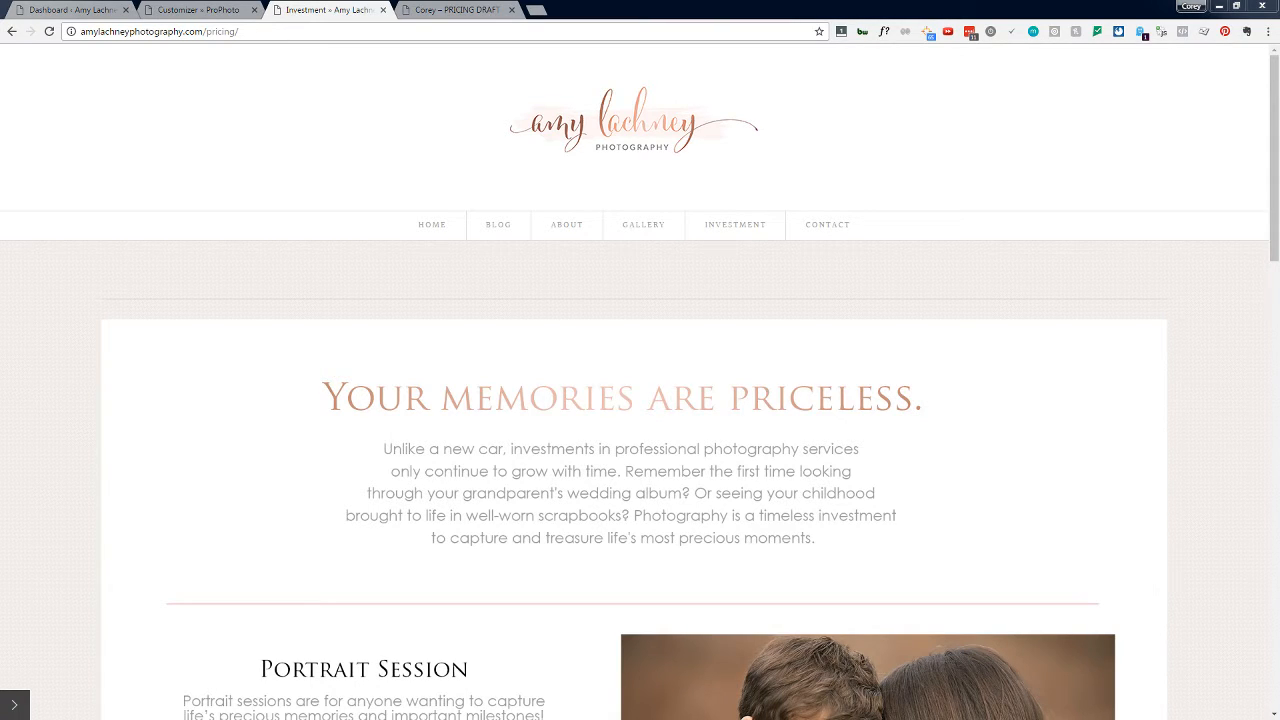
Step: Review the Investment page from the intro heading to the Viewing & Ordering Session section, checking the newborn section's image
{"action": "left_click", "coordinate": [308, 358]}
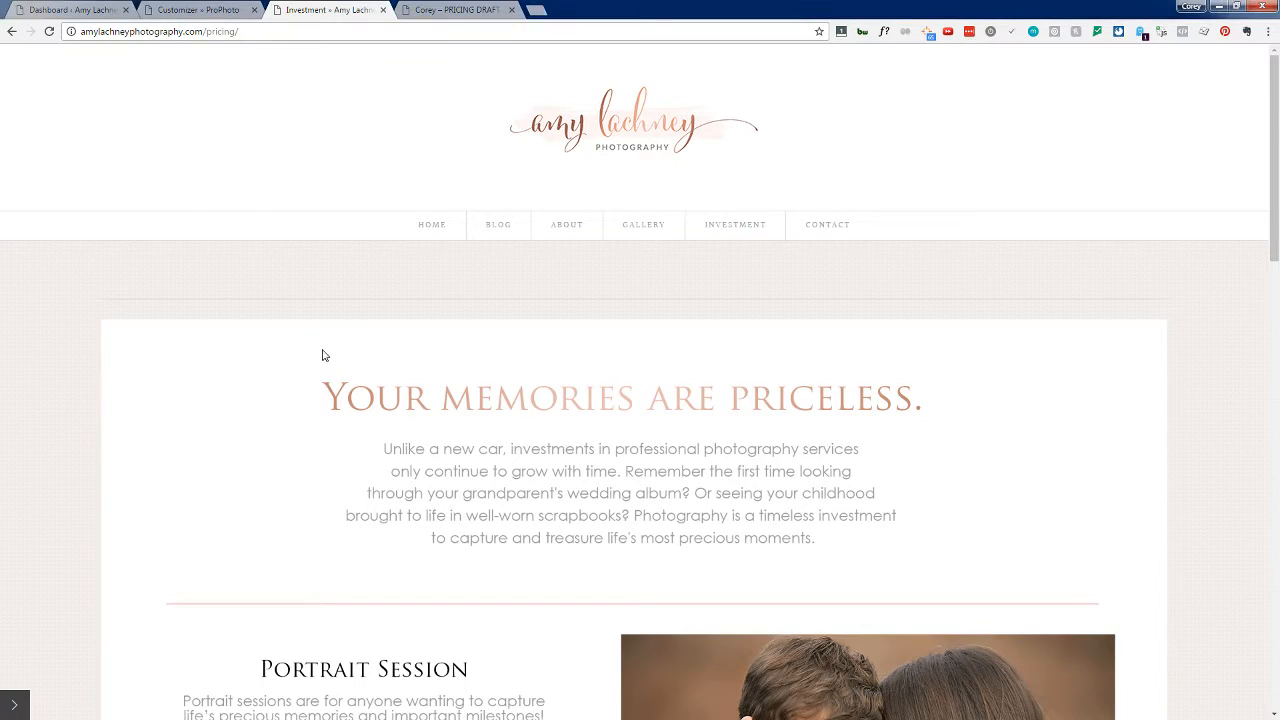
{"action": "scroll", "coordinate": [322, 355], "scroll_direction": "down", "scroll_amount": 6}
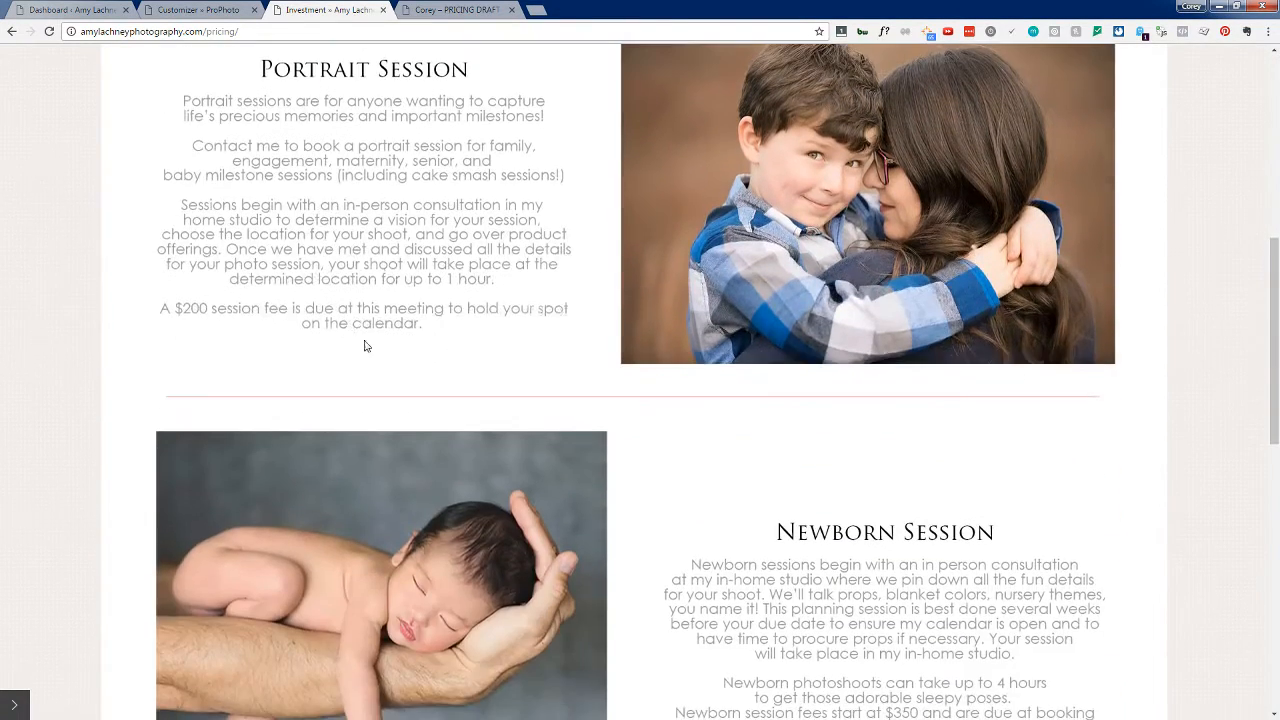
{"action": "scroll", "coordinate": [434, 330], "scroll_direction": "up", "scroll_amount": 4}
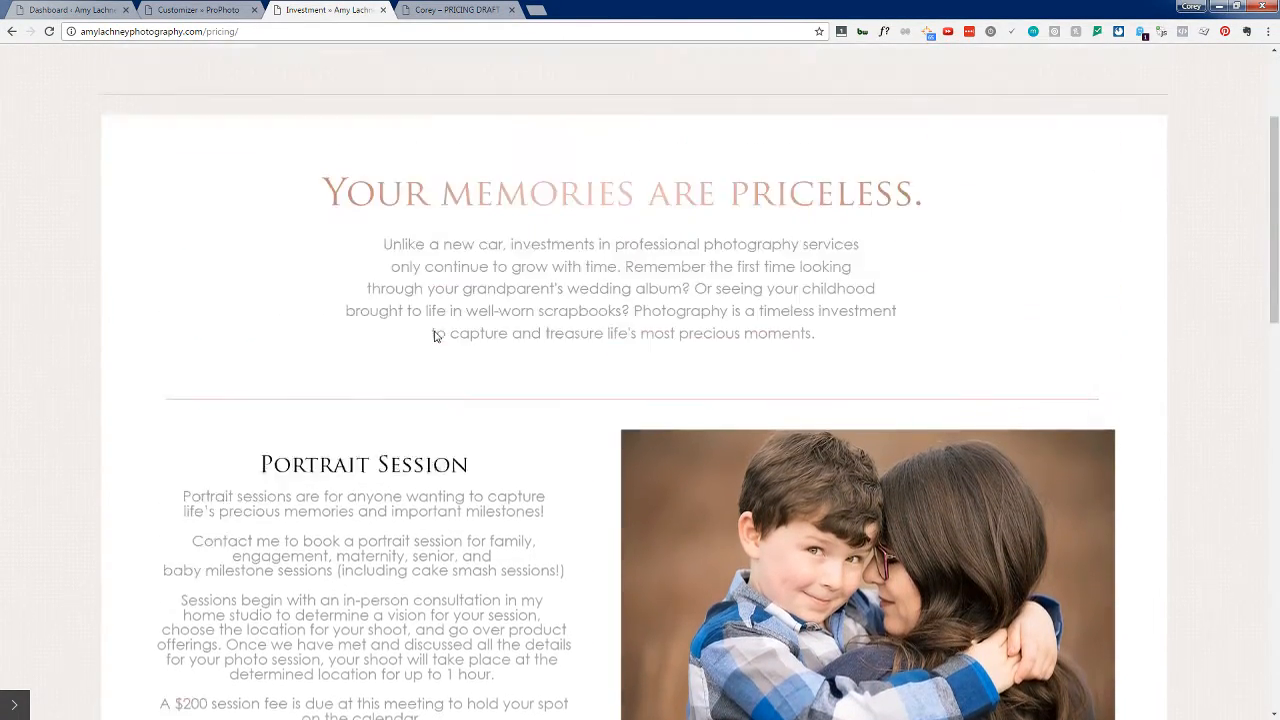
{"action": "scroll", "coordinate": [434, 336], "scroll_direction": "up", "scroll_amount": 2}
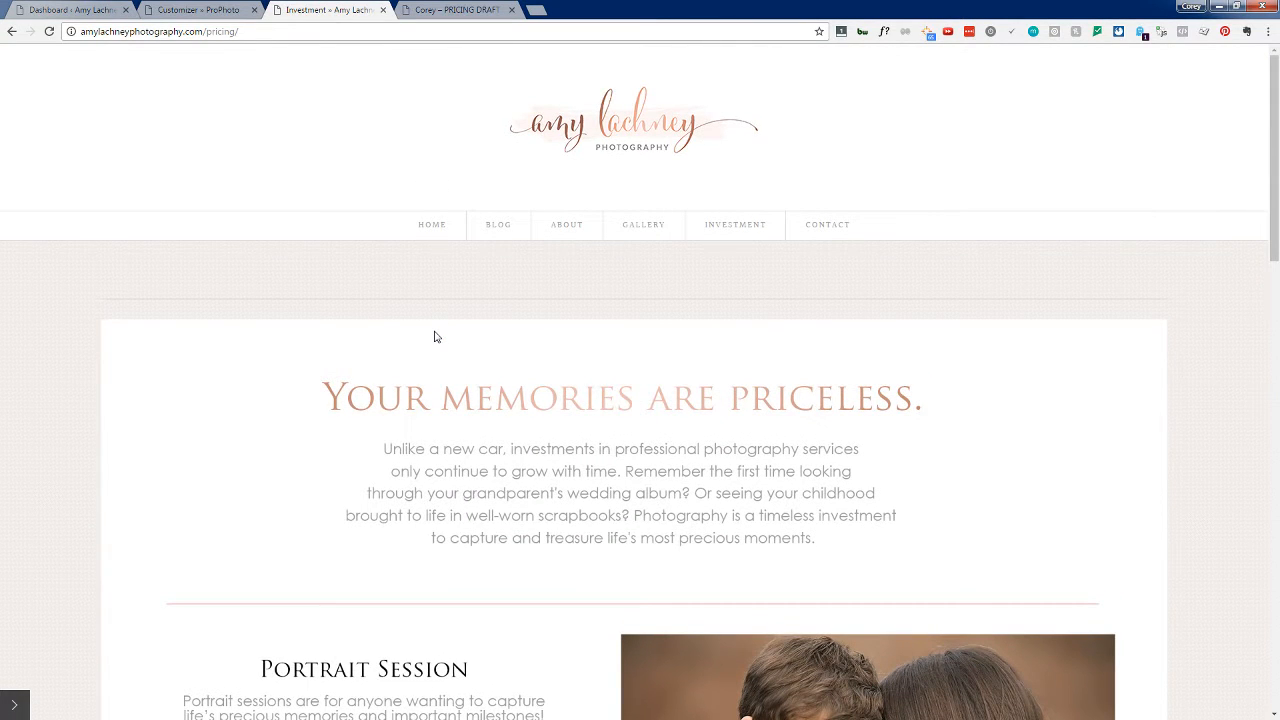
{"action": "scroll", "coordinate": [434, 336], "scroll_direction": "down", "scroll_amount": 4}
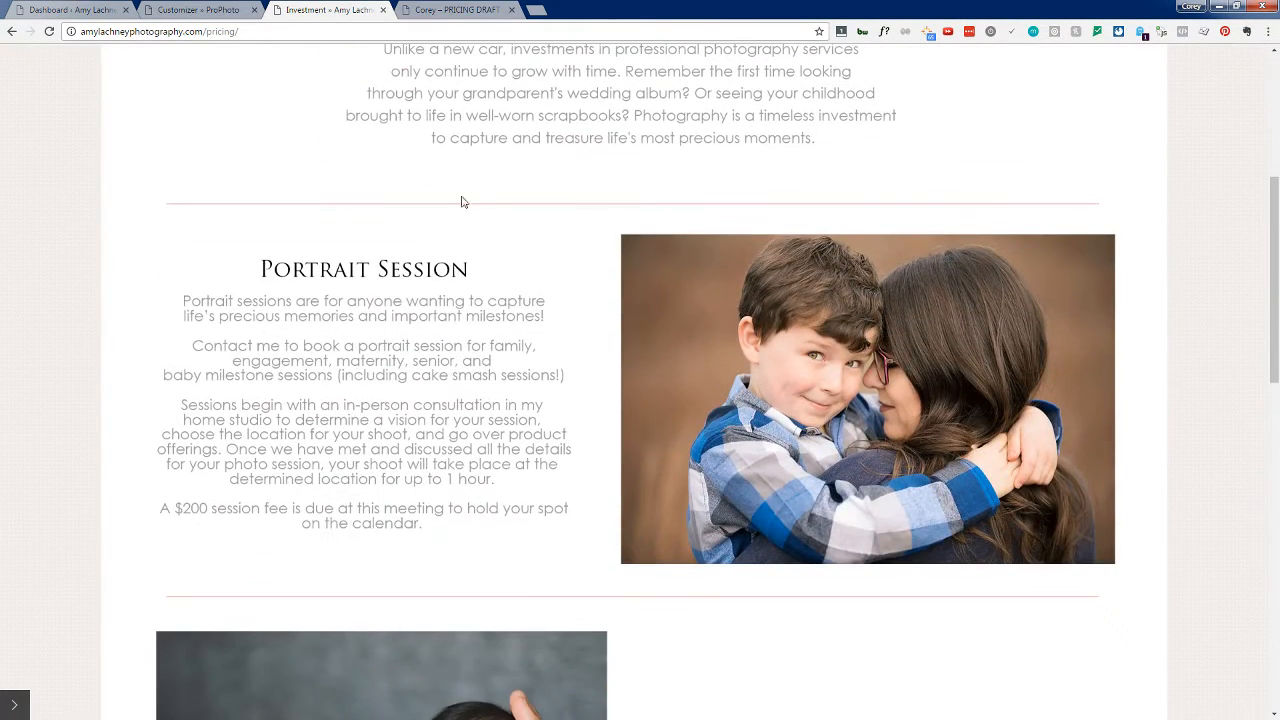
{"action": "scroll", "coordinate": [404, 328], "scroll_direction": "down", "scroll_amount": 9}
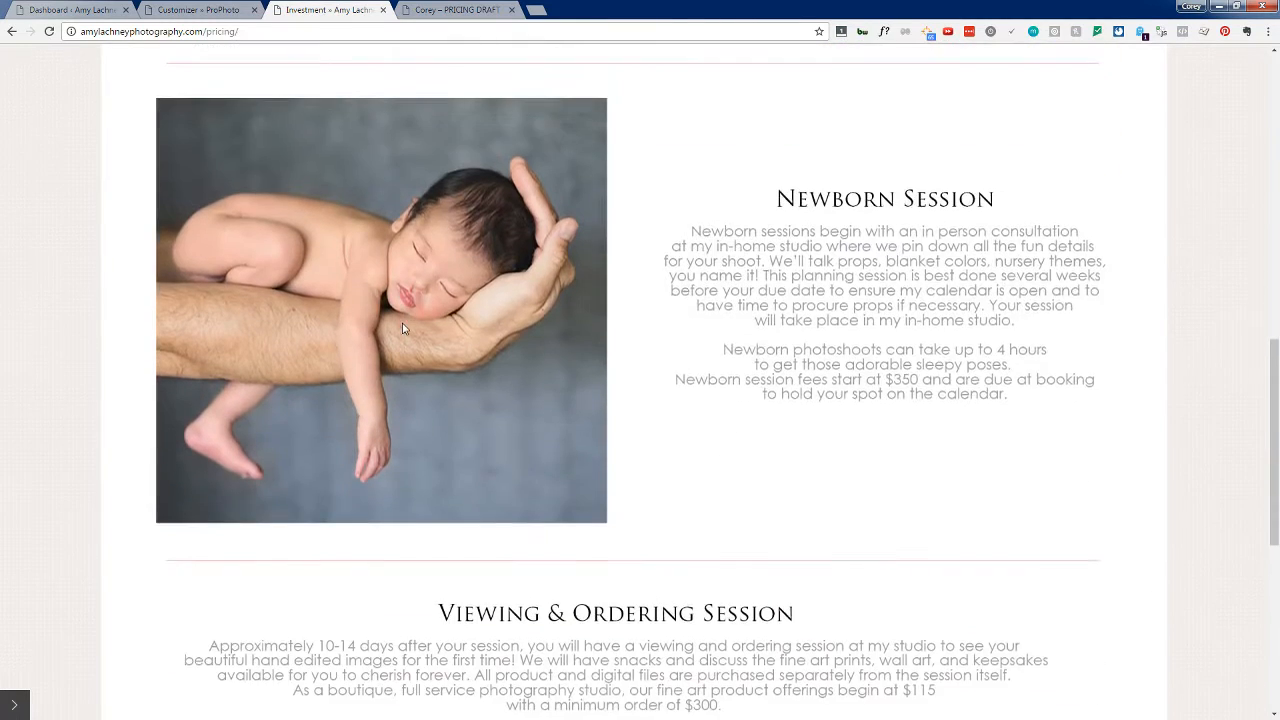
{"action": "scroll", "coordinate": [403, 328], "scroll_direction": "down", "scroll_amount": 3}
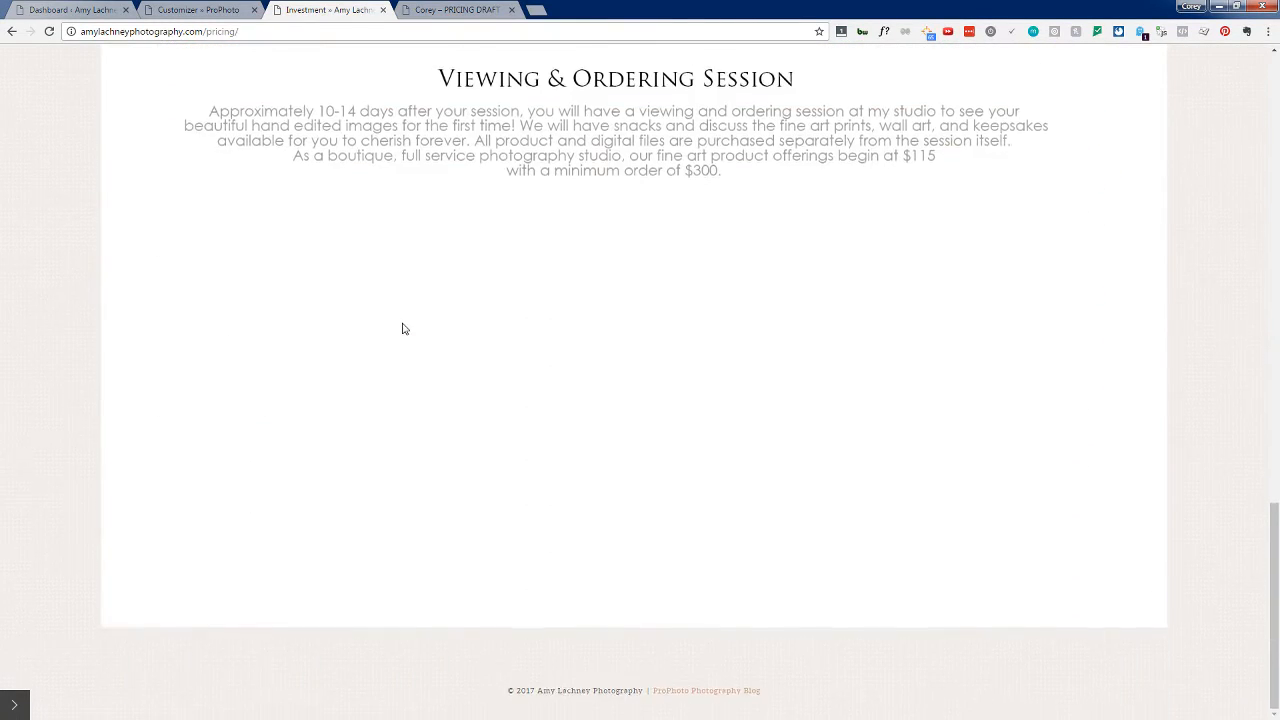
{"action": "scroll", "coordinate": [403, 328], "scroll_direction": "up", "scroll_amount": 4}
{"action": "scroll", "coordinate": [403, 328], "scroll_direction": "up", "scroll_amount": 2}
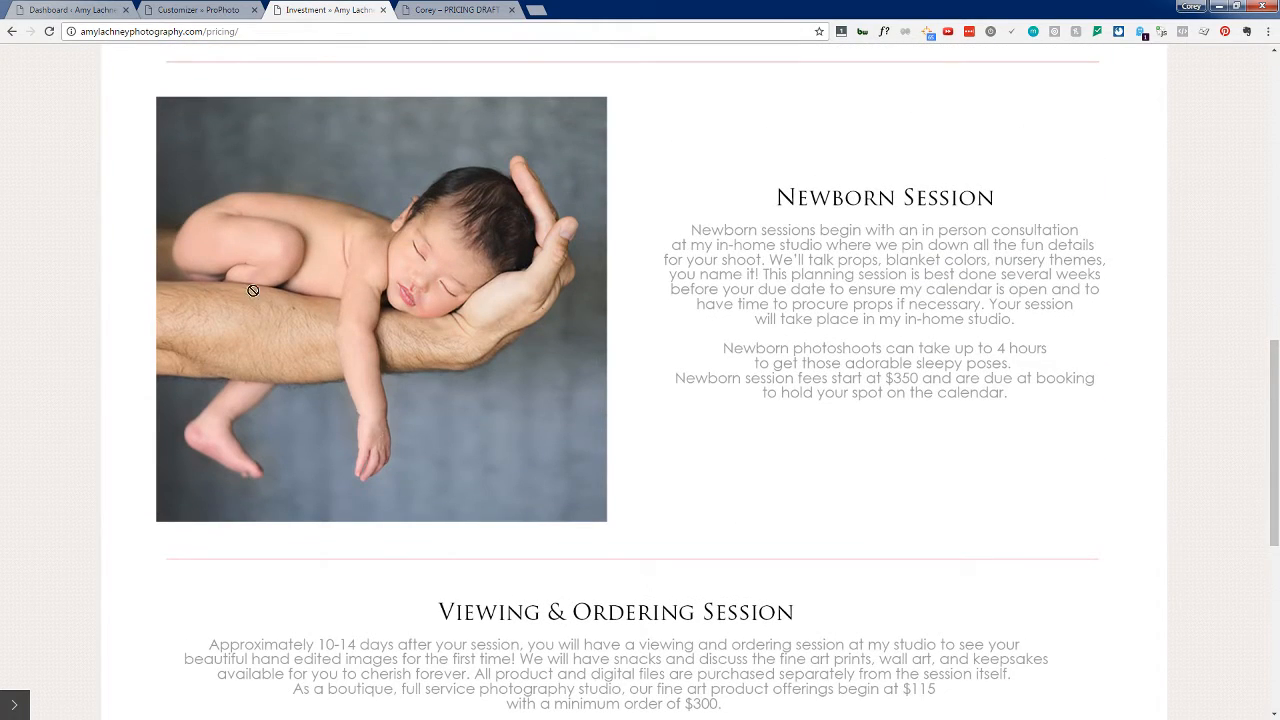
{"action": "right_click", "coordinate": [482, 183]}
{"action": "left_click", "coordinate": [432, 205]}
Step: Check the Investment page at a narrow phone-like window width, and return the browser to full size
{"action": "left_click", "coordinate": [1237, 6]}
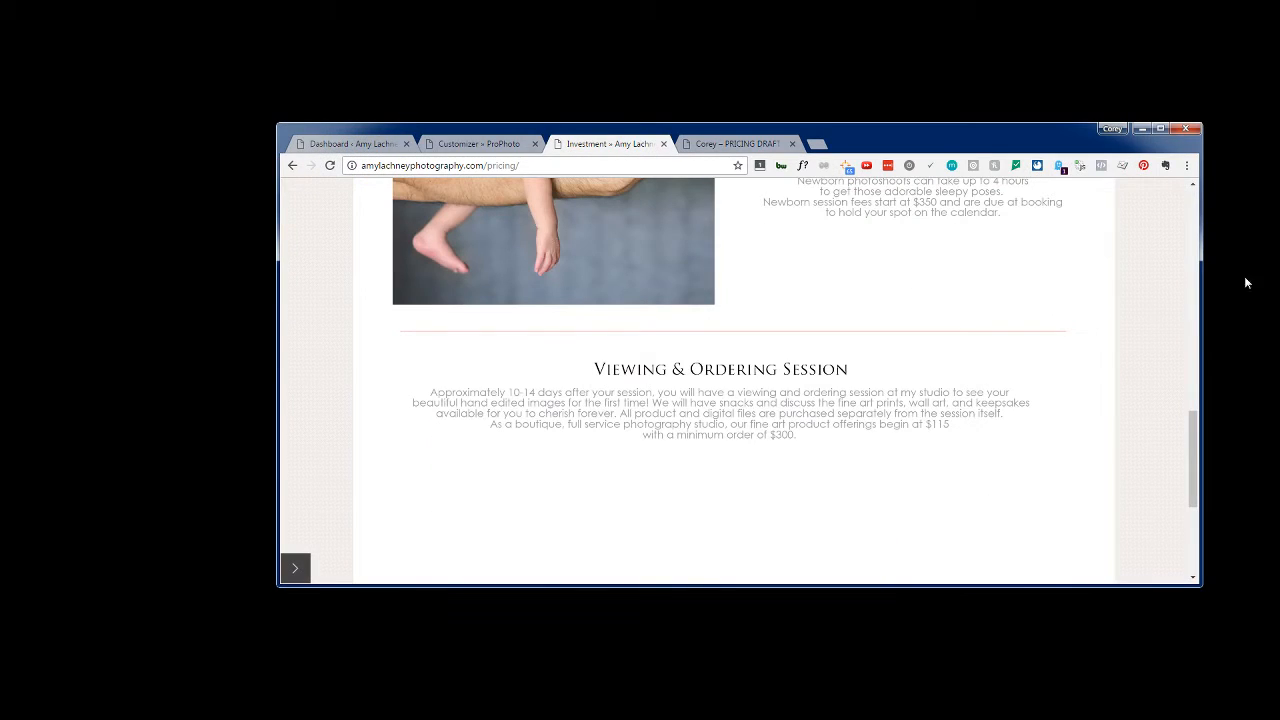
{"action": "left_click_drag", "start_coordinate": [1202, 257], "coordinate": [613, 258]}
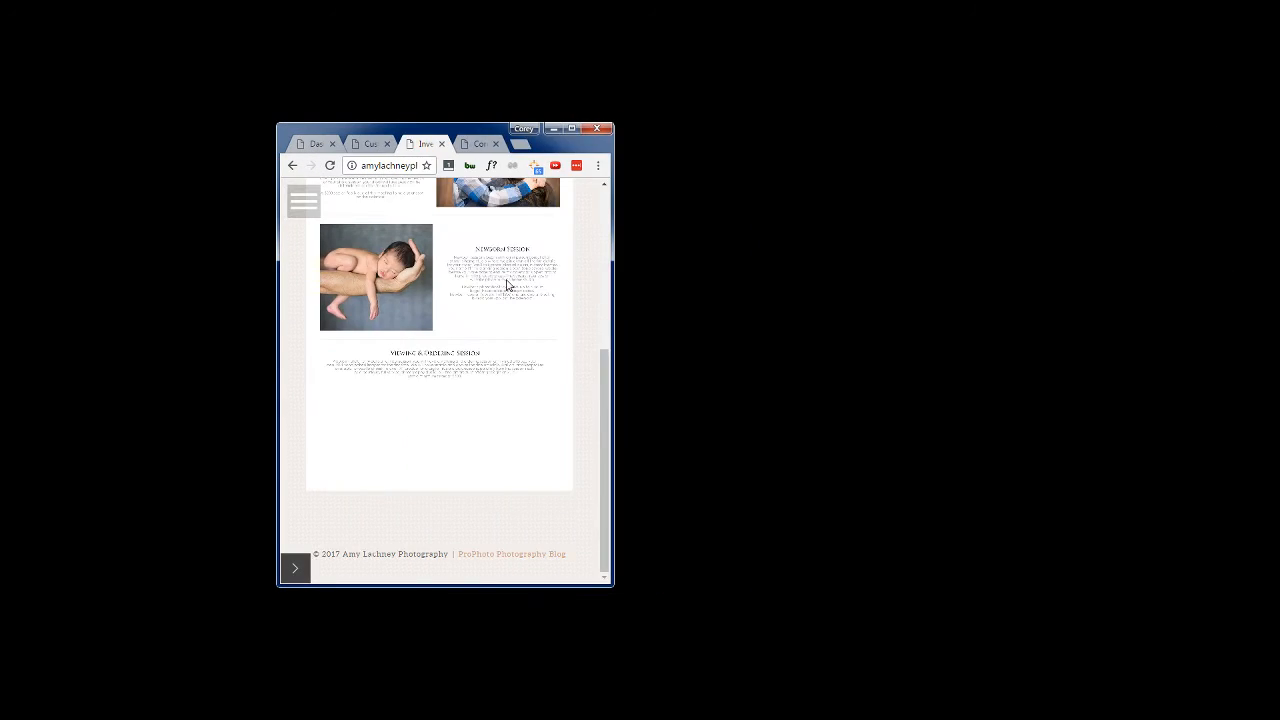
{"action": "scroll", "coordinate": [517, 371], "scroll_direction": "up", "scroll_amount": 5}
{"action": "left_click", "coordinate": [571, 129]}
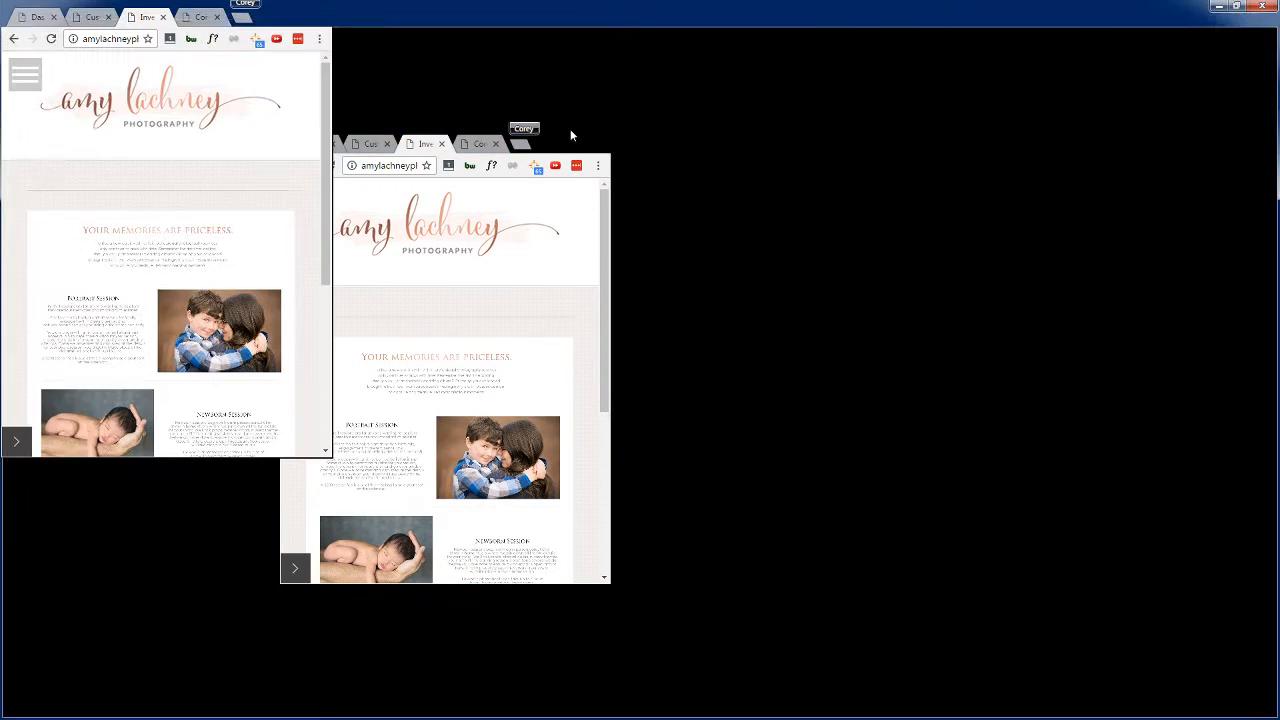
Step: Examine the full-width Investment page's portrait, newborn and viewing sections down to the footer and return to its header
{"action": "scroll", "coordinate": [450, 460], "scroll_direction": "down", "scroll_amount": 2}
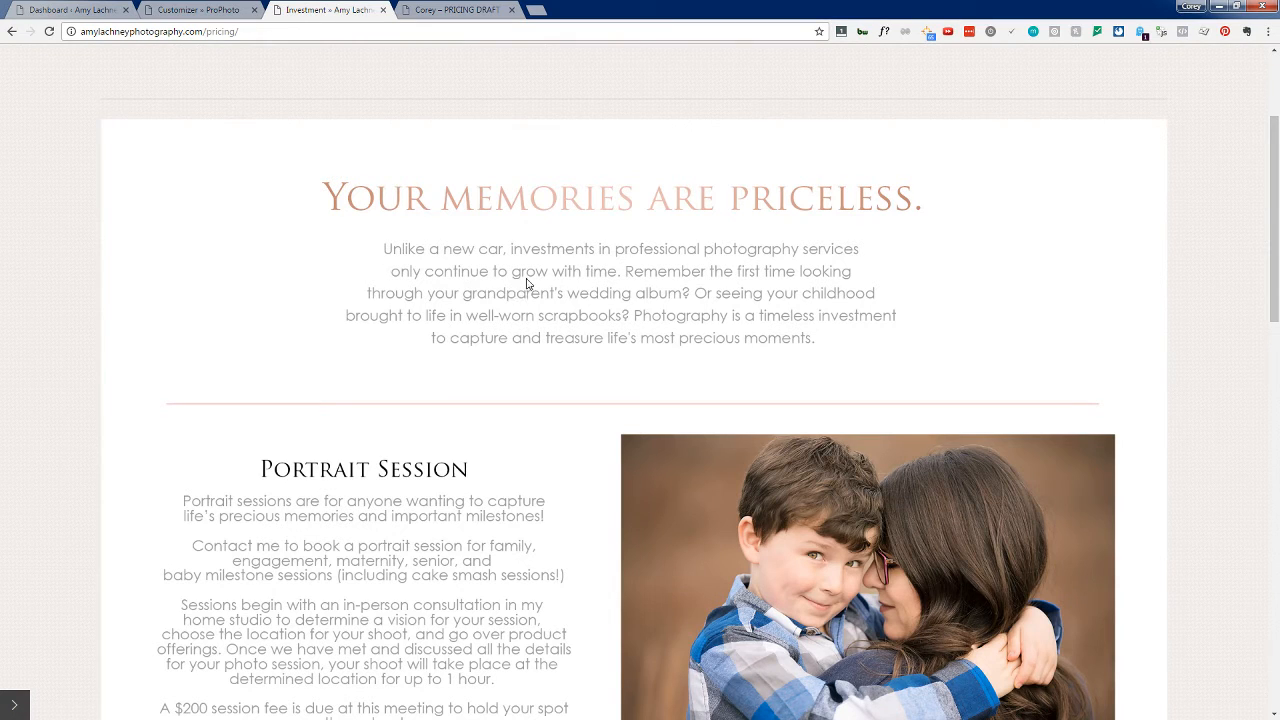
{"action": "scroll", "coordinate": [546, 376], "scroll_direction": "down", "scroll_amount": 5}
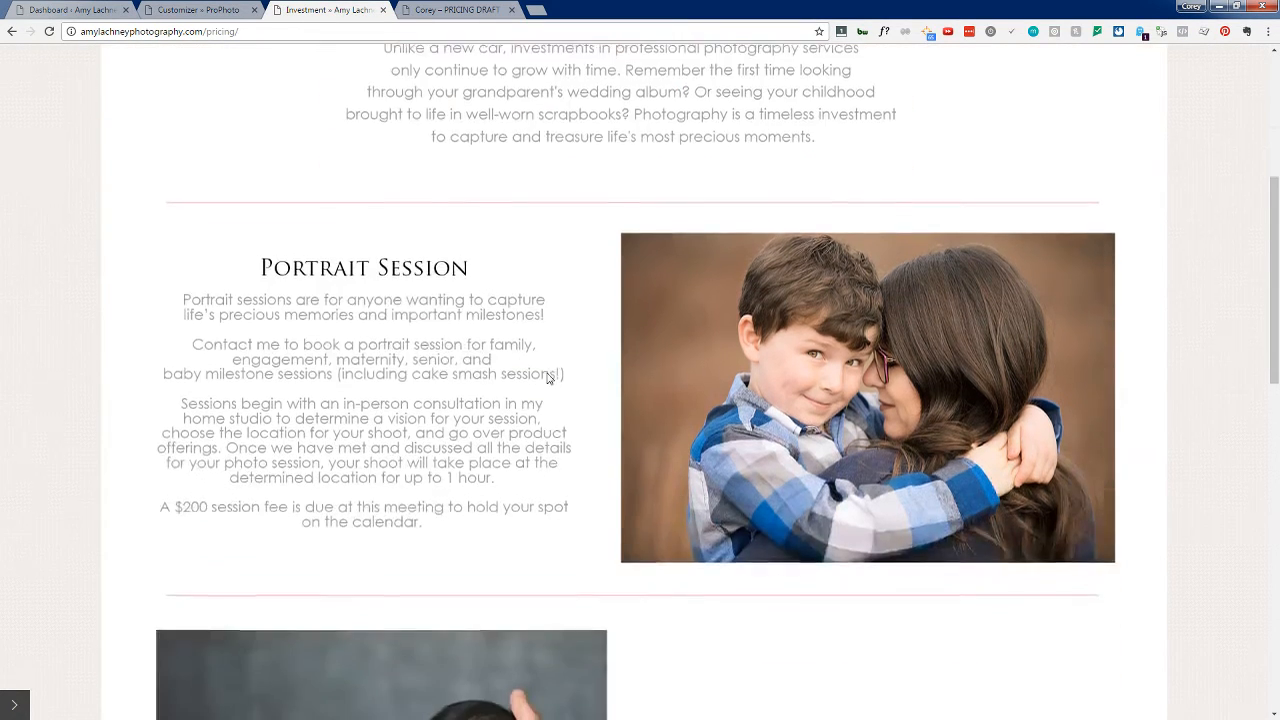
{"action": "scroll", "coordinate": [547, 378], "scroll_direction": "down", "scroll_amount": 5}
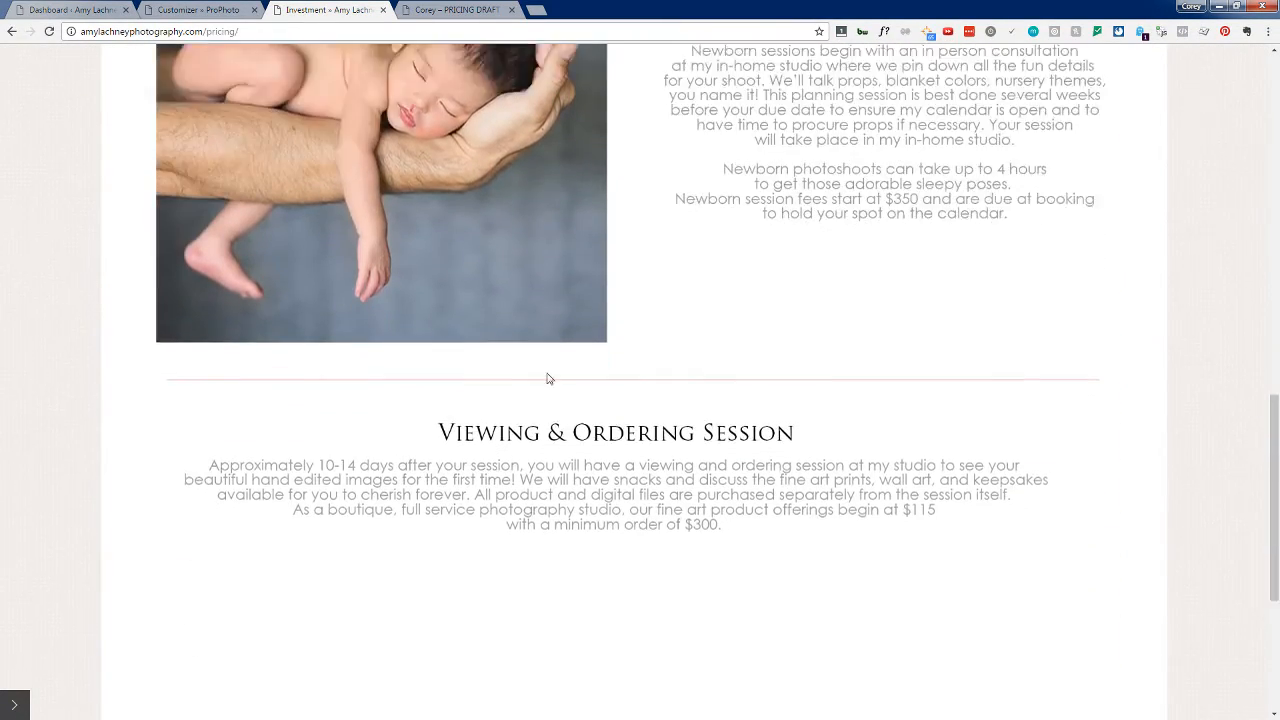
{"action": "scroll", "coordinate": [547, 378], "scroll_direction": "down", "scroll_amount": 2}
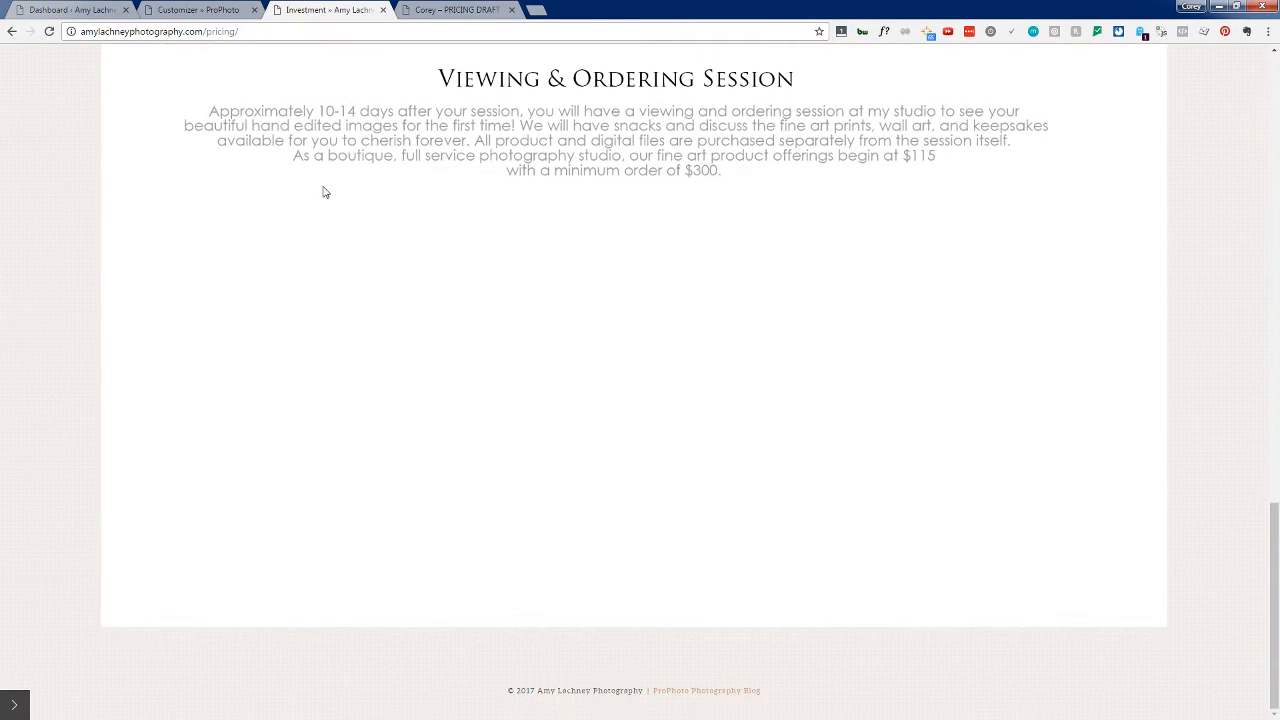
{"action": "scroll", "coordinate": [383, 437], "scroll_direction": "up", "scroll_amount": 4}
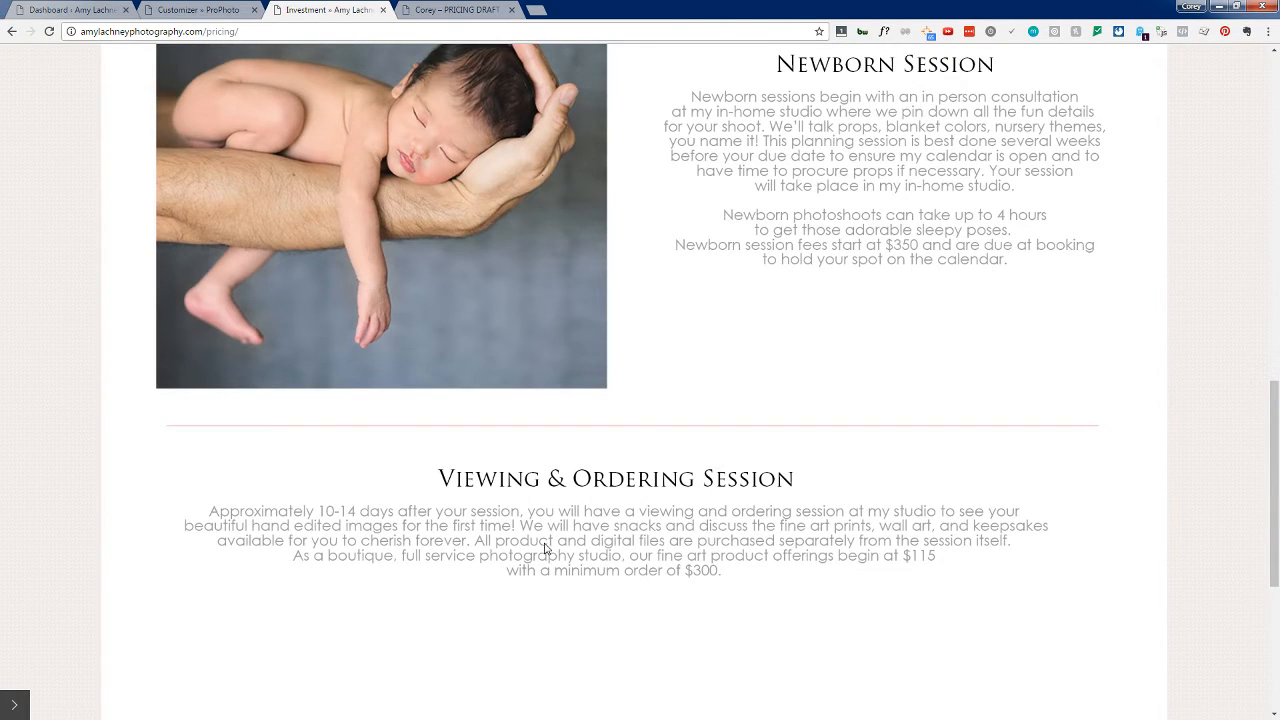
{"action": "scroll", "coordinate": [545, 548], "scroll_direction": "up", "scroll_amount": 10}
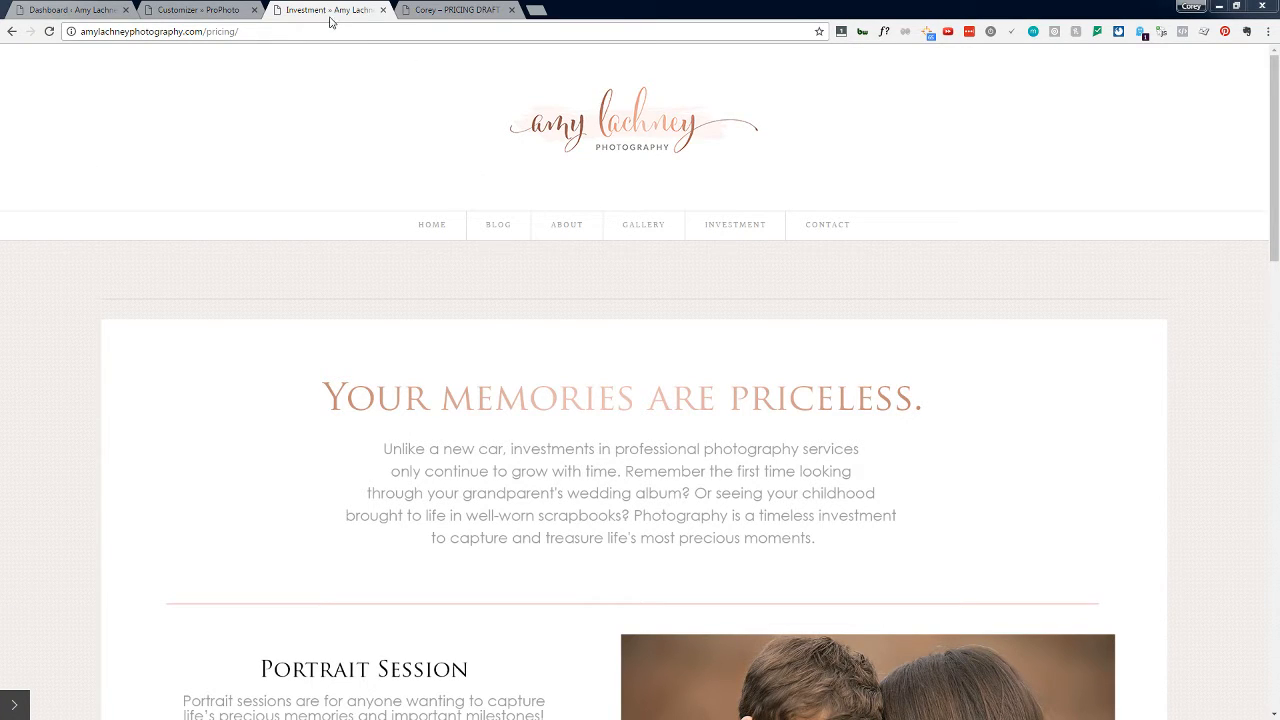
Step: Open the pricing draft page and look through its portrait, newborn, and viewing and ordering sections
{"action": "left_click", "coordinate": [452, 9]}
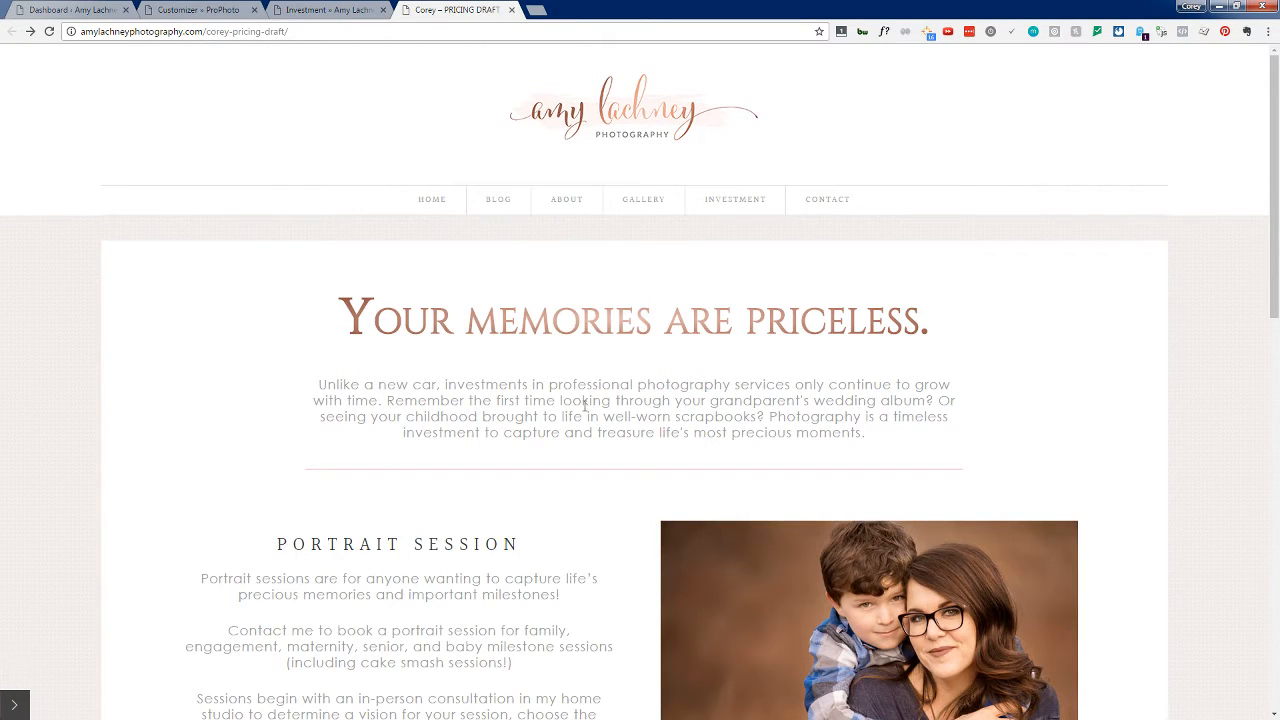
{"action": "scroll", "coordinate": [586, 414], "scroll_direction": "down", "scroll_amount": 8}
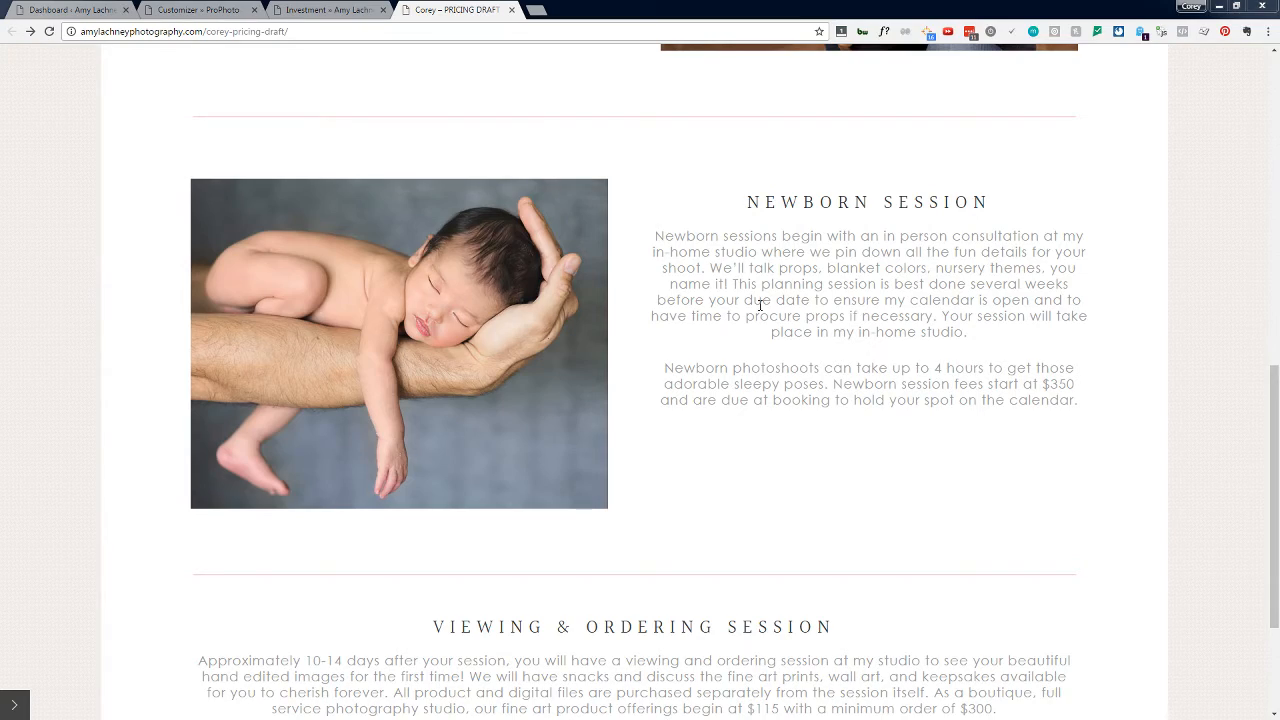
{"action": "scroll", "coordinate": [657, 477], "scroll_direction": "up", "scroll_amount": 3}
{"action": "scroll", "coordinate": [875, 462], "scroll_direction": "down", "scroll_amount": 3}
{"action": "scroll", "coordinate": [875, 462], "scroll_direction": "down", "scroll_amount": 3}
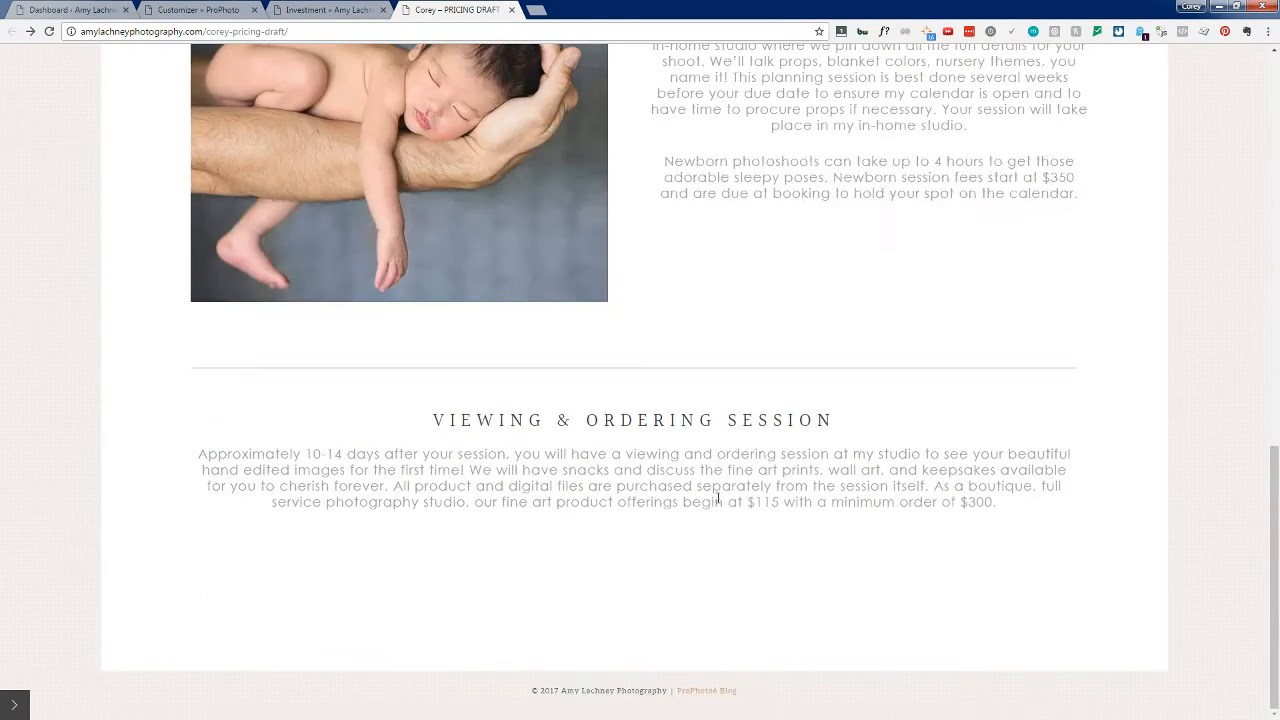
Step: Compare the Investment page's newborn section with the pricing draft, ending at the top of the draft
{"action": "left_click", "coordinate": [340, 9]}
{"action": "scroll", "coordinate": [380, 455], "scroll_direction": "down", "scroll_amount": 1}
{"action": "scroll", "coordinate": [381, 458], "scroll_direction": "down", "scroll_amount": 10}
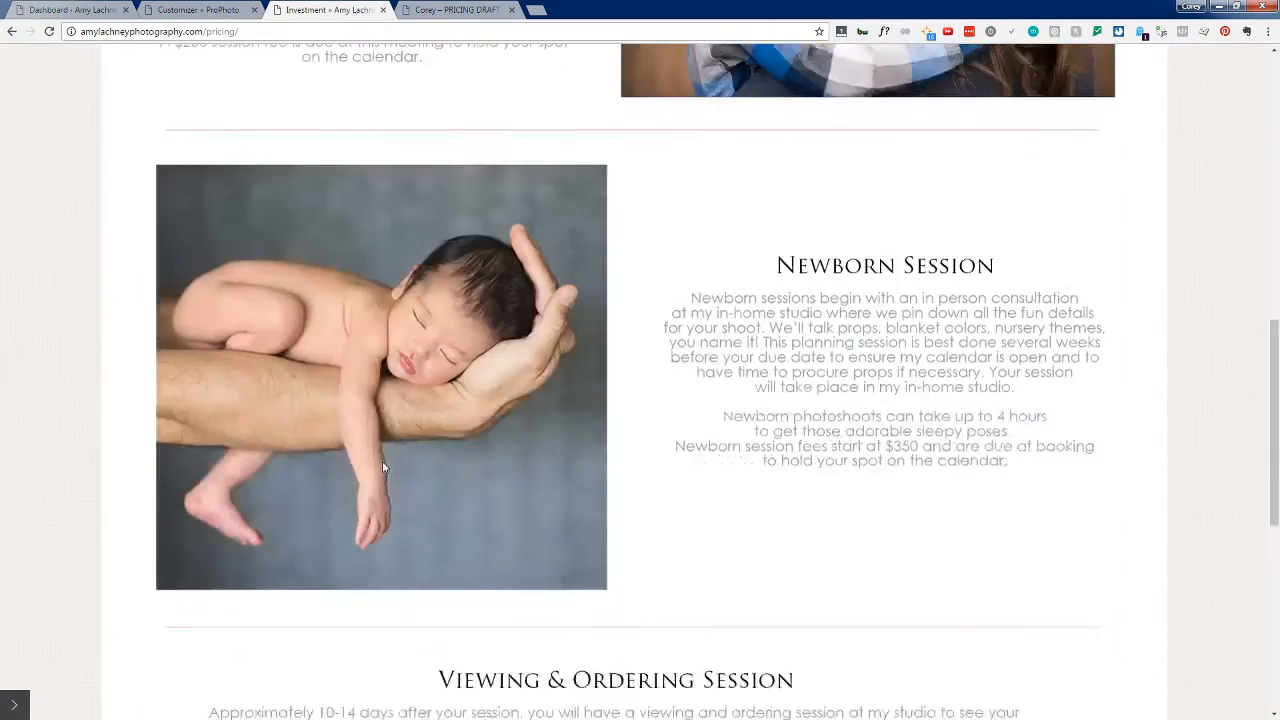
{"action": "left_click", "coordinate": [495, 9]}
{"action": "scroll", "coordinate": [503, 87], "scroll_direction": "up", "scroll_amount": 15}
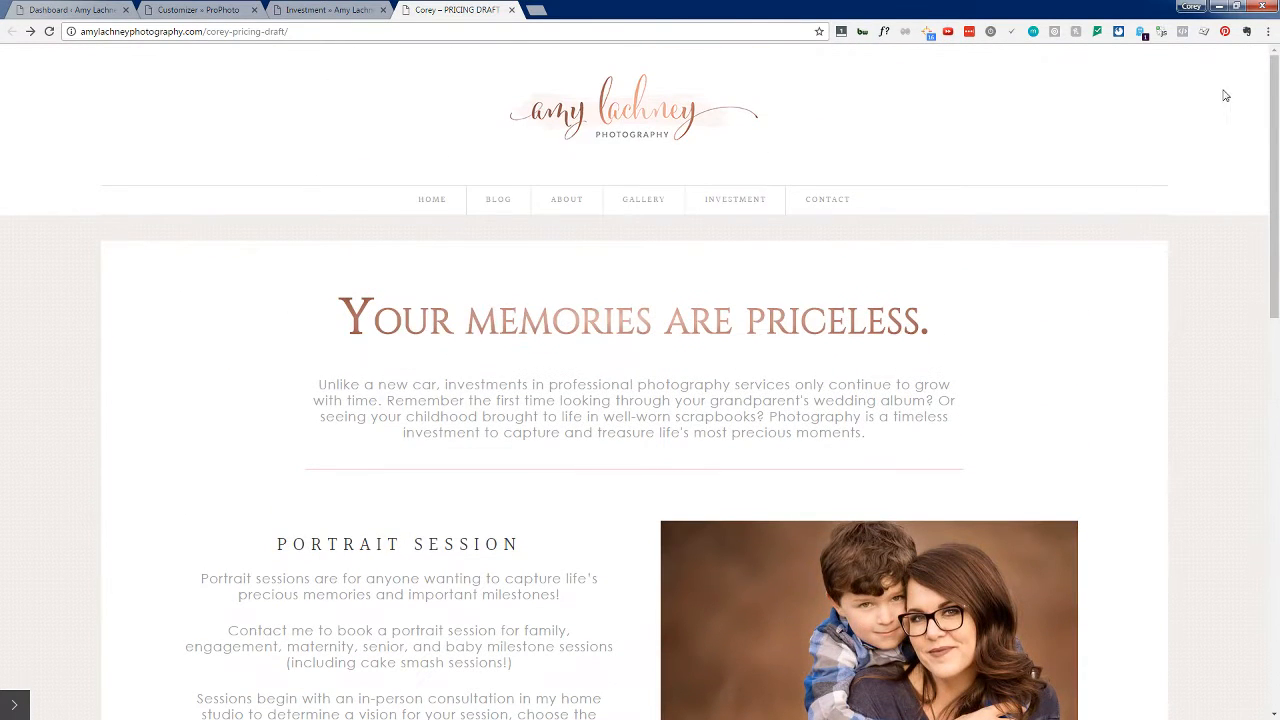
Step: Check how the pricing draft's images and text stack at phone width, and return the browser to full size
{"action": "left_click", "coordinate": [1236, 6]}
{"action": "scroll", "coordinate": [497, 376], "scroll_direction": "down", "scroll_amount": 2}
{"action": "scroll", "coordinate": [497, 376], "scroll_direction": "down", "scroll_amount": 10}
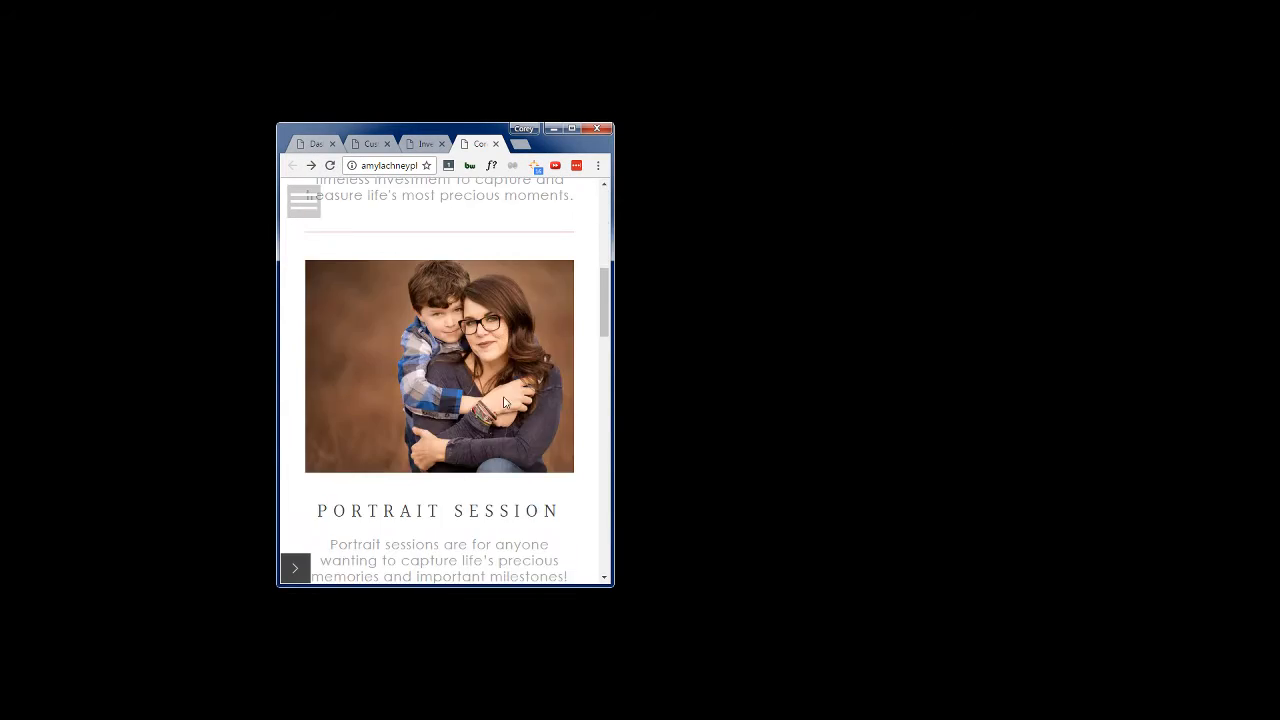
{"action": "scroll", "coordinate": [516, 430], "scroll_direction": "down", "scroll_amount": 8}
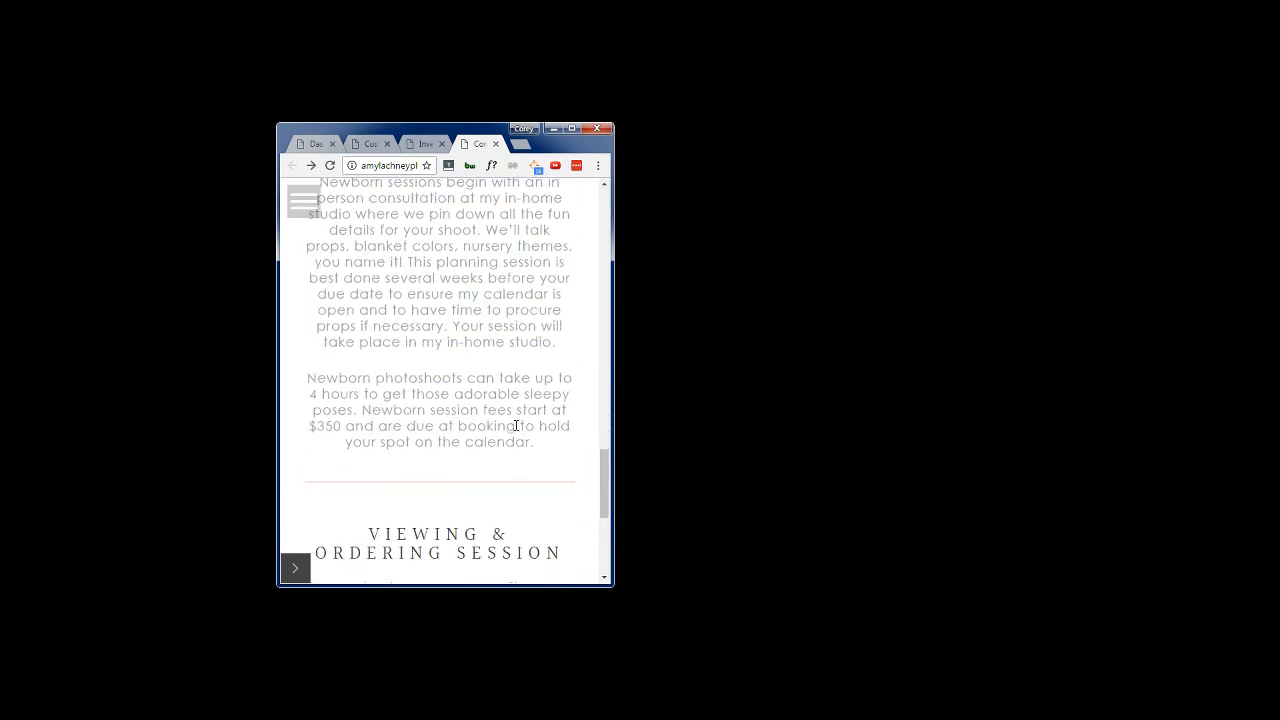
{"action": "left_click", "coordinate": [571, 129]}
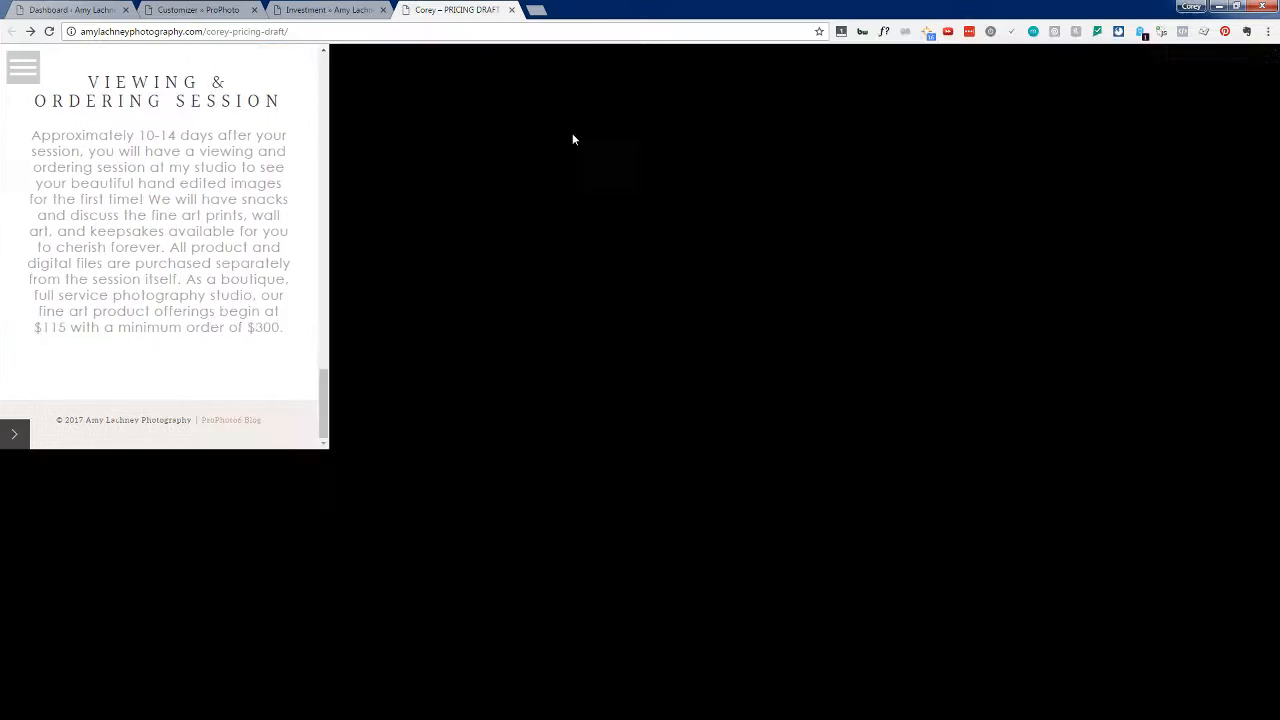
Step: Test whether the pricing draft's heading and Portrait Session paragraphs can be highlighted as text, and clear the selection
{"action": "scroll", "coordinate": [545, 368], "scroll_direction": "up", "scroll_amount": 10}
{"action": "scroll", "coordinate": [586, 527], "scroll_direction": "up", "scroll_amount": 2}
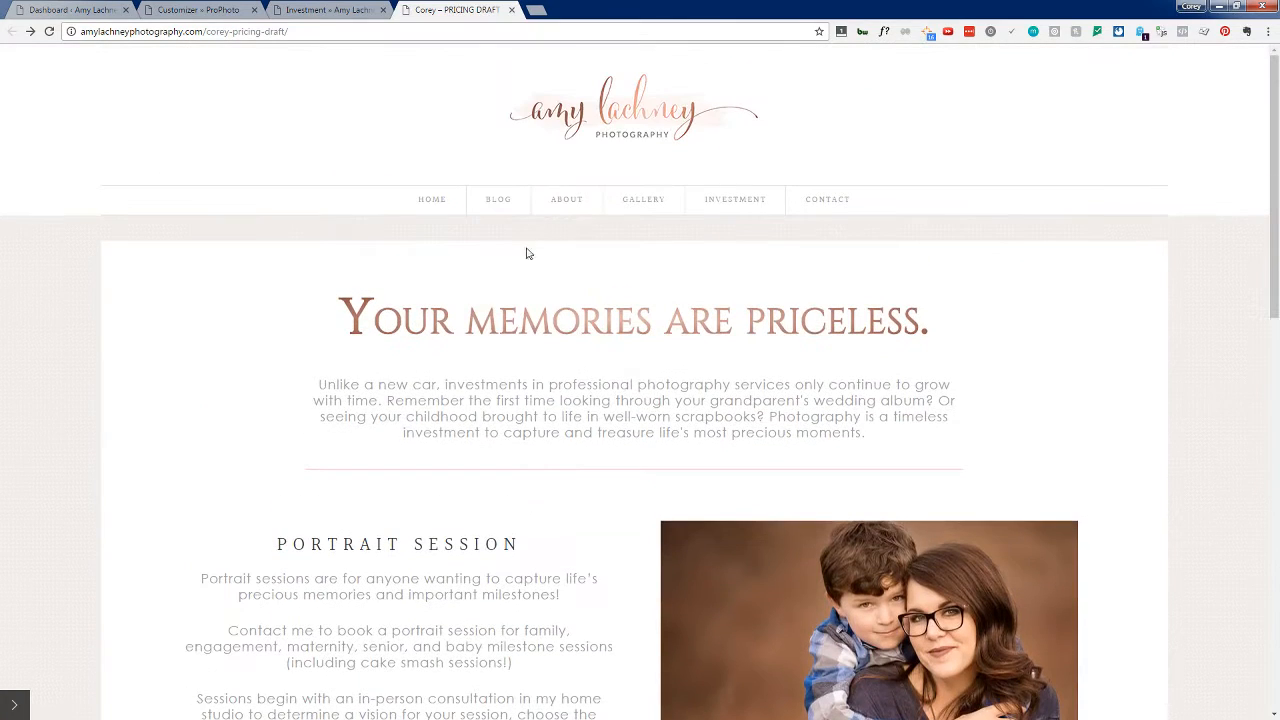
{"action": "left_click_drag", "start_coordinate": [376, 387], "coordinate": [650, 490]}
{"action": "left_click_drag", "start_coordinate": [444, 594], "coordinate": [540, 630]}
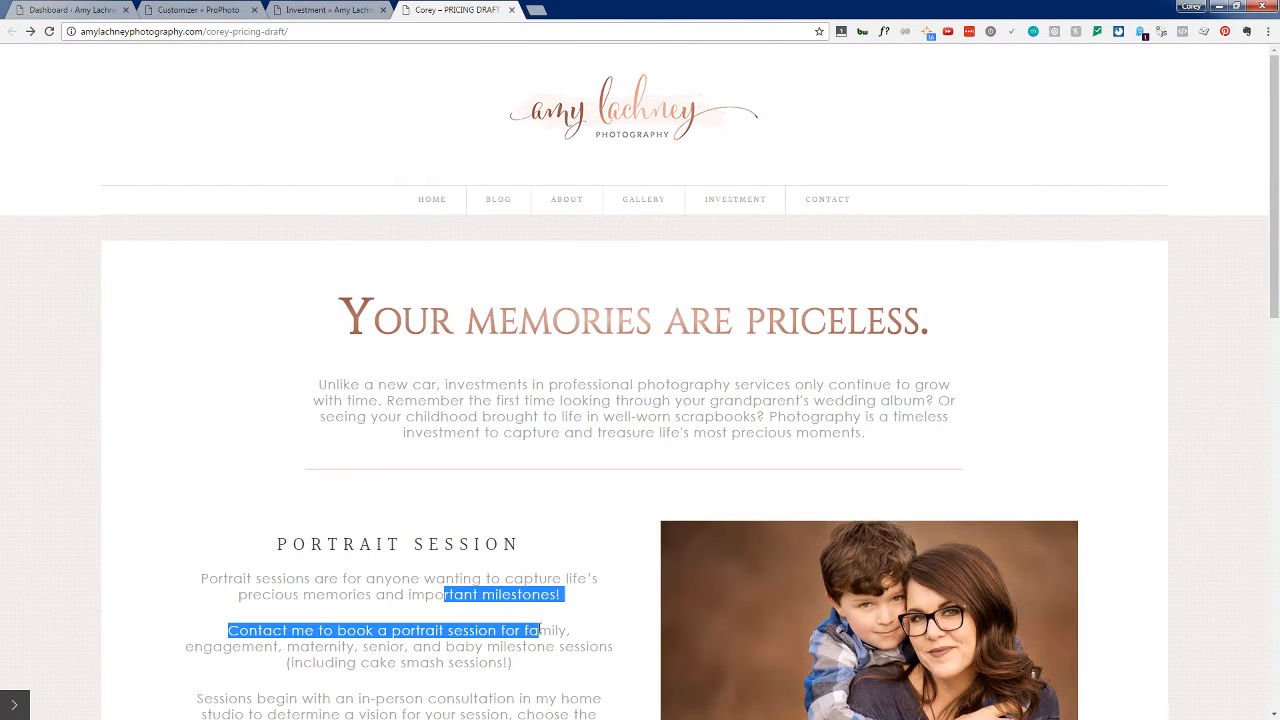
{"action": "left_click_drag", "start_coordinate": [480, 337], "coordinate": [788, 340]}
{"action": "left_click", "coordinate": [586, 434]}
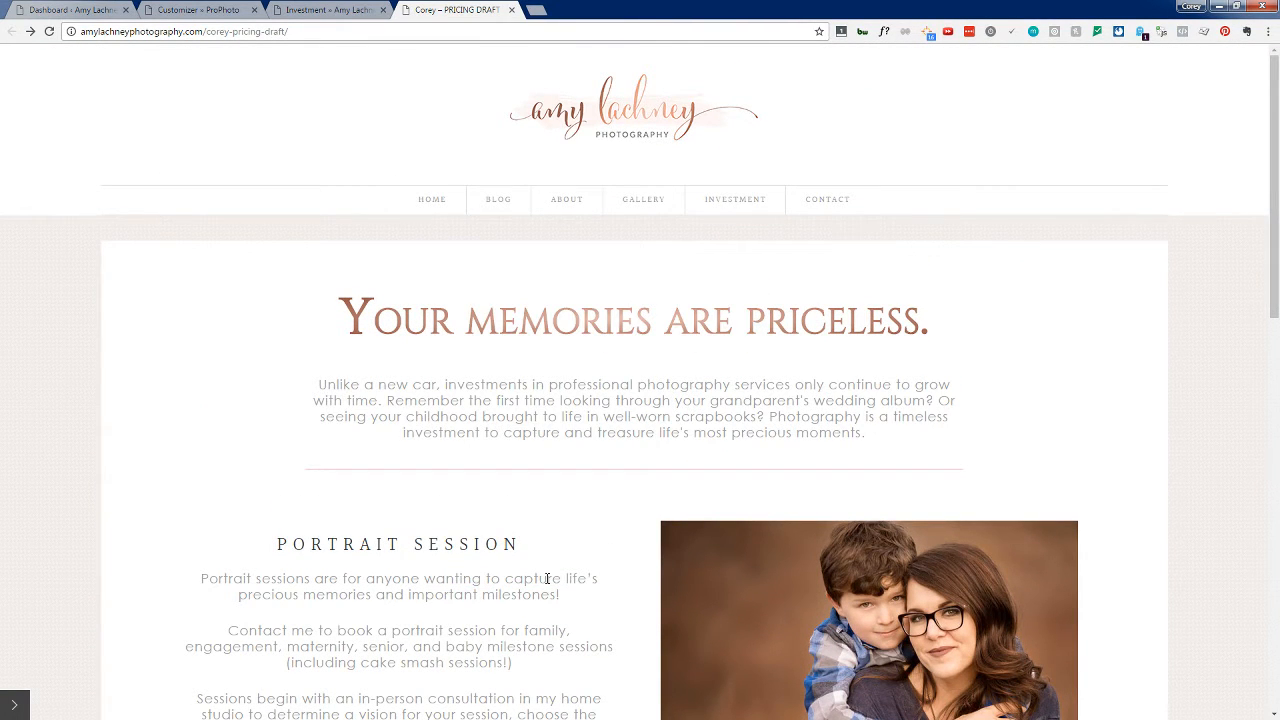
Step: Examine the pricing draft's row and column layout, from the intro heading through the session sections and divider lines
{"action": "scroll", "coordinate": [548, 578], "scroll_direction": "down", "scroll_amount": 5}
{"action": "scroll", "coordinate": [548, 583], "scroll_direction": "down", "scroll_amount": 5}
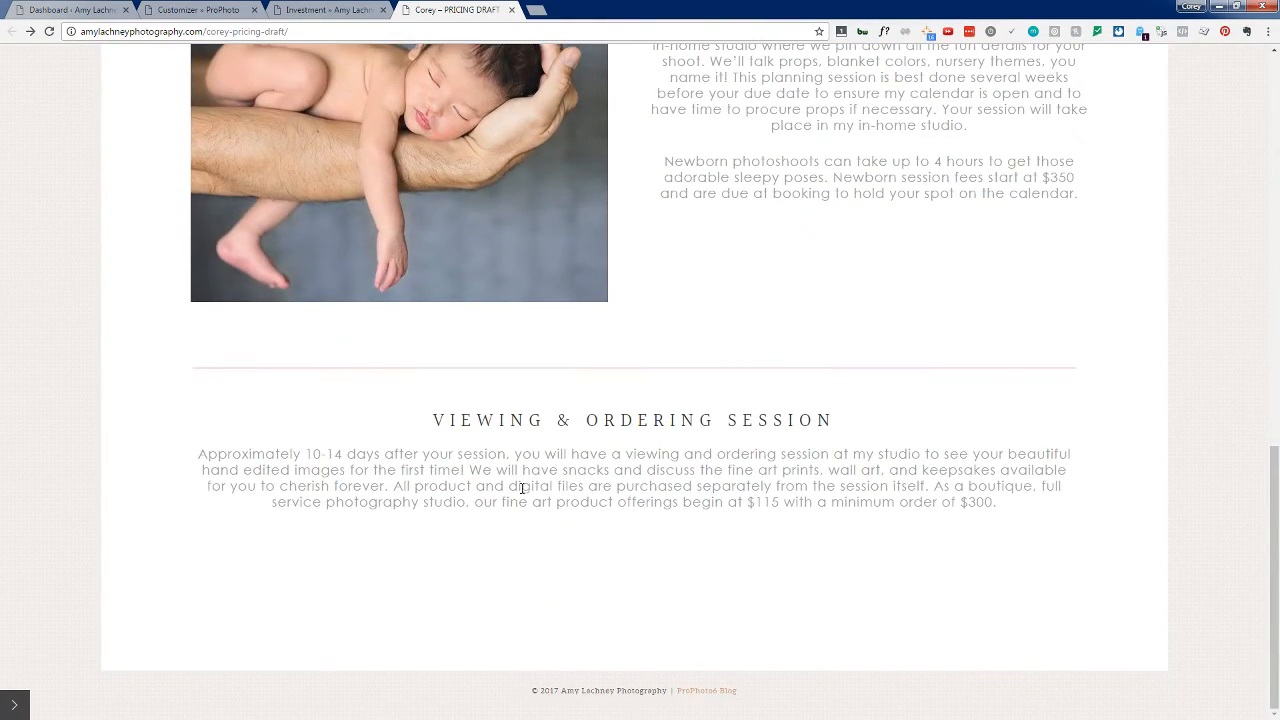
{"action": "scroll", "coordinate": [521, 494], "scroll_direction": "up", "scroll_amount": 10}
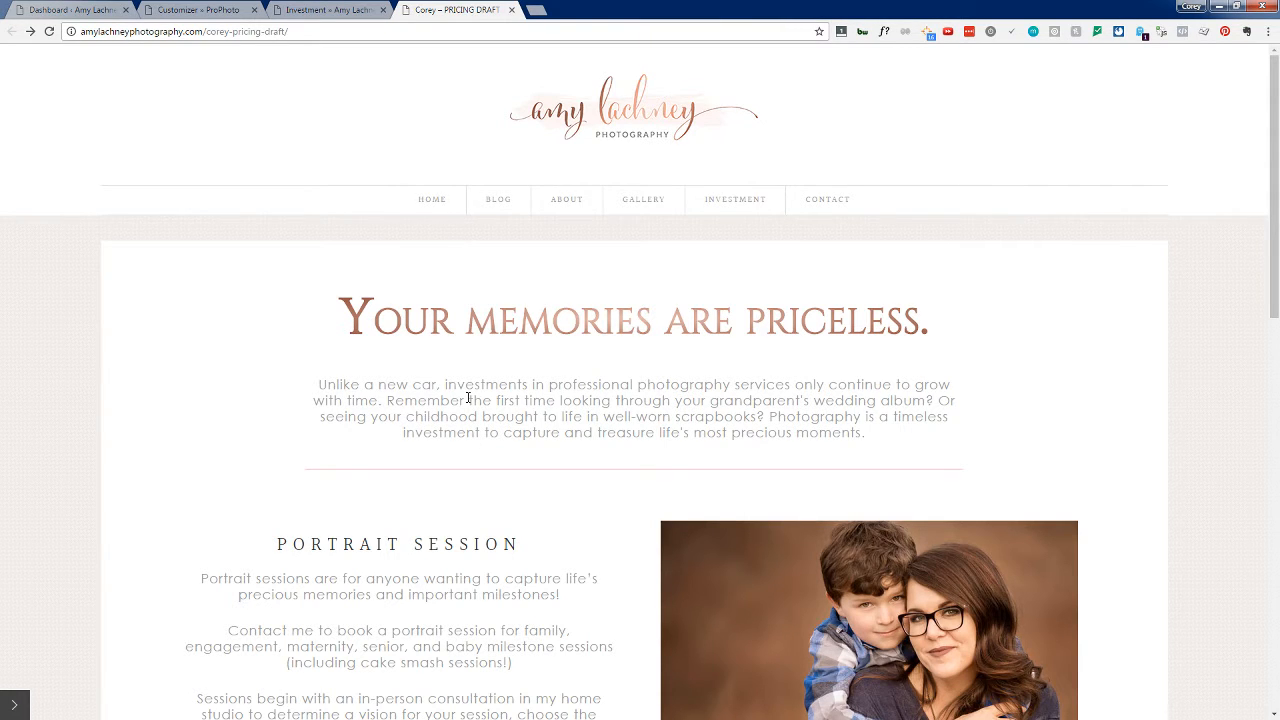
{"action": "scroll", "coordinate": [468, 398], "scroll_direction": "down", "scroll_amount": 5}
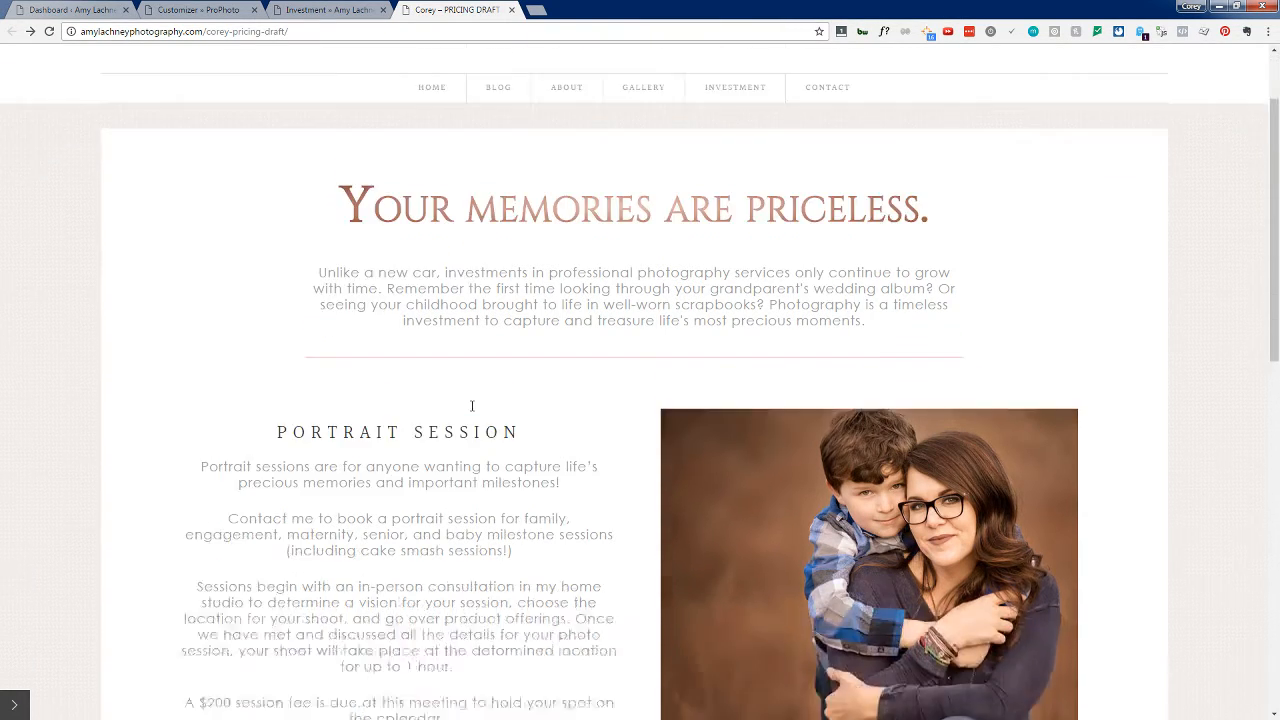
{"action": "scroll", "coordinate": [473, 411], "scroll_direction": "down", "scroll_amount": 1}
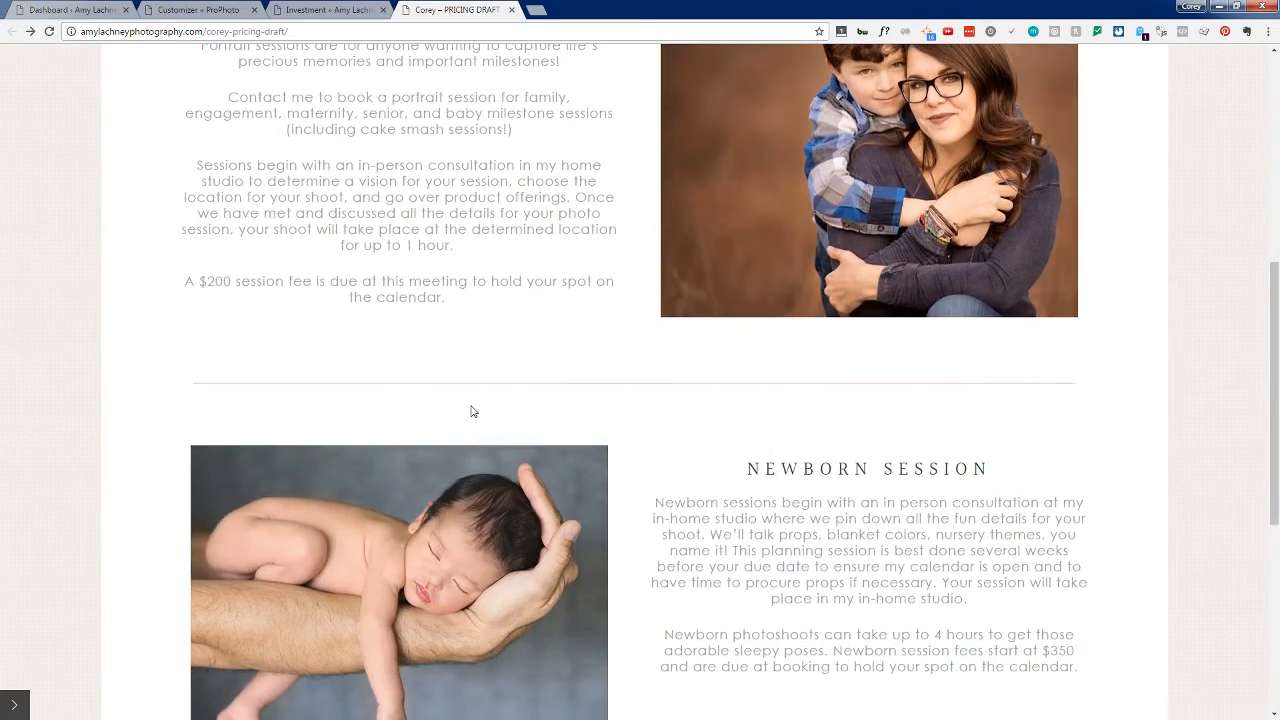
{"action": "scroll", "coordinate": [473, 411], "scroll_direction": "up", "scroll_amount": 5}
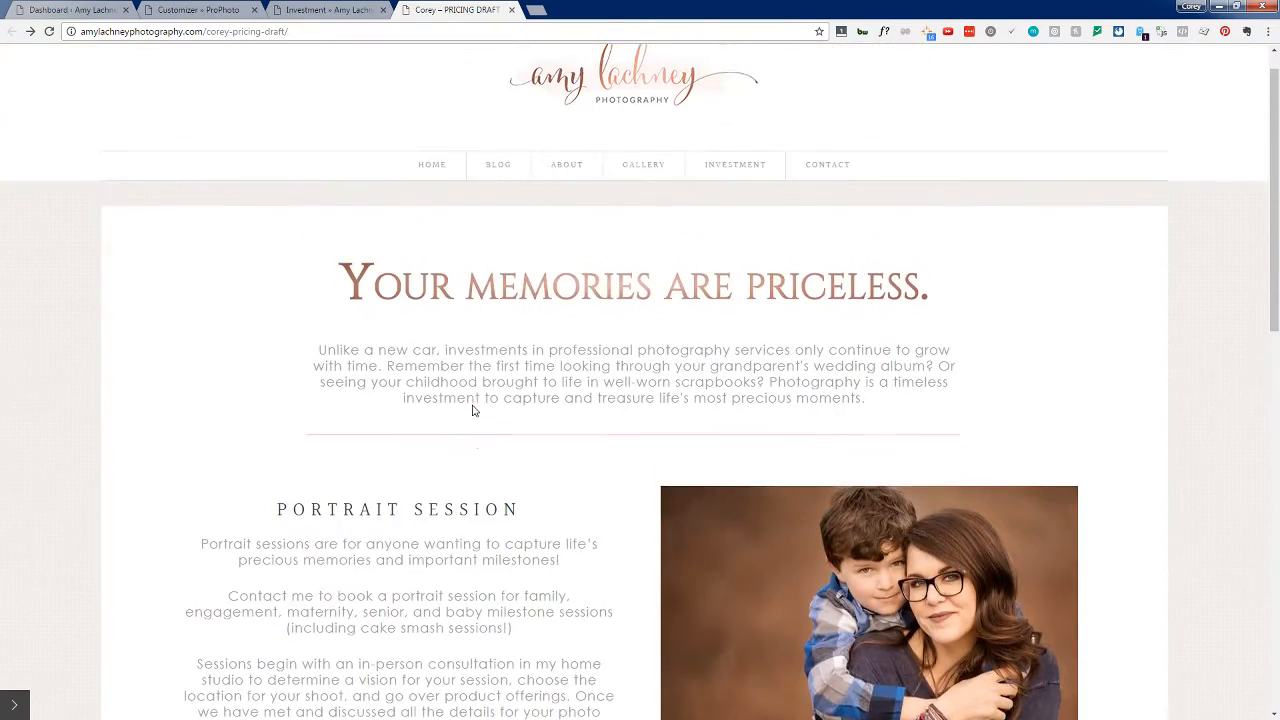
{"action": "scroll", "coordinate": [463, 428], "scroll_direction": "down", "scroll_amount": 5}
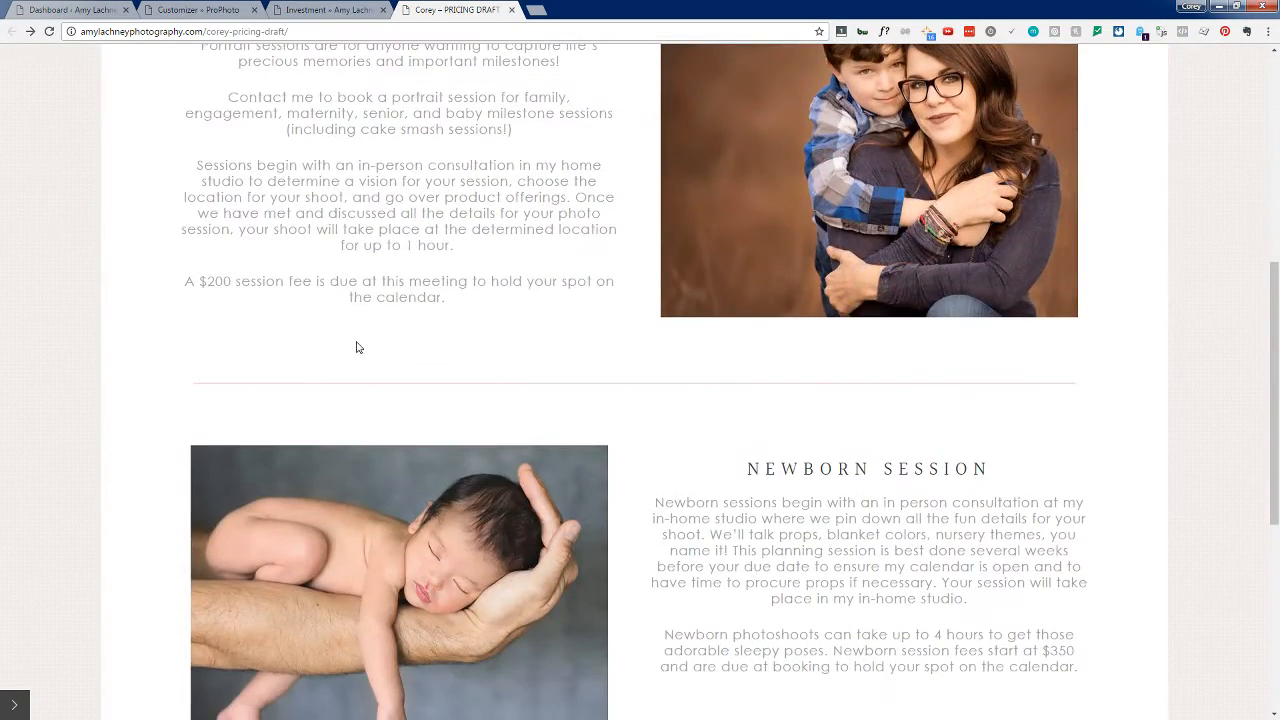
{"action": "scroll", "coordinate": [428, 420], "scroll_direction": "up", "scroll_amount": 5}
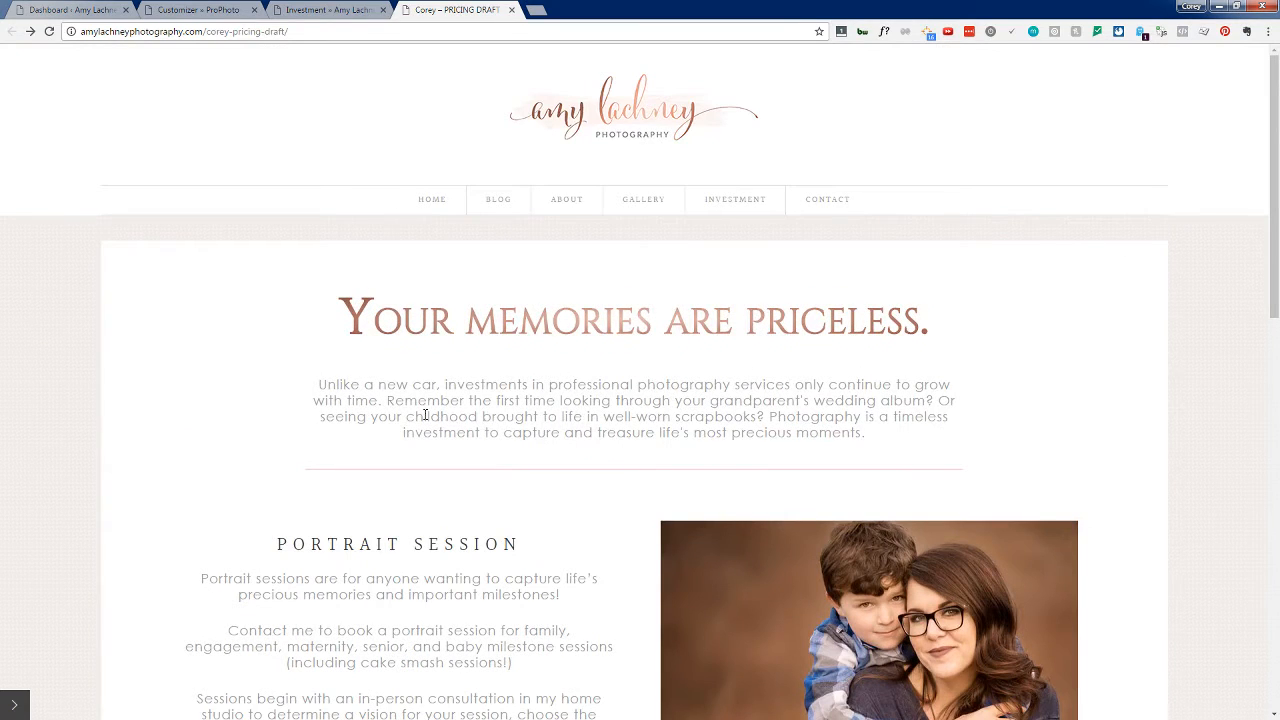
Step: Go to the WordPress admin's Pages list and start a new page
{"action": "left_click", "coordinate": [86, 6]}
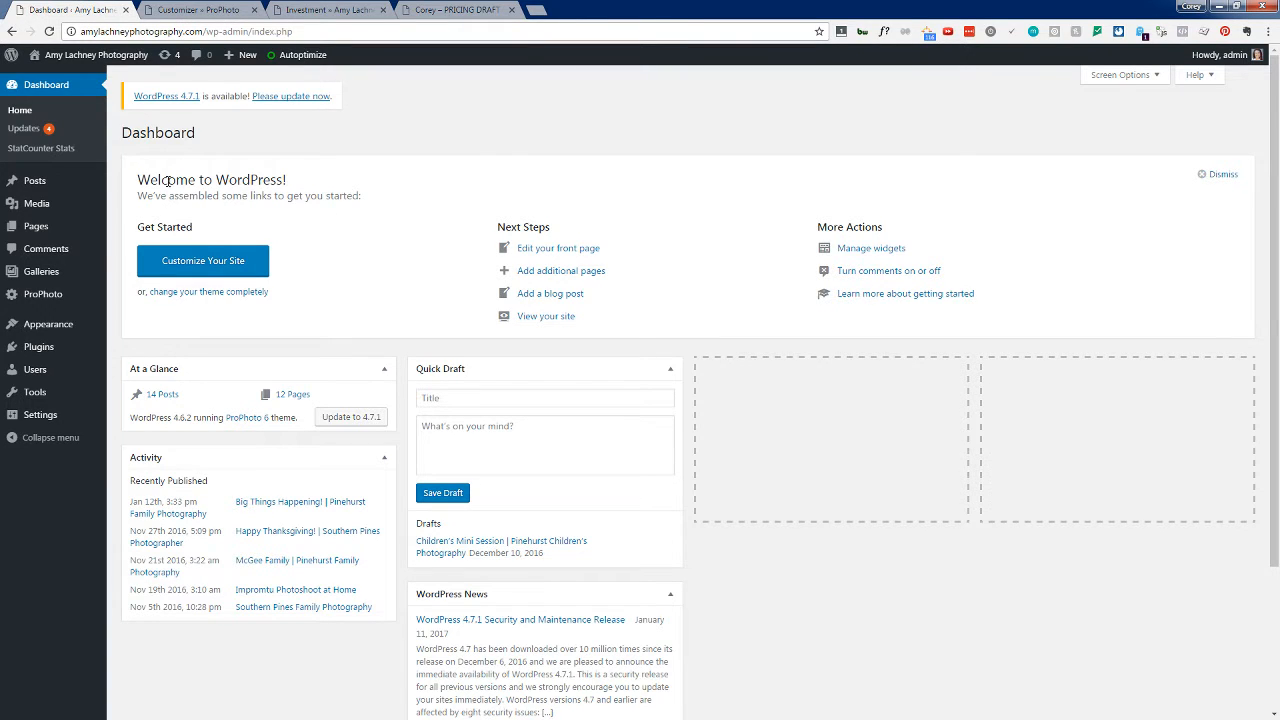
{"action": "left_click", "coordinate": [45, 231]}
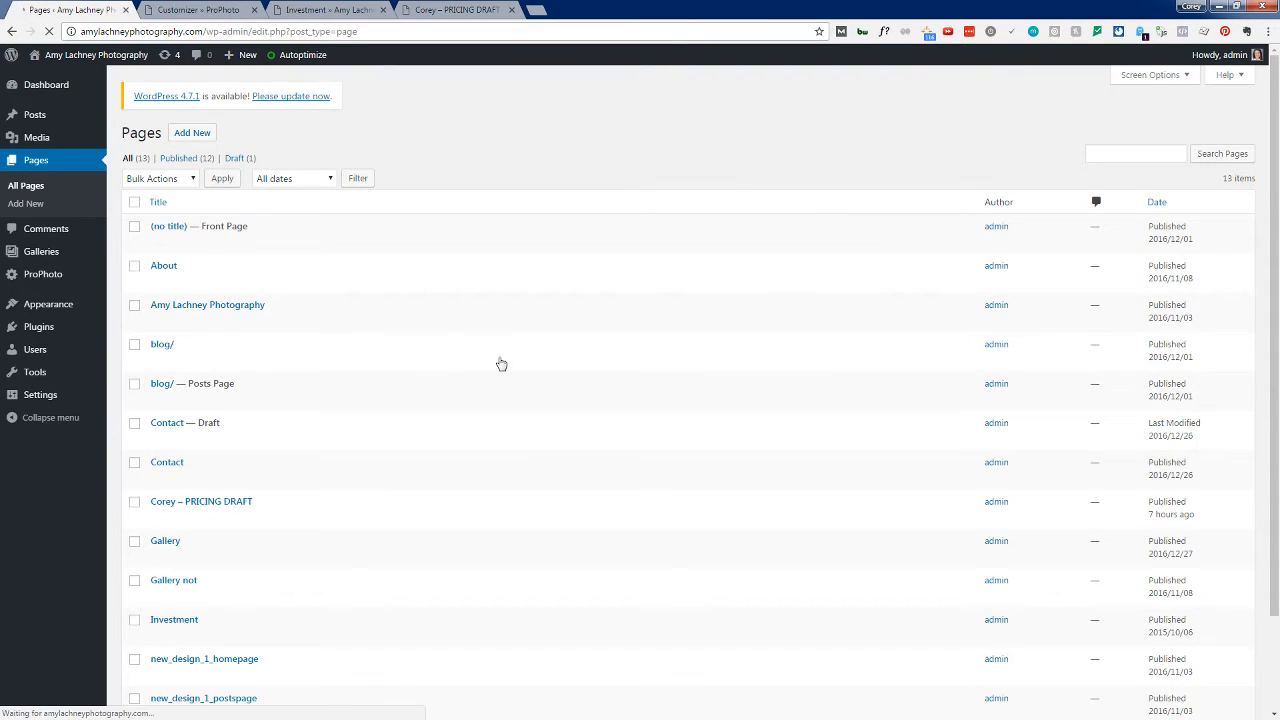
{"action": "scroll", "coordinate": [389, 511], "scroll_direction": "down", "scroll_amount": 1}
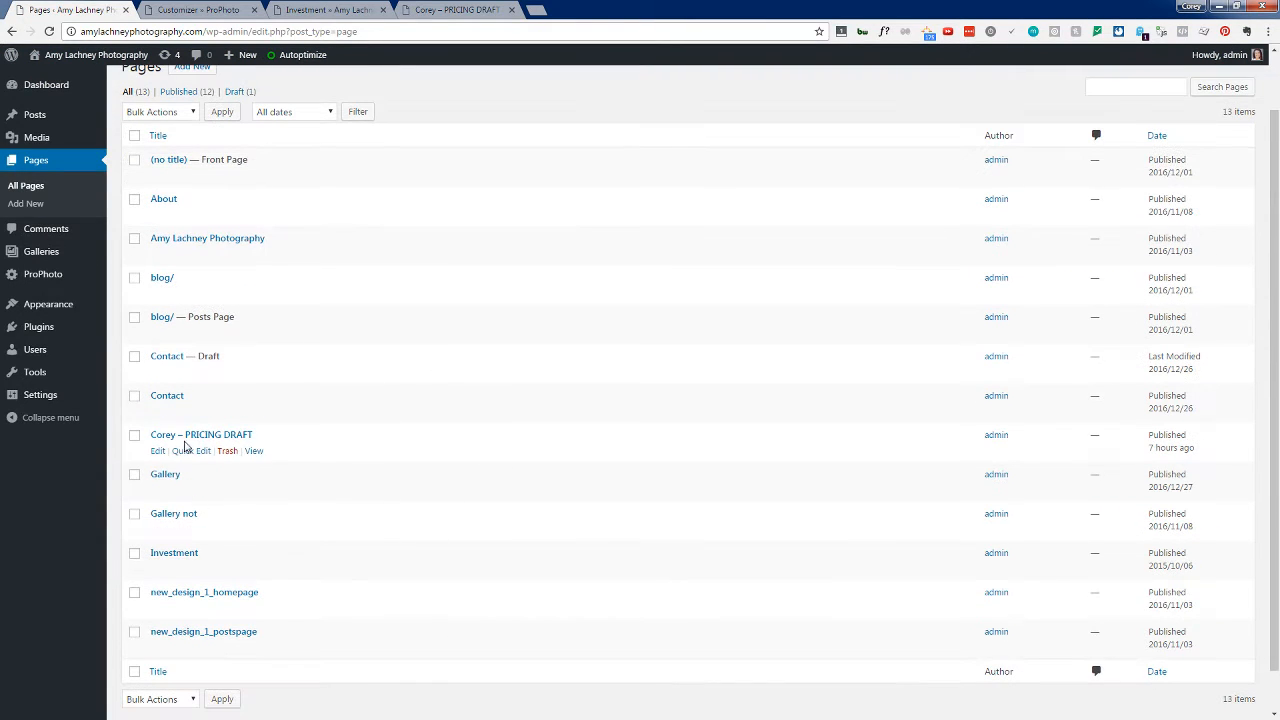
{"action": "scroll", "coordinate": [200, 445], "scroll_direction": "up", "scroll_amount": 1}
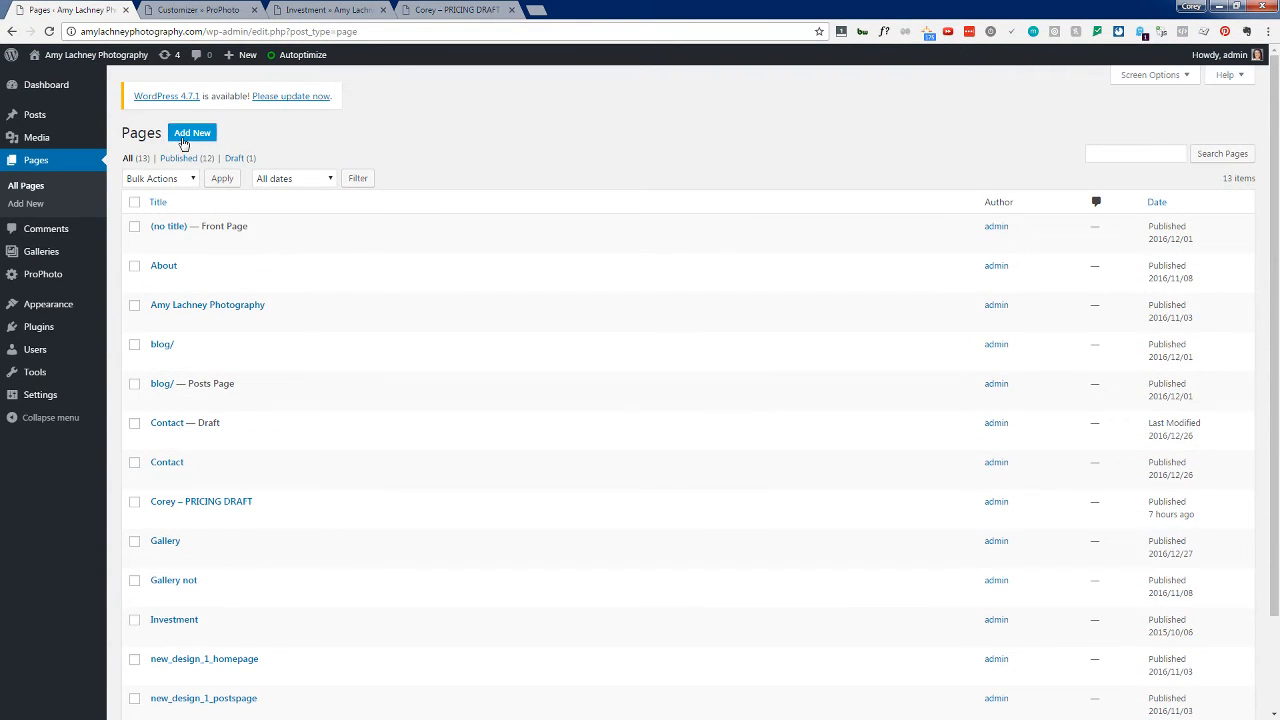
{"action": "left_click", "coordinate": [183, 144]}
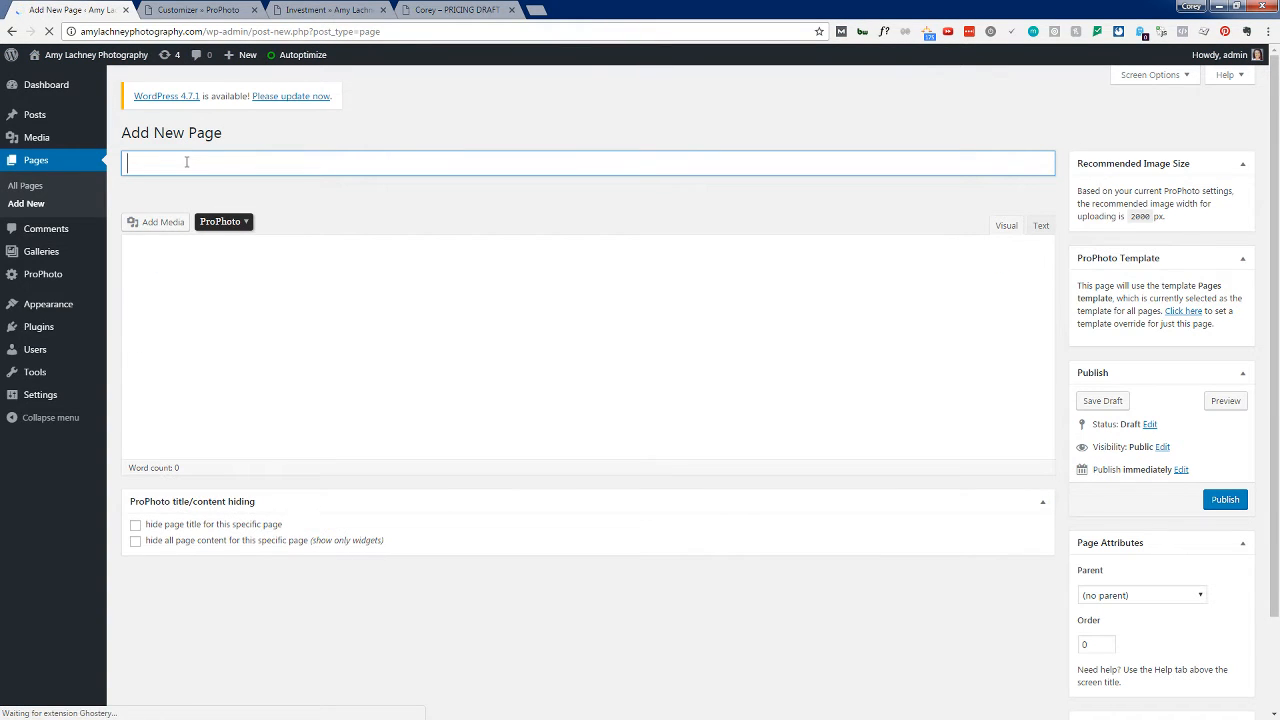
Step: Title the new page "Pricing Page Demo - LIVE" and publish it with an empty body
{"action": "type", "text": "Pricing "}
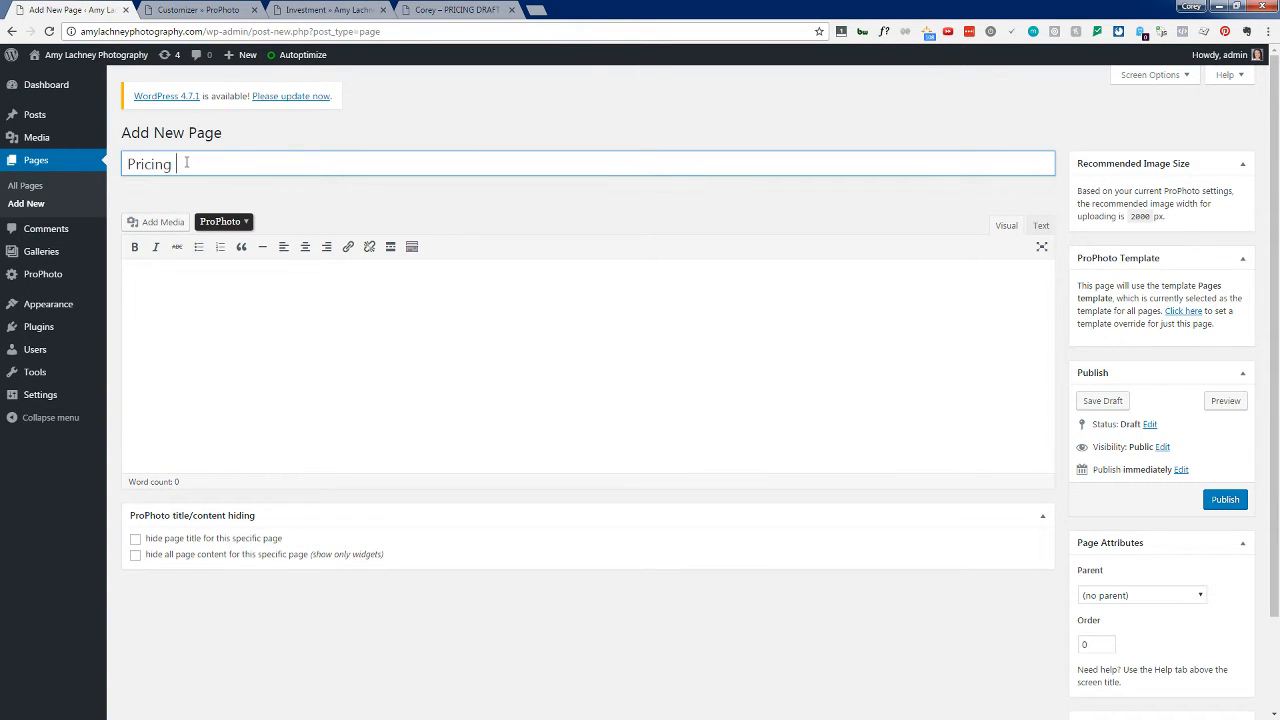
{"action": "type", "text": "Page Demo - LIVE"}
{"action": "left_click", "coordinate": [238, 314]}
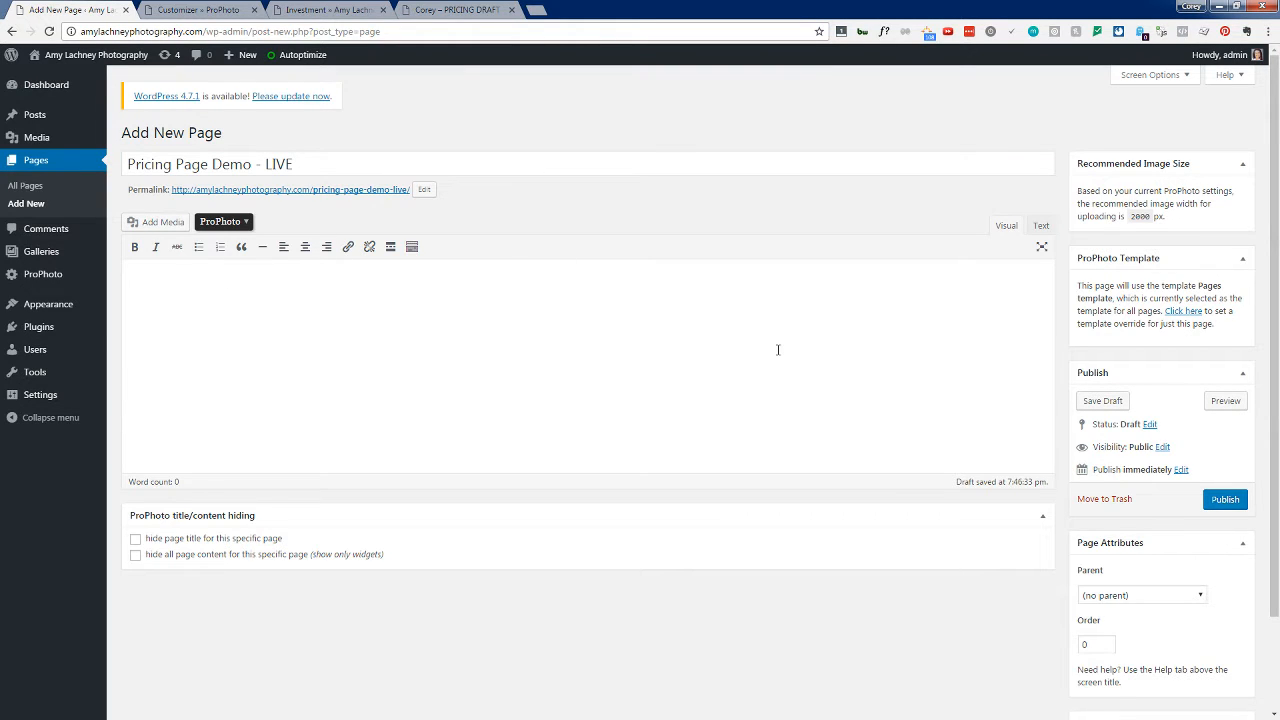
{"action": "left_click", "coordinate": [1226, 501]}
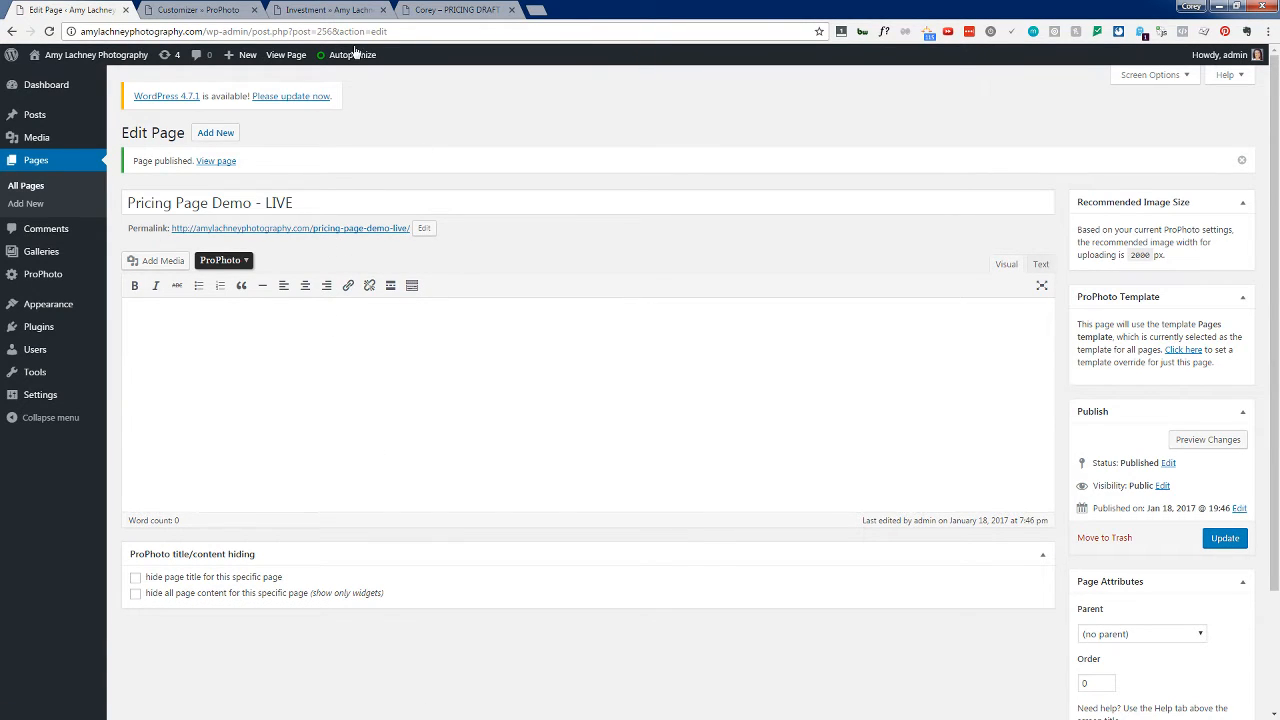
{"action": "scroll", "coordinate": [311, 370], "scroll_direction": "down", "scroll_amount": 2}
{"action": "scroll", "coordinate": [307, 404], "scroll_direction": "up", "scroll_amount": 2}
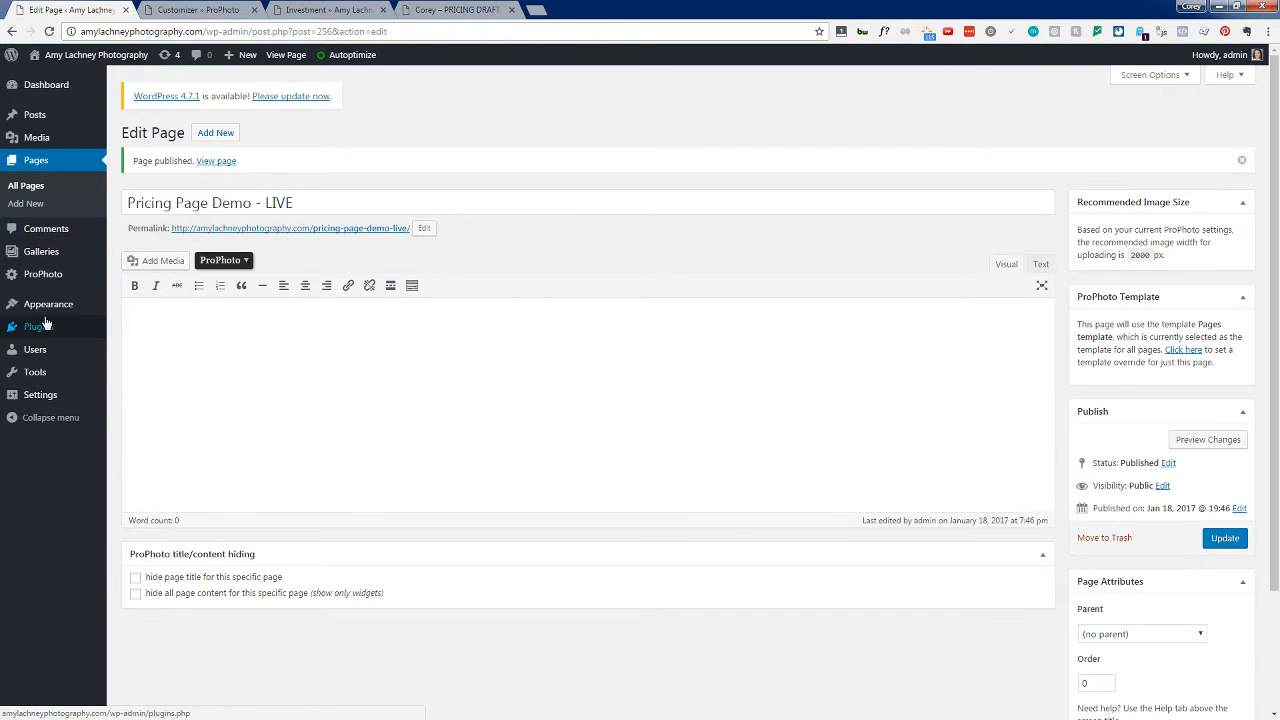
Step: Close the old Customizer tab and open the ProPhoto Customizer from the WordPress admin
{"action": "left_click", "coordinate": [55, 274]}
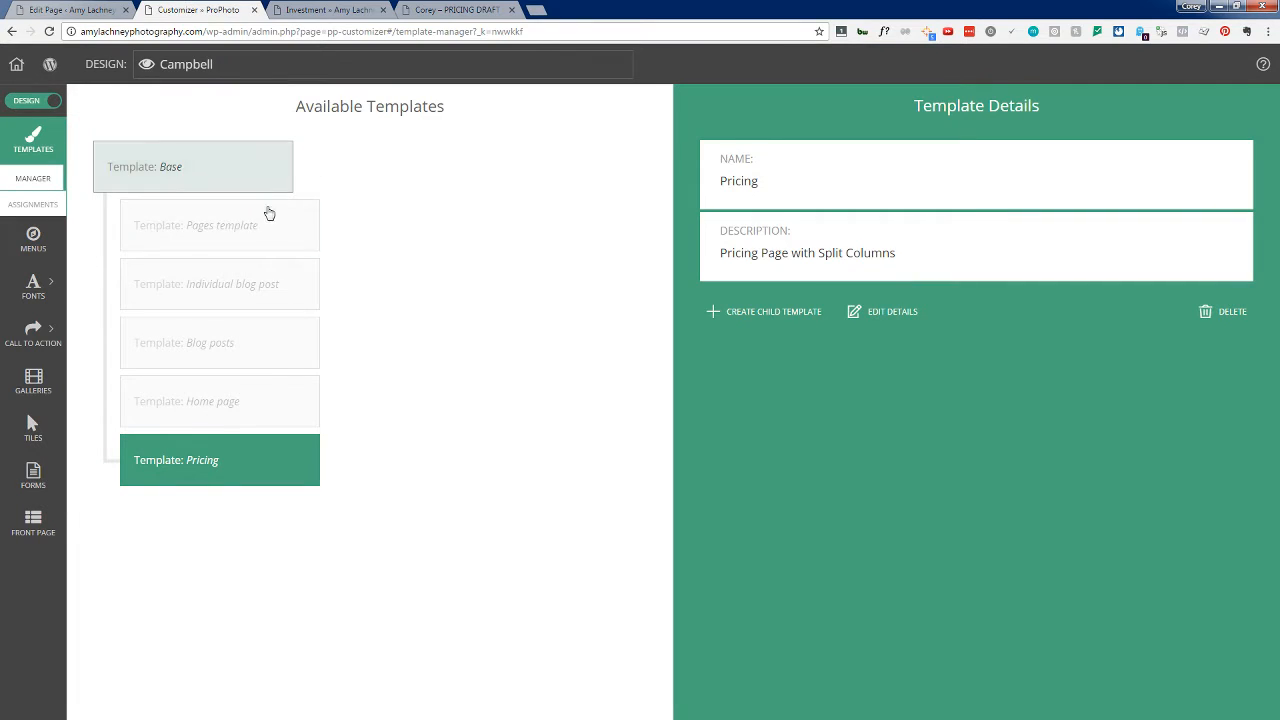
{"action": "left_click", "coordinate": [254, 10]}
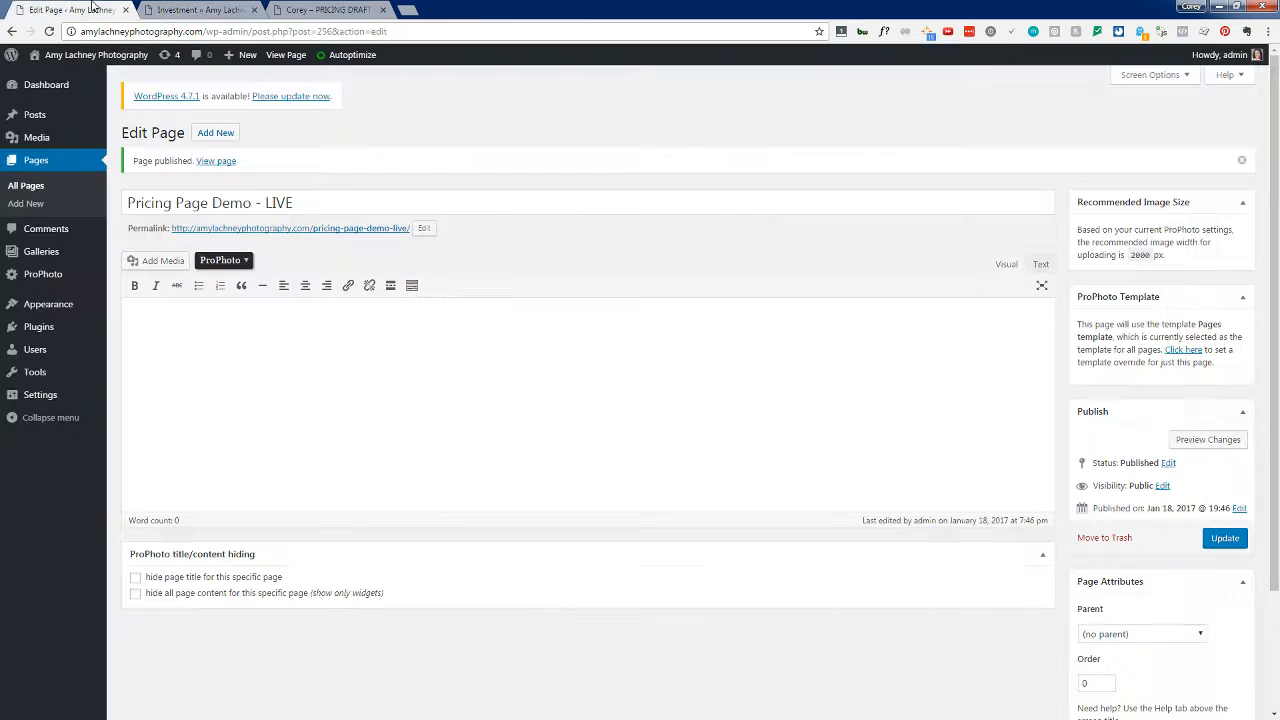
{"action": "mouse_move", "coordinate": [49, 277]}
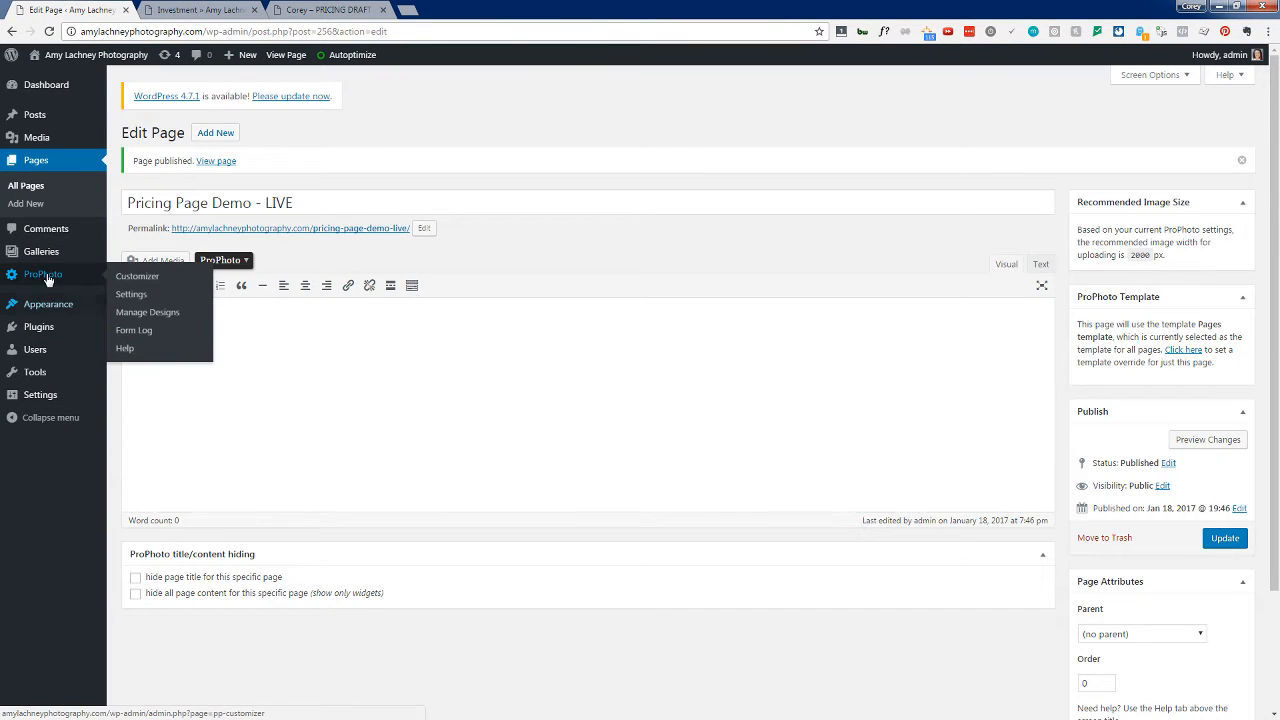
{"action": "left_click", "coordinate": [156, 276]}
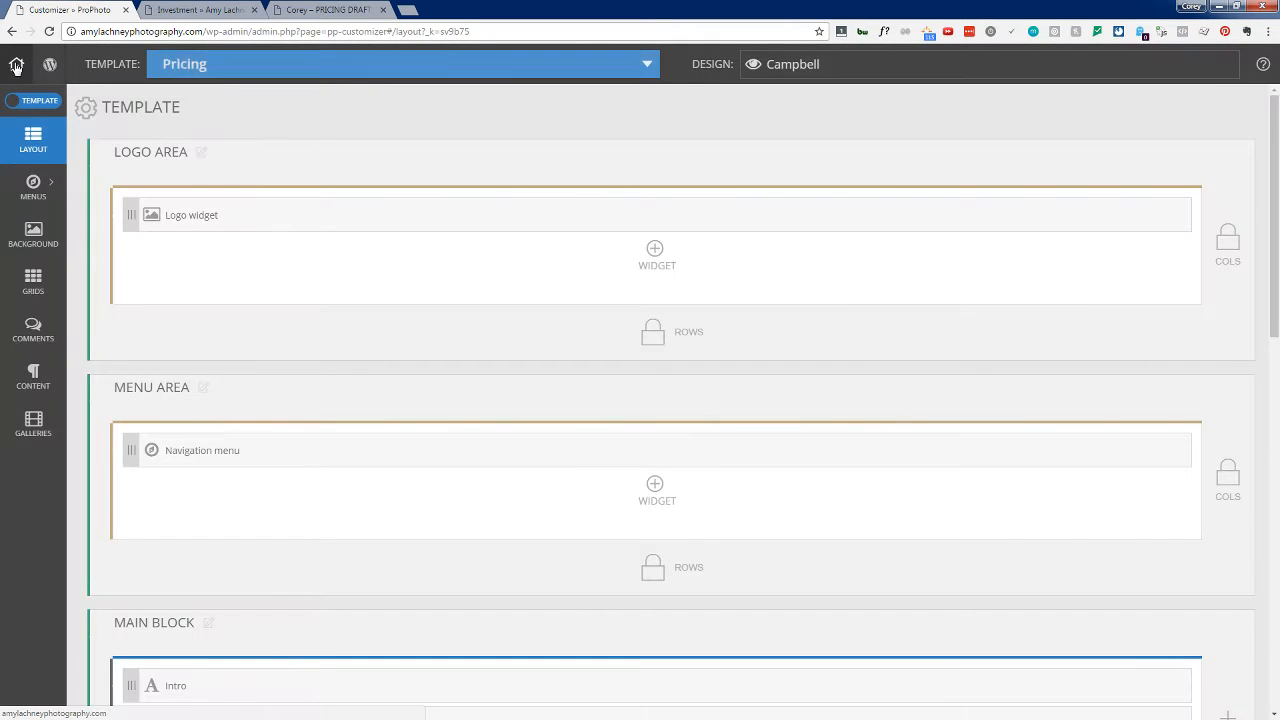
Step: Open the site in a separate browser tab placed first, and load its /wp-admin dashboard there
{"action": "right_click", "coordinate": [16, 64]}
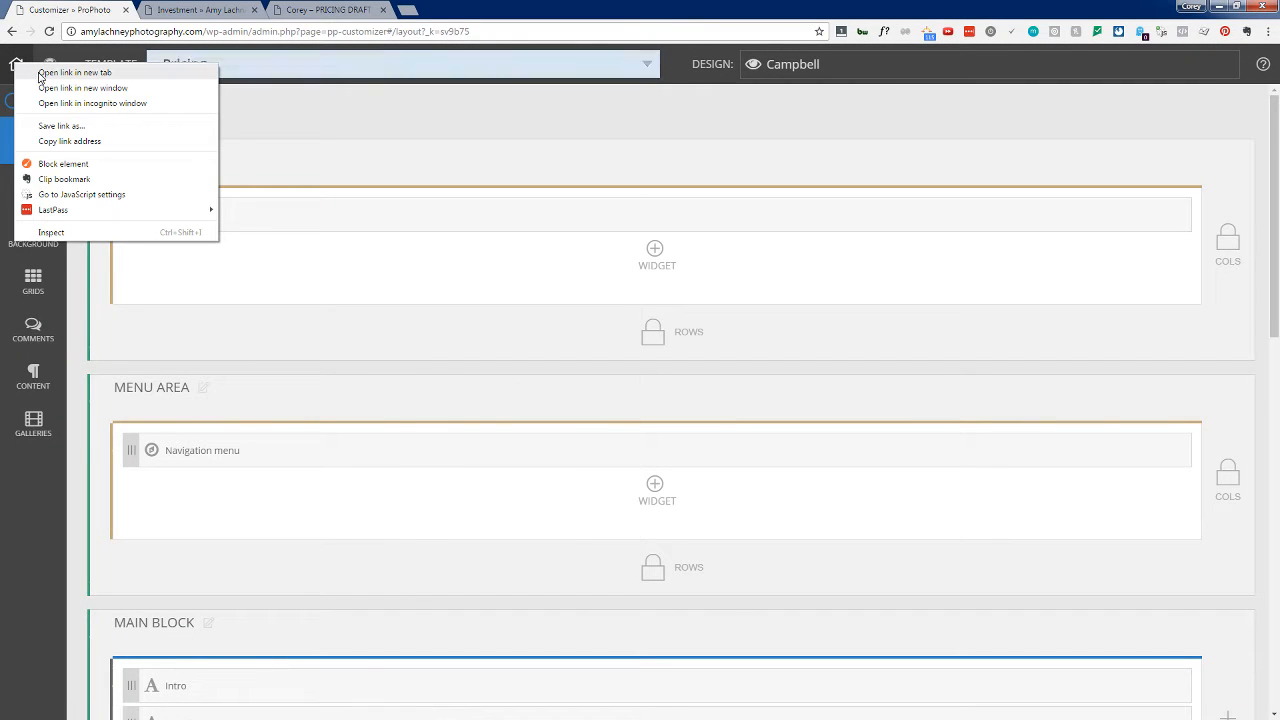
{"action": "left_click", "coordinate": [40, 76]}
{"action": "left_click_drag", "start_coordinate": [191, 9], "coordinate": [50, 6]}
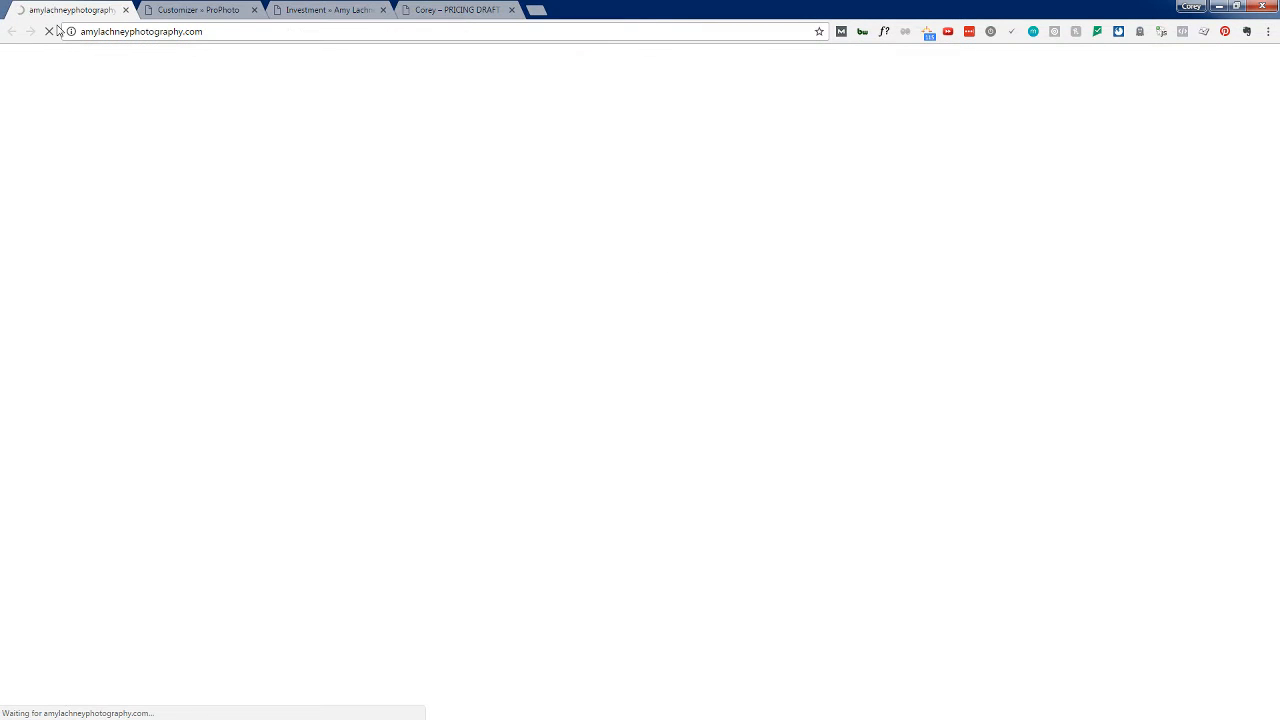
{"action": "left_click", "coordinate": [205, 31]}
{"action": "type", "text": "/wp-admin"}
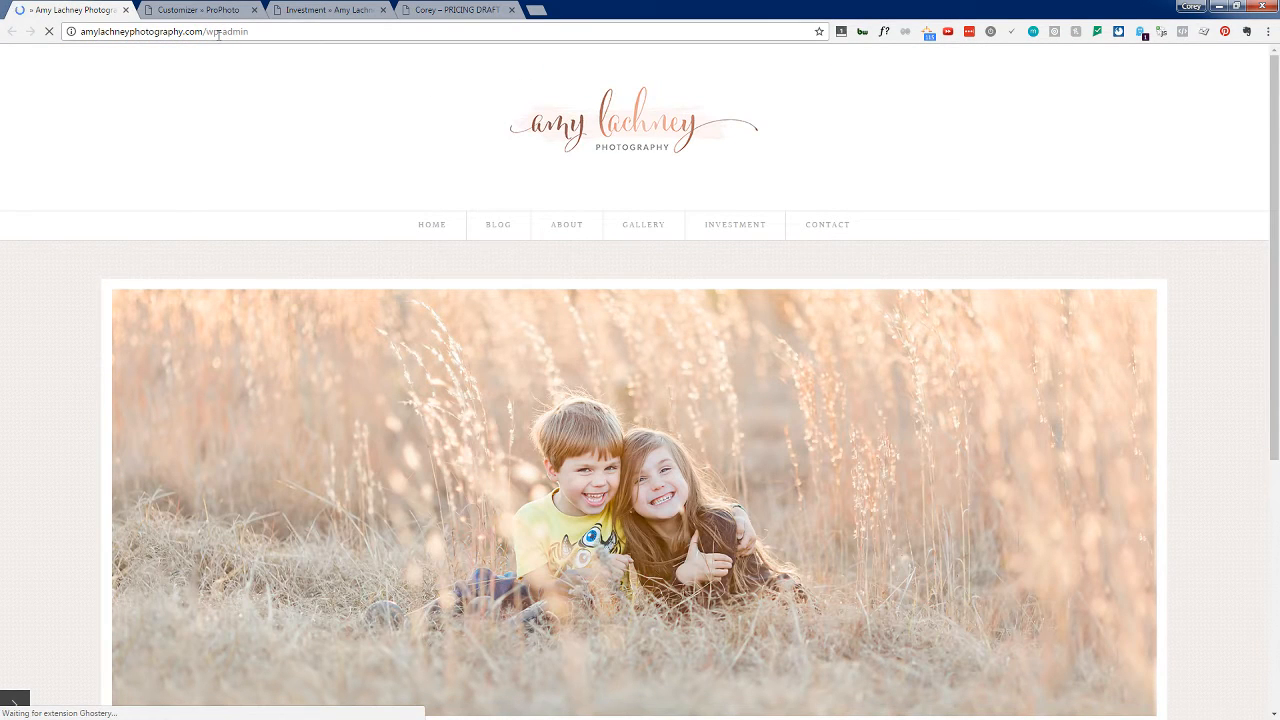
Step: Return to the Customizer and compare its Design and Template modes, ending in Template mode
{"action": "left_click", "coordinate": [200, 8]}
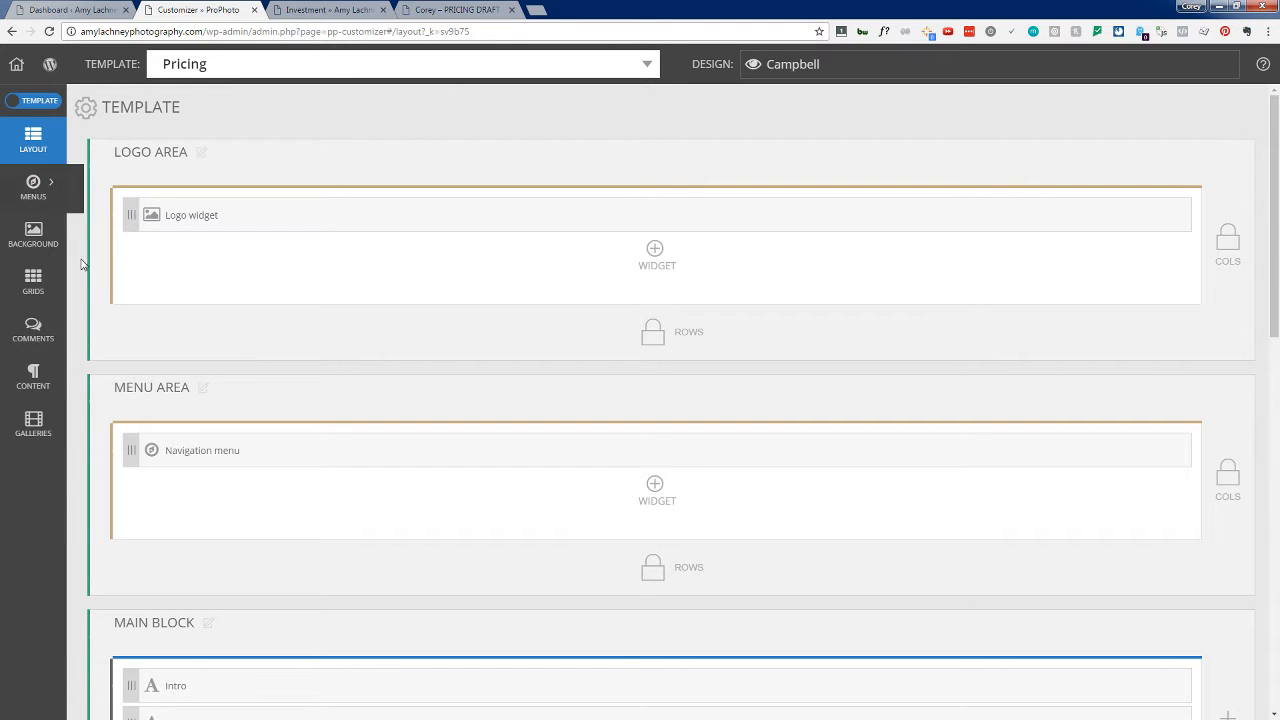
{"action": "left_click", "coordinate": [44, 103]}
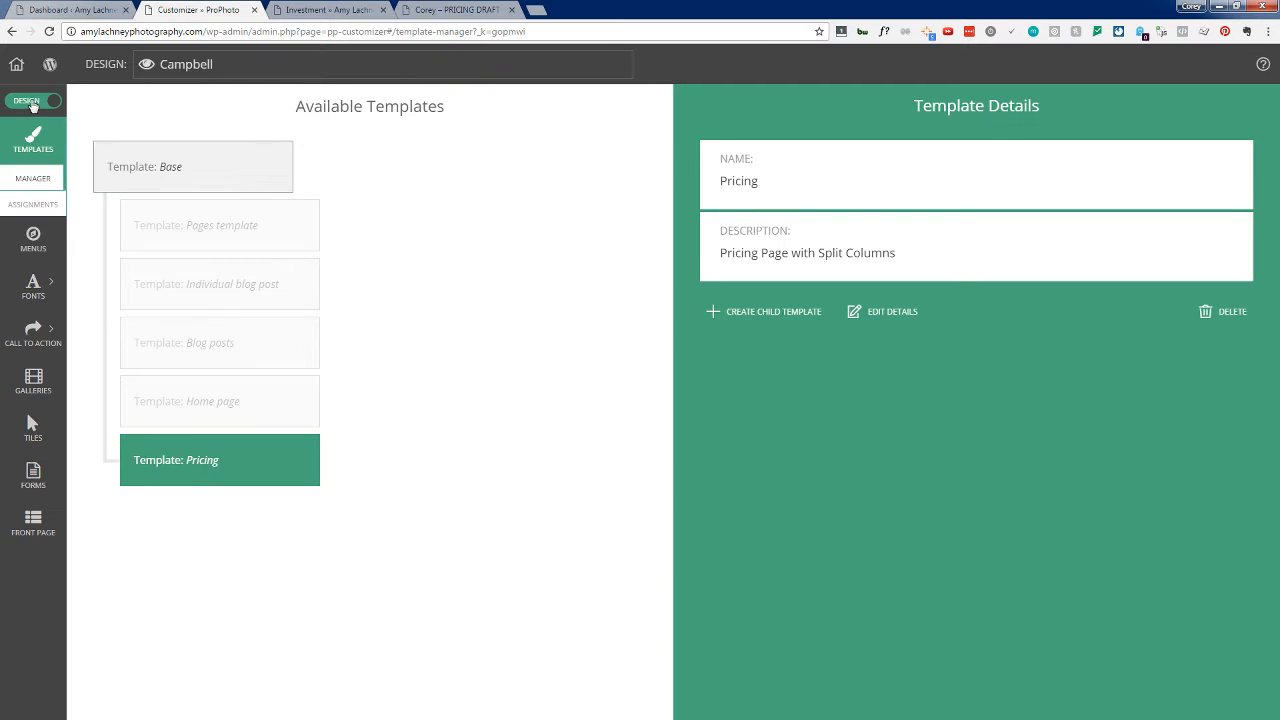
{"action": "left_click", "coordinate": [24, 101]}
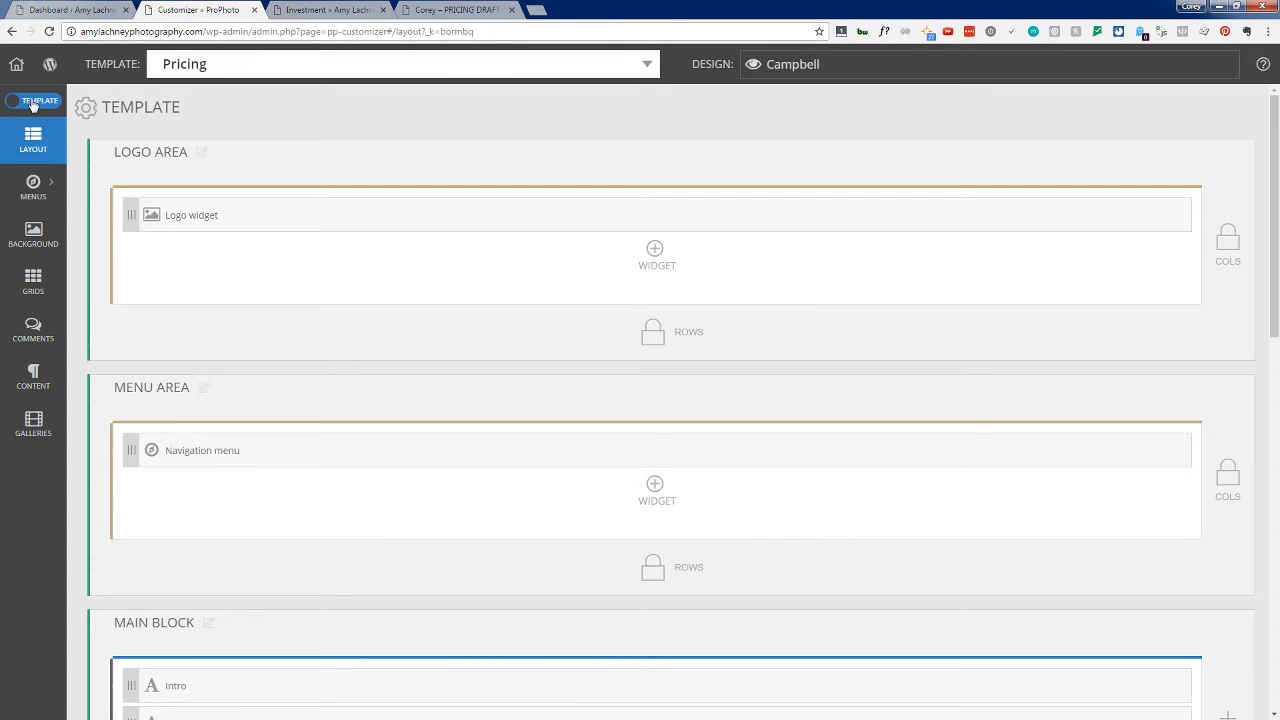
{"action": "left_click", "coordinate": [31, 102]}
{"action": "left_click", "coordinate": [31, 102]}
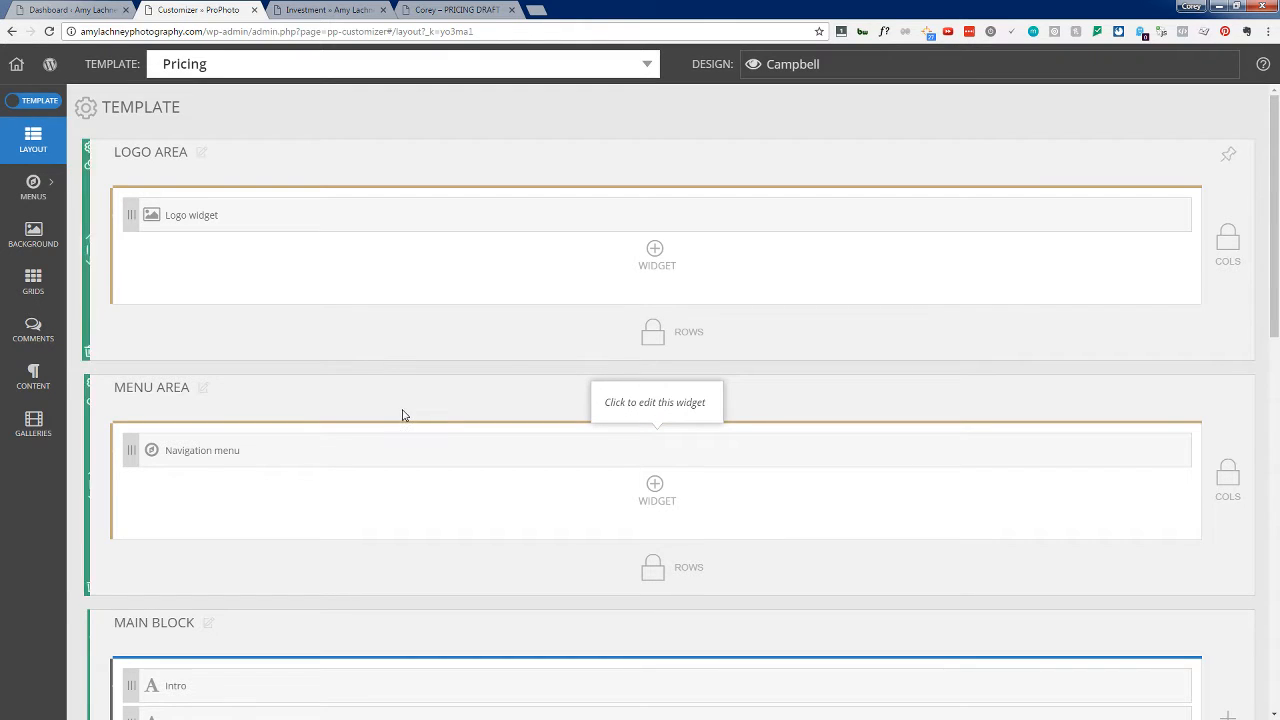
Step: Show the Pages list in the admin tab, and examine the Pricing template's rows, columns and widgets in the Customizer
{"action": "left_click", "coordinate": [70, 10]}
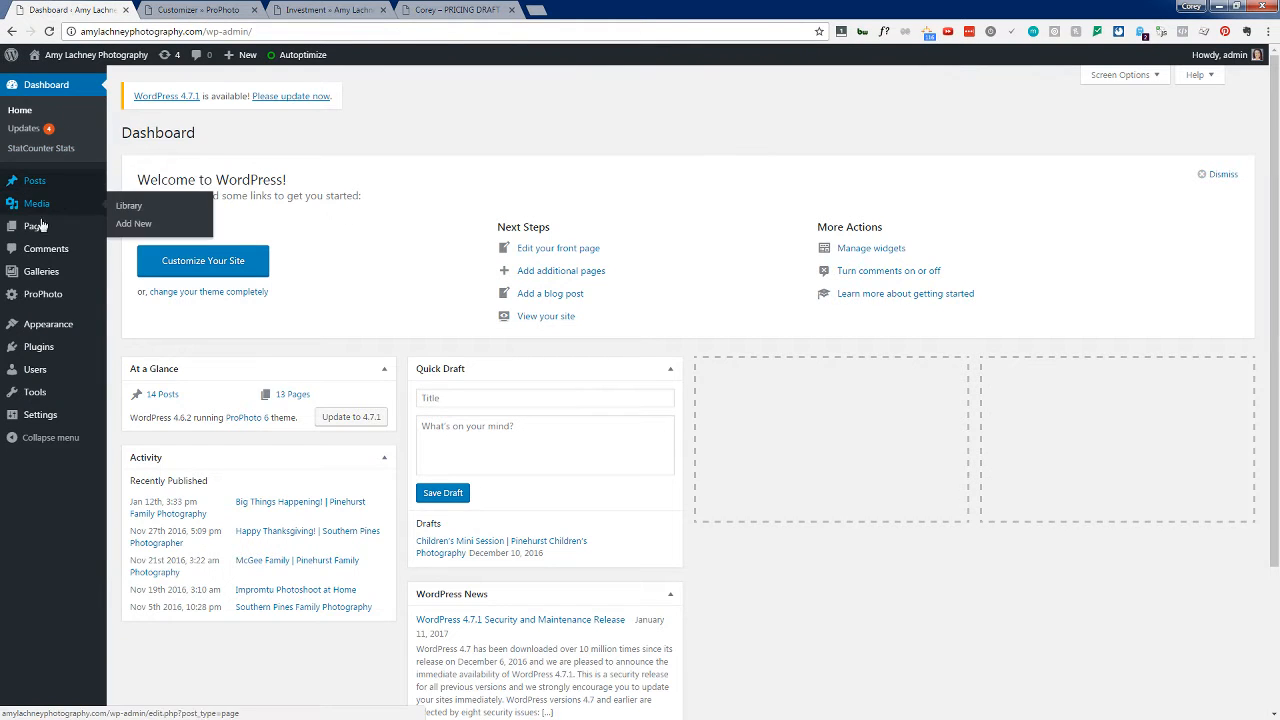
{"action": "left_click", "coordinate": [41, 235]}
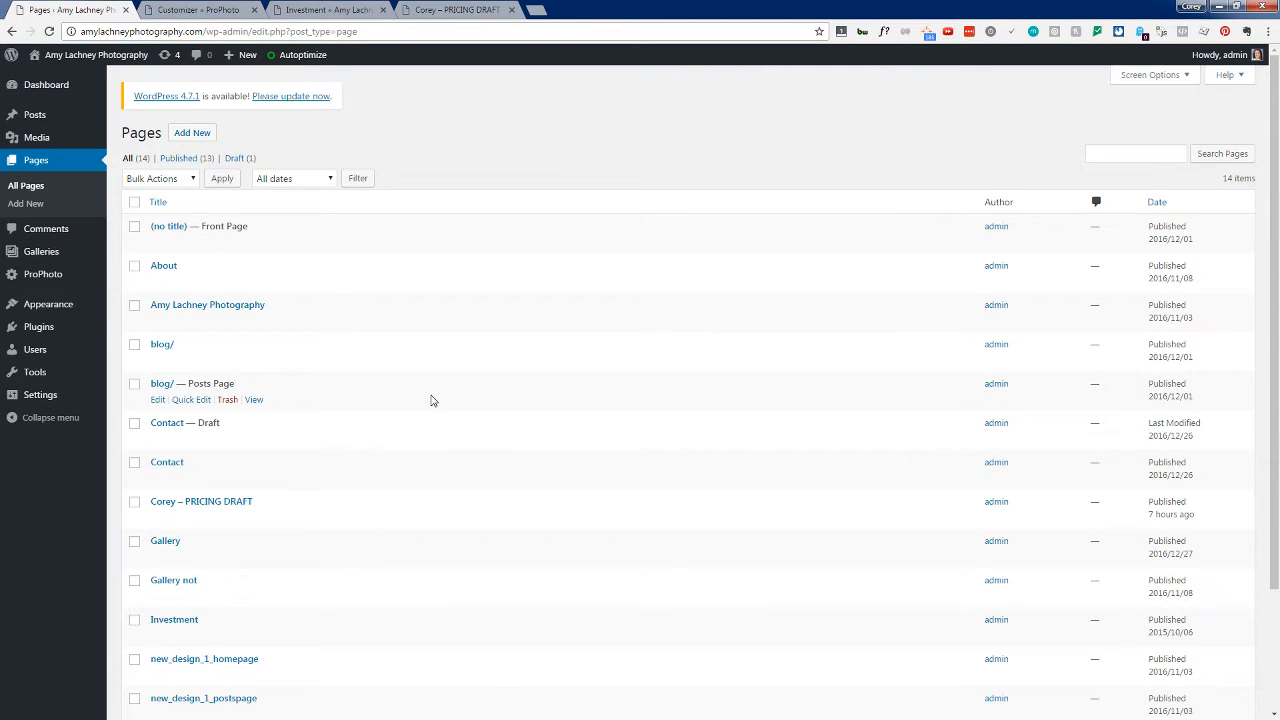
{"action": "left_click", "coordinate": [199, 8]}
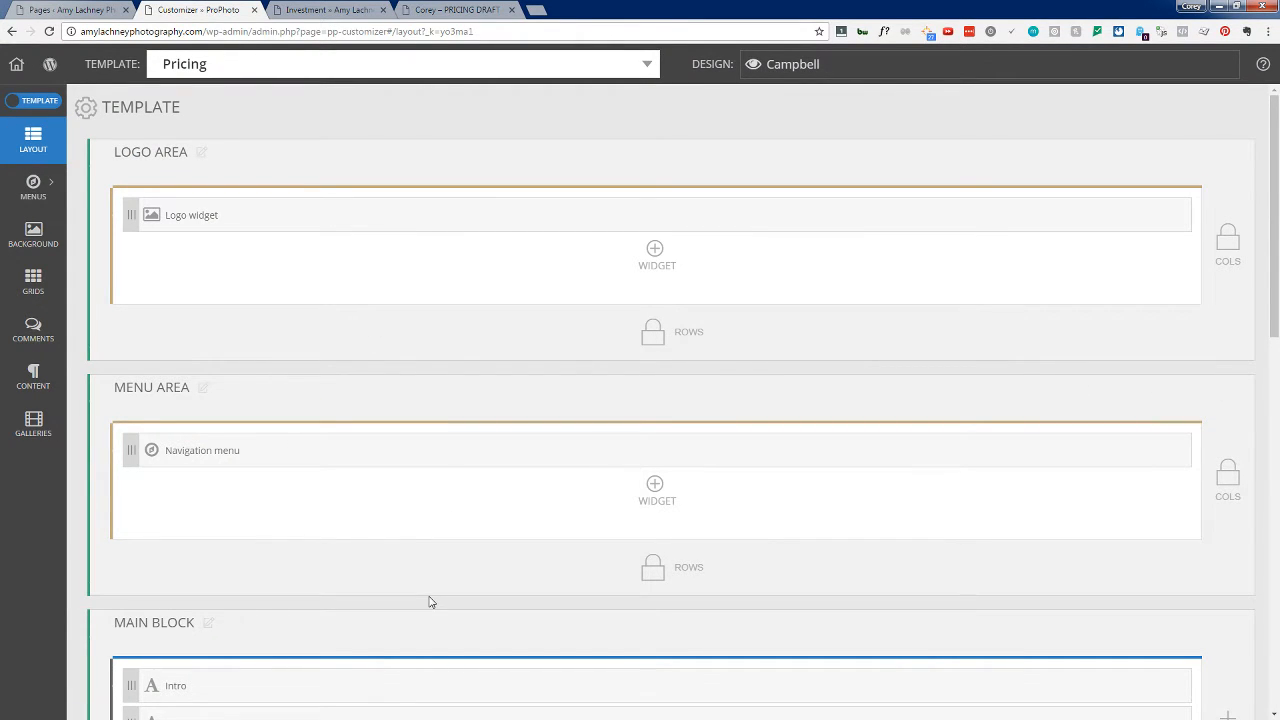
{"action": "scroll", "coordinate": [430, 601], "scroll_direction": "down", "scroll_amount": 5}
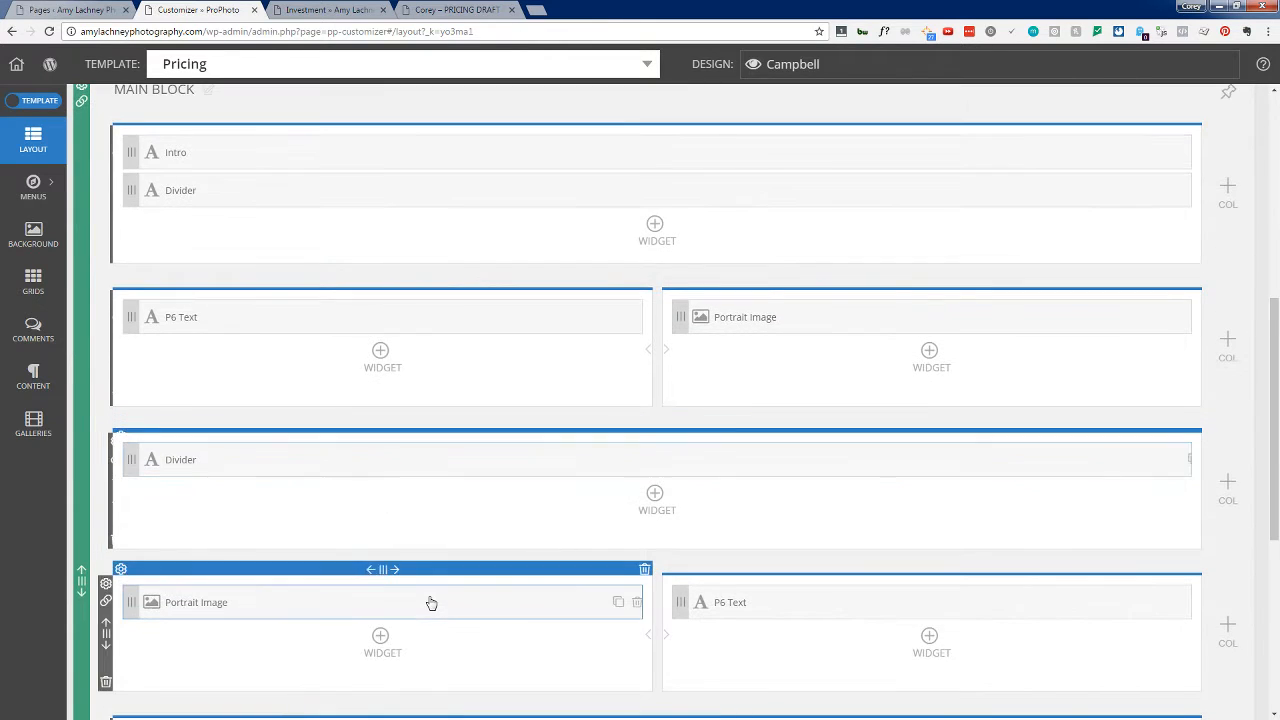
{"action": "scroll", "coordinate": [430, 601], "scroll_direction": "down", "scroll_amount": 5}
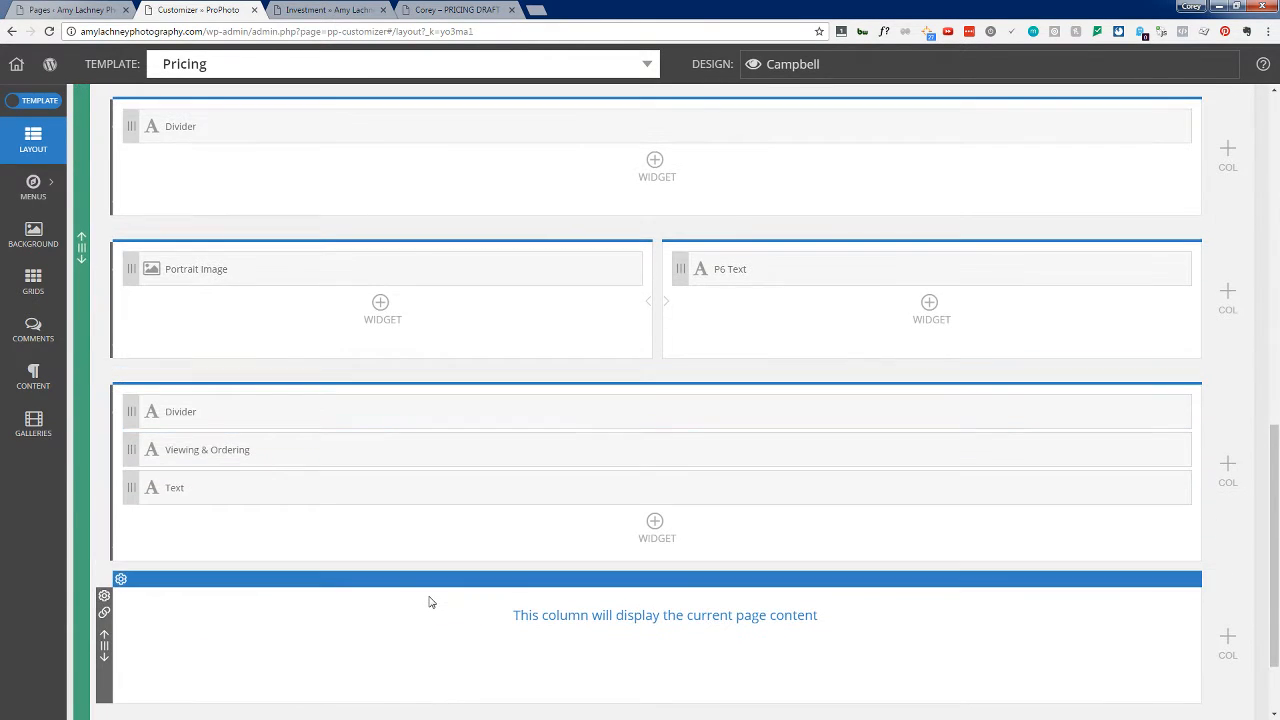
{"action": "scroll", "coordinate": [430, 601], "scroll_direction": "up", "scroll_amount": 10}
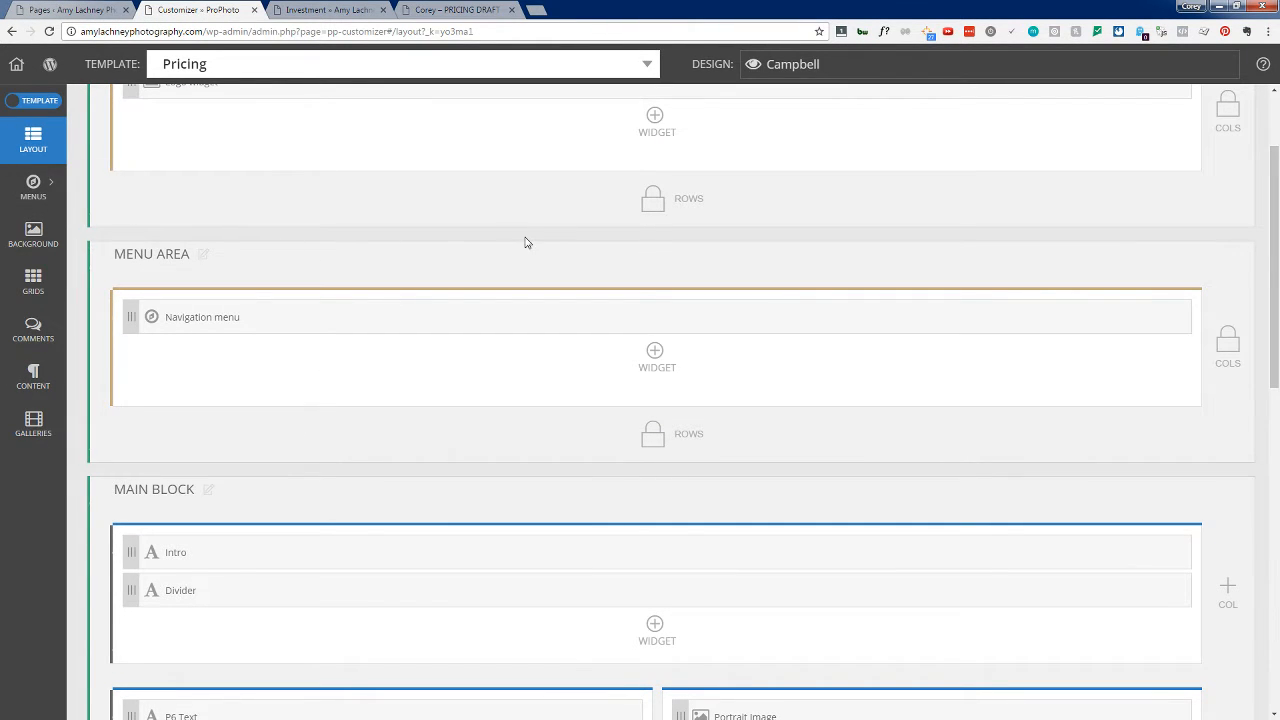
{"action": "scroll", "coordinate": [326, 475], "scroll_direction": "up", "scroll_amount": 2}
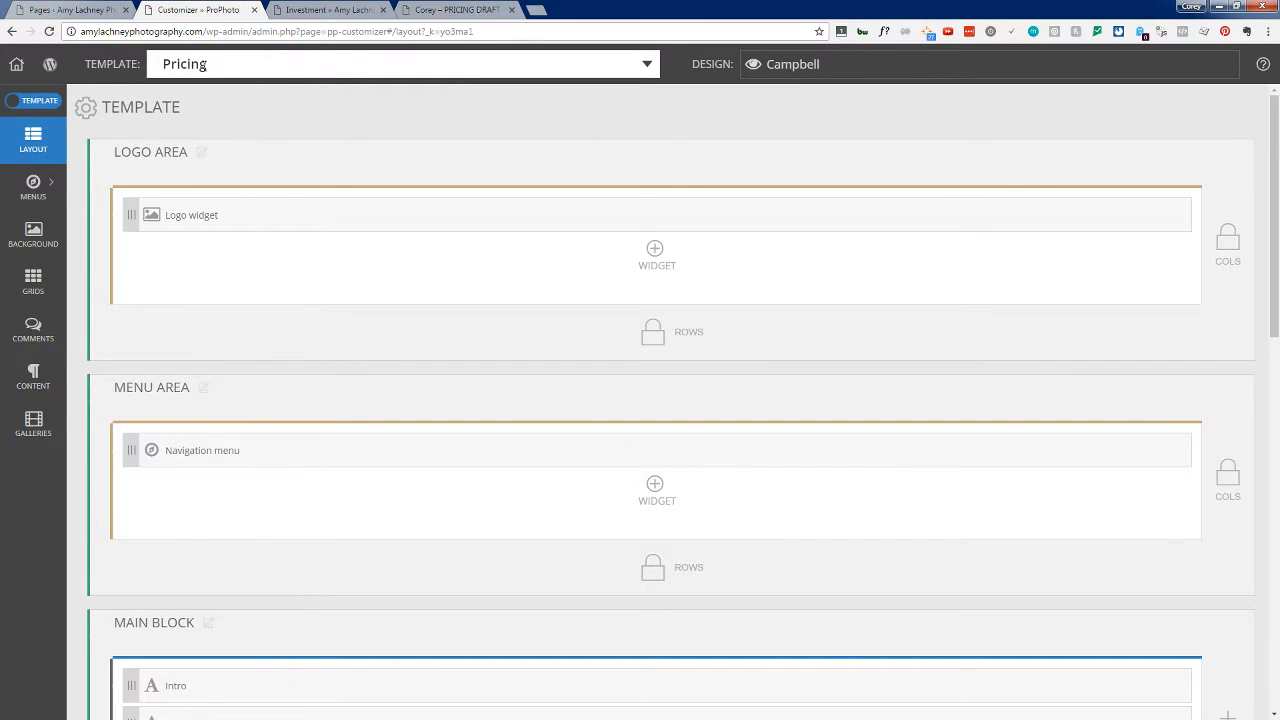
Step: Copy the Pages template in the design's template manager and save it as "Pricing Page Demo" with the description "Demo for live presentation"
{"action": "left_click", "coordinate": [42, 103]}
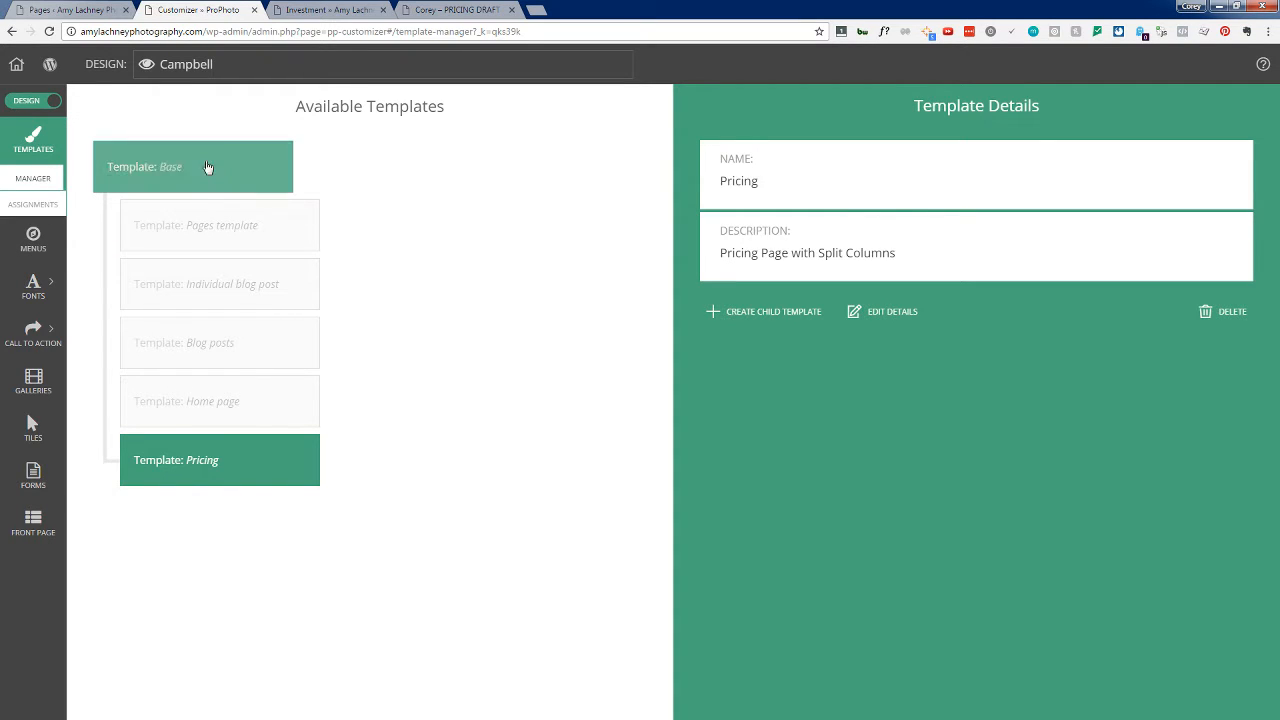
{"action": "left_click", "coordinate": [210, 170]}
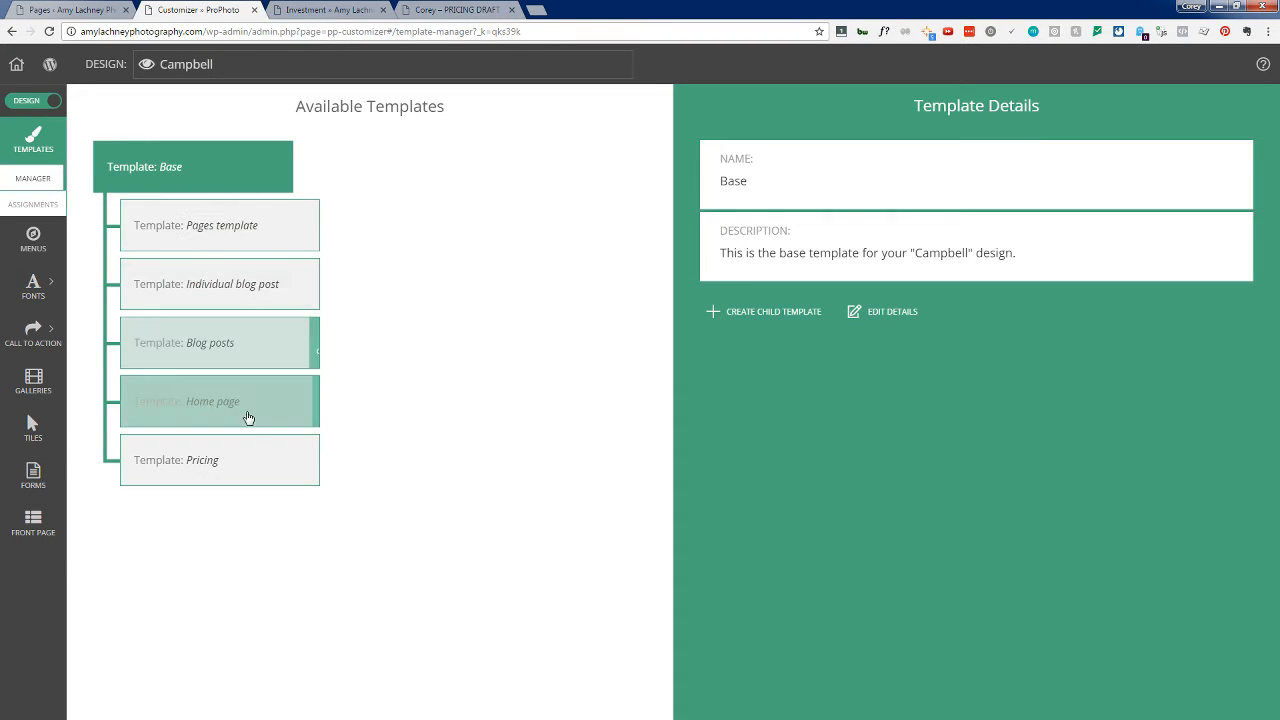
{"action": "left_click", "coordinate": [220, 236]}
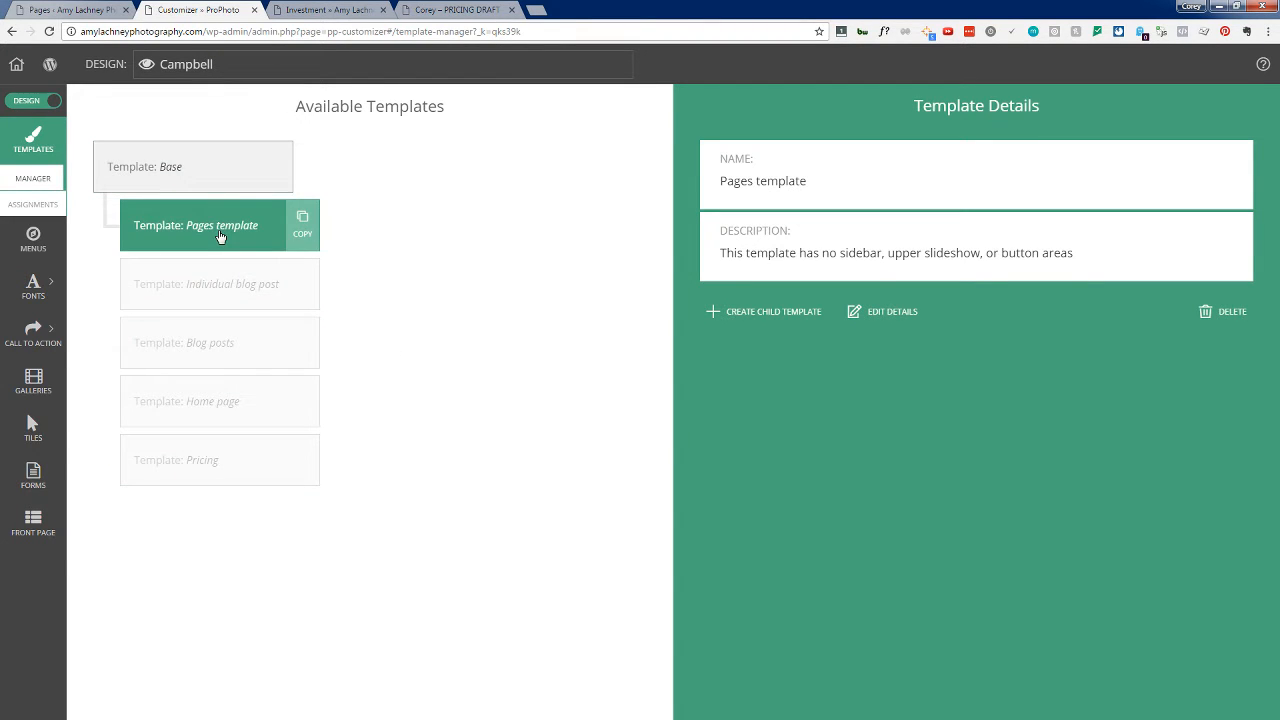
{"action": "left_click", "coordinate": [297, 231]}
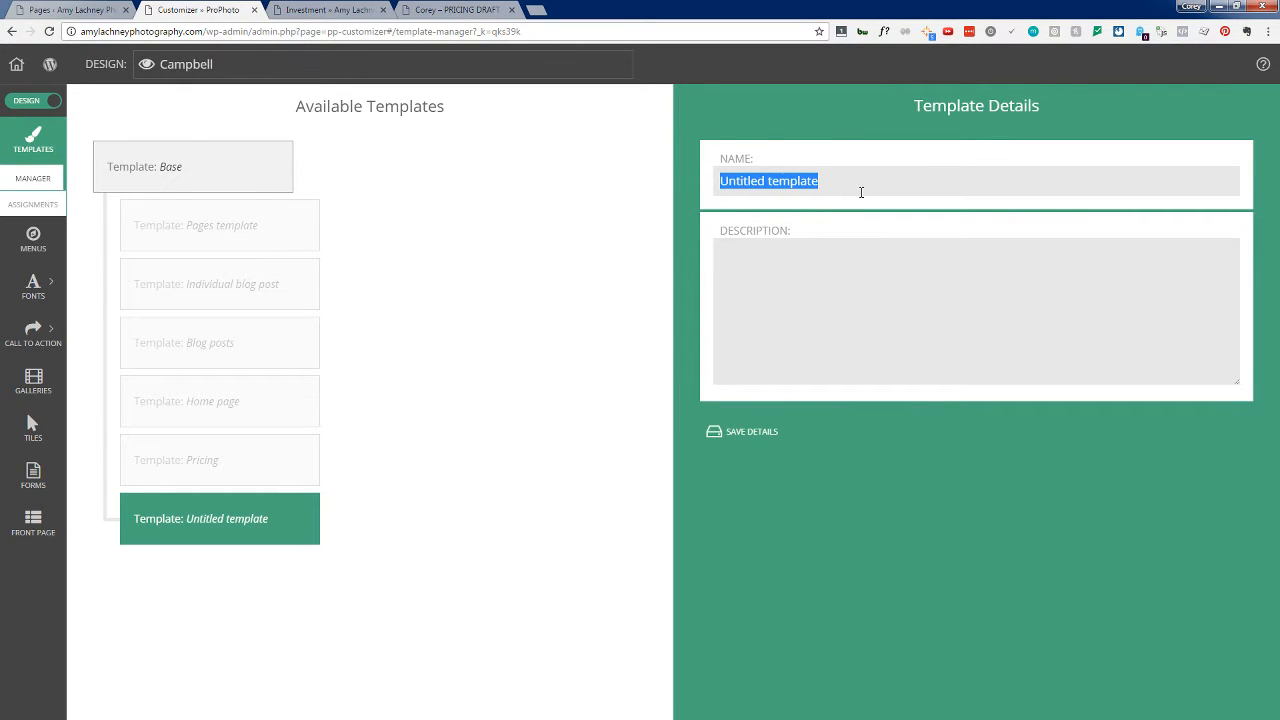
{"action": "type", "text": "Pricing Page Demo"}
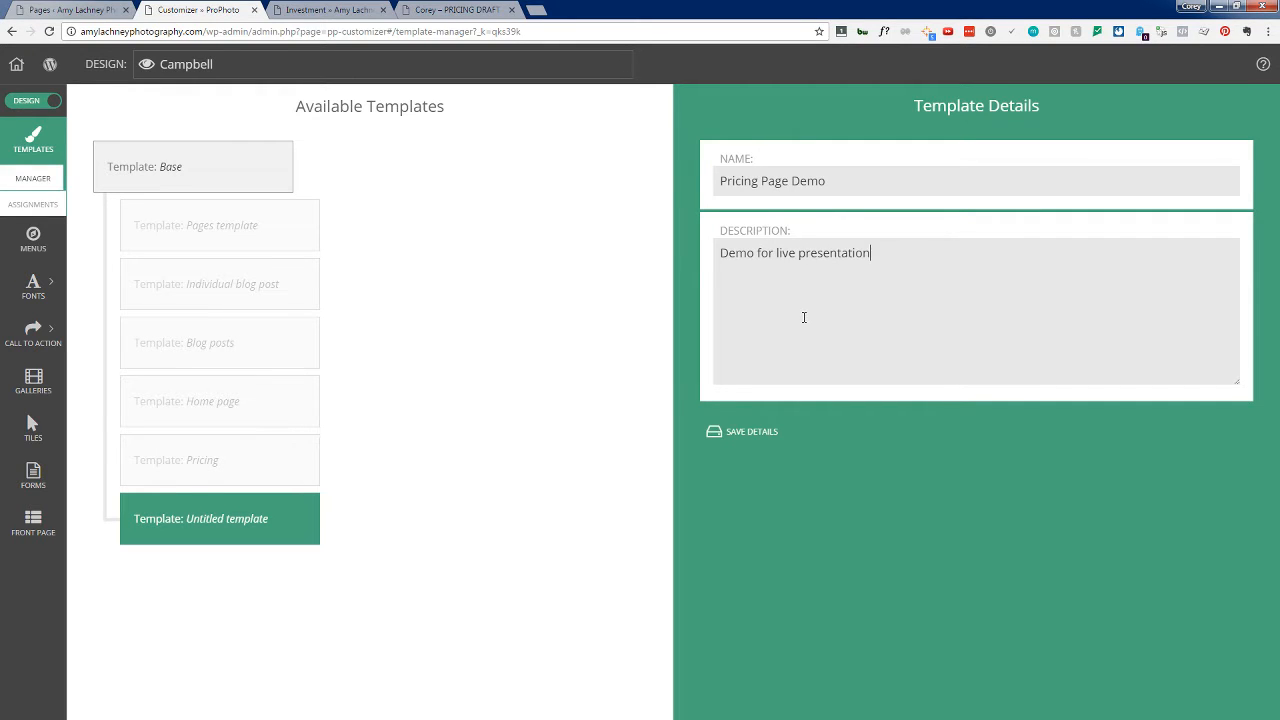
{"action": "left_click", "coordinate": [760, 431]}
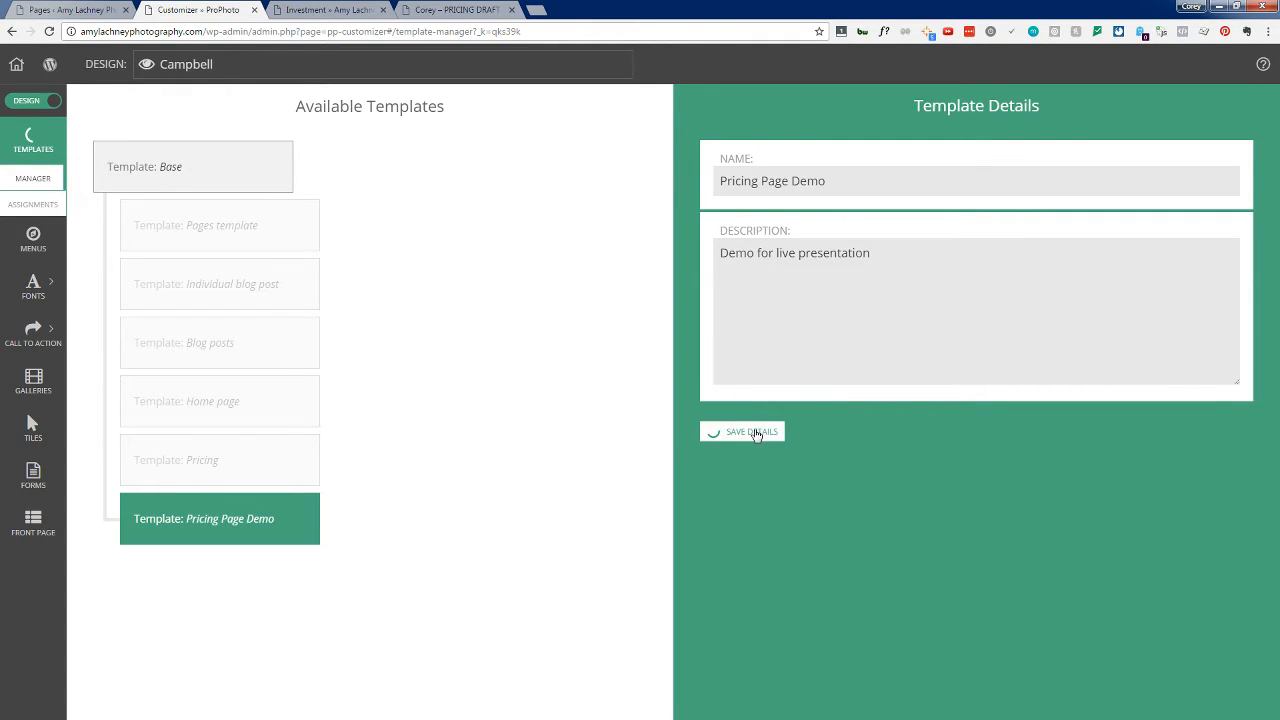
Step: Switch the Customizer to Template mode and load the Pricing Page Demo template for editing
{"action": "mouse_move", "coordinate": [143, 531]}
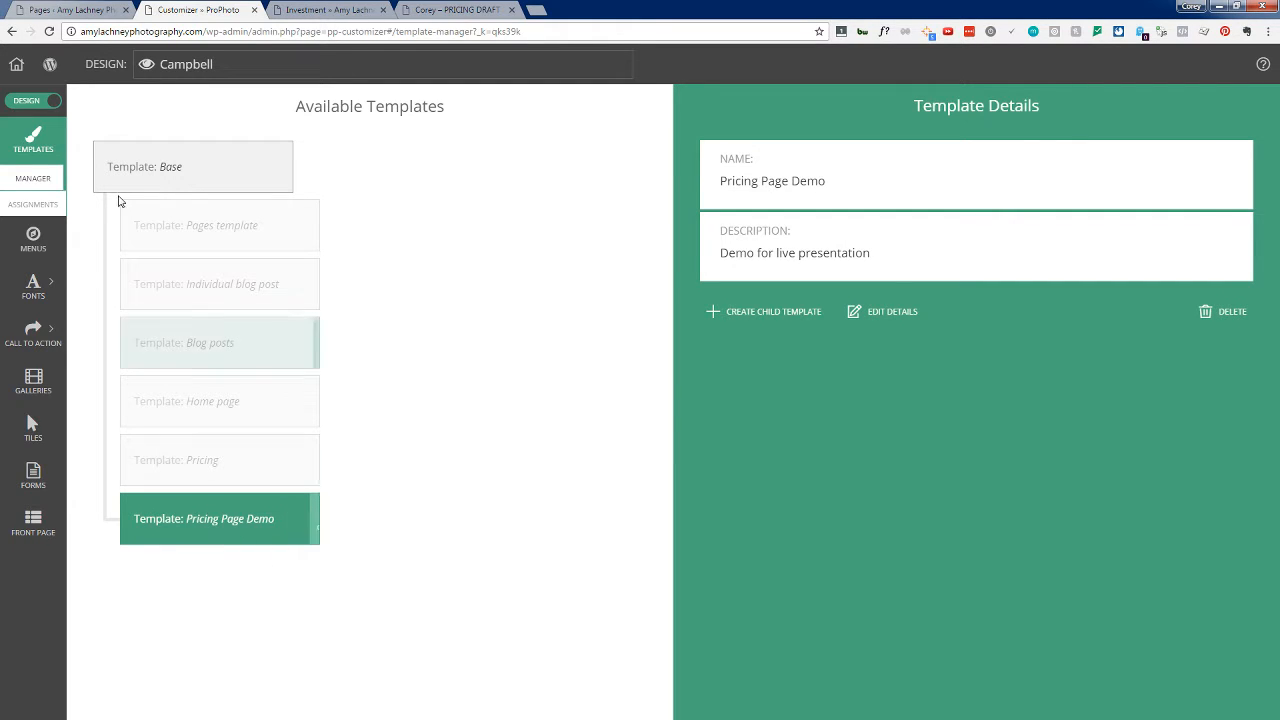
{"action": "left_click", "coordinate": [51, 104]}
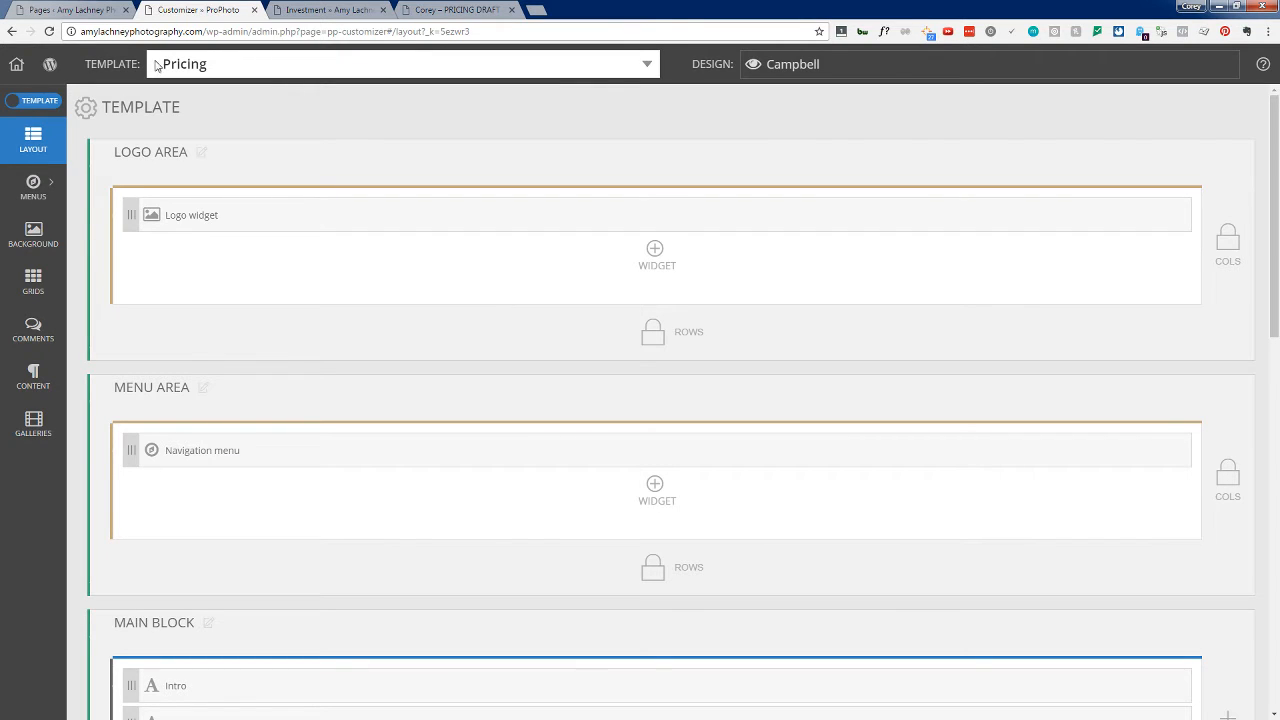
{"action": "left_click", "coordinate": [212, 67]}
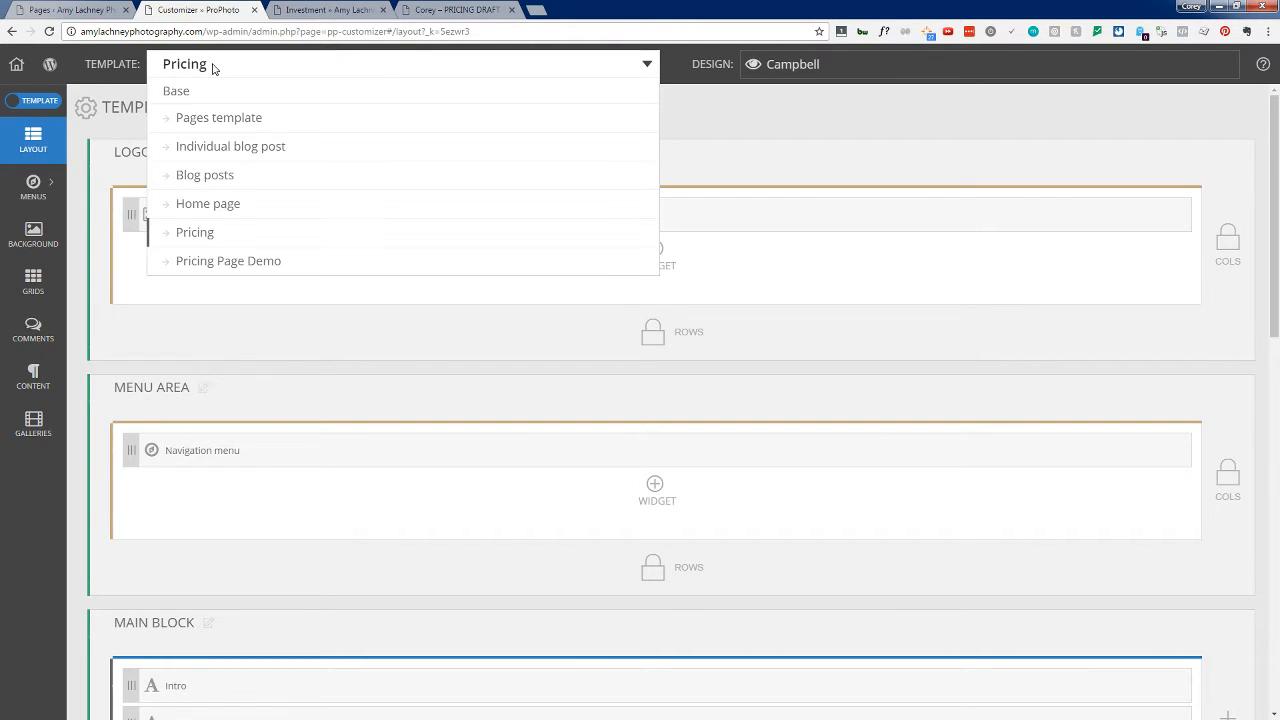
{"action": "left_click", "coordinate": [252, 262]}
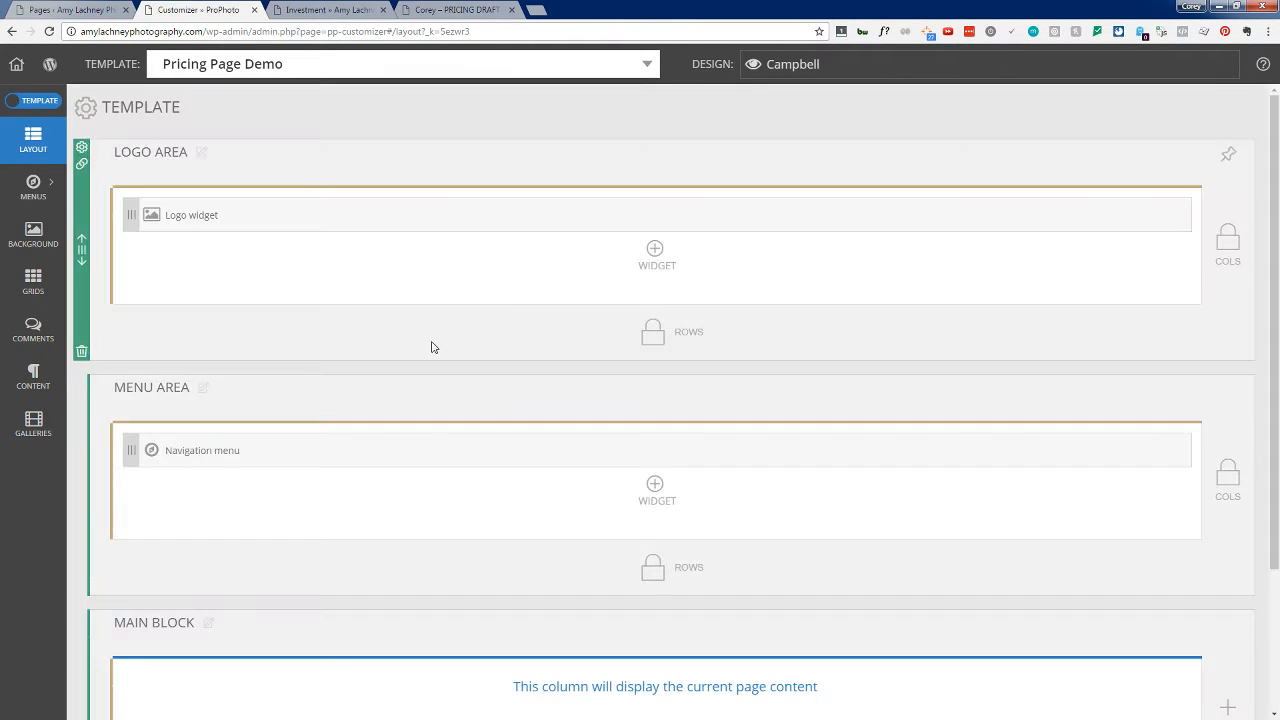
Step: Examine the template's Logo Area, Menu Area and Main Block, including the row controls locked by parent inheritance
{"action": "scroll", "coordinate": [300, 539], "scroll_direction": "down", "scroll_amount": 2}
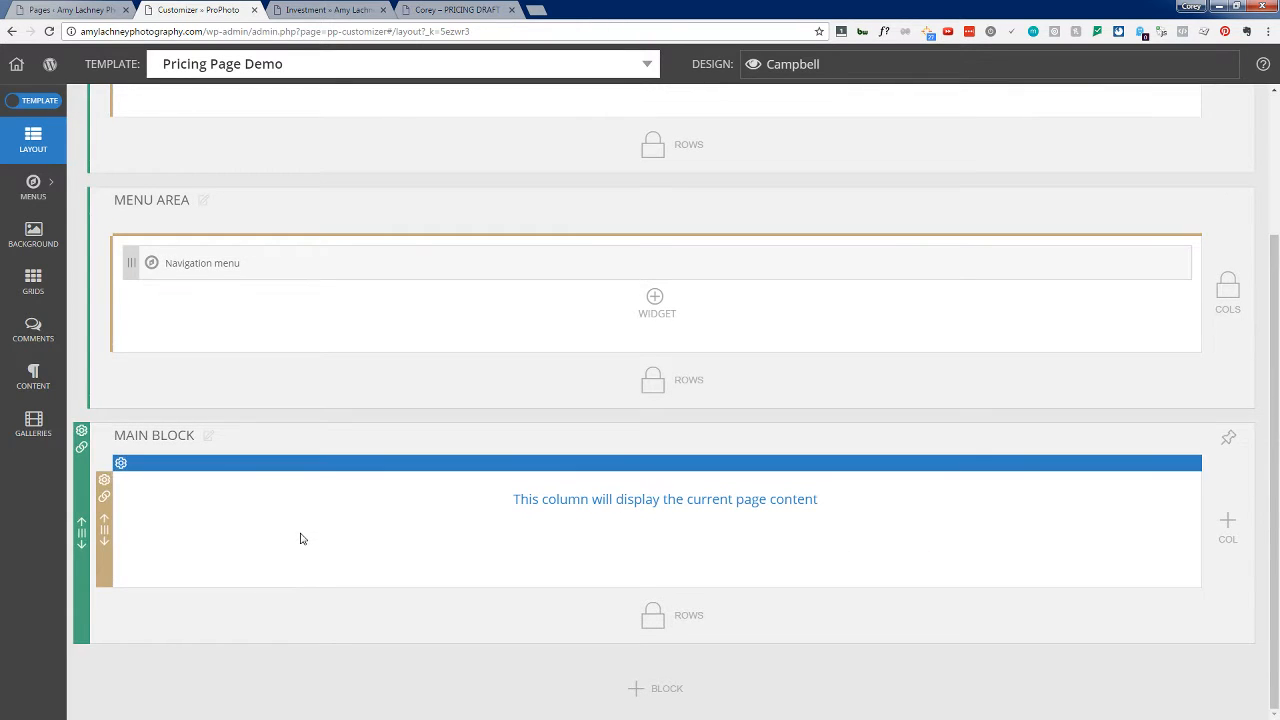
{"action": "scroll", "coordinate": [368, 573], "scroll_direction": "up", "scroll_amount": 2}
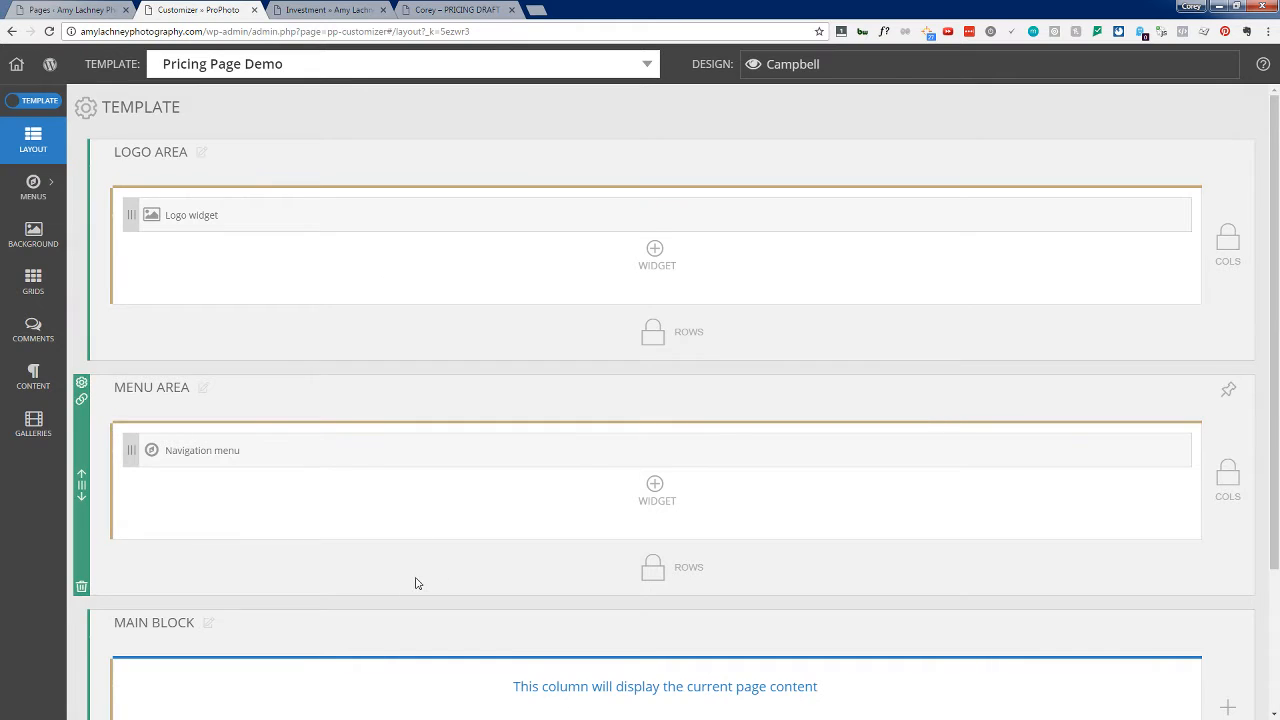
{"action": "scroll", "coordinate": [415, 585], "scroll_direction": "down", "scroll_amount": 2}
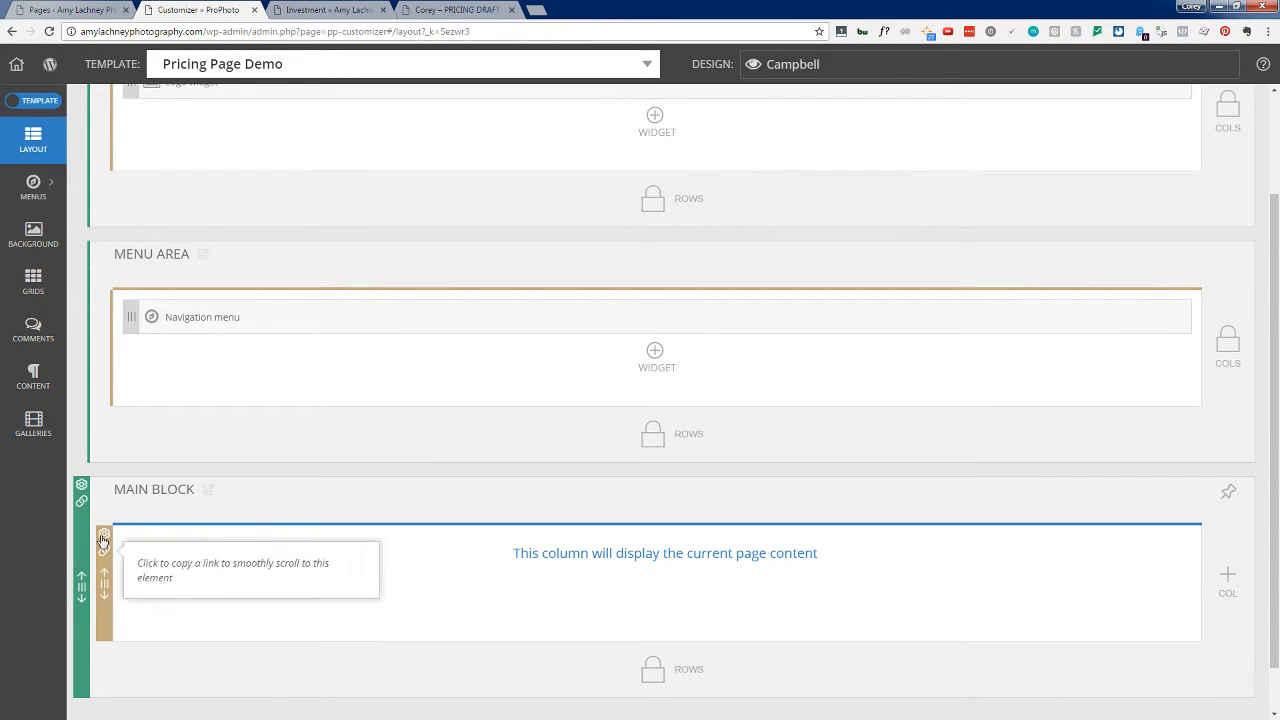
{"action": "mouse_move", "coordinate": [107, 572]}
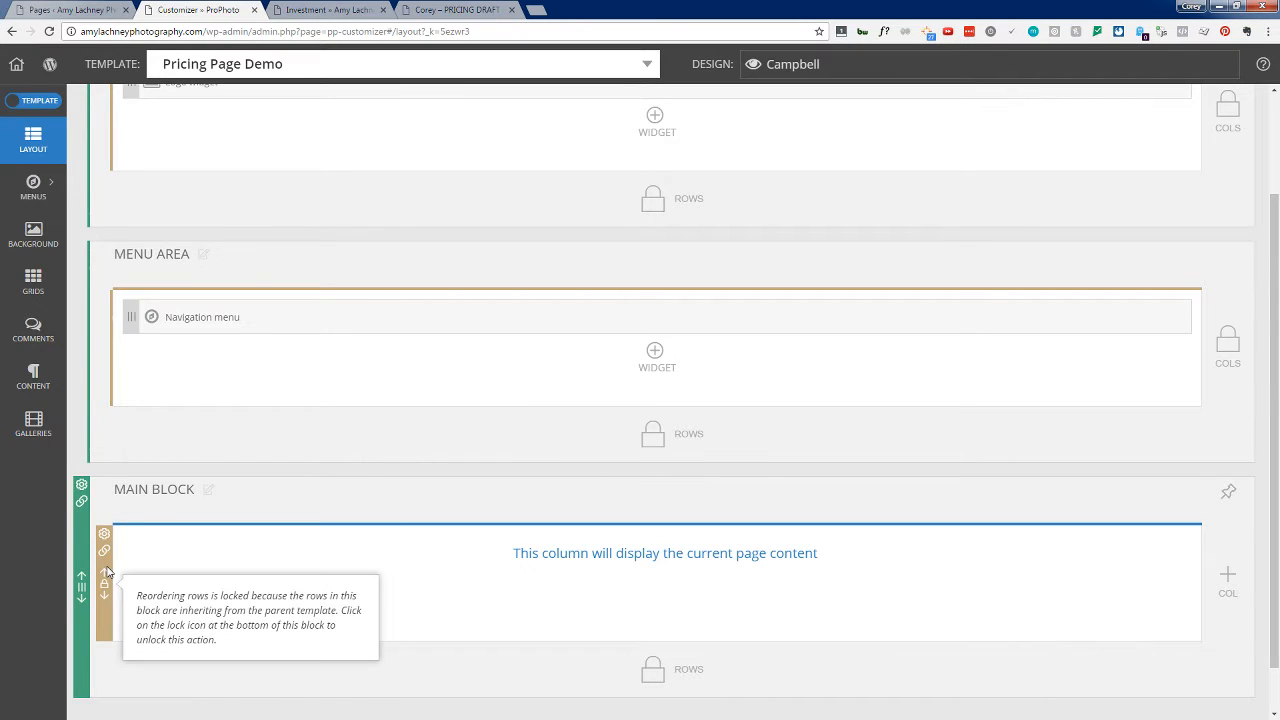
{"action": "scroll", "coordinate": [137, 560], "scroll_direction": "up", "scroll_amount": 2}
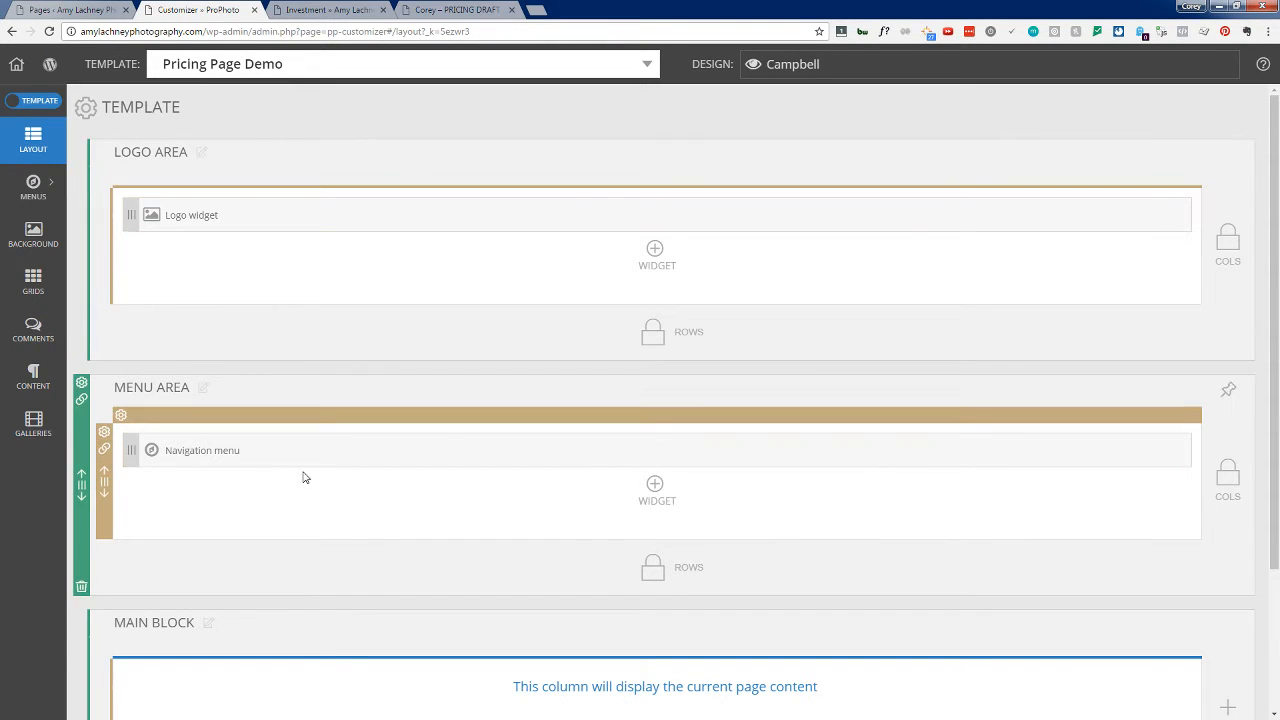
{"action": "scroll", "coordinate": [311, 507], "scroll_direction": "down", "scroll_amount": 2}
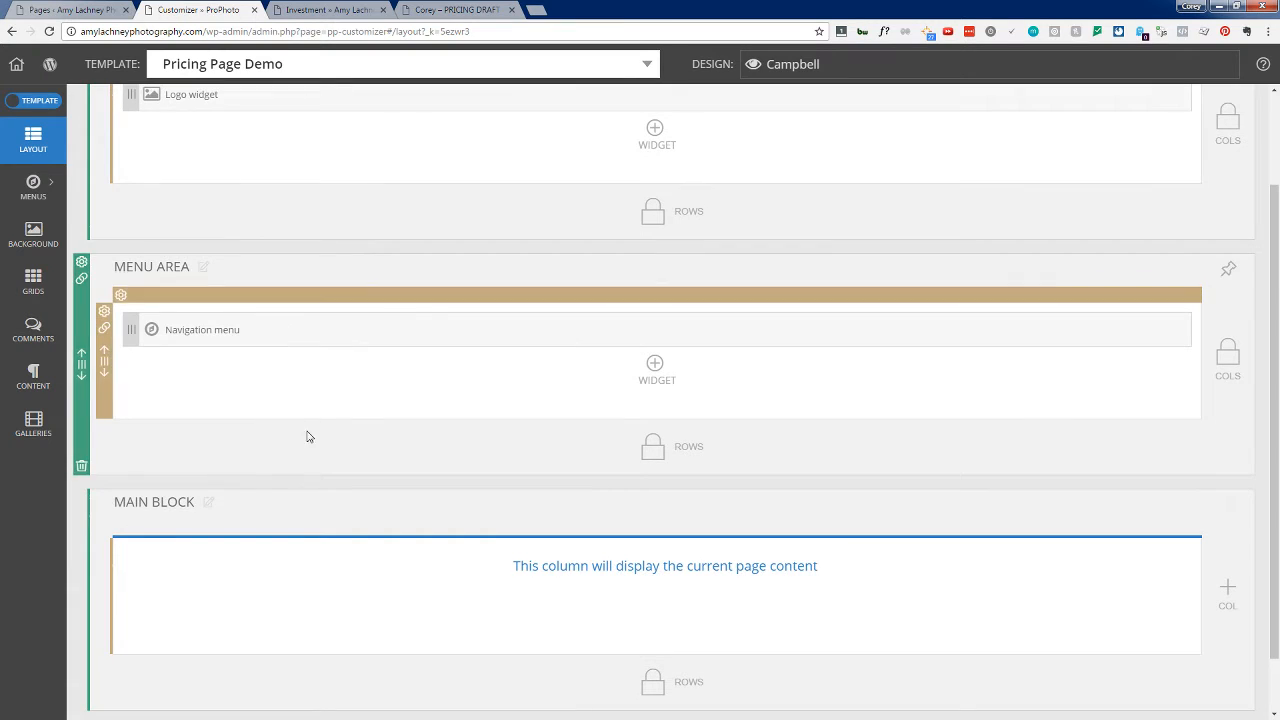
Step: Review the Main Block row's customizations, from visibility and background to padding, border, max width and column stacking, and close them
{"action": "scroll", "coordinate": [309, 434], "scroll_direction": "down", "scroll_amount": 1}
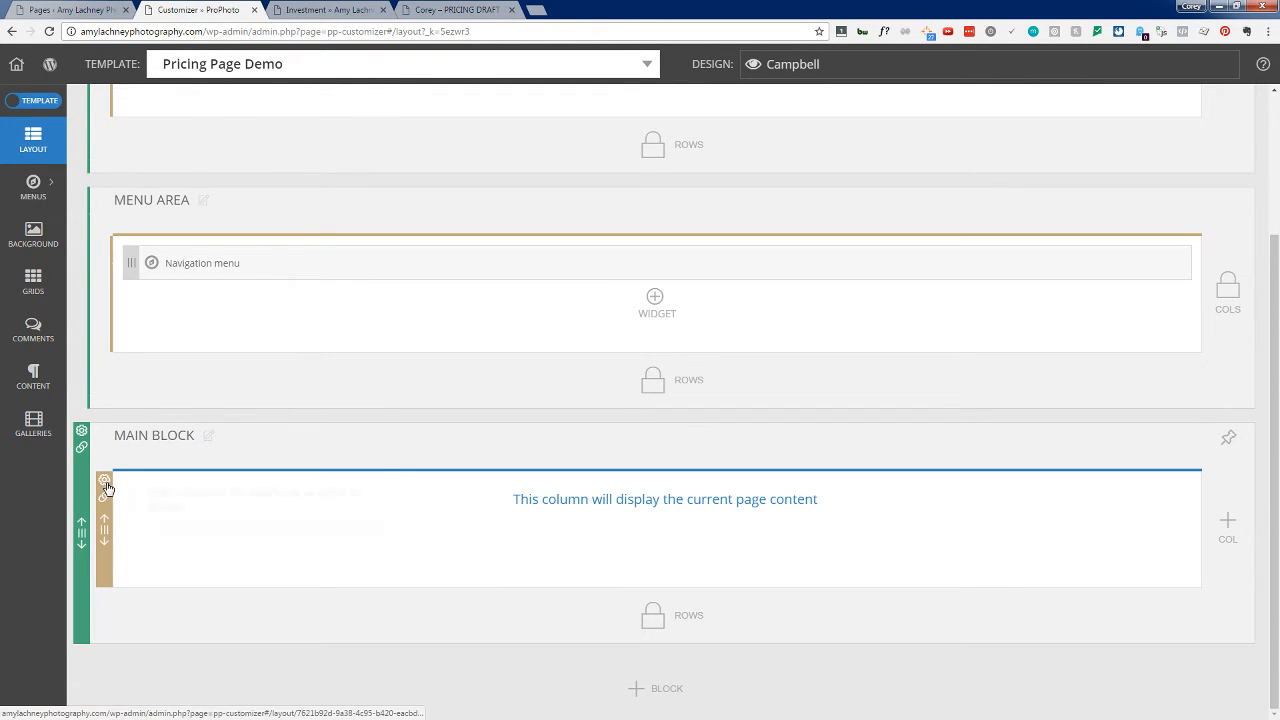
{"action": "left_click", "coordinate": [104, 485]}
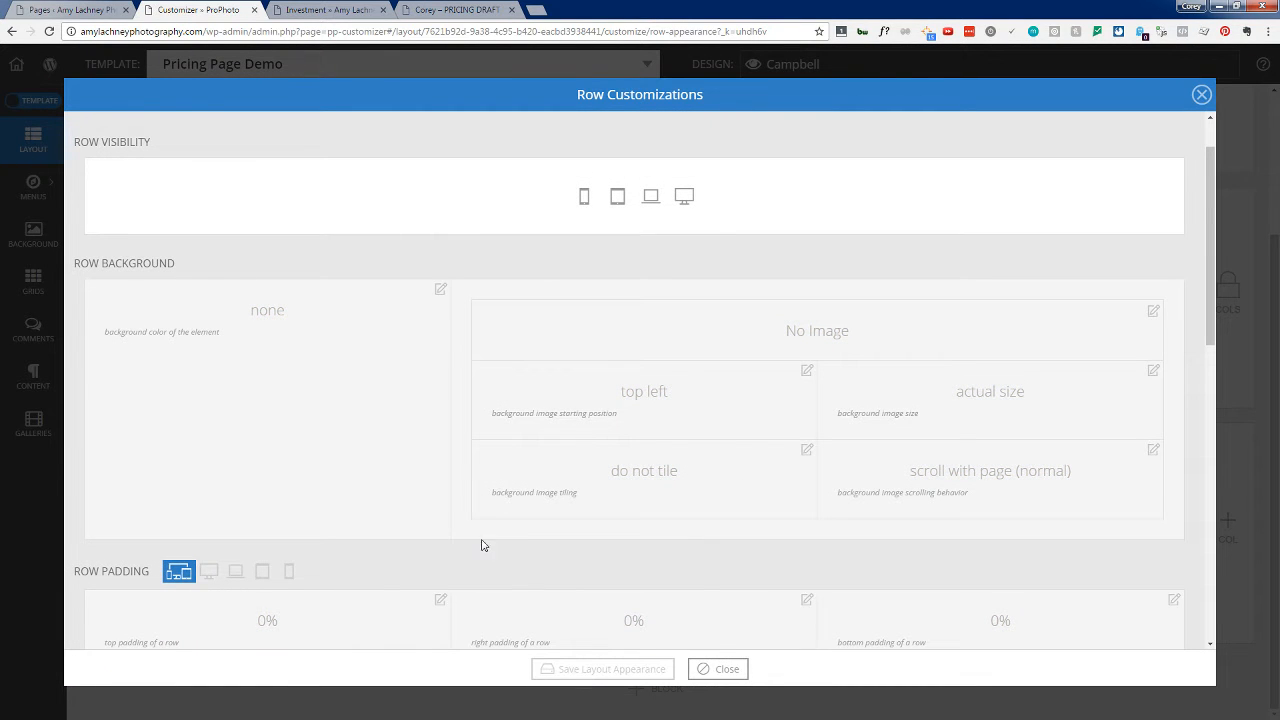
{"action": "scroll", "coordinate": [358, 438], "scroll_direction": "down", "scroll_amount": 6}
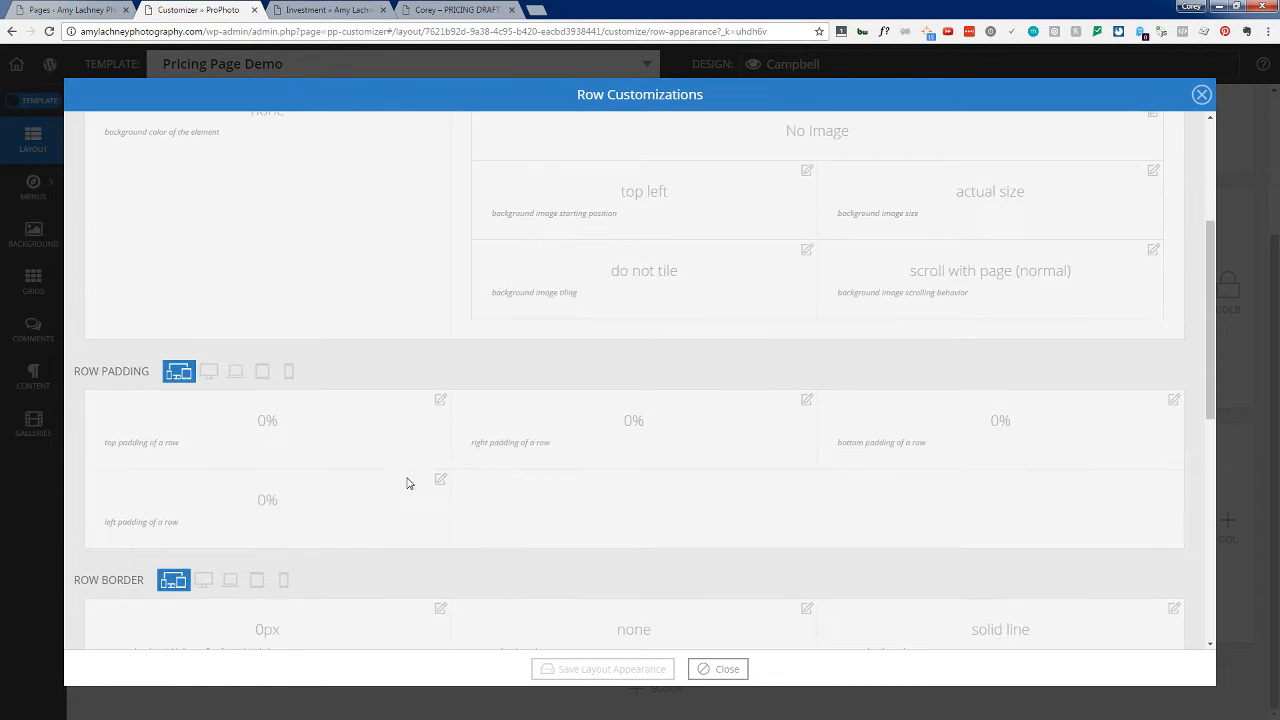
{"action": "scroll", "coordinate": [403, 515], "scroll_direction": "down", "scroll_amount": 2}
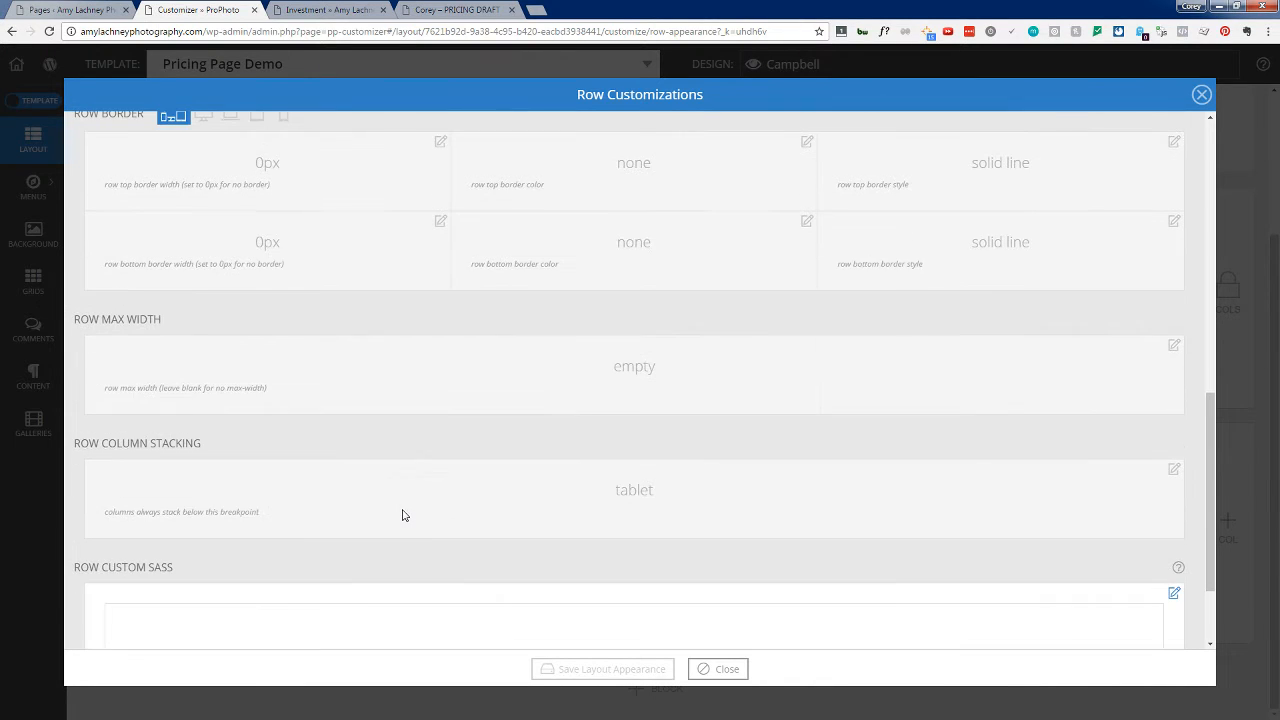
{"action": "left_click", "coordinate": [718, 668]}
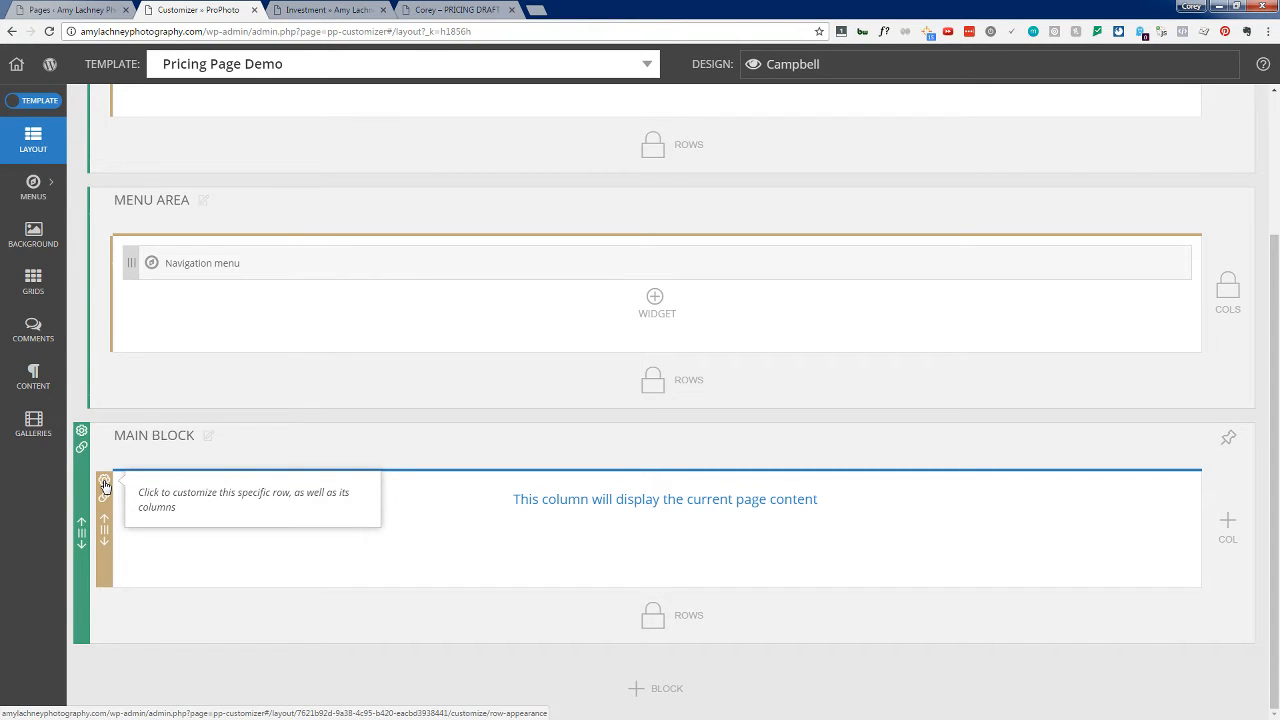
Step: Unlock the Main Block's rows, add a new row and move it above the page content row
{"action": "left_click", "coordinate": [660, 620]}
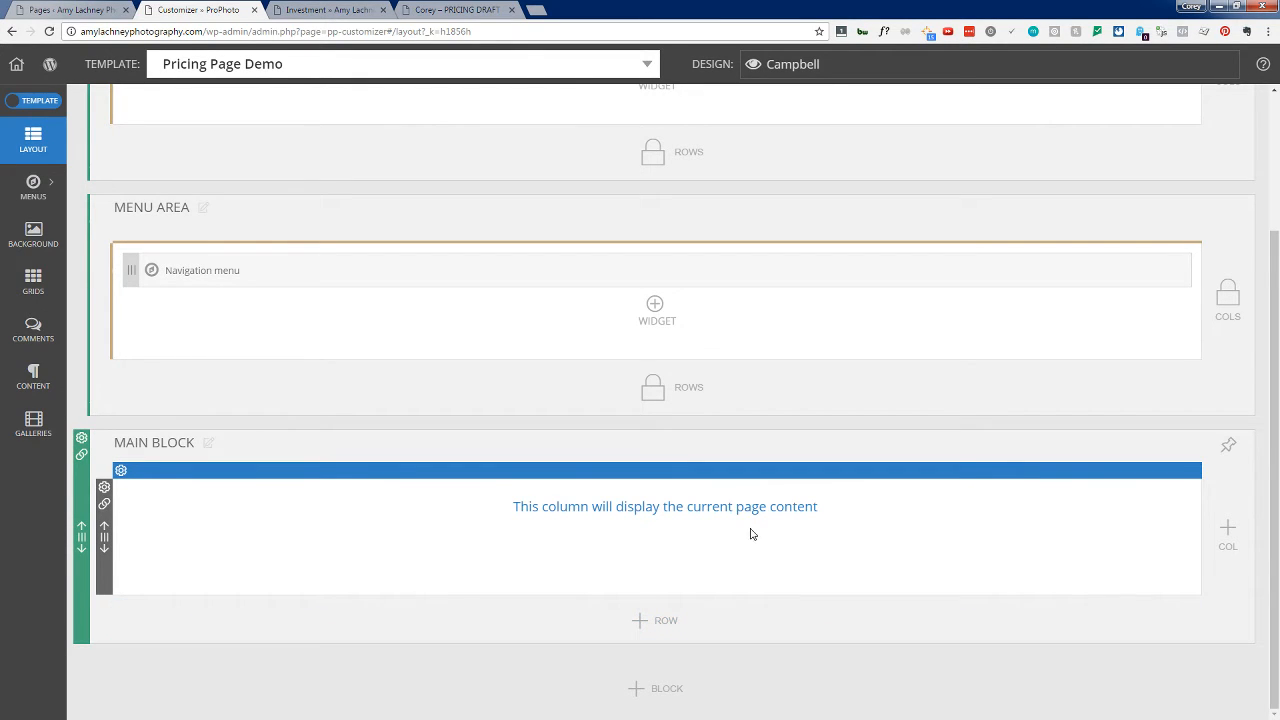
{"action": "left_click", "coordinate": [666, 621]}
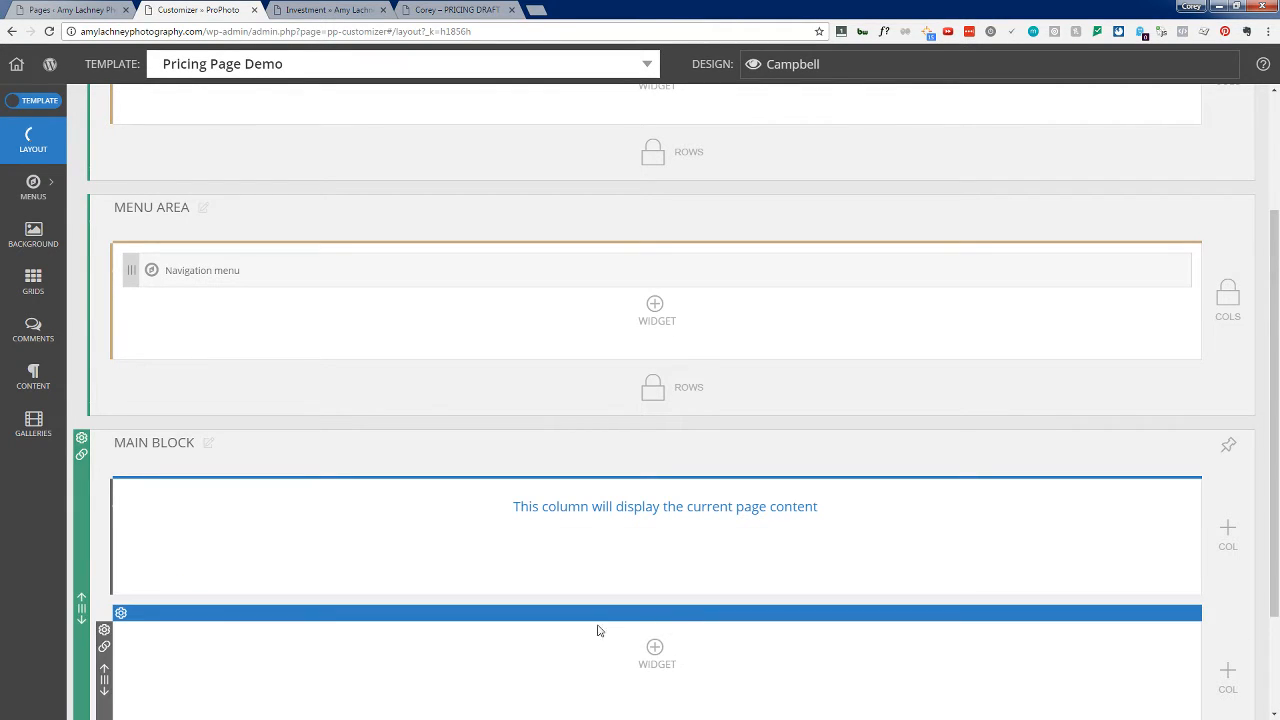
{"action": "left_click_drag", "start_coordinate": [104, 678], "coordinate": [212, 496]}
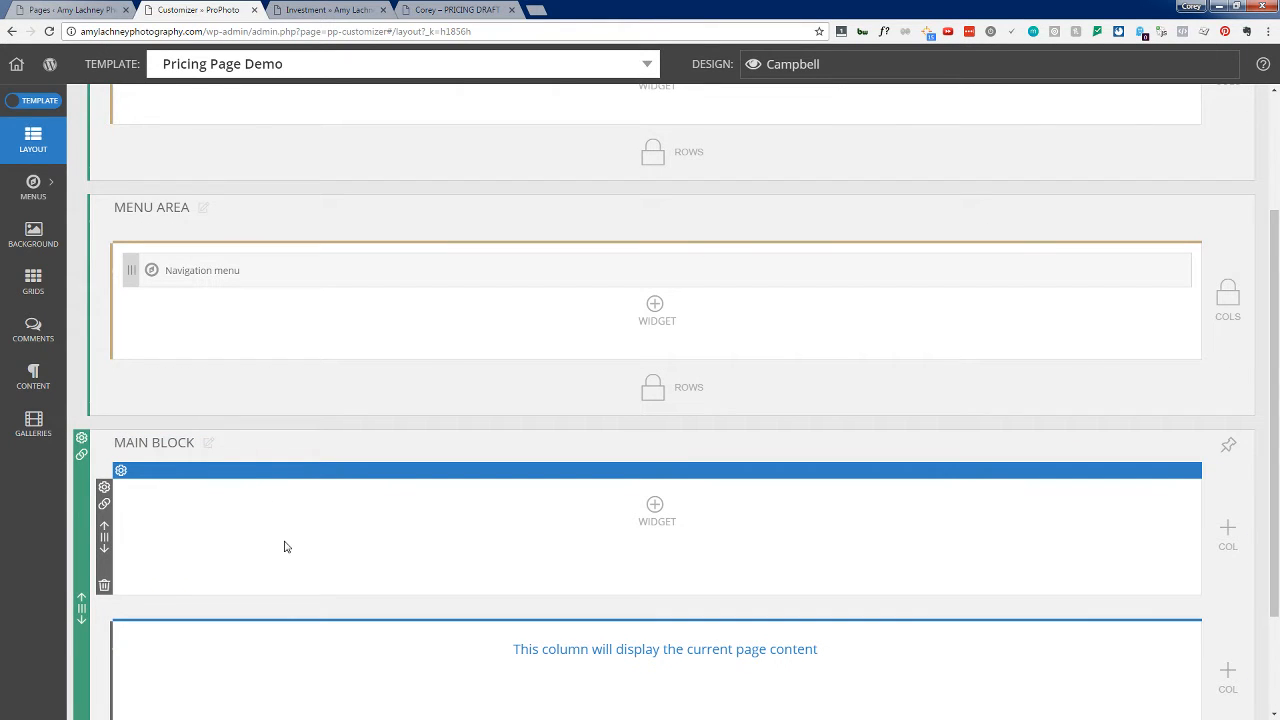
Step: Examine the Main Block's empty row and page content row in relation to the Logo Area and Menu Area above
{"action": "scroll", "coordinate": [285, 547], "scroll_direction": "down", "scroll_amount": 2}
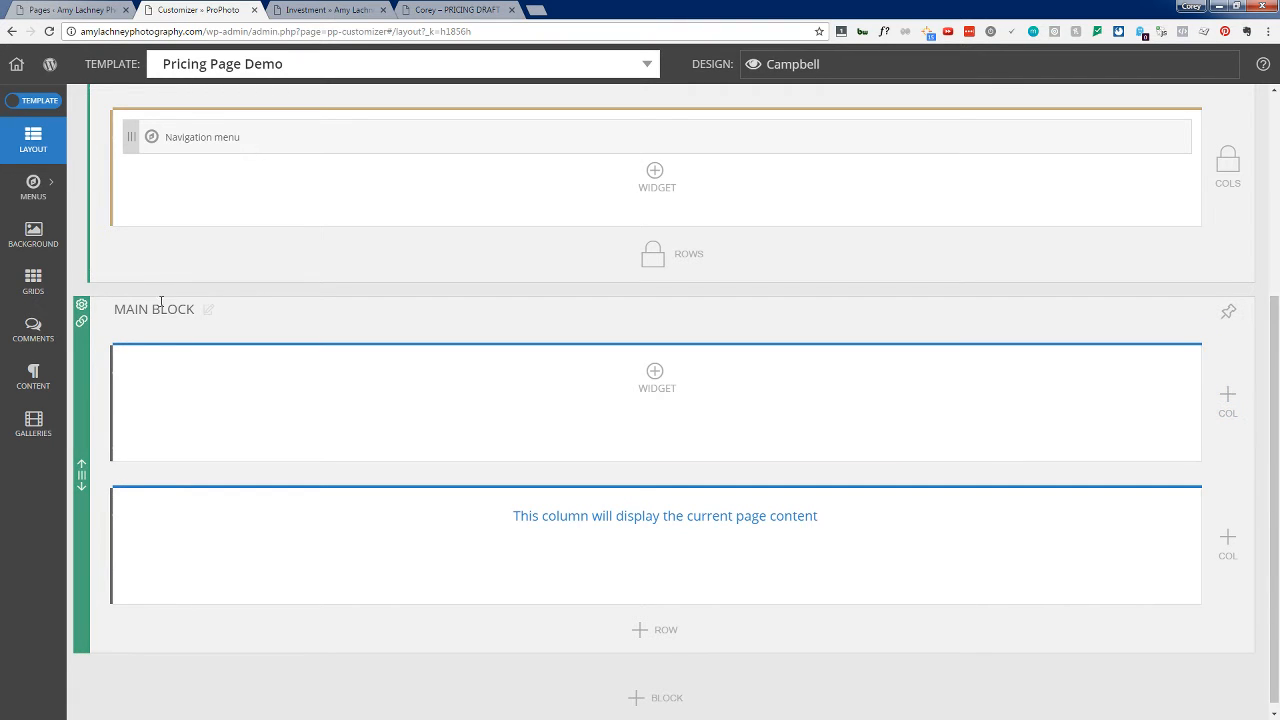
{"action": "scroll", "coordinate": [177, 500], "scroll_direction": "up", "scroll_amount": 2}
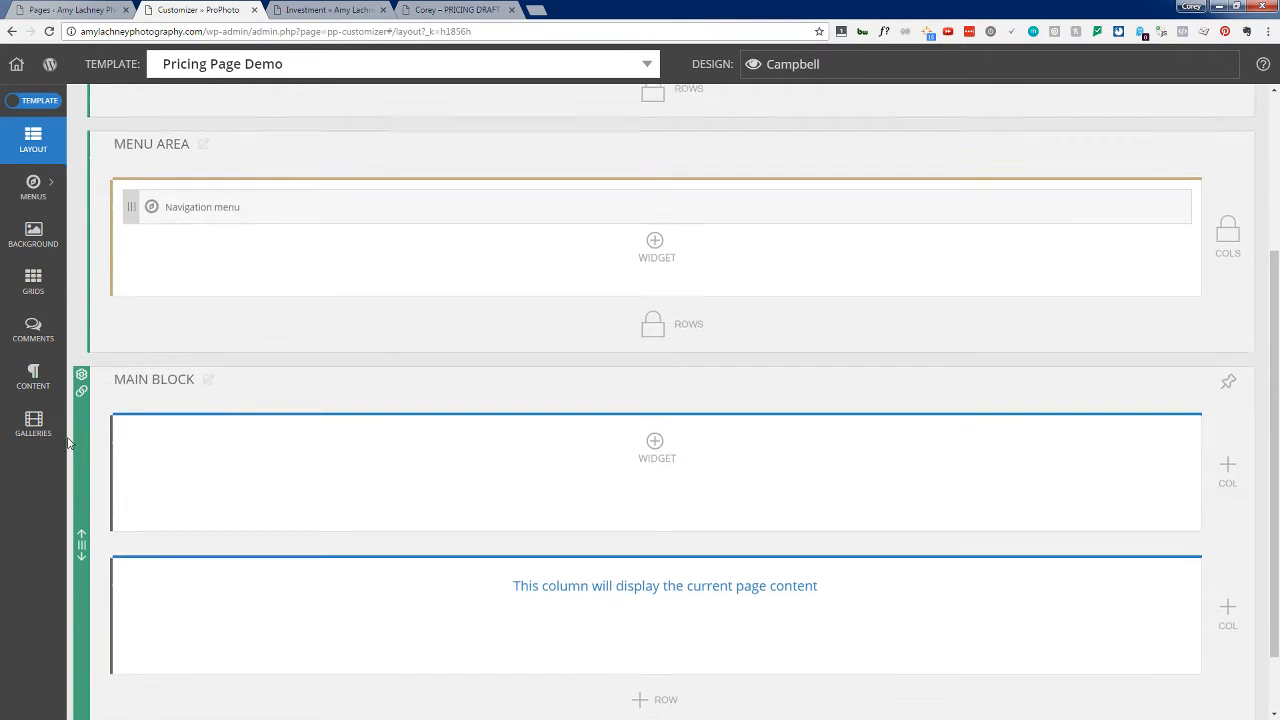
{"action": "scroll", "coordinate": [129, 371], "scroll_direction": "down", "scroll_amount": 1}
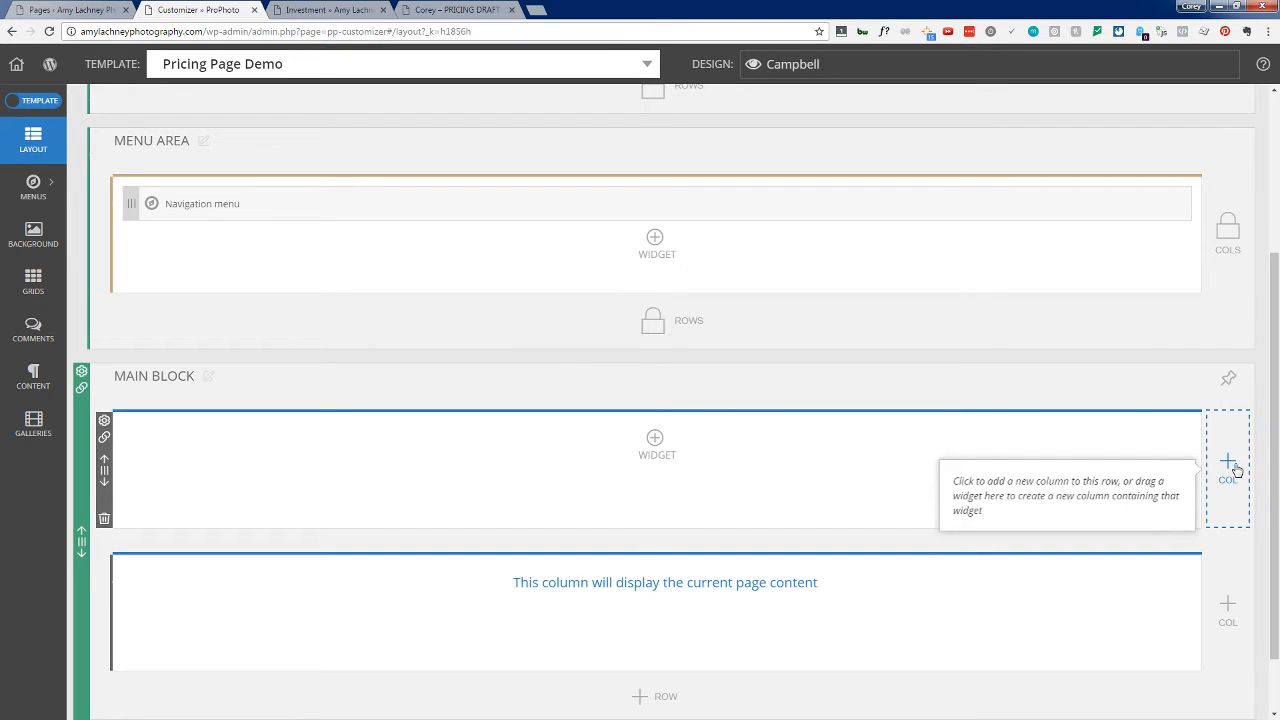
{"action": "scroll", "coordinate": [371, 569], "scroll_direction": "down", "scroll_amount": 1}
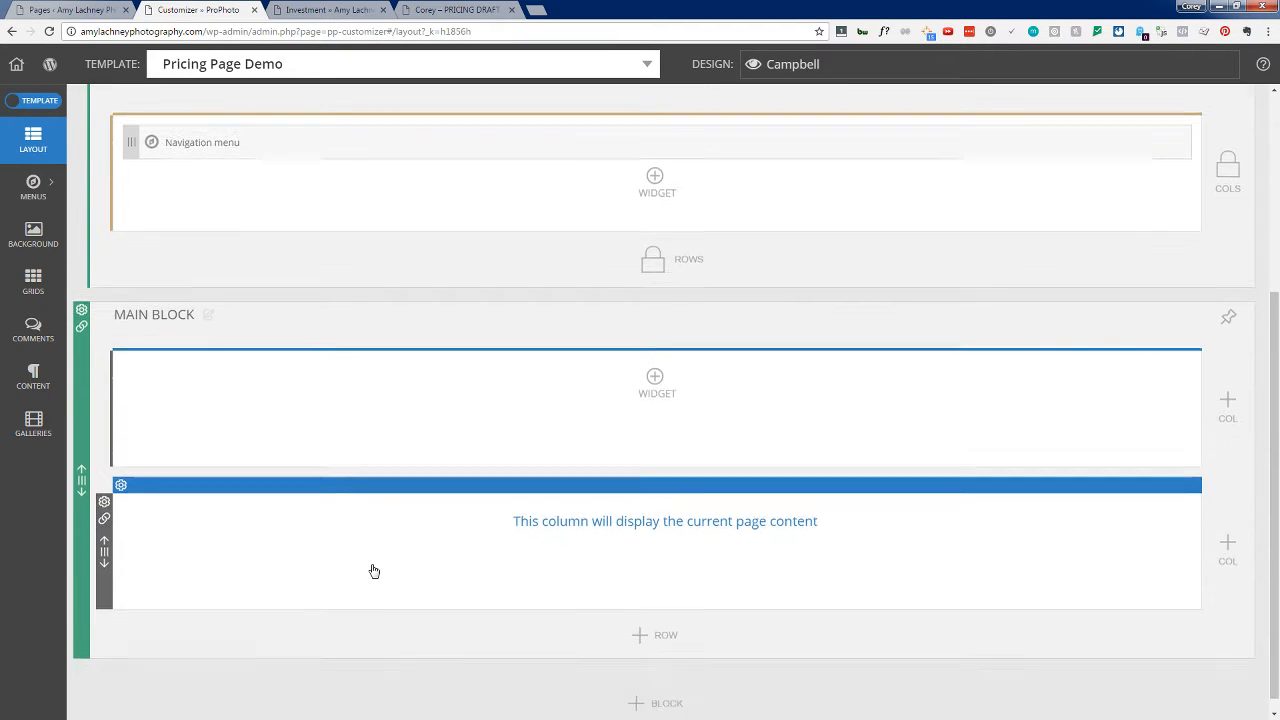
{"action": "scroll", "coordinate": [371, 571], "scroll_direction": "up", "scroll_amount": 5}
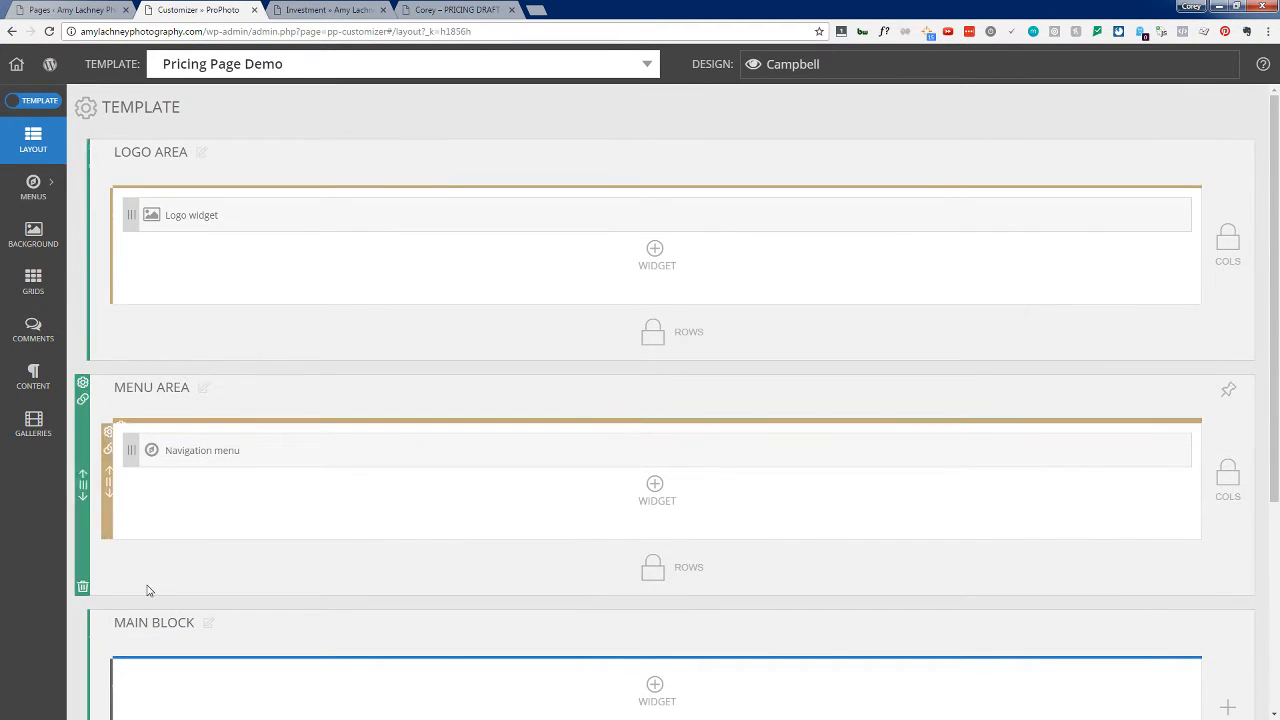
{"action": "scroll", "coordinate": [343, 651], "scroll_direction": "down", "scroll_amount": 2}
{"action": "scroll", "coordinate": [391, 568], "scroll_direction": "down", "scroll_amount": 2}
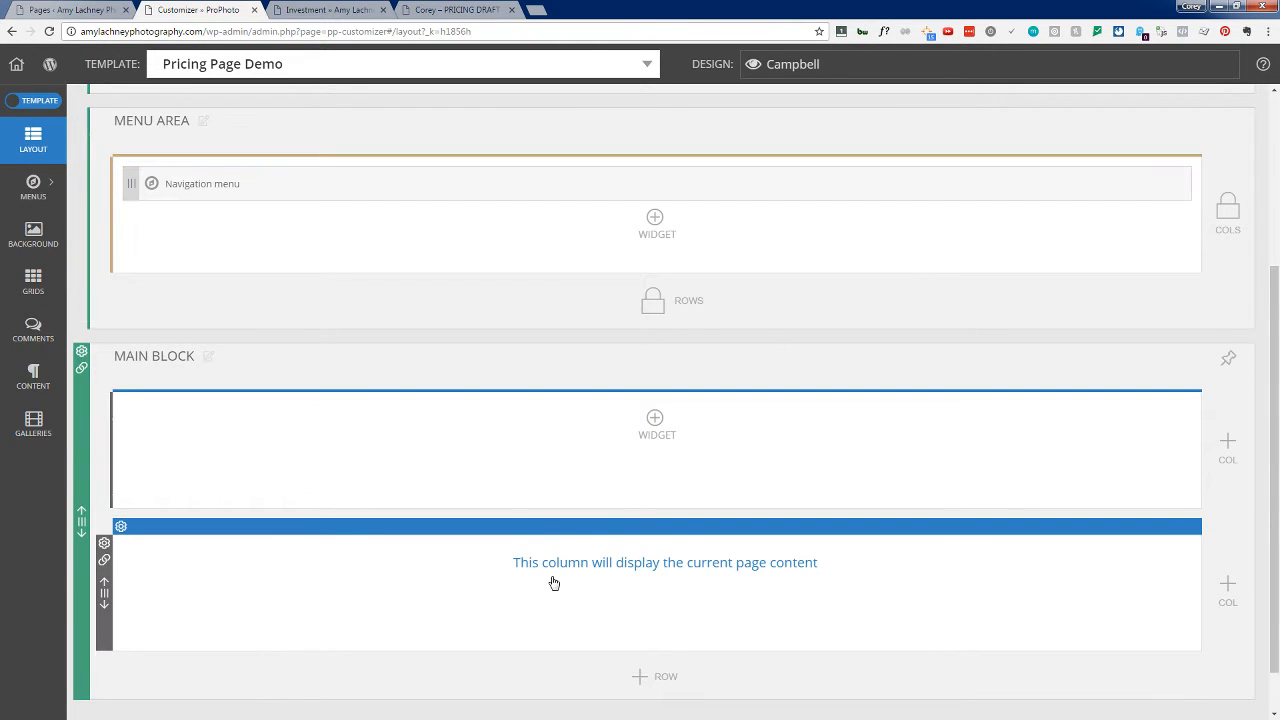
{"action": "scroll", "coordinate": [552, 581], "scroll_direction": "up", "scroll_amount": 1}
{"action": "scroll", "coordinate": [551, 582], "scroll_direction": "up", "scroll_amount": 1}
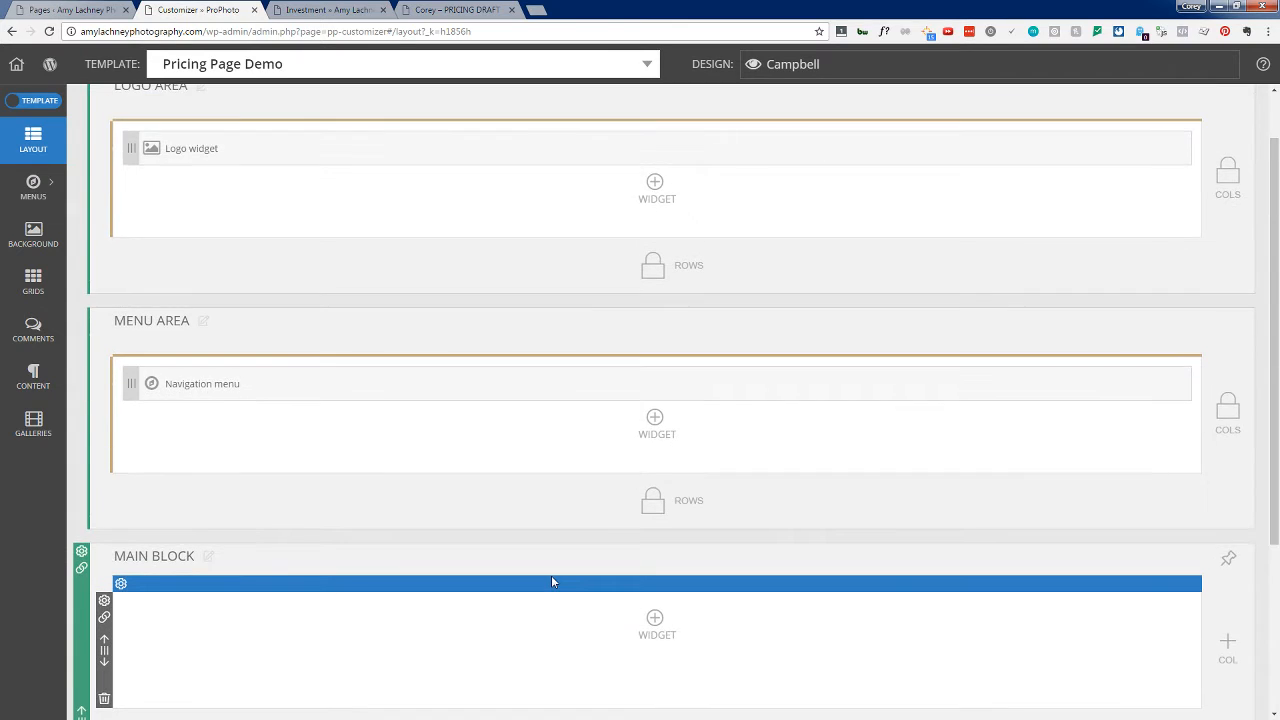
{"action": "scroll", "coordinate": [551, 582], "scroll_direction": "down", "scroll_amount": 3}
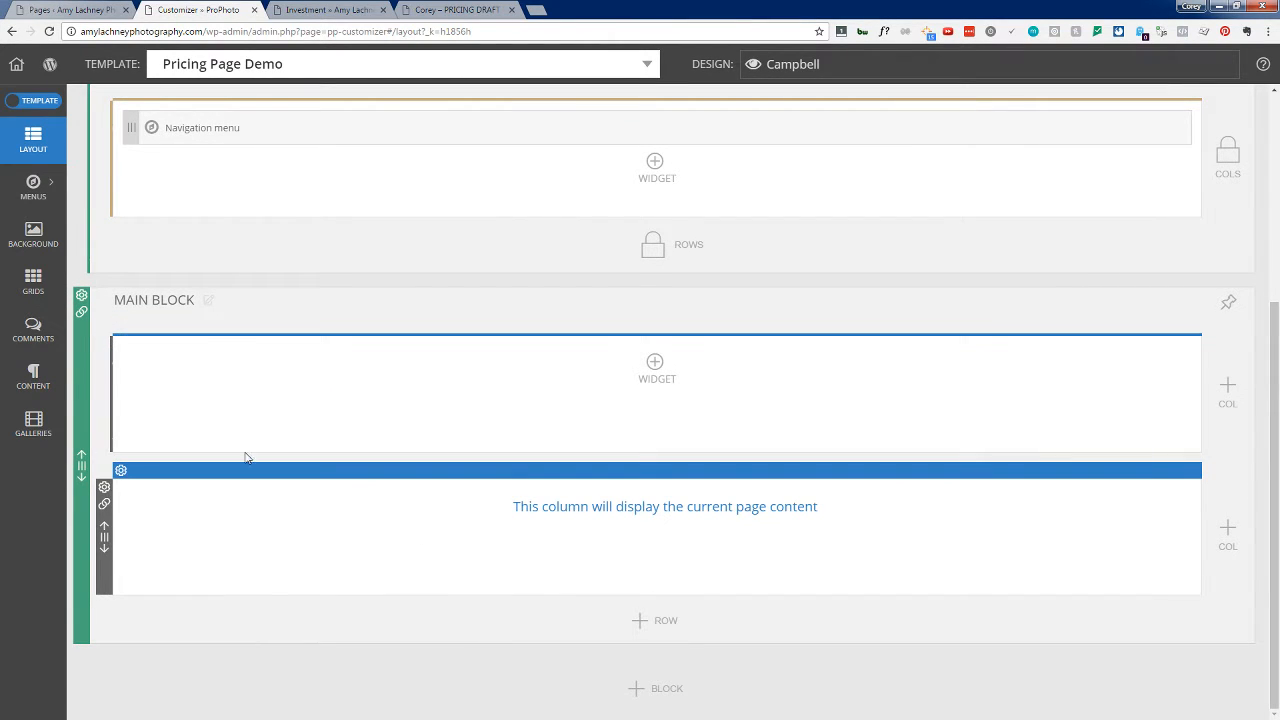
Step: In the admin tab, edit the "Pricing Page Demo – LIVE" page, set its ProPhoto template override to Pricing Page Demo, and update the page
{"action": "left_click", "coordinate": [92, 9]}
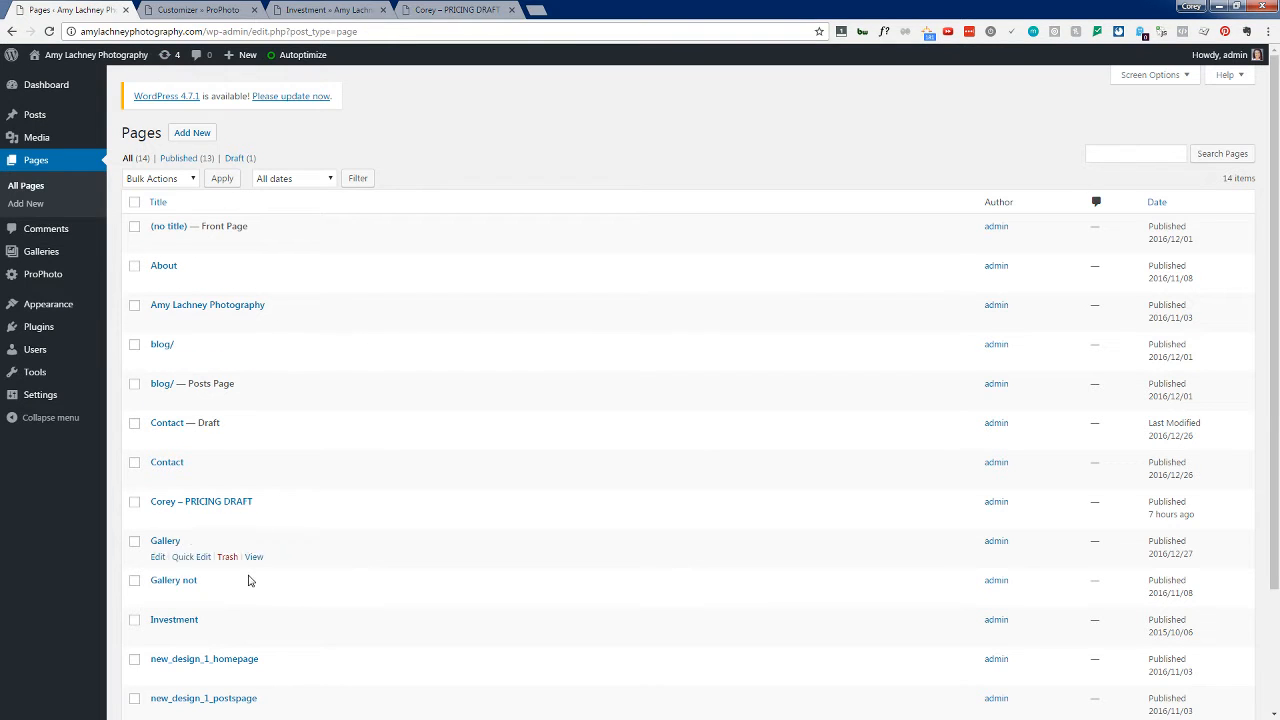
{"action": "scroll", "coordinate": [249, 580], "scroll_direction": "down", "scroll_amount": 3}
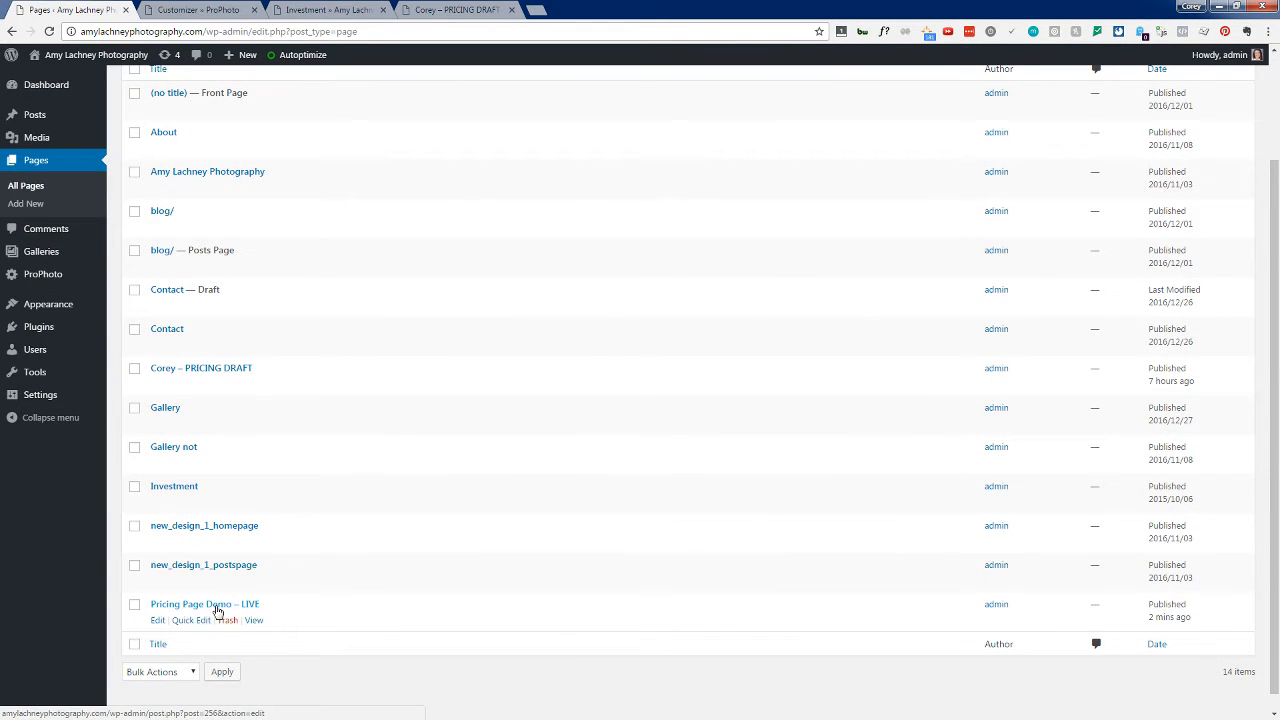
{"action": "left_click", "coordinate": [200, 608]}
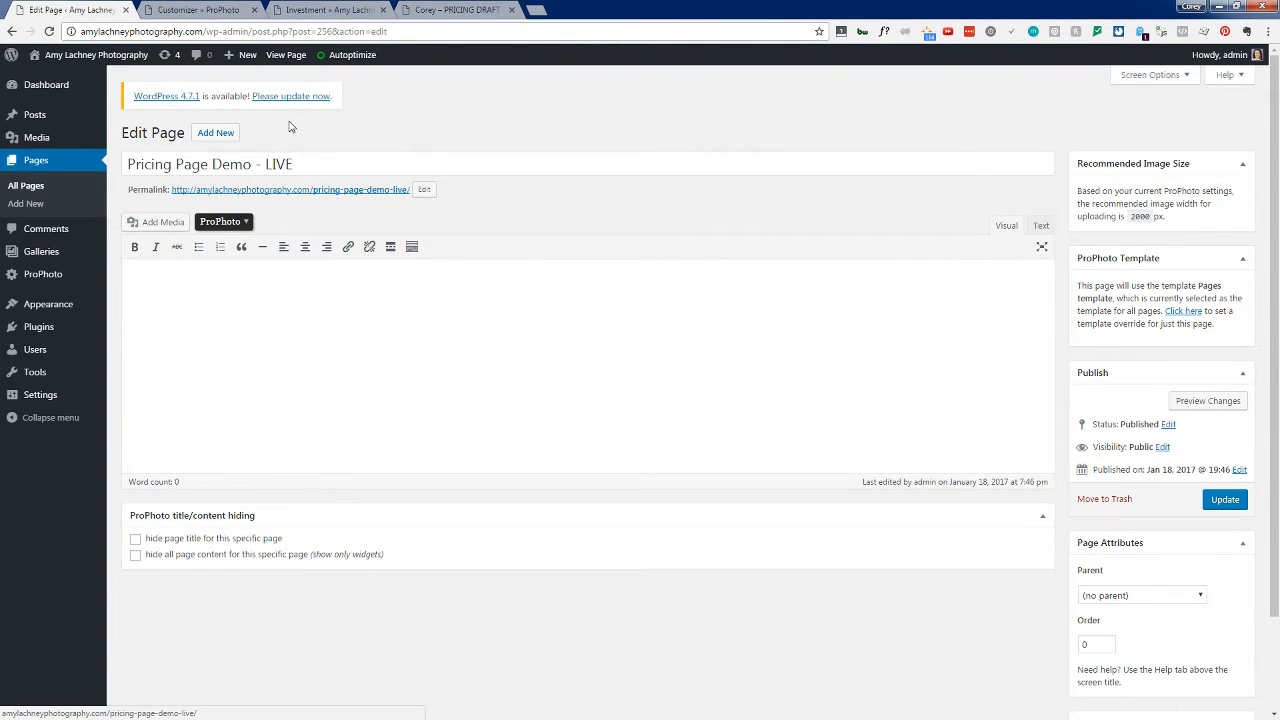
{"action": "left_click", "coordinate": [1189, 312]}
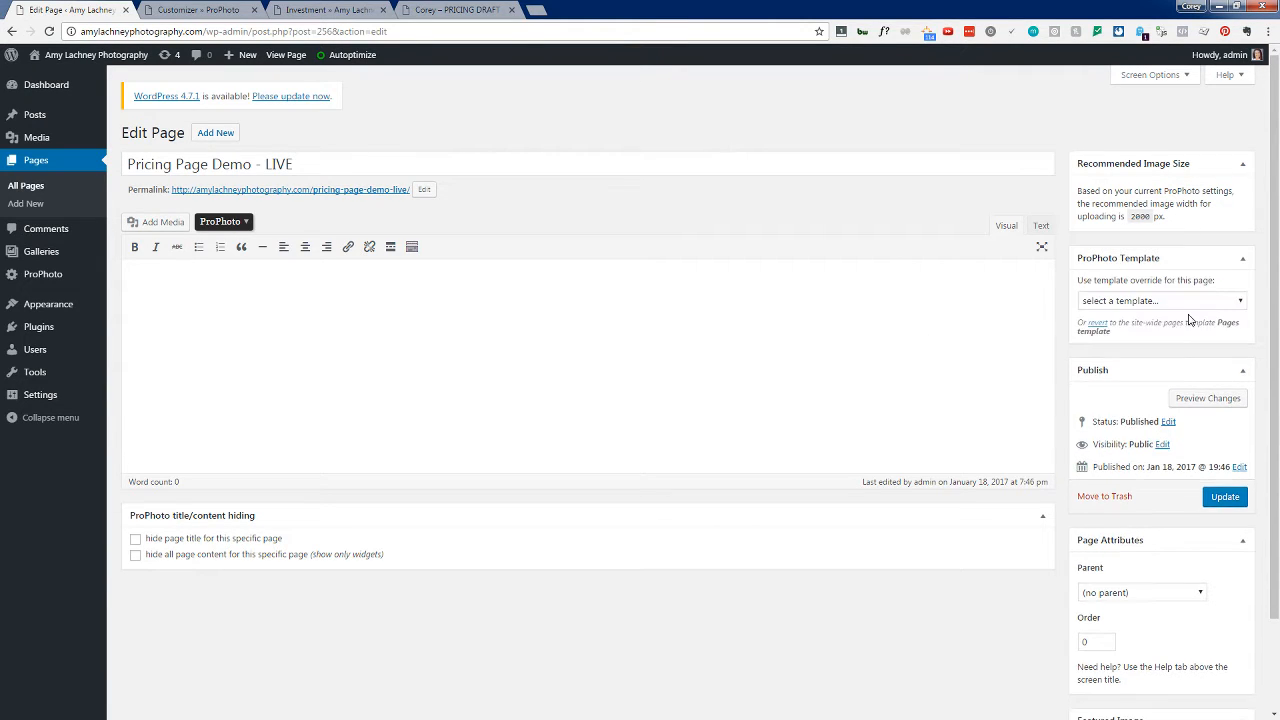
{"action": "left_click", "coordinate": [1113, 302]}
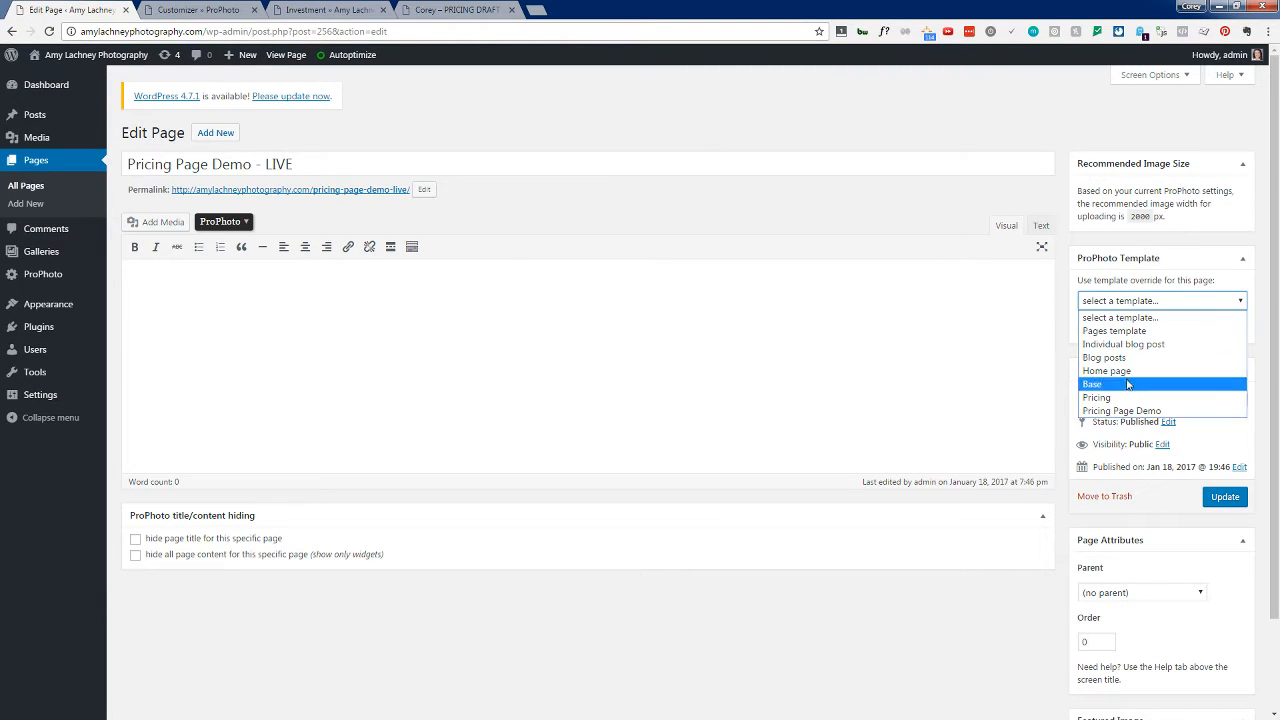
{"action": "left_click", "coordinate": [1144, 411]}
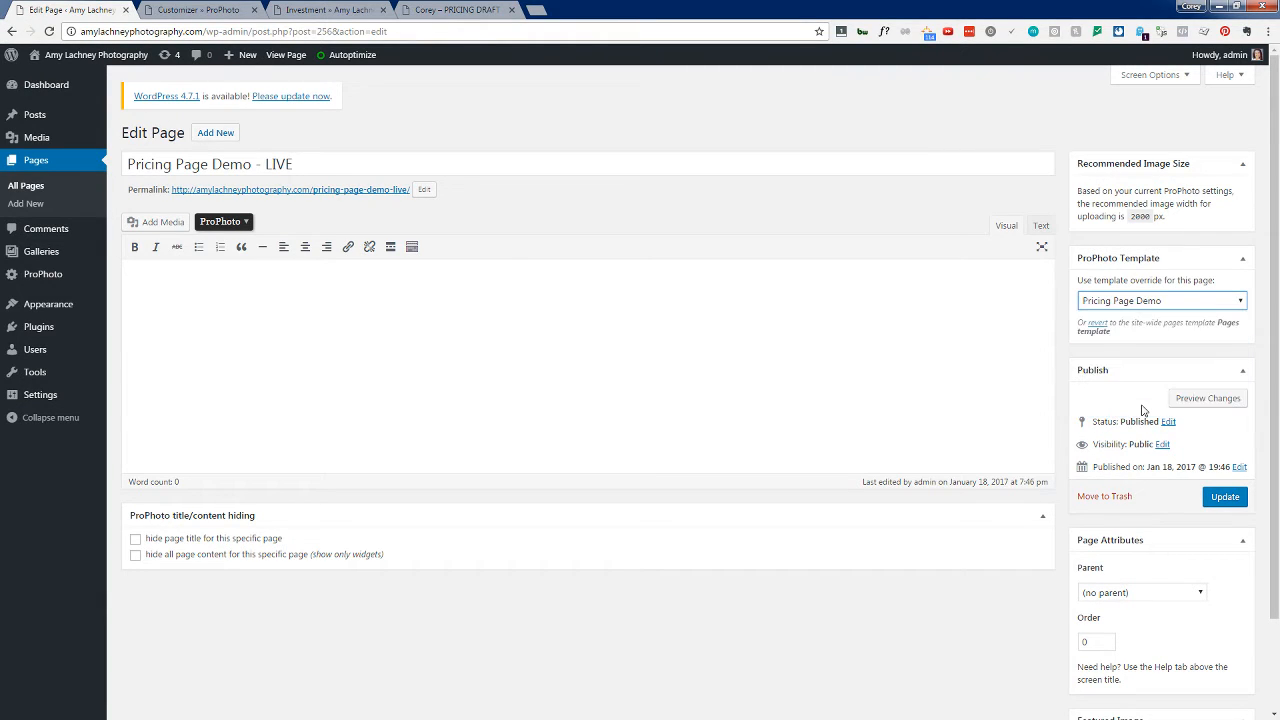
{"action": "left_click", "coordinate": [1222, 499]}
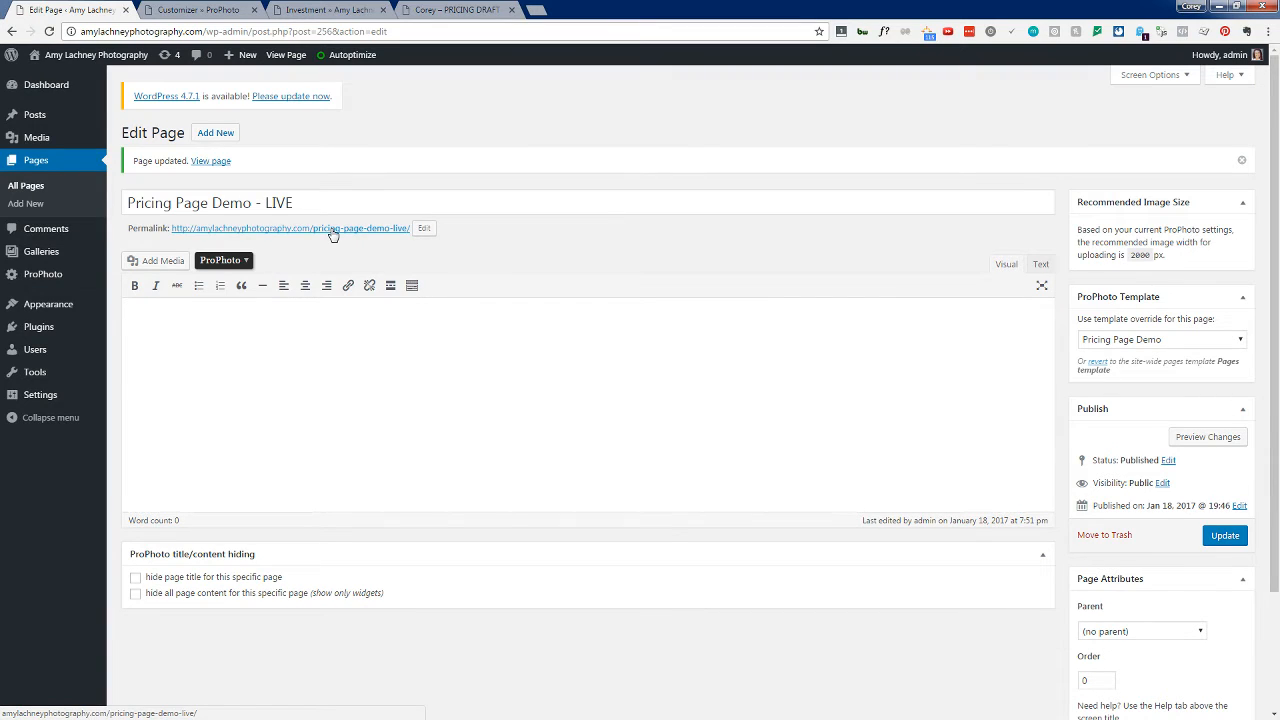
Step: Open the page's permalink in a new browser tab, move that tab to the end, and view the live page
{"action": "right_click", "coordinate": [333, 233]}
{"action": "left_click", "coordinate": [370, 241]}
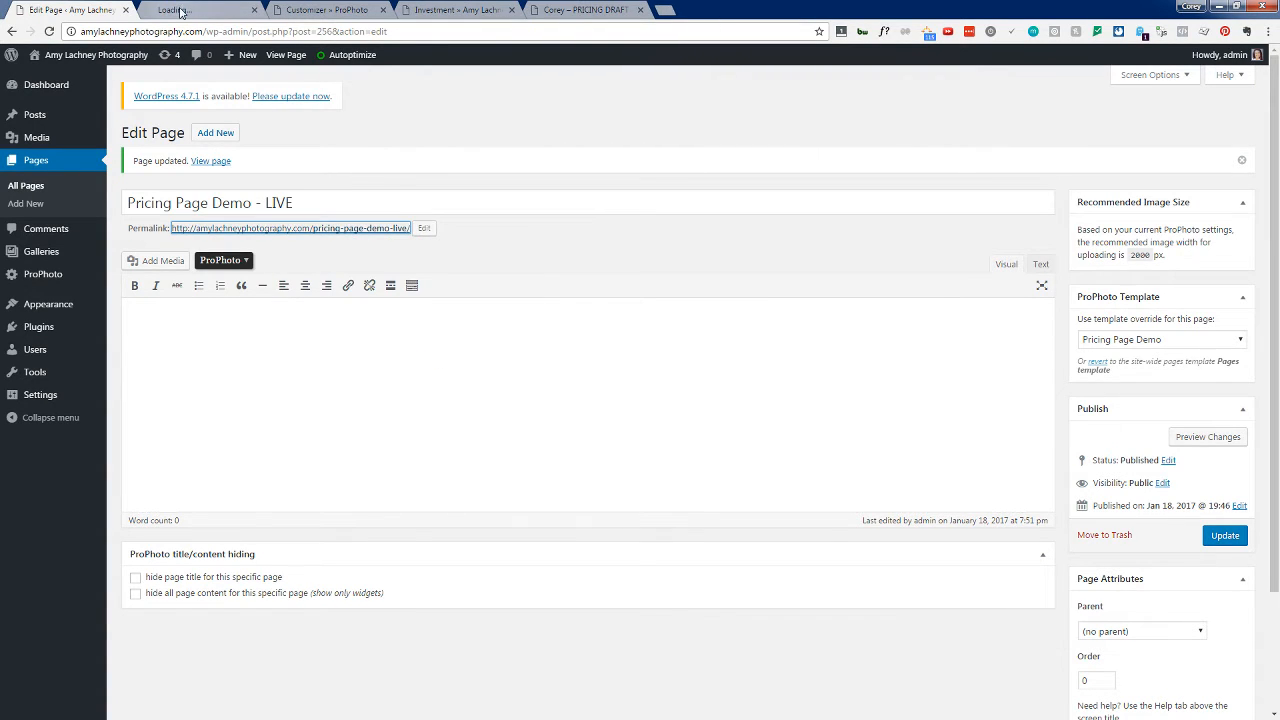
{"action": "left_click_drag", "start_coordinate": [185, 11], "coordinate": [535, 28]}
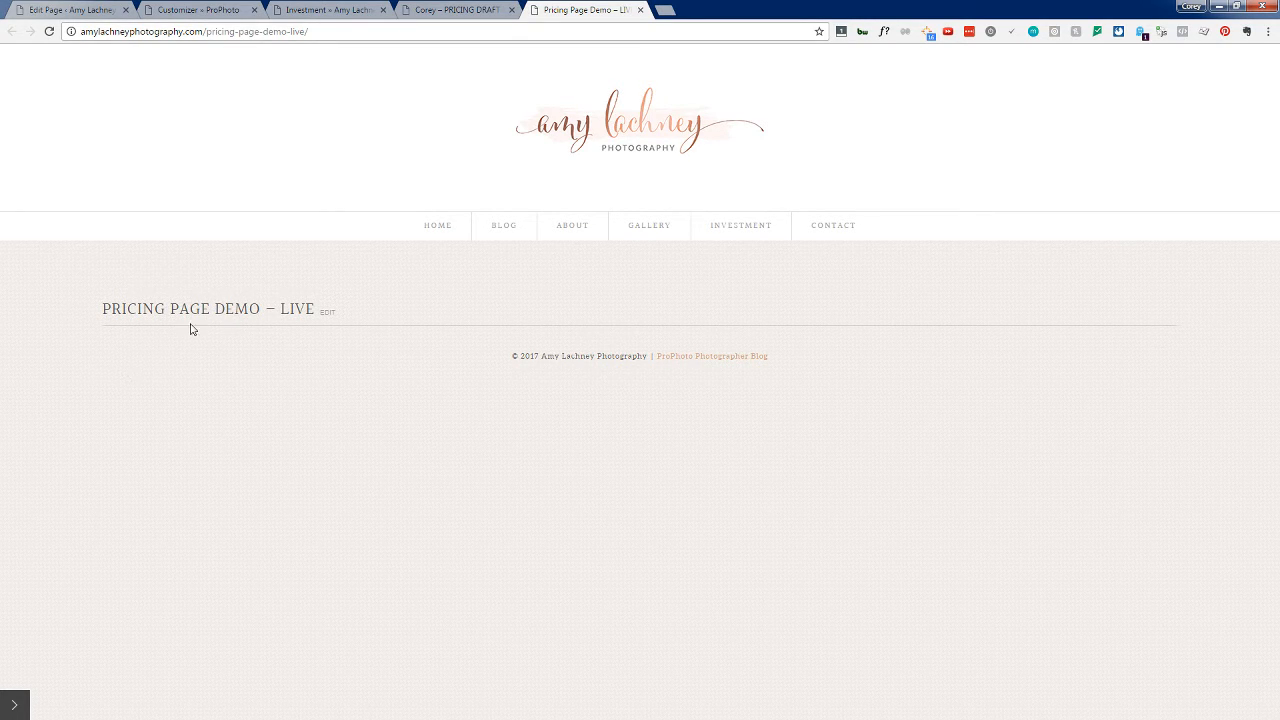
Step: In the customizer, examine the row visibility options of the Main Block's page content row without changing them
{"action": "left_click", "coordinate": [76, 12]}
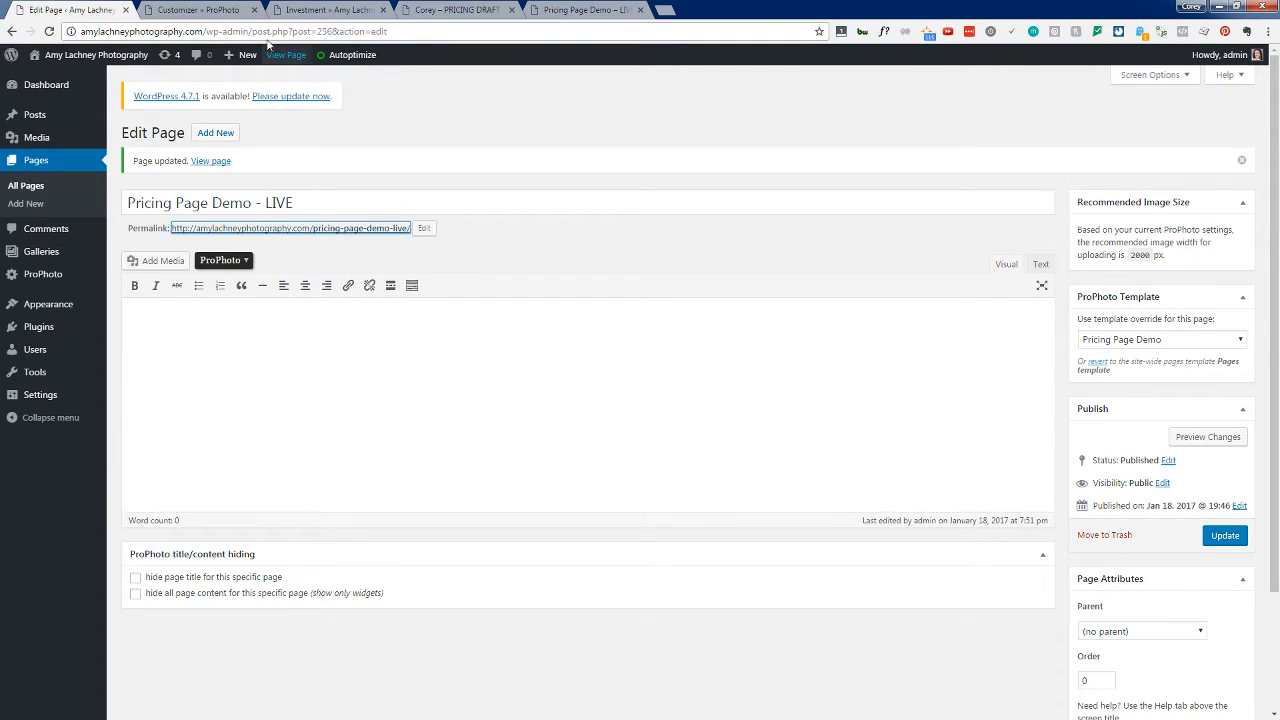
{"action": "left_click", "coordinate": [210, 9]}
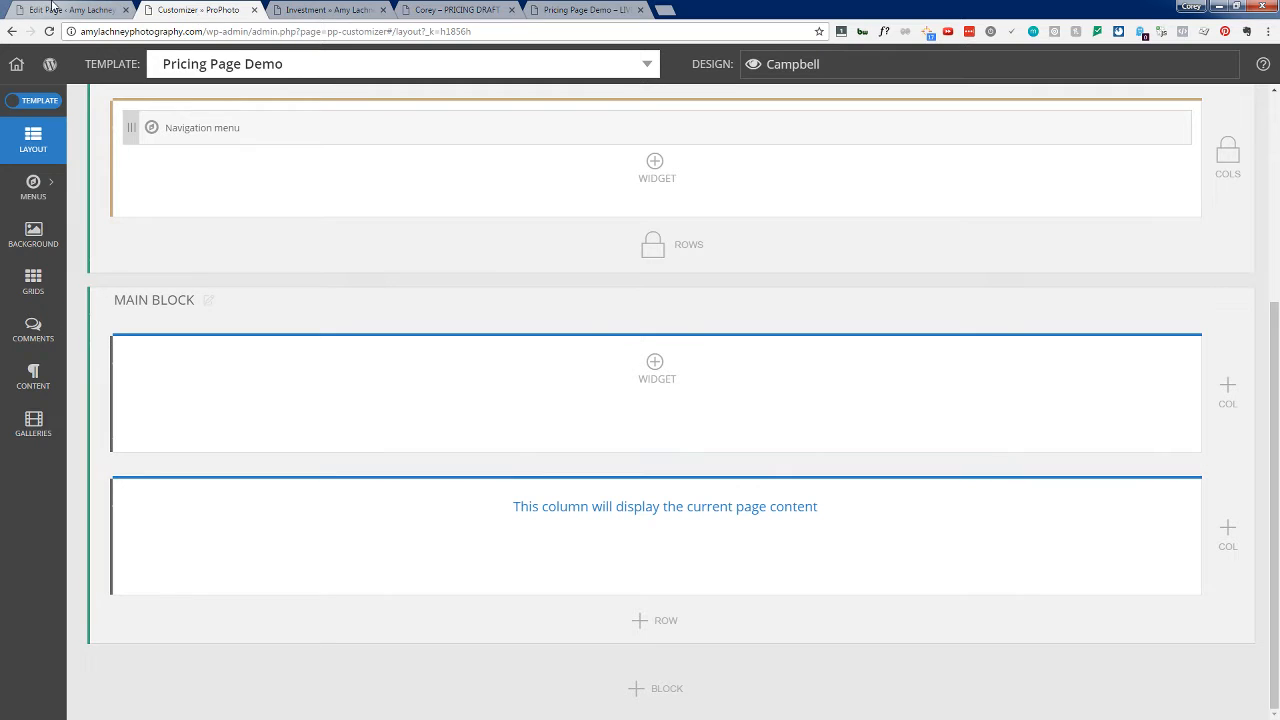
{"action": "left_click", "coordinate": [52, 9]}
{"action": "left_click", "coordinate": [186, 9]}
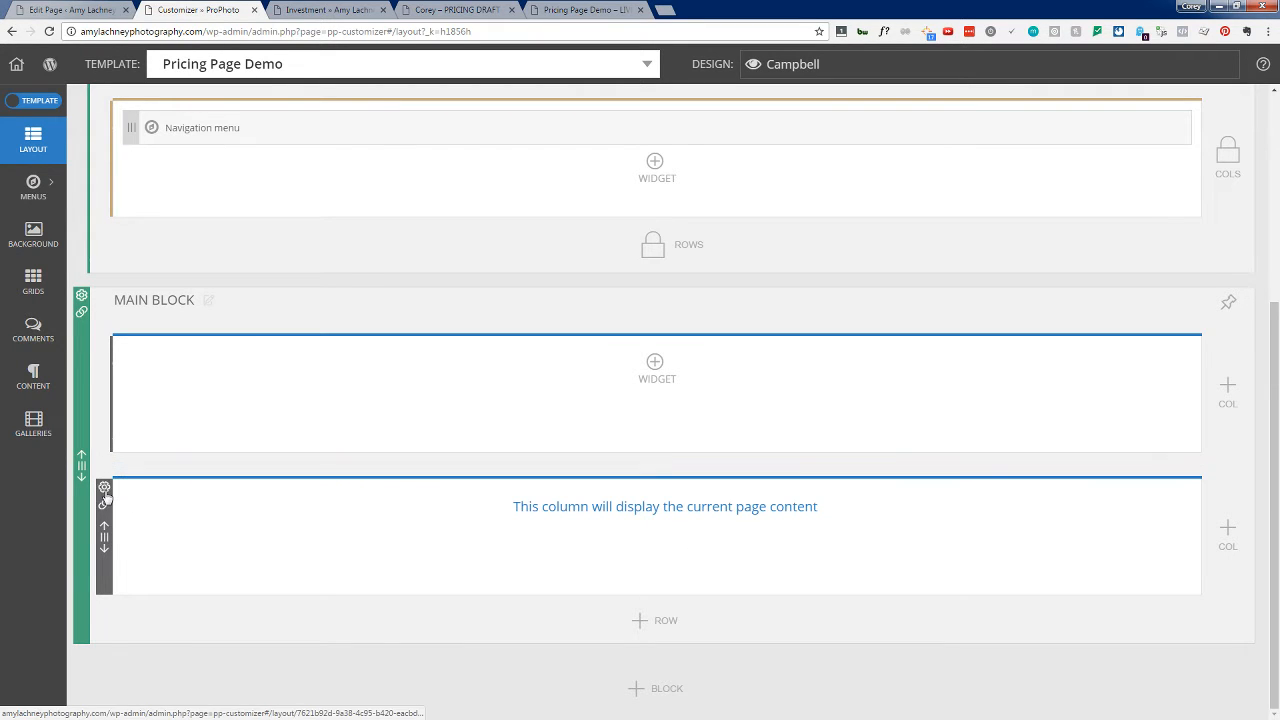
{"action": "left_click", "coordinate": [104, 489]}
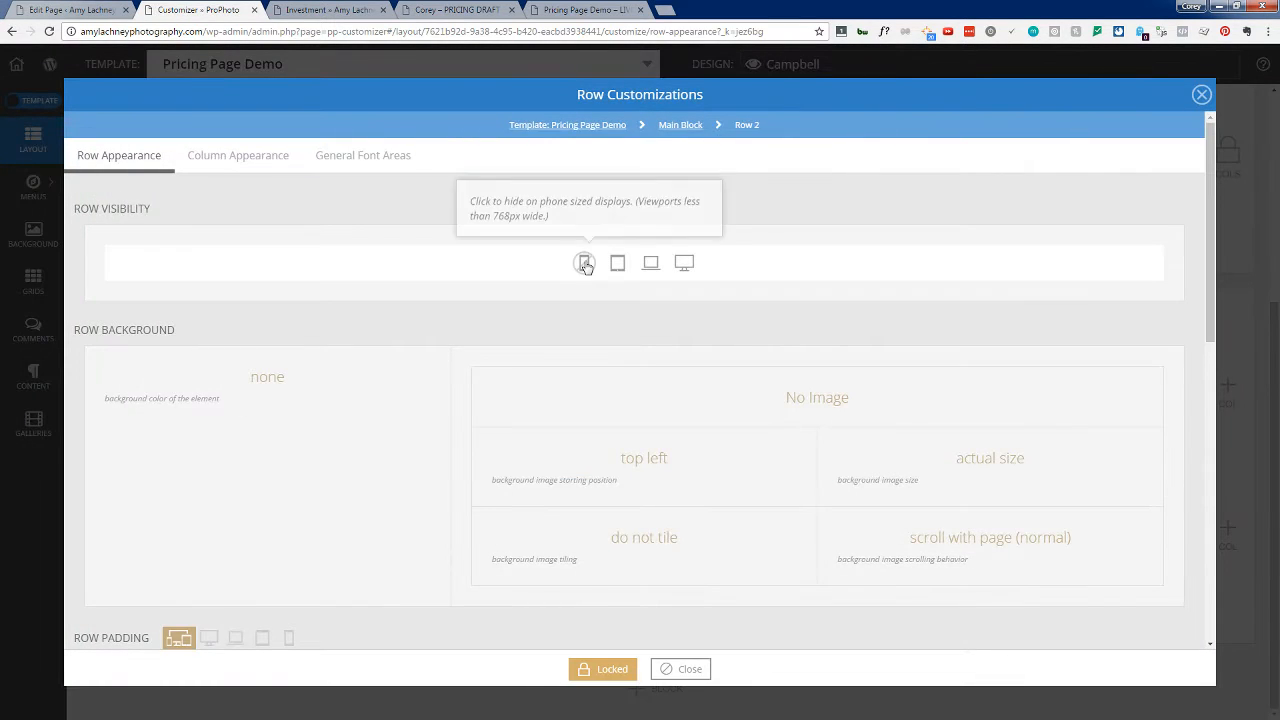
{"action": "left_click", "coordinate": [684, 676]}
Step: Hide all page content for the "Pricing Page Demo – LIVE" page, update the page, and reload its live version
{"action": "left_click", "coordinate": [75, 9]}
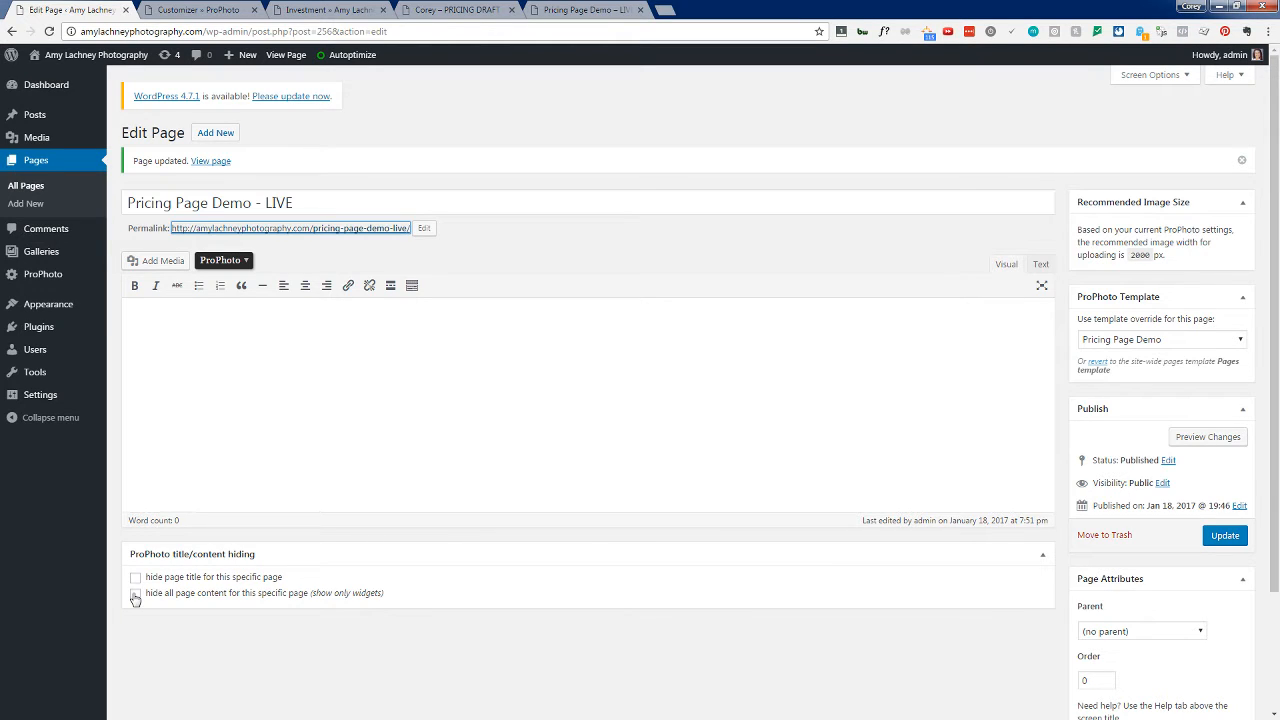
{"action": "left_click", "coordinate": [135, 596]}
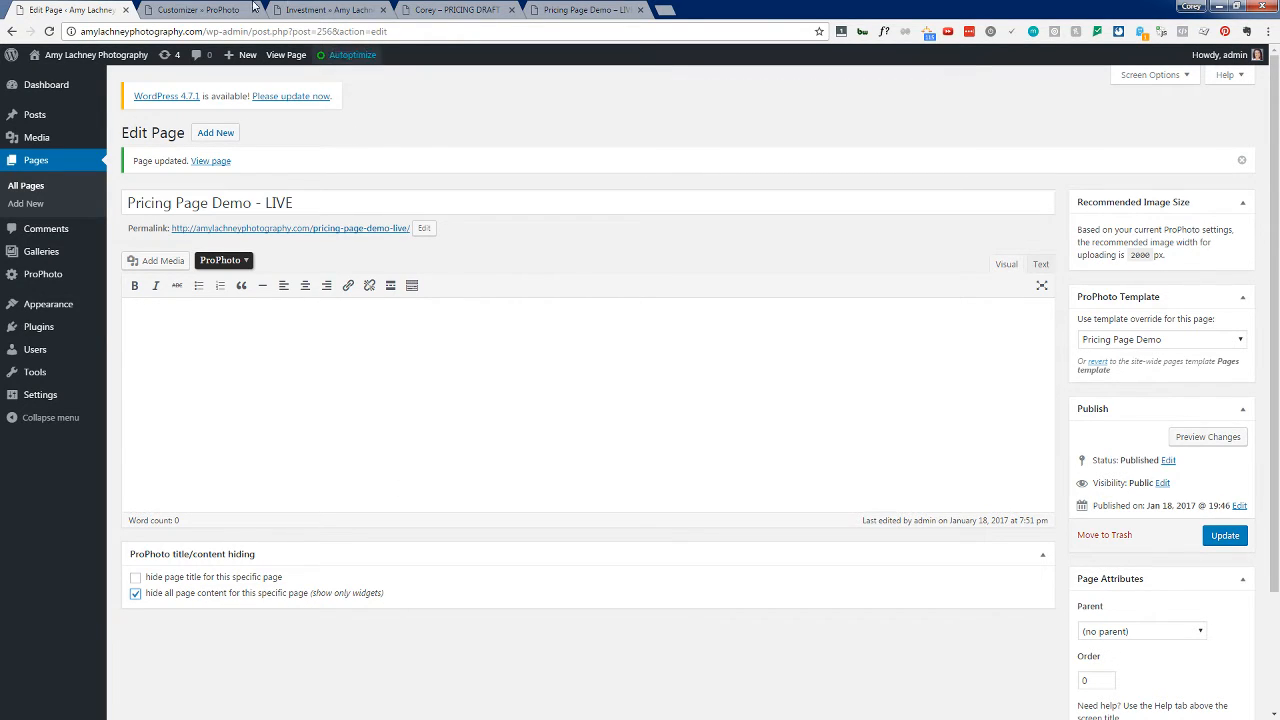
{"action": "left_click", "coordinate": [1225, 539]}
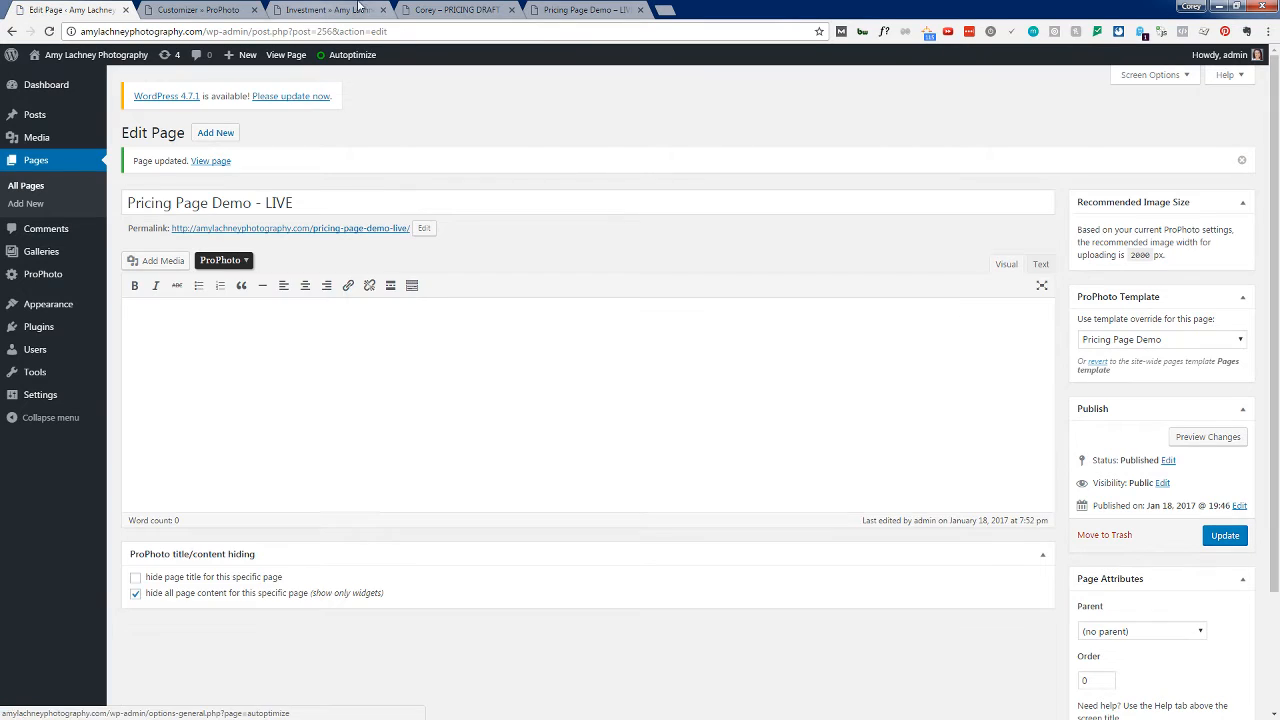
{"action": "left_click", "coordinate": [597, 10]}
{"action": "left_click", "coordinate": [49, 31]}
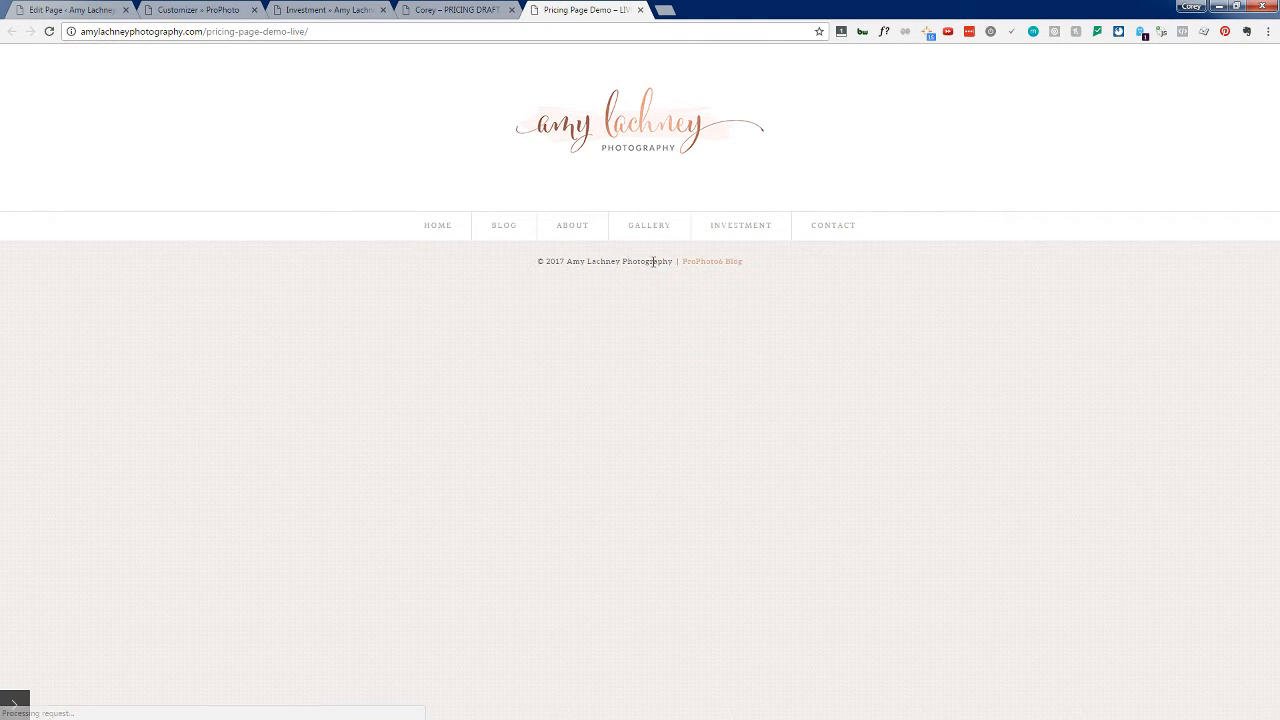
Step: Examine the existing Investment page's sections from the intro heading to Viewing & Ordering Session, and return to the customizer
{"action": "left_click", "coordinate": [185, 9]}
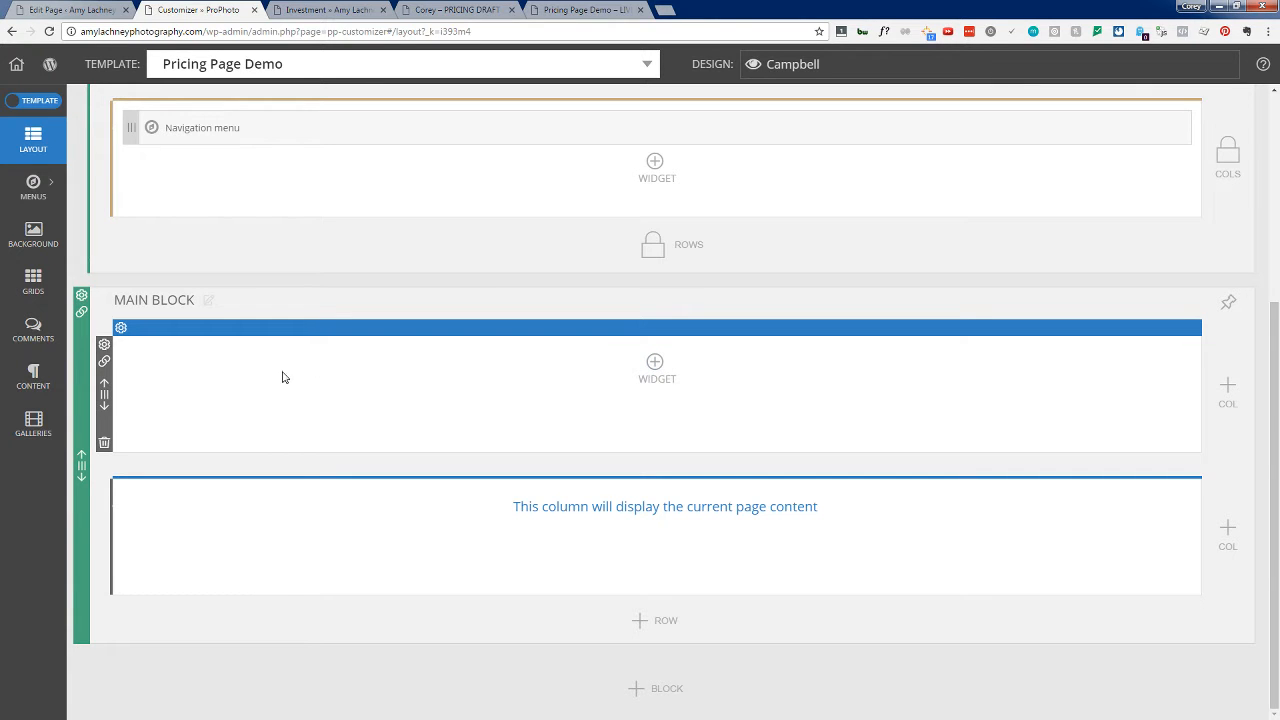
{"action": "left_click", "coordinate": [310, 8]}
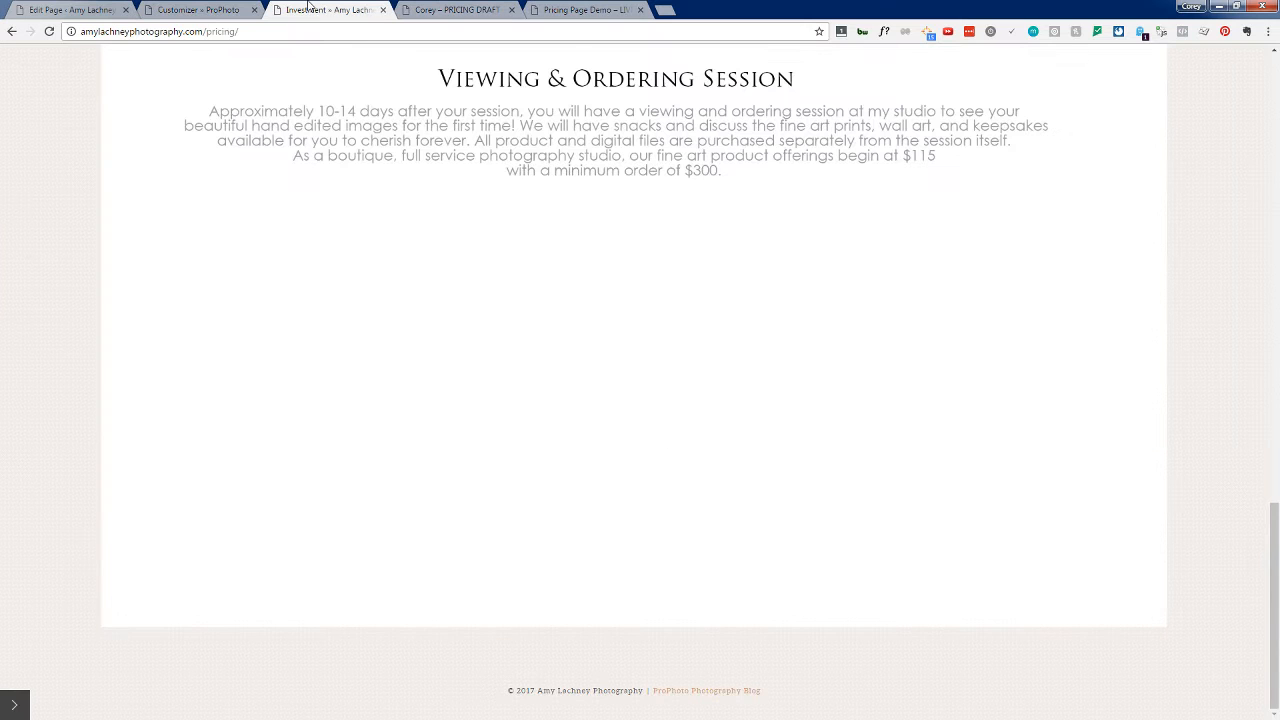
{"action": "scroll", "coordinate": [390, 420], "scroll_direction": "up", "scroll_amount": 20}
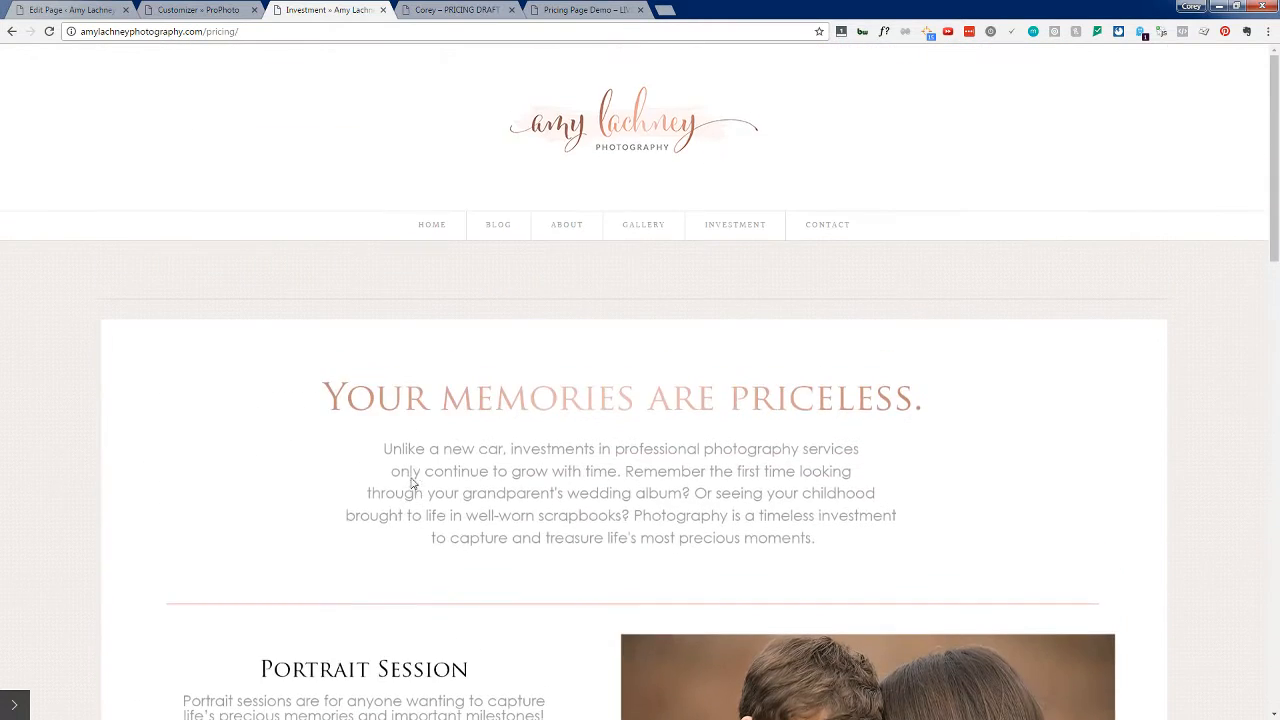
{"action": "scroll", "coordinate": [400, 490], "scroll_direction": "down", "scroll_amount": 1}
{"action": "scroll", "coordinate": [589, 546], "scroll_direction": "up", "scroll_amount": 1}
{"action": "scroll", "coordinate": [589, 546], "scroll_direction": "down", "scroll_amount": 2}
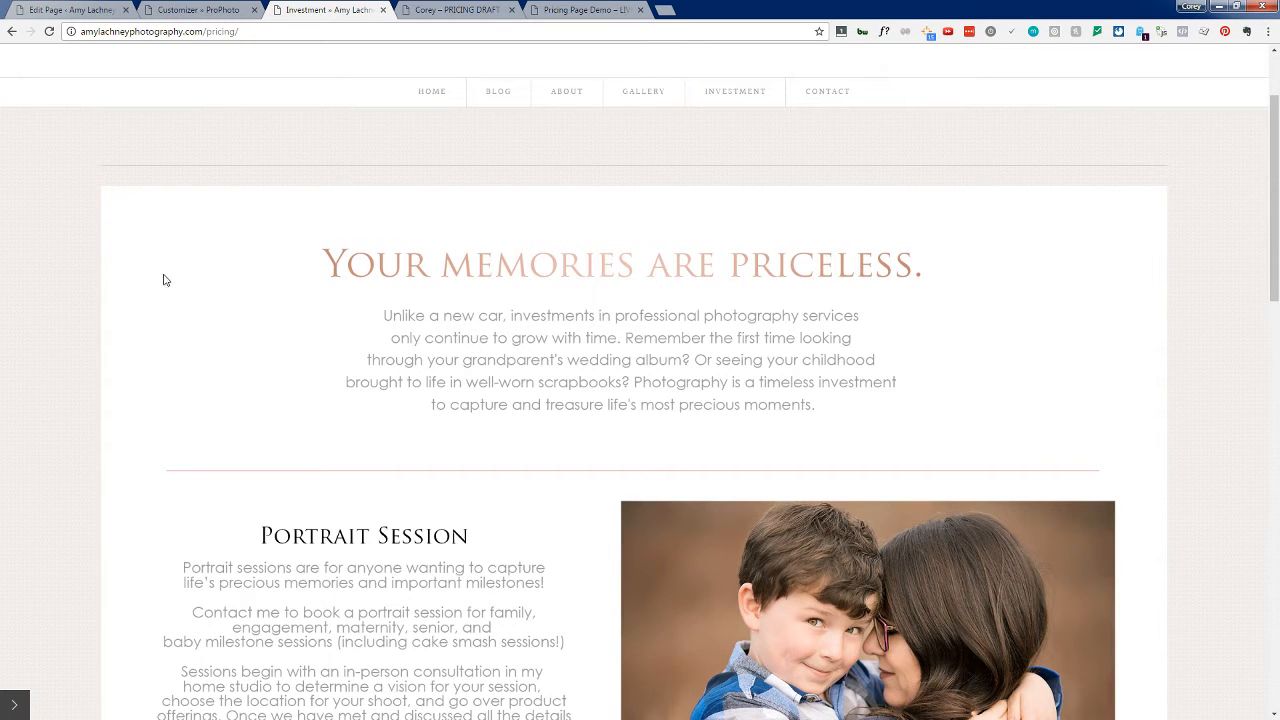
{"action": "scroll", "coordinate": [1050, 370], "scroll_direction": "down", "scroll_amount": 5}
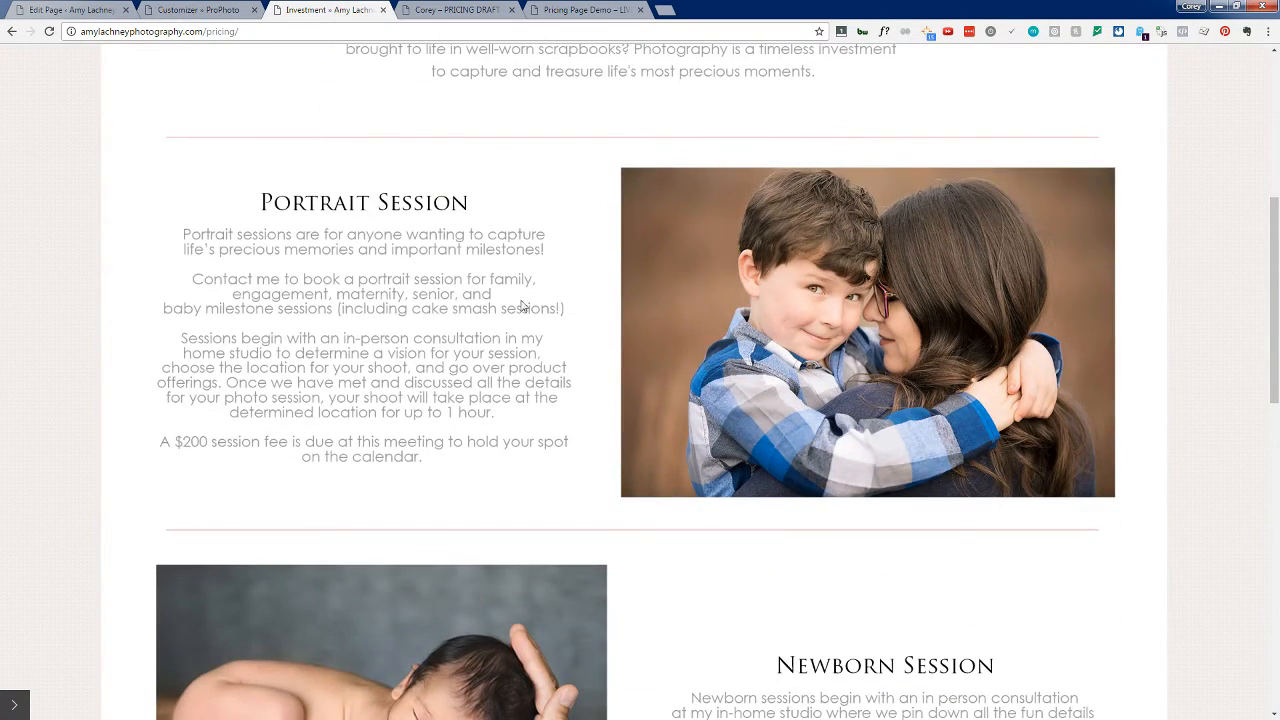
{"action": "scroll", "coordinate": [720, 478], "scroll_direction": "down", "scroll_amount": 2}
{"action": "scroll", "coordinate": [720, 483], "scroll_direction": "down", "scroll_amount": 3}
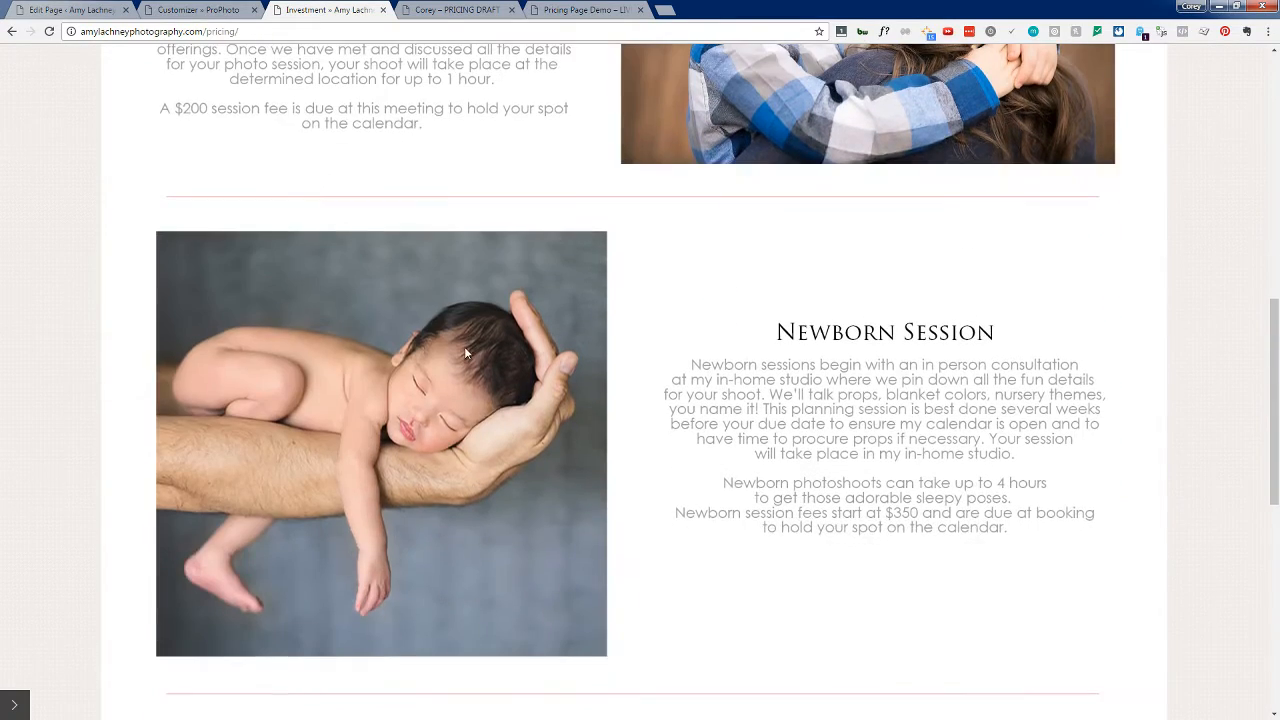
{"action": "scroll", "coordinate": [851, 449], "scroll_direction": "down", "scroll_amount": 4}
{"action": "scroll", "coordinate": [950, 527], "scroll_direction": "down", "scroll_amount": 1}
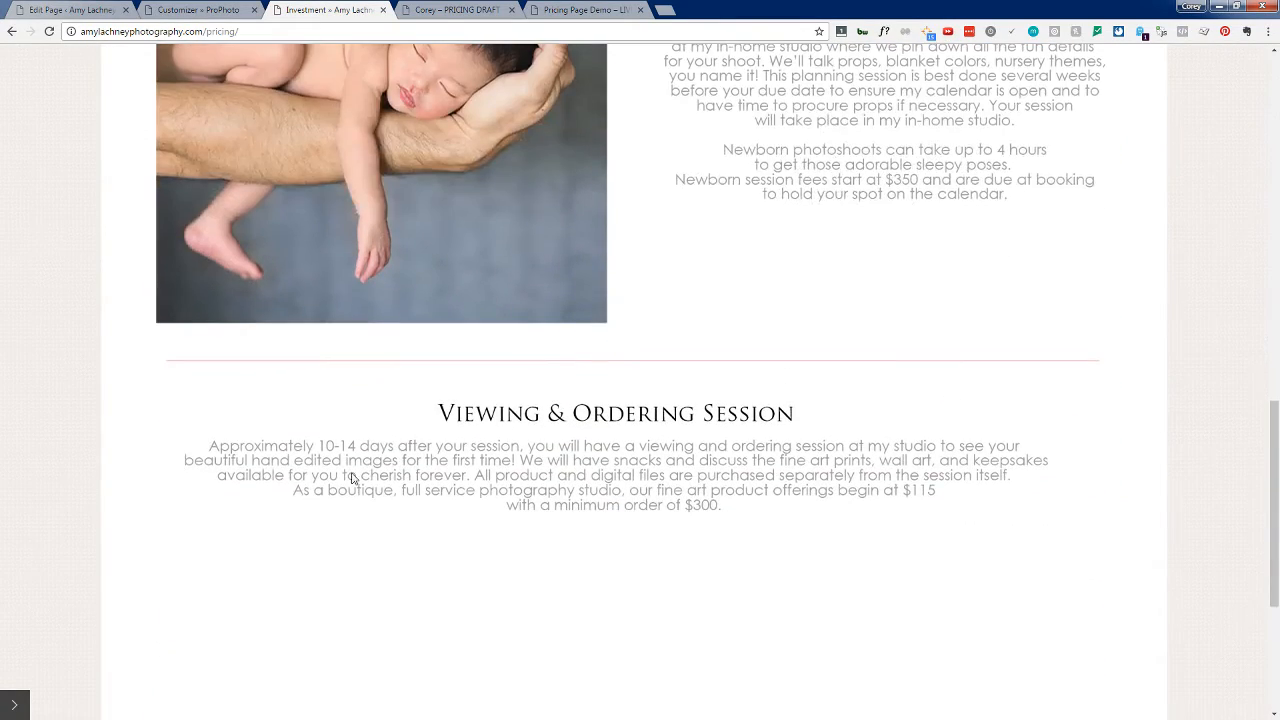
{"action": "scroll", "coordinate": [1049, 486], "scroll_direction": "up", "scroll_amount": 7}
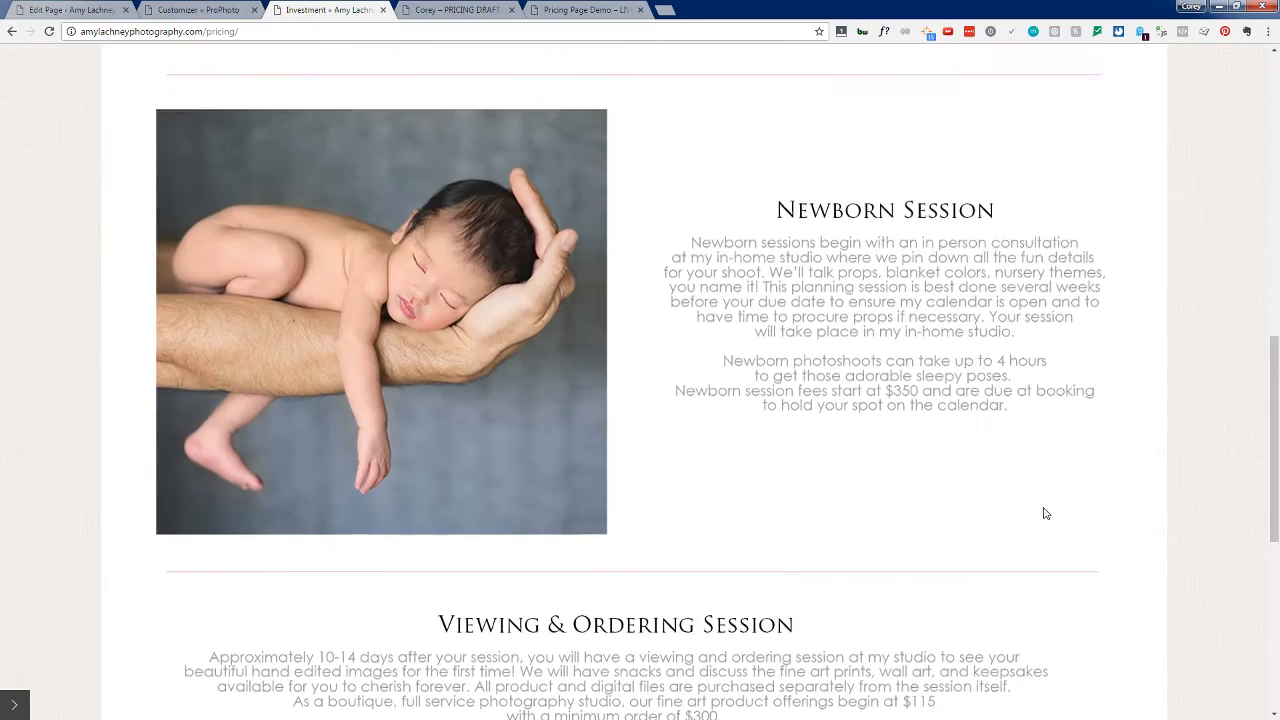
{"action": "scroll", "coordinate": [1035, 528], "scroll_direction": "up", "scroll_amount": 1}
{"action": "scroll", "coordinate": [816, 480], "scroll_direction": "down", "scroll_amount": 4}
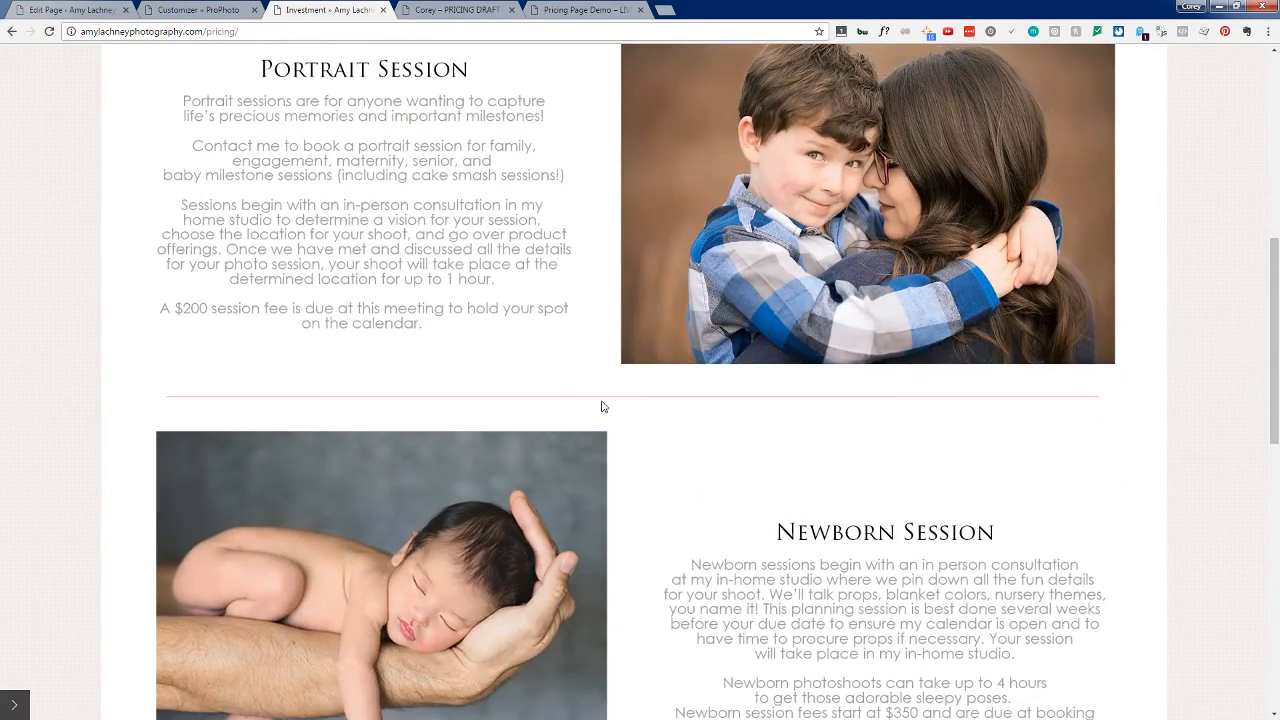
{"action": "scroll", "coordinate": [645, 499], "scroll_direction": "up", "scroll_amount": 5}
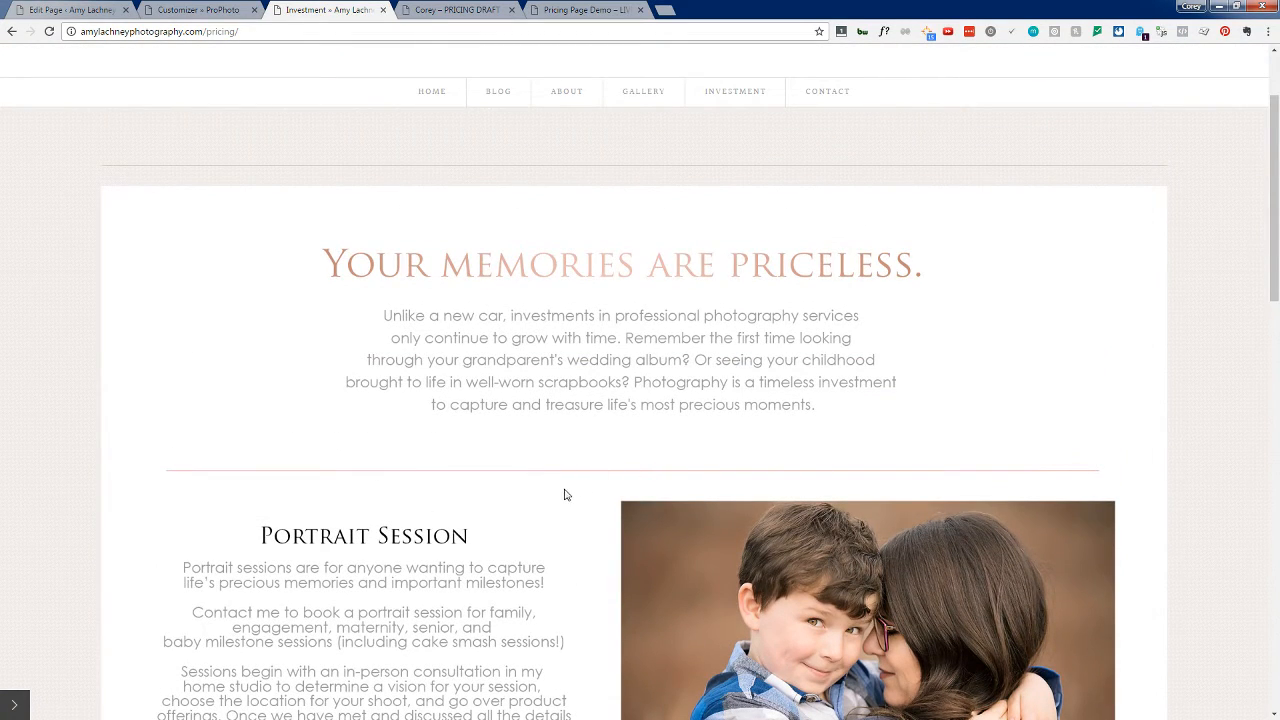
{"action": "scroll", "coordinate": [562, 493], "scroll_direction": "down", "scroll_amount": 8}
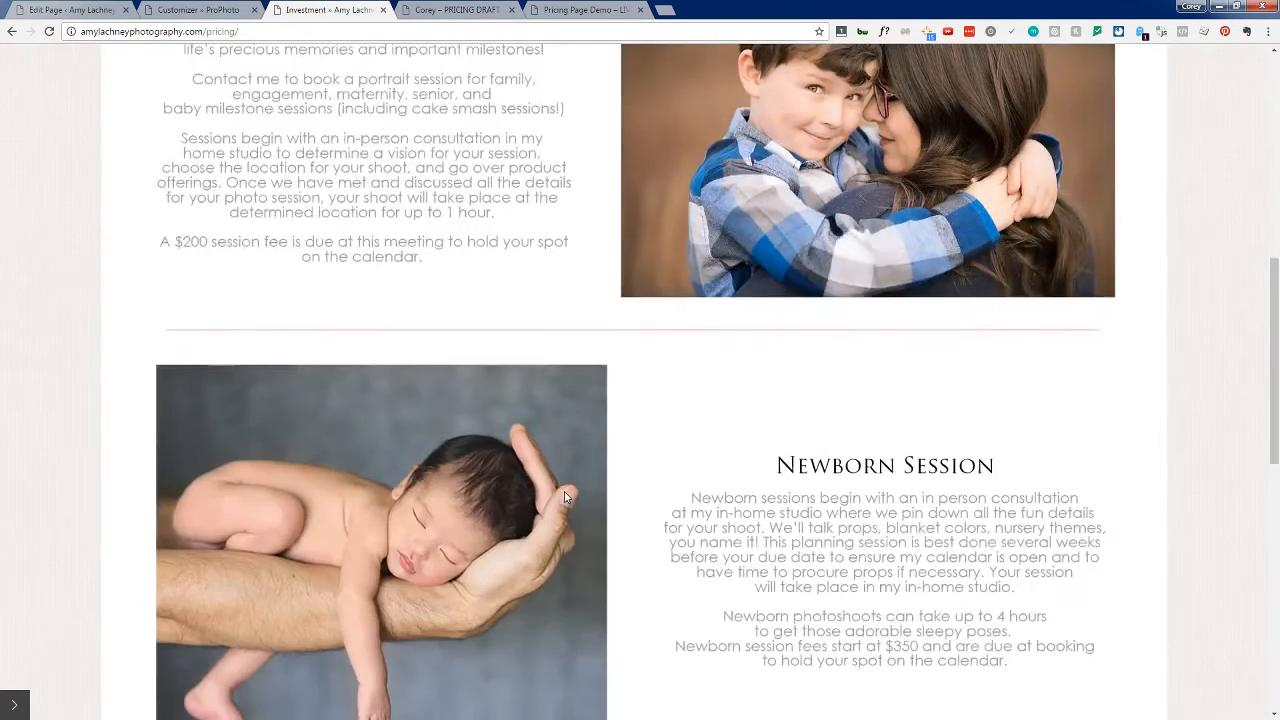
{"action": "scroll", "coordinate": [564, 497], "scroll_direction": "down", "scroll_amount": 5}
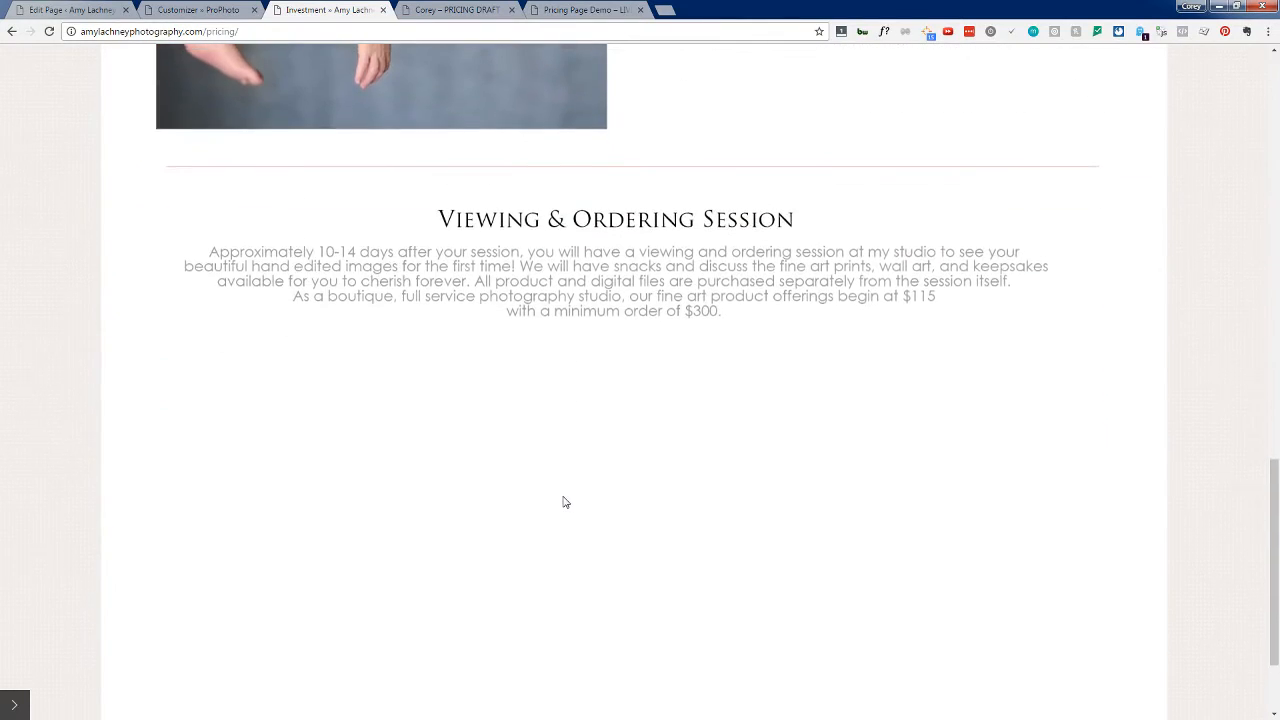
{"action": "scroll", "coordinate": [564, 500], "scroll_direction": "up", "scroll_amount": 4}
{"action": "scroll", "coordinate": [563, 497], "scroll_direction": "up", "scroll_amount": 9}
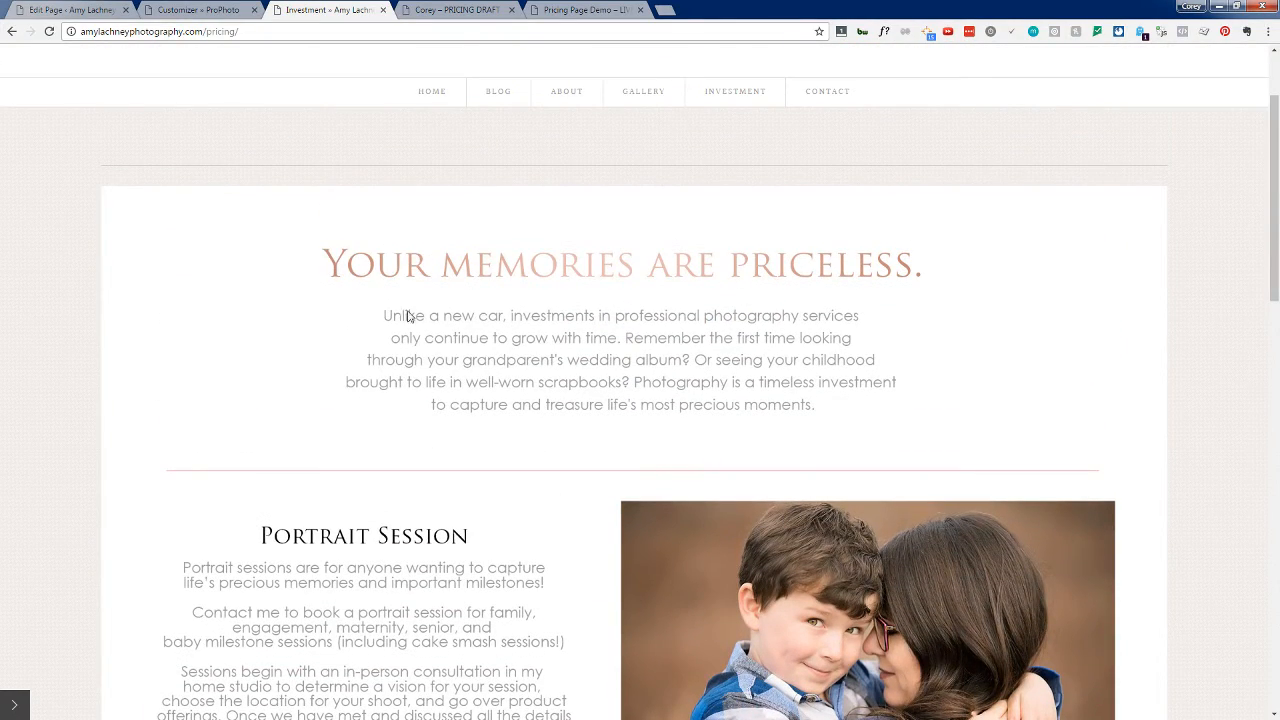
{"action": "left_click", "coordinate": [437, 9]}
{"action": "left_click", "coordinate": [524, 8]}
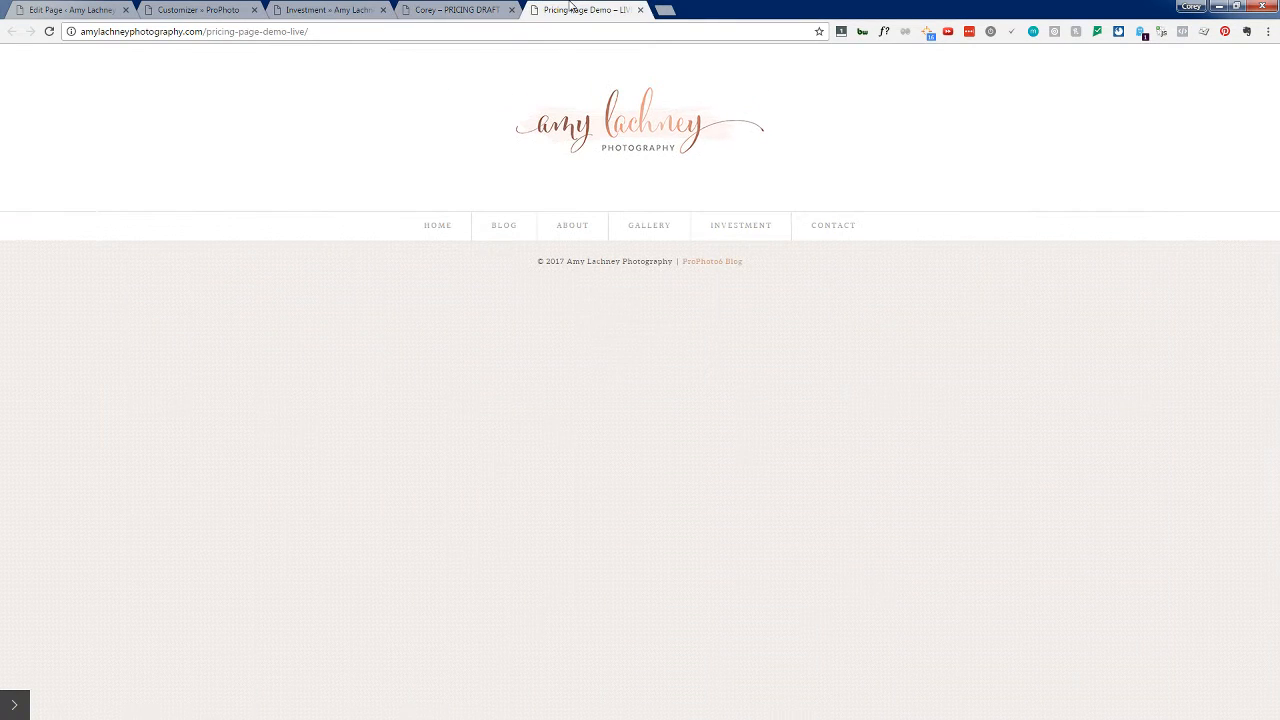
{"action": "left_click", "coordinate": [185, 9]}
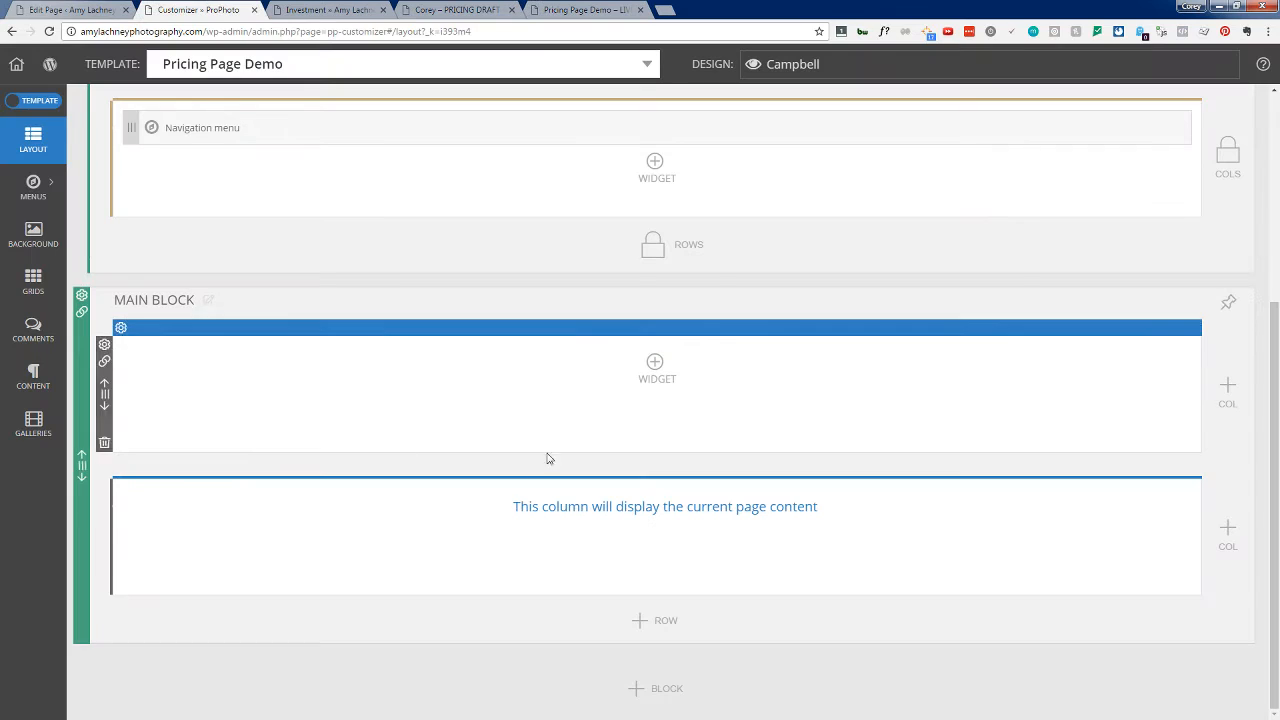
{"action": "left_click", "coordinate": [655, 362]}
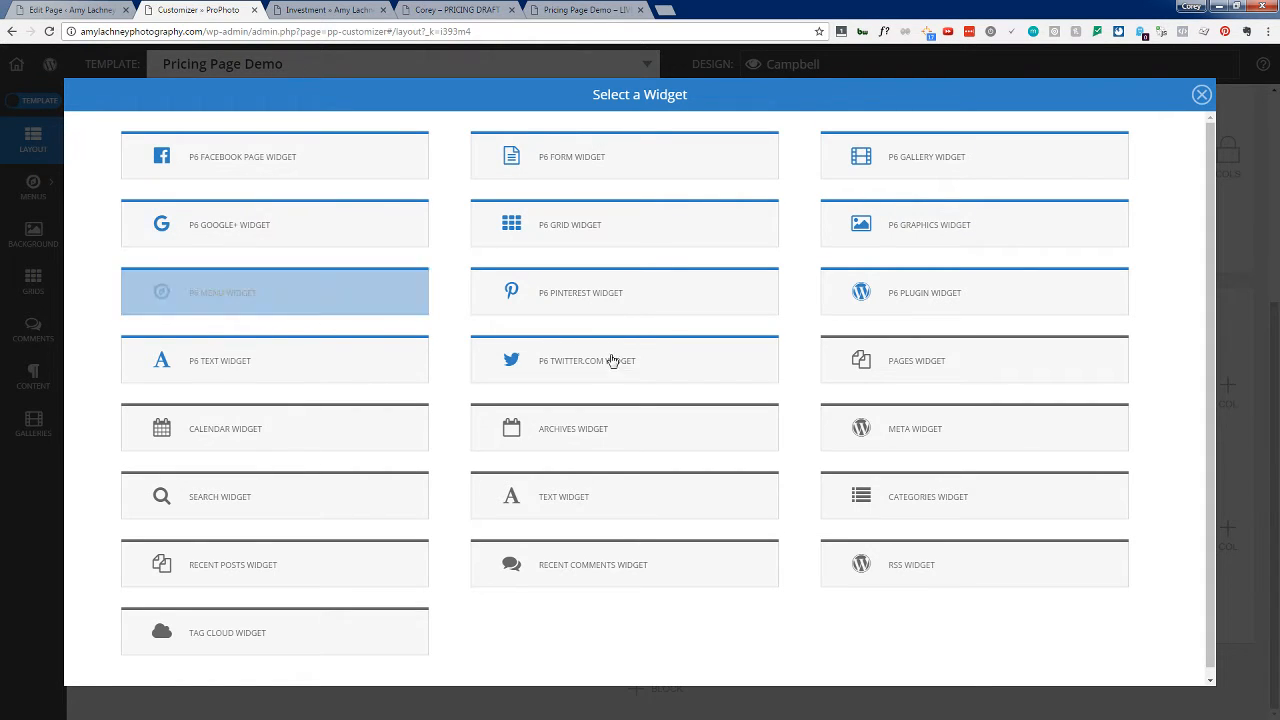
{"action": "left_click", "coordinate": [215, 362]}
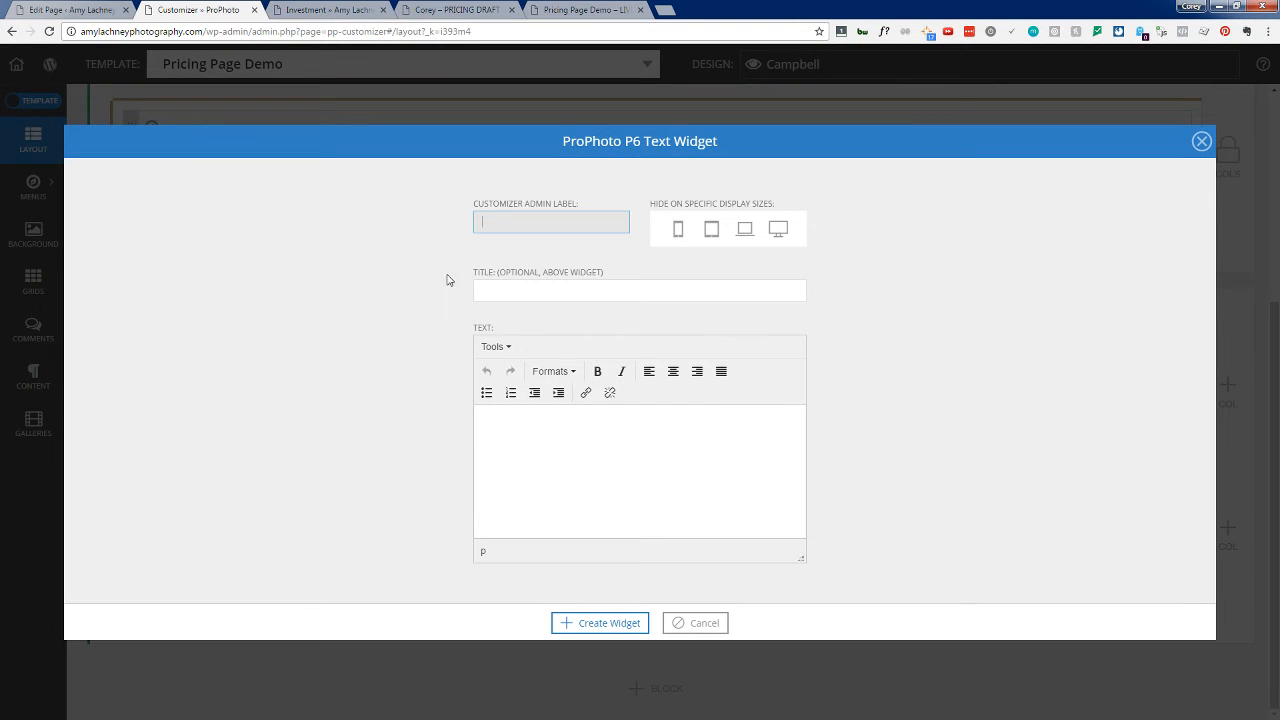
{"action": "left_click", "coordinate": [1201, 141]}
Step: Add a P6 Text Widget to the Main Block's empty column and set its customizer admin label to "Intro"
{"action": "left_click", "coordinate": [655, 364]}
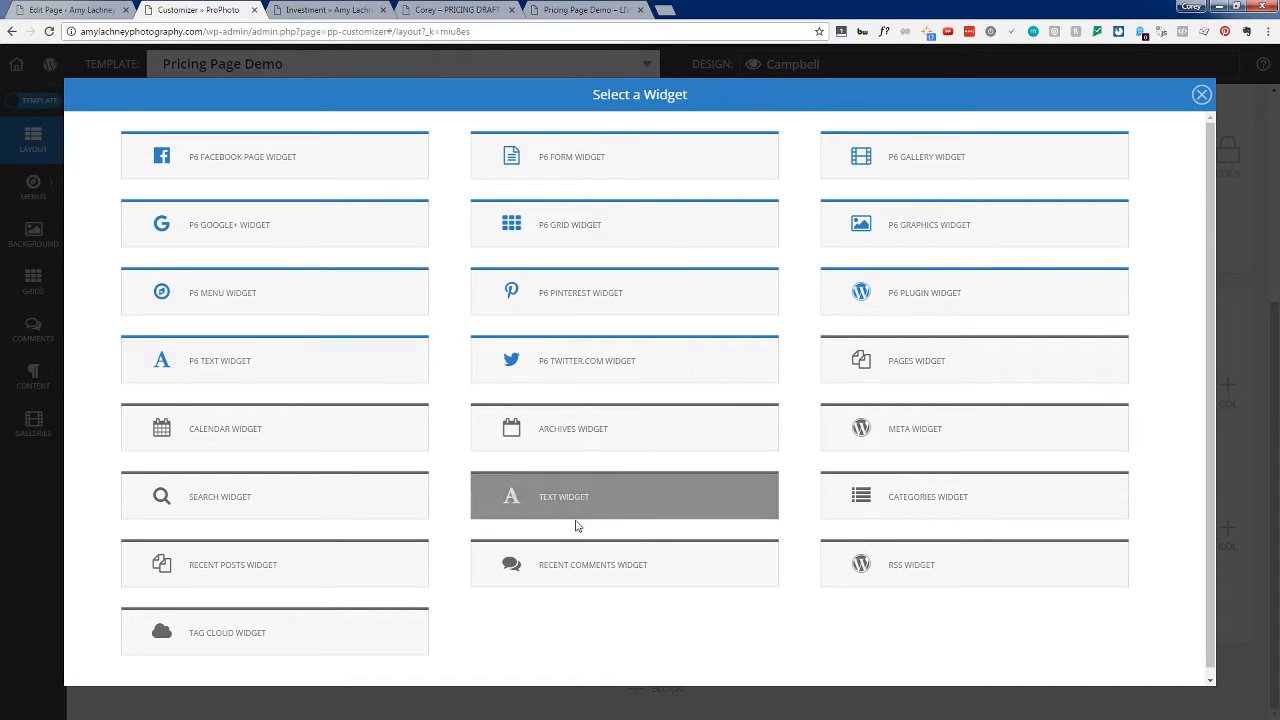
{"action": "left_click", "coordinate": [242, 382]}
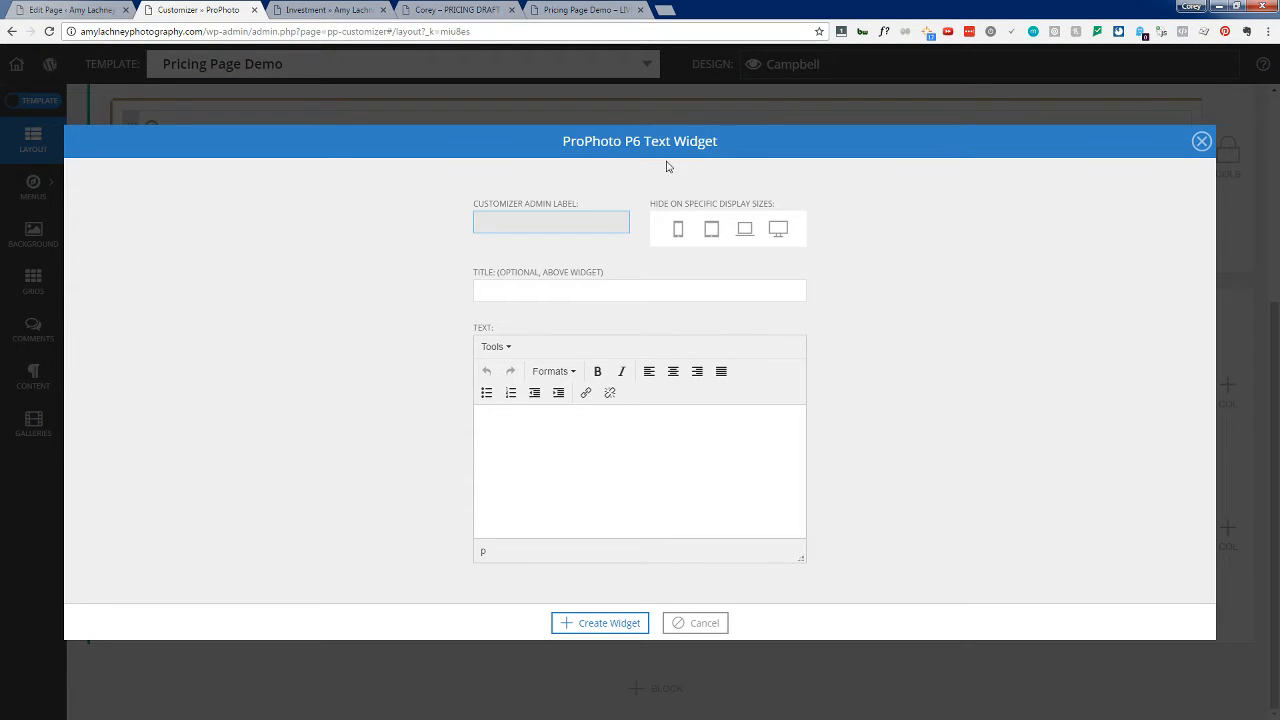
{"action": "left_click", "coordinate": [526, 230]}
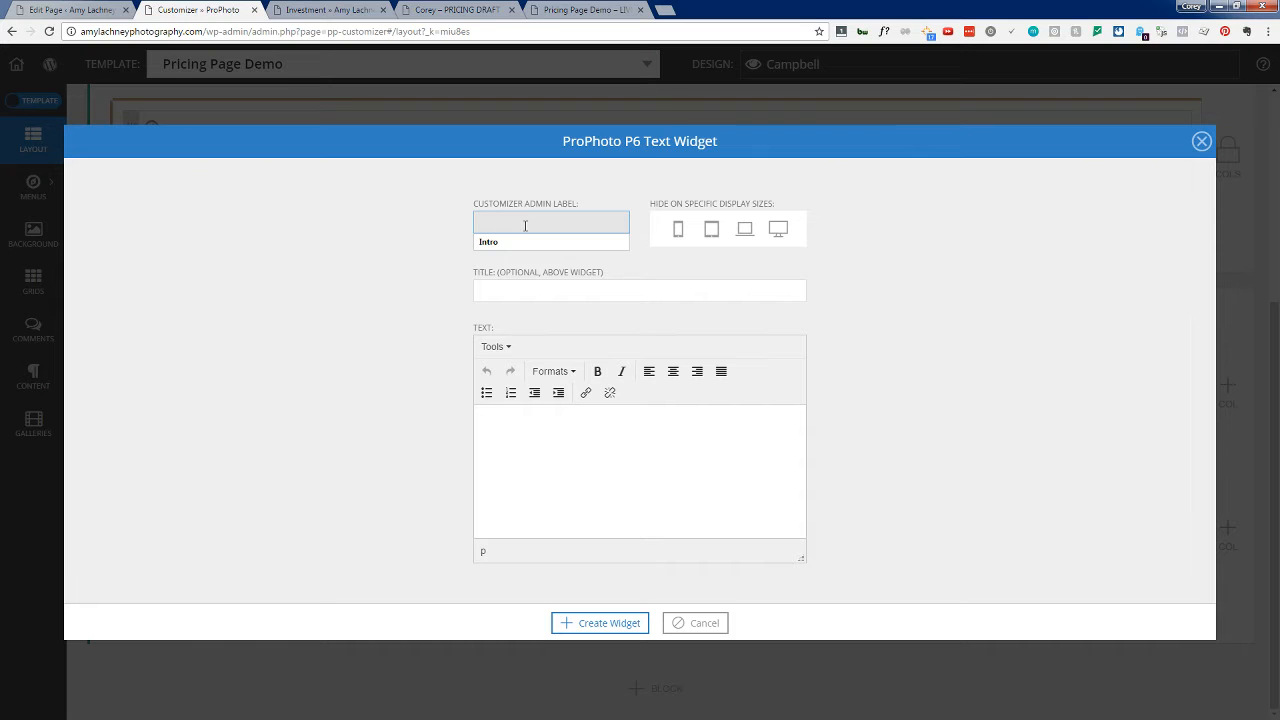
{"action": "left_click", "coordinate": [446, 10]}
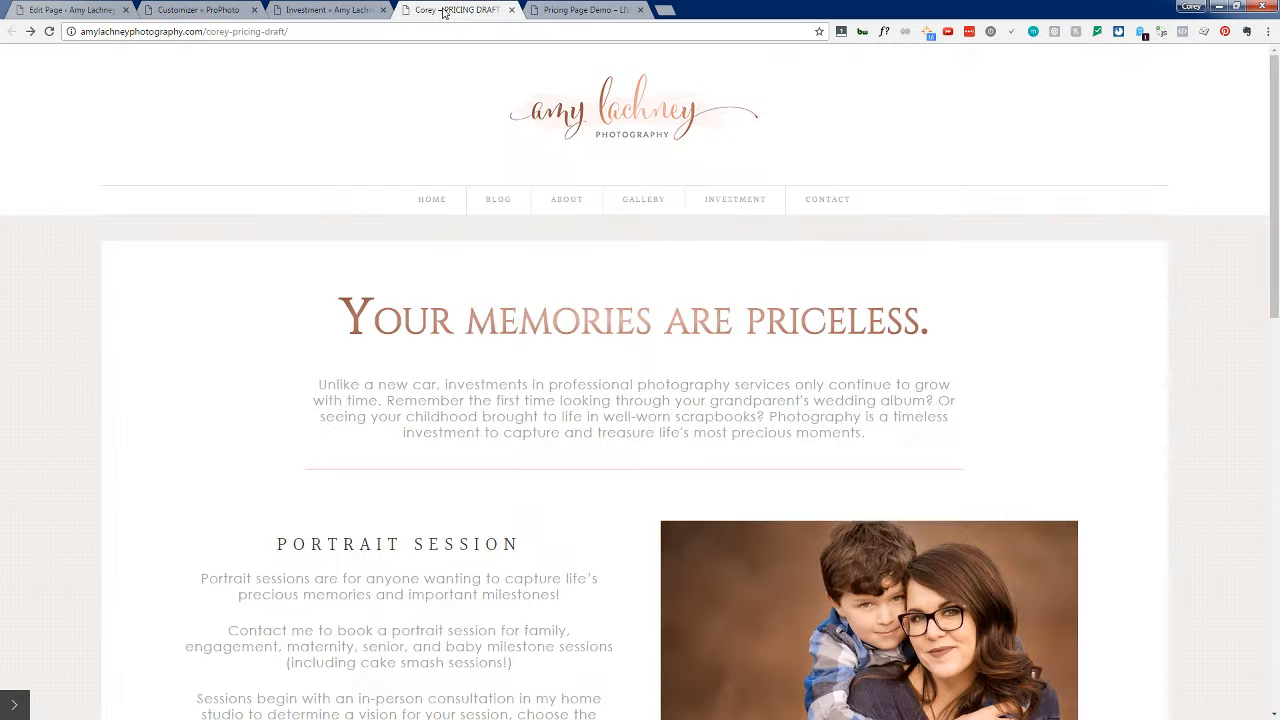
{"action": "left_click", "coordinate": [80, 10]}
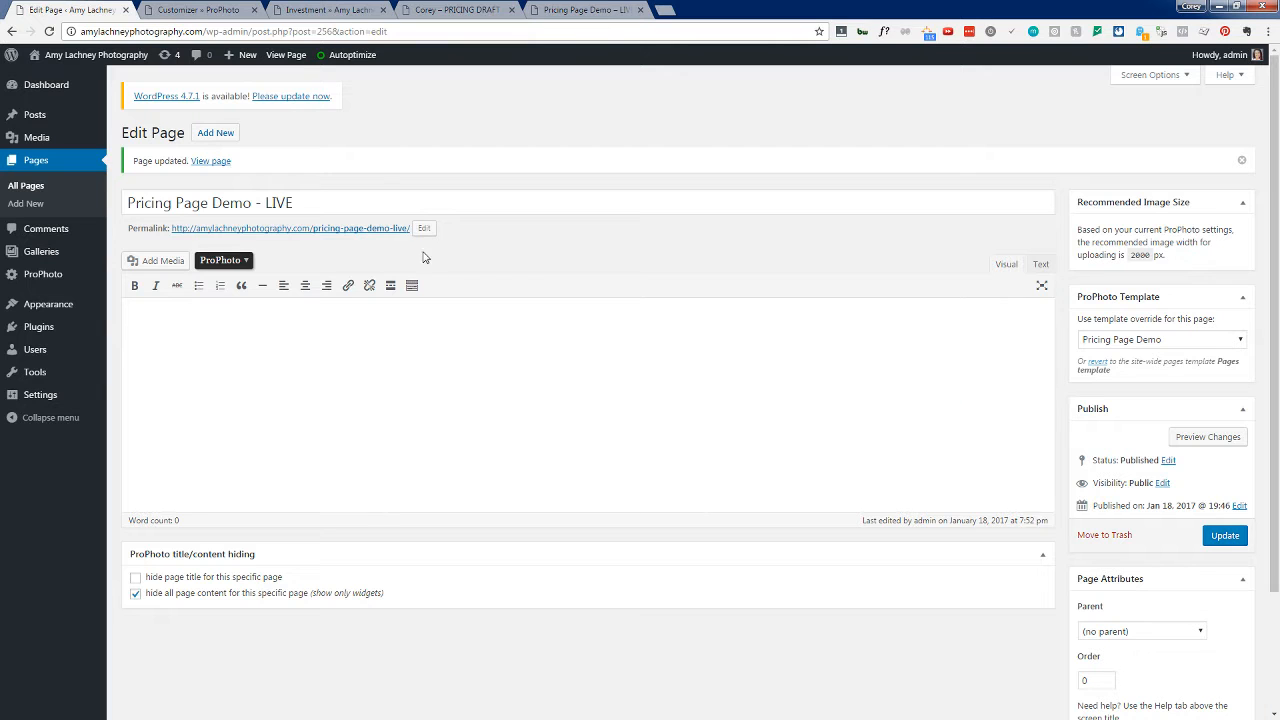
{"action": "left_click", "coordinate": [330, 10]}
{"action": "left_click", "coordinate": [193, 10]}
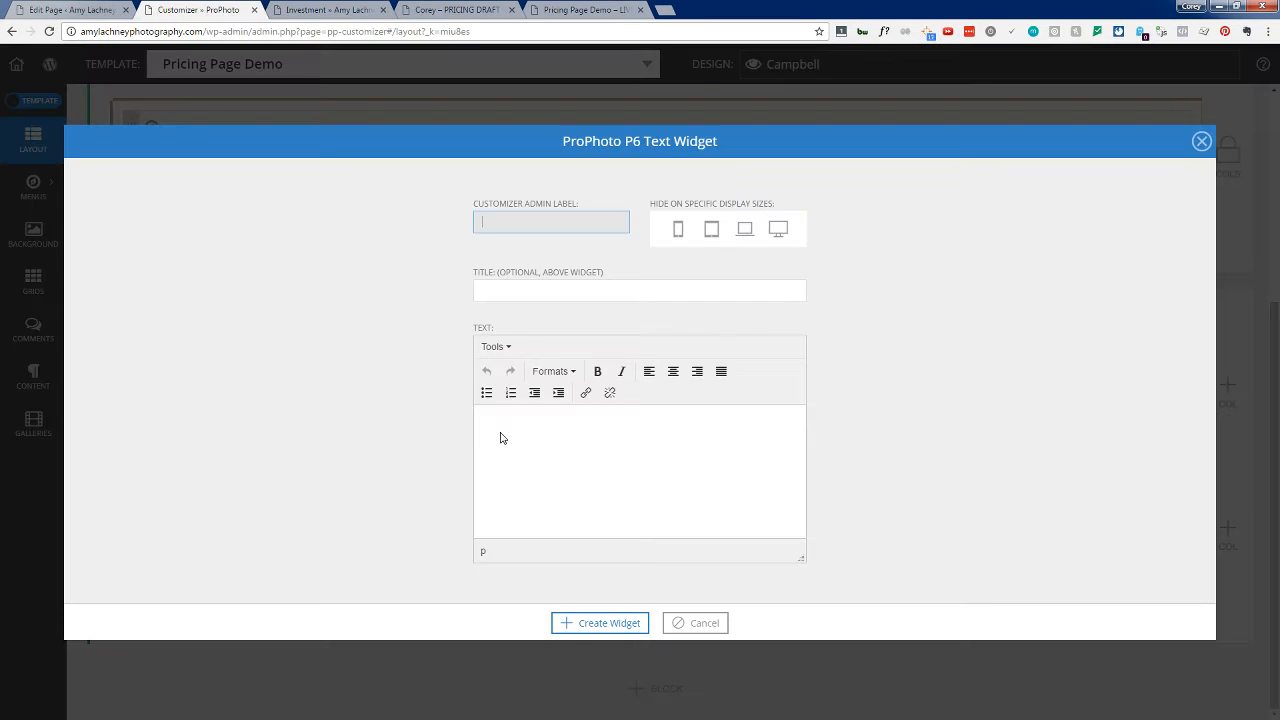
{"action": "left_click", "coordinate": [520, 221]}
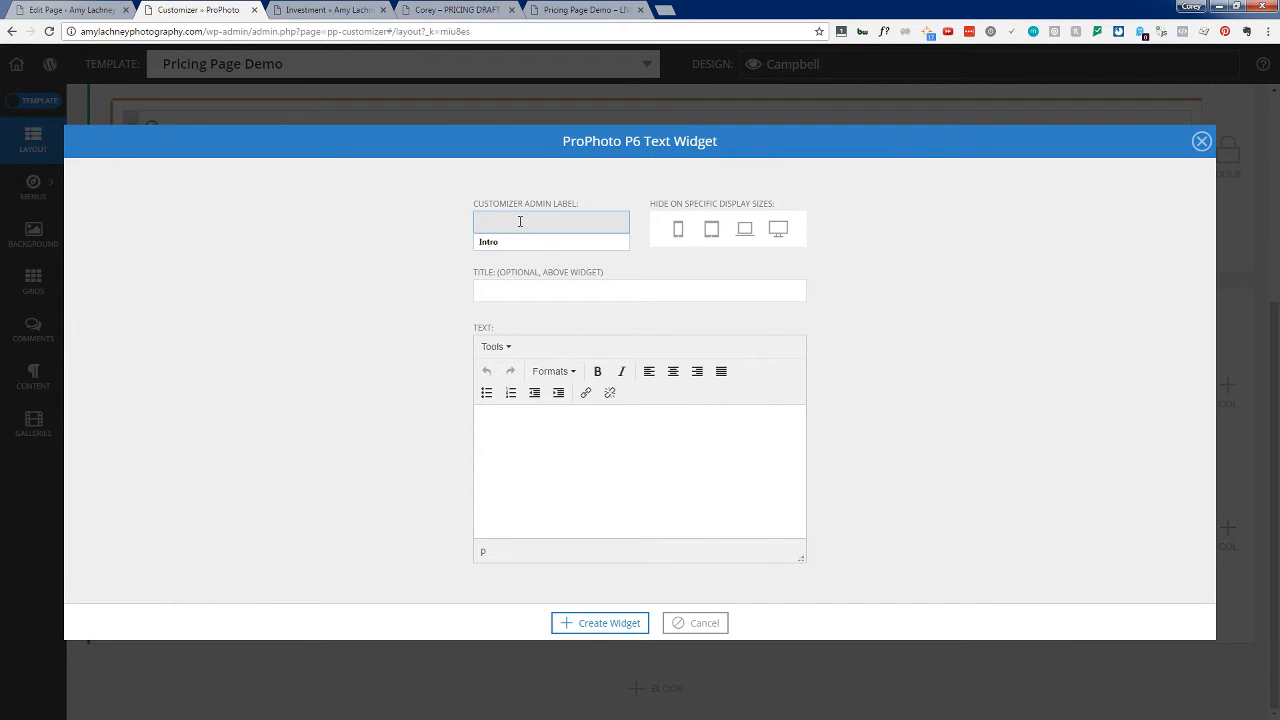
{"action": "type", "text": "Intro"}
{"action": "key", "text": "Tab"}
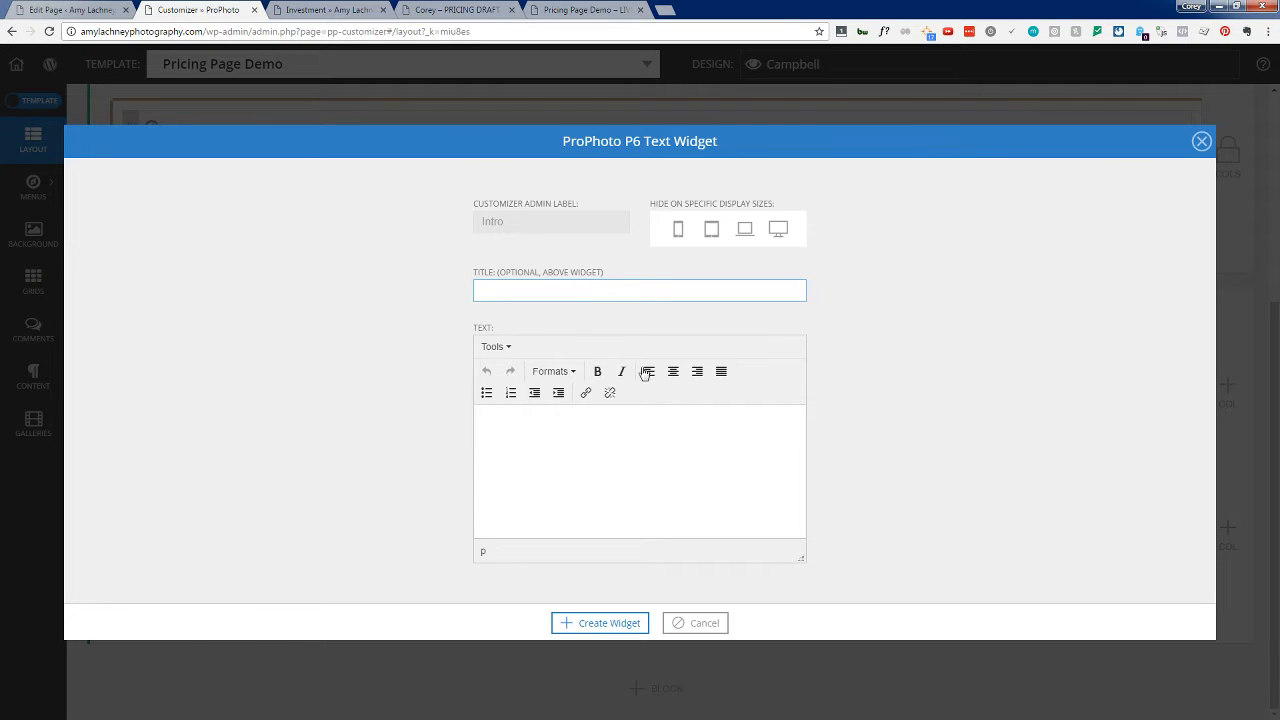
Step: Paste the "Your memories are priceless." line and the "Unlike a new car" paragraph into the widget's text, leaving the title empty
{"action": "left_click", "coordinate": [518, 438]}
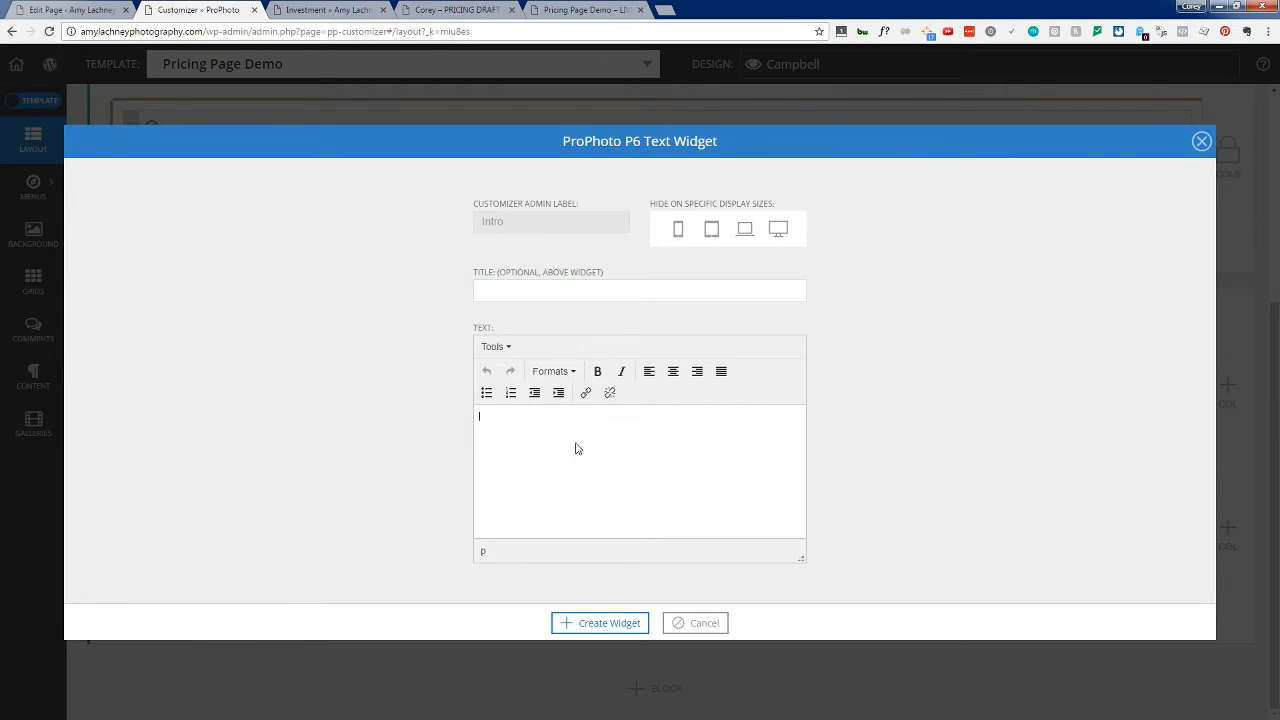
{"action": "left_click", "coordinate": [517, 289]}
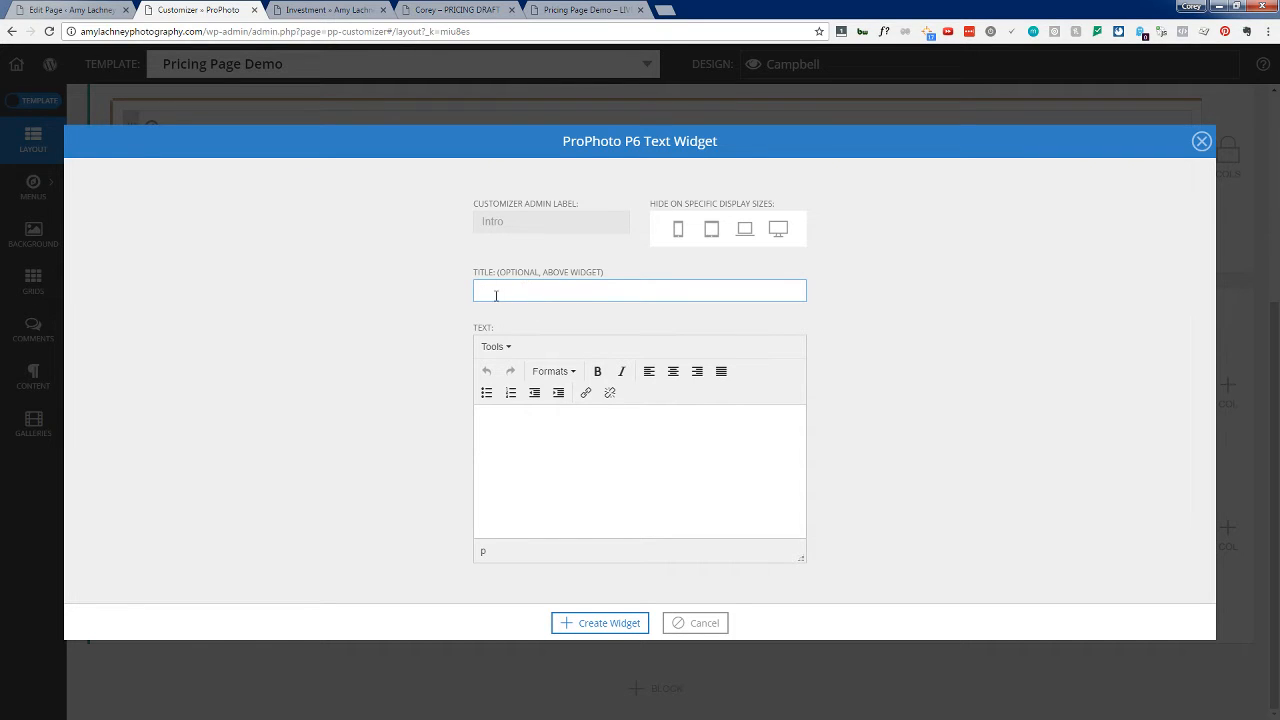
{"action": "left_click", "coordinate": [536, 463]}
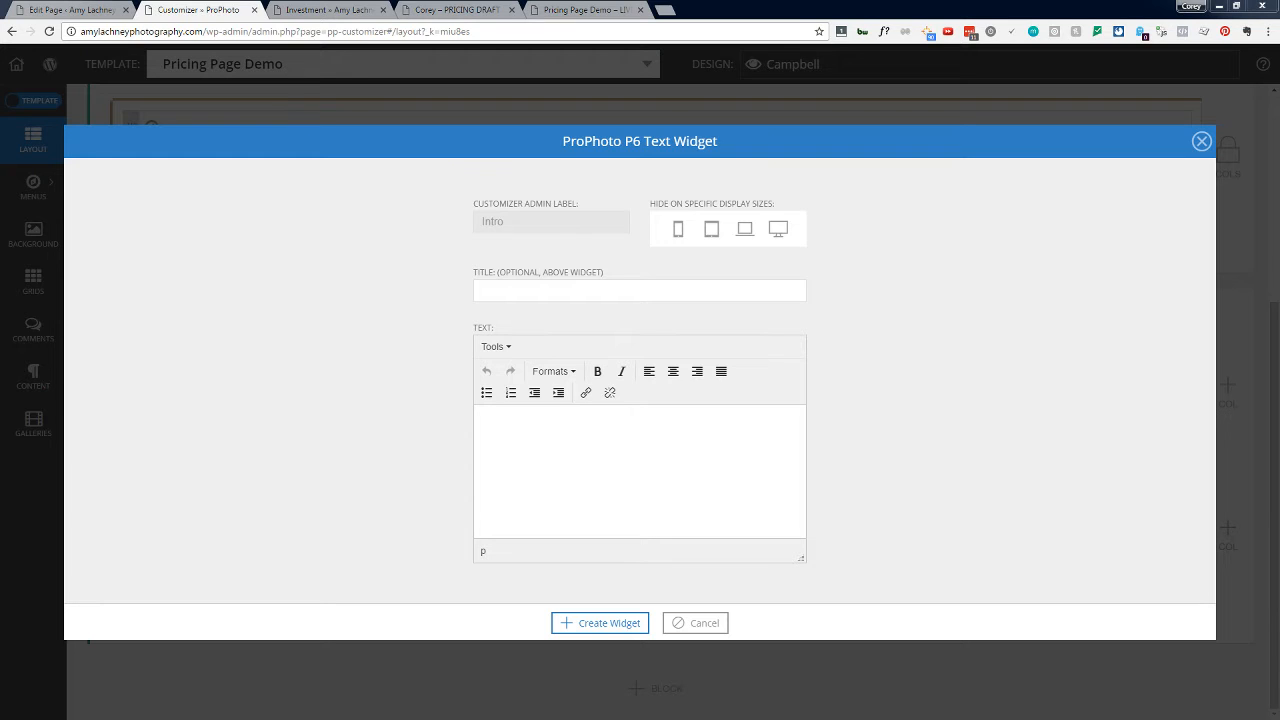
{"action": "left_click", "coordinate": [551, 437]}
{"action": "type", "text": "Your memories are priceless.  Unlike a new car, investments in professional photography services only continue to grow with time. Remember the first time looking through your grandparent's wedding album? Or seeing your childhood brought to life in well-worn scrapbooks? Photography is a timeless investment to capture and treasure life's most precious moments."}
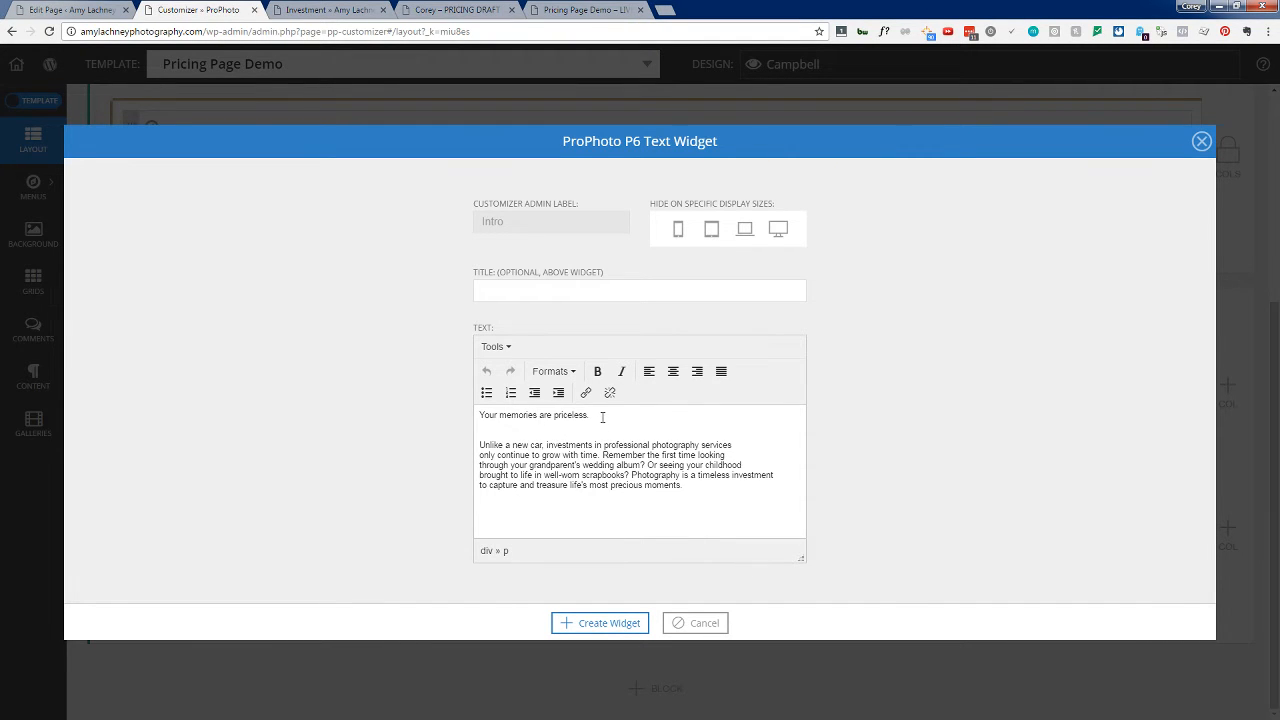
Step: Format the "Your memories are priceless." line as Heading 1 and create the widget
{"action": "left_click_drag", "start_coordinate": [600, 415], "coordinate": [477, 415]}
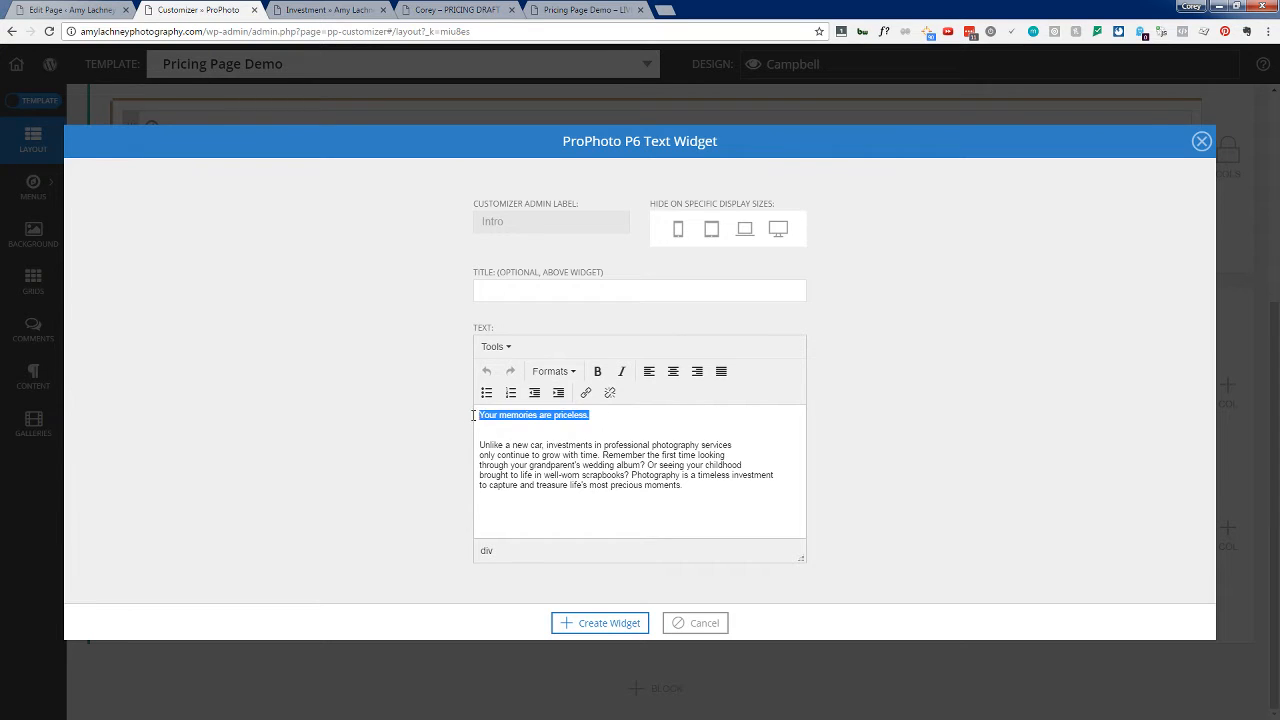
{"action": "left_click", "coordinate": [566, 374]}
{"action": "mouse_move", "coordinate": [575, 394]}
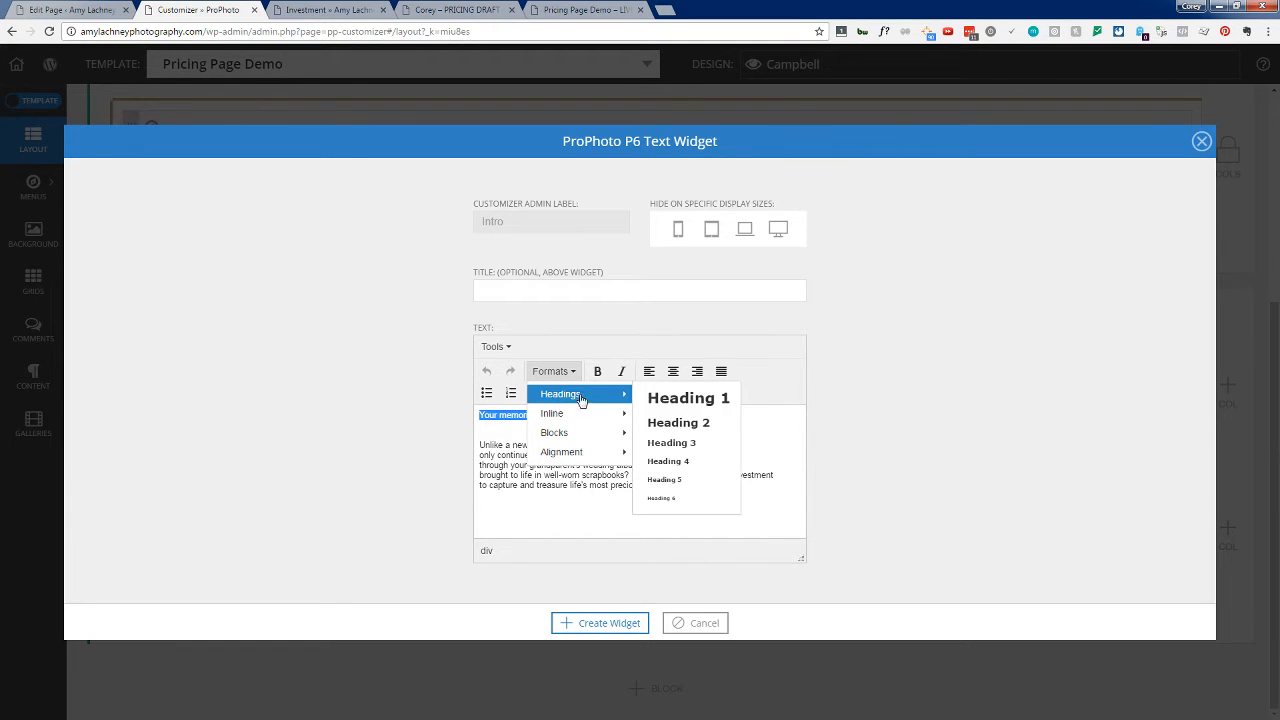
{"action": "left_click", "coordinate": [690, 397]}
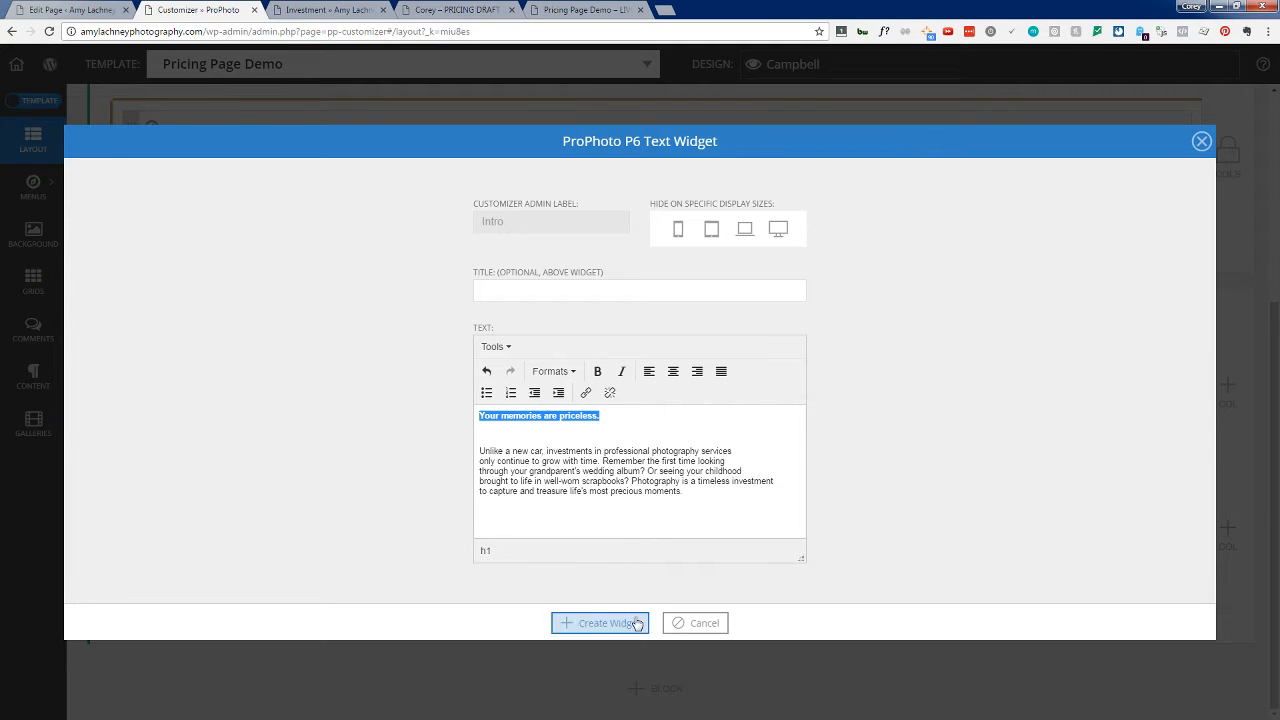
{"action": "left_click", "coordinate": [598, 626]}
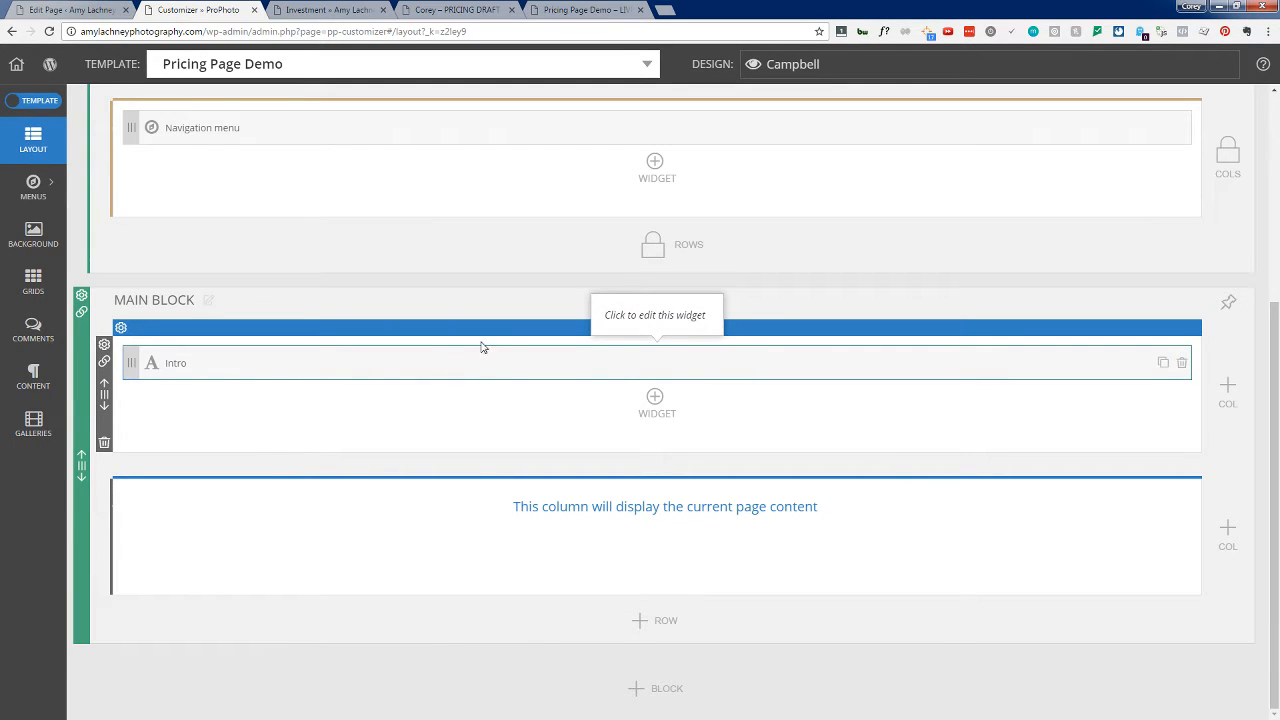
Step: Reload the live Pricing Page Demo page and examine the line breaks in the intro paragraph
{"action": "left_click", "coordinate": [566, 17]}
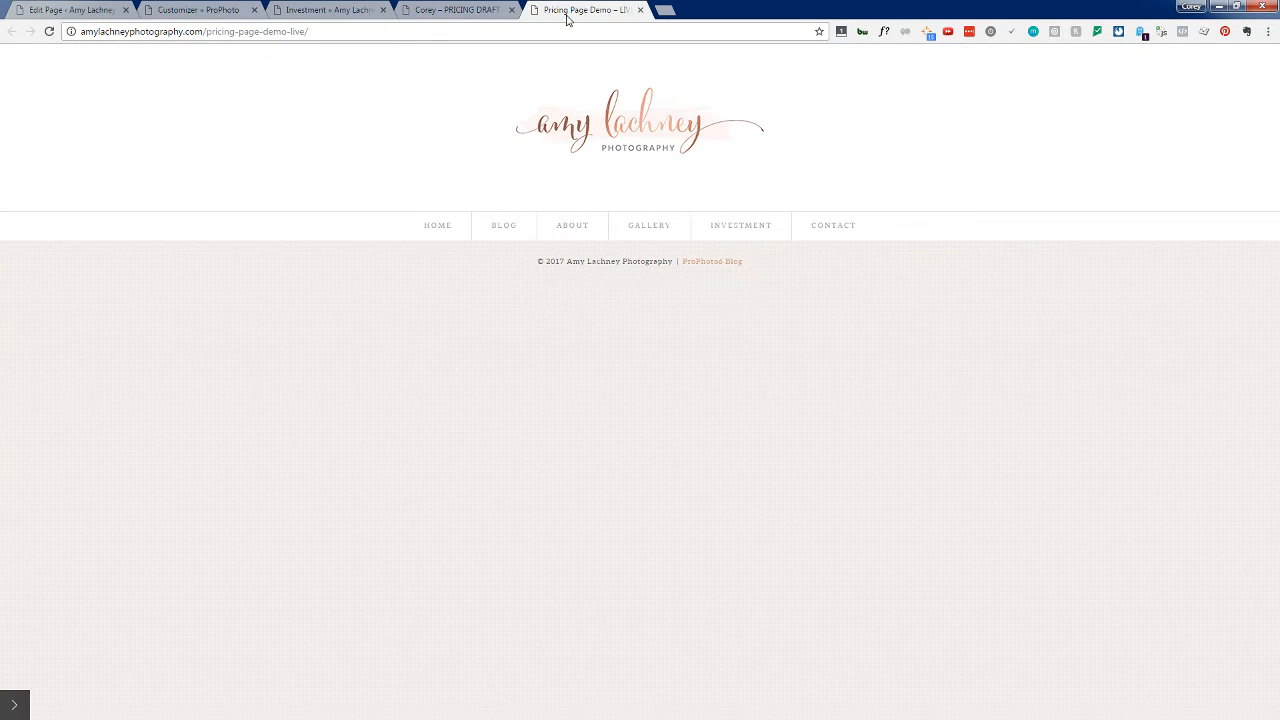
{"action": "left_click", "coordinate": [49, 31]}
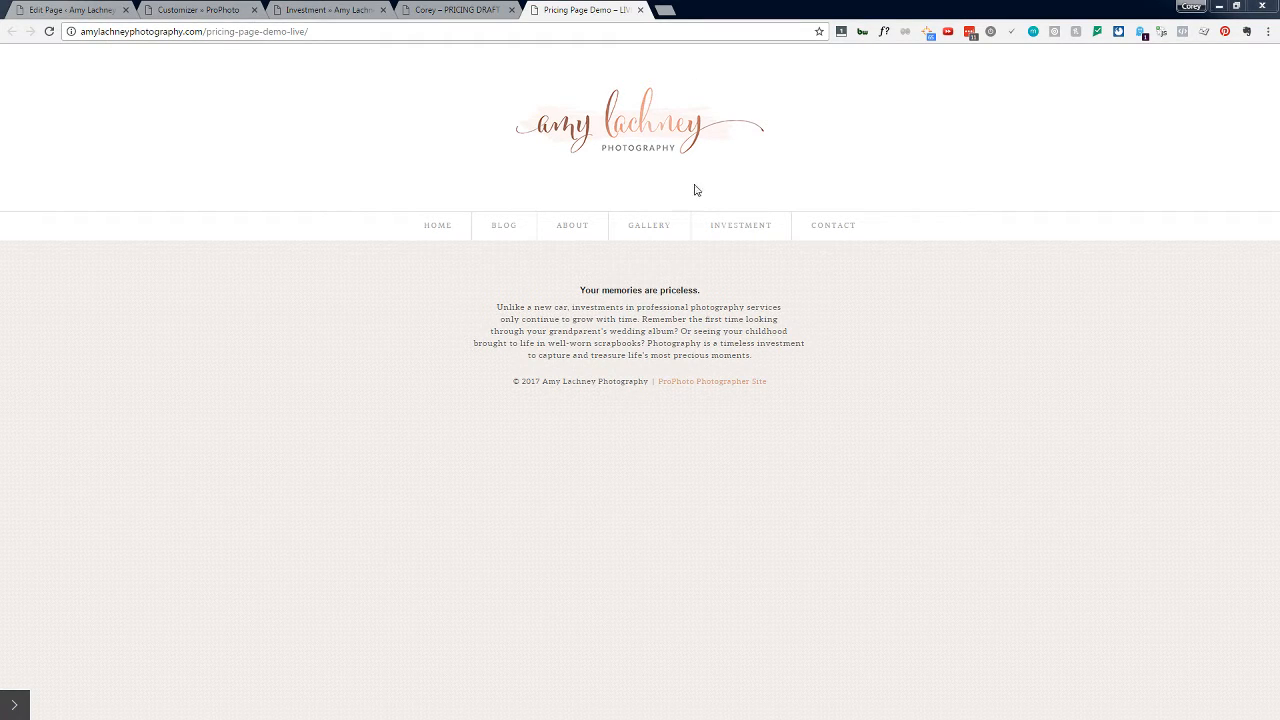
{"action": "left_click", "coordinate": [646, 304]}
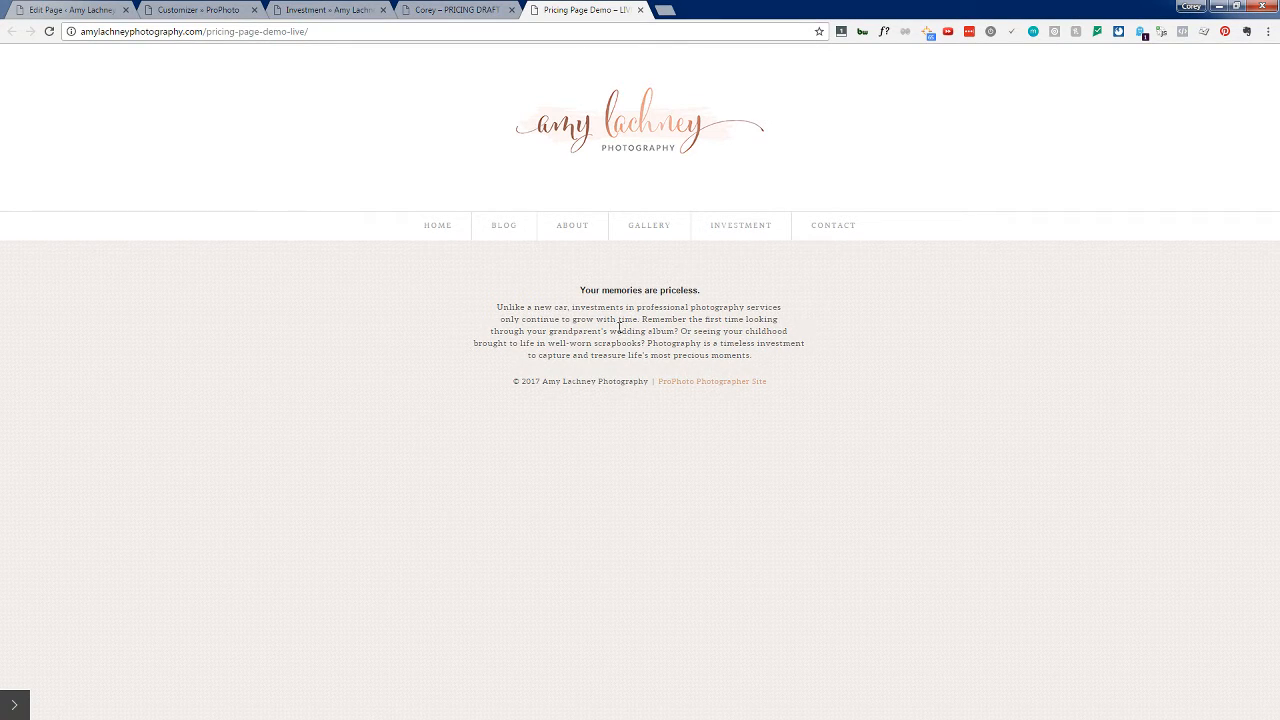
{"action": "left_click_drag", "start_coordinate": [789, 314], "coordinate": [778, 334]}
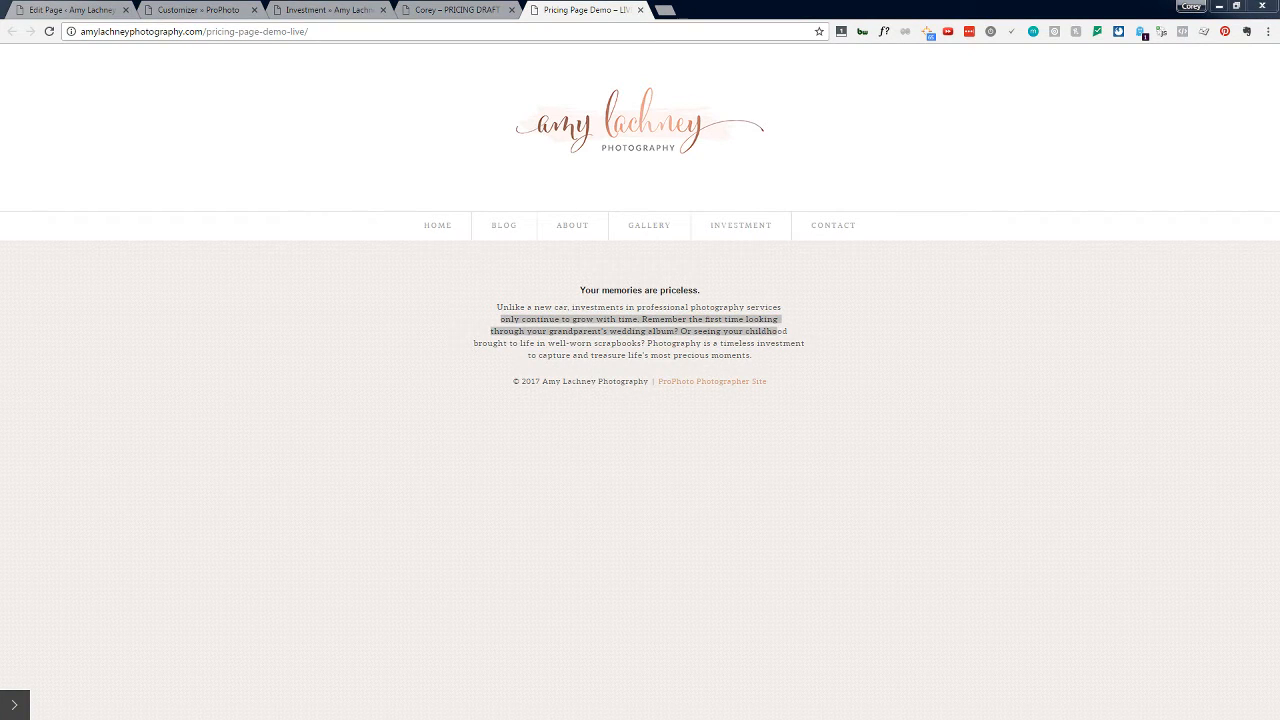
Step: Switch to an empty Notepad document, paste the intro heading and paragraph into it, and widen the window
{"action": "left_click_drag", "start_coordinate": [247, 168], "coordinate": [266, 127]}
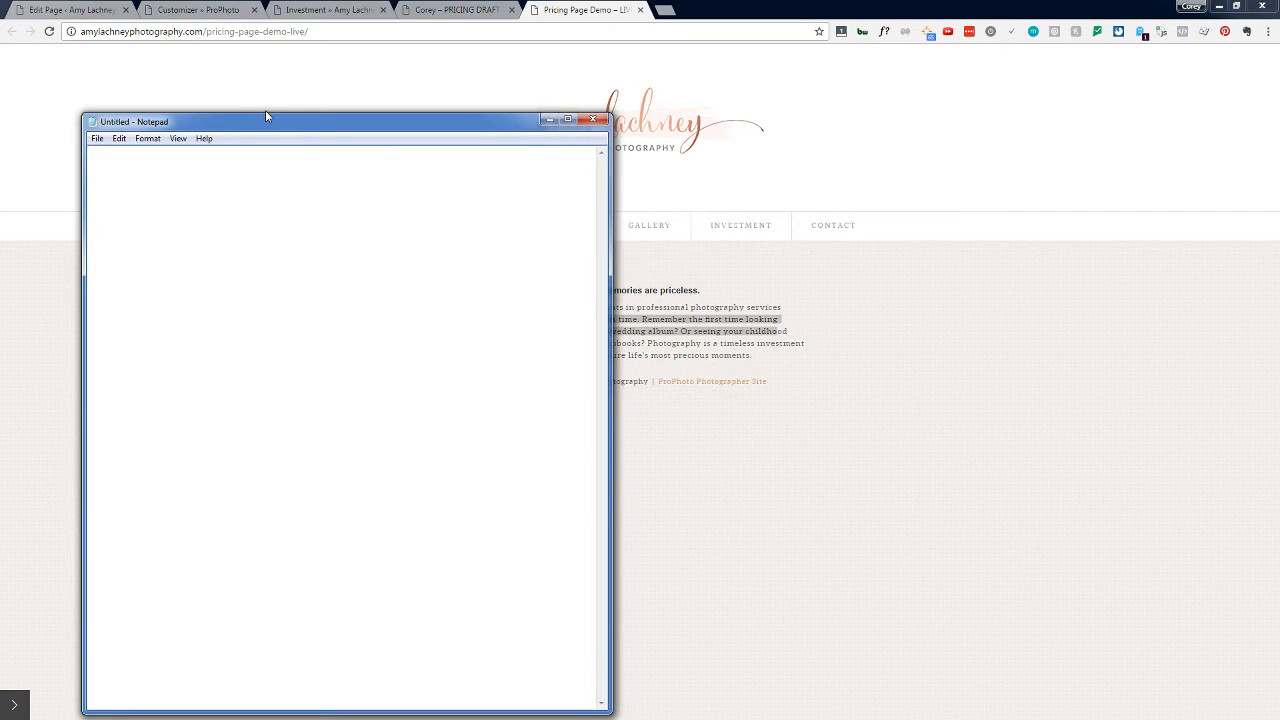
{"action": "mouse_move", "coordinate": [265, 117]}
{"action": "left_mouse_down"}
{"action": "mouse_move", "coordinate": [266, 177]}
{"action": "mouse_move", "coordinate": [283, 128]}
{"action": "left_mouse_up"}
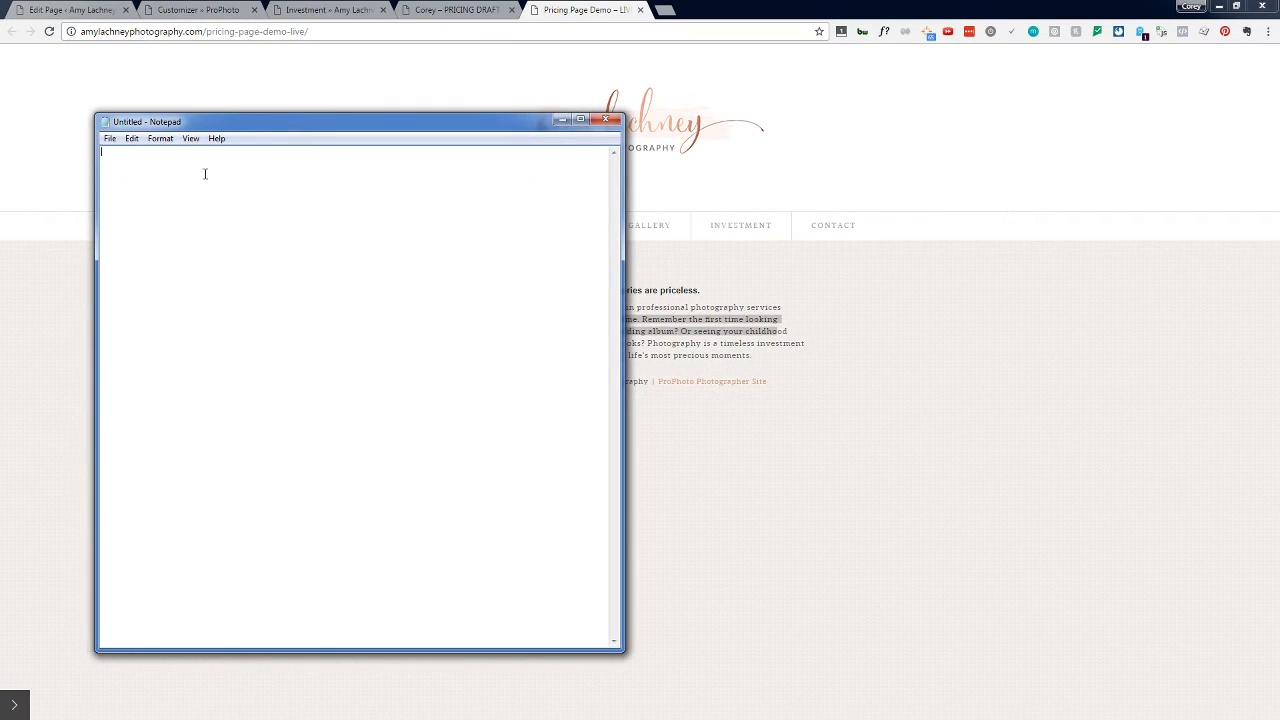
{"action": "type", "text": "Your memories are priceless.  Unlike a new car, investments in professional photography services only continue to grow with time. Remember the first time looking through your grandparent's wedding album? Or seeing your childhood brought to life in well-worn scrapbooks? Photography is a timeless investment to capture and treasure life's most precious moments."}
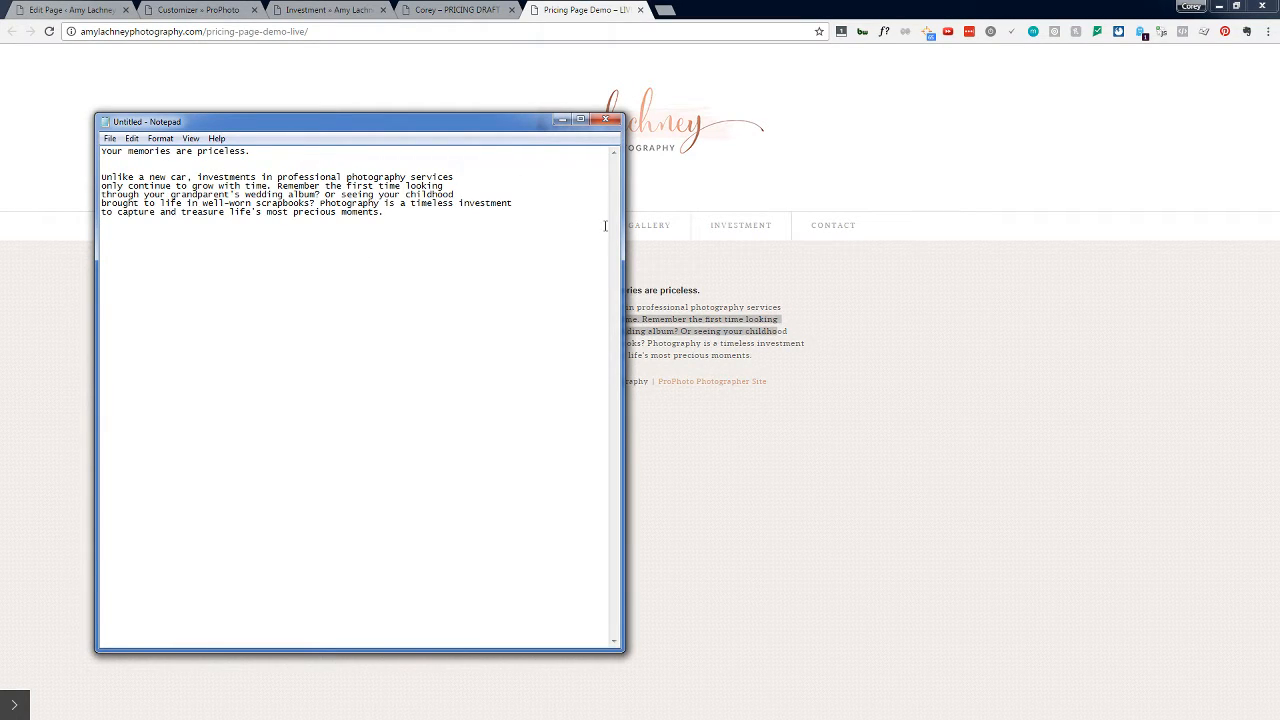
{"action": "left_click_drag", "start_coordinate": [623, 229], "coordinate": [983, 229]}
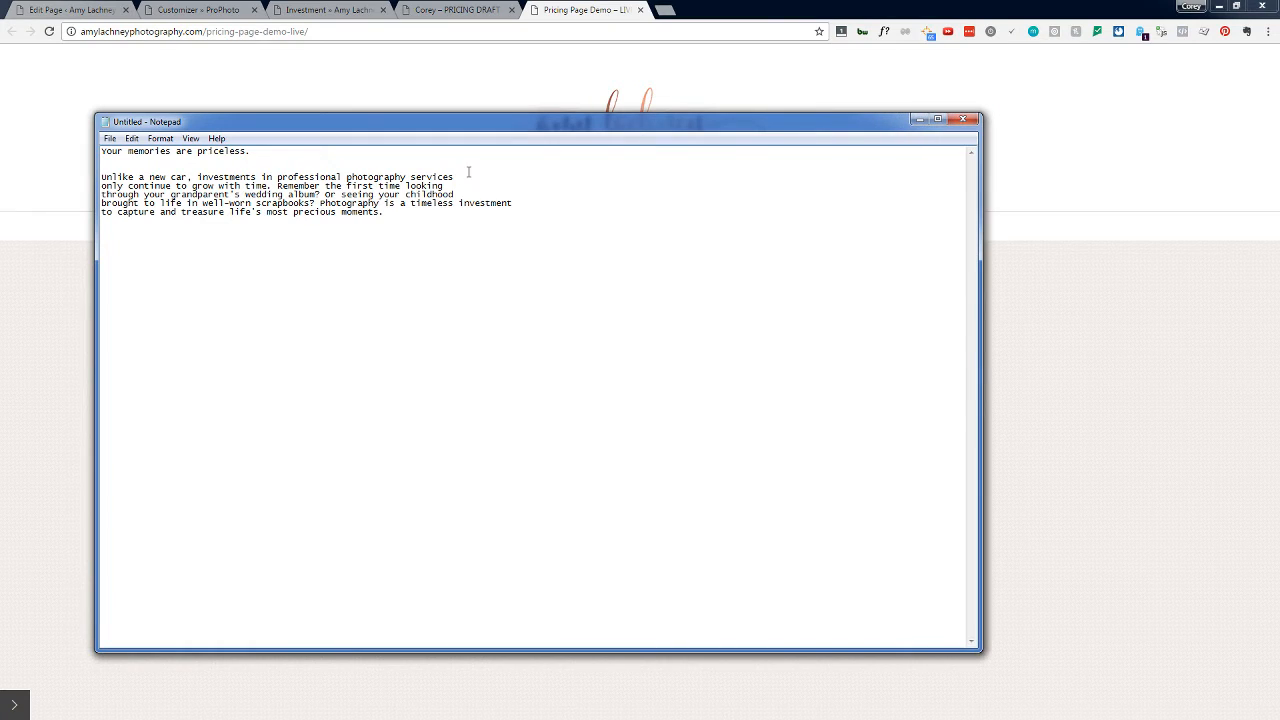
Step: Remove the line breaks inside the "Unlike a new car" paragraph and copy the entire text, including the heading line
{"action": "left_click", "coordinate": [478, 180]}
{"action": "key", "text": "Delete"}
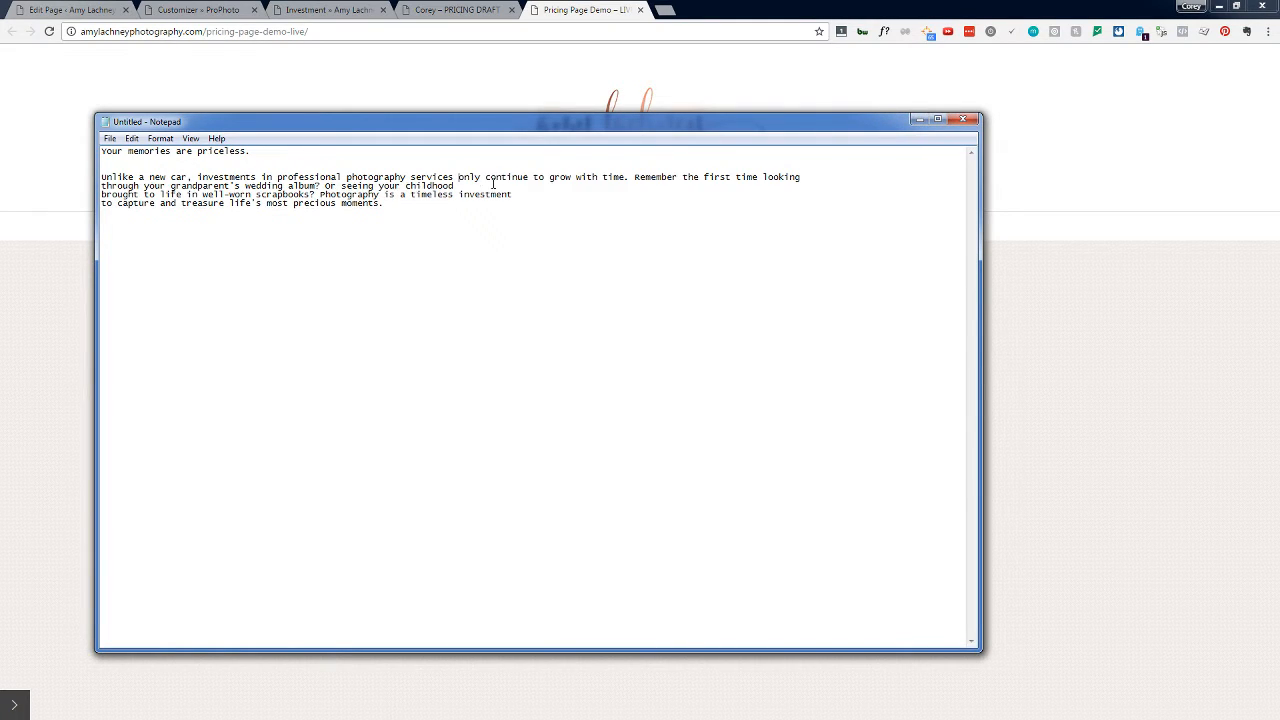
{"action": "left_click", "coordinate": [500, 186]}
{"action": "key", "text": "Delete"}
{"action": "left_click", "coordinate": [806, 178]}
{"action": "key", "text": "Delete"}
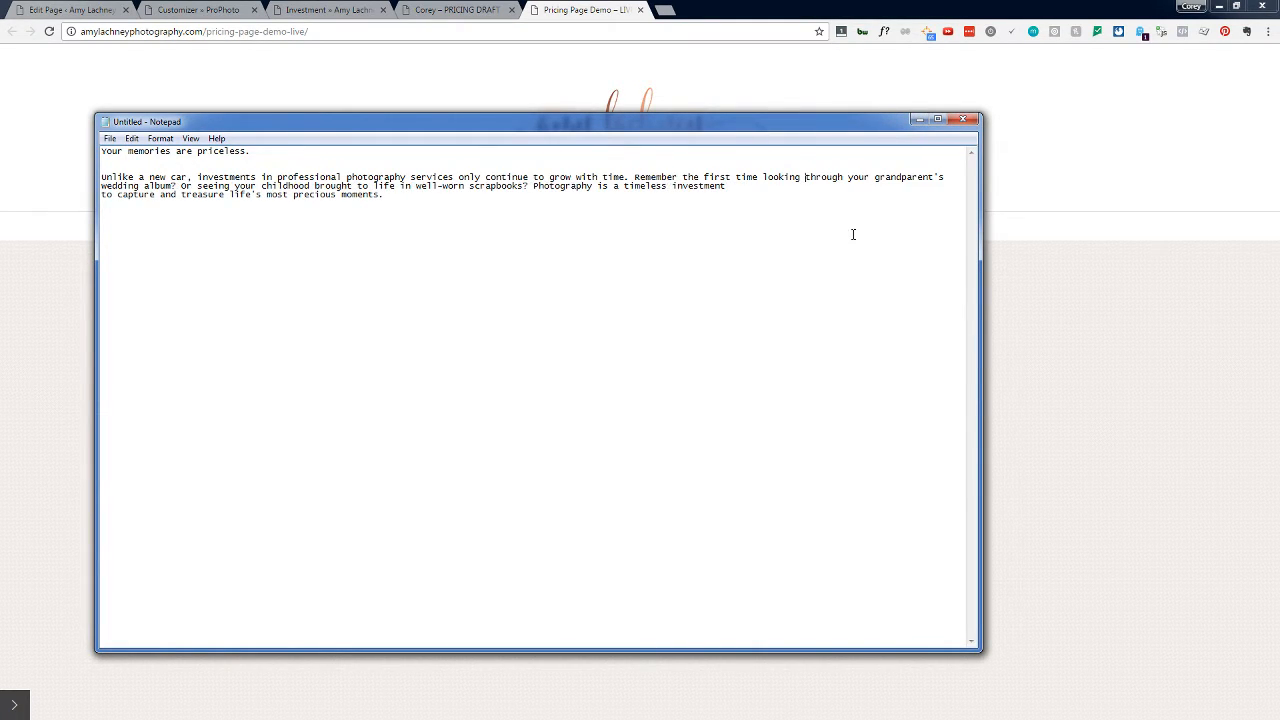
{"action": "left_click", "coordinate": [766, 186]}
{"action": "key", "text": "Delete"}
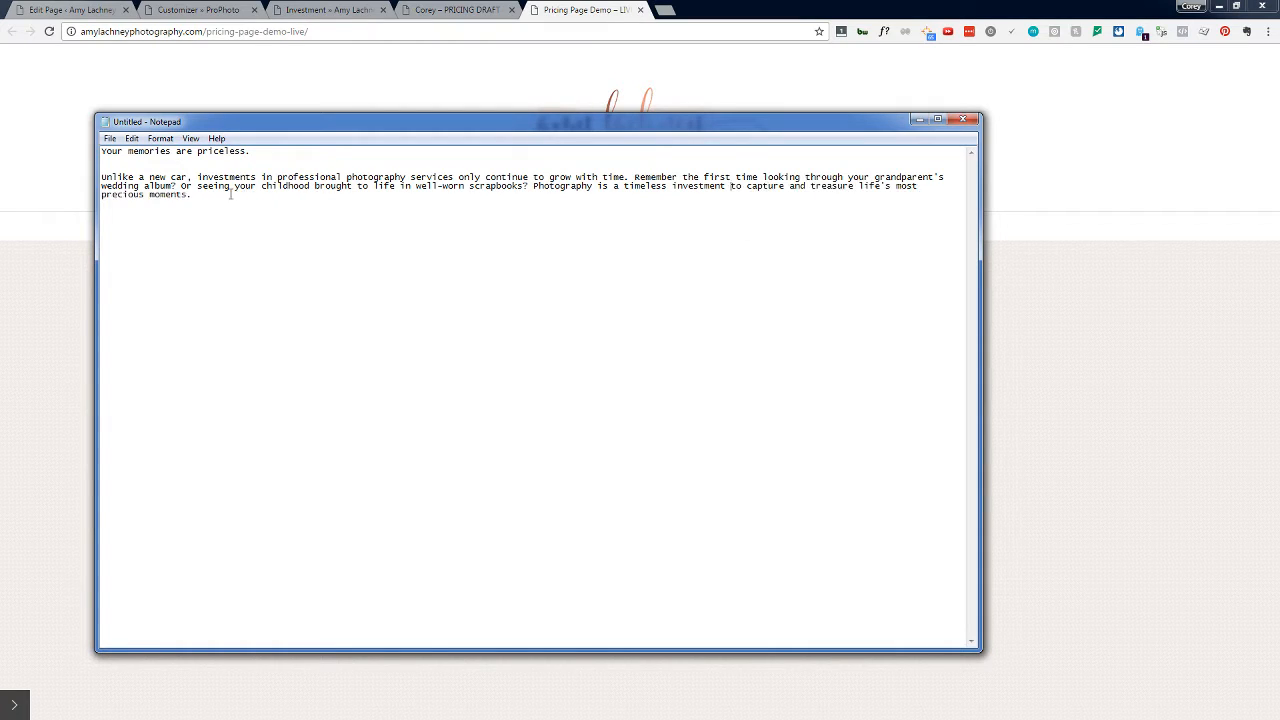
{"action": "left_click", "coordinate": [938, 187]}
{"action": "key", "text": "Delete"}
{"action": "type", "text": "p"}
{"action": "left_click_drag", "start_coordinate": [212, 195], "coordinate": [120, 173]}
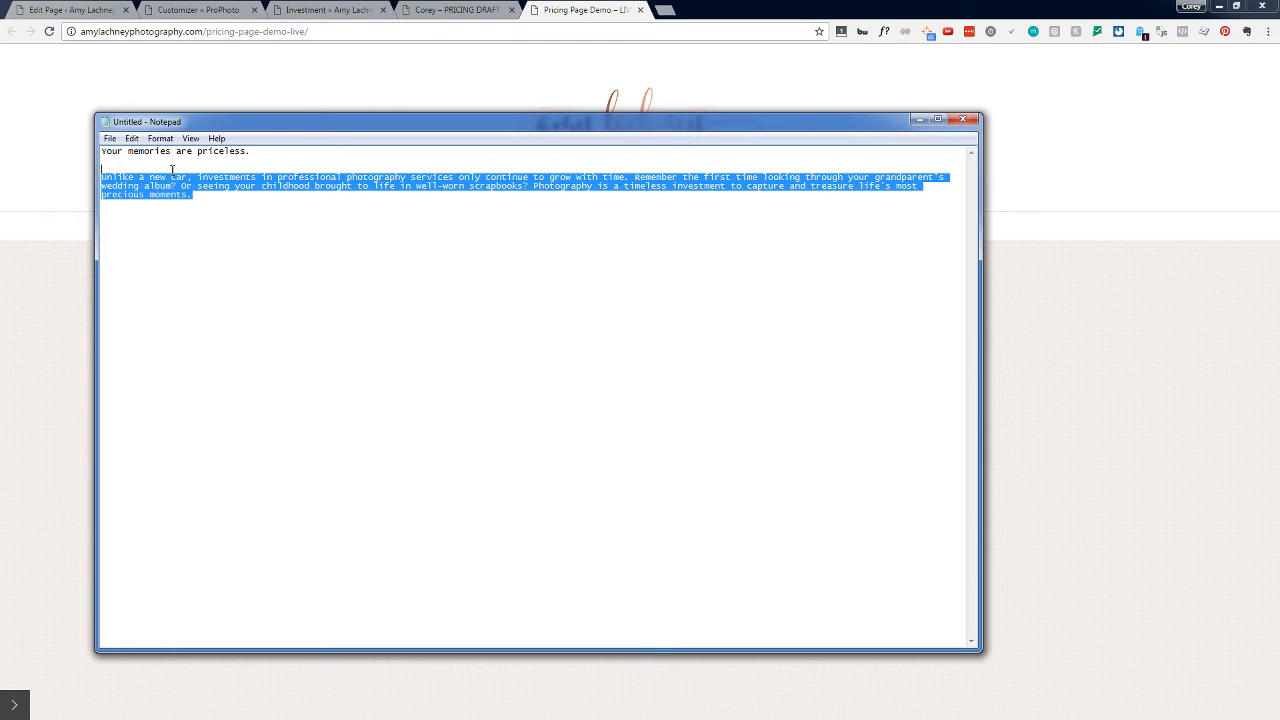
{"action": "left_click_drag", "start_coordinate": [251, 194], "coordinate": [100, 145]}
{"action": "key", "text": "ctrl+c"}
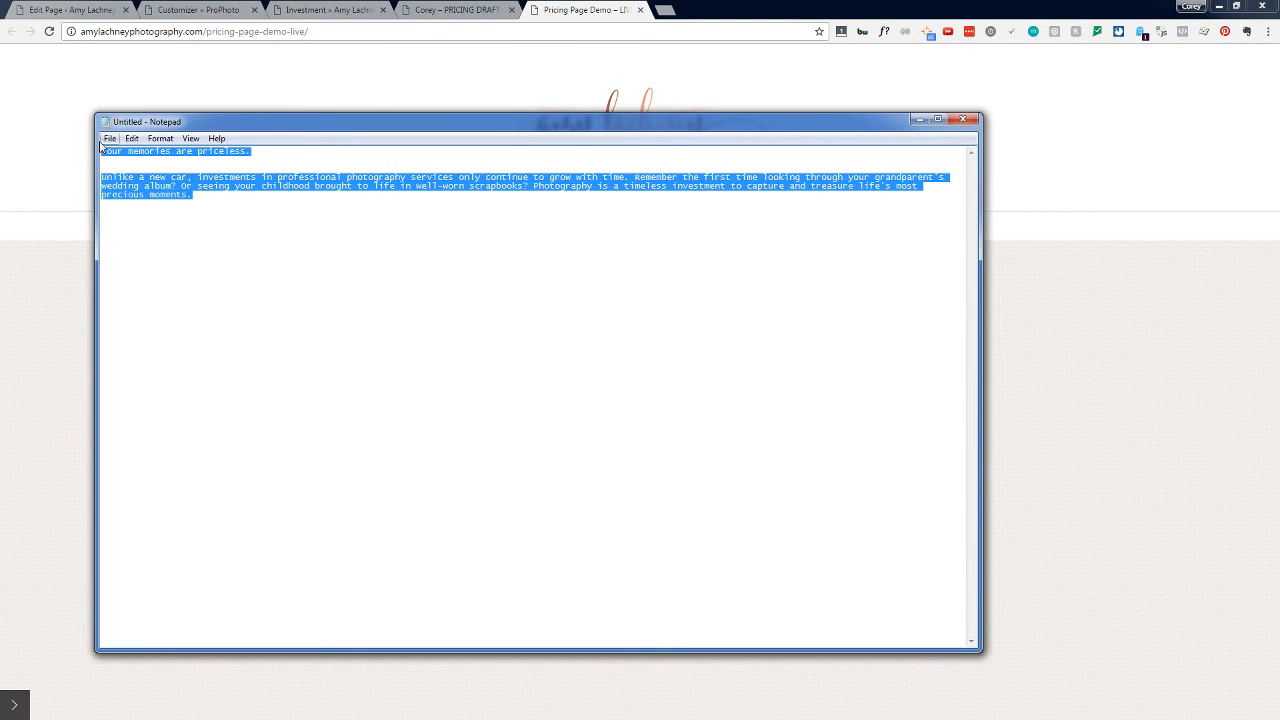
Step: In the customizer, delete all of the Intro text widget's source code and apply the change
{"action": "left_click", "coordinate": [217, 6]}
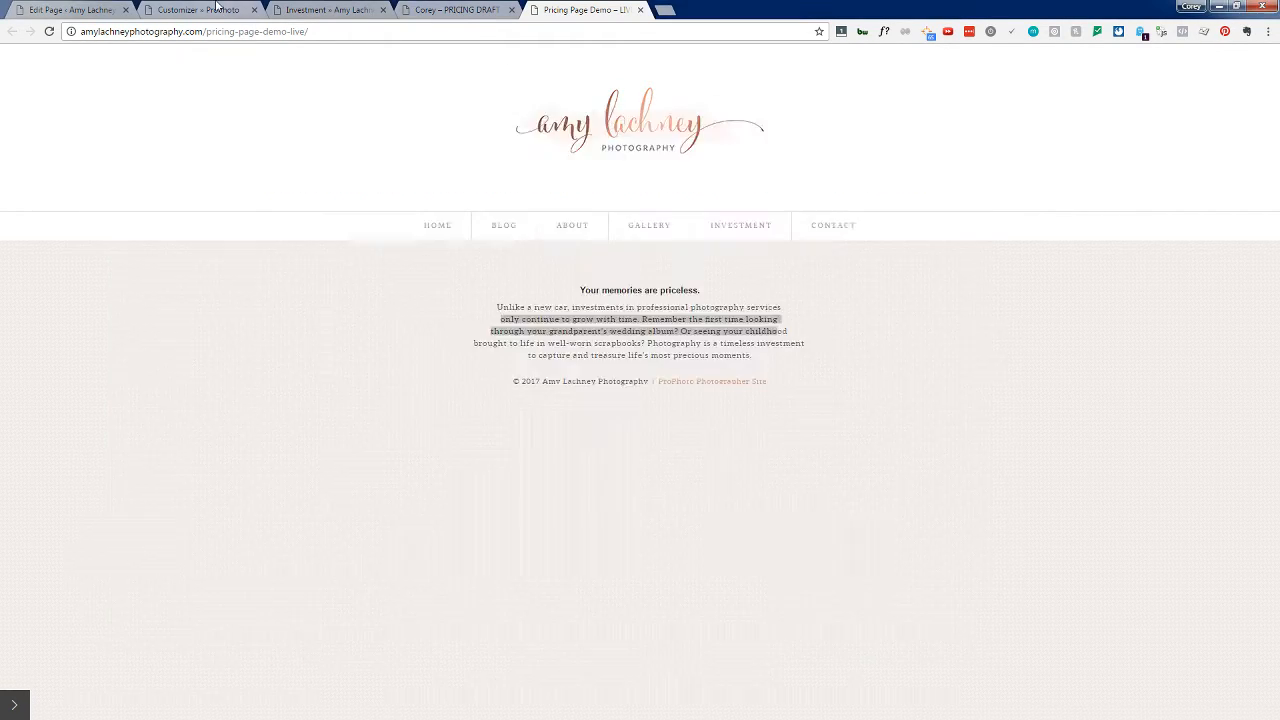
{"action": "left_click", "coordinate": [217, 6]}
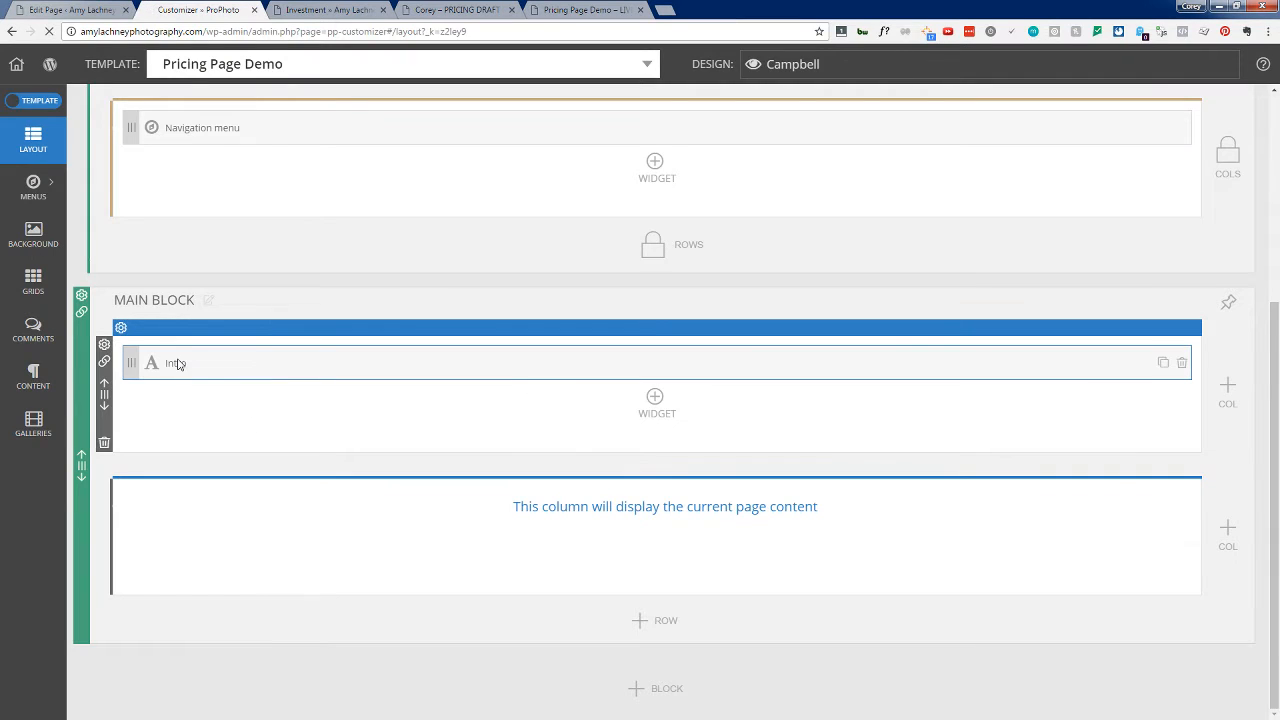
{"action": "left_click", "coordinate": [176, 364]}
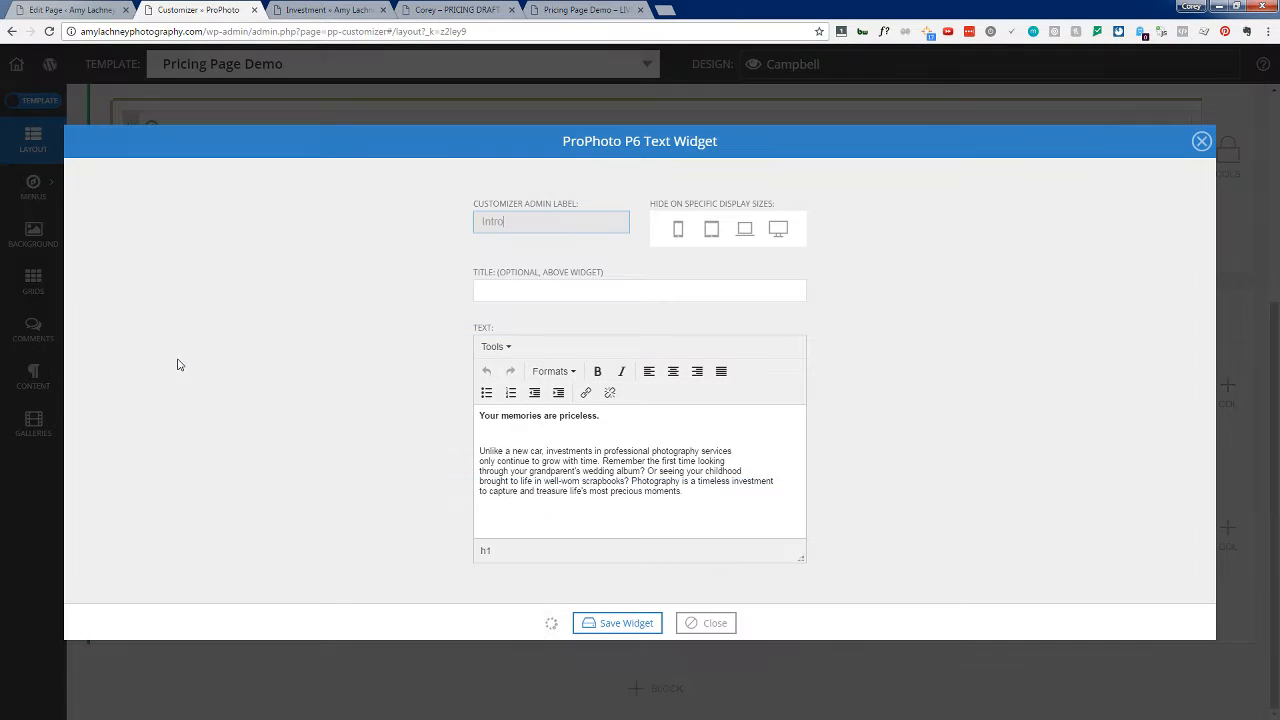
{"action": "left_click", "coordinate": [498, 347]}
{"action": "left_click", "coordinate": [503, 372]}
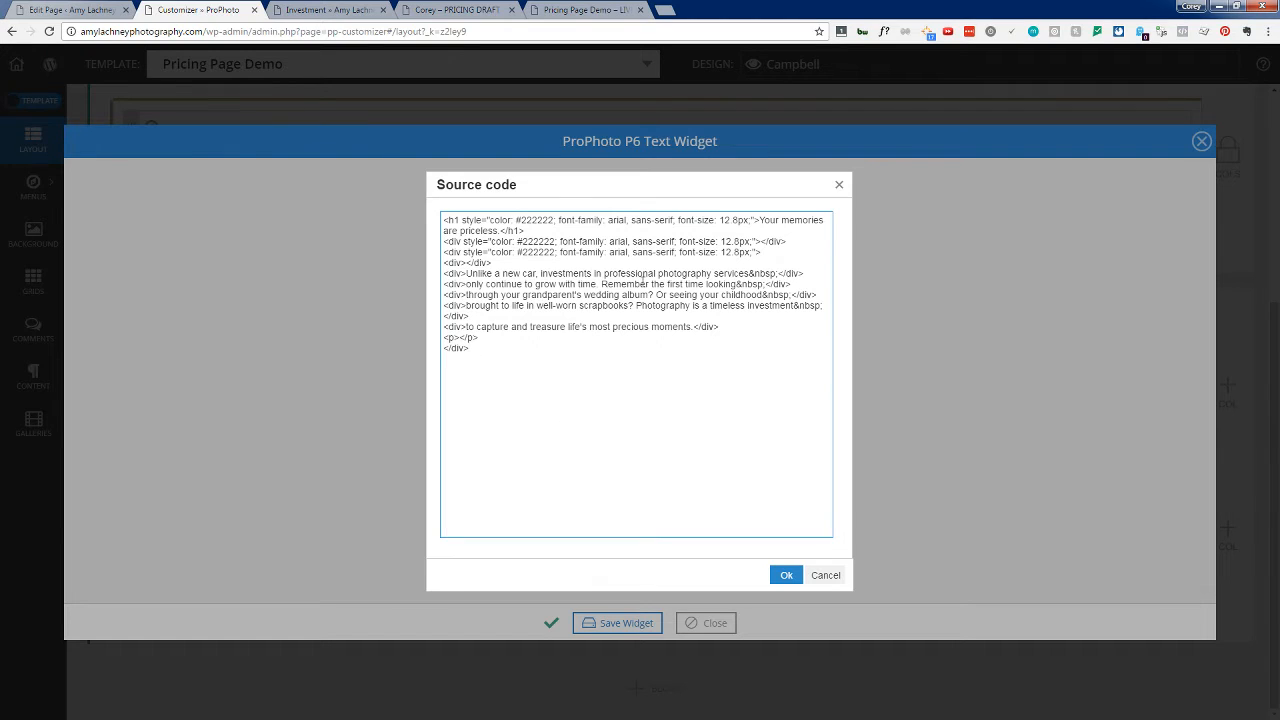
{"action": "left_click_drag", "start_coordinate": [497, 356], "coordinate": [408, 210]}
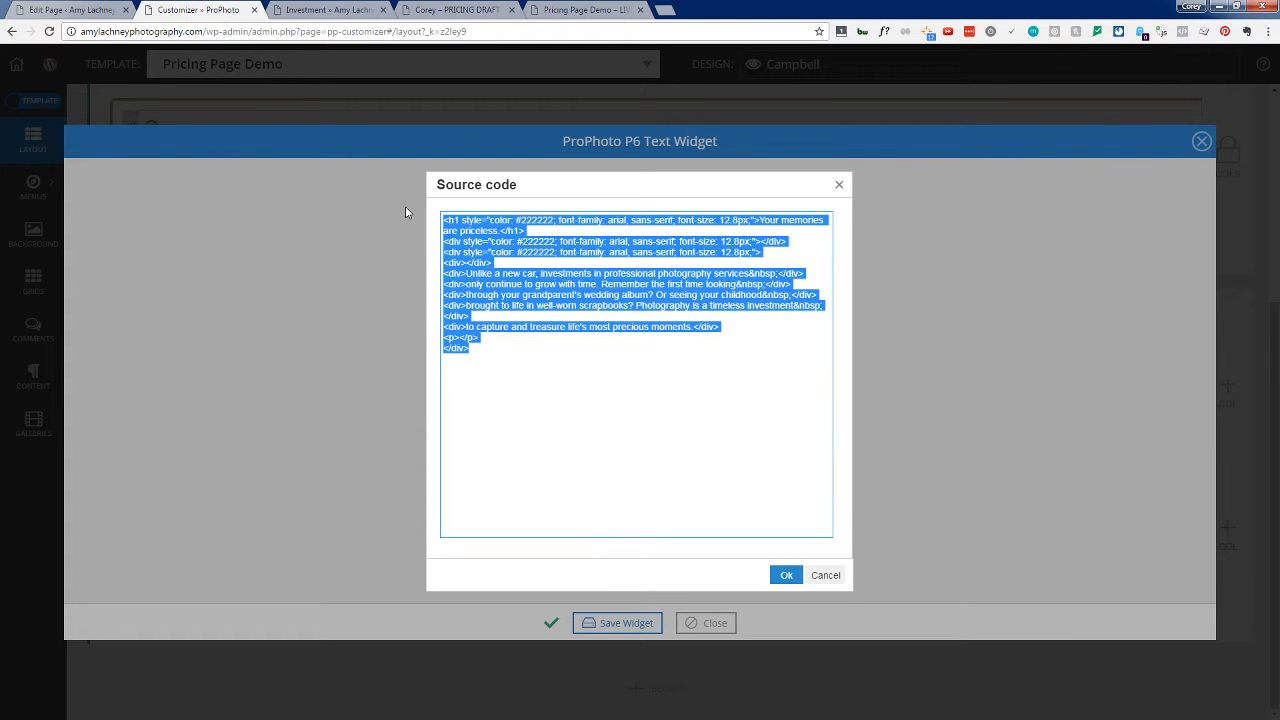
{"action": "key", "text": "BackSpace"}
{"action": "left_click", "coordinate": [785, 575]}
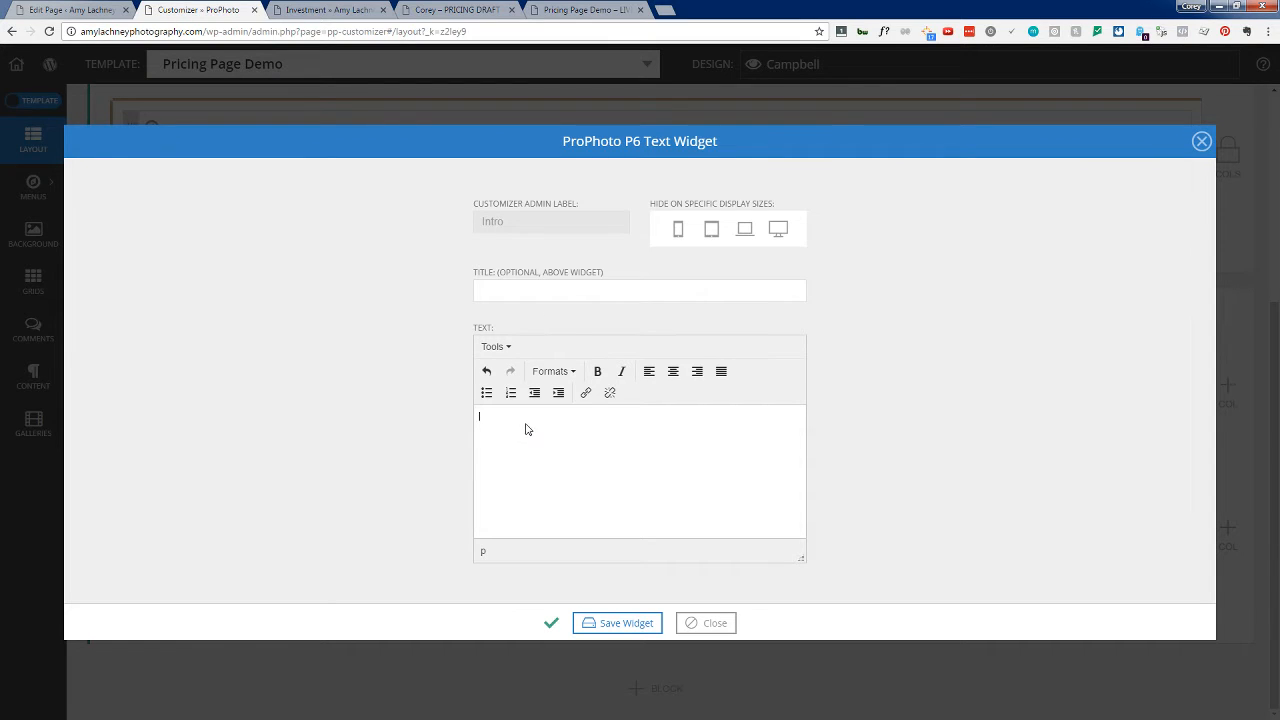
Step: Paste the cleaned intro text into the Intro widget and remove the blank lines between the heading line and paragraph
{"action": "key", "text": "ctrl+v"}
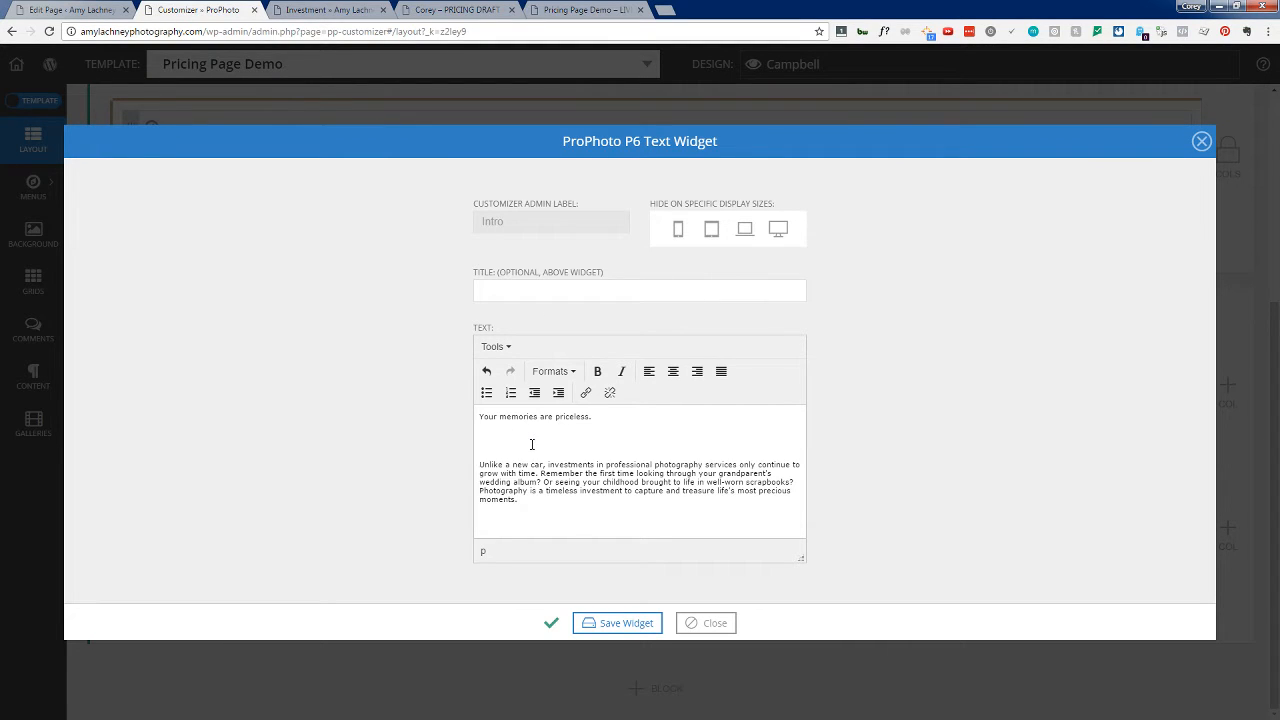
{"action": "key", "text": "BackSpace"}
{"action": "key", "text": "BackSpace"}
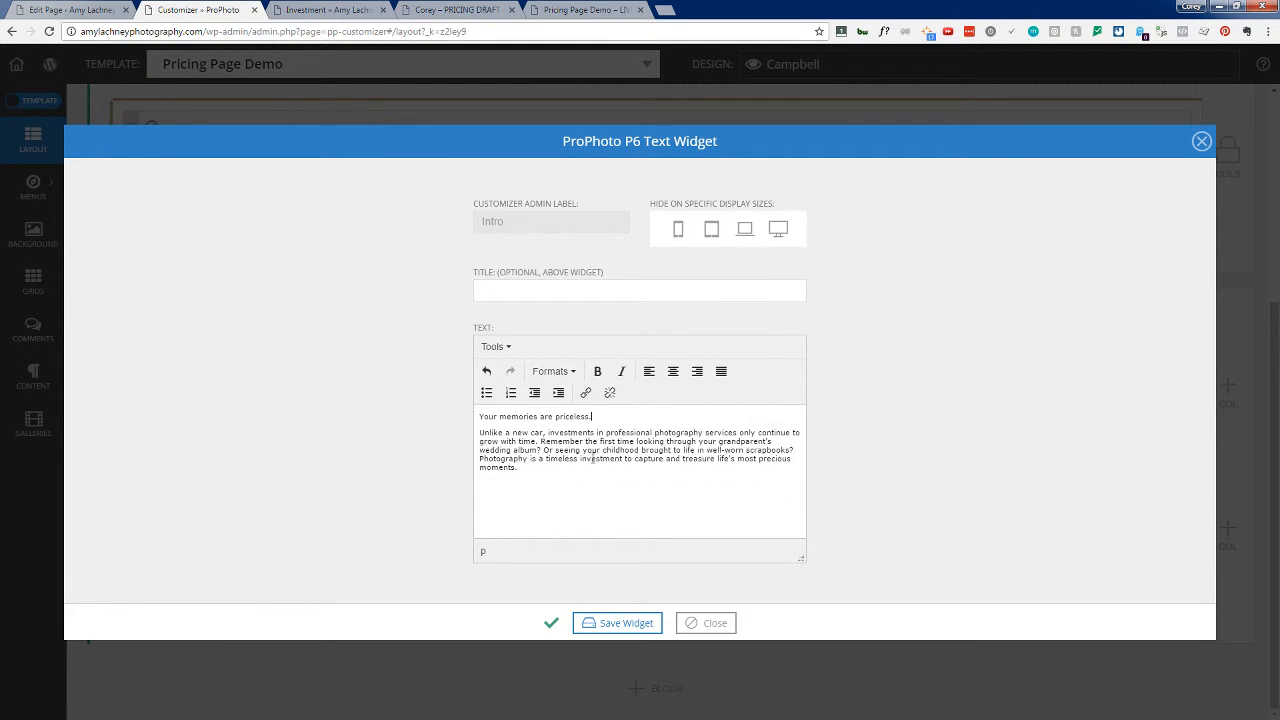
Step: Delete the trailing empty paragraph from the Intro widget's source code and apply the change
{"action": "left_click", "coordinate": [503, 347]}
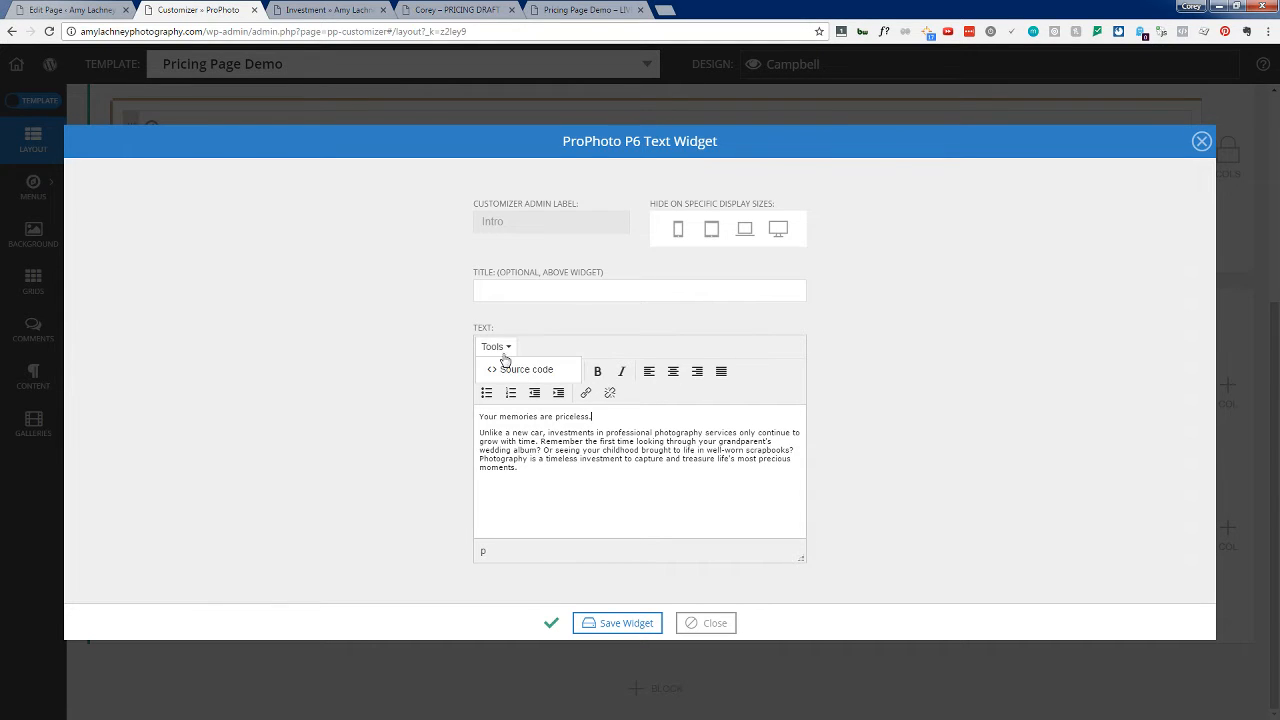
{"action": "left_click", "coordinate": [508, 367]}
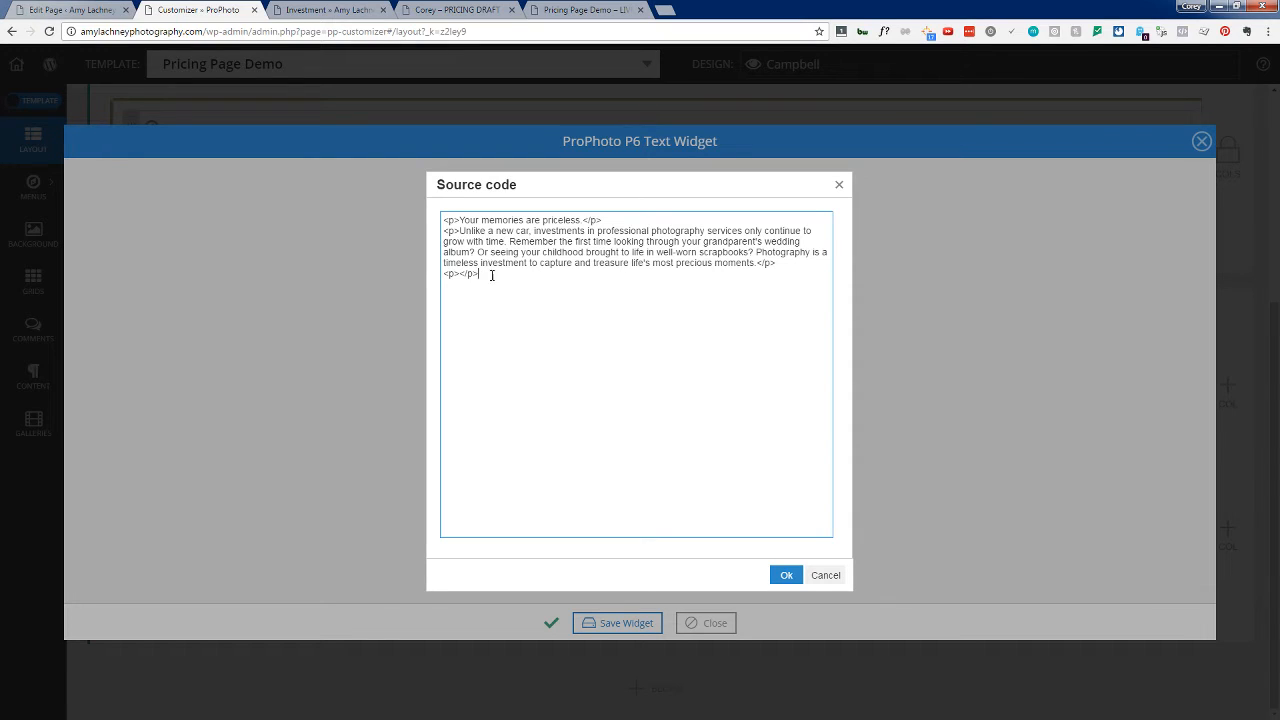
{"action": "left_click_drag", "start_coordinate": [480, 274], "coordinate": [437, 275]}
{"action": "key", "text": "BackSpace"}
{"action": "left_click", "coordinate": [786, 575]}
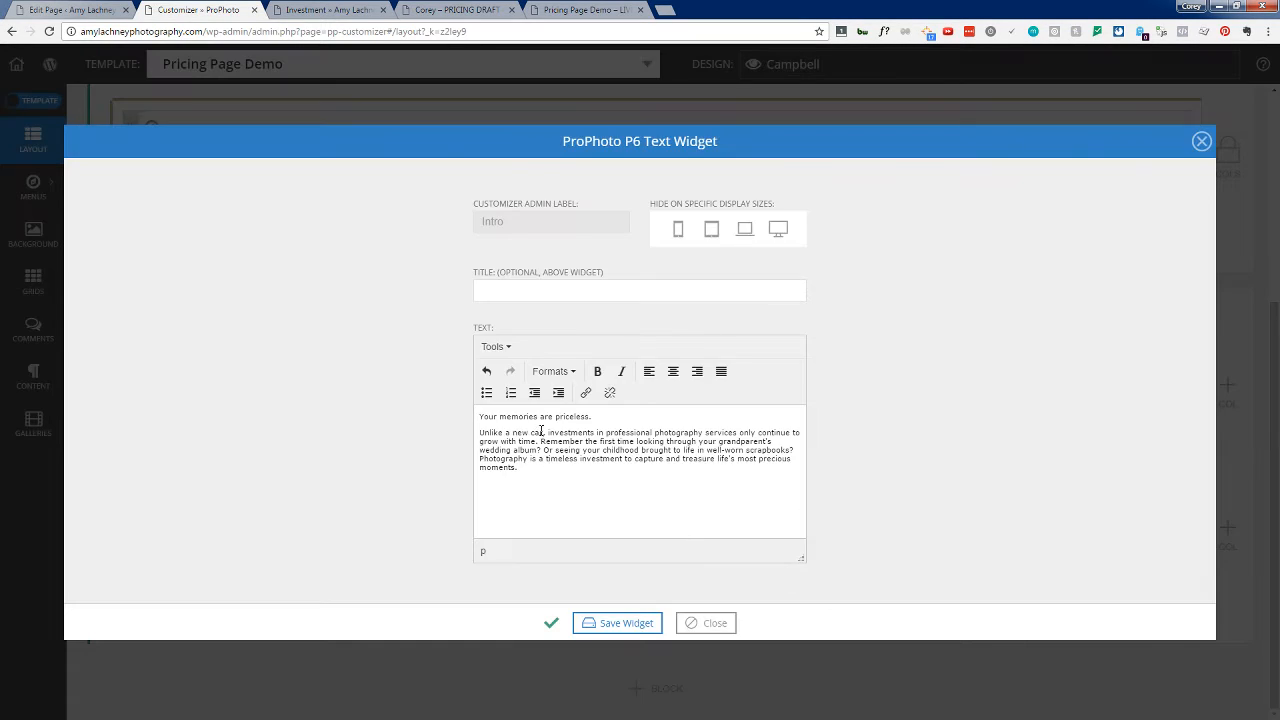
Step: Format the line "Your memories are priceless." as Heading 1 and save the Intro widget
{"action": "left_click_drag", "start_coordinate": [593, 418], "coordinate": [461, 416]}
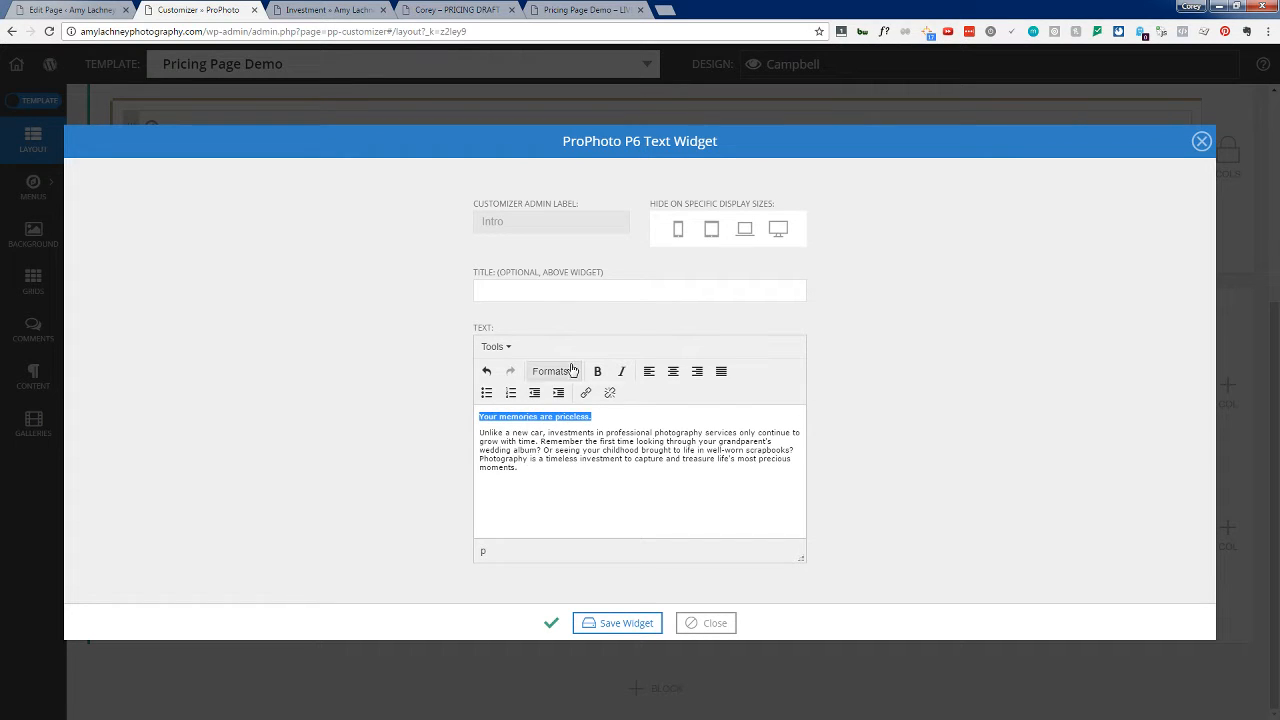
{"action": "left_click", "coordinate": [565, 371]}
{"action": "mouse_move", "coordinate": [576, 406]}
{"action": "left_click", "coordinate": [688, 398]}
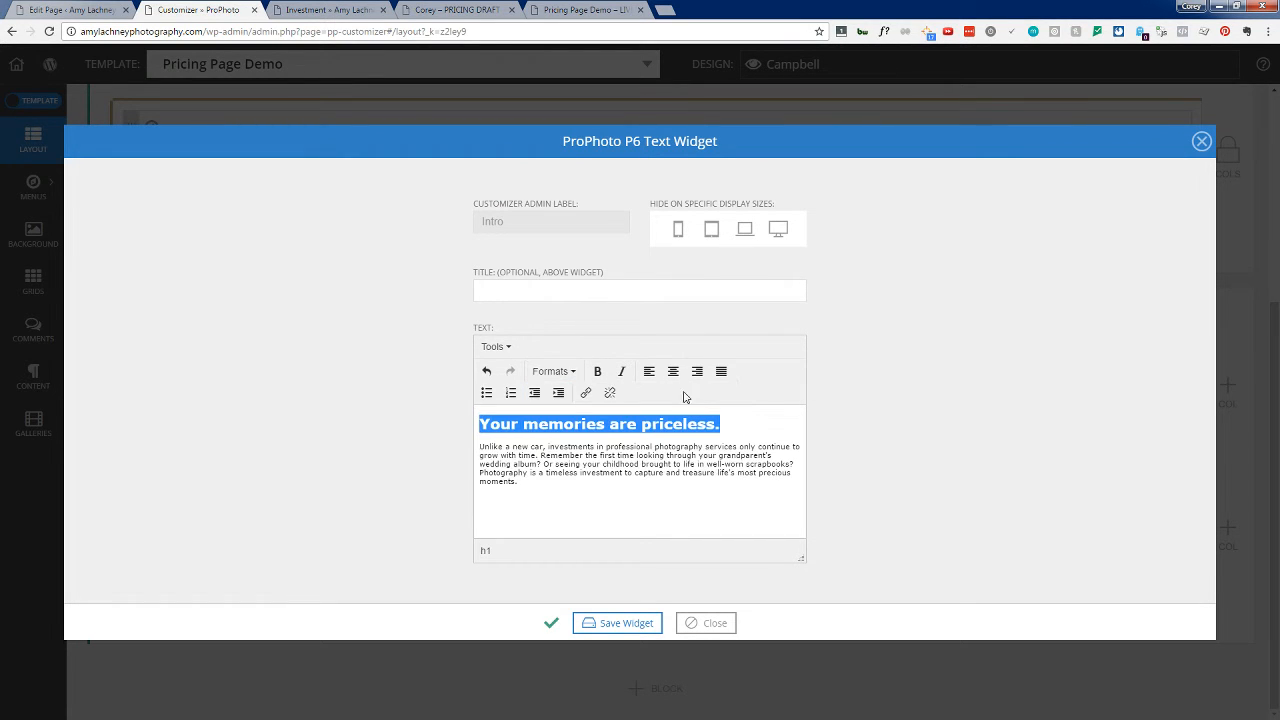
{"action": "left_click", "coordinate": [622, 628]}
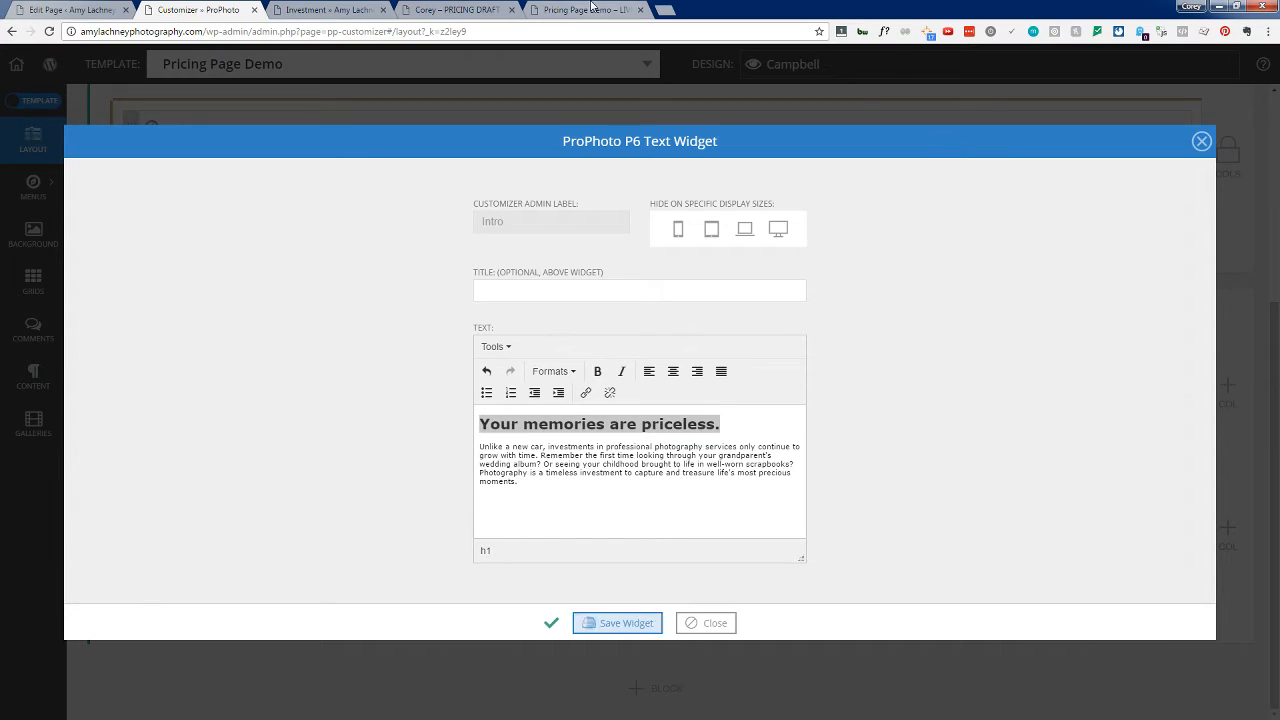
Step: Reload the live Pricing Page Demo page and compare its intro text with the pricing draft page
{"action": "left_click", "coordinate": [588, 10]}
{"action": "left_click", "coordinate": [50, 32]}
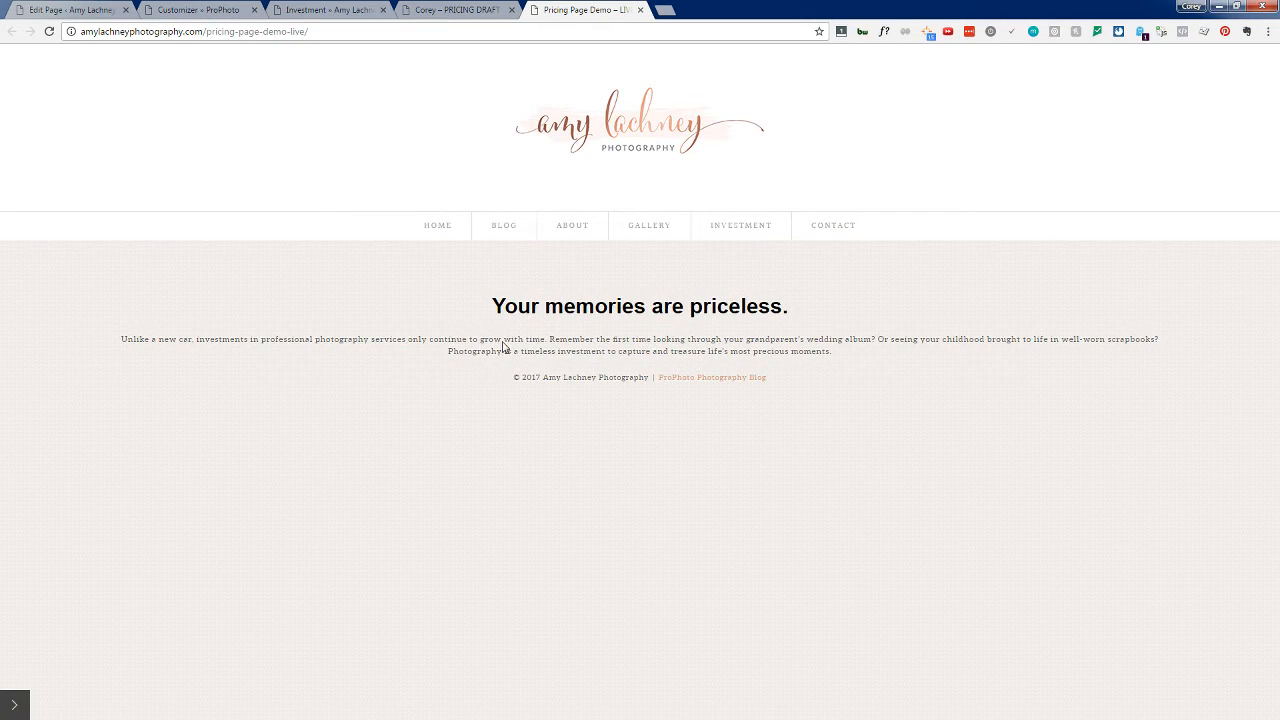
{"action": "left_click", "coordinate": [459, 9]}
{"action": "left_click", "coordinate": [597, 10]}
{"action": "left_click", "coordinate": [354, 9]}
Step: Close the Intro widget in the customizer and add a two-column row to the Main Block between the Intro and page content rows
{"action": "left_click", "coordinate": [200, 9]}
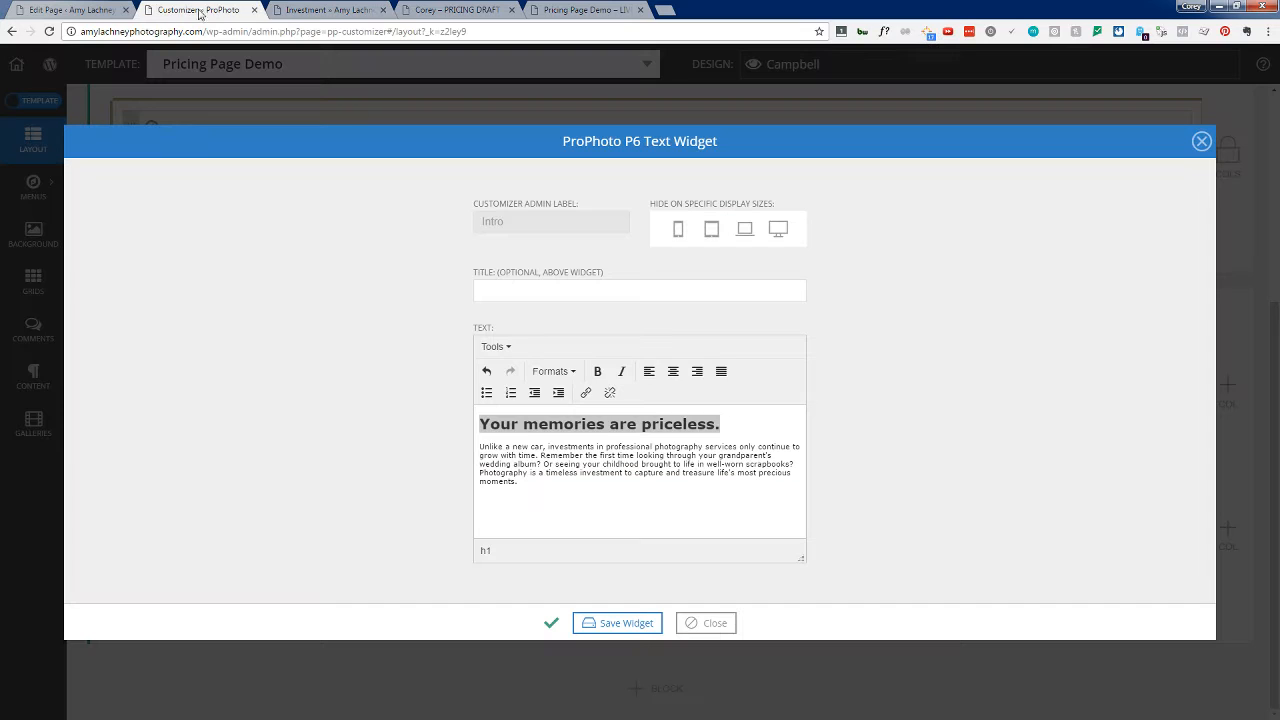
{"action": "left_click", "coordinate": [713, 627]}
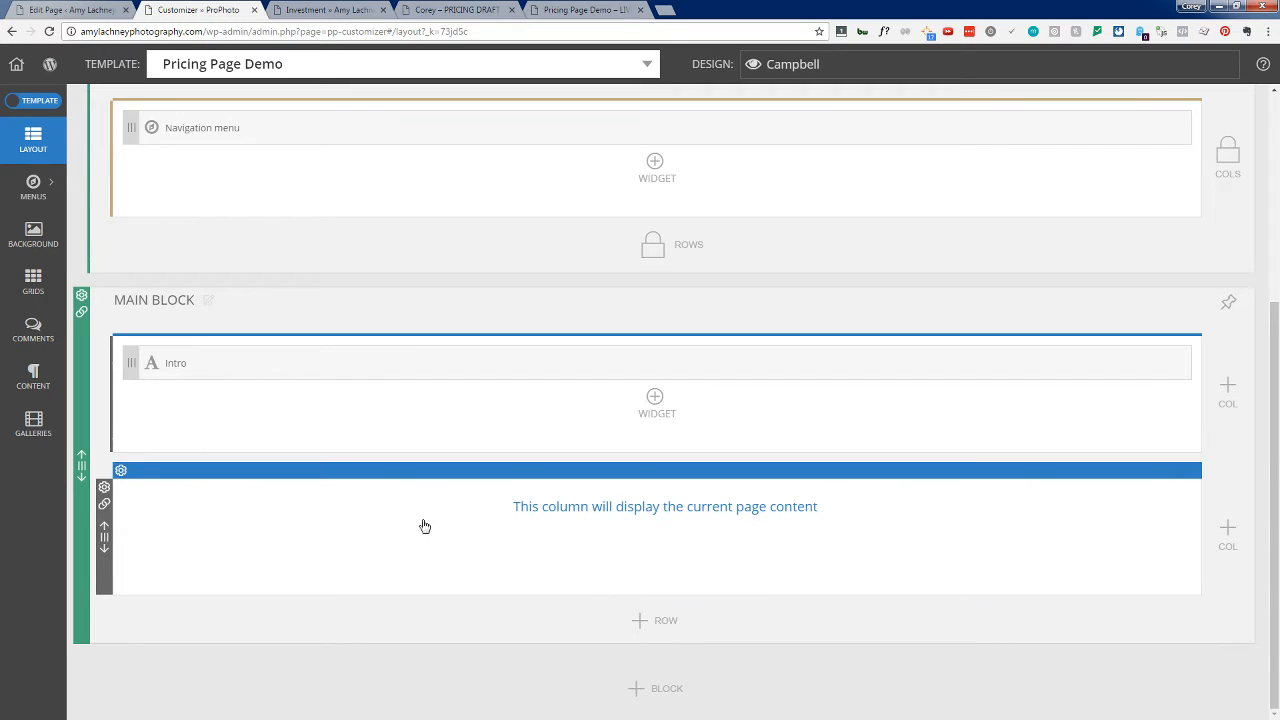
{"action": "left_click", "coordinate": [662, 624]}
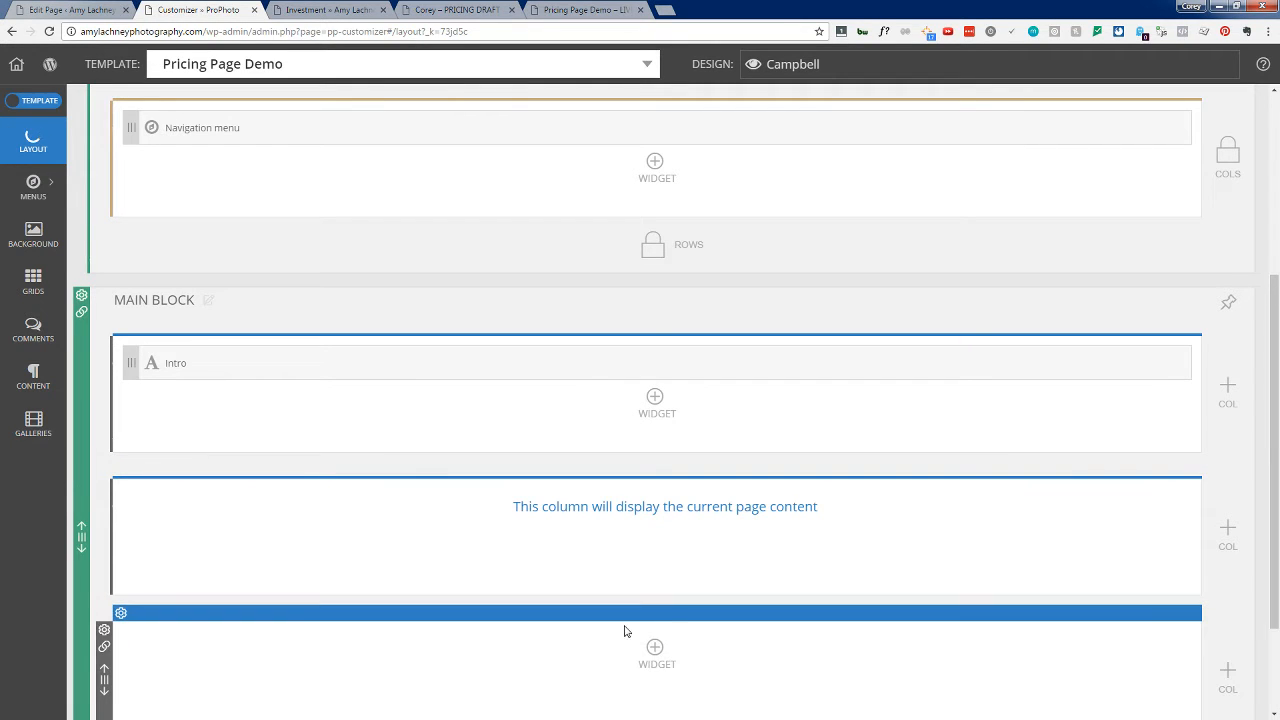
{"action": "left_click_drag", "start_coordinate": [104, 679], "coordinate": [113, 475]}
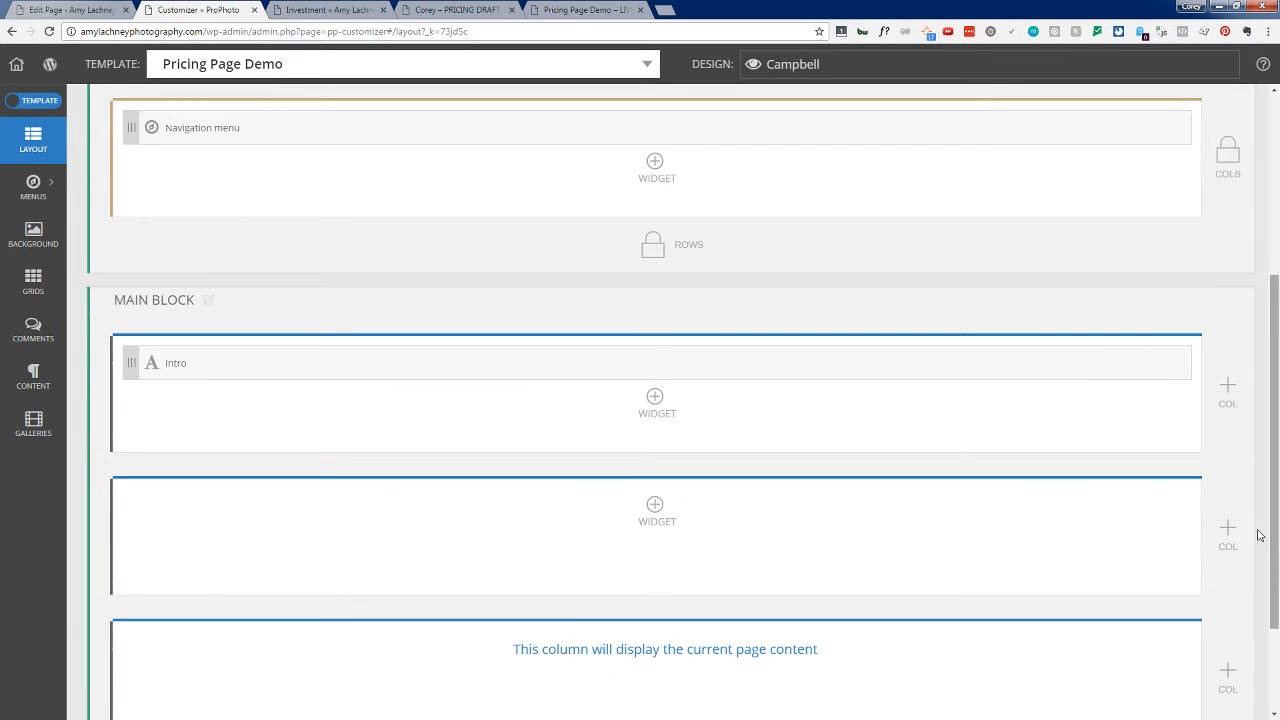
{"action": "left_click", "coordinate": [1226, 536]}
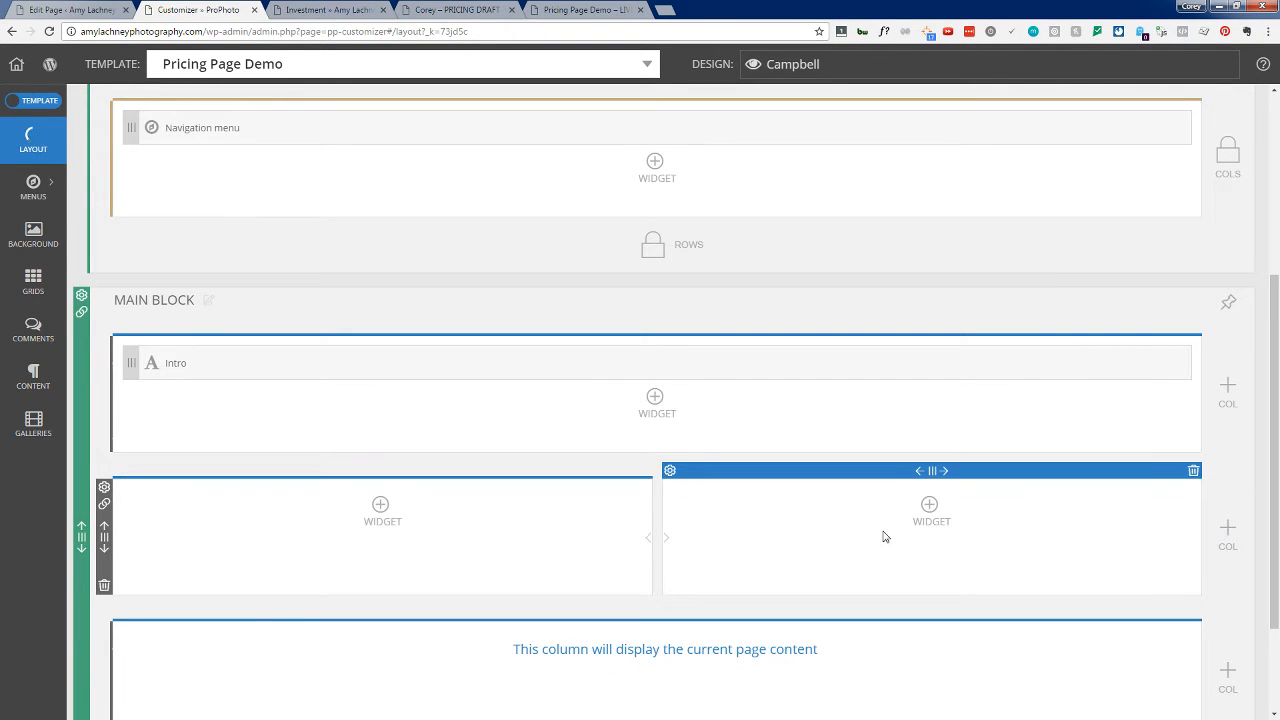
Step: Add another Main Block row, place it directly above the page content row, and give it a second column
{"action": "scroll", "coordinate": [883, 534], "scroll_direction": "down", "scroll_amount": 2}
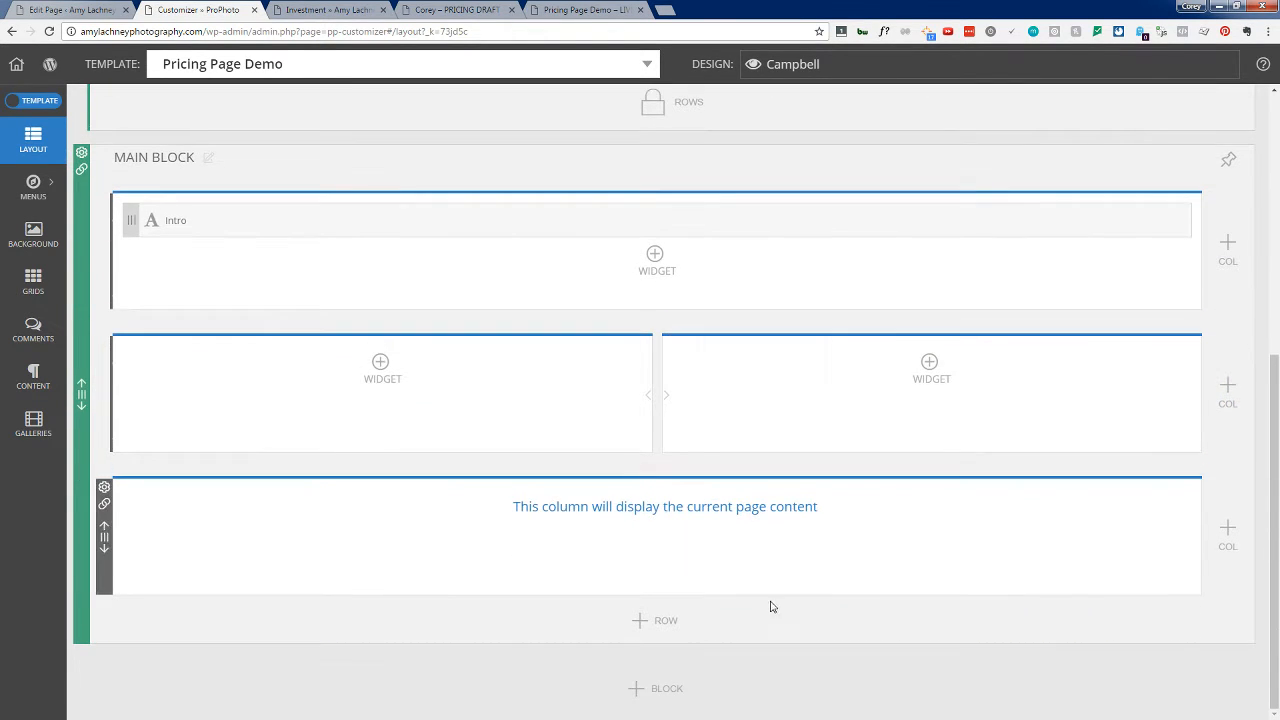
{"action": "left_click", "coordinate": [651, 621]}
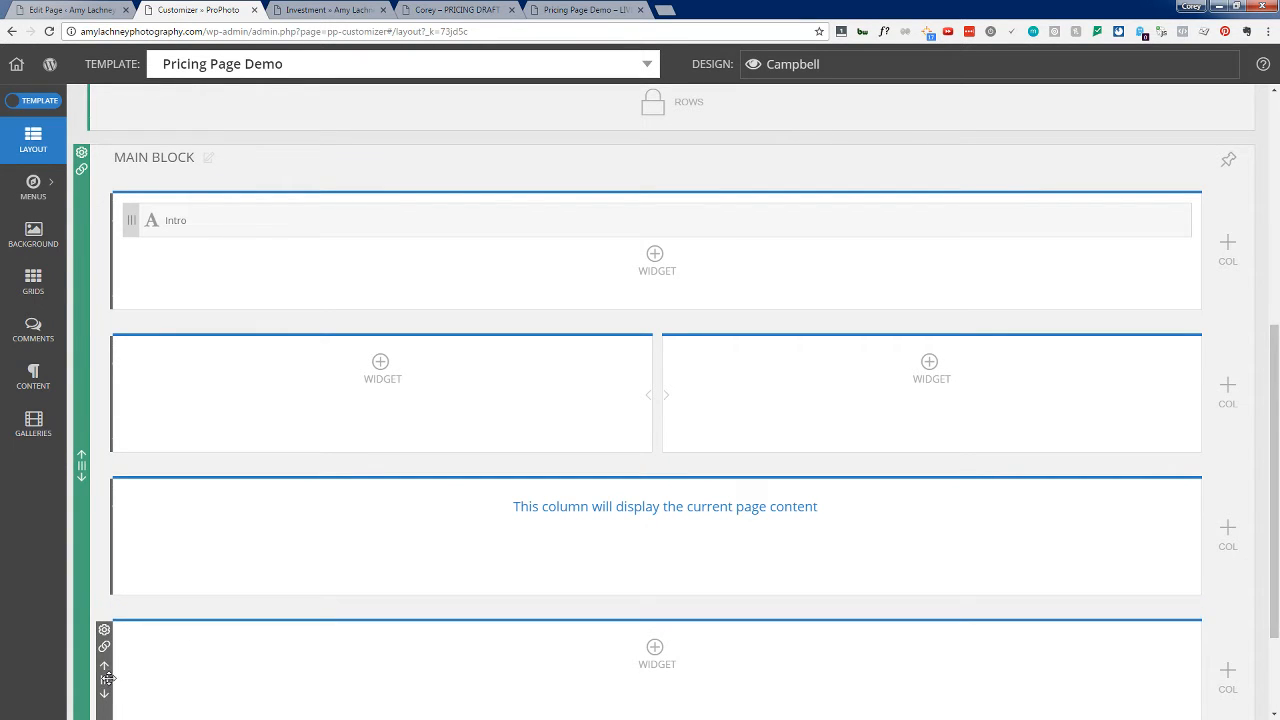
{"action": "left_click_drag", "start_coordinate": [104, 680], "coordinate": [108, 520]}
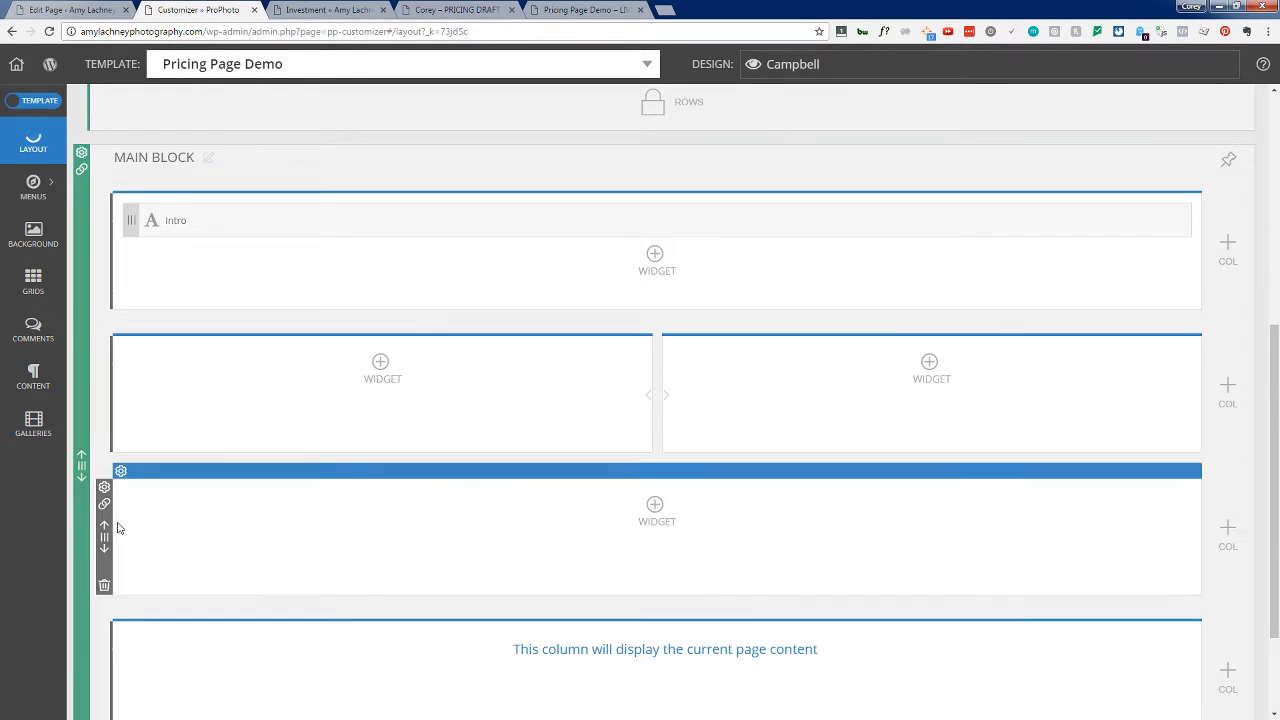
{"action": "left_click", "coordinate": [1228, 536]}
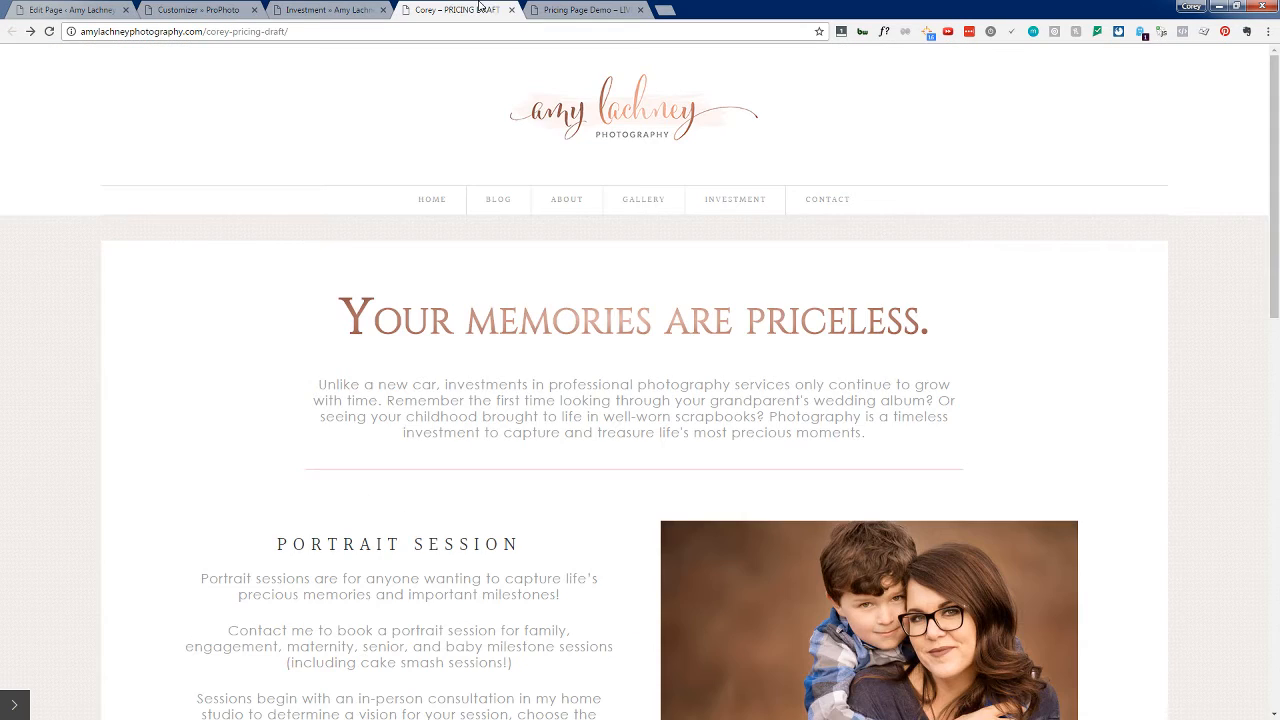
Step: On the pricing draft page, copy all four paragraphs below the "Portrait Session" heading
{"action": "left_click", "coordinate": [460, 9]}
{"action": "scroll", "coordinate": [491, 663], "scroll_direction": "down", "scroll_amount": 2}
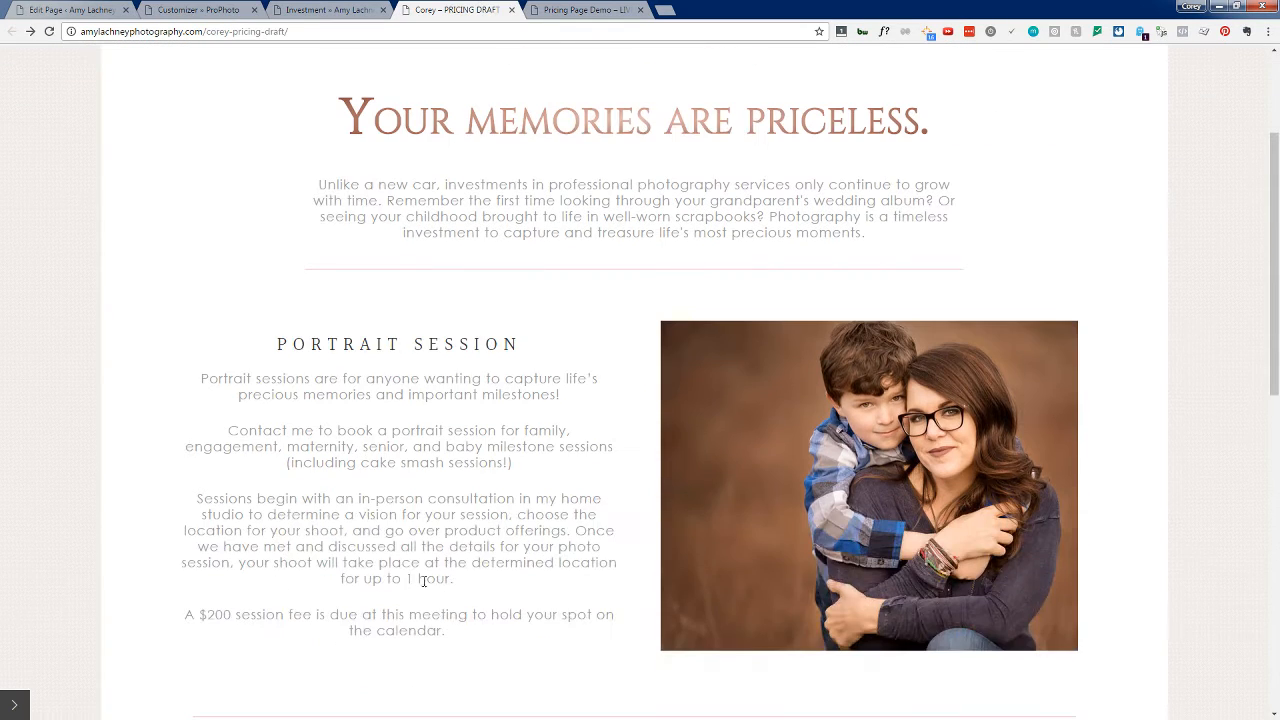
{"action": "scroll", "coordinate": [424, 347], "scroll_direction": "down", "scroll_amount": 1}
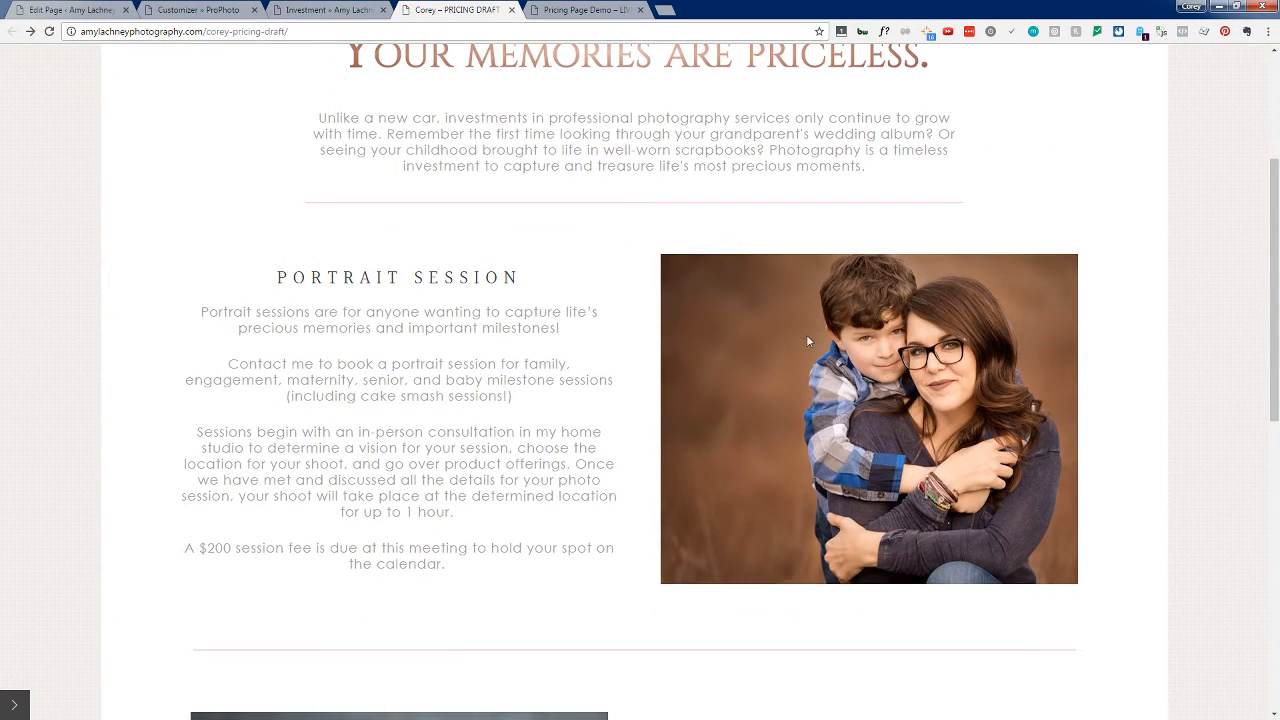
{"action": "scroll", "coordinate": [571, 434], "scroll_direction": "down", "scroll_amount": 3}
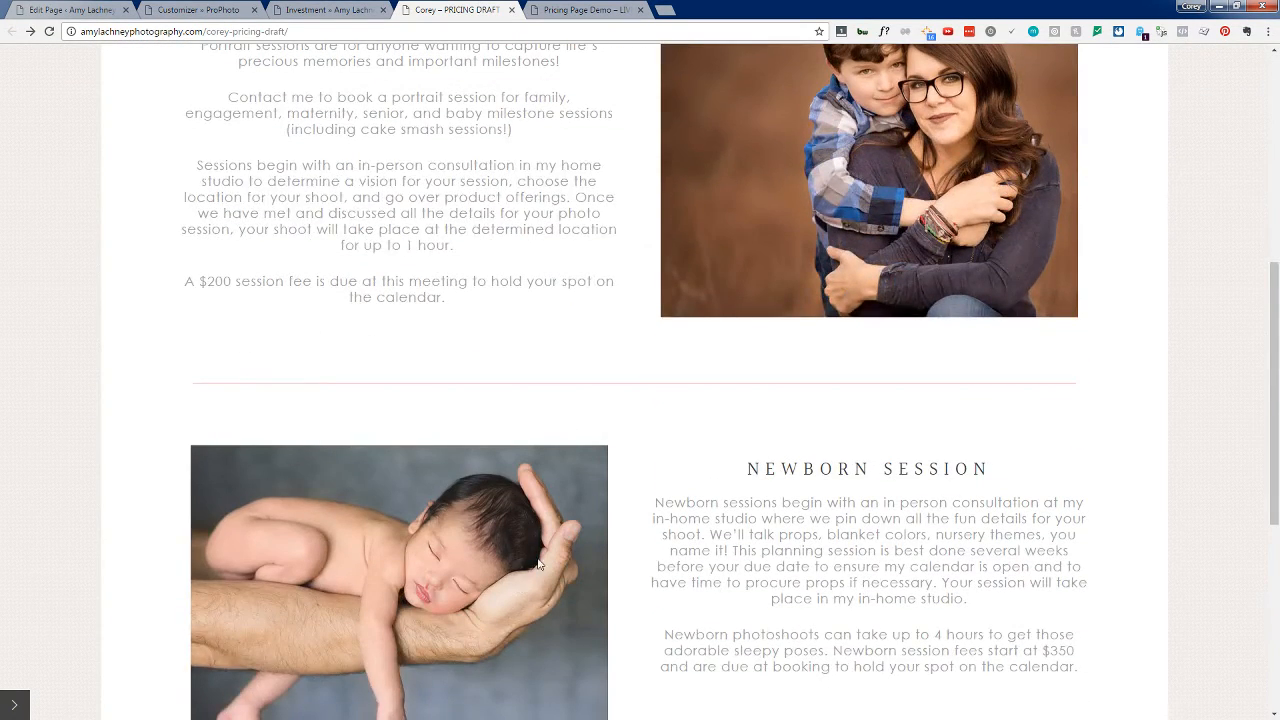
{"action": "scroll", "coordinate": [468, 454], "scroll_direction": "up", "scroll_amount": 2}
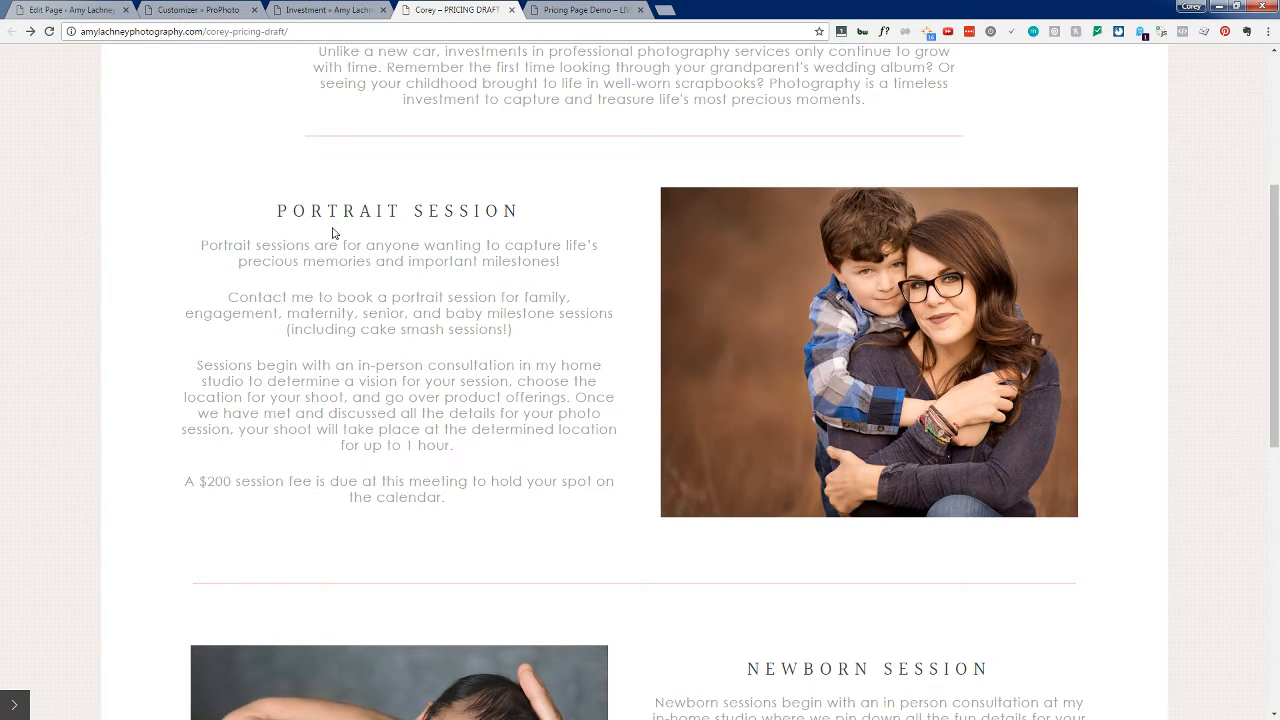
{"action": "left_click_drag", "start_coordinate": [202, 244], "coordinate": [521, 504]}
{"action": "key", "text": "ctrl+c"}
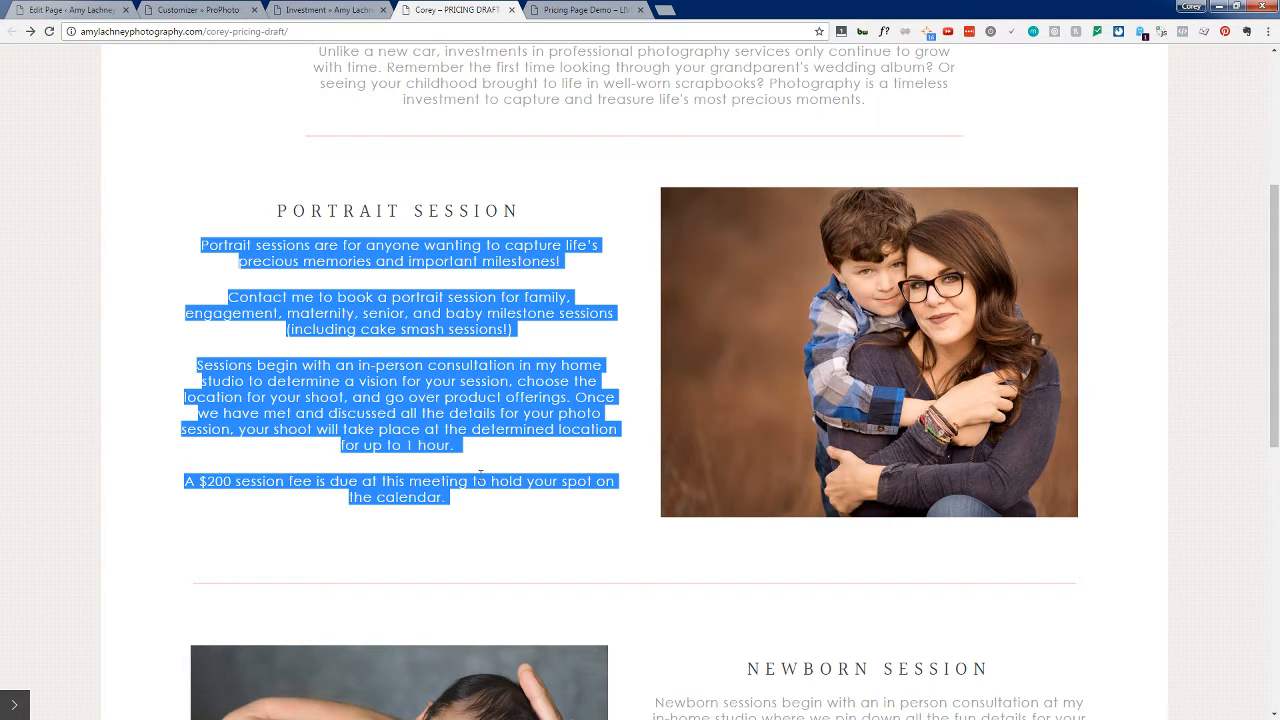
Step: Return to the customizer and start a new P6 Text Widget in the left column of the first two-column row
{"action": "left_click", "coordinate": [590, 9]}
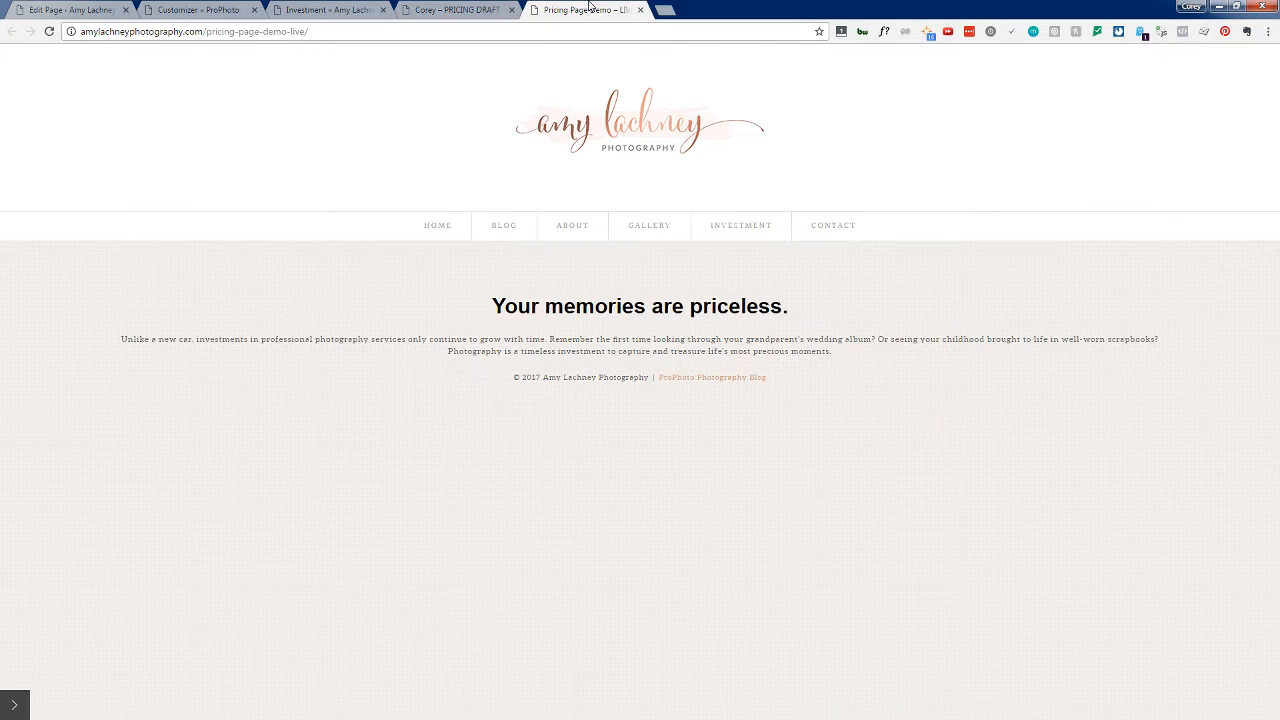
{"action": "left_click", "coordinate": [330, 9]}
{"action": "left_click", "coordinate": [178, 9]}
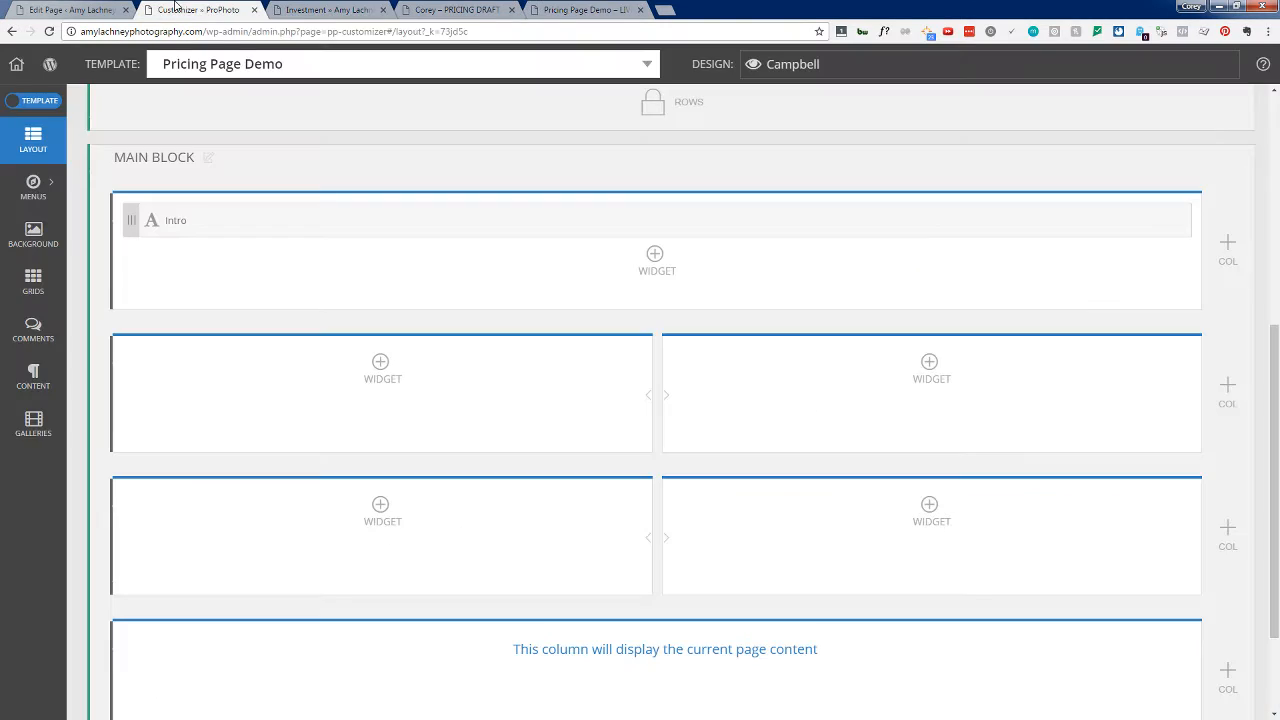
{"action": "left_click", "coordinate": [381, 368]}
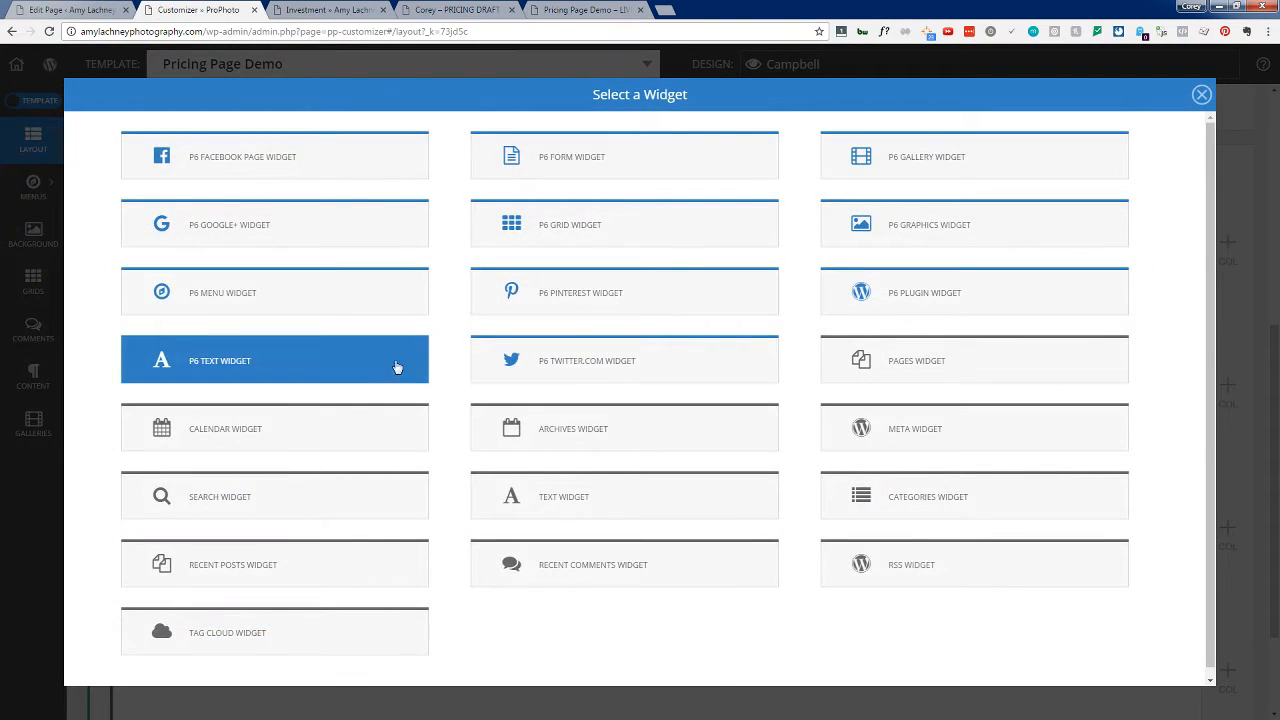
{"action": "left_click", "coordinate": [229, 373]}
{"action": "left_click", "coordinate": [623, 443]}
{"action": "key", "text": "ctrl+v"}
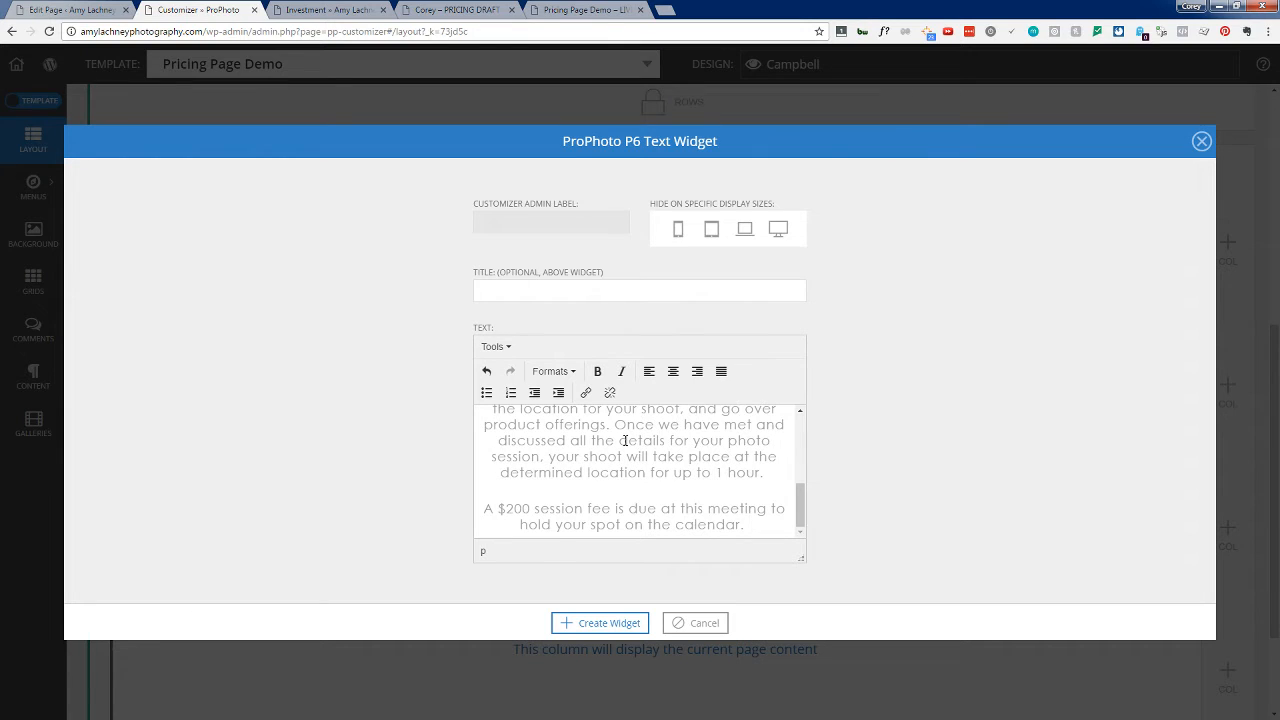
{"action": "key", "text": "ctrl+z"}
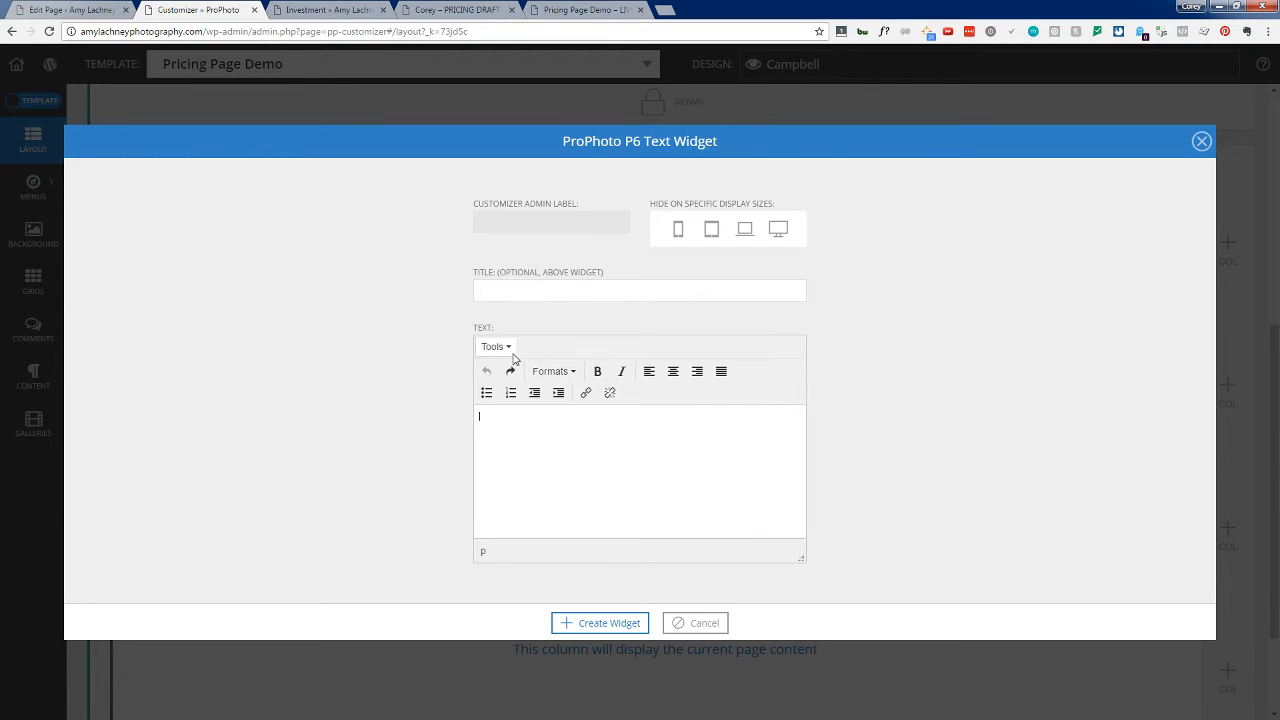
{"action": "left_click", "coordinate": [497, 347]}
{"action": "left_click", "coordinate": [527, 369]}
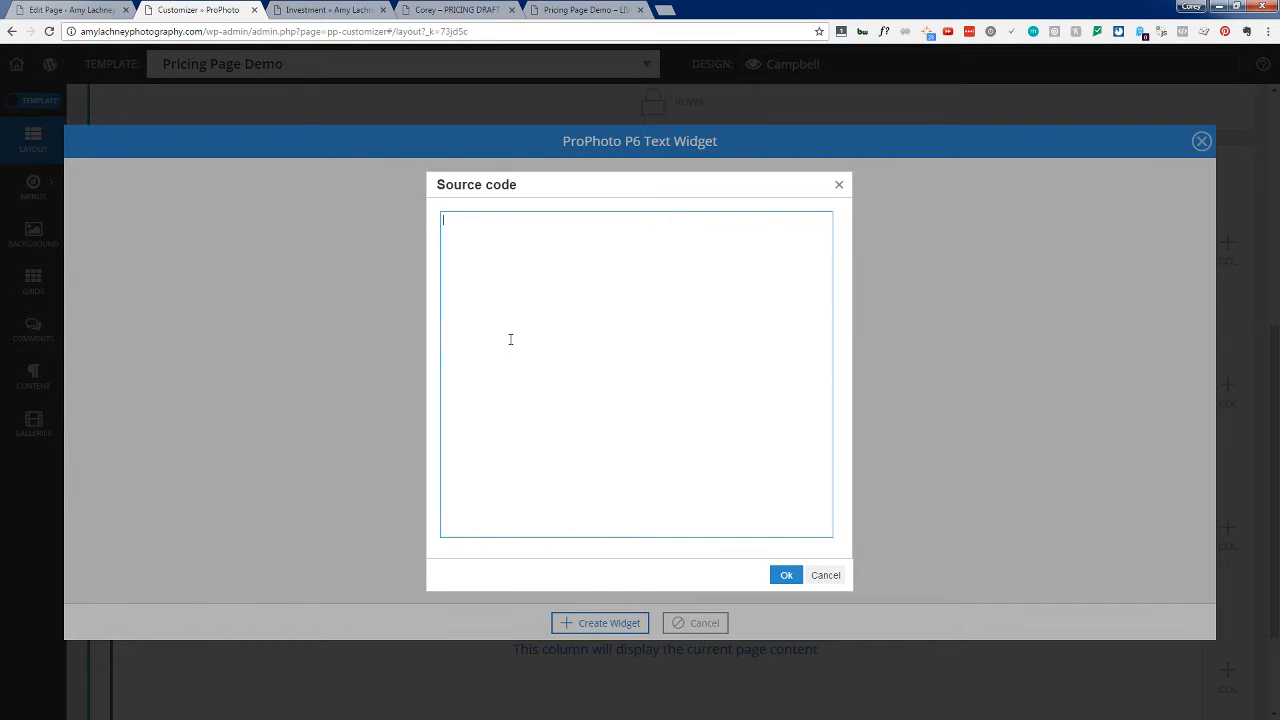
{"action": "key", "text": "ctrl+v"}
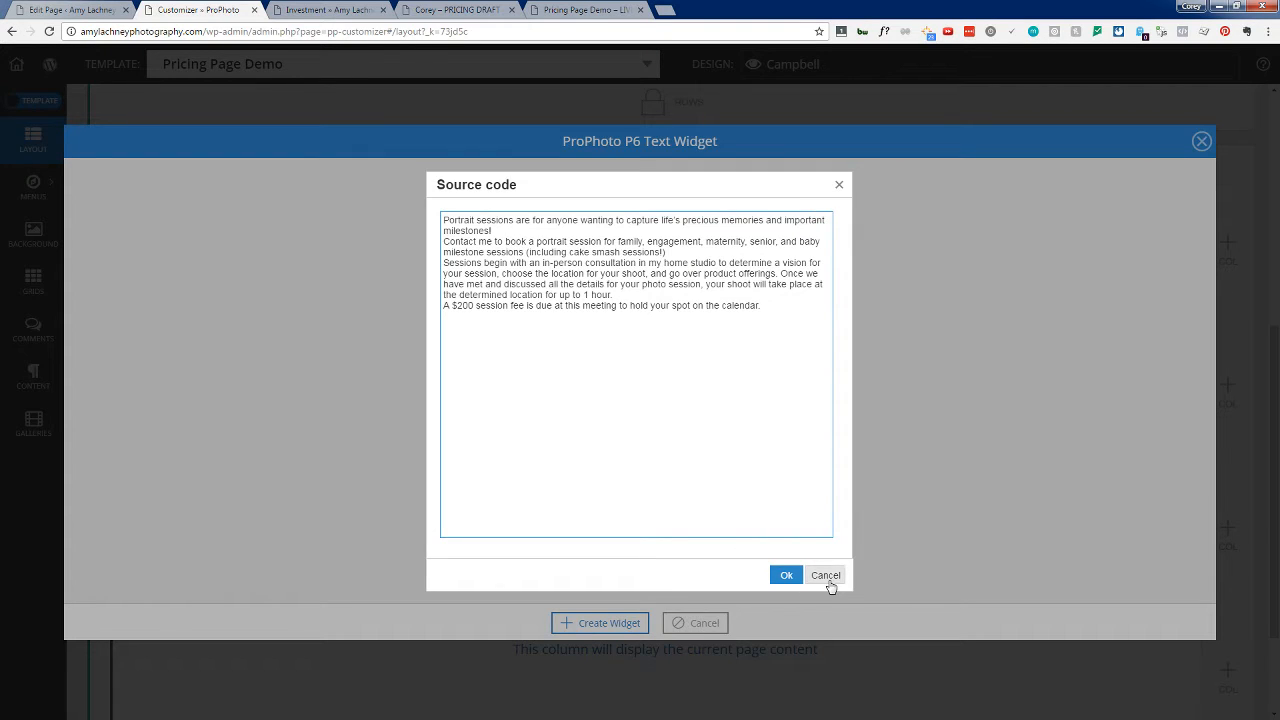
{"action": "left_click", "coordinate": [826, 575]}
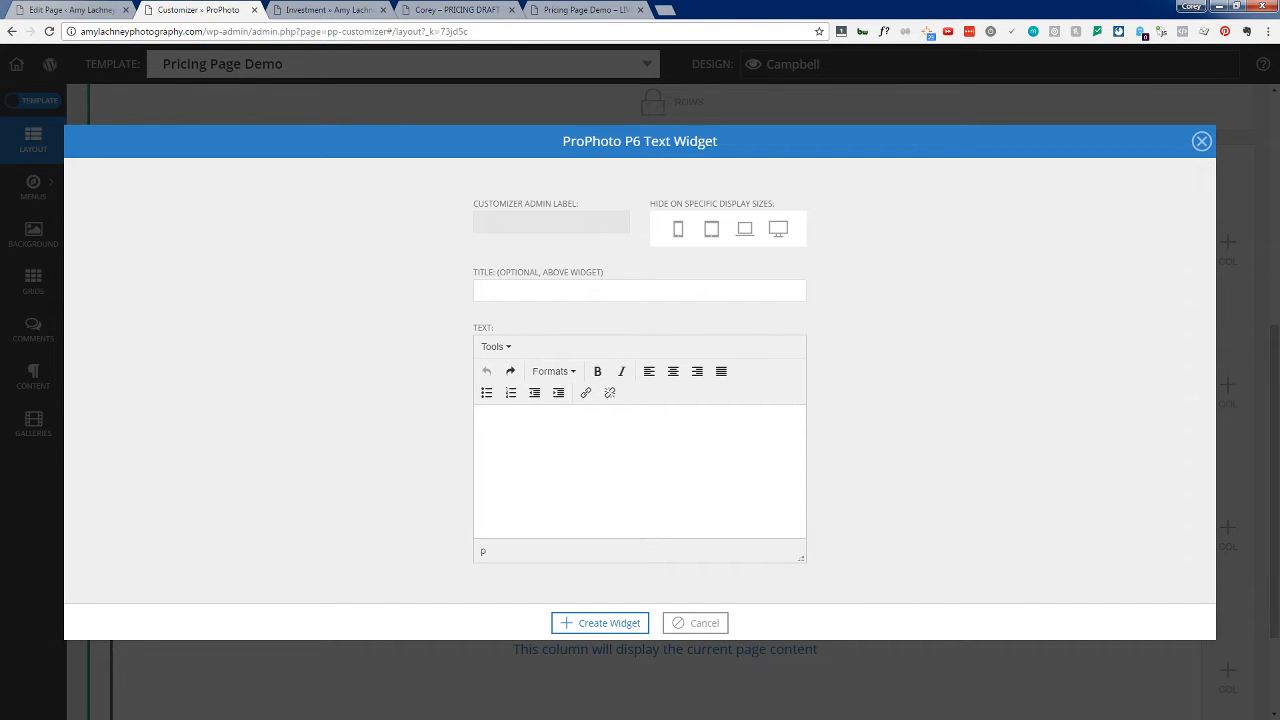
Step: Switch to Notepad and replace all of its text with the copied portrait session paragraphs
{"action": "key", "text": "alt+Tab"}
{"action": "left_click", "coordinate": [326, 266]}
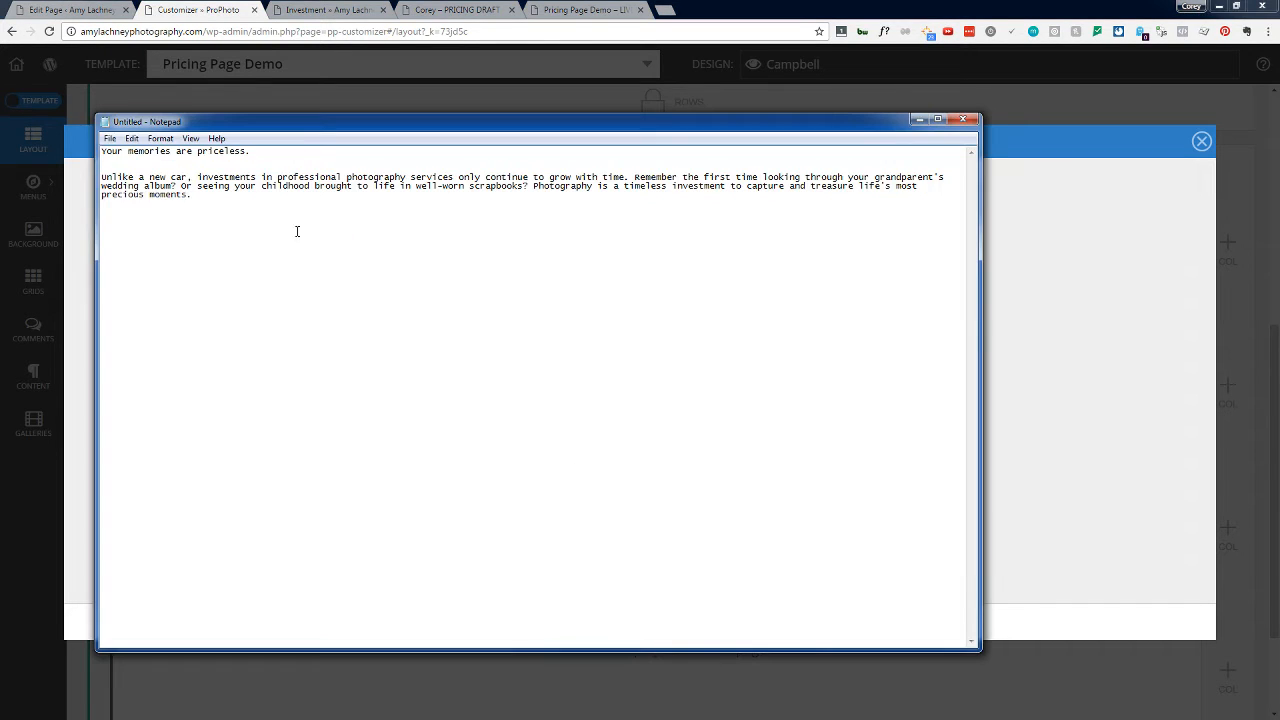
{"action": "key", "text": "ctrl+a"}
{"action": "key", "text": "ctrl+v"}
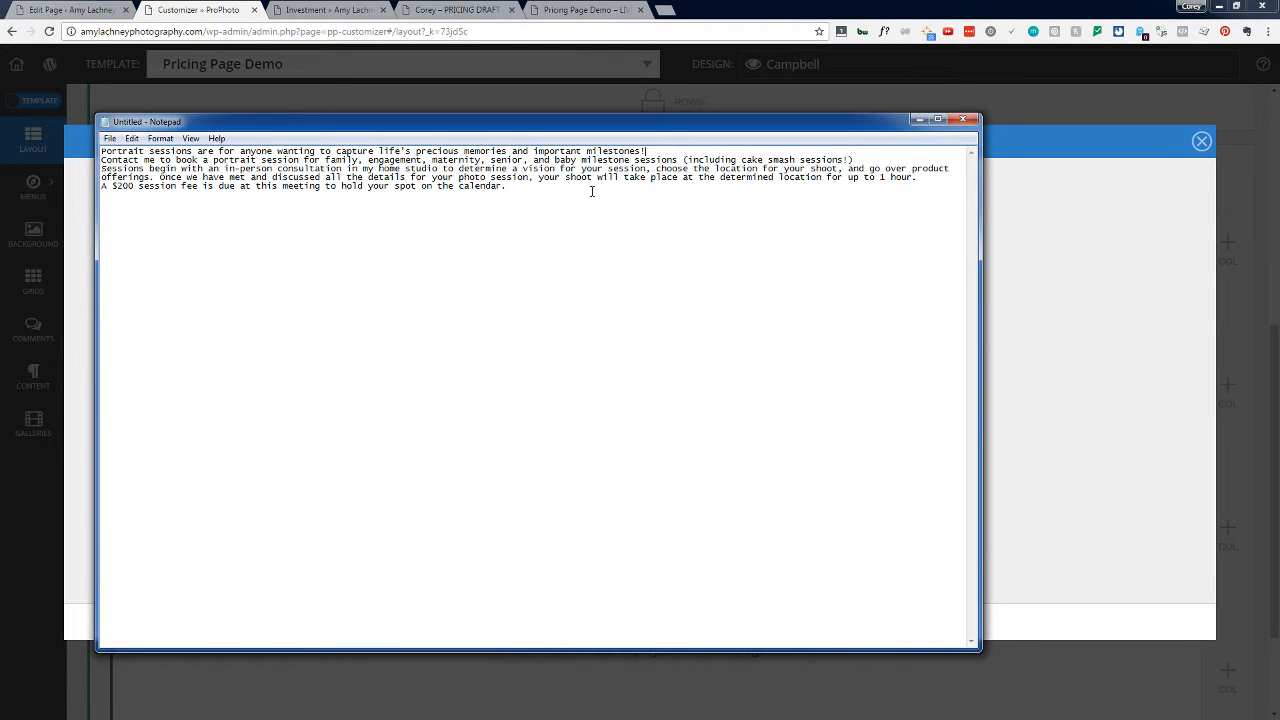
Step: In Notepad, separate the four portrait session paragraphs with blank lines to match the spacing on the pricing draft page
{"action": "left_click", "coordinate": [880, 152]}
{"action": "key", "text": "Return"}
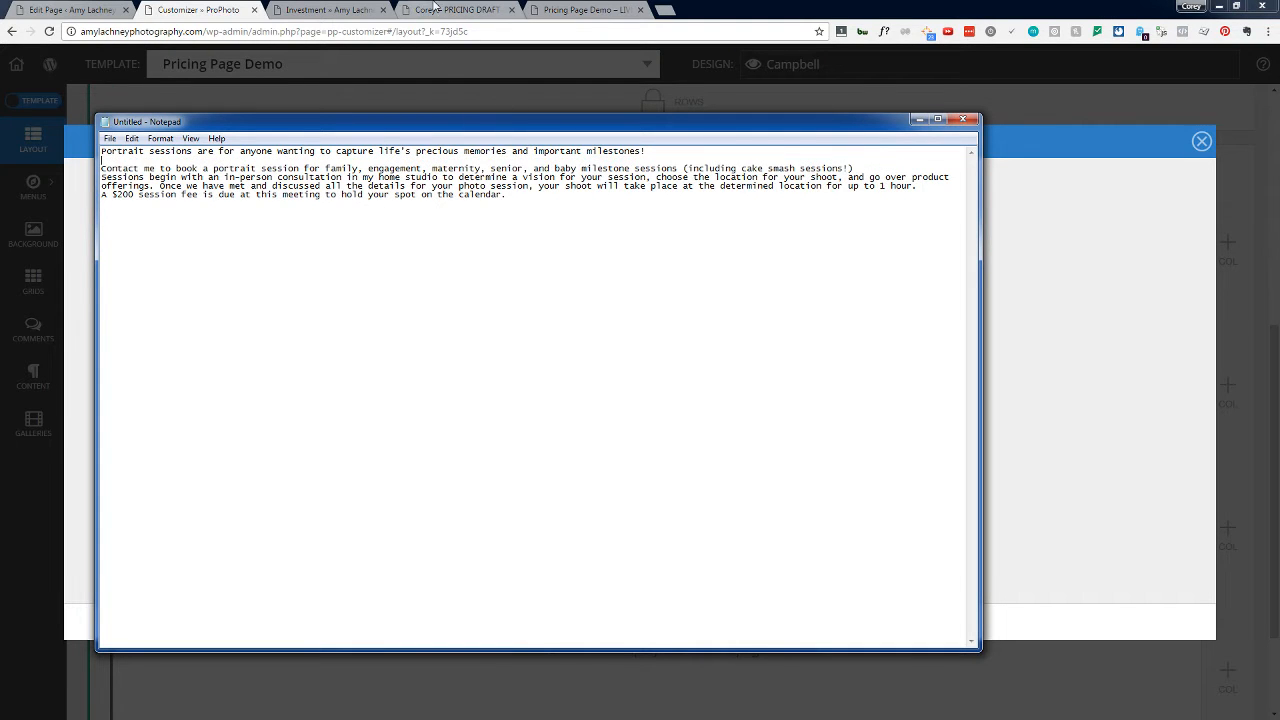
{"action": "left_click", "coordinate": [601, 9]}
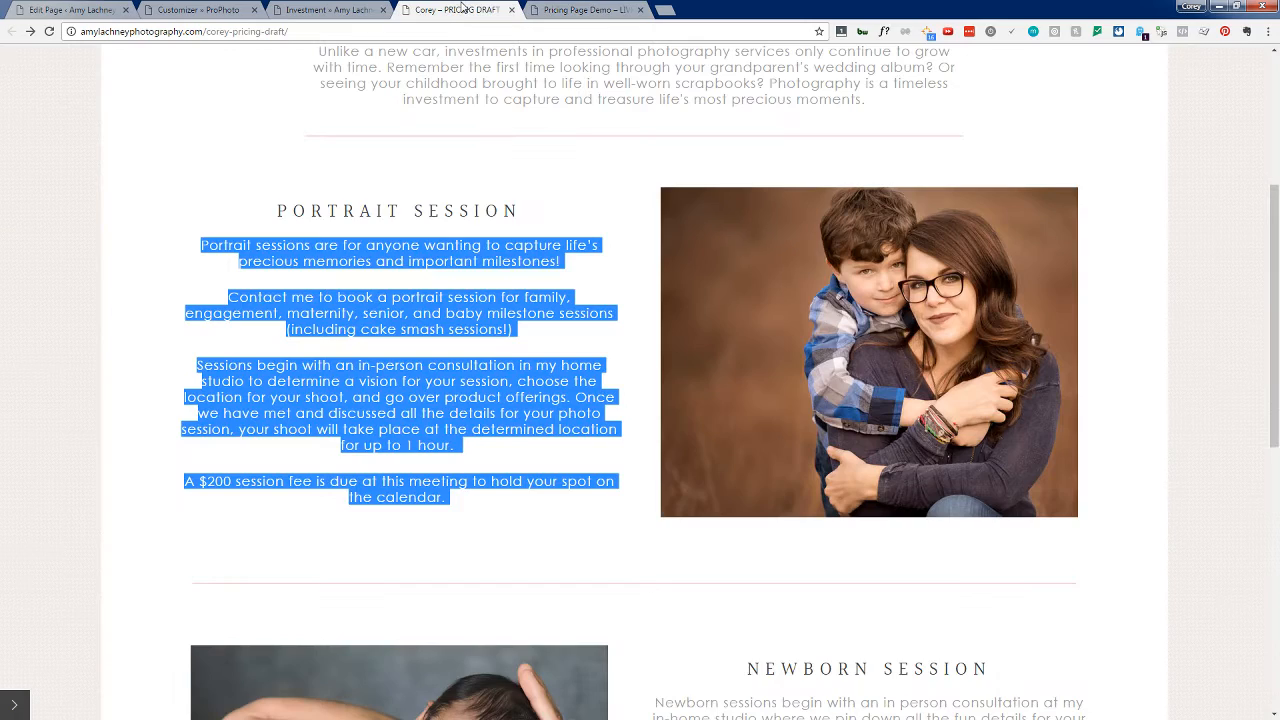
{"action": "left_click", "coordinate": [462, 9]}
{"action": "key", "text": "alt+Tab"}
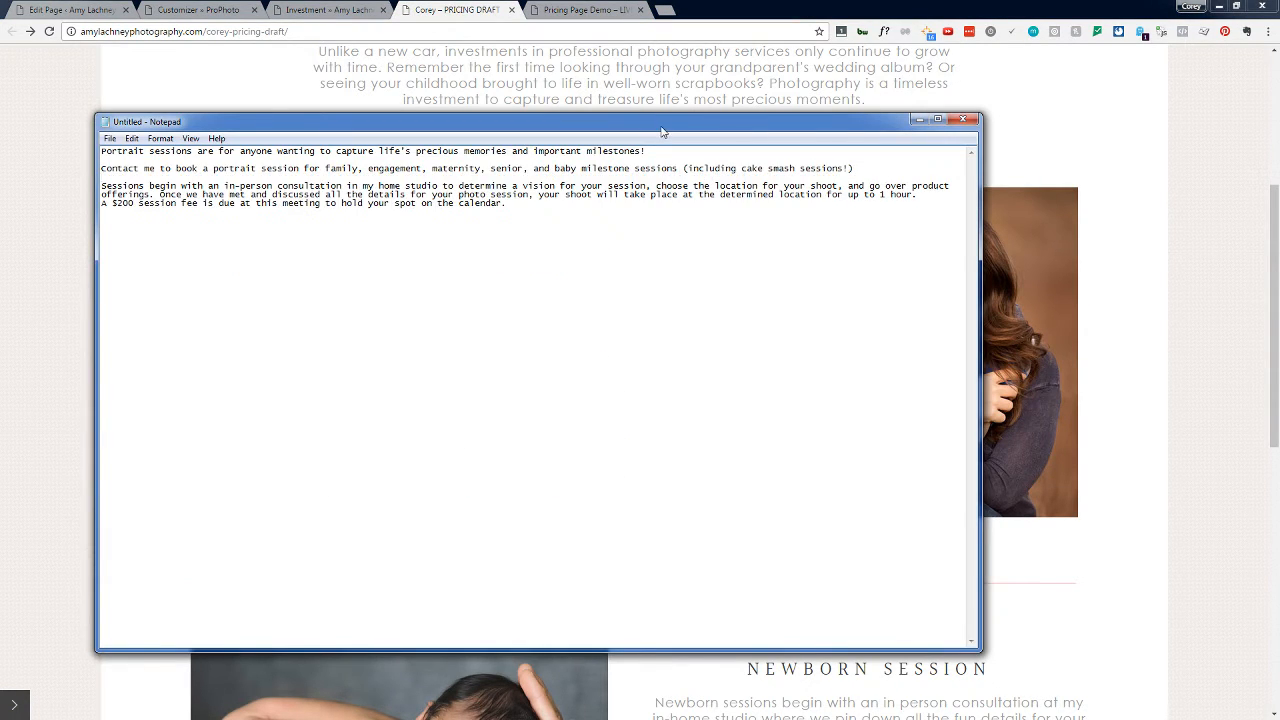
{"action": "key", "text": "alt+Tab"}
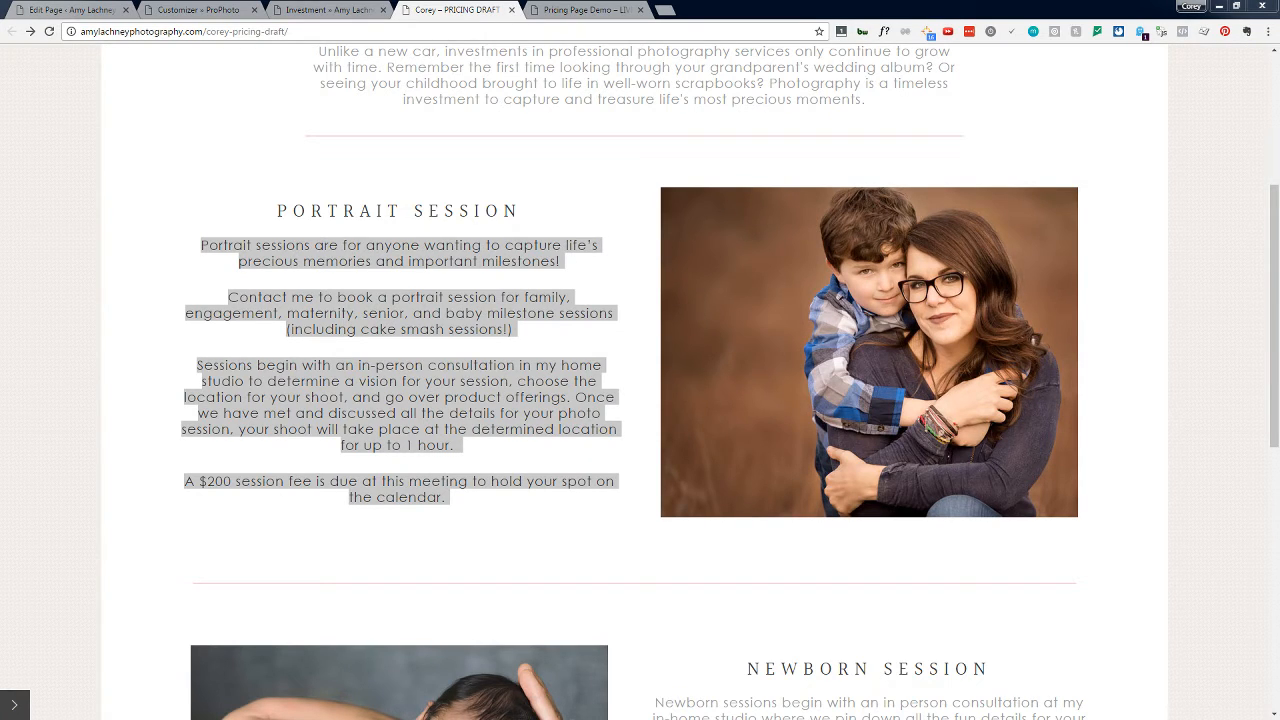
{"action": "left_click_drag", "start_coordinate": [429, 125], "coordinate": [505, 88]}
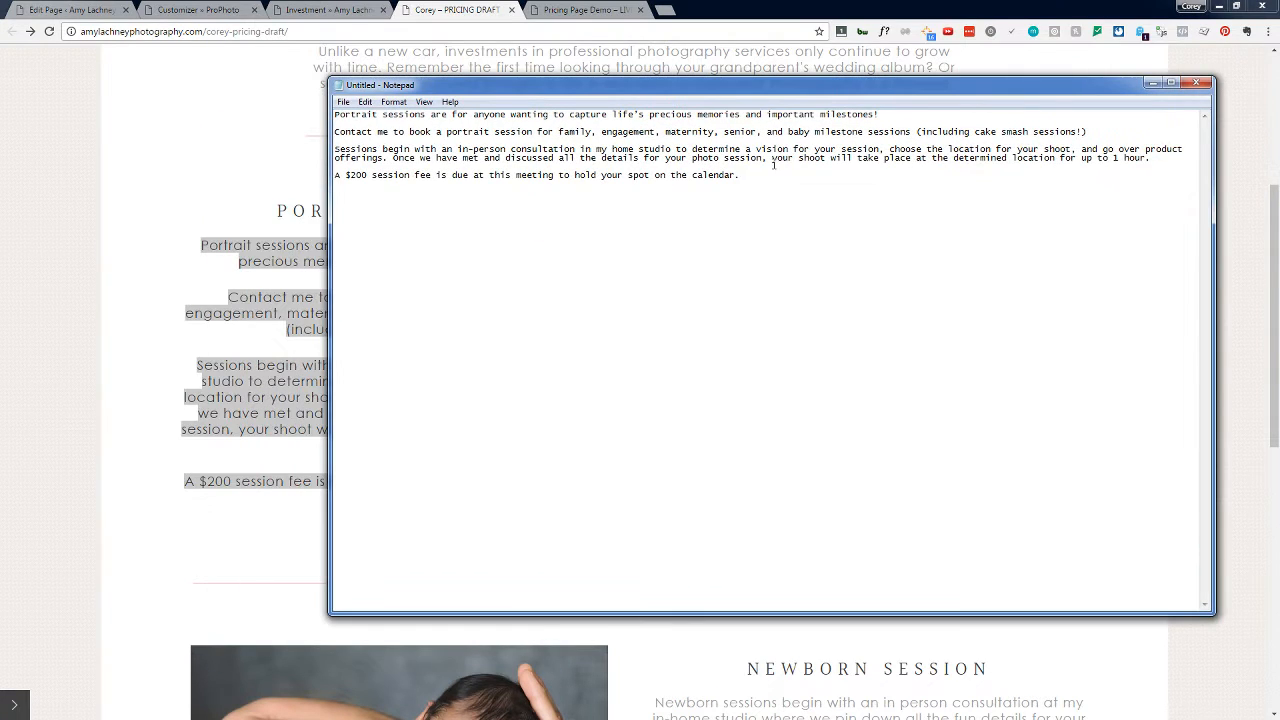
Step: Copy all the Notepad text and paste it into the text area of the new P6 Text Widget in the customizer
{"action": "left_click_drag", "start_coordinate": [762, 178], "coordinate": [215, 100]}
{"action": "key", "text": "ctrl+c"}
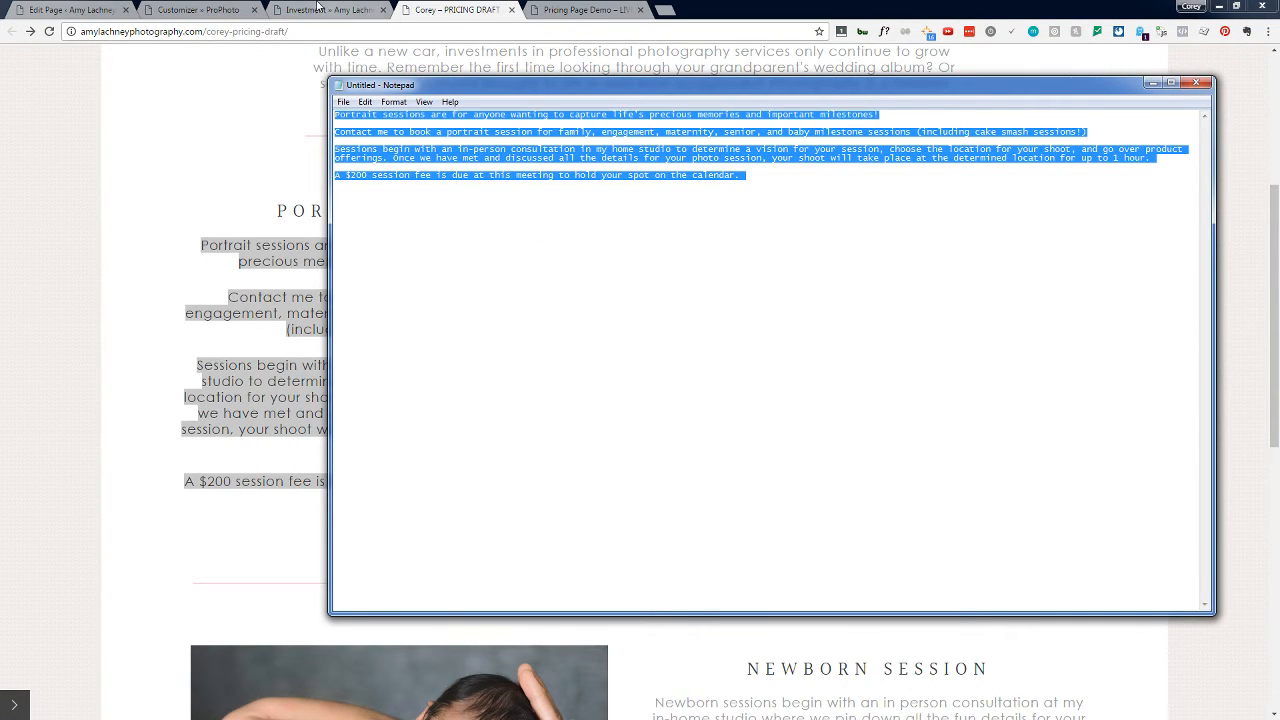
{"action": "left_click", "coordinate": [205, 9]}
{"action": "left_click", "coordinate": [523, 431]}
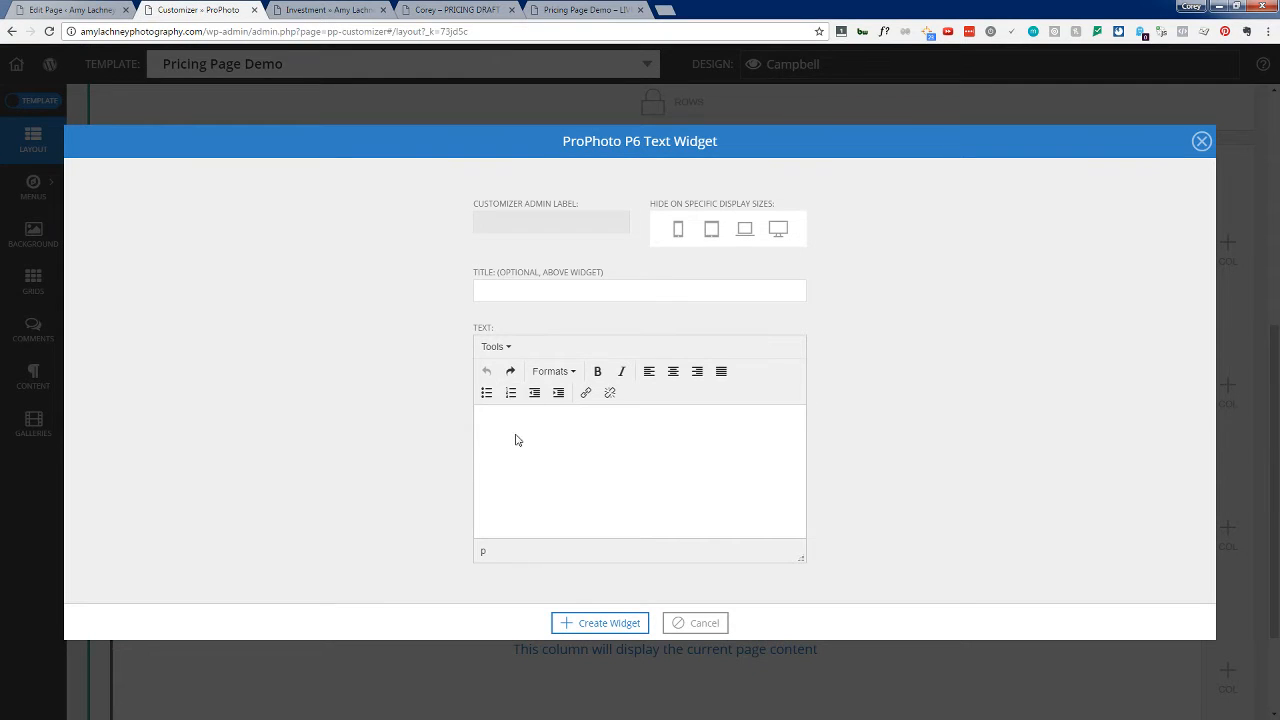
{"action": "key", "text": "ctrl+v"}
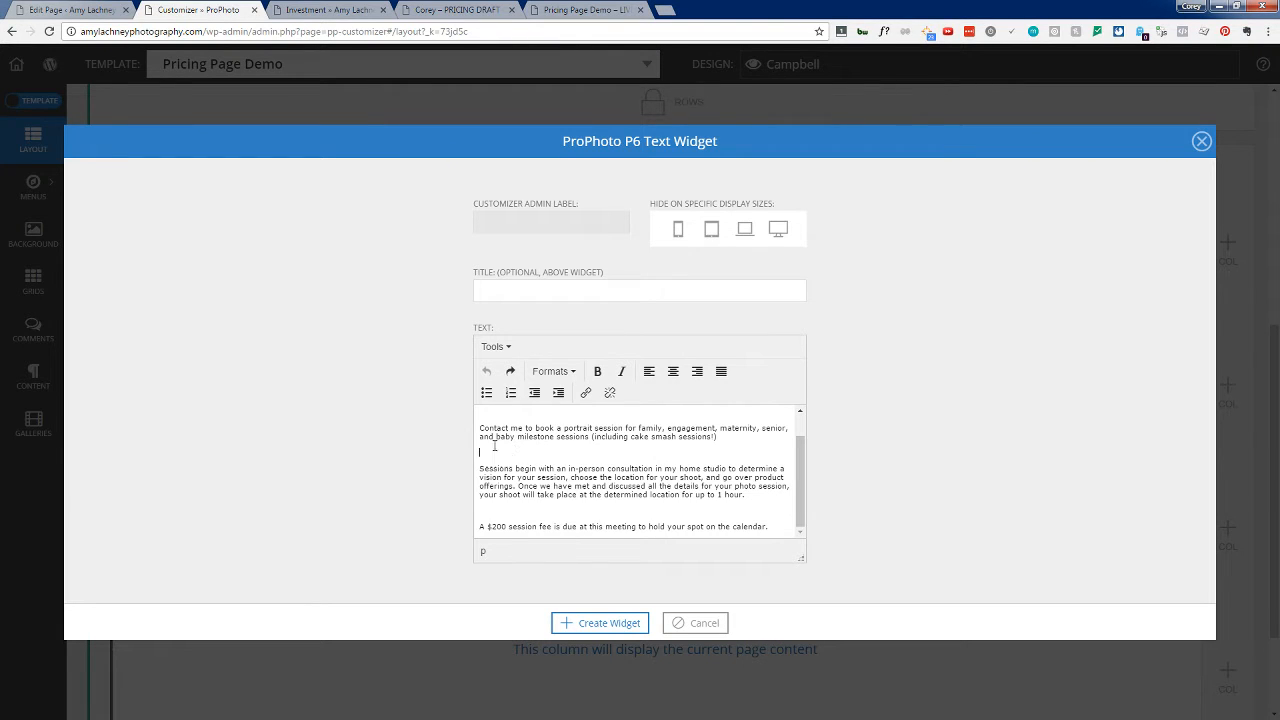
Step: Remove the surplus blank lines between the portrait session paragraphs in the widget text
{"action": "key", "text": "BackSpace"}
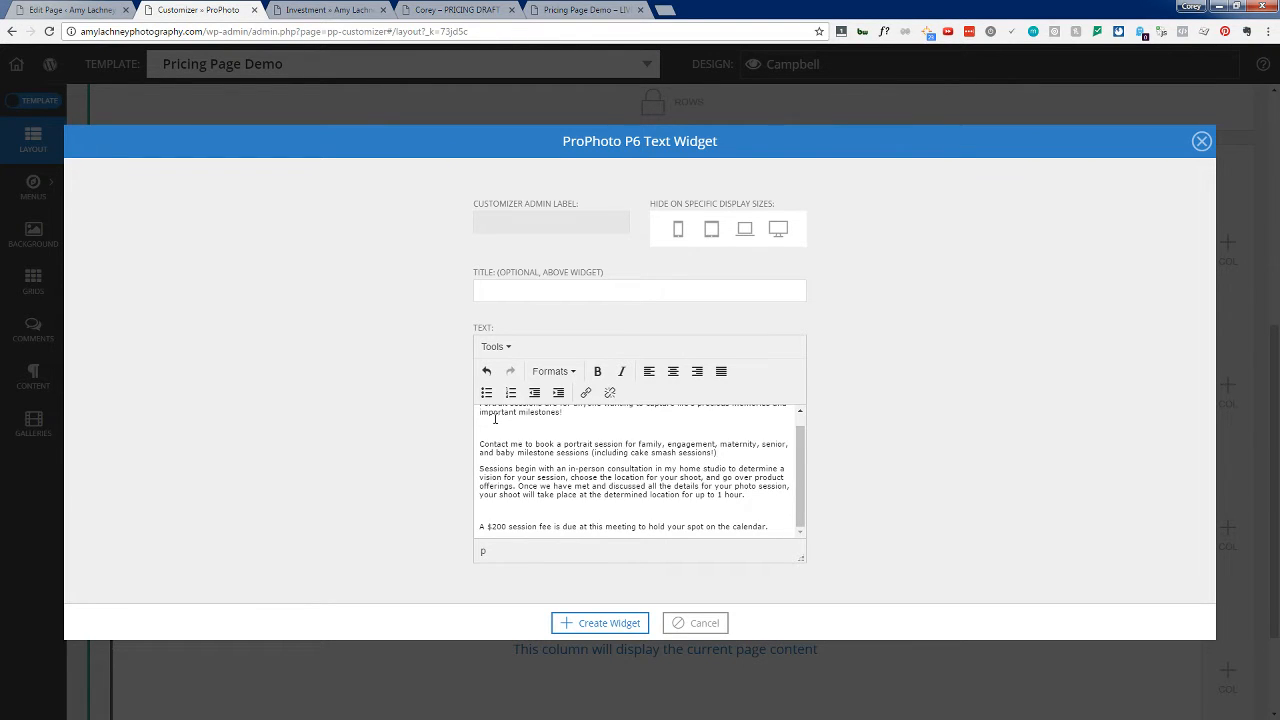
{"action": "key", "text": "BackSpace"}
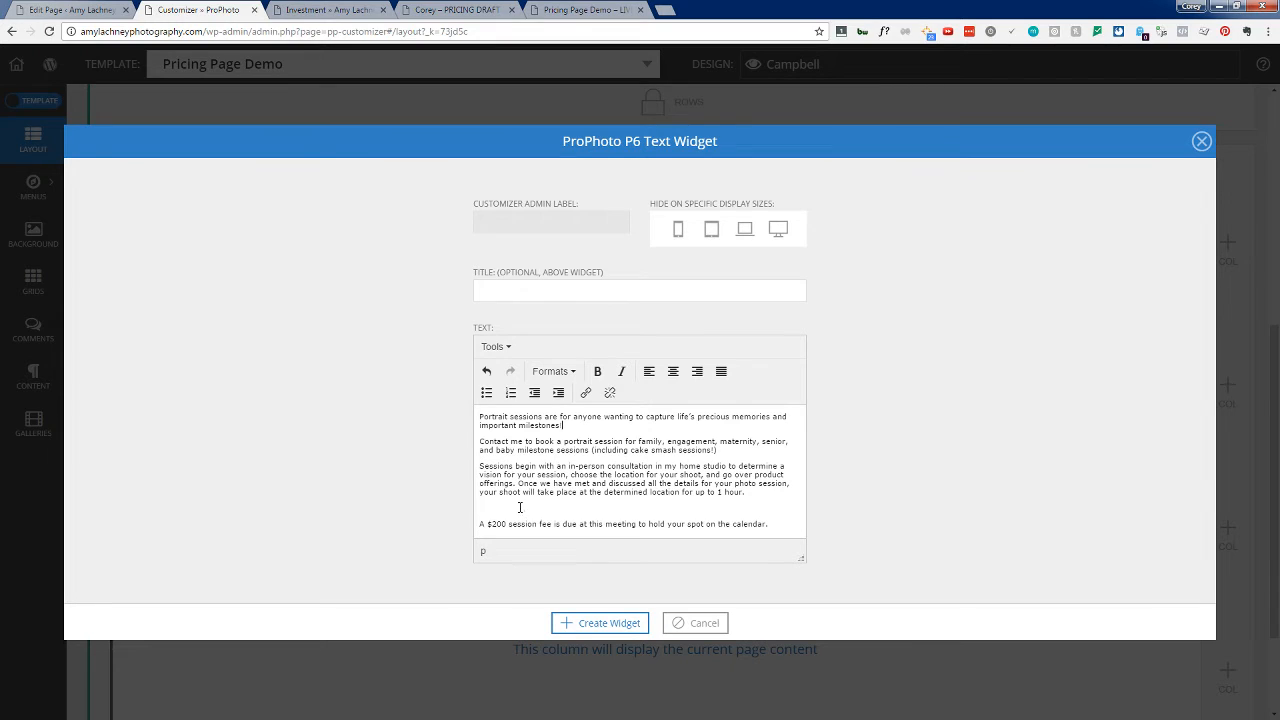
{"action": "left_click", "coordinate": [524, 508]}
{"action": "key", "text": "BackSpace"}
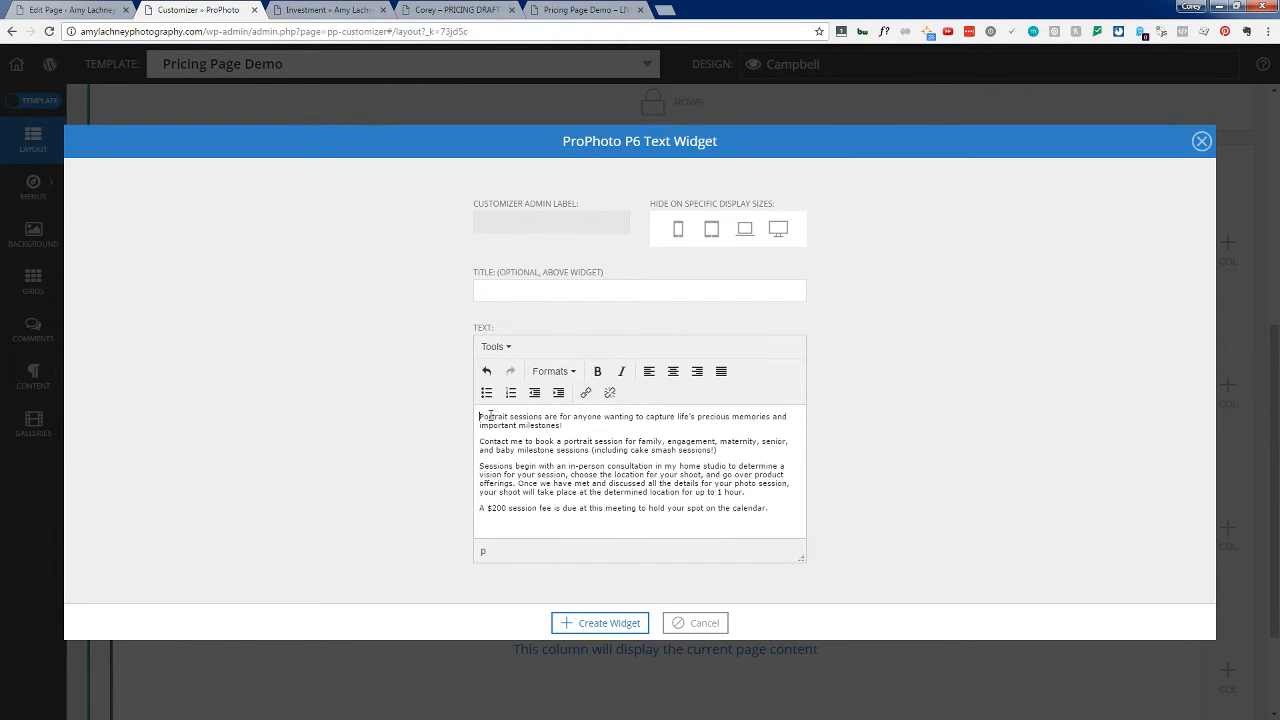
Step: Put "Portrait Session" on its own line above the first paragraph of the widget text, leaving the widget title empty
{"action": "key", "text": "Return"}
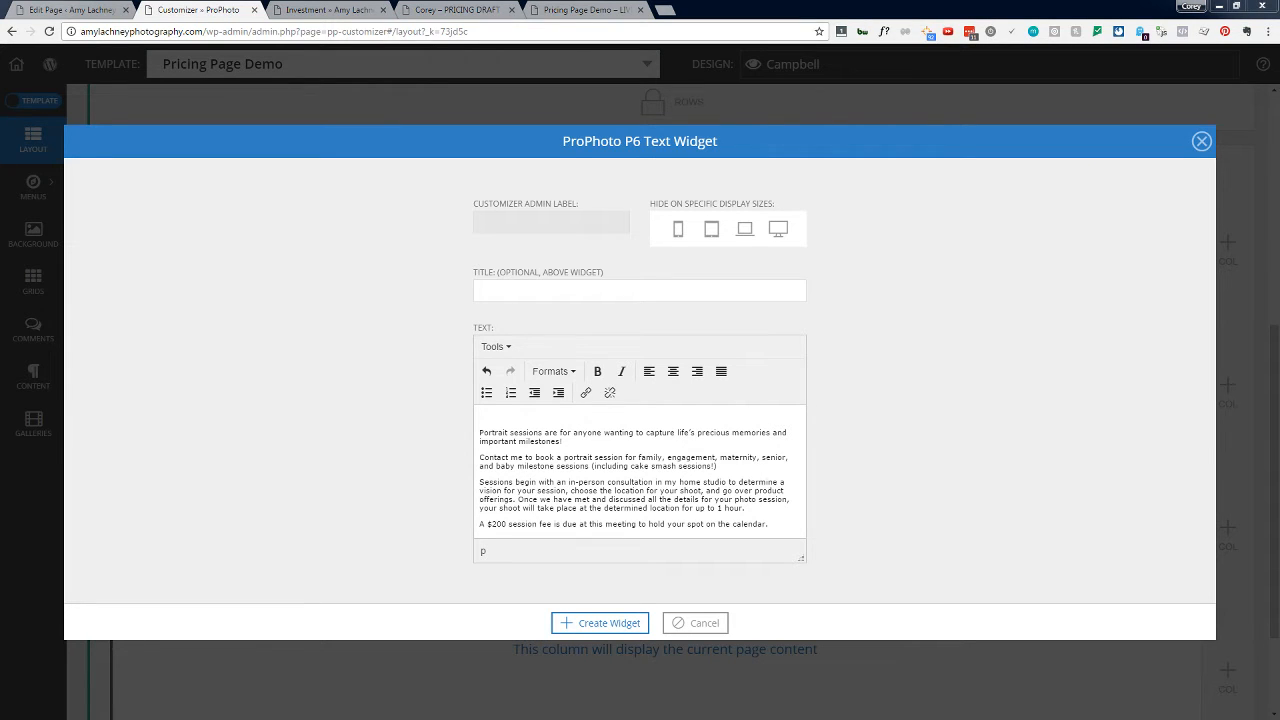
{"action": "left_click", "coordinate": [505, 291]}
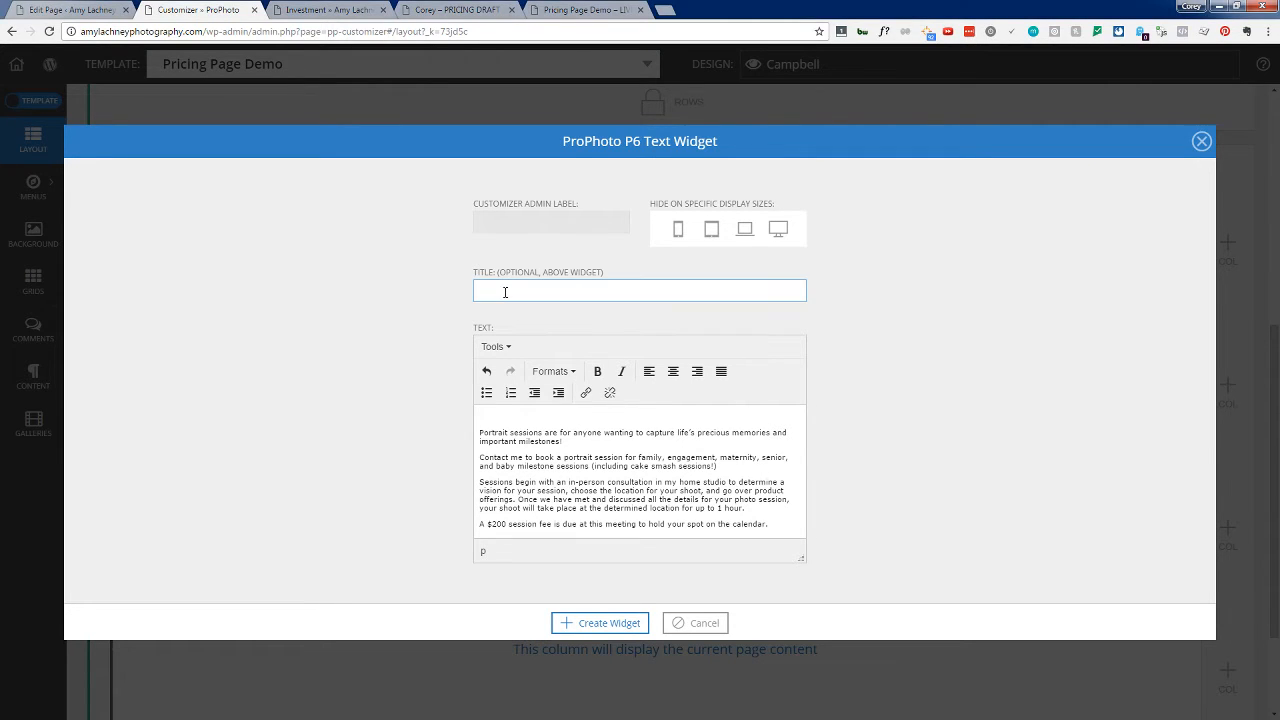
{"action": "type", "text": "Portrait Session"}
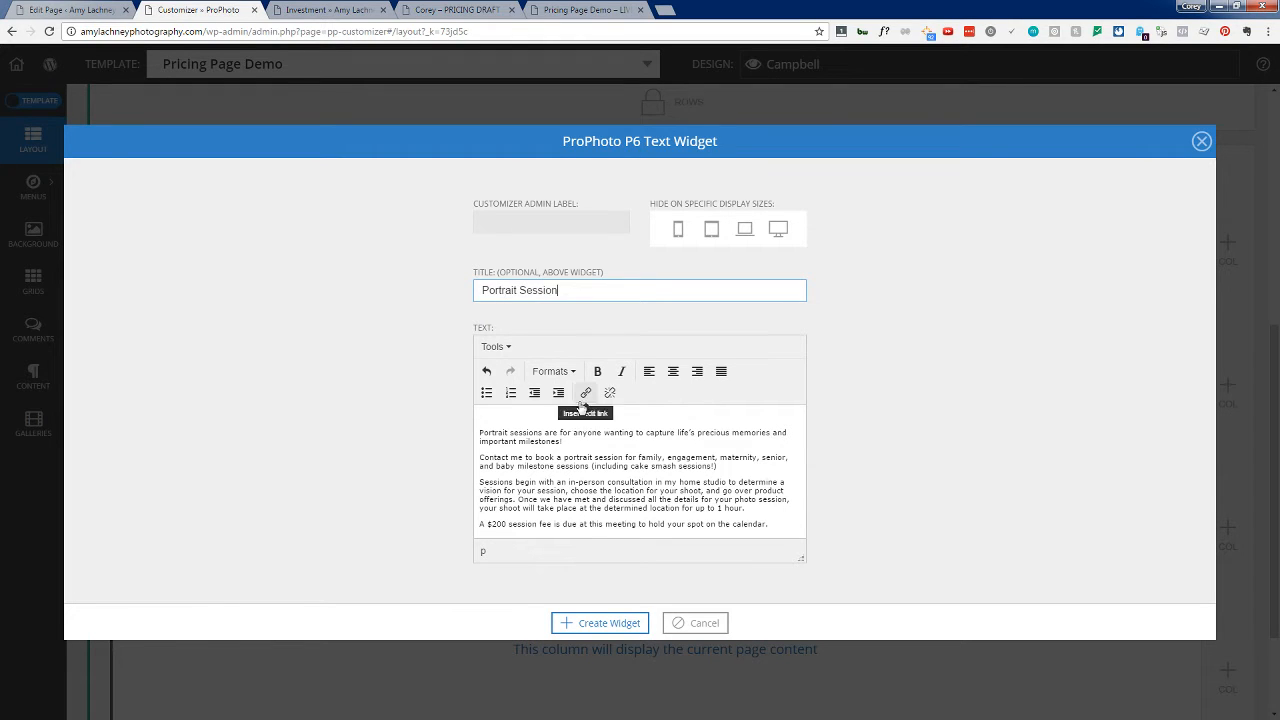
{"action": "left_click_drag", "start_coordinate": [559, 290], "coordinate": [460, 295]}
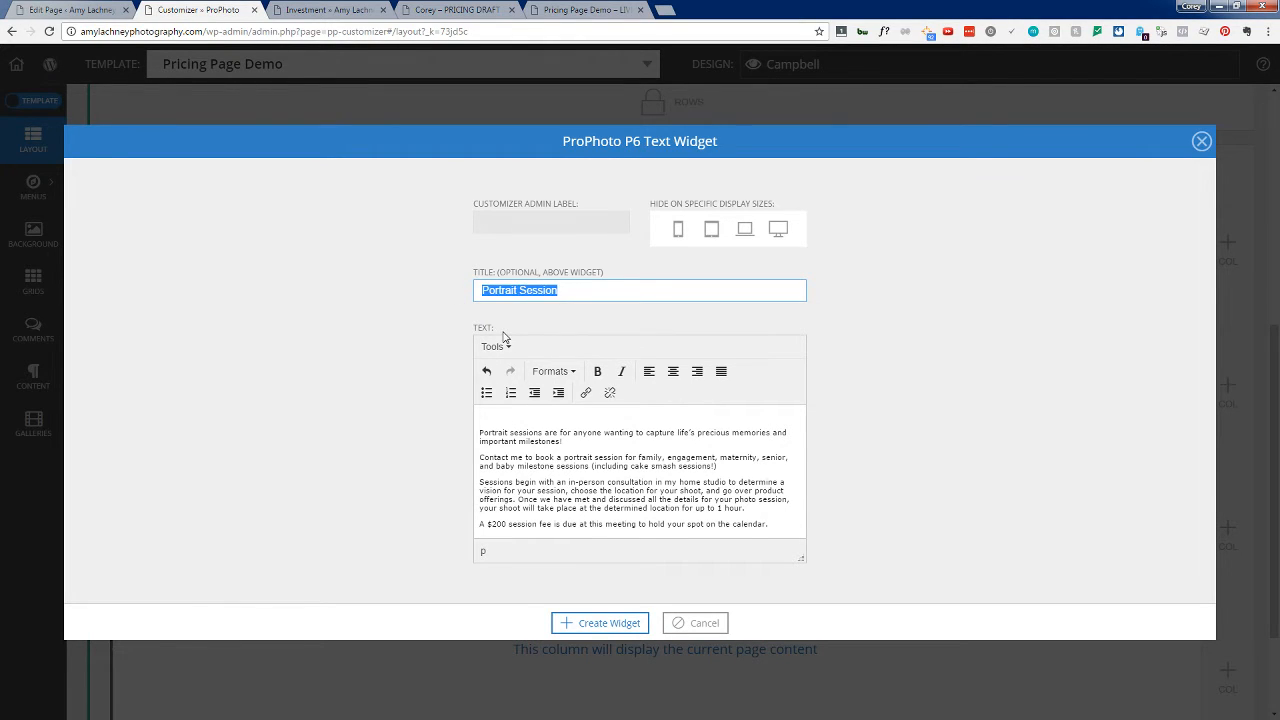
{"action": "key", "text": "ctrl+x"}
{"action": "left_click", "coordinate": [514, 412]}
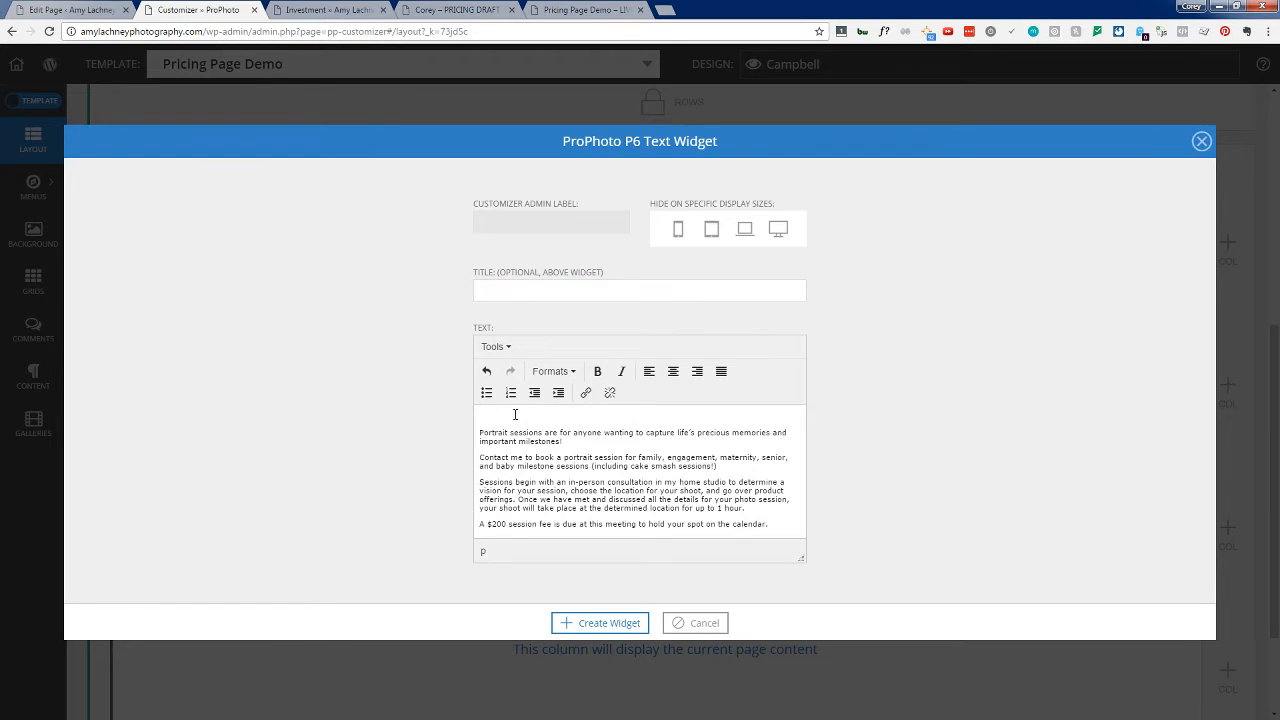
{"action": "key", "text": "ctrl+v"}
Step: Format the "Portrait Session" line as Heading 2 and create the widget
{"action": "left_click_drag", "start_coordinate": [561, 417], "coordinate": [477, 416]}
{"action": "left_click", "coordinate": [573, 372]}
{"action": "mouse_move", "coordinate": [574, 393]}
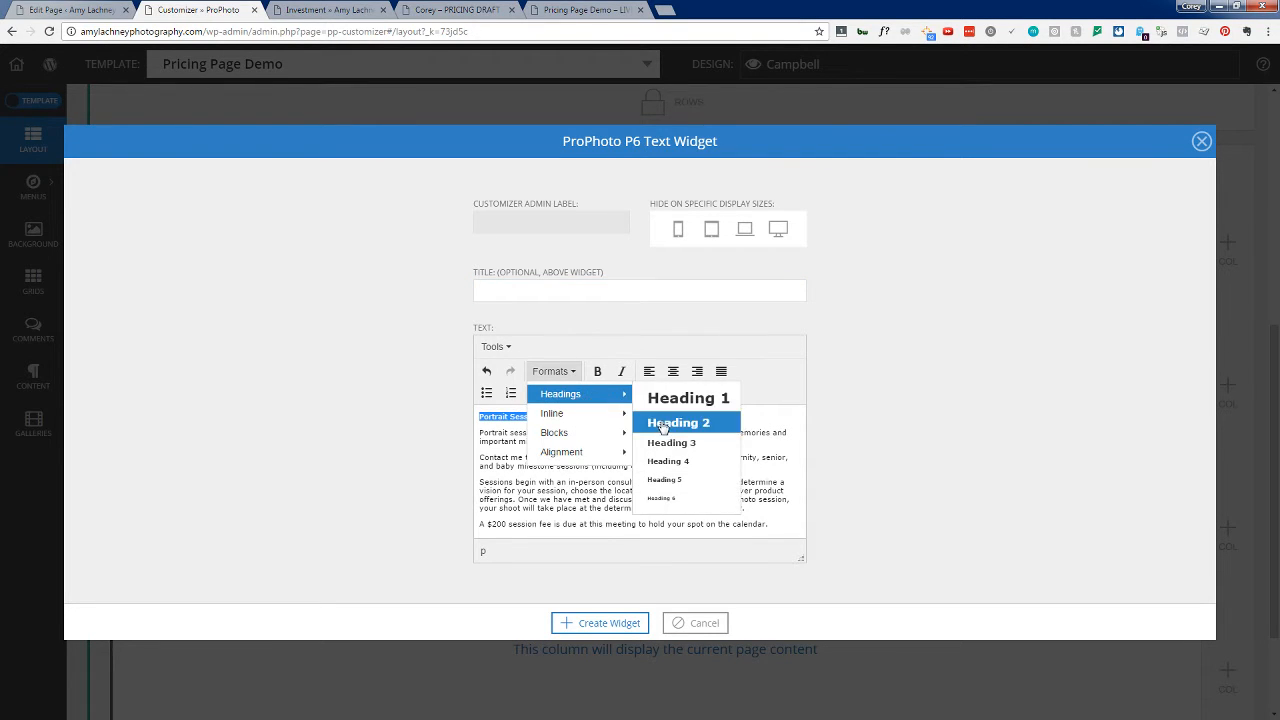
{"action": "left_click", "coordinate": [664, 428]}
{"action": "left_click", "coordinate": [620, 623]}
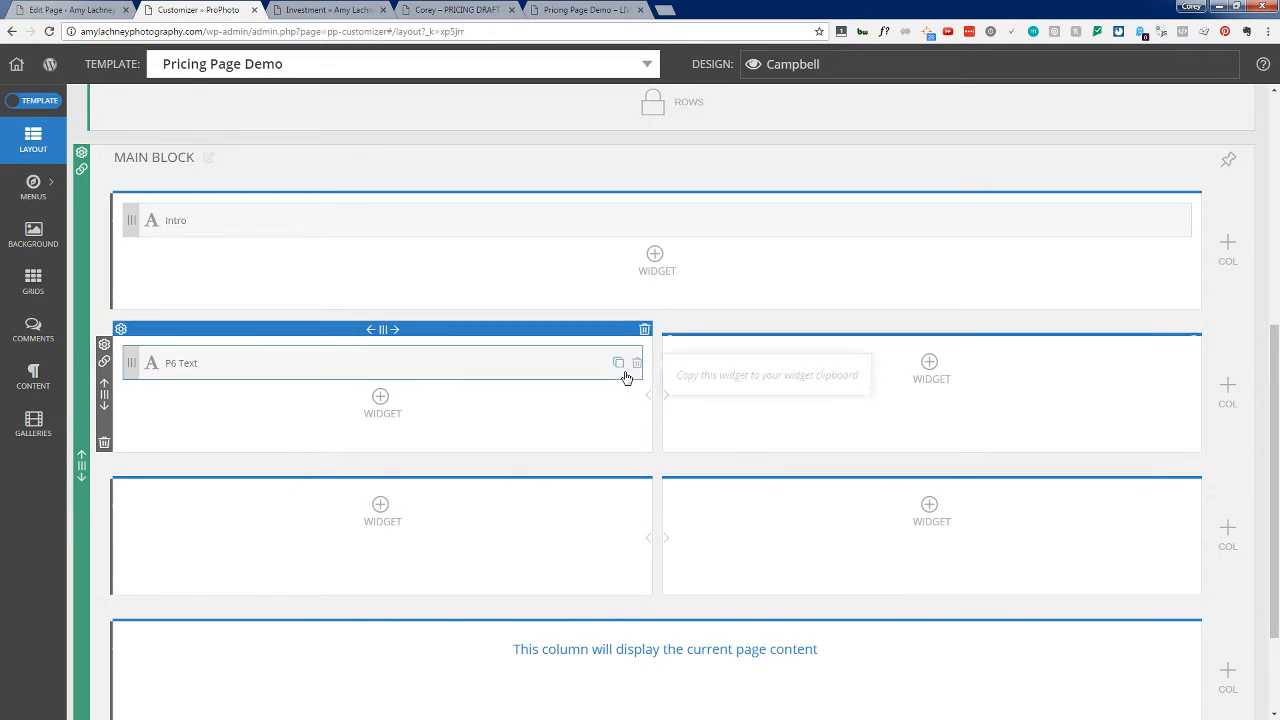
Step: Duplicate the portrait text widget into the right column of the second two-column row and open the copy for editing
{"action": "left_click", "coordinate": [615, 366]}
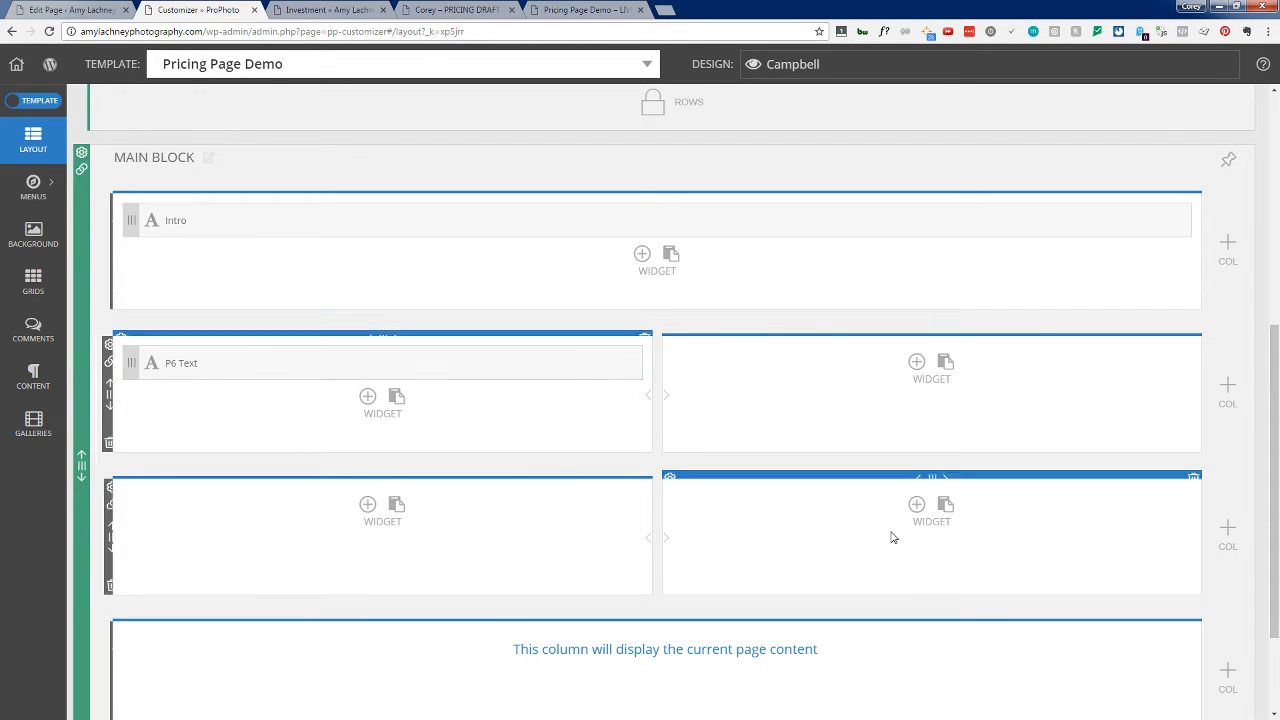
{"action": "left_click", "coordinate": [946, 506]}
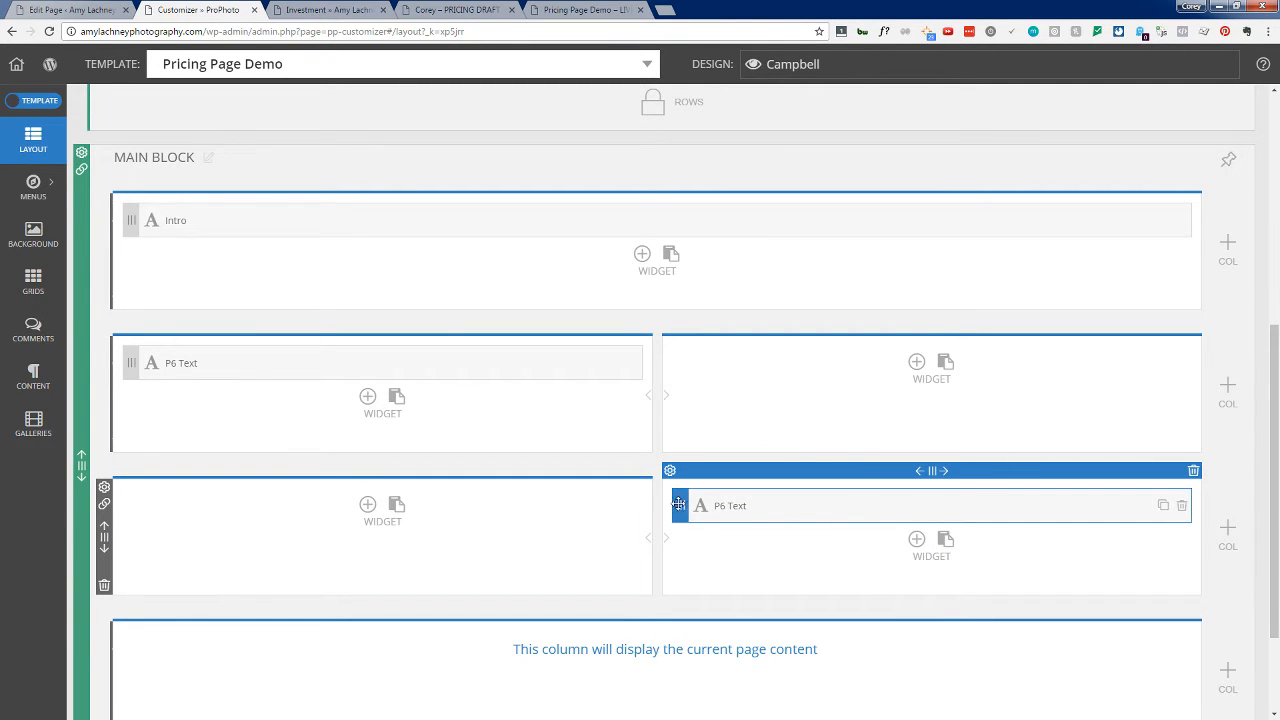
{"action": "left_click", "coordinate": [780, 510]}
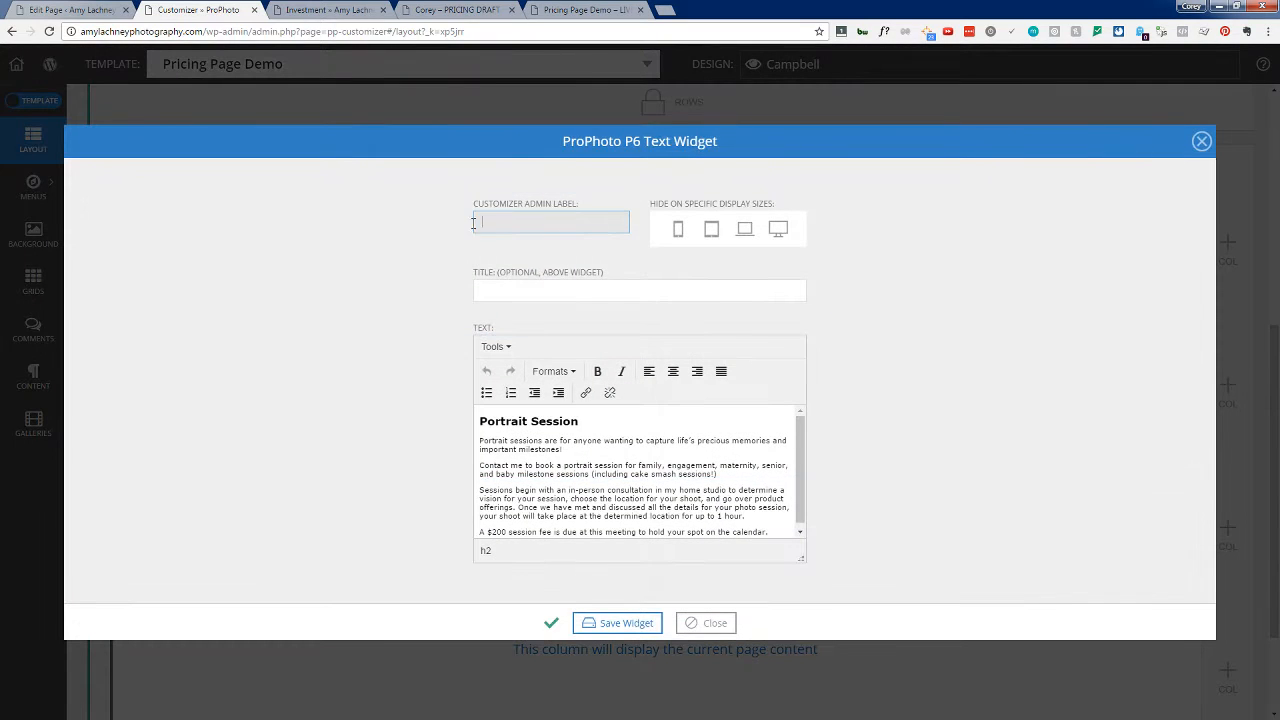
Step: Set the copied widget's admin label to "Newborn" and change its heading to "Newborn Session"
{"action": "left_click", "coordinate": [507, 224]}
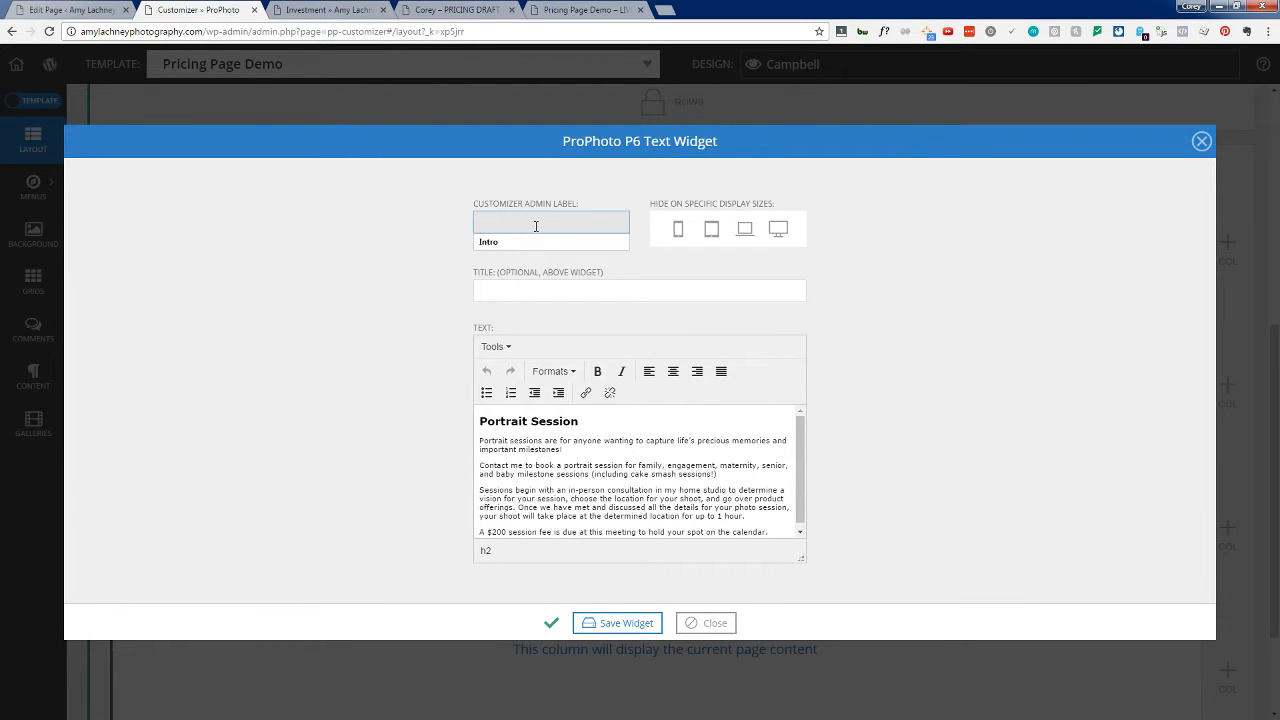
{"action": "type", "text": "Newborn"}
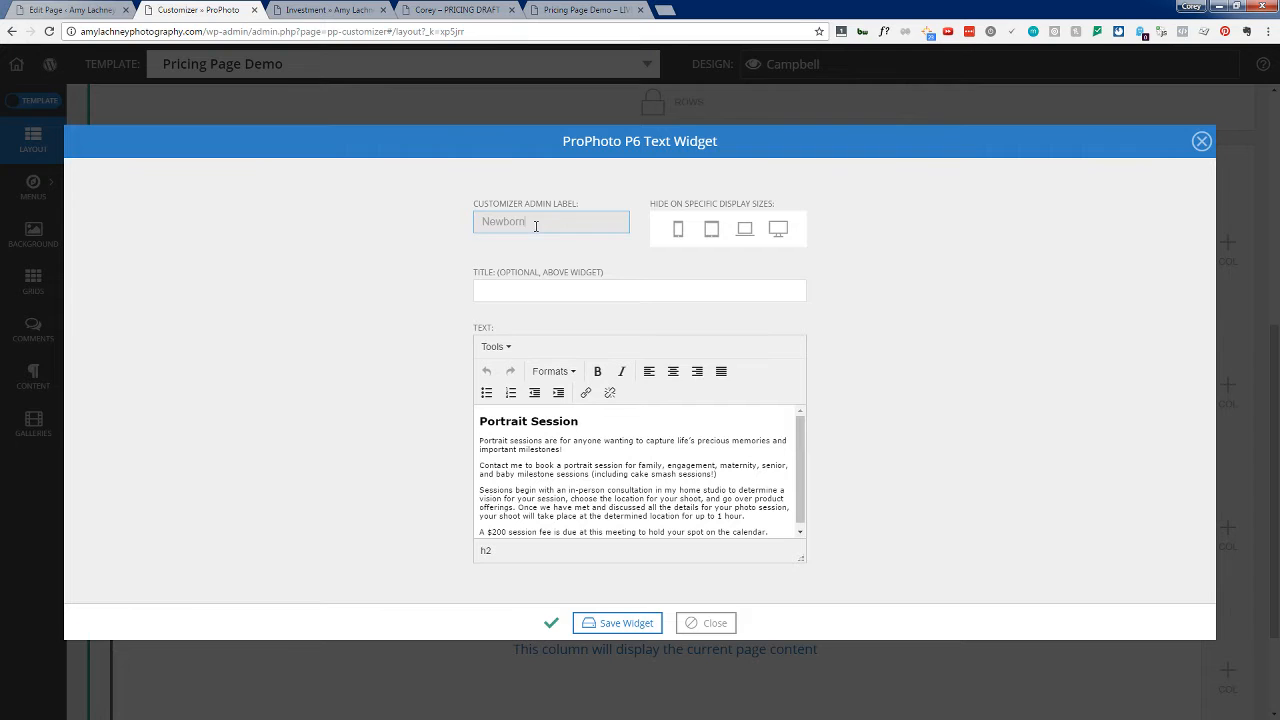
{"action": "left_click_drag", "start_coordinate": [527, 421], "coordinate": [474, 424]}
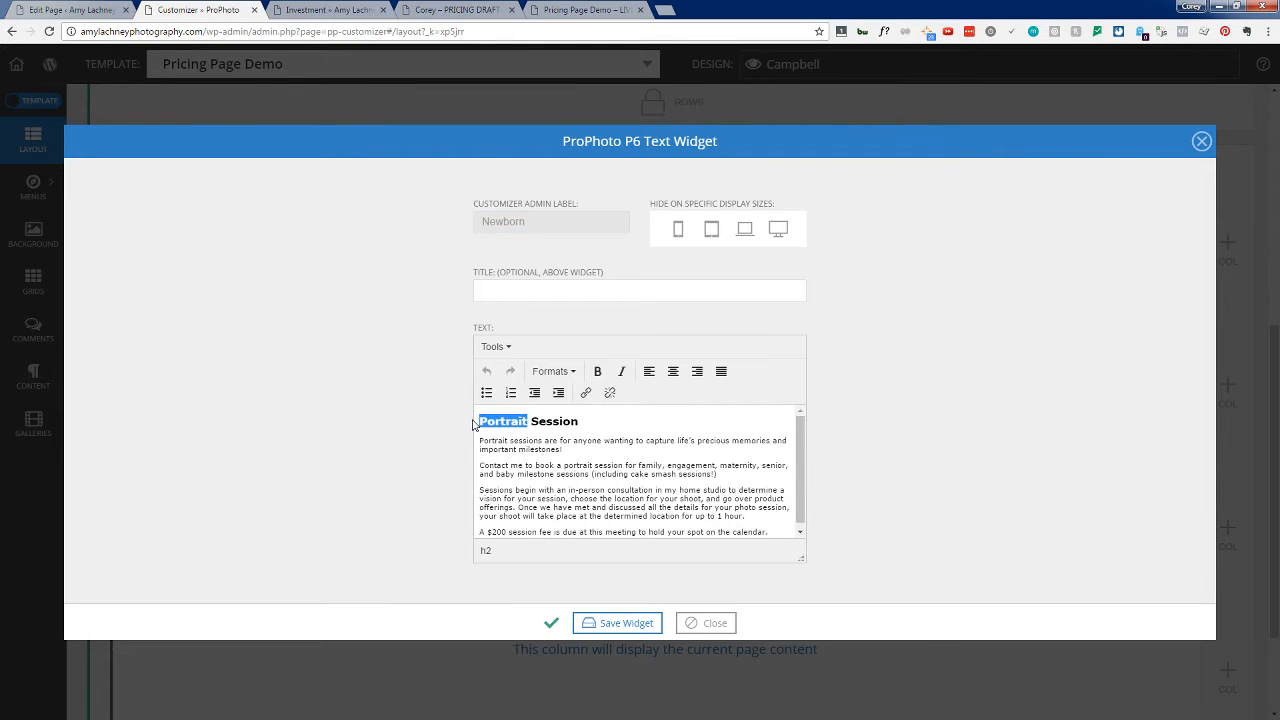
{"action": "type", "text": "Newborn"}
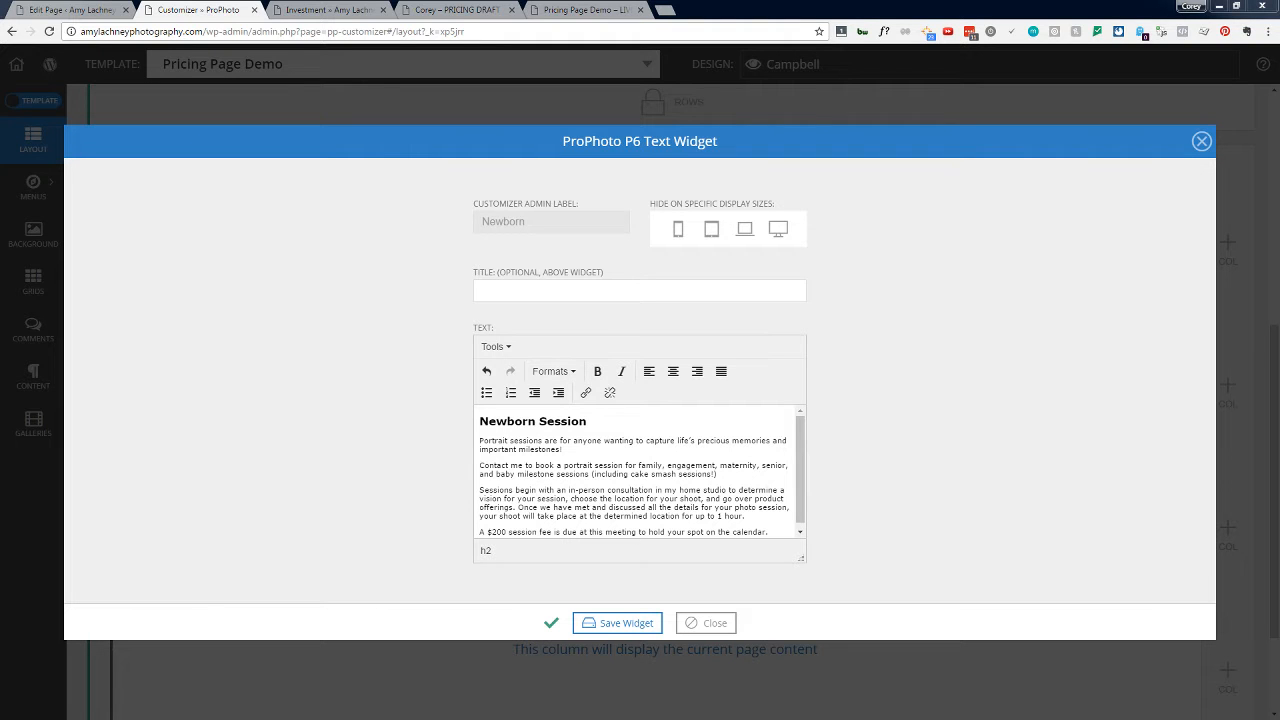
Step: Find the newborn session section on the pricing draft page and replace the Notepad text with its two paragraphs
{"action": "left_click", "coordinate": [555, 9]}
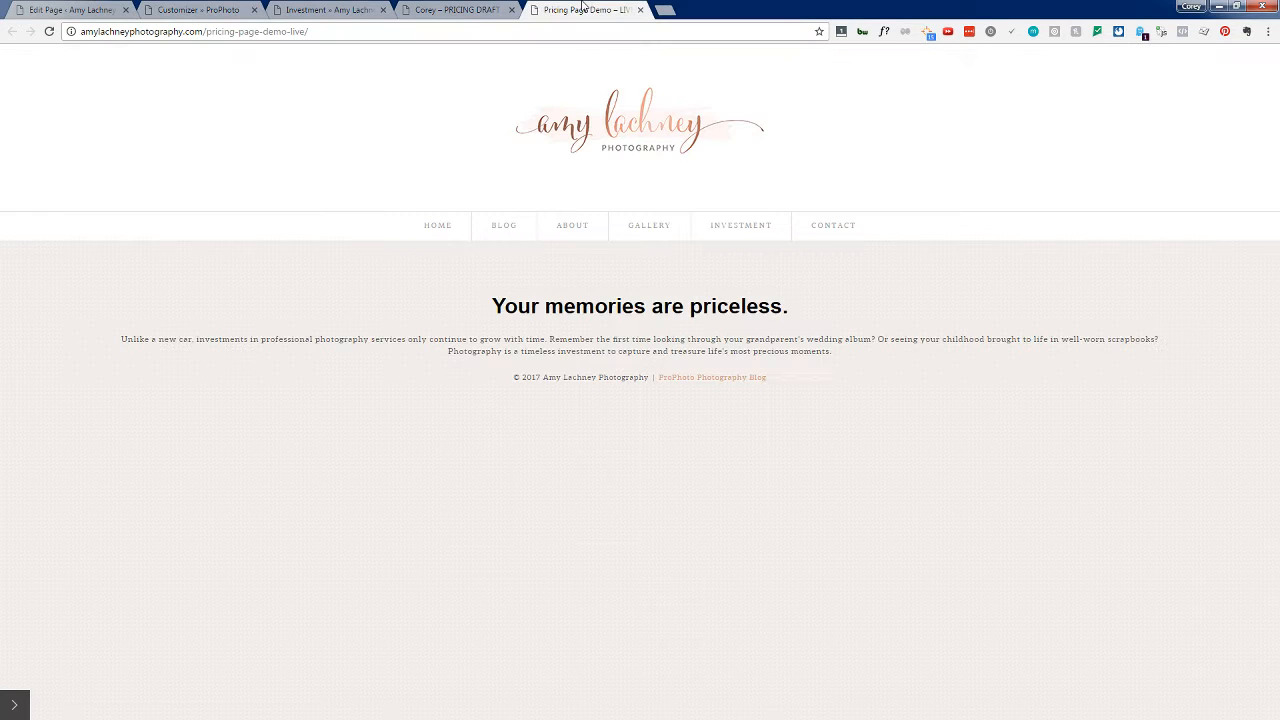
{"action": "left_click", "coordinate": [440, 9]}
{"action": "scroll", "coordinate": [475, 545], "scroll_direction": "down", "scroll_amount": 3}
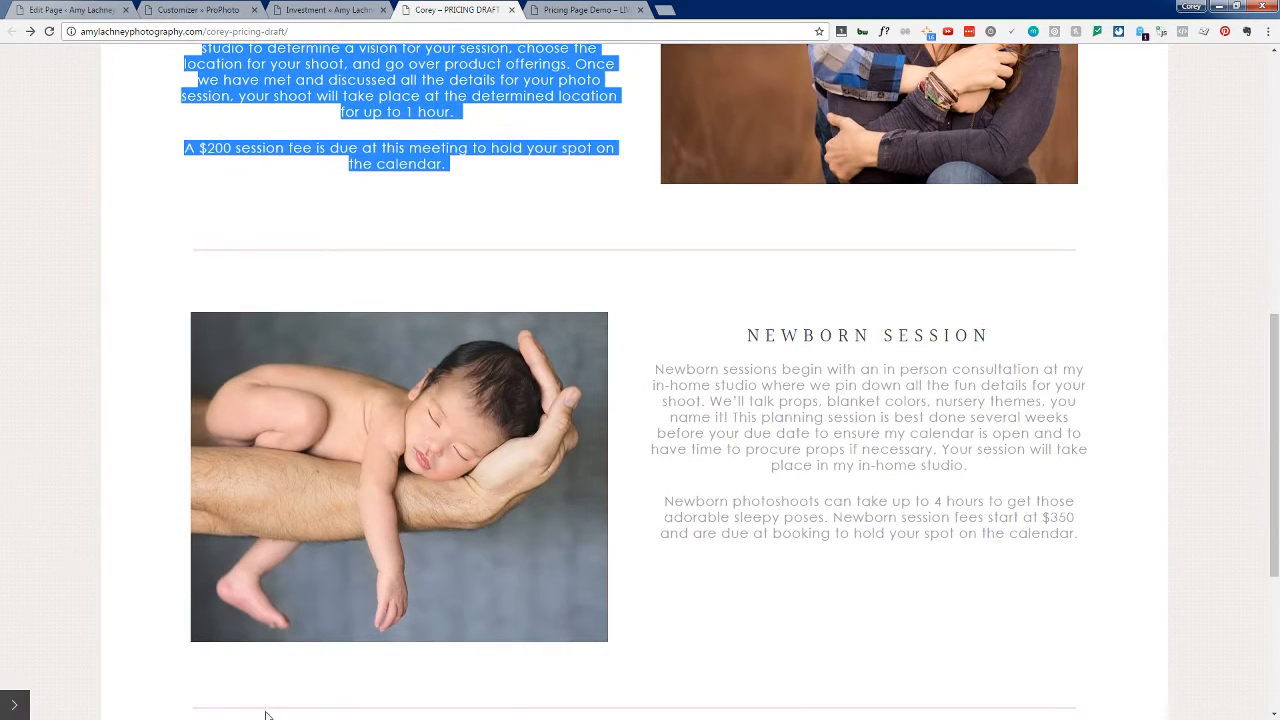
{"action": "key", "text": "alt+Tab"}
{"action": "left_click_drag", "start_coordinate": [662, 226], "coordinate": [240, 88]}
{"action": "key", "text": "ctrl+v"}
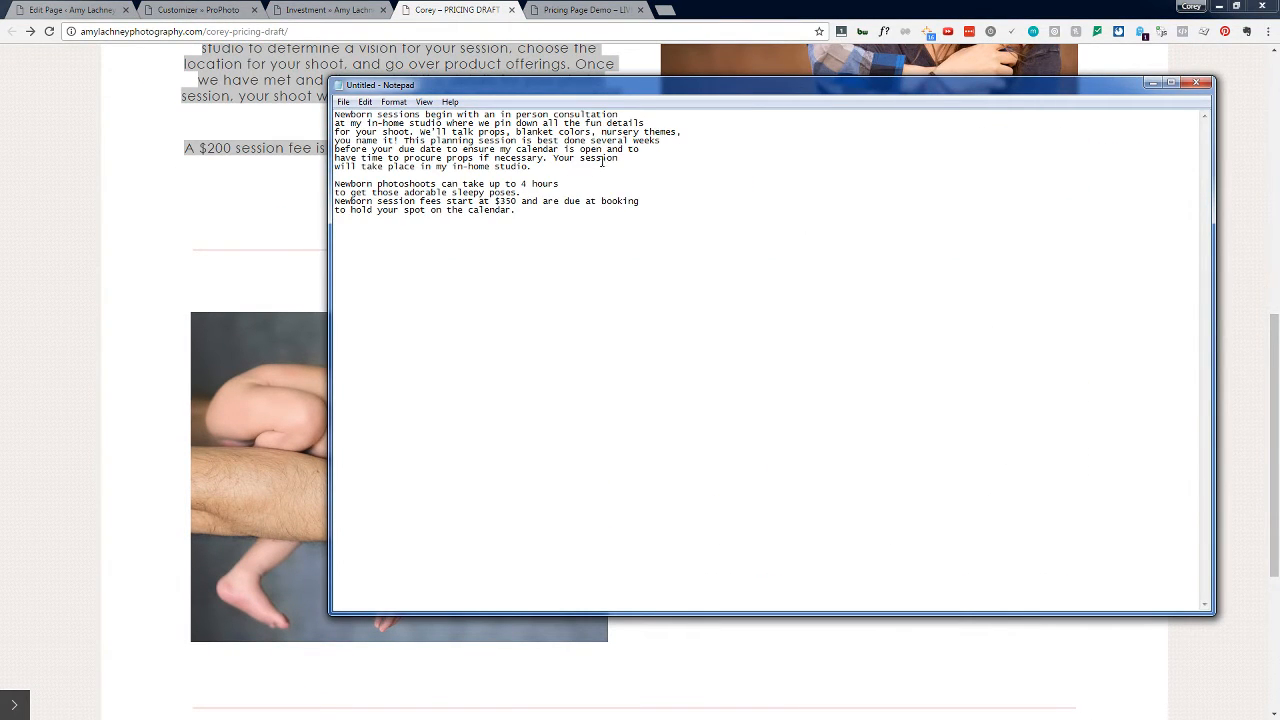
Step: Join the first three lines of the first newborn paragraph in Notepad into one continuous line with single spaces
{"action": "left_click_drag", "start_coordinate": [618, 86], "coordinate": [413, 124]}
{"action": "left_click", "coordinate": [455, 151]}
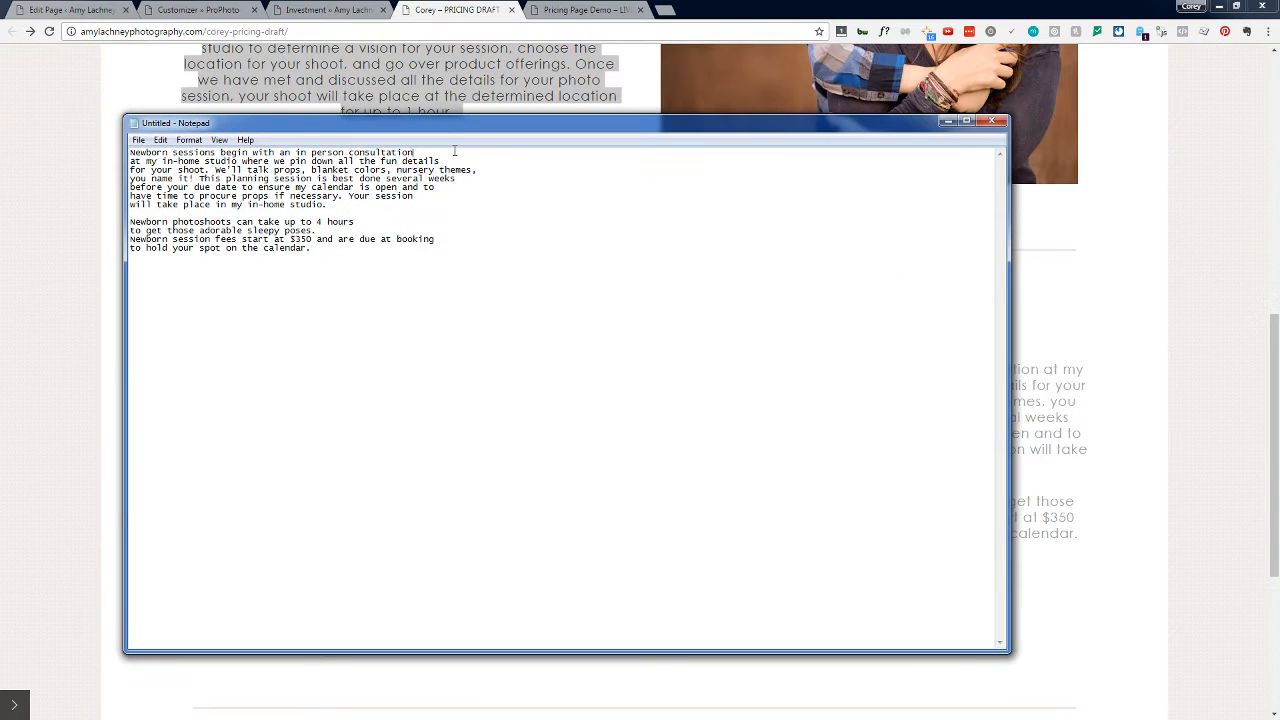
{"action": "key", "text": "Delete"}
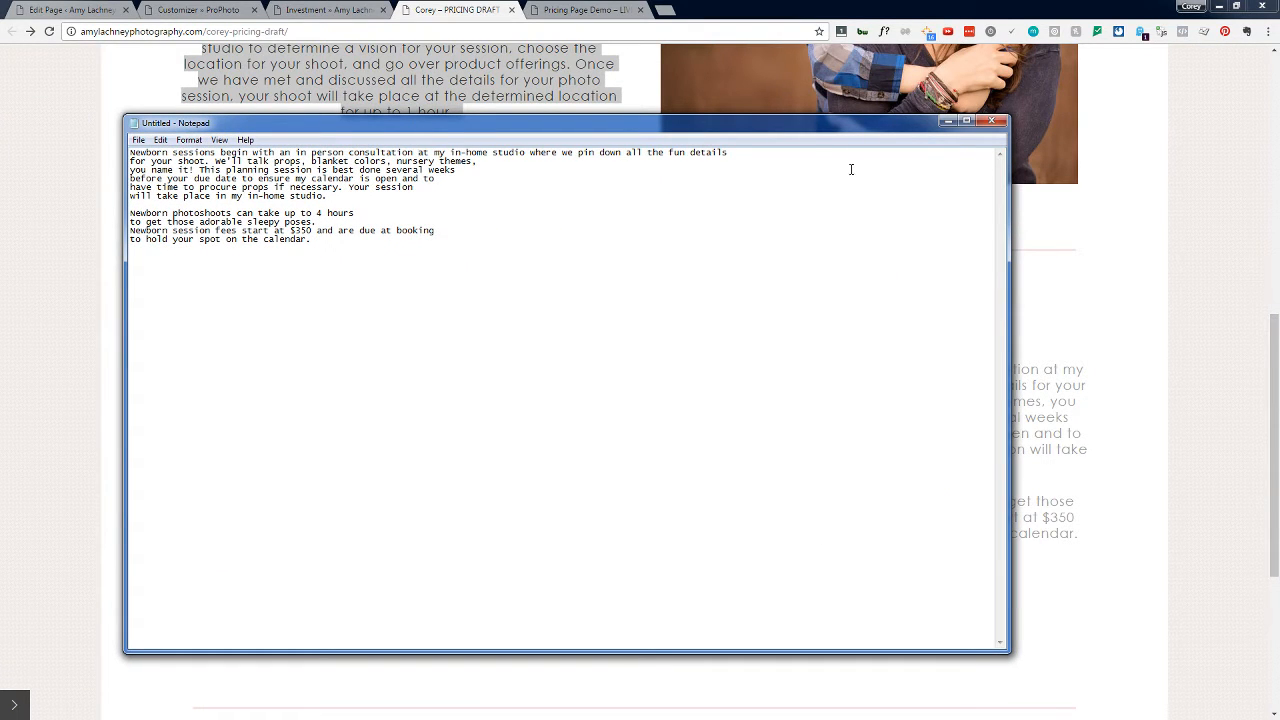
{"action": "left_click", "coordinate": [807, 152]}
{"action": "key", "text": "Delete"}
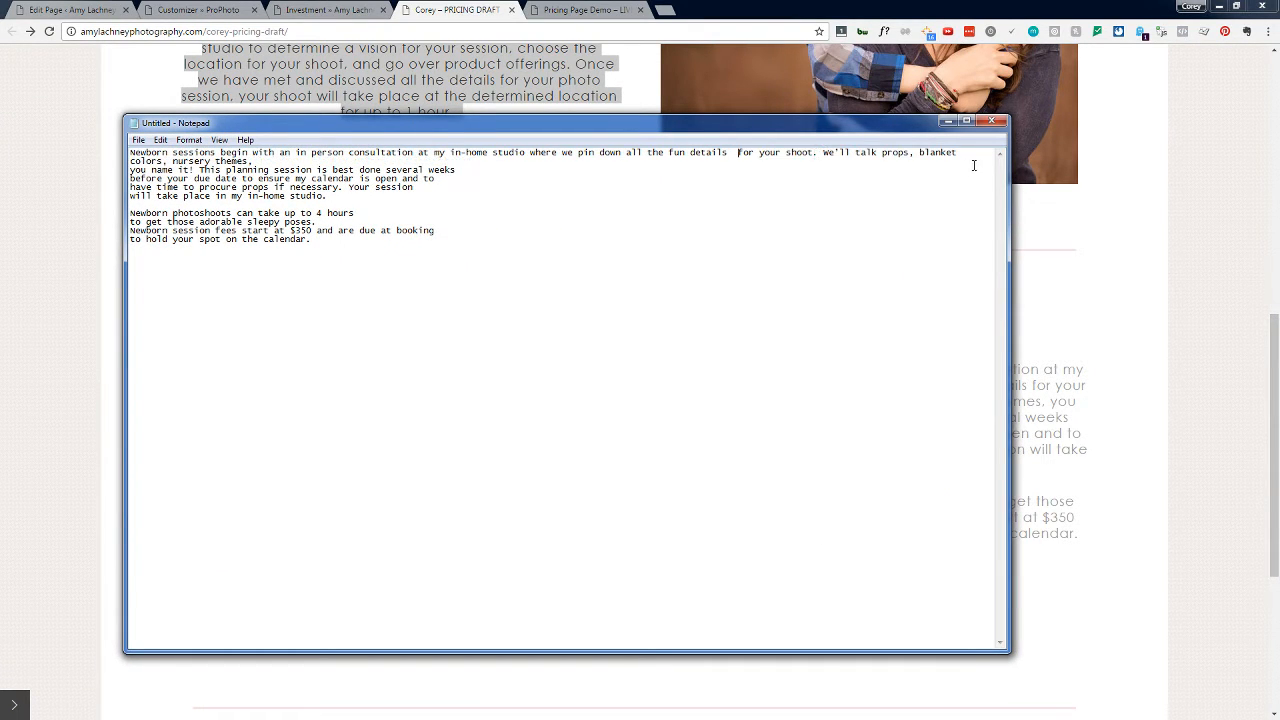
{"action": "left_click_drag", "start_coordinate": [734, 158], "coordinate": [739, 157]}
{"action": "key", "text": "Delete"}
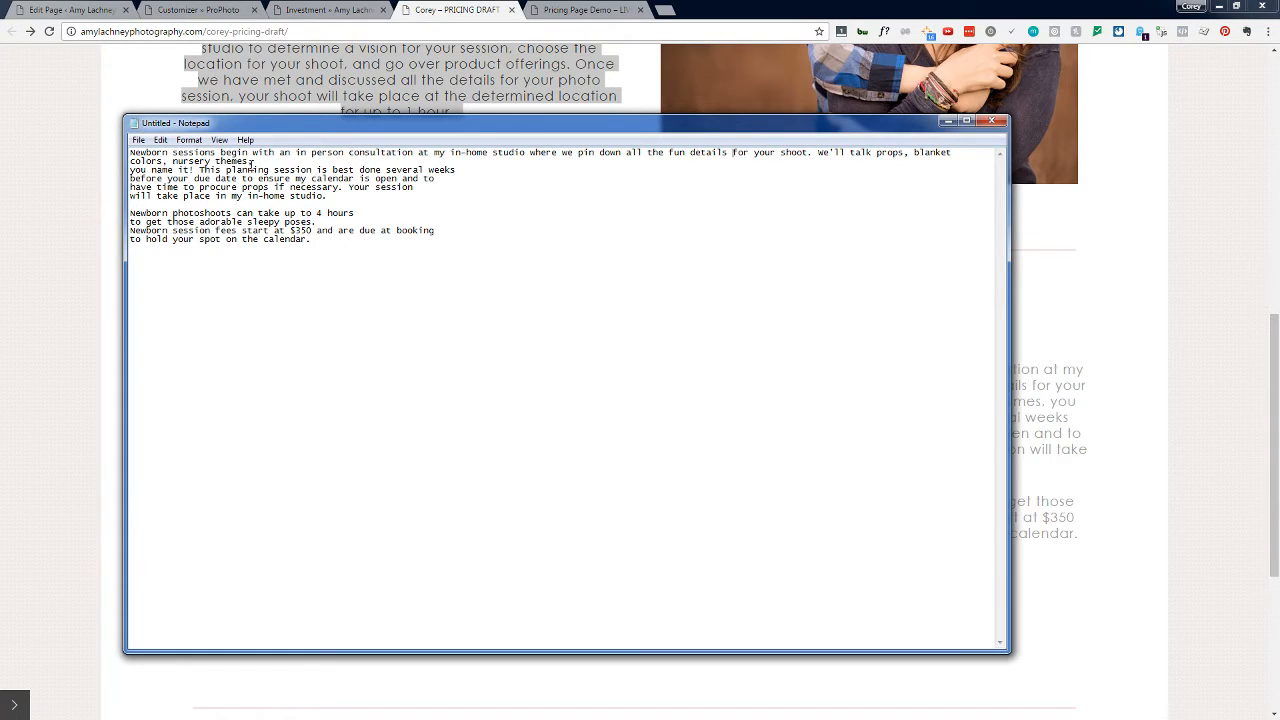
Step: Remove the remaining line breaks in the first newborn paragraph, keeping the words separated by single spaces
{"action": "key", "text": "Delete"}
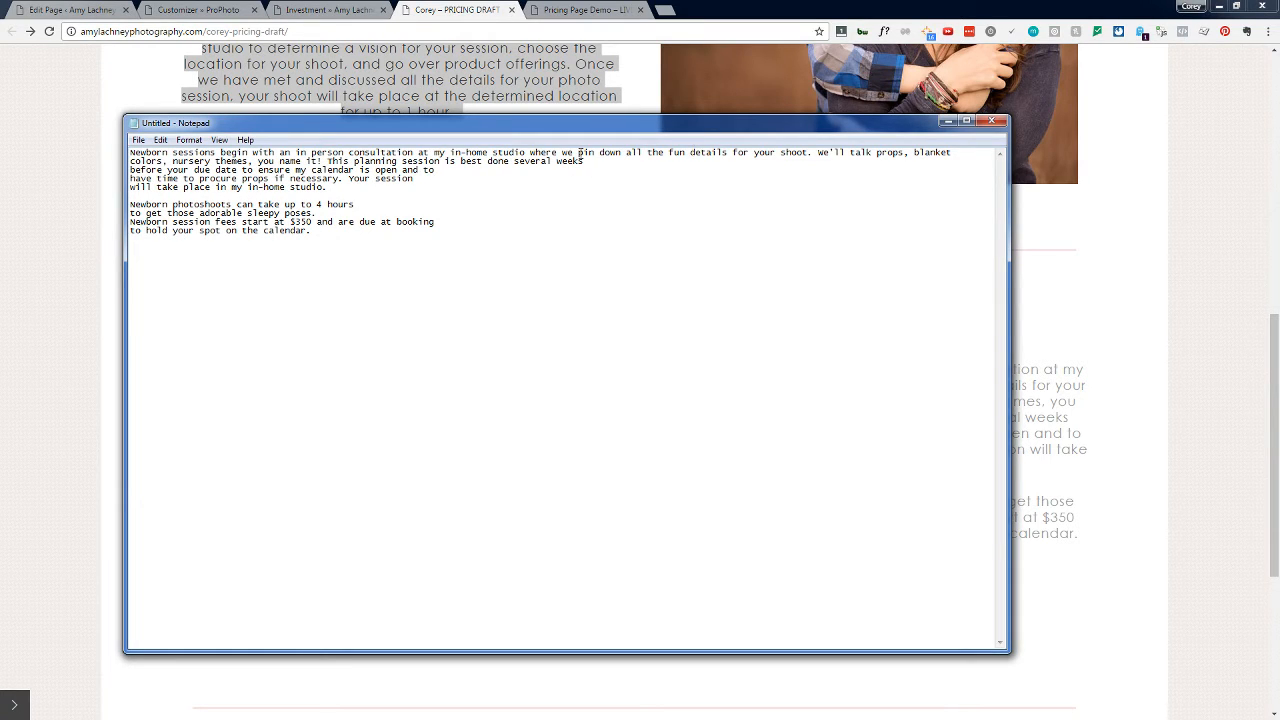
{"action": "key", "text": "Delete"}
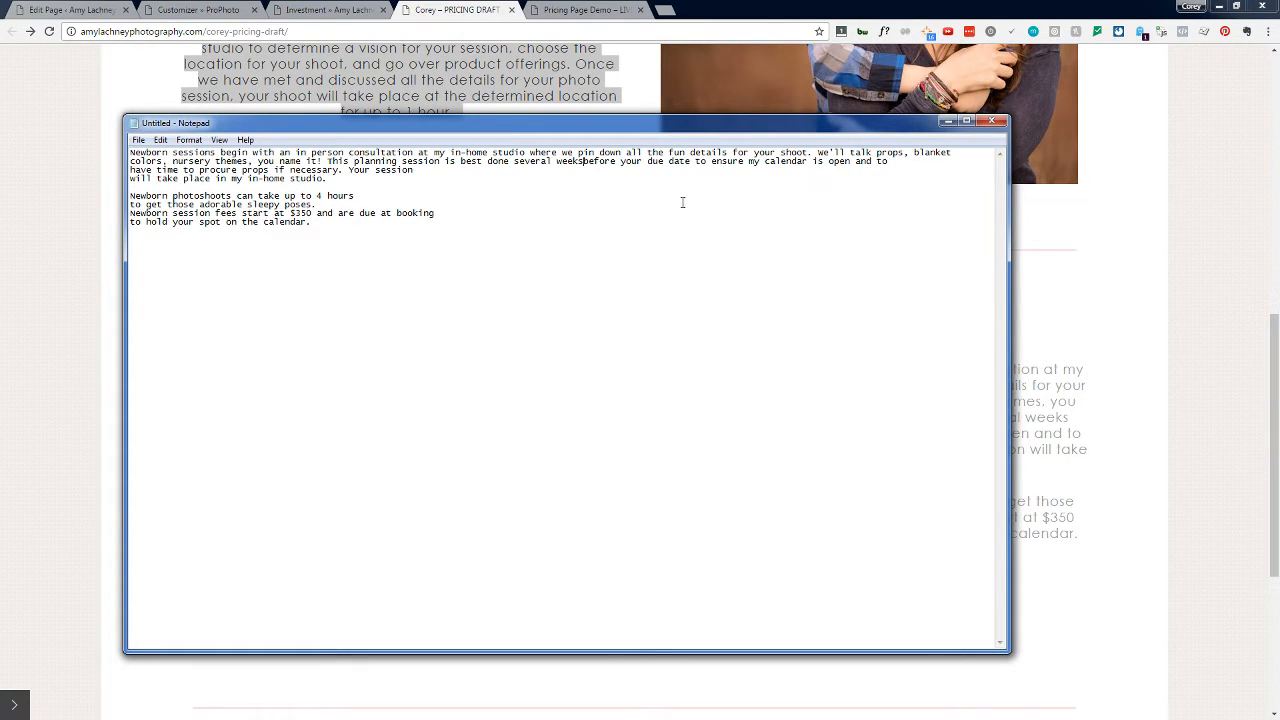
{"action": "left_click", "coordinate": [941, 158]}
{"action": "key", "text": "Delete"}
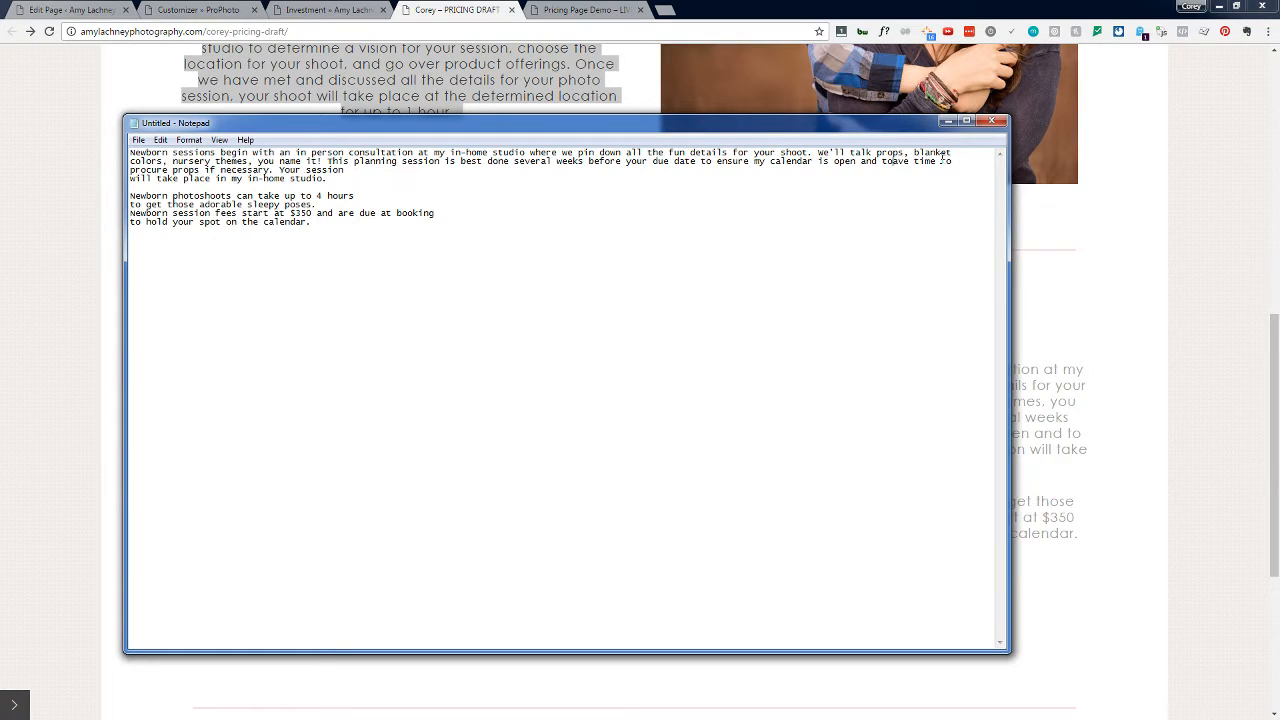
{"action": "type", "text": "h"}
{"action": "key", "text": "Delete"}
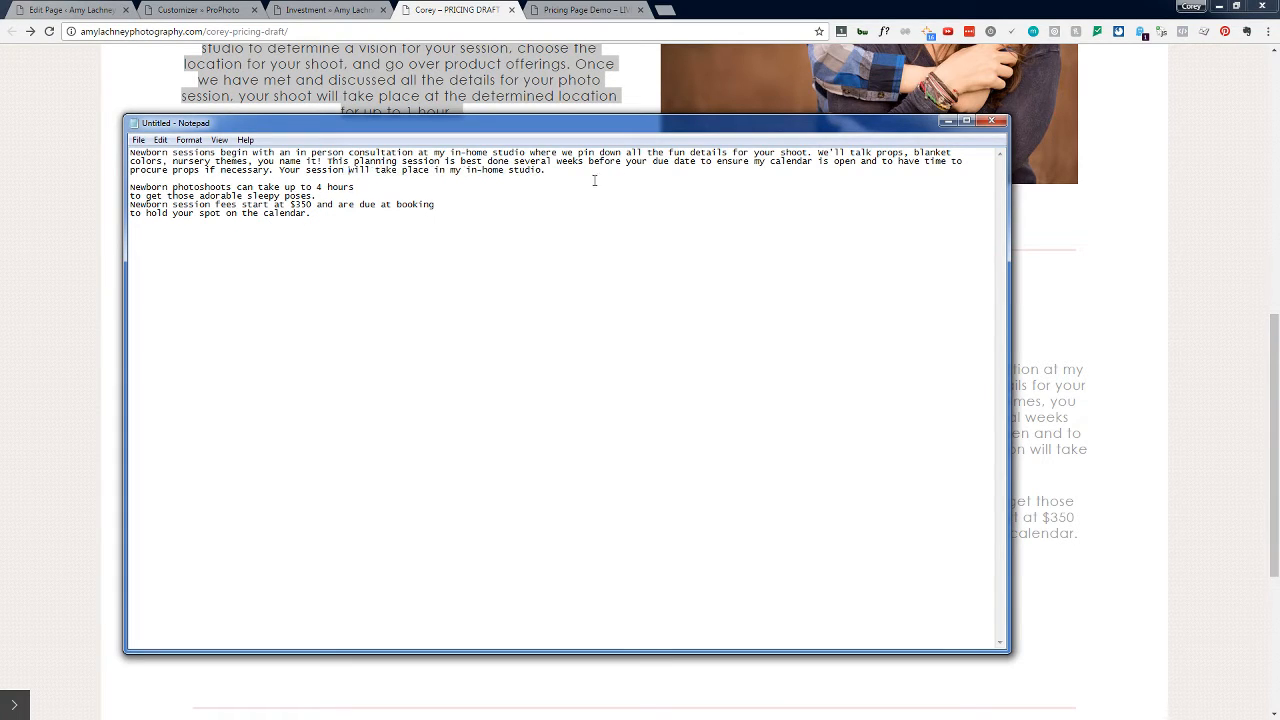
Step: Join the lines of the second newborn paragraph, about the 4-hour photoshoots and $350 fee, into one continuous paragraph
{"action": "left_click", "coordinate": [366, 188]}
{"action": "key", "text": "Delete"}
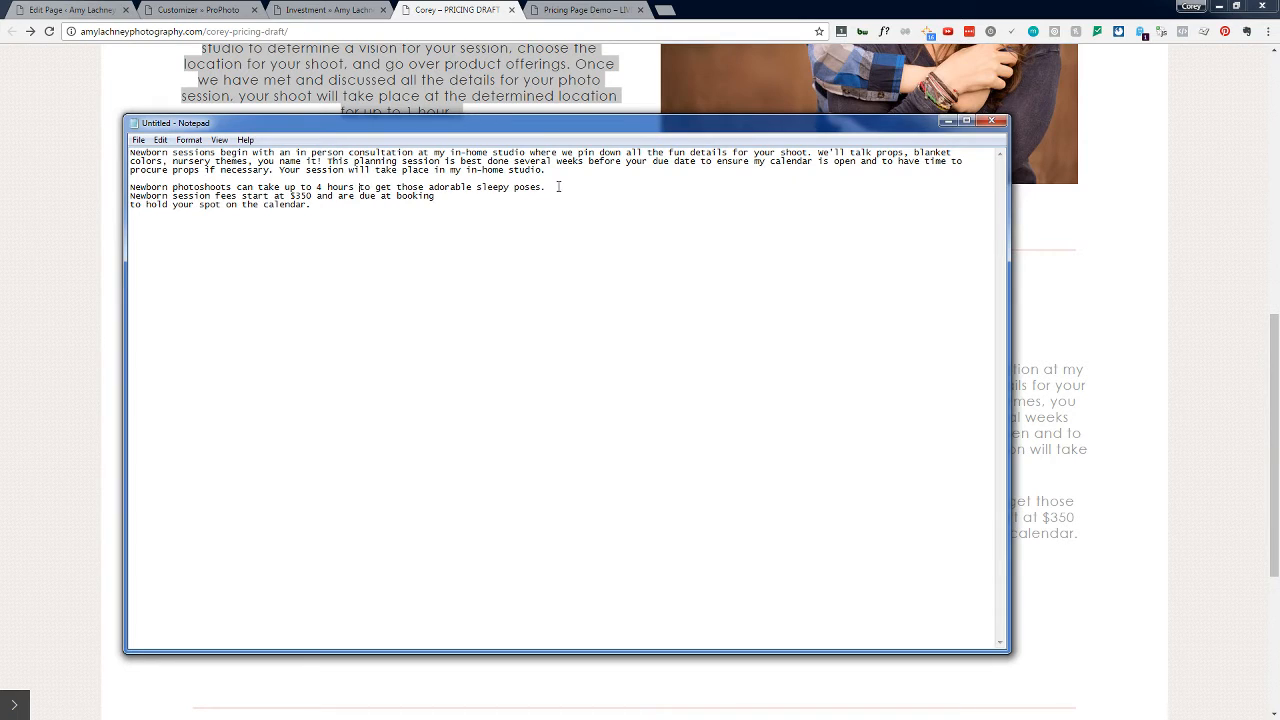
{"action": "key", "text": "Delete"}
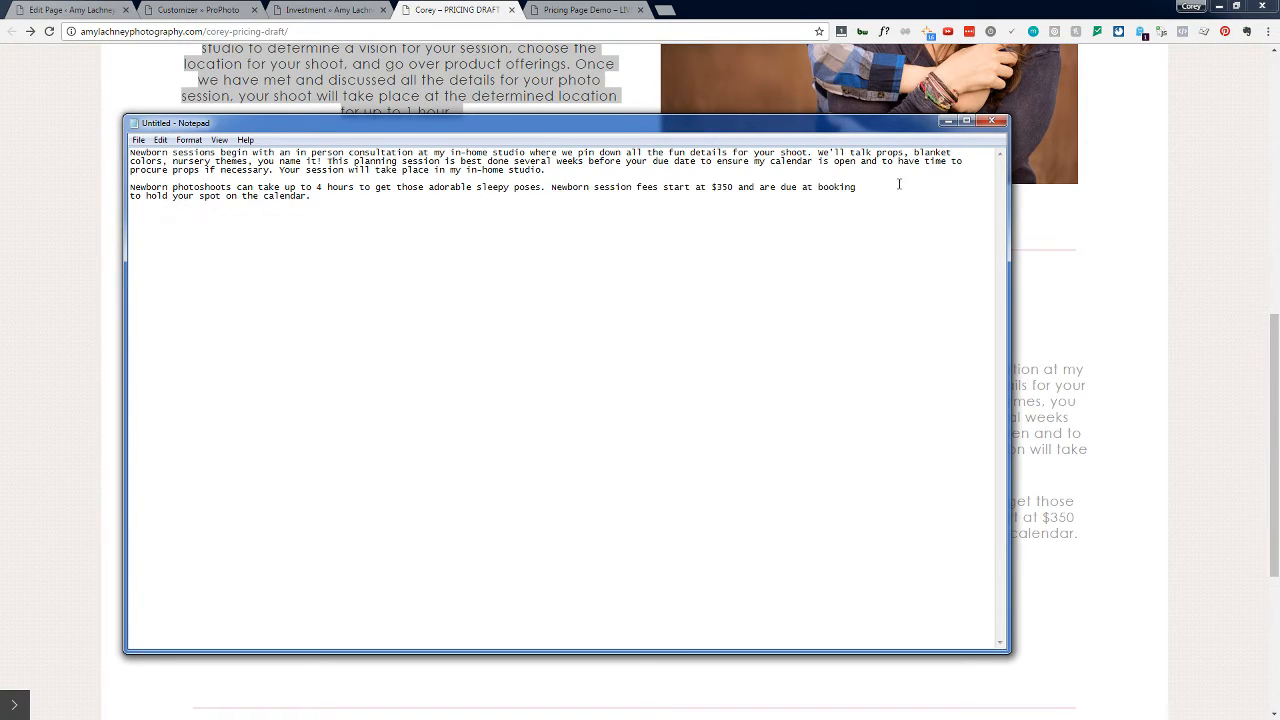
{"action": "key", "text": "Delete"}
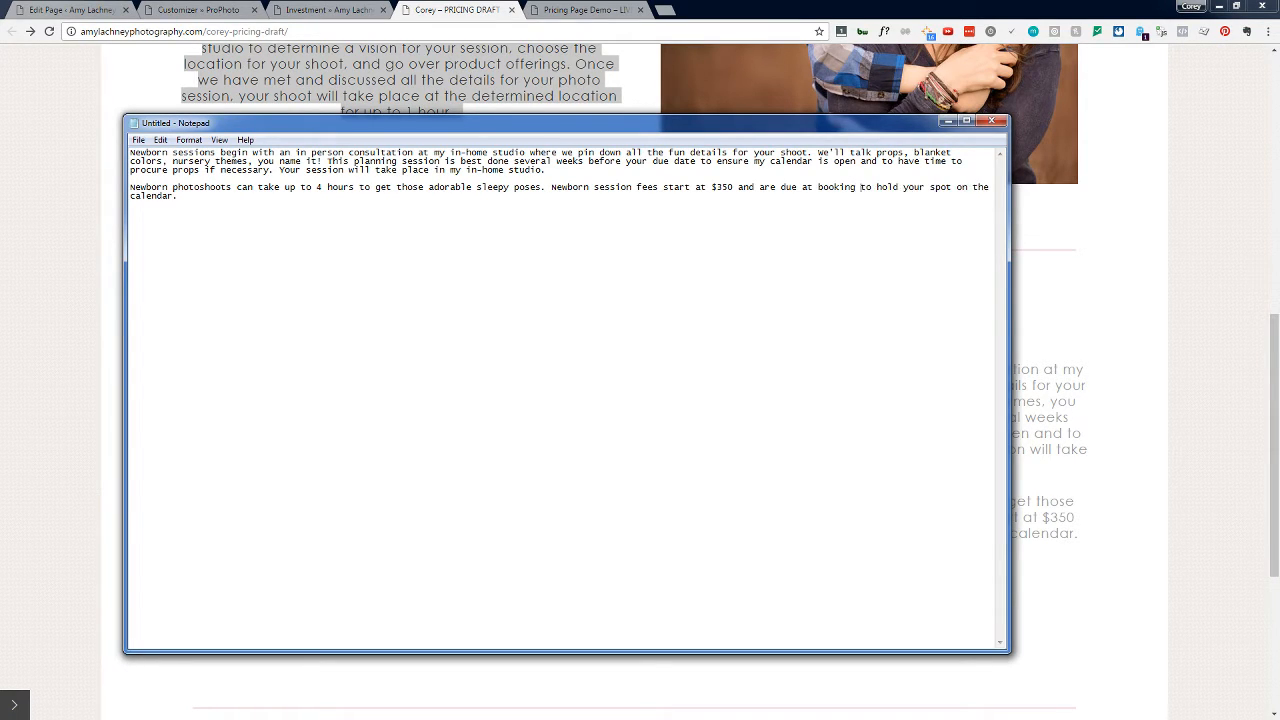
Step: Replace the portrait text below the Newborn widget's heading with the two cleaned Notepad paragraphs and remove the blank paragraph between them
{"action": "left_click_drag", "start_coordinate": [192, 198], "coordinate": [97, 145]}
{"action": "key", "text": "ctrl+c"}
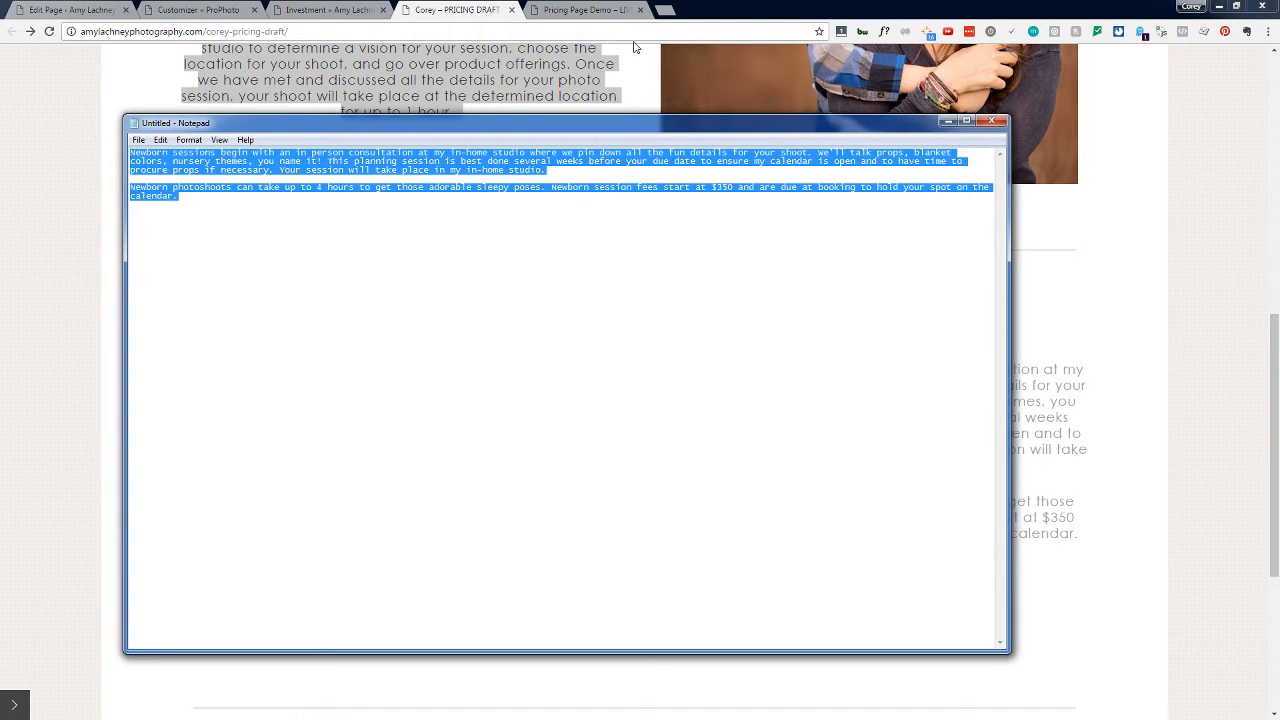
{"action": "left_click", "coordinate": [330, 10]}
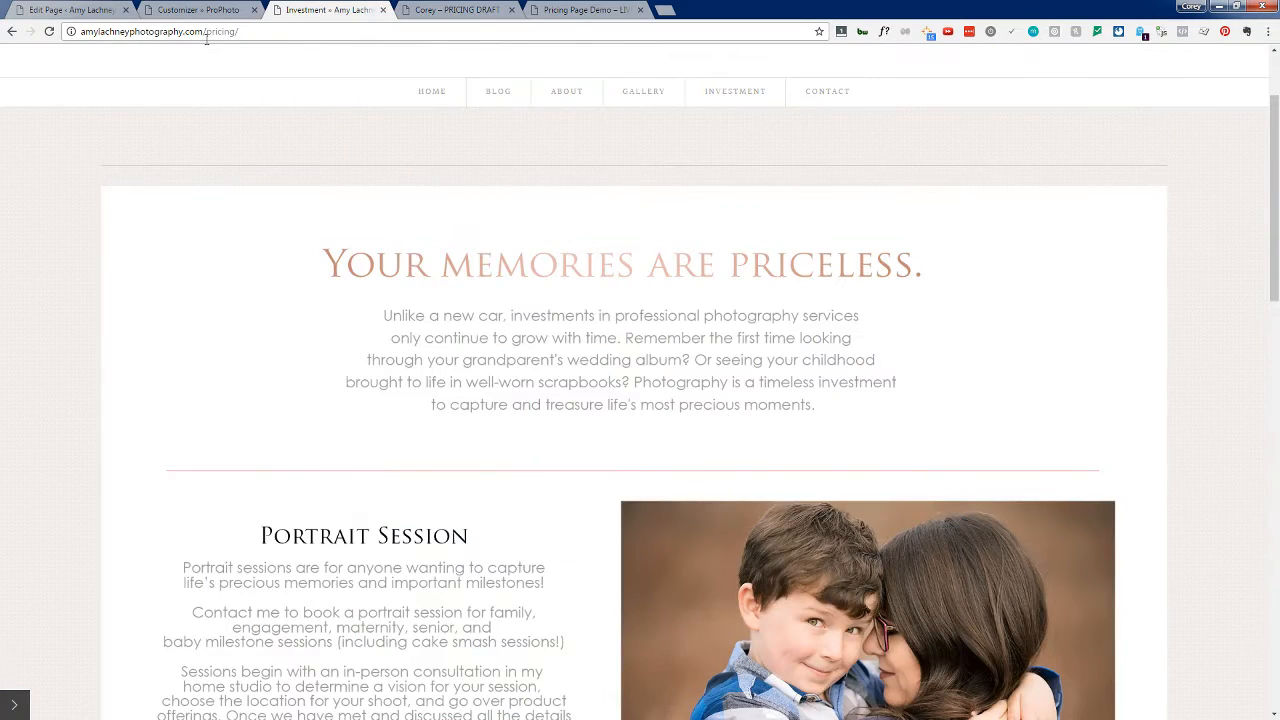
{"action": "left_click", "coordinate": [186, 10]}
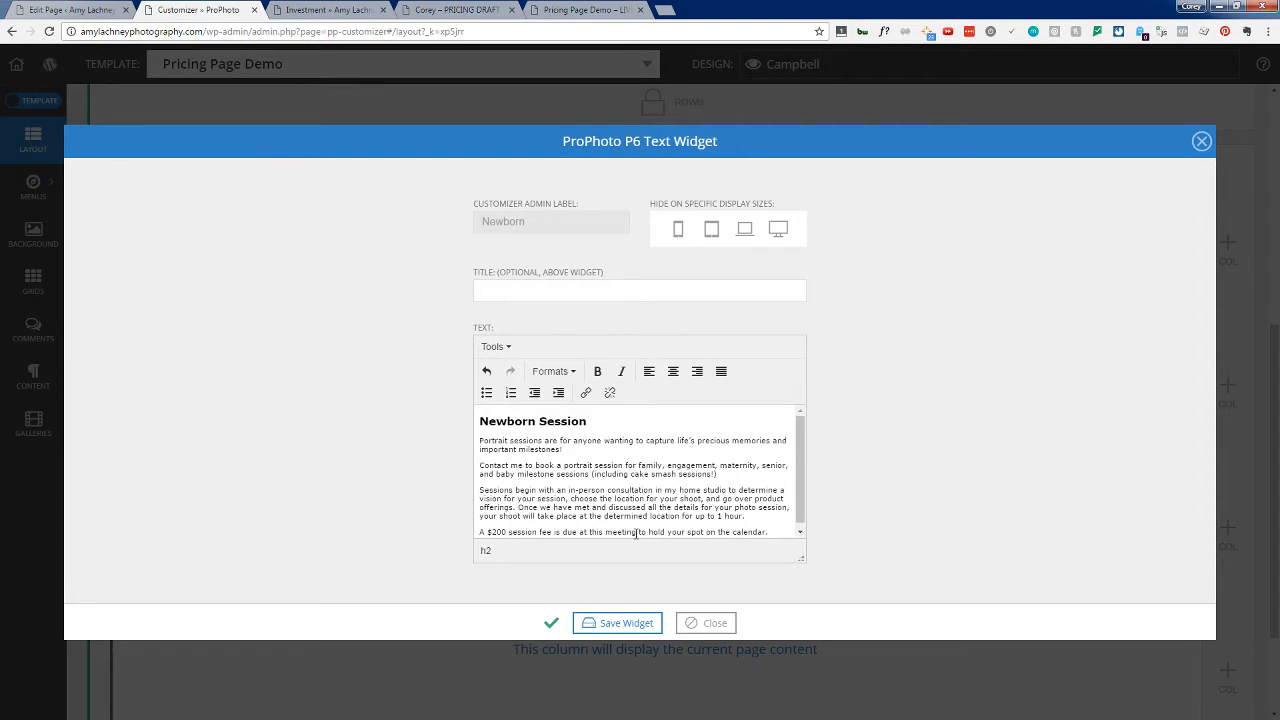
{"action": "left_click_drag", "start_coordinate": [480, 441], "coordinate": [837, 600]}
{"action": "key", "text": "ctrl+v"}
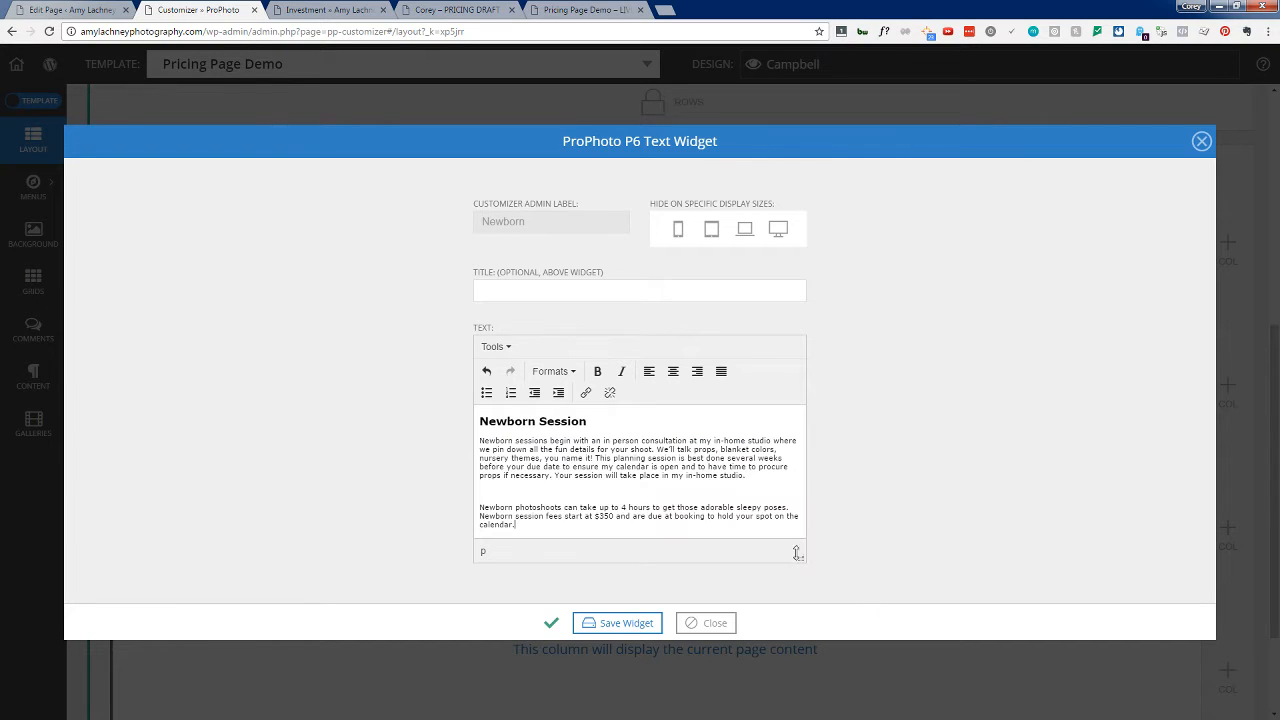
{"action": "key", "text": "BackSpace"}
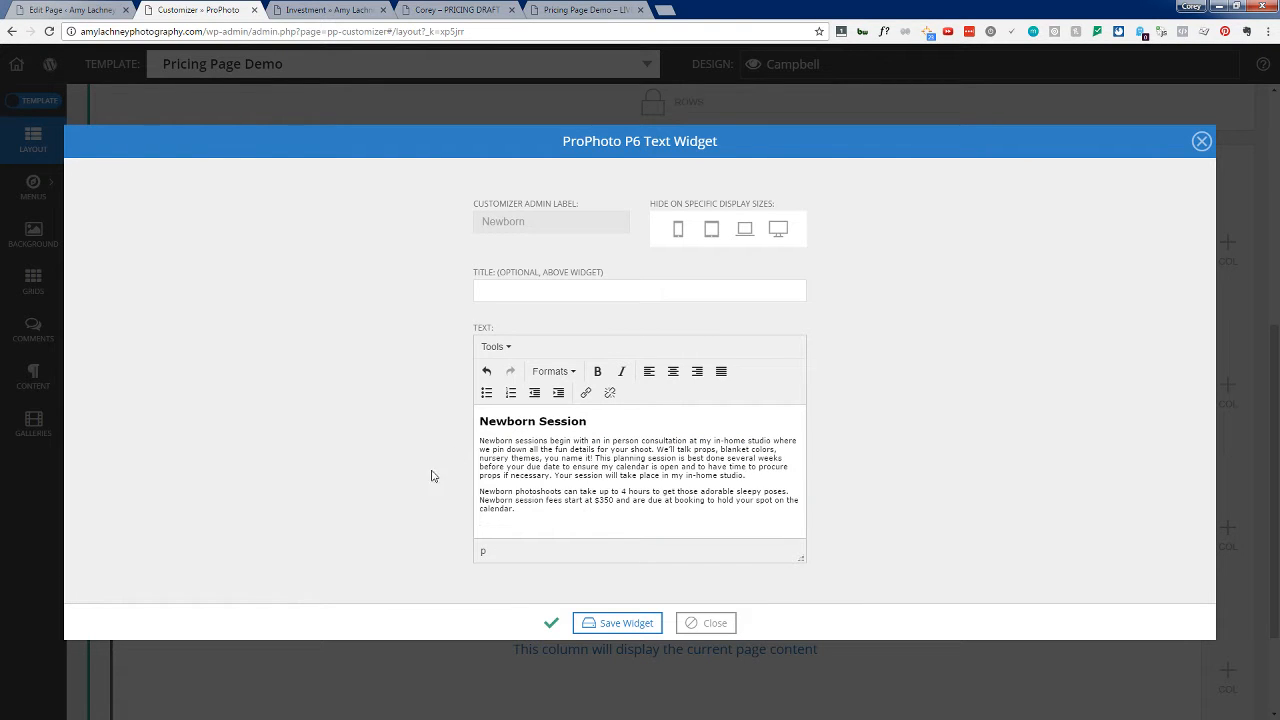
Step: Check the newborn text's source code for stray markup, save the Newborn widget and close it
{"action": "left_click", "coordinate": [495, 346]}
{"action": "left_click", "coordinate": [501, 369]}
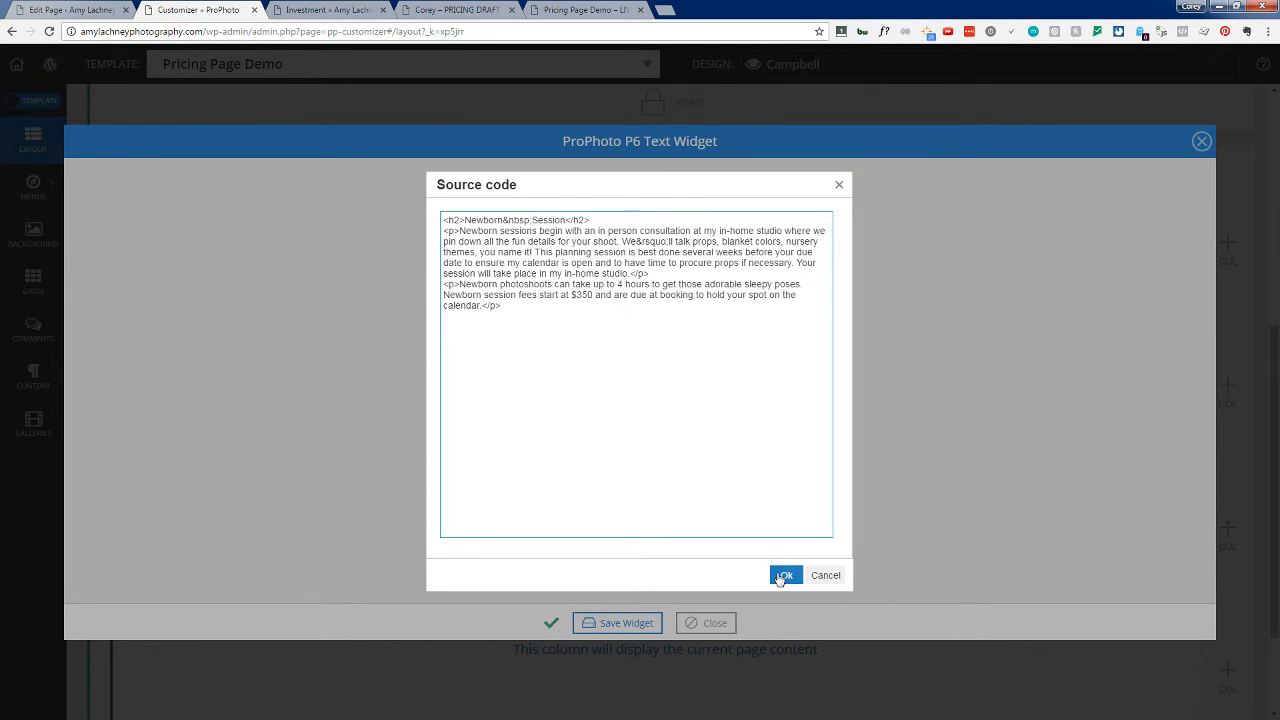
{"action": "left_click", "coordinate": [784, 575]}
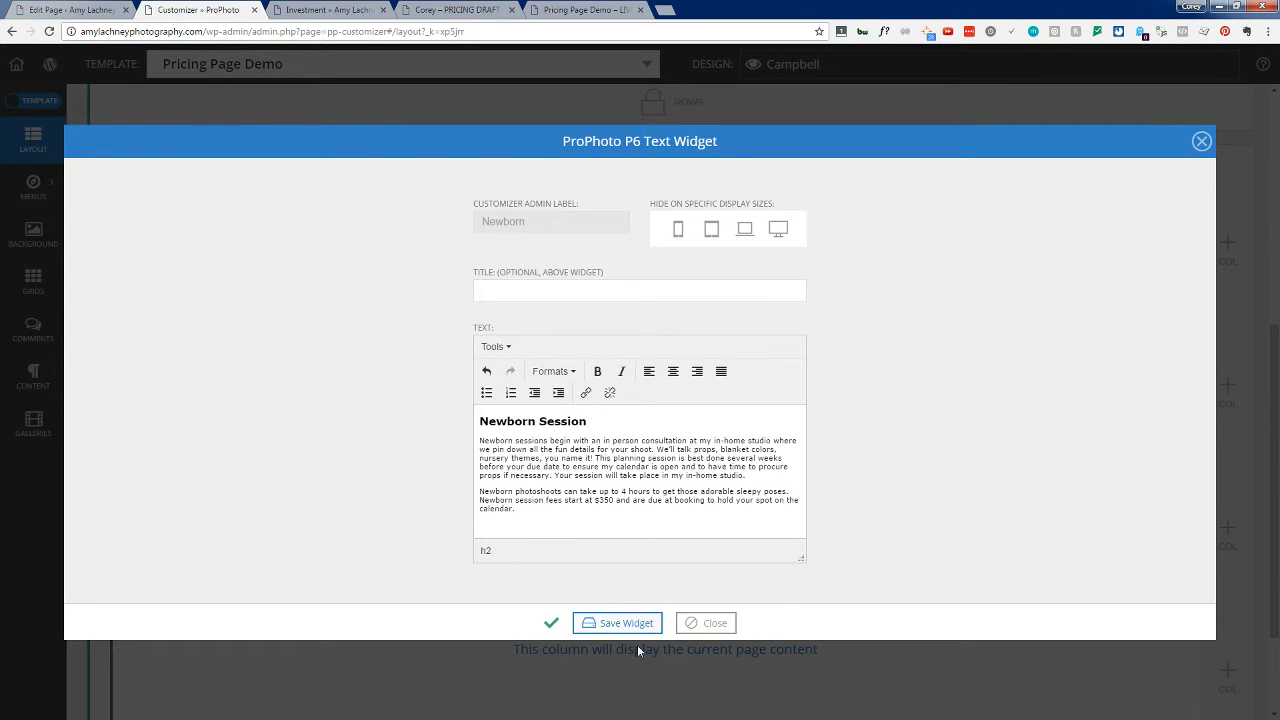
{"action": "left_click", "coordinate": [630, 624]}
{"action": "left_click", "coordinate": [715, 623]}
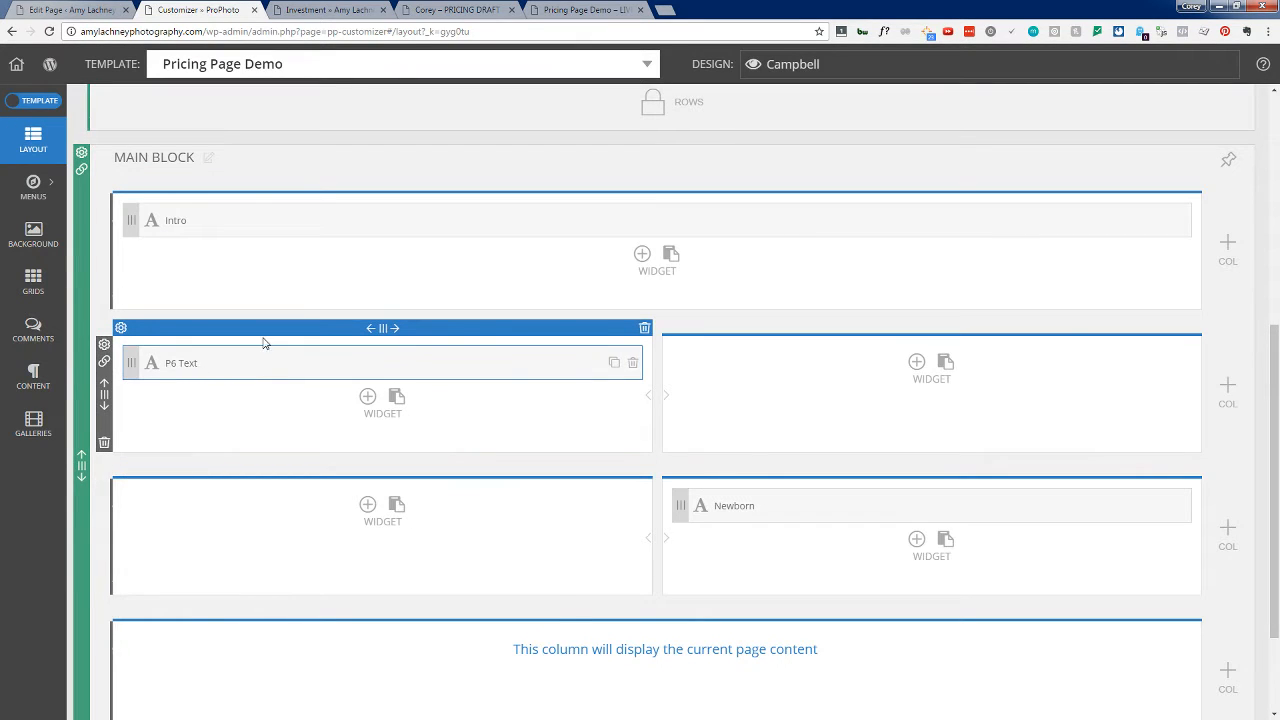
Step: Set the admin label of the text widget in the first two-column row to "Portrait" and save it
{"action": "left_click", "coordinate": [263, 346]}
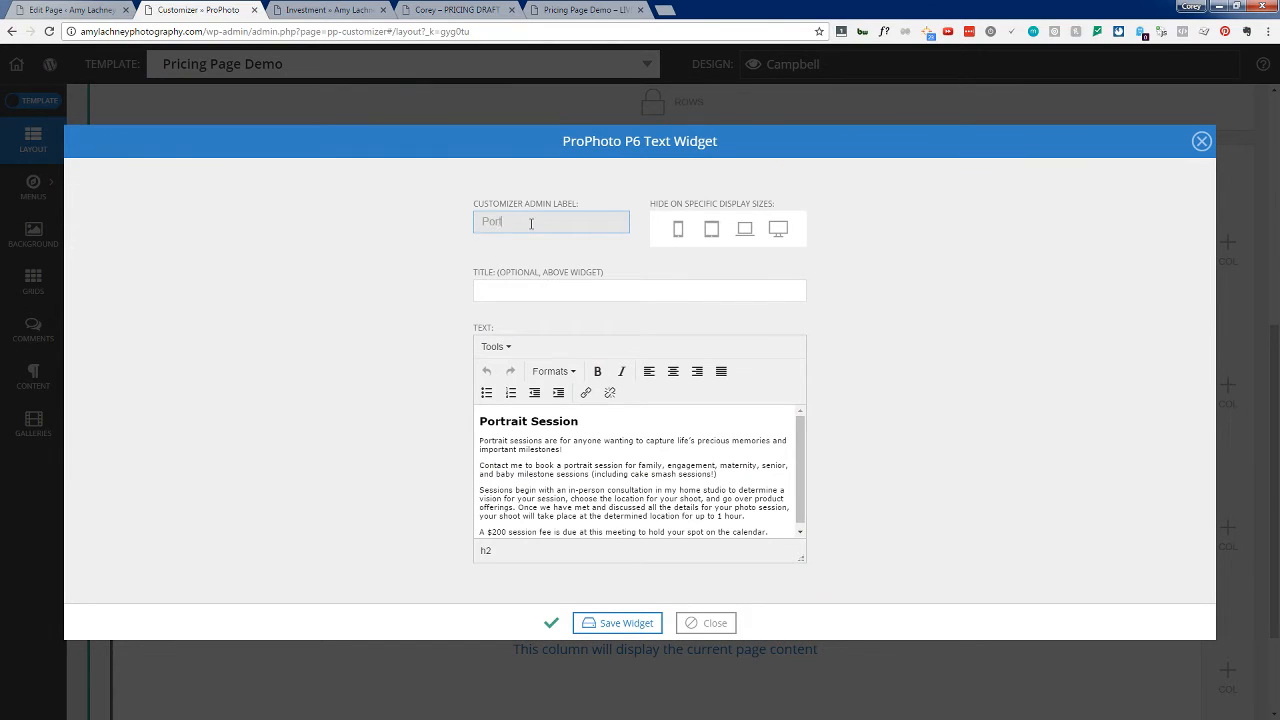
{"action": "type", "text": "Portrait"}
{"action": "left_click", "coordinate": [614, 622]}
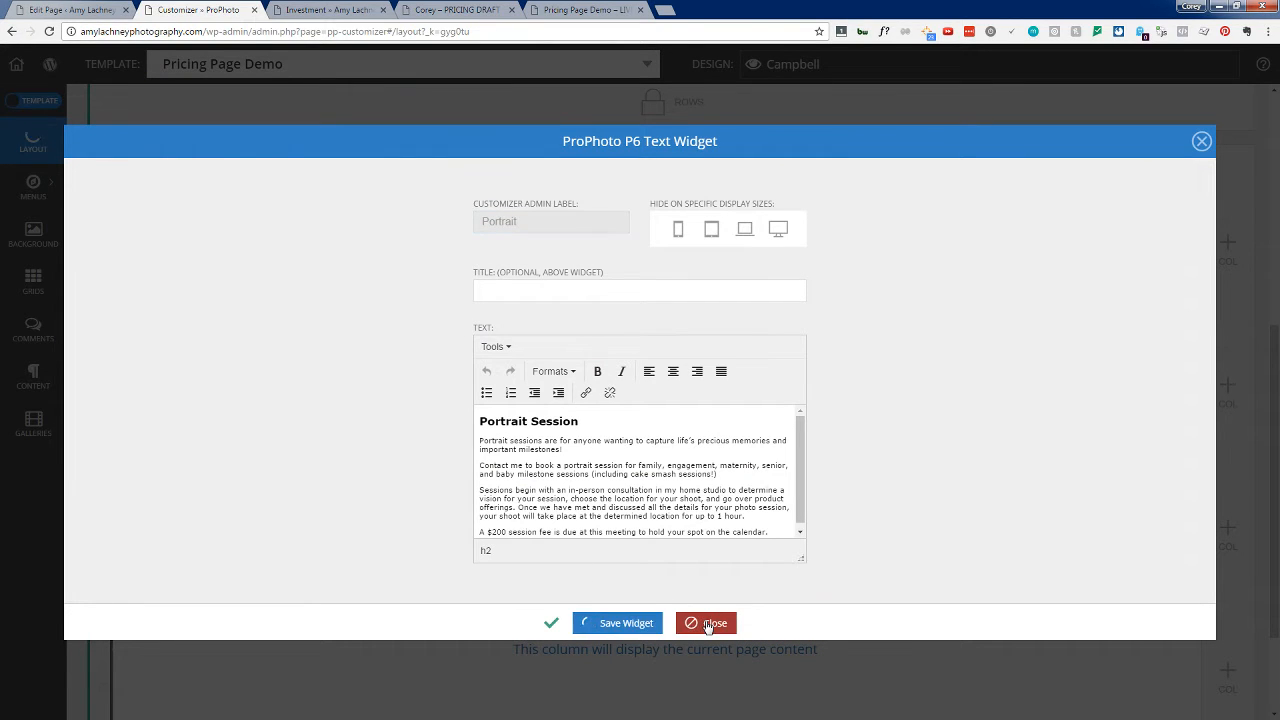
{"action": "left_click", "coordinate": [706, 624]}
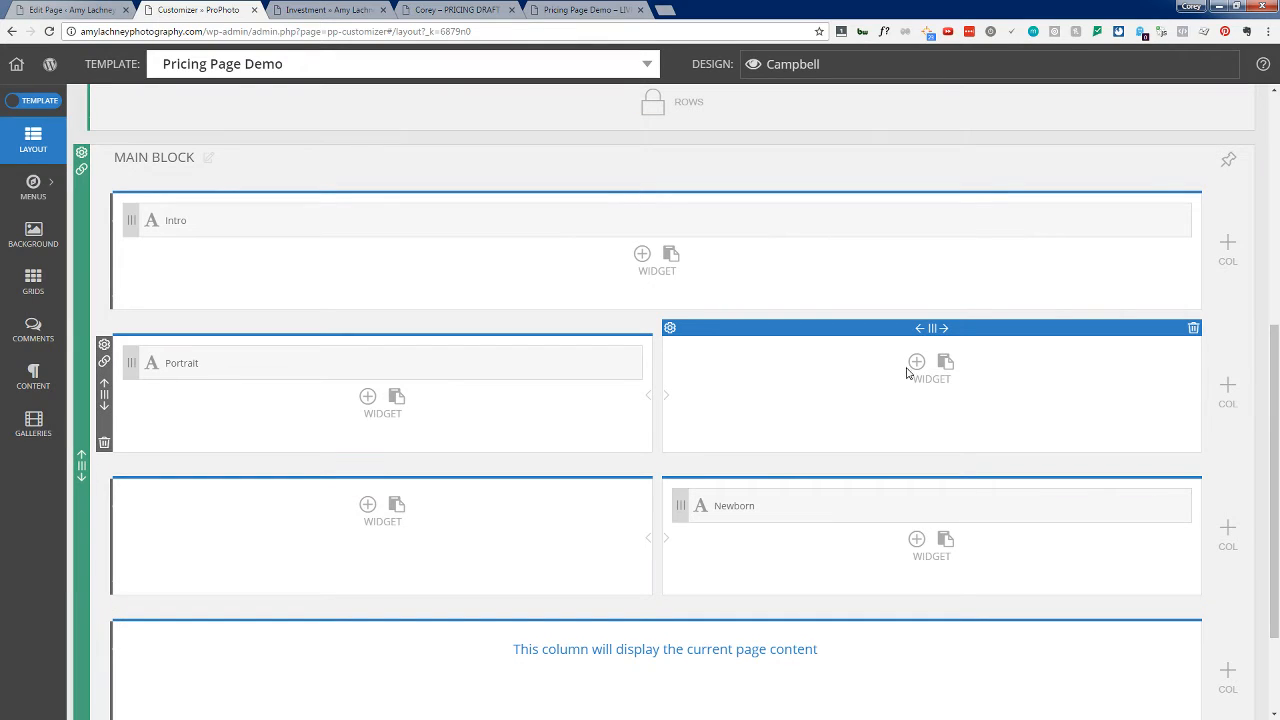
Step: Start a P6 Graphics widget in the empty column beside the Portrait widget and bring up the client's image folder
{"action": "left_click", "coordinate": [917, 361]}
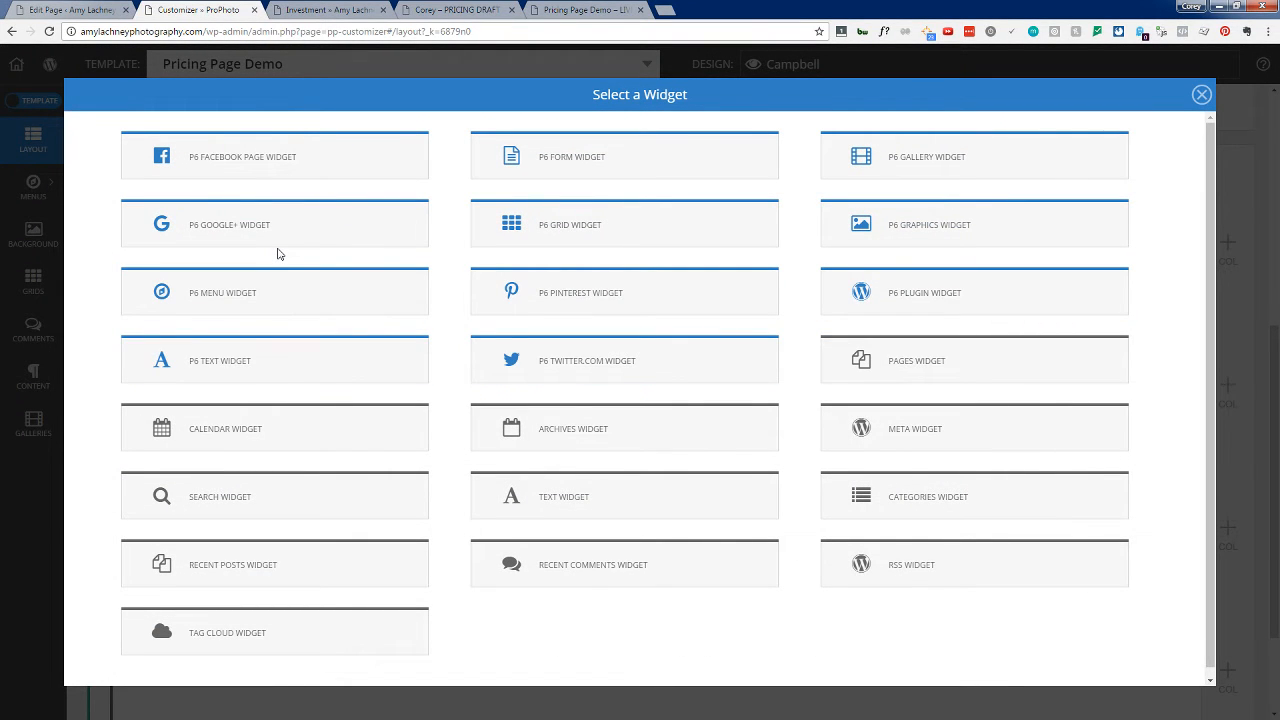
{"action": "left_click", "coordinate": [896, 238]}
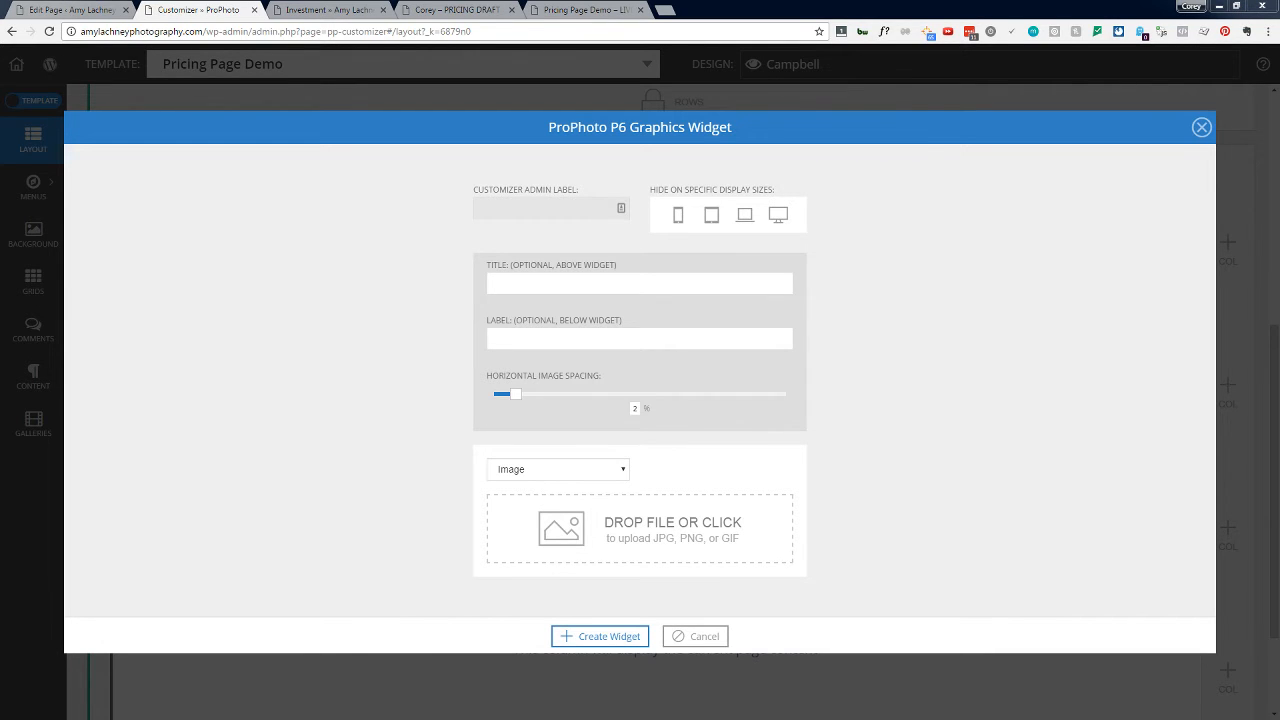
{"action": "left_click_drag", "start_coordinate": [1279, 120], "coordinate": [681, 58]}
{"action": "left_click", "coordinate": [600, 215]}
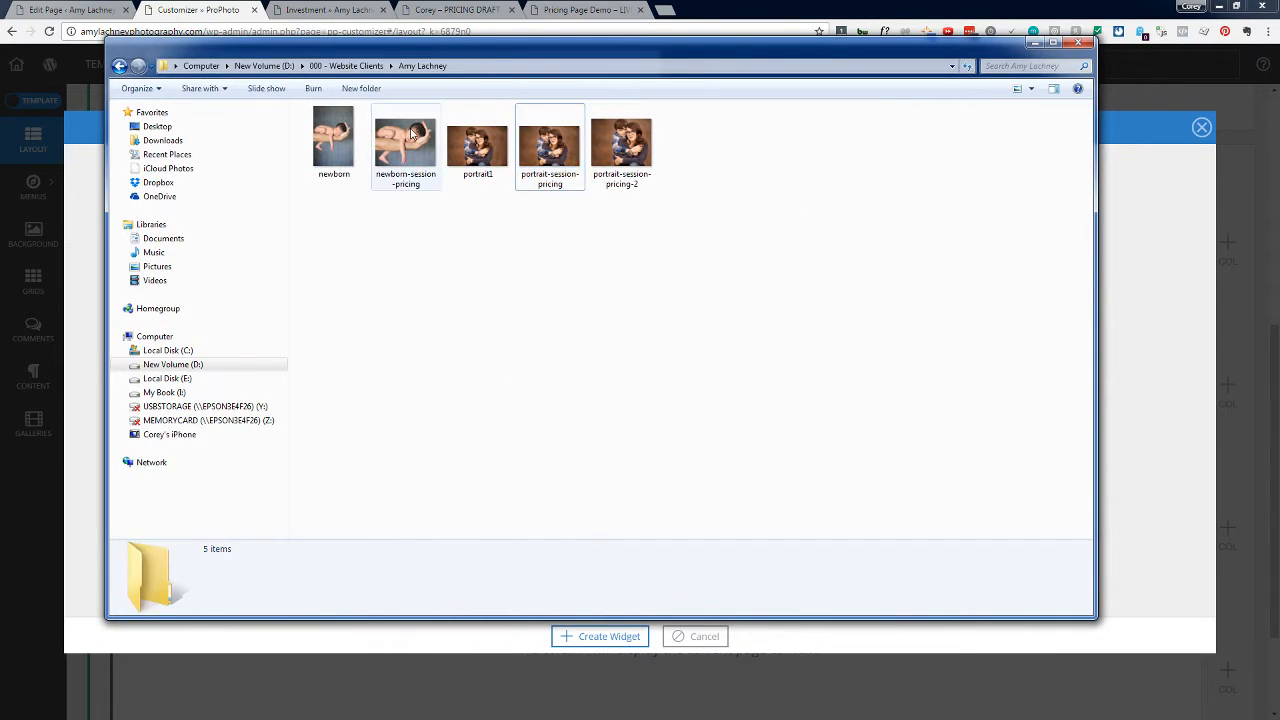
Step: Check the newborn image's file details in the client's folder and return to the pricing draft page
{"action": "left_click", "coordinate": [340, 132]}
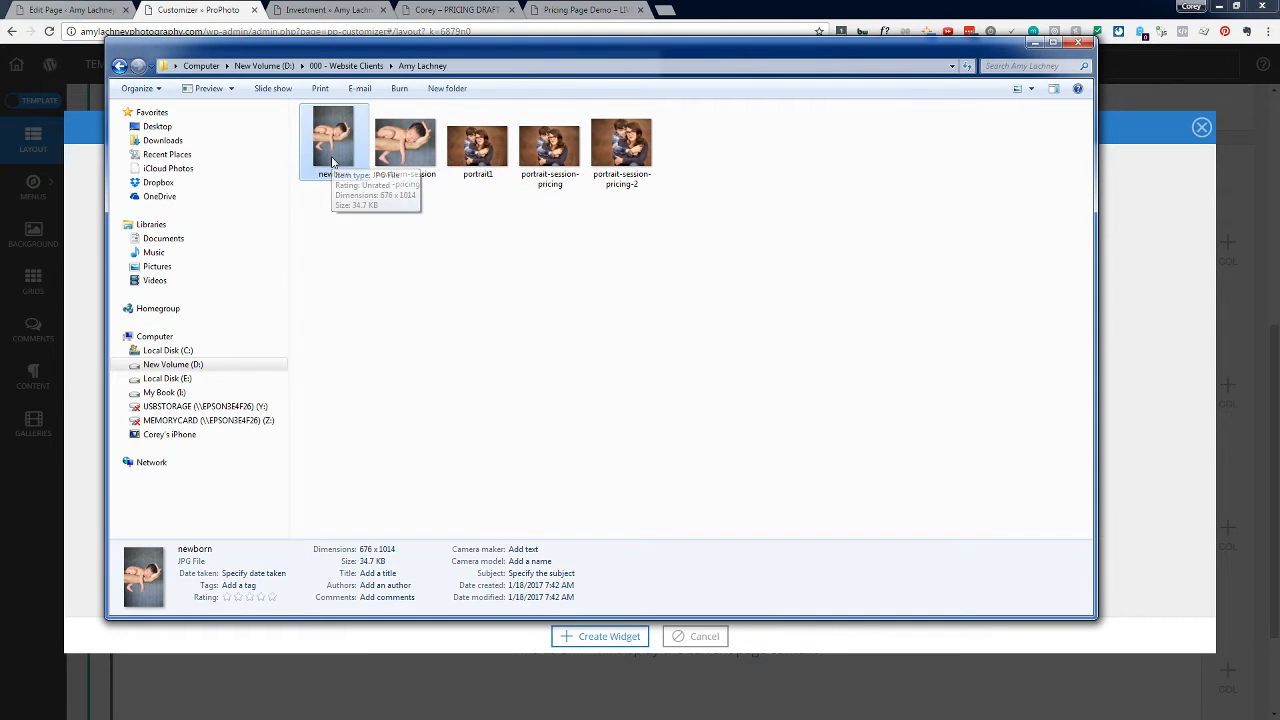
{"action": "left_click", "coordinate": [467, 225]}
{"action": "right_click", "coordinate": [467, 225]}
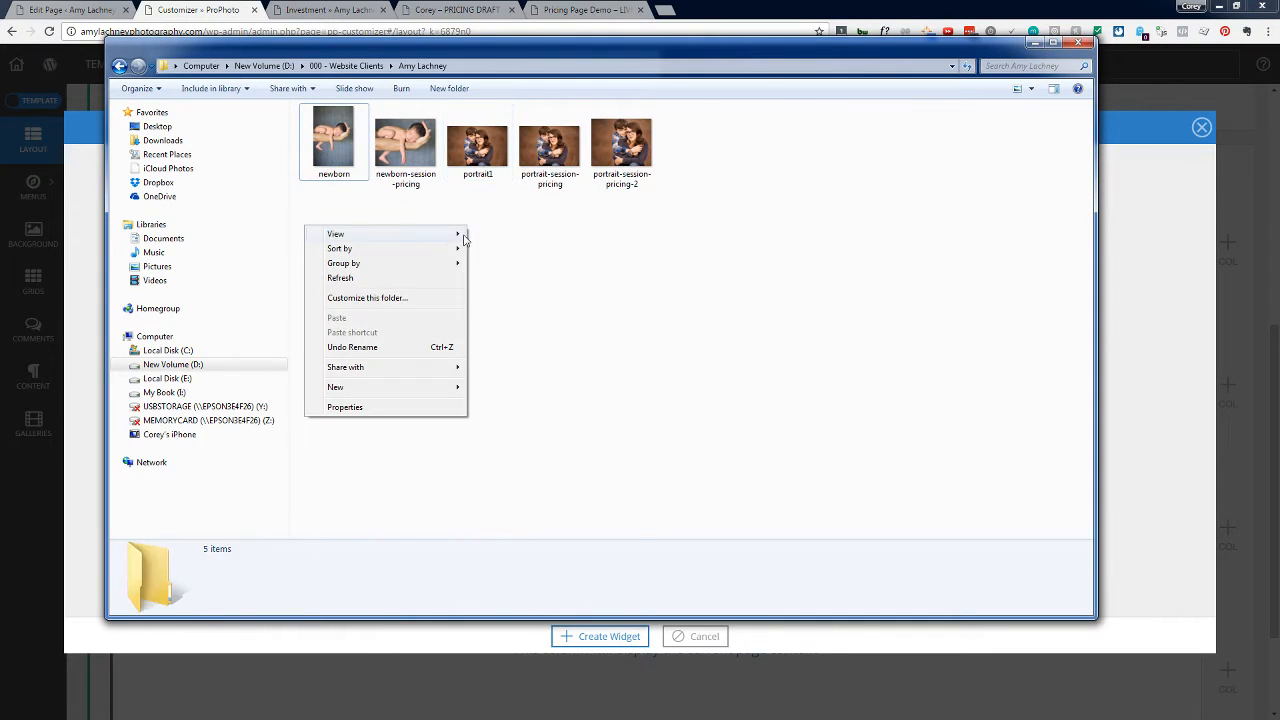
{"action": "mouse_move", "coordinate": [420, 236]}
{"action": "left_click", "coordinate": [240, 234]}
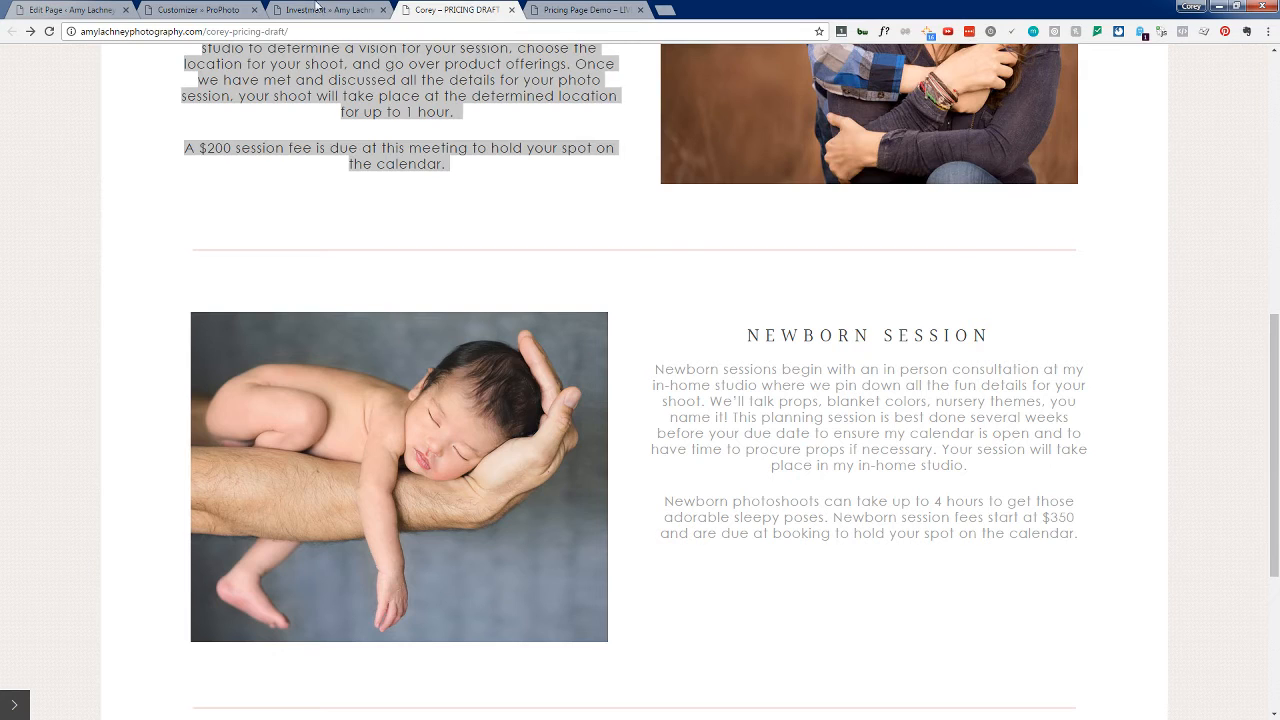
Step: Compare the sizes and proportions of the portrait and newborn images on the existing Investment page
{"action": "left_click", "coordinate": [316, 8]}
{"action": "scroll", "coordinate": [494, 437], "scroll_direction": "down", "scroll_amount": 3}
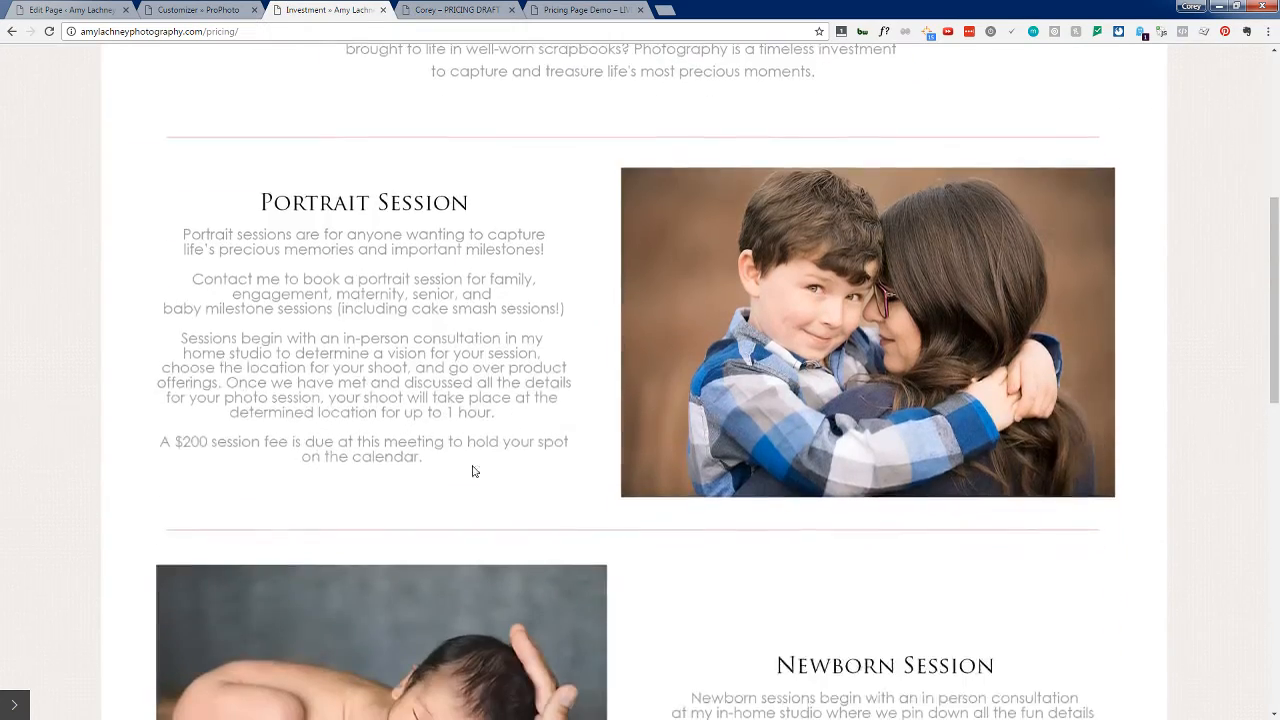
{"action": "scroll", "coordinate": [474, 471], "scroll_direction": "down", "scroll_amount": 3}
{"action": "scroll", "coordinate": [470, 552], "scroll_direction": "down", "scroll_amount": 3}
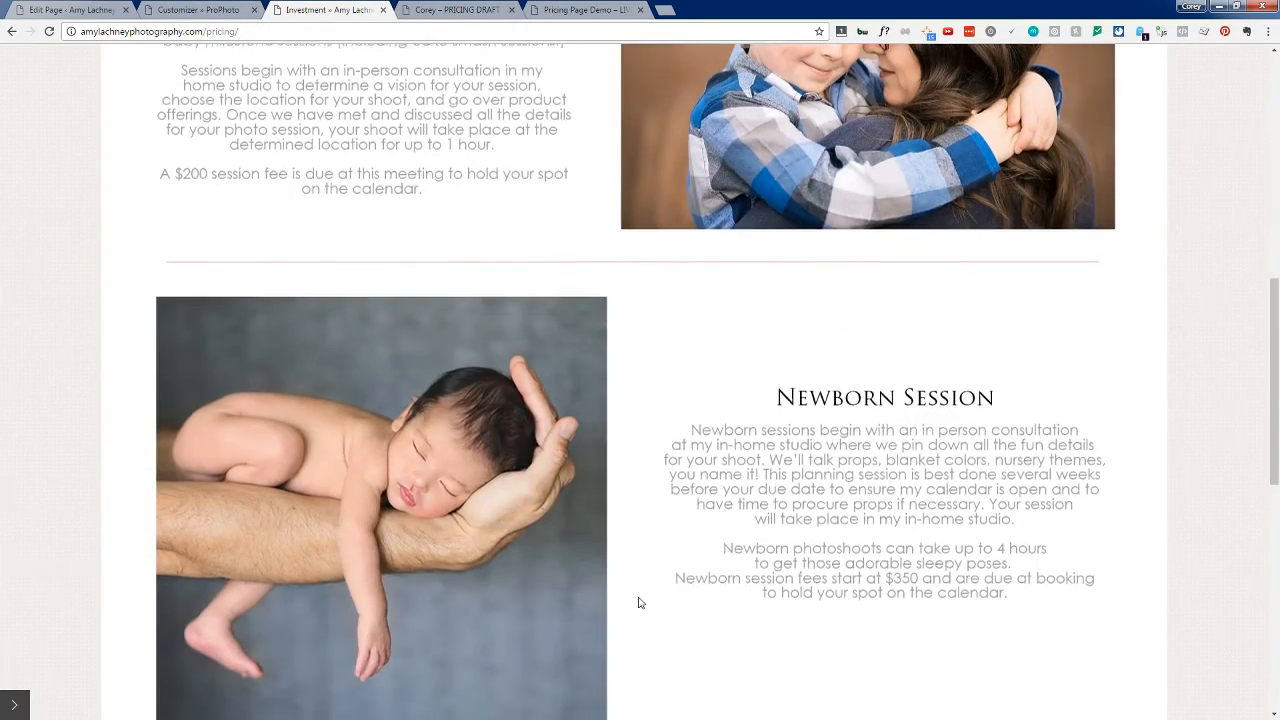
{"action": "scroll", "coordinate": [638, 600], "scroll_direction": "up", "scroll_amount": 5}
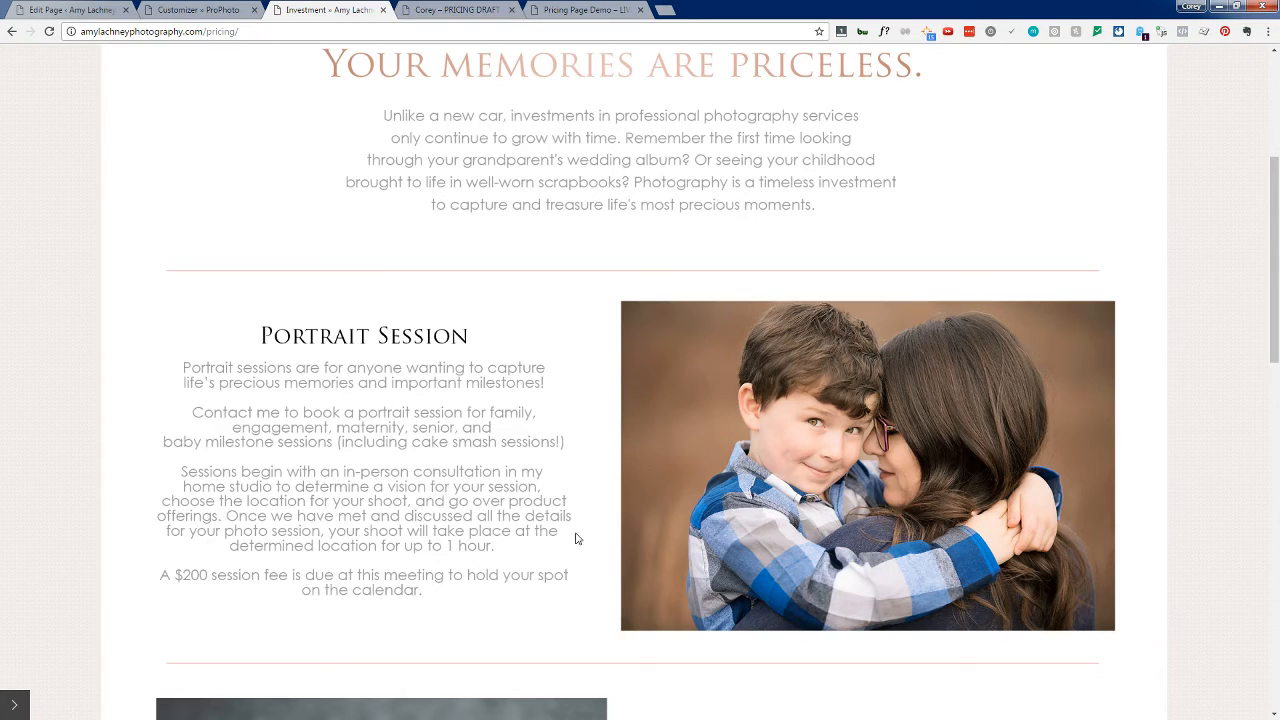
{"action": "scroll", "coordinate": [575, 539], "scroll_direction": "down", "scroll_amount": 5}
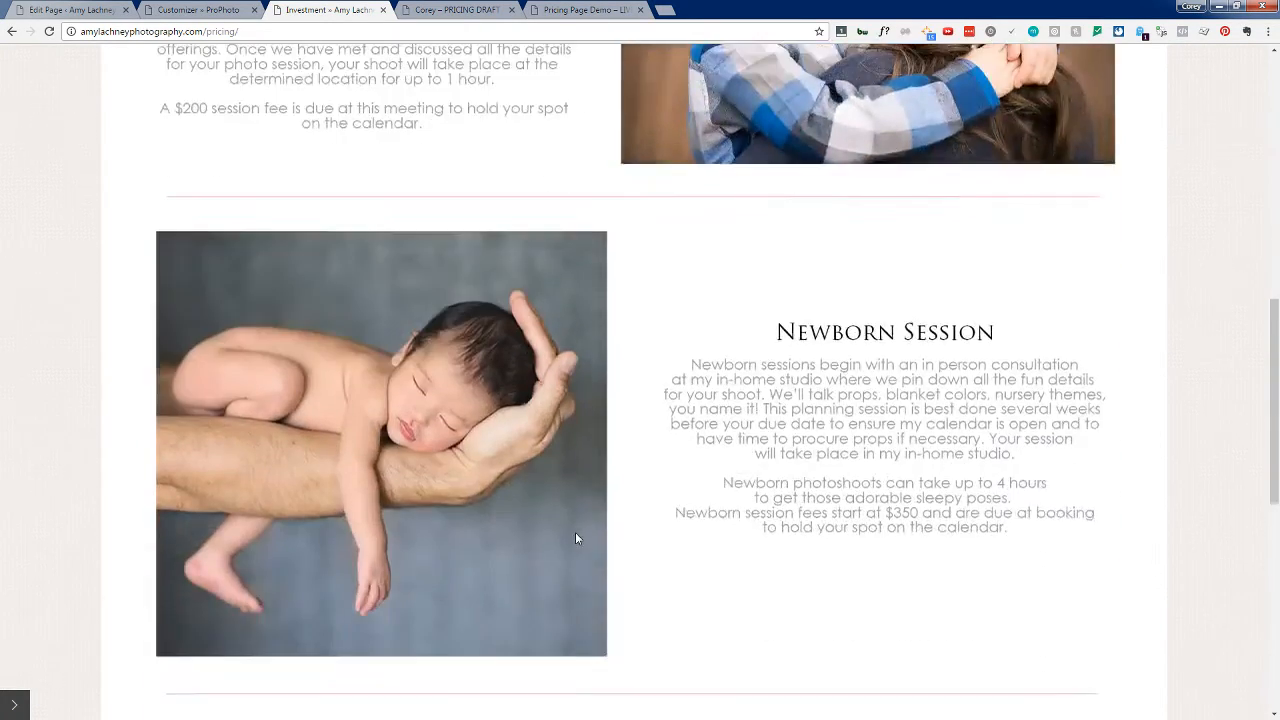
{"action": "scroll", "coordinate": [575, 539], "scroll_direction": "up", "scroll_amount": 4}
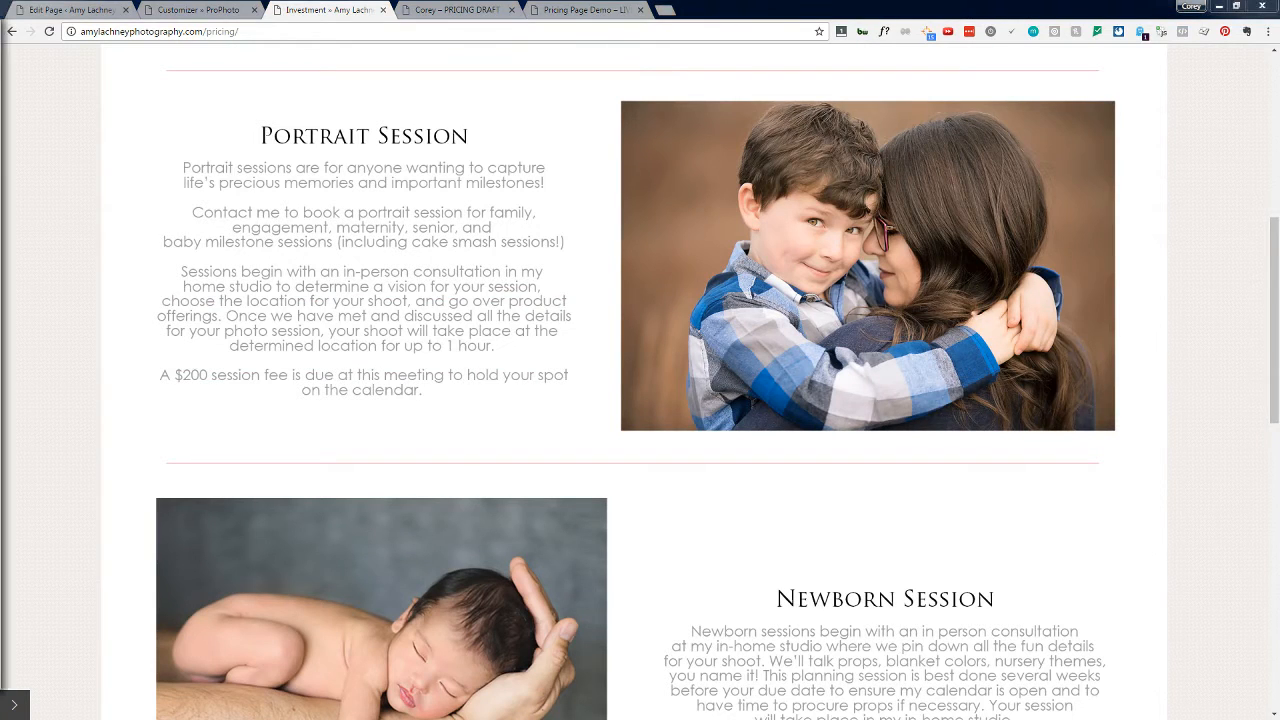
Step: Switch to Photoshop with portrait1.jpg and toggle the "sleepinghandfullsize (1)" layer's visibility to compare the newborn and portrait images
{"action": "left_click_drag", "start_coordinate": [0, 32], "coordinate": [653, 30]}
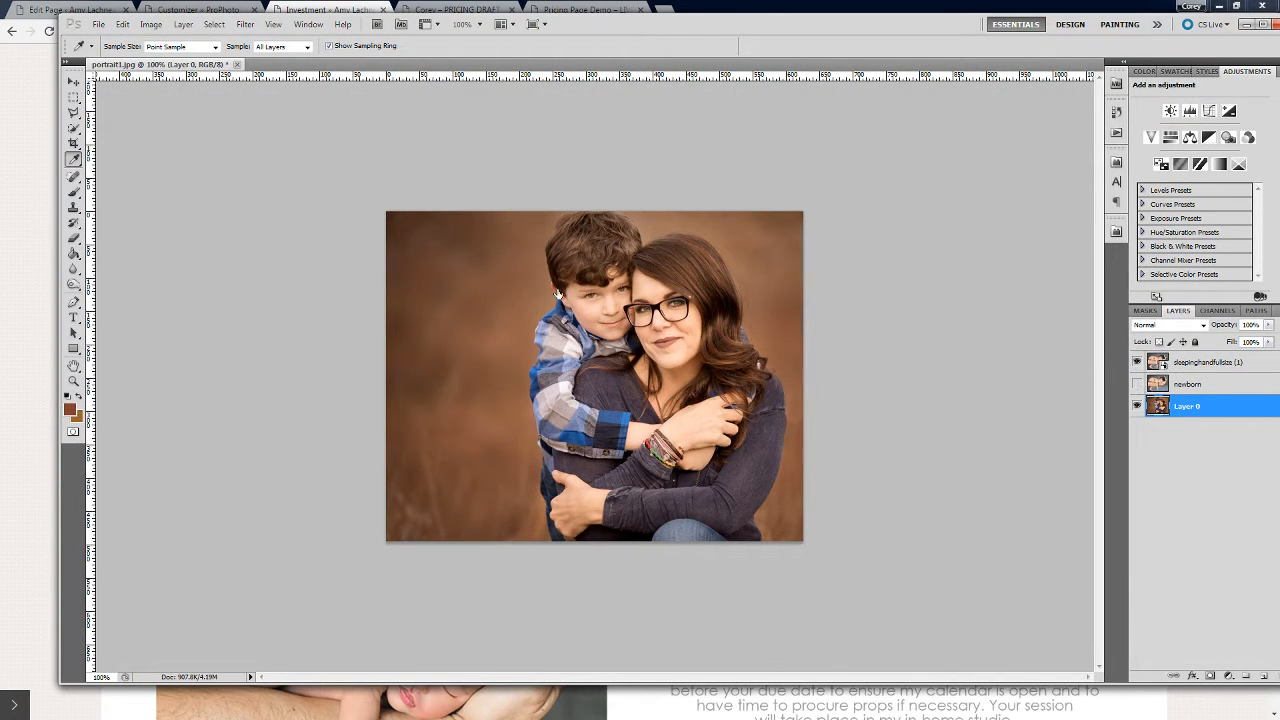
{"action": "left_click", "coordinate": [1136, 362]}
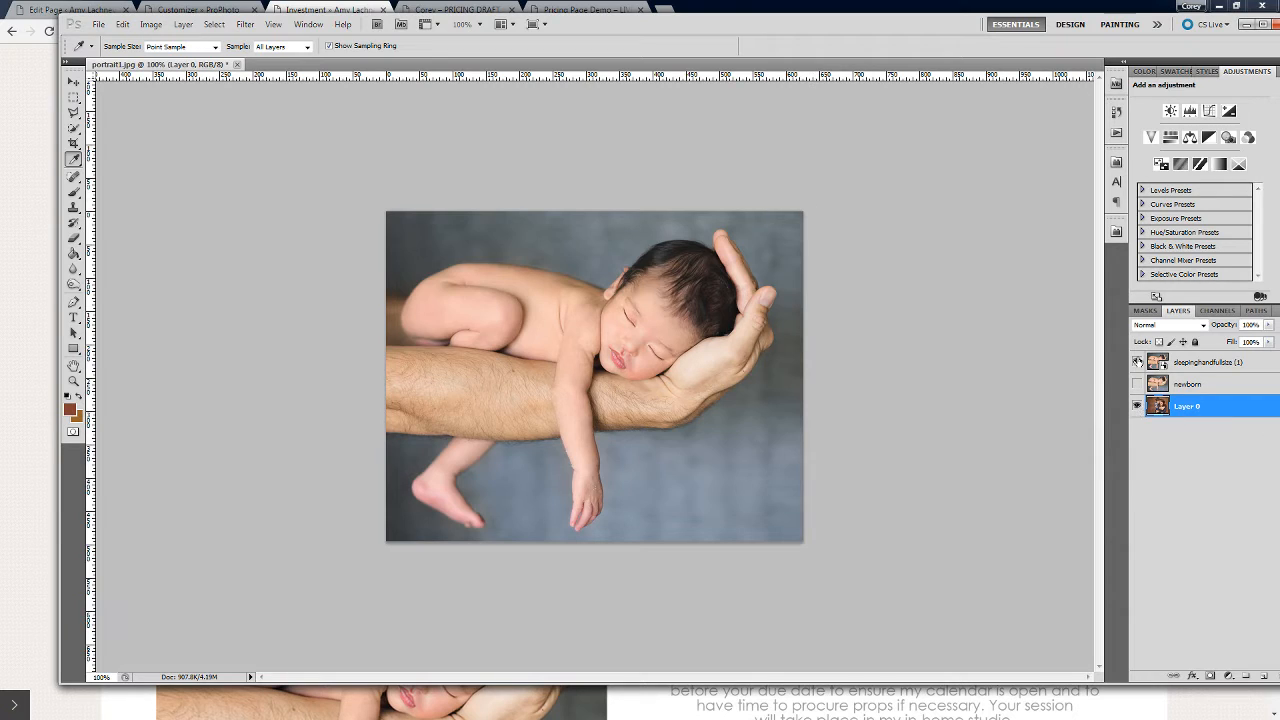
Step: Hide the "sleepinghandfullsize (1)" layer and check the Save for Web settings and pixel size of the portrait image
{"action": "left_click", "coordinate": [1137, 362]}
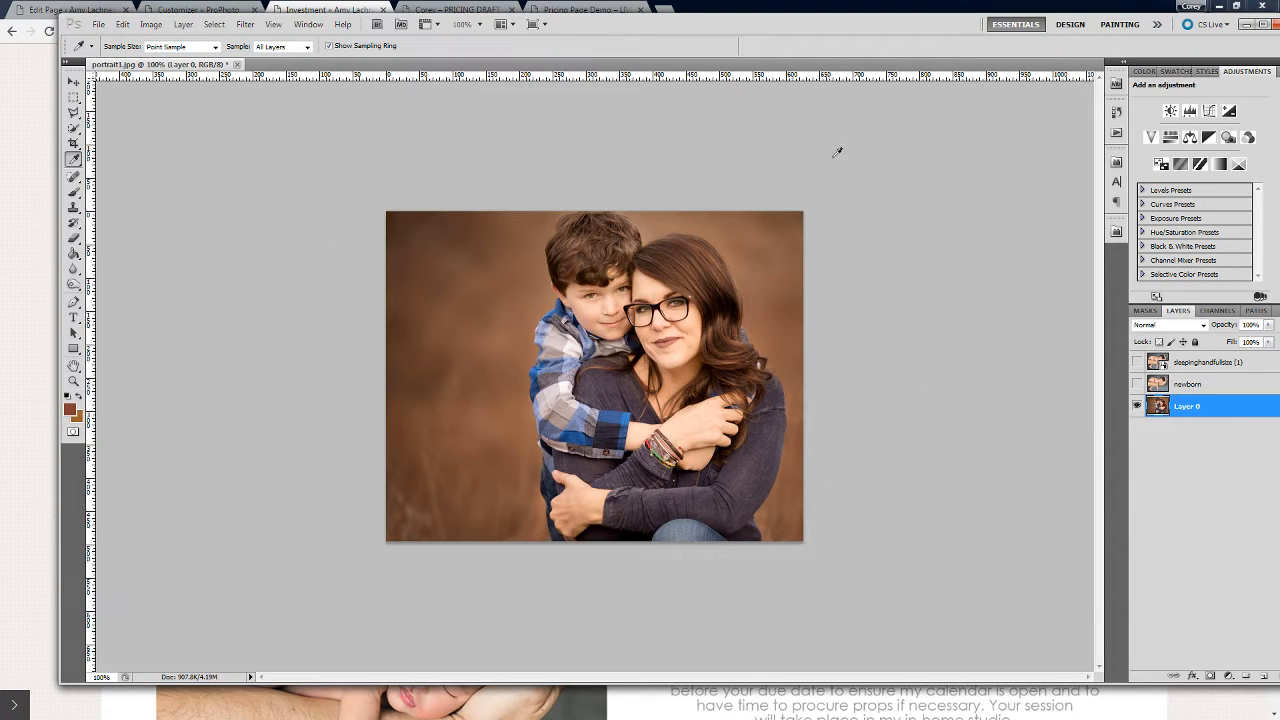
{"action": "left_click", "coordinate": [99, 24]}
{"action": "left_click", "coordinate": [157, 246]}
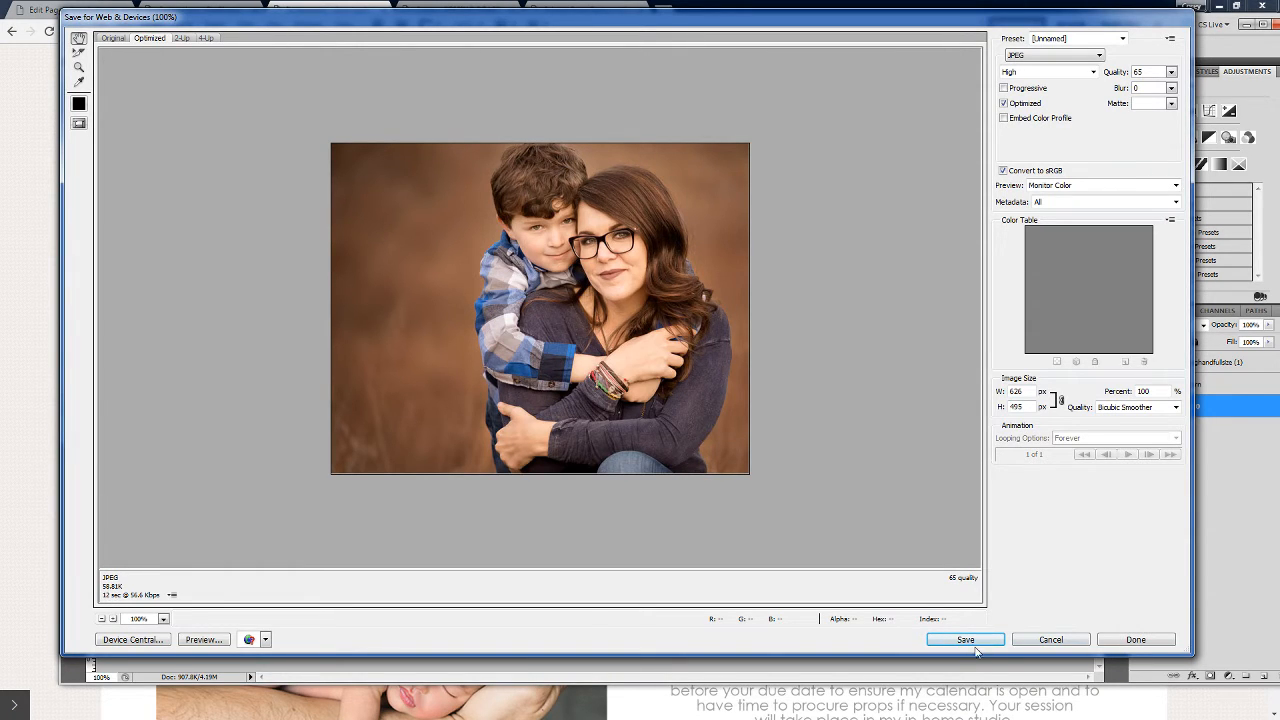
{"action": "left_click", "coordinate": [1136, 641]}
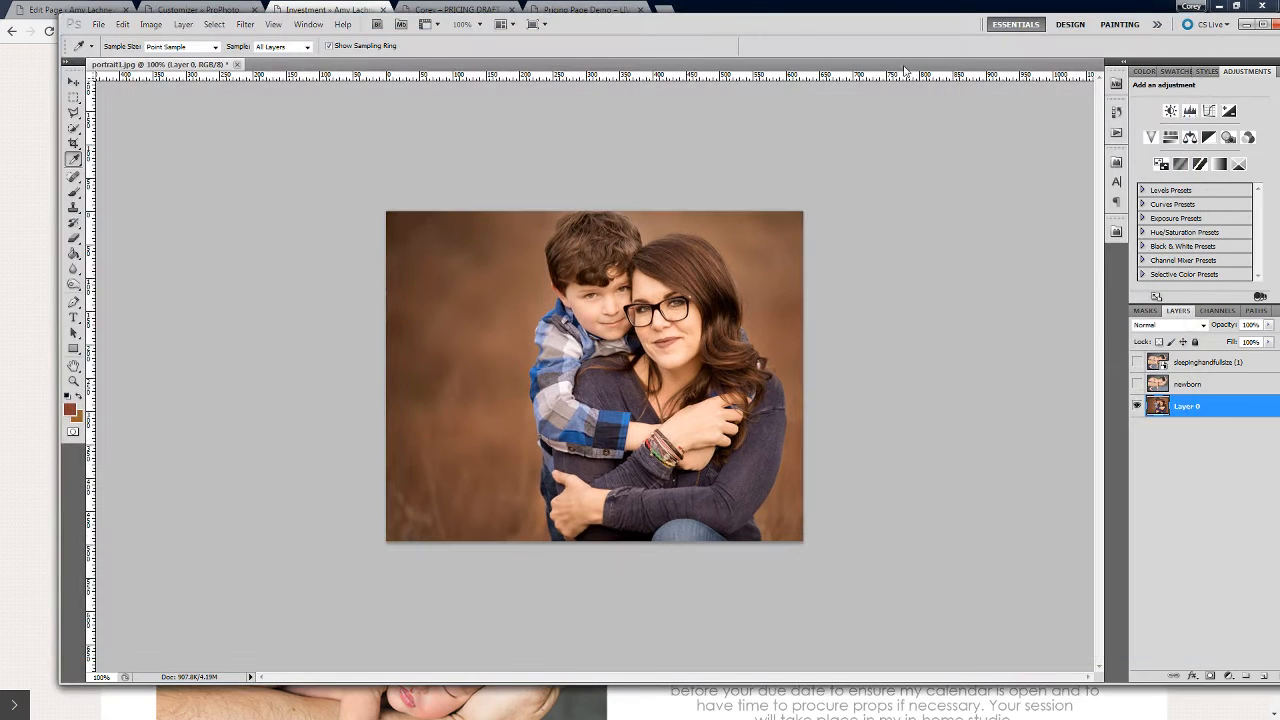
Step: Switch to the Investment page in Firefox and measure the portrait image's width with the developer tools' measuring tool
{"action": "left_click", "coordinate": [313, 7]}
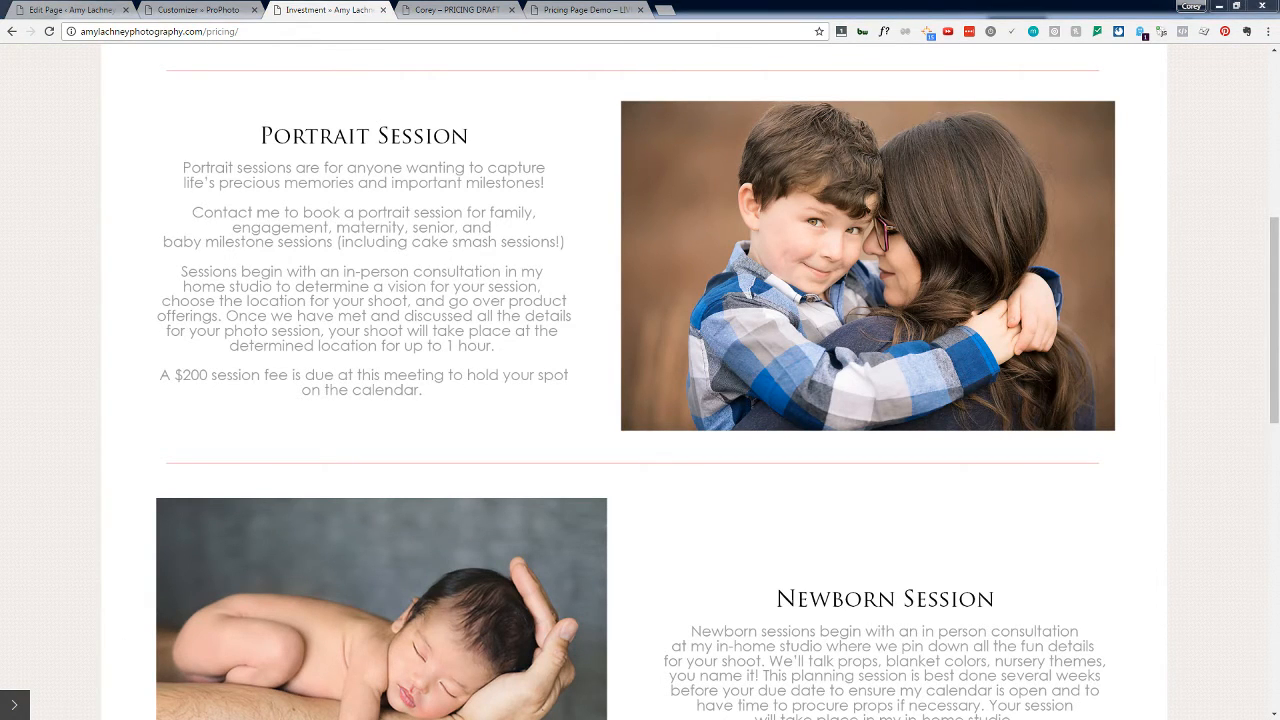
{"action": "key", "text": "alt+Tab"}
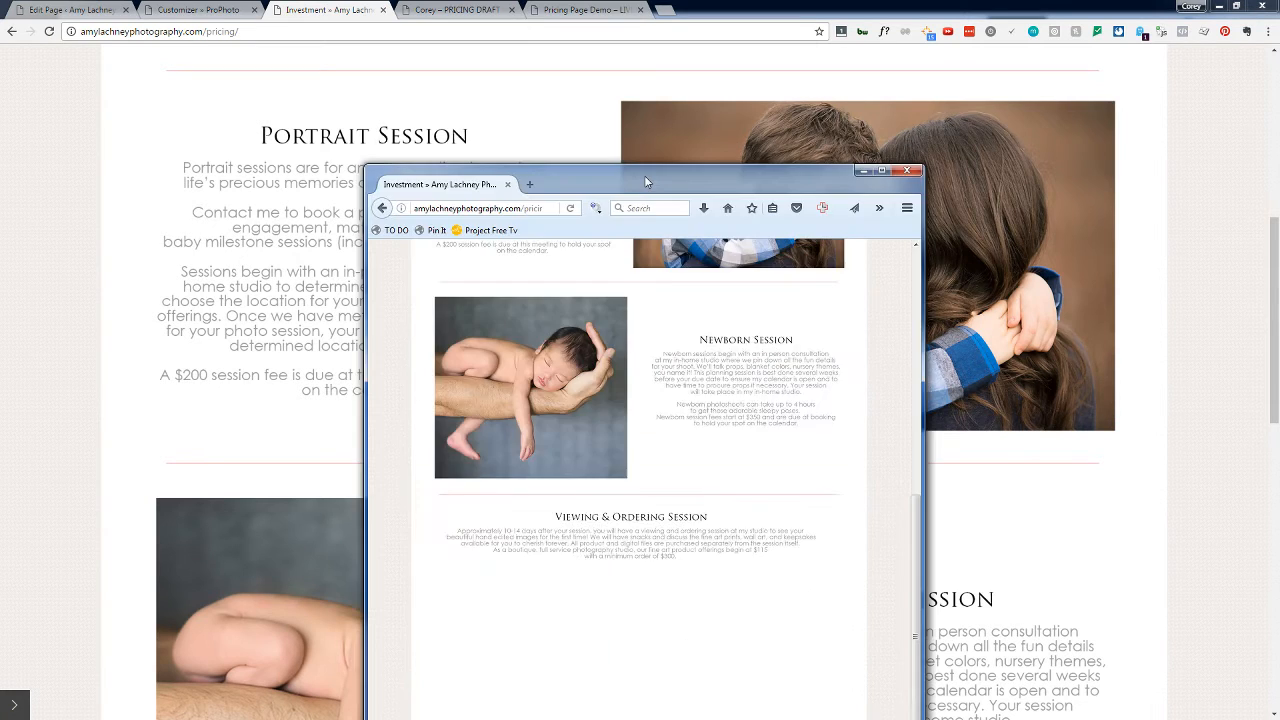
{"action": "left_click_drag", "start_coordinate": [644, 175], "coordinate": [634, 134]}
{"action": "left_click", "coordinate": [870, 131]}
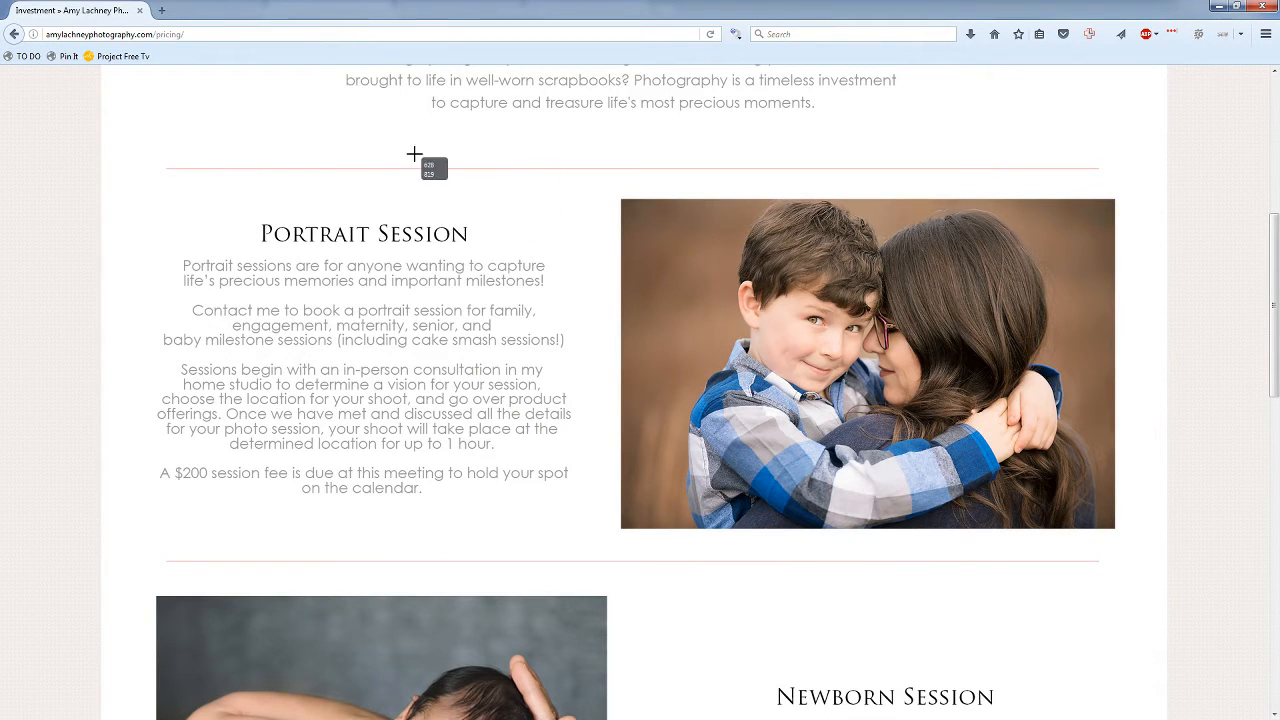
{"action": "right_click", "coordinate": [416, 157]}
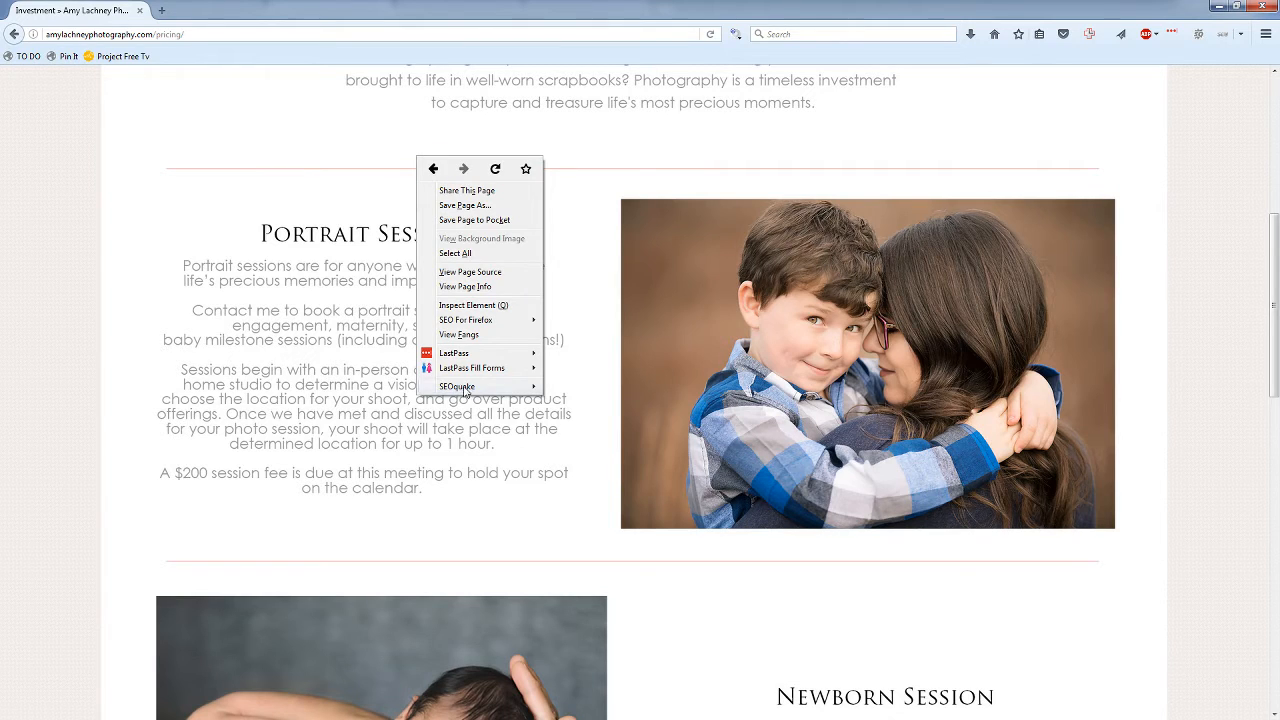
{"action": "left_click", "coordinate": [492, 305]}
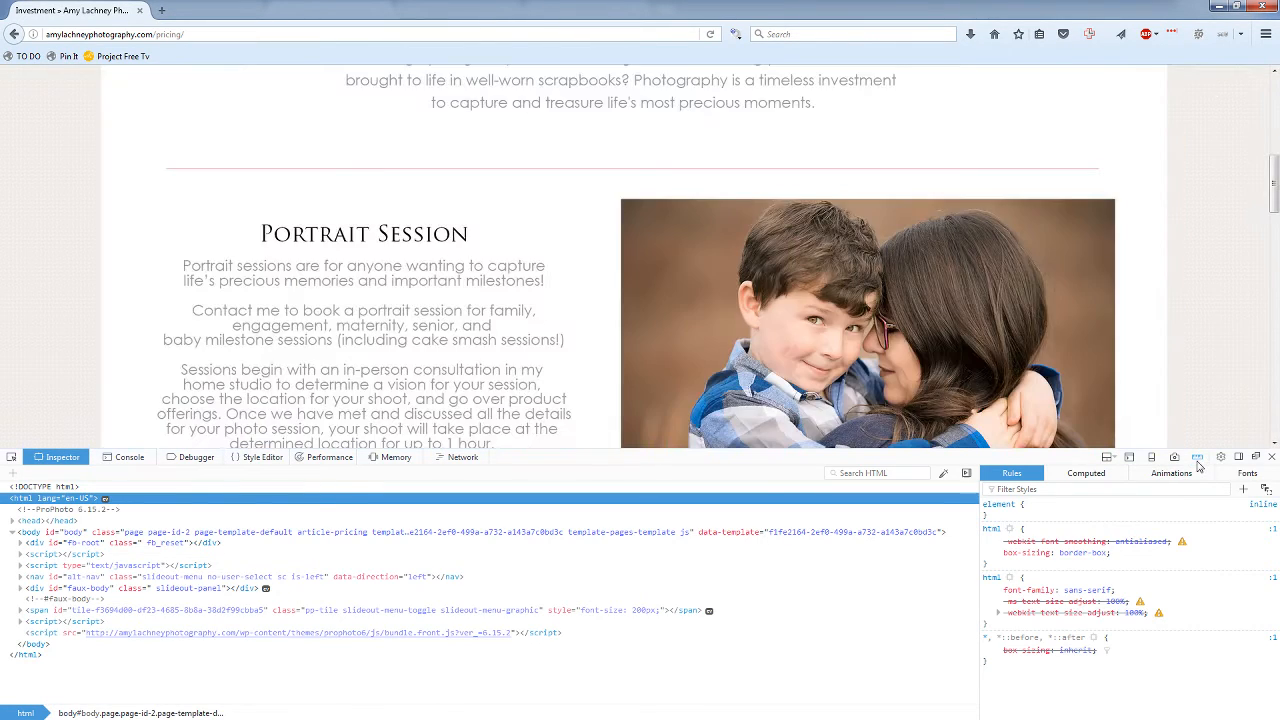
{"action": "left_click", "coordinate": [1197, 458]}
{"action": "mouse_move", "coordinate": [617, 198]}
{"action": "left_mouse_down"}
{"action": "mouse_move", "coordinate": [880, 305]}
{"action": "mouse_move", "coordinate": [1076, 346]}
{"action": "mouse_move", "coordinate": [1117, 376]}
{"action": "left_mouse_up"}
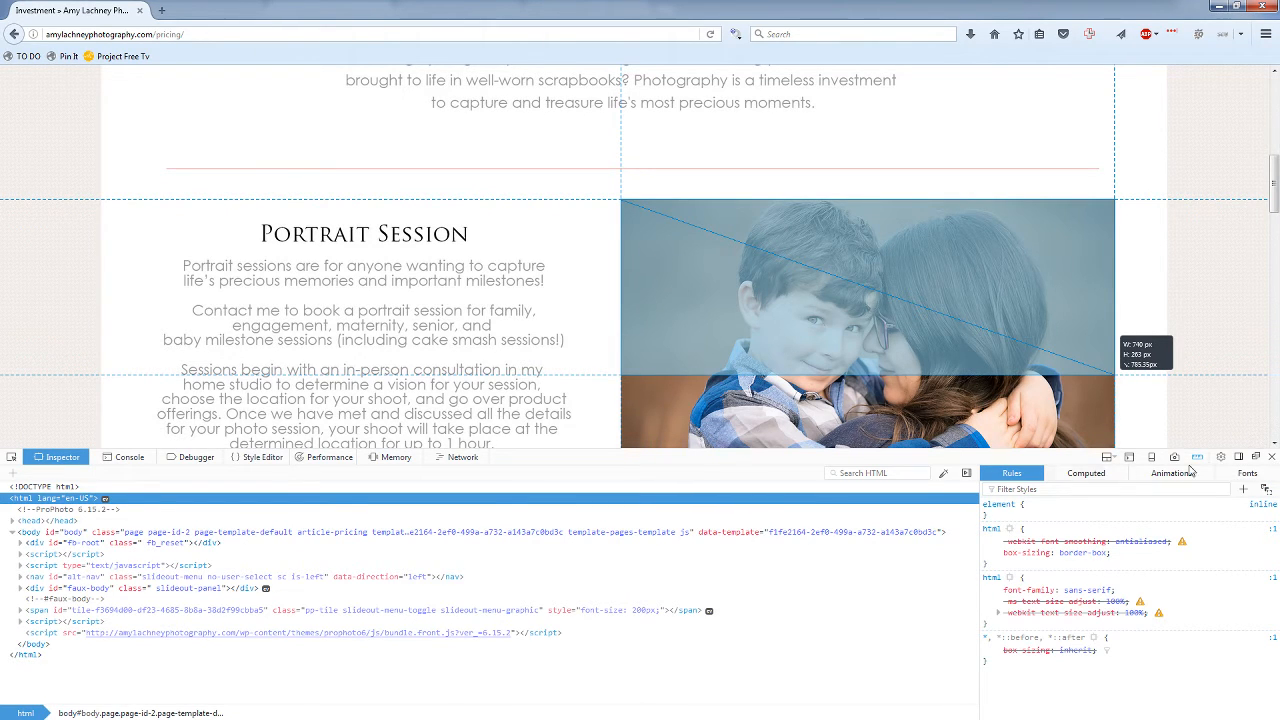
{"action": "left_click", "coordinate": [1272, 457]}
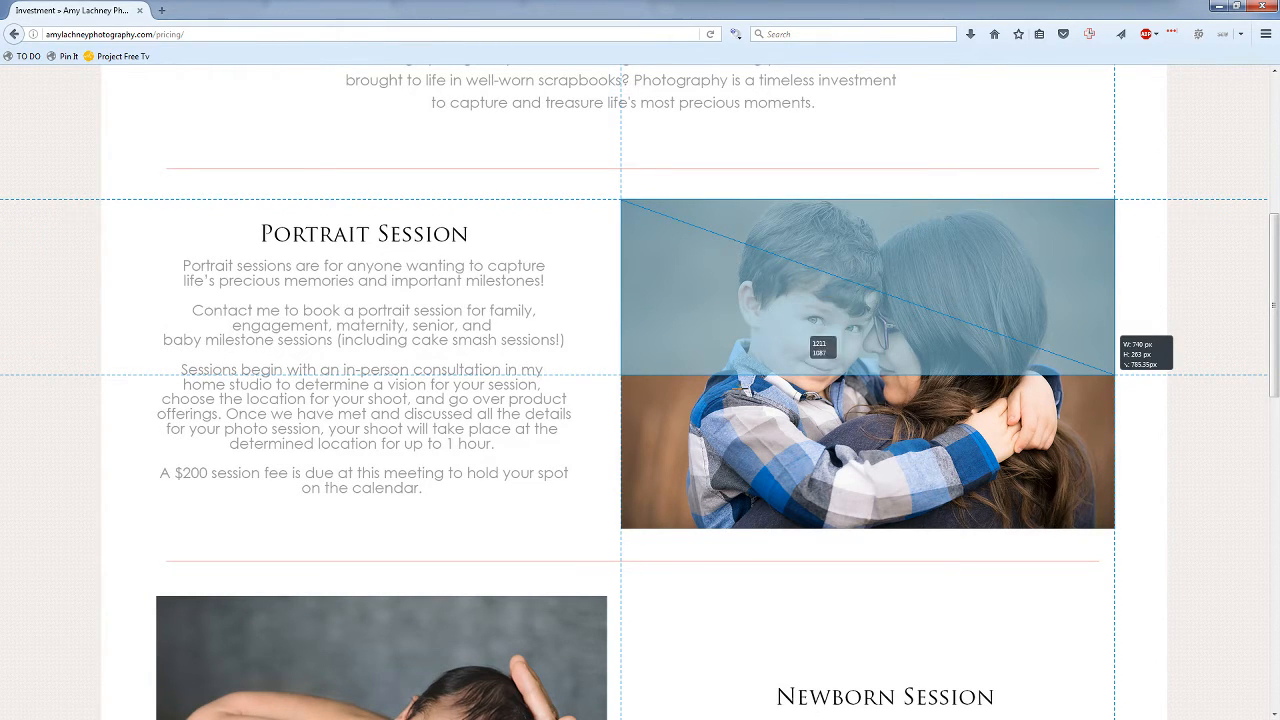
Step: Measure the newborn image's width on the Investment page, and put the Firefox window away
{"action": "scroll", "coordinate": [519, 538], "scroll_direction": "down", "scroll_amount": 1}
{"action": "scroll", "coordinate": [520, 543], "scroll_direction": "down", "scroll_amount": 3}
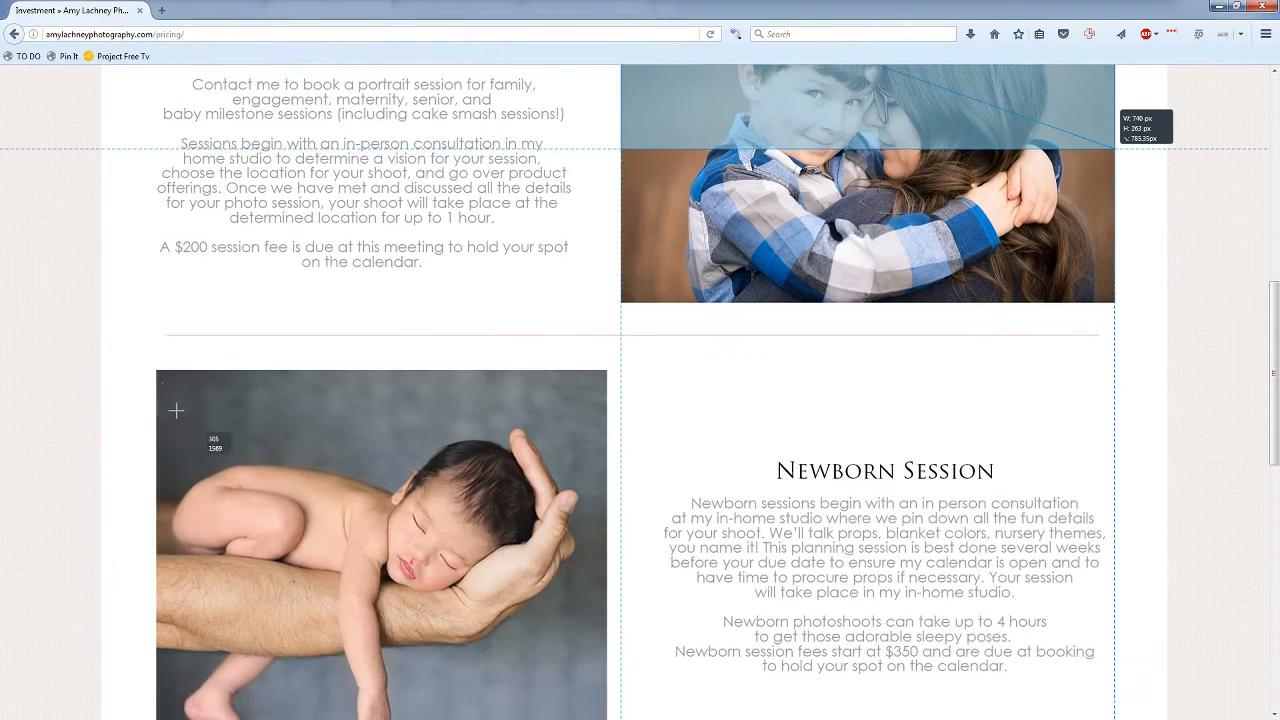
{"action": "left_click_drag", "start_coordinate": [155, 378], "coordinate": [606, 477]}
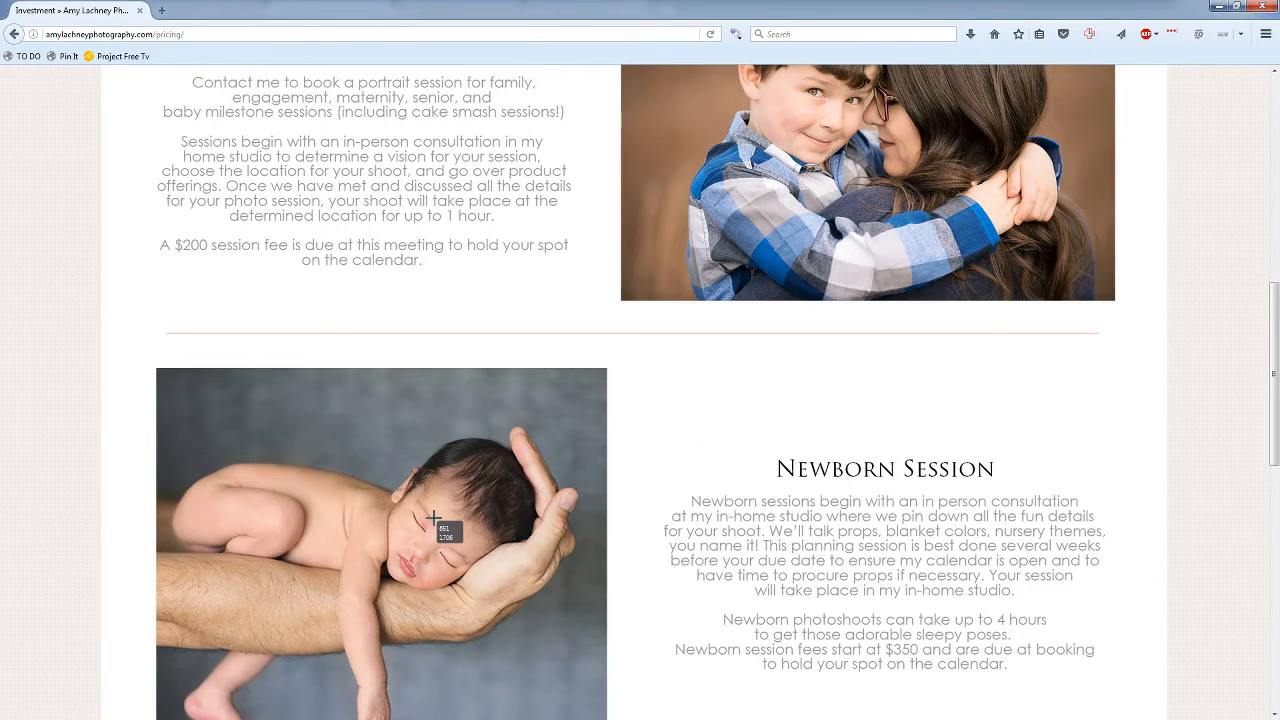
{"action": "scroll", "coordinate": [430, 522], "scroll_direction": "up", "scroll_amount": 4}
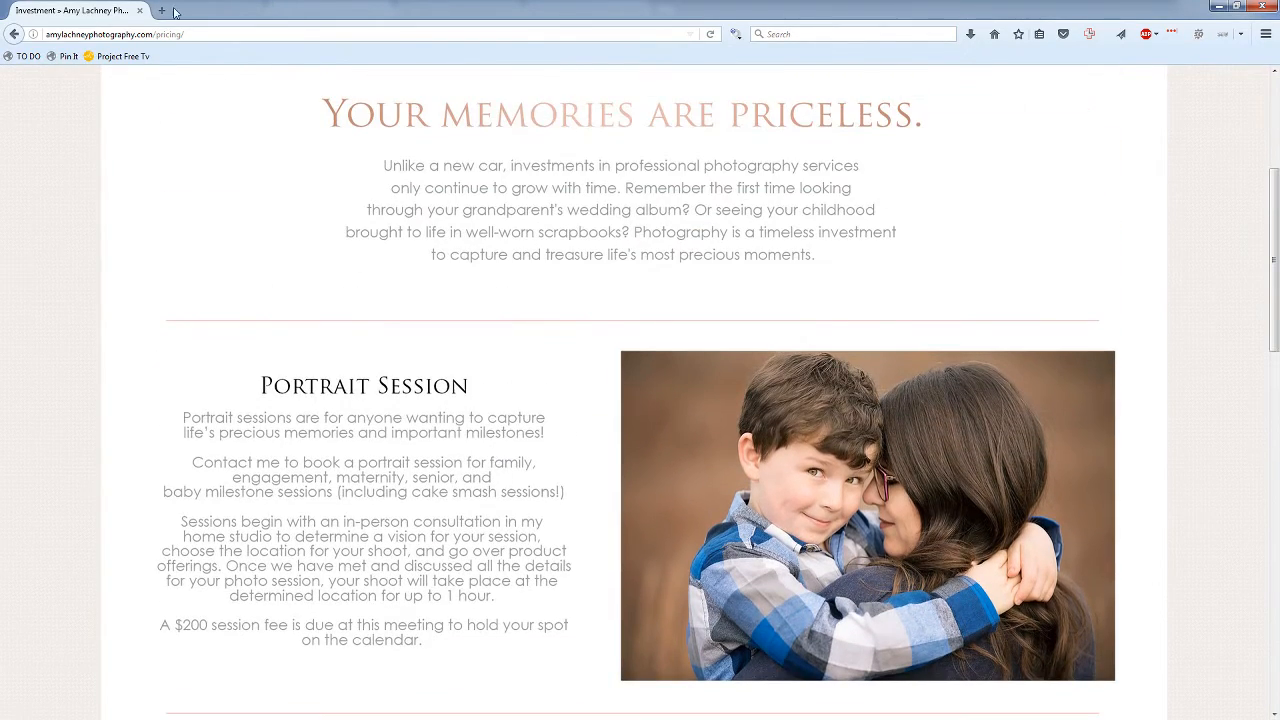
{"action": "left_click", "coordinate": [1219, 6]}
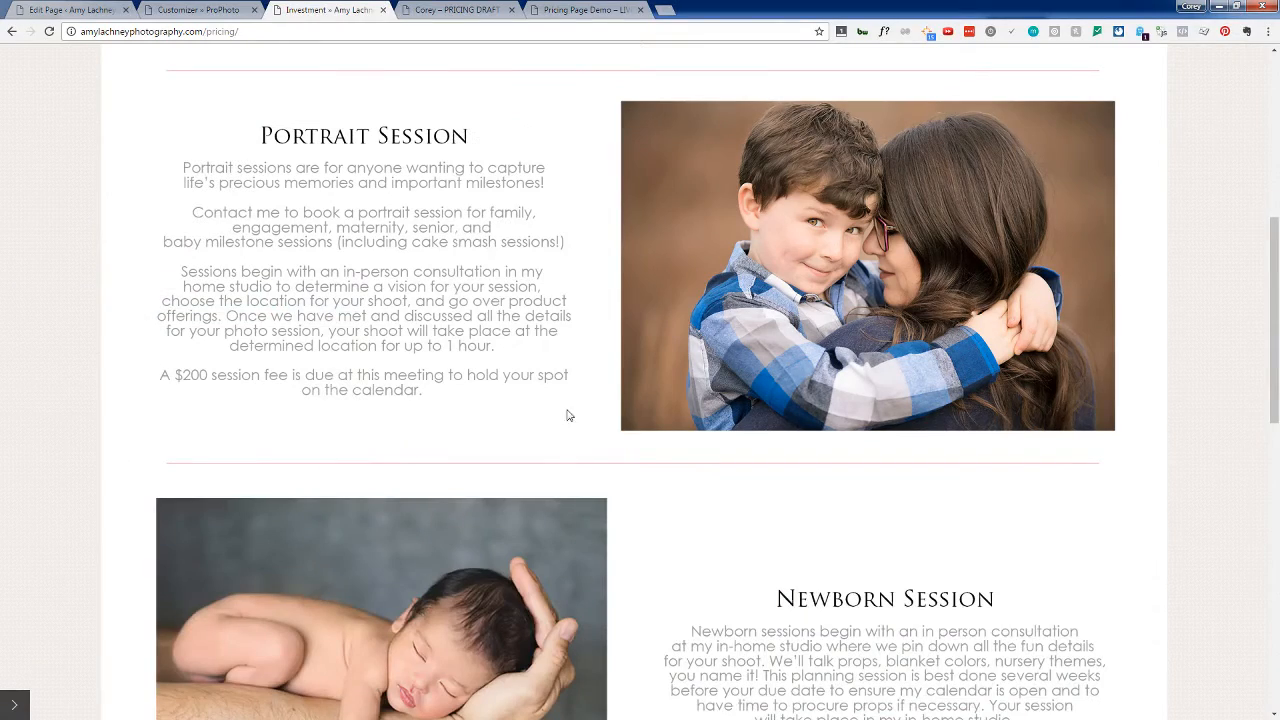
Step: Return to the ProPhoto customizer and upload portrait-session-pricing-2 from the client's folder into the new P6 Graphics widget
{"action": "left_click", "coordinate": [195, 9]}
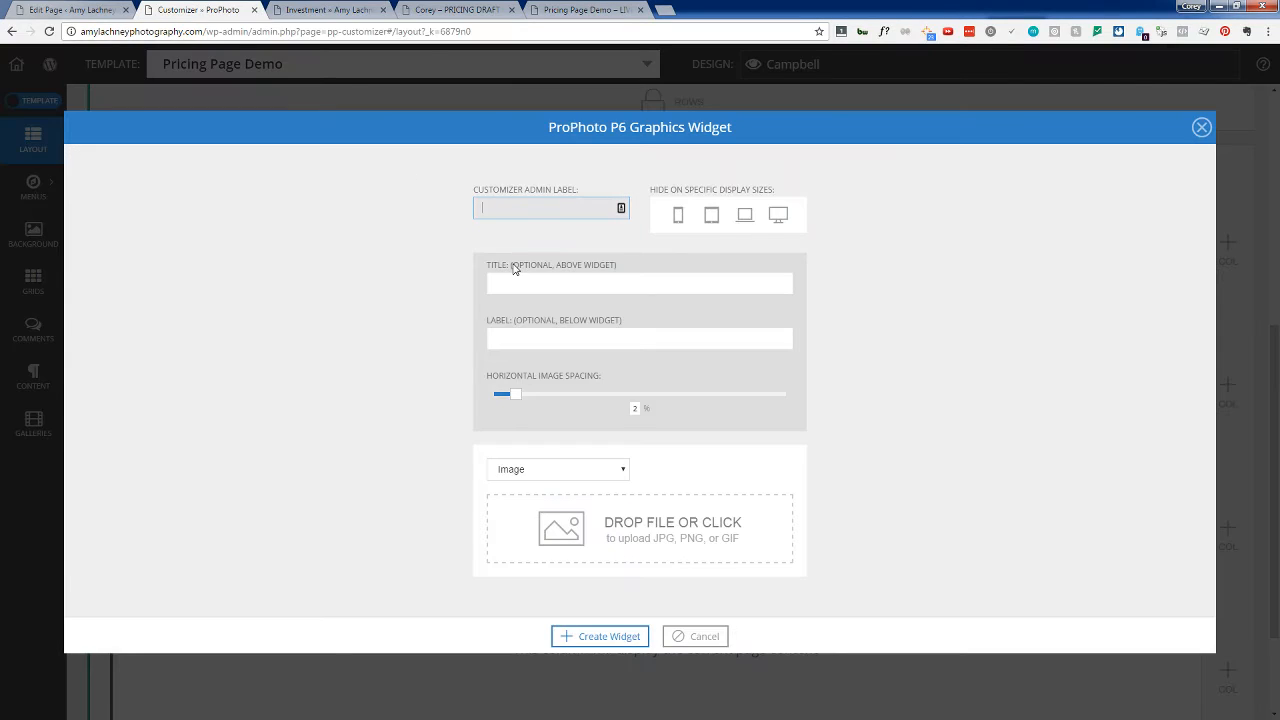
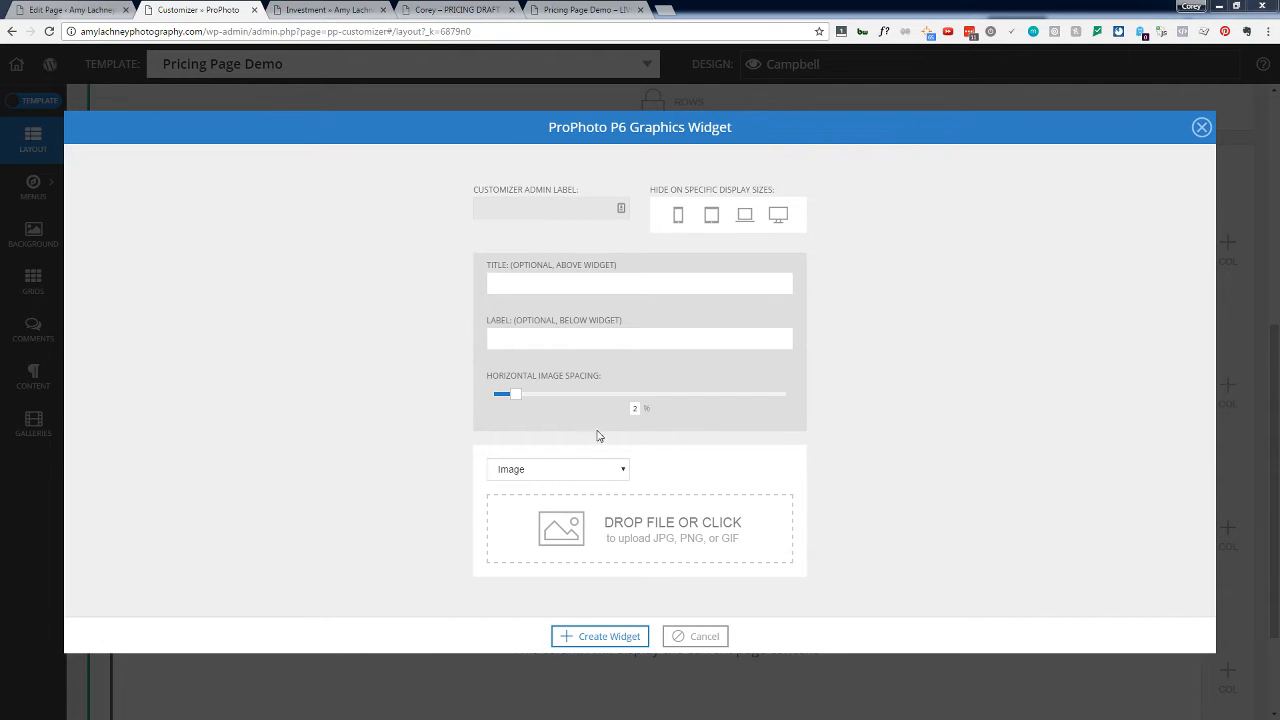
{"action": "left_click", "coordinate": [646, 512]}
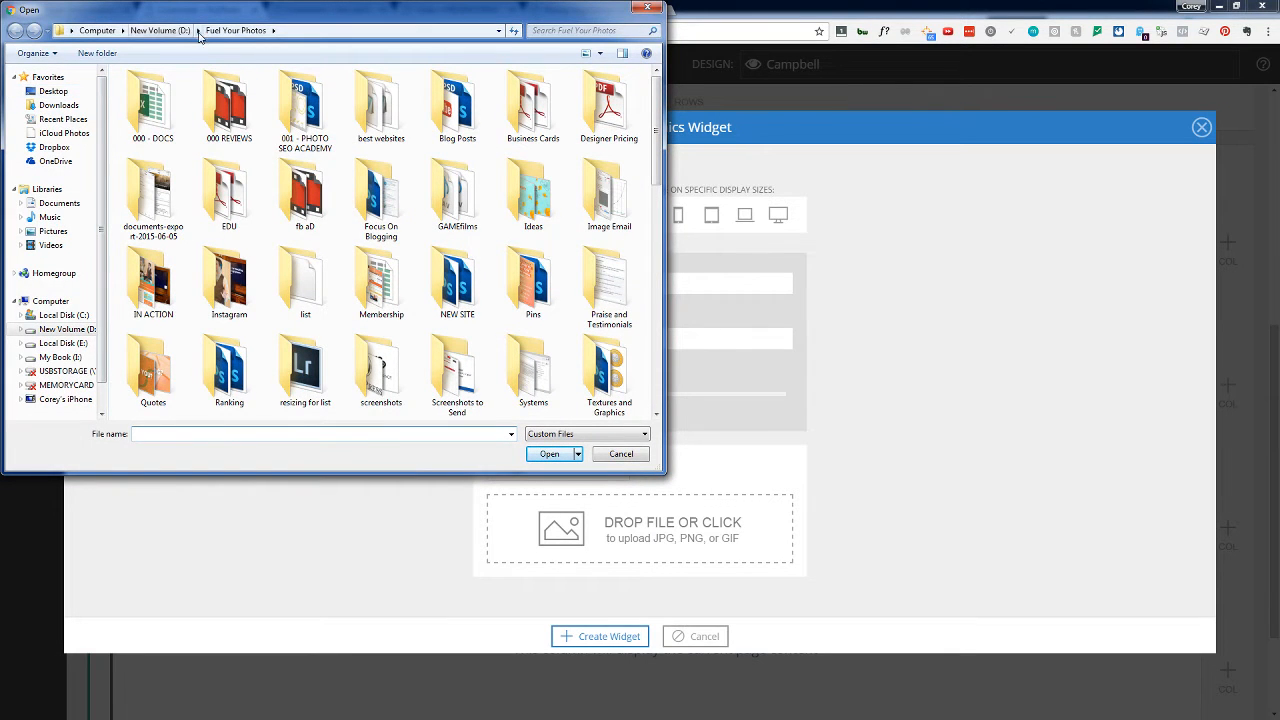
{"action": "left_click", "coordinate": [160, 30]}
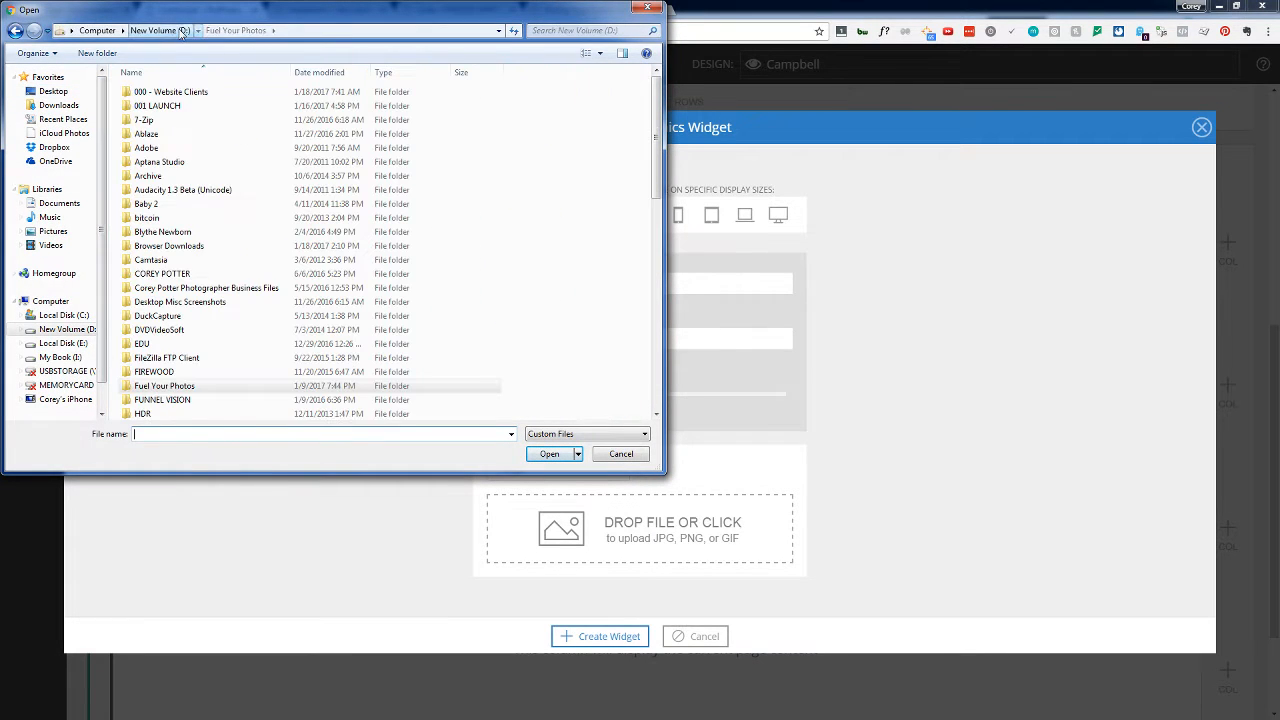
{"action": "double_click", "coordinate": [165, 92]}
{"action": "double_click", "coordinate": [174, 120]}
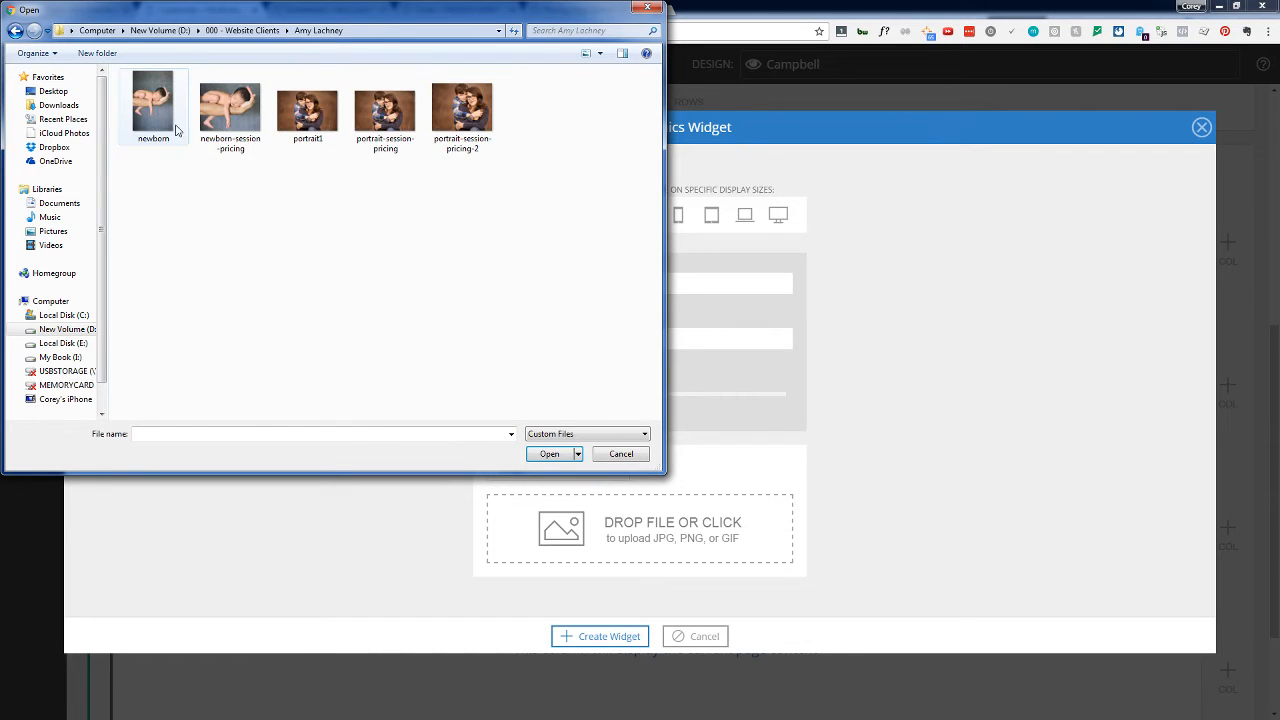
{"action": "double_click", "coordinate": [465, 128]}
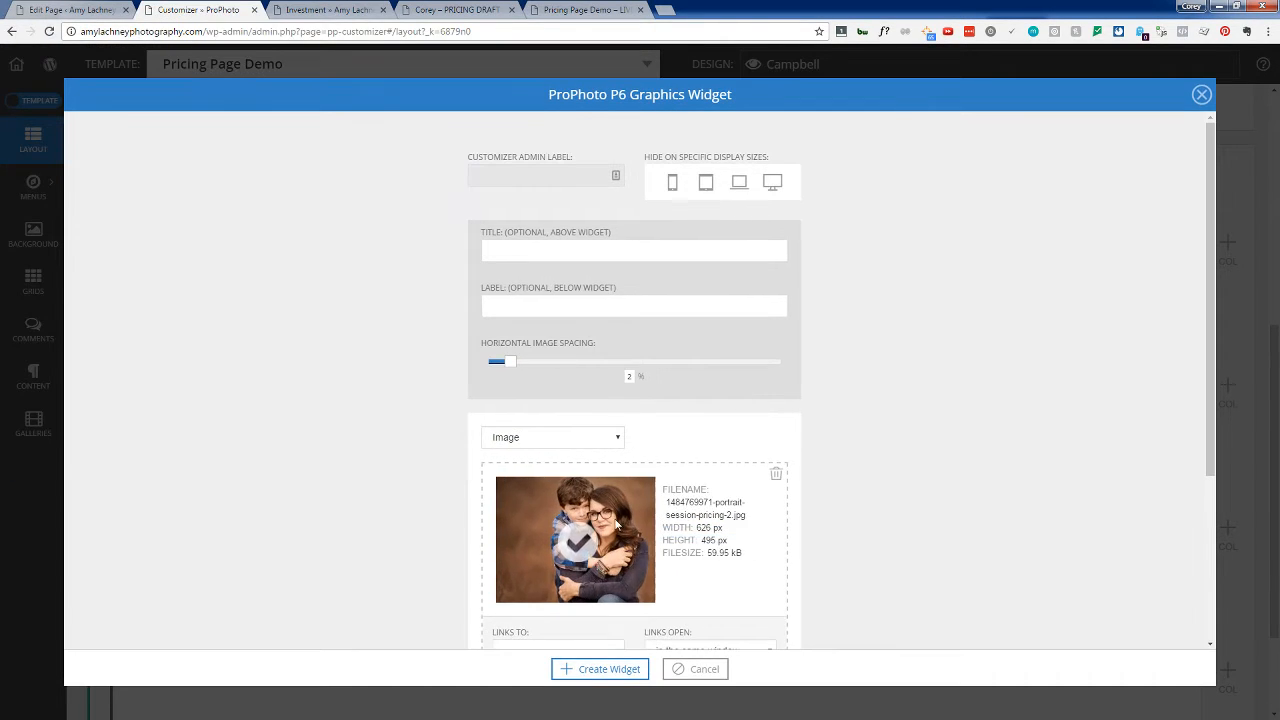
Step: Review the image options, label the graphics widget "portrait image" and create it
{"action": "scroll", "coordinate": [617, 524], "scroll_direction": "down", "scroll_amount": 1}
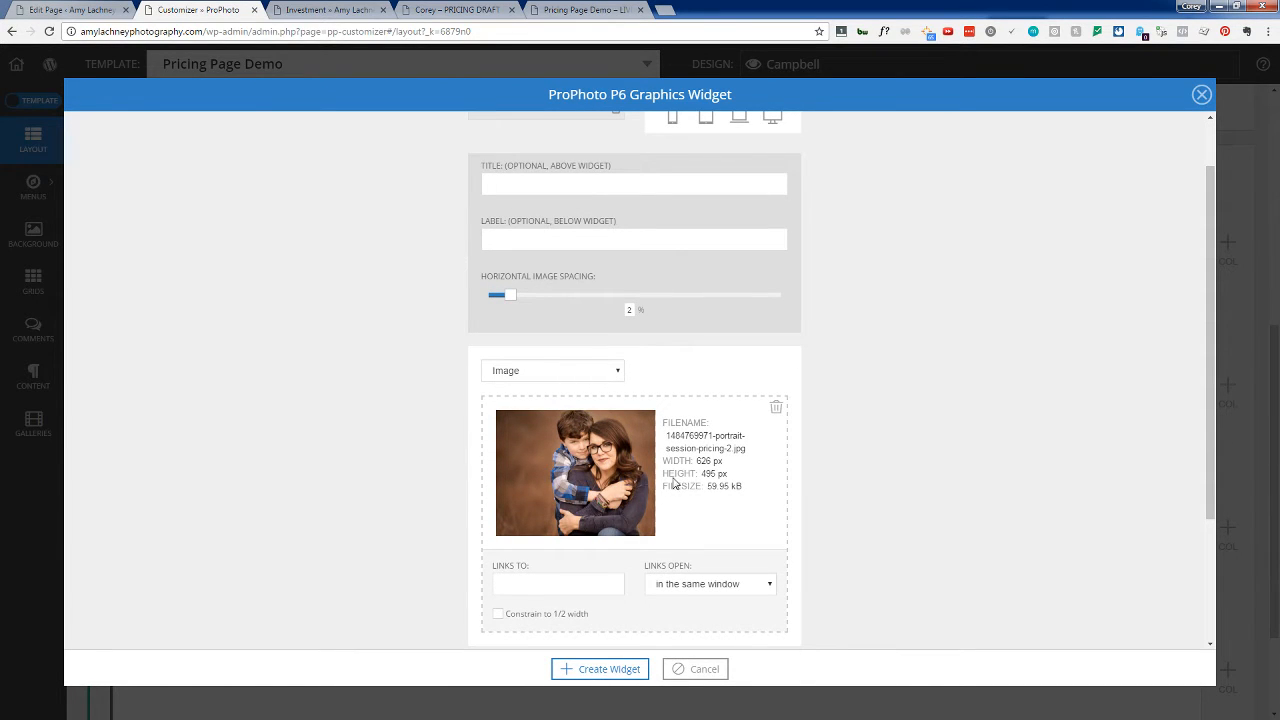
{"action": "scroll", "coordinate": [593, 513], "scroll_direction": "down", "scroll_amount": 2}
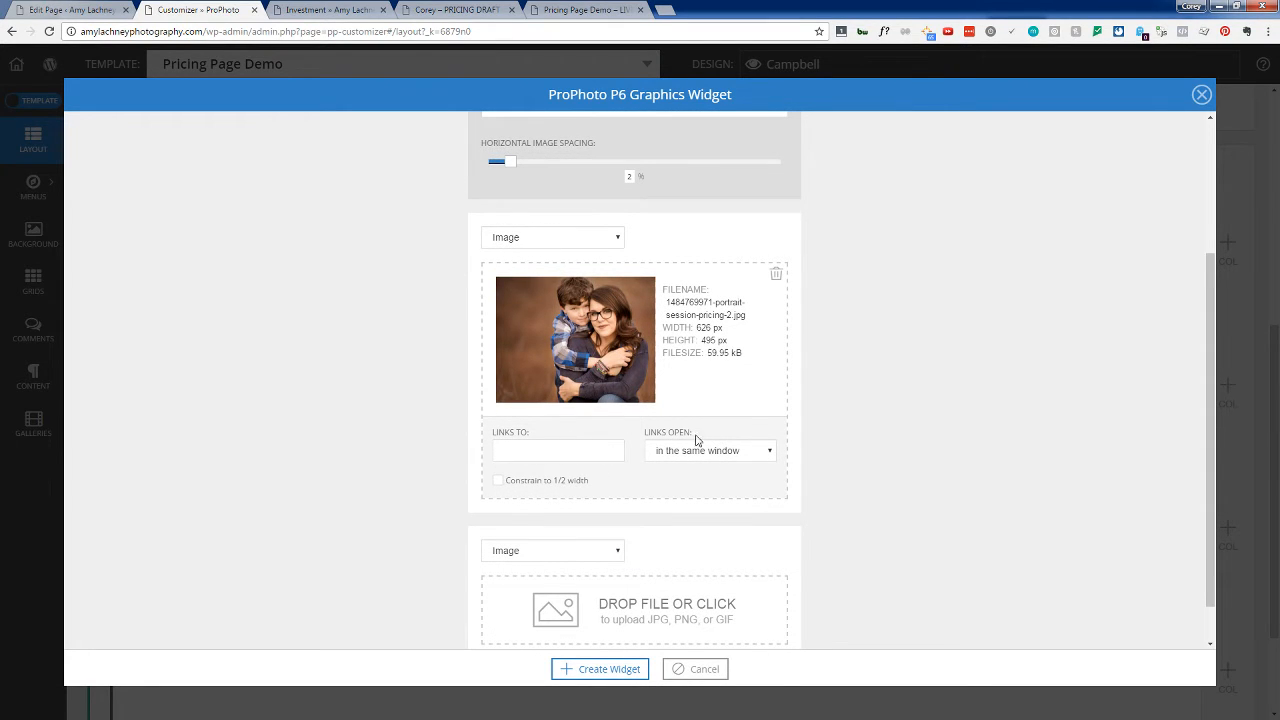
{"action": "scroll", "coordinate": [592, 530], "scroll_direction": "down", "scroll_amount": 1}
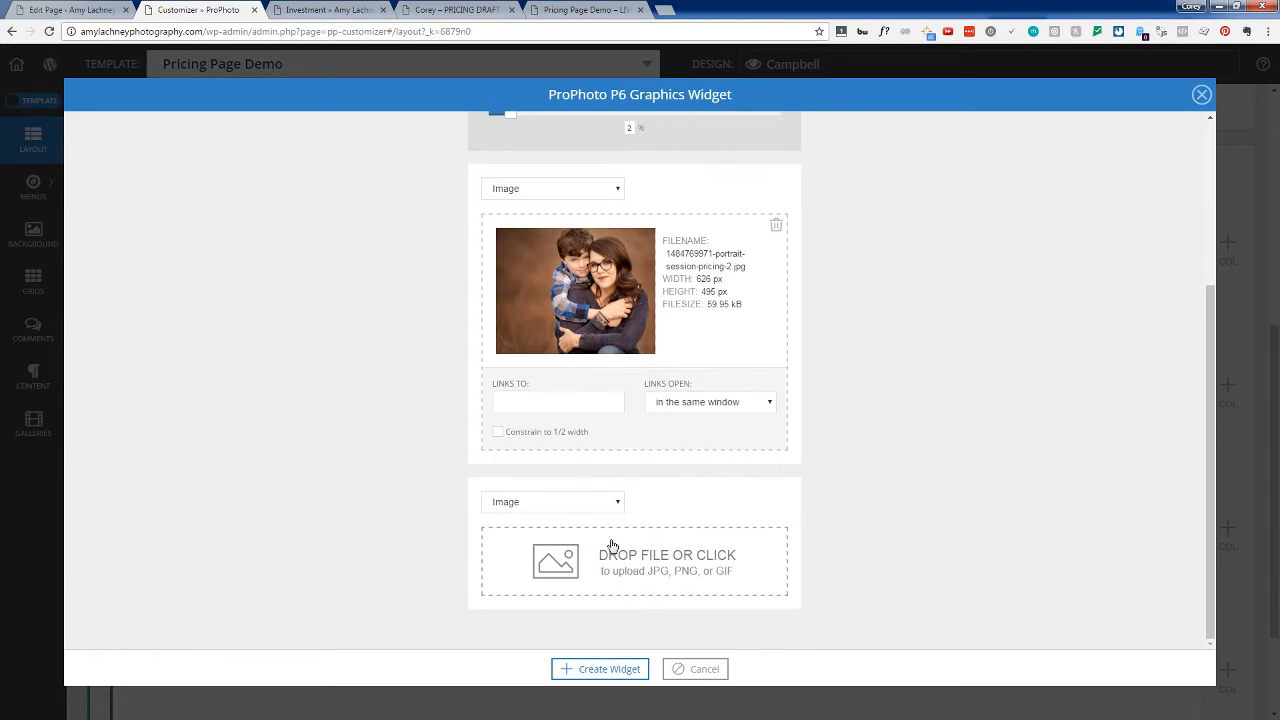
{"action": "scroll", "coordinate": [605, 540], "scroll_direction": "up", "scroll_amount": 1}
{"action": "scroll", "coordinate": [612, 545], "scroll_direction": "up", "scroll_amount": 1}
{"action": "scroll", "coordinate": [597, 494], "scroll_direction": "up", "scroll_amount": 2}
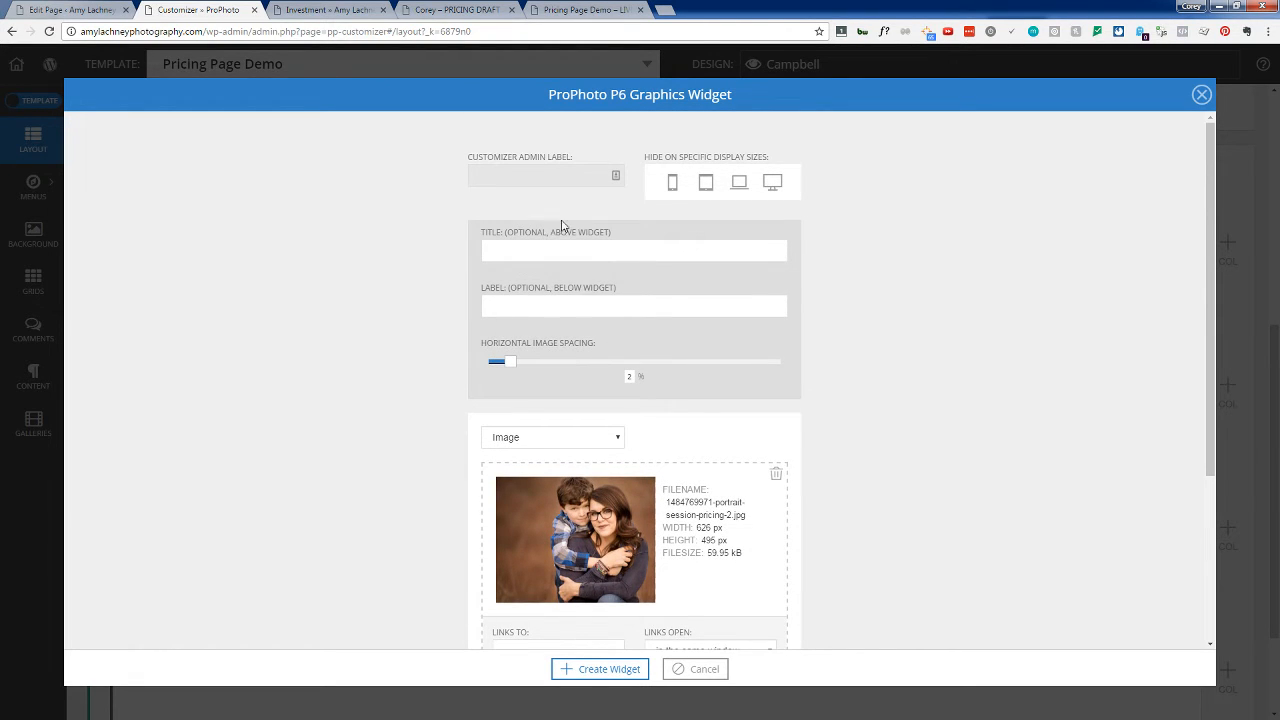
{"action": "left_click", "coordinate": [547, 176]}
{"action": "type", "text": "portrait image"}
{"action": "left_click", "coordinate": [618, 668]}
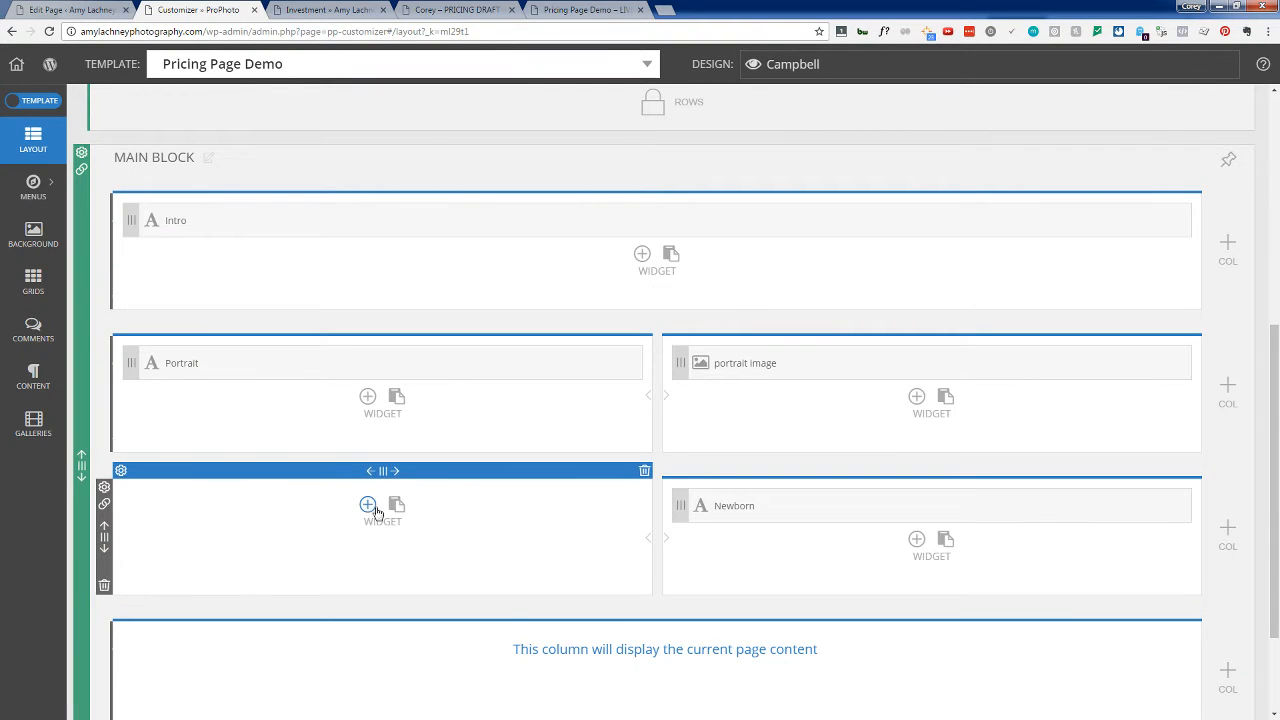
{"action": "left_click", "coordinate": [367, 505]}
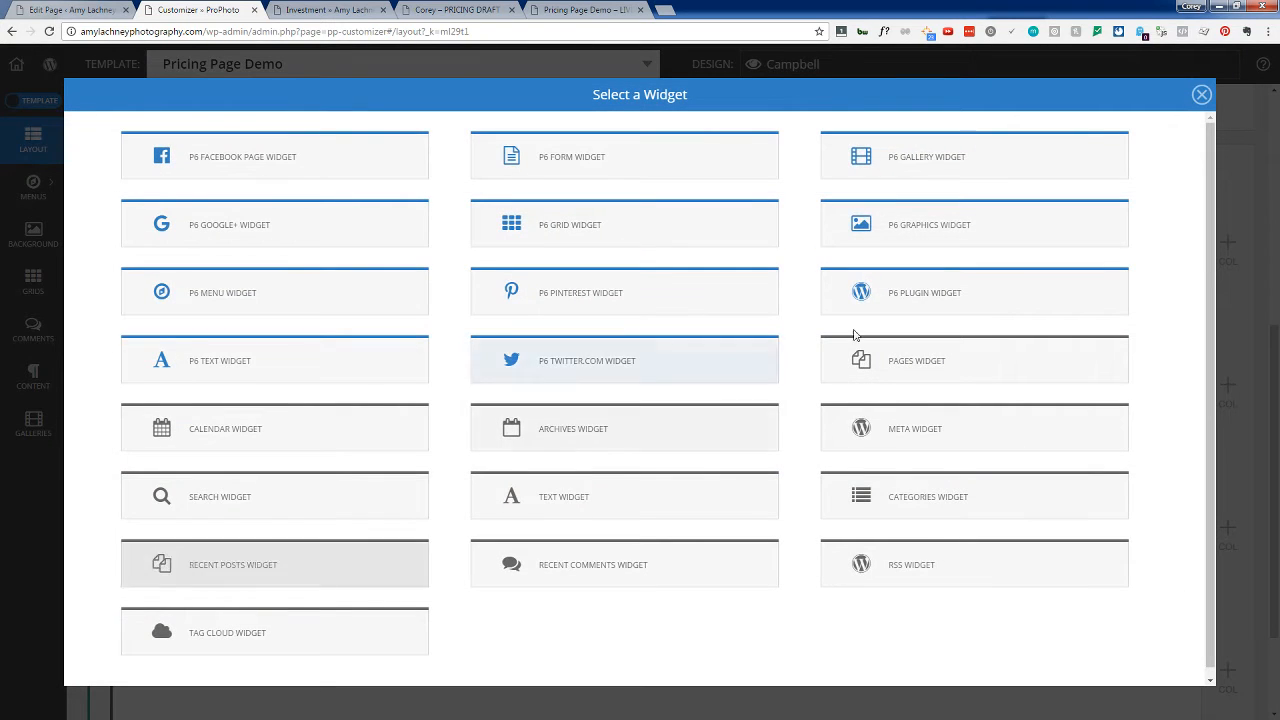
{"action": "left_click", "coordinate": [932, 172]}
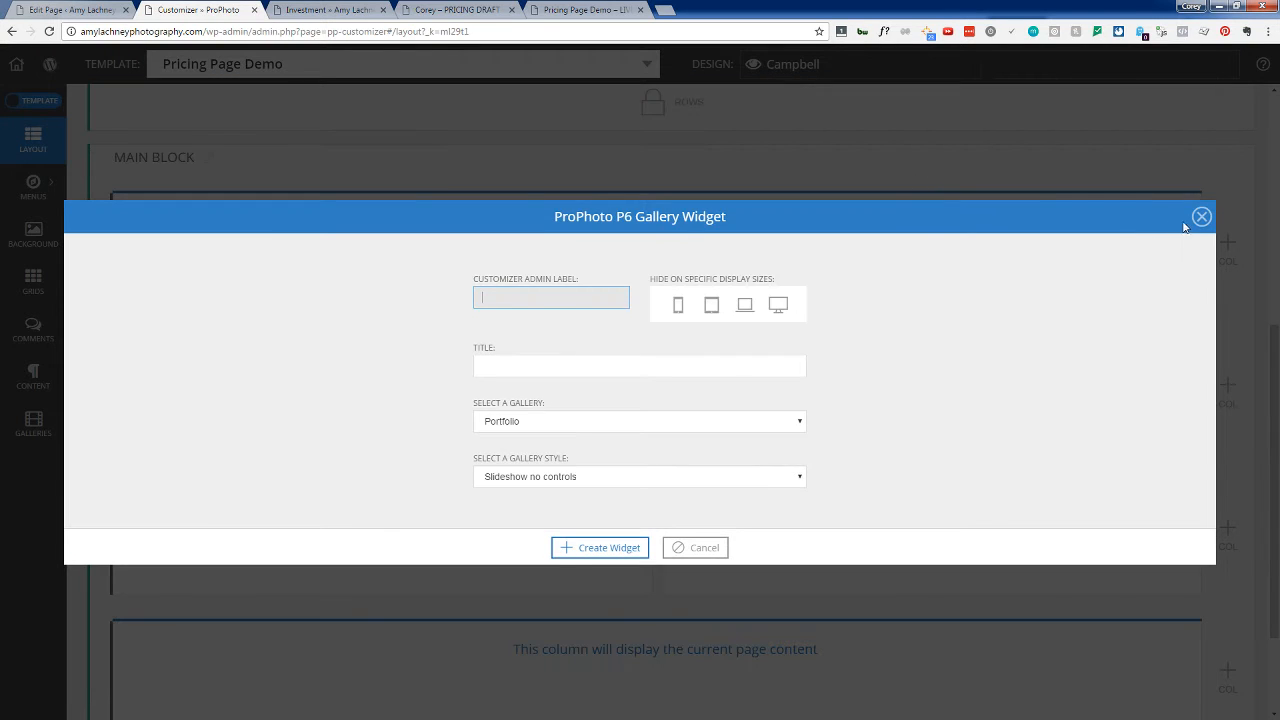
{"action": "left_click", "coordinate": [1199, 220]}
Step: Create a P6 Graphics widget with the newborn-session-pricing image in the empty column beside the Newborn widget
{"action": "left_click", "coordinate": [367, 505]}
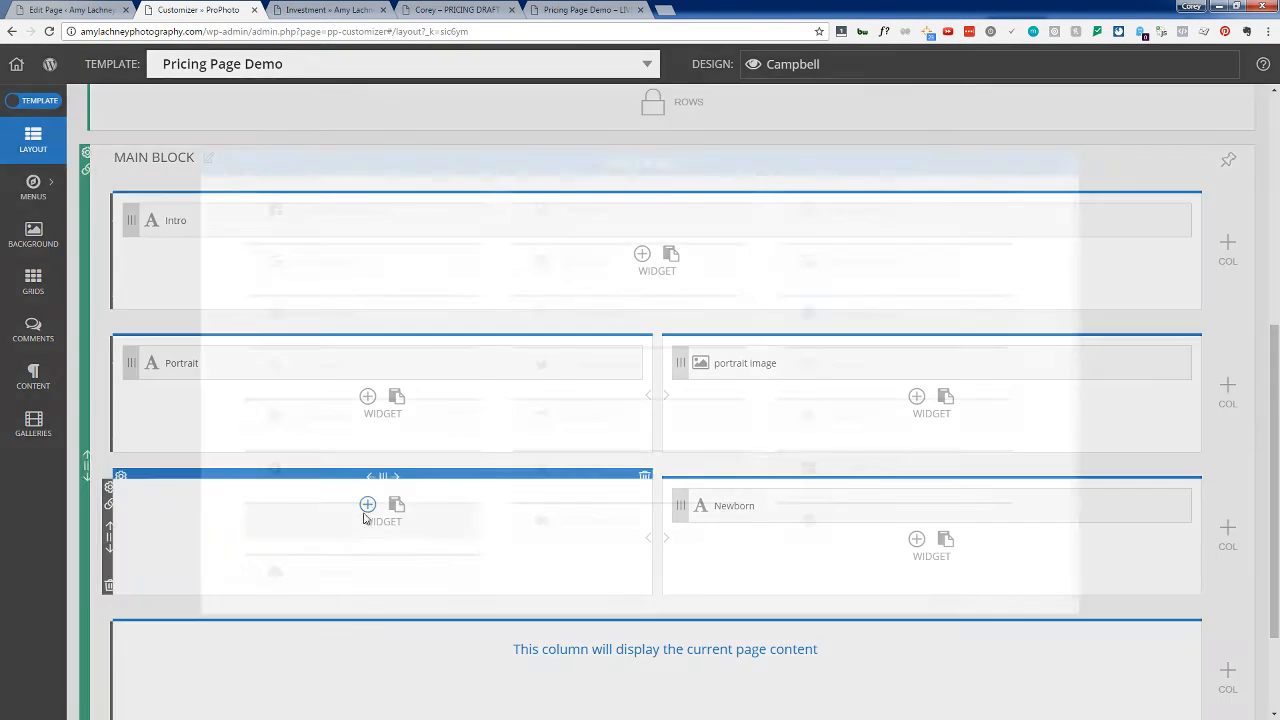
{"action": "left_click", "coordinate": [937, 249]}
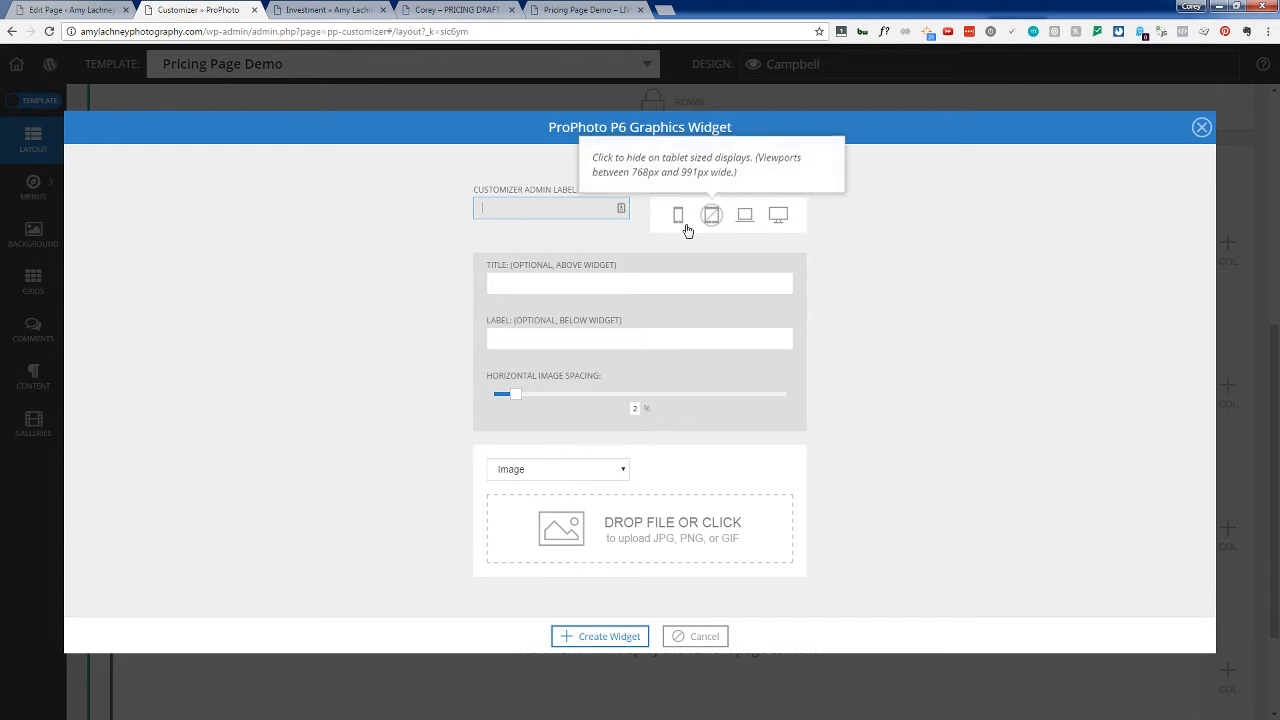
{"action": "left_click", "coordinate": [586, 537]}
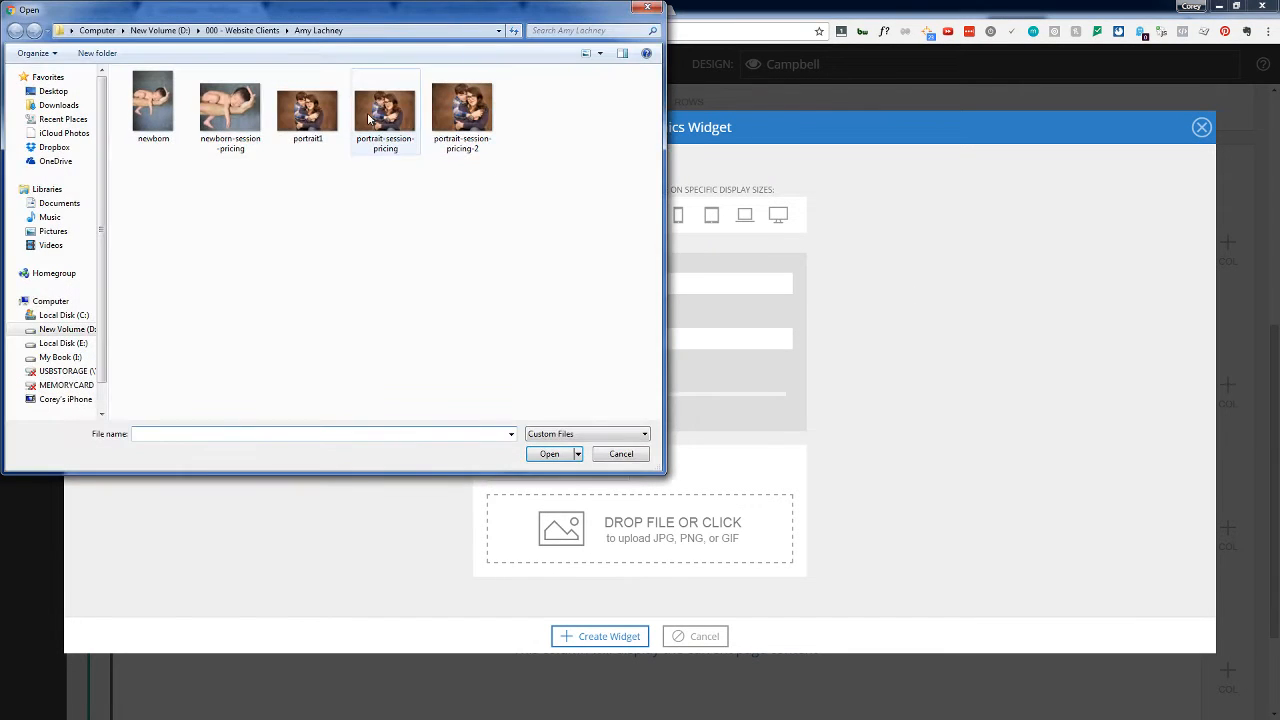
{"action": "double_click", "coordinate": [222, 110]}
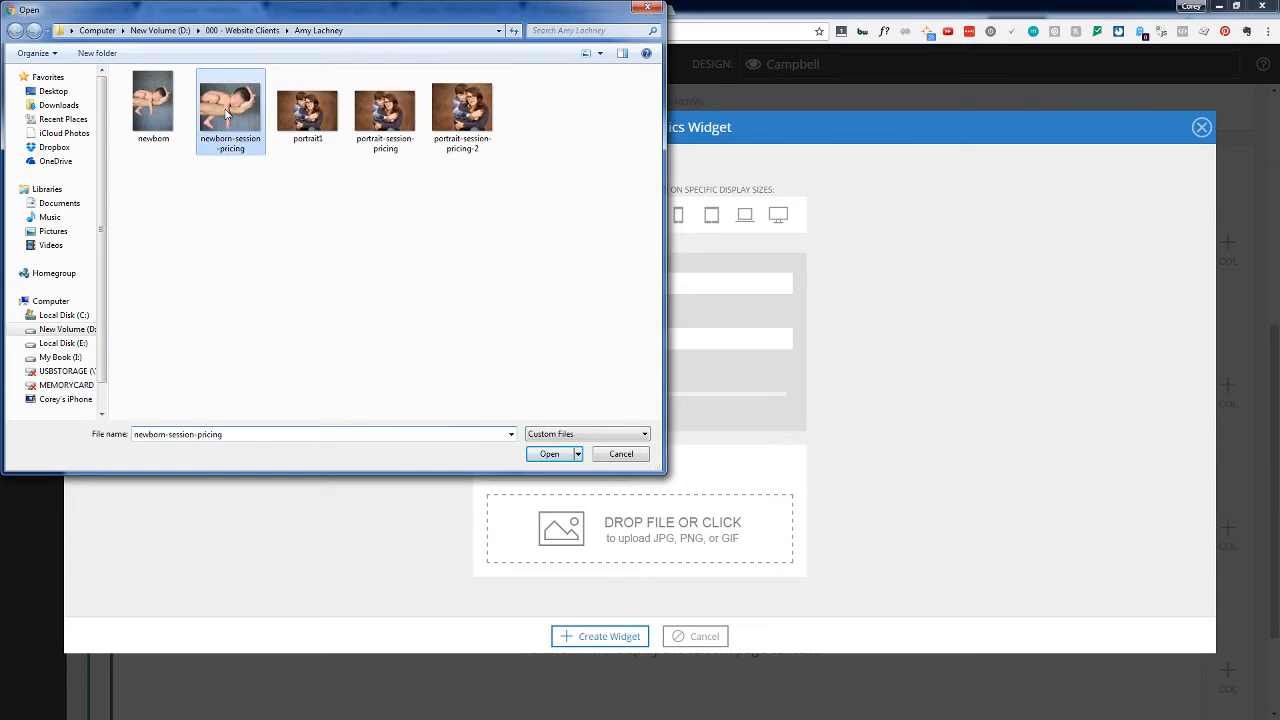
{"action": "scroll", "coordinate": [539, 476], "scroll_direction": "down", "scroll_amount": 2}
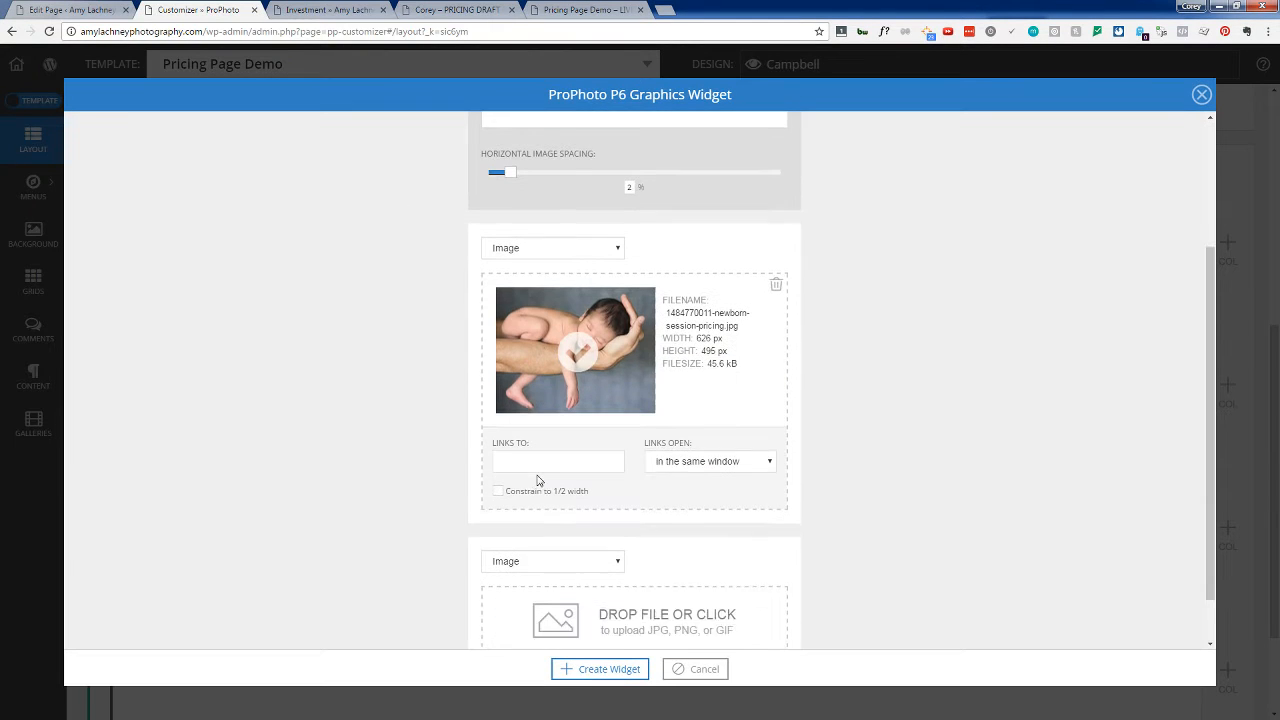
{"action": "left_click", "coordinate": [617, 668]}
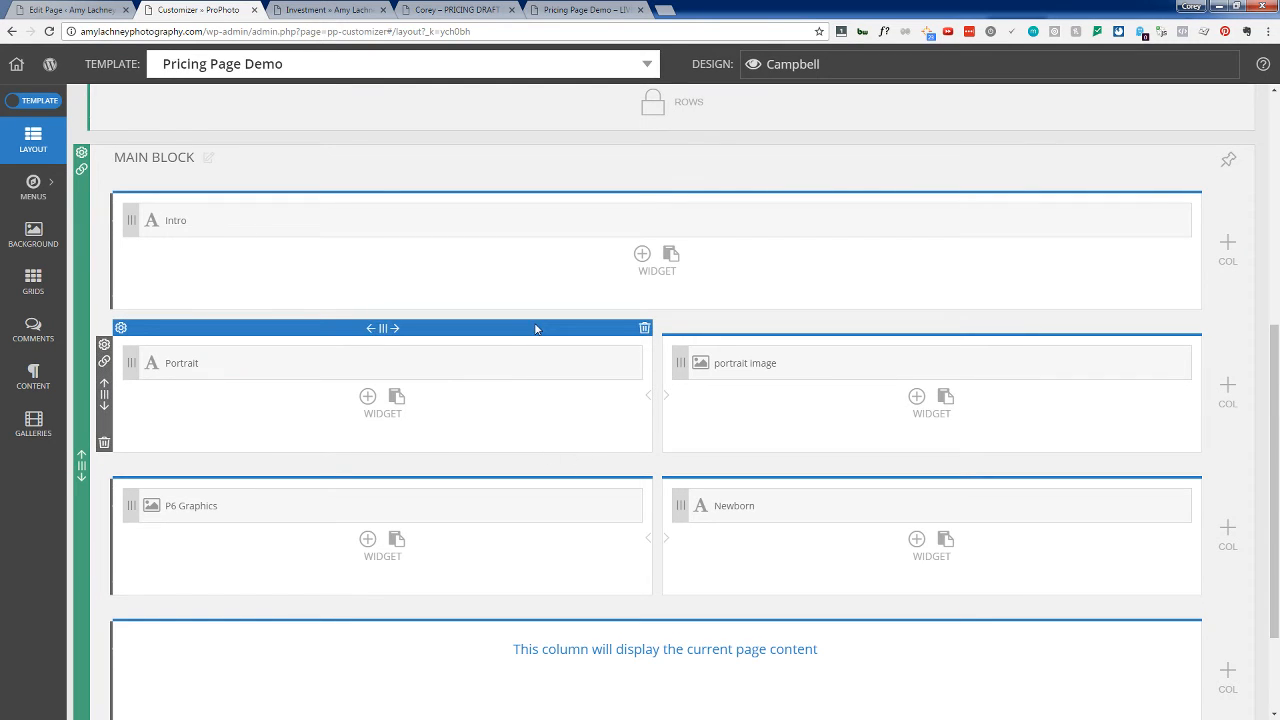
Step: Reload the live Pricing Page Demo page to check the portrait and newborn rows
{"action": "left_click", "coordinate": [575, 9]}
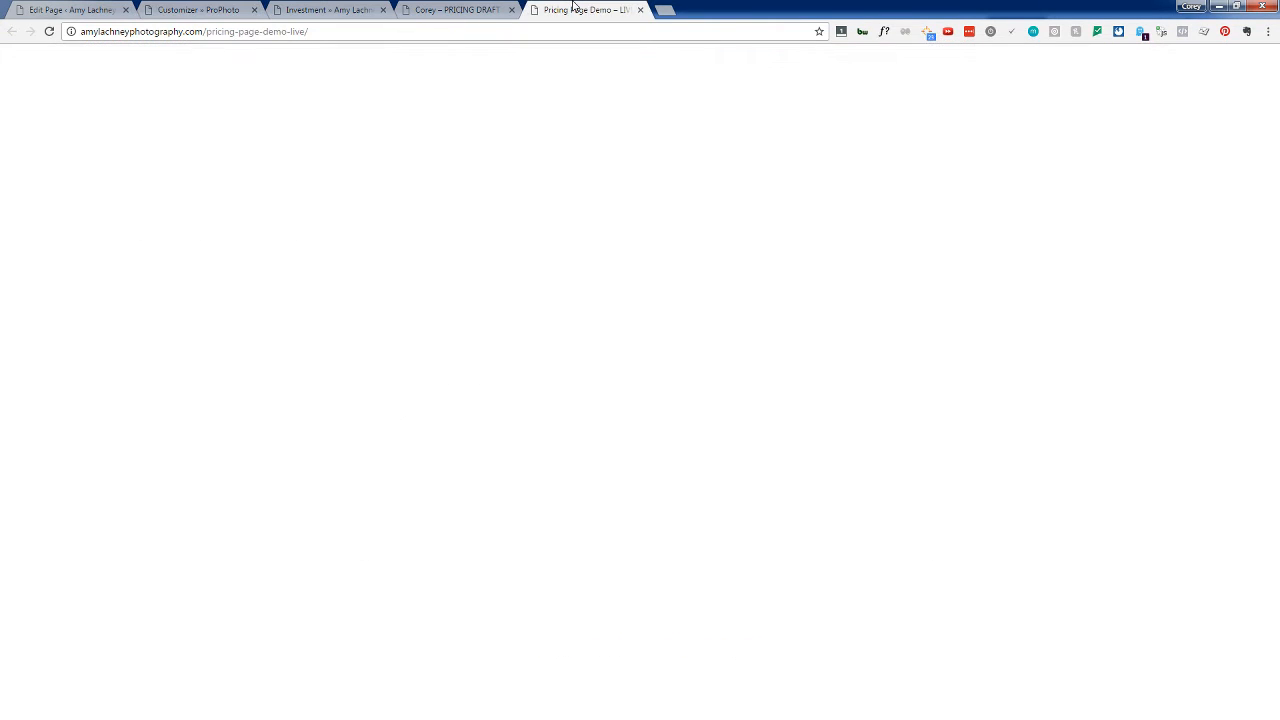
{"action": "left_click", "coordinate": [49, 31]}
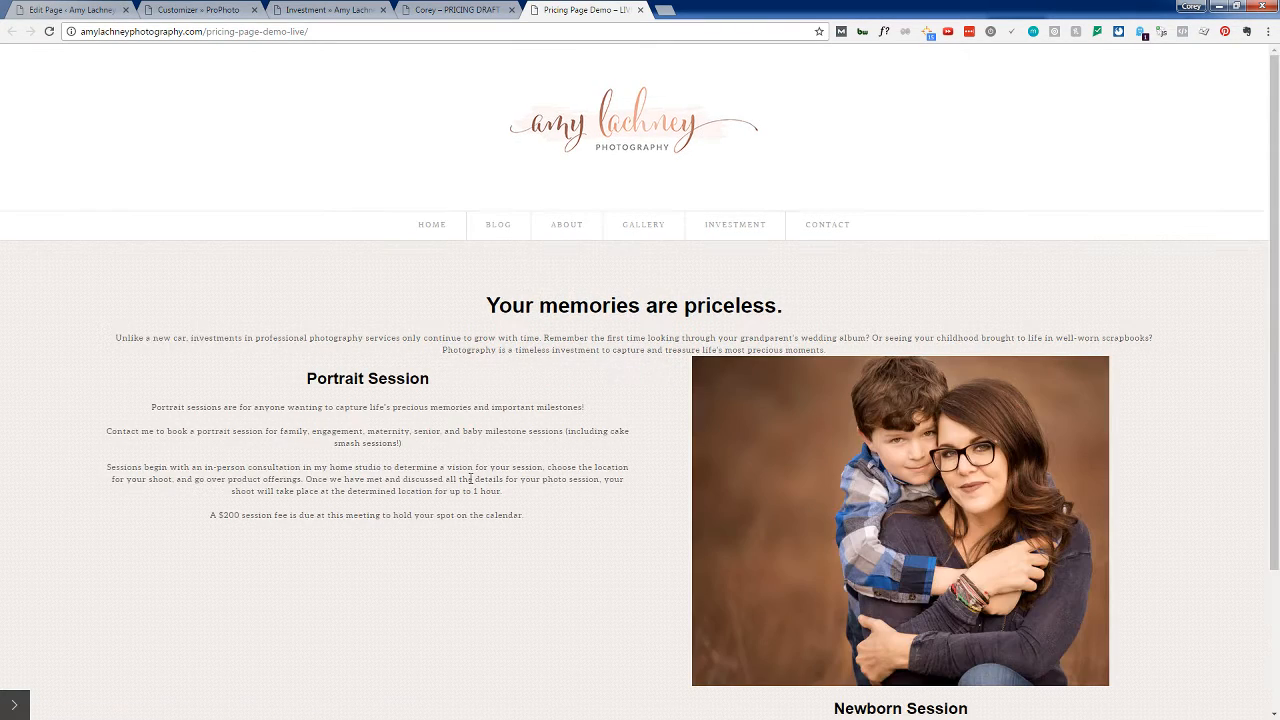
Step: Review the portrait and newborn rows on the live demo page and compare them with the existing Investment page
{"action": "scroll", "coordinate": [519, 459], "scroll_direction": "down", "scroll_amount": 4}
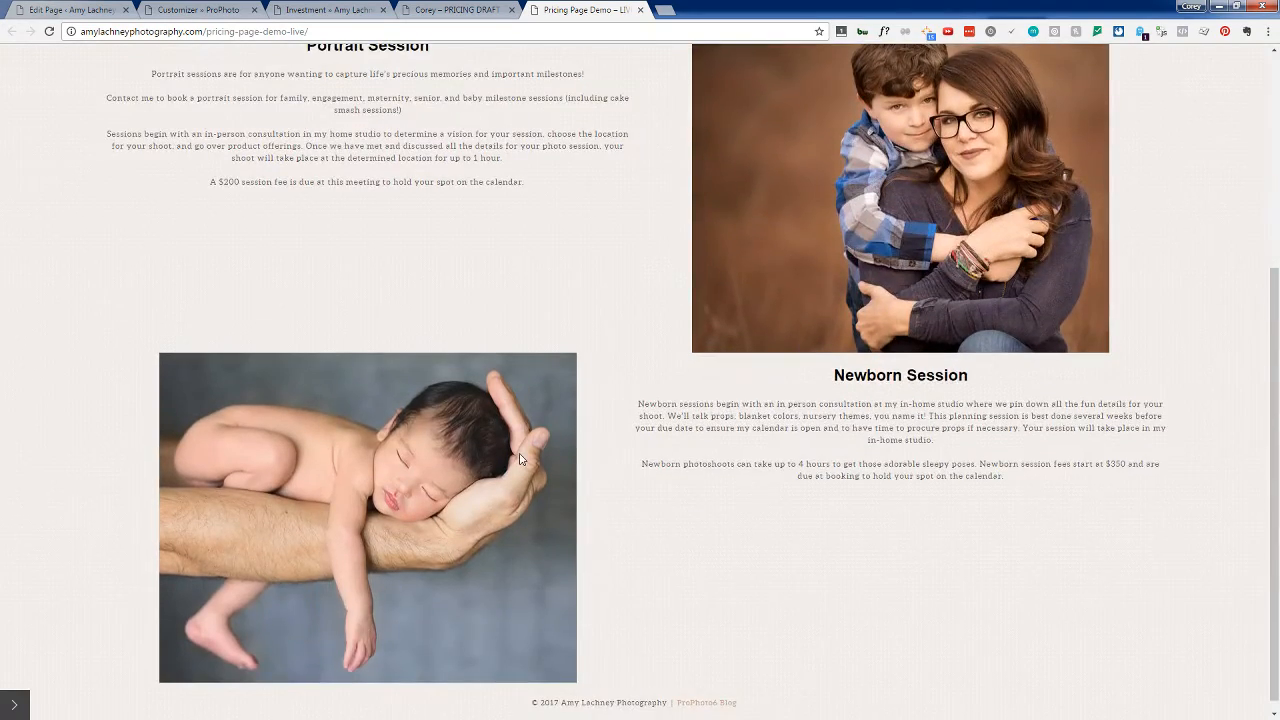
{"action": "scroll", "coordinate": [519, 459], "scroll_direction": "up", "scroll_amount": 2}
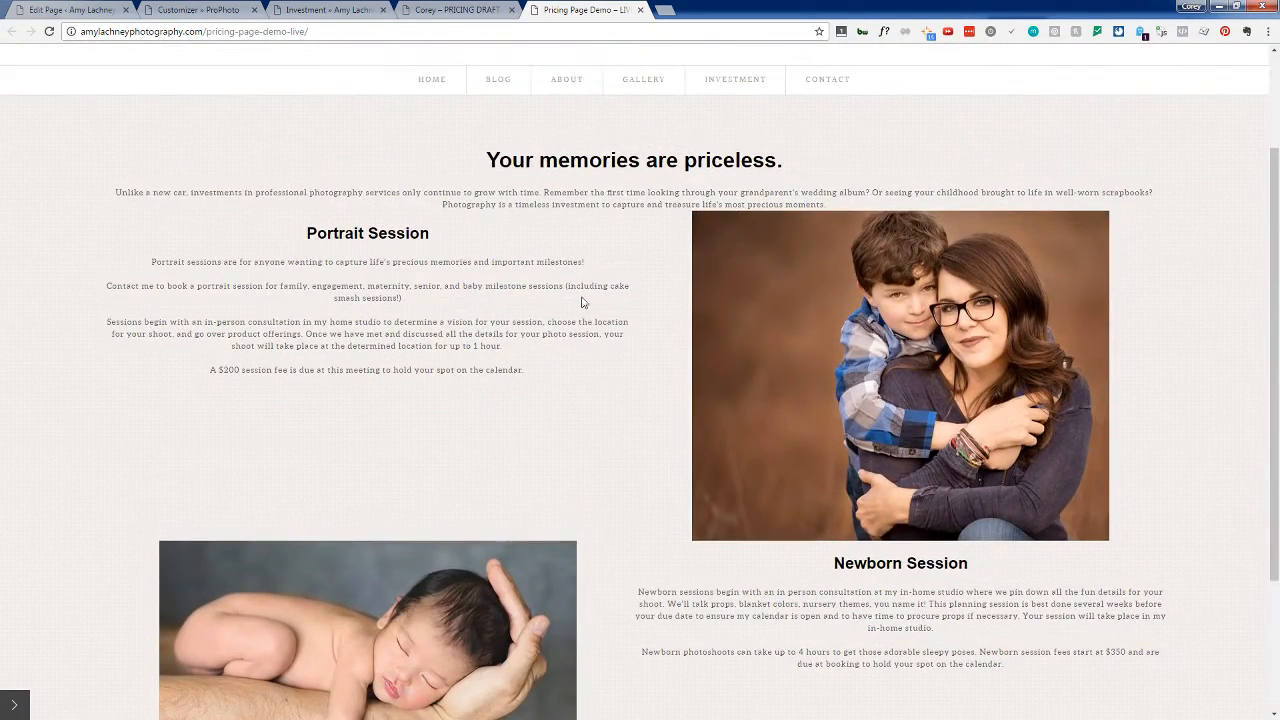
{"action": "scroll", "coordinate": [870, 192], "scroll_direction": "down", "scroll_amount": 2}
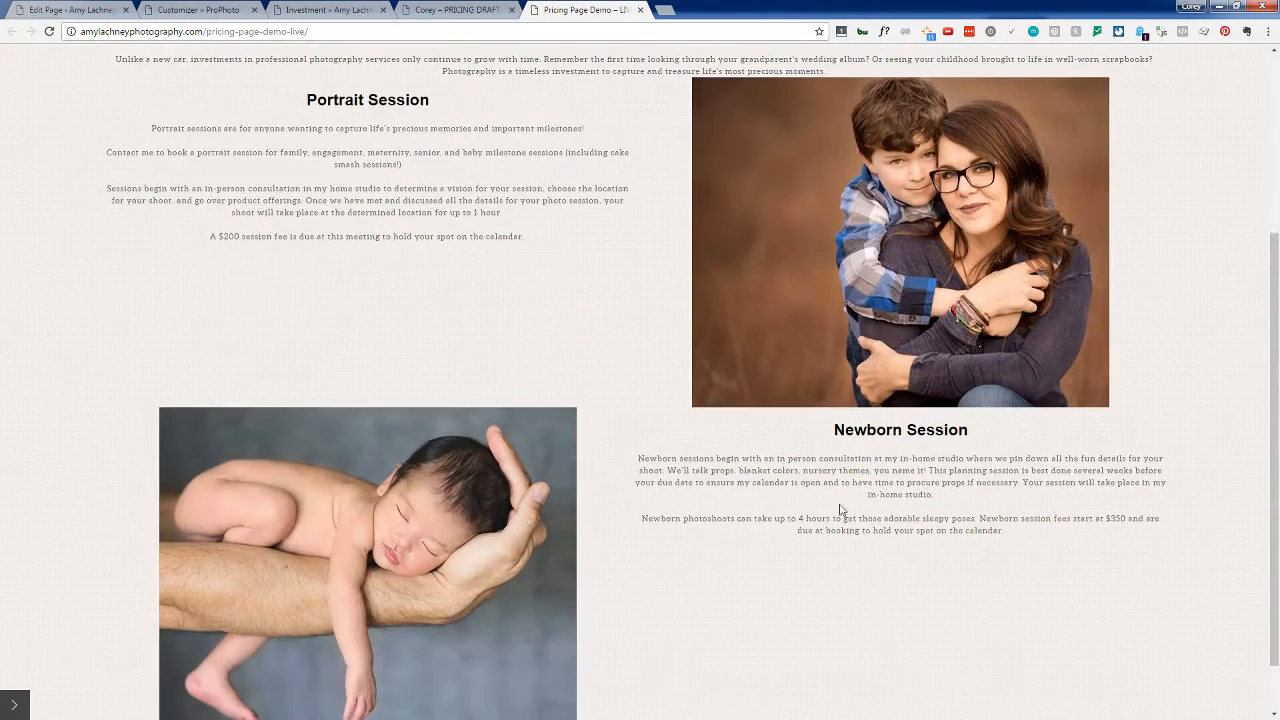
{"action": "scroll", "coordinate": [400, 390], "scroll_direction": "up", "scroll_amount": 3}
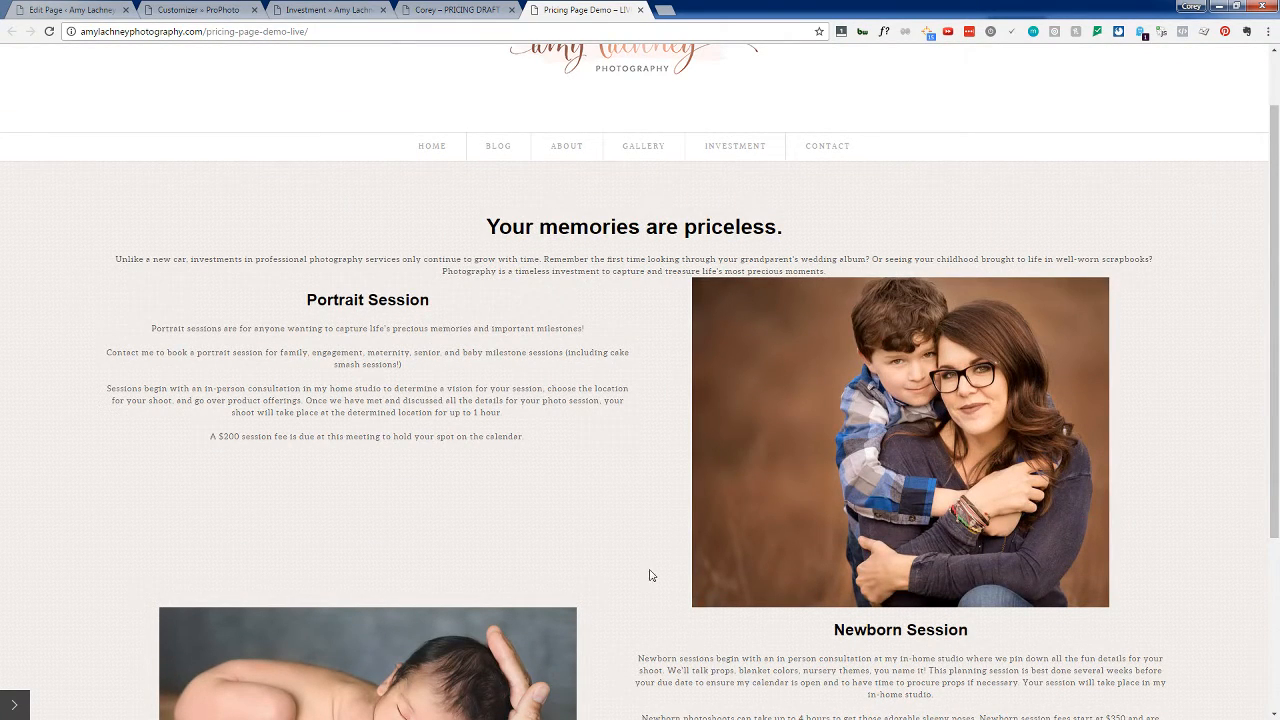
{"action": "scroll", "coordinate": [490, 372], "scroll_direction": "down", "scroll_amount": 3}
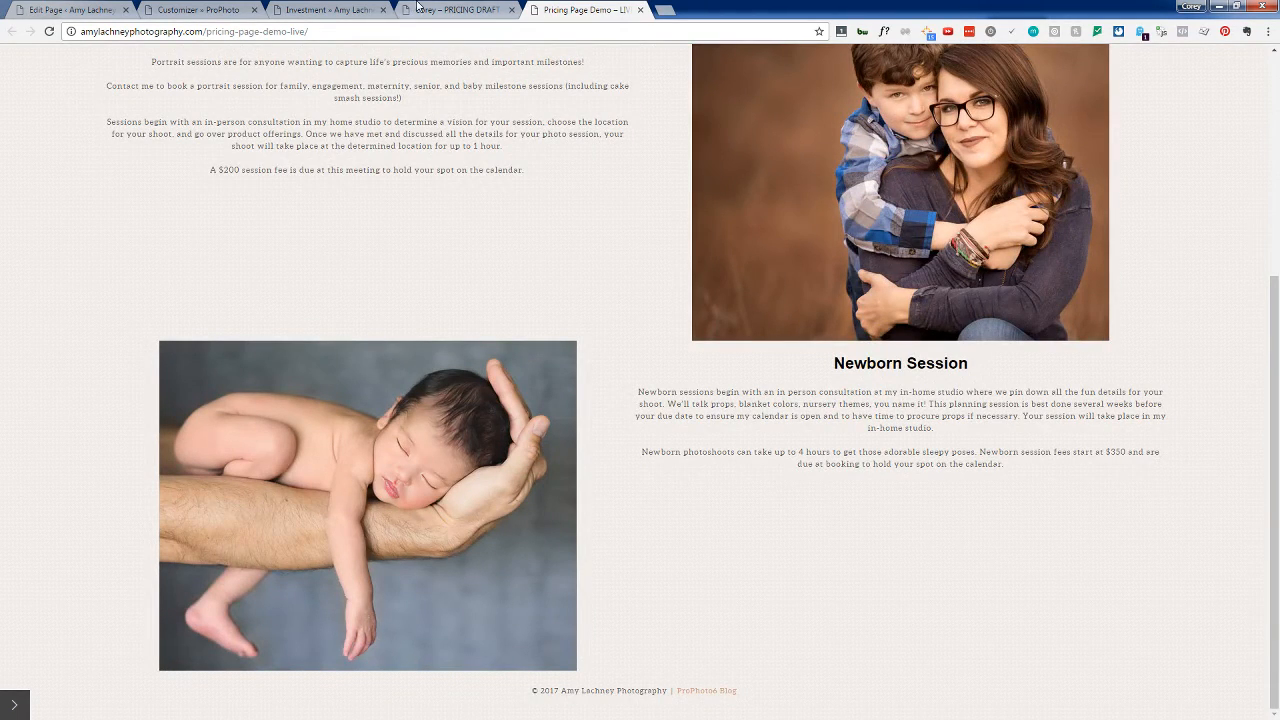
{"action": "left_click", "coordinate": [458, 9]}
{"action": "left_click", "coordinate": [337, 6]}
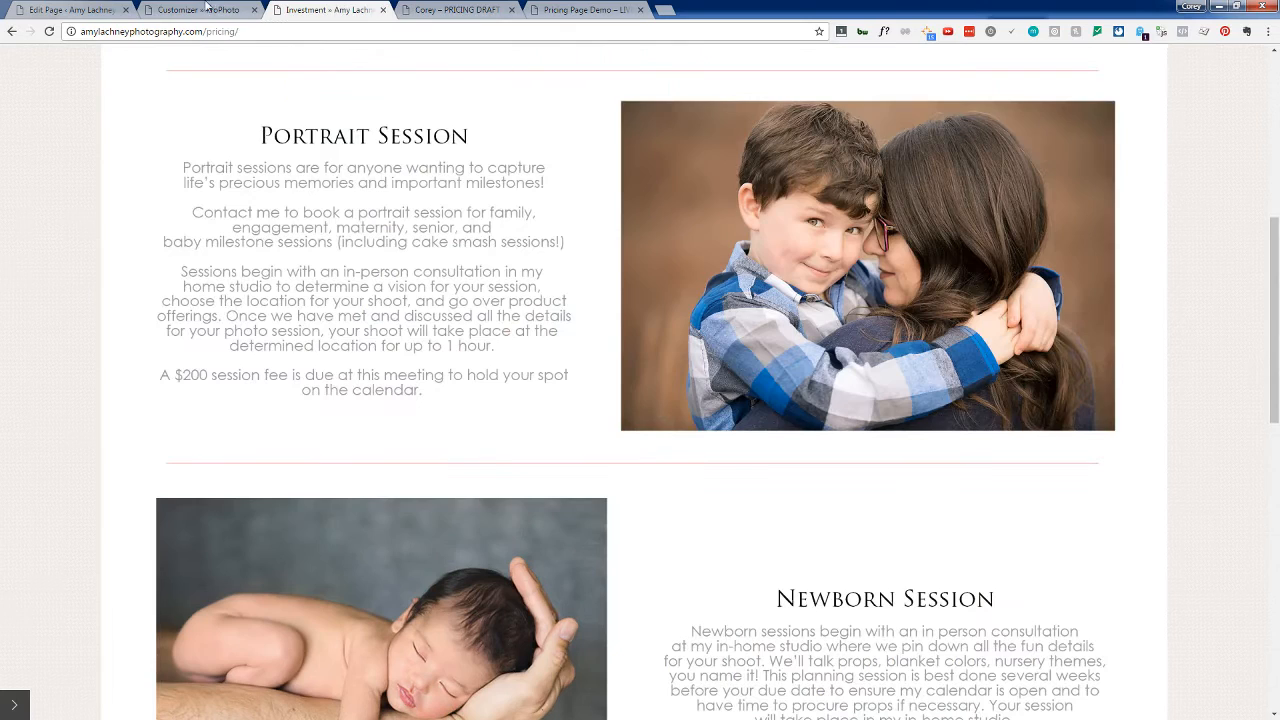
Step: Return to the ProPhoto customizer, add a new row and move it between the newborn row and the page content row
{"action": "left_click", "coordinate": [200, 9]}
{"action": "scroll", "coordinate": [357, 397], "scroll_direction": "down", "scroll_amount": 2}
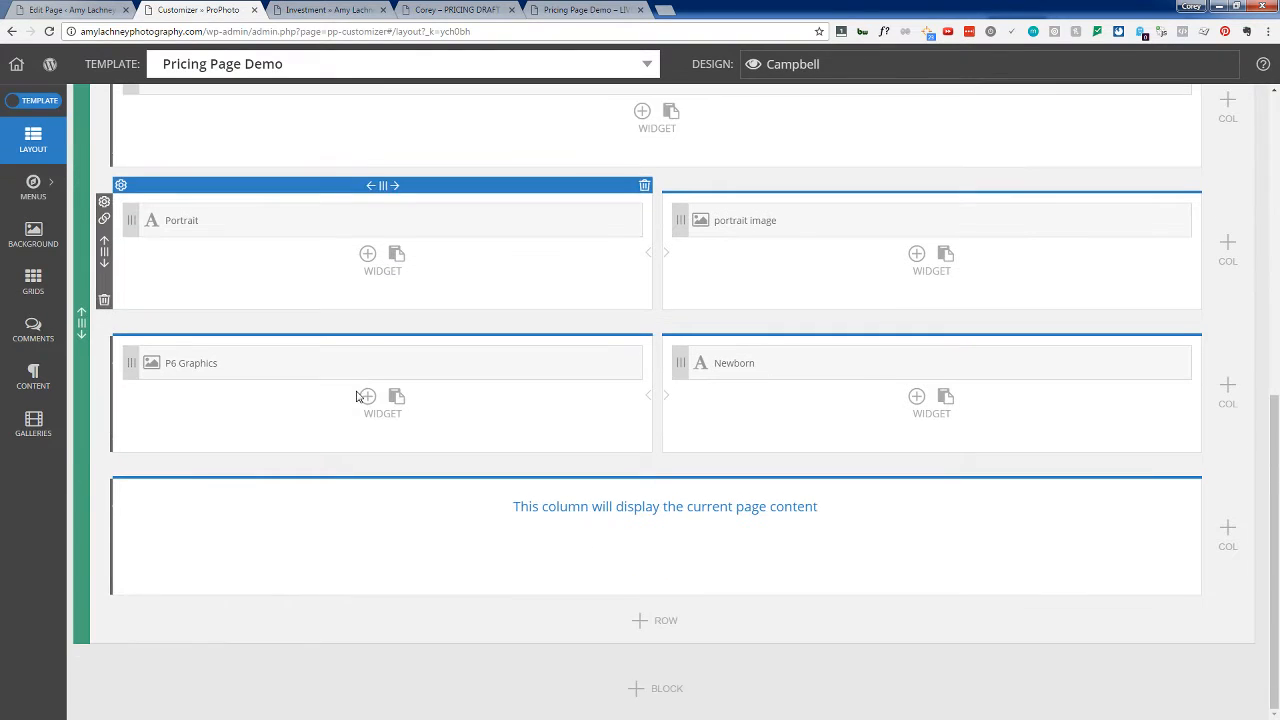
{"action": "left_click", "coordinate": [666, 622]}
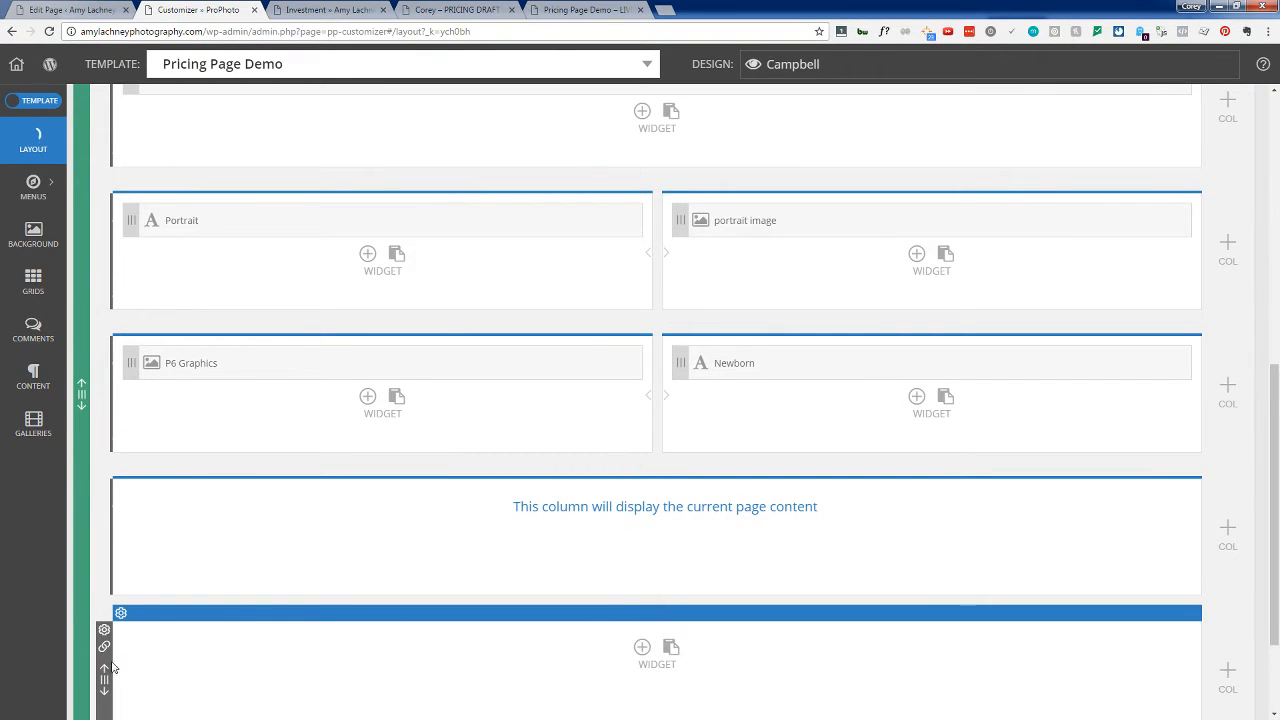
{"action": "left_click_drag", "start_coordinate": [104, 680], "coordinate": [124, 530]}
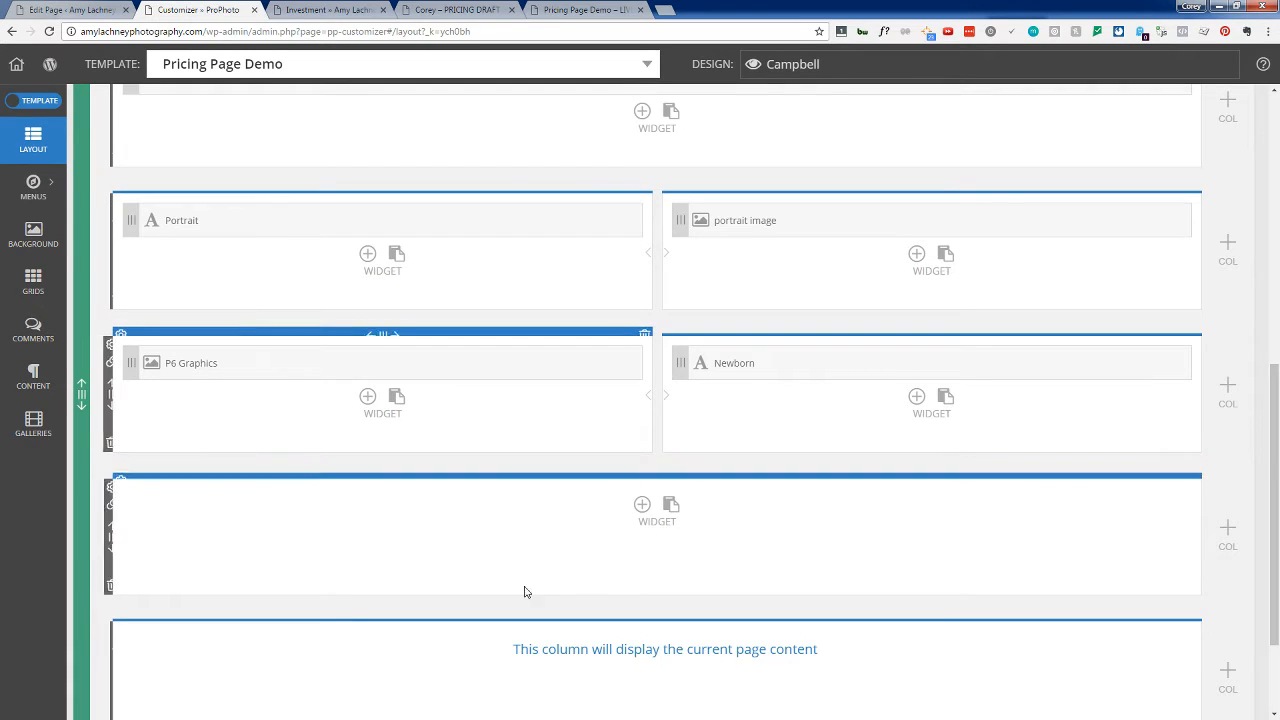
Step: Start a new P6 Text widget in the empty row below the newborn row
{"action": "left_click", "coordinate": [642, 505]}
{"action": "left_click", "coordinate": [237, 370]}
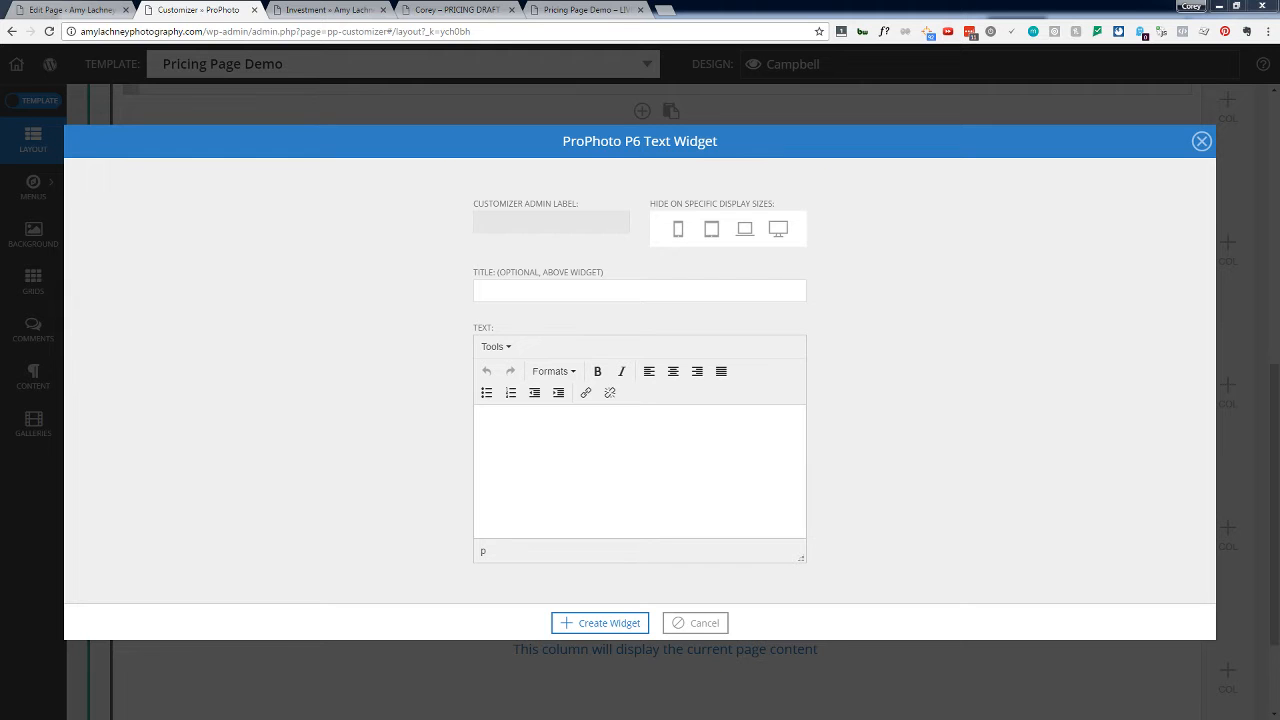
Step: Switch to Notepad and replace the newborn session text with the Viewing & Ordering Session heading and paragraph
{"action": "key", "text": "alt+Tab"}
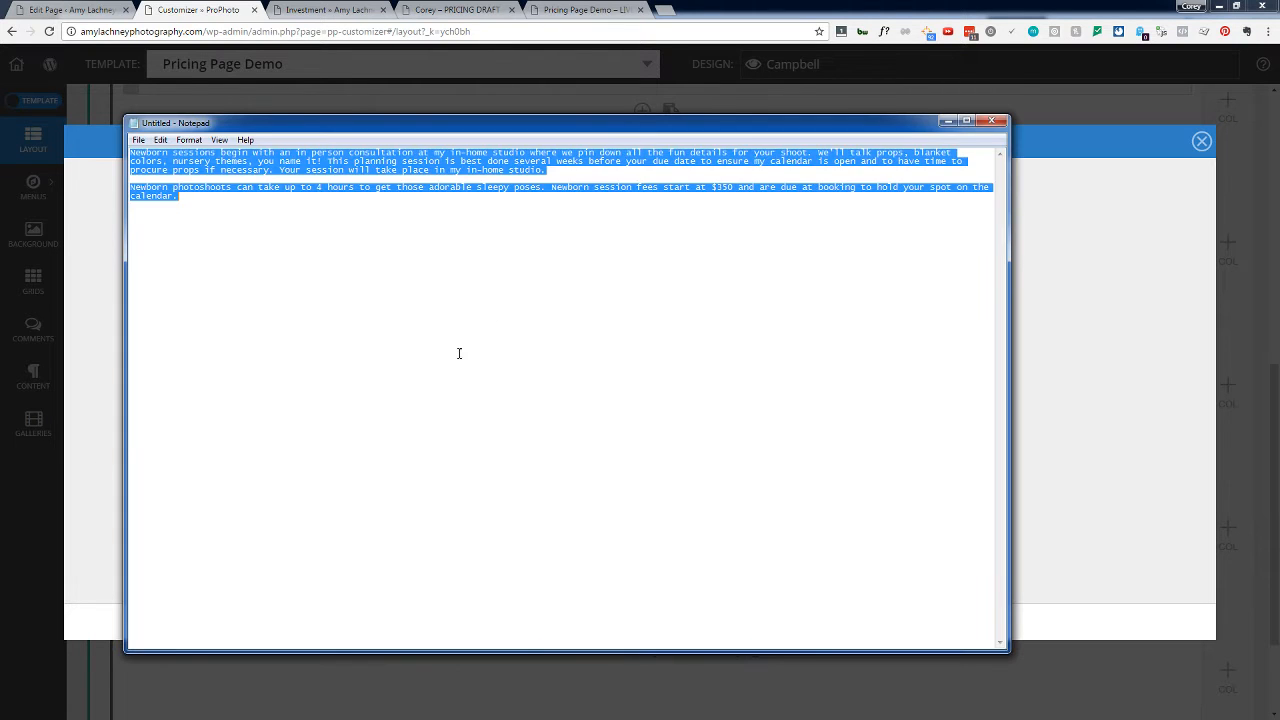
{"action": "left_click_drag", "start_coordinate": [457, 354], "coordinate": [66, 118]}
{"action": "type", "text": "Viewing & Ordering Session  Approximately 10-14 days after your session, you will have a viewing and ordering session at my studio to see your beautiful hand edited images for the first time! We will have snacks and discuss the fine art prints, wall art, and keepsakes available for you to cherish forever. All product and digital files are purchased separately from the session itself. As a boutique, full service photography studio, our fine art product offerings begin at $115 with a minimum order of $300."}
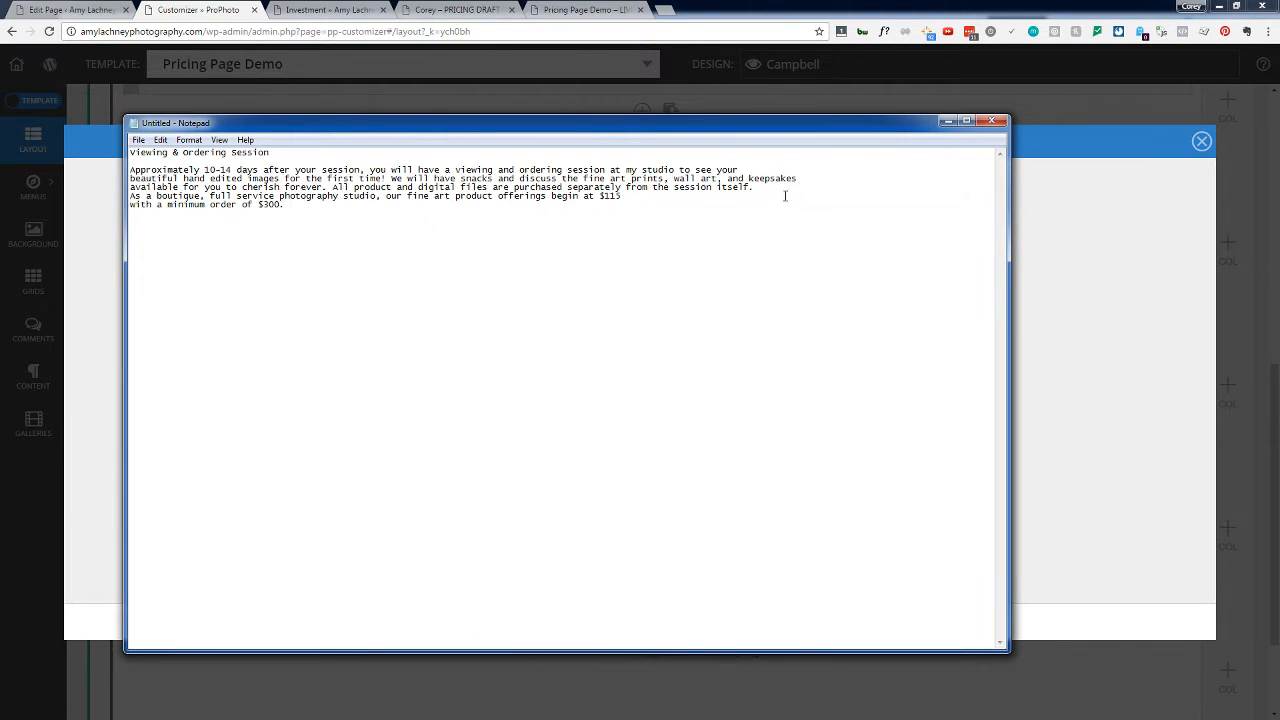
Step: Remove the line breaks inside the Viewing & Ordering Session paragraph so its sentences run together as one block
{"action": "left_click", "coordinate": [787, 173]}
{"action": "key", "text": "Delete"}
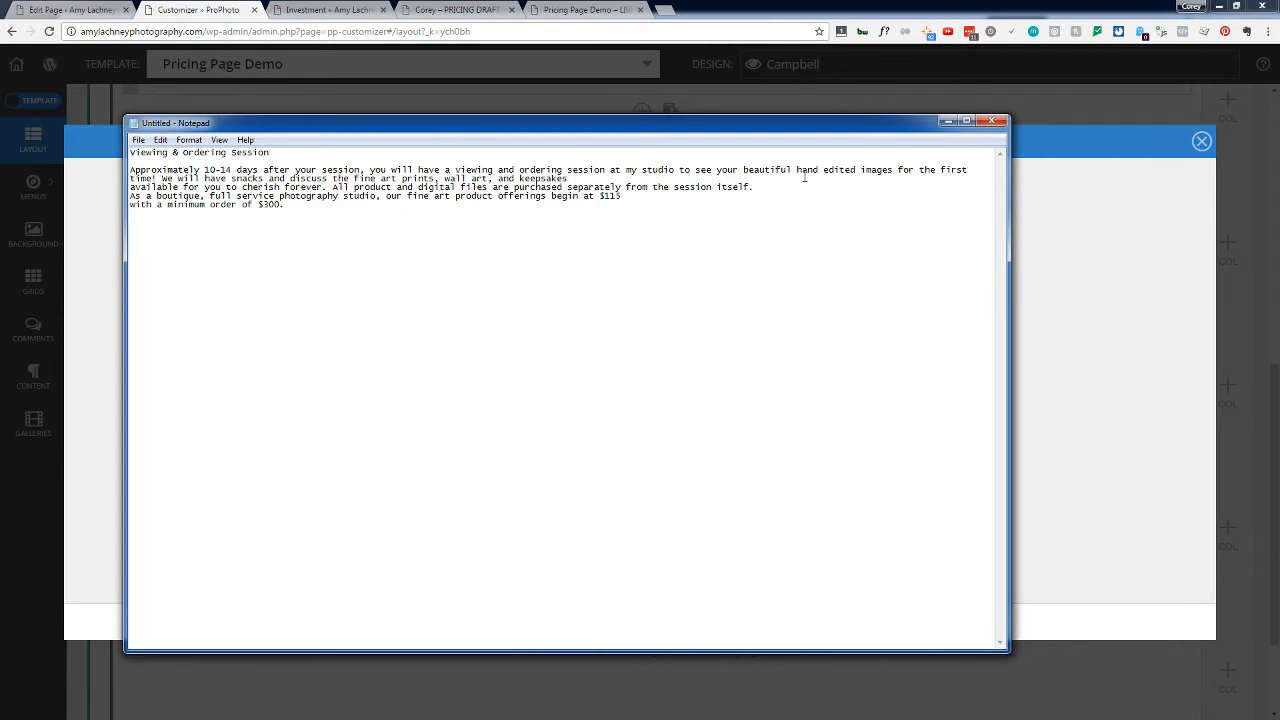
{"action": "left_click", "coordinate": [568, 178]}
{"action": "key", "text": "Delete"}
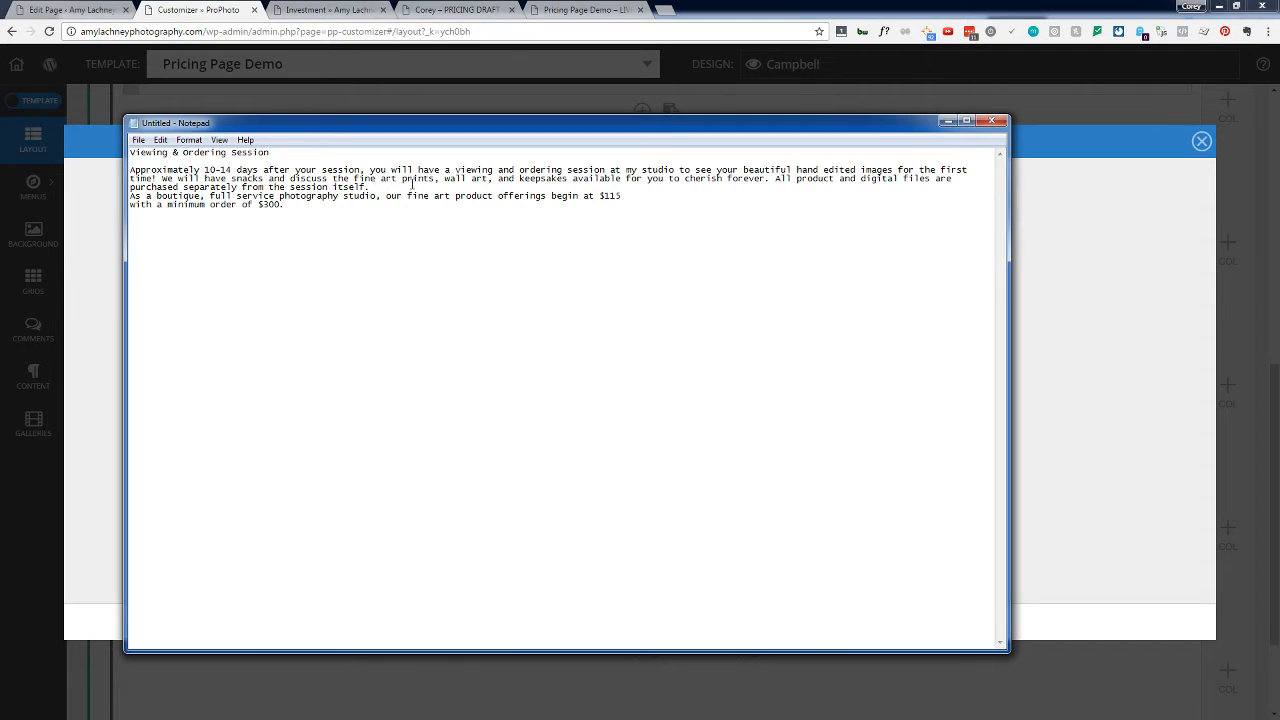
{"action": "left_click", "coordinate": [375, 187]}
{"action": "key", "text": "Delete"}
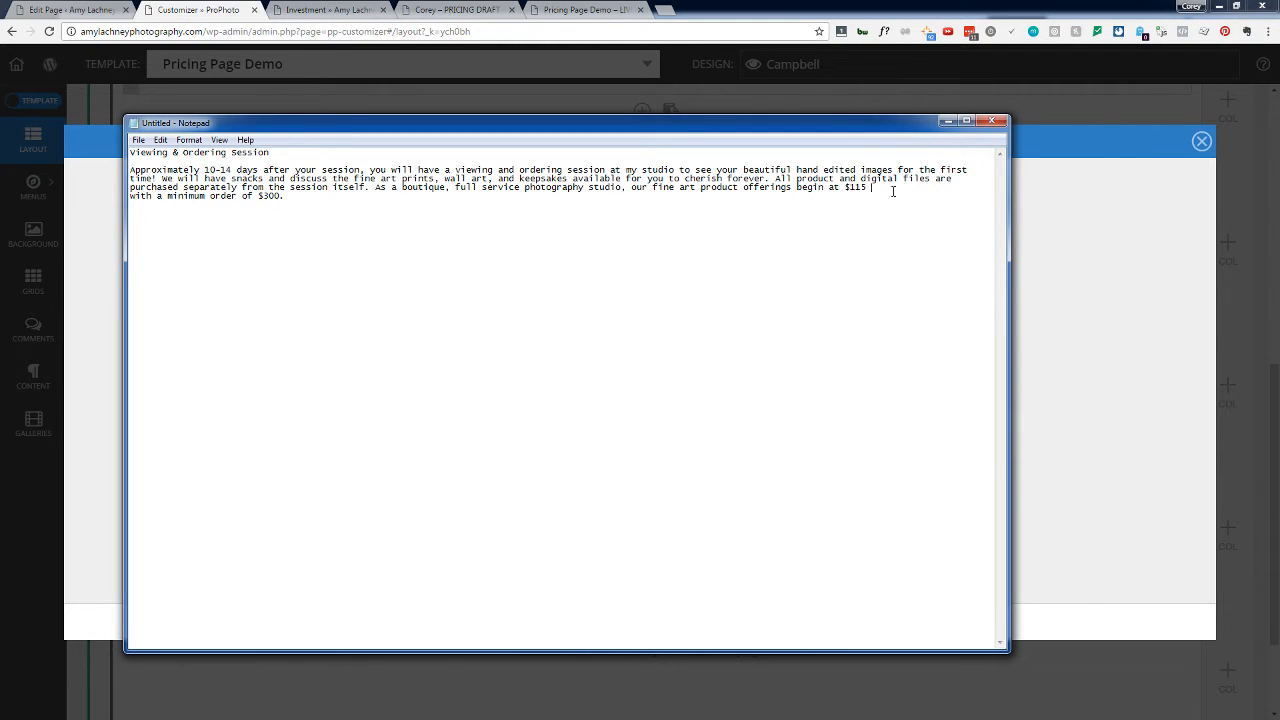
{"action": "left_click", "coordinate": [893, 191]}
{"action": "key", "text": "Delete"}
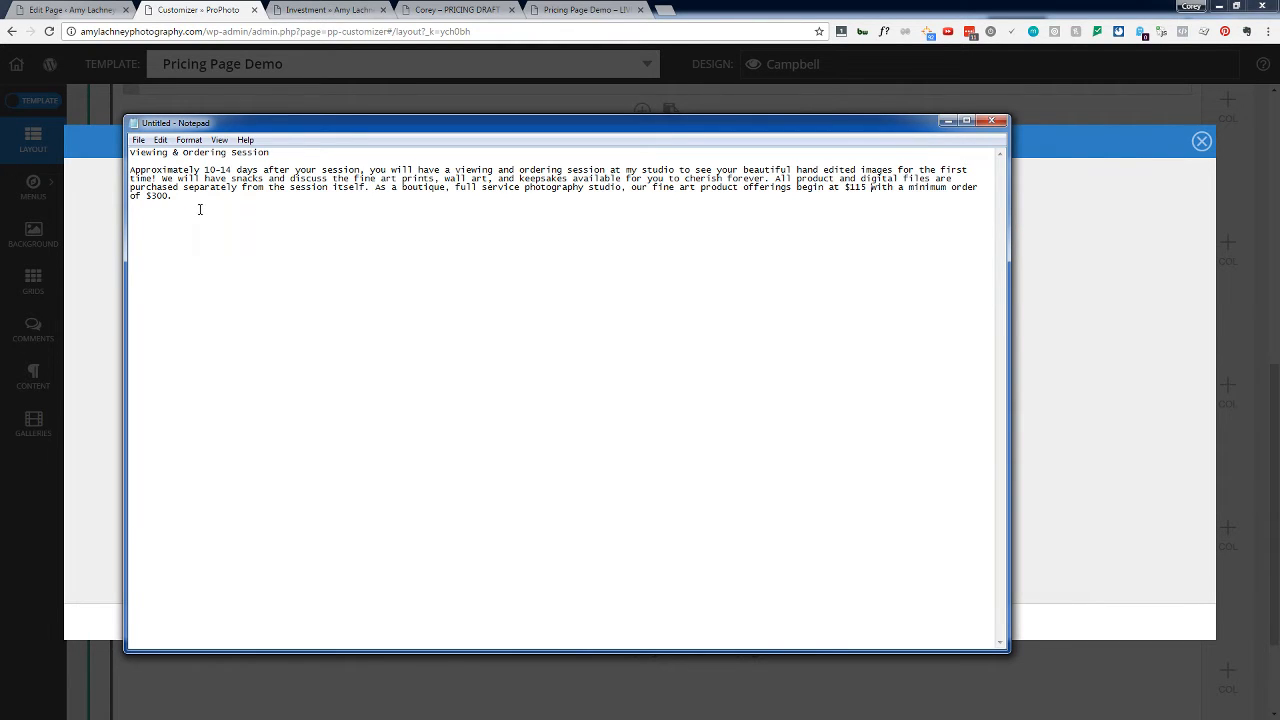
Step: Copy the entire cleaned-up text, including the heading, and return to the ProPhoto text widget dialog in the browser
{"action": "left_click_drag", "start_coordinate": [199, 209], "coordinate": [107, 133]}
{"action": "key", "text": "ctrl+c"}
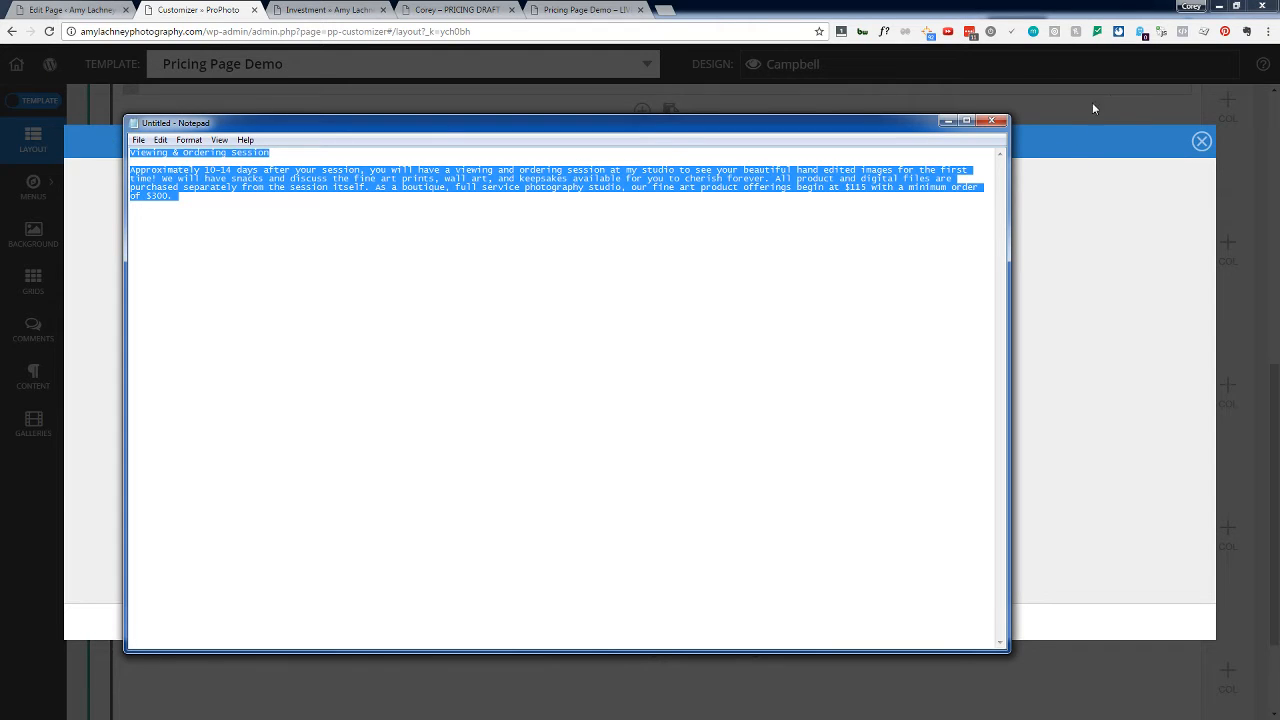
{"action": "left_click", "coordinate": [947, 120]}
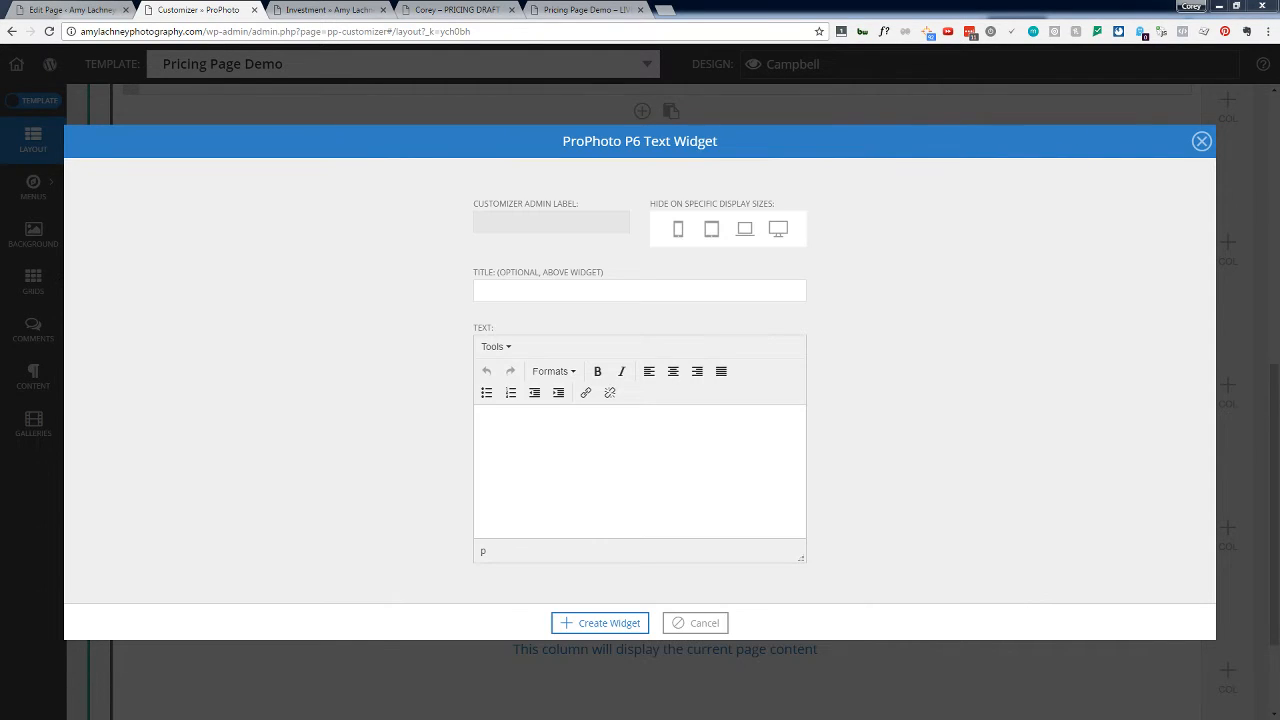
Step: Label the widget "viewing" and paste the copied text into its body without the blank line under the heading
{"action": "left_click", "coordinate": [492, 212]}
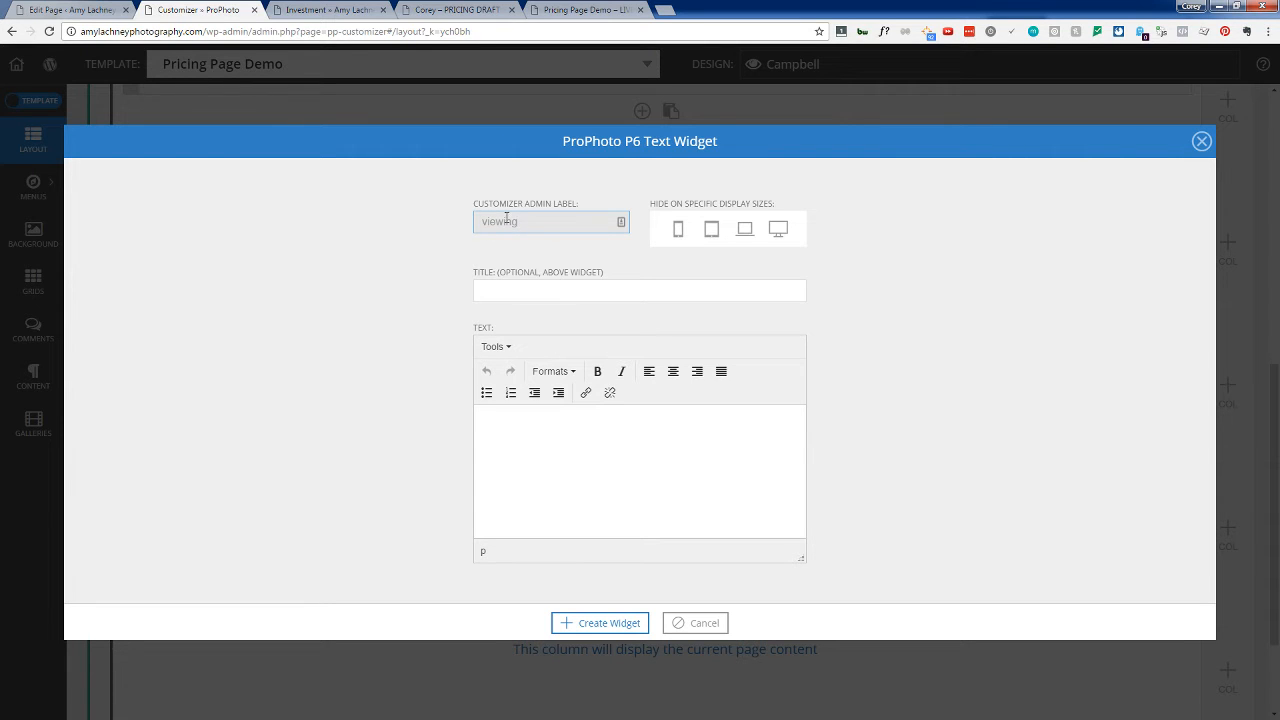
{"action": "left_click", "coordinate": [555, 459]}
{"action": "key", "text": "ctrl+v"}
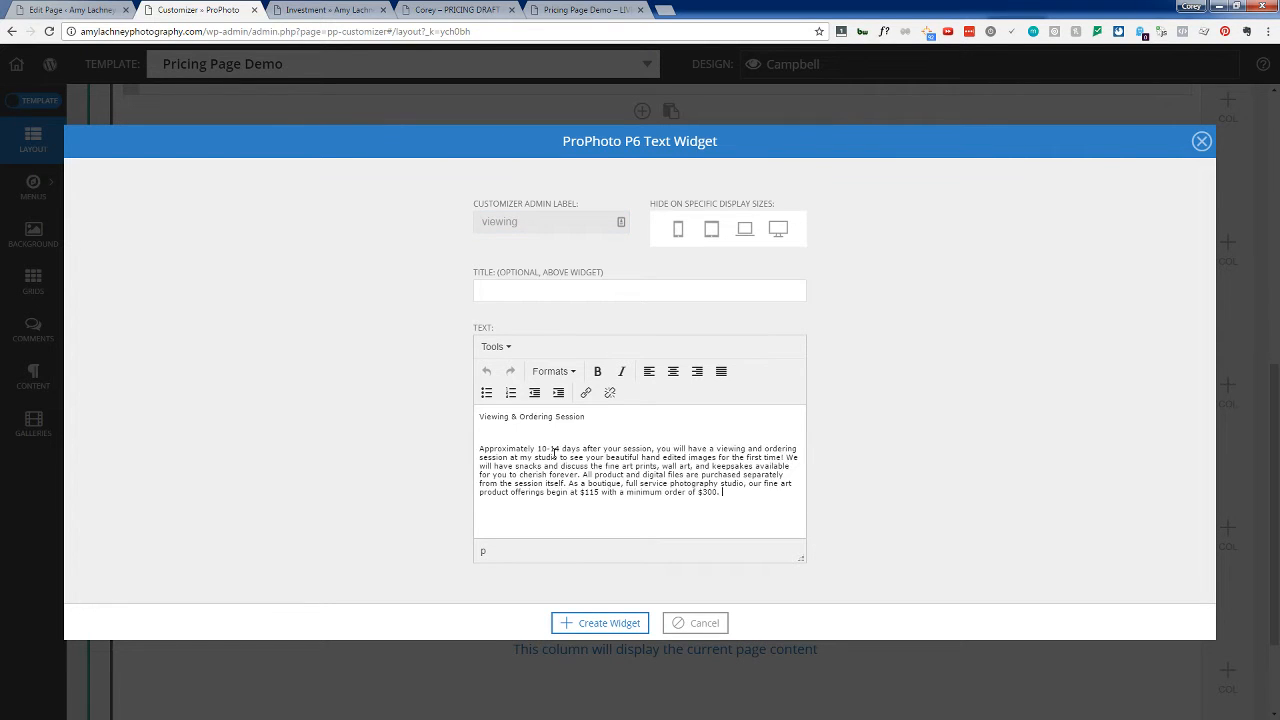
{"action": "left_click", "coordinate": [544, 433]}
{"action": "key", "text": "BackSpace"}
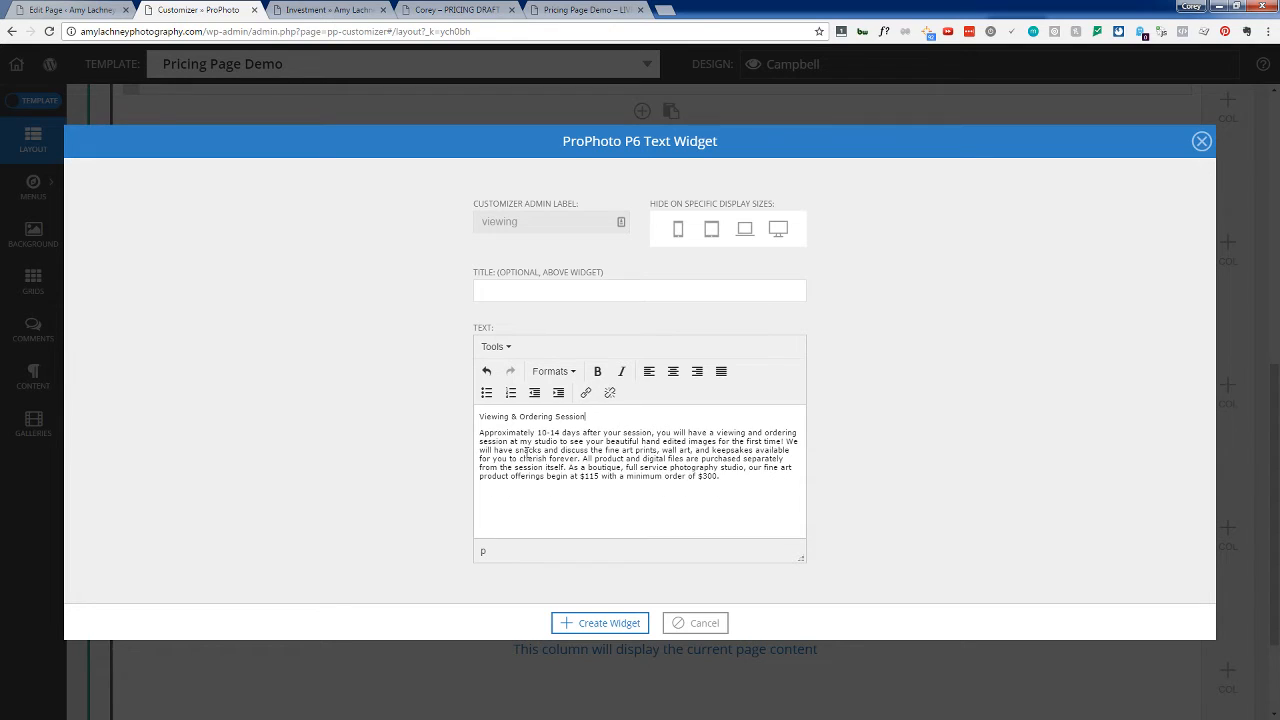
Step: Format the "Viewing & Ordering Session" line in the widget text as Heading 2
{"action": "left_click_drag", "start_coordinate": [594, 414], "coordinate": [443, 411]}
{"action": "left_click", "coordinate": [552, 371]}
{"action": "mouse_move", "coordinate": [571, 405]}
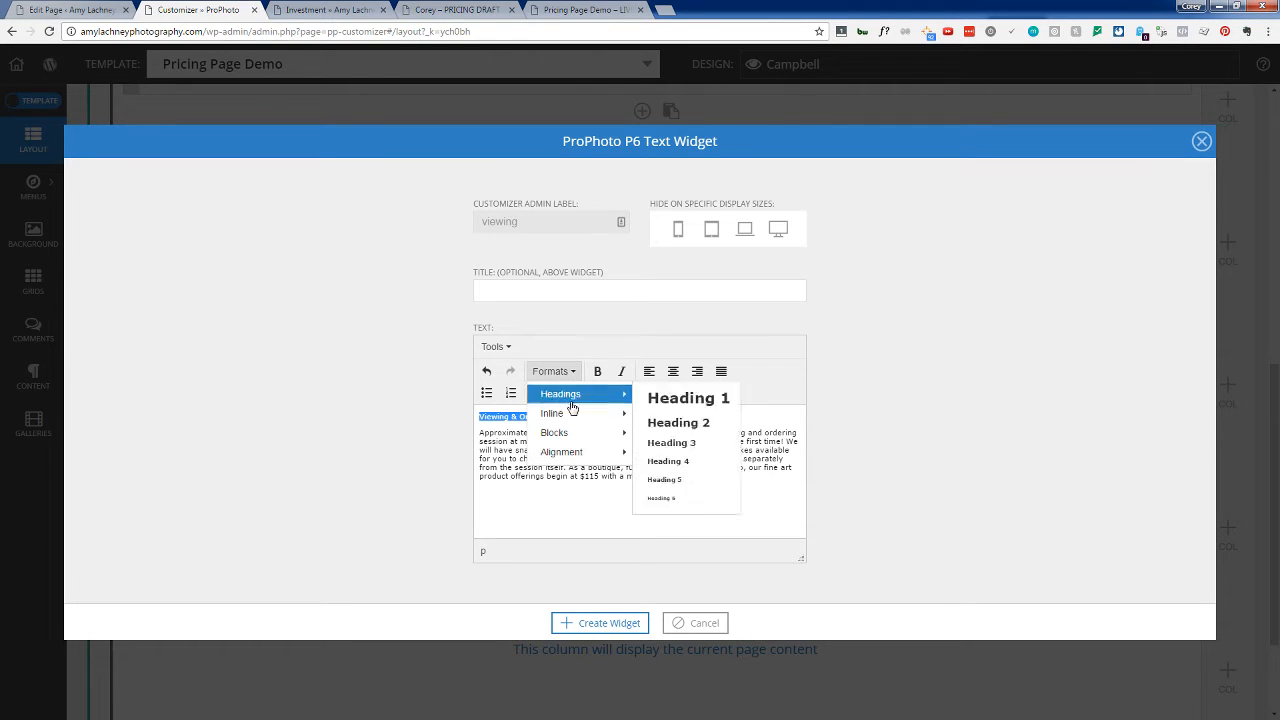
{"action": "left_click", "coordinate": [678, 422]}
{"action": "left_click", "coordinate": [537, 466]}
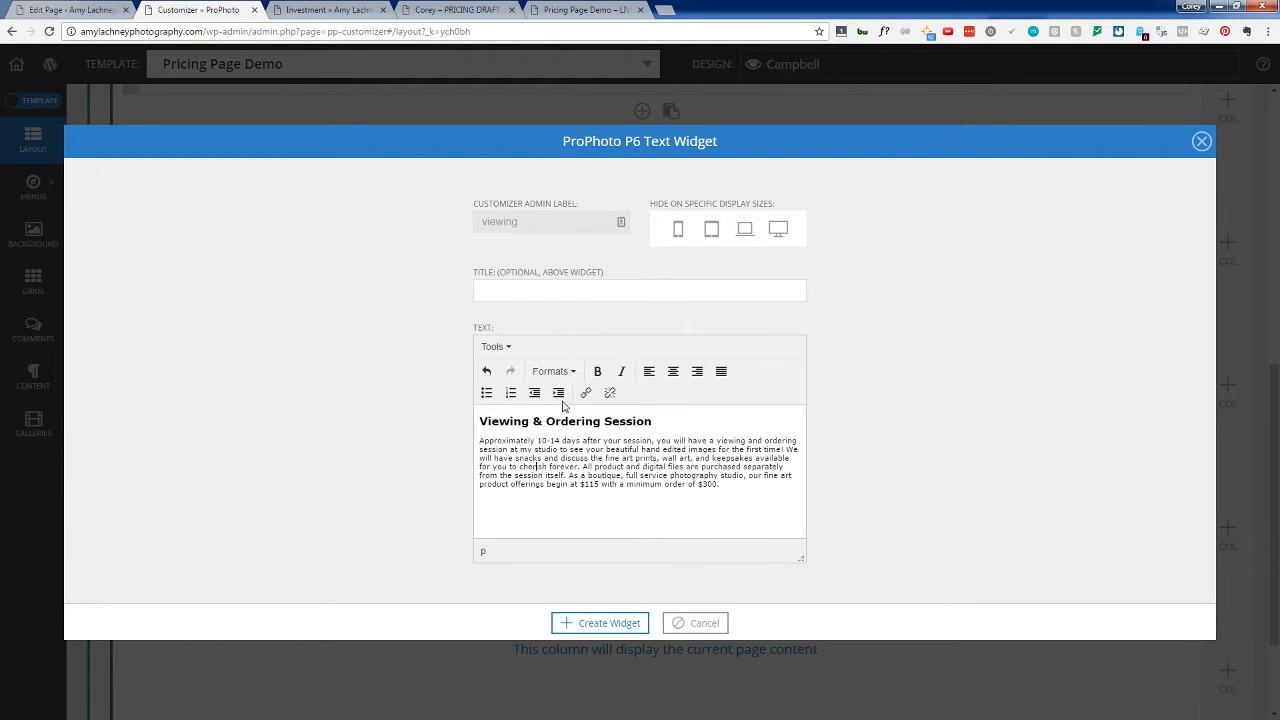
Step: Check the HTML source code of the widget text, accept it, and create the widget
{"action": "left_click", "coordinate": [495, 346]}
{"action": "left_click", "coordinate": [509, 369]}
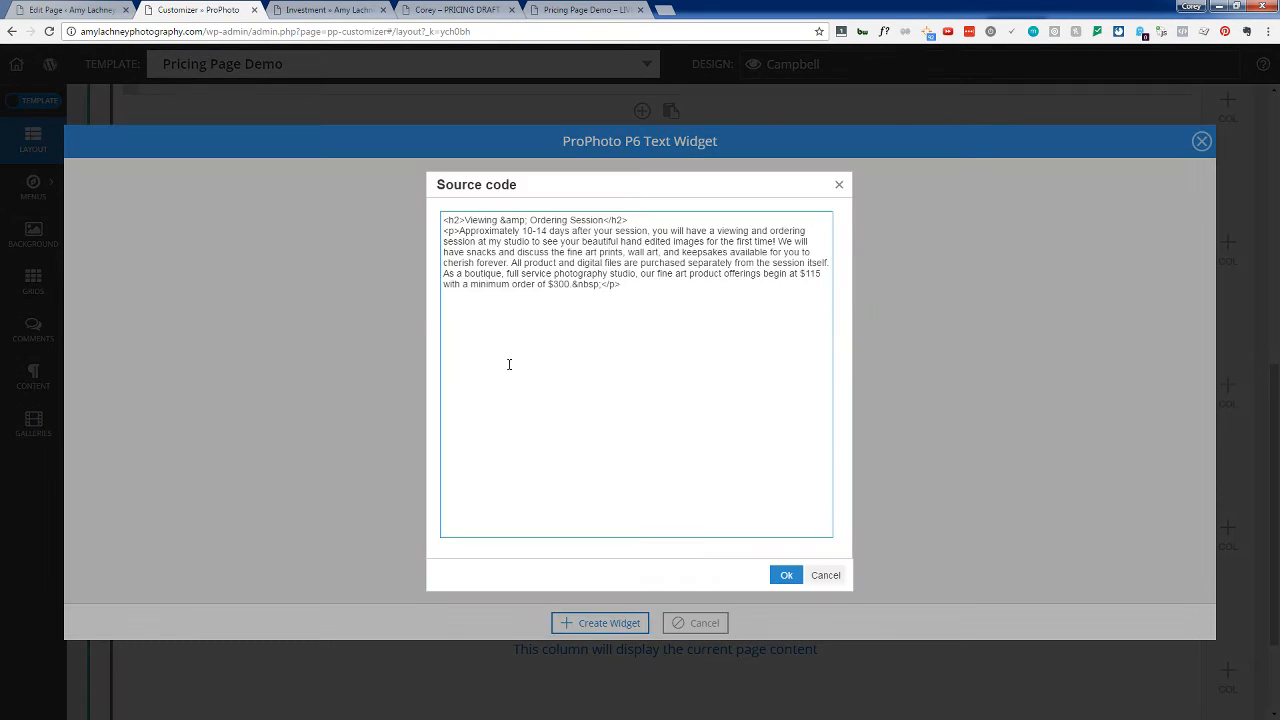
{"action": "left_click", "coordinate": [786, 576]}
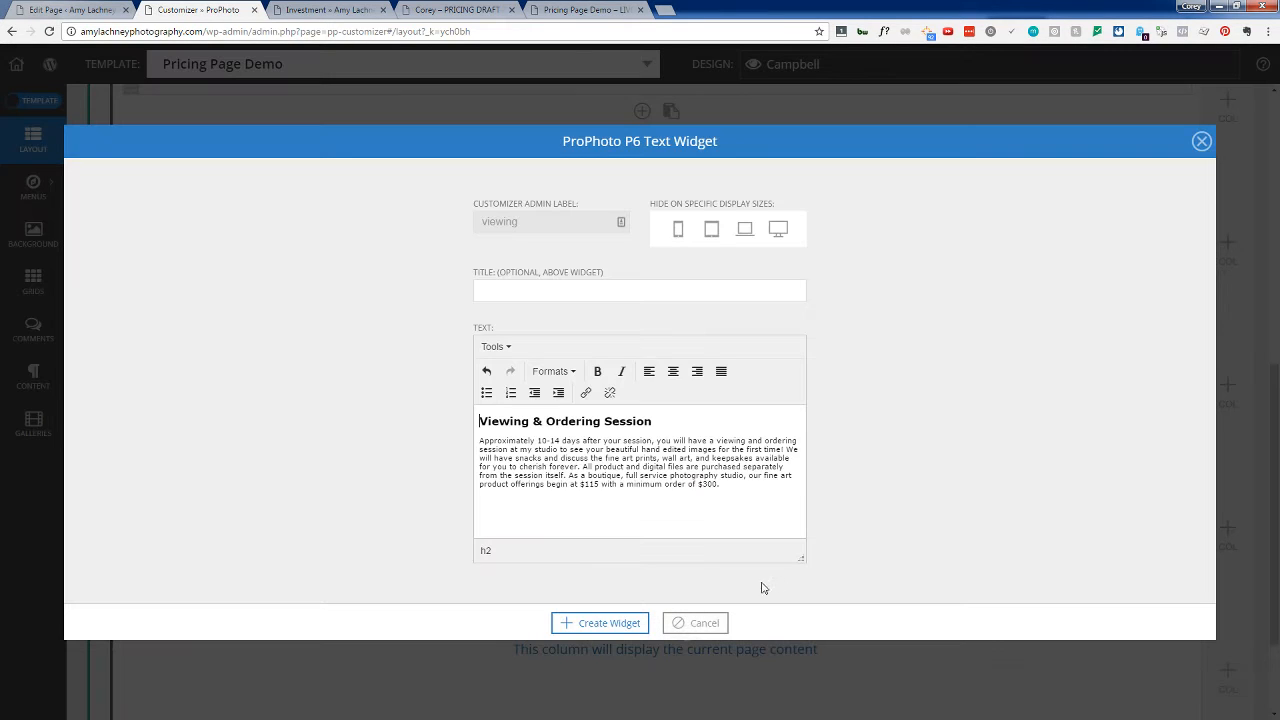
{"action": "left_click", "coordinate": [604, 623]}
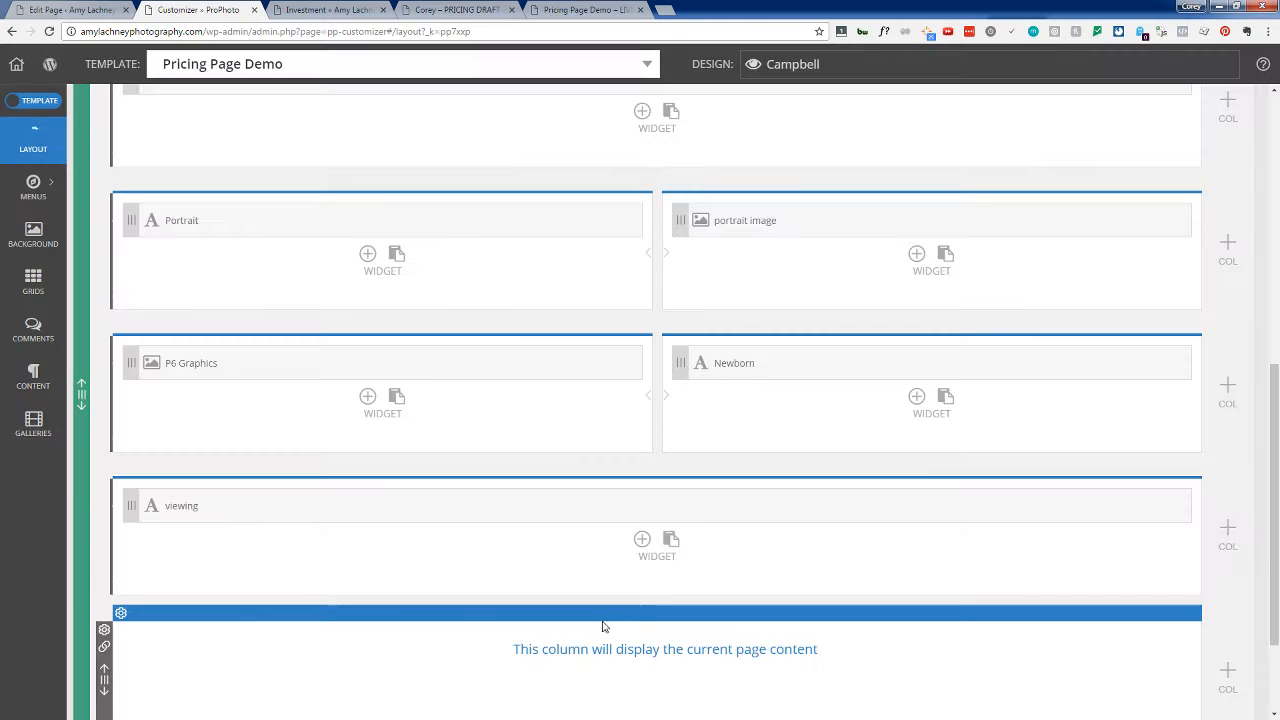
Step: Reload the live Pricing Page Demo page and check the Viewing & Ordering Session section at the end of the page
{"action": "scroll", "coordinate": [571, 549], "scroll_direction": "up", "scroll_amount": 1}
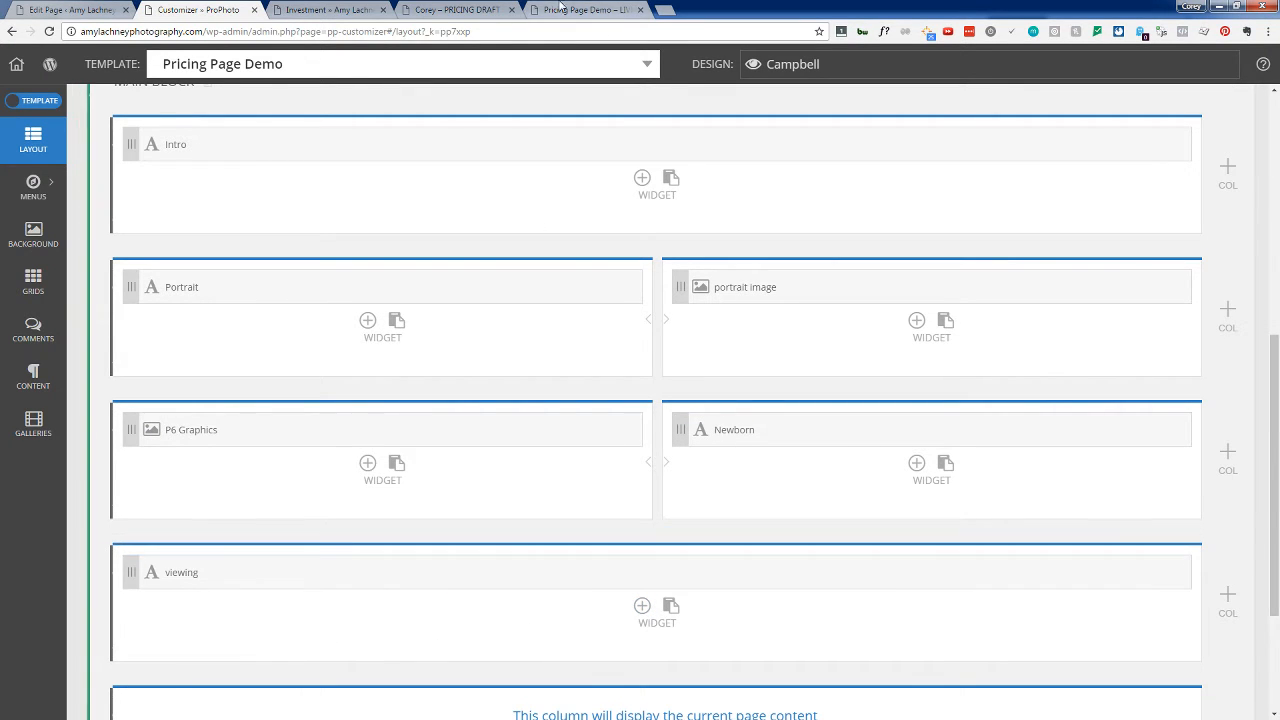
{"action": "left_click", "coordinate": [590, 10]}
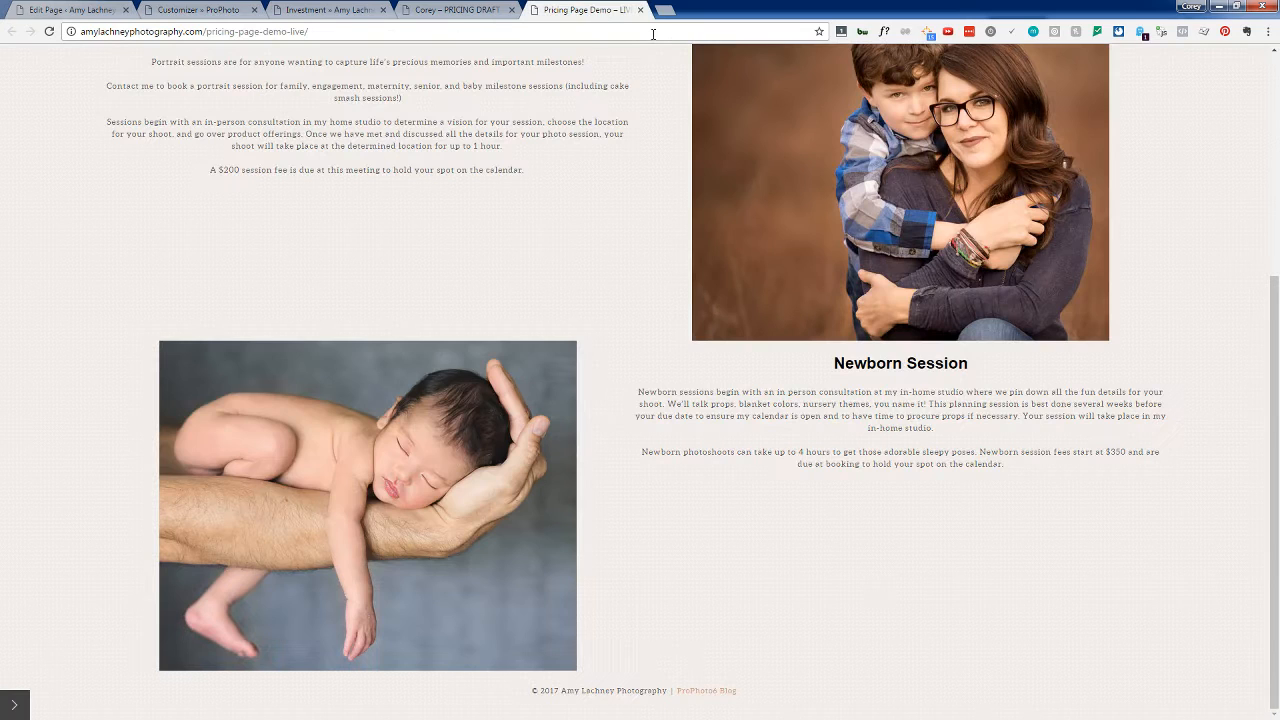
{"action": "left_click", "coordinate": [49, 31]}
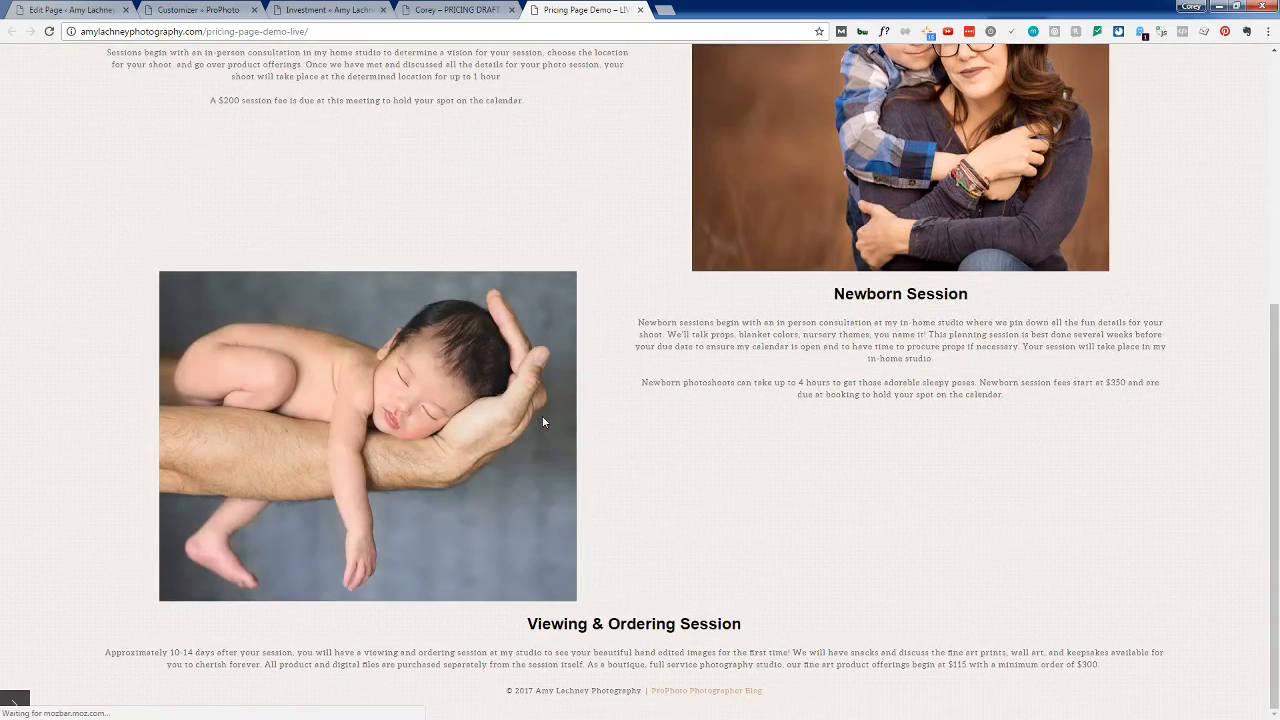
{"action": "scroll", "coordinate": [594, 464], "scroll_direction": "up", "scroll_amount": 5}
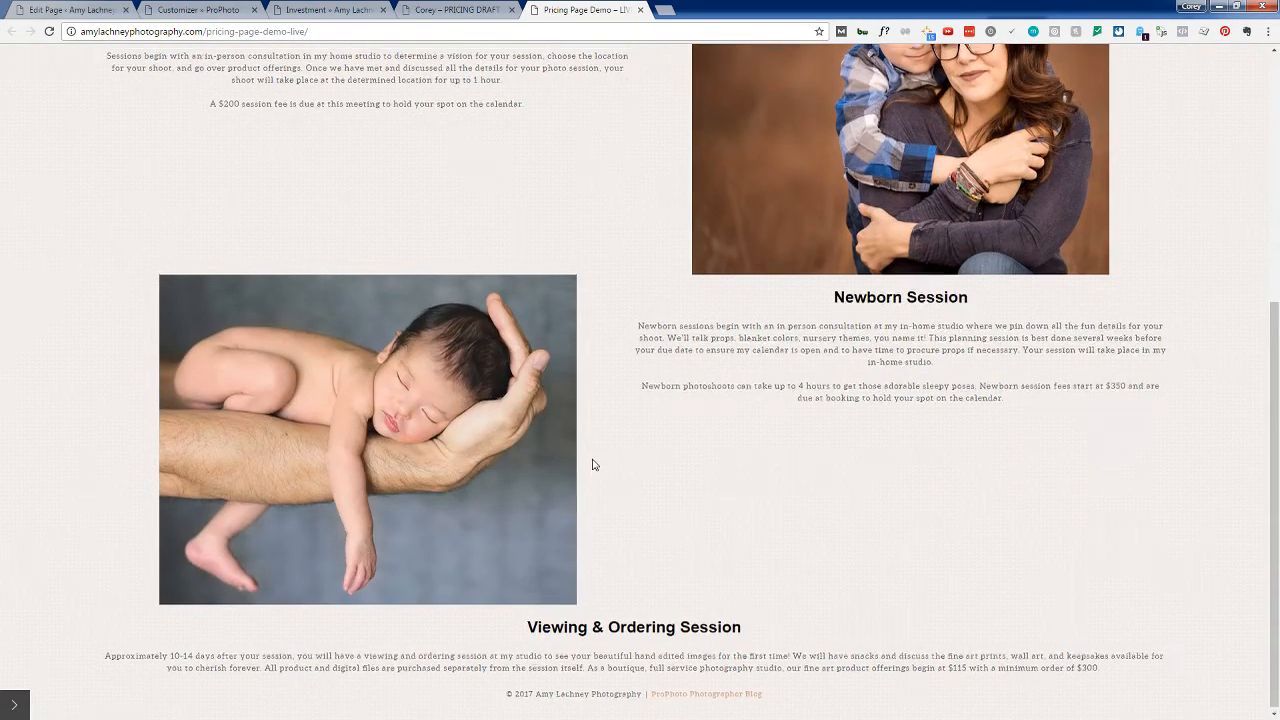
{"action": "scroll", "coordinate": [594, 464], "scroll_direction": "down", "scroll_amount": 1}
{"action": "scroll", "coordinate": [592, 464], "scroll_direction": "down", "scroll_amount": 3}
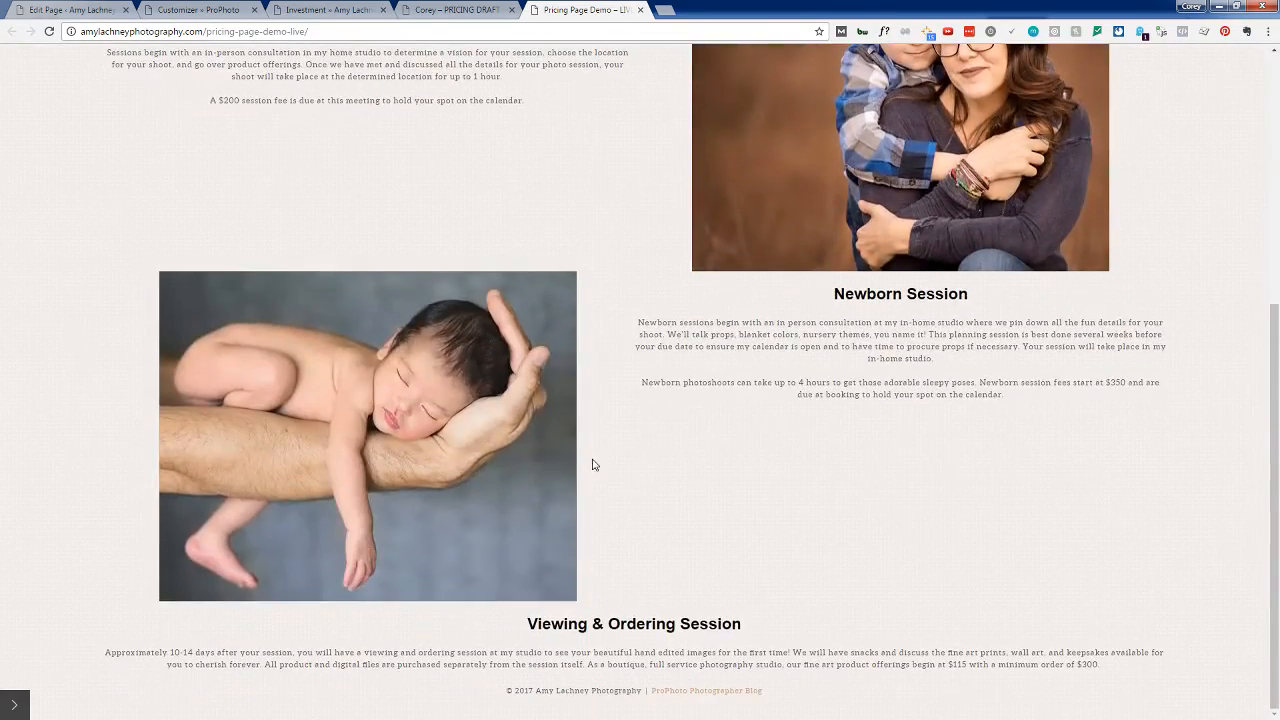
Step: Examine the original Investment page for comparison, looking at its background, divider lines, headings and session sections
{"action": "left_click", "coordinate": [328, 9]}
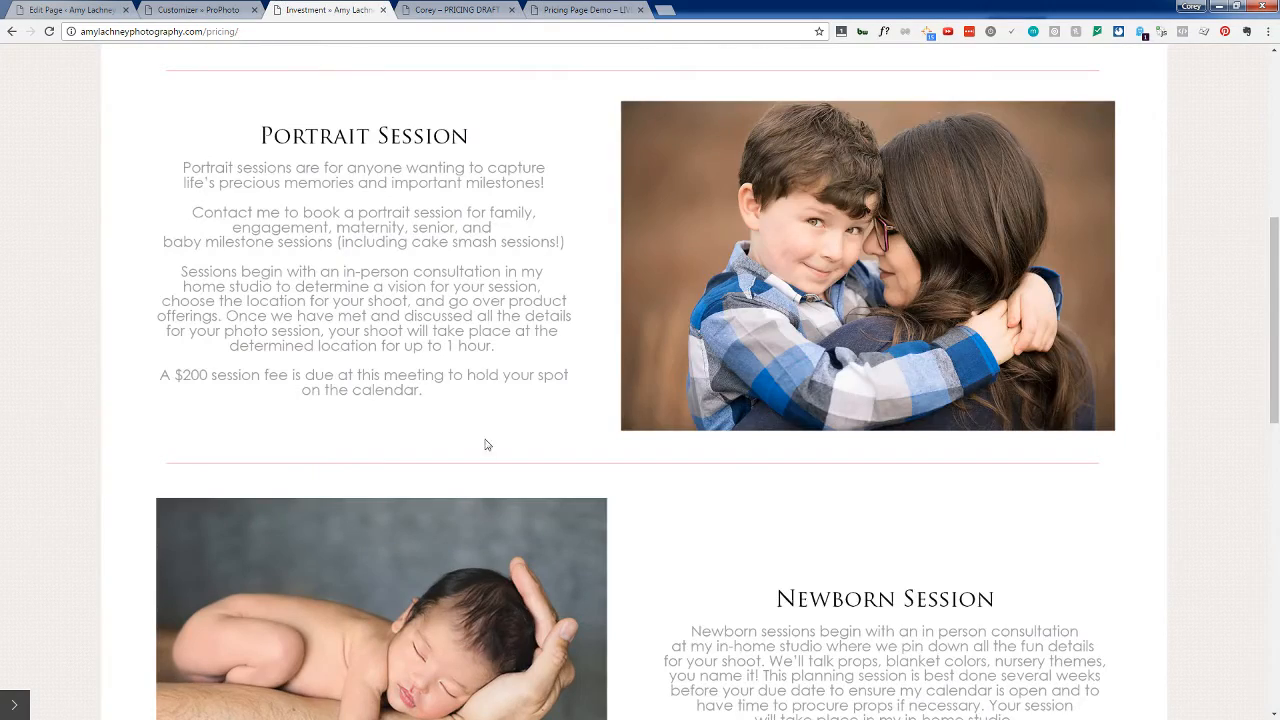
{"action": "scroll", "coordinate": [483, 445], "scroll_direction": "up", "scroll_amount": 4}
{"action": "scroll", "coordinate": [478, 455], "scroll_direction": "down", "scroll_amount": 10}
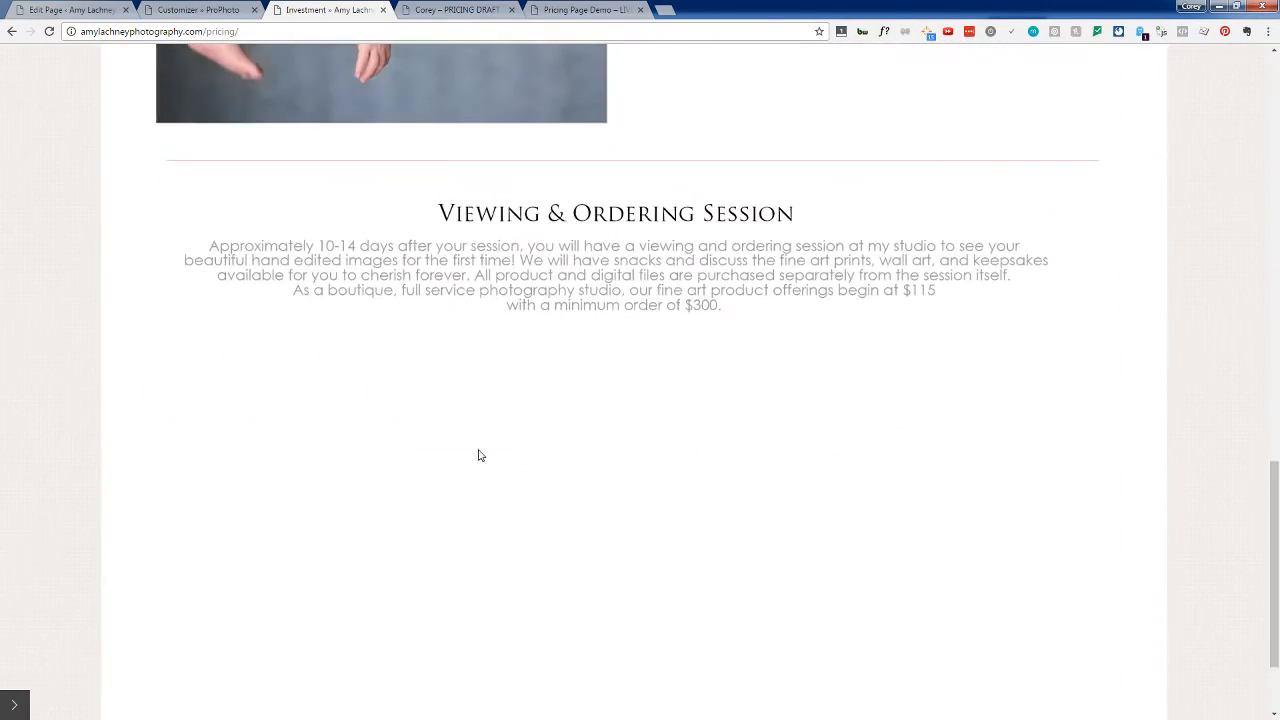
{"action": "scroll", "coordinate": [478, 455], "scroll_direction": "up", "scroll_amount": 5}
{"action": "scroll", "coordinate": [478, 455], "scroll_direction": "up", "scroll_amount": 5}
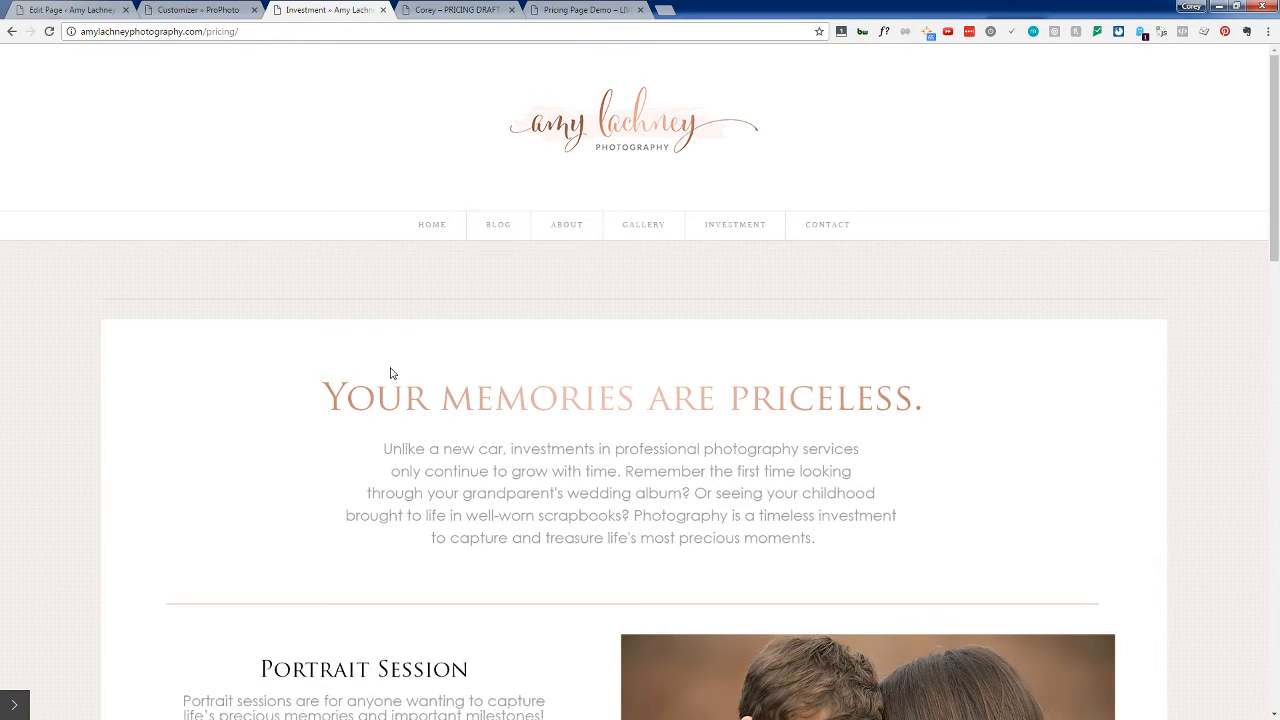
{"action": "scroll", "coordinate": [391, 373], "scroll_direction": "down", "scroll_amount": 3}
{"action": "scroll", "coordinate": [391, 373], "scroll_direction": "up", "scroll_amount": 2}
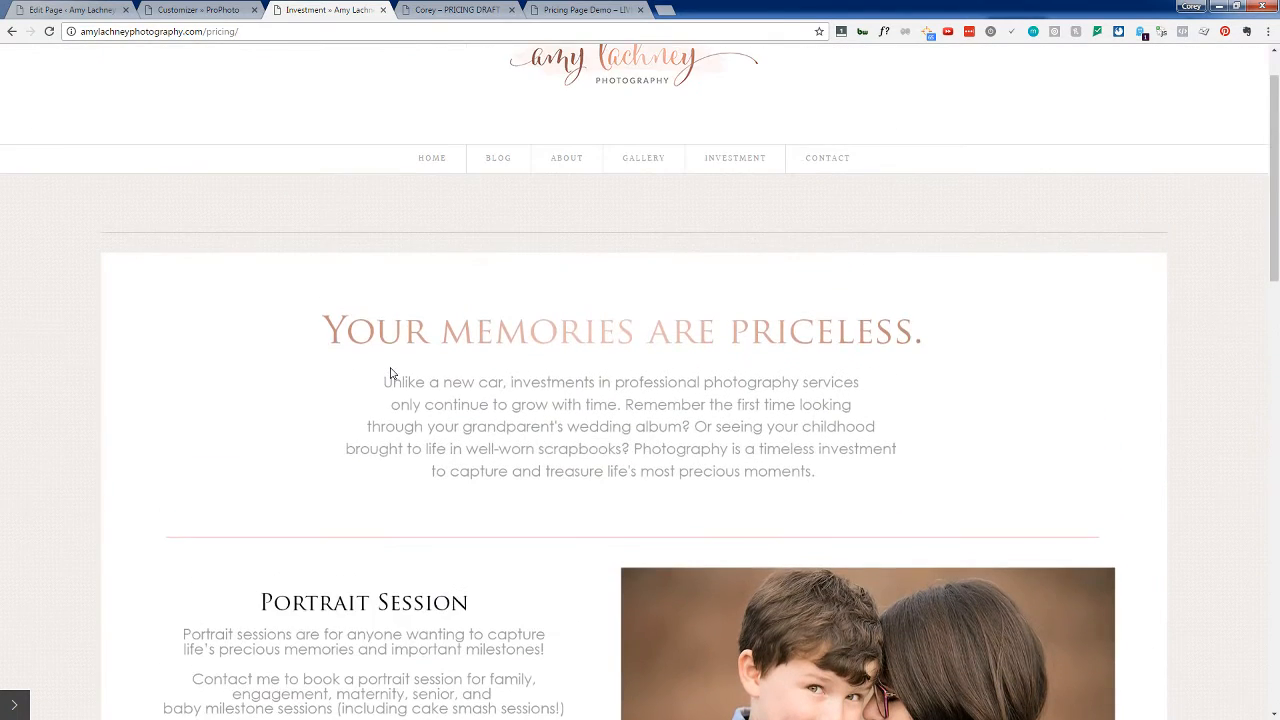
{"action": "scroll", "coordinate": [391, 373], "scroll_direction": "down", "scroll_amount": 3}
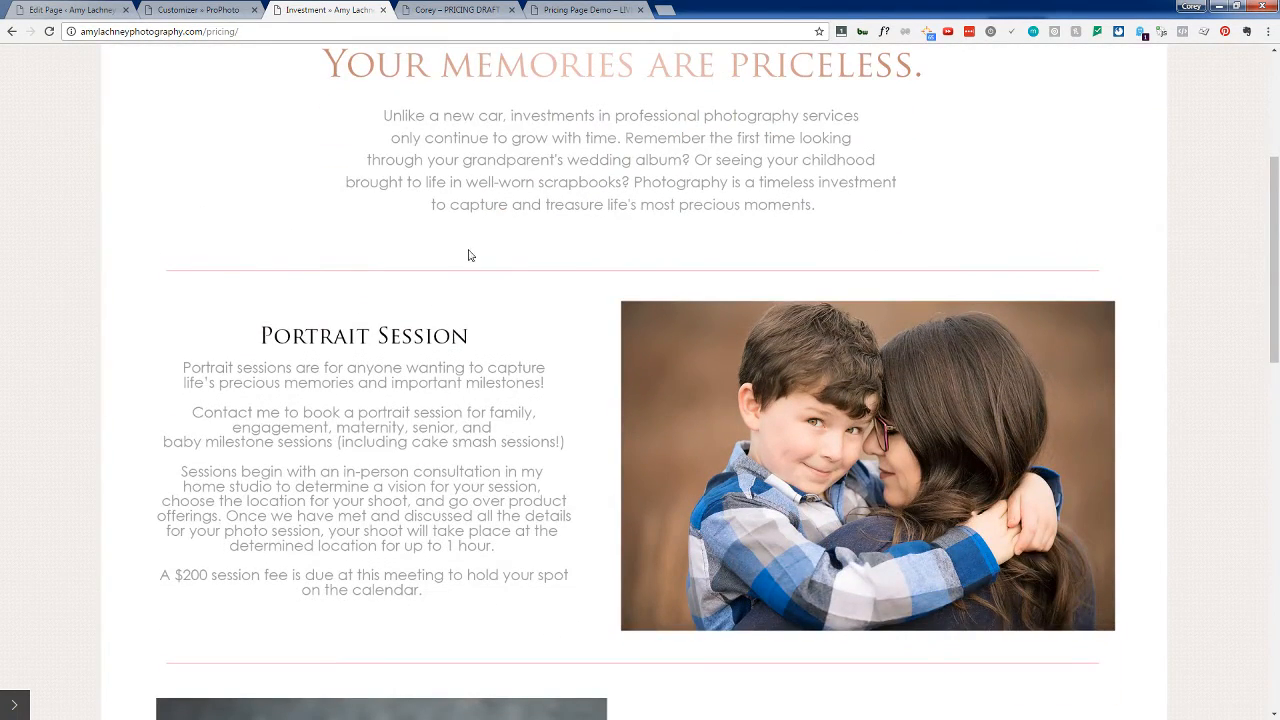
{"action": "scroll", "coordinate": [495, 362], "scroll_direction": "up", "scroll_amount": 2}
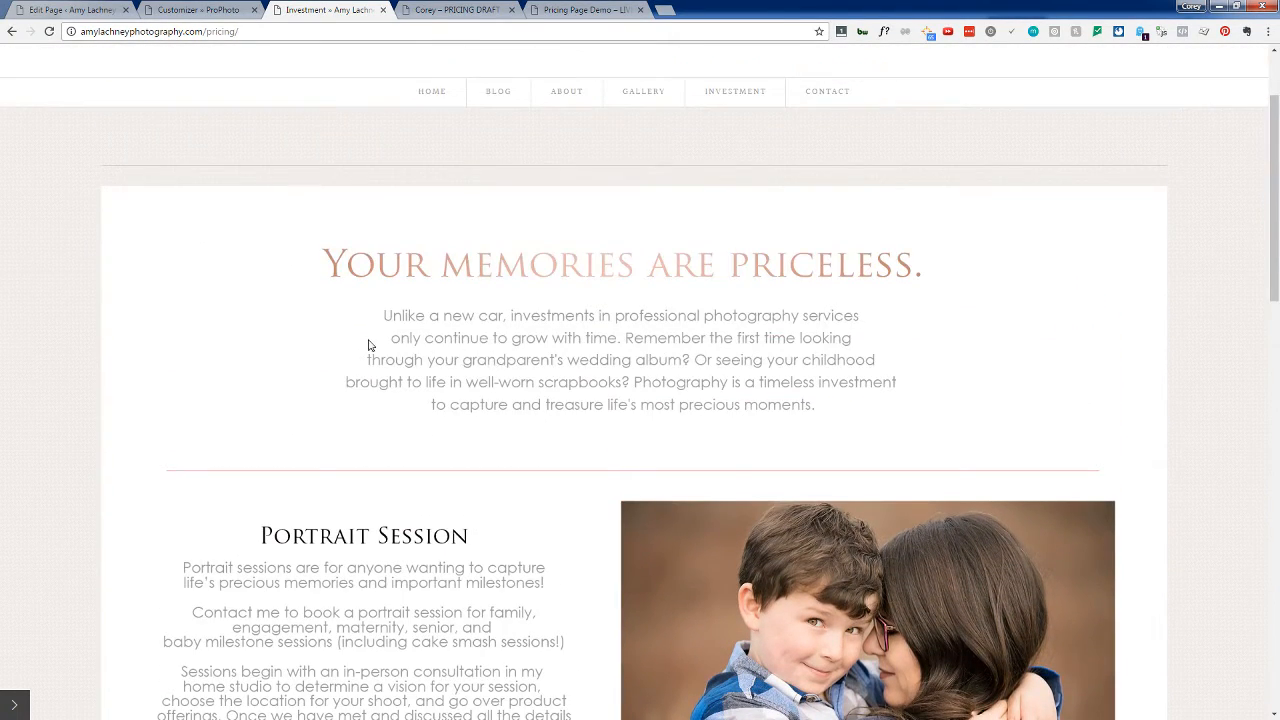
Step: Return to the Customizer and review the blocks, rows and widgets of the Pricing Page Demo template
{"action": "left_click", "coordinate": [200, 9]}
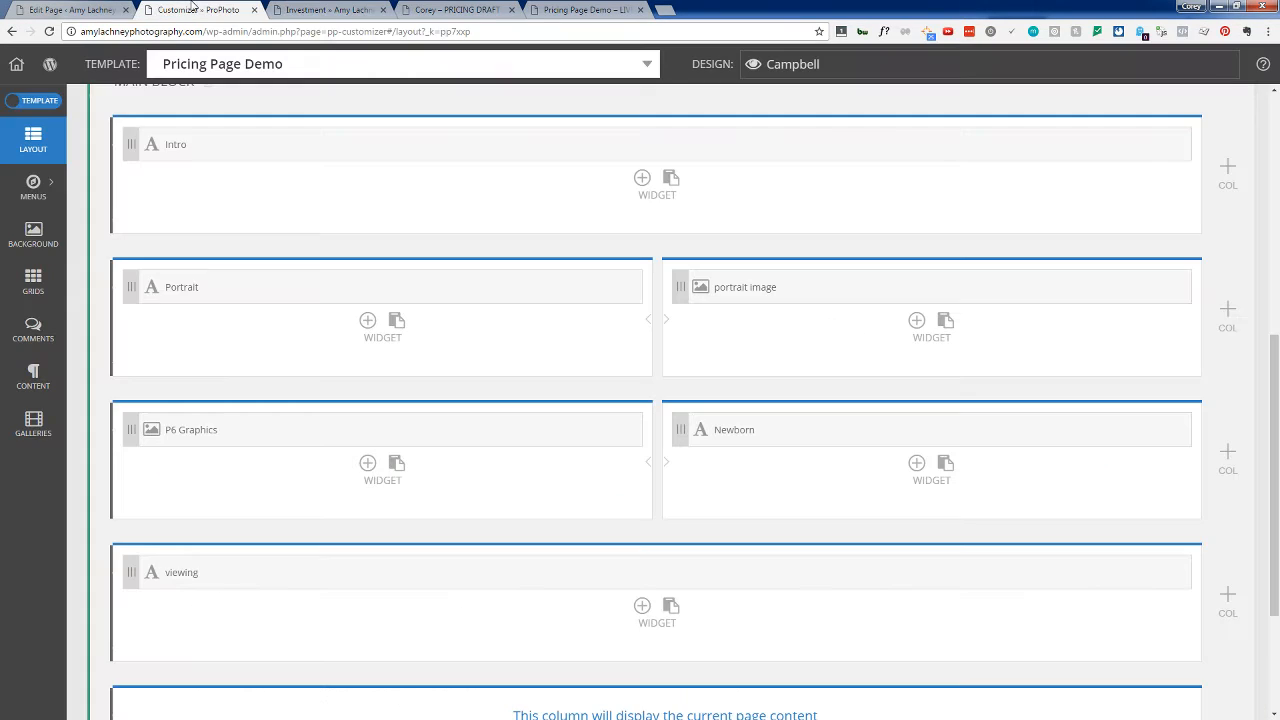
{"action": "scroll", "coordinate": [449, 414], "scroll_direction": "up", "scroll_amount": 6}
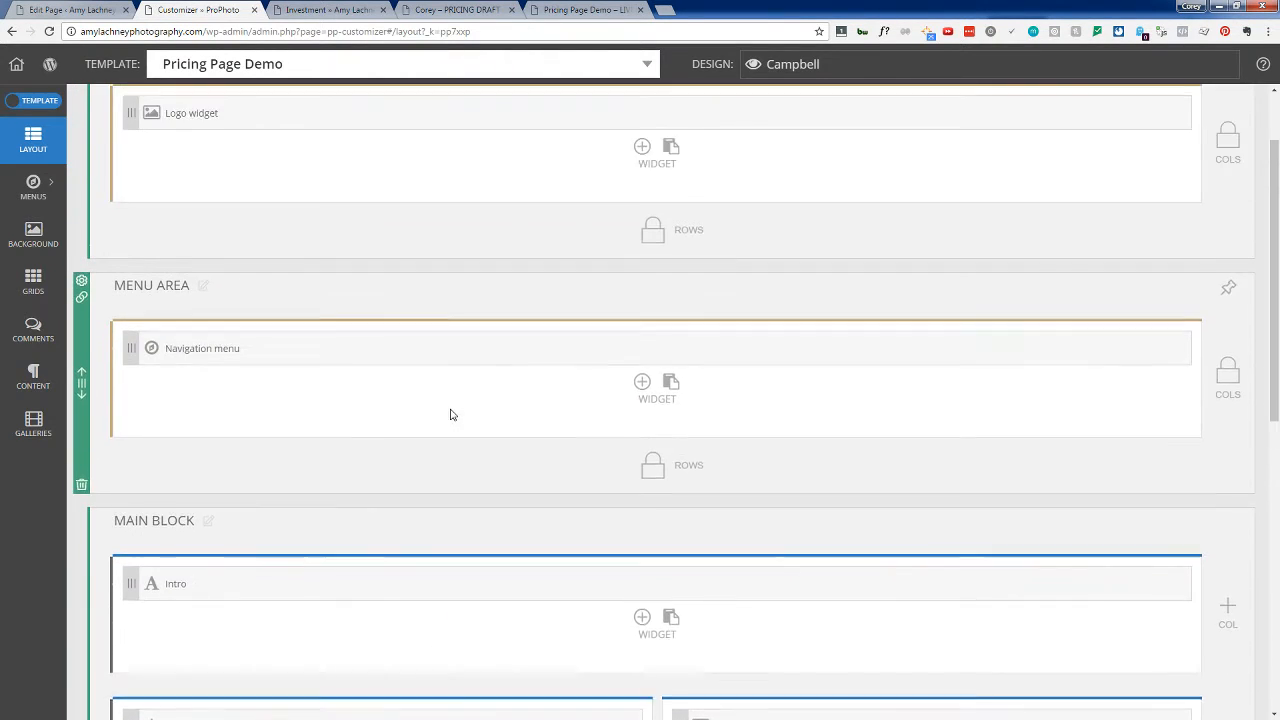
{"action": "scroll", "coordinate": [450, 414], "scroll_direction": "down", "scroll_amount": 2}
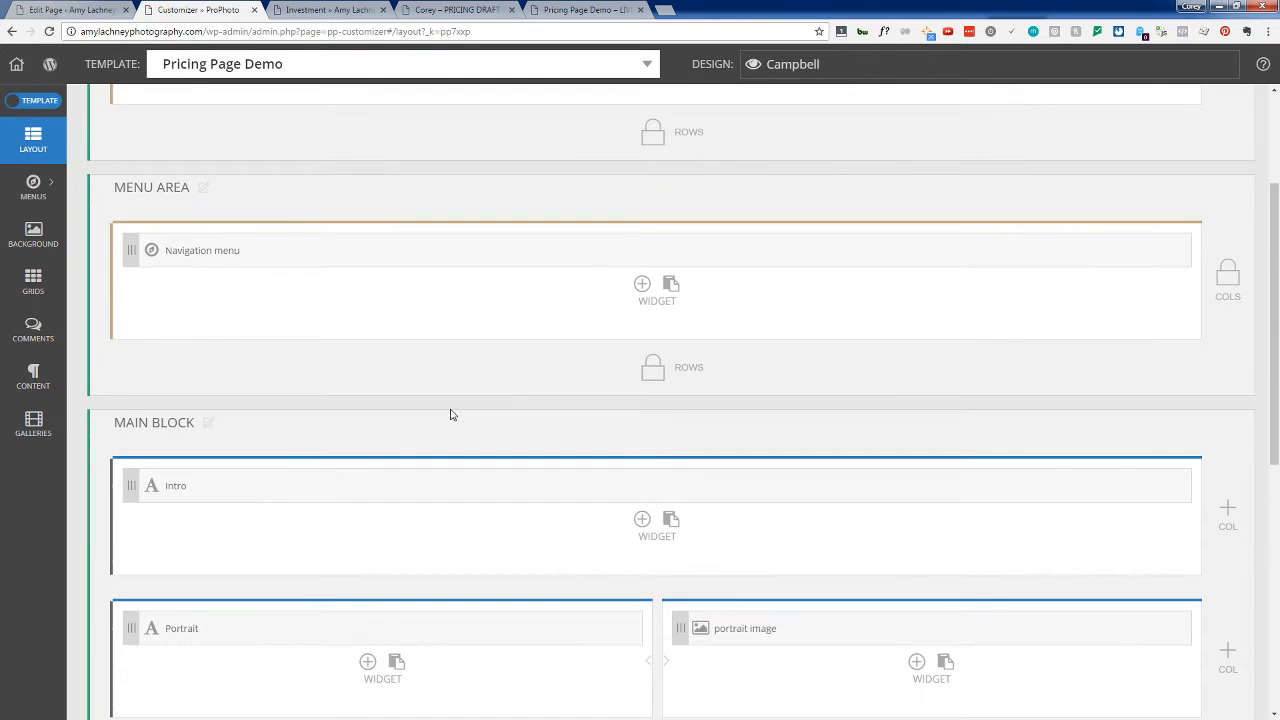
{"action": "scroll", "coordinate": [450, 414], "scroll_direction": "down", "scroll_amount": 4}
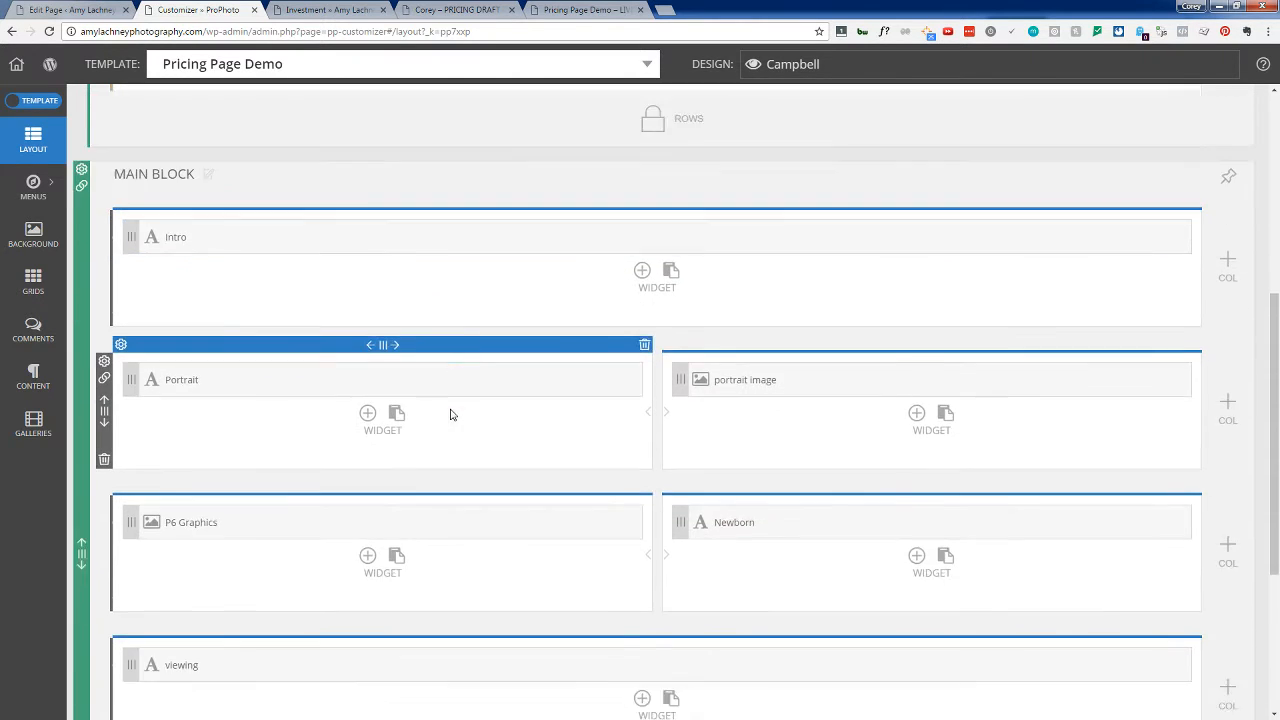
{"action": "scroll", "coordinate": [450, 414], "scroll_direction": "down", "scroll_amount": 1}
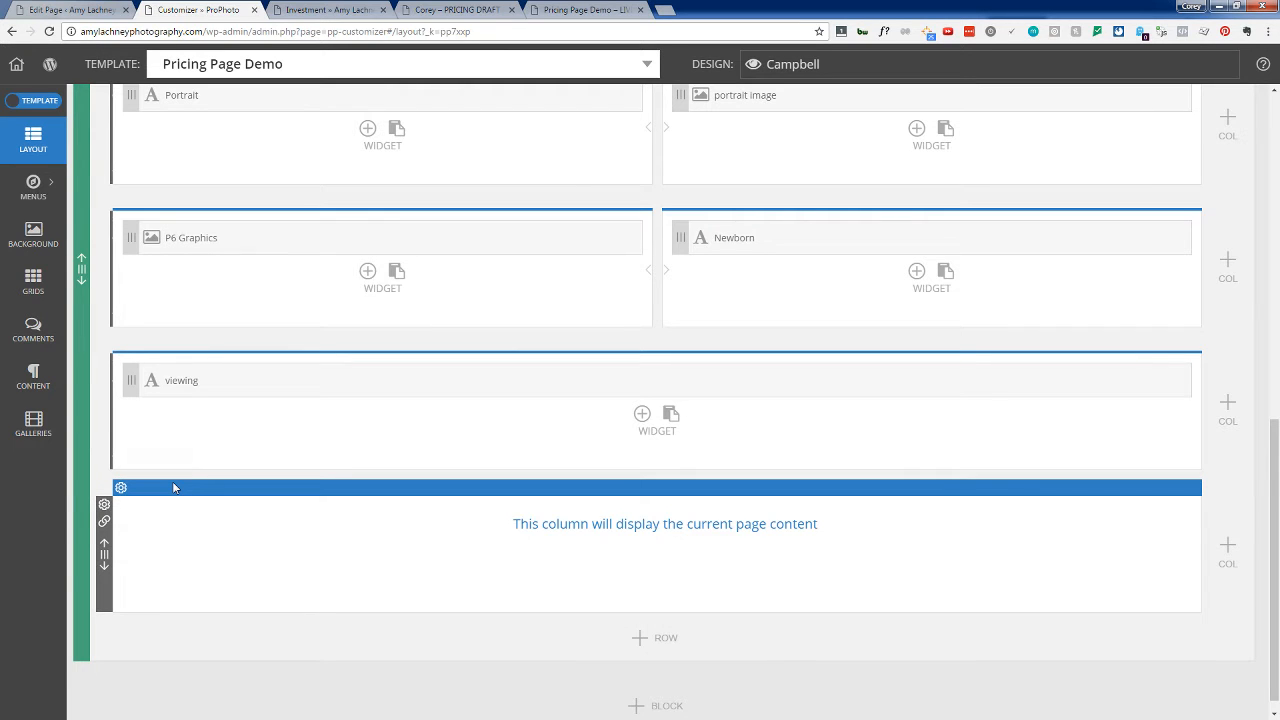
{"action": "scroll", "coordinate": [173, 487], "scroll_direction": "up", "scroll_amount": 5}
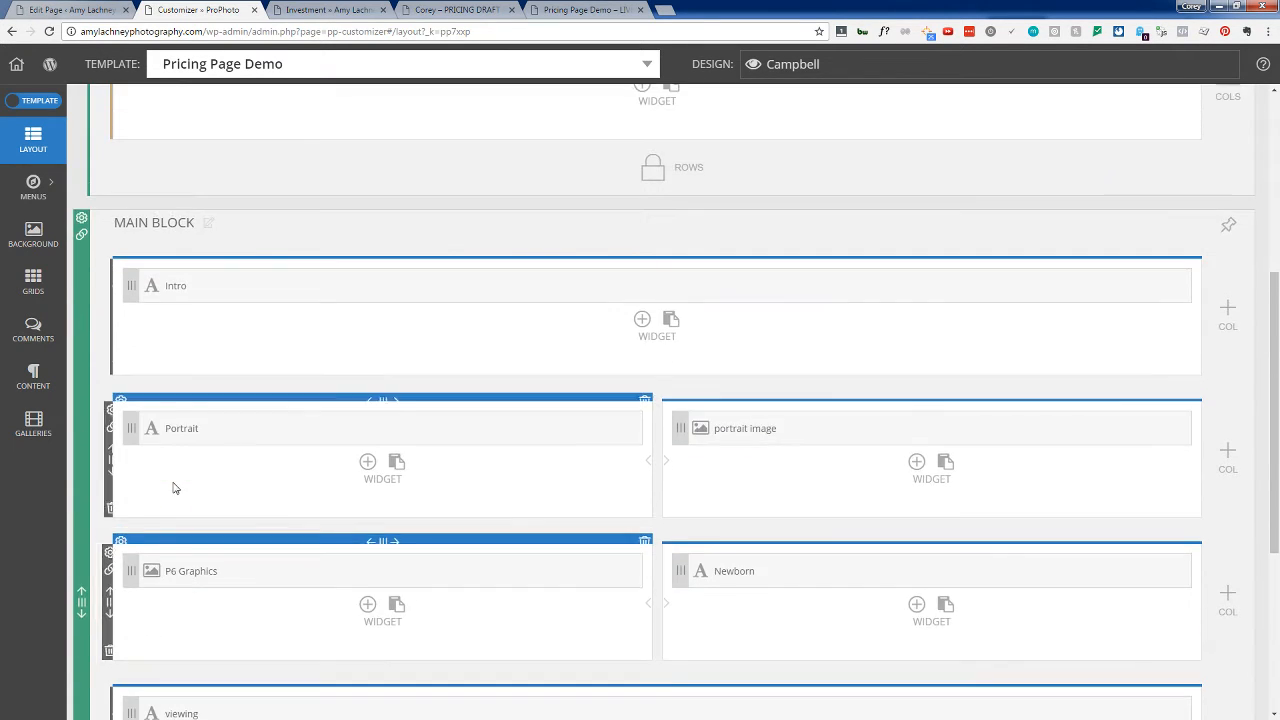
{"action": "scroll", "coordinate": [173, 487], "scroll_direction": "up", "scroll_amount": 2}
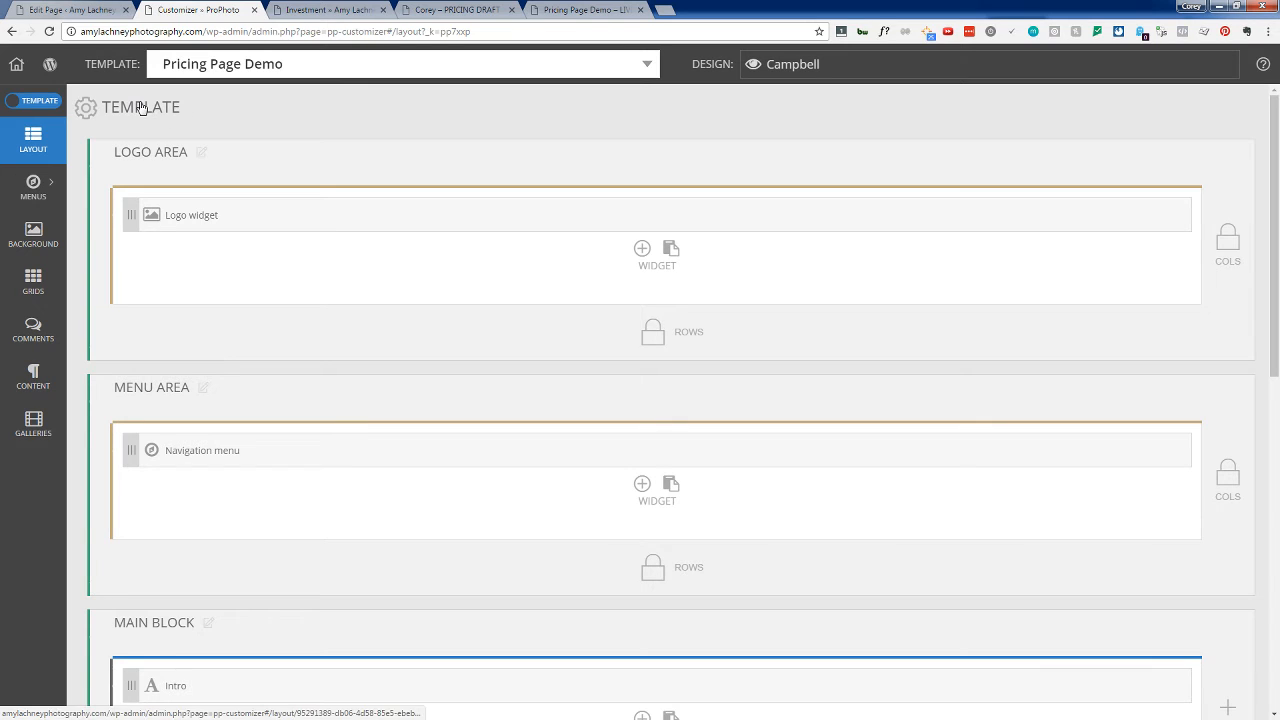
{"action": "mouse_move", "coordinate": [191, 163]}
{"action": "scroll", "coordinate": [143, 394], "scroll_direction": "down", "scroll_amount": 2}
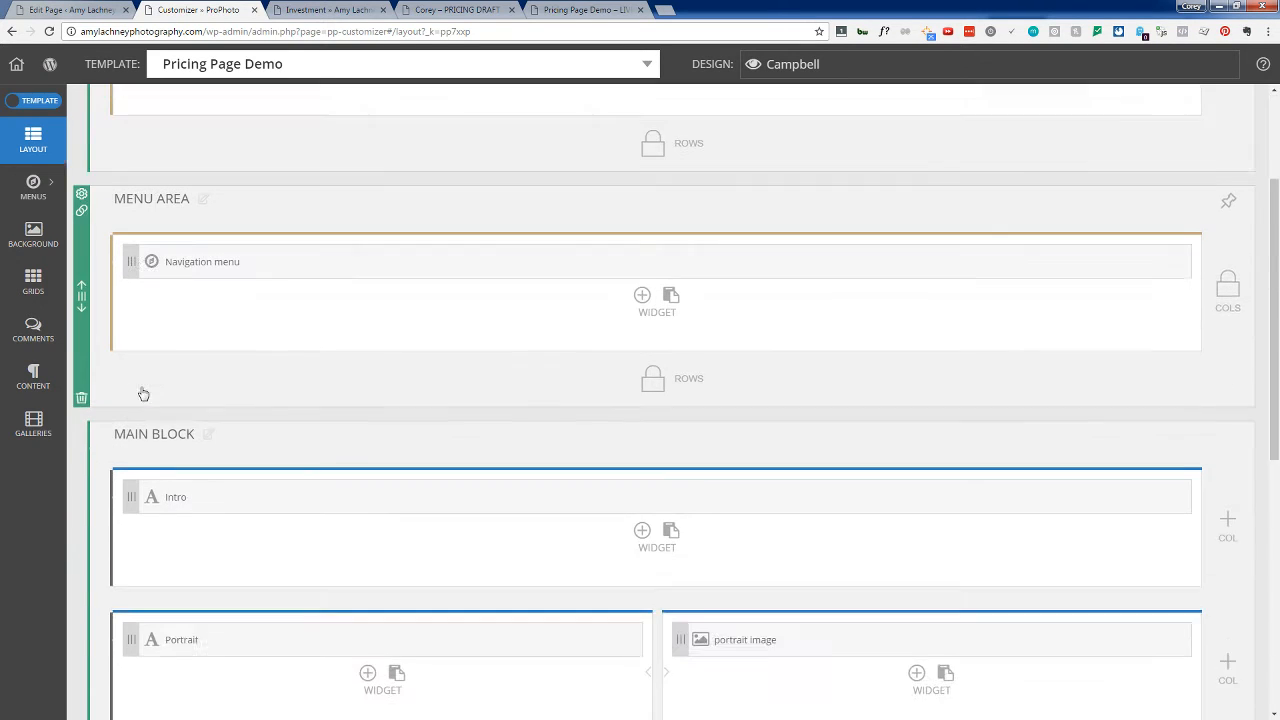
Step: Look at the separate customization settings of the Main Block, its first row and that row's column, leaving each without changes
{"action": "scroll", "coordinate": [141, 392], "scroll_direction": "down", "scroll_amount": 1}
{"action": "scroll", "coordinate": [154, 354], "scroll_direction": "down", "scroll_amount": 1}
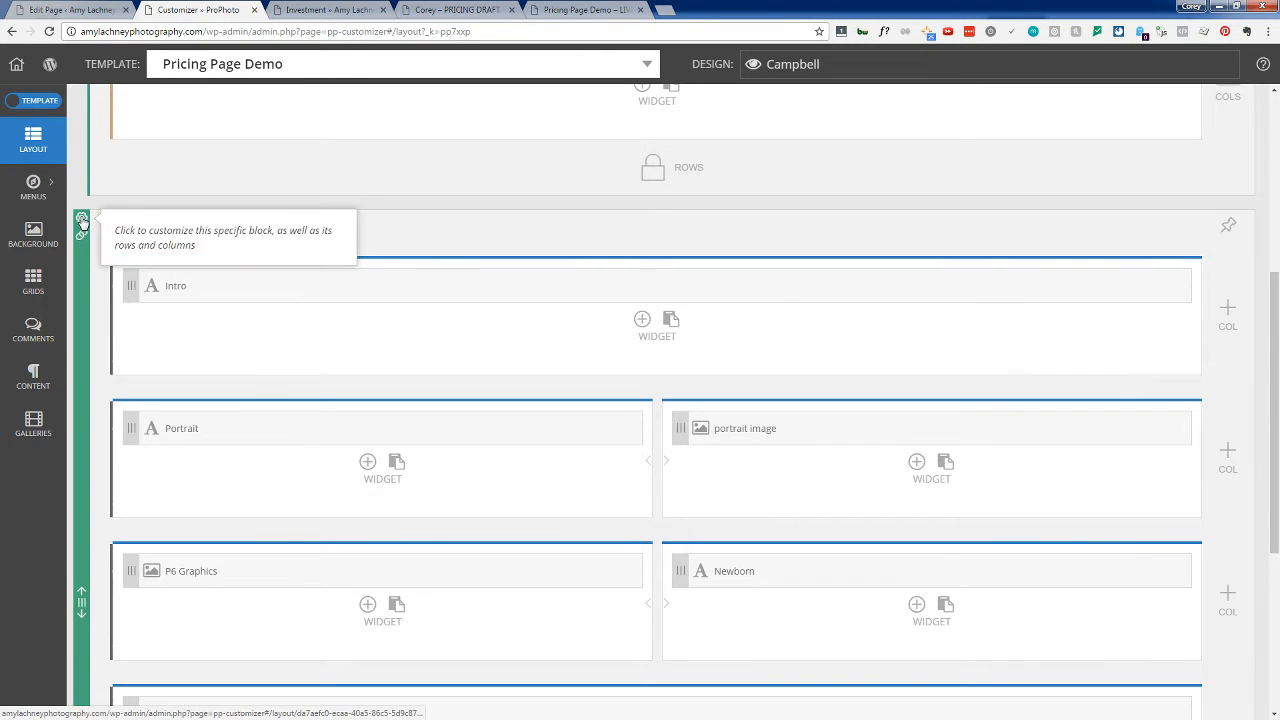
{"action": "left_click", "coordinate": [82, 220]}
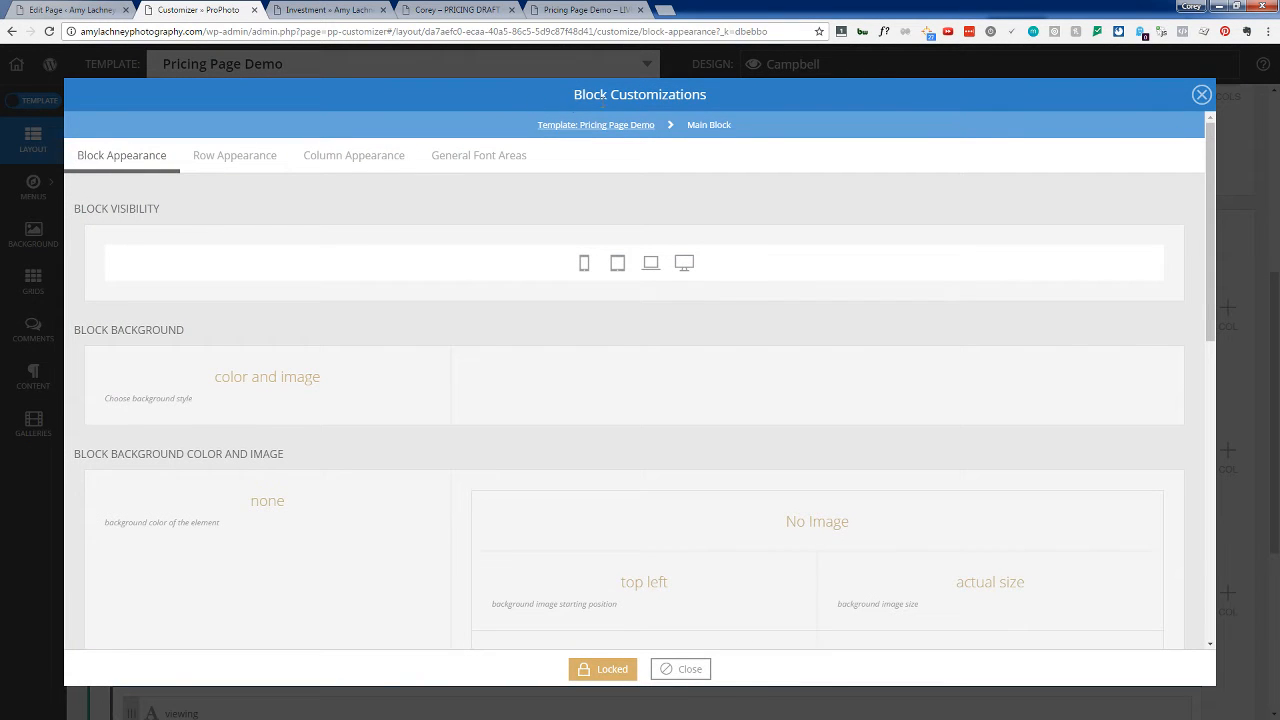
{"action": "left_click", "coordinate": [1201, 94]}
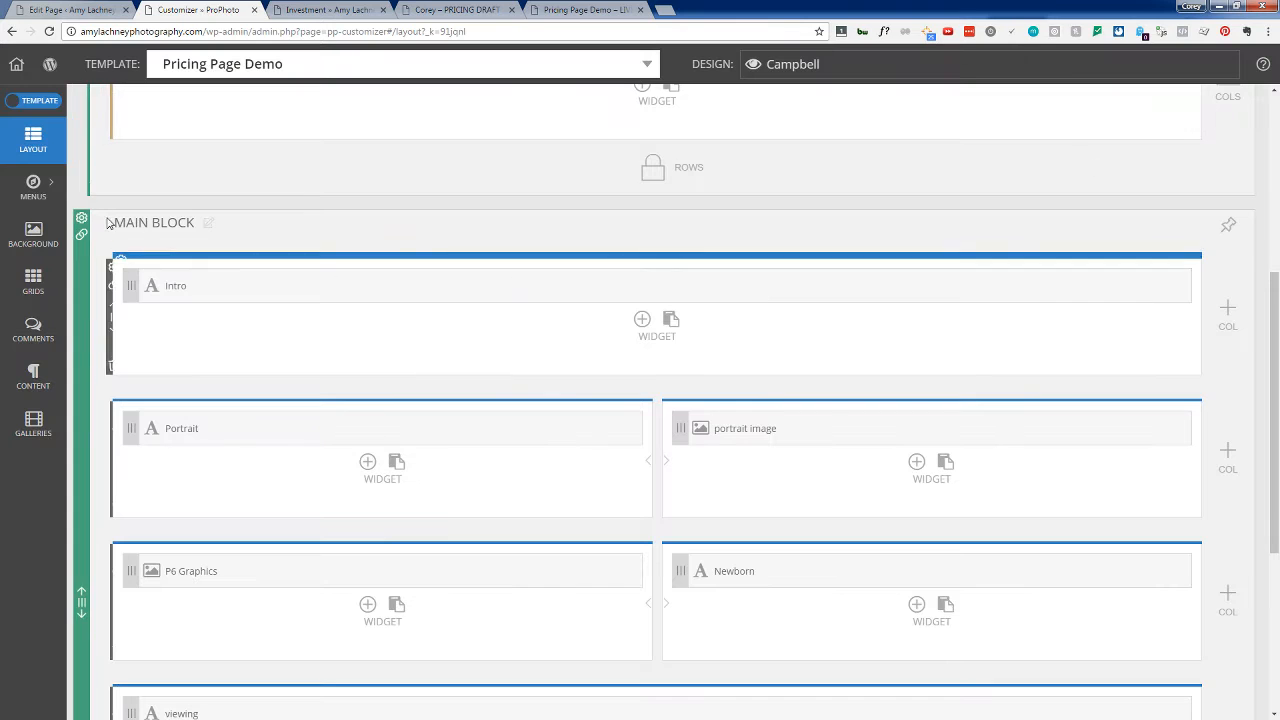
{"action": "left_click", "coordinate": [111, 266]}
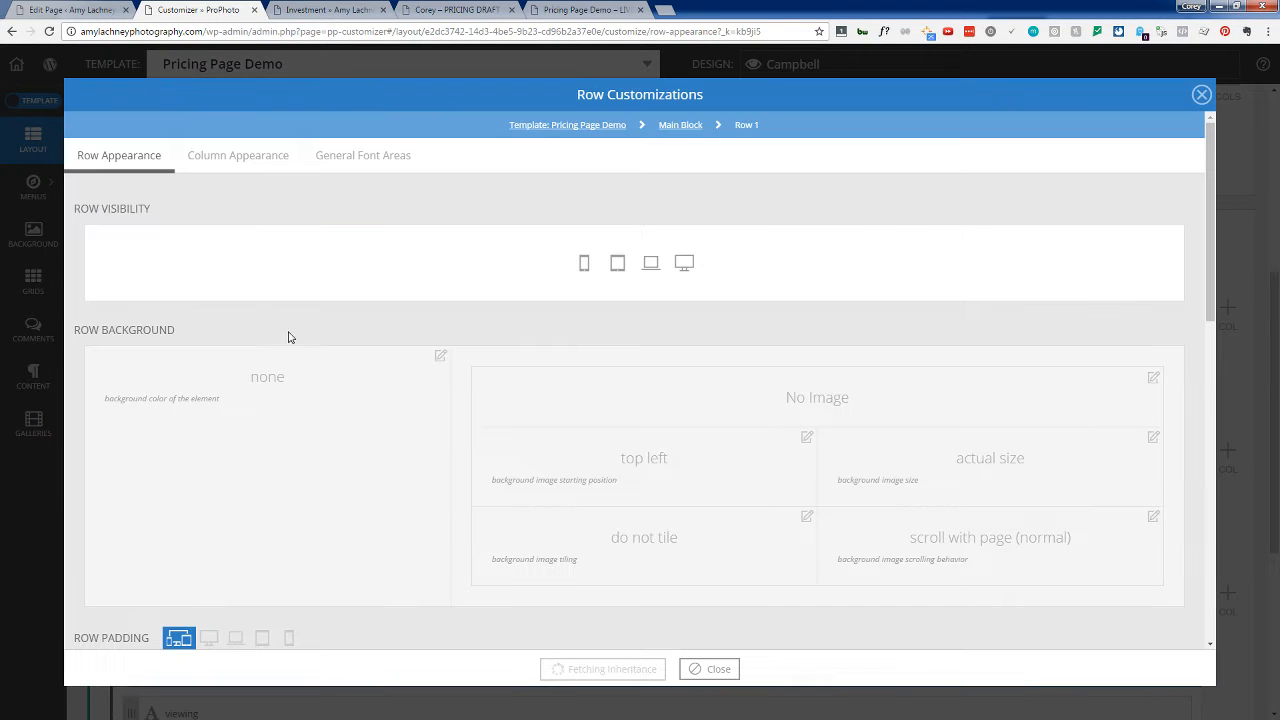
{"action": "left_click", "coordinate": [1201, 95]}
{"action": "left_click", "coordinate": [121, 250]}
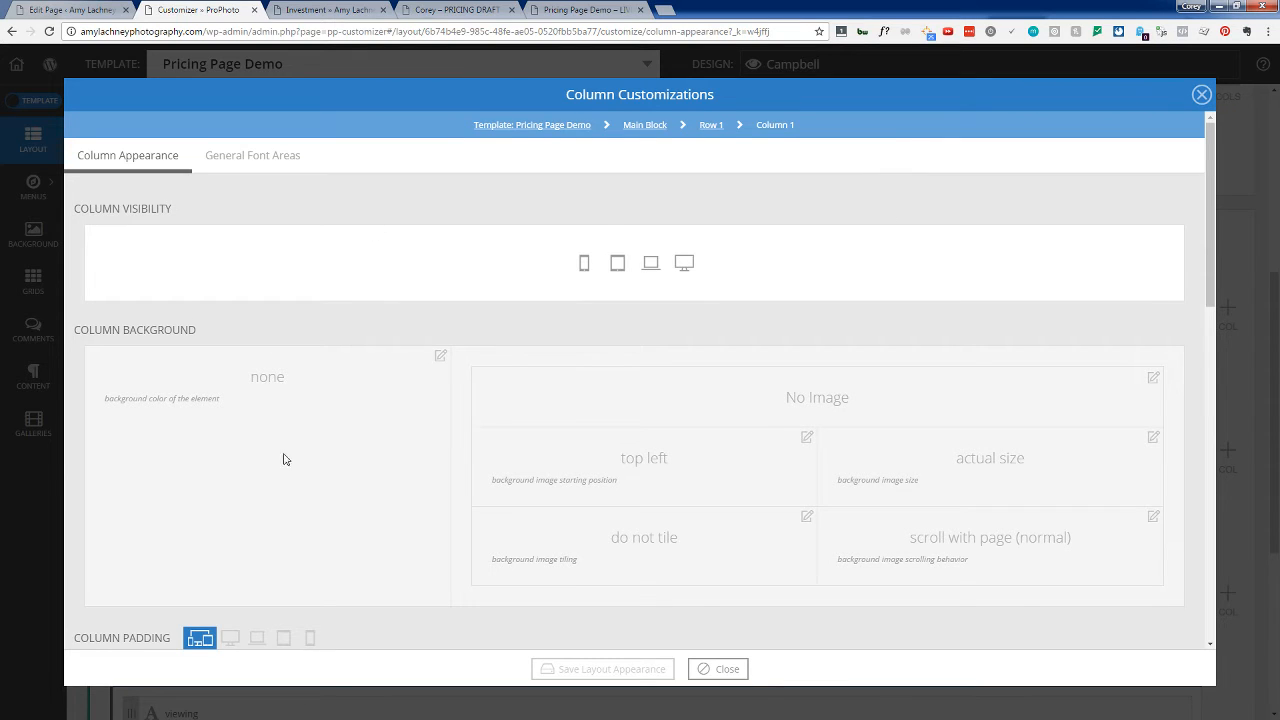
{"action": "left_click", "coordinate": [1202, 96]}
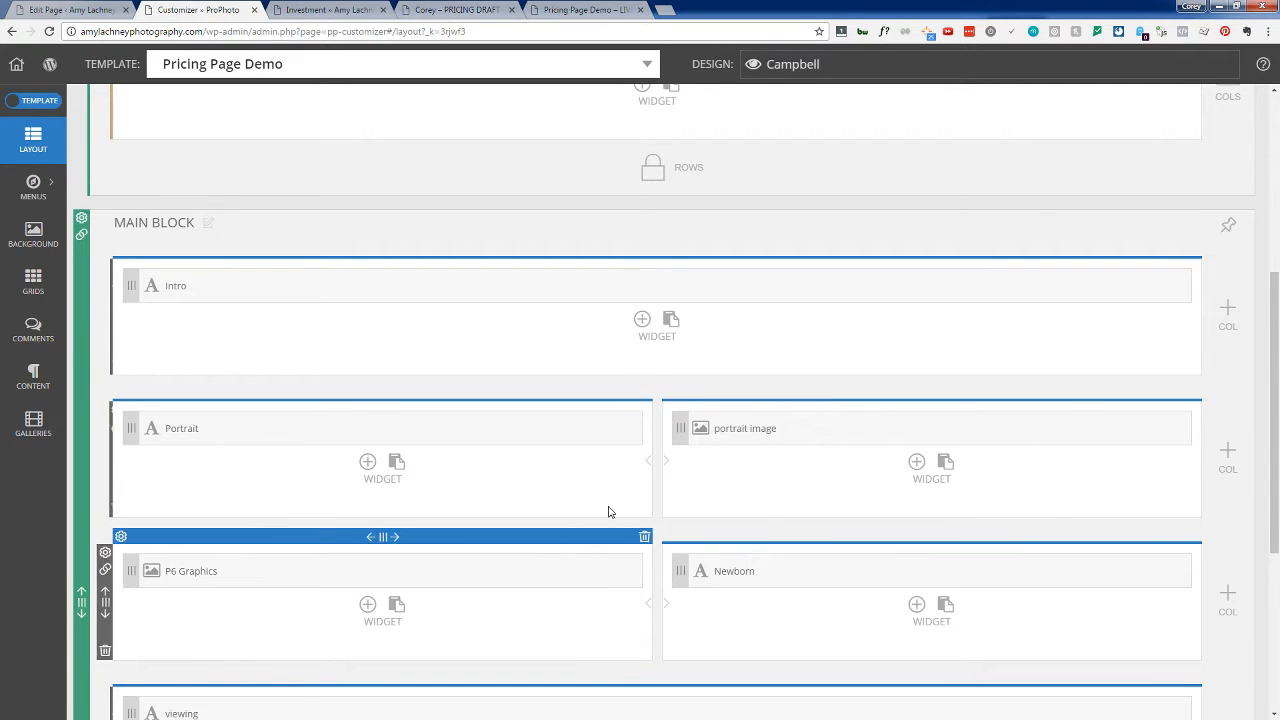
Step: Open the row appearance settings for the whole template and make the row max width editable
{"action": "scroll", "coordinate": [457, 579], "scroll_direction": "up", "scroll_amount": 5}
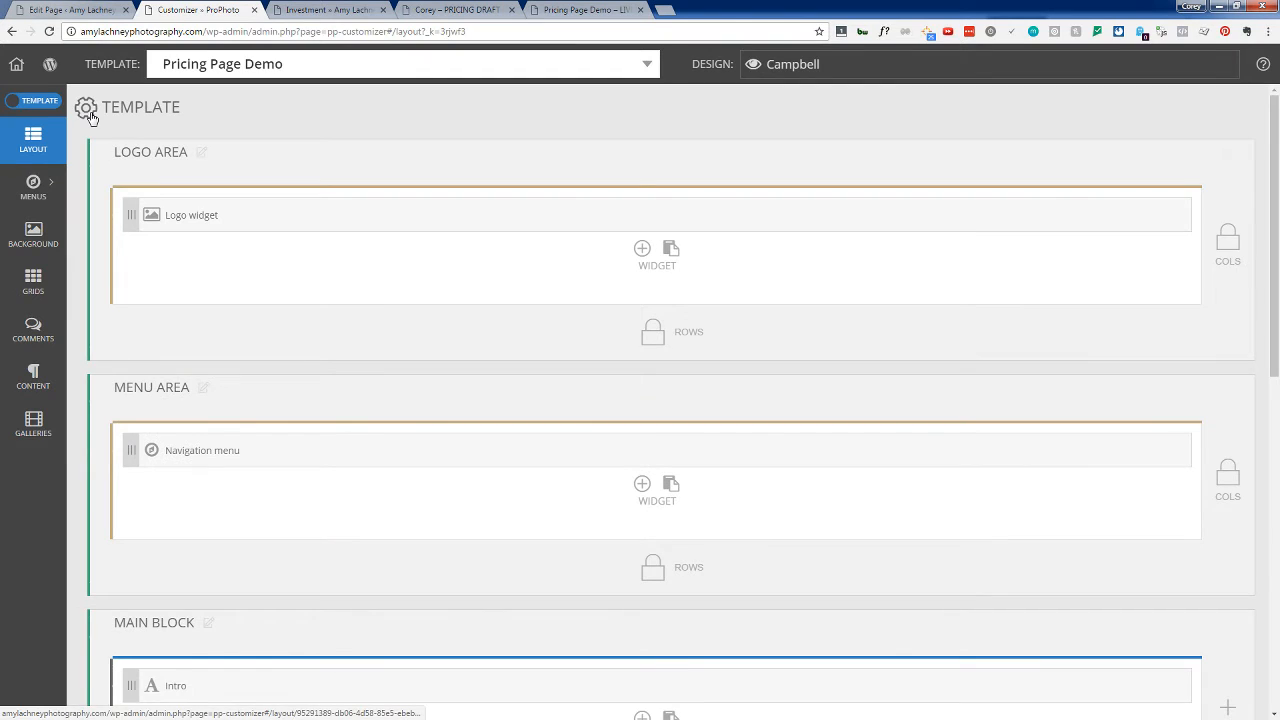
{"action": "left_click", "coordinate": [87, 106]}
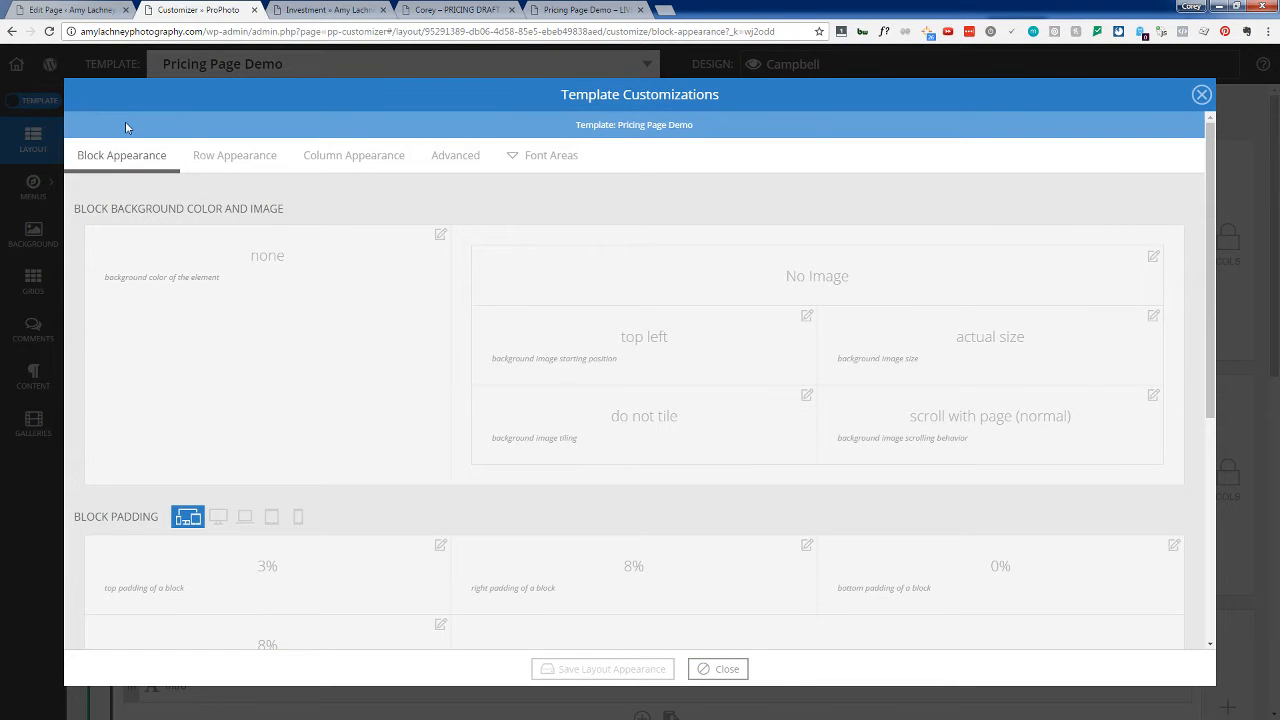
{"action": "left_click", "coordinate": [216, 162]}
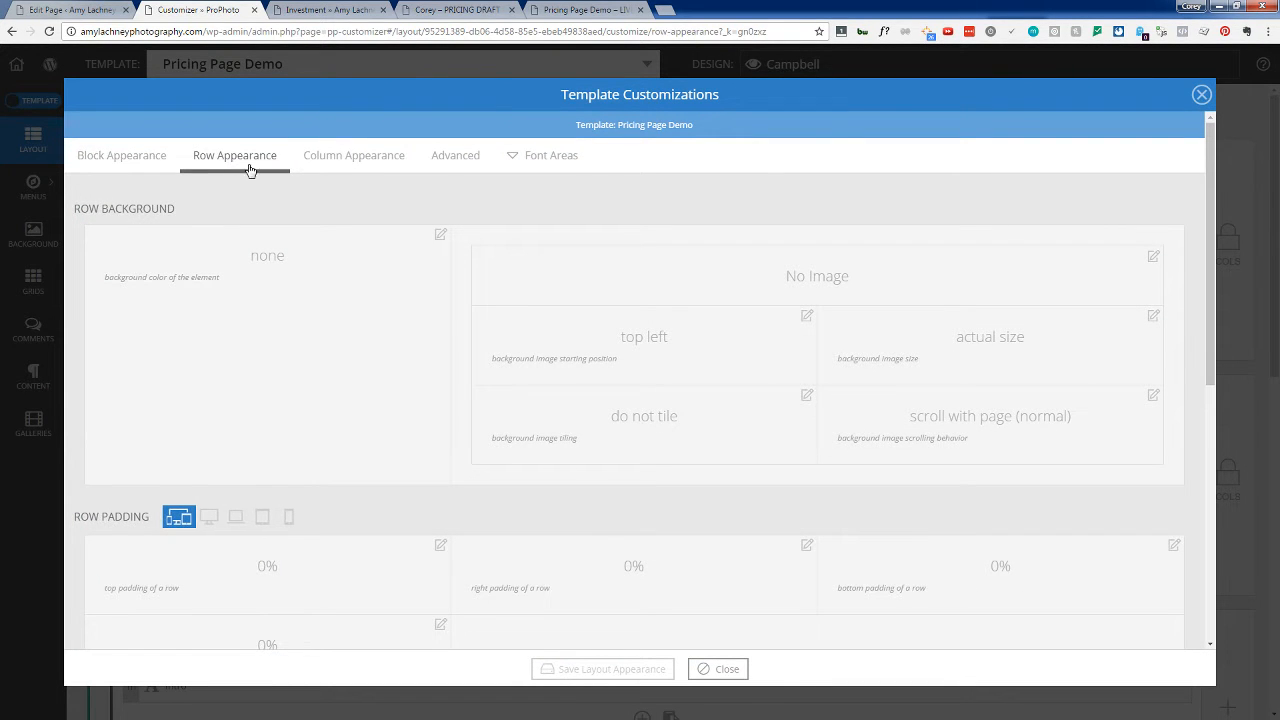
{"action": "scroll", "coordinate": [287, 490], "scroll_direction": "down", "scroll_amount": 1}
{"action": "scroll", "coordinate": [287, 490], "scroll_direction": "down", "scroll_amount": 5}
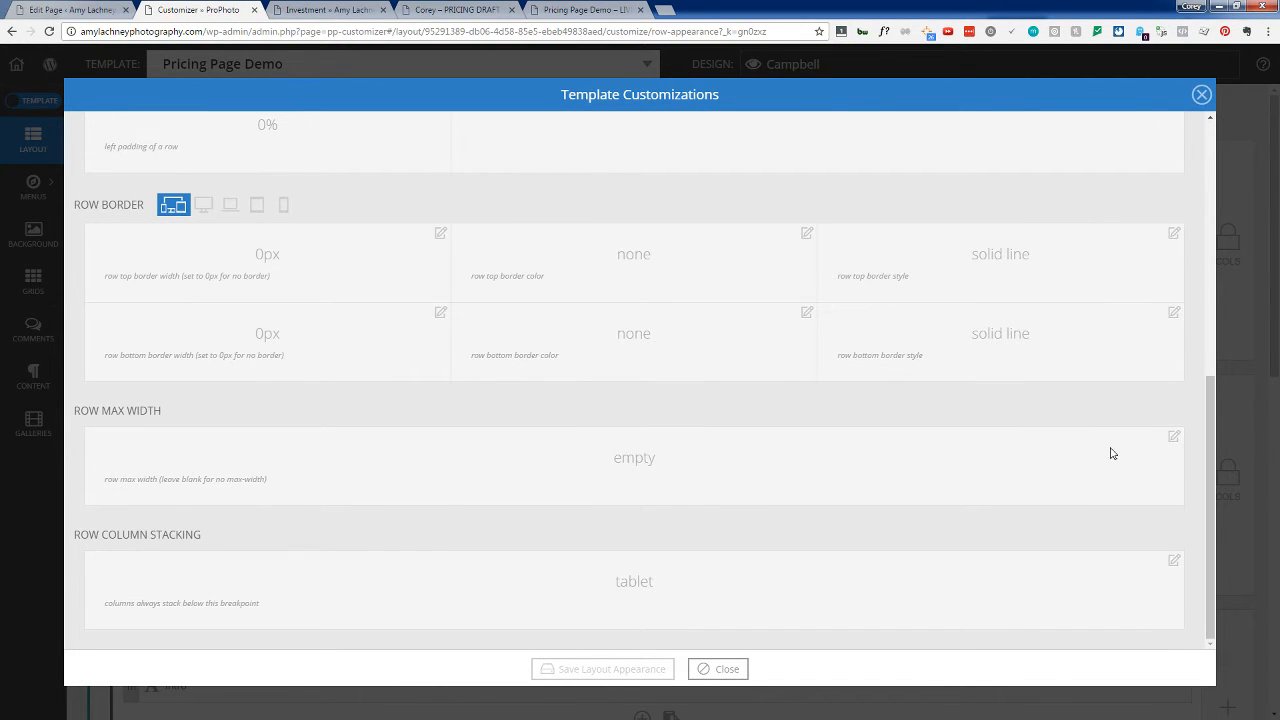
{"action": "left_click", "coordinate": [1174, 437]}
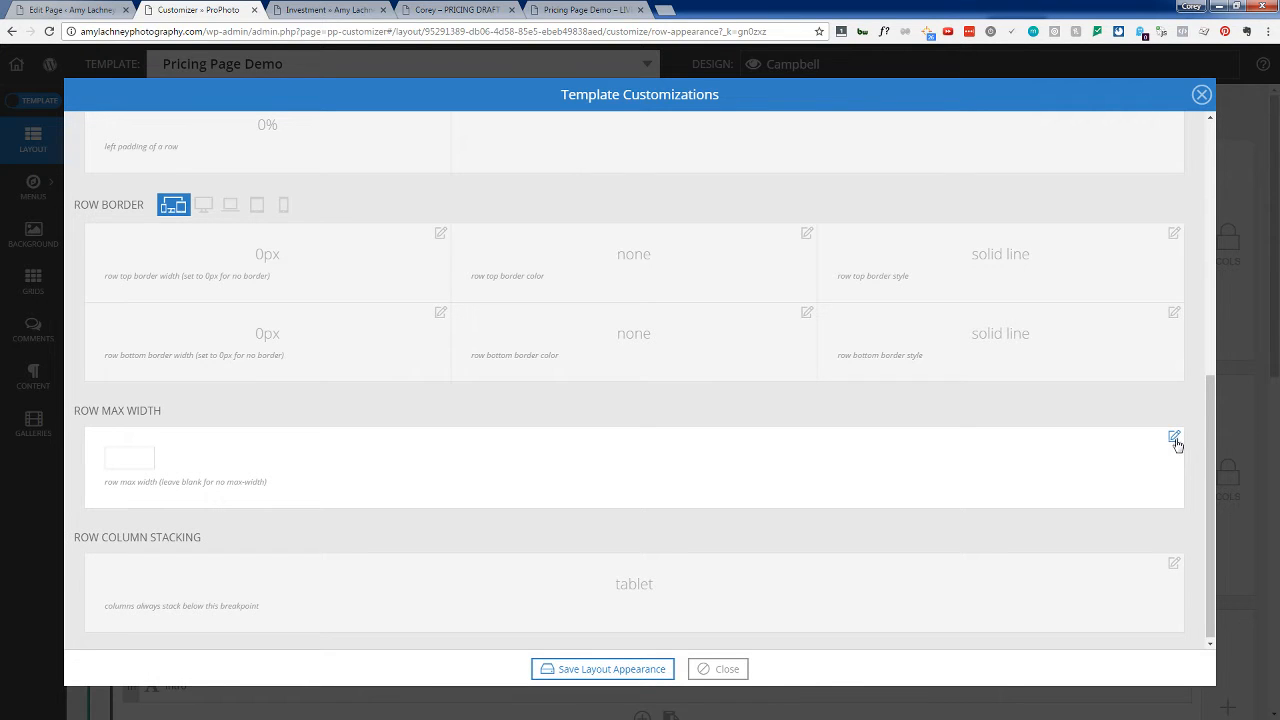
{"action": "left_click", "coordinate": [113, 458]}
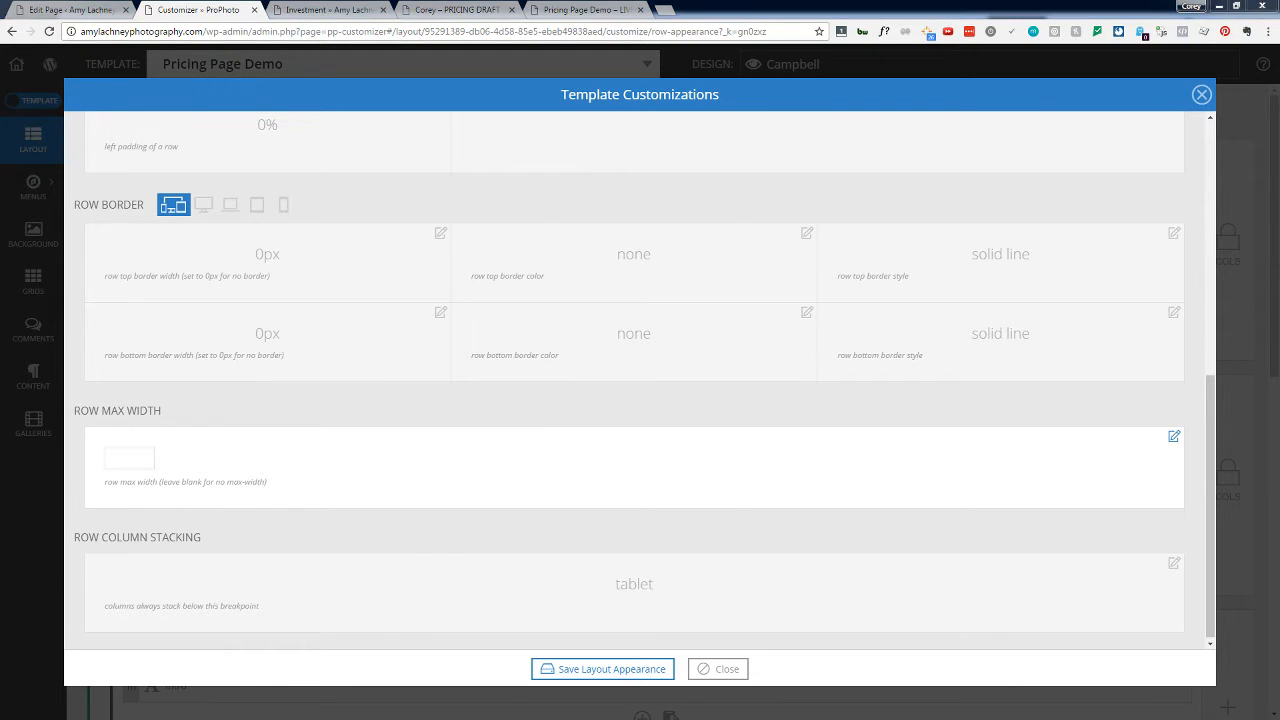
Step: Switch to the Investment page in Firefox, measure the width of its white content area, and return to the Customizer
{"action": "key", "text": "alt+Tab"}
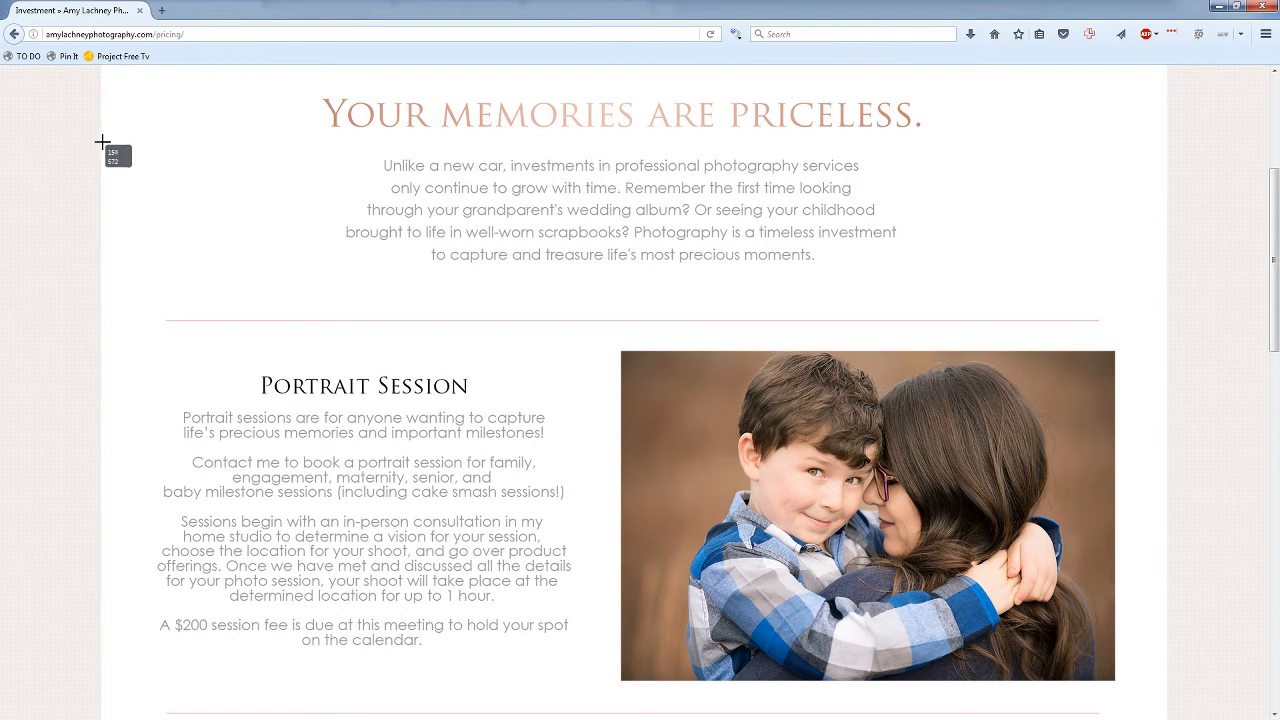
{"action": "left_click_drag", "start_coordinate": [102, 141], "coordinate": [1166, 337]}
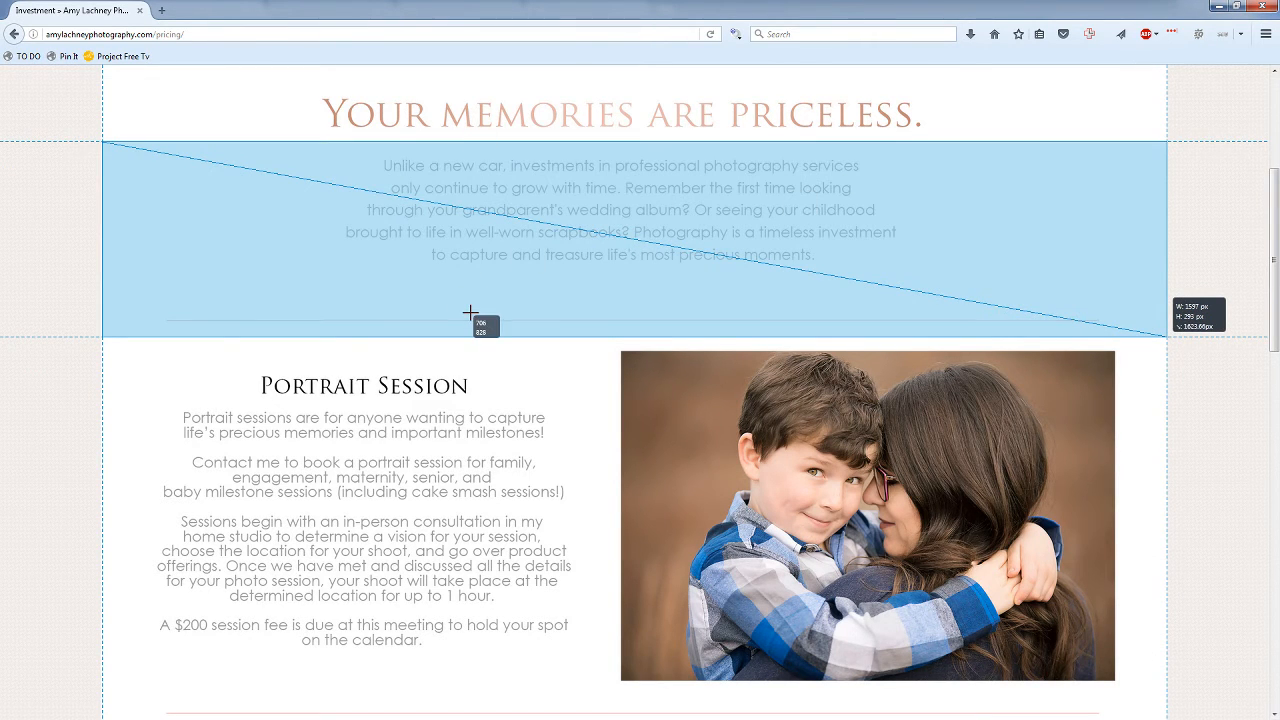
{"action": "scroll", "coordinate": [505, 510], "scroll_direction": "up", "scroll_amount": 3}
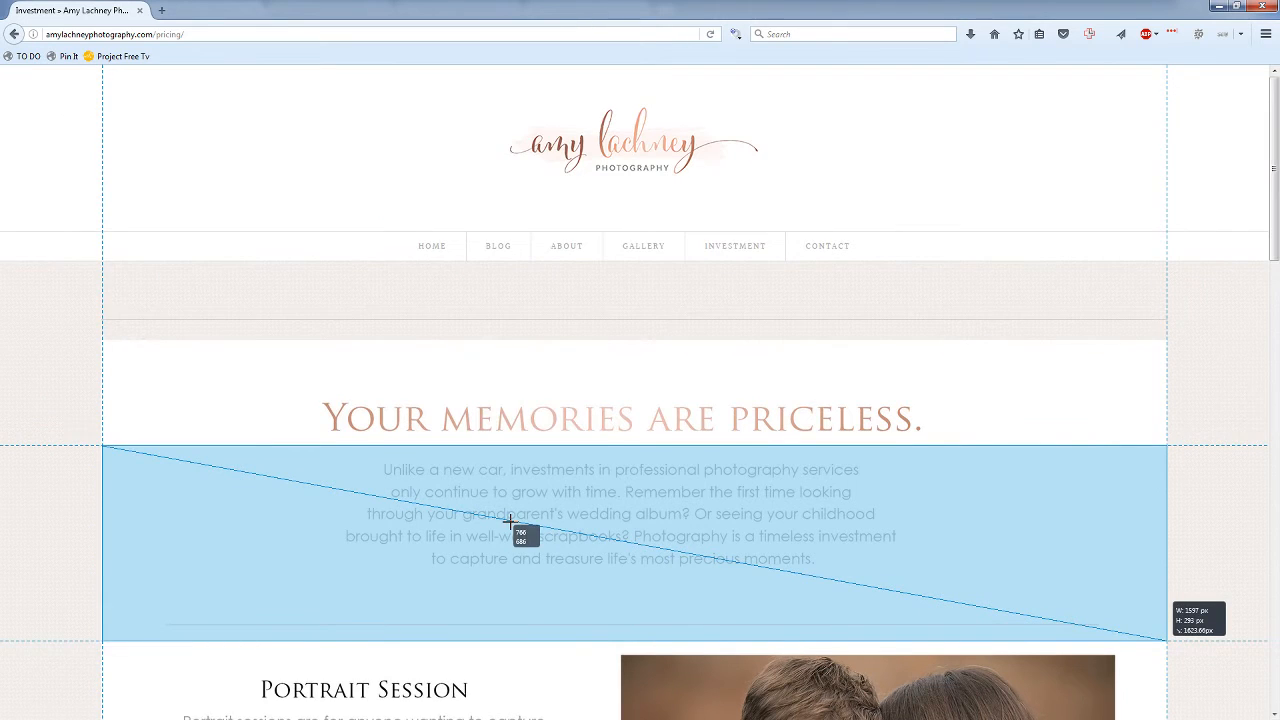
{"action": "scroll", "coordinate": [510, 521], "scroll_direction": "down", "scroll_amount": 2}
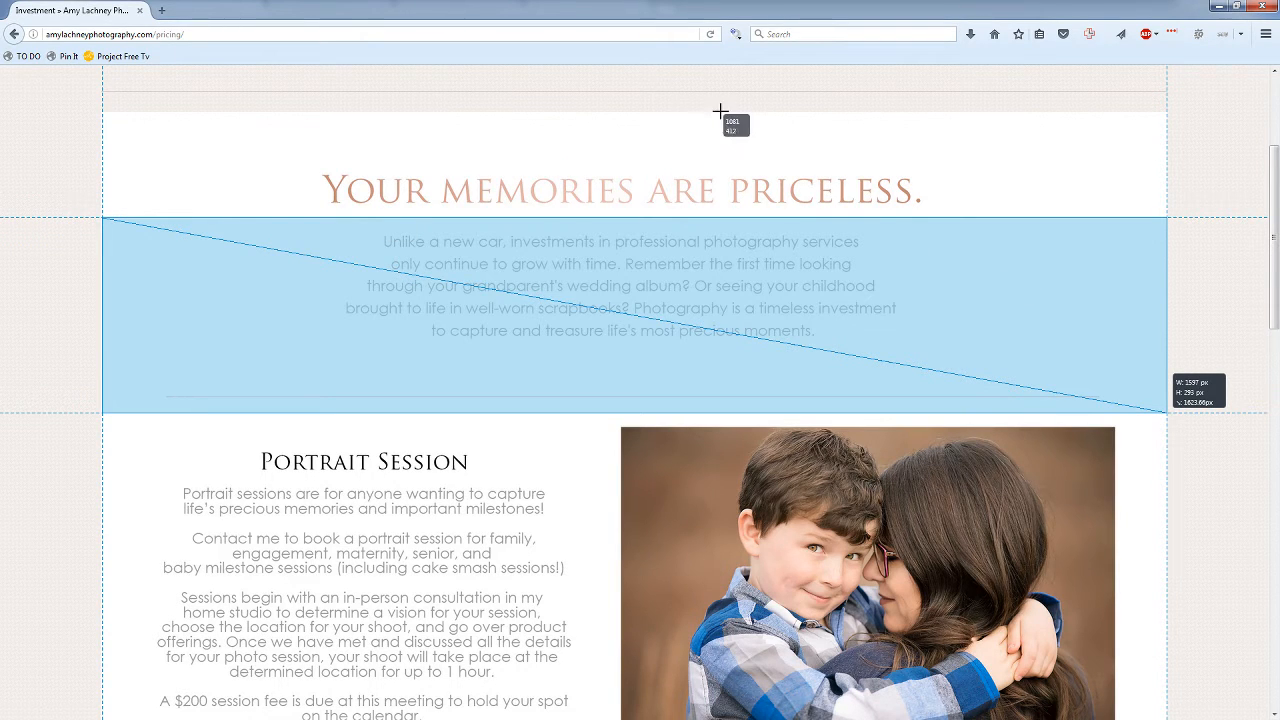
{"action": "left_click", "coordinate": [1218, 8]}
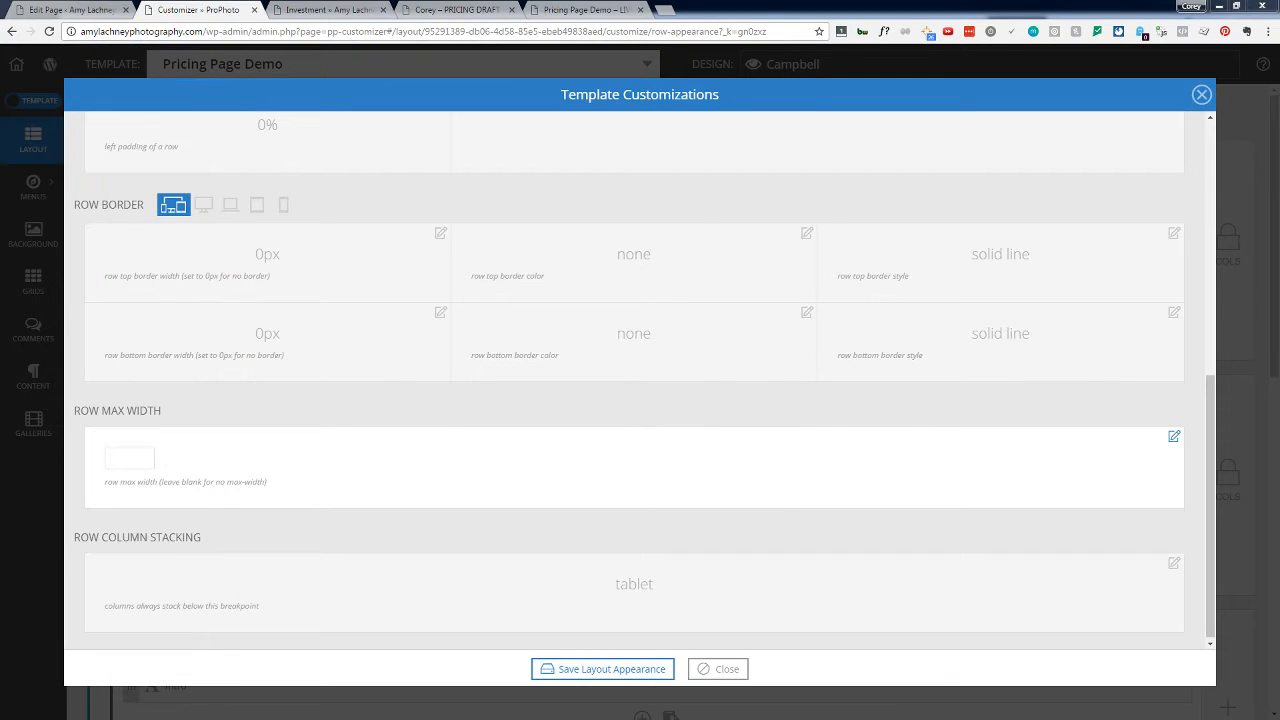
Step: Set the template's row max width to 1400 and row background color to #FFFFFF, and save the layout appearance
{"action": "left_click", "coordinate": [126, 458]}
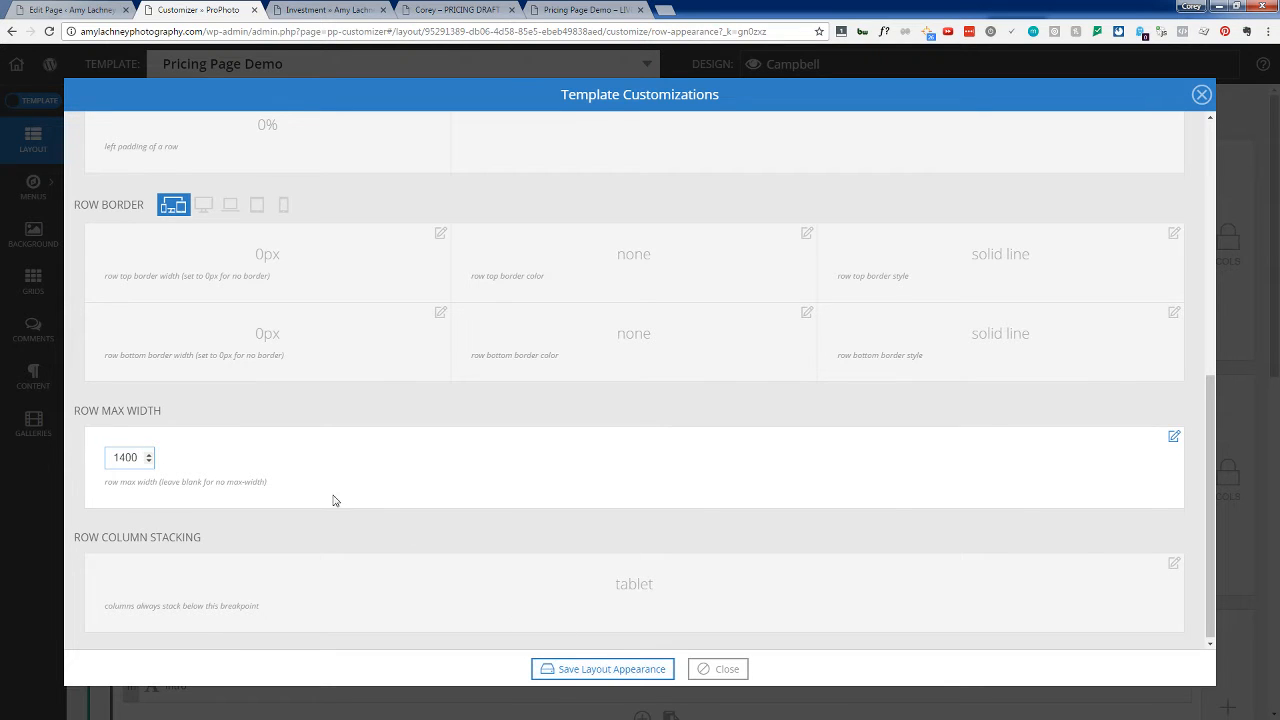
{"action": "left_click", "coordinate": [337, 543]}
{"action": "scroll", "coordinate": [338, 543], "scroll_direction": "up", "scroll_amount": 3}
{"action": "scroll", "coordinate": [336, 543], "scroll_direction": "up", "scroll_amount": 5}
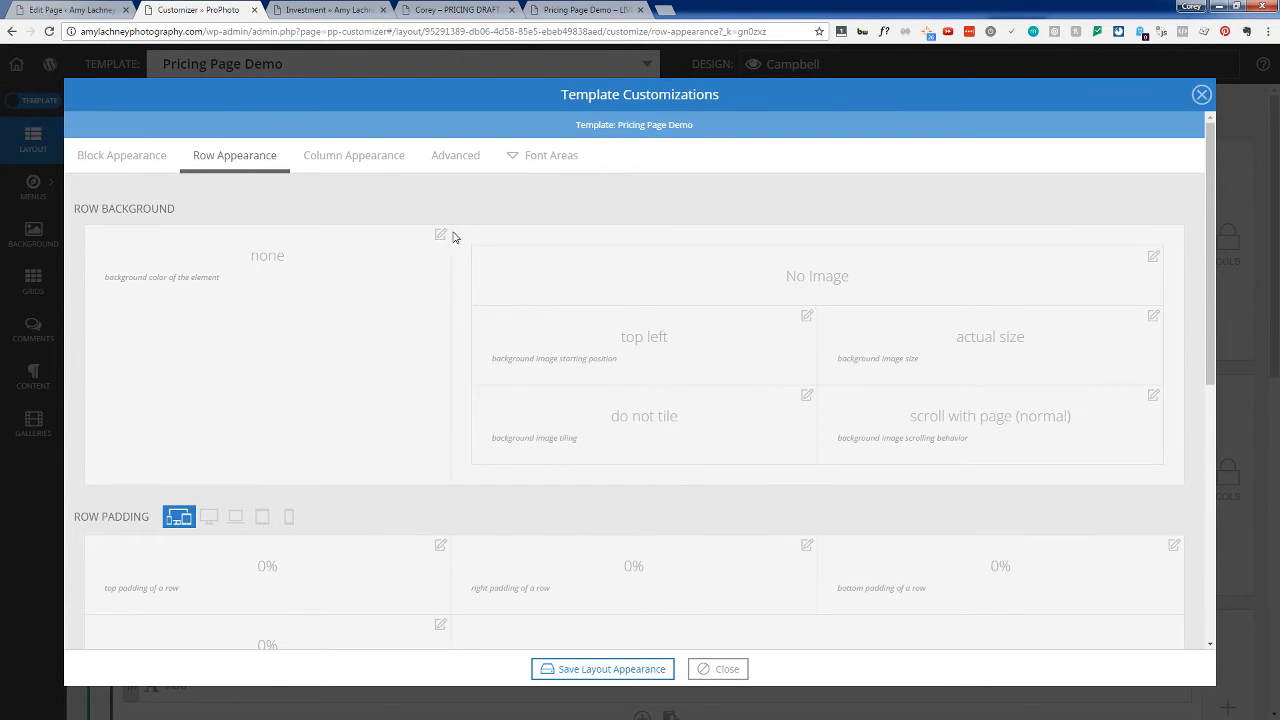
{"action": "left_click", "coordinate": [440, 235]}
{"action": "left_click", "coordinate": [139, 256]}
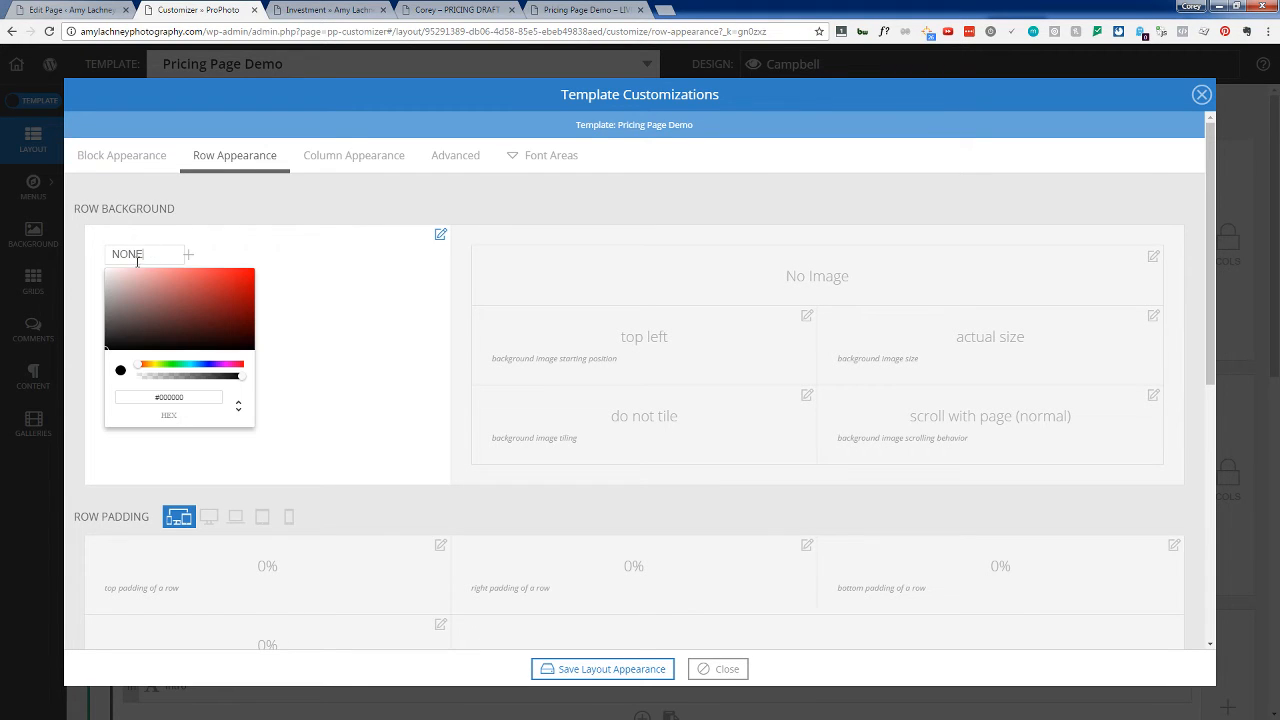
{"action": "left_click_drag", "start_coordinate": [120, 341], "coordinate": [91, 244]}
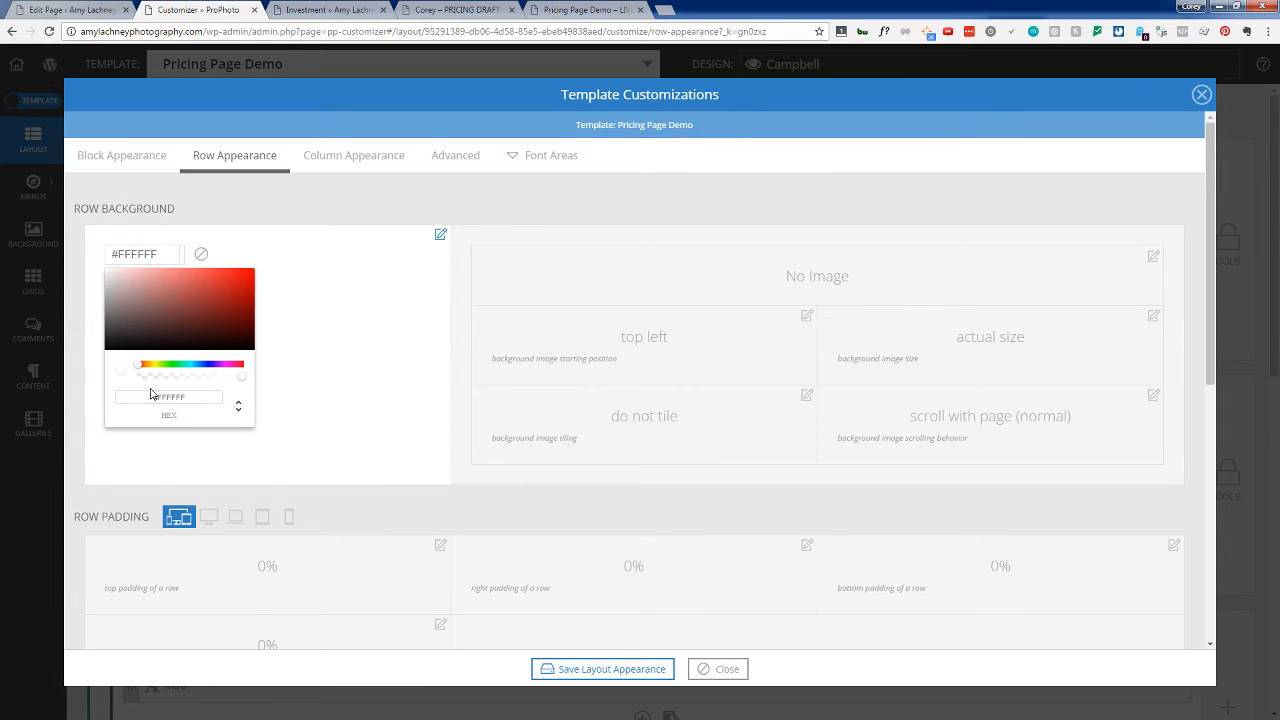
{"action": "left_click_drag", "start_coordinate": [194, 397], "coordinate": [157, 397]}
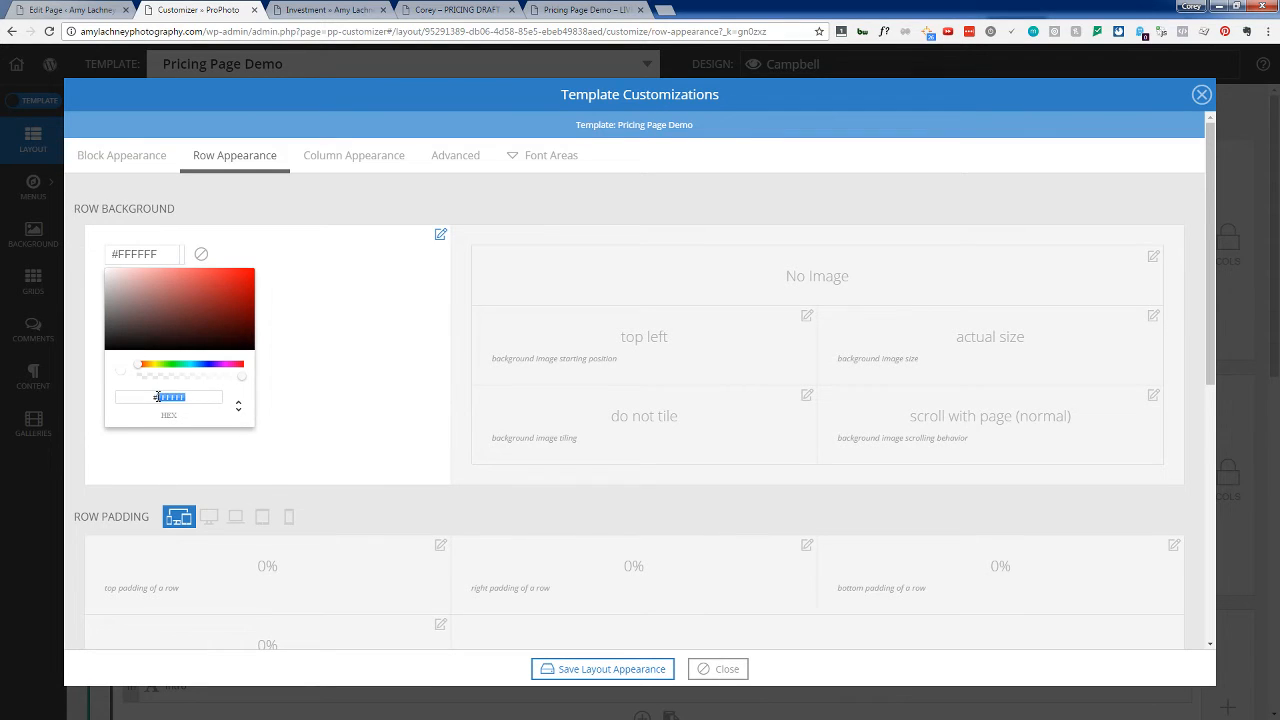
{"action": "left_click", "coordinate": [297, 315]}
{"action": "left_click", "coordinate": [615, 670]}
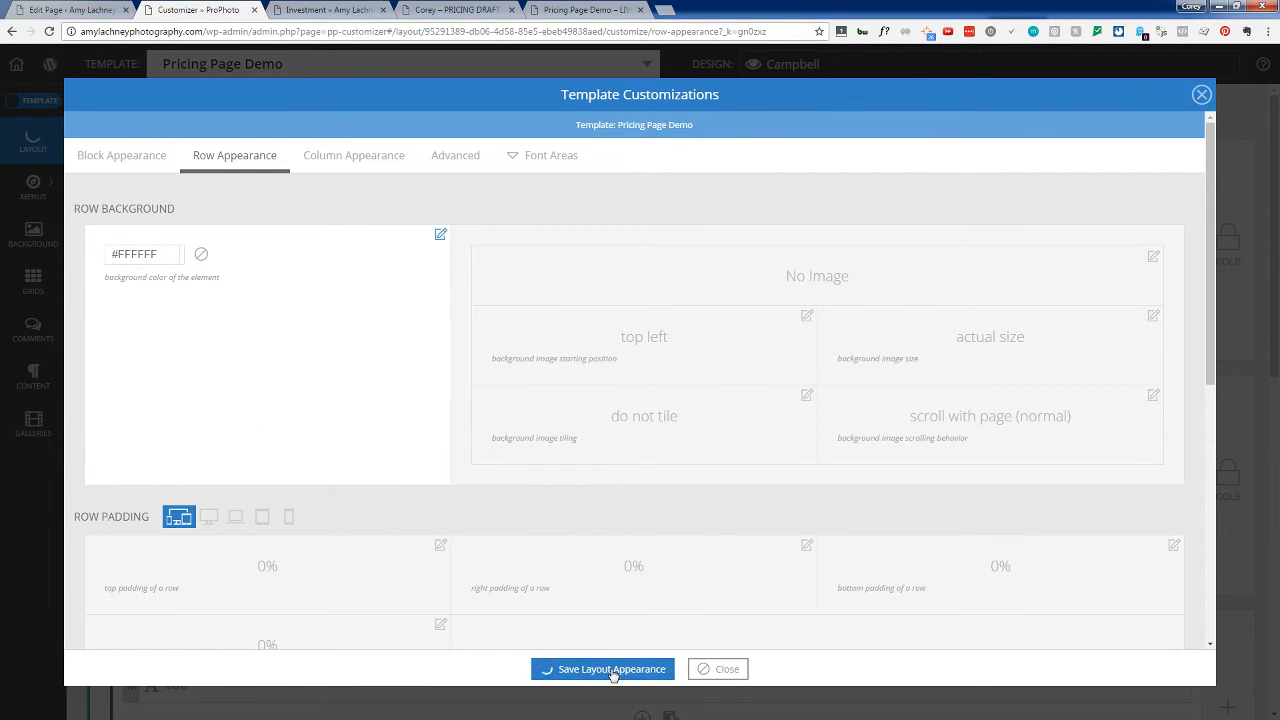
Step: Reload the live Pricing Page Demo page and check the row width and background behind all sections
{"action": "left_click", "coordinate": [585, 10]}
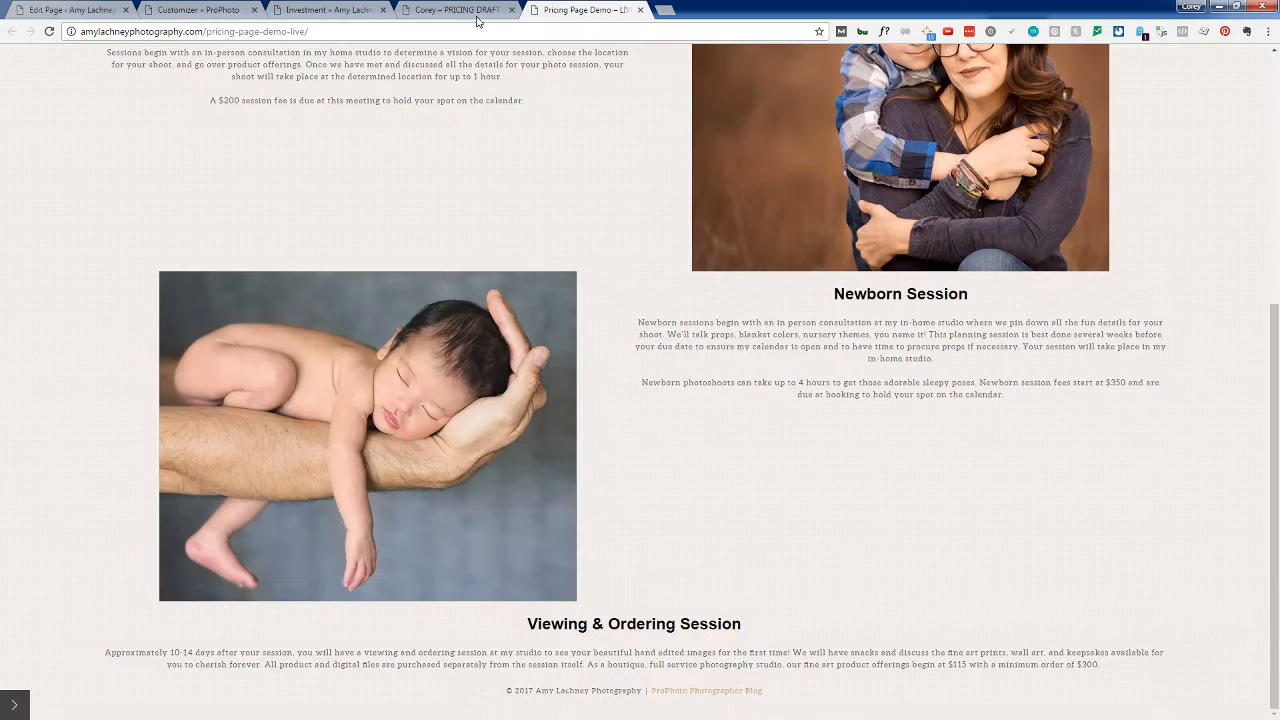
{"action": "left_click", "coordinate": [47, 32]}
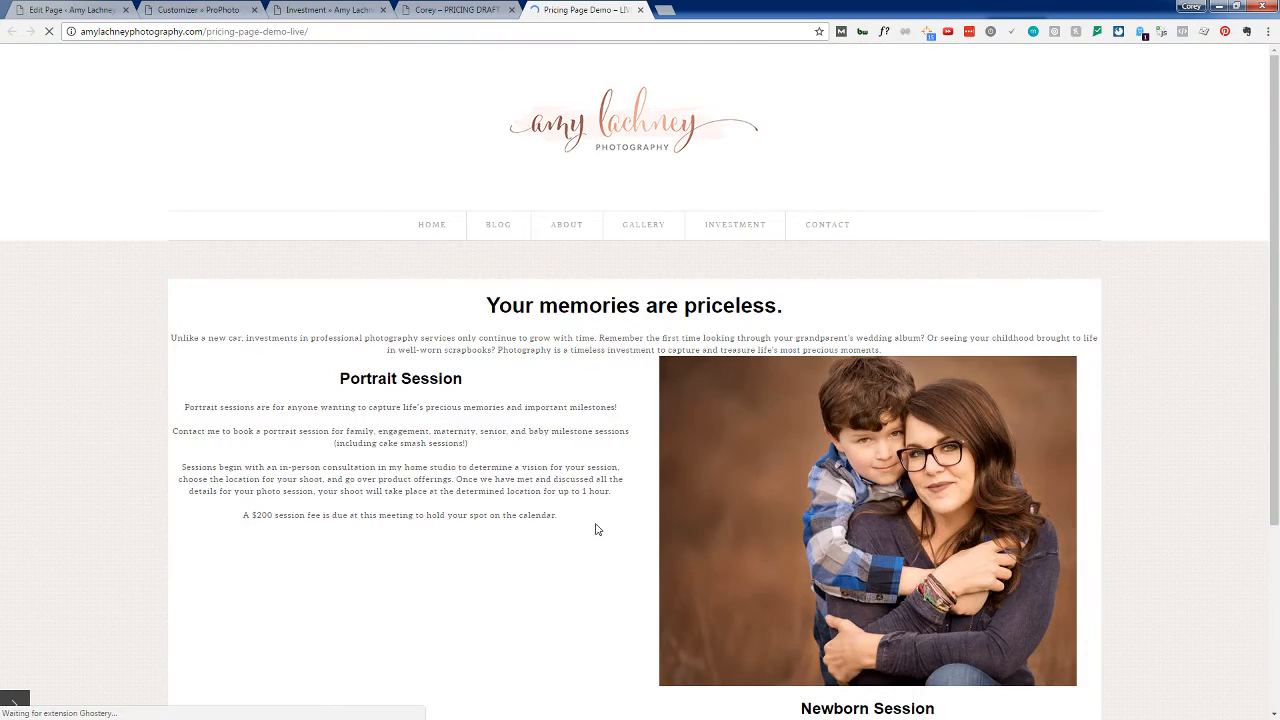
{"action": "scroll", "coordinate": [595, 529], "scroll_direction": "down", "scroll_amount": 1}
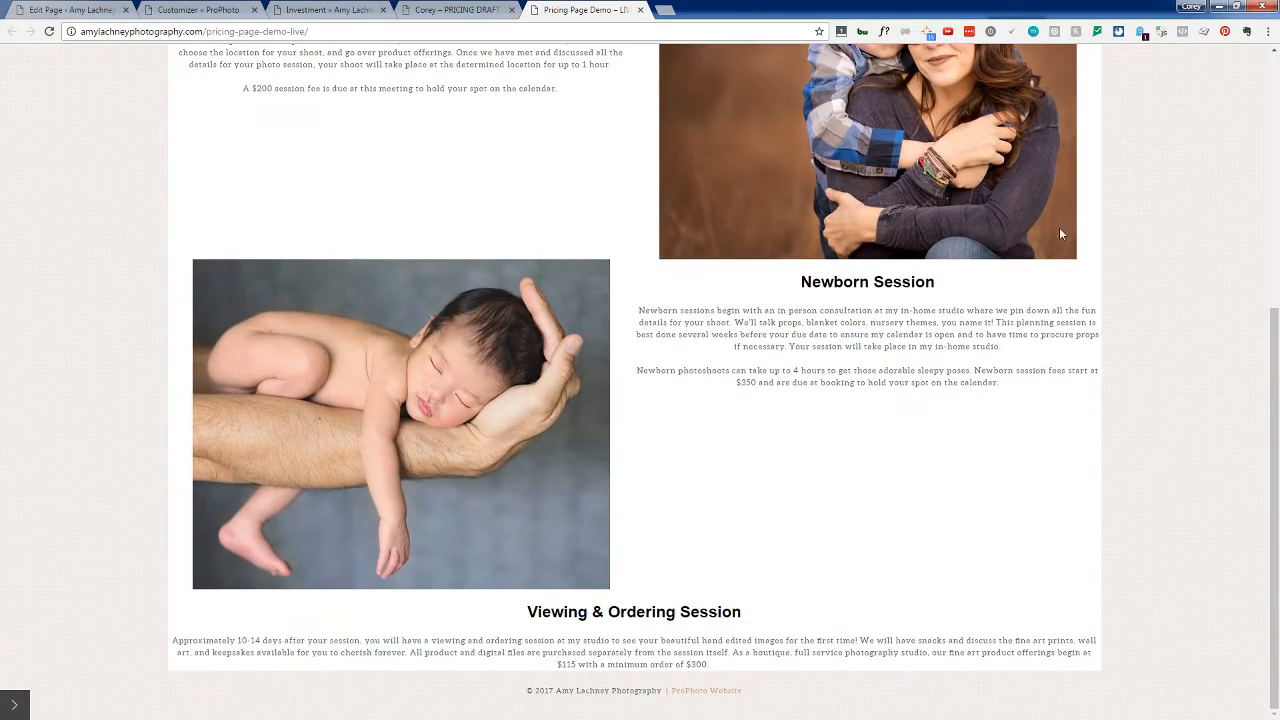
{"action": "scroll", "coordinate": [750, 504], "scroll_direction": "up", "scroll_amount": 4}
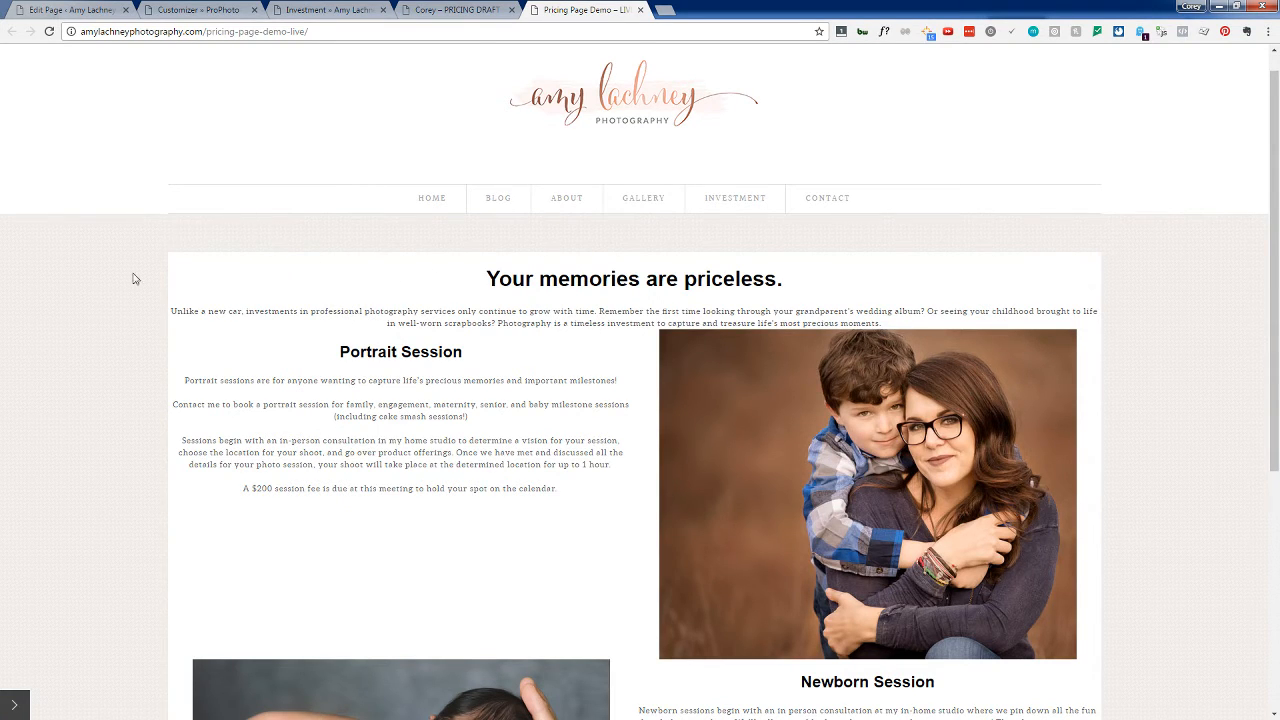
{"action": "scroll", "coordinate": [120, 460], "scroll_direction": "down", "scroll_amount": 1}
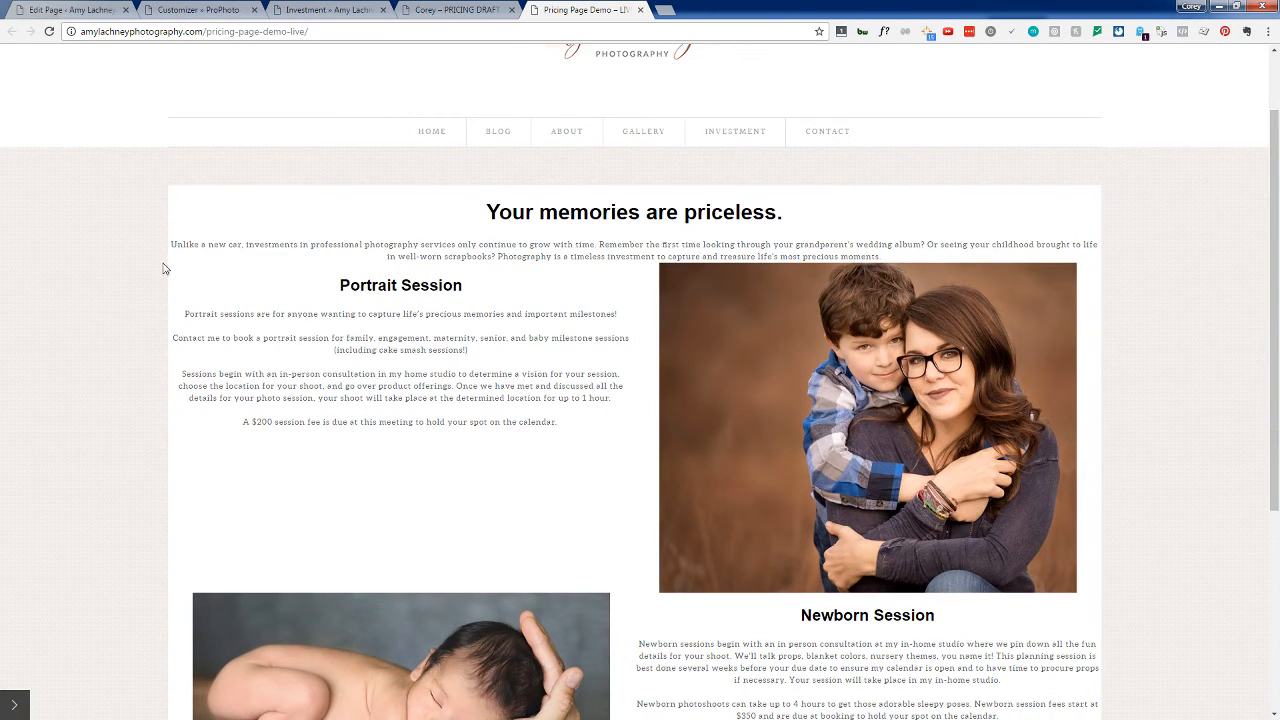
{"action": "scroll", "coordinate": [935, 633], "scroll_direction": "down", "scroll_amount": 3}
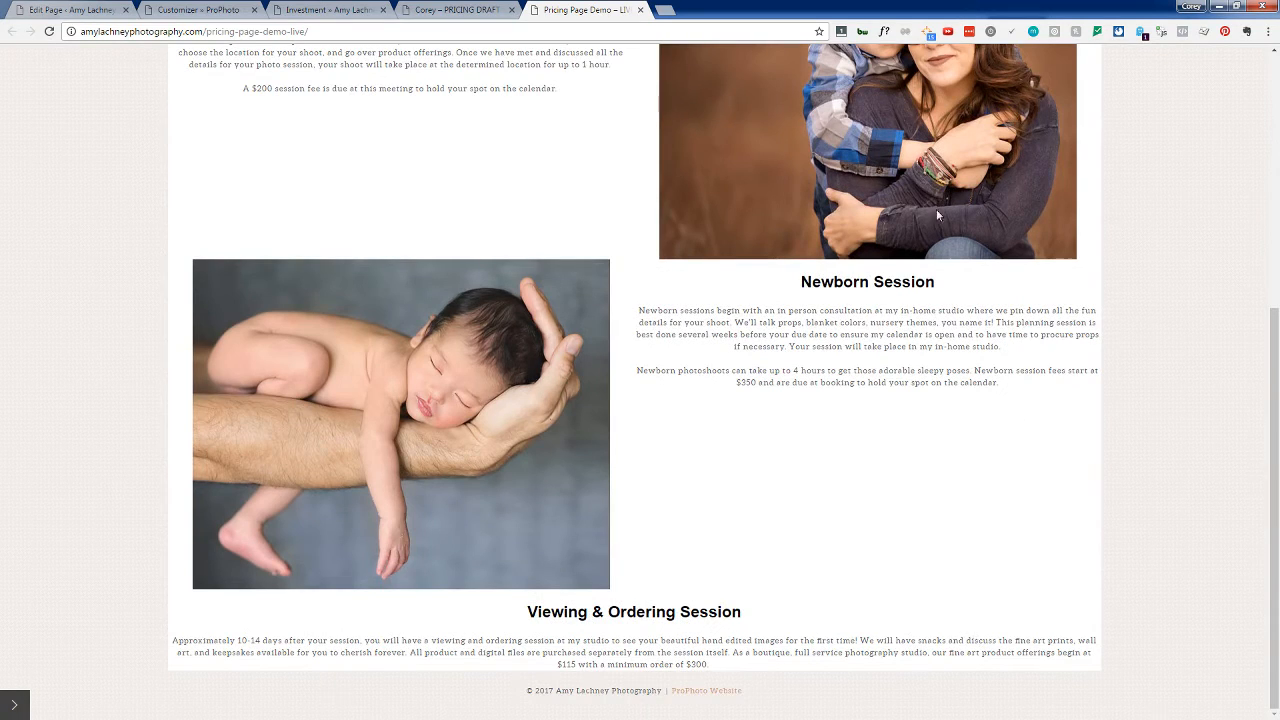
{"action": "scroll", "coordinate": [766, 590], "scroll_direction": "up", "scroll_amount": 4}
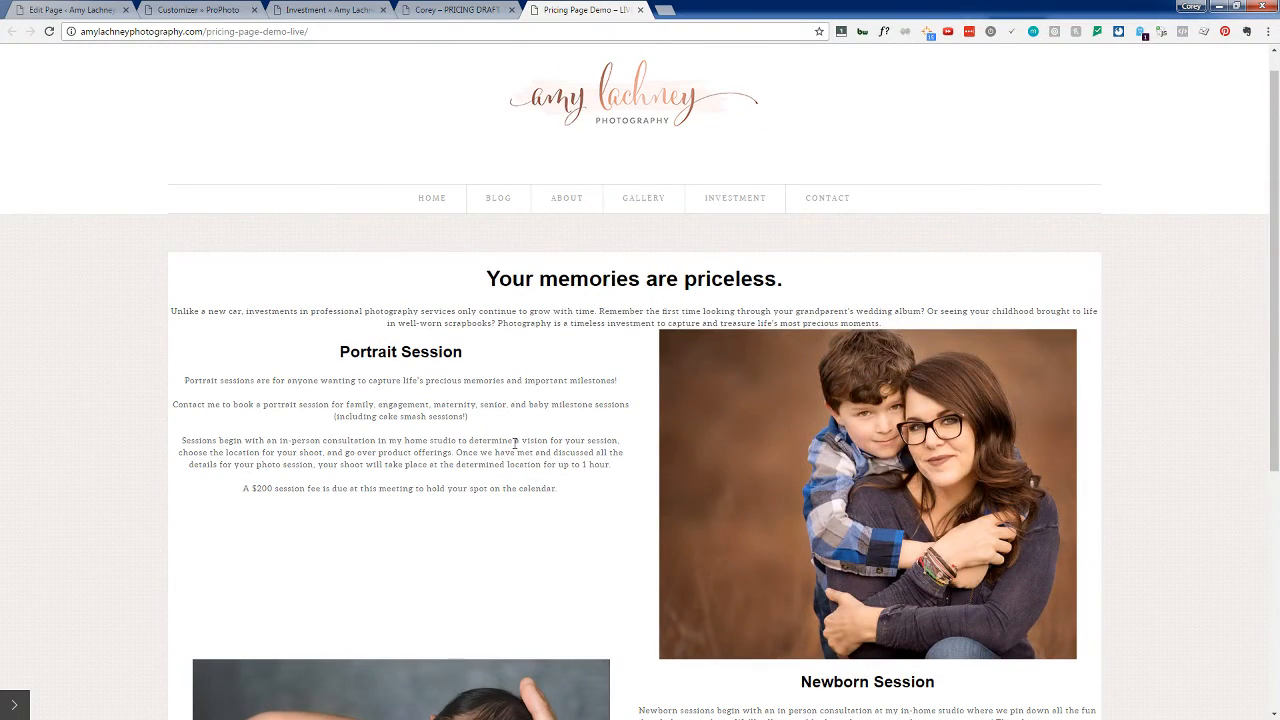
Step: Compare the original Investment page and the pricing draft with the demo page, looking at the content spacing and divider lines
{"action": "left_click", "coordinate": [320, 9]}
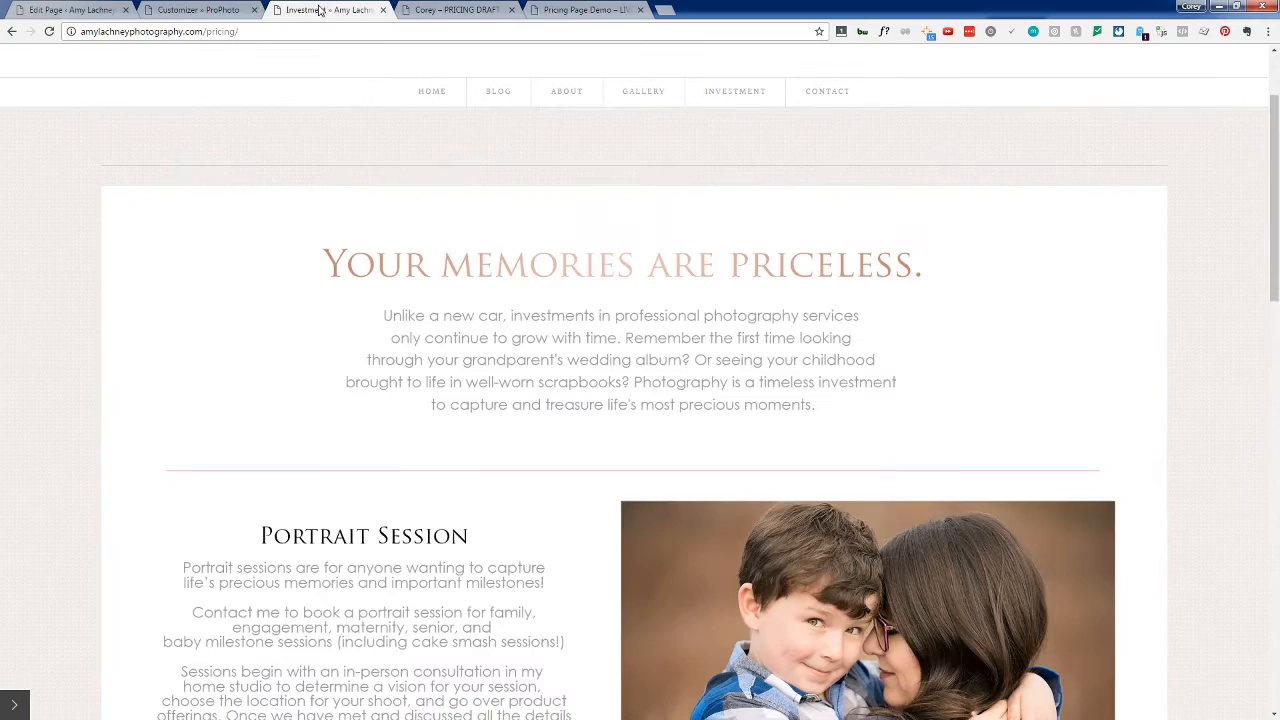
{"action": "scroll", "coordinate": [176, 587], "scroll_direction": "down", "scroll_amount": 2}
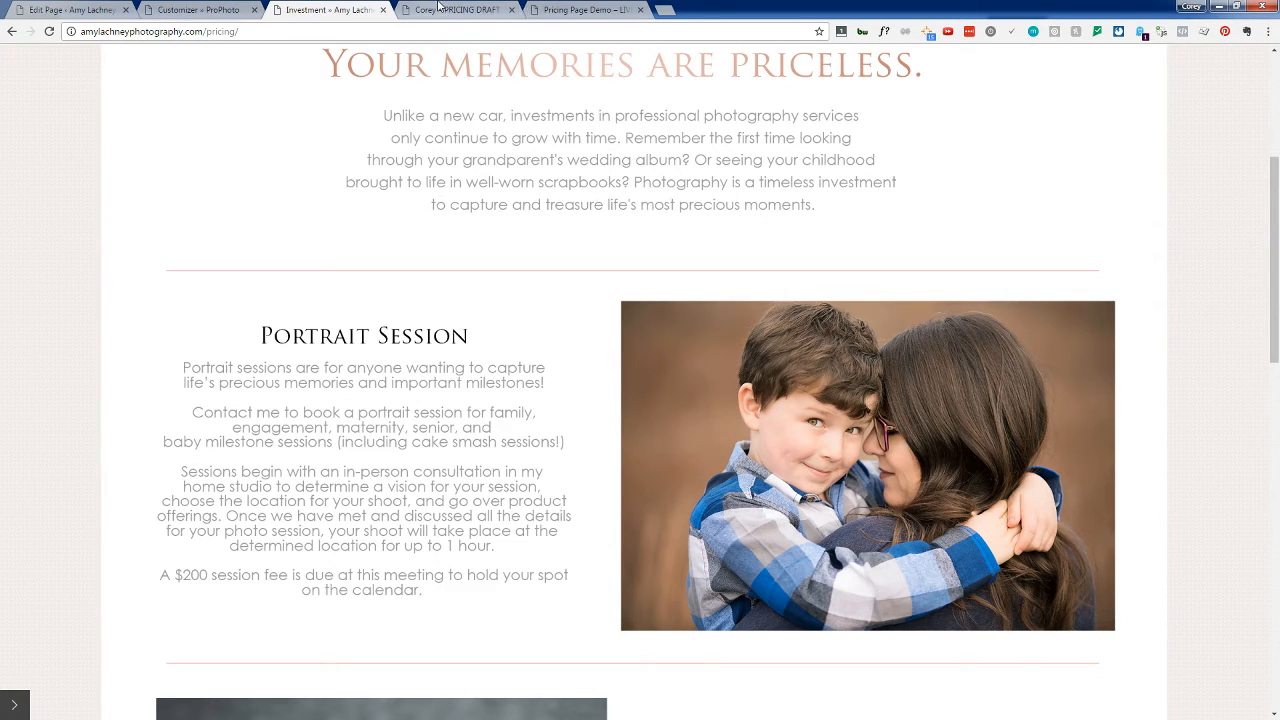
{"action": "left_click", "coordinate": [580, 10]}
{"action": "left_click", "coordinate": [468, 10]}
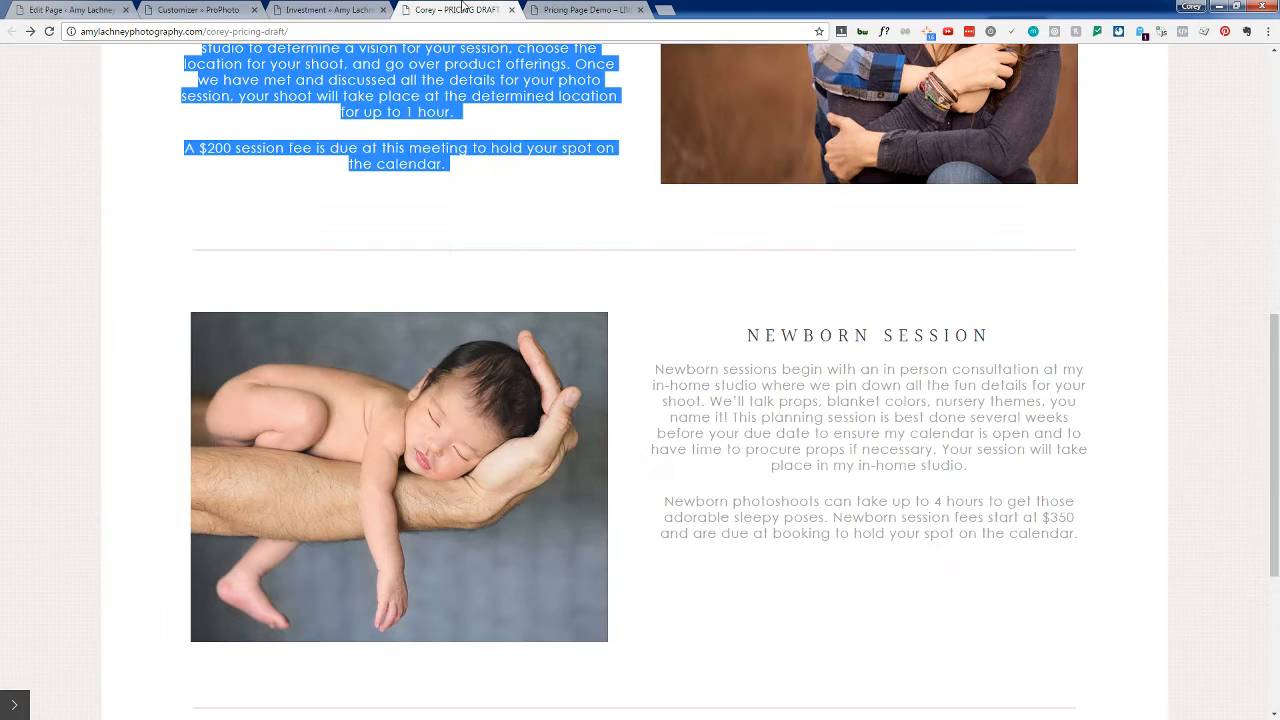
{"action": "left_click", "coordinate": [320, 10]}
Step: Return to the Customizer, set the template's right and left row padding to 3% each, and save the layout appearance
{"action": "left_click", "coordinate": [210, 9]}
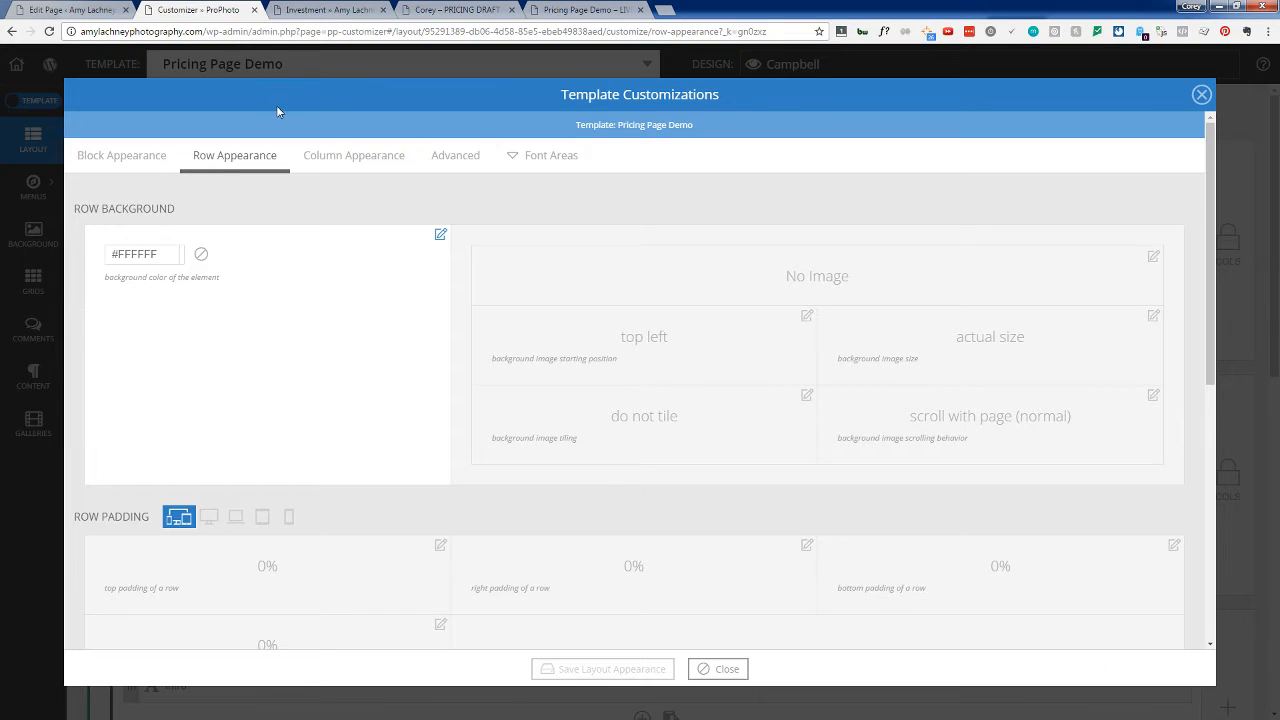
{"action": "scroll", "coordinate": [297, 423], "scroll_direction": "down", "scroll_amount": 3}
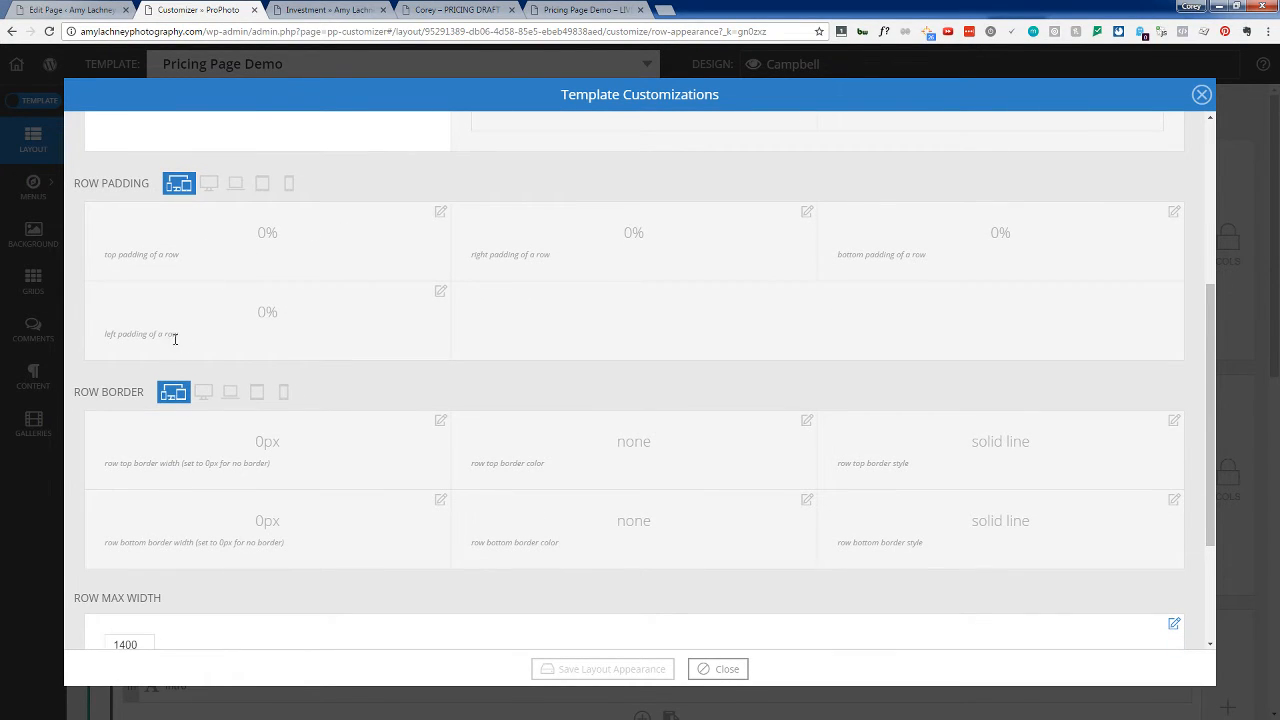
{"action": "left_click", "coordinate": [440, 292]}
{"action": "left_click", "coordinate": [807, 213]}
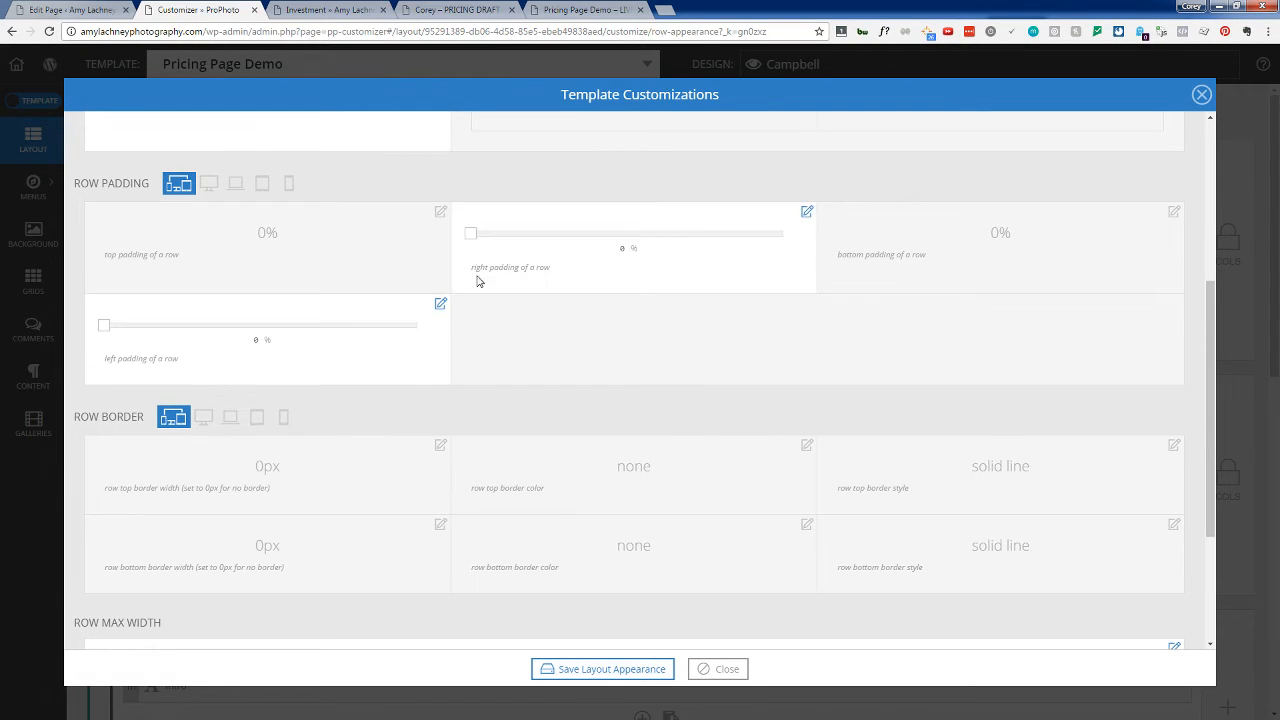
{"action": "left_click_drag", "start_coordinate": [471, 233], "coordinate": [491, 234]}
{"action": "left_click_drag", "start_coordinate": [106, 325], "coordinate": [122, 324]}
{"action": "left_click", "coordinate": [600, 668]}
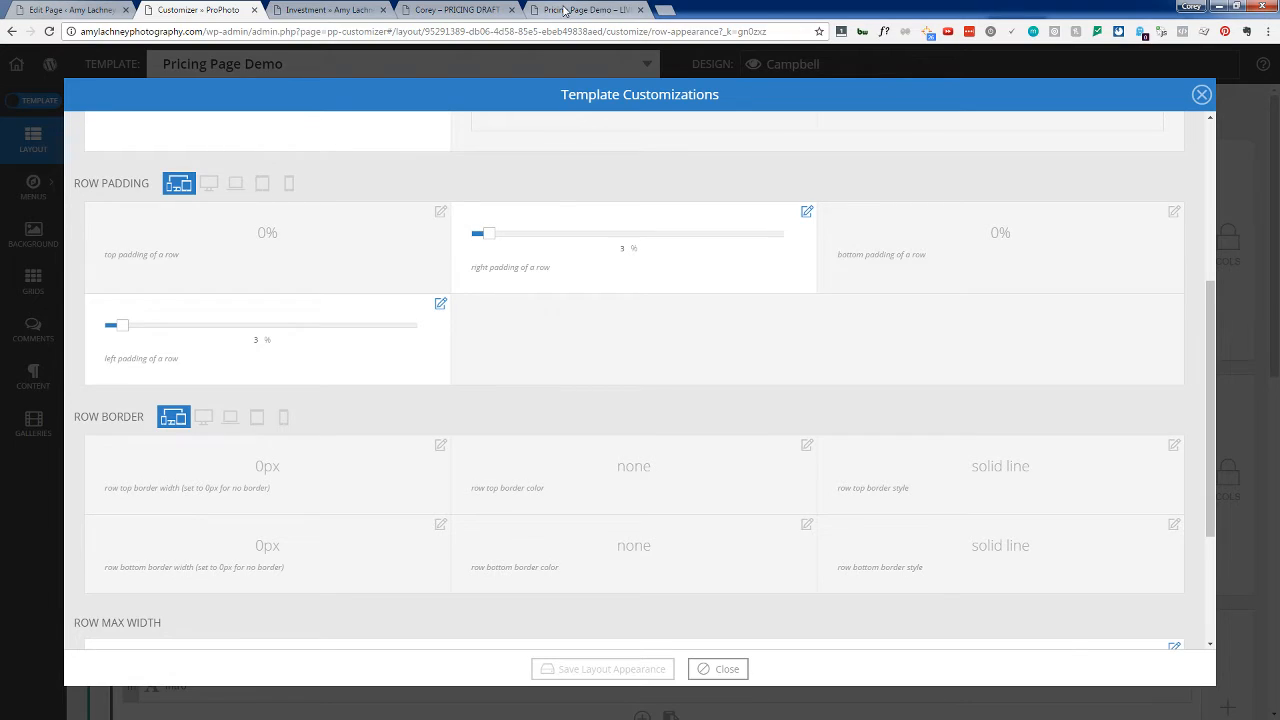
Step: Reload the live Pricing Page Demo page and compare its side spacing and the gaps between its sections with the original Investment page
{"action": "left_click", "coordinate": [565, 10]}
{"action": "left_click", "coordinate": [49, 32]}
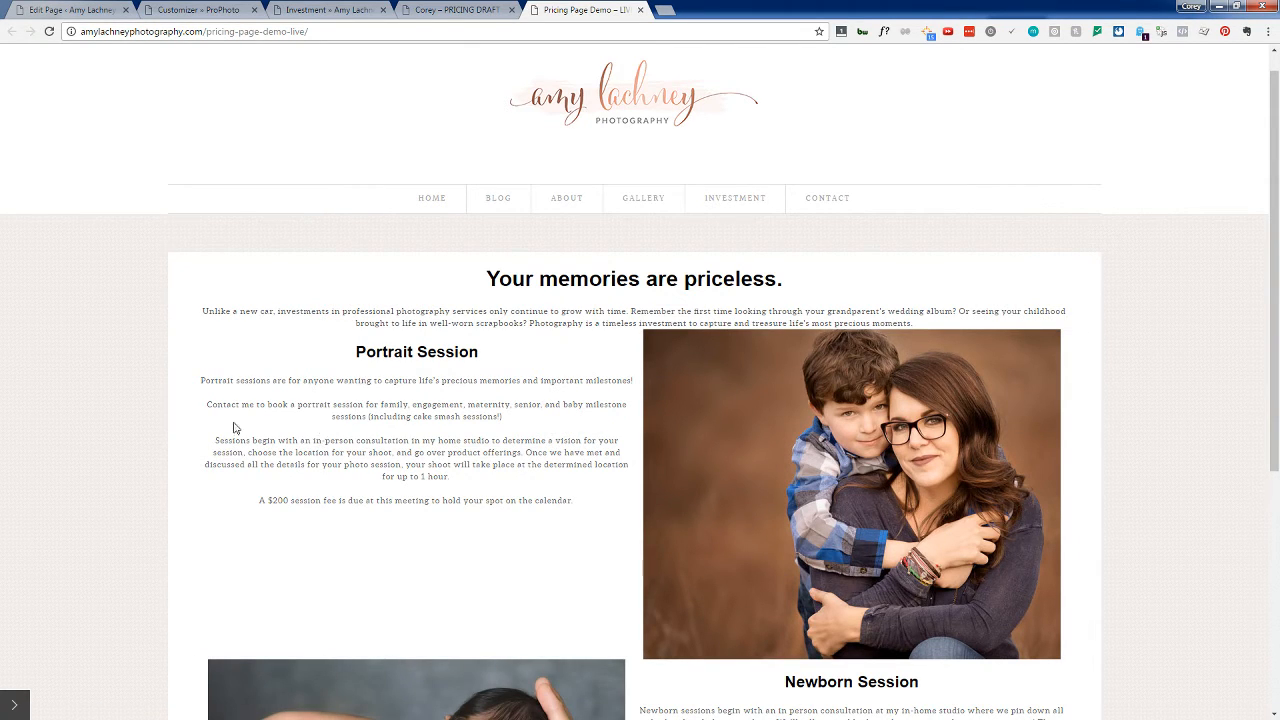
{"action": "scroll", "coordinate": [1045, 590], "scroll_direction": "down", "scroll_amount": 3}
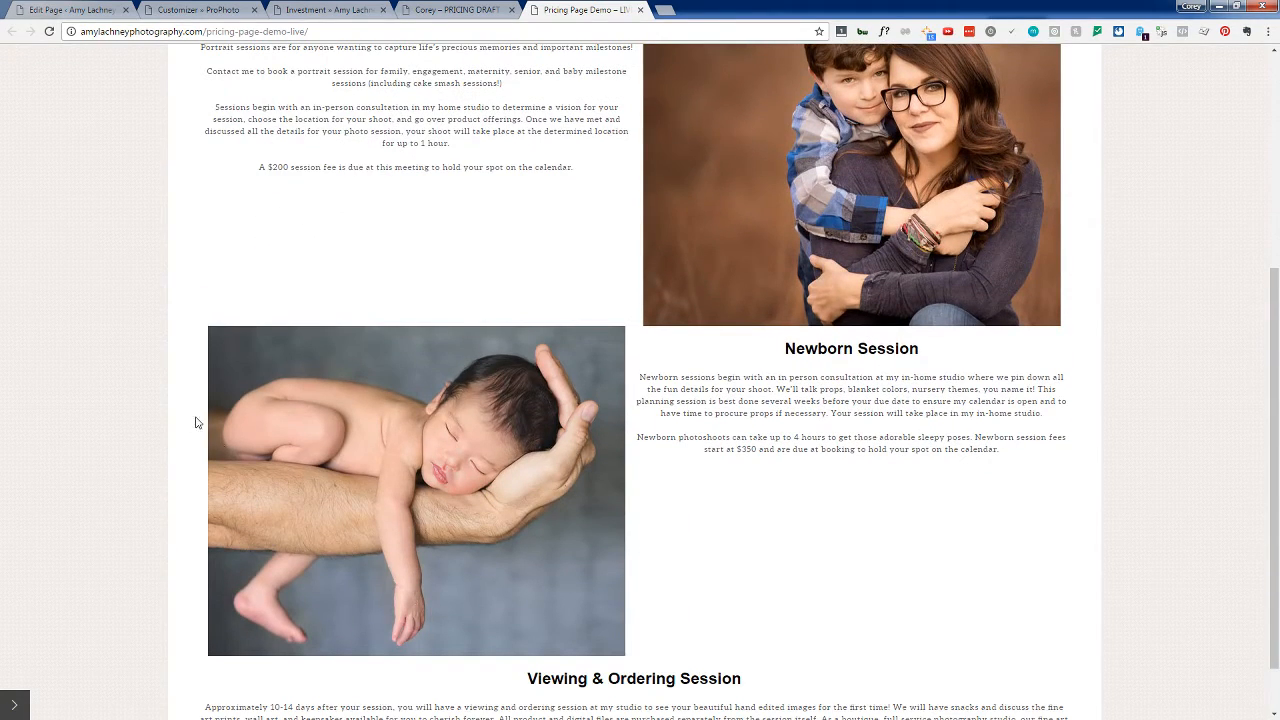
{"action": "left_click", "coordinate": [332, 9]}
{"action": "scroll", "coordinate": [208, 486], "scroll_direction": "down", "scroll_amount": 2}
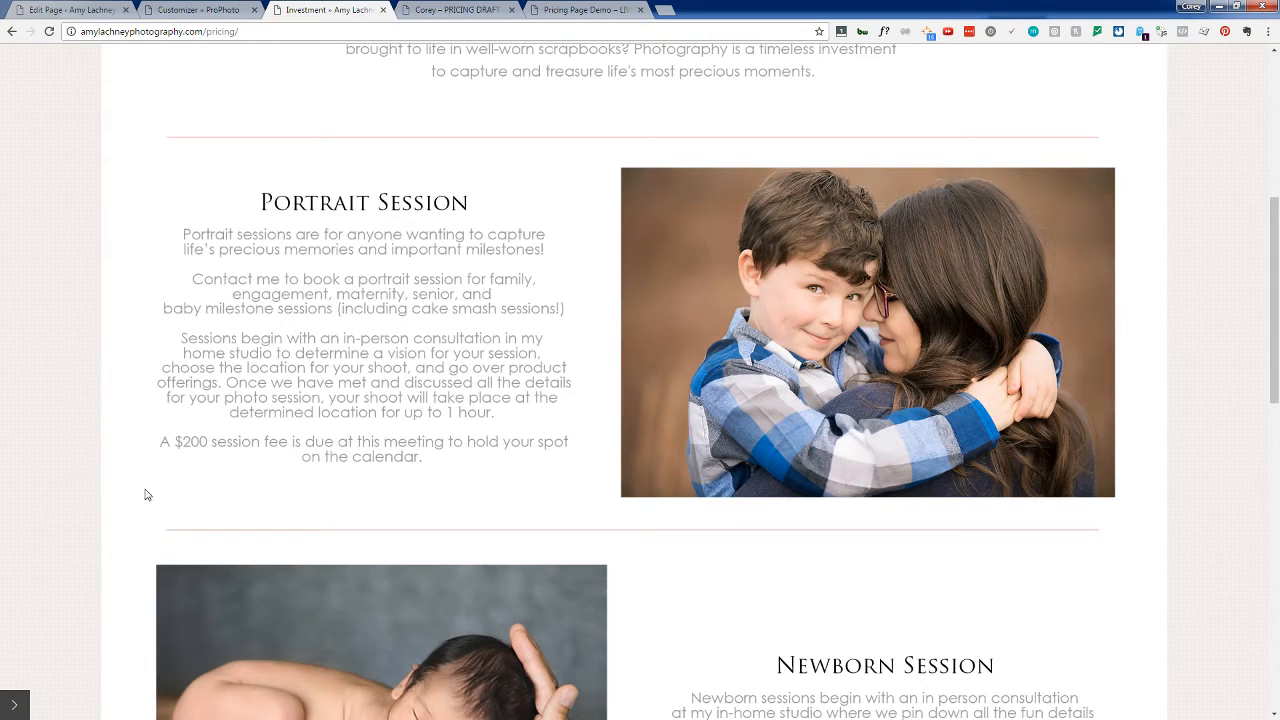
{"action": "left_click", "coordinate": [587, 10]}
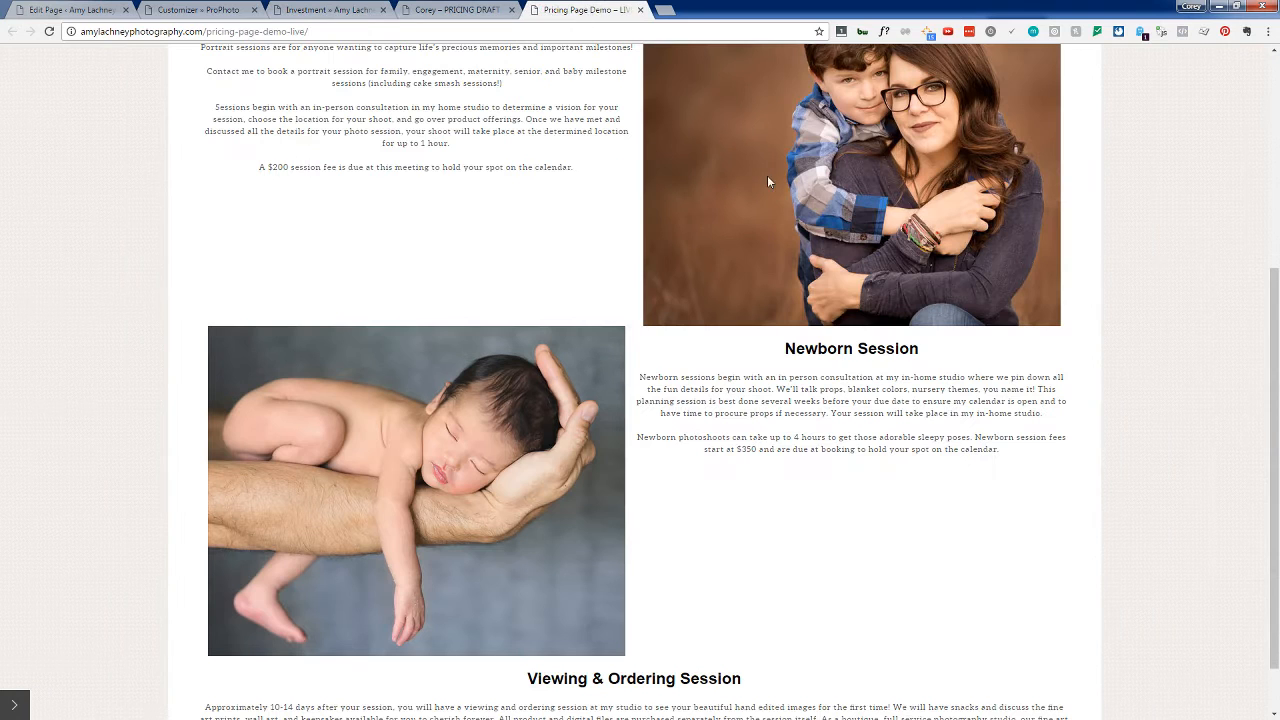
{"action": "scroll", "coordinate": [430, 606], "scroll_direction": "down", "scroll_amount": 1}
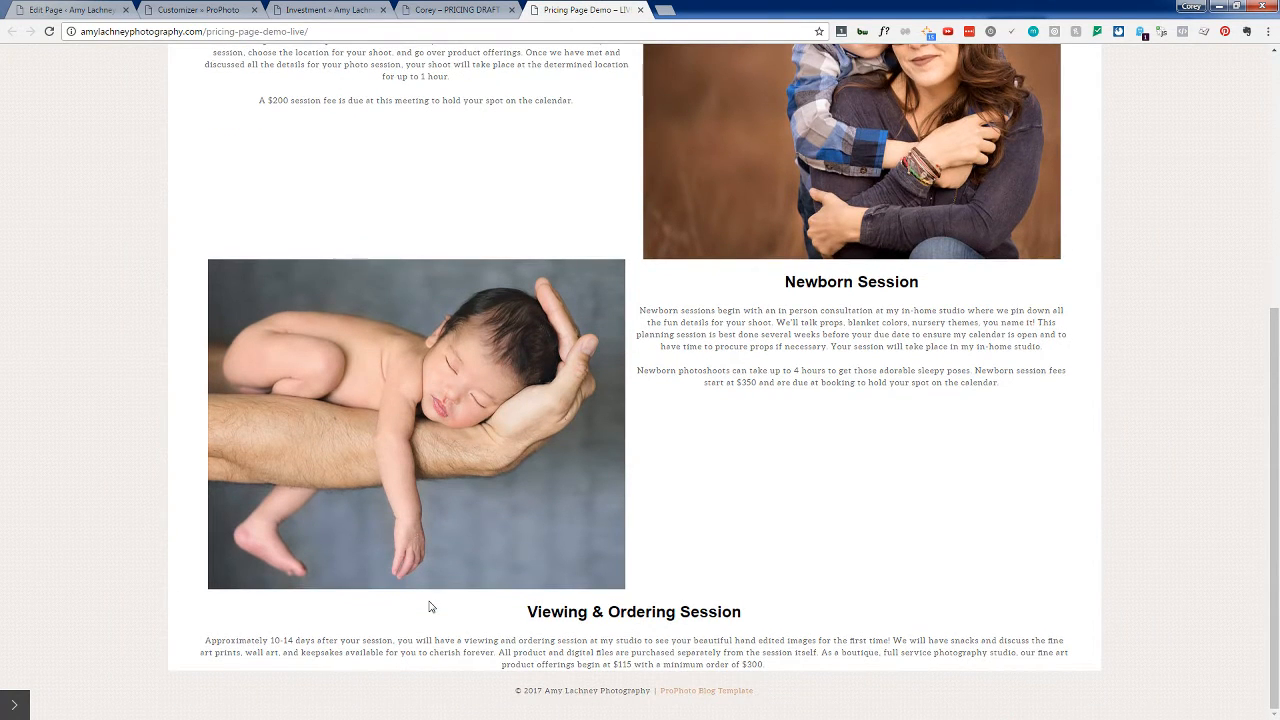
{"action": "scroll", "coordinate": [430, 606], "scroll_direction": "up", "scroll_amount": 4}
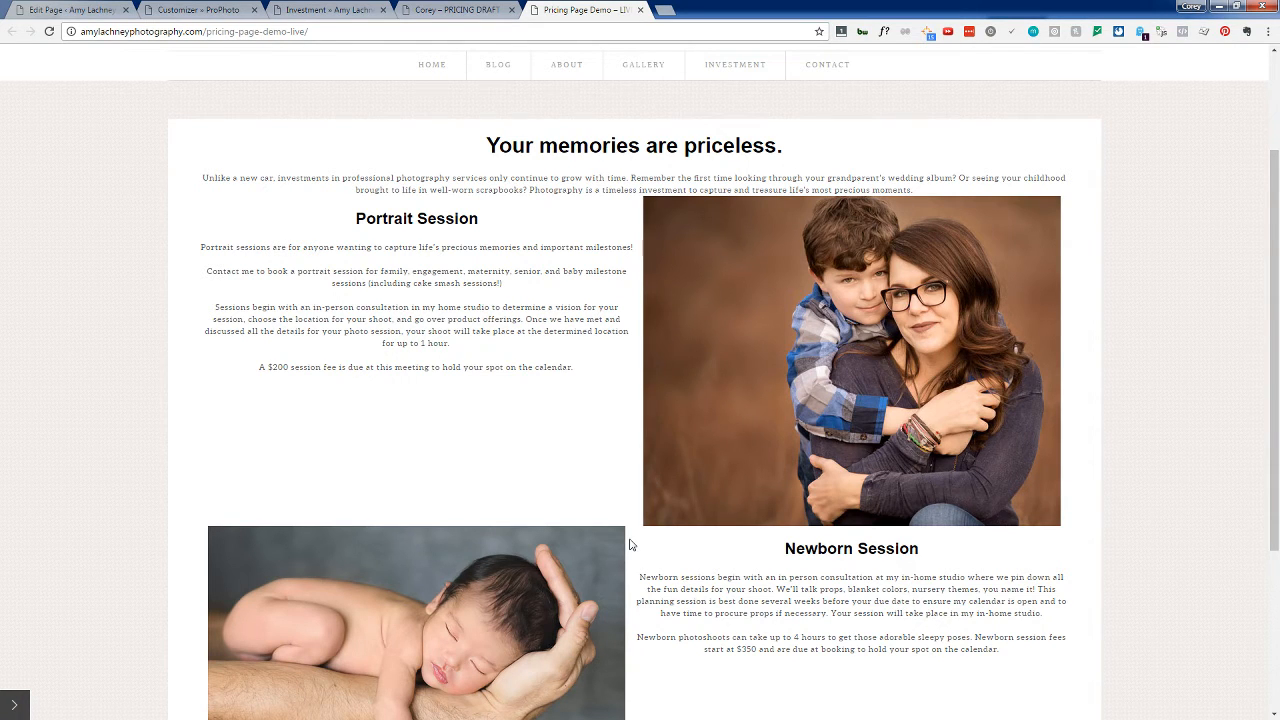
{"action": "scroll", "coordinate": [631, 544], "scroll_direction": "down", "scroll_amount": 2}
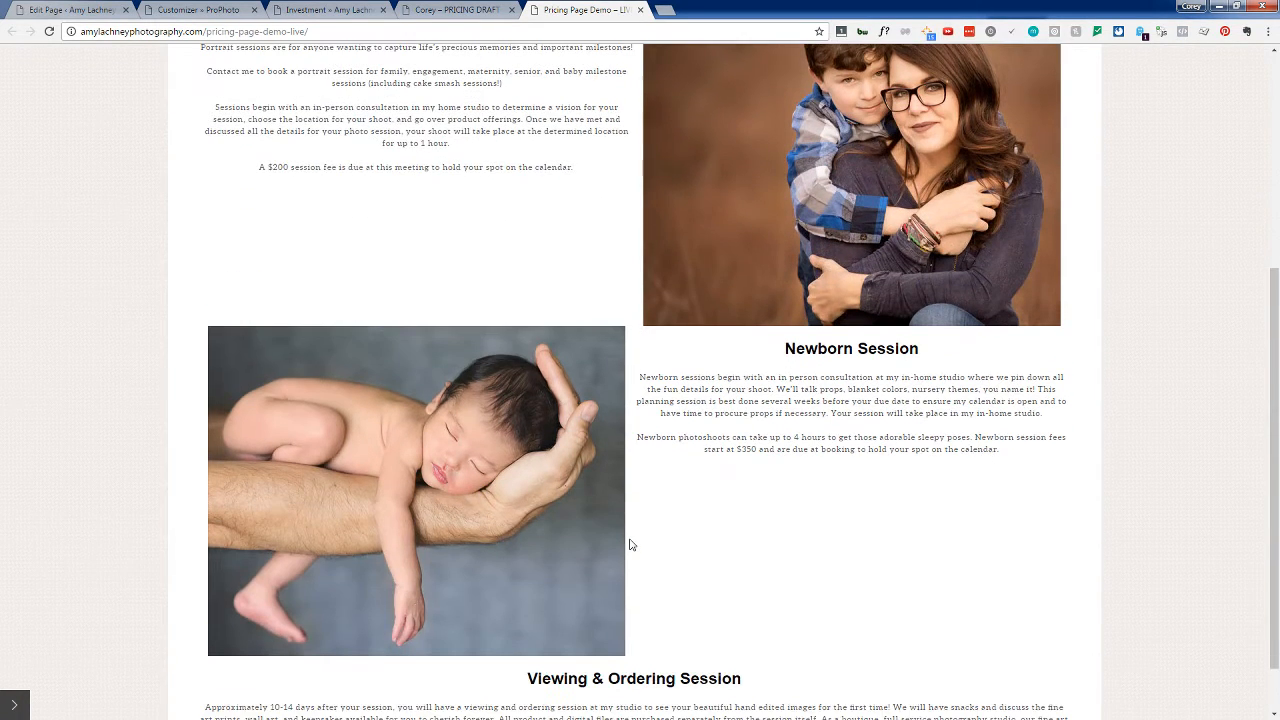
{"action": "scroll", "coordinate": [631, 544], "scroll_direction": "down", "scroll_amount": 1}
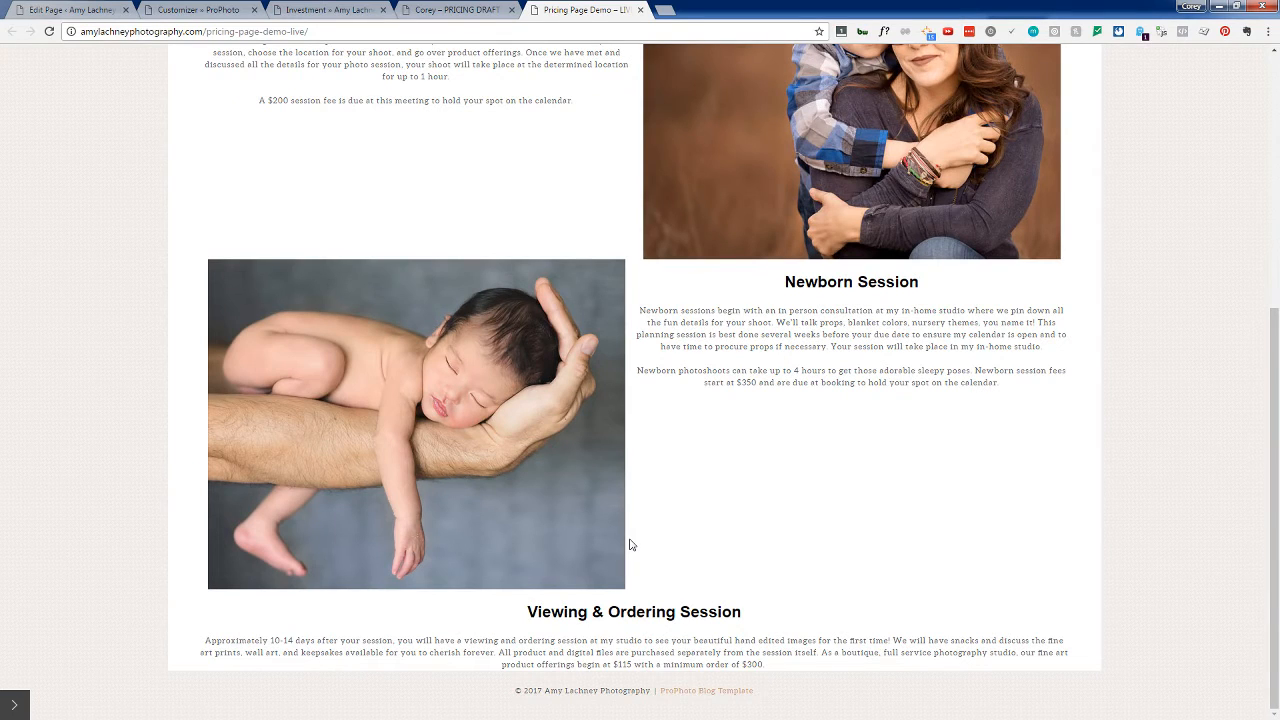
{"action": "scroll", "coordinate": [631, 544], "scroll_direction": "up", "scroll_amount": 3}
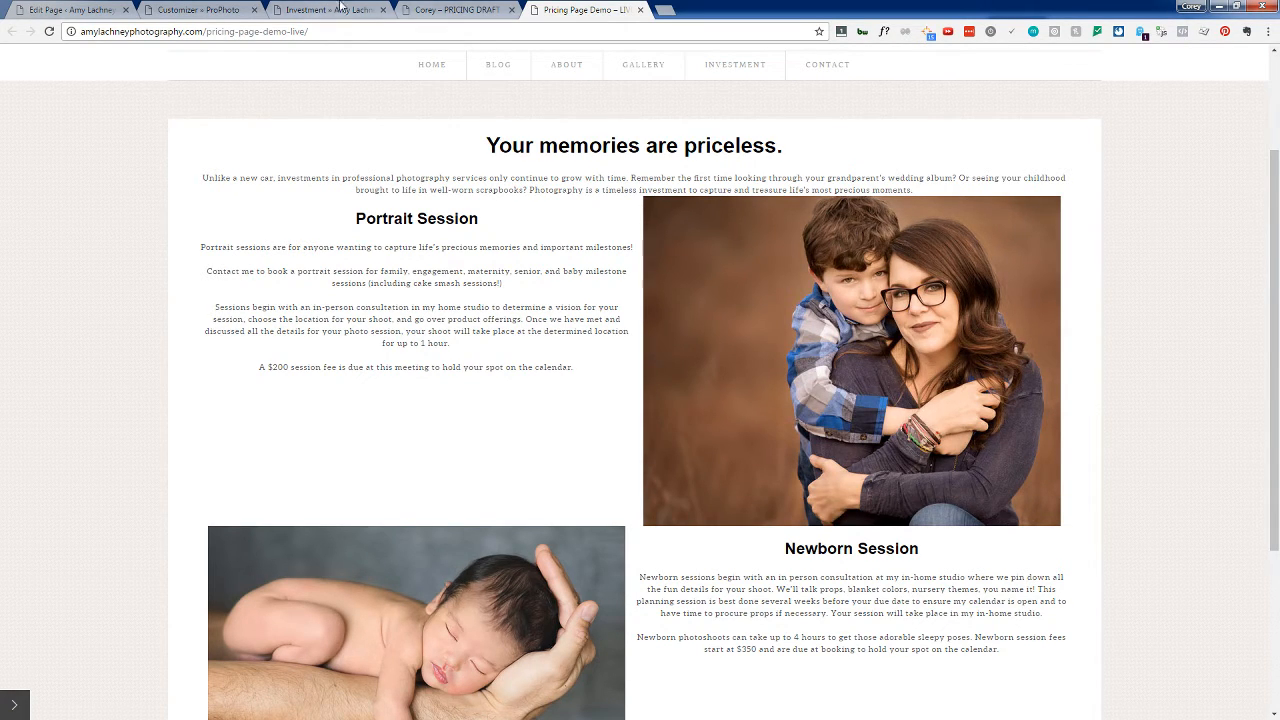
Step: Examine the pricing draft page's spacing around the intro text, session columns, photos and divider lines
{"action": "left_click", "coordinate": [440, 8]}
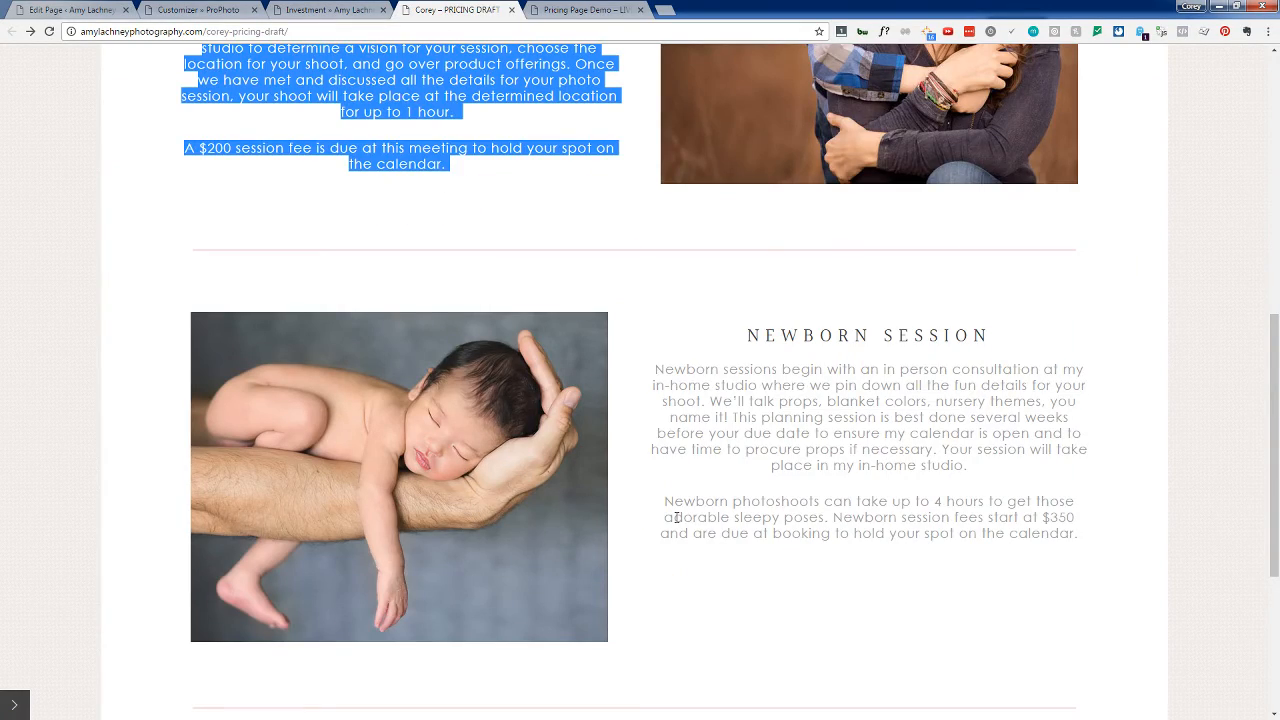
{"action": "scroll", "coordinate": [676, 517], "scroll_direction": "up", "scroll_amount": 5}
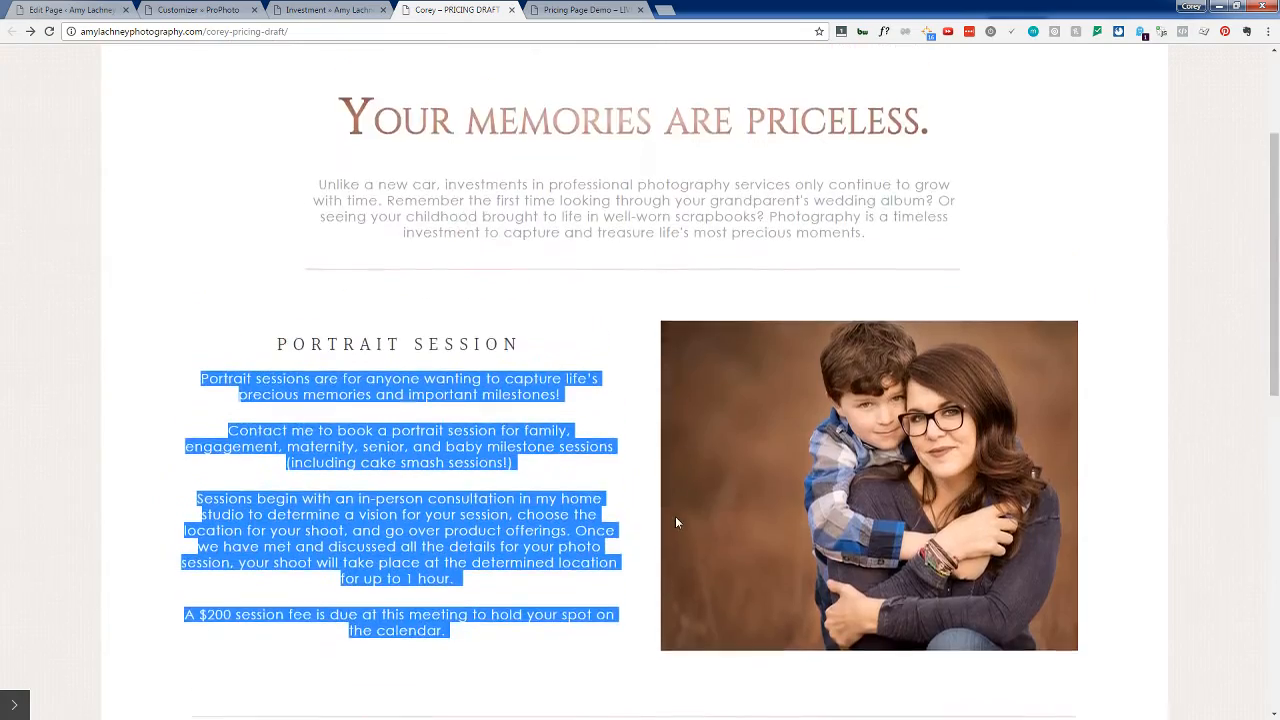
{"action": "scroll", "coordinate": [676, 522], "scroll_direction": "down", "scroll_amount": 7}
{"action": "scroll", "coordinate": [676, 522], "scroll_direction": "up", "scroll_amount": 7}
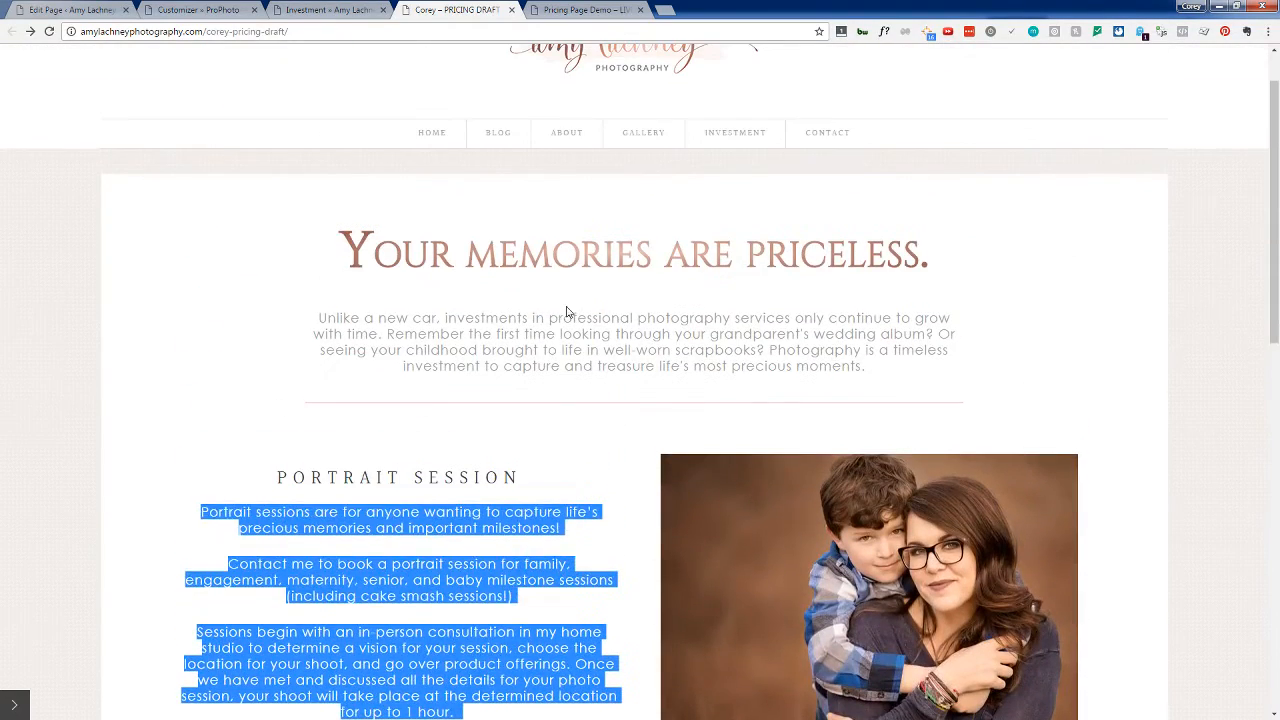
{"action": "left_click_drag", "start_coordinate": [532, 334], "coordinate": [546, 334]}
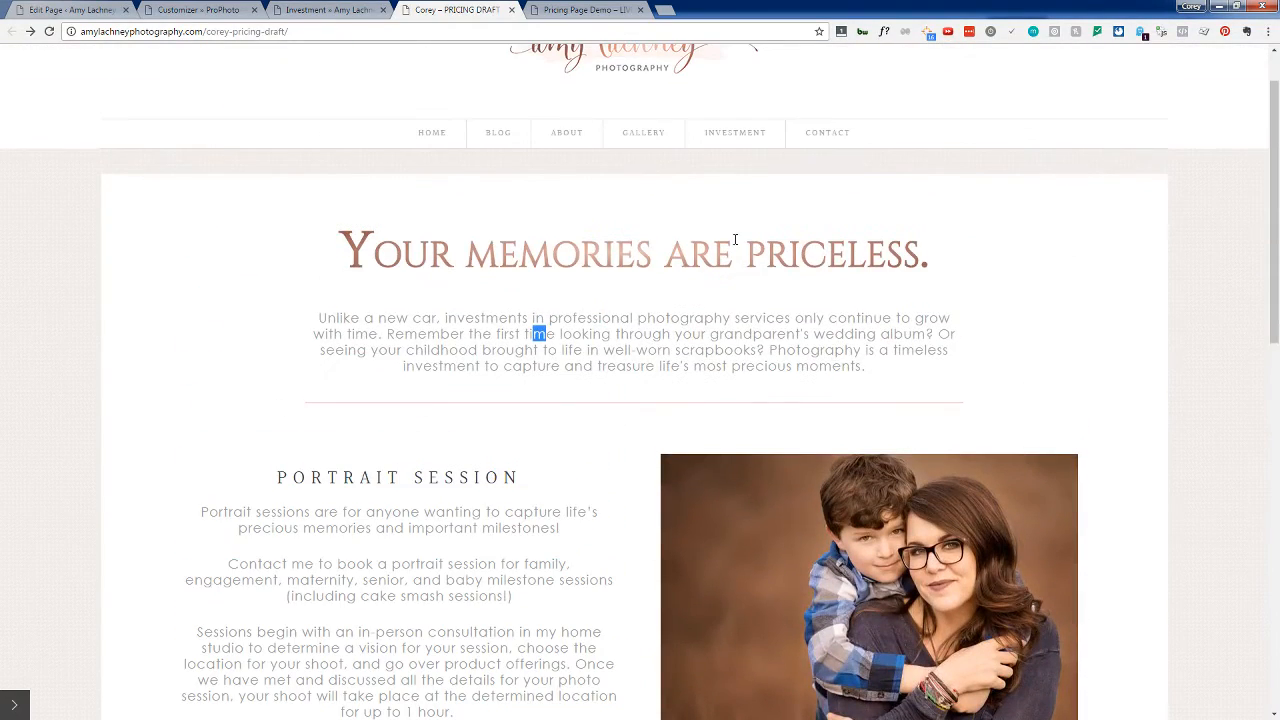
{"action": "scroll", "coordinate": [400, 440], "scroll_direction": "down", "scroll_amount": 1}
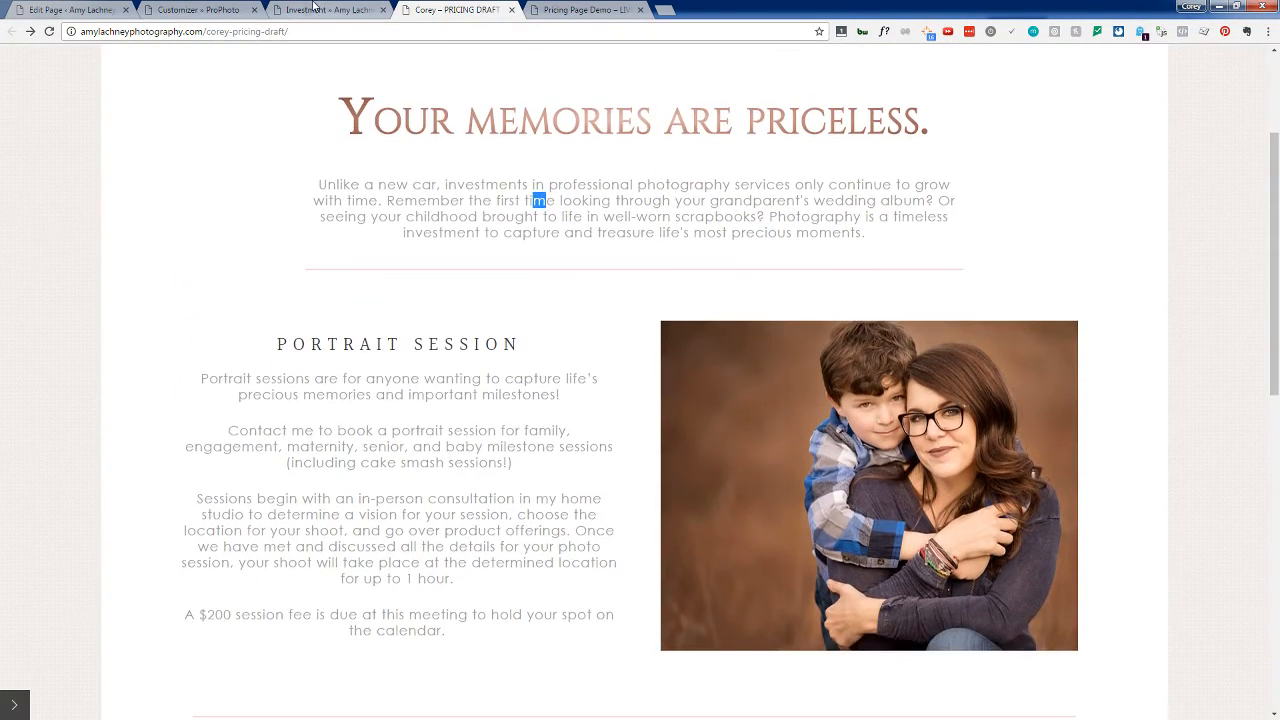
{"action": "left_click", "coordinate": [312, 7]}
Step: In the Customizer's column appearance settings, set the right and left column padding to 2% each and save the layout appearance
{"action": "left_click", "coordinate": [215, 8]}
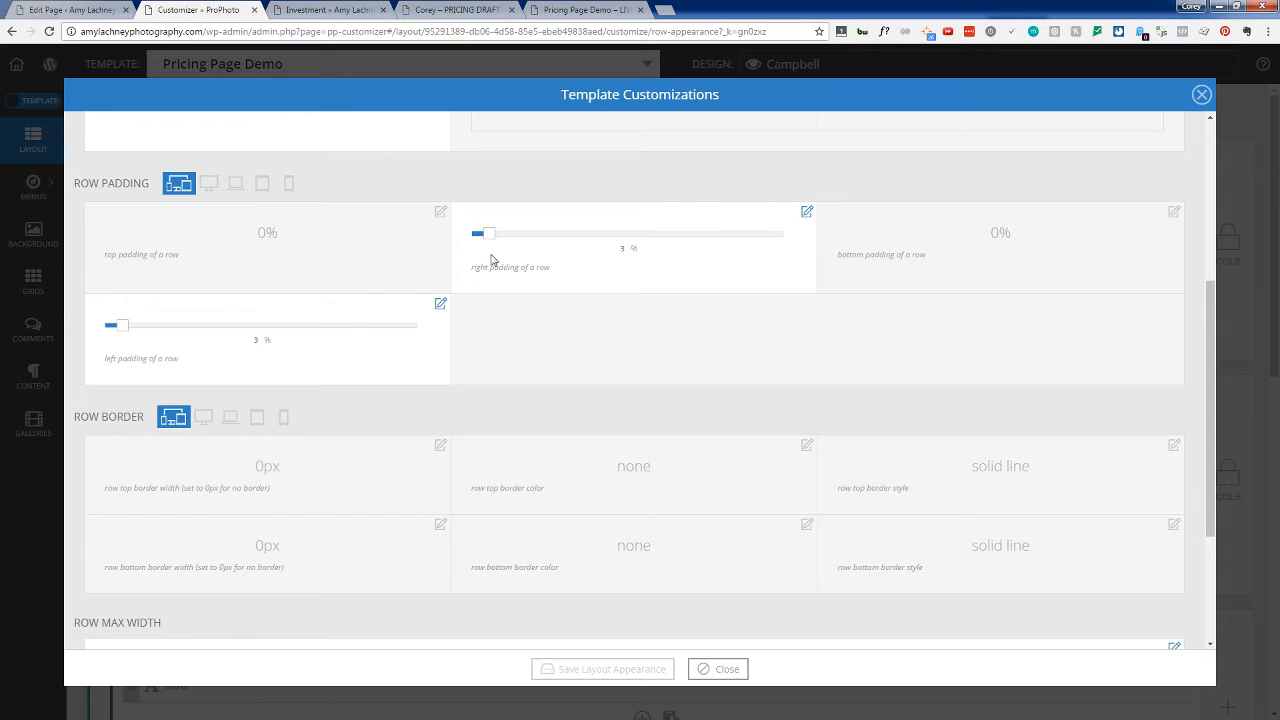
{"action": "scroll", "coordinate": [360, 392], "scroll_direction": "up", "scroll_amount": 3}
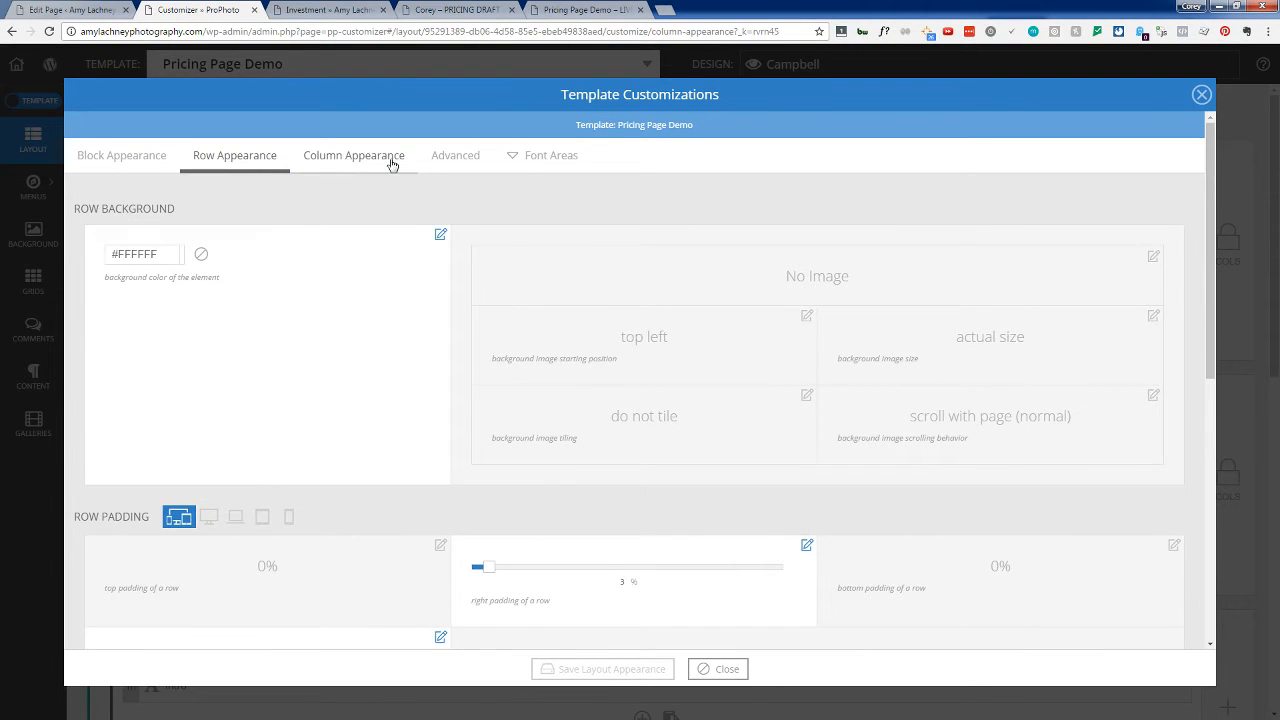
{"action": "left_click", "coordinate": [336, 163]}
{"action": "scroll", "coordinate": [277, 466], "scroll_direction": "down", "scroll_amount": 1}
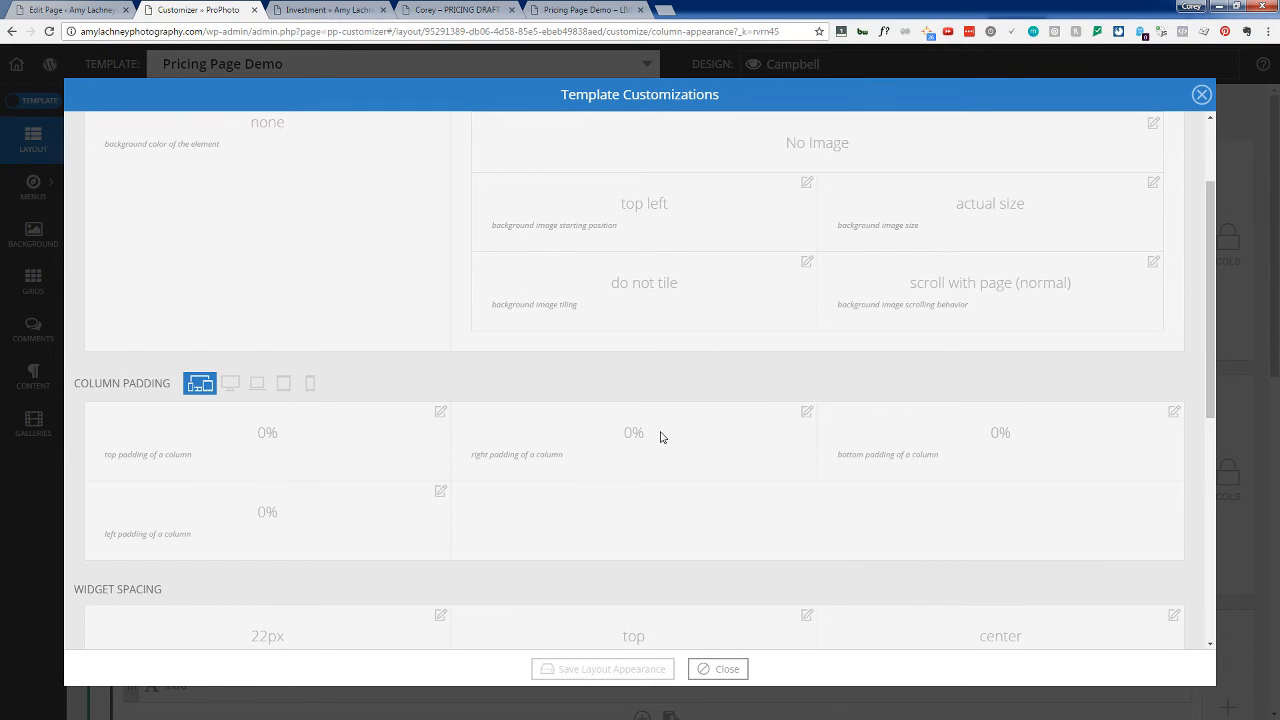
{"action": "left_click", "coordinate": [807, 414]}
{"action": "left_click", "coordinate": [441, 505]}
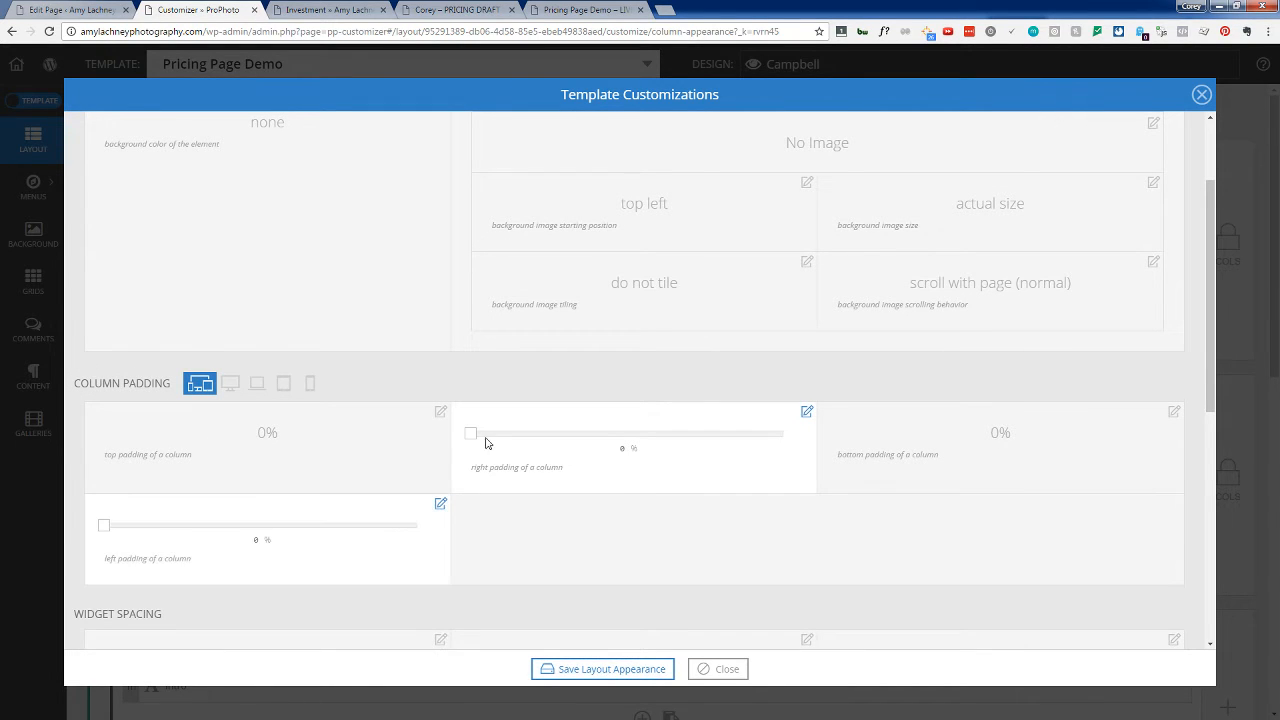
{"action": "left_click_drag", "start_coordinate": [471, 432], "coordinate": [484, 432]}
{"action": "left_click_drag", "start_coordinate": [104, 525], "coordinate": [111, 526]}
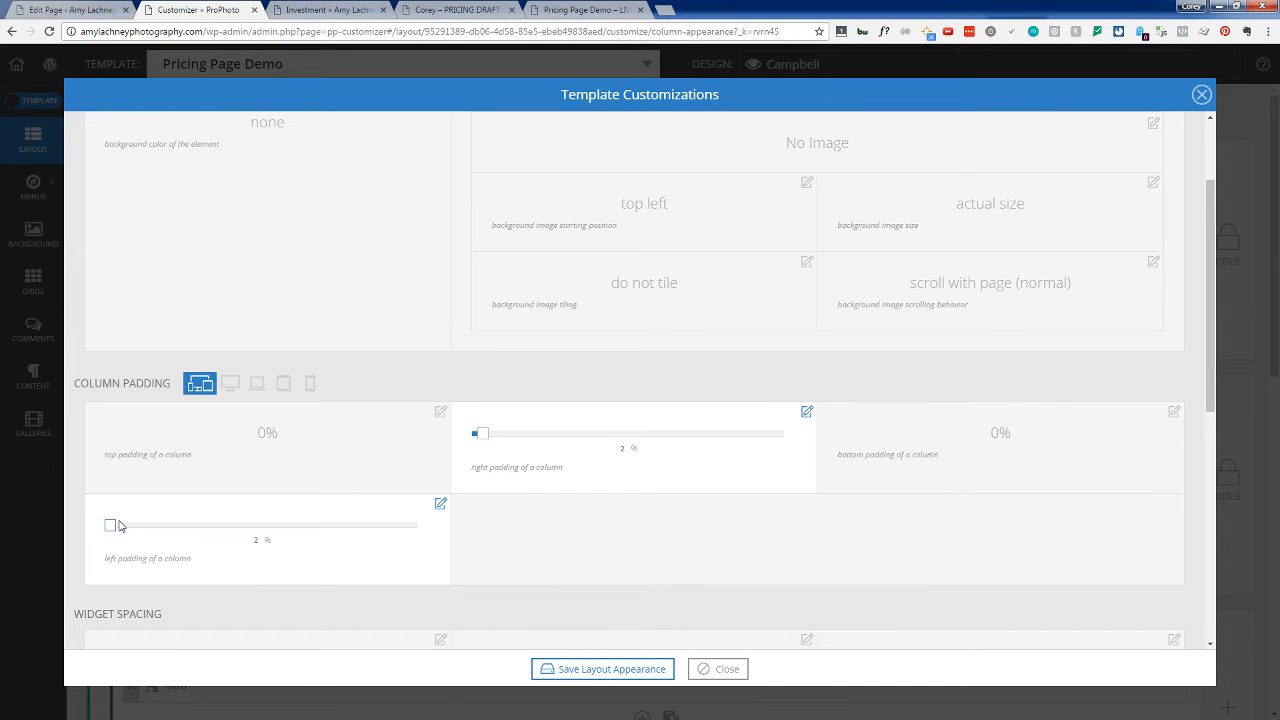
{"action": "left_click", "coordinate": [628, 677]}
Step: Reload the live Pricing Page Demo page and check its column spacing against the pricing draft and Investment pages
{"action": "left_click", "coordinate": [548, 9]}
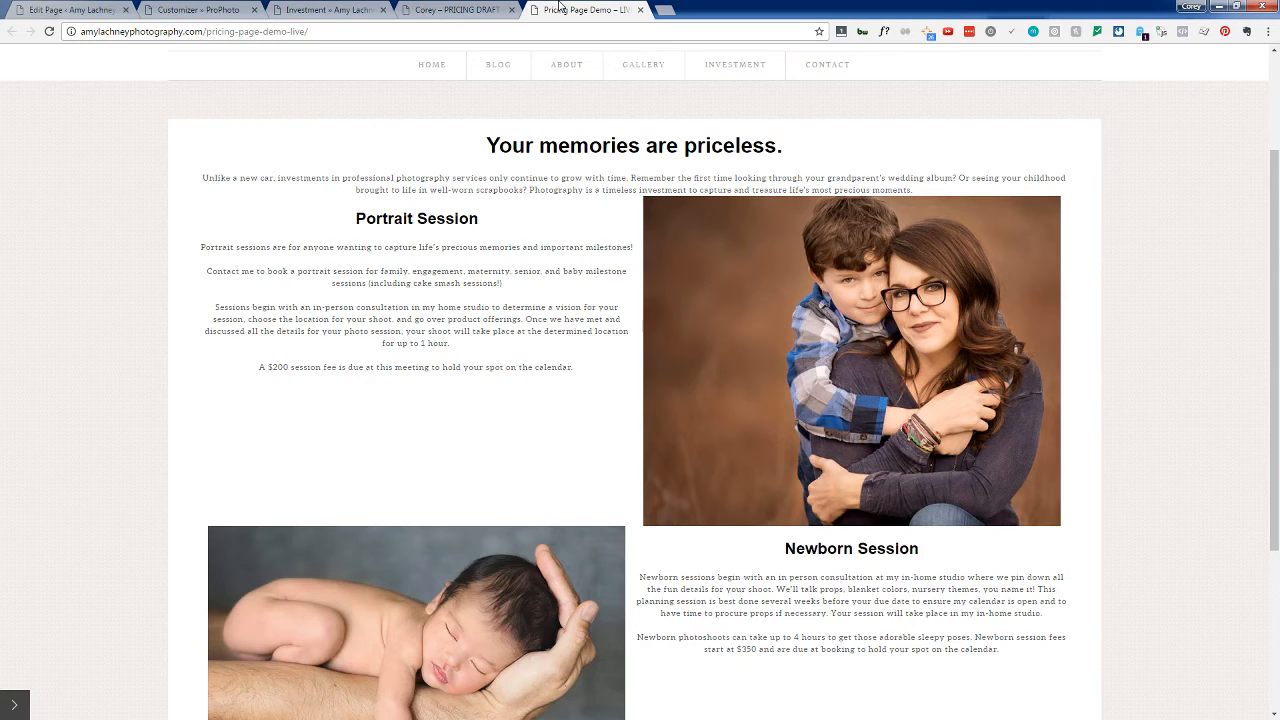
{"action": "left_click", "coordinate": [48, 33]}
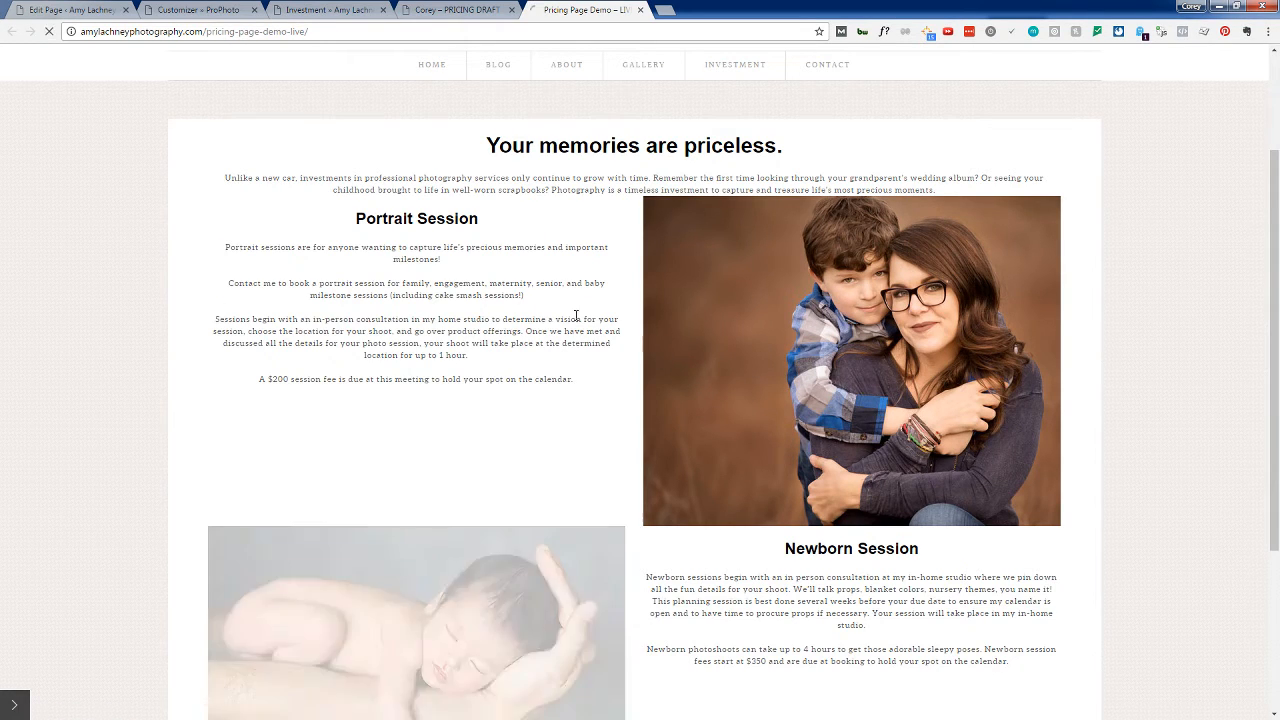
{"action": "scroll", "coordinate": [678, 571], "scroll_direction": "down", "scroll_amount": 3}
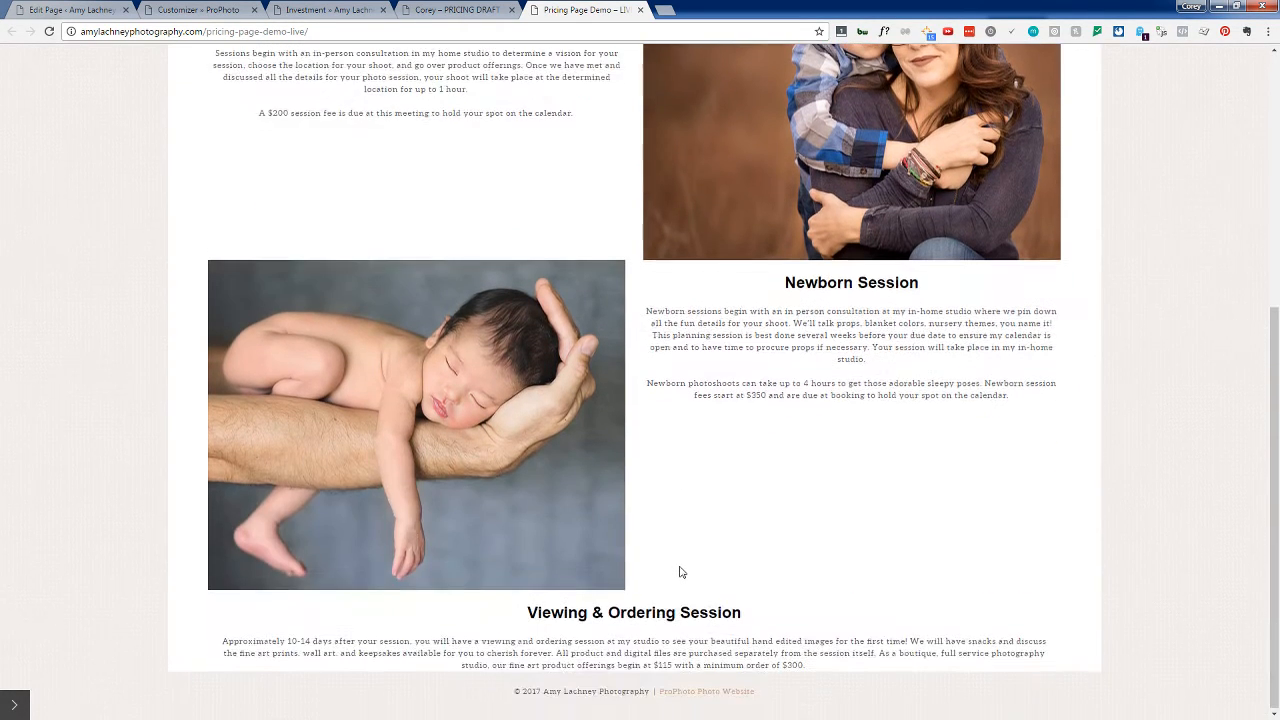
{"action": "left_click", "coordinate": [451, 9]}
{"action": "left_click", "coordinate": [355, 9]}
Step: Set the template's right column padding to 3% and left column padding to 4%, and save the layout appearance
{"action": "left_click", "coordinate": [200, 9]}
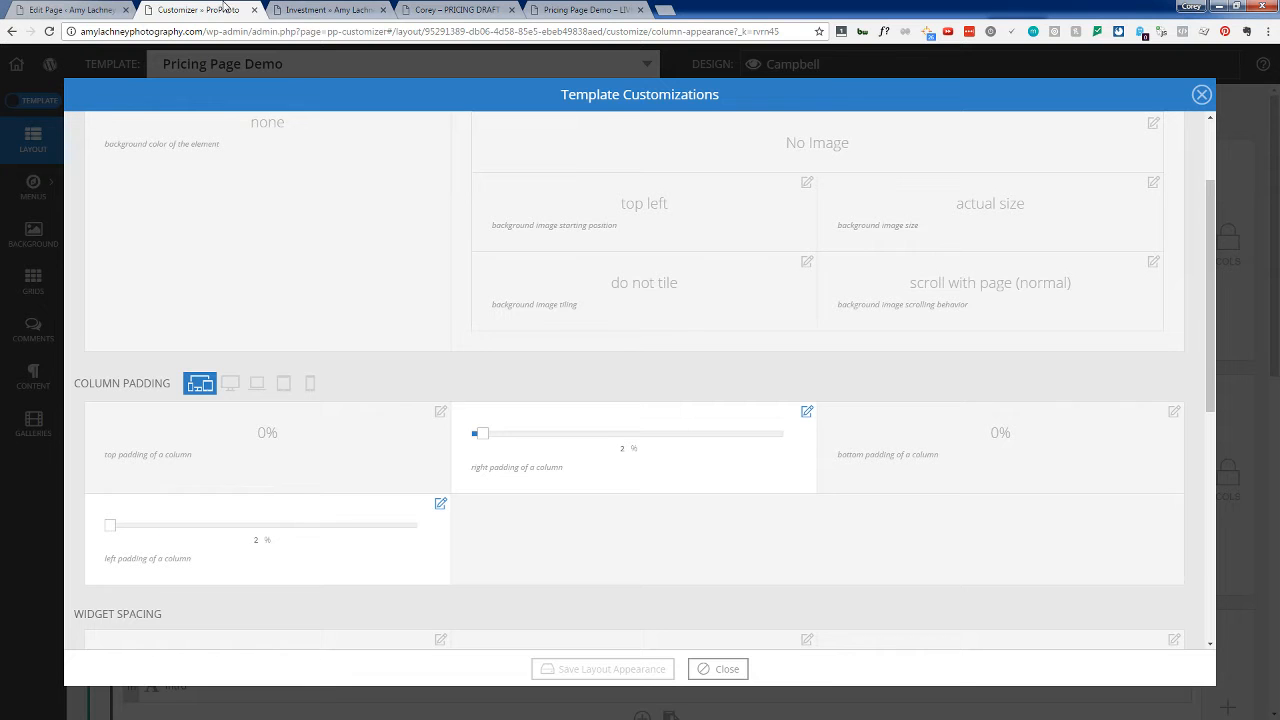
{"action": "left_click_drag", "start_coordinate": [481, 433], "coordinate": [489, 433]}
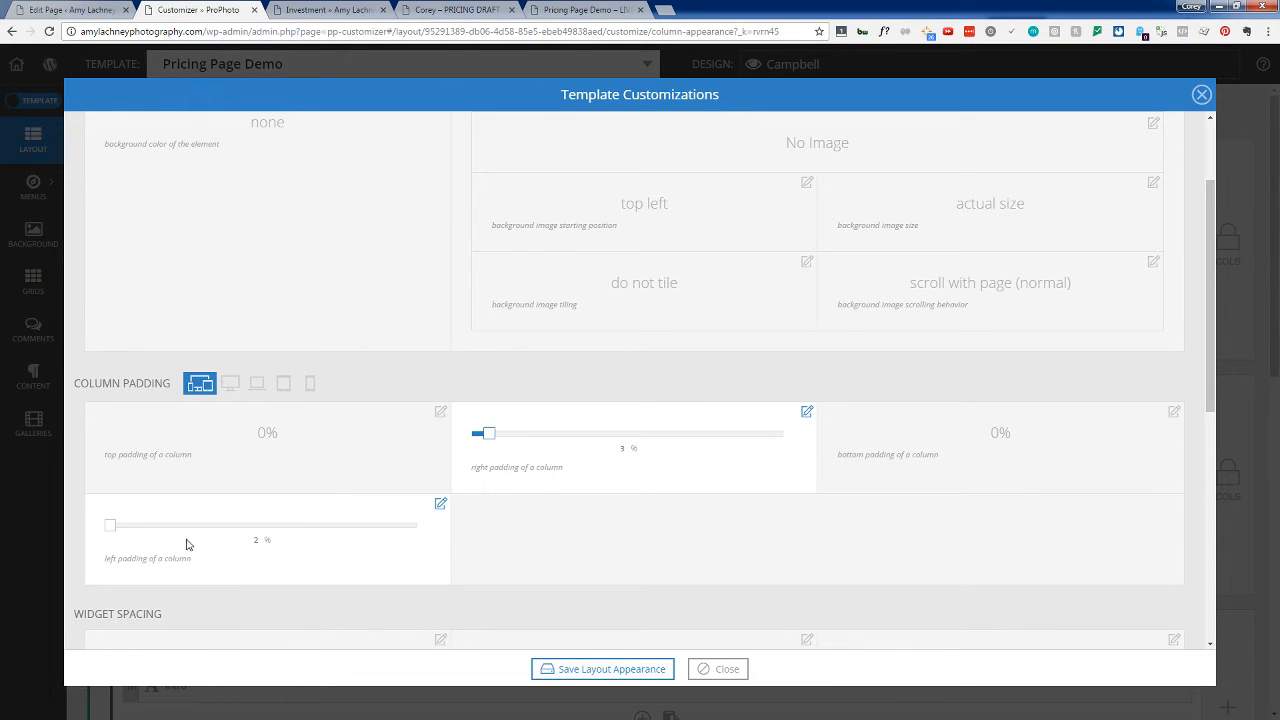
{"action": "left_click_drag", "start_coordinate": [111, 527], "coordinate": [117, 527]}
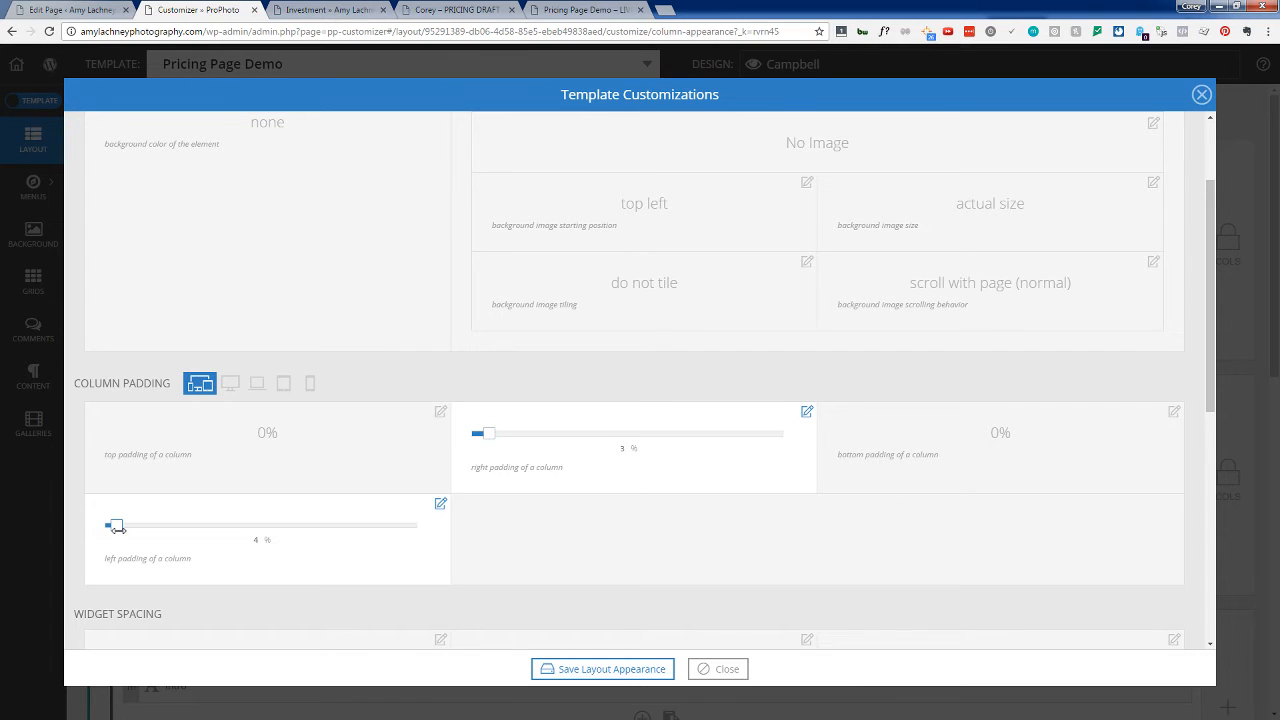
{"action": "left_click", "coordinate": [603, 669]}
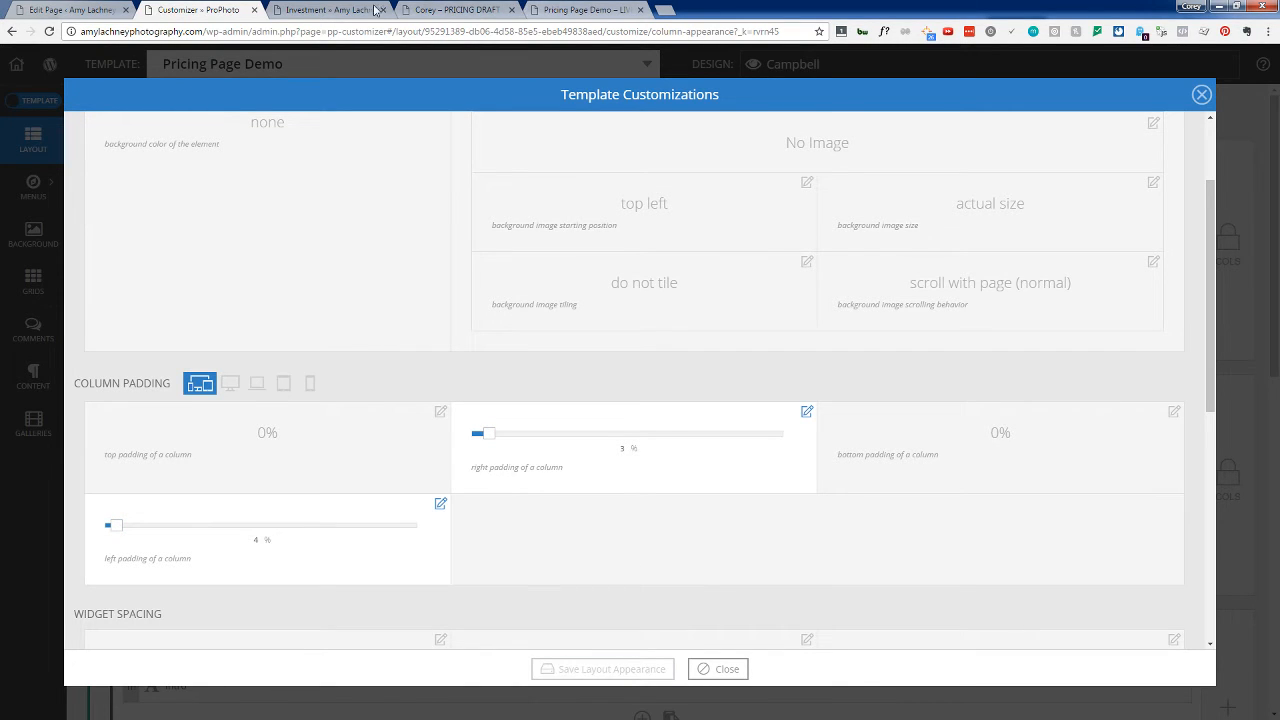
Step: Reload the live Pricing Page Demo page and check the spacing around its text columns and photos from intro to footer
{"action": "left_click", "coordinate": [323, 10]}
{"action": "key", "text": "ctrl+5"}
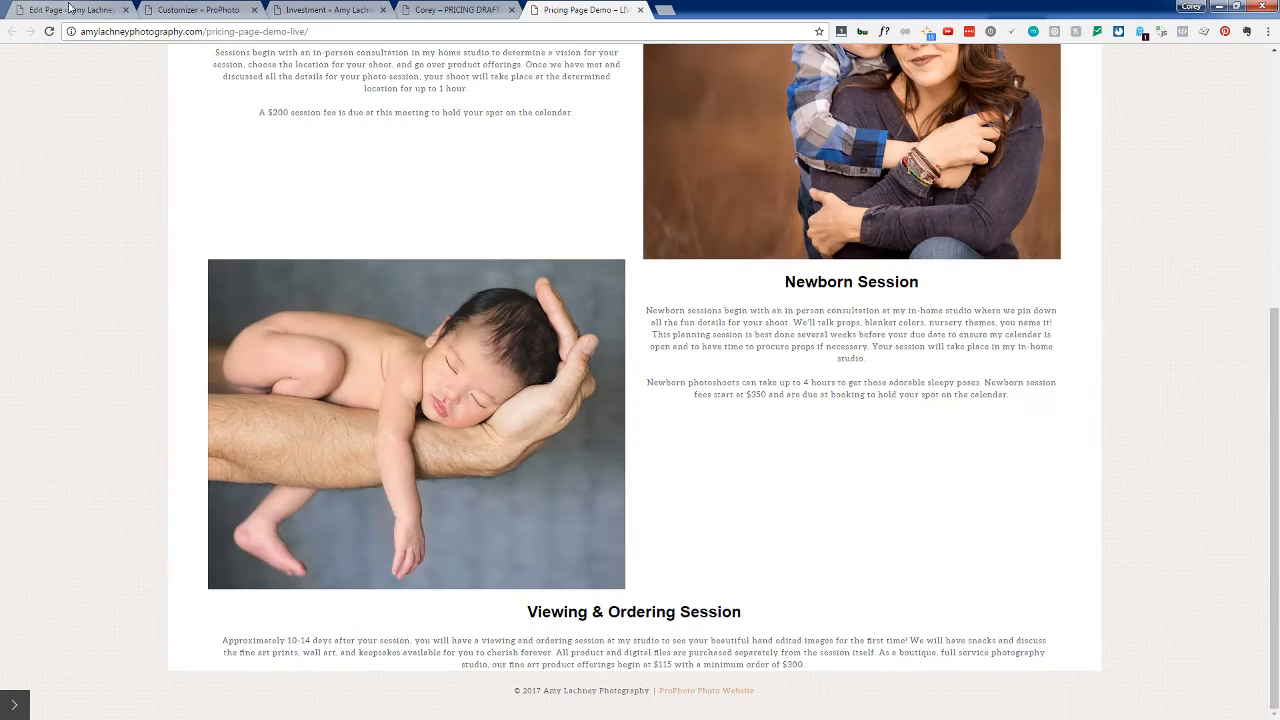
{"action": "key", "text": "F5"}
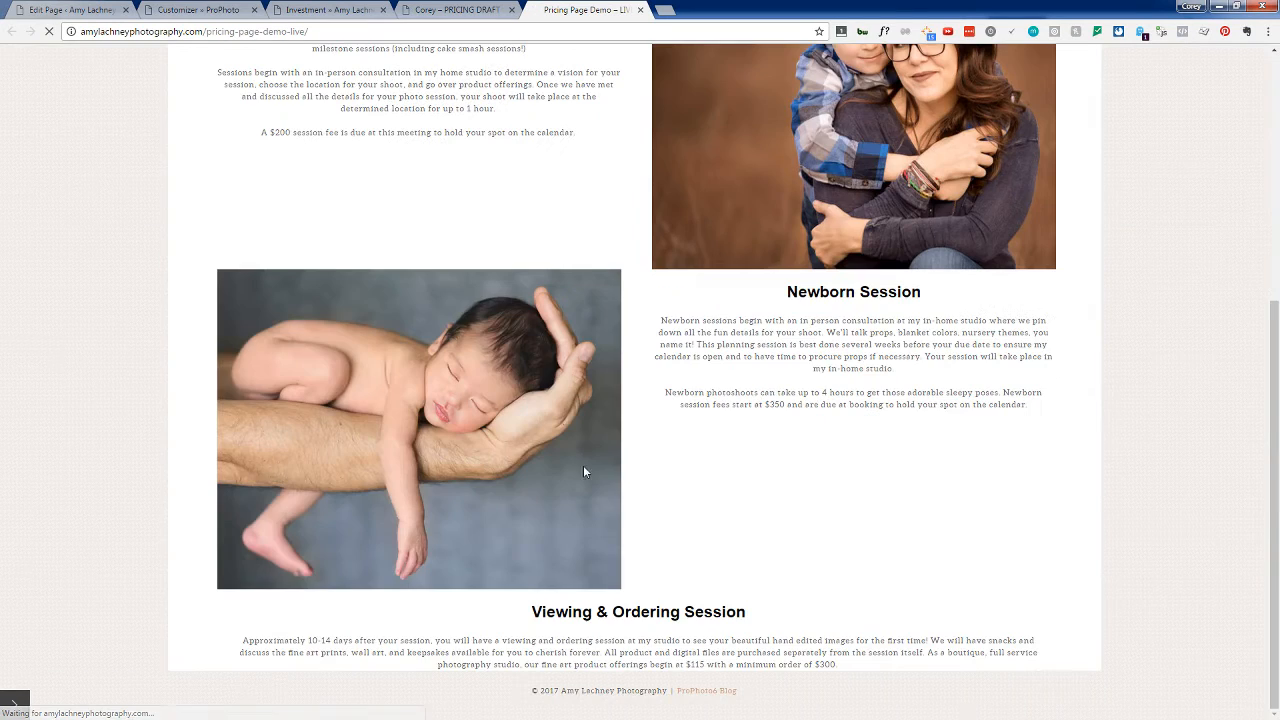
{"action": "scroll", "coordinate": [699, 490], "scroll_direction": "up", "scroll_amount": 4}
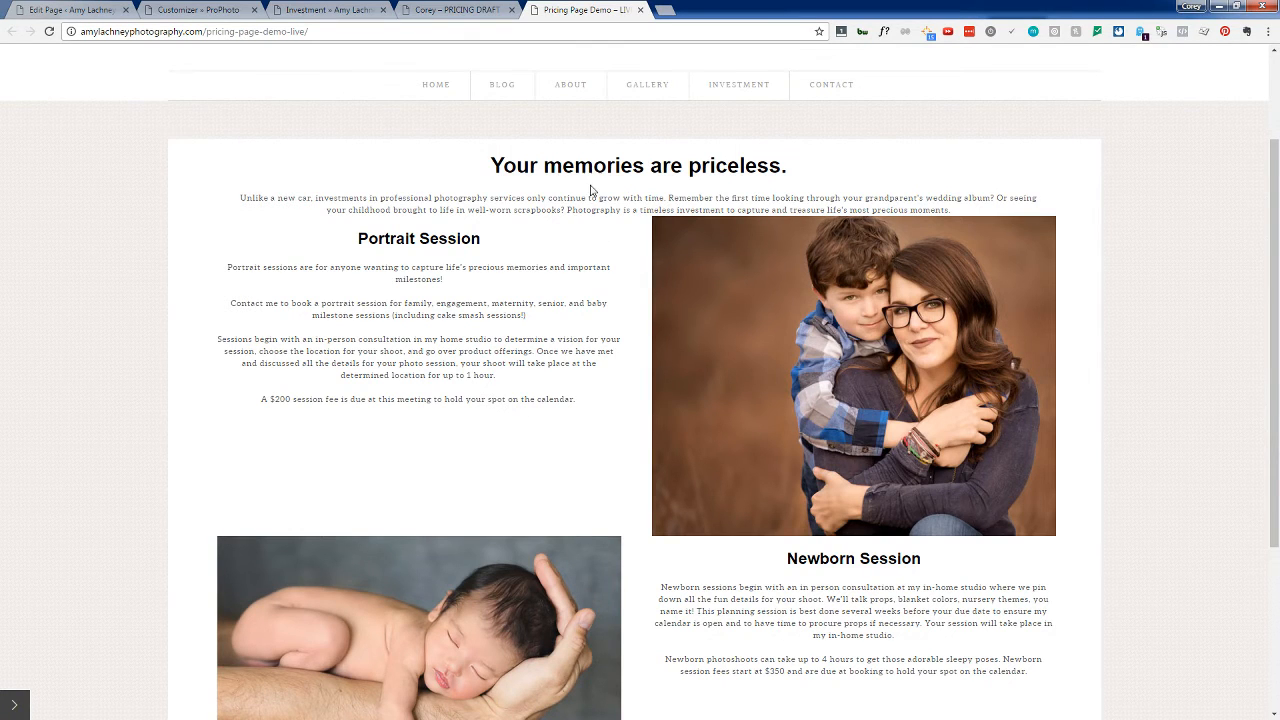
{"action": "scroll", "coordinate": [588, 208], "scroll_direction": "down", "scroll_amount": 3}
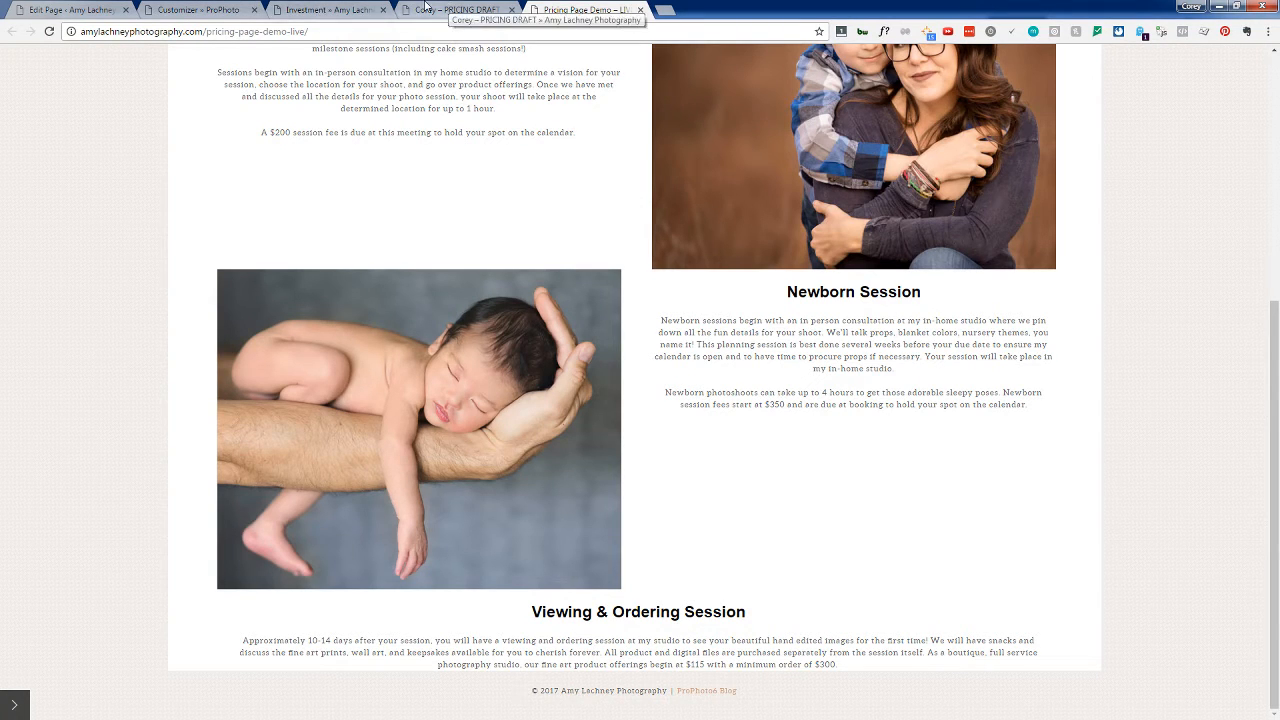
Step: In the Pricing Page Demo template's row appearance settings, set the top and bottom row padding to 2% each and save the layout appearance
{"action": "left_click", "coordinate": [215, 10]}
{"action": "scroll", "coordinate": [440, 354], "scroll_direction": "up", "scroll_amount": 3}
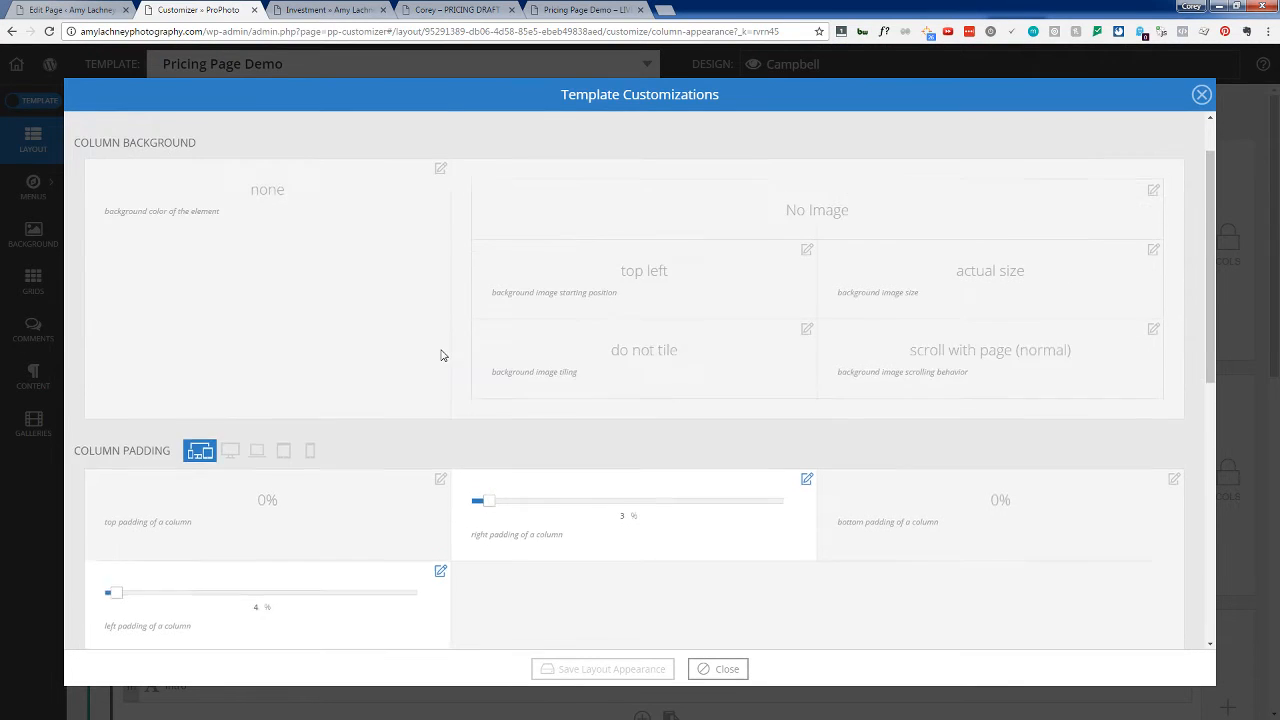
{"action": "left_click", "coordinate": [243, 157]}
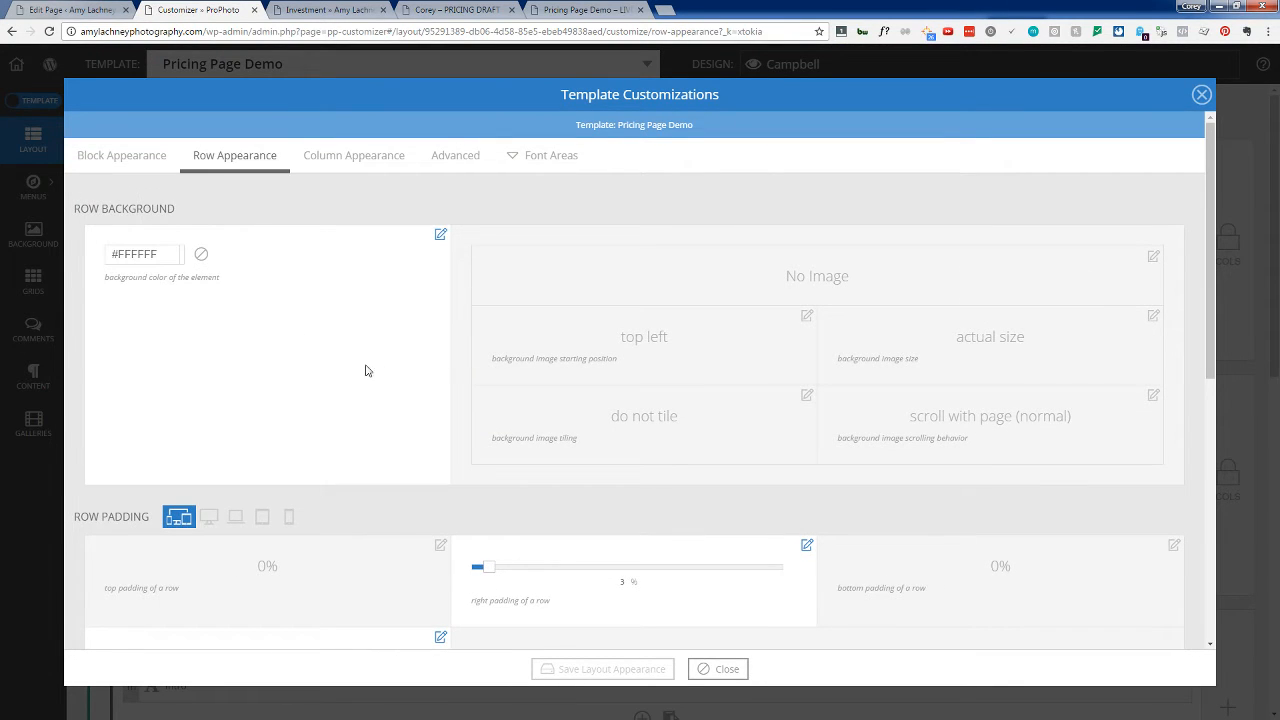
{"action": "scroll", "coordinate": [290, 503], "scroll_direction": "down", "scroll_amount": 3}
{"action": "scroll", "coordinate": [295, 514], "scroll_direction": "down", "scroll_amount": 1}
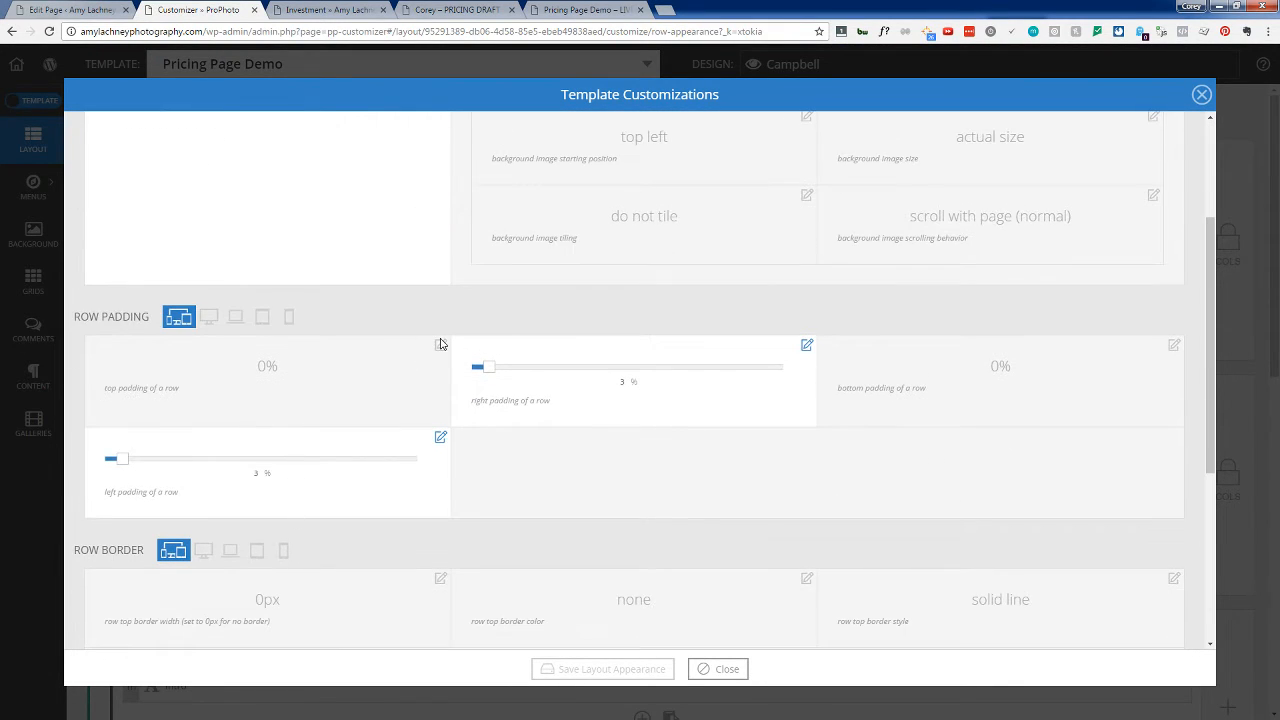
{"action": "left_click", "coordinate": [440, 345]}
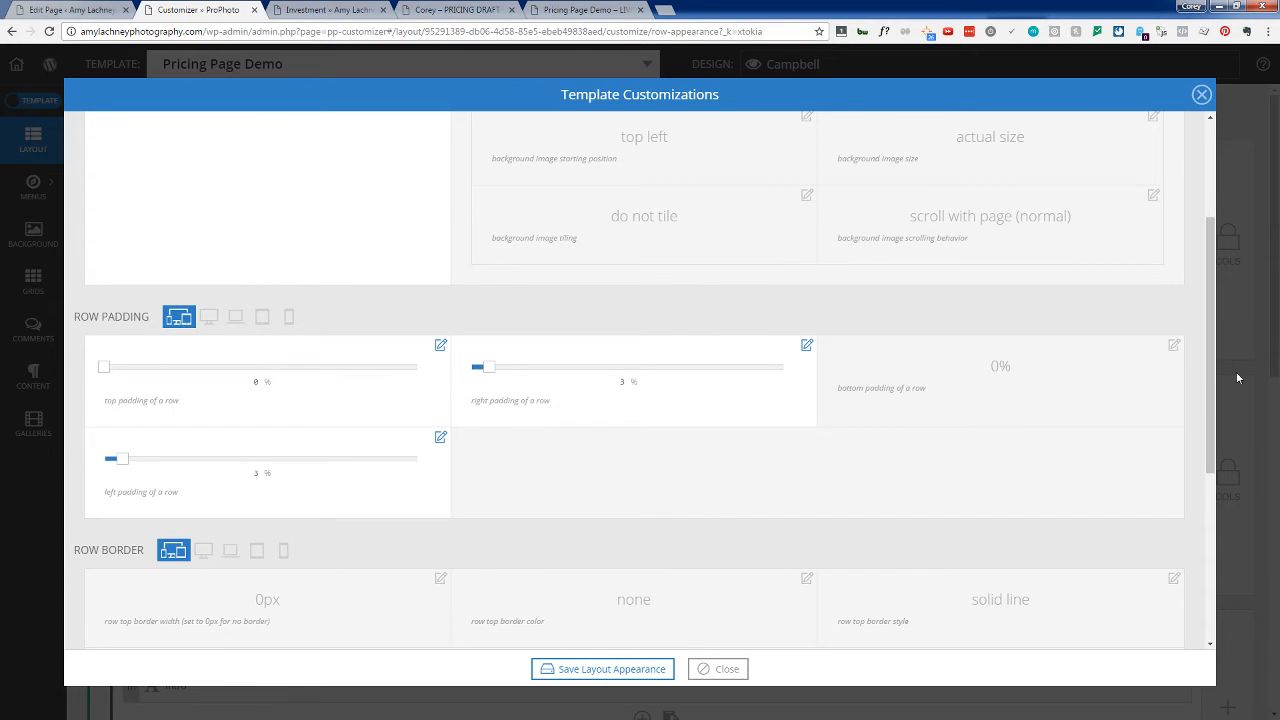
{"action": "left_click", "coordinate": [1175, 346]}
{"action": "left_click_drag", "start_coordinate": [105, 366], "coordinate": [115, 367]}
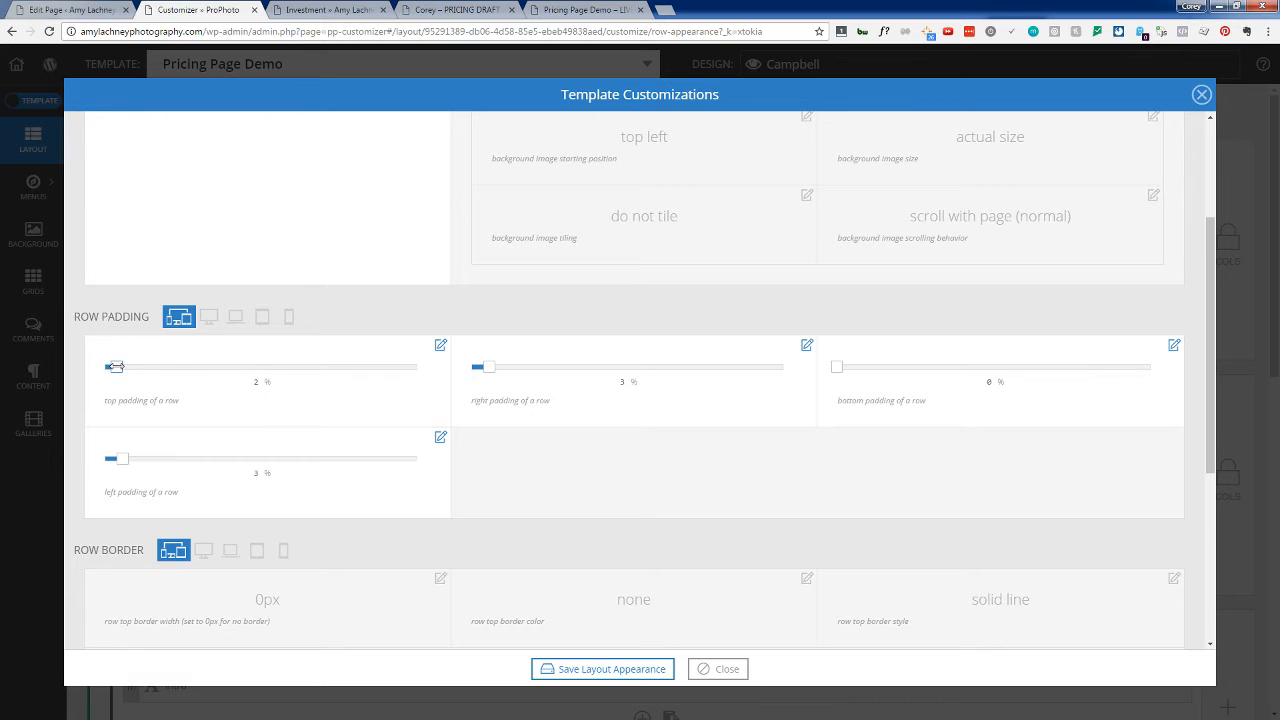
{"action": "left_click_drag", "start_coordinate": [836, 367], "coordinate": [850, 368]}
{"action": "left_click", "coordinate": [589, 668]}
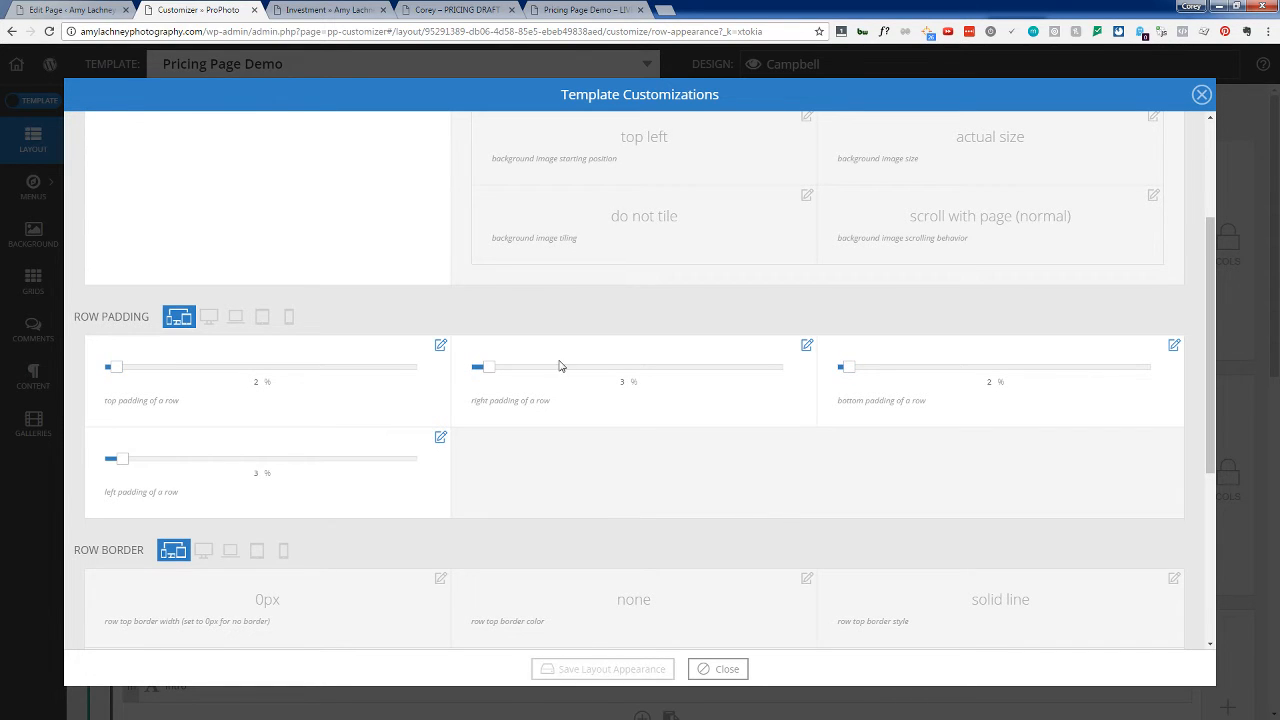
Step: Reload the live Pricing Page Demo page and check the vertical spacing between its rows from the intro to the Viewing & Ordering Session
{"action": "left_click", "coordinate": [315, 8]}
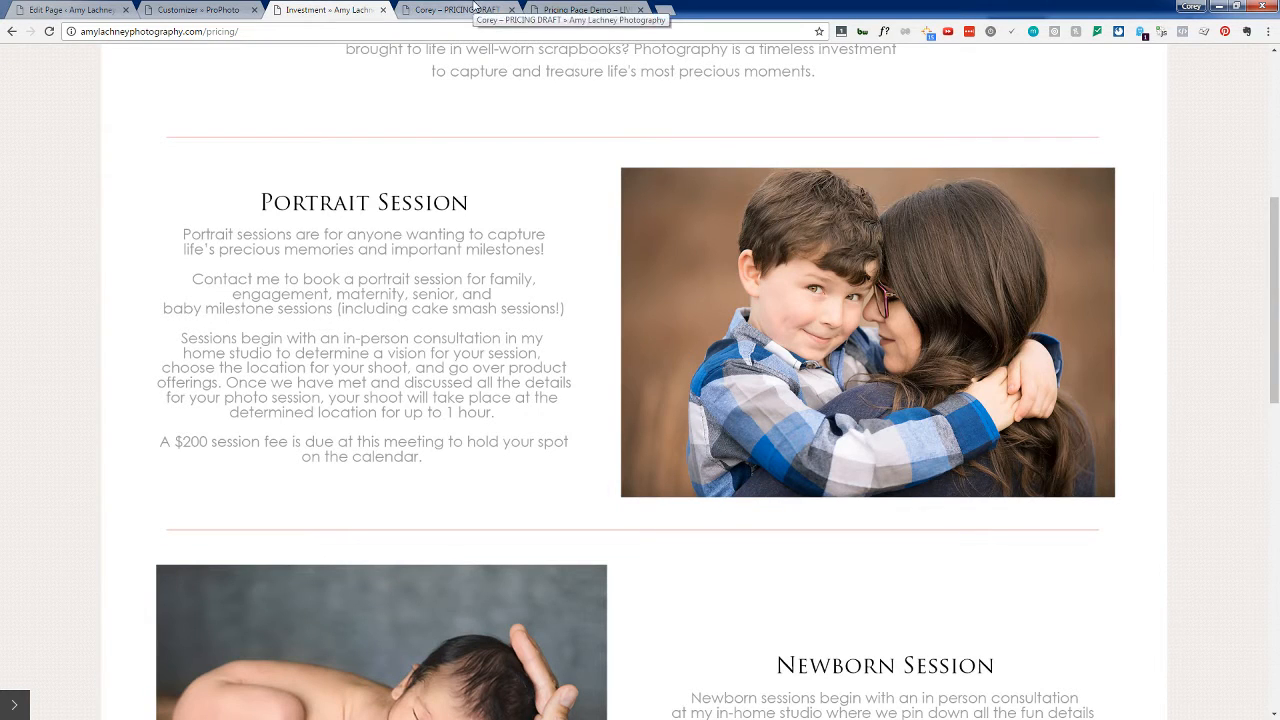
{"action": "left_click", "coordinate": [549, 8]}
{"action": "left_click", "coordinate": [48, 31]}
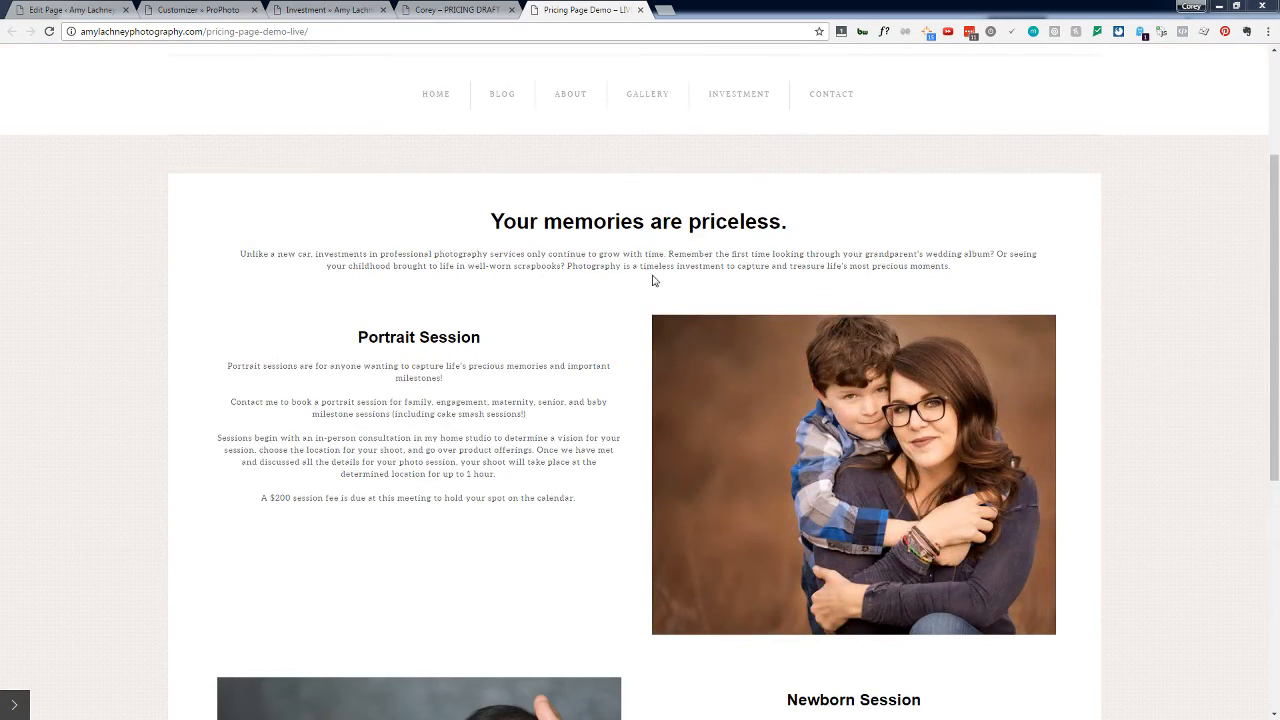
{"action": "scroll", "coordinate": [653, 375], "scroll_direction": "down", "scroll_amount": 2}
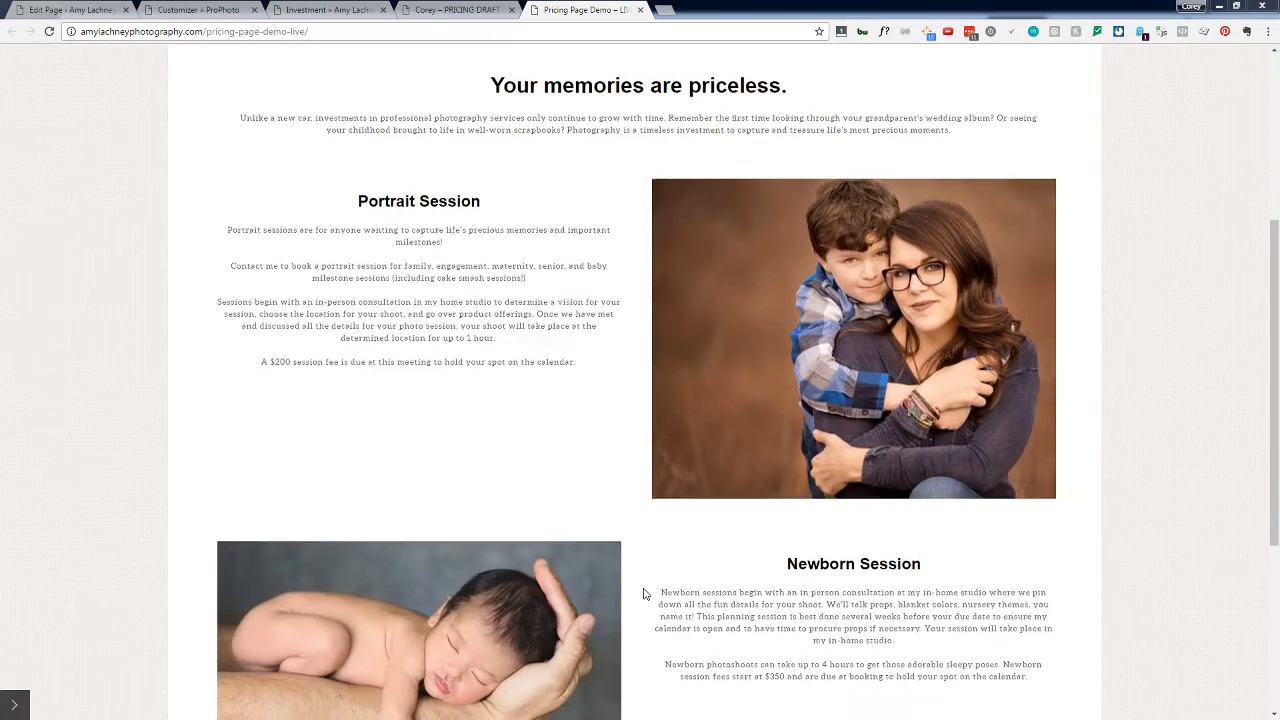
{"action": "scroll", "coordinate": [645, 594], "scroll_direction": "down", "scroll_amount": 3}
{"action": "scroll", "coordinate": [645, 594], "scroll_direction": "up", "scroll_amount": 4}
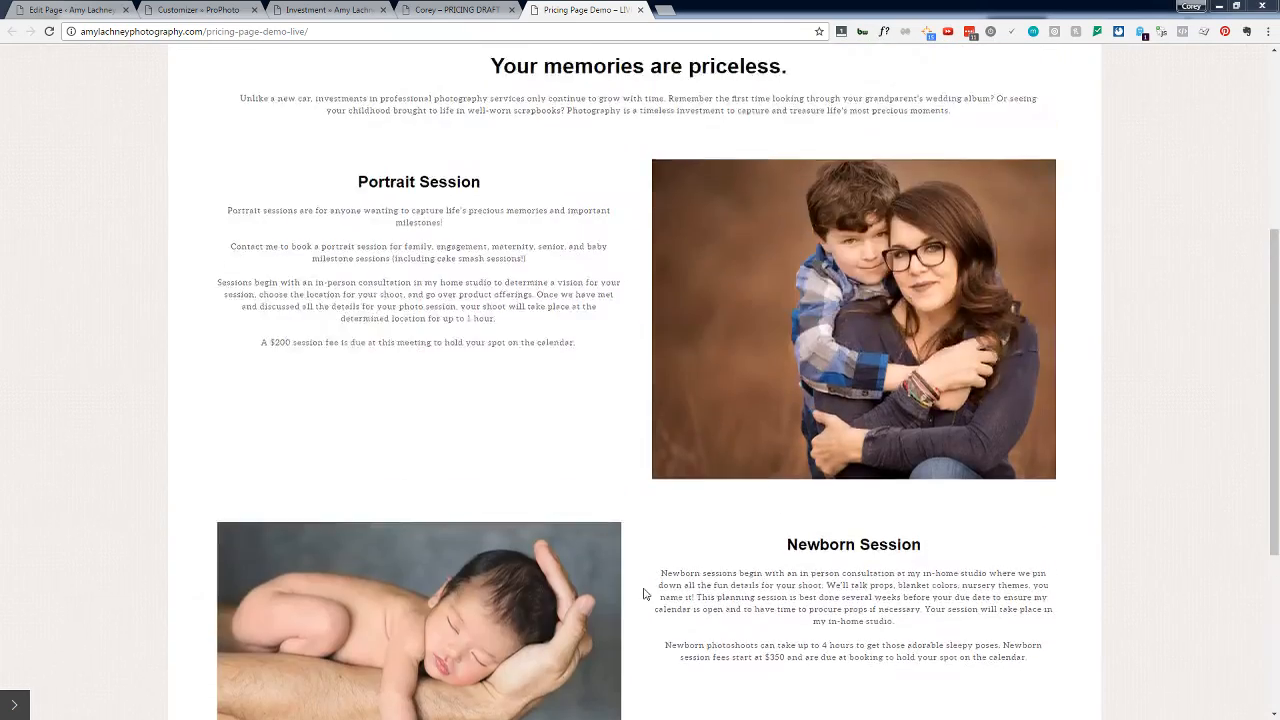
{"action": "scroll", "coordinate": [674, 588], "scroll_direction": "down", "scroll_amount": 2}
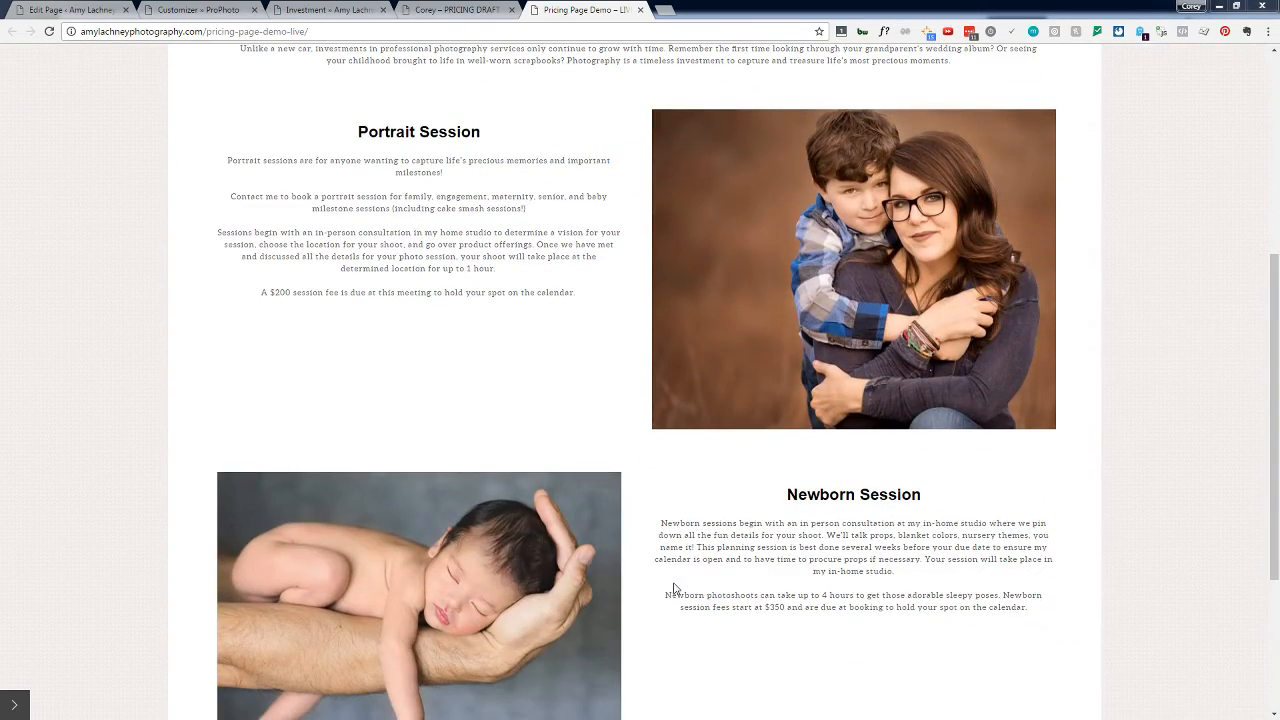
{"action": "scroll", "coordinate": [669, 587], "scroll_direction": "up", "scroll_amount": 2}
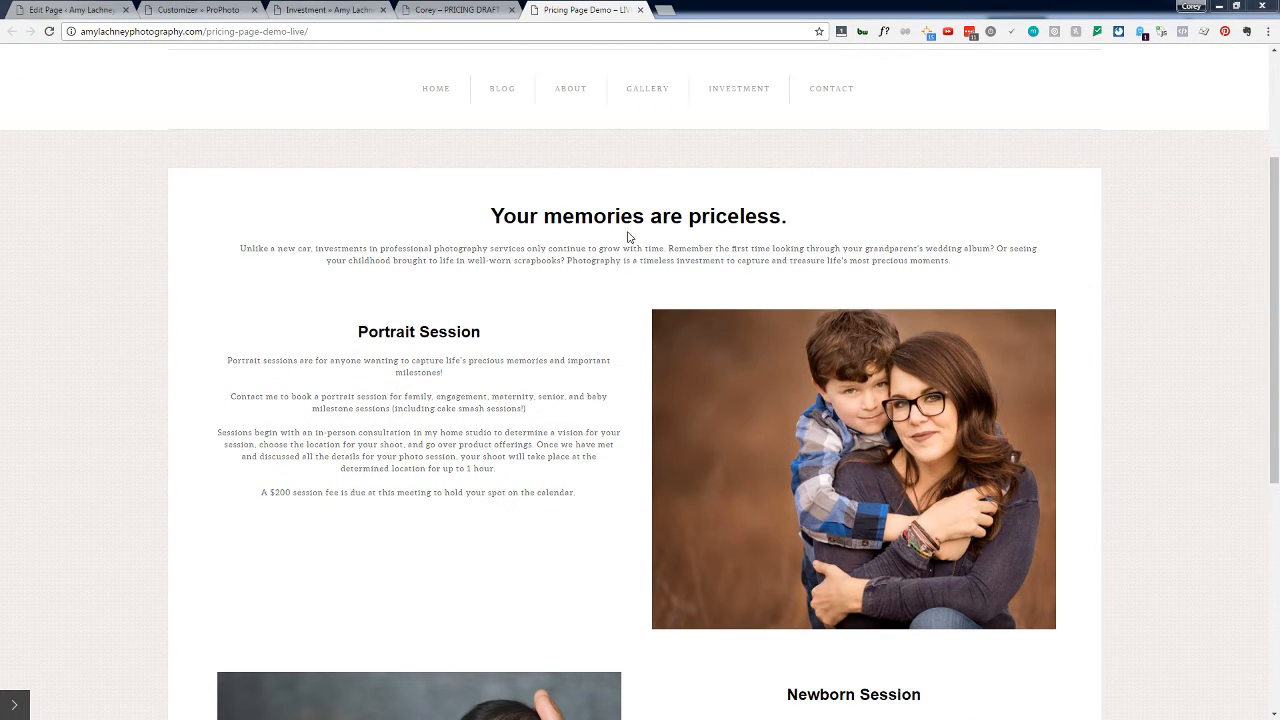
{"action": "scroll", "coordinate": [436, 456], "scroll_direction": "down", "scroll_amount": 5}
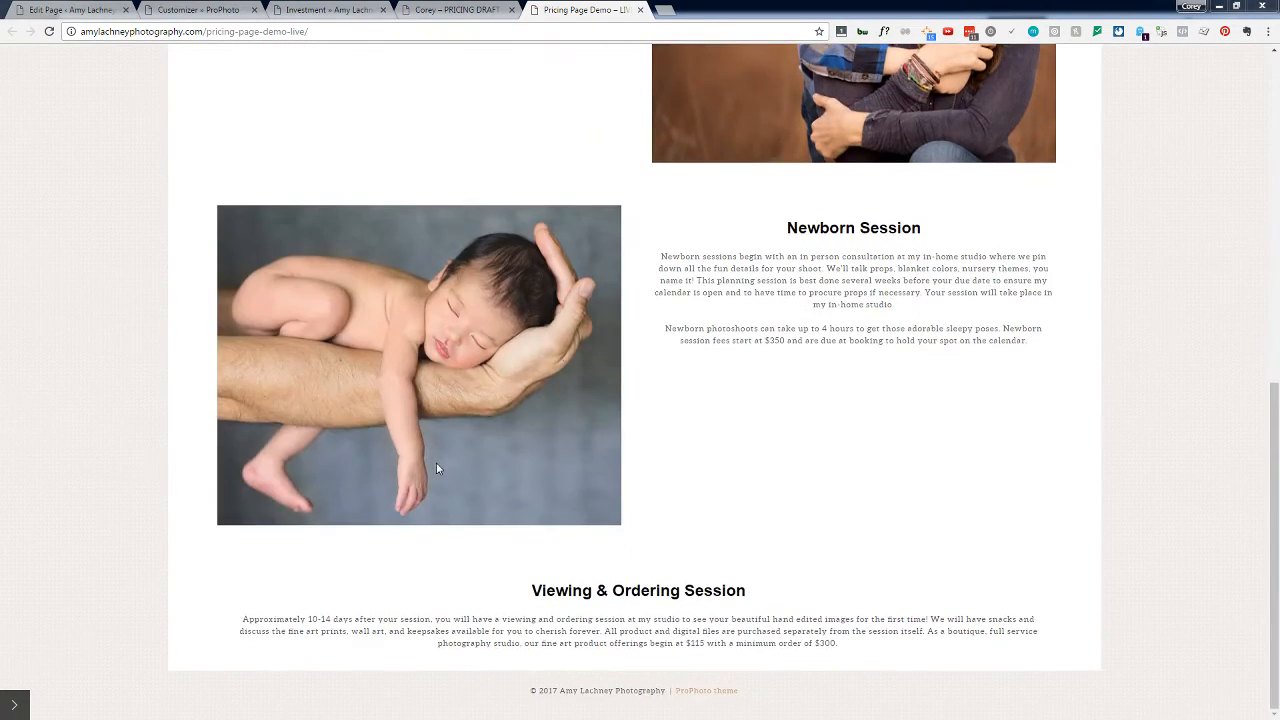
{"action": "scroll", "coordinate": [436, 468], "scroll_direction": "up", "scroll_amount": 5}
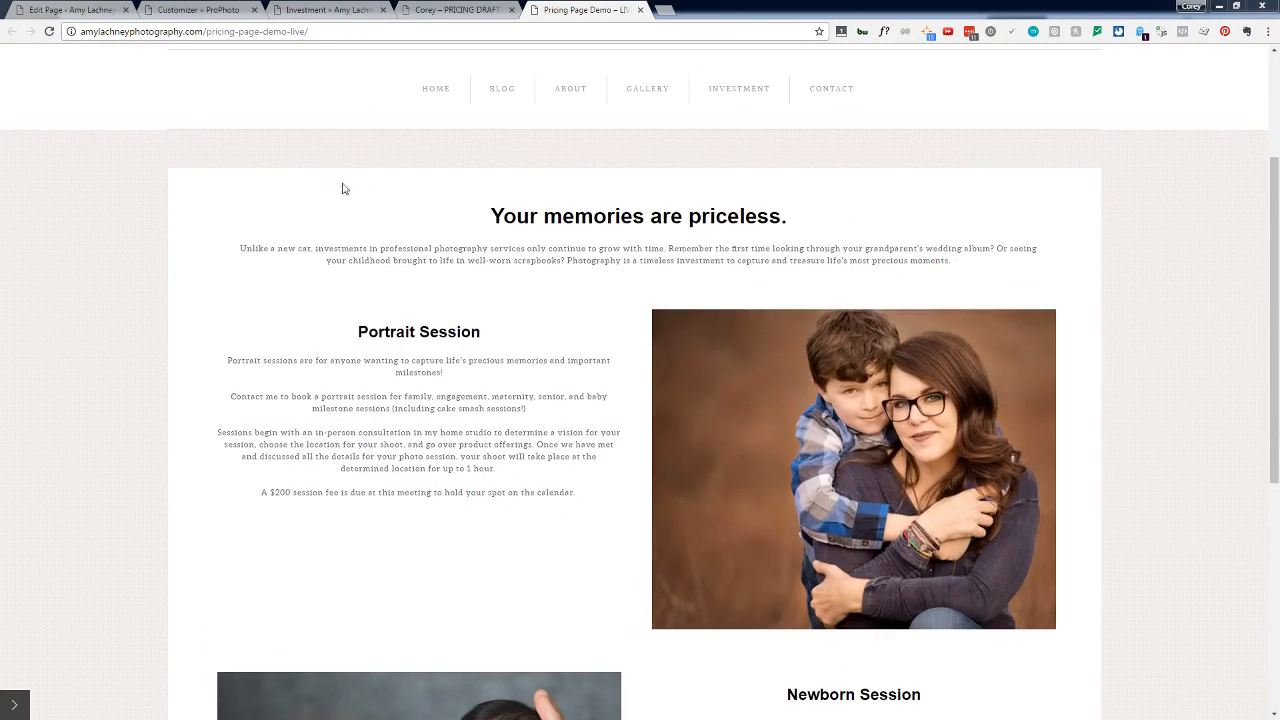
Step: Examine the divider lines between the sections of the Investment page and compare them with those on the pricing draft page
{"action": "left_click", "coordinate": [326, 12]}
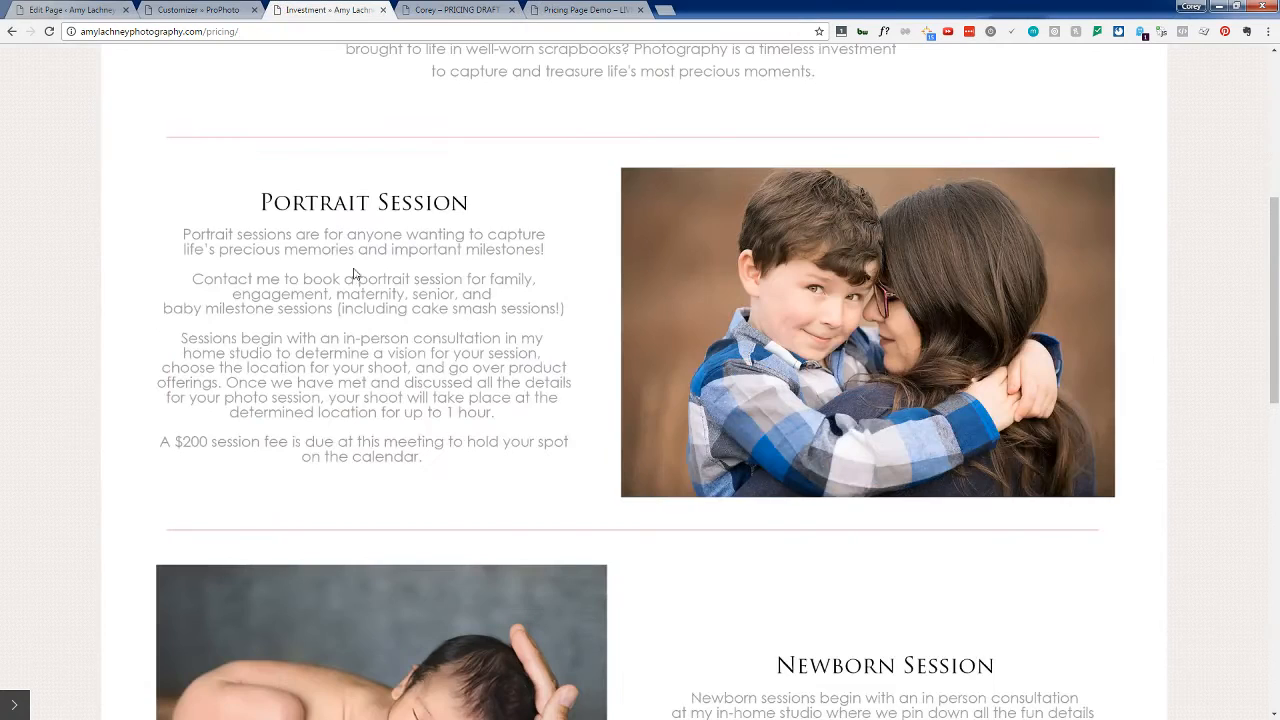
{"action": "scroll", "coordinate": [342, 331], "scroll_direction": "up", "scroll_amount": 2}
{"action": "scroll", "coordinate": [342, 331], "scroll_direction": "up", "scroll_amount": 1}
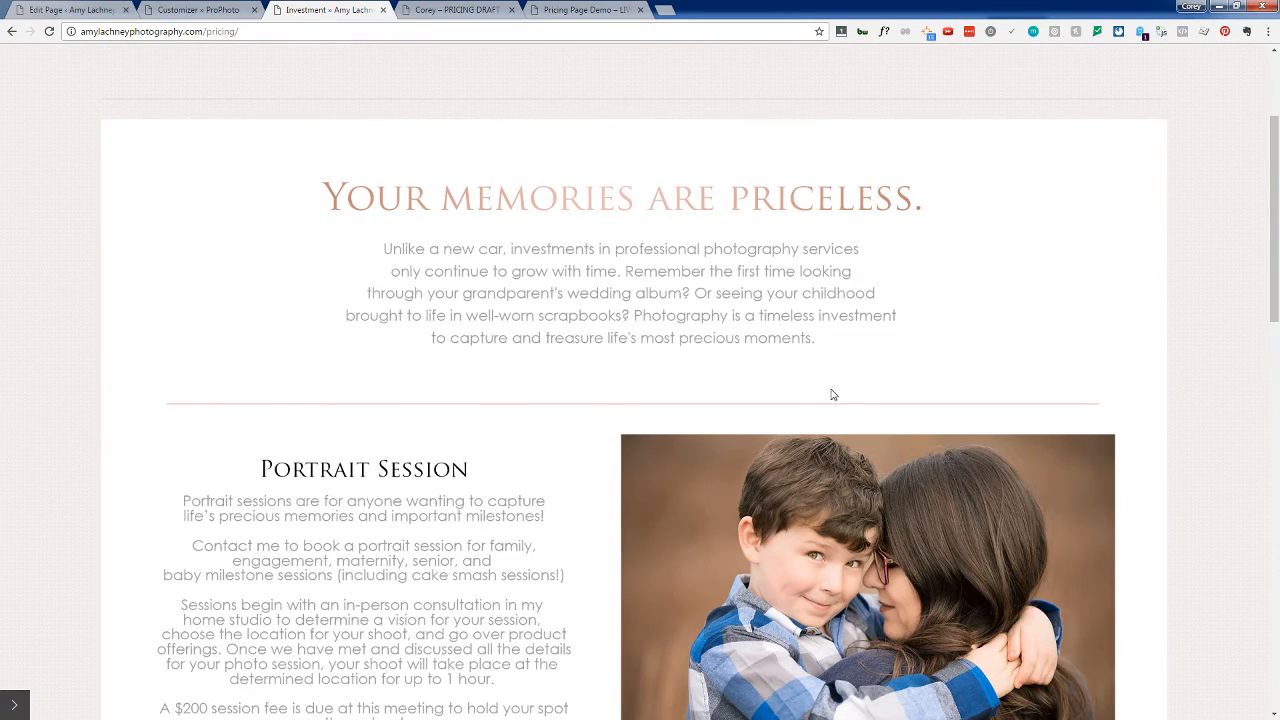
{"action": "scroll", "coordinate": [585, 423], "scroll_direction": "down", "scroll_amount": 3}
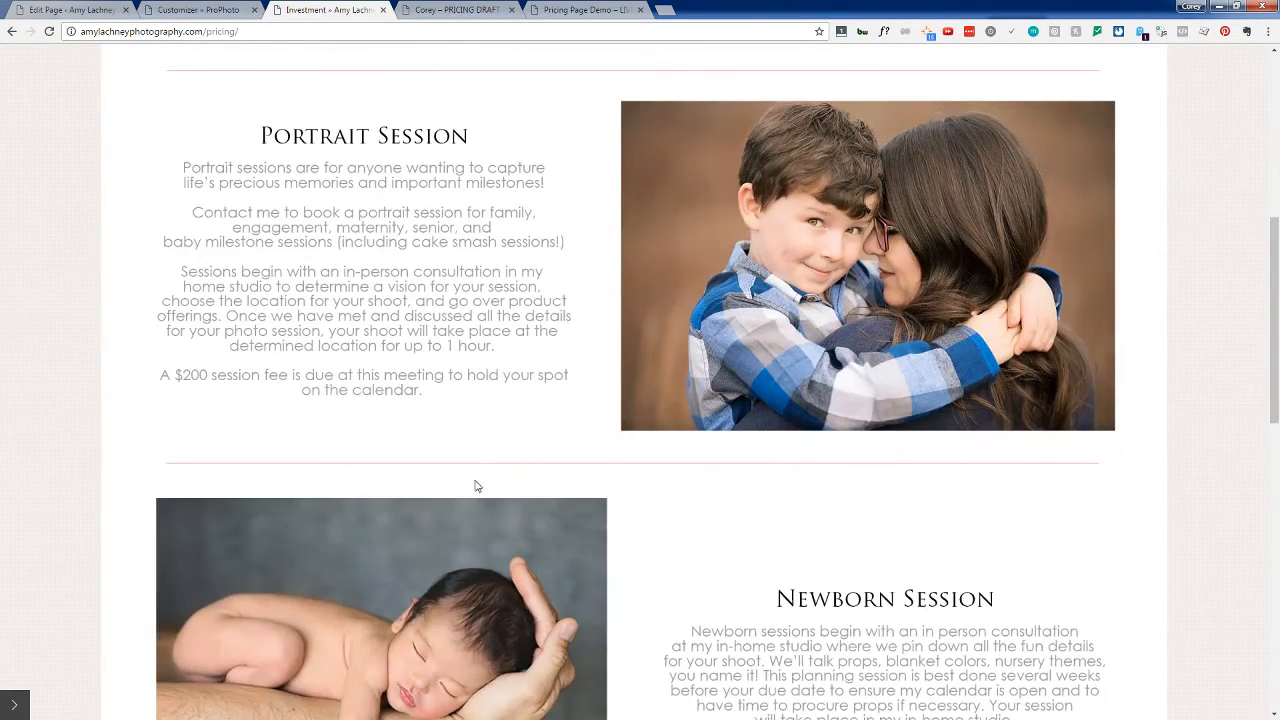
{"action": "scroll", "coordinate": [827, 472], "scroll_direction": "down", "scroll_amount": 6}
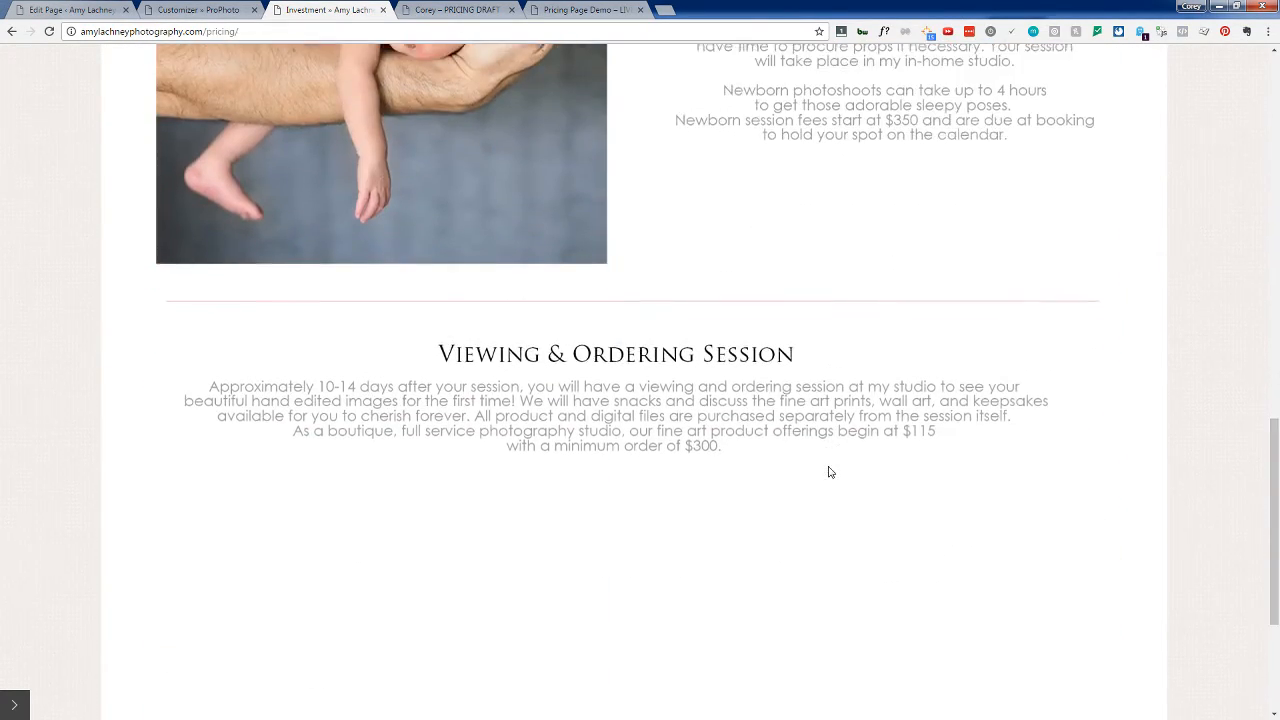
{"action": "scroll", "coordinate": [829, 471], "scroll_direction": "up", "scroll_amount": 9}
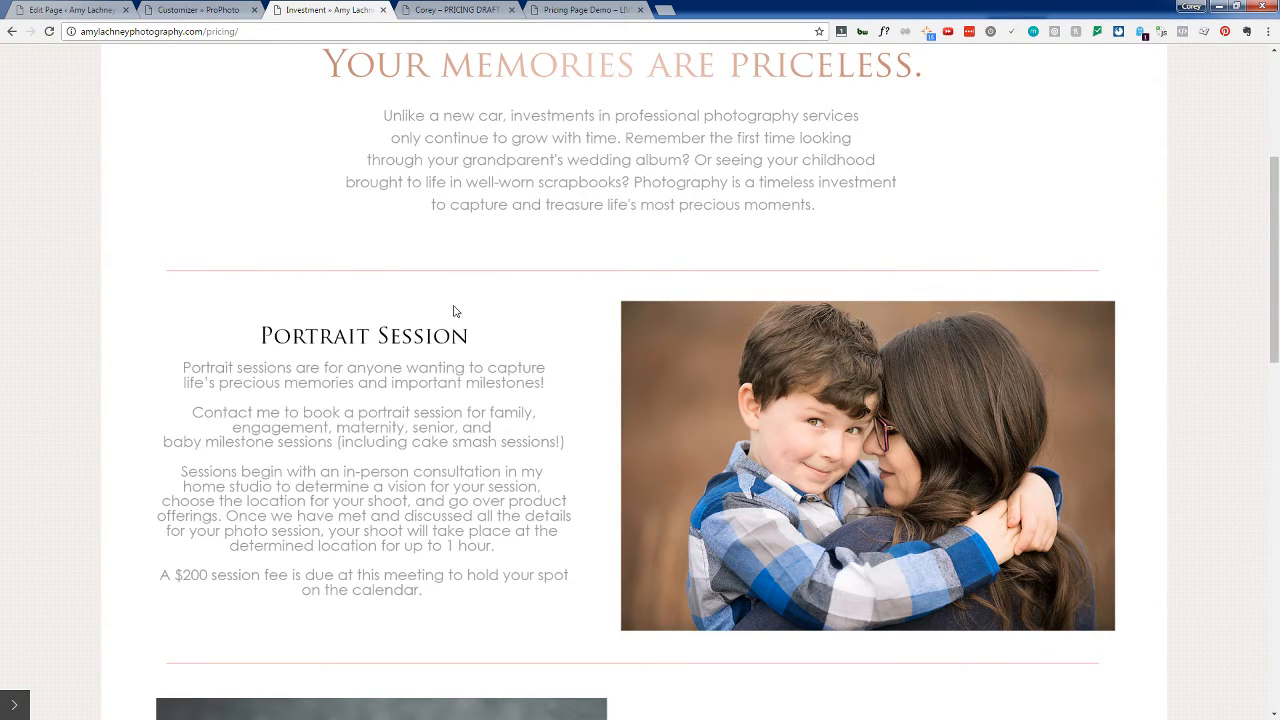
{"action": "scroll", "coordinate": [453, 311], "scroll_direction": "down", "scroll_amount": 4}
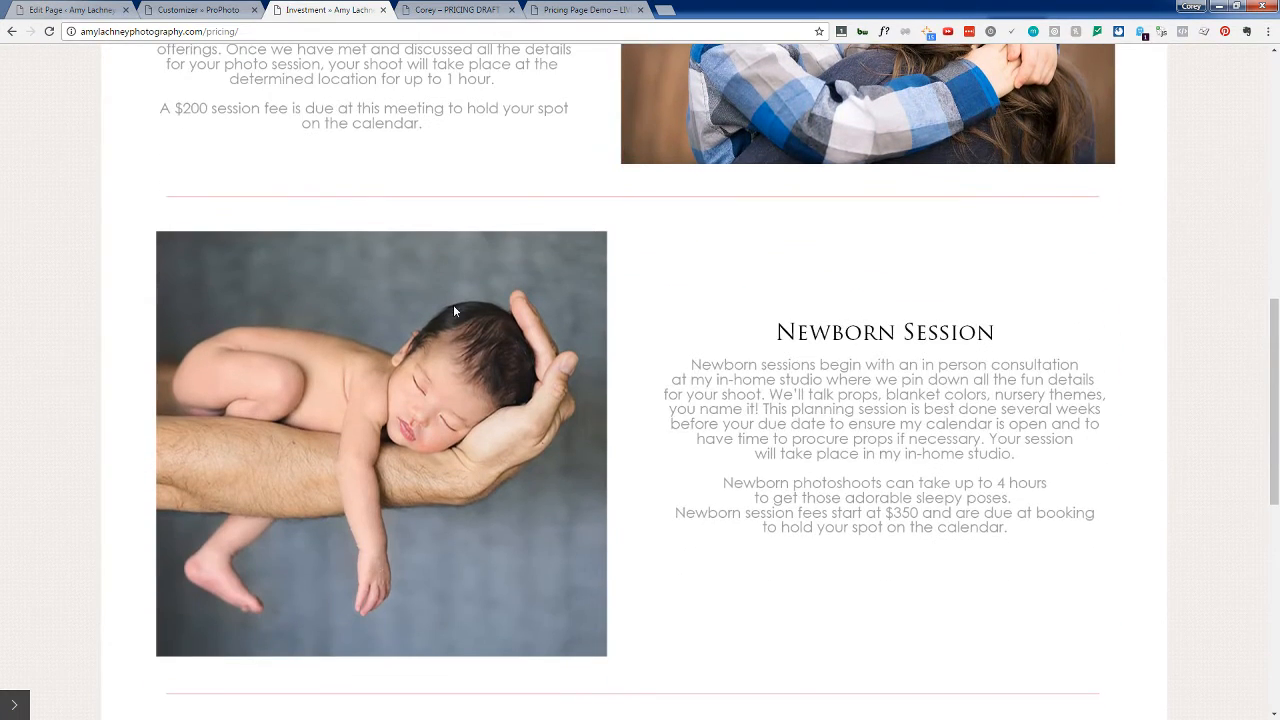
{"action": "scroll", "coordinate": [453, 311], "scroll_direction": "down", "scroll_amount": 1}
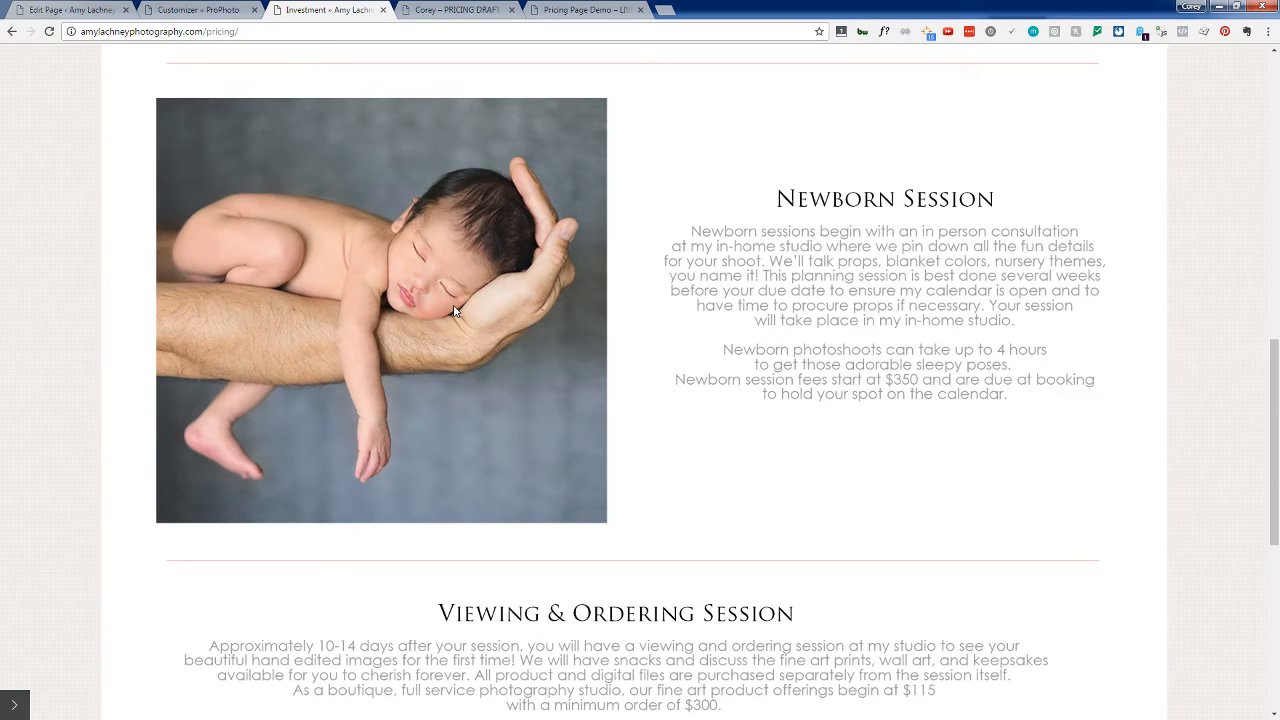
{"action": "scroll", "coordinate": [459, 311], "scroll_direction": "up", "scroll_amount": 10}
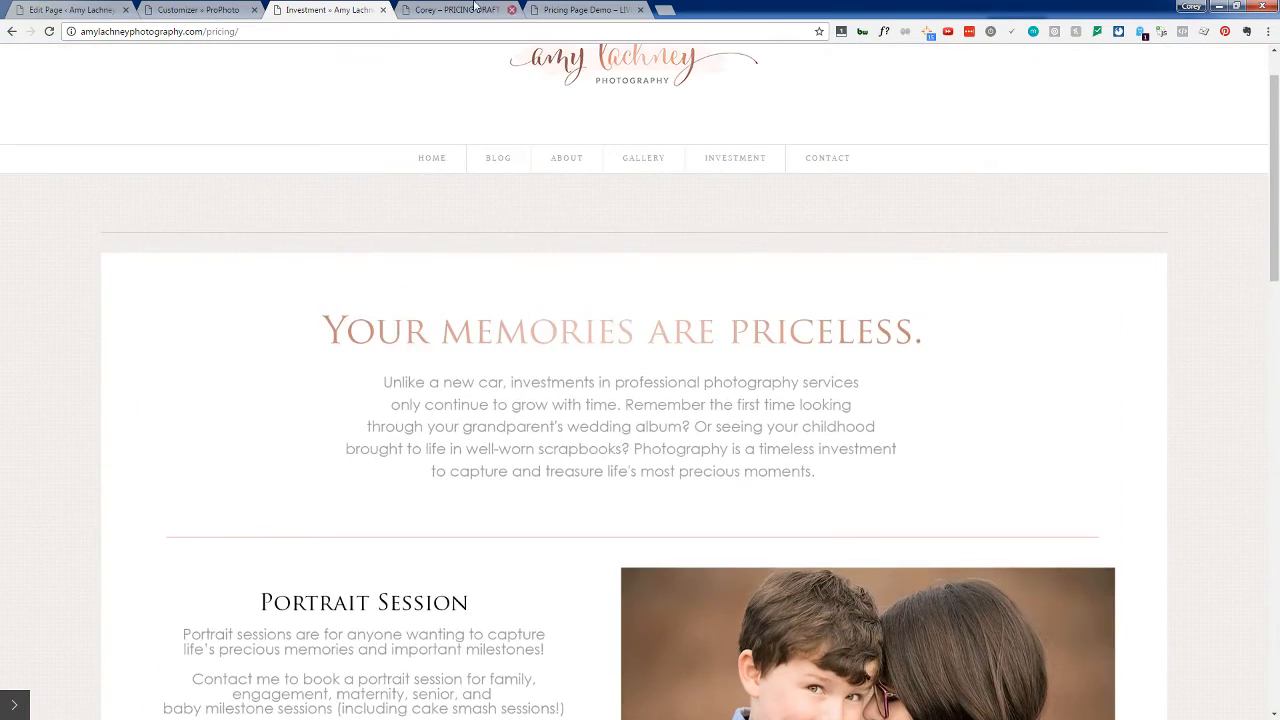
{"action": "left_click", "coordinate": [430, 8]}
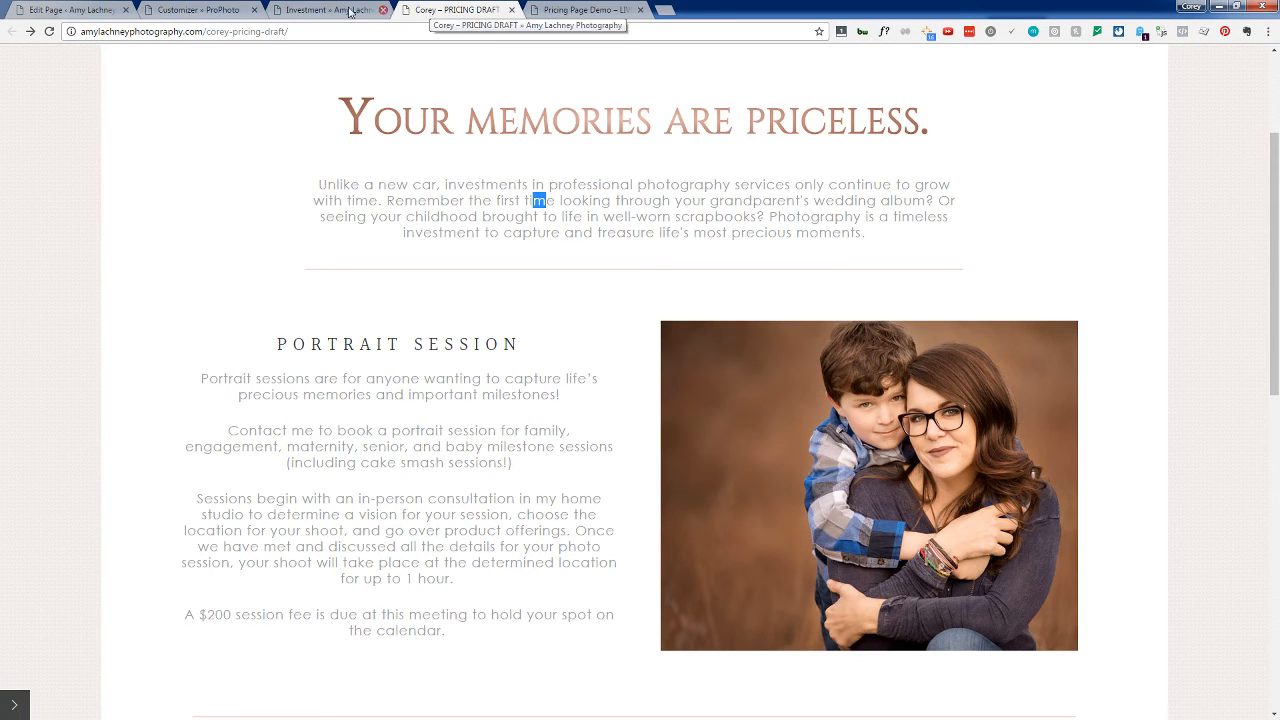
{"action": "left_click", "coordinate": [324, 10]}
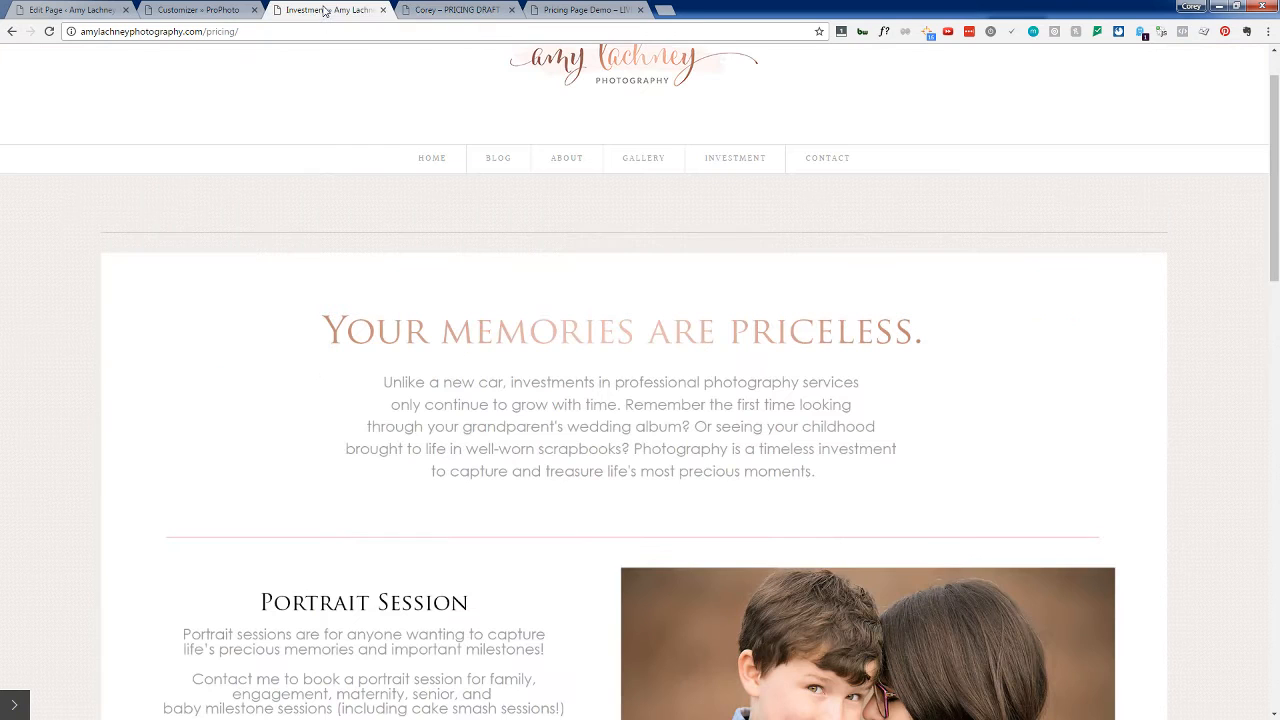
Step: Close the template customizations, load the Pricing template and open the Divider text widget below the Intro in its main block
{"action": "left_click", "coordinate": [204, 10]}
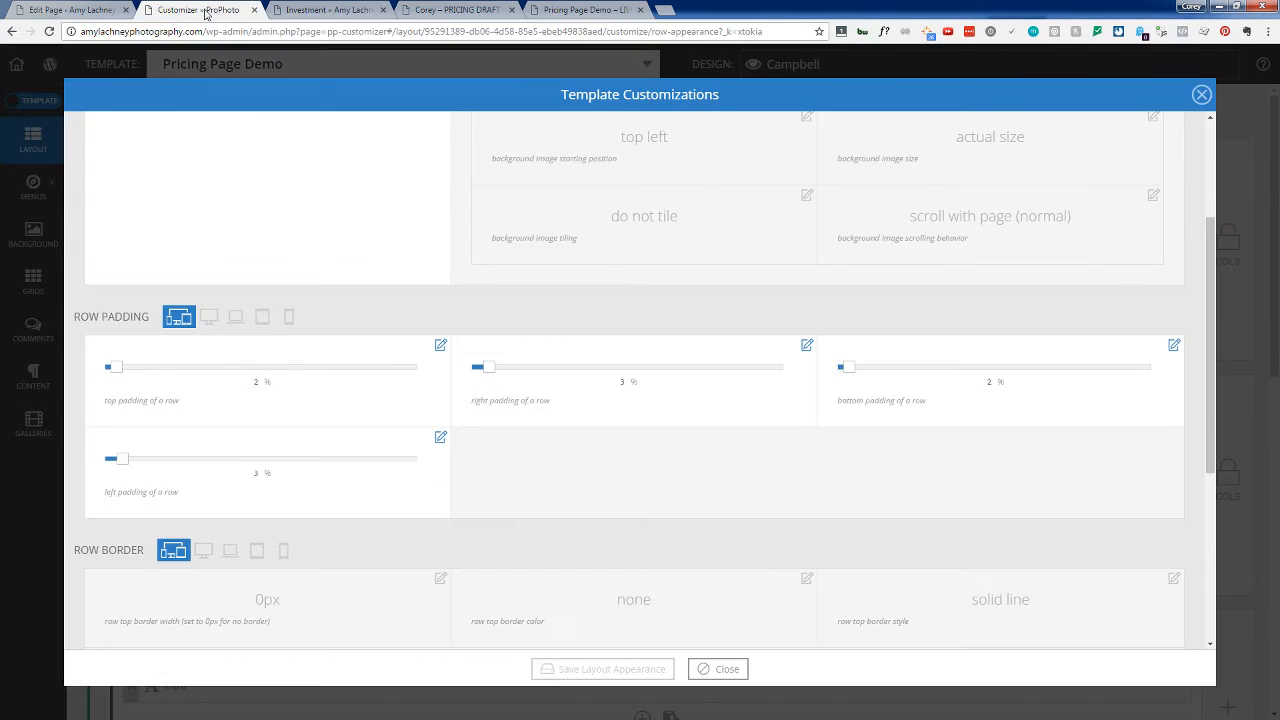
{"action": "left_click", "coordinate": [1201, 94]}
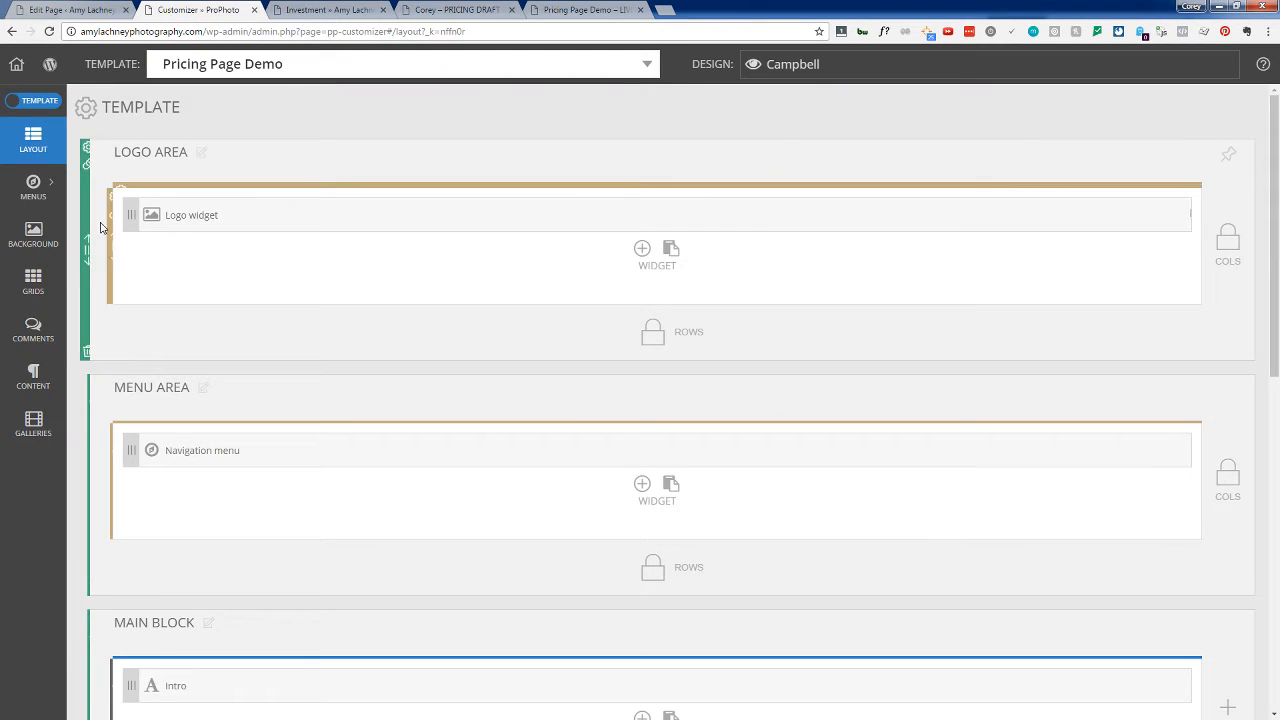
{"action": "left_click", "coordinate": [314, 71]}
{"action": "left_click", "coordinate": [241, 231]}
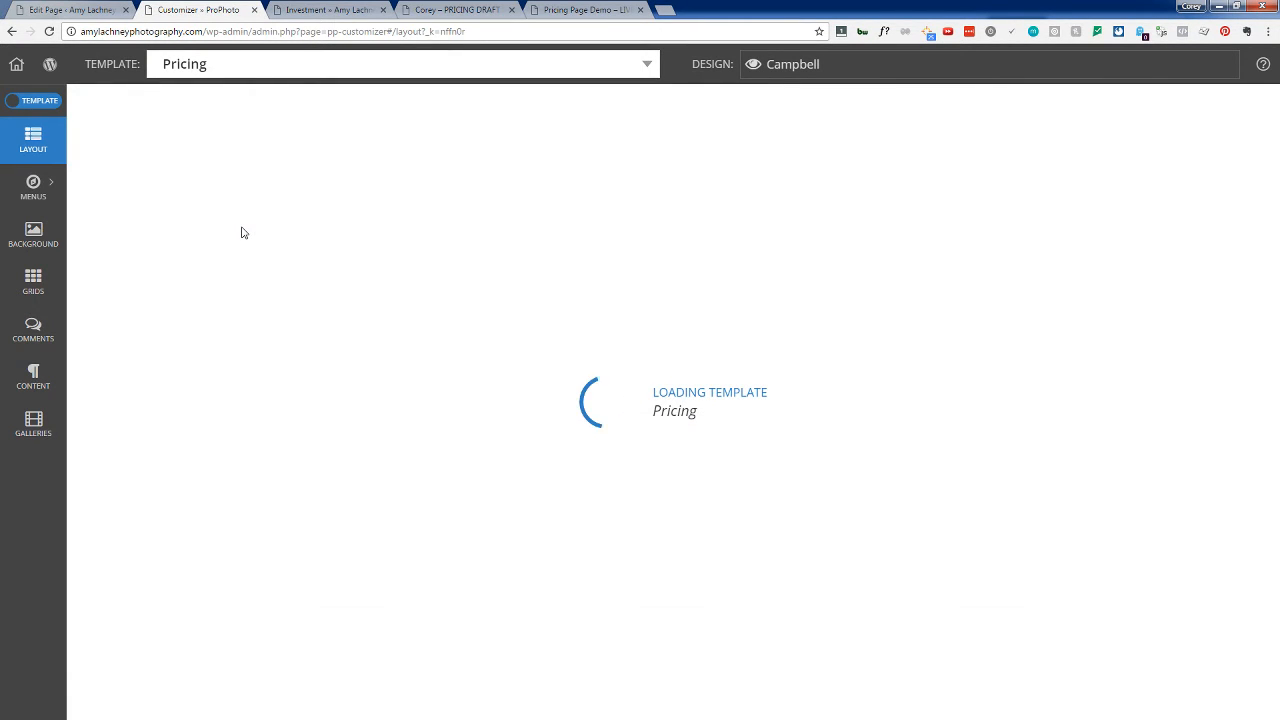
{"action": "scroll", "coordinate": [268, 433], "scroll_direction": "down", "scroll_amount": 3}
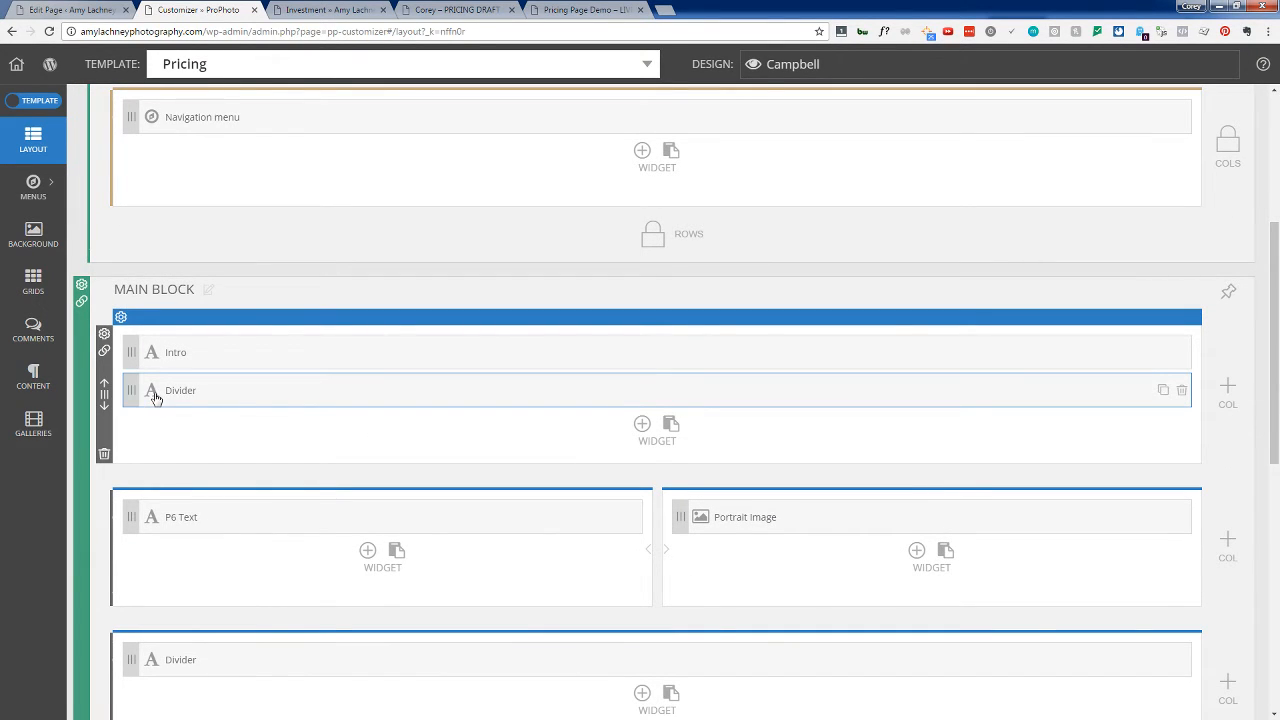
{"action": "left_click", "coordinate": [231, 399]}
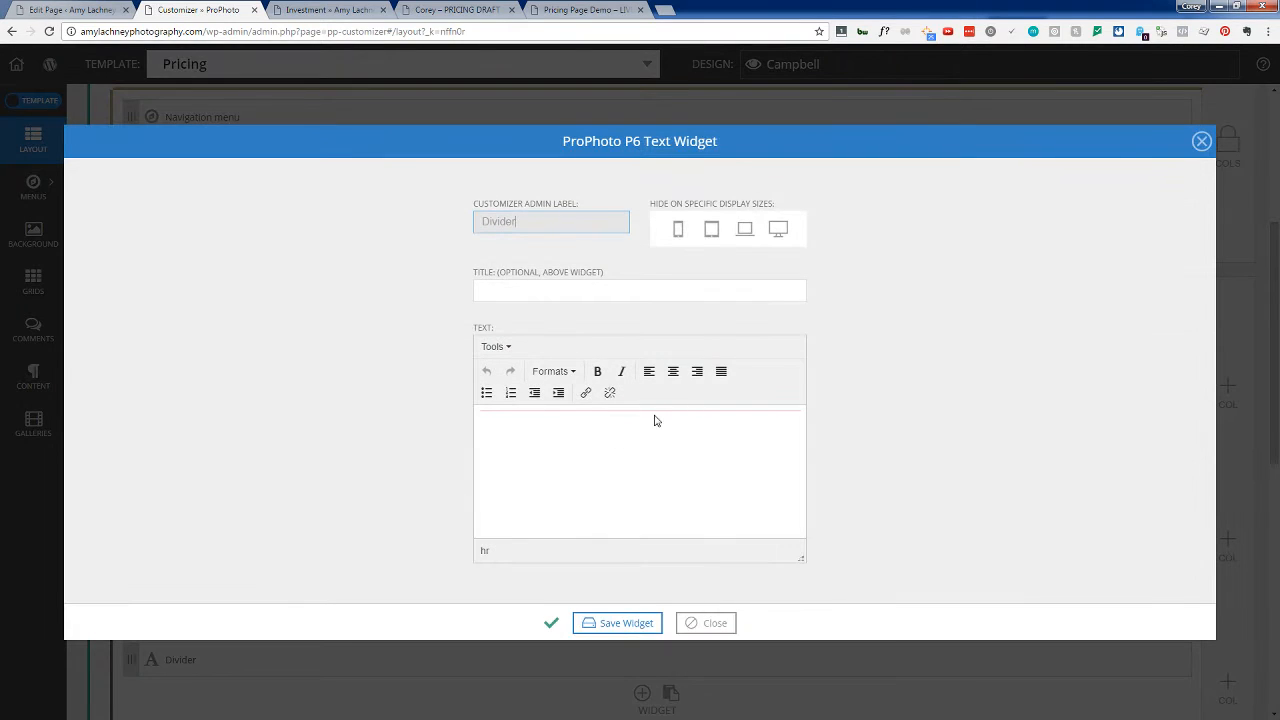
Step: Copy the complete horizontal rule source code from the Divider widget, then close the widget without changing it
{"action": "left_click", "coordinate": [495, 346]}
{"action": "left_click", "coordinate": [525, 368]}
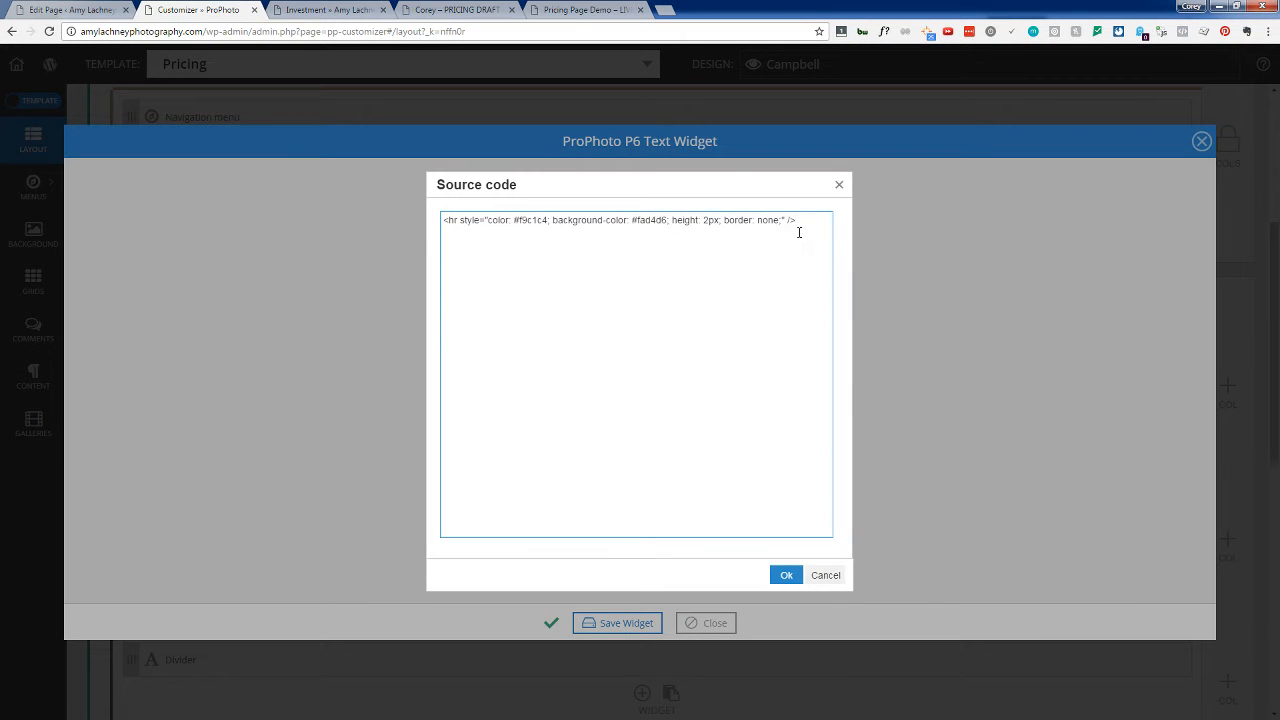
{"action": "left_click_drag", "start_coordinate": [799, 232], "coordinate": [388, 237]}
{"action": "right_click", "coordinate": [575, 218]}
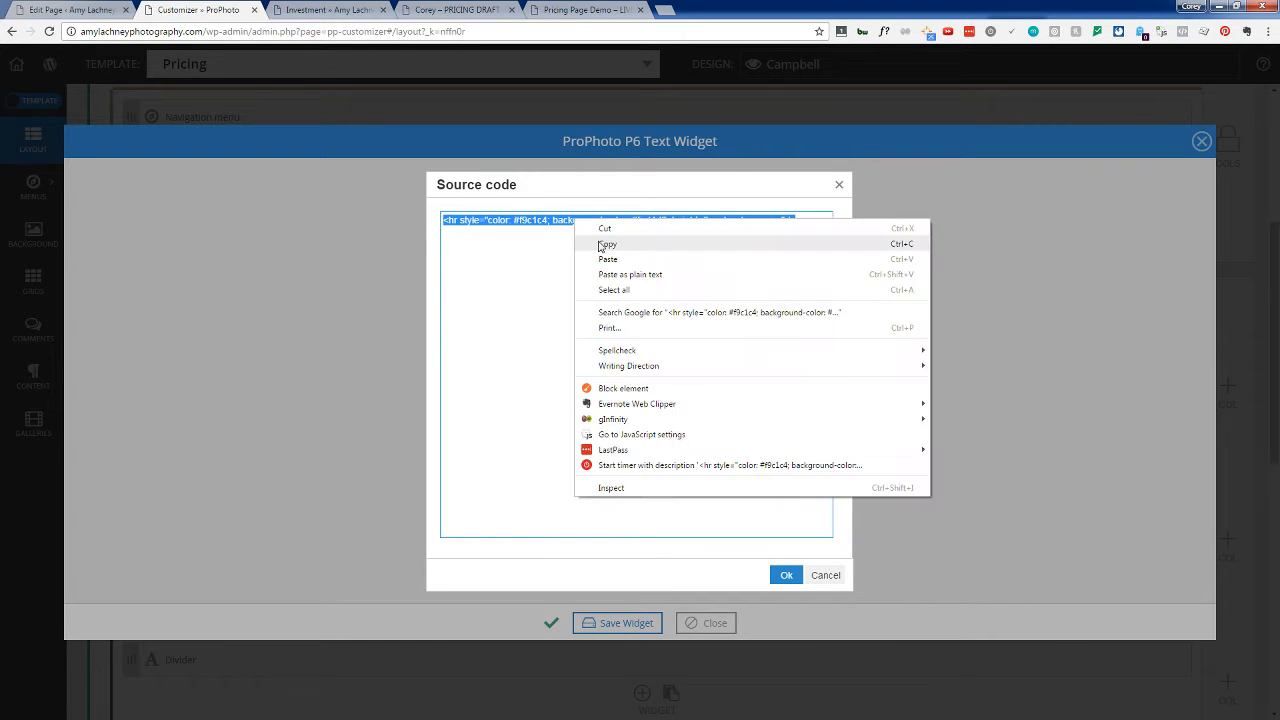
{"action": "left_click", "coordinate": [601, 245]}
{"action": "left_click", "coordinate": [826, 576]}
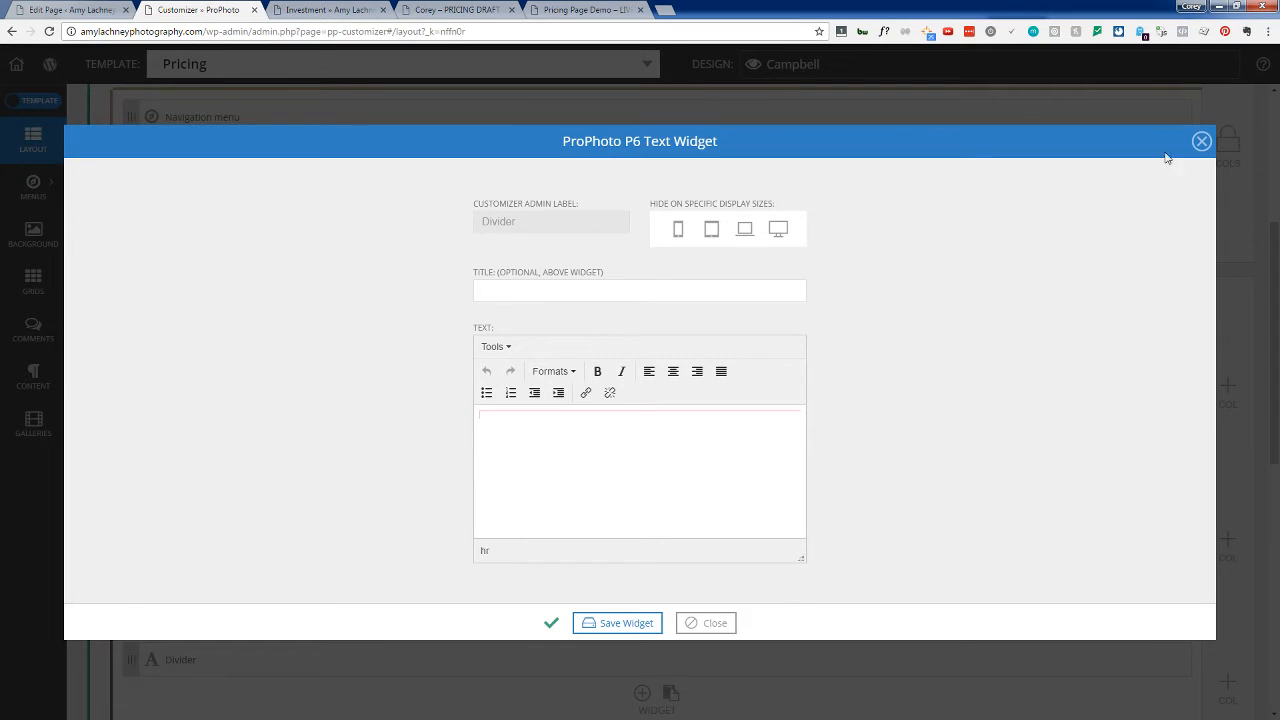
{"action": "left_click", "coordinate": [1201, 141]}
Step: Switch the Customizer back to the Pricing Page Demo template and look over the rows of its main block
{"action": "left_click", "coordinate": [457, 64]}
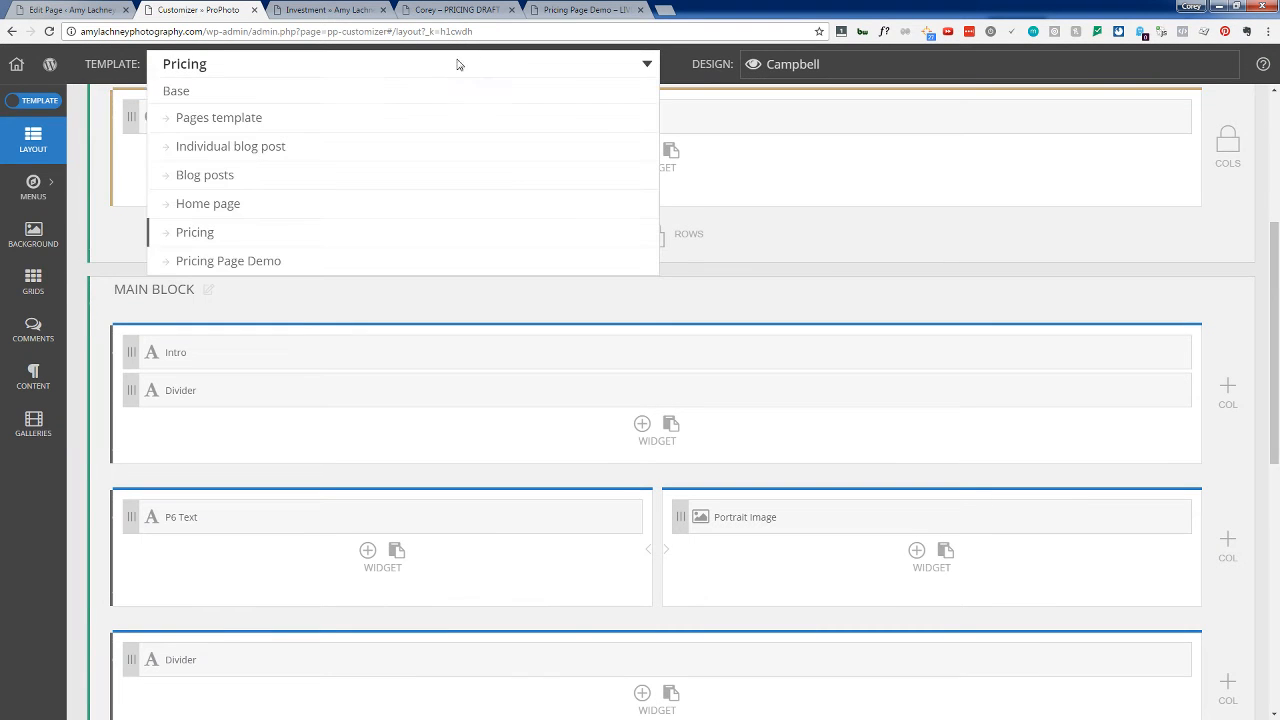
{"action": "left_click", "coordinate": [240, 263]}
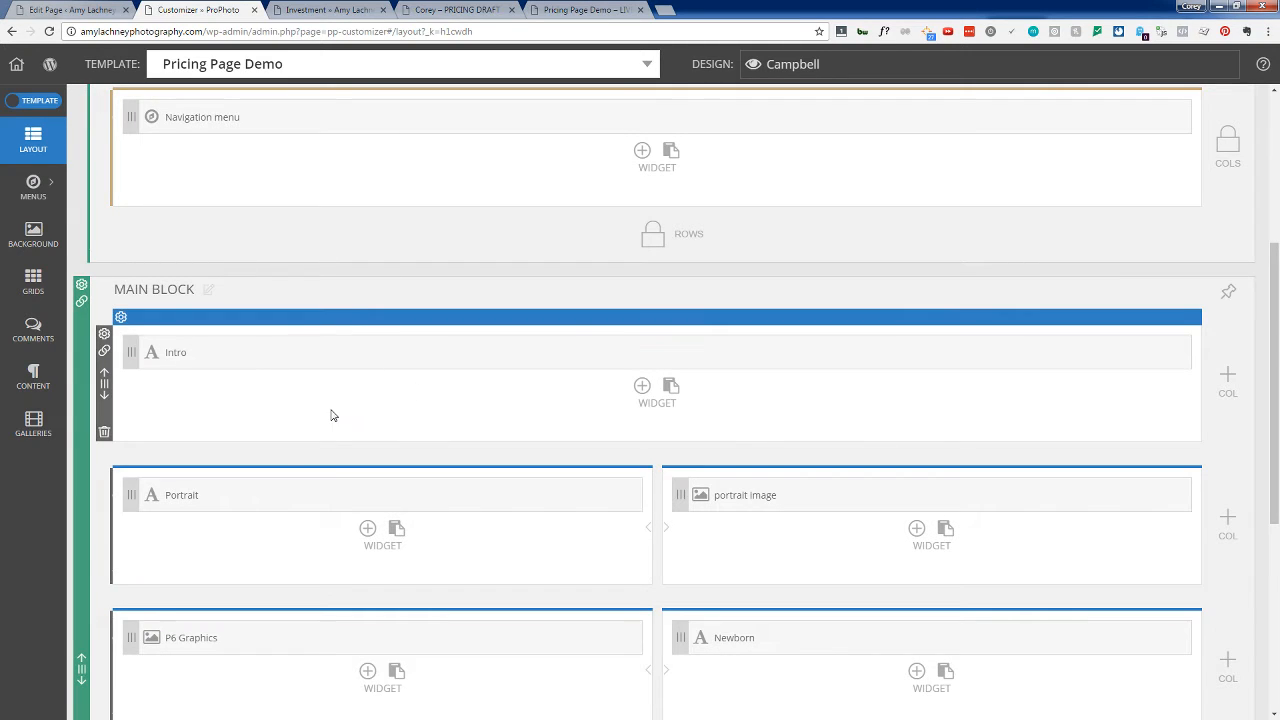
{"action": "scroll", "coordinate": [334, 415], "scroll_direction": "down", "scroll_amount": 1}
{"action": "scroll", "coordinate": [334, 415], "scroll_direction": "up", "scroll_amount": 1}
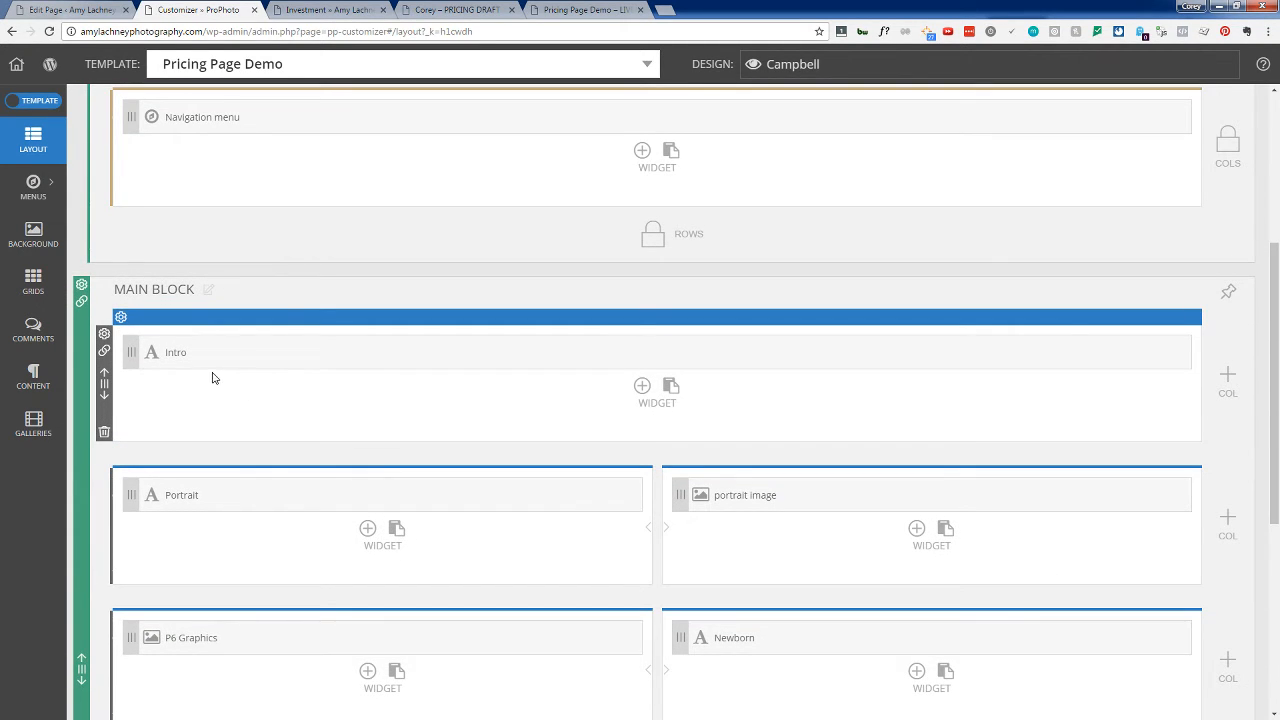
Step: Start a P6 Text widget below Intro in the main block and paste the copied horizontal rule code as its source
{"action": "left_click", "coordinate": [643, 388]}
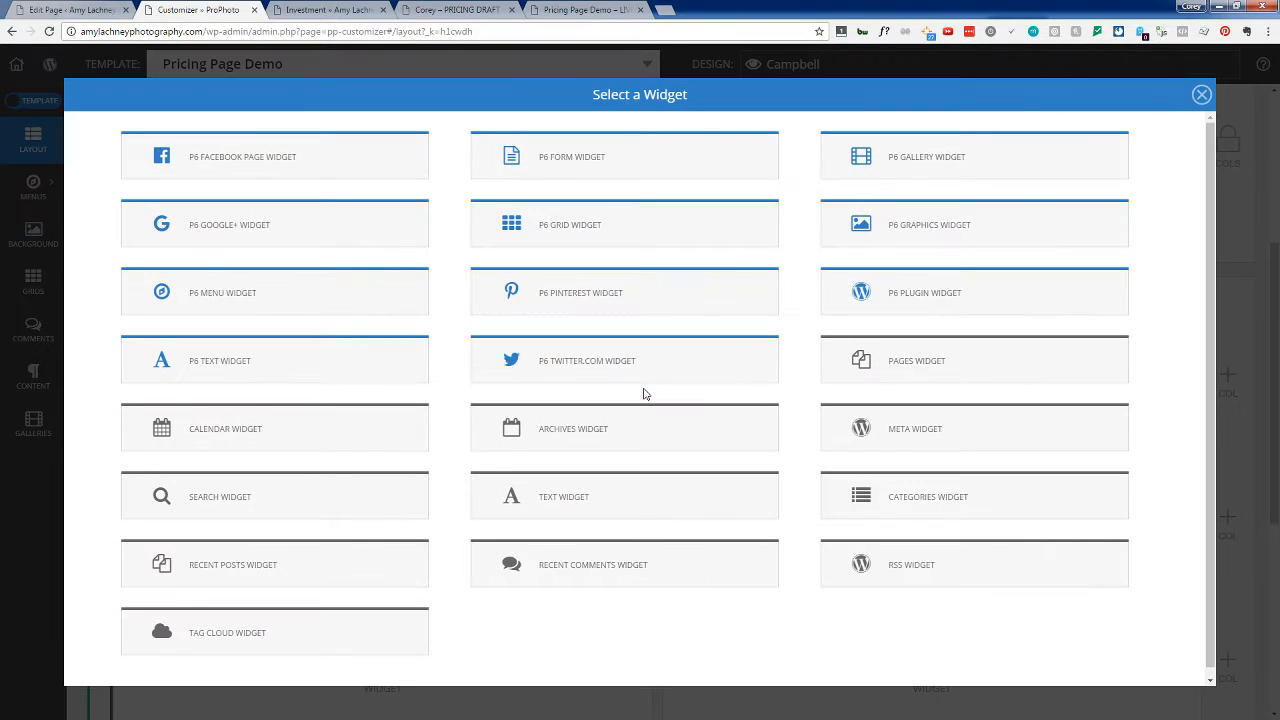
{"action": "left_click", "coordinate": [318, 364]}
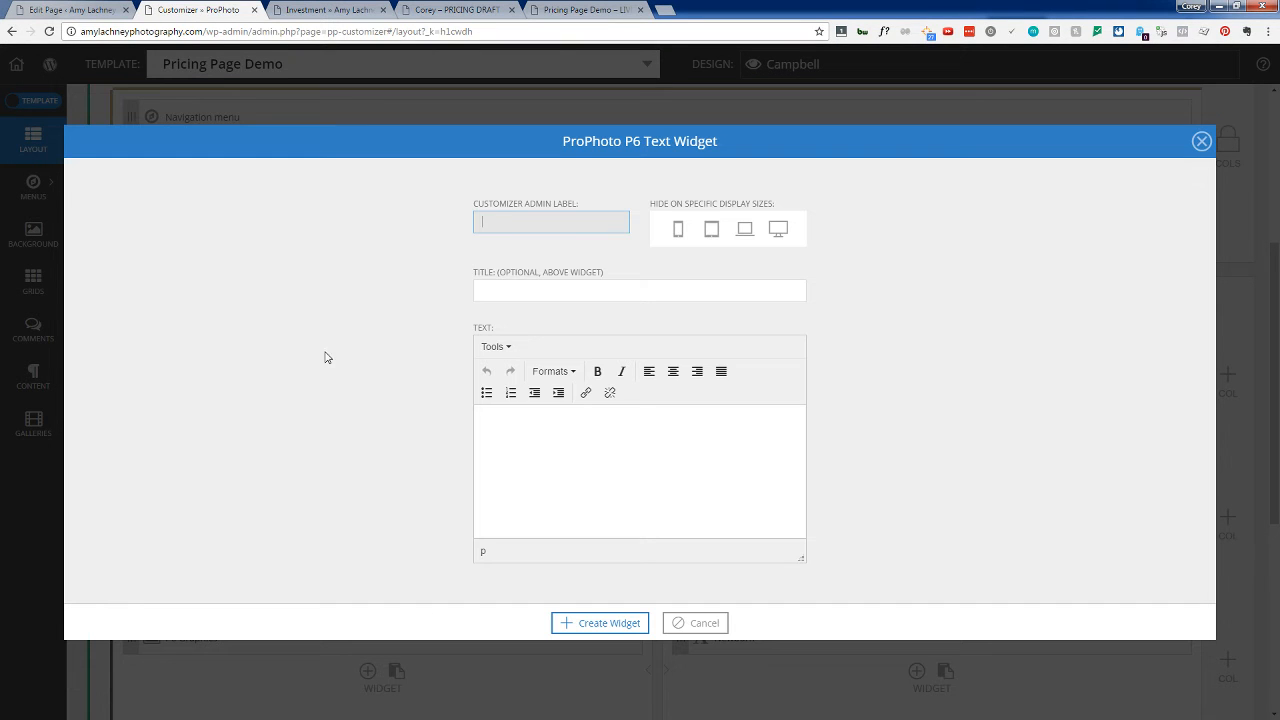
{"action": "left_click", "coordinate": [512, 346]}
{"action": "left_click", "coordinate": [522, 366]}
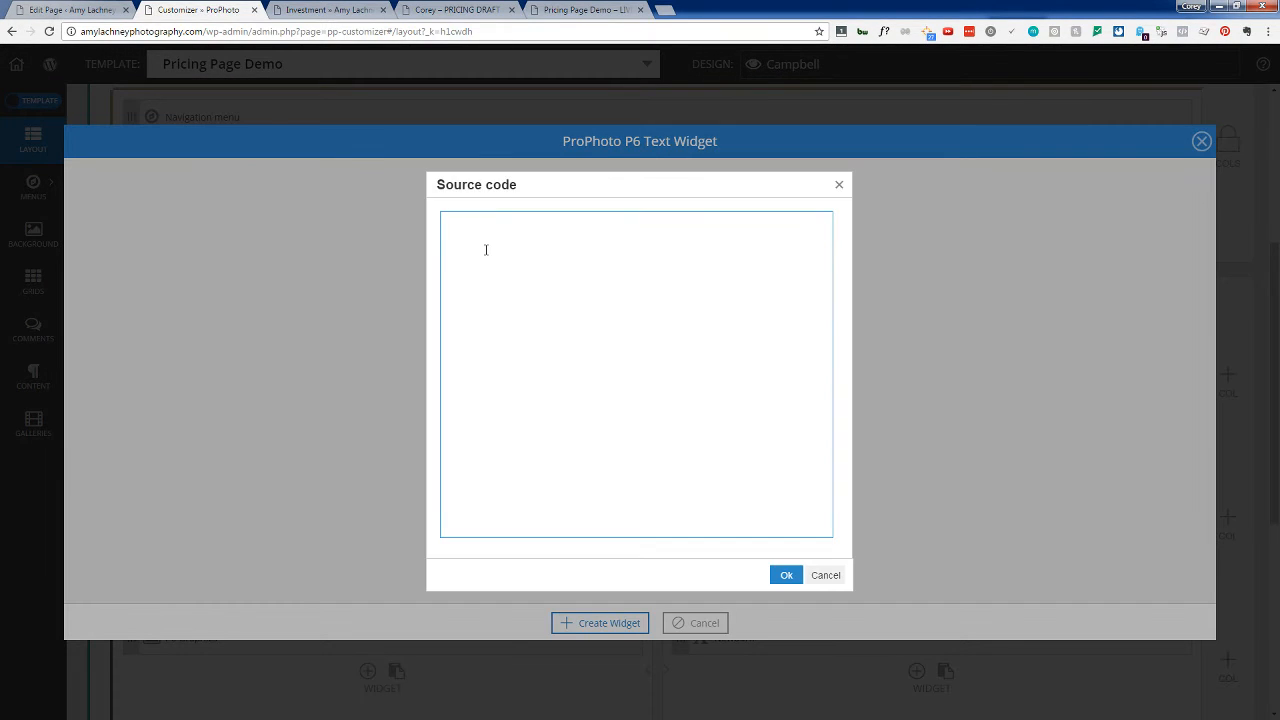
{"action": "key", "text": "ctrl+v"}
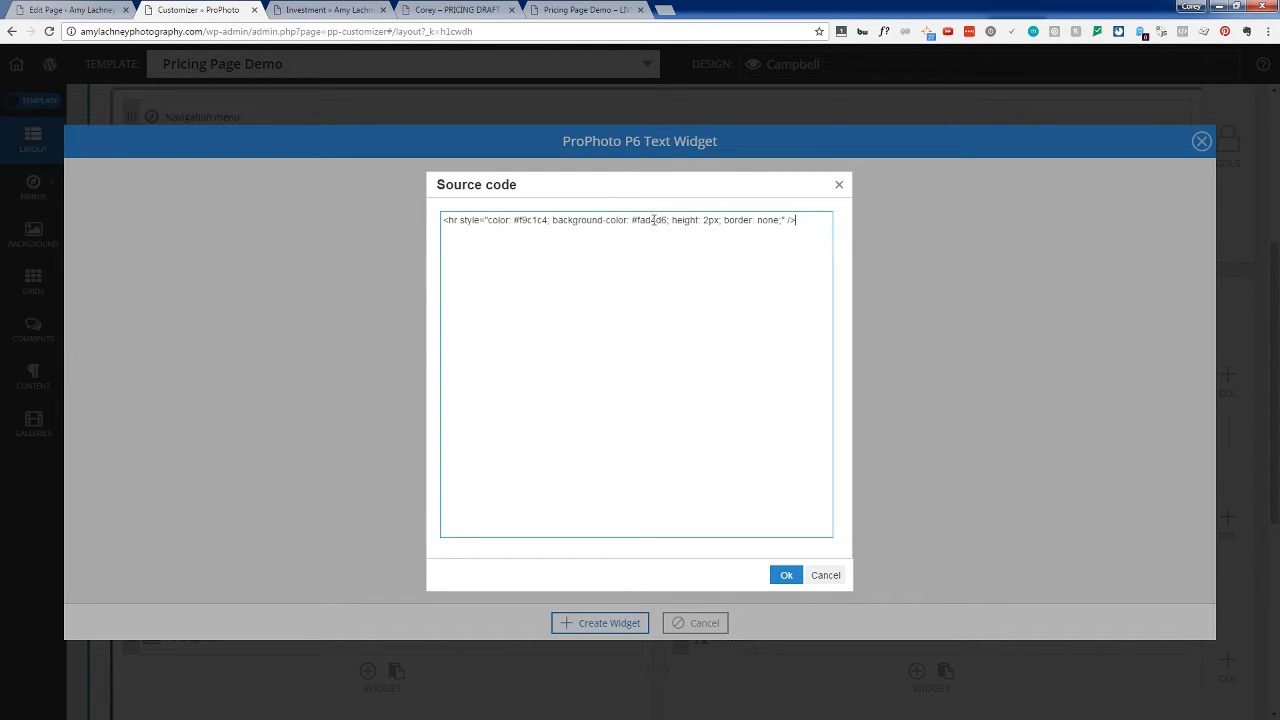
Step: Cut the "color: #f9c1c4;" declaration from the horizontal rule code, label the widget "divider" and create it
{"action": "left_click_drag", "start_coordinate": [553, 221], "coordinate": [488, 220]}
{"action": "key", "text": "ctrl+c"}
{"action": "key", "text": "BackSpace"}
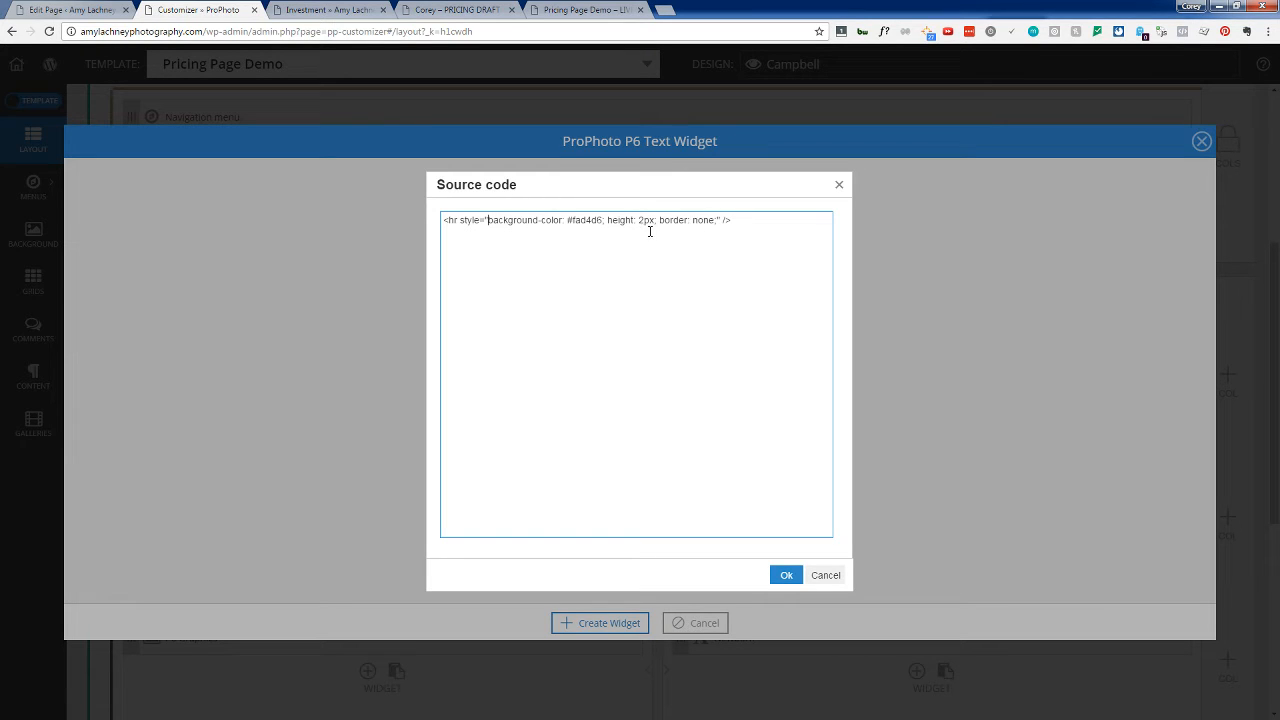
{"action": "left_click", "coordinate": [784, 576]}
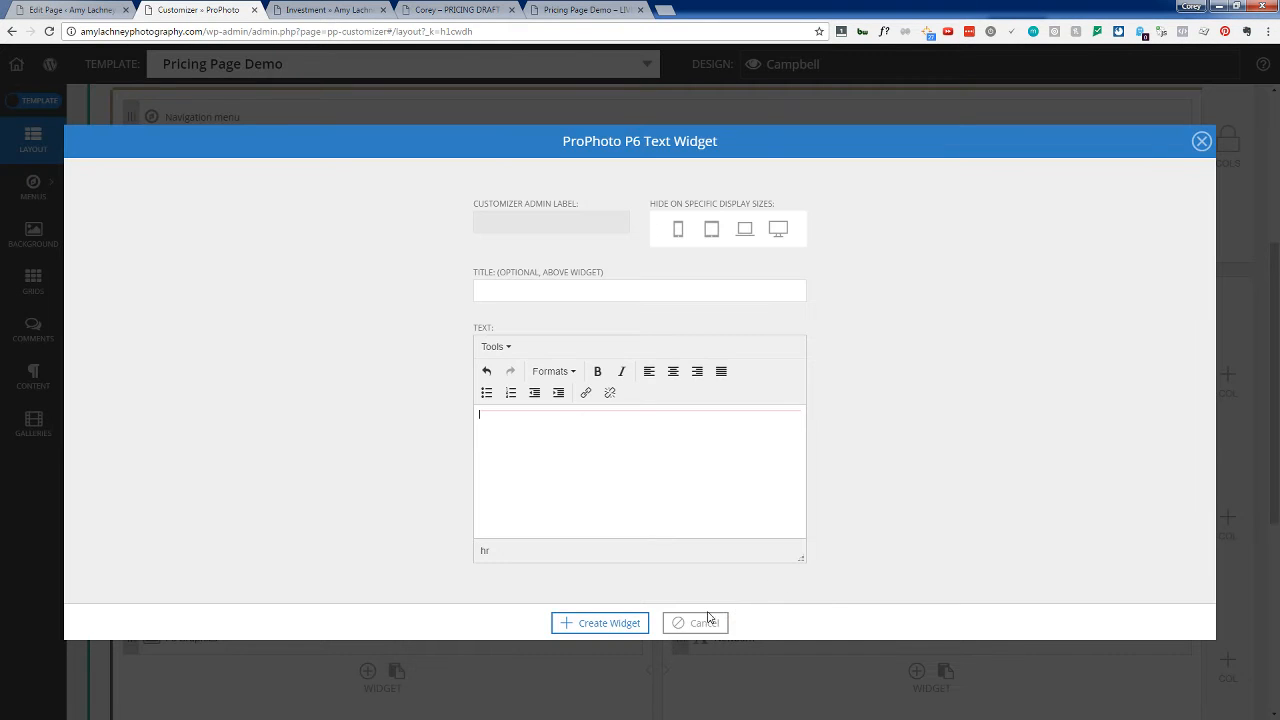
{"action": "left_click", "coordinate": [515, 220]}
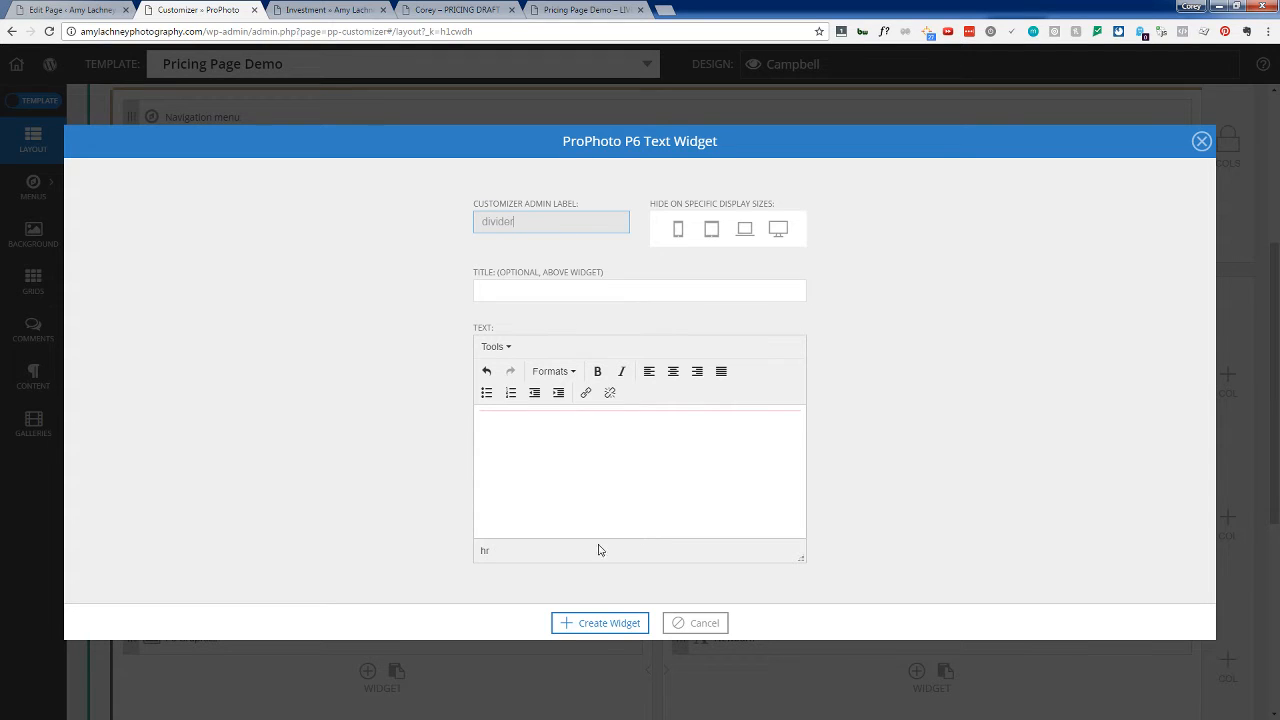
{"action": "left_click", "coordinate": [597, 624]}
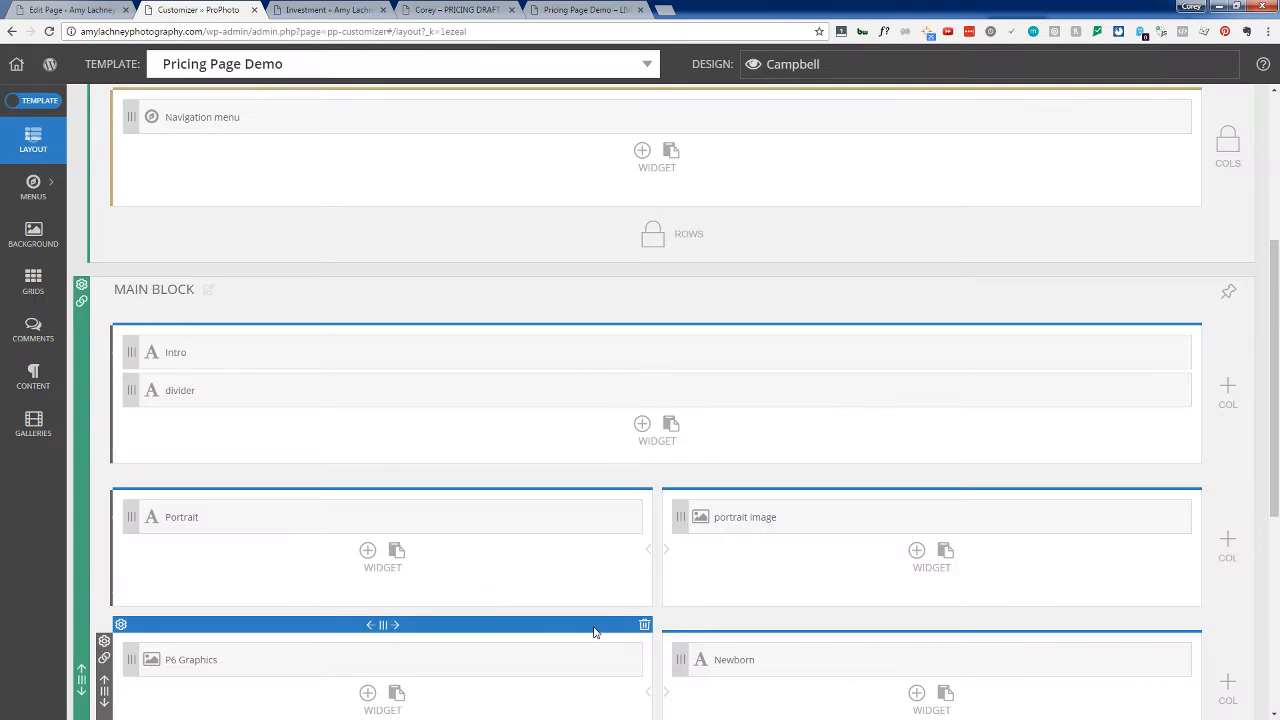
Step: Reload the live pricing demo page, check the divider below the intro and the sections beneath it, and return to the Customizer
{"action": "left_click", "coordinate": [575, 10]}
{"action": "left_click", "coordinate": [49, 31]}
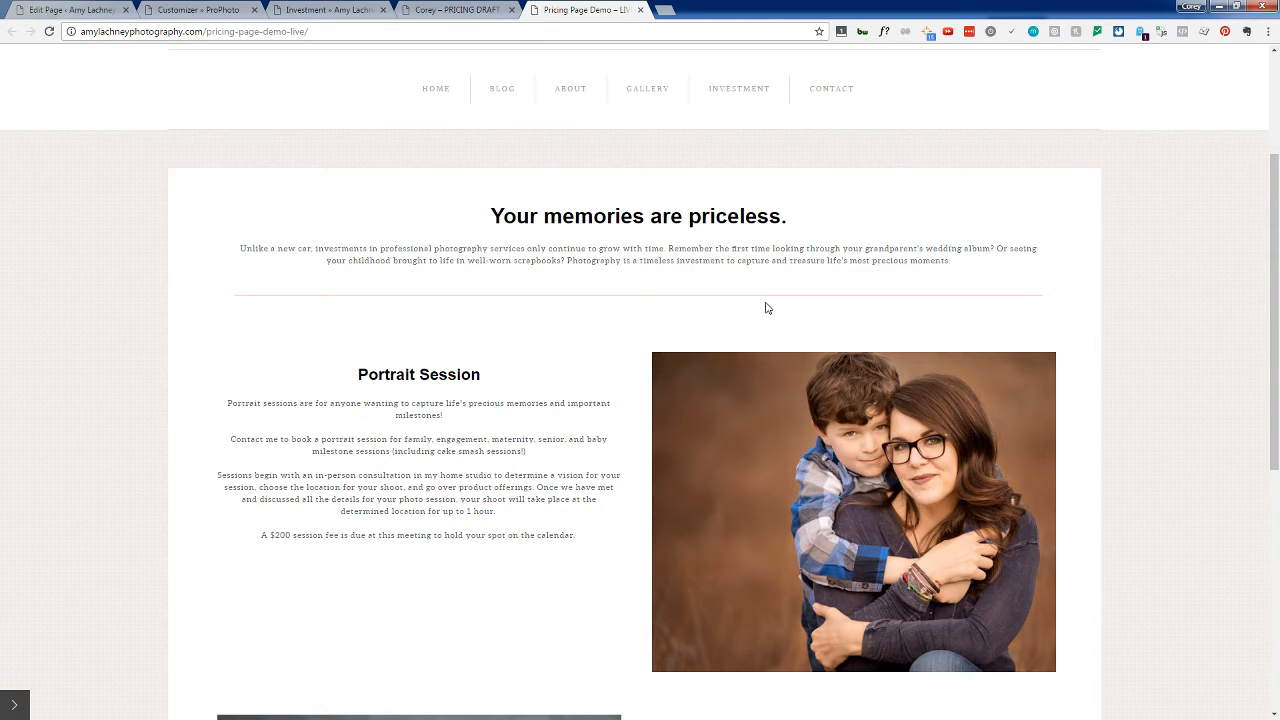
{"action": "scroll", "coordinate": [766, 305], "scroll_direction": "down", "scroll_amount": 5}
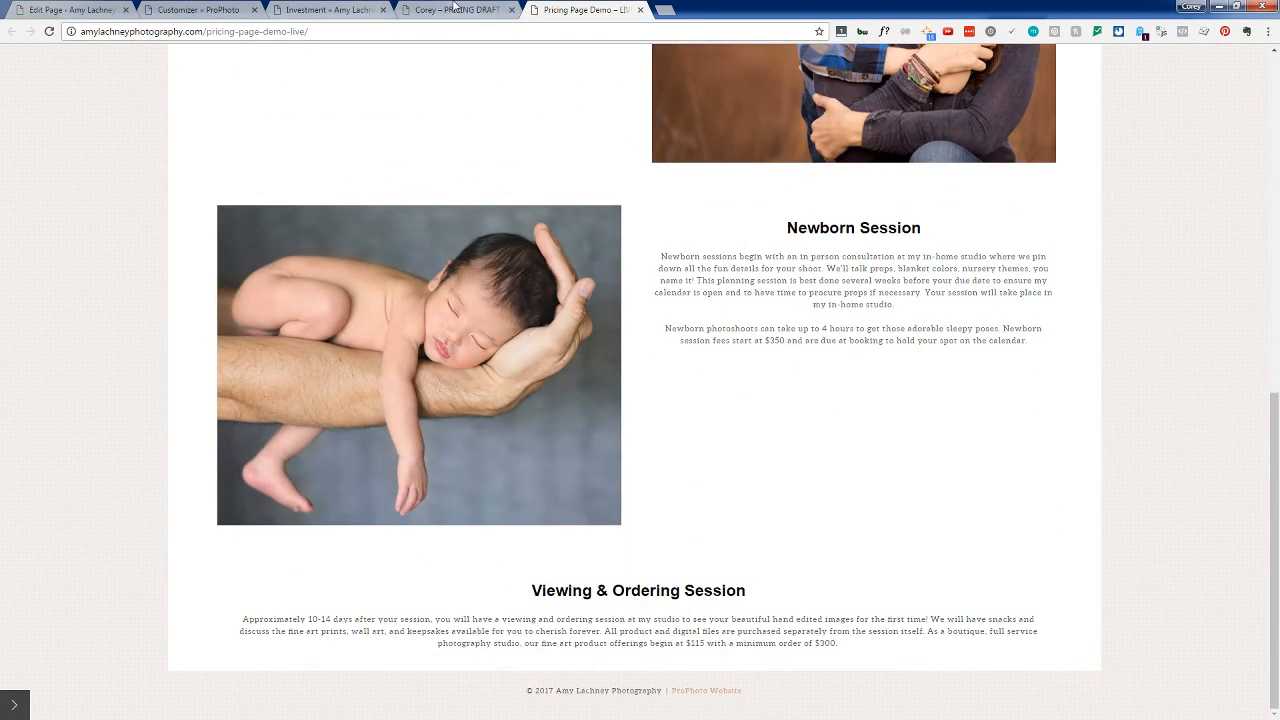
{"action": "left_click", "coordinate": [455, 9]}
{"action": "left_click", "coordinate": [176, 9]}
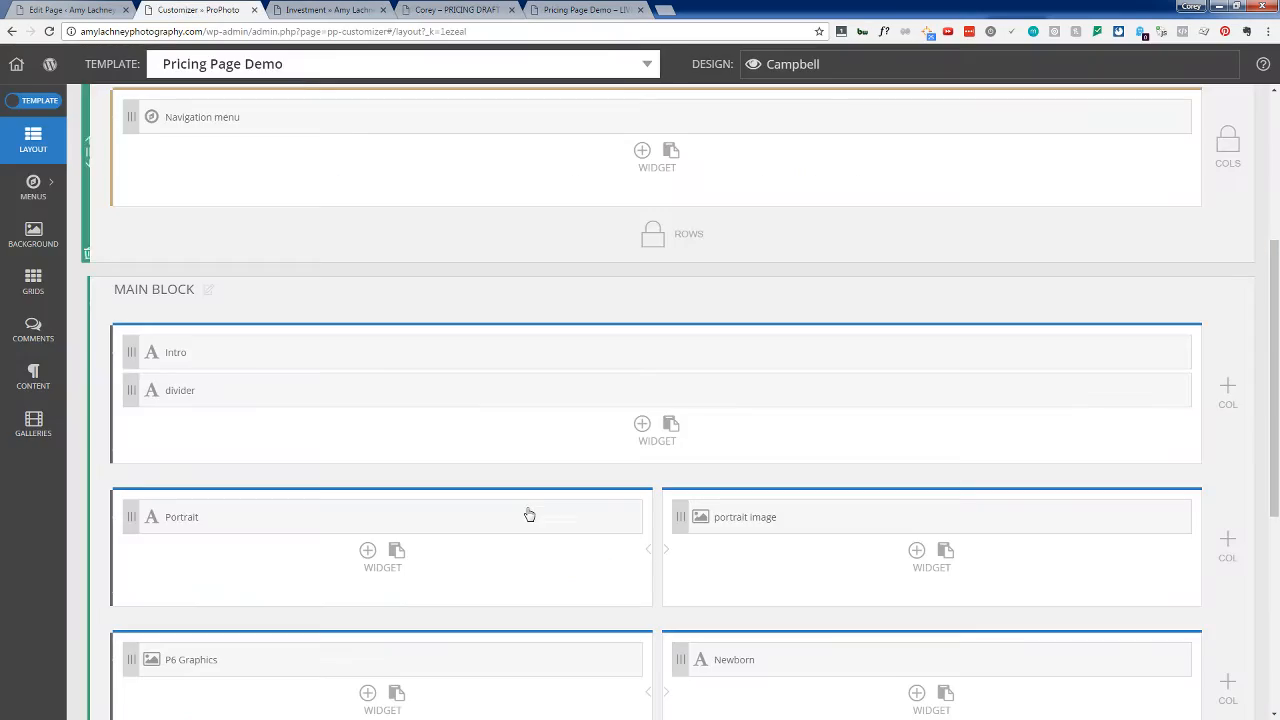
{"action": "scroll", "coordinate": [545, 522], "scroll_direction": "down", "scroll_amount": 3}
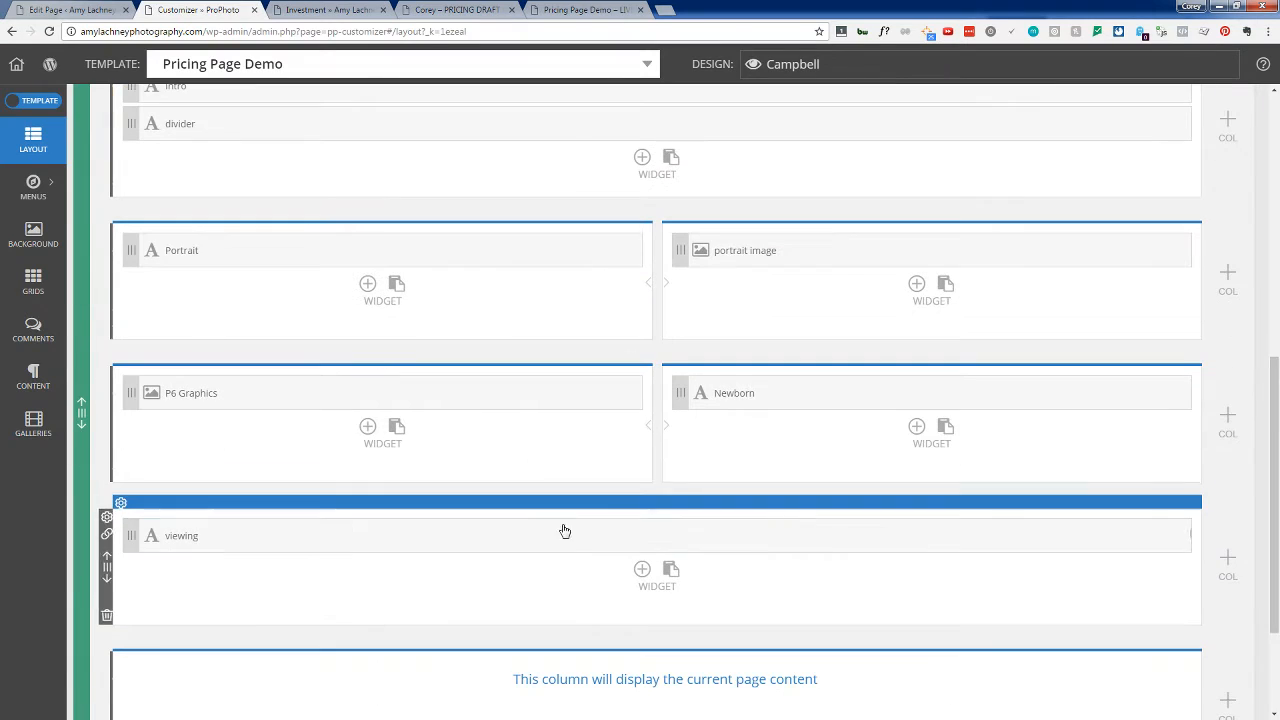
{"action": "left_click", "coordinate": [641, 570]}
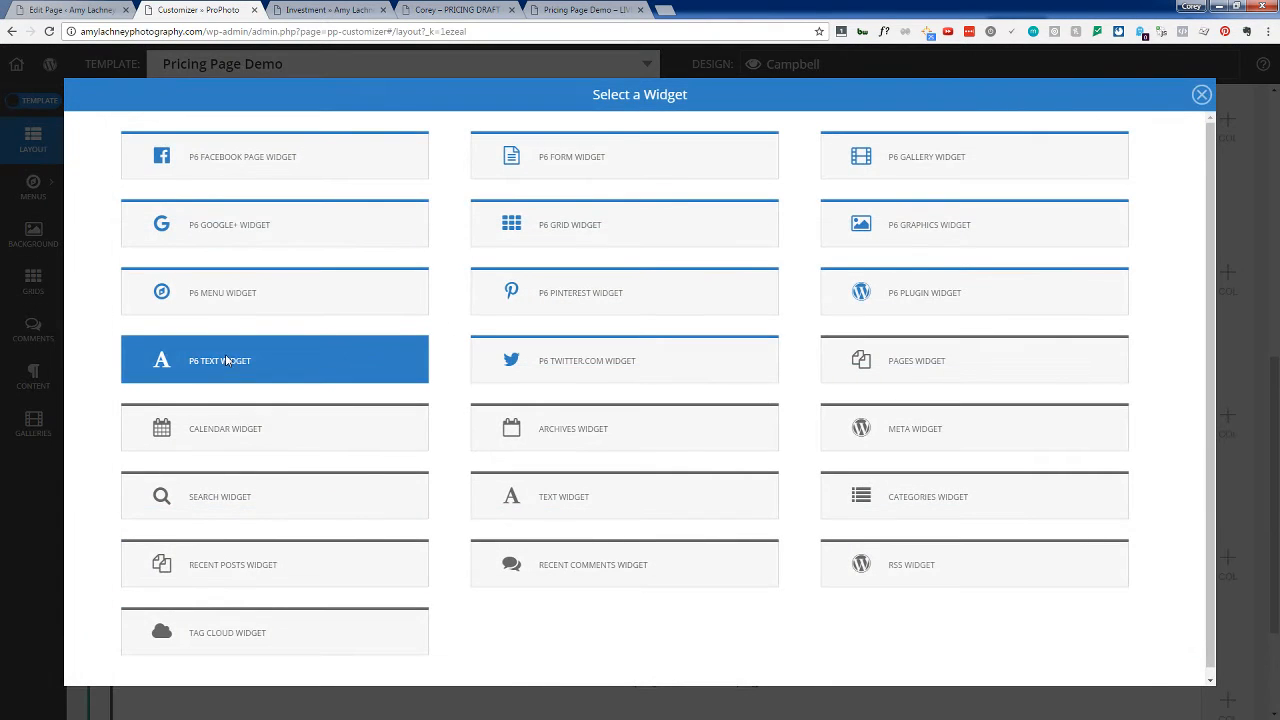
{"action": "left_click", "coordinate": [285, 360]}
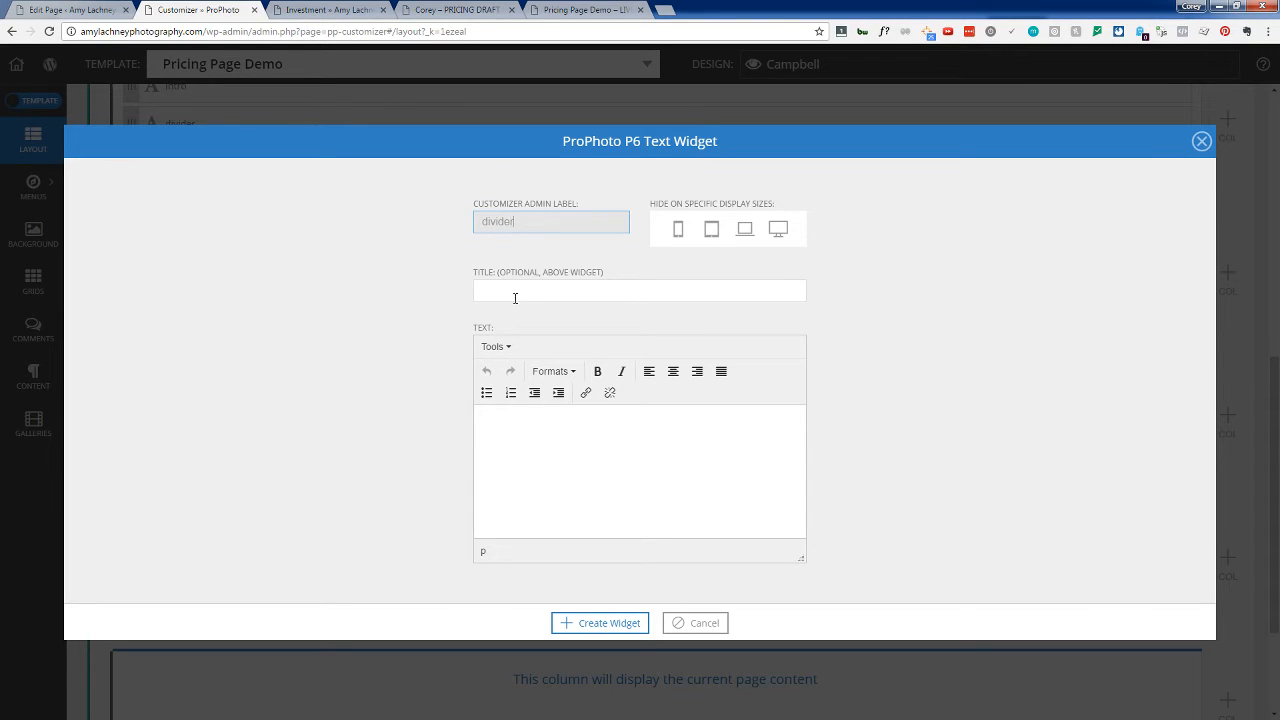
{"action": "left_click", "coordinate": [495, 346]}
{"action": "left_click", "coordinate": [522, 368]}
{"action": "key", "text": "ctrl+v"}
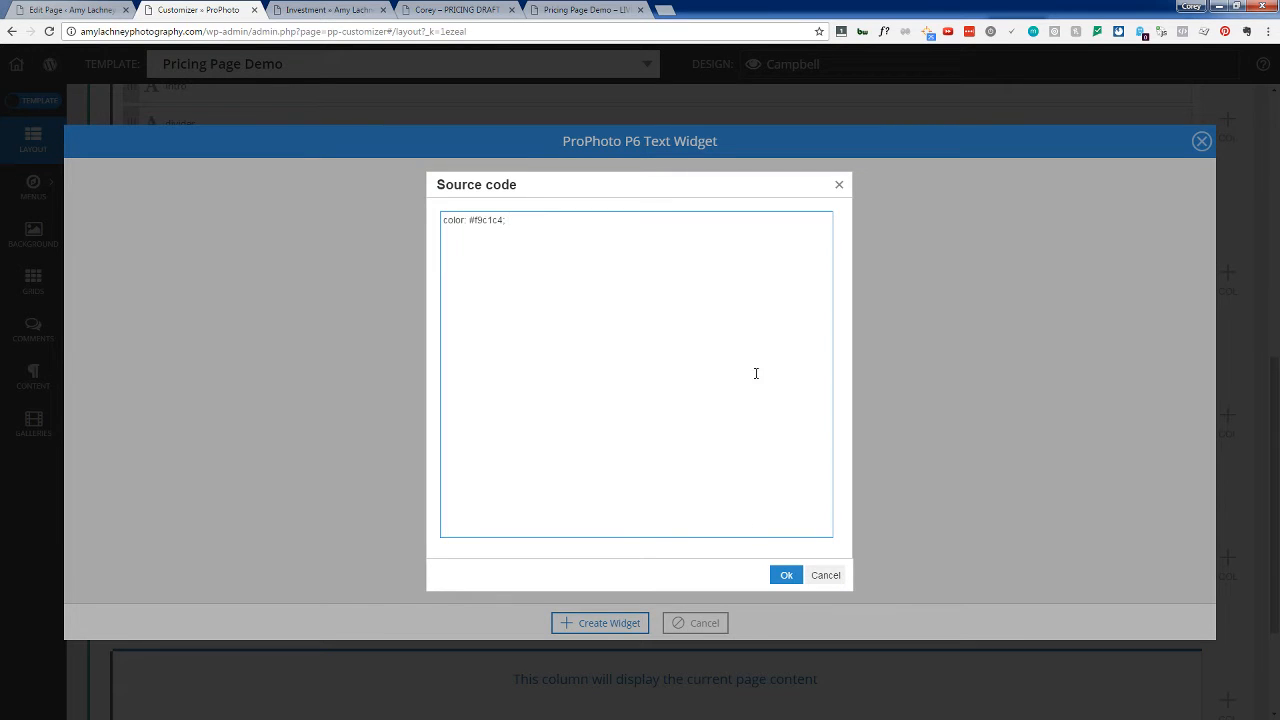
{"action": "left_click", "coordinate": [825, 575]}
{"action": "left_click", "coordinate": [692, 623]}
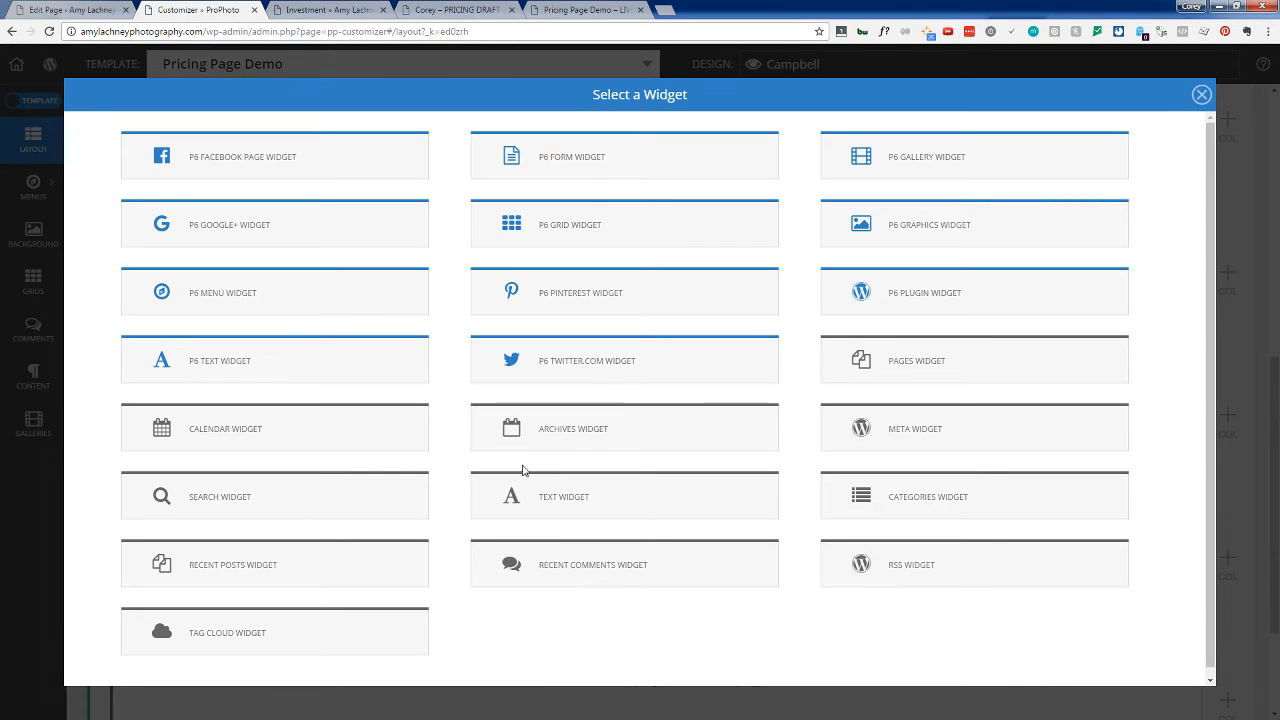
{"action": "left_click", "coordinate": [1199, 96]}
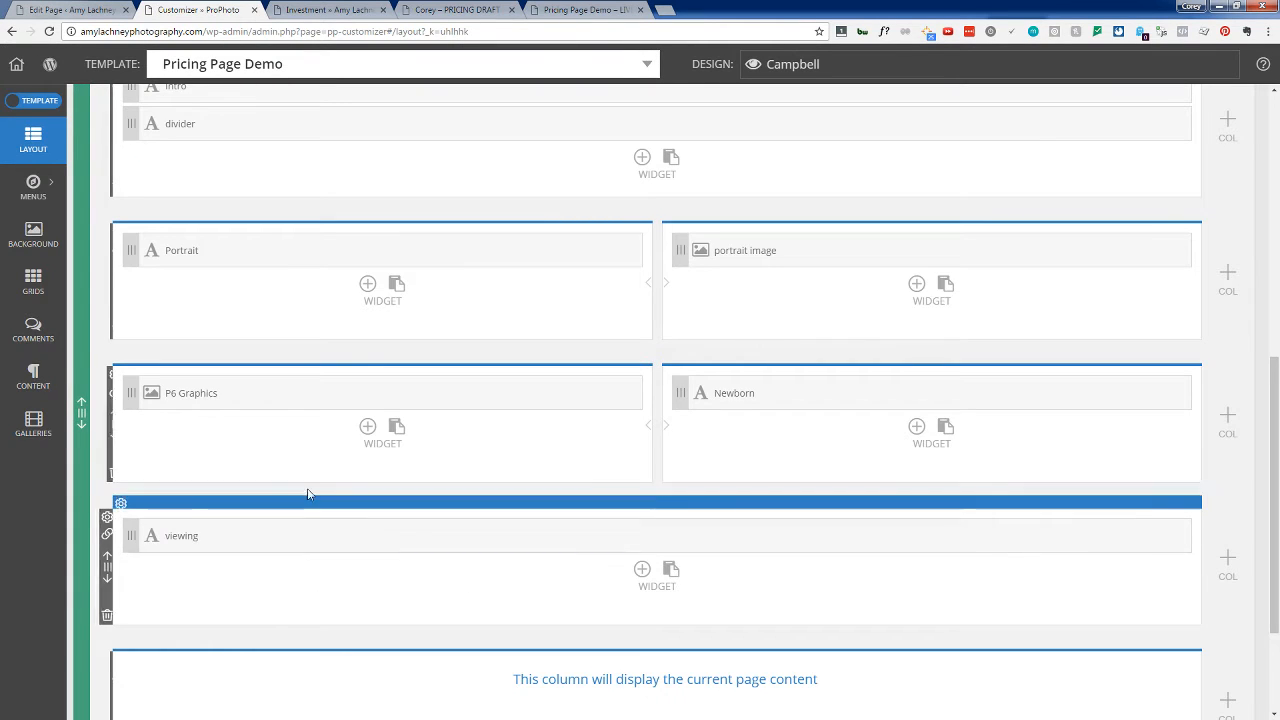
Step: Copy the divider widget from the Intro row, paste it into the viewing row and place it above the viewing widget
{"action": "scroll", "coordinate": [308, 494], "scroll_direction": "up", "scroll_amount": 2}
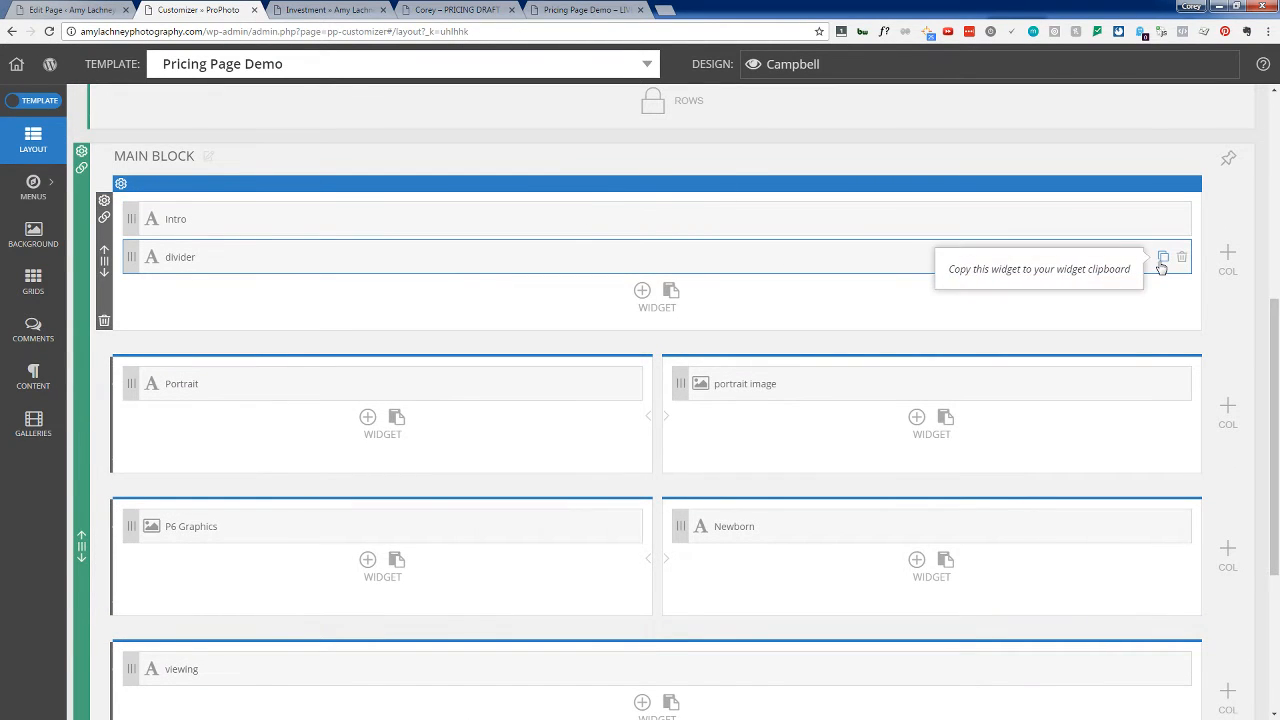
{"action": "left_click", "coordinate": [1161, 263]}
{"action": "scroll", "coordinate": [600, 510], "scroll_direction": "down", "scroll_amount": 2}
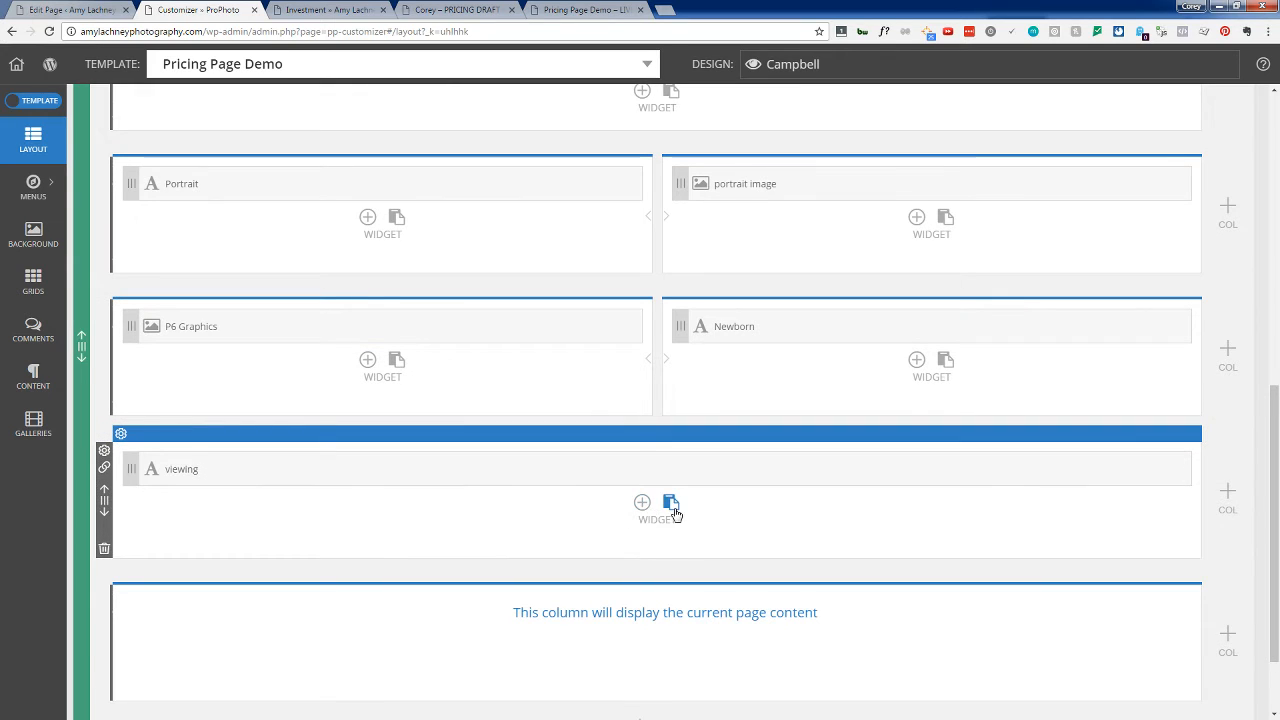
{"action": "left_click", "coordinate": [671, 503]}
{"action": "left_click_drag", "start_coordinate": [131, 507], "coordinate": [130, 470]}
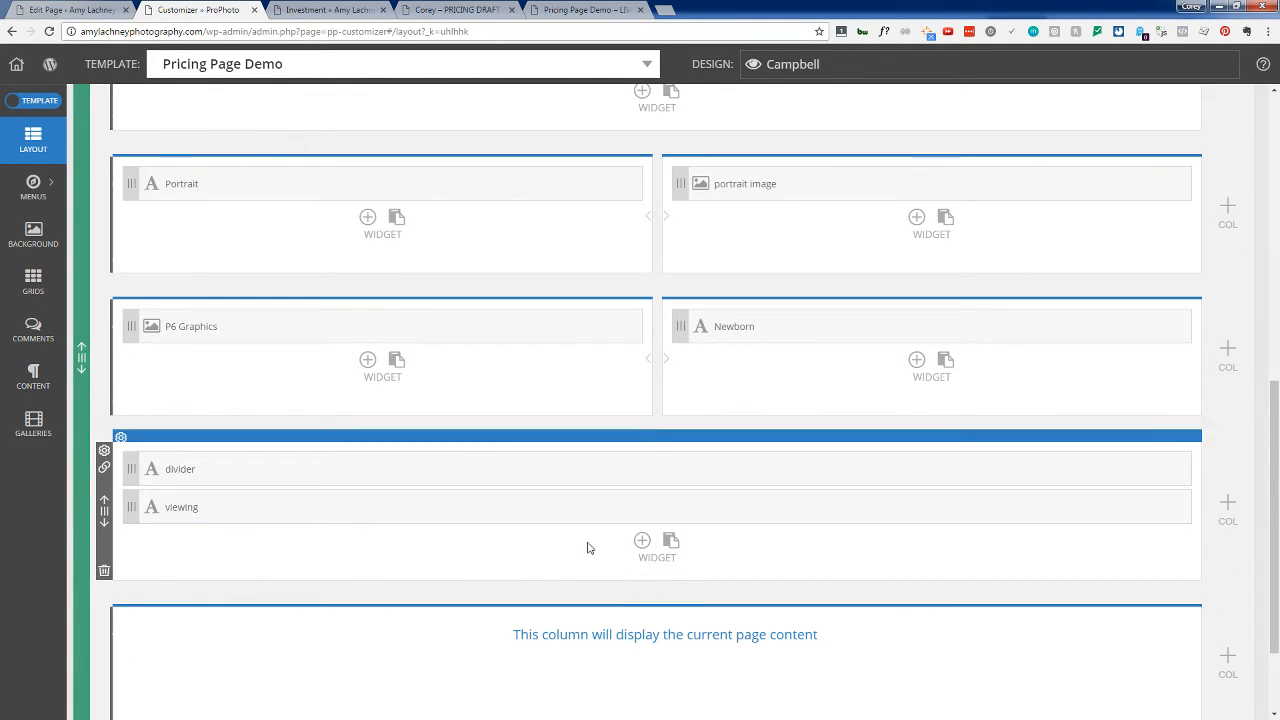
Step: Reload the live pricing demo page, check the divider above Viewing & Ordering Session, compare with the pricing draft and return to the Customizer
{"action": "scroll", "coordinate": [563, 623], "scroll_direction": "up", "scroll_amount": 3}
{"action": "left_click", "coordinate": [583, 10]}
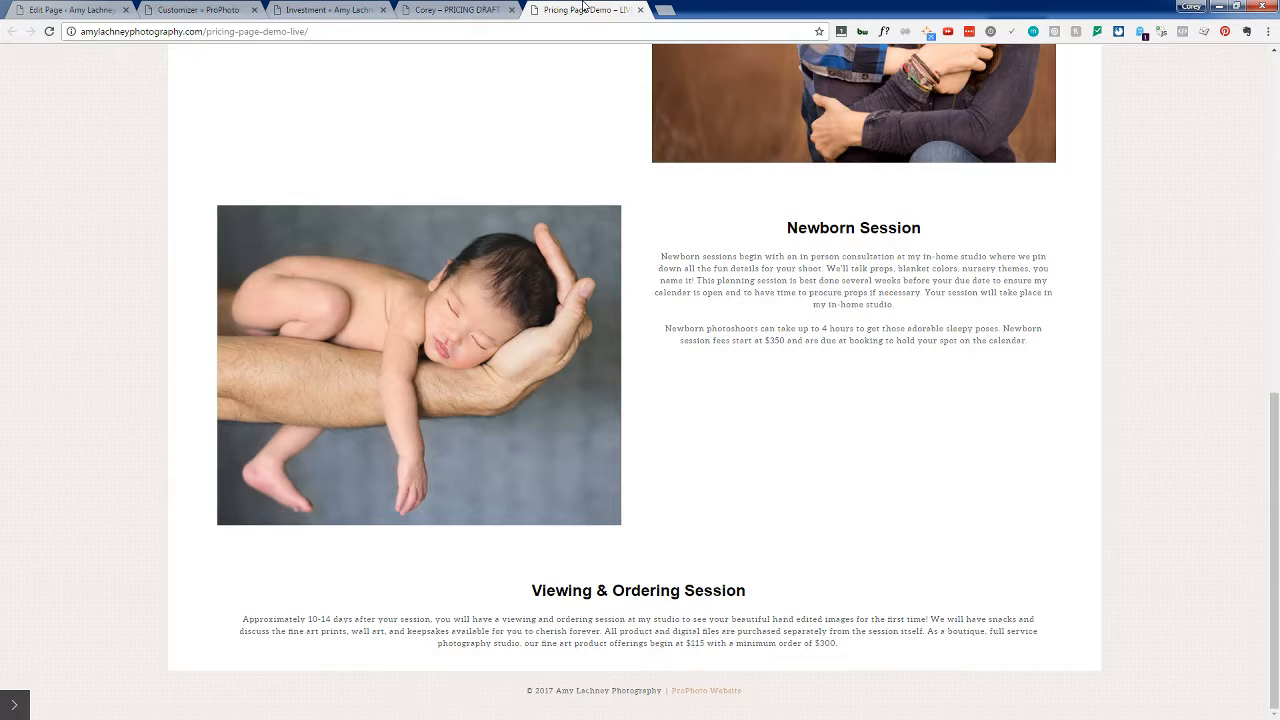
{"action": "left_click", "coordinate": [49, 31]}
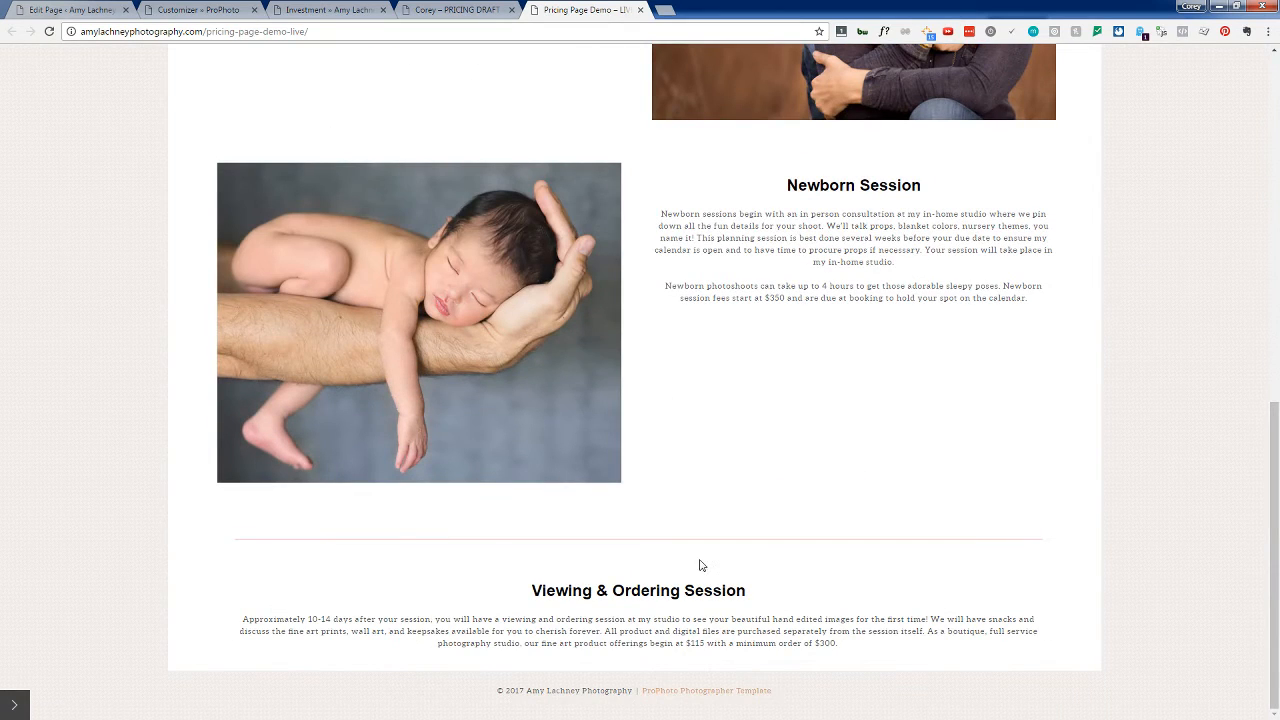
{"action": "scroll", "coordinate": [691, 565], "scroll_direction": "up", "scroll_amount": 3}
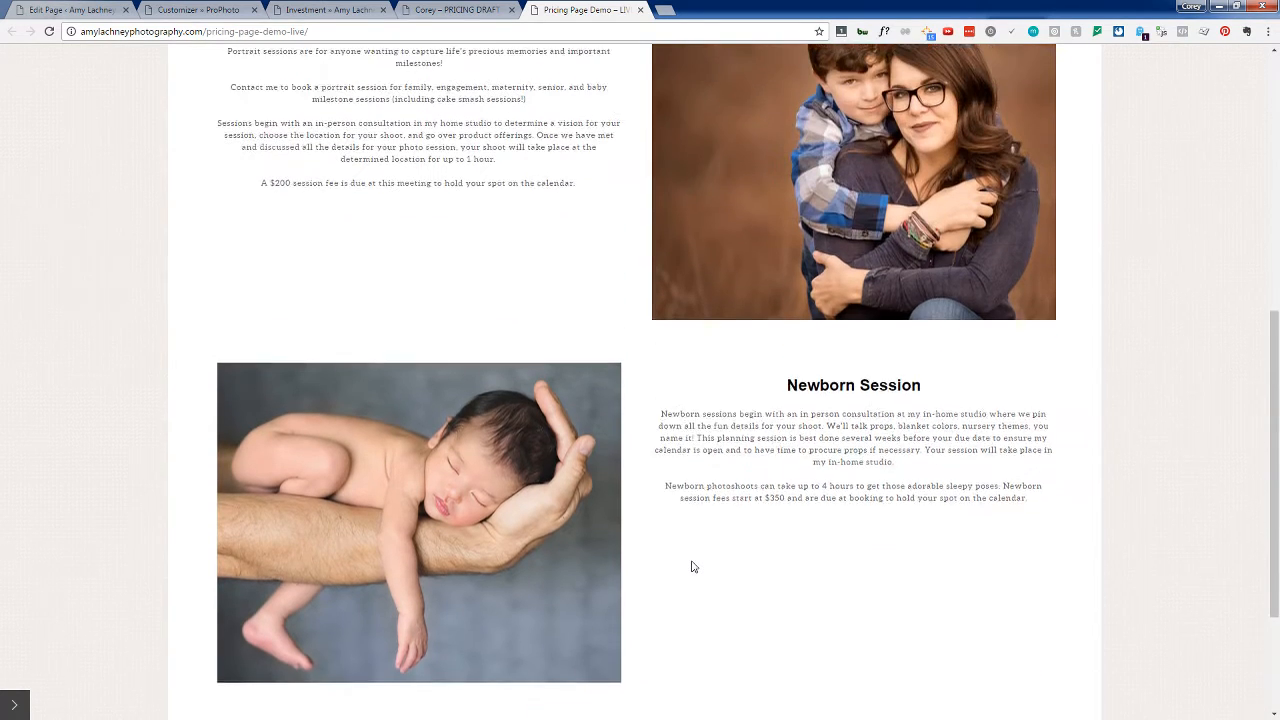
{"action": "left_click", "coordinate": [468, 9]}
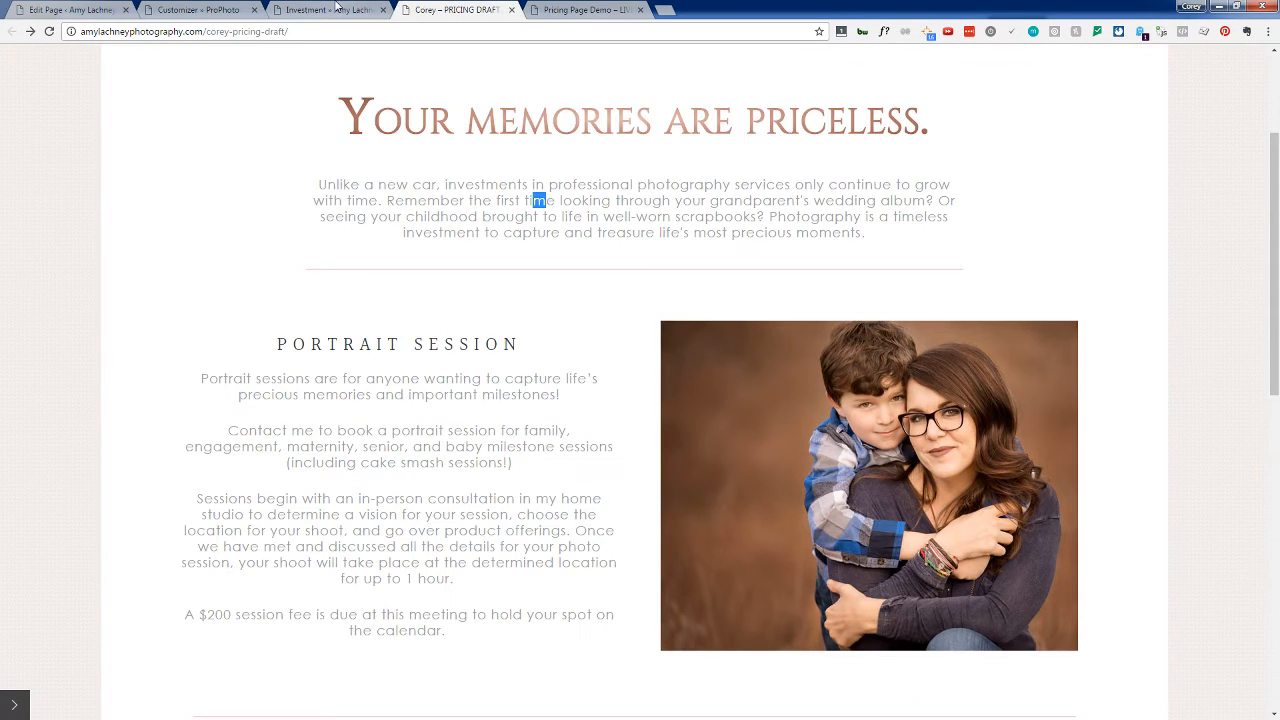
{"action": "left_click", "coordinate": [198, 9]}
Step: Move the empty bottom row of the main block between the Portrait and Newborn rows and paste the divider widget into it
{"action": "mouse_move", "coordinate": [378, 424]}
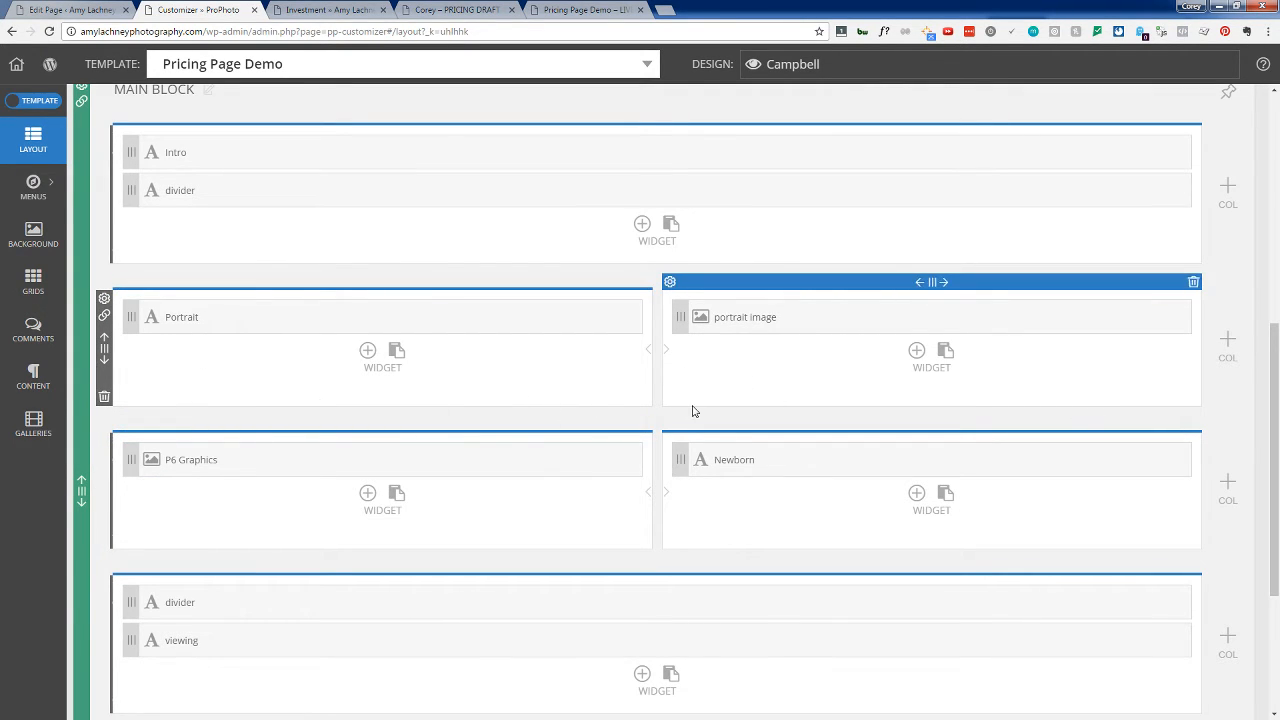
{"action": "scroll", "coordinate": [693, 411], "scroll_direction": "down", "scroll_amount": 3}
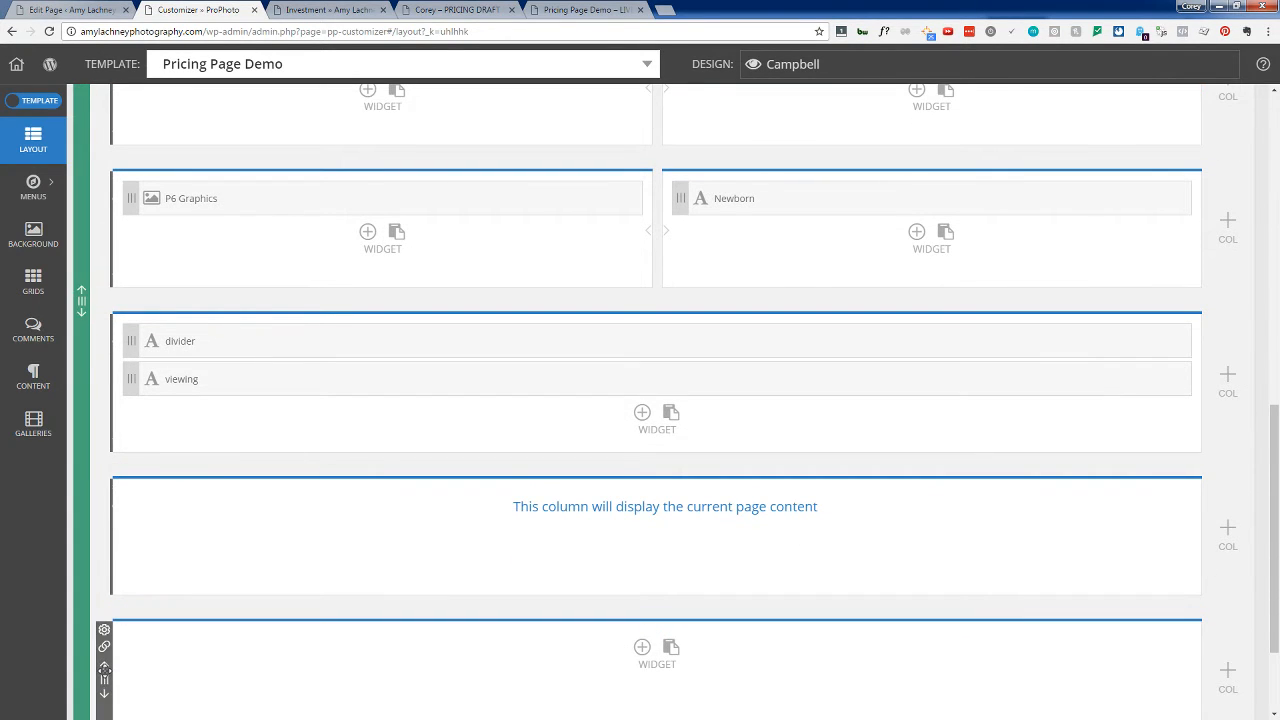
{"action": "left_click_drag", "start_coordinate": [100, 670], "coordinate": [105, 200]}
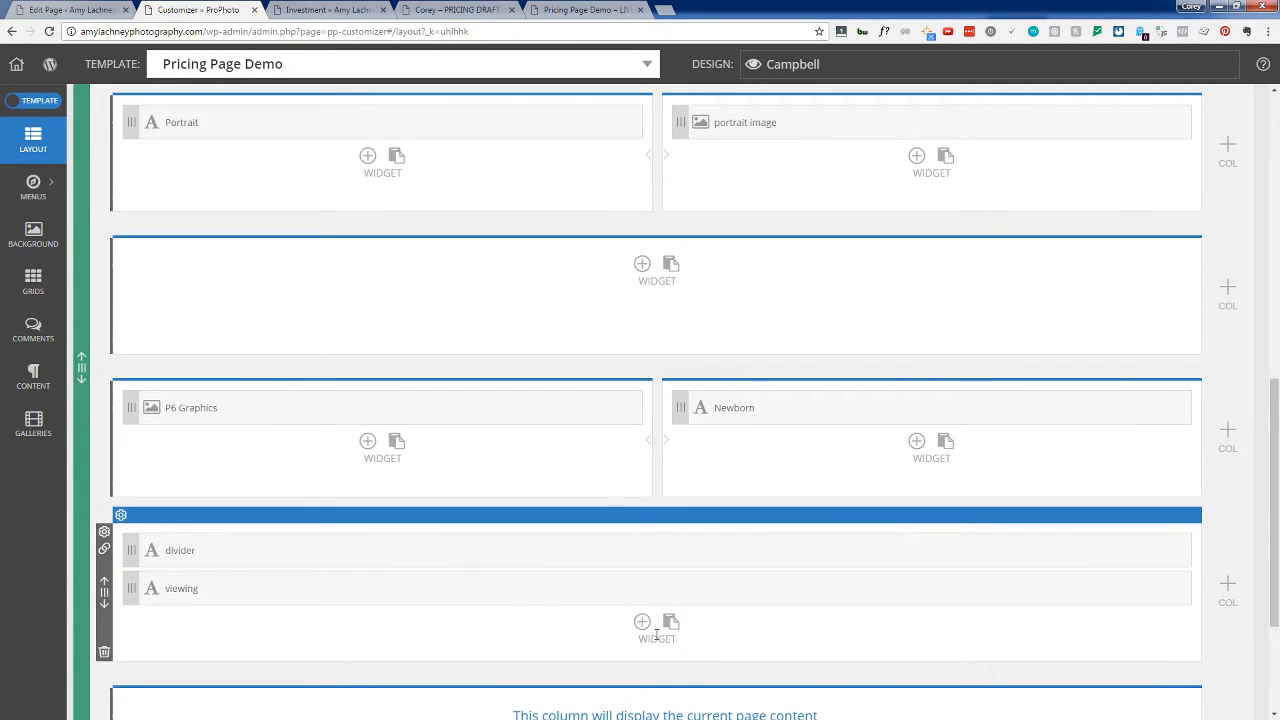
{"action": "left_click", "coordinate": [671, 266]}
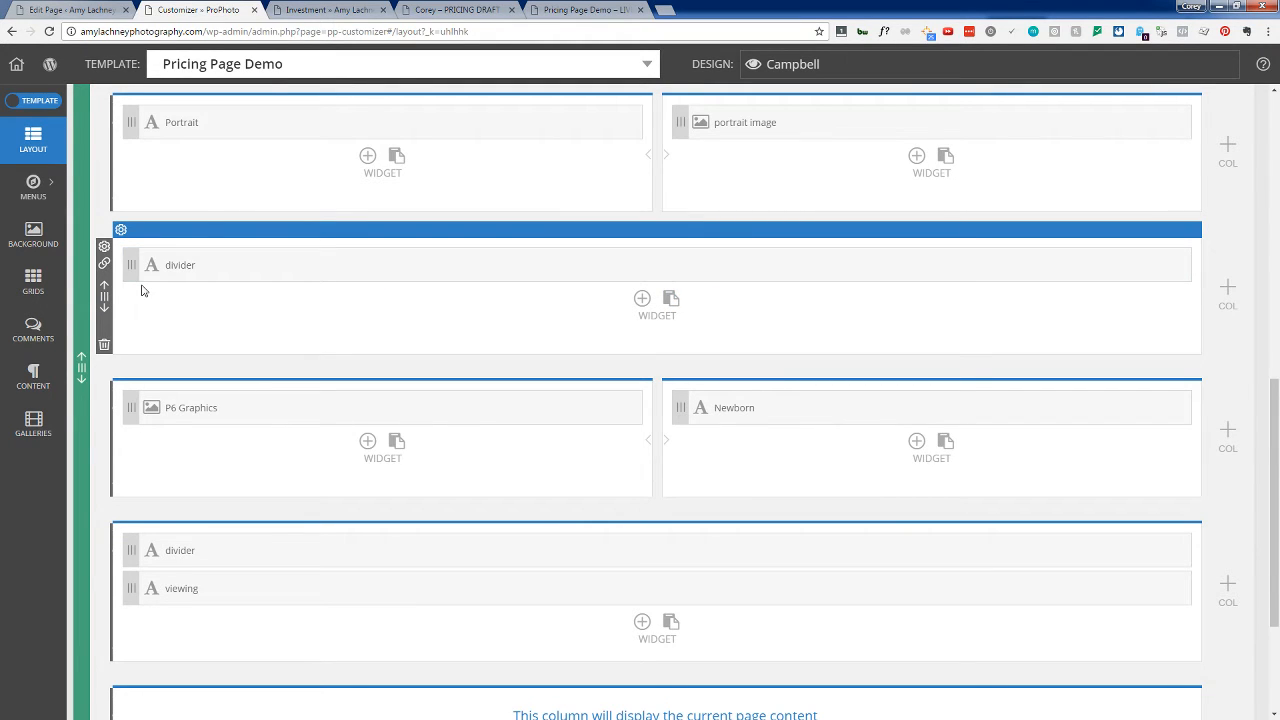
Step: Set the new divider row's top and bottom padding to 0%, save the layout appearance and reload the live pricing demo page
{"action": "left_click", "coordinate": [104, 246]}
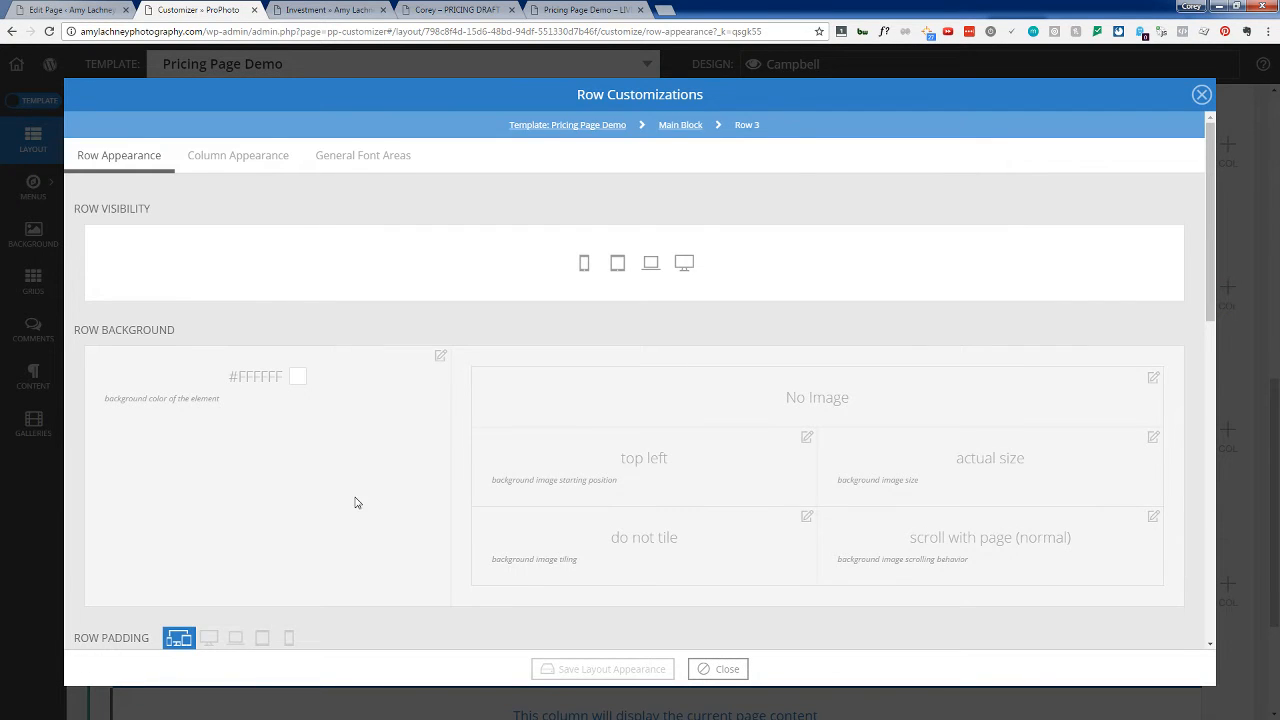
{"action": "scroll", "coordinate": [354, 500], "scroll_direction": "down", "scroll_amount": 3}
{"action": "left_click", "coordinate": [440, 400]}
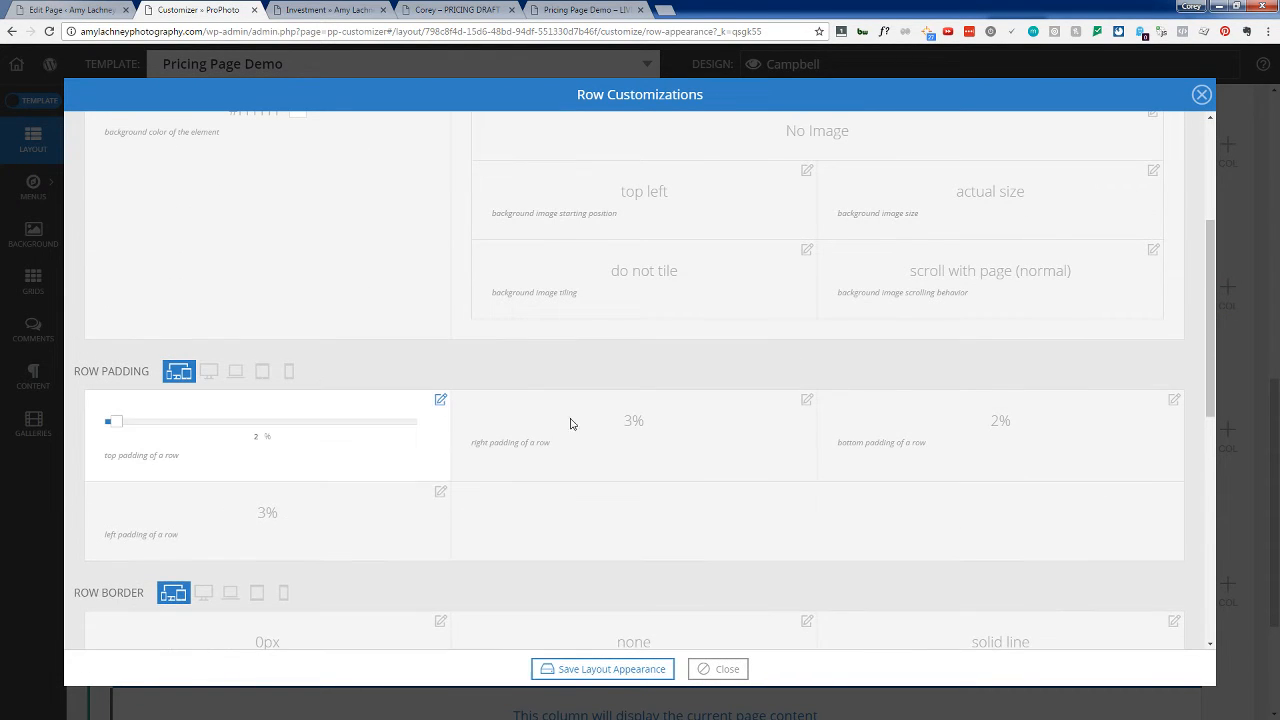
{"action": "left_click", "coordinate": [1172, 401]}
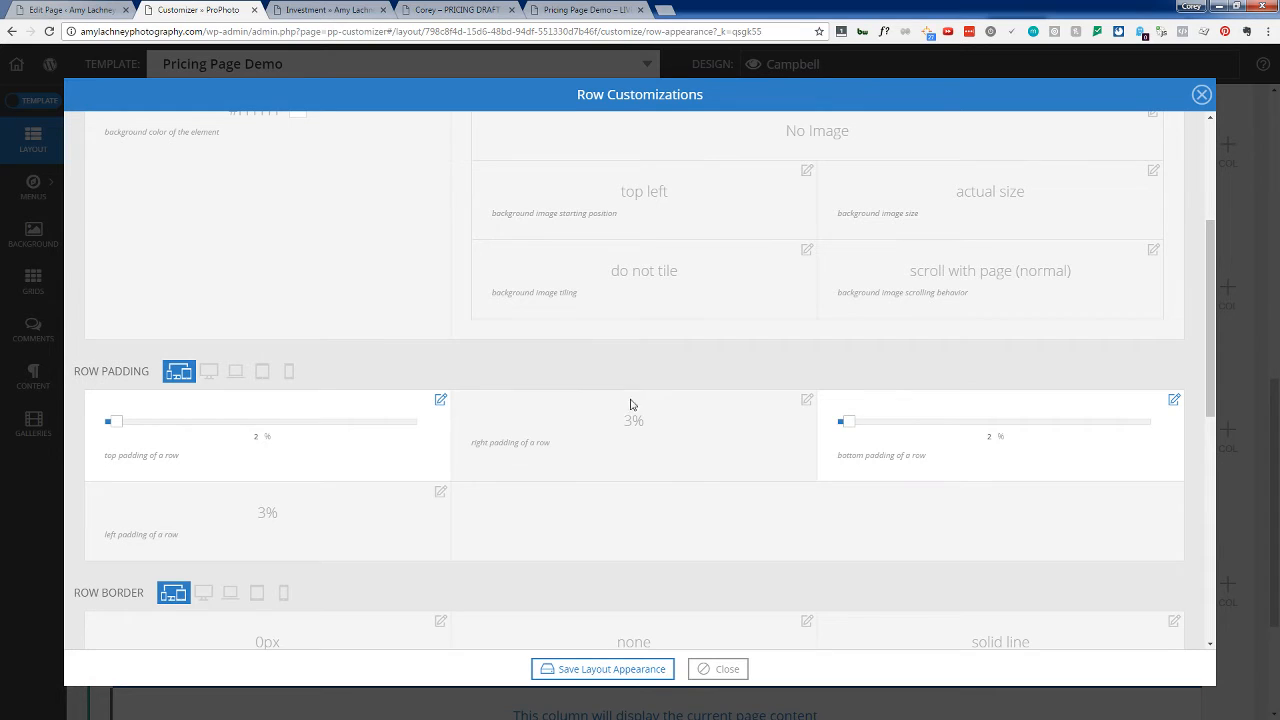
{"action": "left_click_drag", "start_coordinate": [112, 420], "coordinate": [102, 421]}
{"action": "left_click_drag", "start_coordinate": [846, 421], "coordinate": [836, 421]}
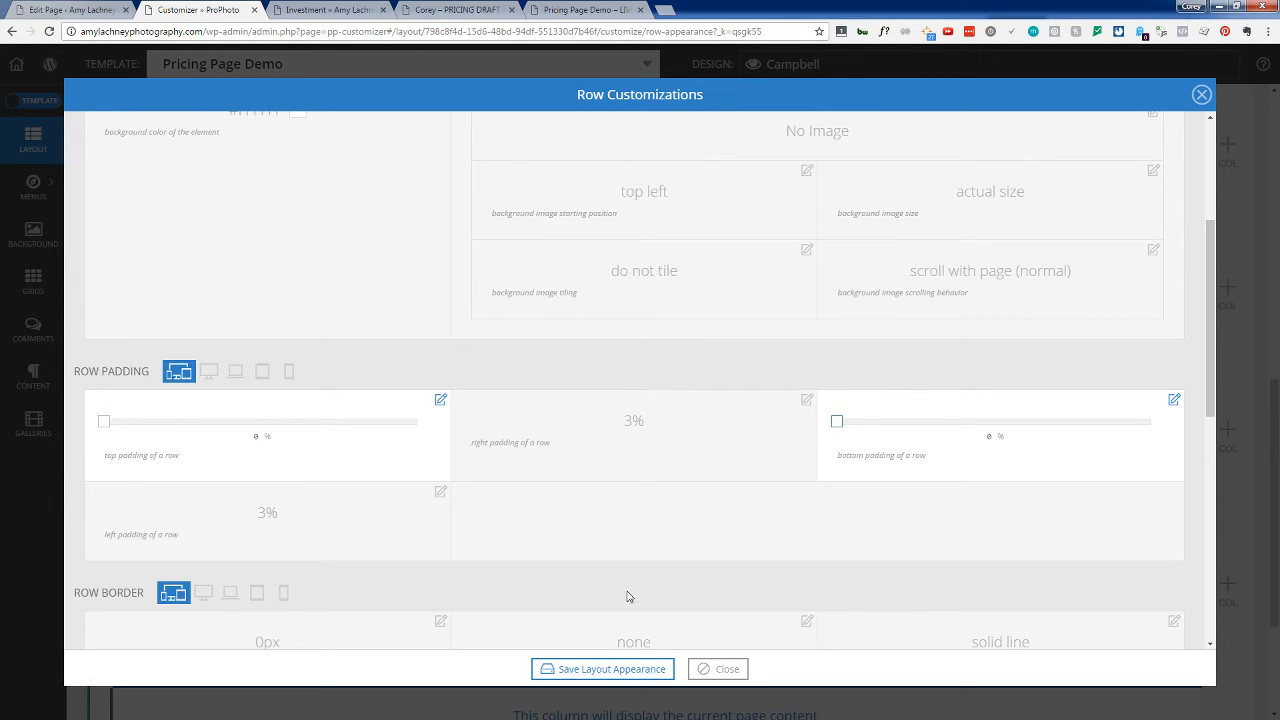
{"action": "left_click", "coordinate": [632, 676]}
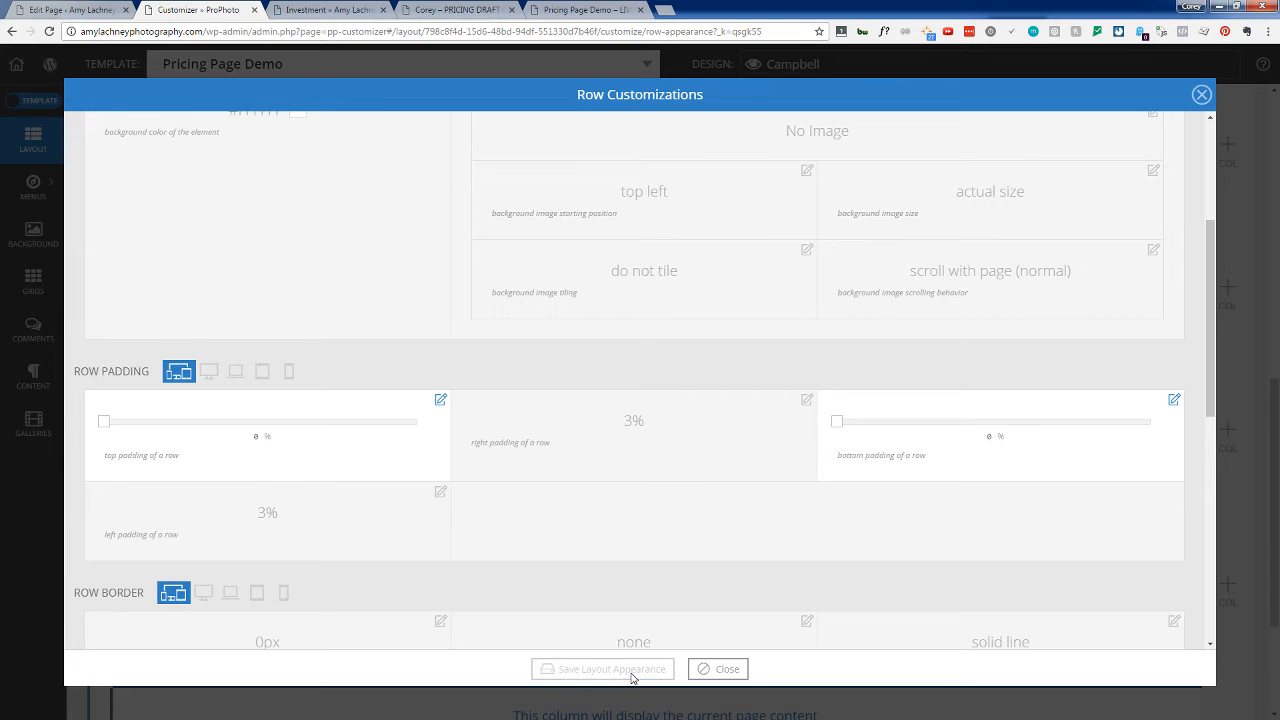
{"action": "left_click", "coordinate": [719, 669]}
{"action": "left_click", "coordinate": [590, 9]}
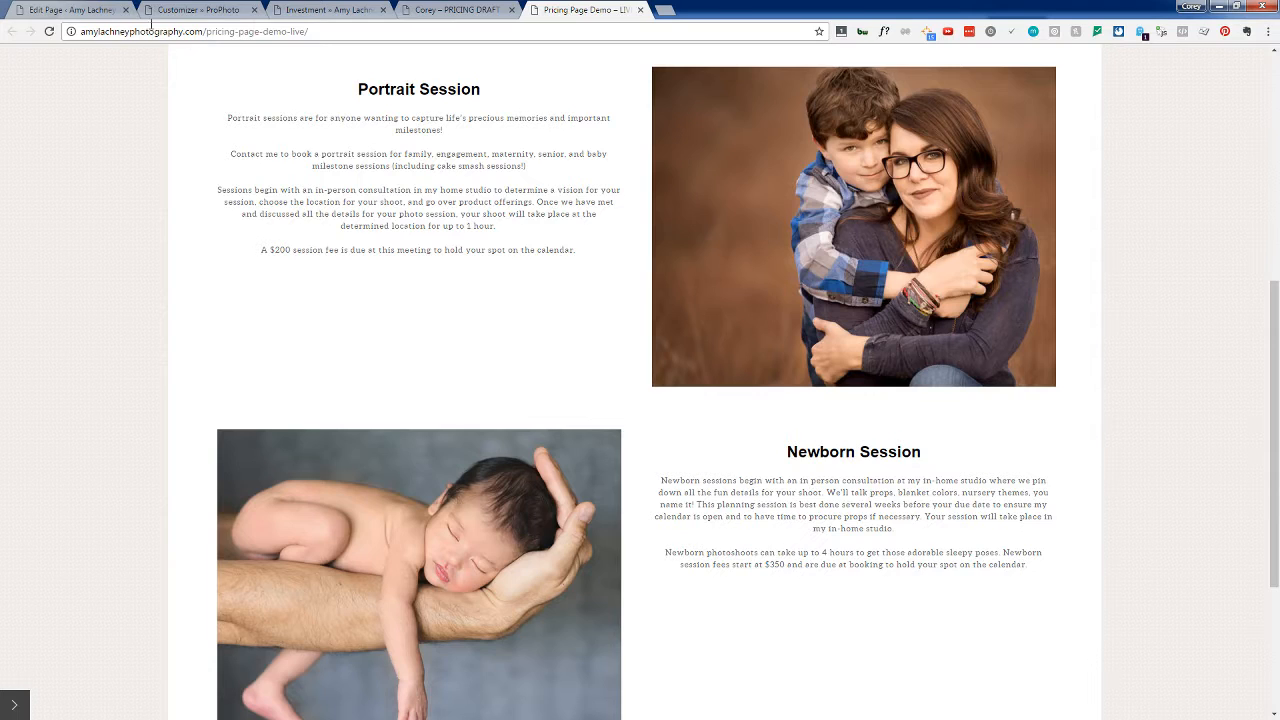
{"action": "left_click", "coordinate": [49, 32]}
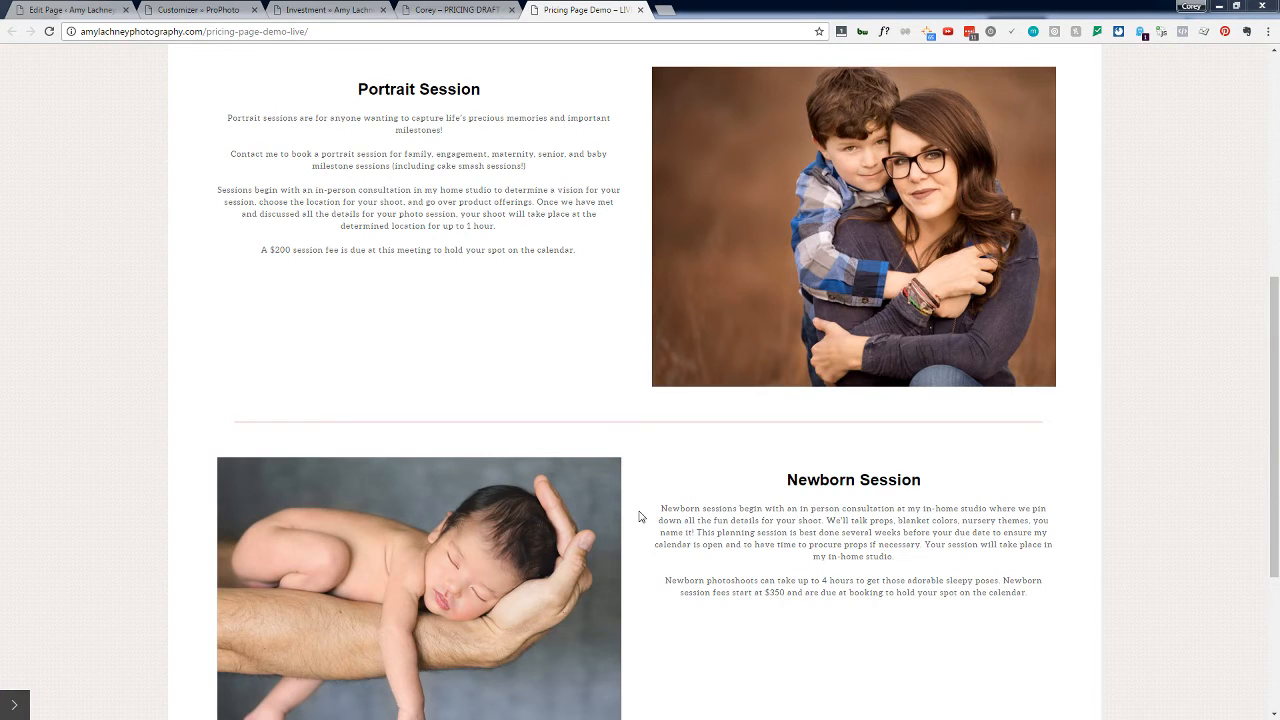
Step: Review the divider lines and spacing between the intro, Portrait, Newborn and Viewing & Ordering rows on the live pricing demo page
{"action": "scroll", "coordinate": [640, 516], "scroll_direction": "up", "scroll_amount": 2}
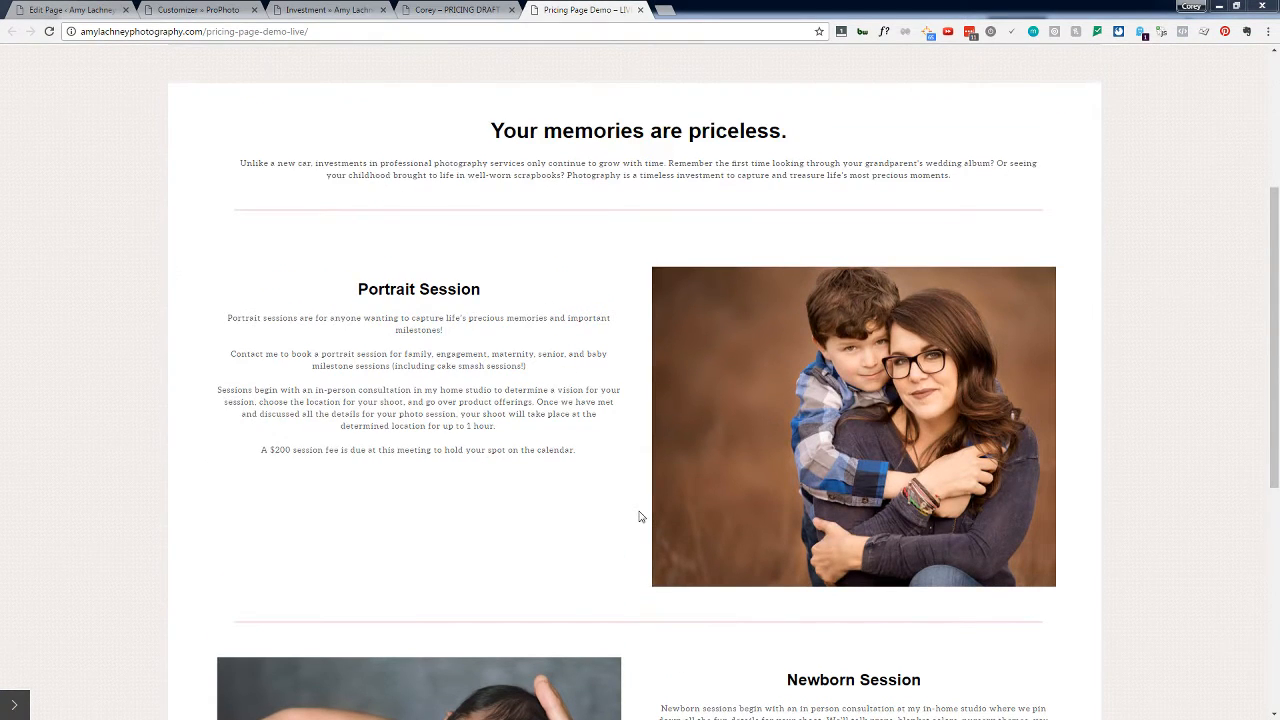
{"action": "scroll", "coordinate": [640, 516], "scroll_direction": "down", "scroll_amount": 2}
{"action": "scroll", "coordinate": [641, 516], "scroll_direction": "down", "scroll_amount": 1}
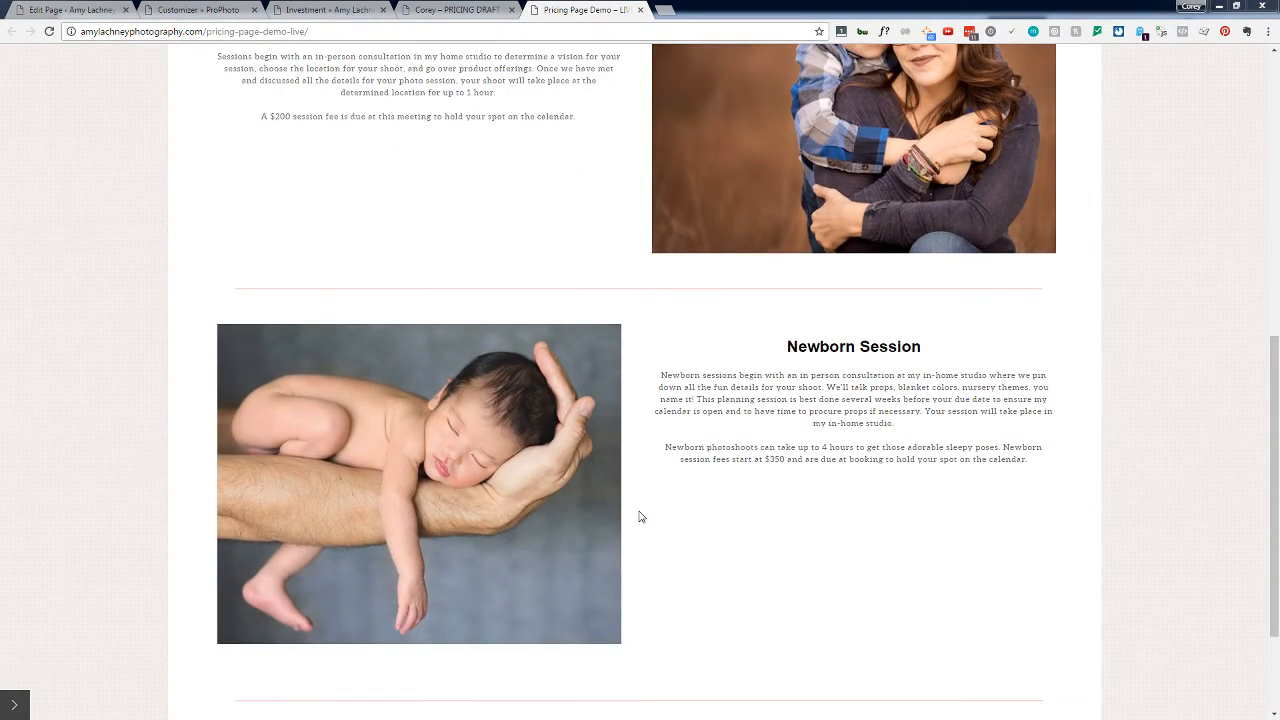
{"action": "scroll", "coordinate": [640, 516], "scroll_direction": "up", "scroll_amount": 2}
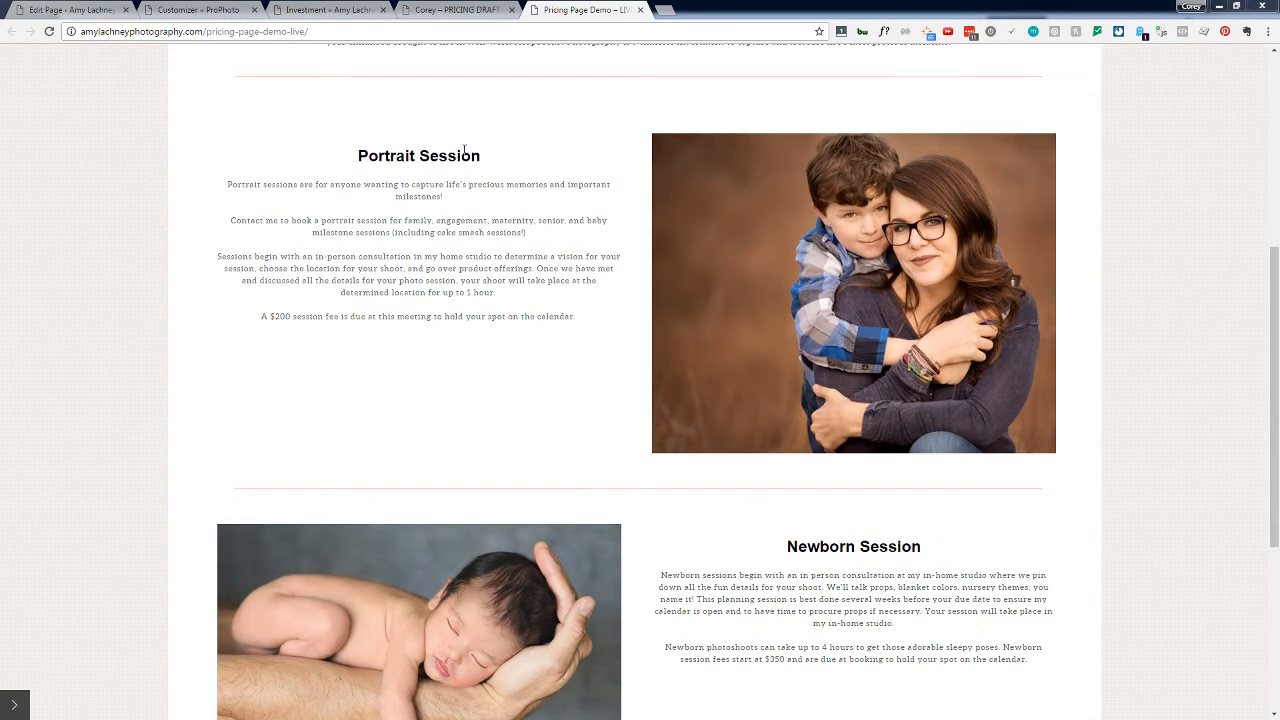
{"action": "scroll", "coordinate": [449, 165], "scroll_direction": "up", "scroll_amount": 2}
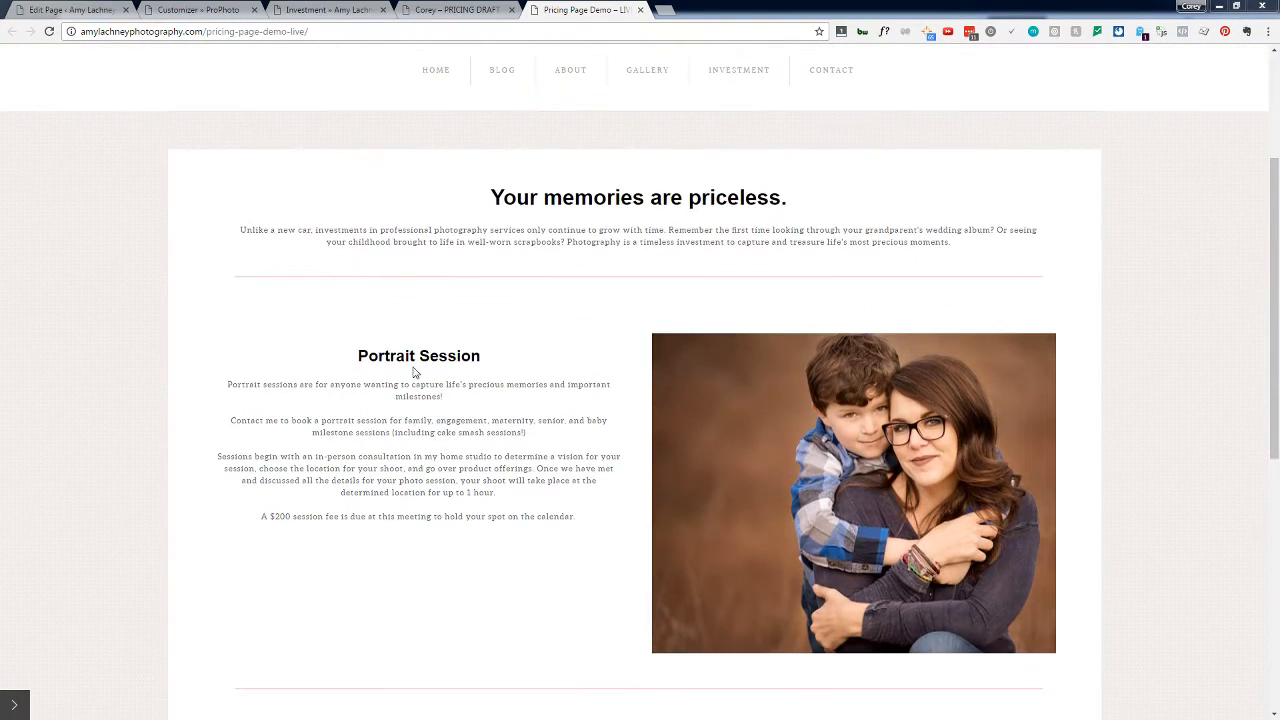
{"action": "scroll", "coordinate": [654, 551], "scroll_direction": "down", "scroll_amount": 2}
{"action": "scroll", "coordinate": [548, 87], "scroll_direction": "down", "scroll_amount": 3}
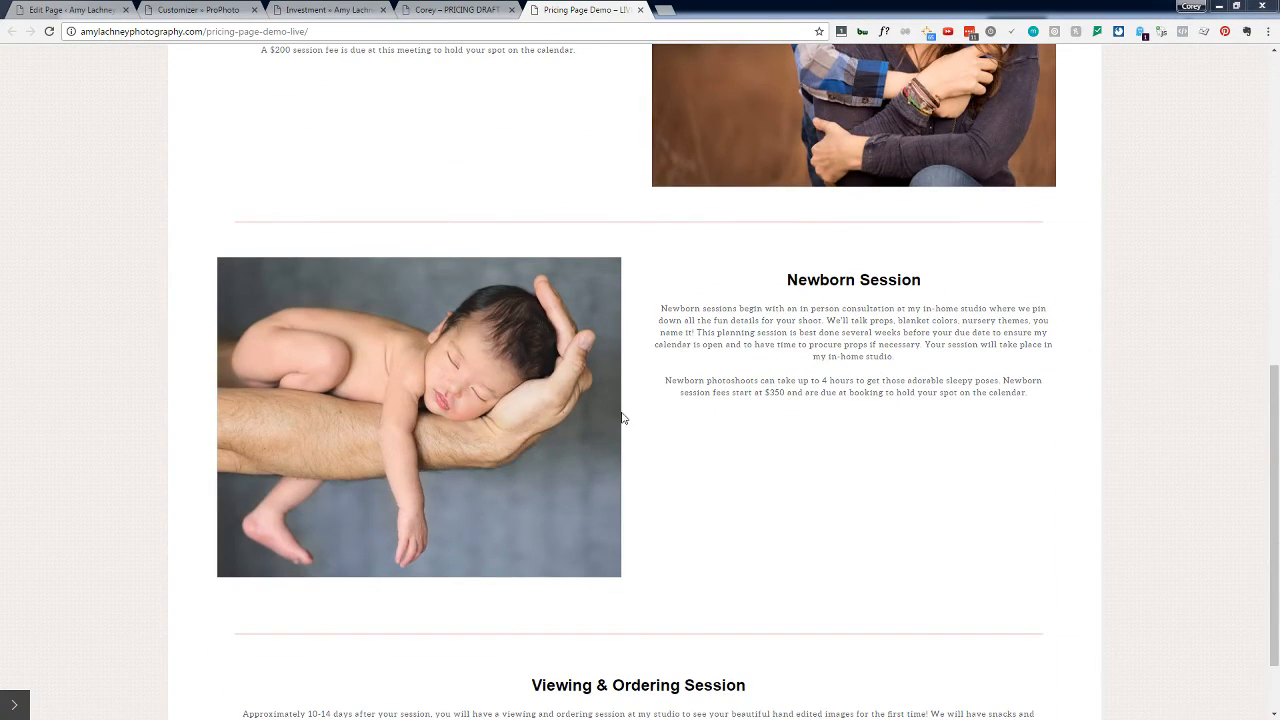
{"action": "scroll", "coordinate": [621, 418], "scroll_direction": "up", "scroll_amount": 3}
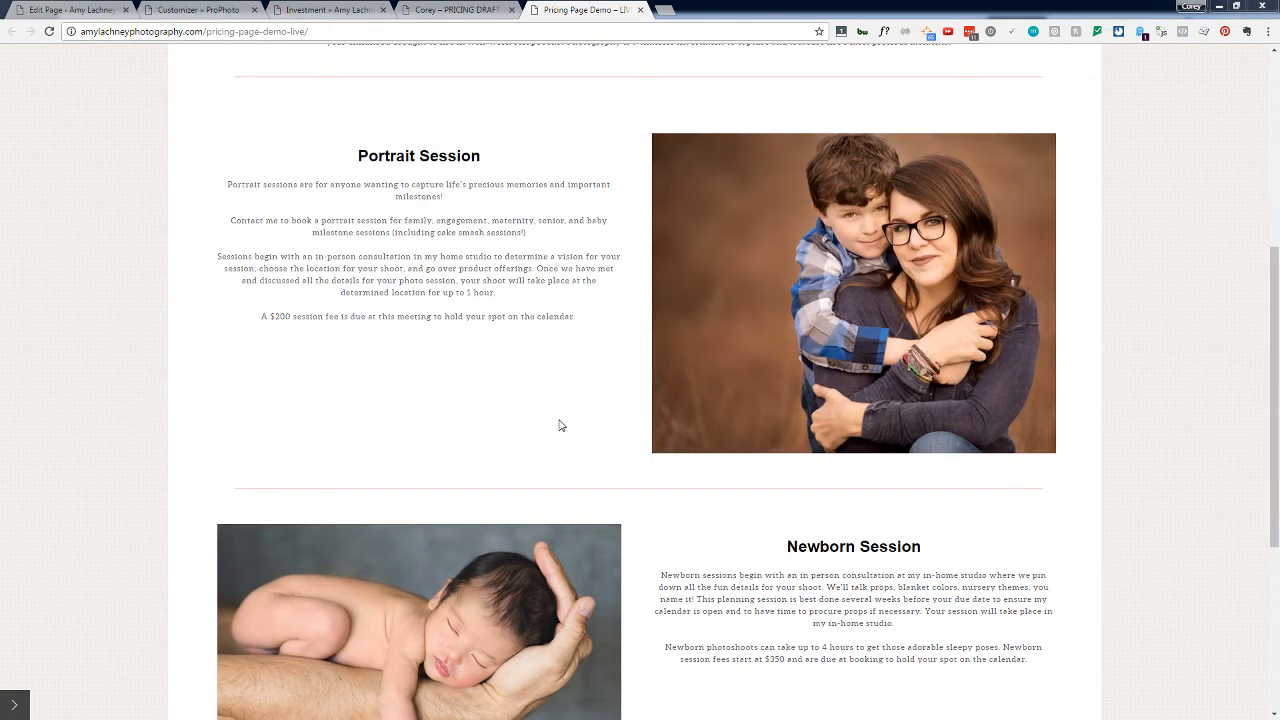
{"action": "scroll", "coordinate": [560, 425], "scroll_direction": "up", "scroll_amount": 1}
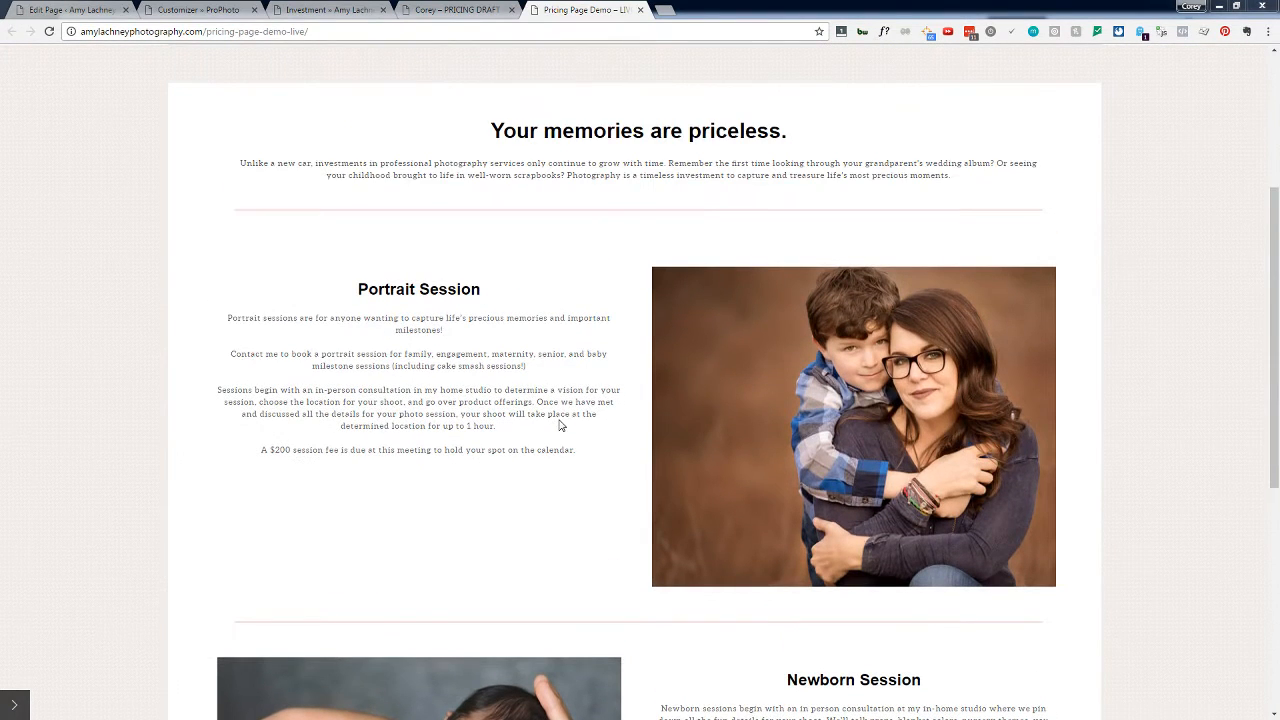
{"action": "scroll", "coordinate": [560, 425], "scroll_direction": "up", "scroll_amount": 1}
{"action": "scroll", "coordinate": [560, 425], "scroll_direction": "down", "scroll_amount": 5}
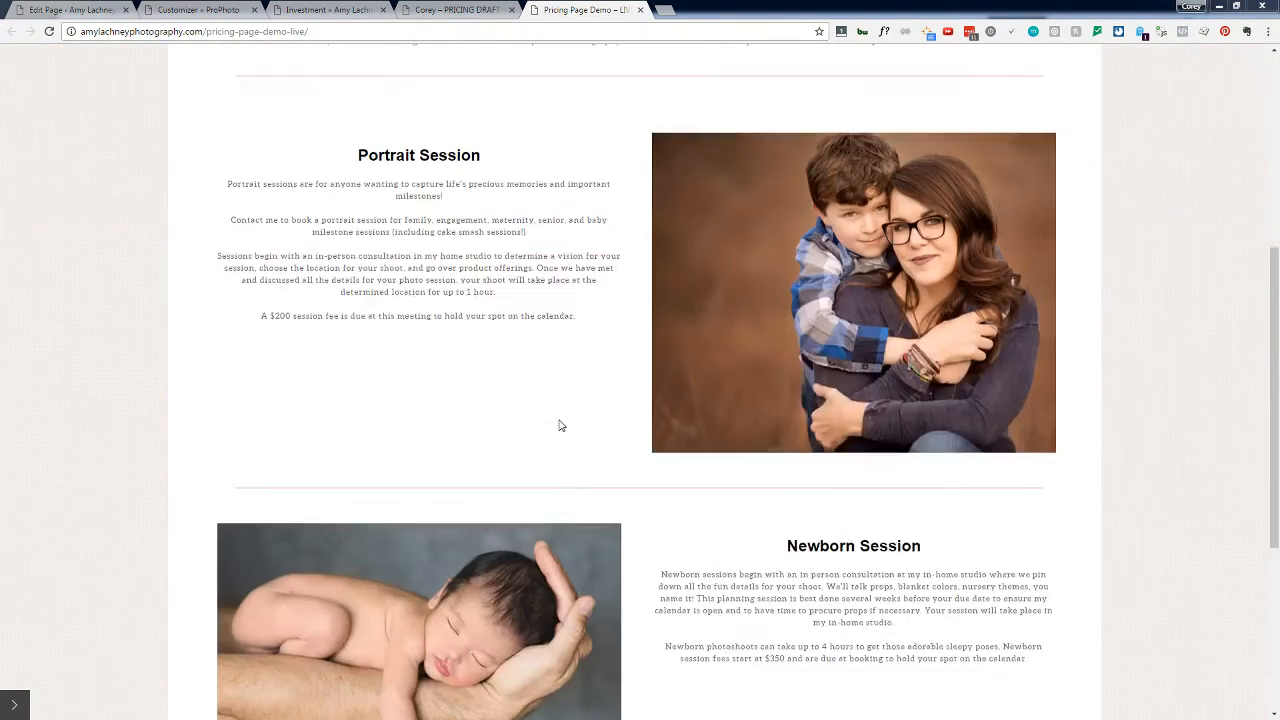
{"action": "scroll", "coordinate": [560, 425], "scroll_direction": "up", "scroll_amount": 3}
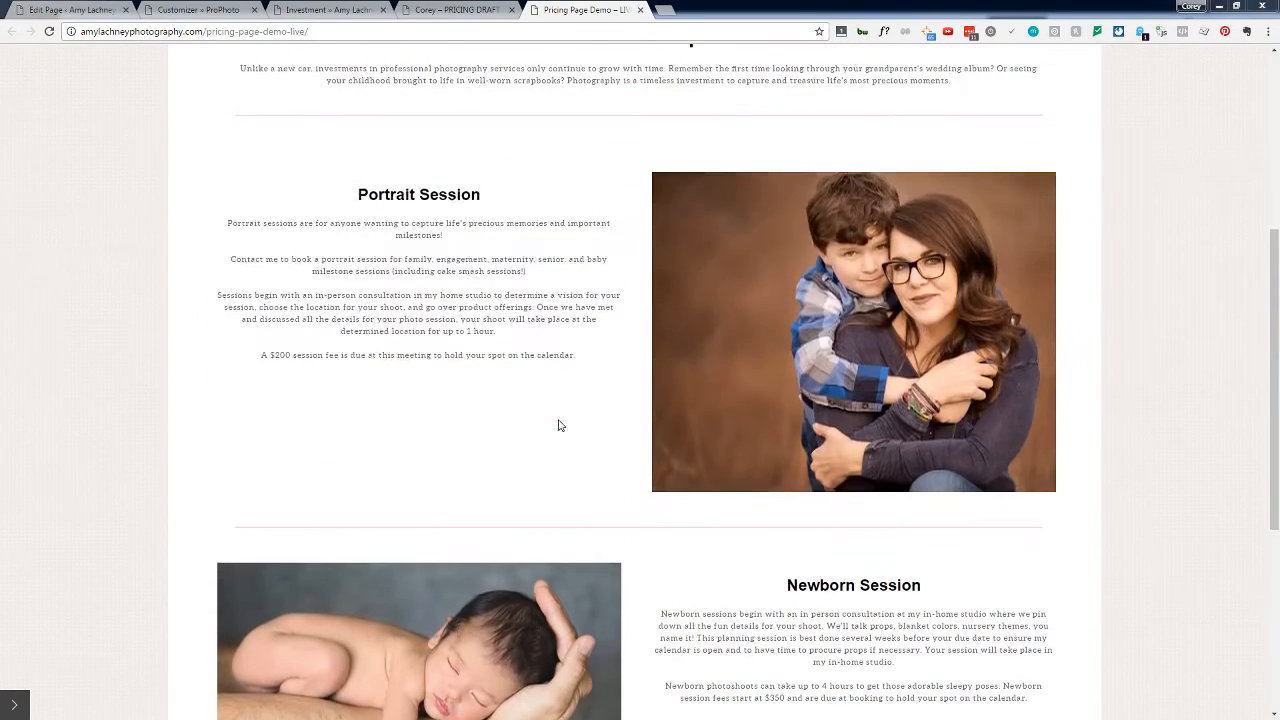
{"action": "scroll", "coordinate": [480, 374], "scroll_direction": "up", "scroll_amount": 1}
{"action": "scroll", "coordinate": [480, 384], "scroll_direction": "up", "scroll_amount": 1}
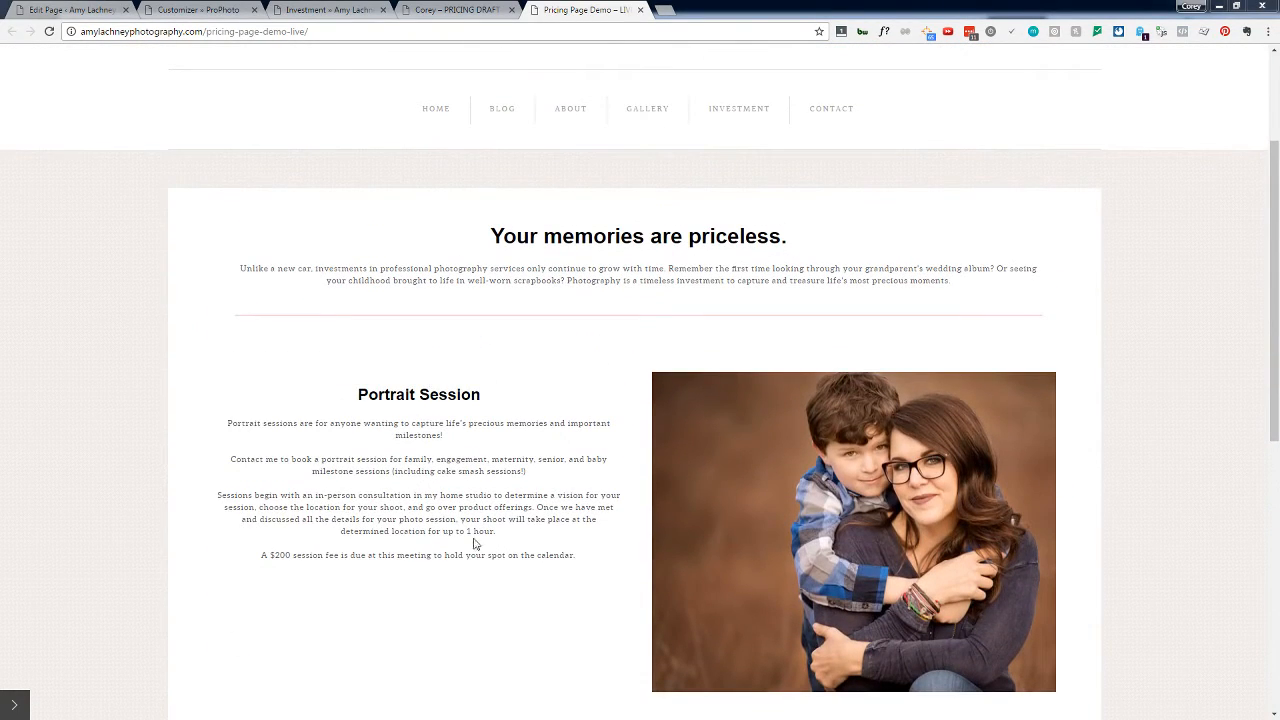
{"action": "scroll", "coordinate": [495, 530], "scroll_direction": "down", "scroll_amount": 3}
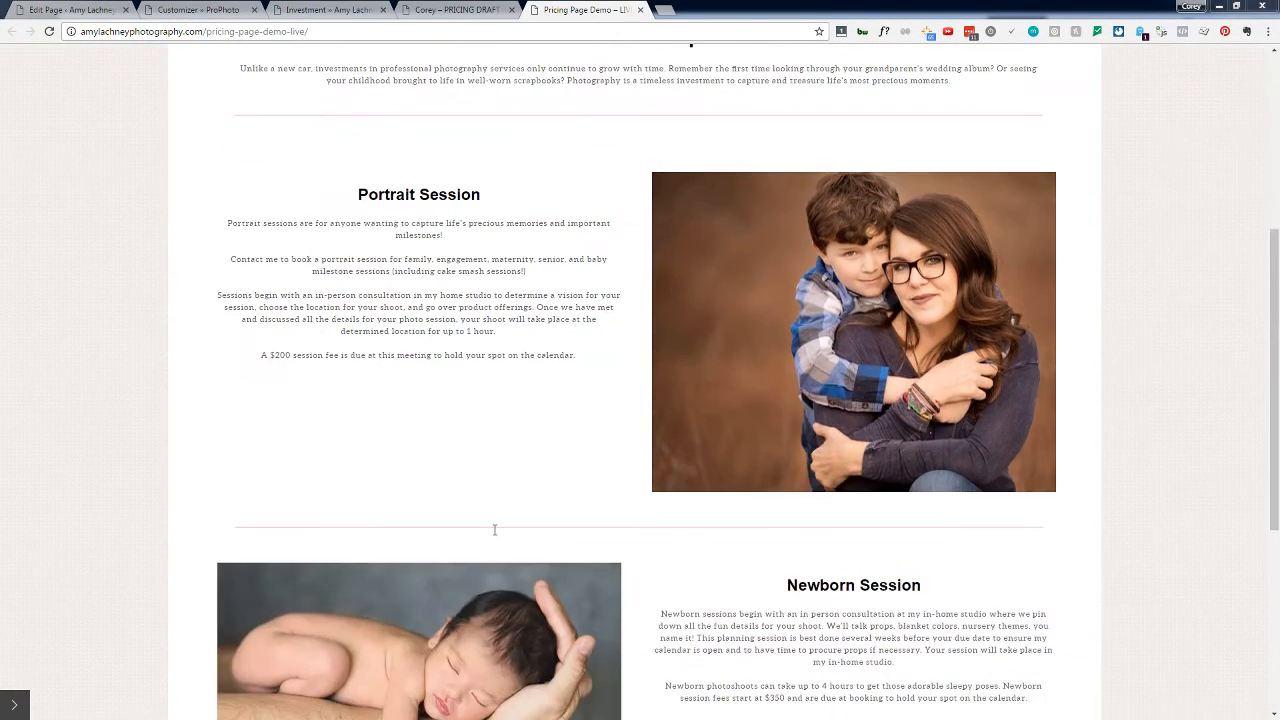
{"action": "scroll", "coordinate": [495, 530], "scroll_direction": "up", "scroll_amount": 3}
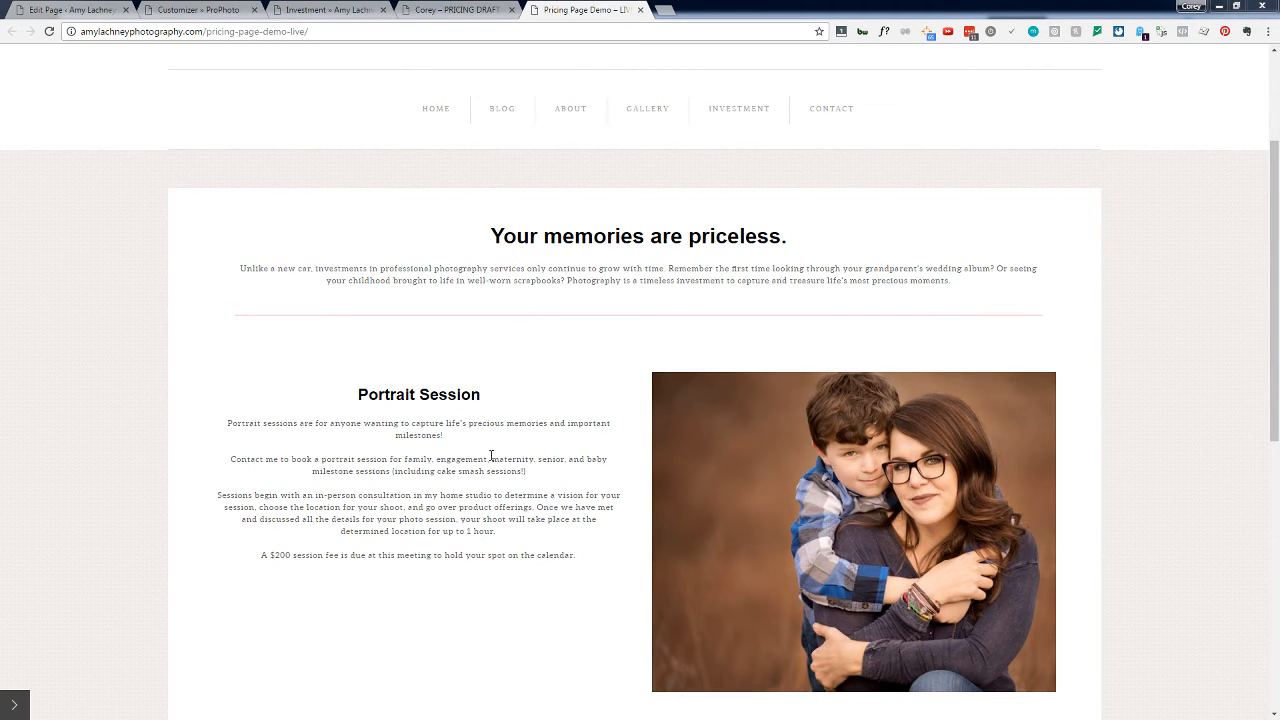
Step: Capture the original Investment page showing the intro and Portrait Session, and paste the screenshot into a new Photoshop document
{"action": "left_click", "coordinate": [327, 9]}
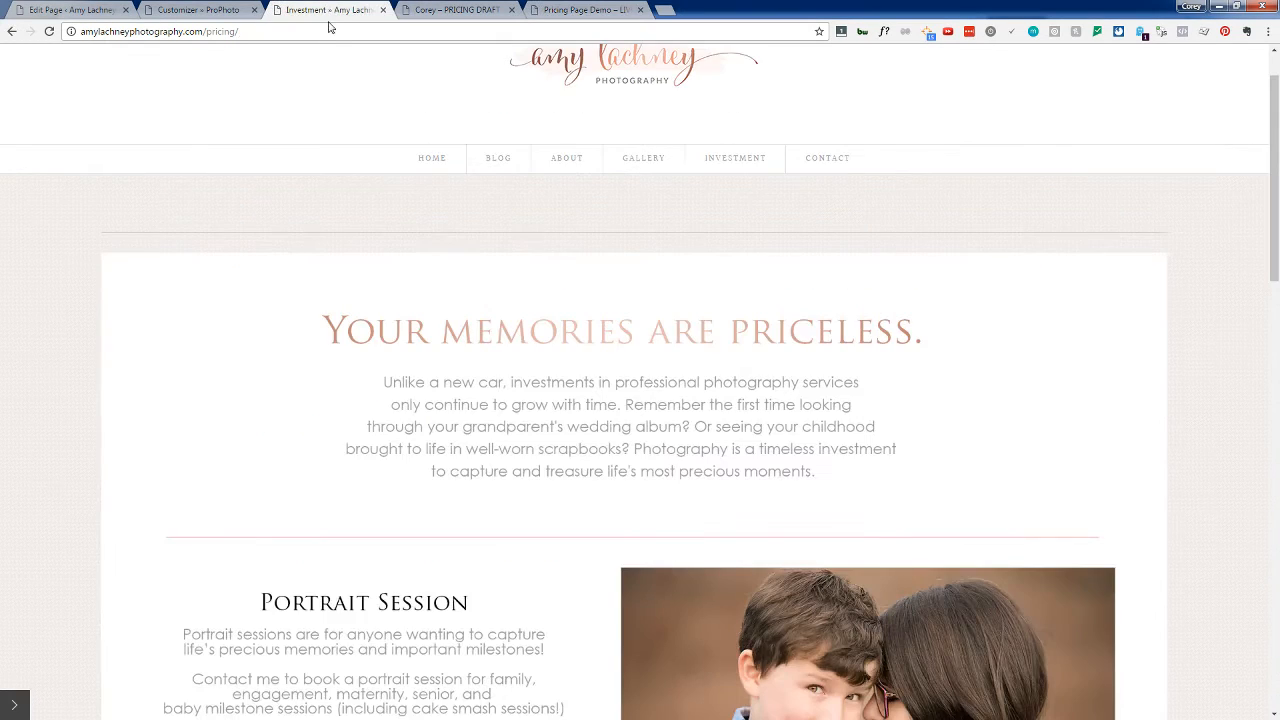
{"action": "scroll", "coordinate": [523, 606], "scroll_direction": "down", "scroll_amount": 2}
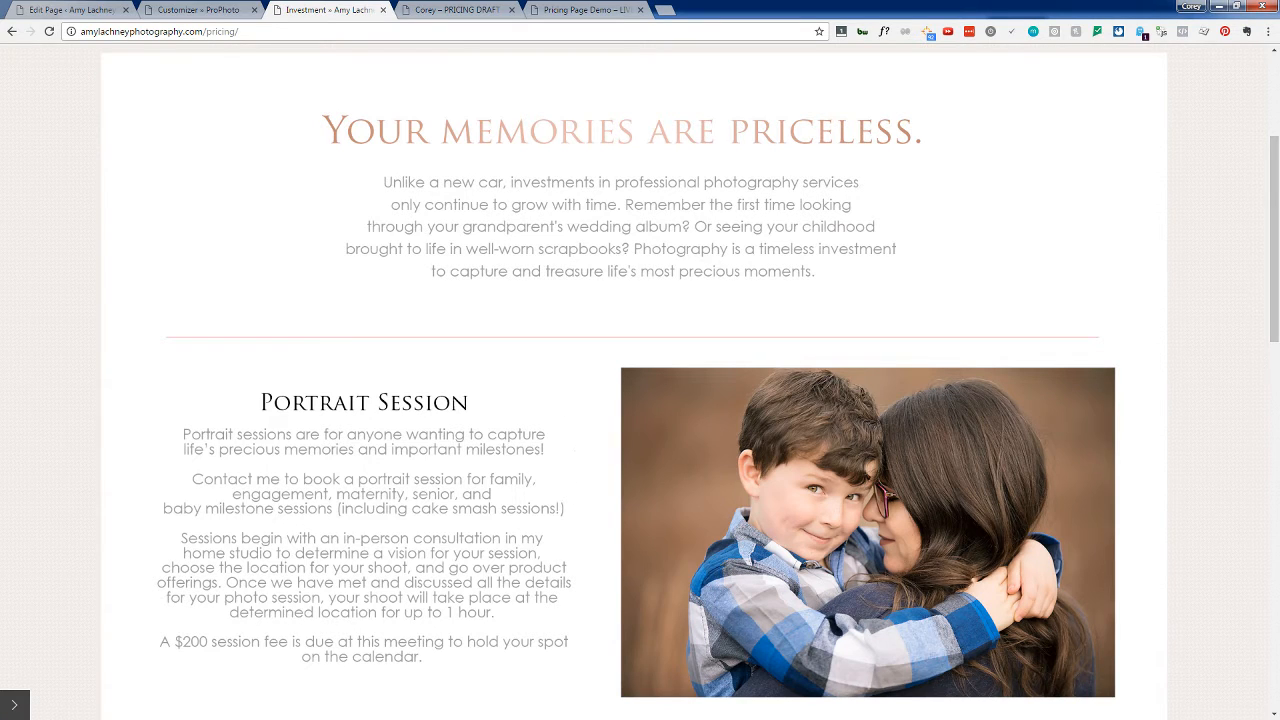
{"action": "key", "text": "alt+Tab"}
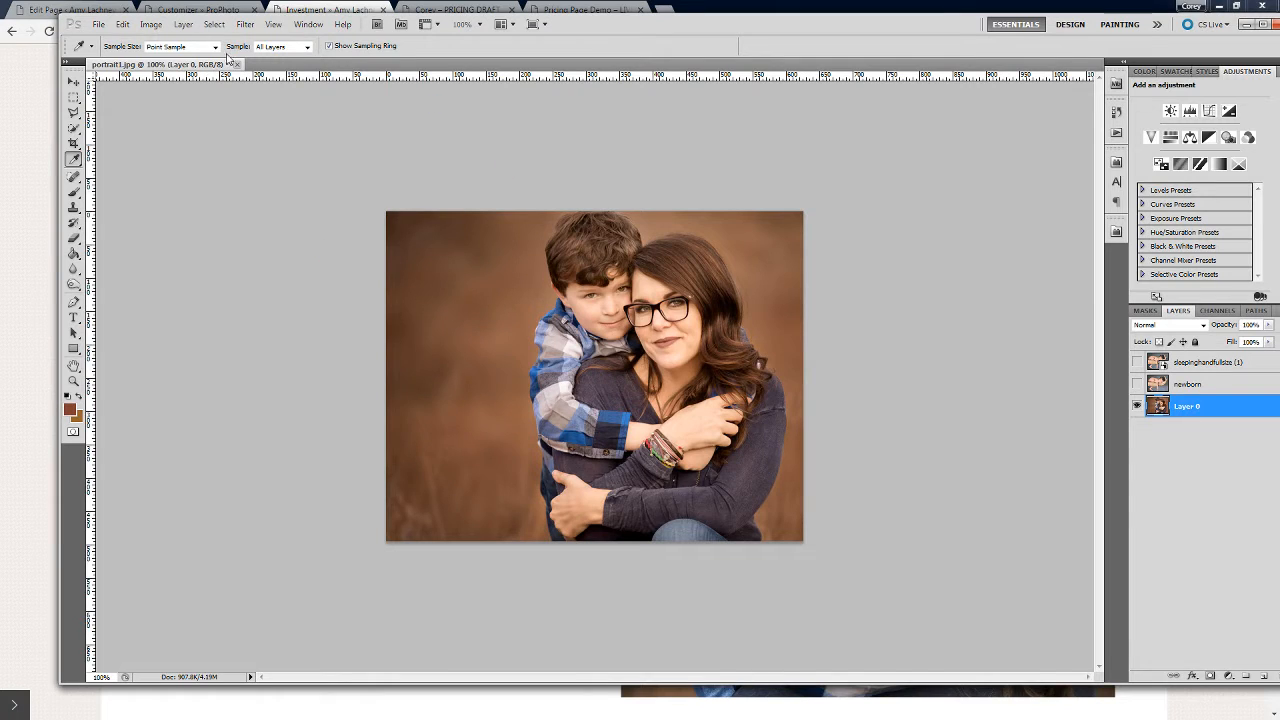
{"action": "left_click", "coordinate": [99, 24]}
{"action": "left_click", "coordinate": [106, 39]}
{"action": "key", "text": "Return"}
{"action": "key", "text": "ctrl+v"}
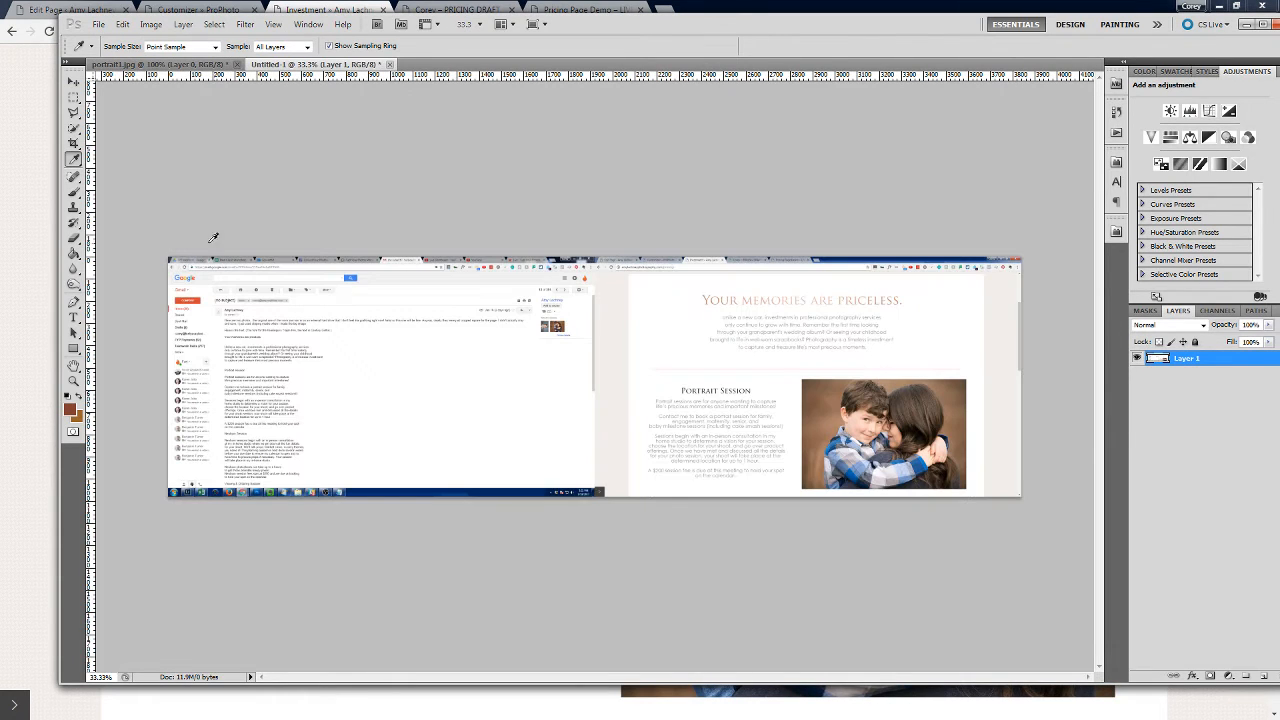
Step: Examine the divider line, Portrait Session heading and grey body text in the pasted screenshot at 200%
{"action": "key", "text": "ctrl+plus"}
{"action": "key", "text": "ctrl+plus"}
{"action": "key", "text": "ctrl+plus"}
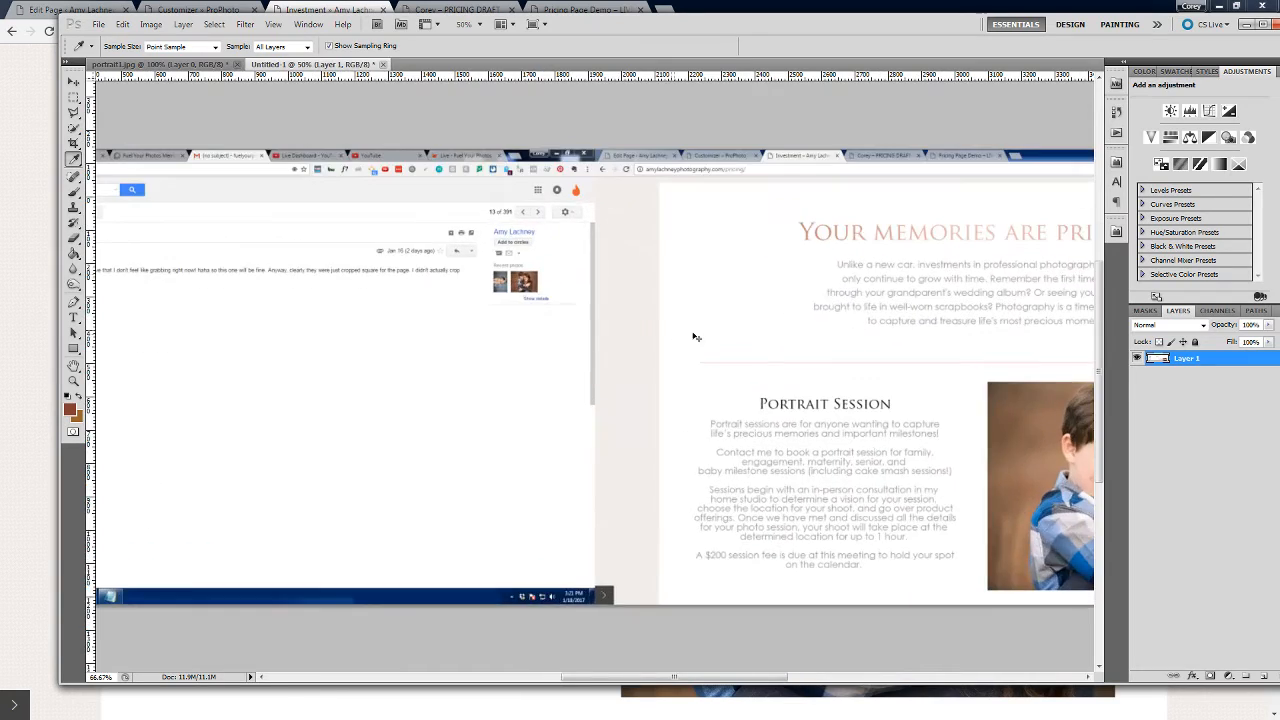
{"action": "left_click_drag", "start_coordinate": [904, 261], "coordinate": [308, 240]}
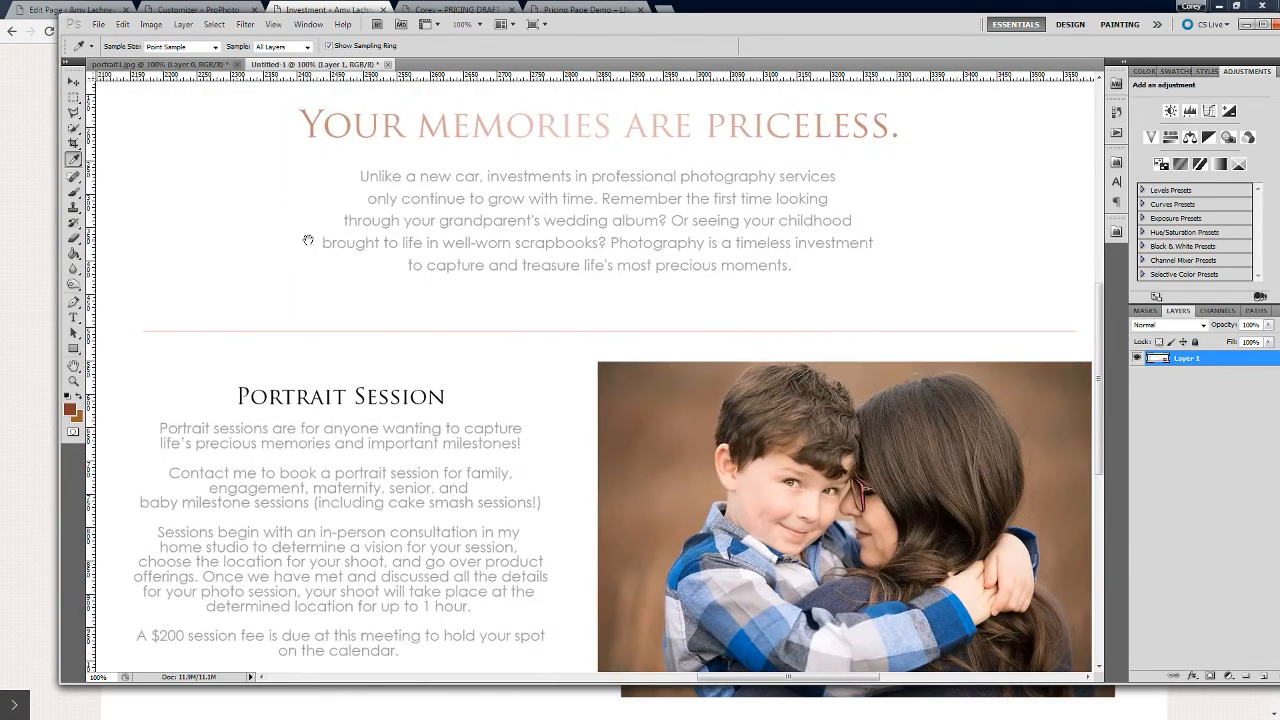
{"action": "key", "text": "ctrl+plus"}
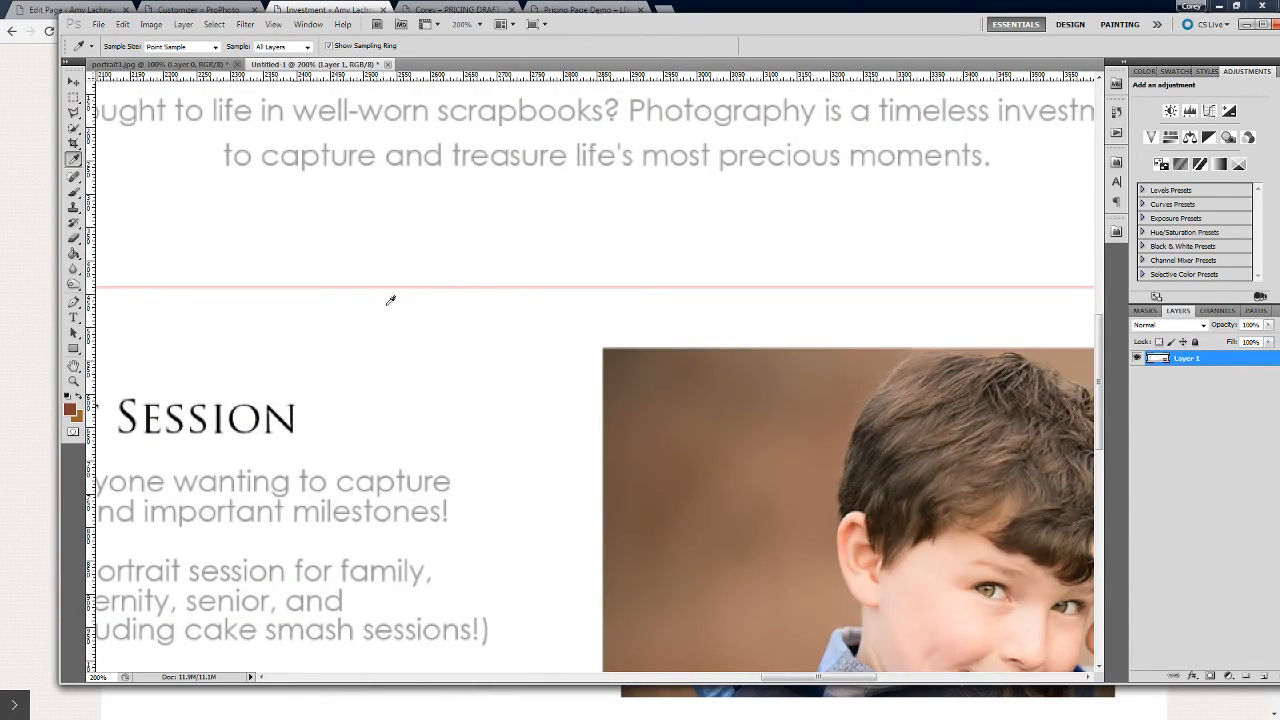
{"action": "left_click_drag", "start_coordinate": [336, 412], "coordinate": [571, 251]}
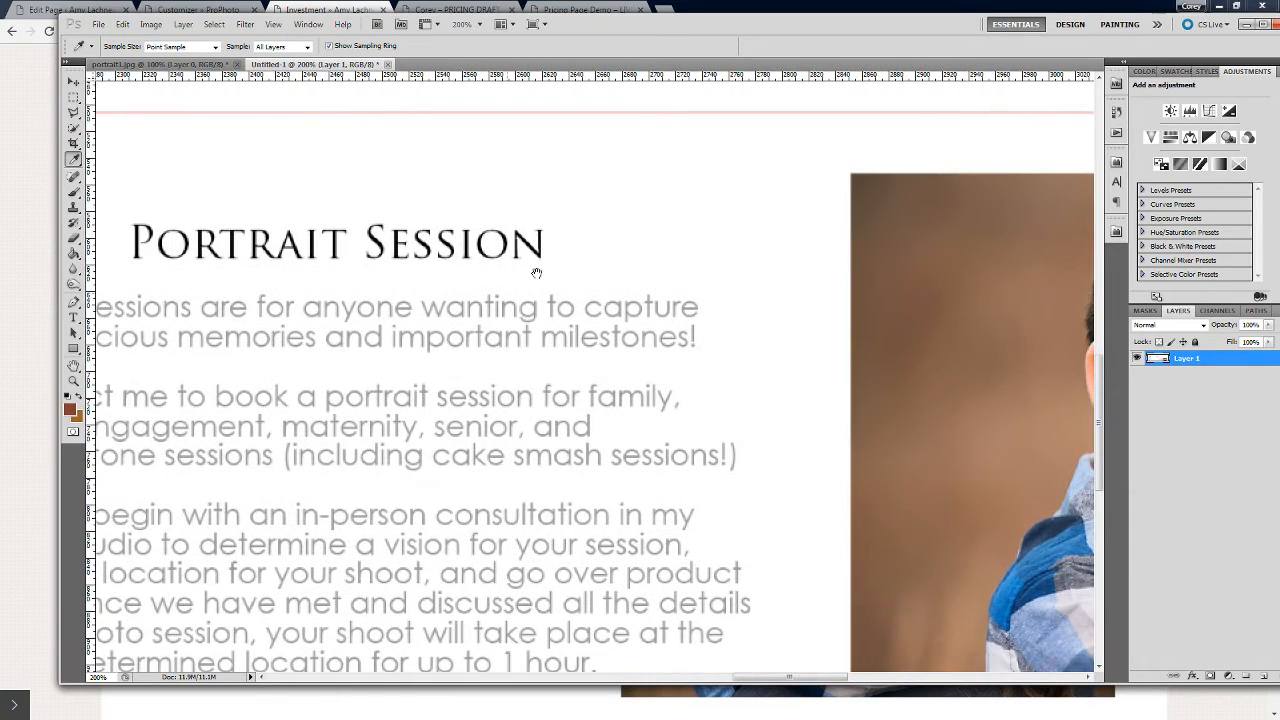
{"action": "left_click_drag", "start_coordinate": [381, 387], "coordinate": [484, 327]}
Step: Switch back to the browser's Customizer and open the general font areas in the Pricing Page Demo template customizations
{"action": "left_click", "coordinate": [309, 8]}
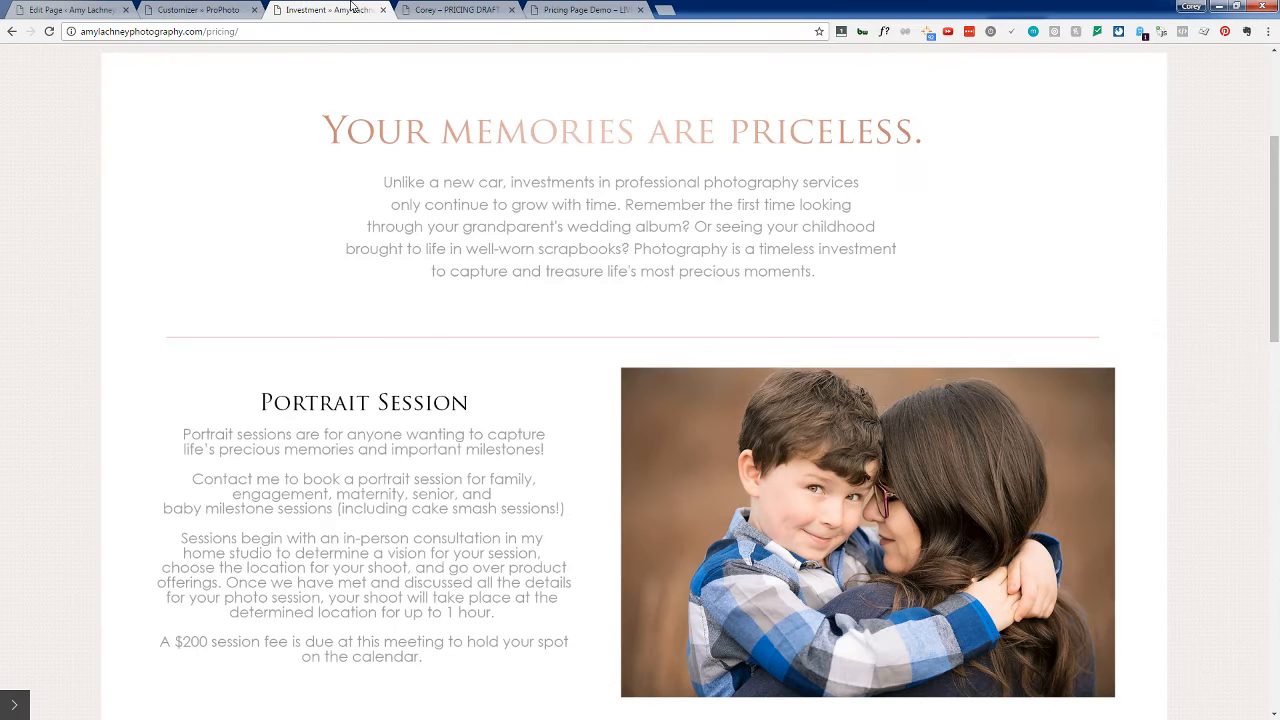
{"action": "left_click", "coordinate": [203, 7]}
{"action": "scroll", "coordinate": [450, 520], "scroll_direction": "up", "scroll_amount": 5}
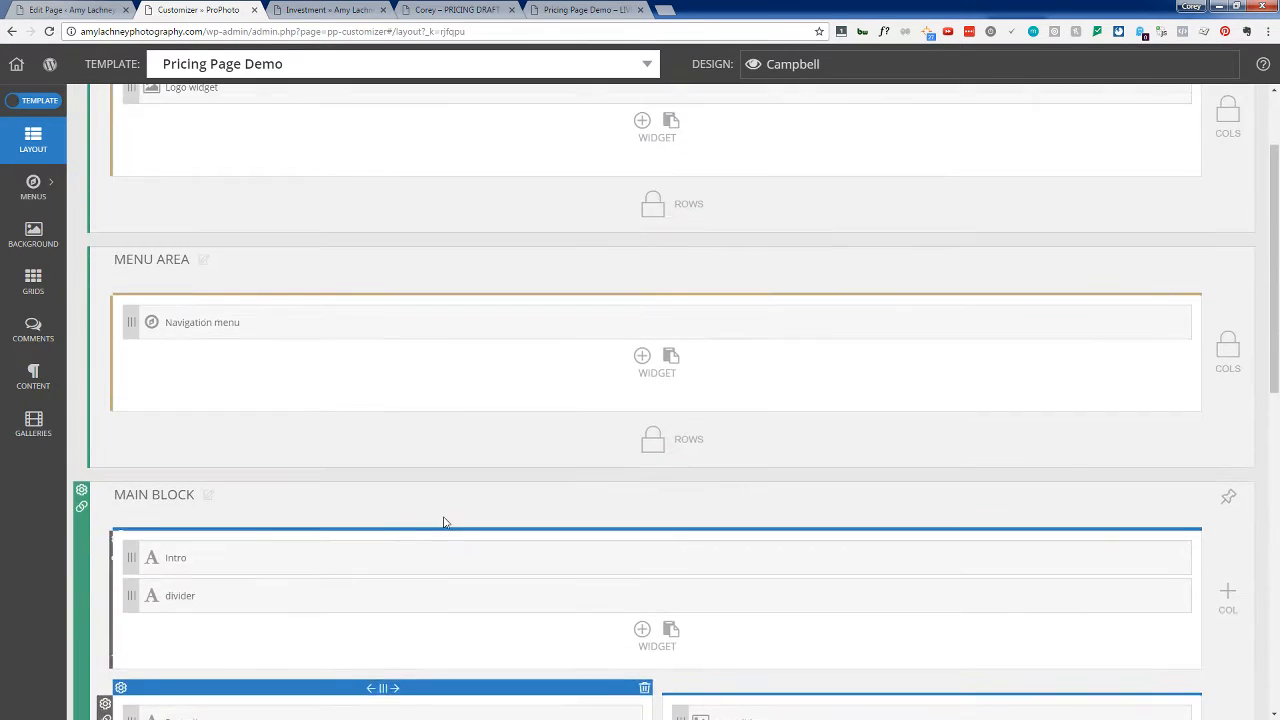
{"action": "scroll", "coordinate": [445, 522], "scroll_direction": "up", "scroll_amount": 2}
{"action": "left_click", "coordinate": [130, 117]}
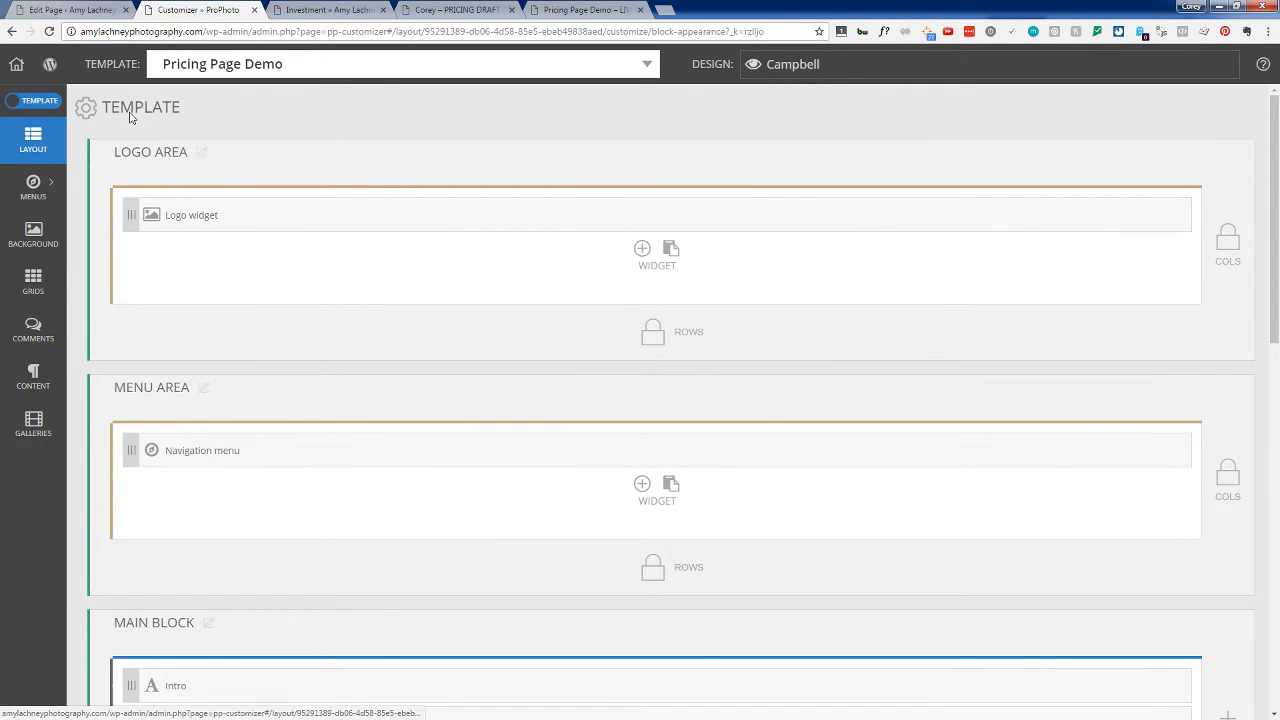
{"action": "left_click", "coordinate": [555, 158]}
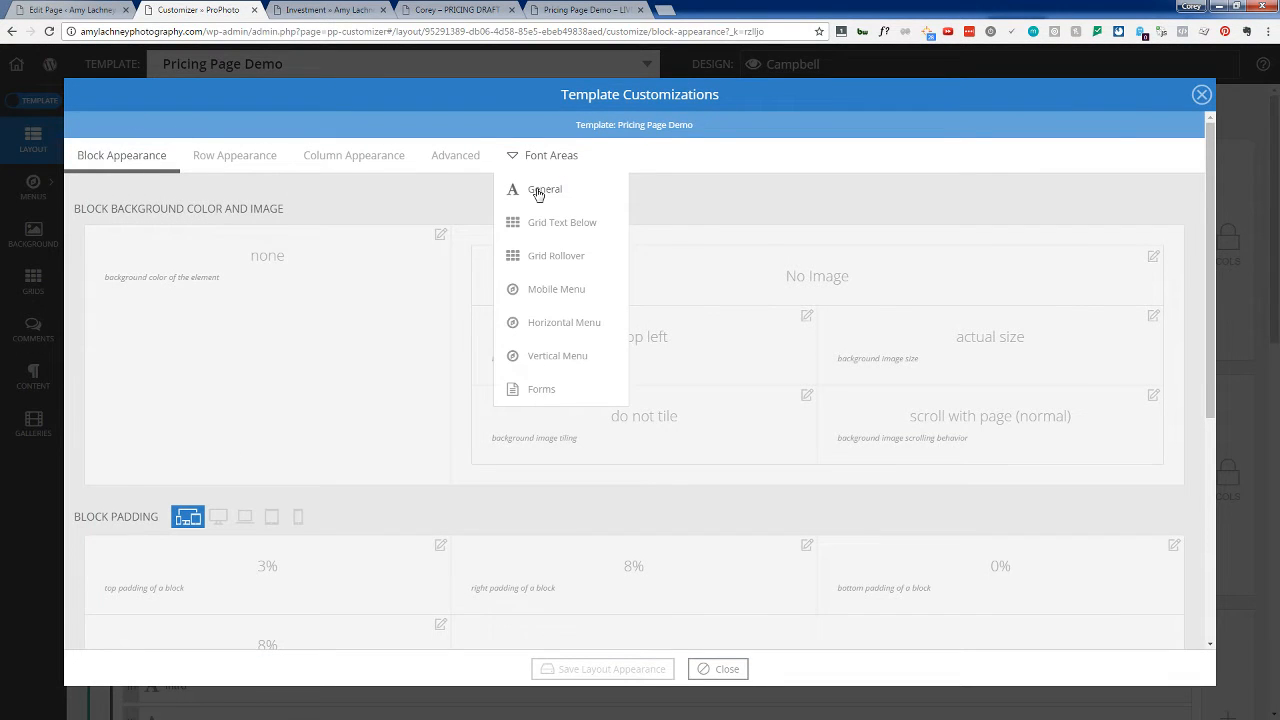
{"action": "left_click", "coordinate": [537, 191]}
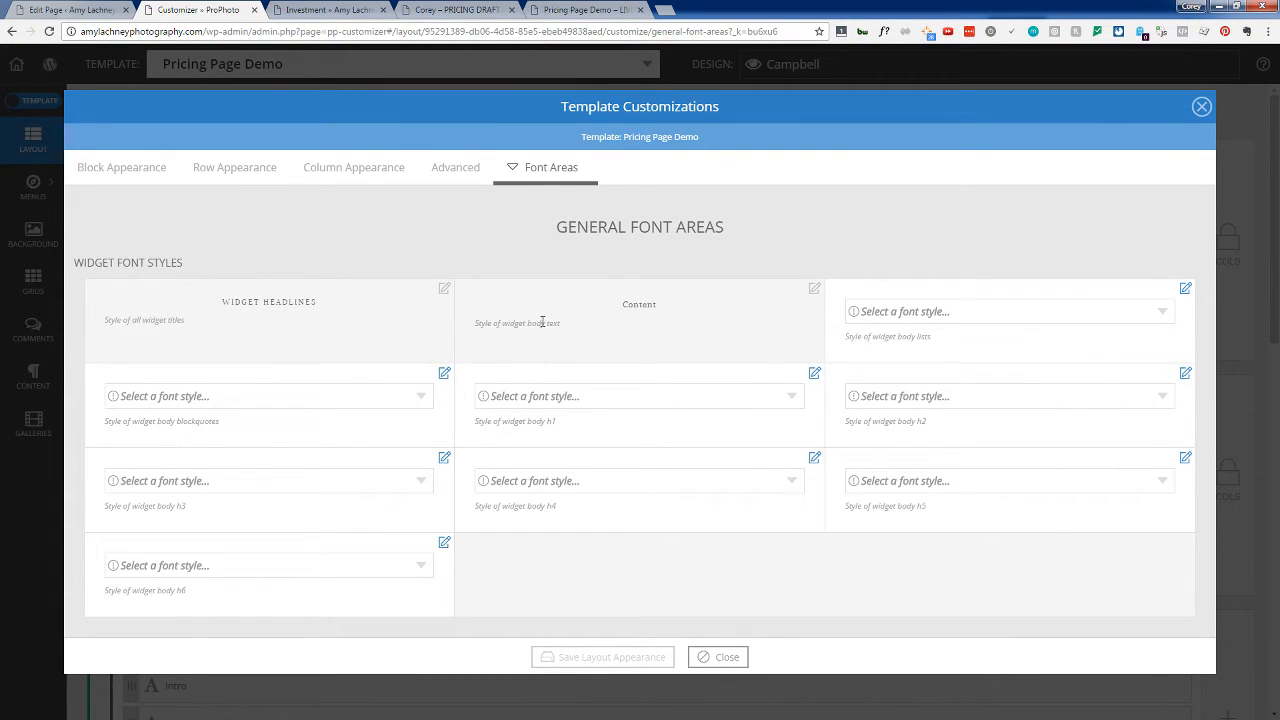
Step: Unlock the widget body text style for editing and browse the available font styles
{"action": "left_click", "coordinate": [814, 290]}
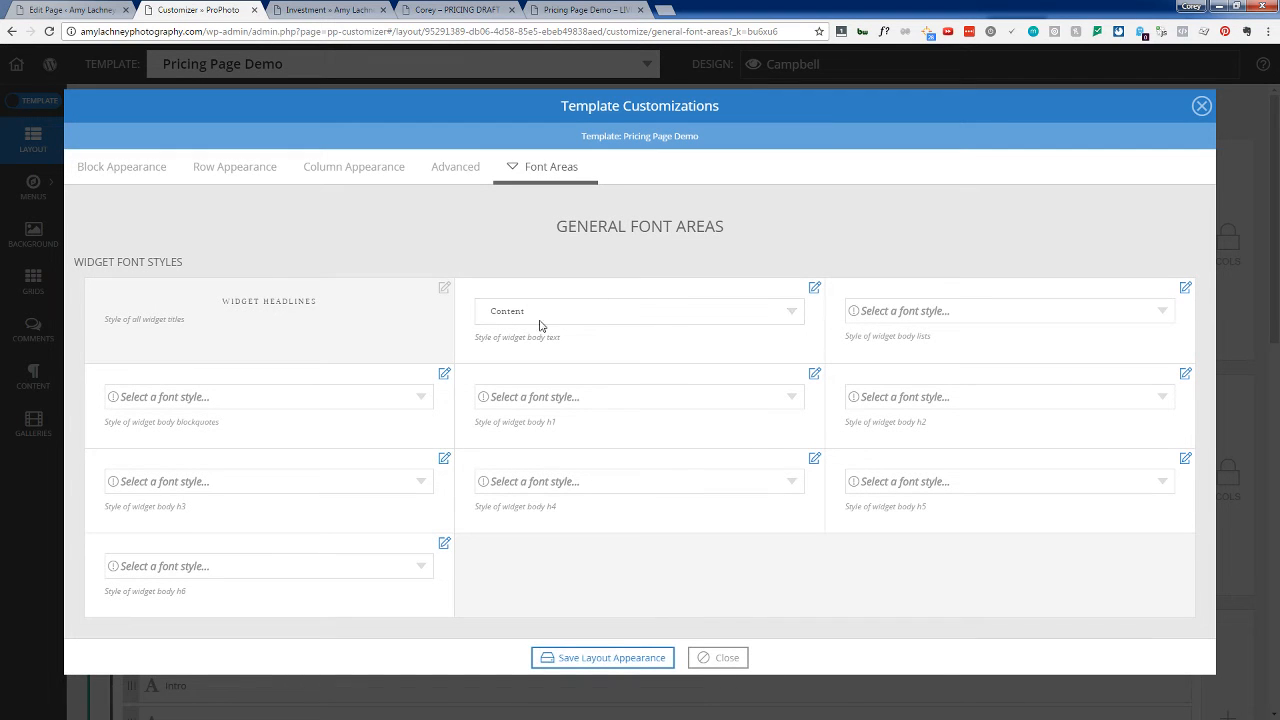
{"action": "left_click", "coordinate": [791, 312]}
{"action": "scroll", "coordinate": [700, 358], "scroll_direction": "down", "scroll_amount": 1}
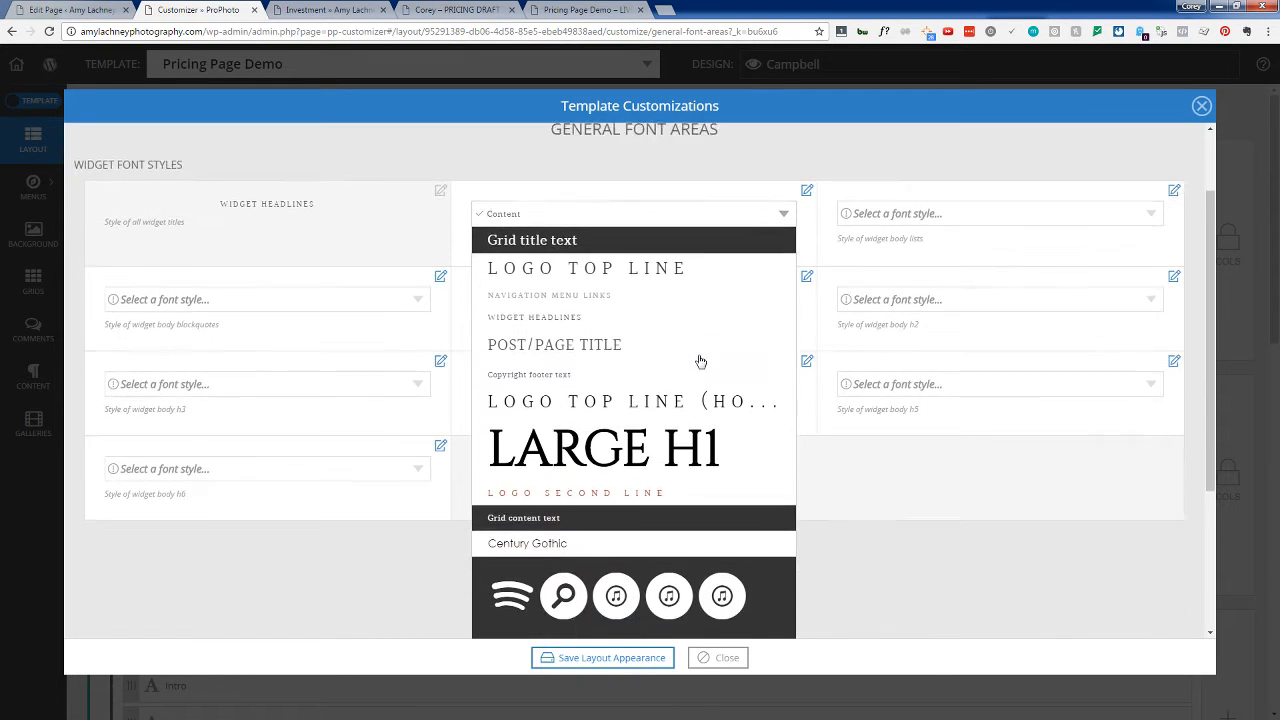
{"action": "scroll", "coordinate": [674, 404], "scroll_direction": "down", "scroll_amount": 2}
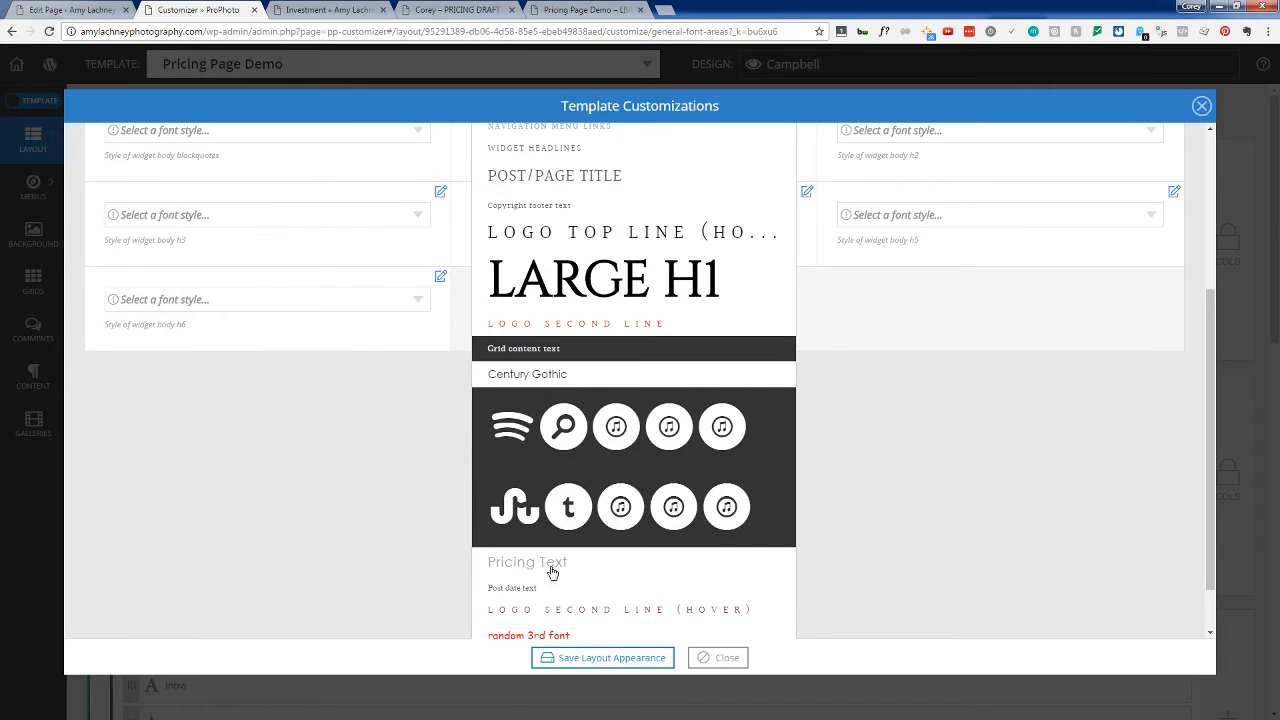
{"action": "scroll", "coordinate": [562, 565], "scroll_direction": "down", "scroll_amount": 1}
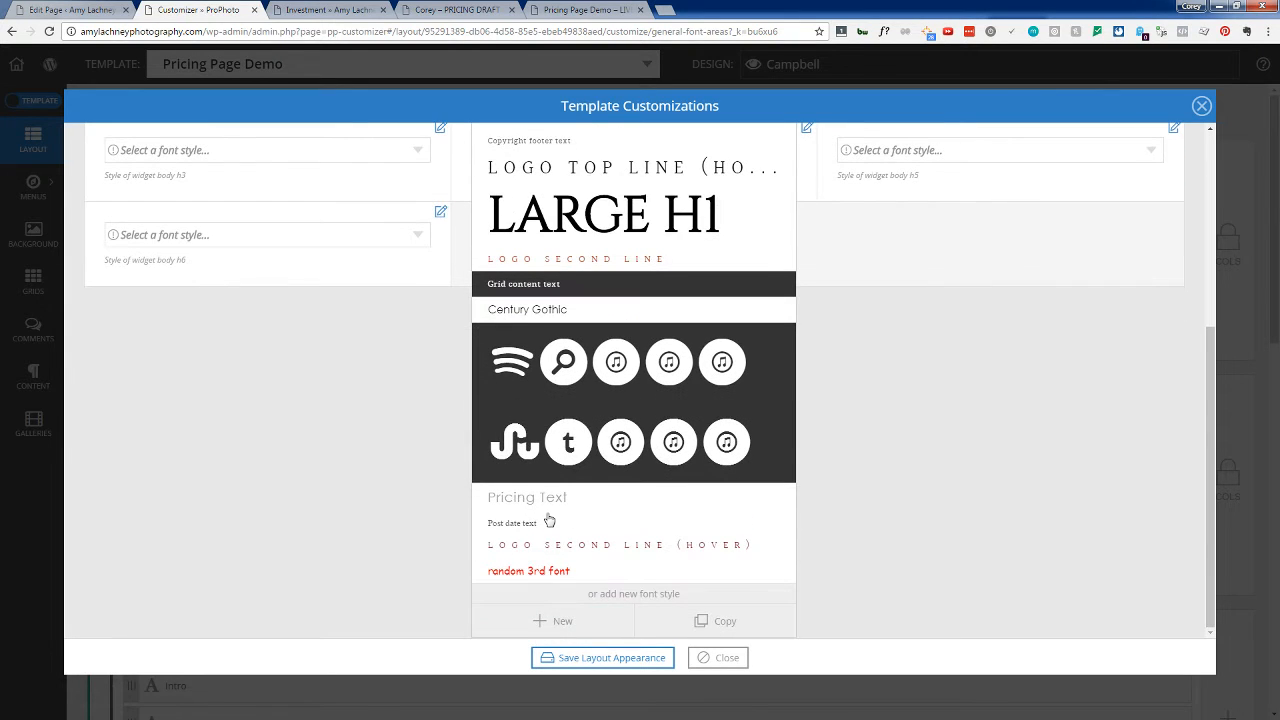
Step: Try out a new font style for the widget body text with the Century Gothic family, and discard it without saving
{"action": "left_click", "coordinate": [545, 623]}
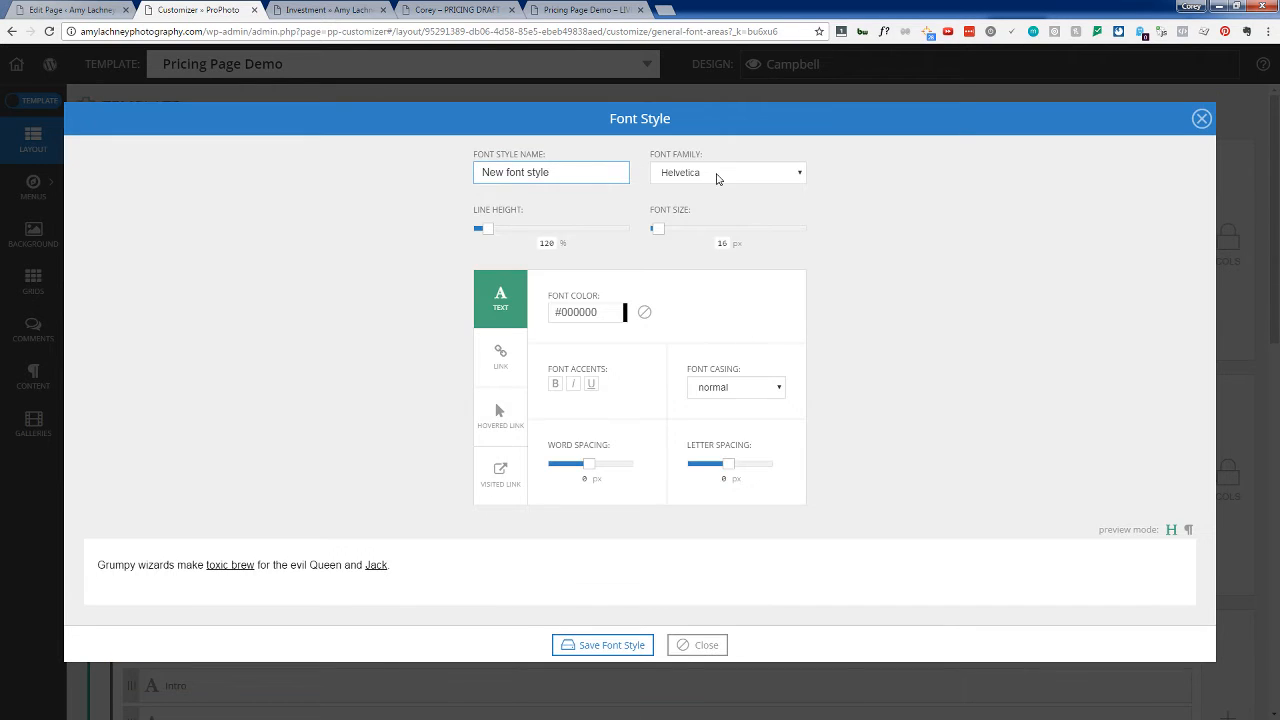
{"action": "left_click", "coordinate": [716, 178]}
{"action": "left_click", "coordinate": [702, 288]}
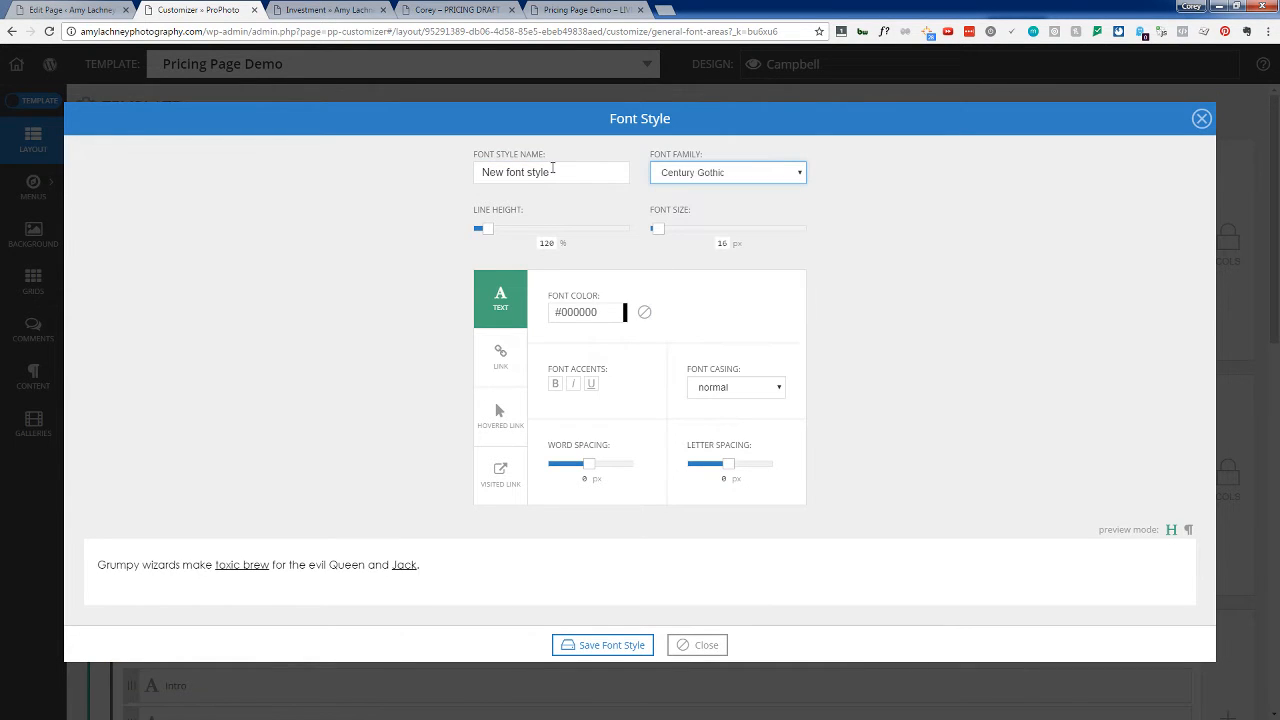
{"action": "left_click_drag", "start_coordinate": [565, 170], "coordinate": [457, 166]}
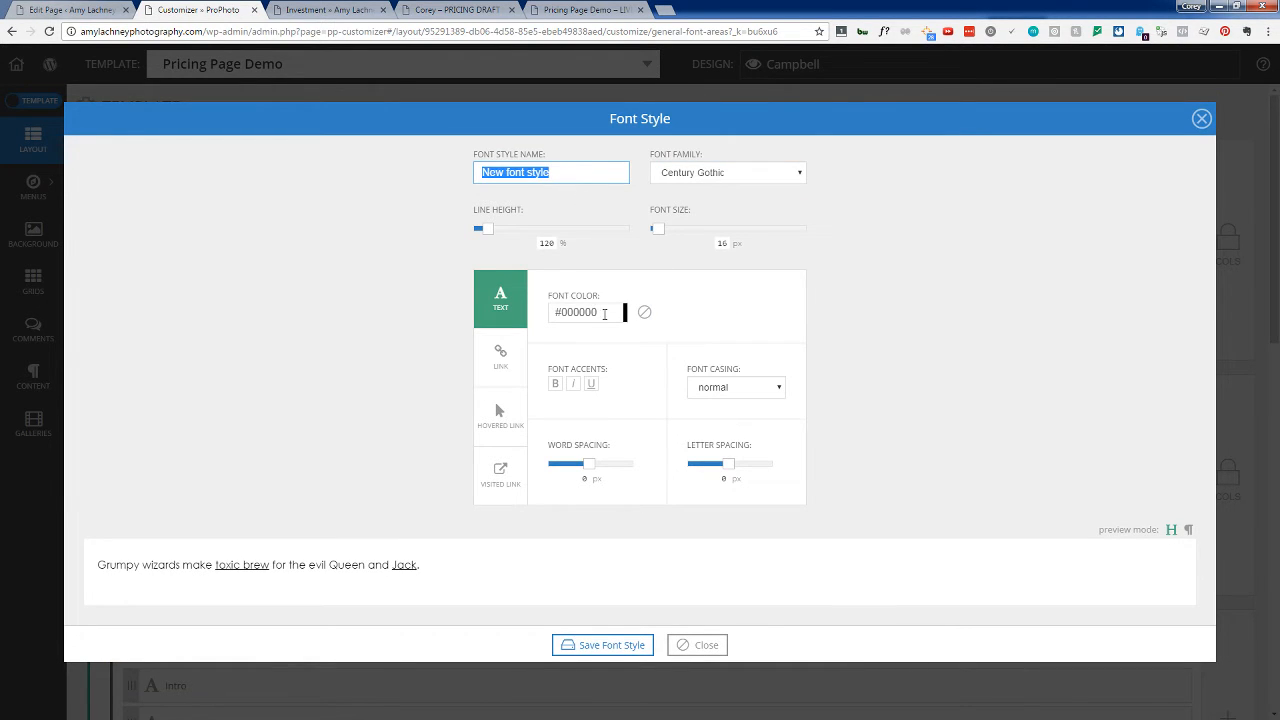
{"action": "left_click_drag", "start_coordinate": [597, 313], "coordinate": [548, 314]}
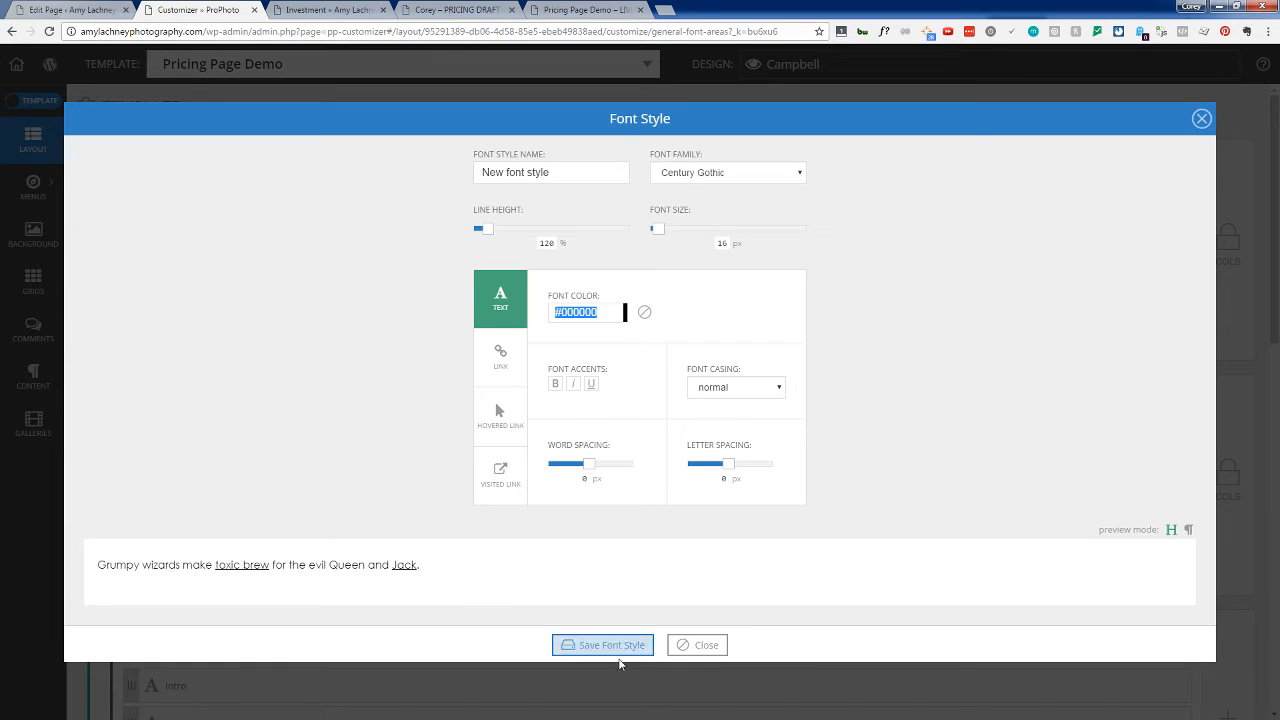
{"action": "left_click", "coordinate": [704, 652]}
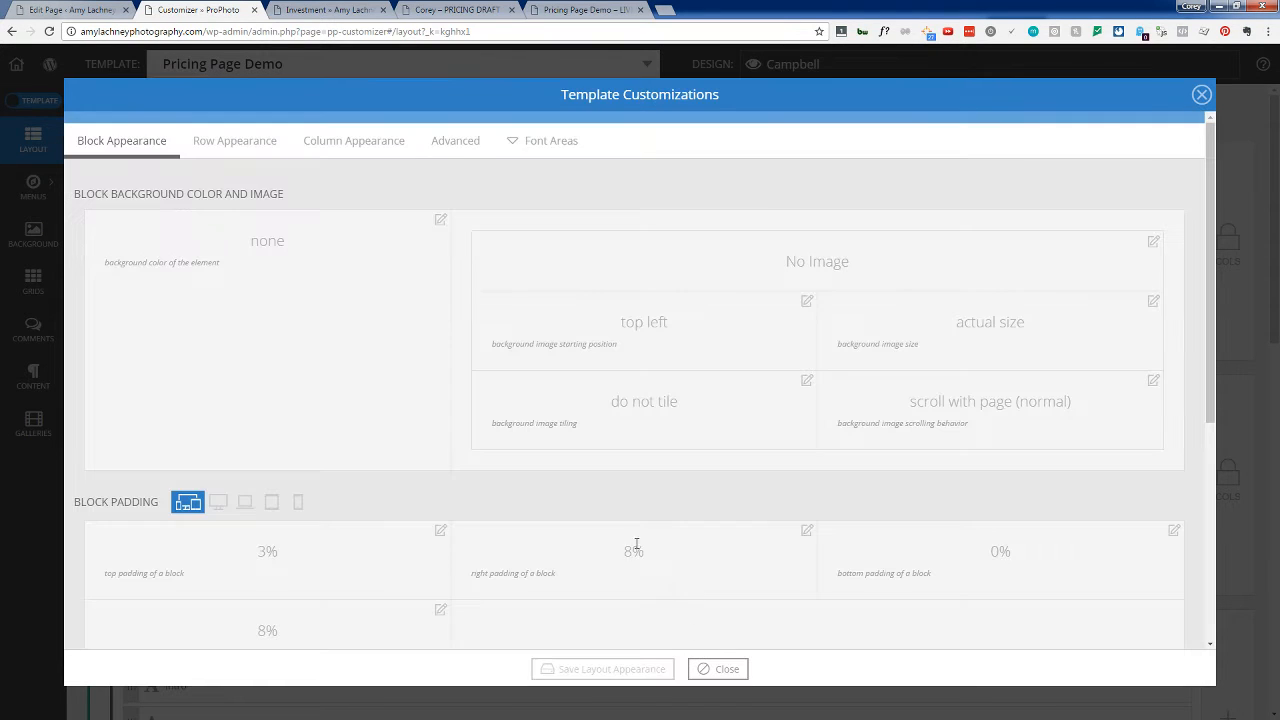
{"action": "left_click", "coordinate": [517, 149]}
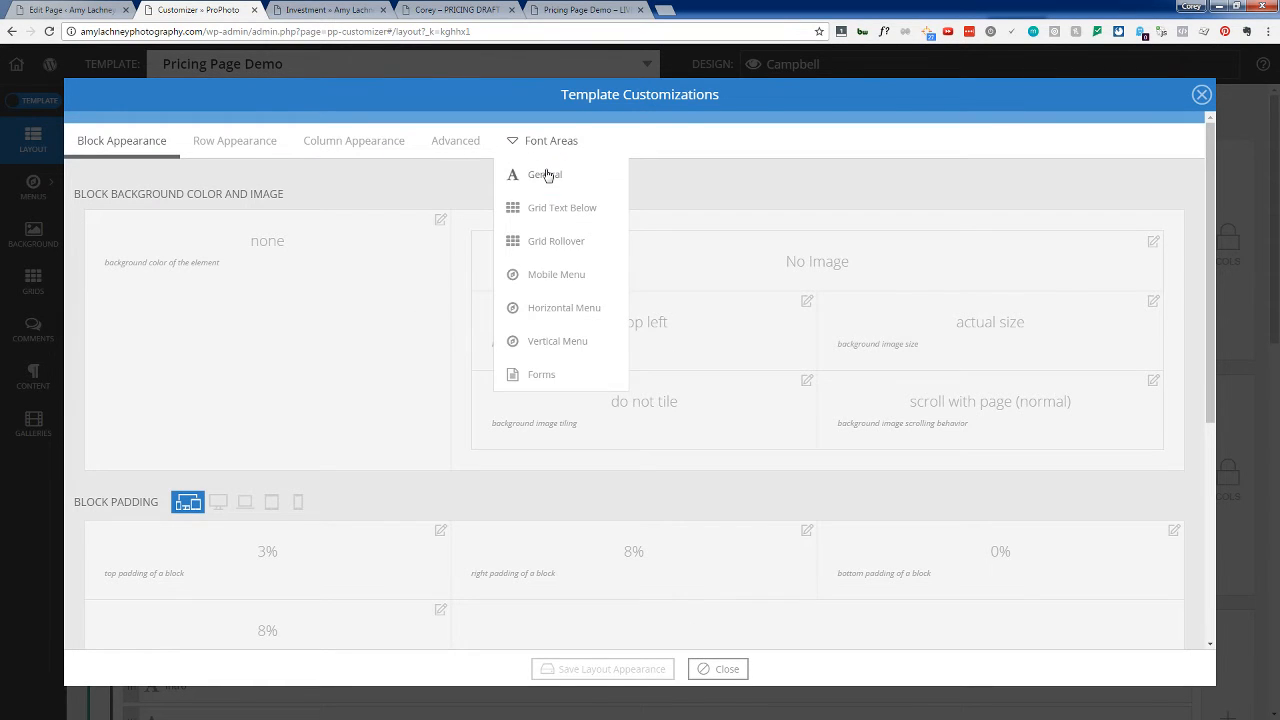
{"action": "left_click", "coordinate": [530, 176]}
{"action": "left_click", "coordinate": [548, 141]}
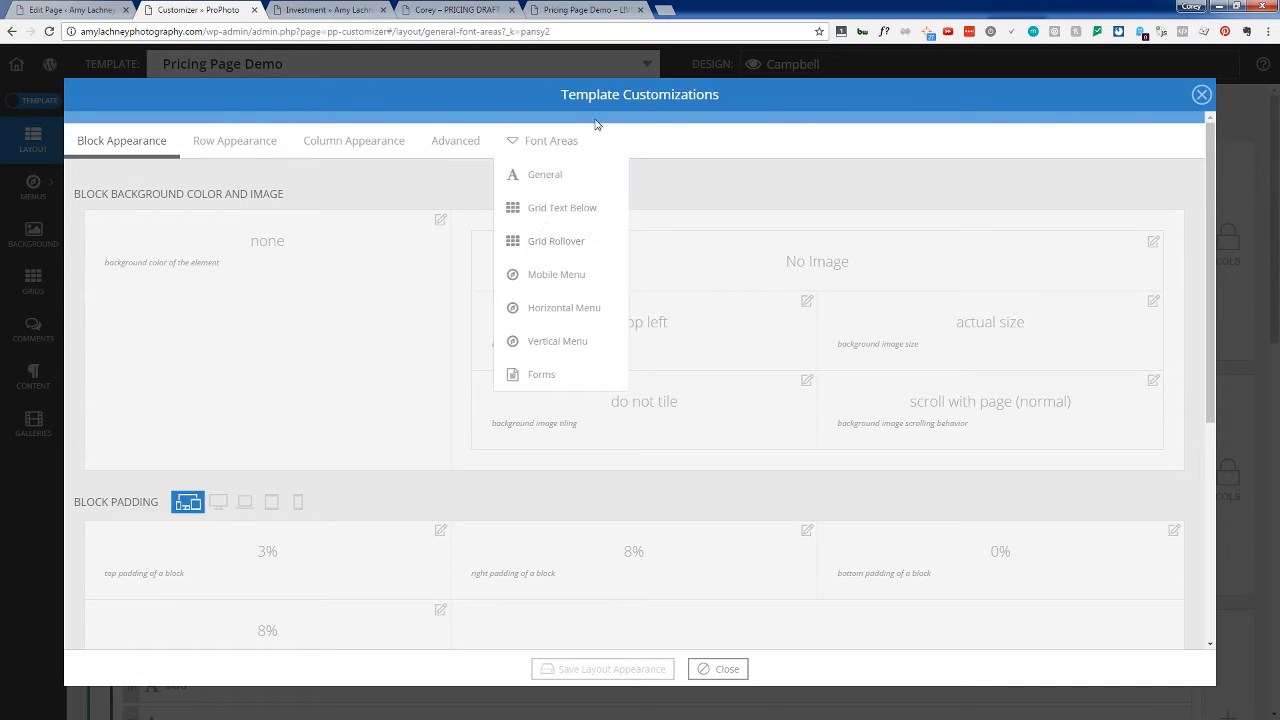
{"action": "left_click", "coordinate": [545, 175]}
{"action": "left_click", "coordinate": [1201, 95]}
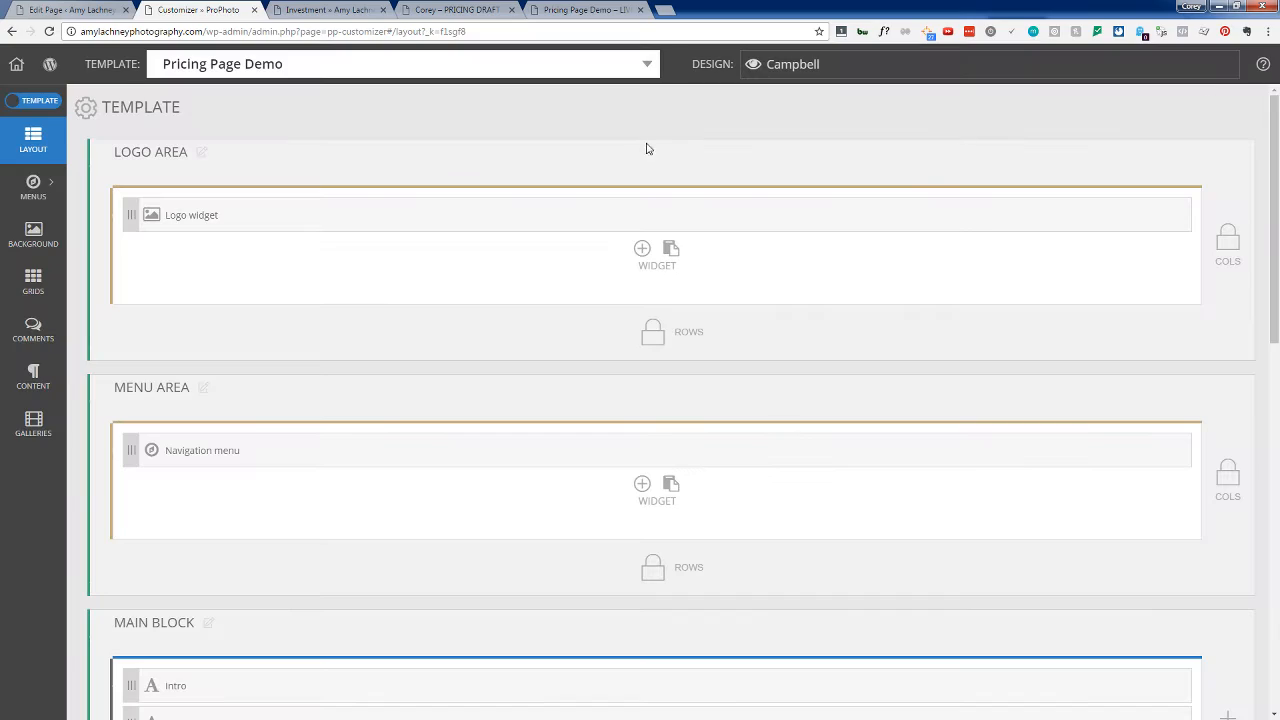
Step: Assign the Pricing Text font style to widget body text in the Pricing Page Demo template's general font areas and save the layout appearance
{"action": "left_click", "coordinate": [88, 108]}
{"action": "left_click", "coordinate": [566, 157]}
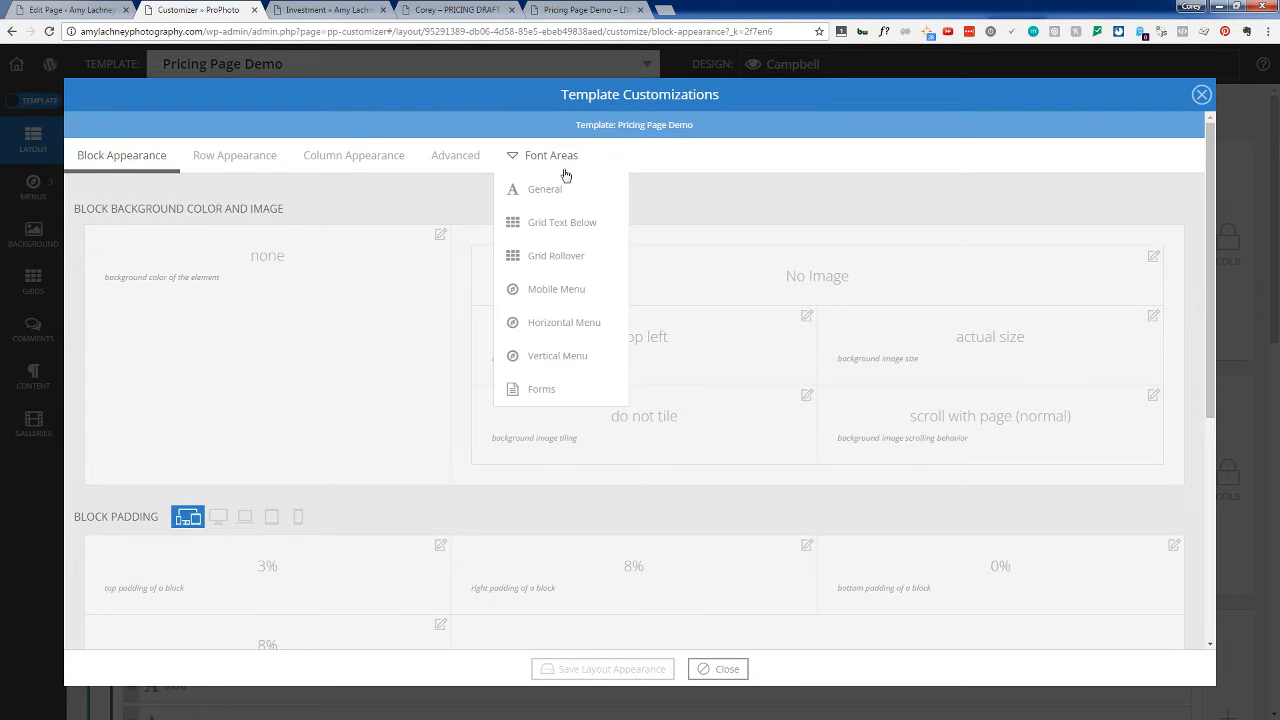
{"action": "left_click", "coordinate": [557, 191]}
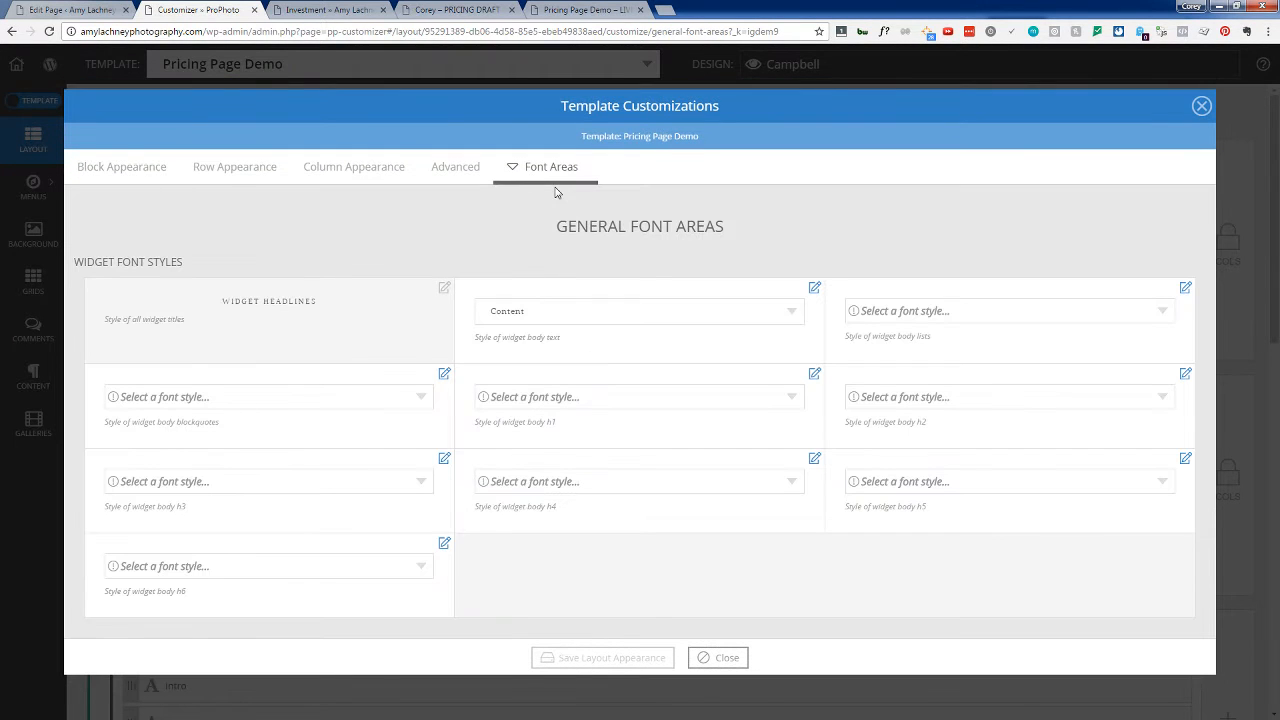
{"action": "left_click", "coordinate": [790, 322]}
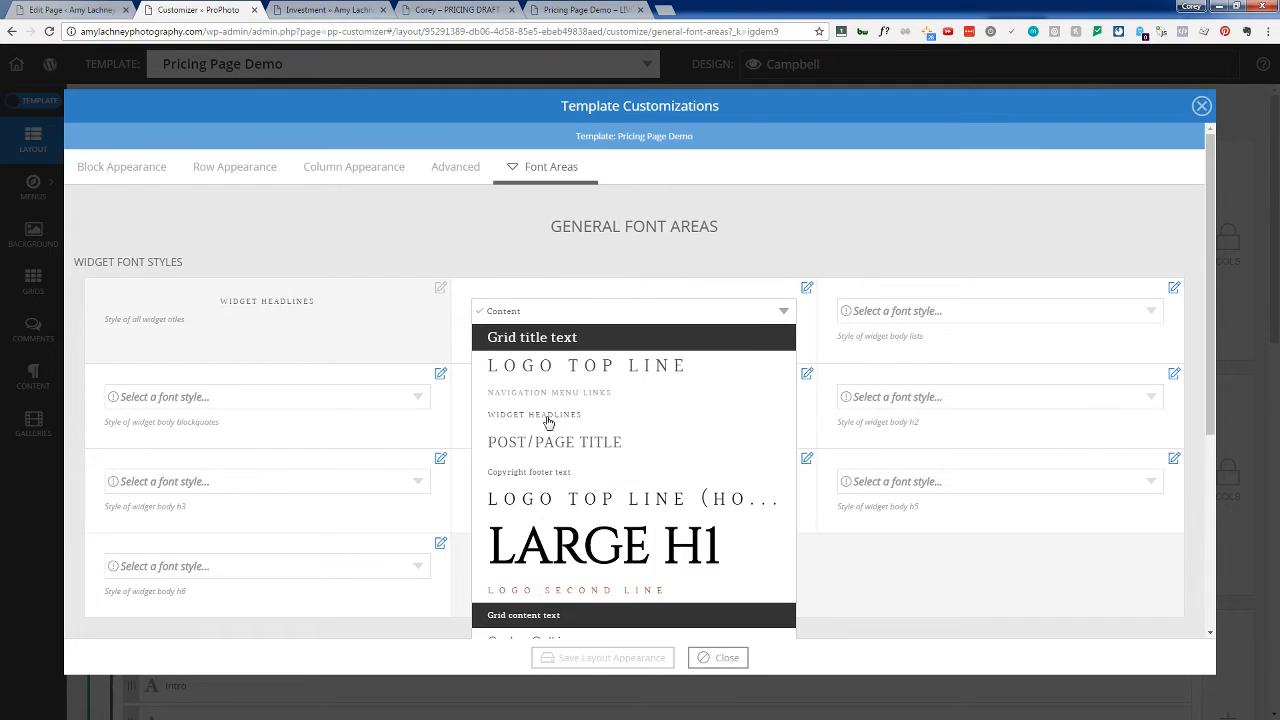
{"action": "scroll", "coordinate": [548, 424], "scroll_direction": "down", "scroll_amount": 2}
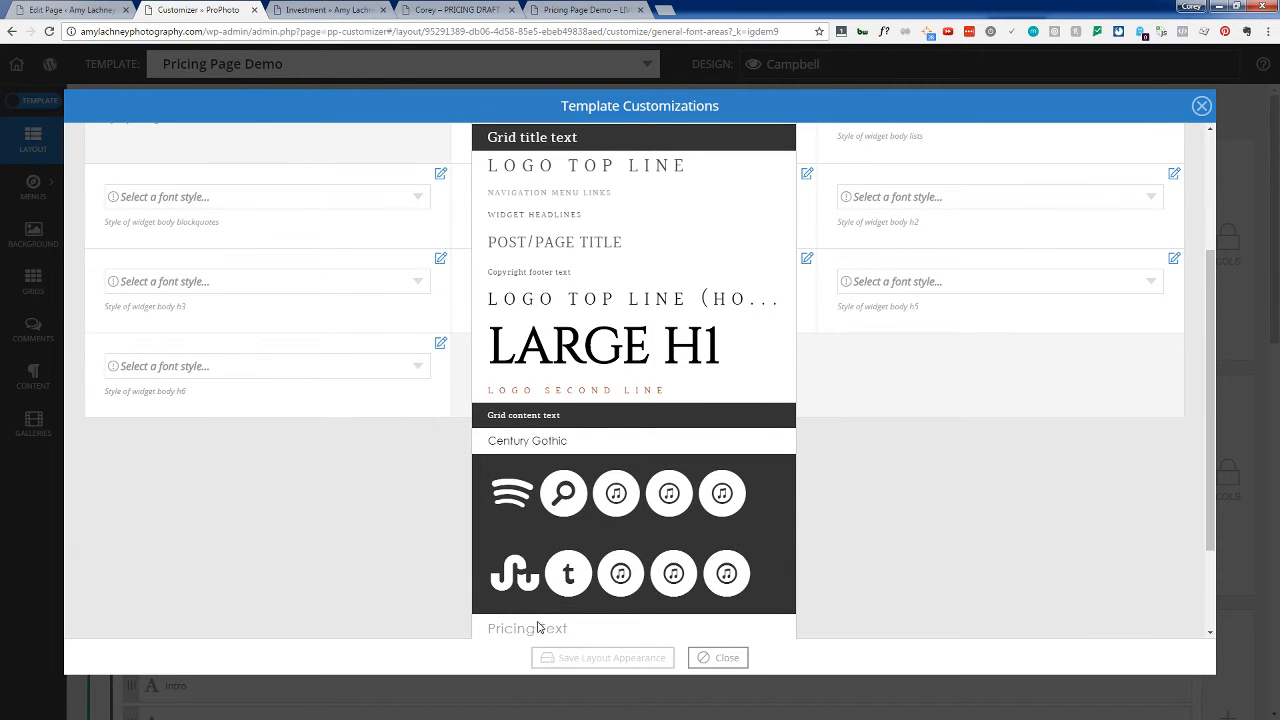
{"action": "left_click", "coordinate": [541, 621]}
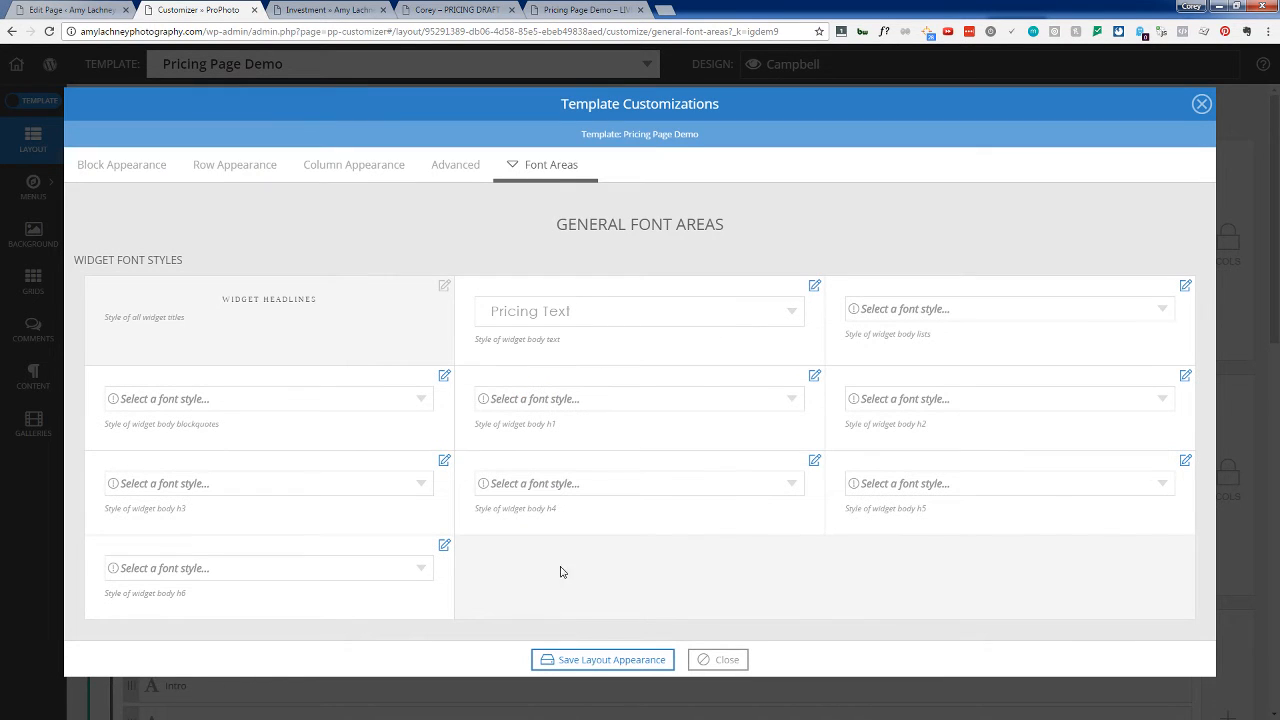
{"action": "left_click", "coordinate": [615, 660]}
Step: Reload the live Pricing Page Demo page, review its body text in every section, and compare it with the original Investment page
{"action": "left_click", "coordinate": [577, 8]}
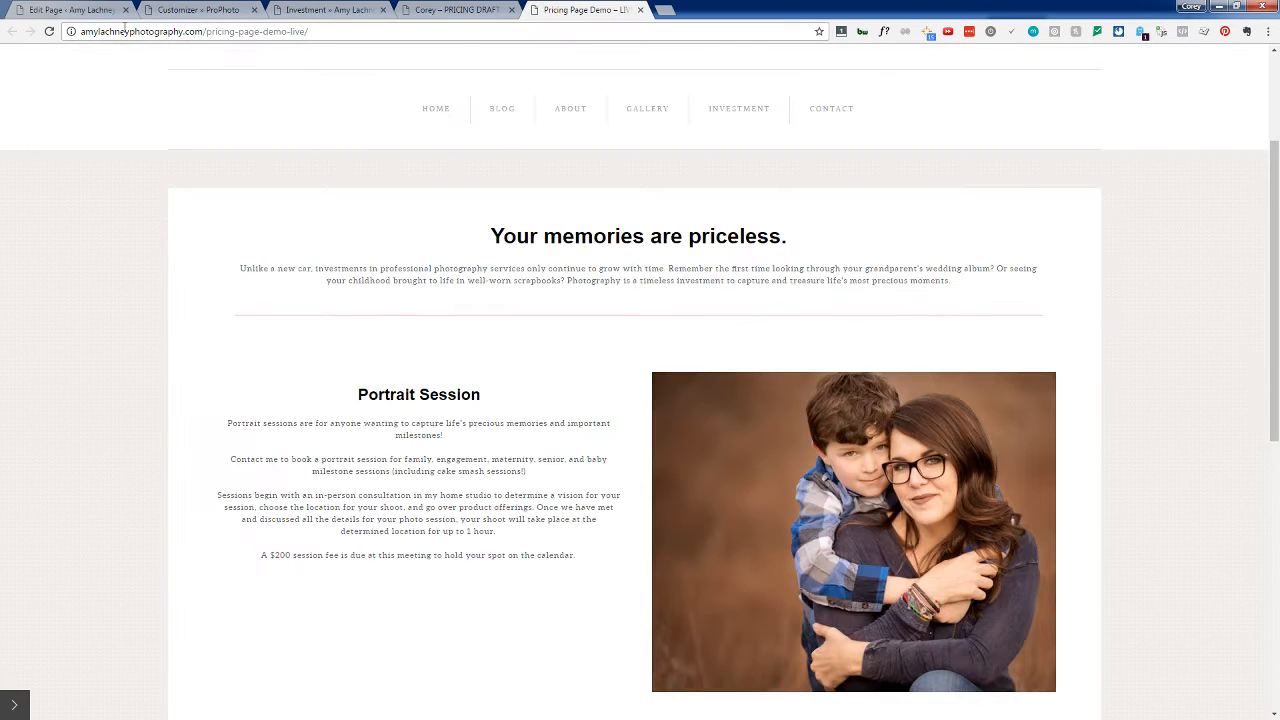
{"action": "left_click", "coordinate": [49, 31]}
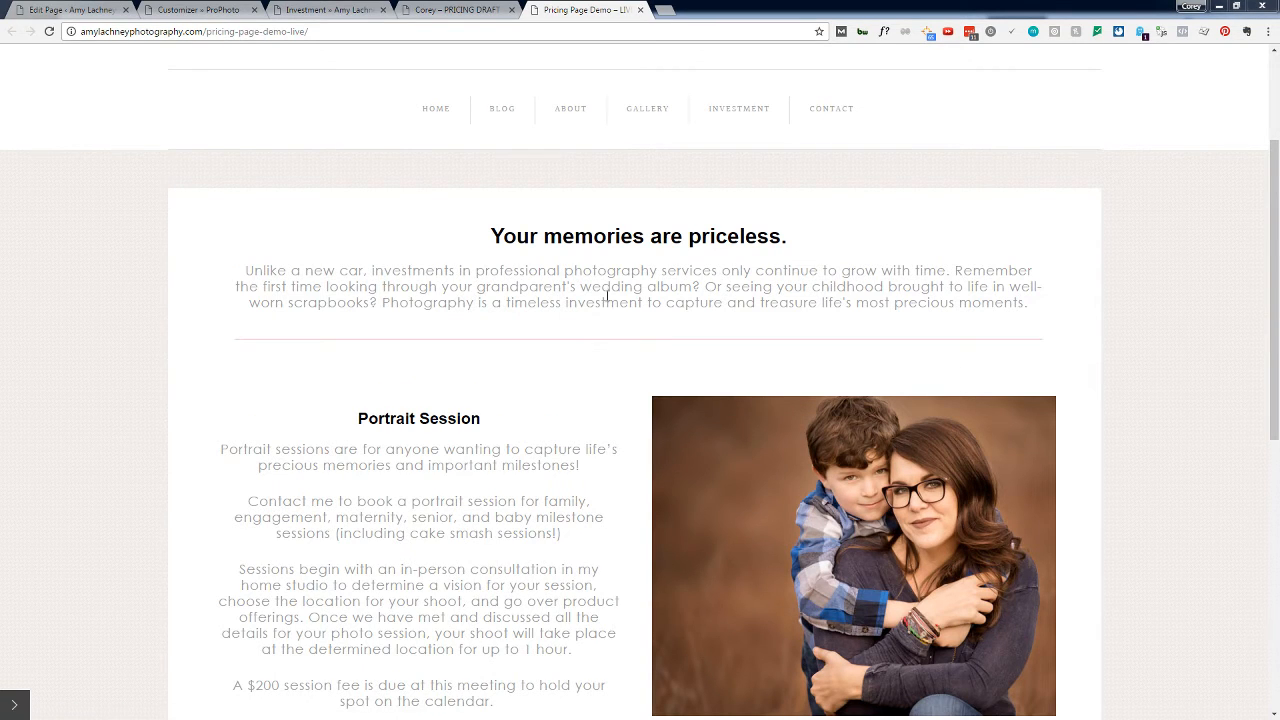
{"action": "scroll", "coordinate": [454, 489], "scroll_direction": "down", "scroll_amount": 6}
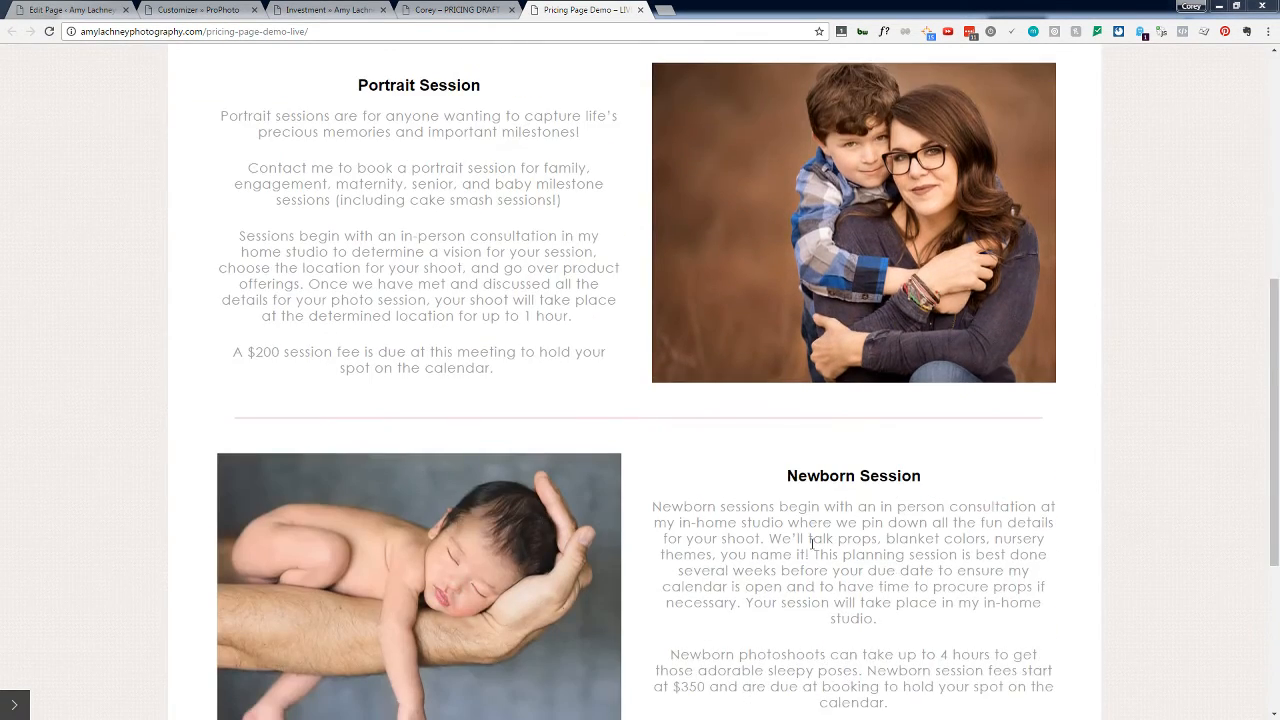
{"action": "scroll", "coordinate": [813, 549], "scroll_direction": "down", "scroll_amount": 1}
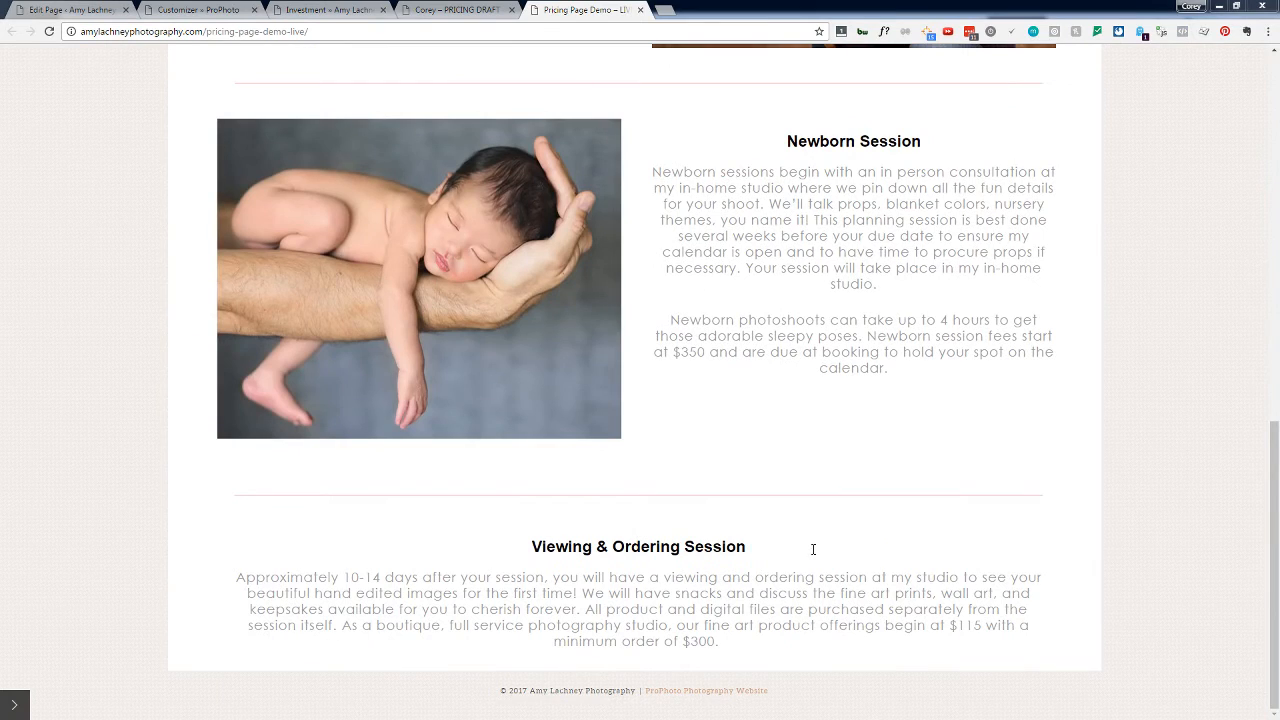
{"action": "scroll", "coordinate": [813, 549], "scroll_direction": "up", "scroll_amount": 5}
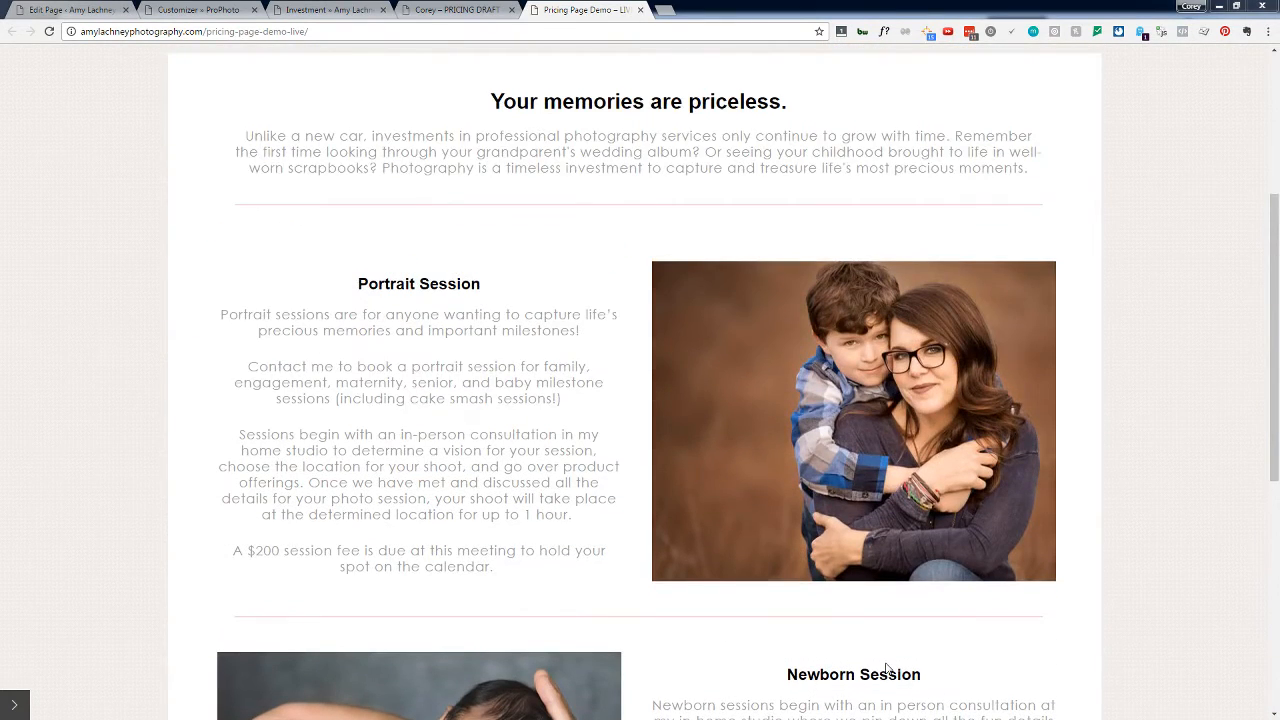
{"action": "scroll", "coordinate": [886, 669], "scroll_direction": "down", "scroll_amount": 5}
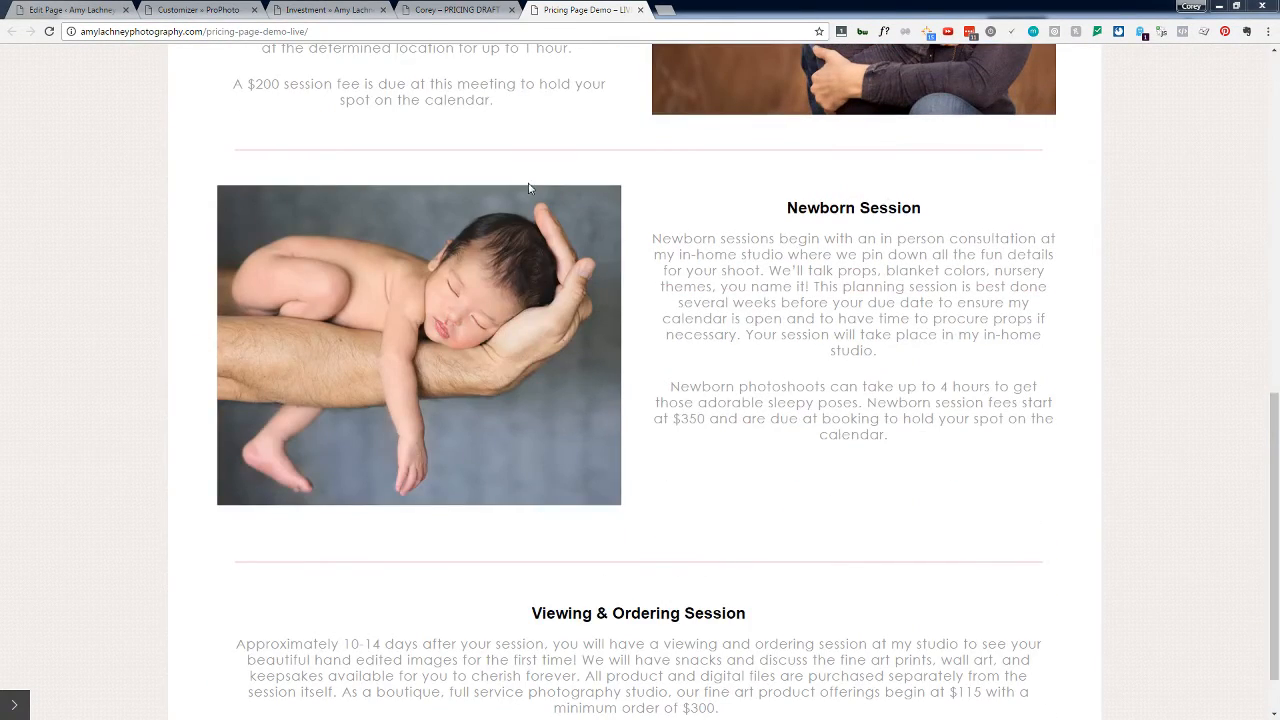
{"action": "left_click", "coordinate": [335, 9]}
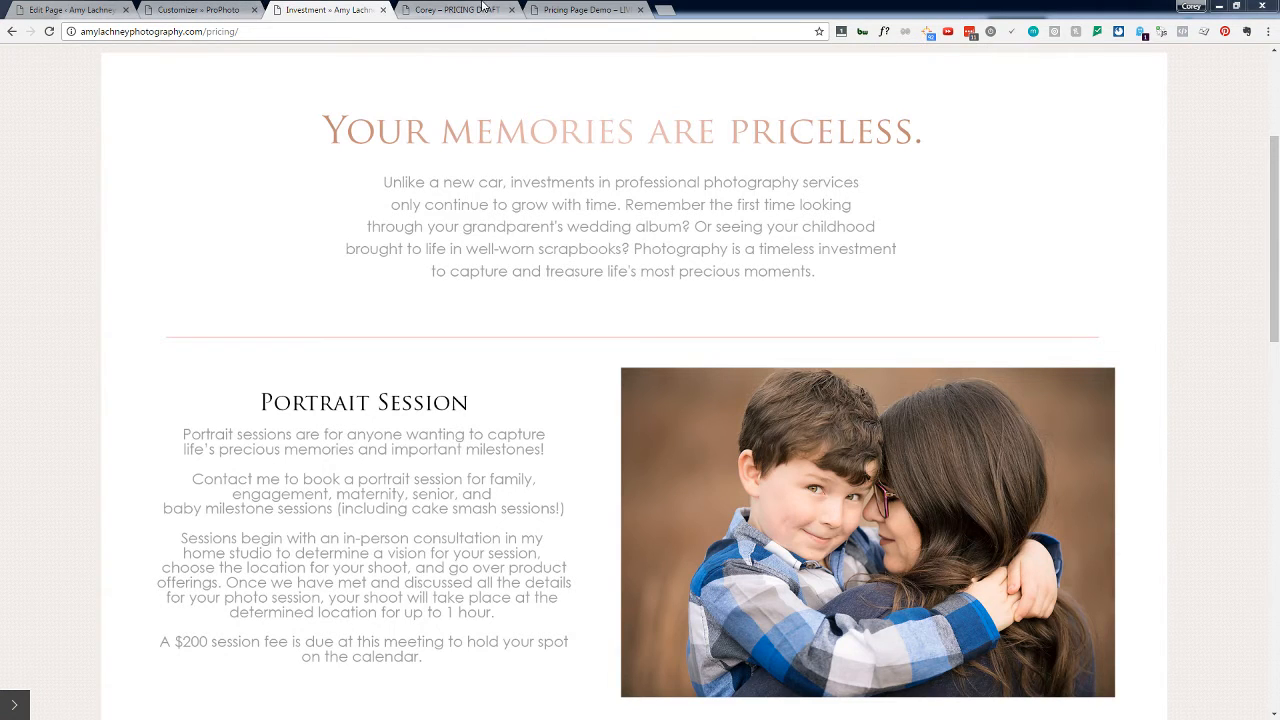
Step: Return to the Customizer, close the template customizations, and look through the font styles of the Campbell design
{"action": "left_click", "coordinate": [200, 9]}
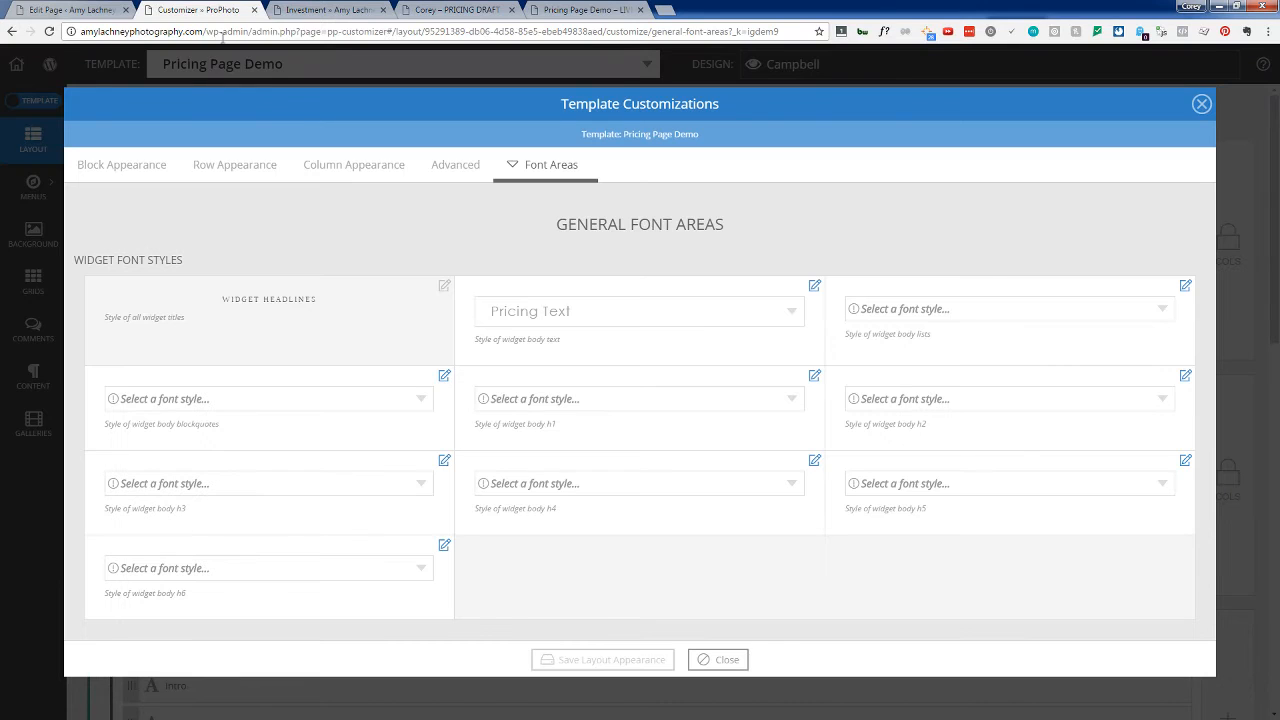
{"action": "left_click", "coordinate": [1201, 104]}
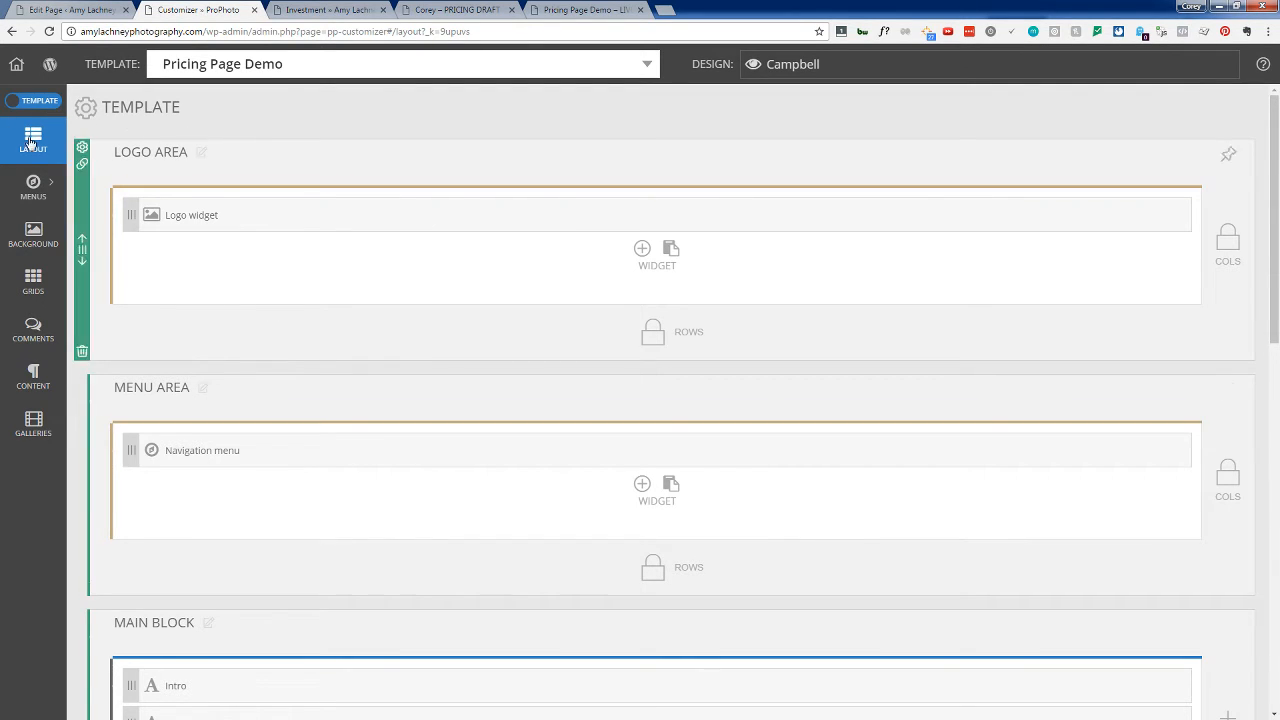
{"action": "left_click", "coordinate": [30, 101]}
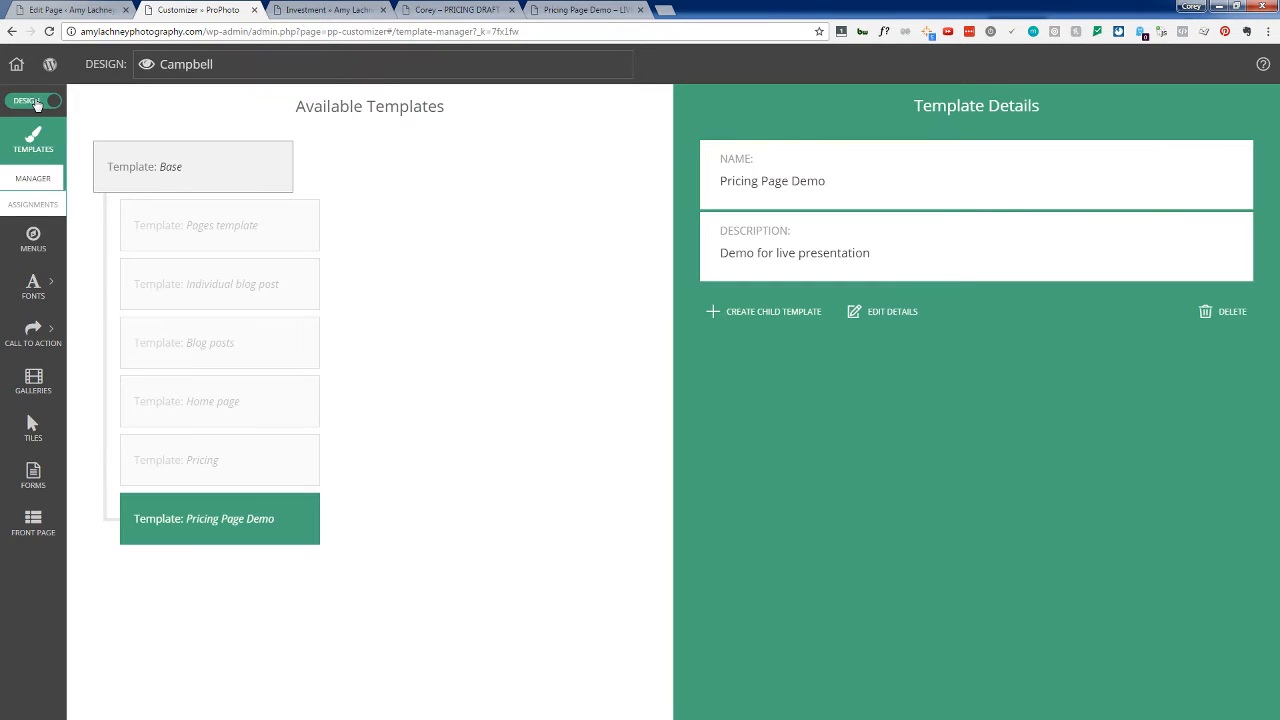
{"action": "mouse_move", "coordinate": [32, 296]}
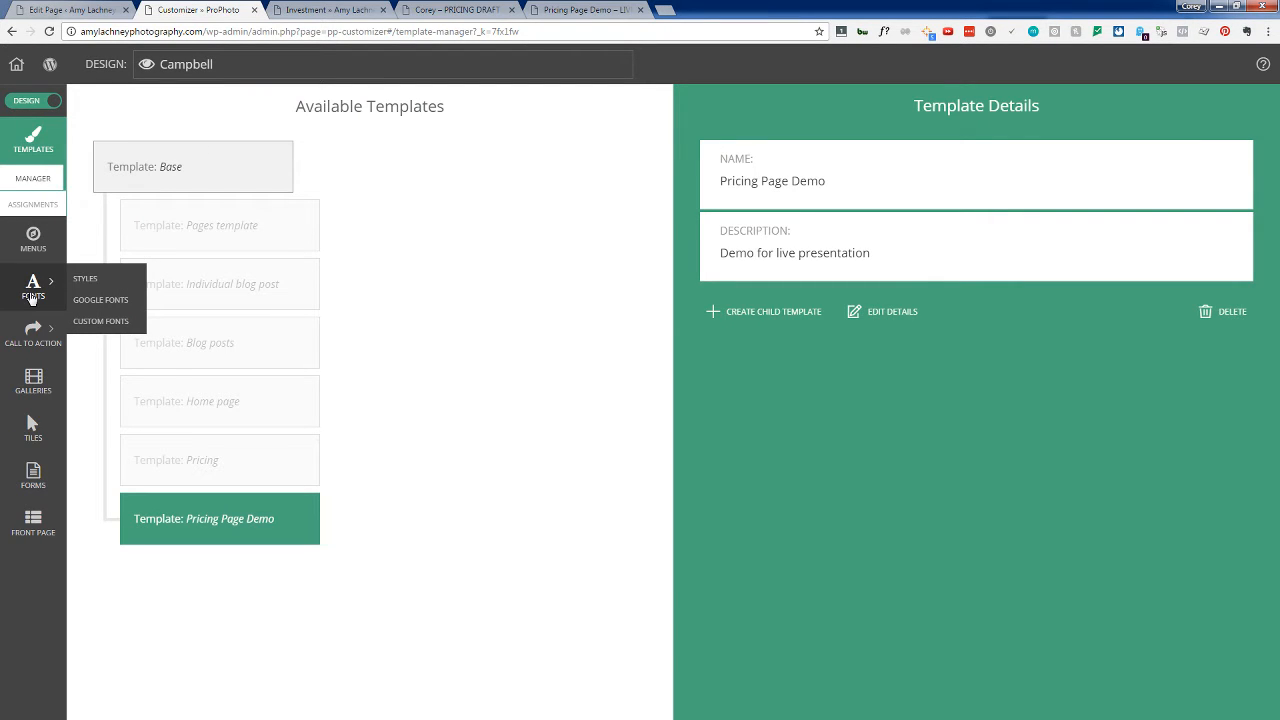
{"action": "left_click", "coordinate": [82, 286]}
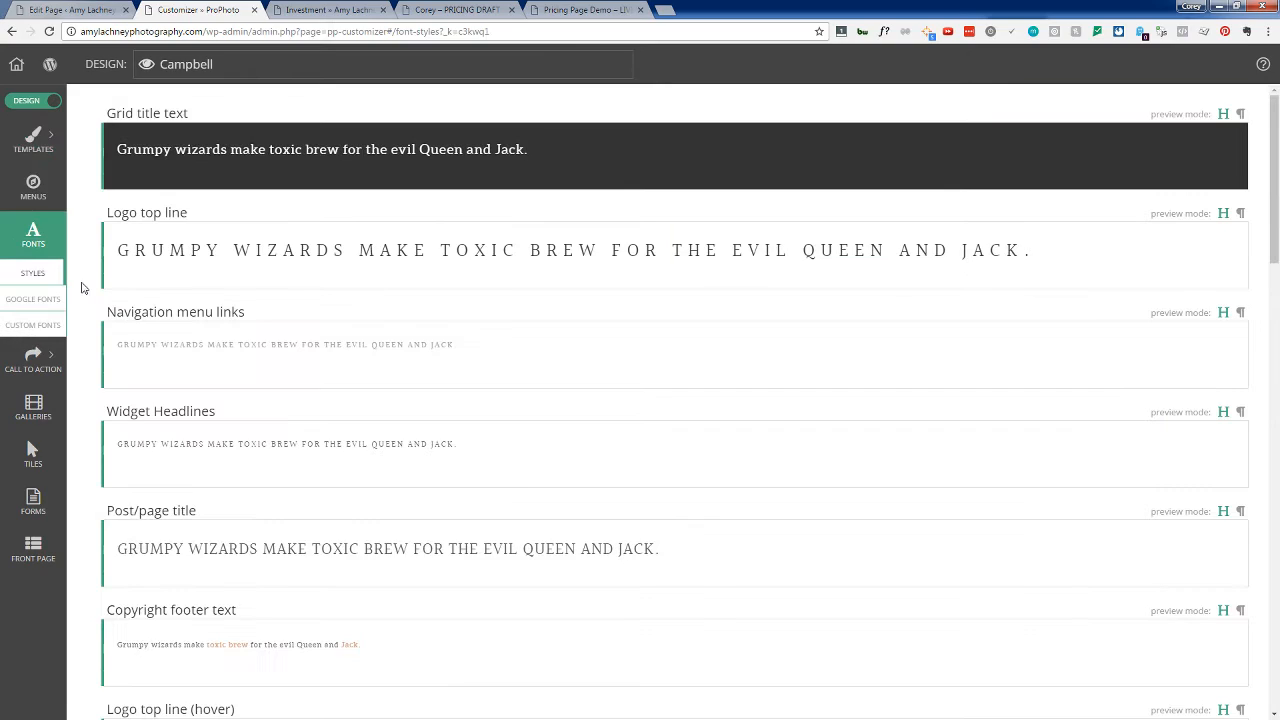
{"action": "scroll", "coordinate": [257, 528], "scroll_direction": "down", "scroll_amount": 6}
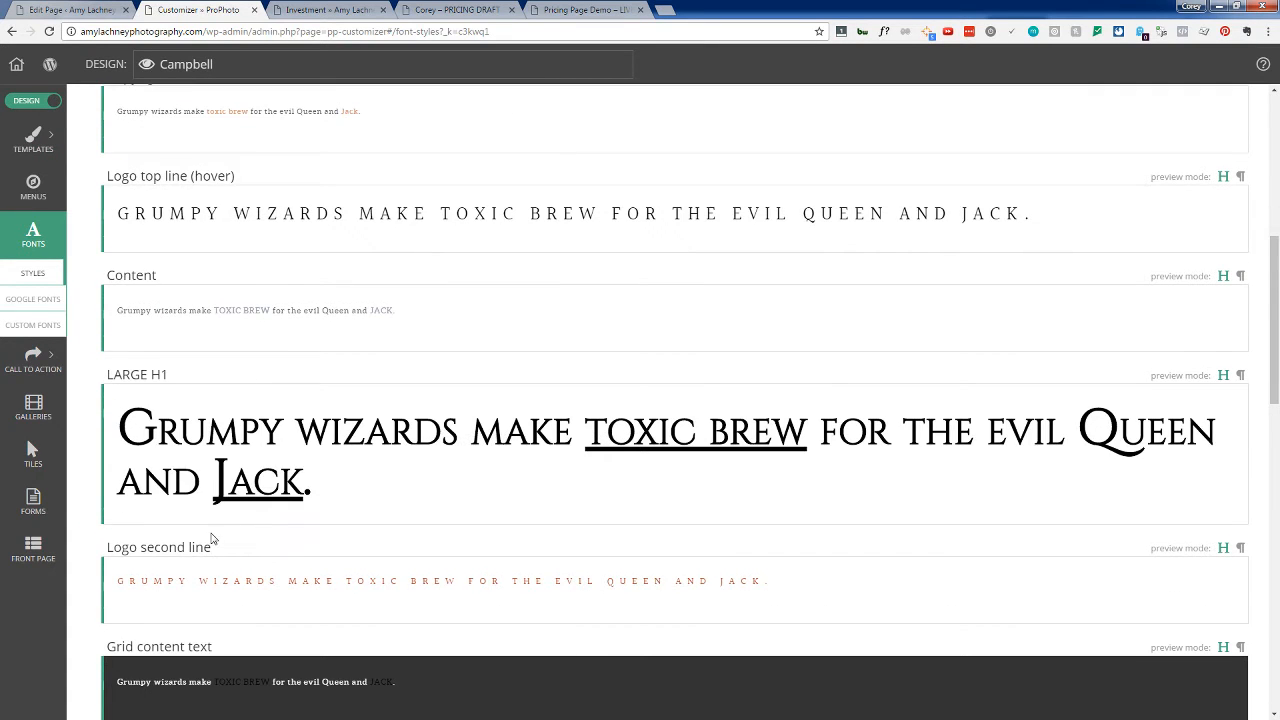
{"action": "scroll", "coordinate": [212, 538], "scroll_direction": "up", "scroll_amount": 3}
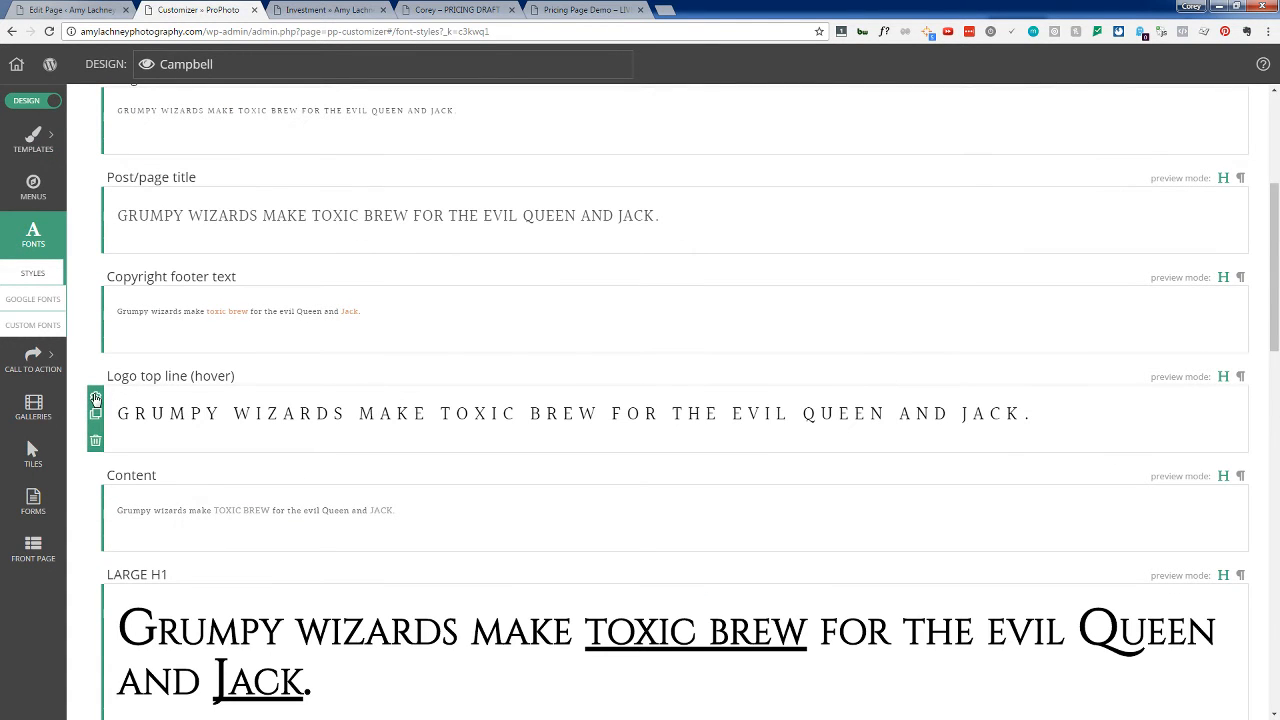
Step: Review the design's uploaded custom fonts and its configured Google fonts
{"action": "left_click", "coordinate": [36, 325]}
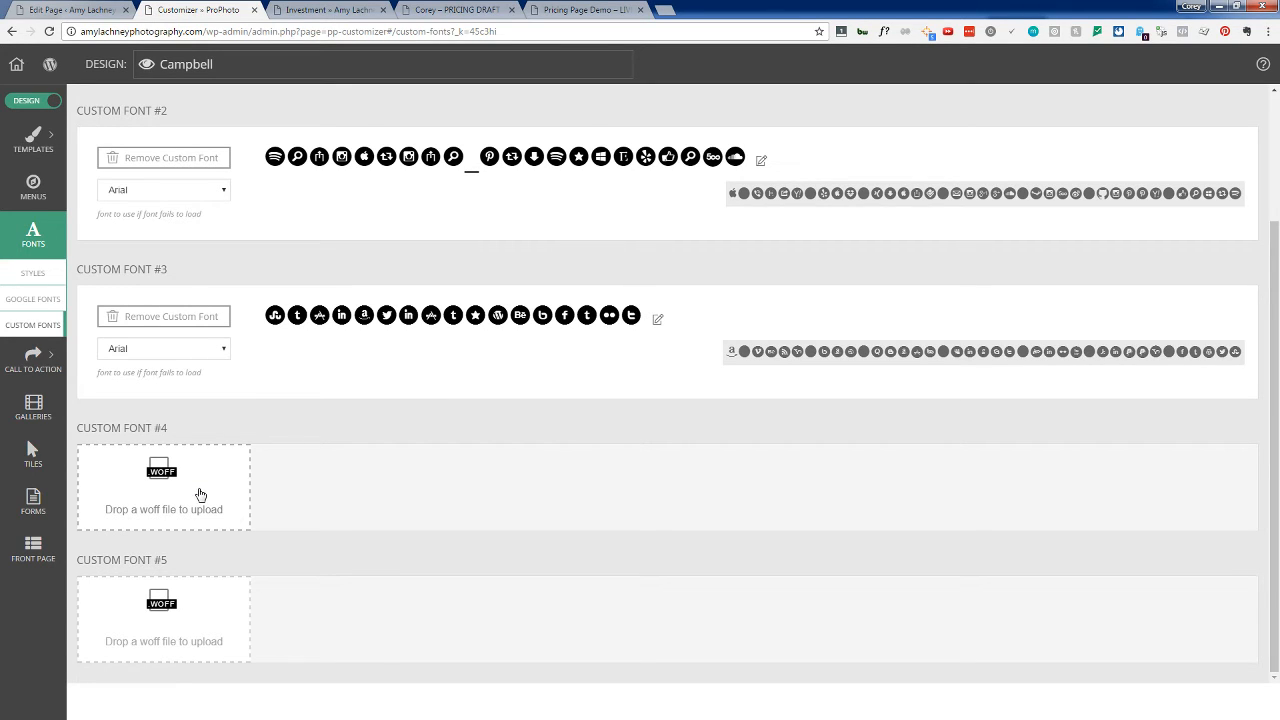
{"action": "scroll", "coordinate": [206, 500], "scroll_direction": "up", "scroll_amount": 1}
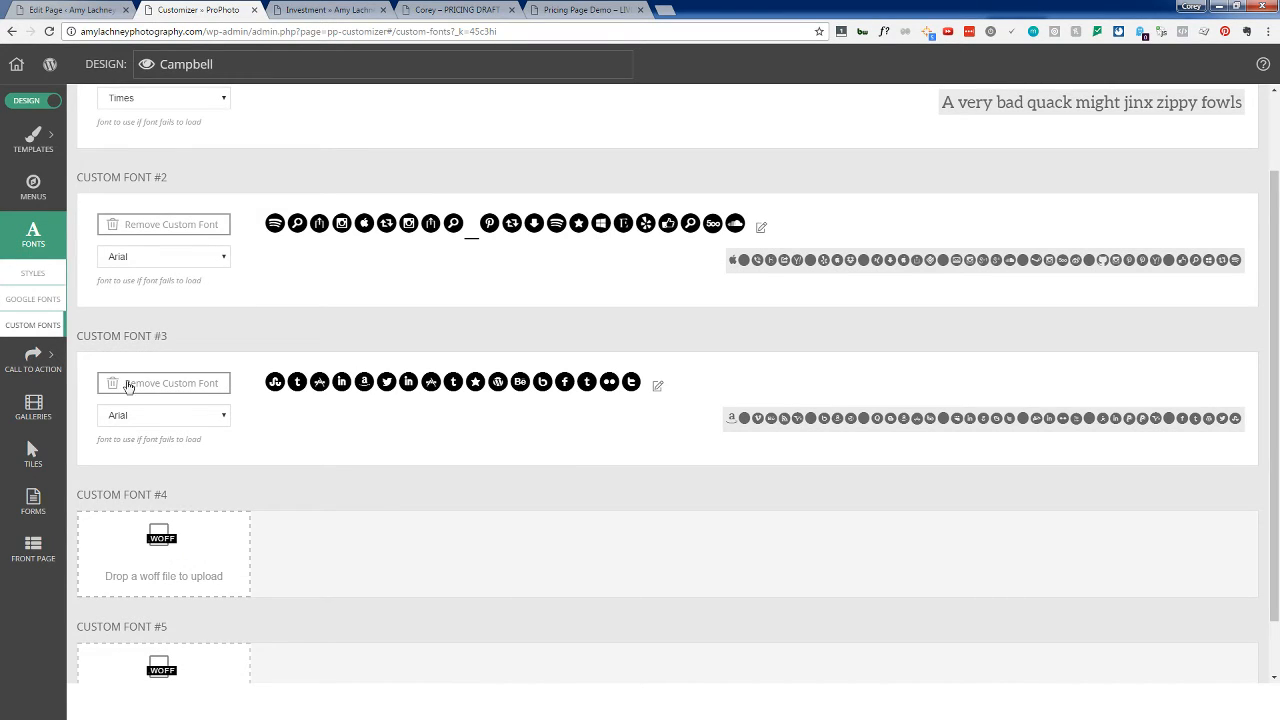
{"action": "left_click", "coordinate": [40, 303]}
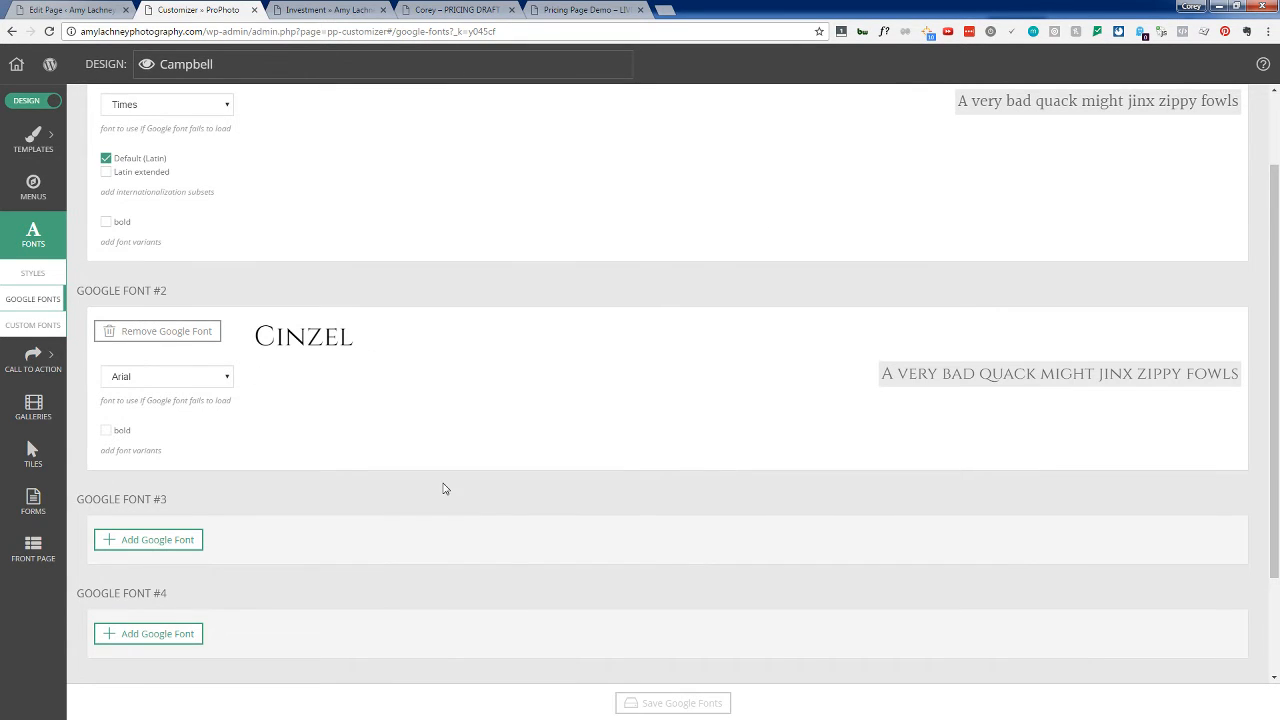
{"action": "scroll", "coordinate": [443, 486], "scroll_direction": "up", "scroll_amount": 1}
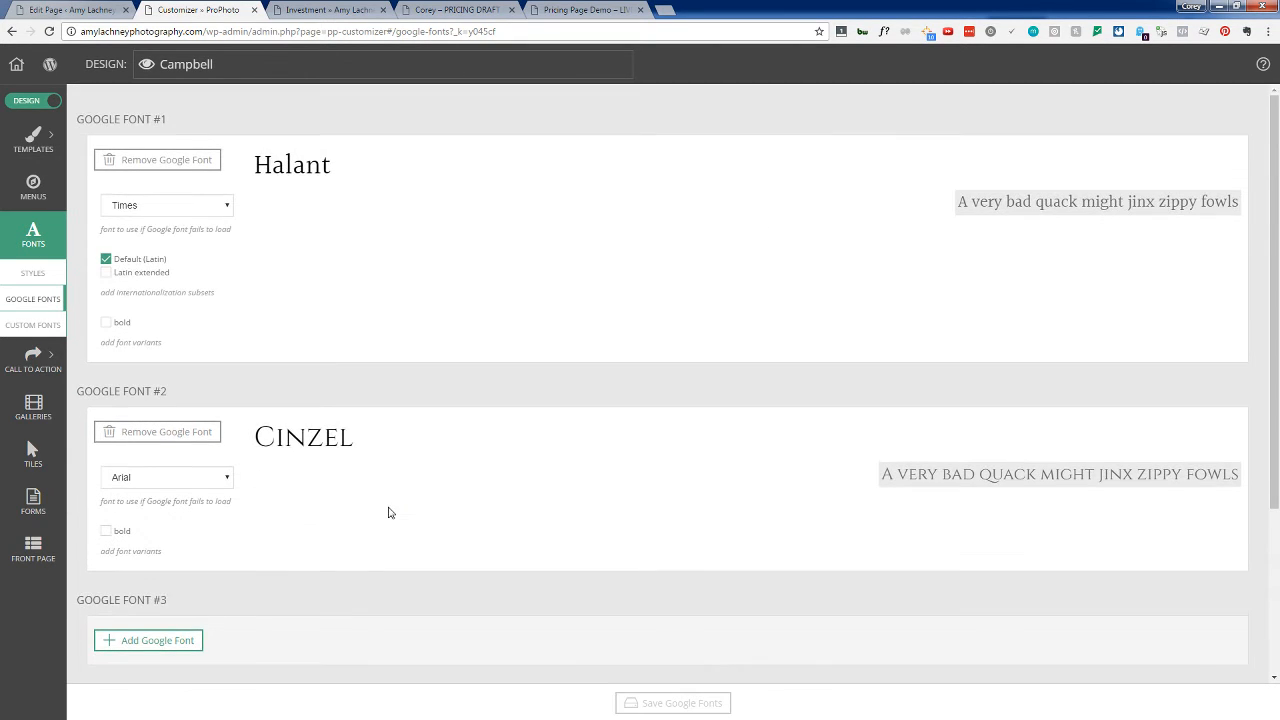
Step: Search the web in a new tab for "google font similar to trajan pro" and open the closest-Google-font page for Trajan
{"action": "left_click", "coordinate": [667, 12]}
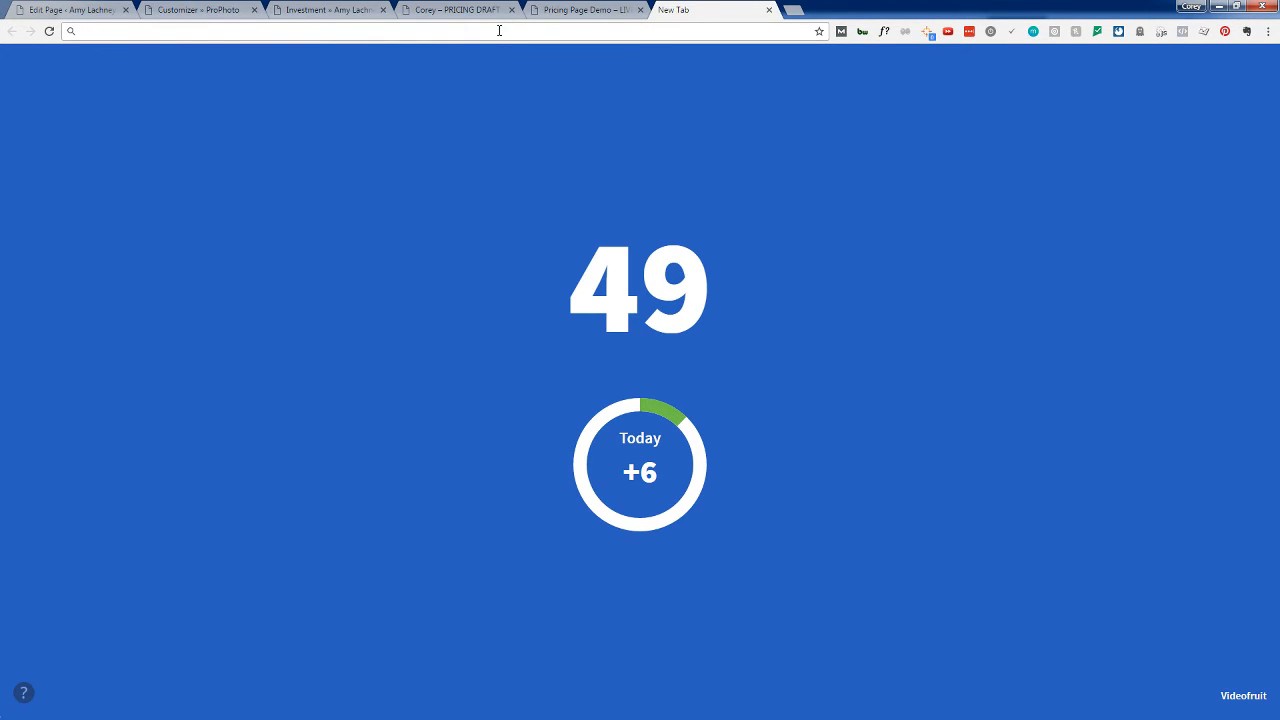
{"action": "type", "text": "google font similar"}
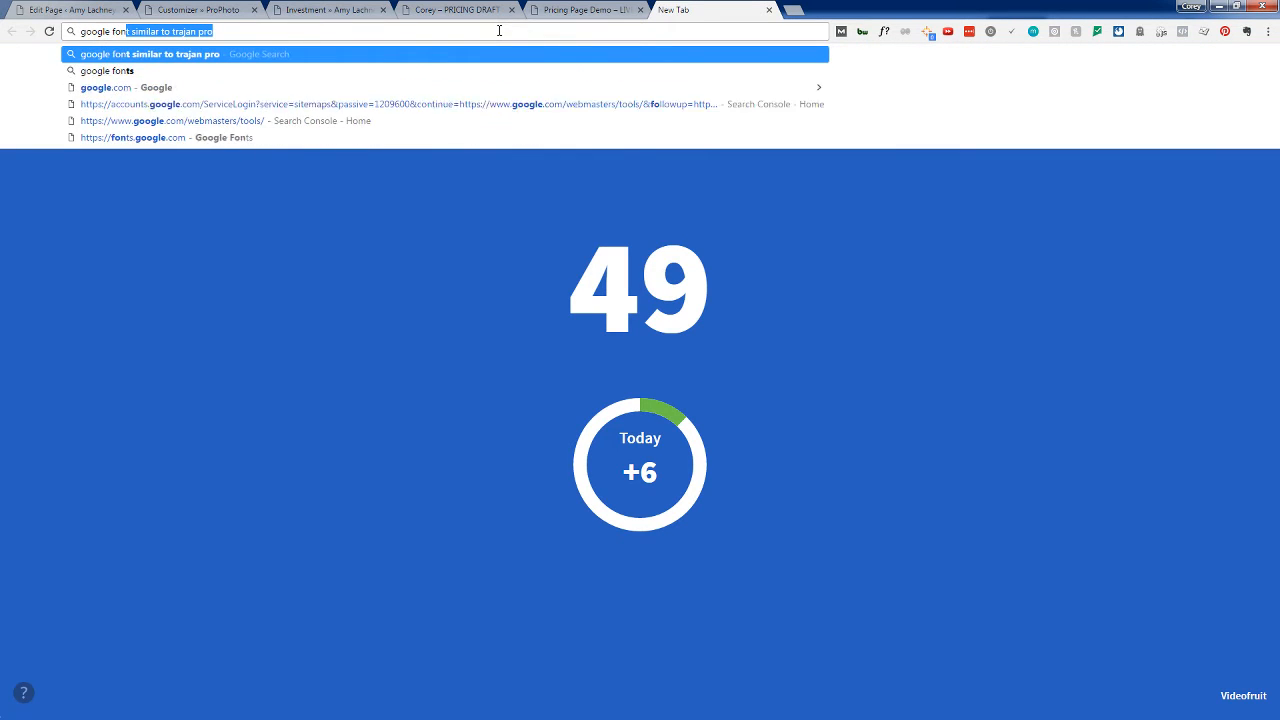
{"action": "type", "text": " to"}
{"action": "key", "text": "Return"}
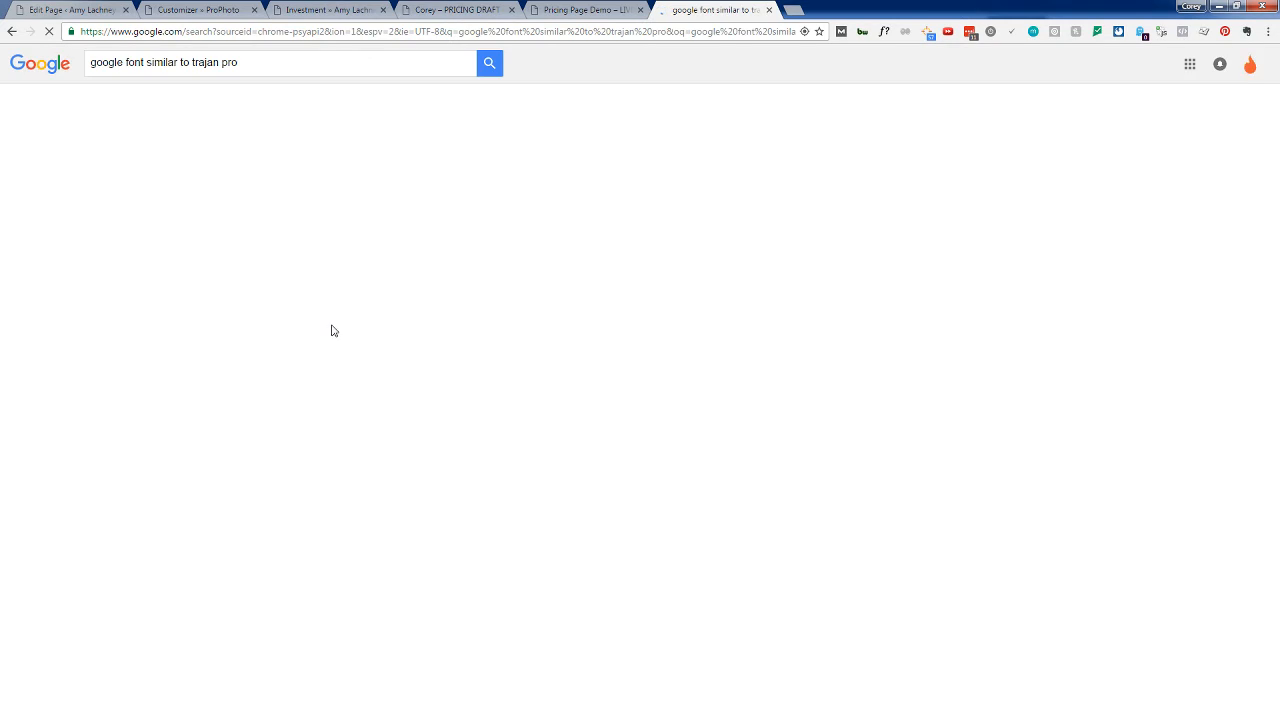
{"action": "left_click", "coordinate": [288, 167]}
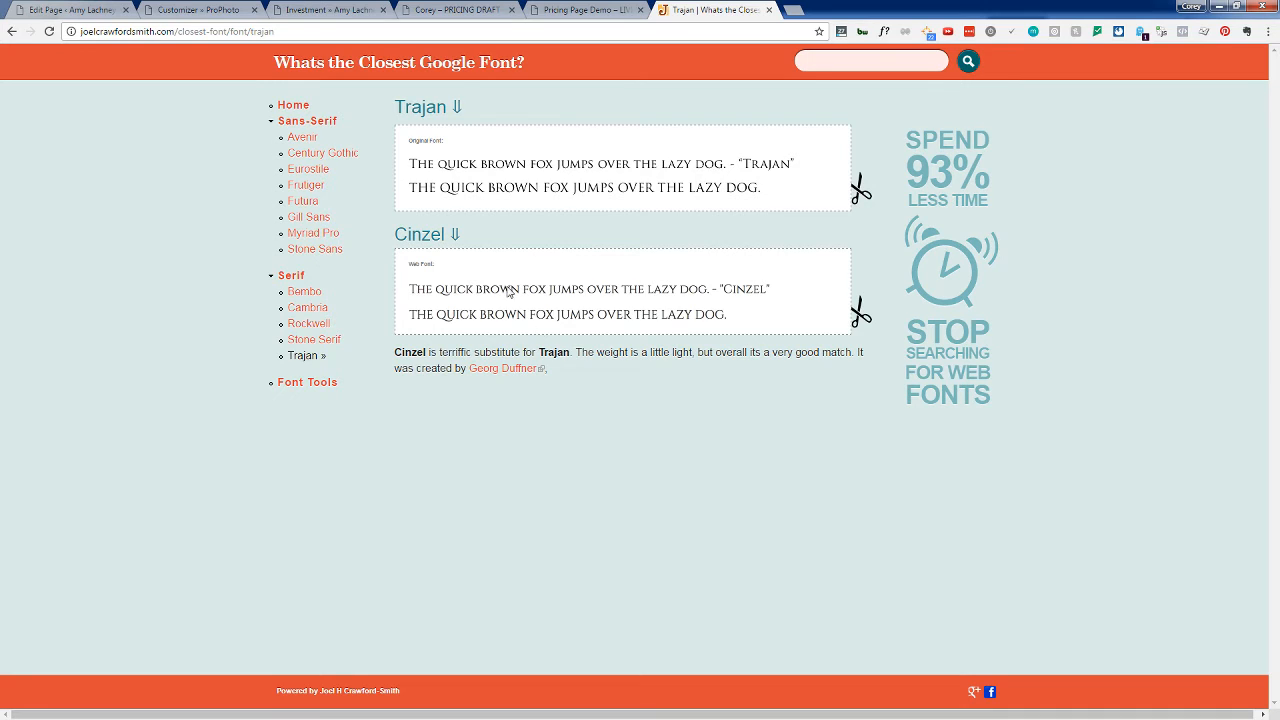
Step: Try out adding Cinzel as Google Font #3 in the Customizer, and remove the entry without saving
{"action": "left_click", "coordinate": [167, 9]}
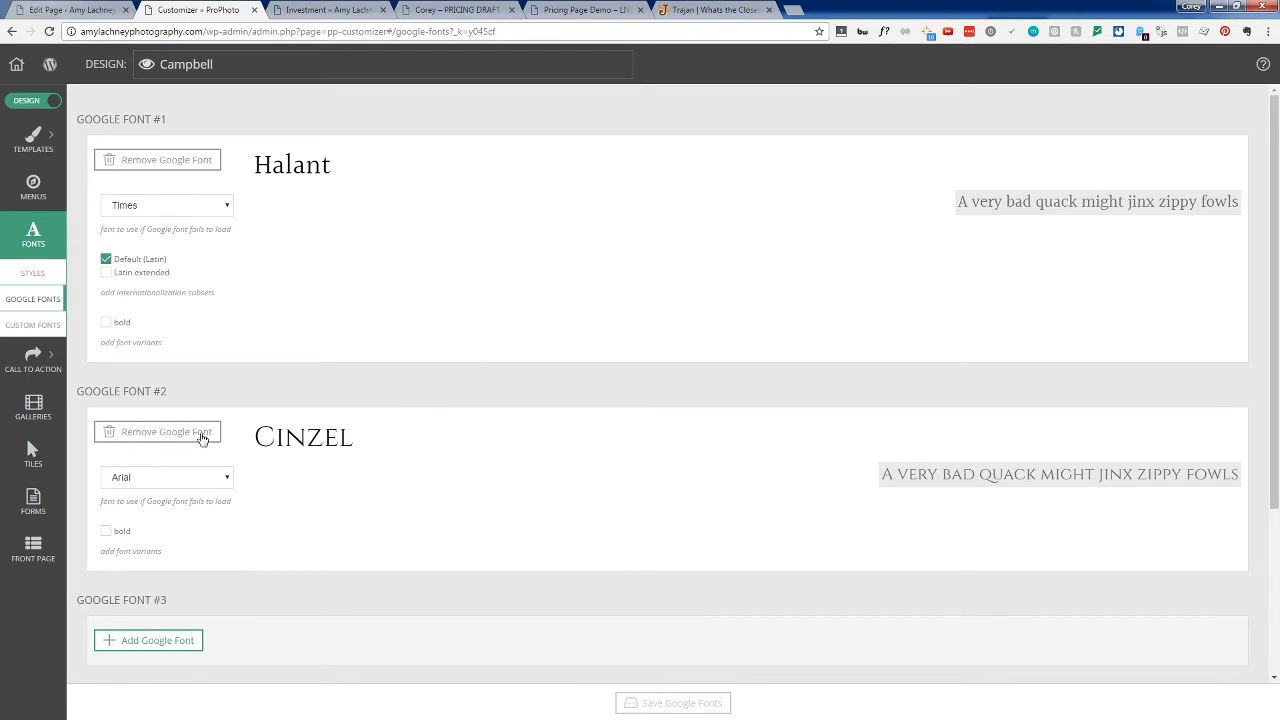
{"action": "left_click", "coordinate": [150, 640]}
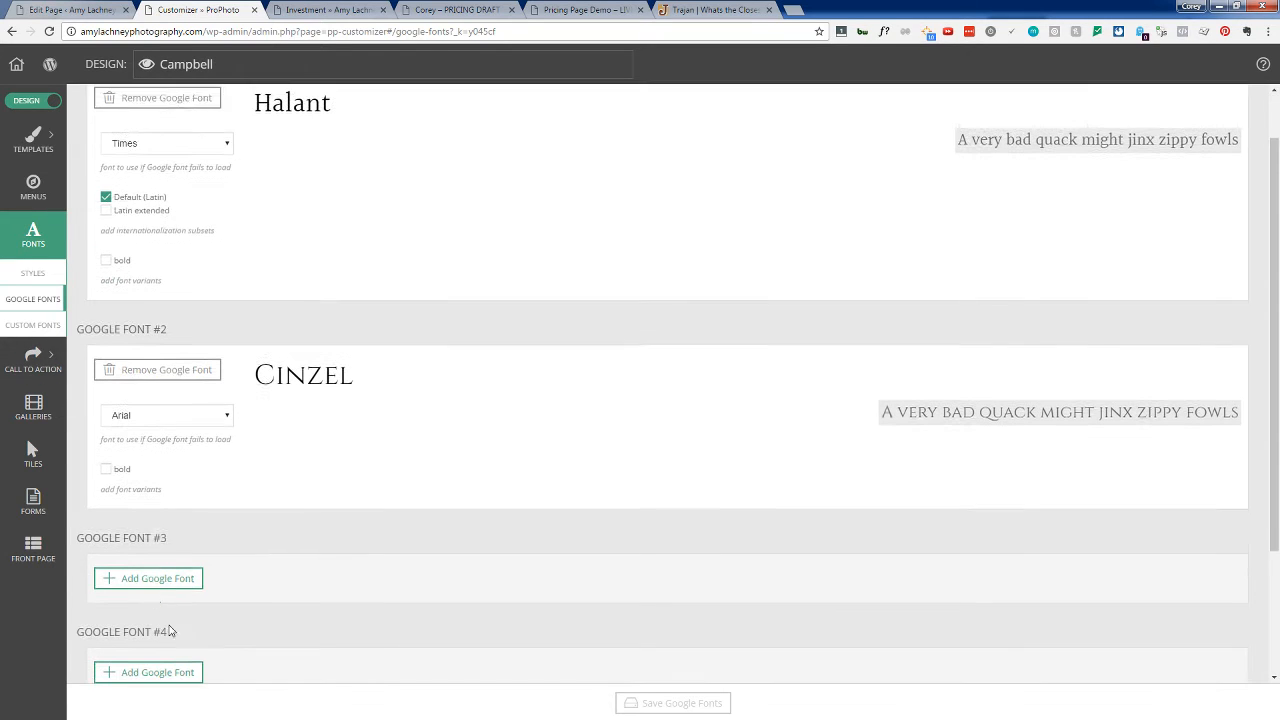
{"action": "left_click", "coordinate": [142, 578]}
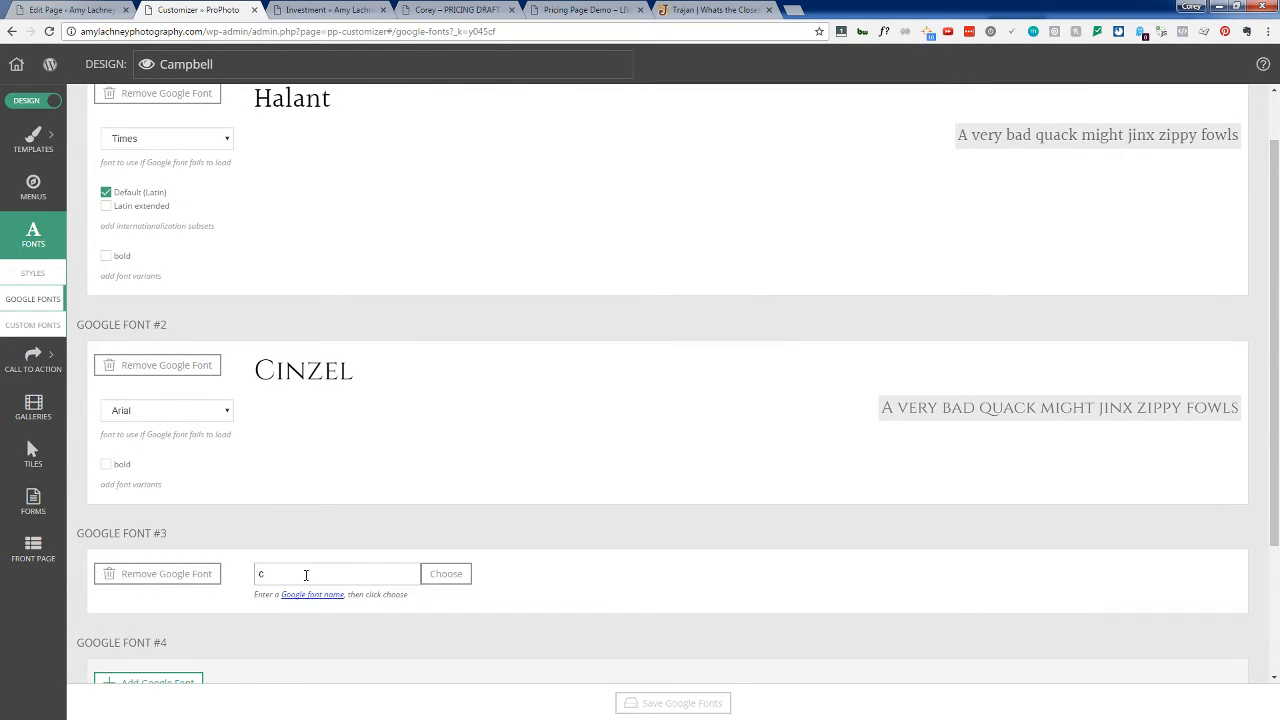
{"action": "type", "text": "ci"}
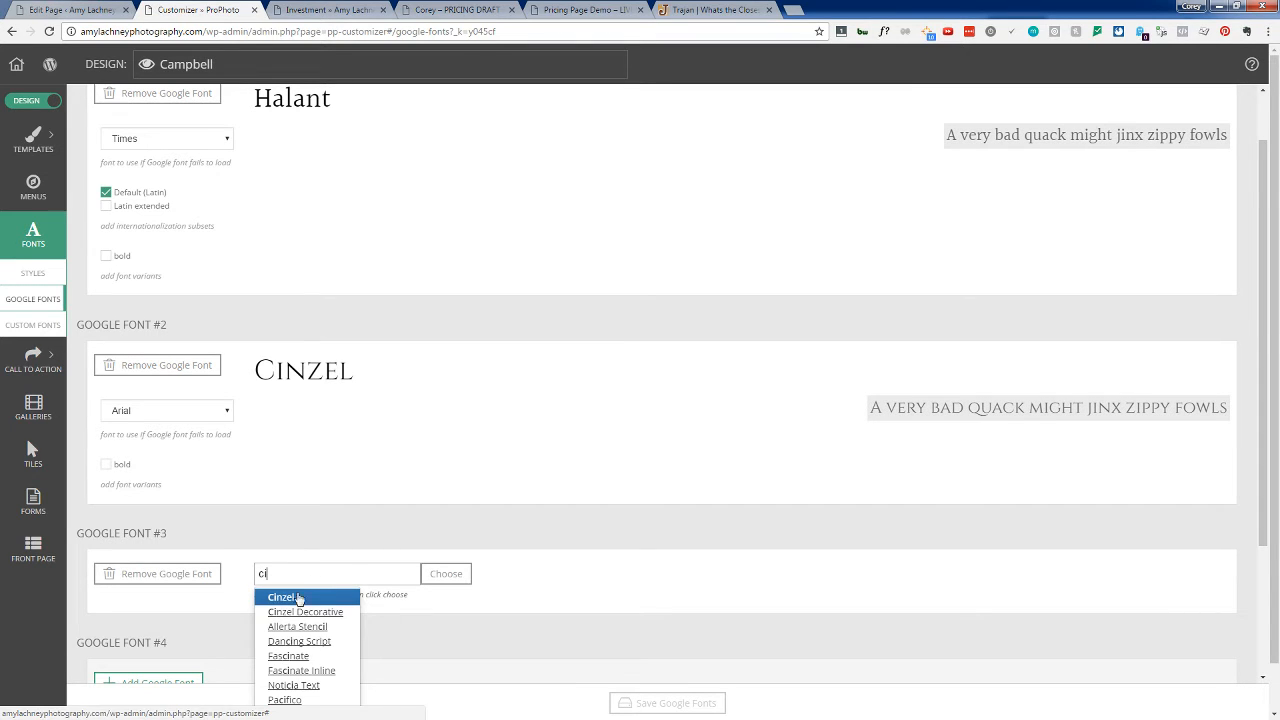
{"action": "left_click", "coordinate": [357, 550]}
{"action": "left_click", "coordinate": [150, 575]}
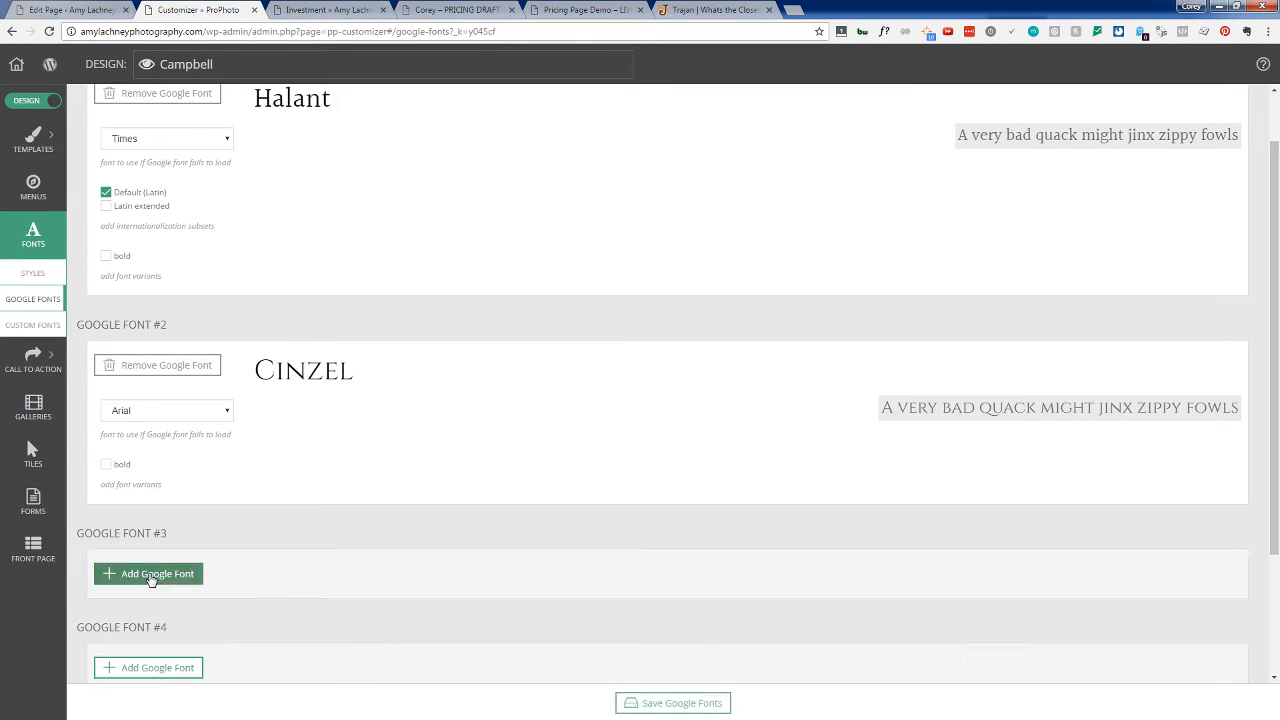
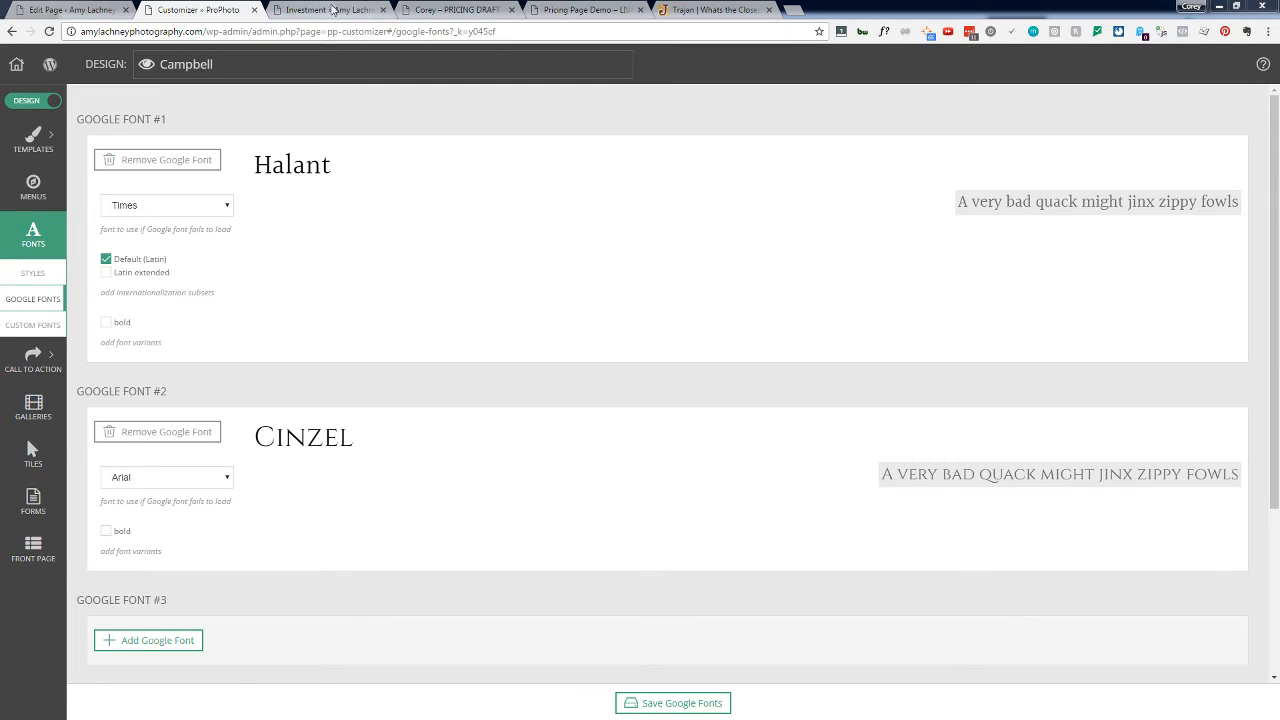
Step: Add a font style named "Pricing Page H2" to the design's font styles, using the Cinzel font family
{"action": "left_click", "coordinate": [38, 280]}
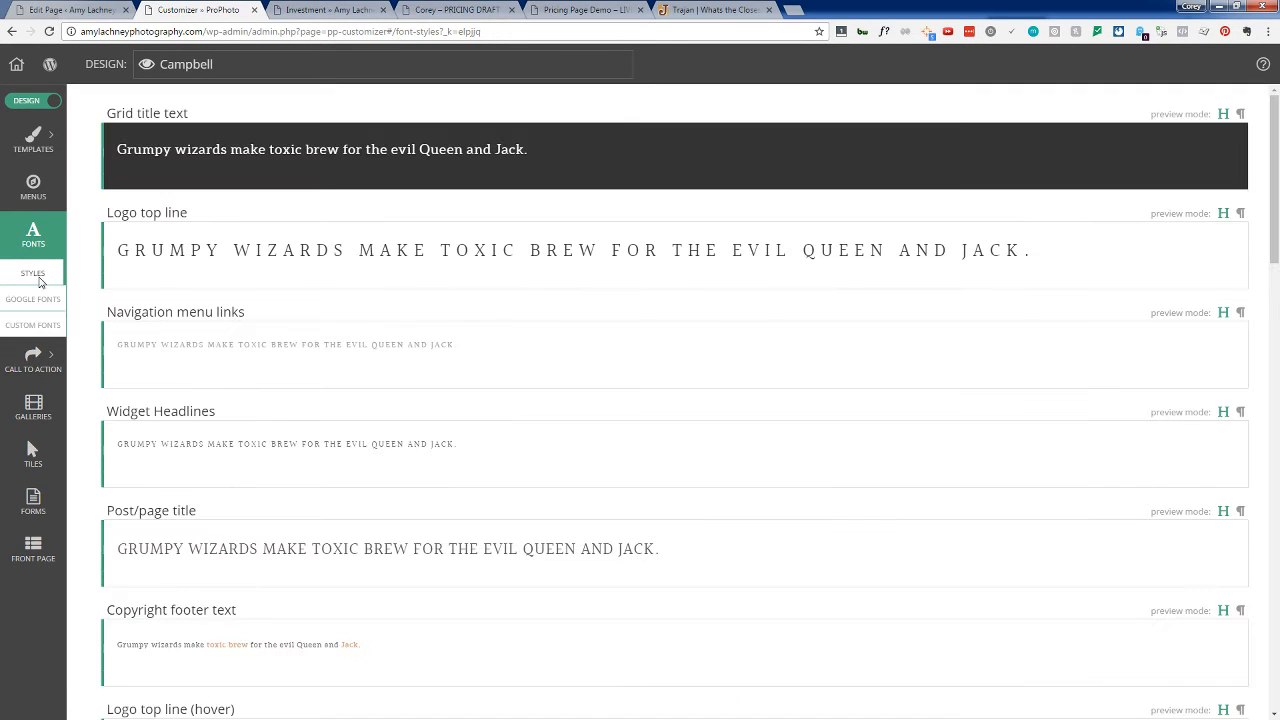
{"action": "scroll", "coordinate": [222, 420], "scroll_direction": "down", "scroll_amount": 2}
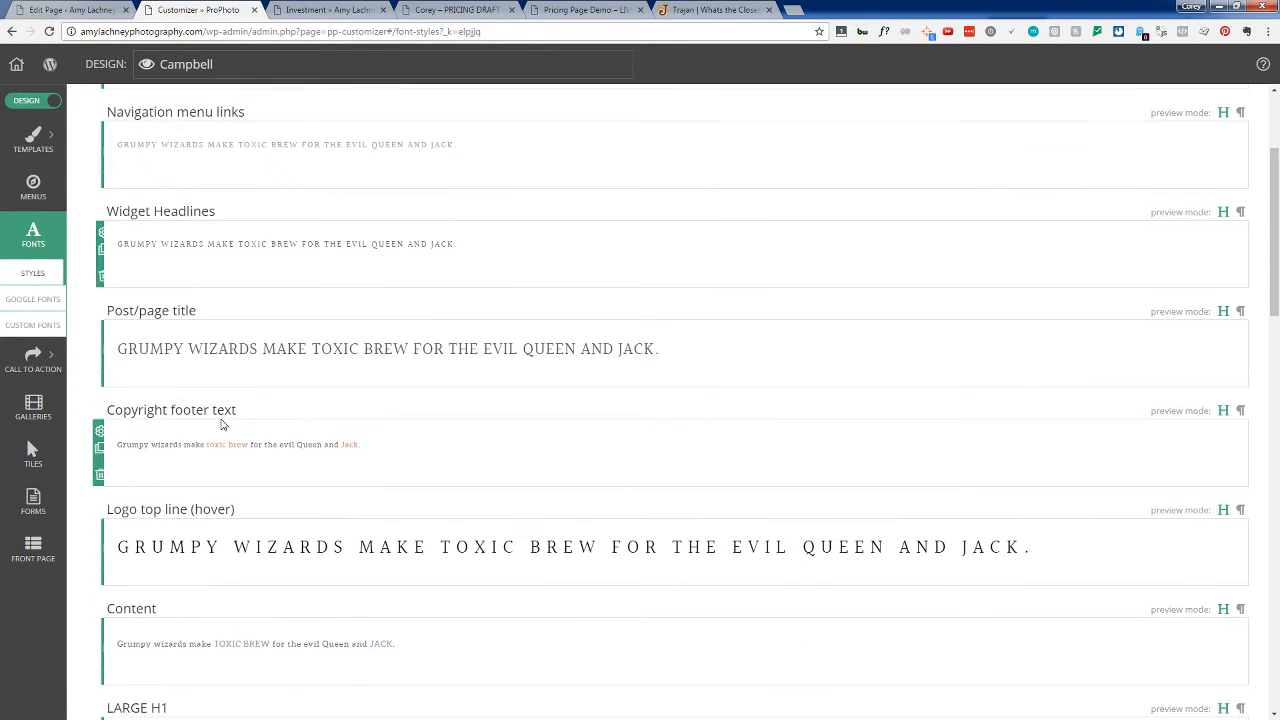
{"action": "scroll", "coordinate": [176, 374], "scroll_direction": "down", "scroll_amount": 4}
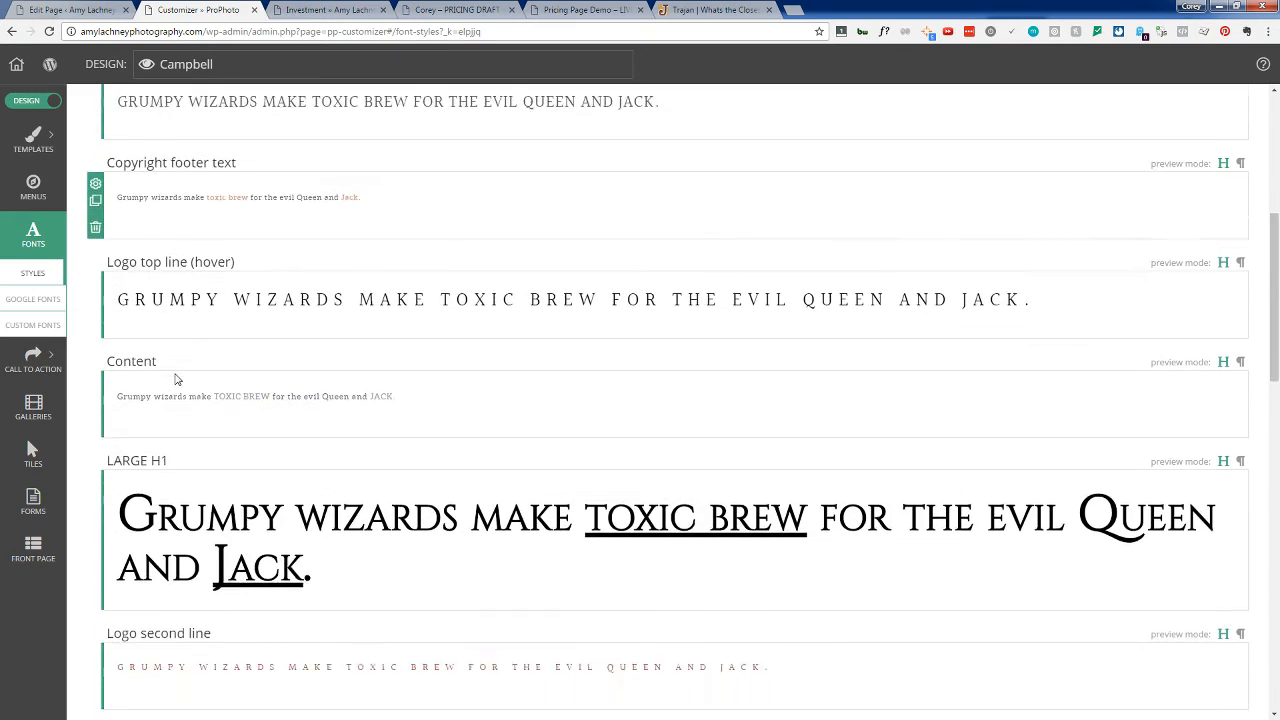
{"action": "scroll", "coordinate": [174, 372], "scroll_direction": "down", "scroll_amount": 6}
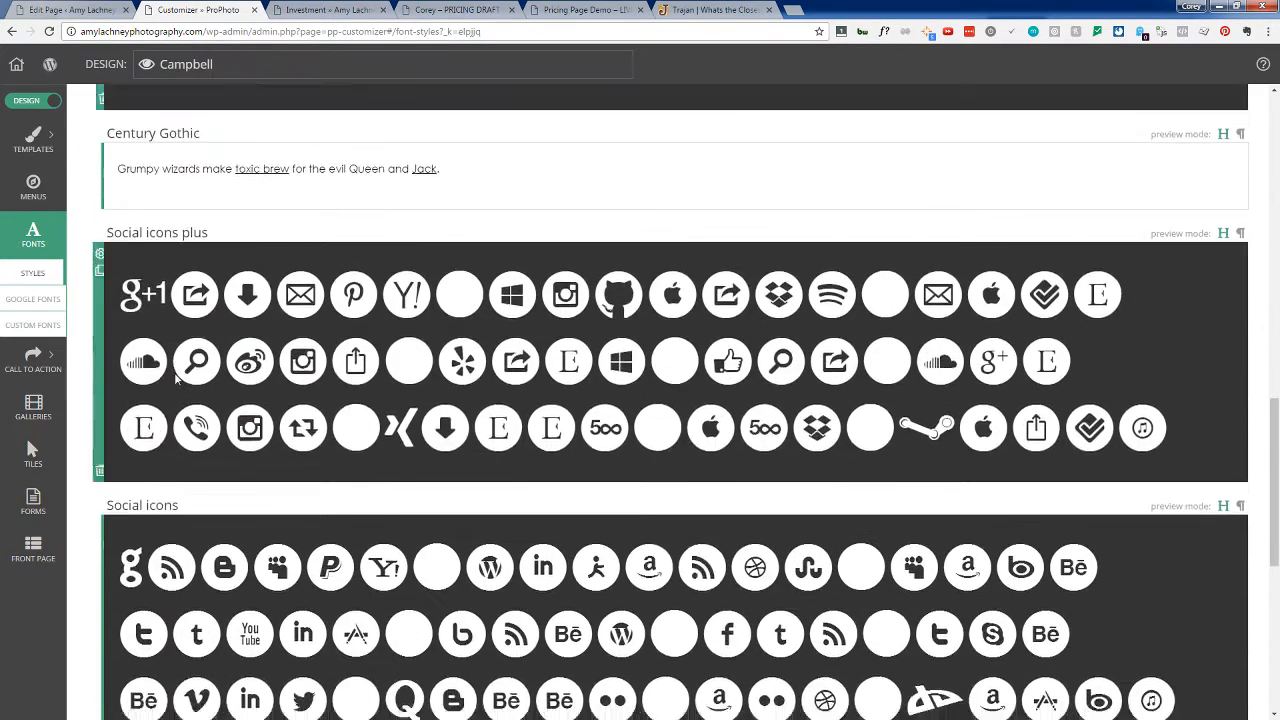
{"action": "scroll", "coordinate": [175, 372], "scroll_direction": "down", "scroll_amount": 3}
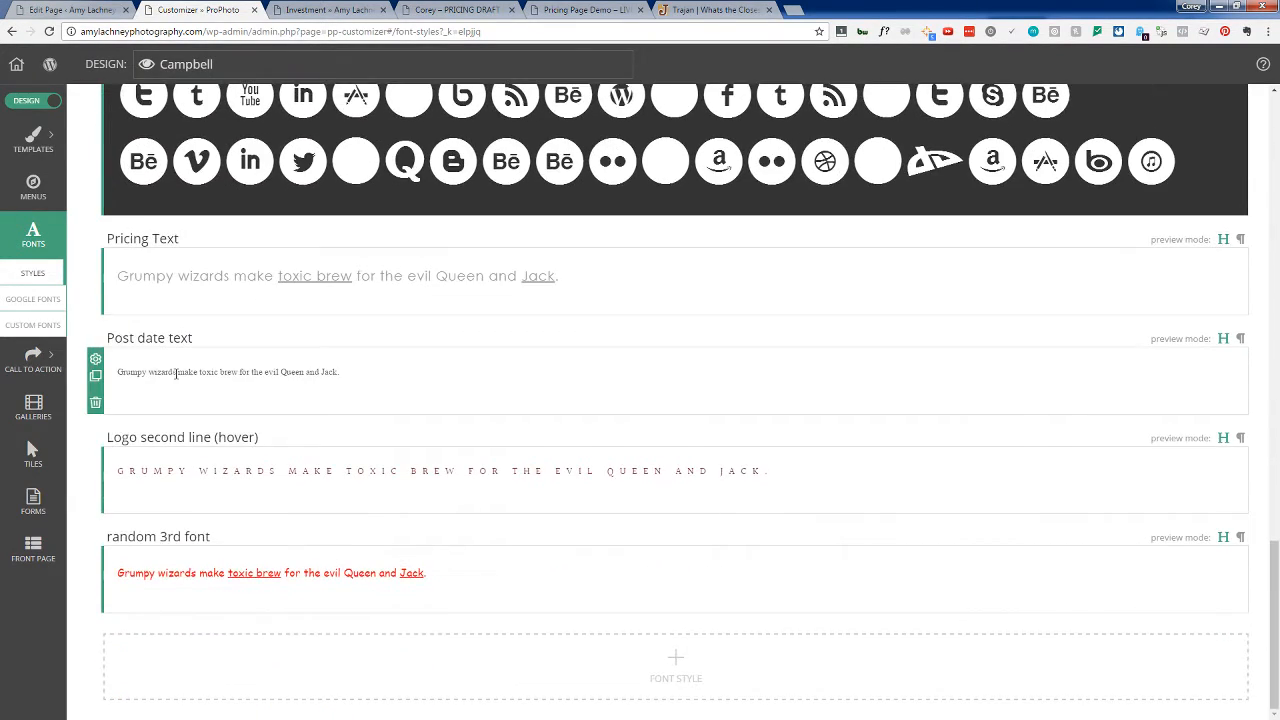
{"action": "left_click", "coordinate": [673, 664]}
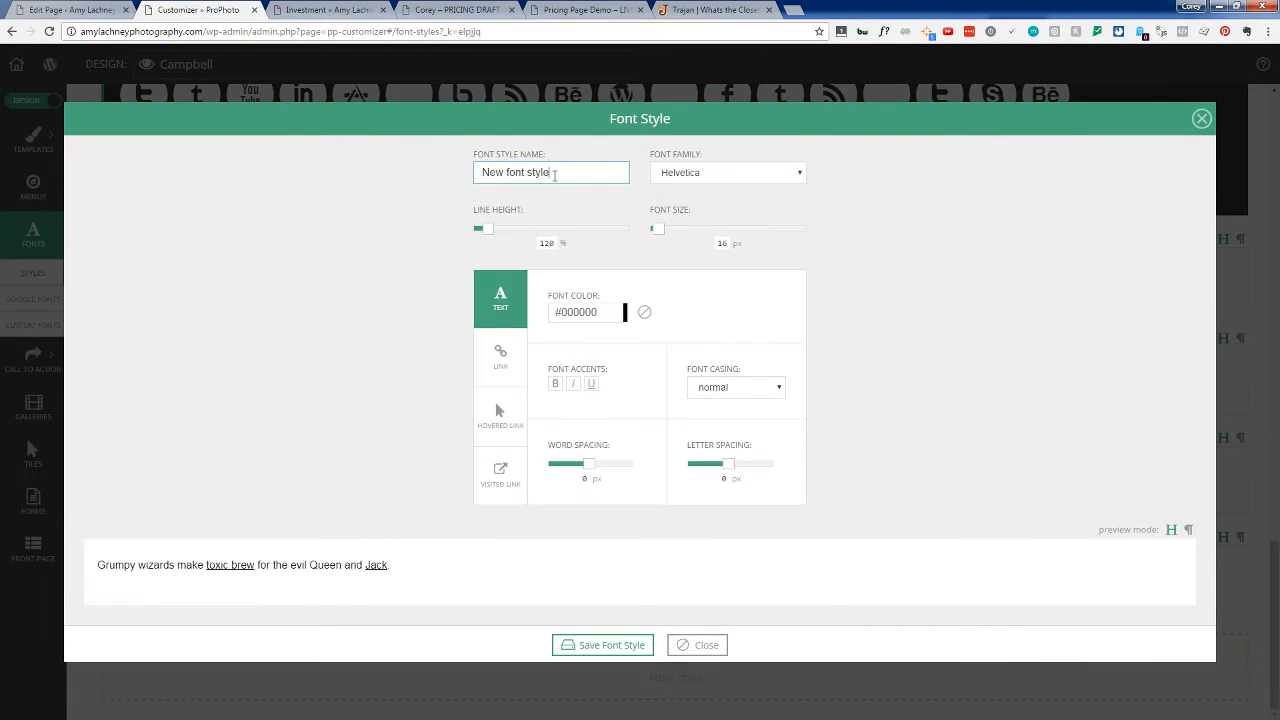
{"action": "left_click_drag", "start_coordinate": [556, 172], "coordinate": [407, 173]}
{"action": "type", "text": "Pricing Page H2"}
{"action": "left_click", "coordinate": [705, 173]}
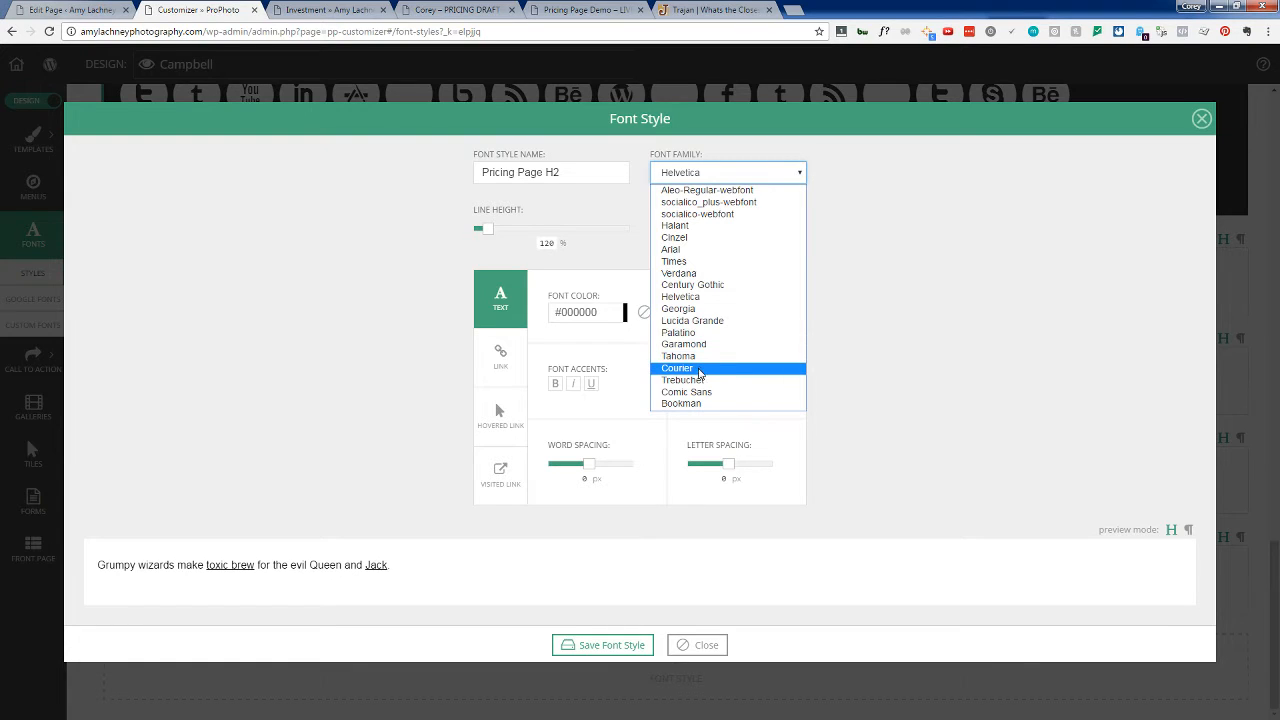
{"action": "left_click", "coordinate": [695, 238]}
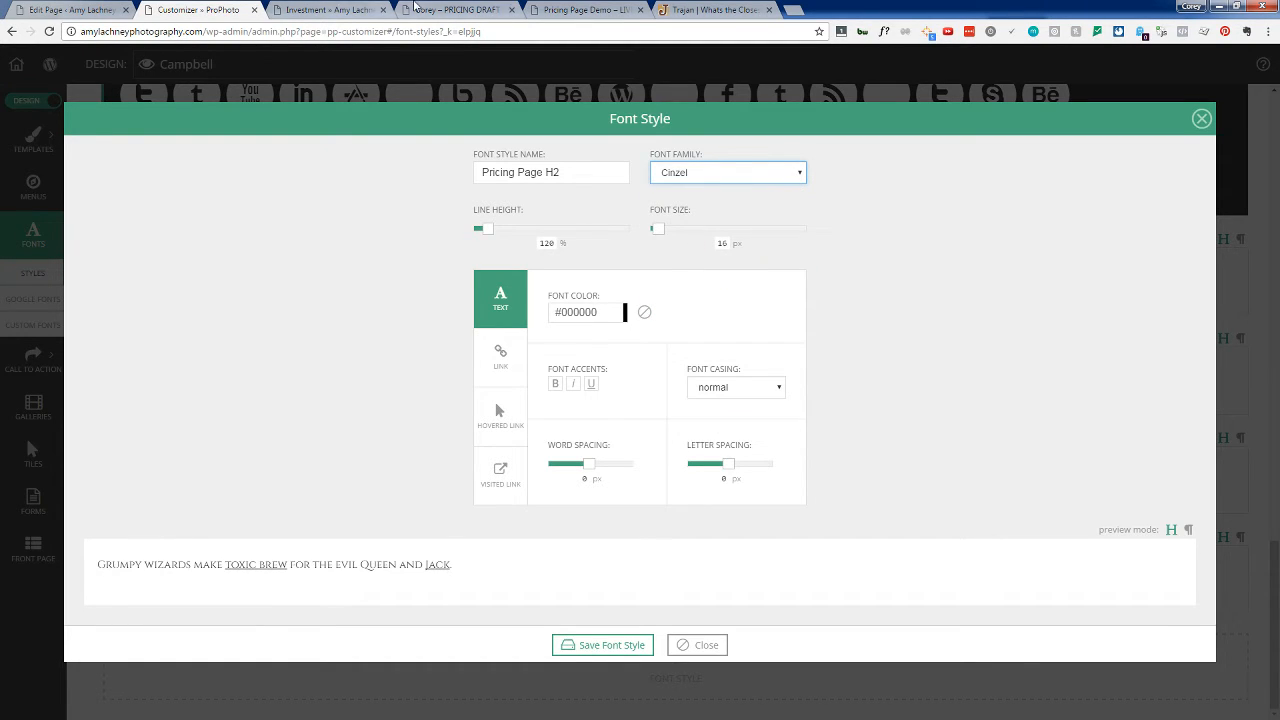
Step: Compare the draft pricing page with the original Investment page and inspect the draft's Portrait Session heading font with WhatFont
{"action": "left_click", "coordinate": [465, 8]}
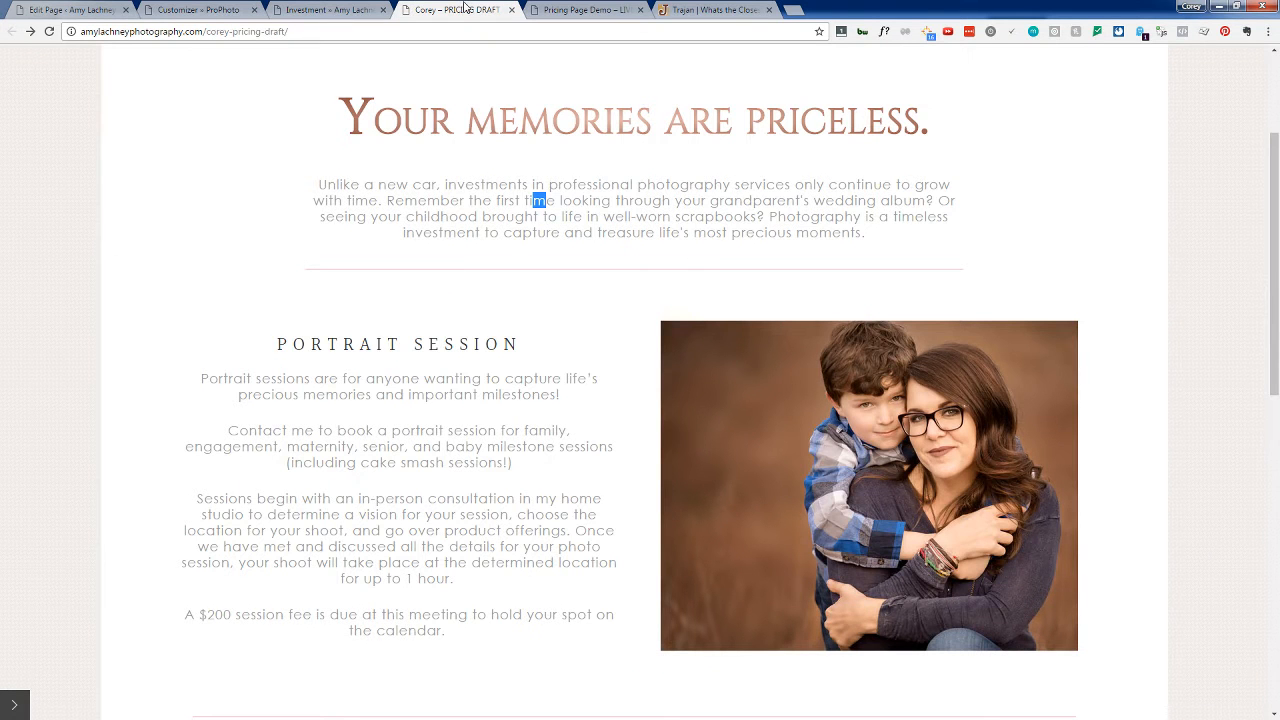
{"action": "left_click", "coordinate": [338, 8]}
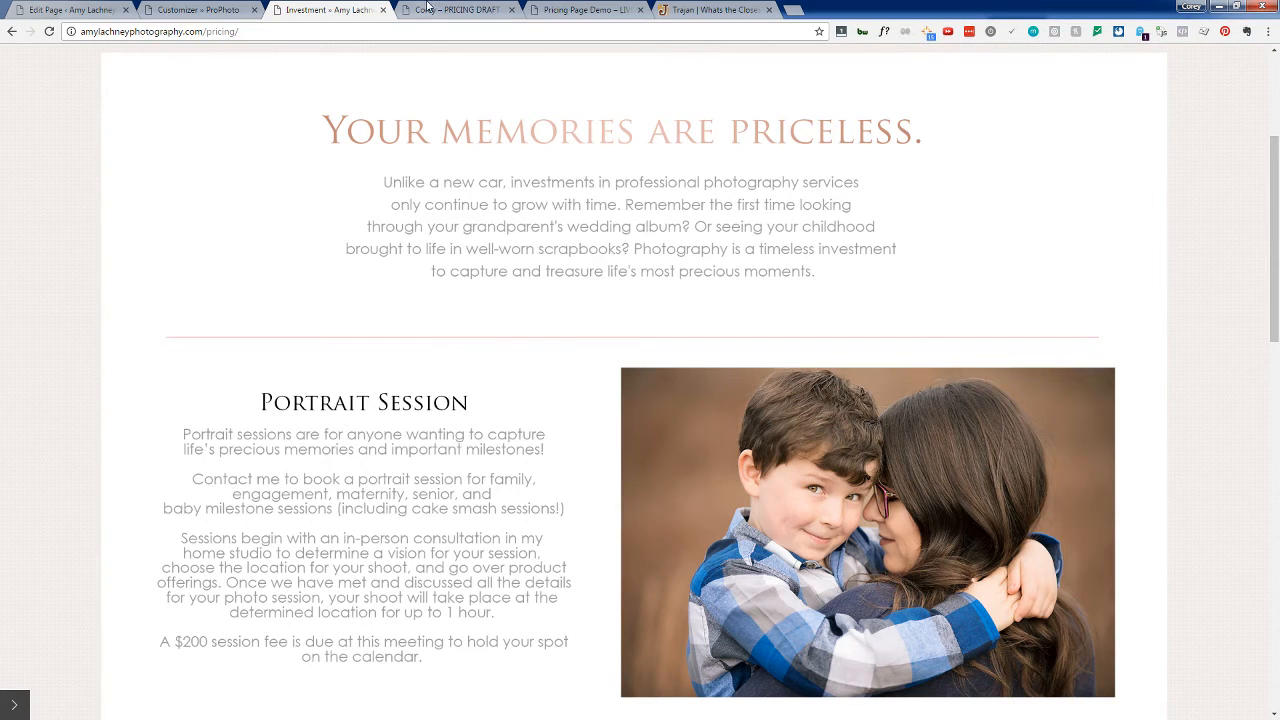
{"action": "left_click", "coordinate": [555, 8]}
{"action": "left_click", "coordinate": [481, 8]}
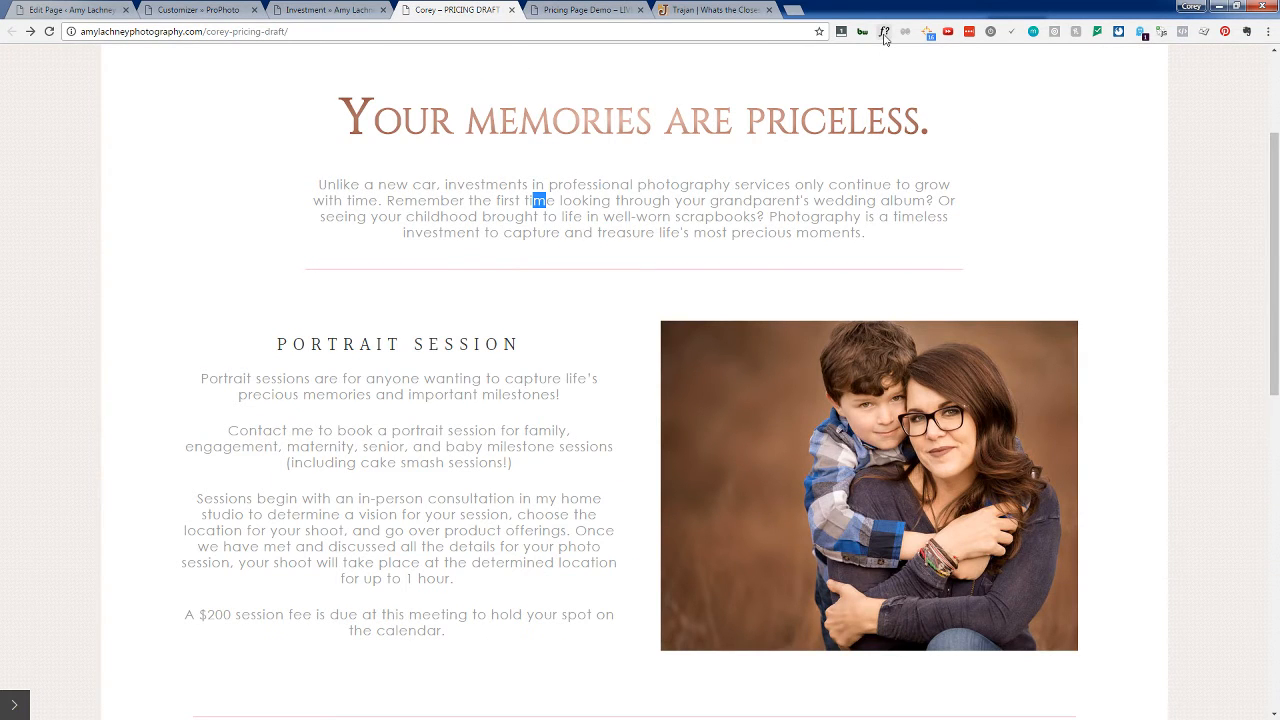
{"action": "left_click", "coordinate": [885, 33]}
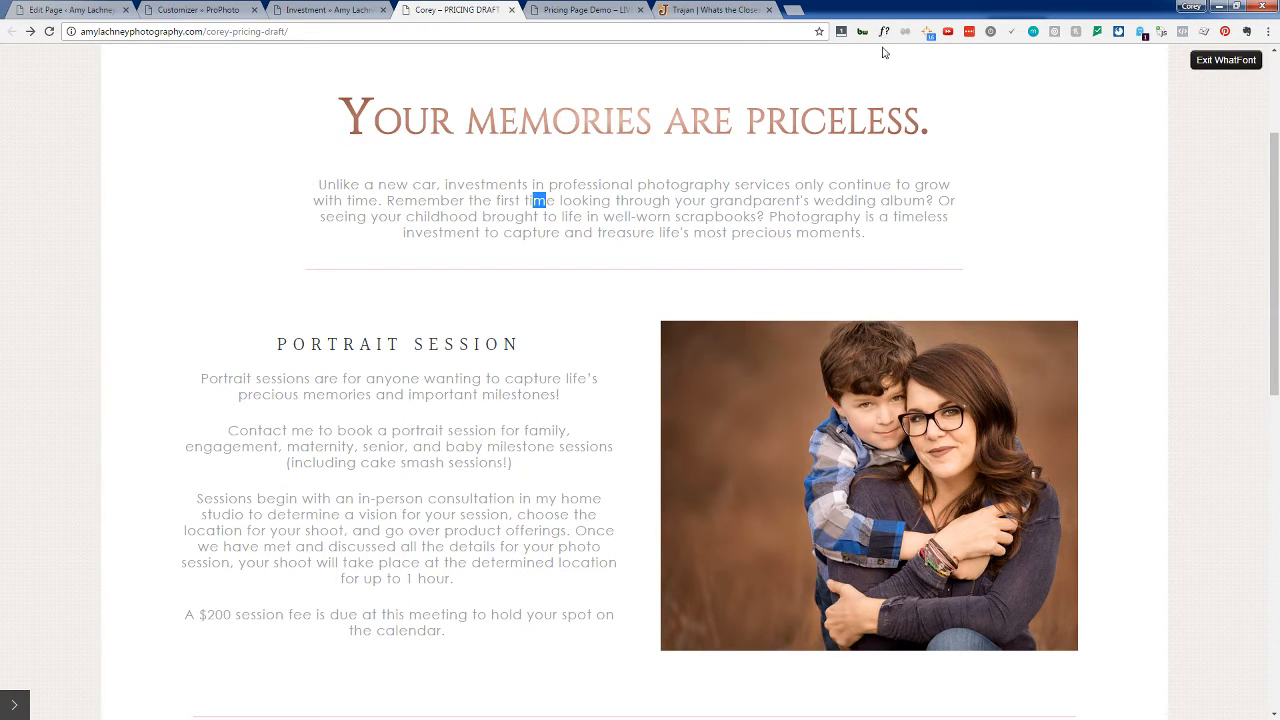
{"action": "left_click", "coordinate": [376, 346]}
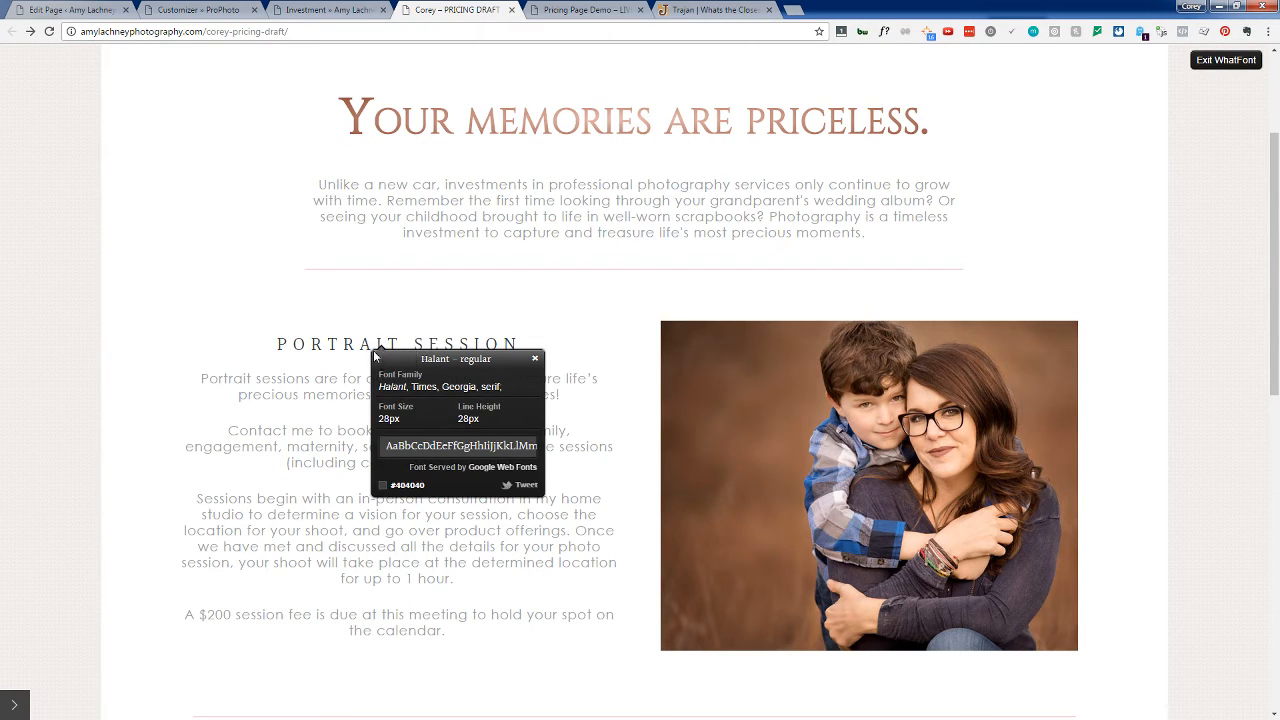
{"action": "left_click", "coordinate": [535, 359]}
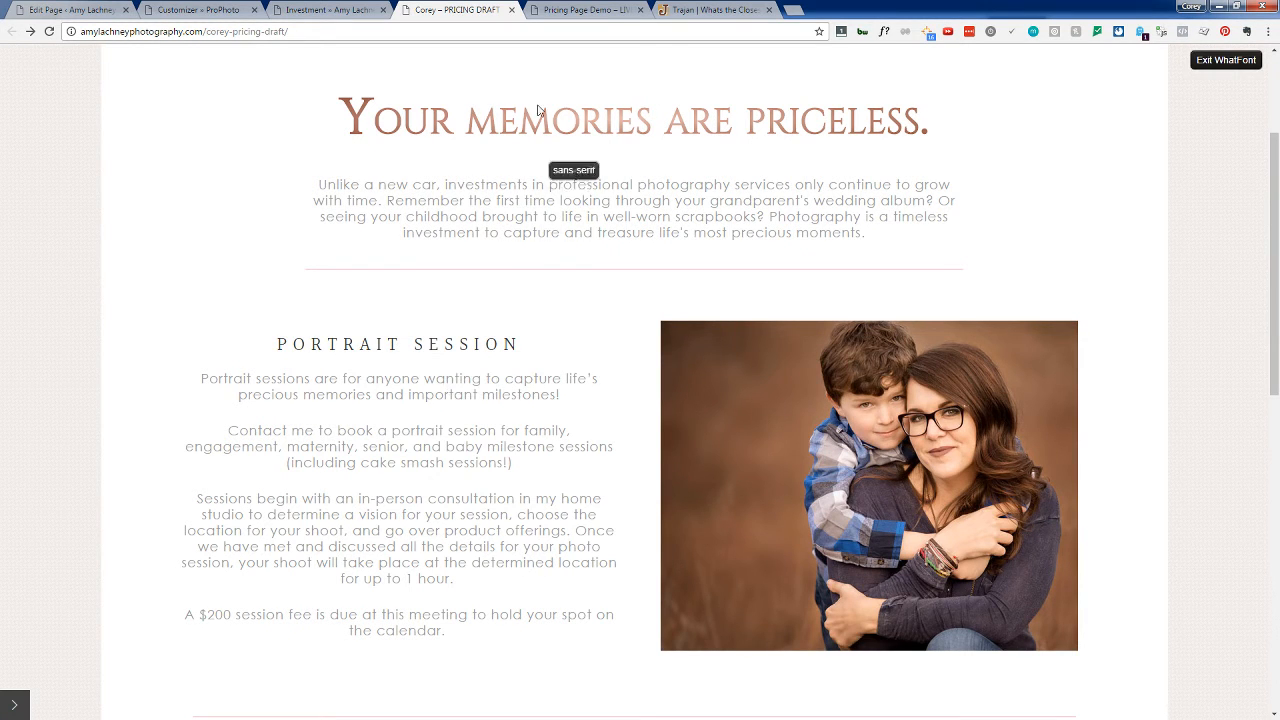
{"action": "left_click", "coordinate": [342, 7]}
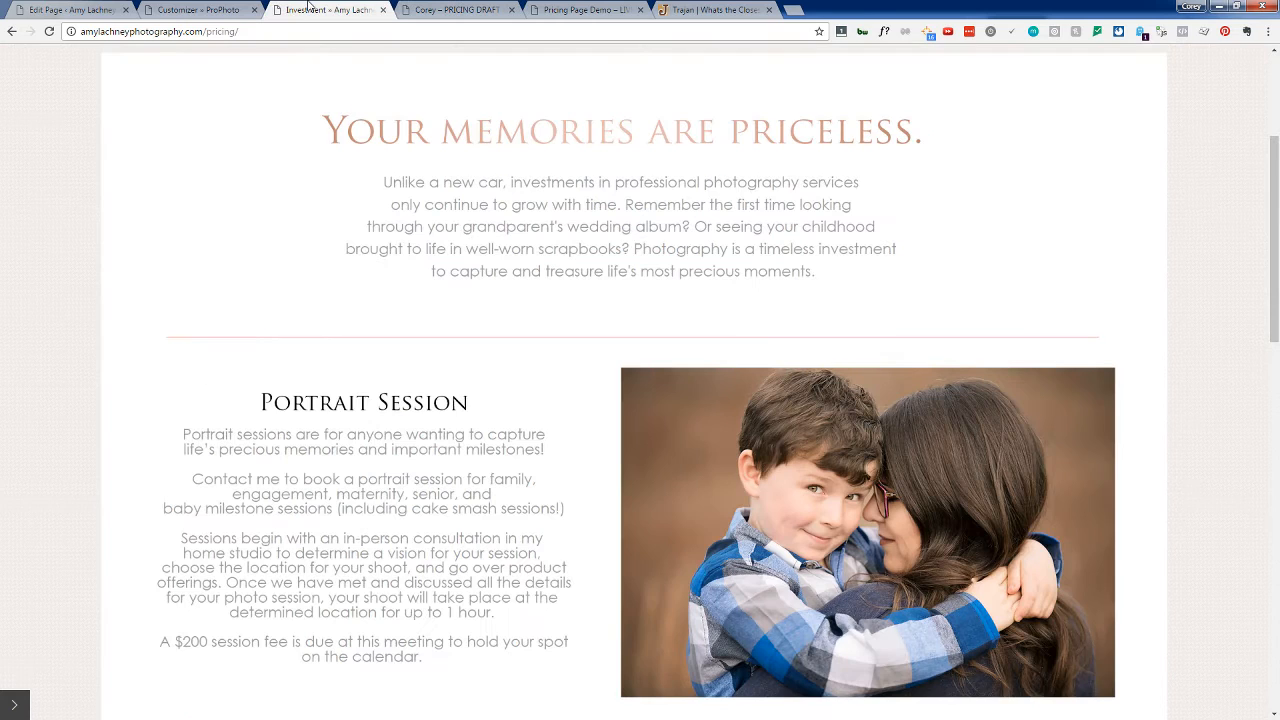
Step: Back in the Customizer, make the Pricing Page H2 style bold at 32 px, save it and close the font style editor
{"action": "left_click", "coordinate": [215, 9]}
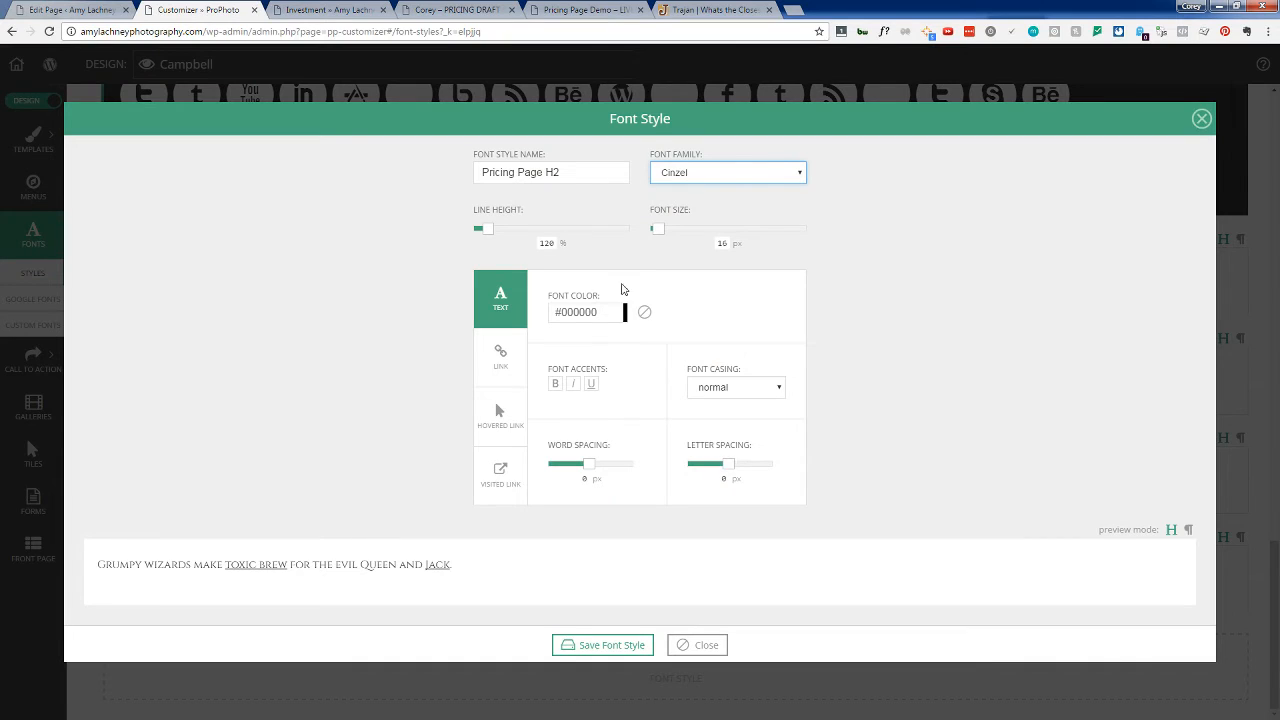
{"action": "left_click_drag", "start_coordinate": [665, 227], "coordinate": [672, 226]}
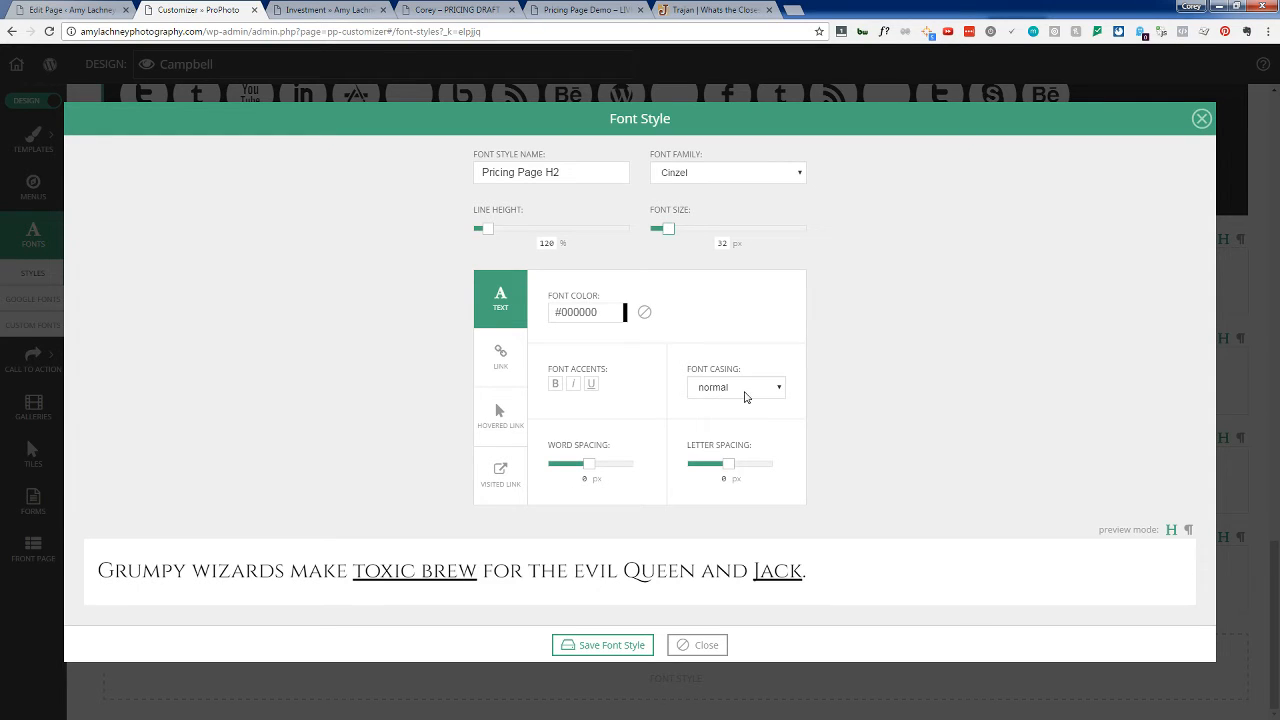
{"action": "left_click", "coordinate": [555, 385]}
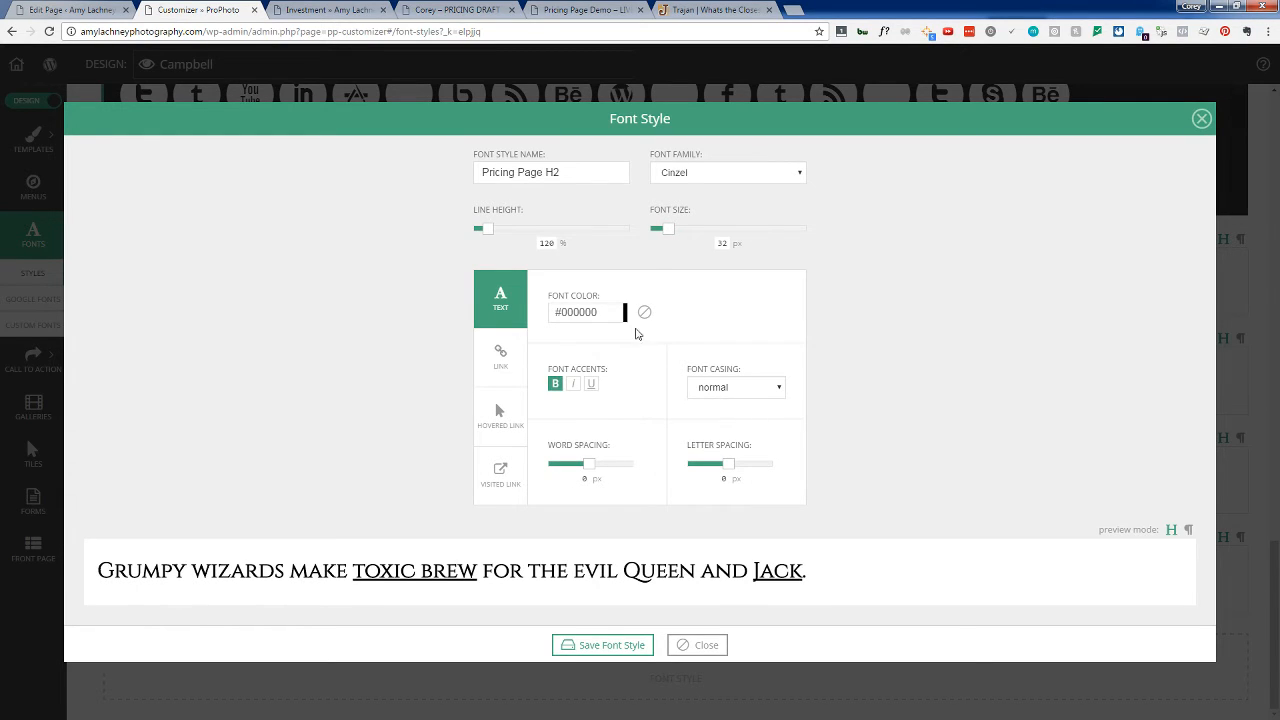
{"action": "left_click_drag", "start_coordinate": [667, 228], "coordinate": [665, 228]}
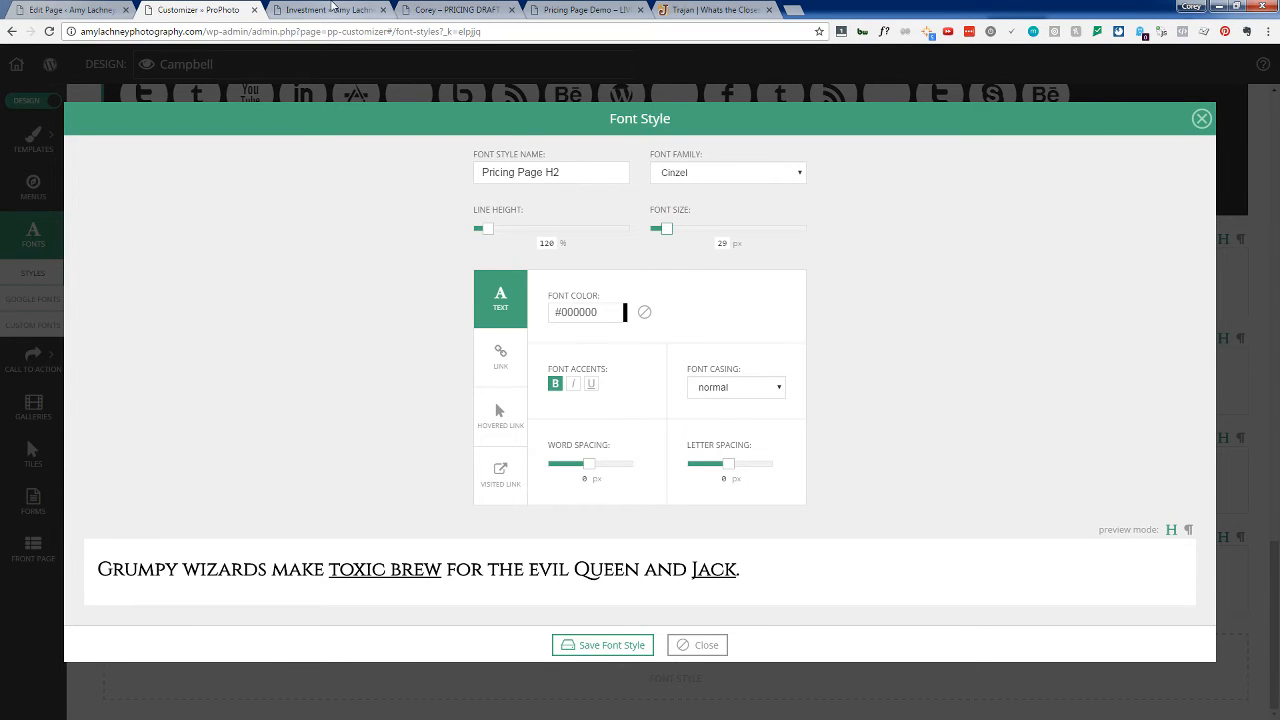
{"action": "left_click", "coordinate": [330, 9]}
{"action": "left_click", "coordinate": [201, 9]}
{"action": "double_click", "coordinate": [721, 243]}
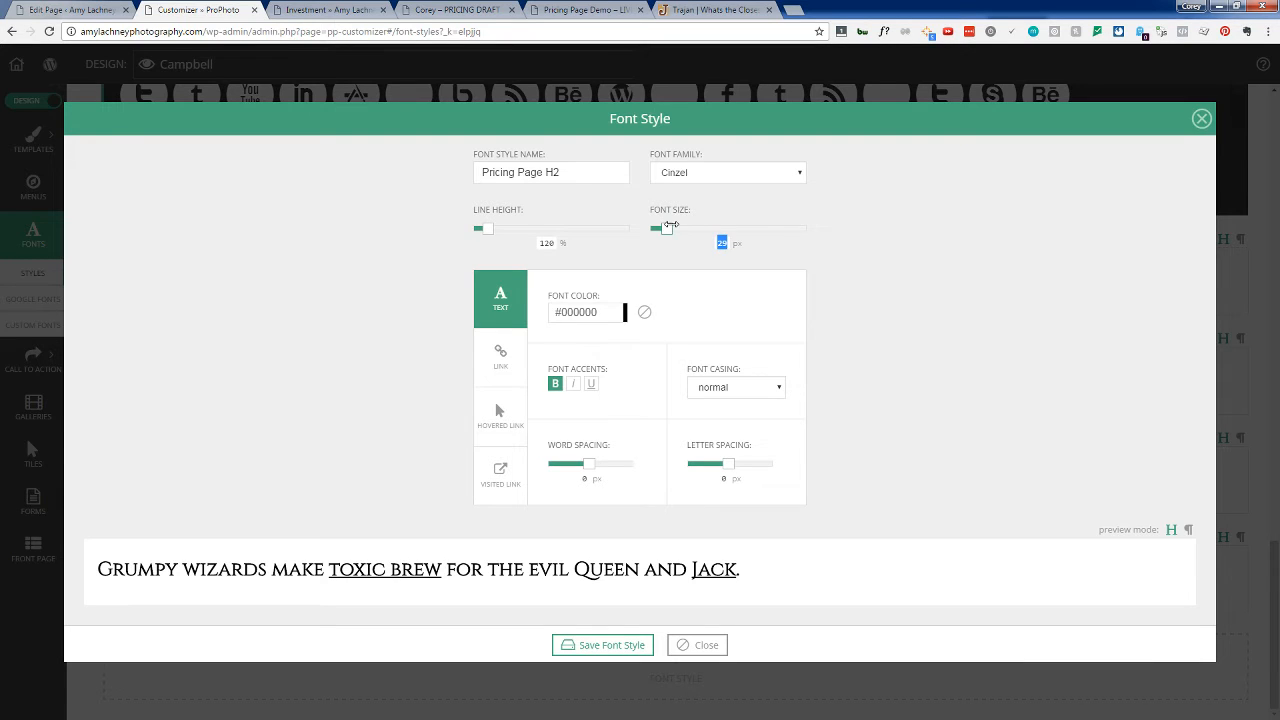
{"action": "left_click_drag", "start_coordinate": [671, 224], "coordinate": [674, 224]}
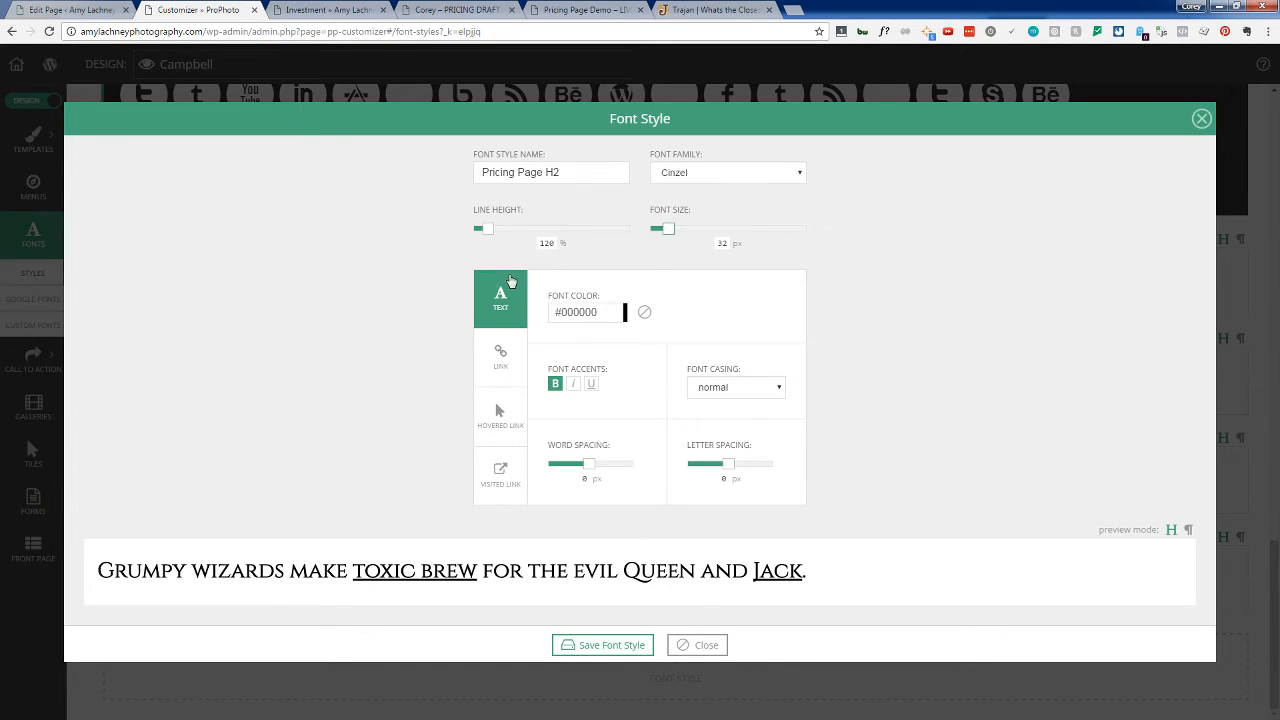
{"action": "left_click", "coordinate": [600, 648]}
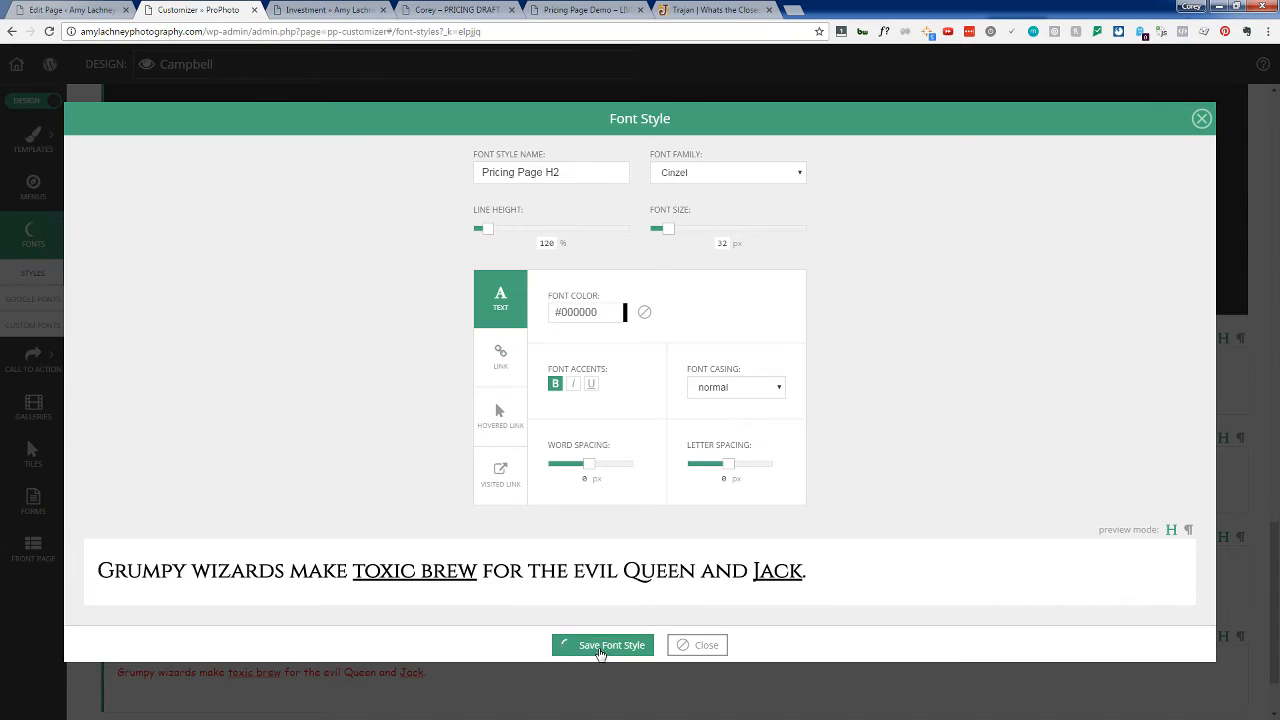
{"action": "left_click", "coordinate": [1201, 118]}
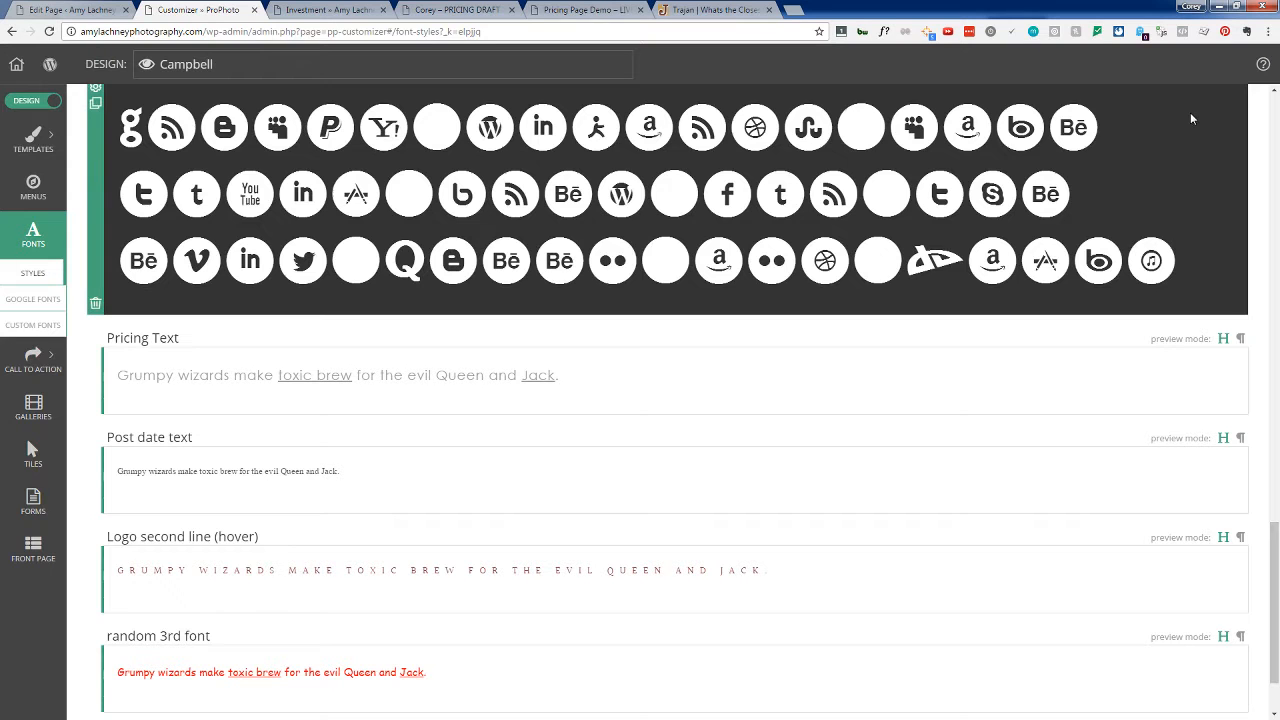
Step: In the Pricing Page Demo template's general font areas, set the widget body text style to Pricing Text
{"action": "left_click", "coordinate": [41, 105]}
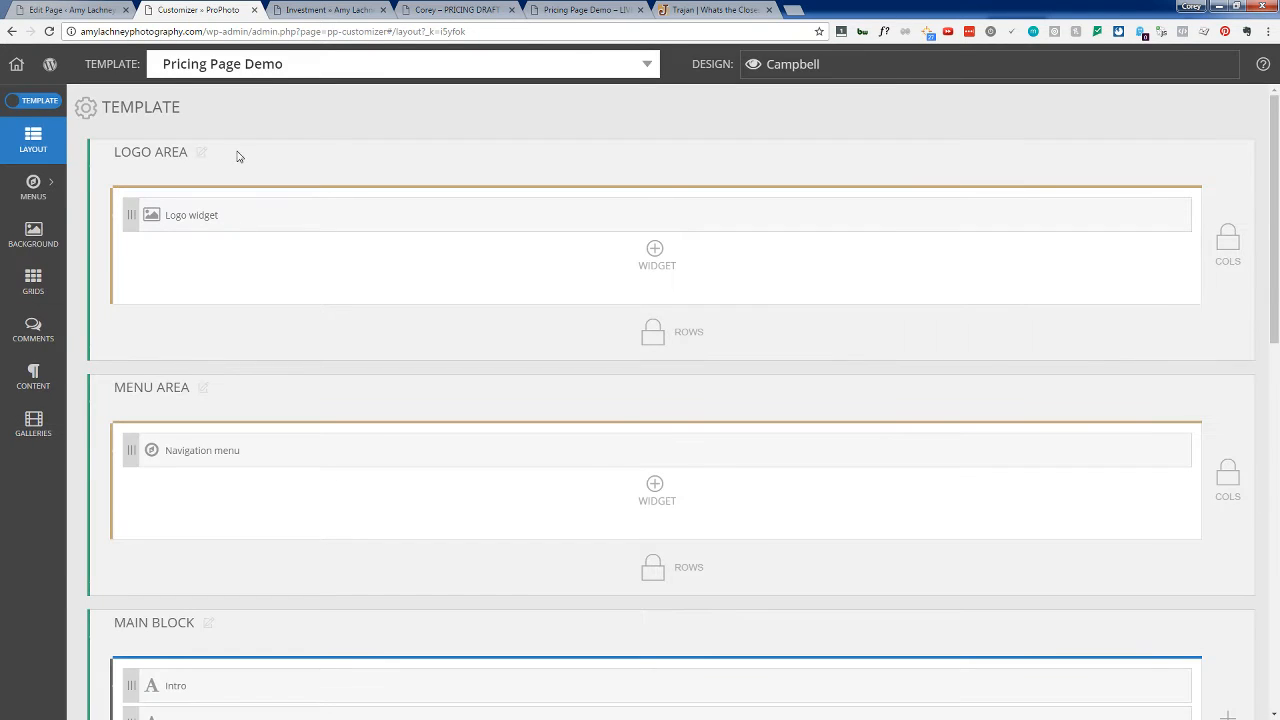
{"action": "scroll", "coordinate": [334, 471], "scroll_direction": "down", "scroll_amount": 3}
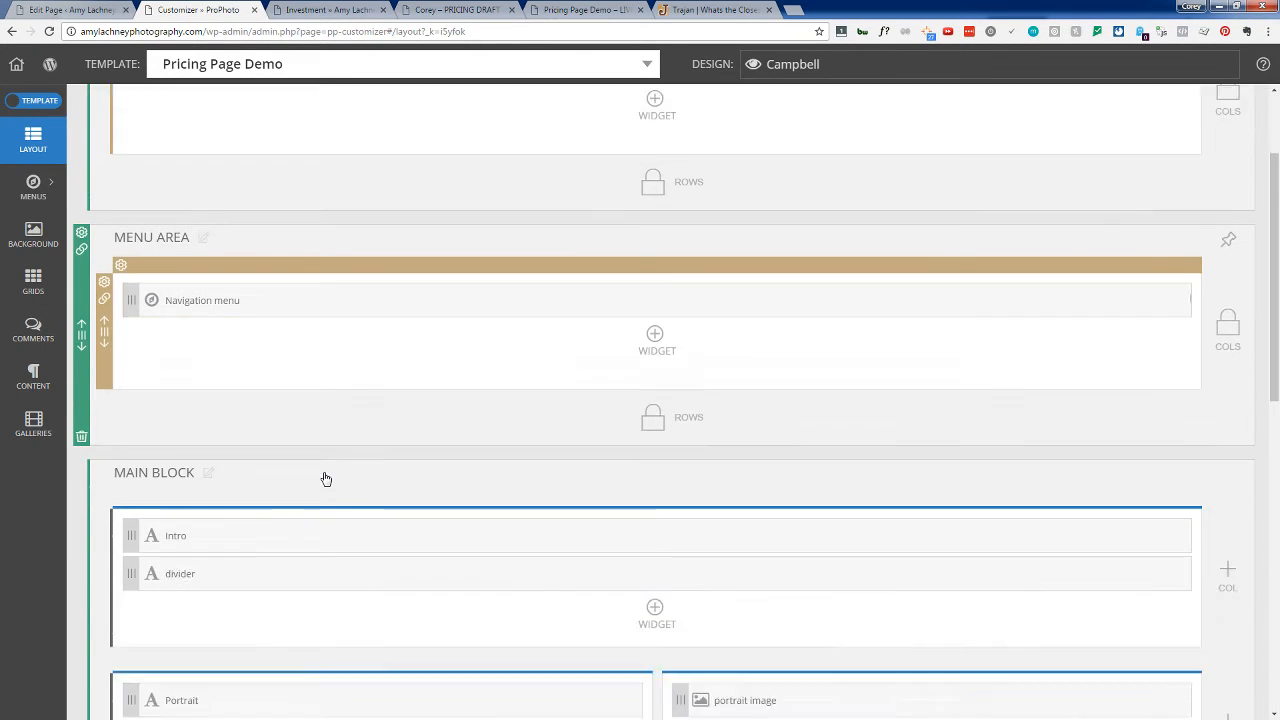
{"action": "scroll", "coordinate": [323, 480], "scroll_direction": "up", "scroll_amount": 2}
{"action": "scroll", "coordinate": [303, 468], "scroll_direction": "up", "scroll_amount": 1}
{"action": "left_click", "coordinate": [87, 107]}
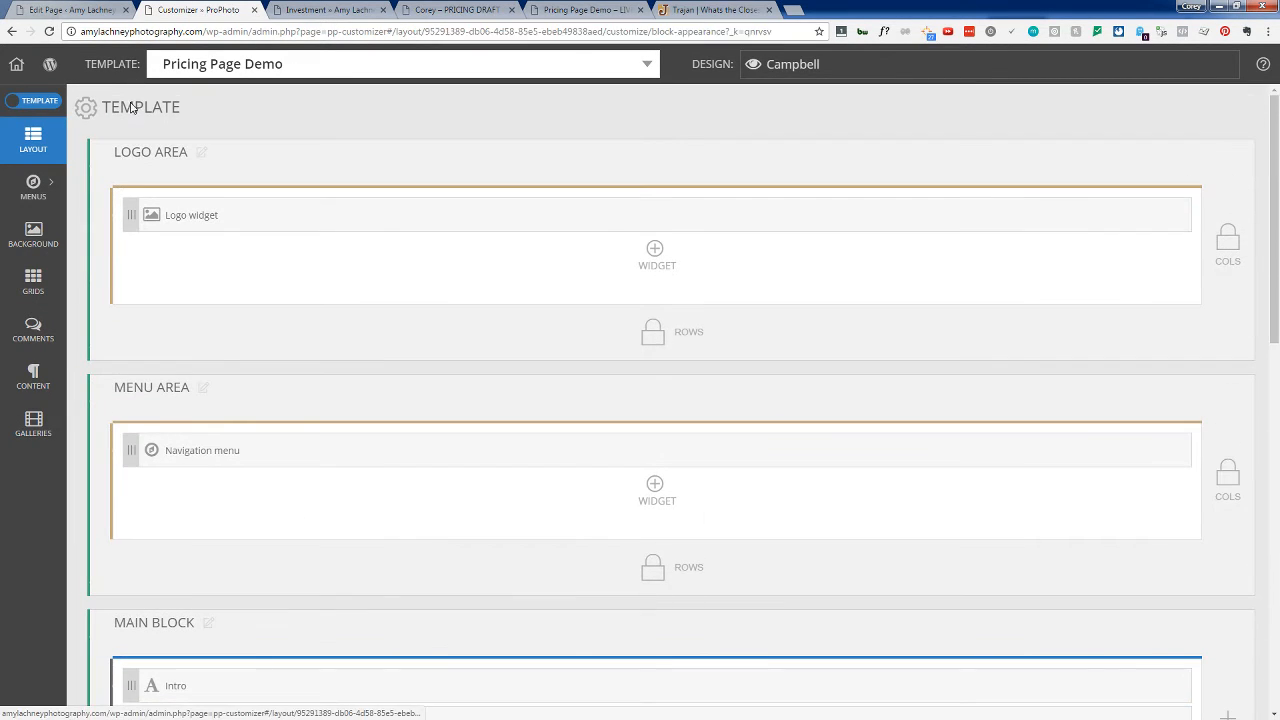
{"action": "mouse_move", "coordinate": [545, 157]}
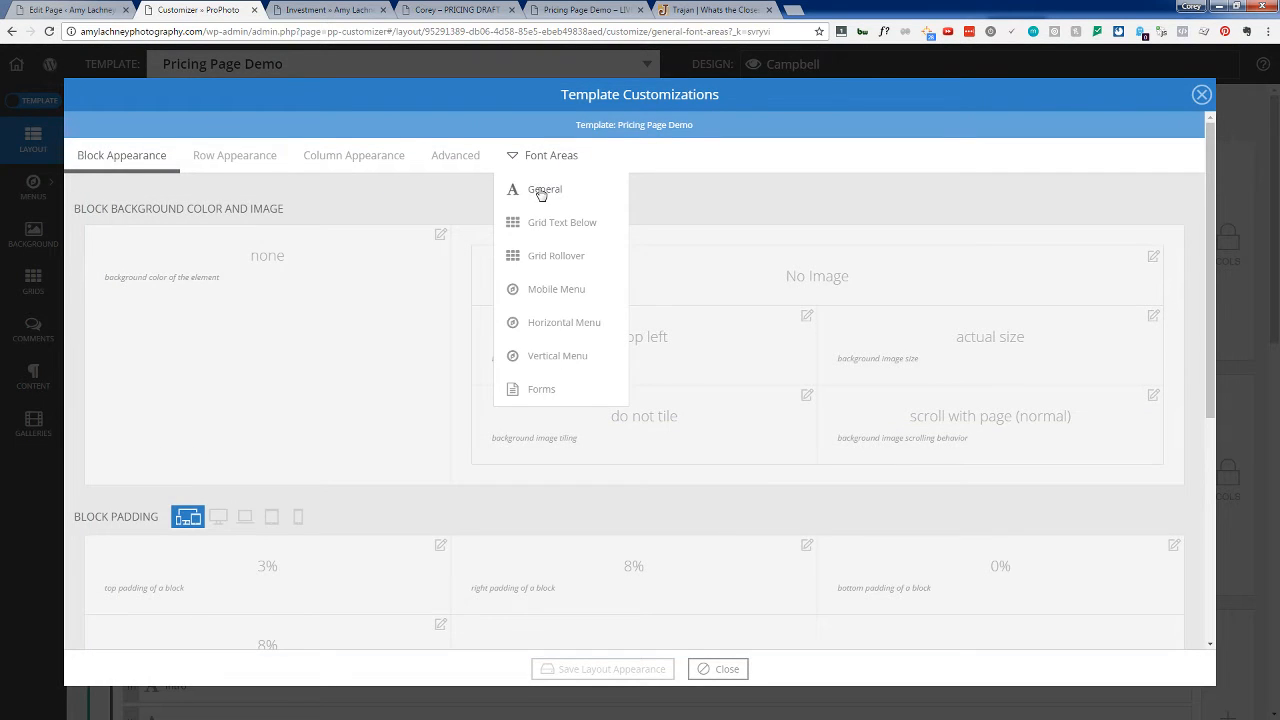
{"action": "left_click", "coordinate": [543, 189]}
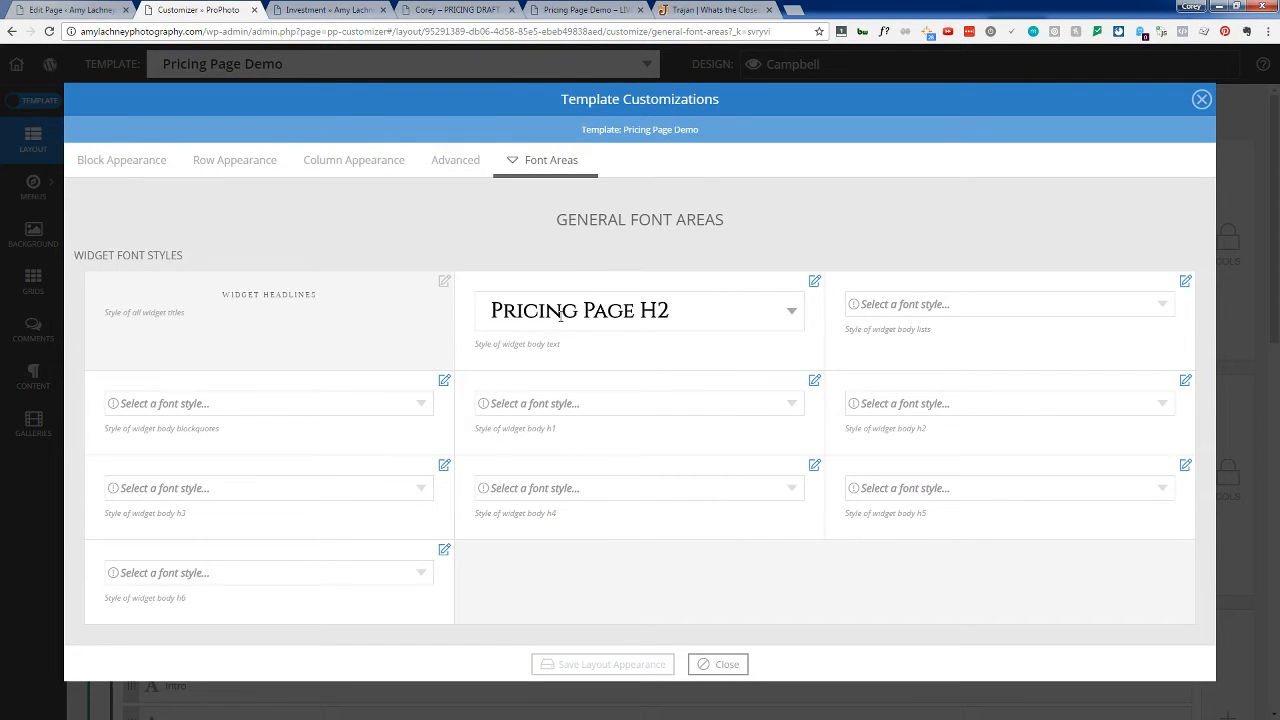
{"action": "left_click", "coordinate": [783, 312]}
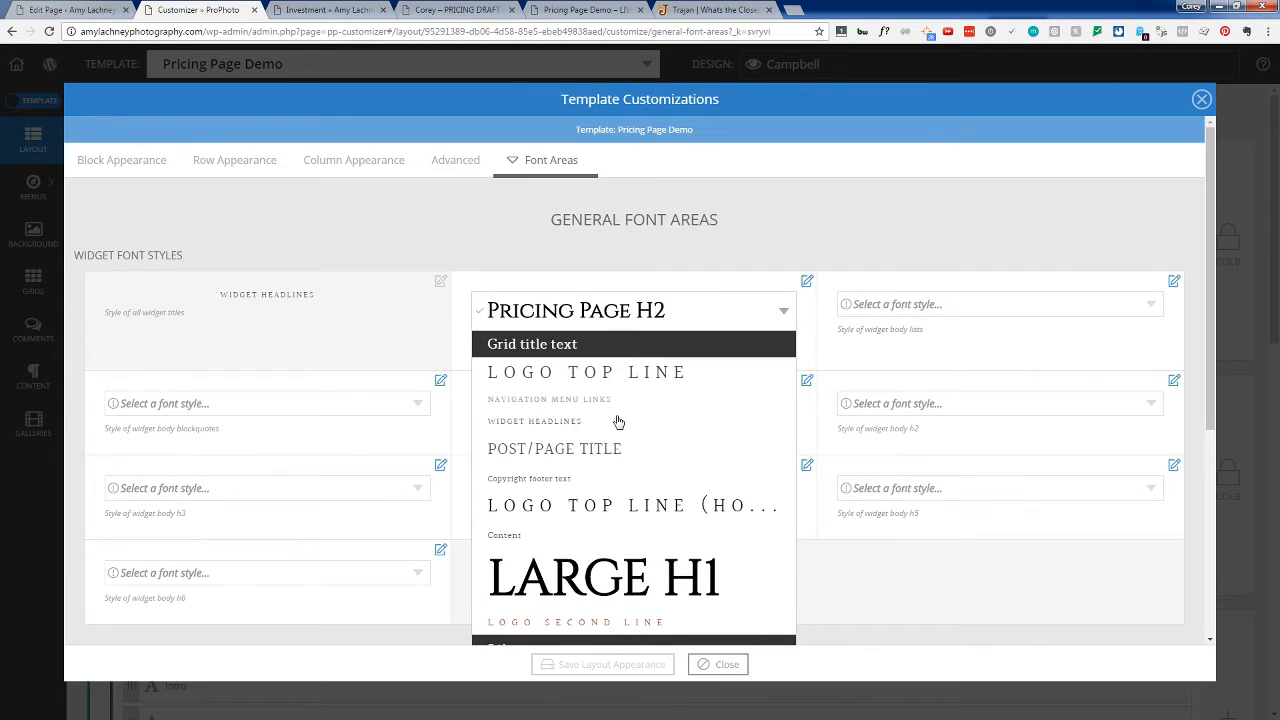
{"action": "scroll", "coordinate": [616, 424], "scroll_direction": "down", "scroll_amount": 3}
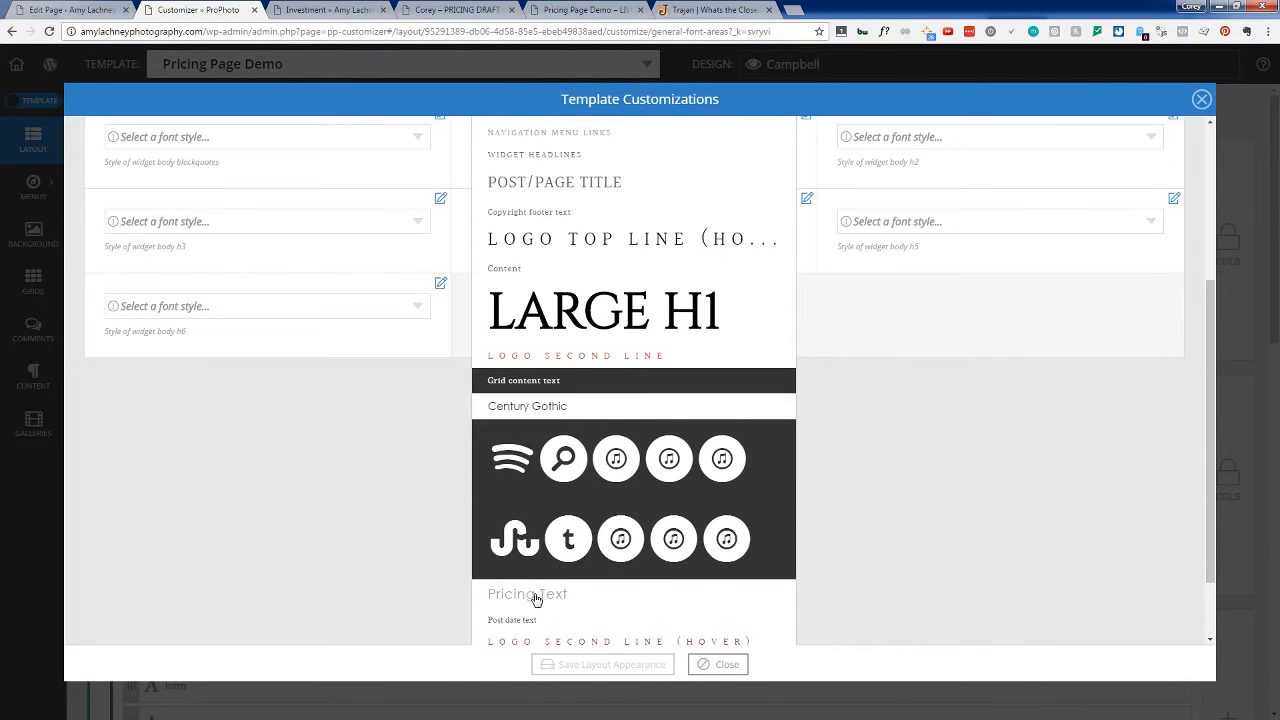
{"action": "left_click", "coordinate": [534, 600]}
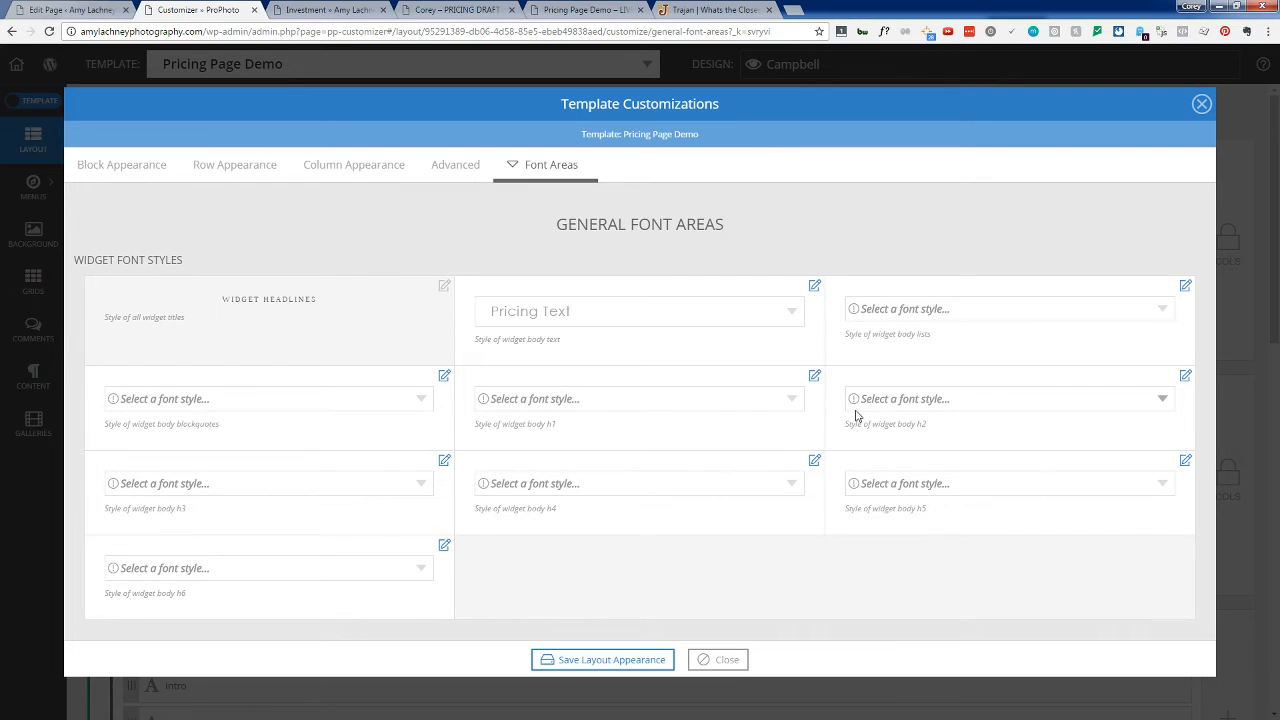
Step: Assign the Pricing Page H2 style to the widget body h2 and save the layout appearance
{"action": "left_click", "coordinate": [1163, 400]}
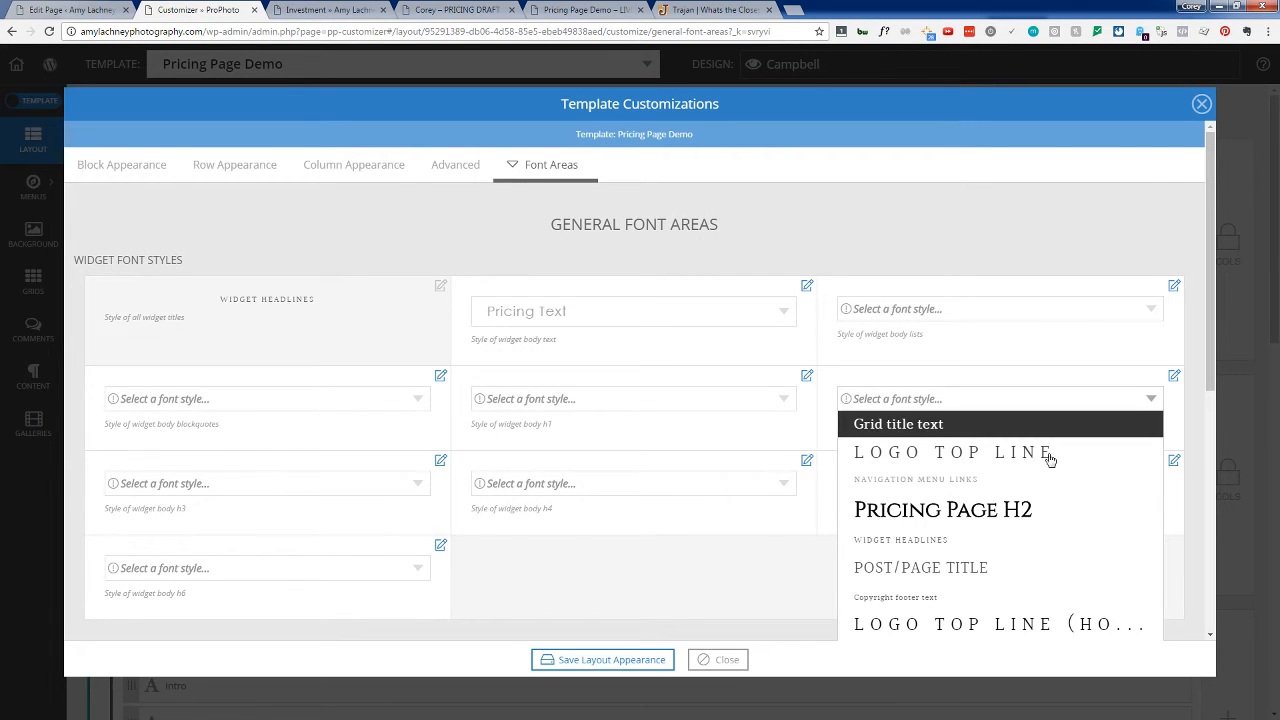
{"action": "left_click", "coordinate": [942, 512]}
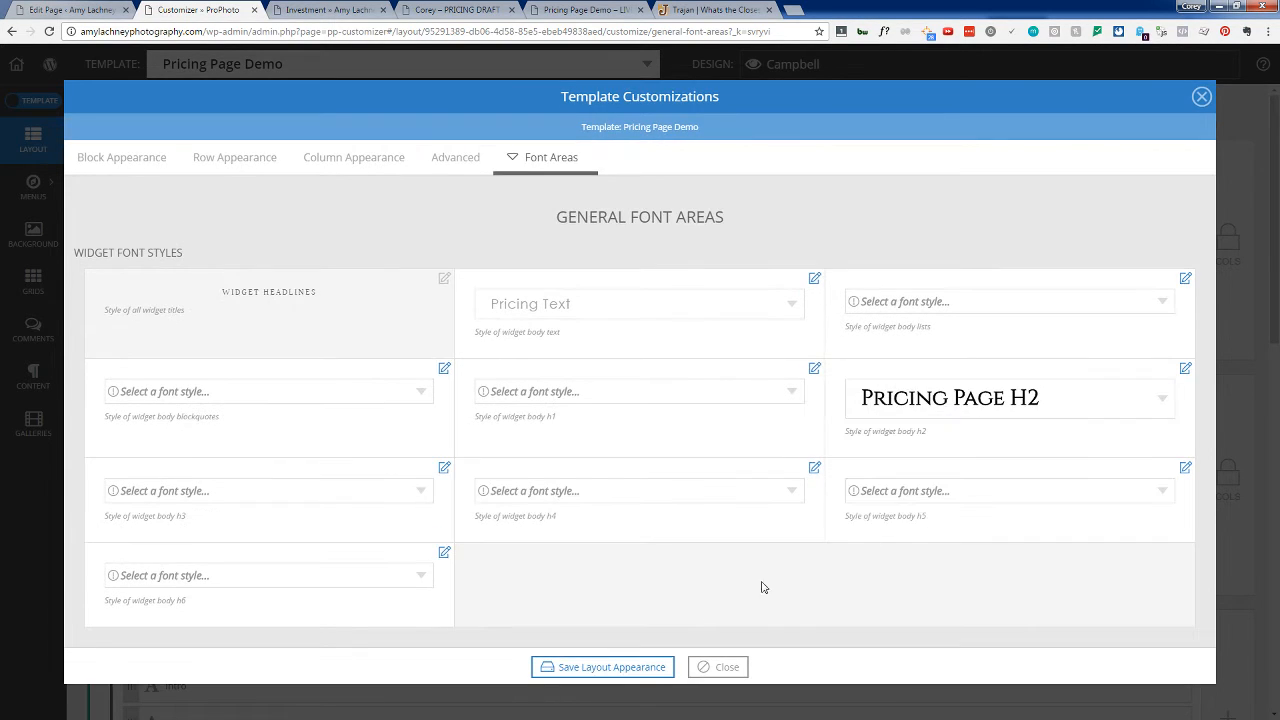
{"action": "left_click", "coordinate": [592, 669]}
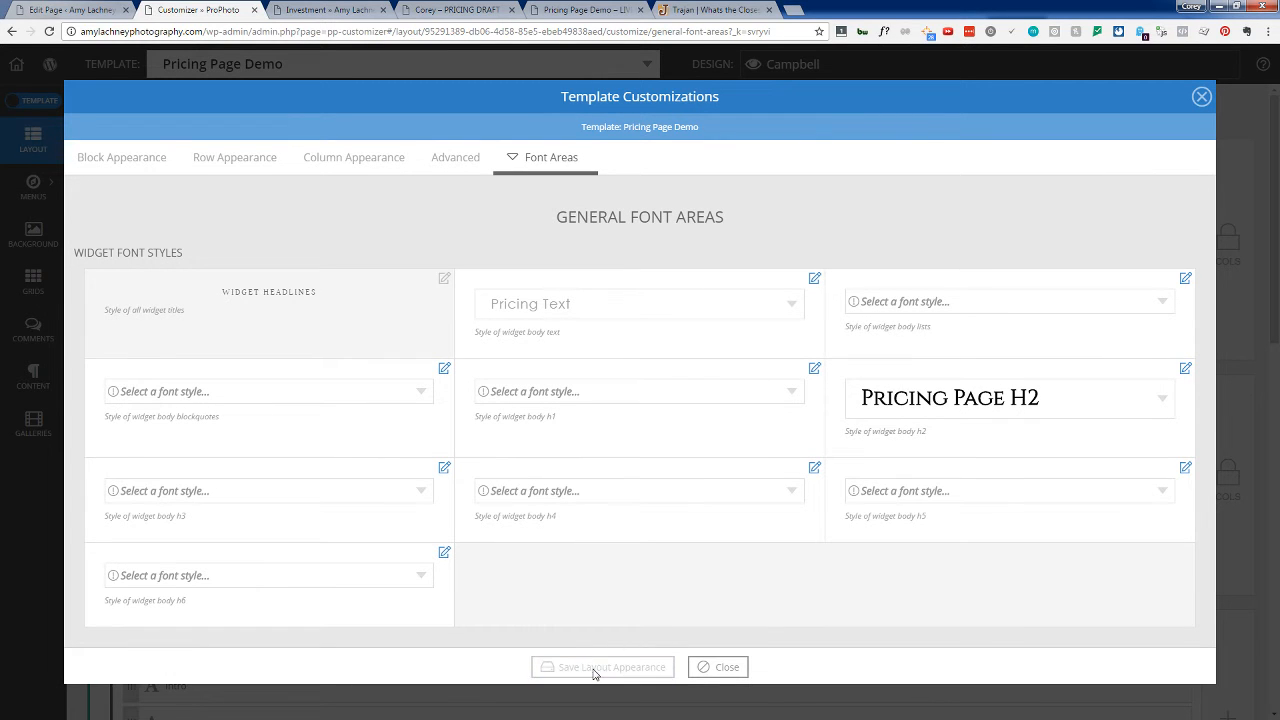
Step: Reload the live Pricing Page Demo and check the heading fonts from the intro through the Viewing & Ordering Session
{"action": "left_click", "coordinate": [578, 9]}
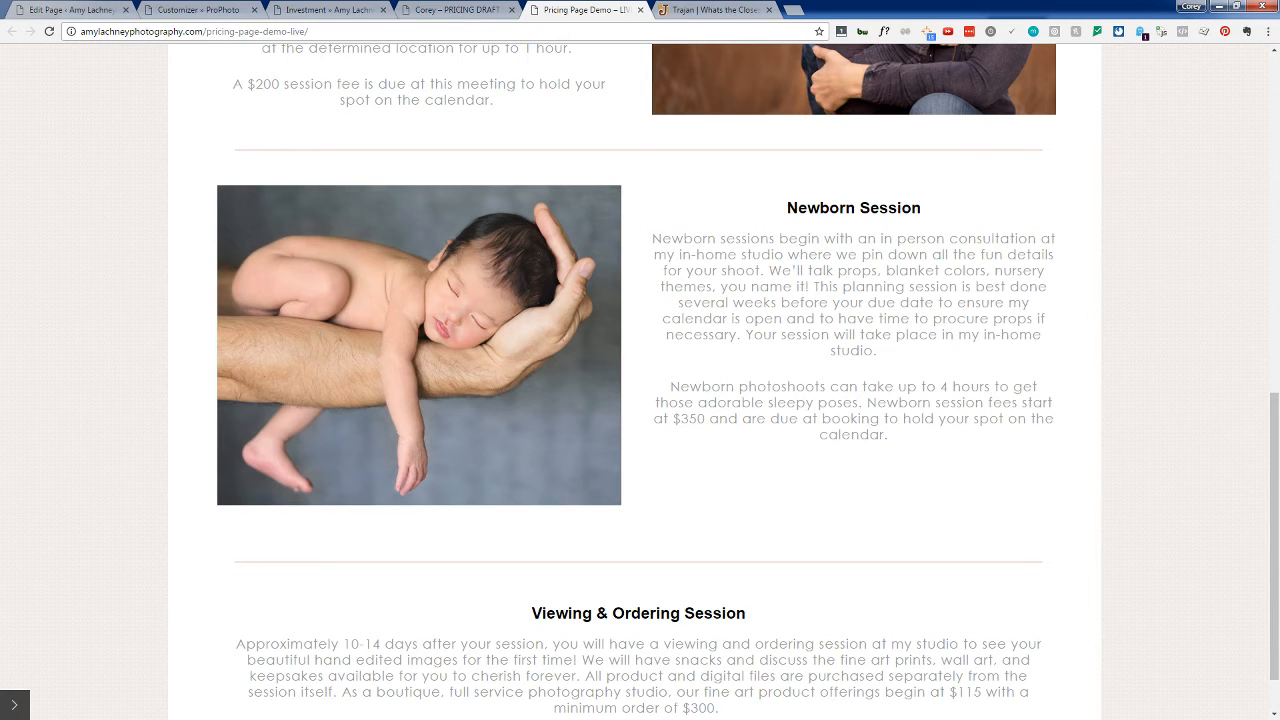
{"action": "left_click", "coordinate": [49, 31]}
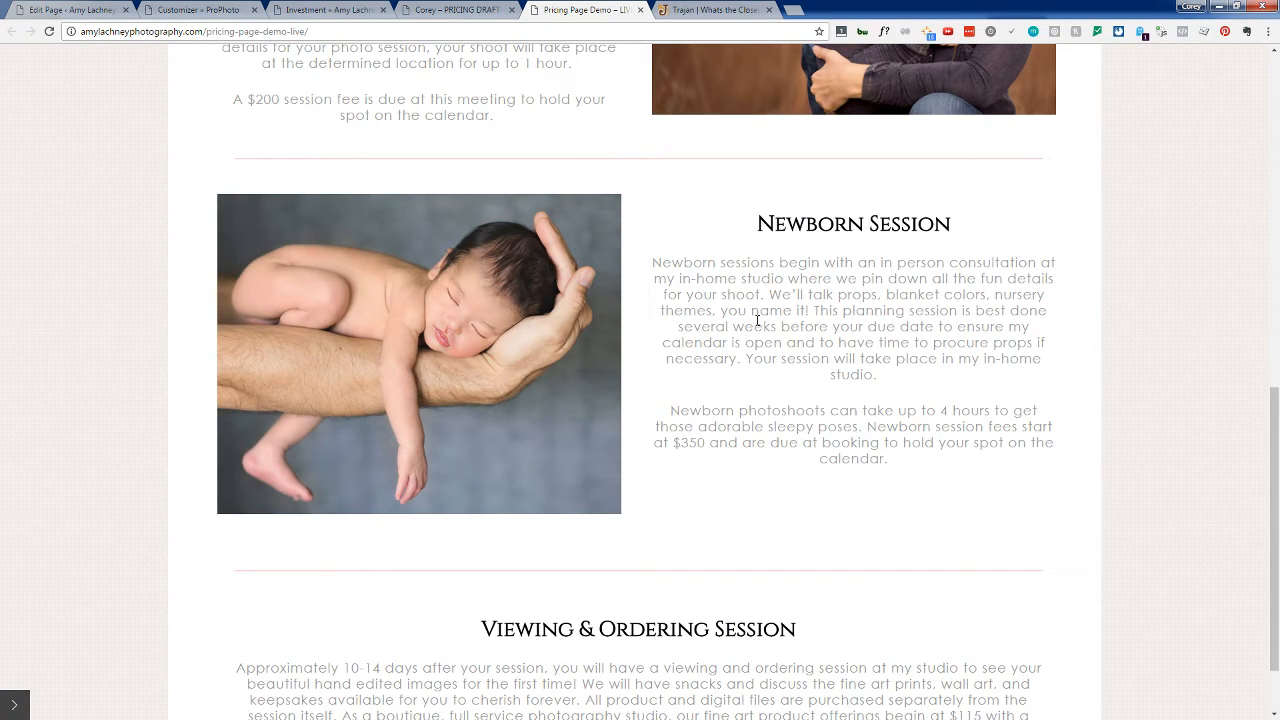
{"action": "scroll", "coordinate": [757, 320], "scroll_direction": "up", "scroll_amount": 6}
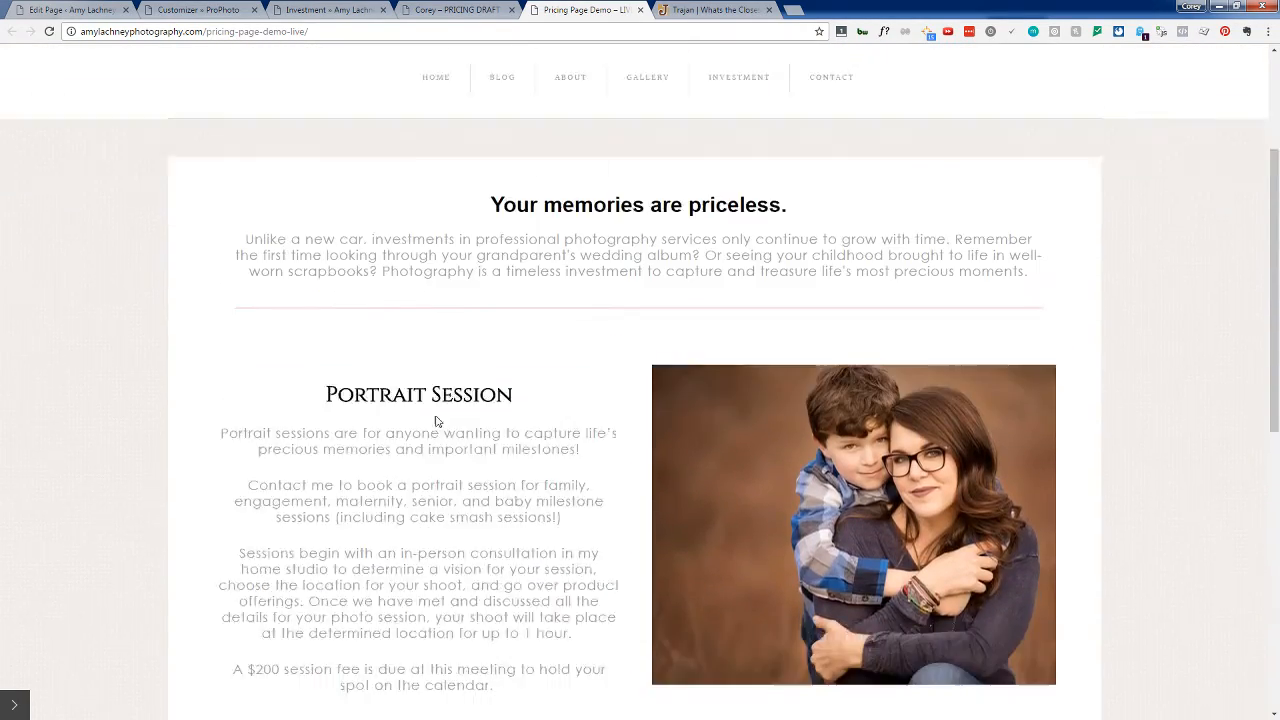
{"action": "scroll", "coordinate": [435, 421], "scroll_direction": "down", "scroll_amount": 1}
{"action": "scroll", "coordinate": [435, 421], "scroll_direction": "up", "scroll_amount": 3}
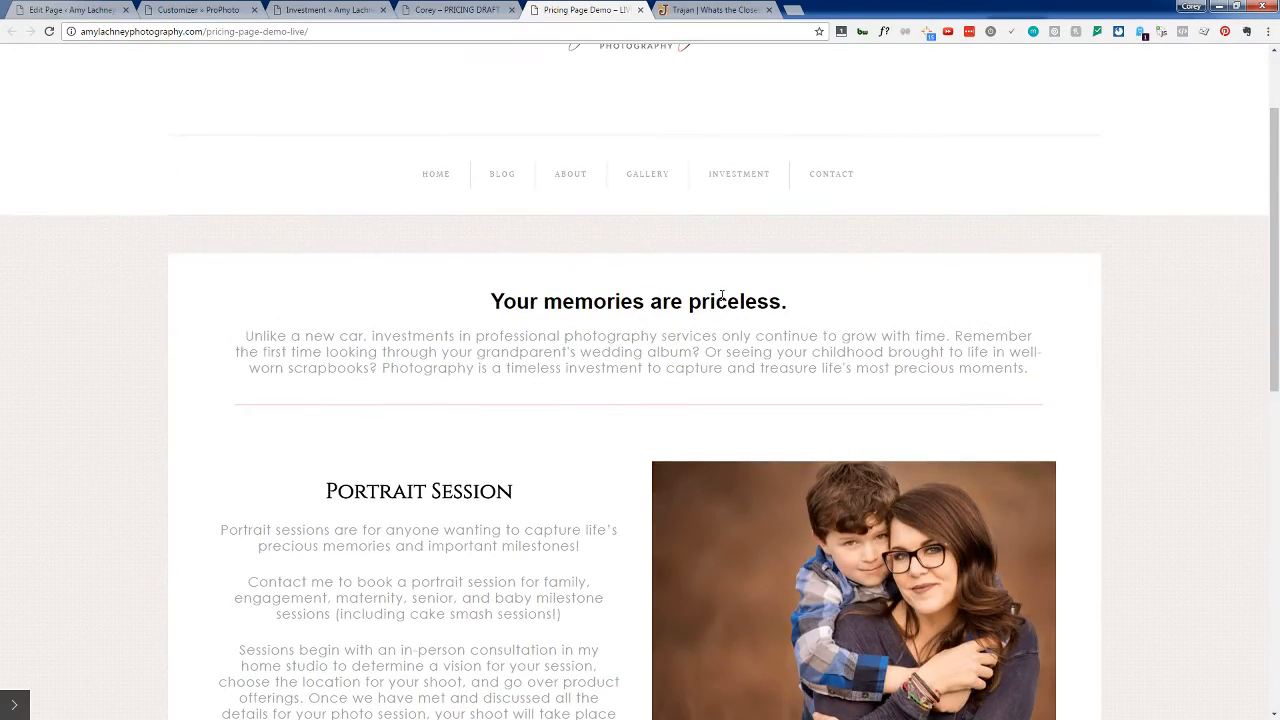
{"action": "scroll", "coordinate": [453, 198], "scroll_direction": "down", "scroll_amount": 3}
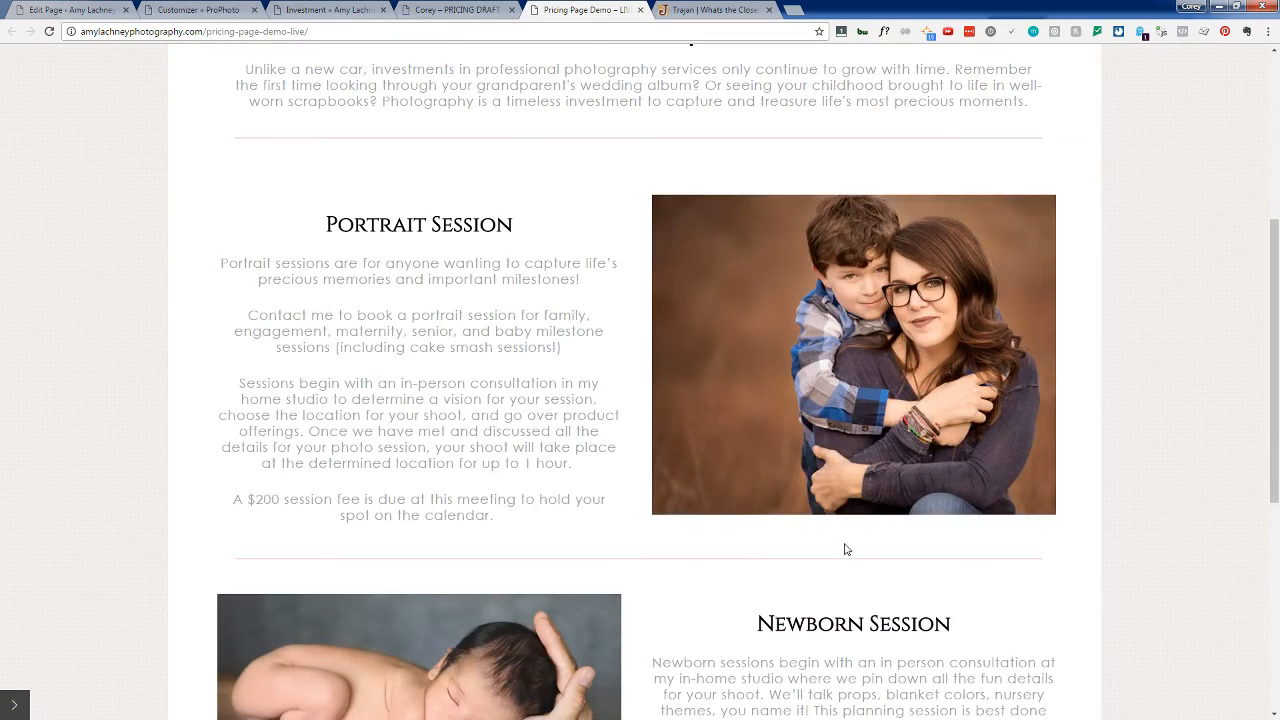
{"action": "scroll", "coordinate": [845, 549], "scroll_direction": "down", "scroll_amount": 3}
{"action": "scroll", "coordinate": [826, 503], "scroll_direction": "down", "scroll_amount": 3}
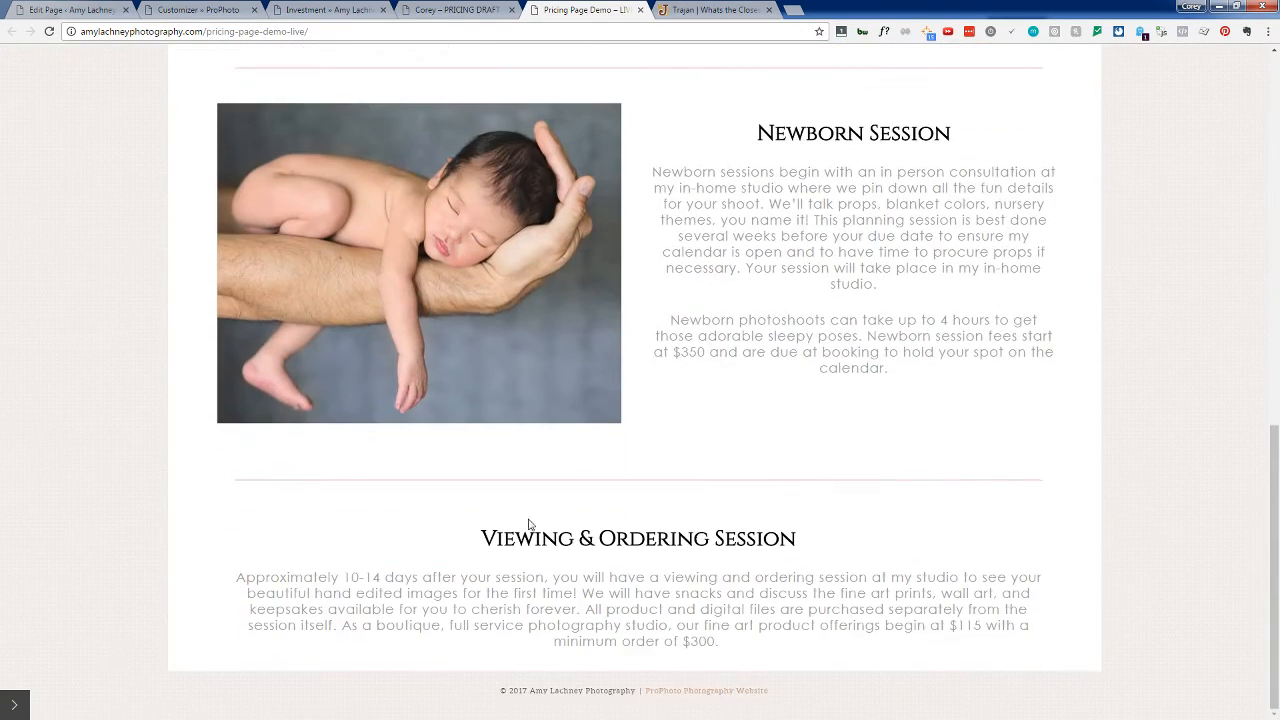
Step: Compare the session headings on the live demo page with those on the pricing draft and the original Investment page
{"action": "left_click", "coordinate": [445, 9]}
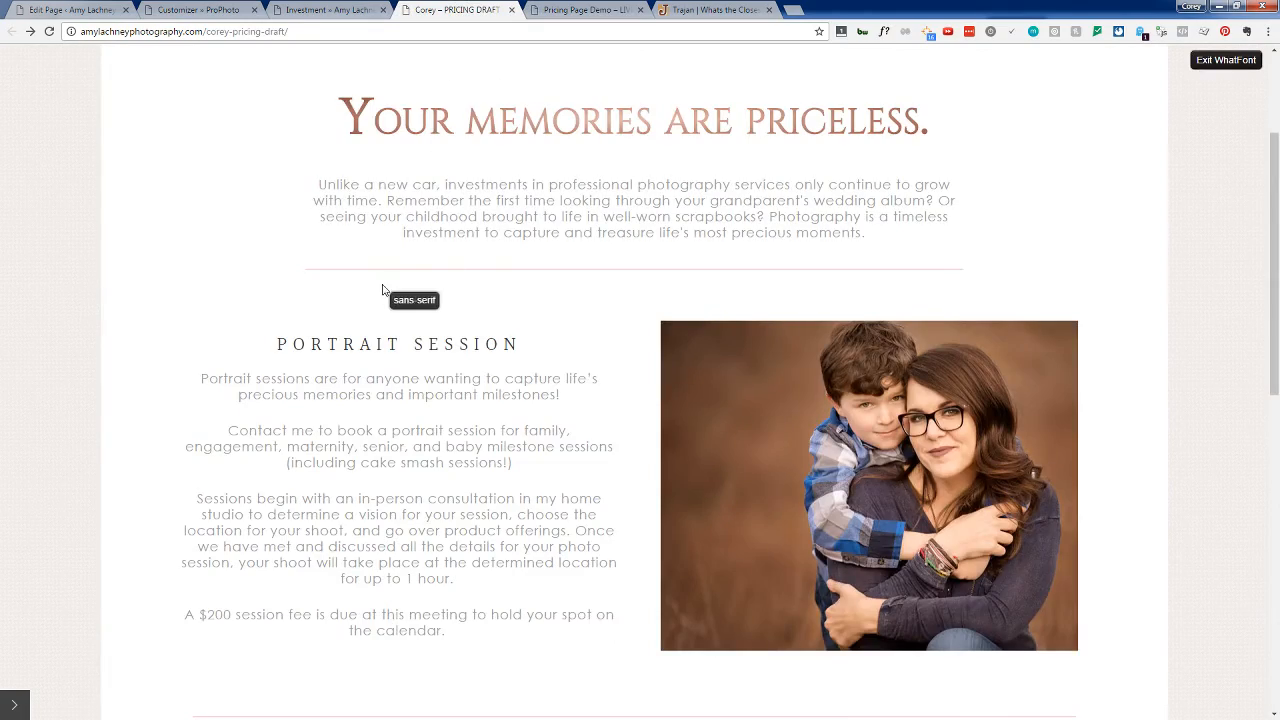
{"action": "scroll", "coordinate": [385, 291], "scroll_direction": "down", "scroll_amount": 3}
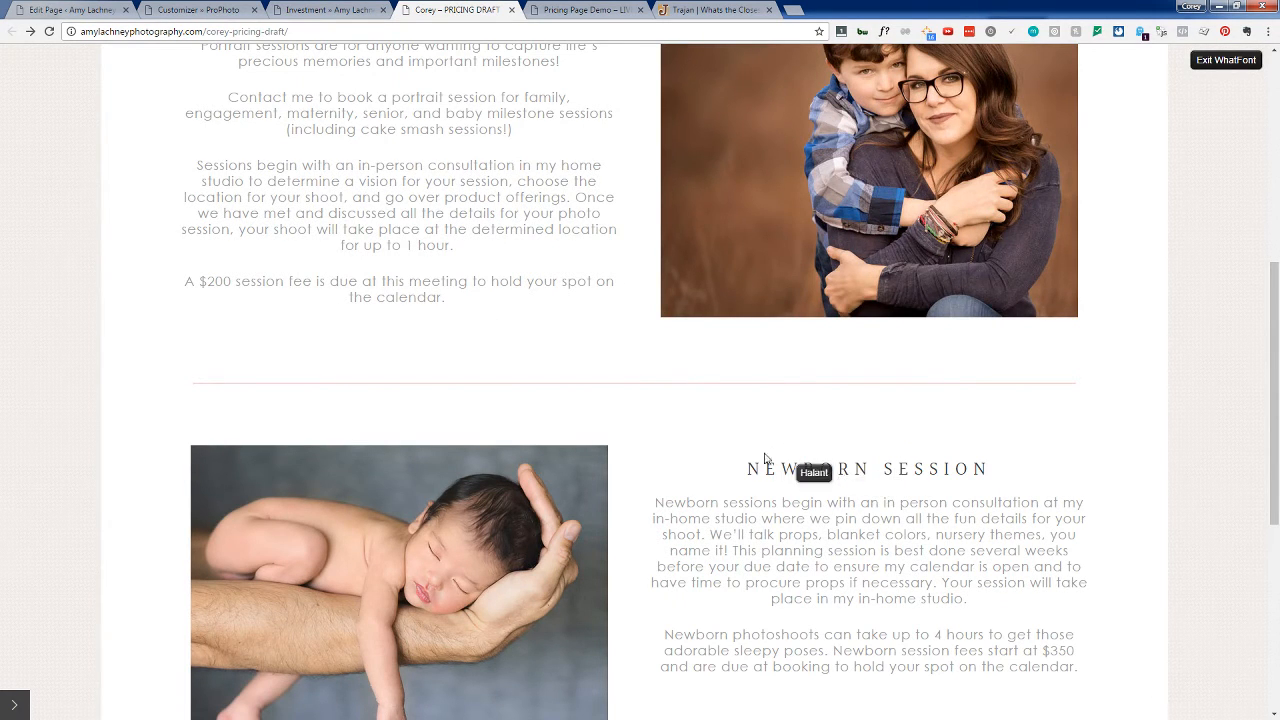
{"action": "scroll", "coordinate": [525, 407], "scroll_direction": "up", "scroll_amount": 3}
{"action": "left_click", "coordinate": [330, 9]}
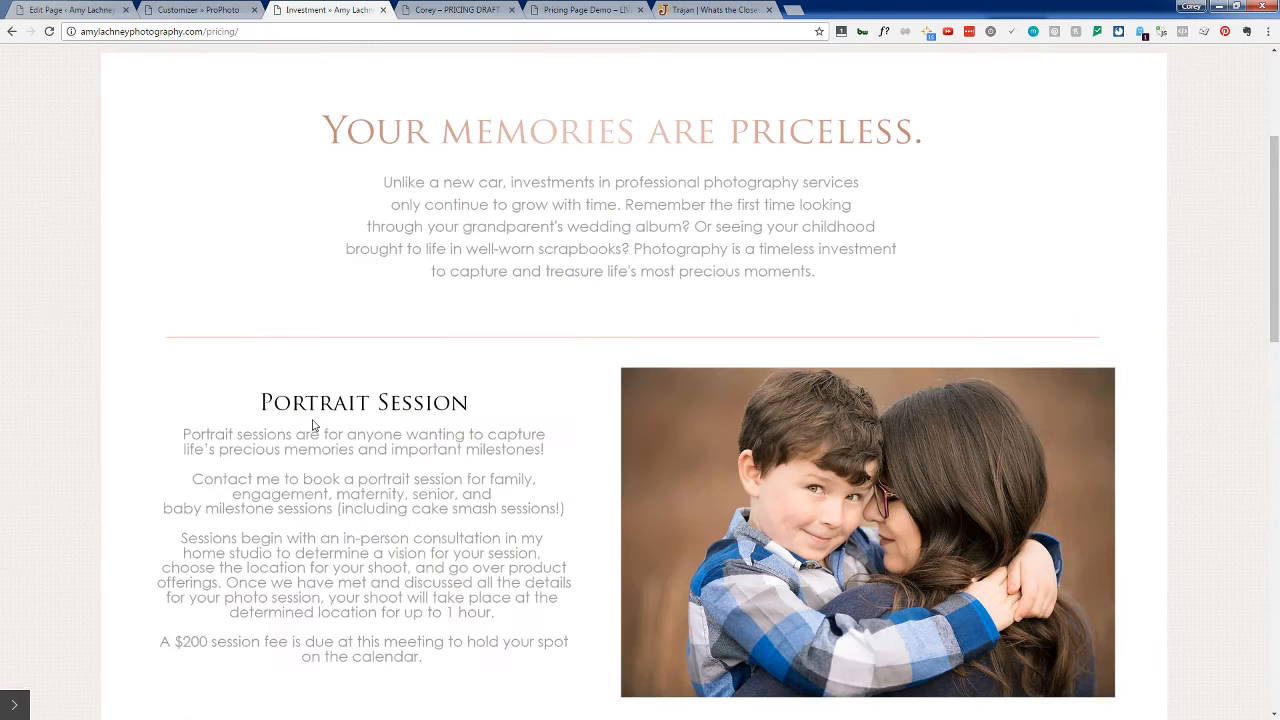
{"action": "left_click", "coordinate": [585, 9]}
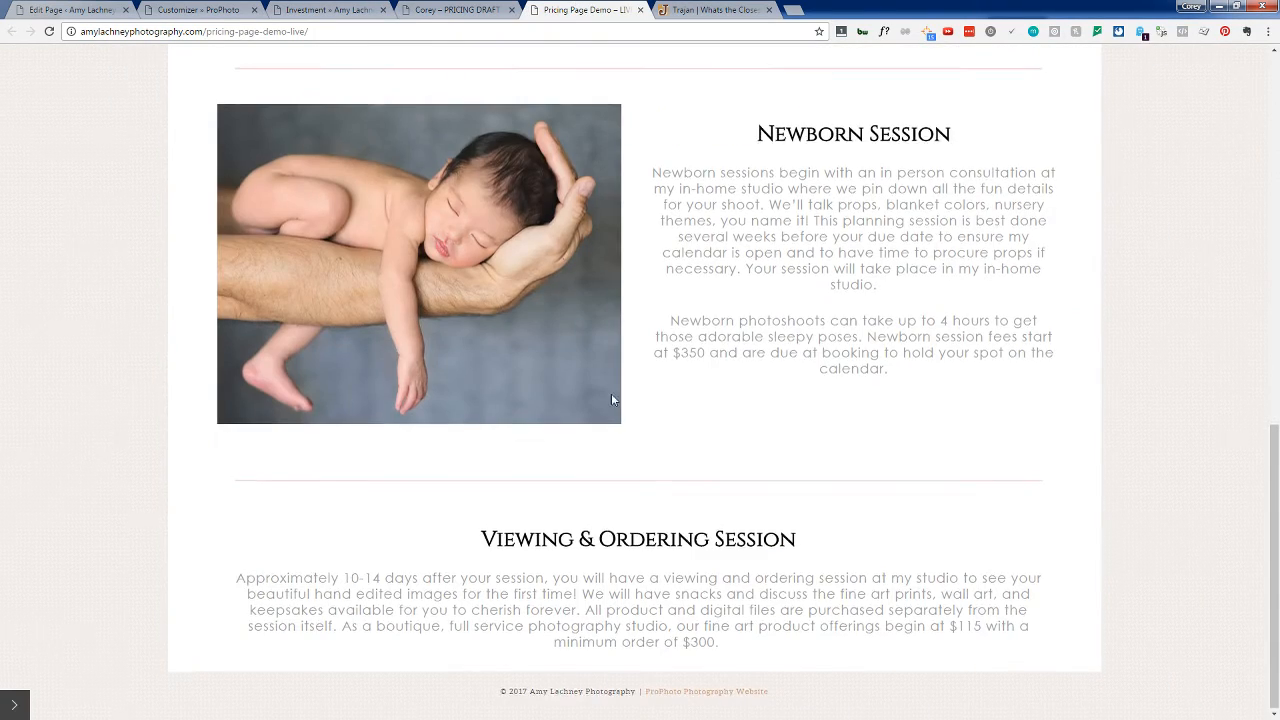
{"action": "scroll", "coordinate": [610, 396], "scroll_direction": "up", "scroll_amount": 3}
{"action": "scroll", "coordinate": [612, 402], "scroll_direction": "up", "scroll_amount": 3}
{"action": "left_click", "coordinate": [365, 9]}
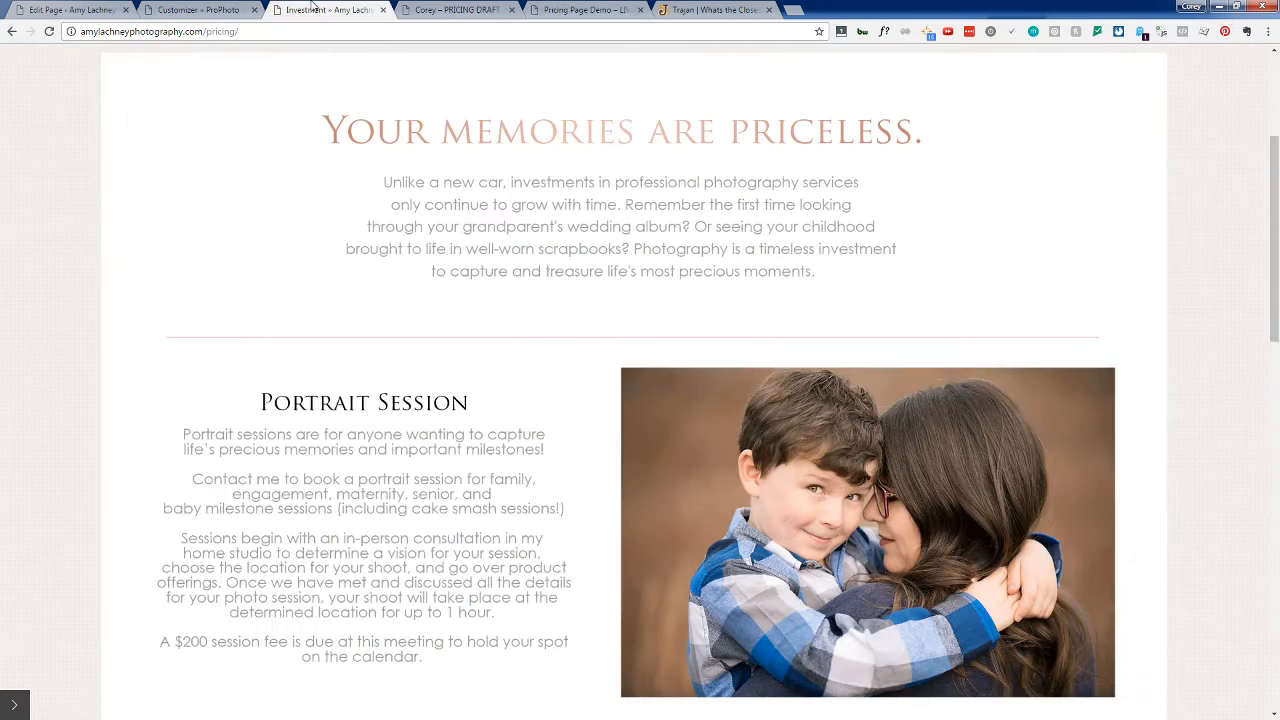
{"action": "left_click", "coordinate": [578, 10]}
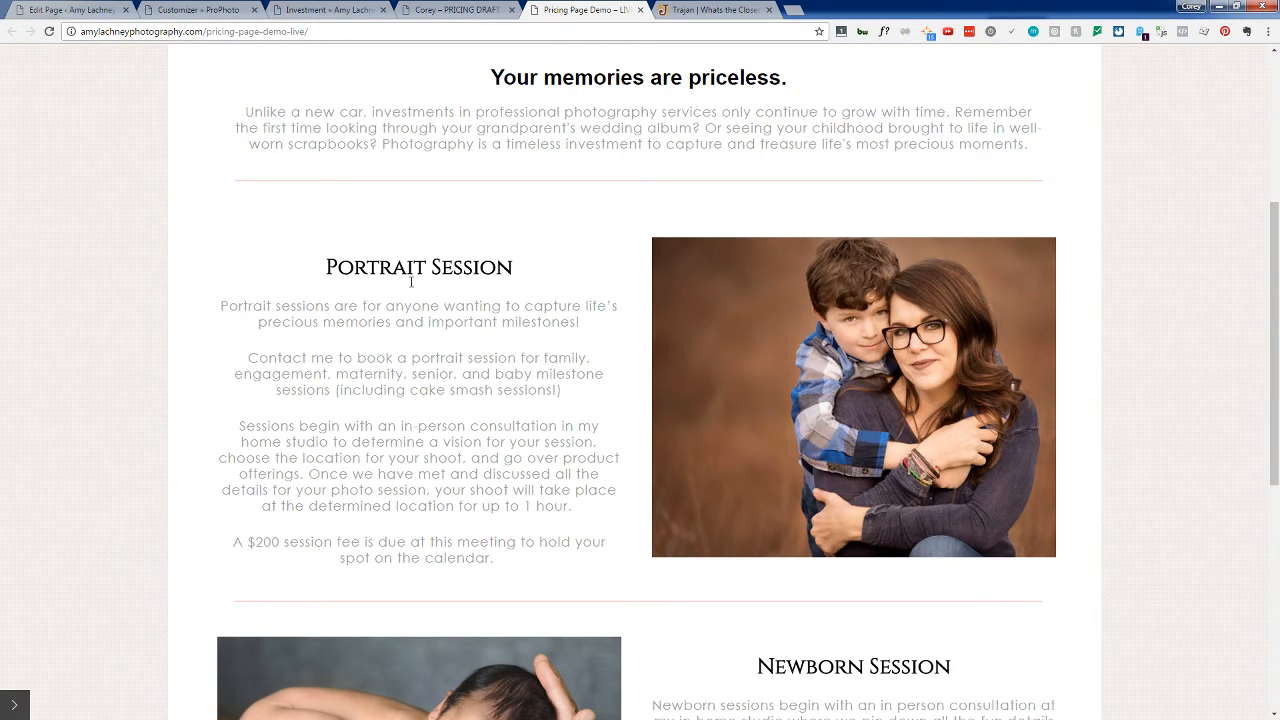
Step: Review the live demo page's session sections and its intro heading for fonts and spacing
{"action": "scroll", "coordinate": [395, 405], "scroll_direction": "down", "scroll_amount": 5}
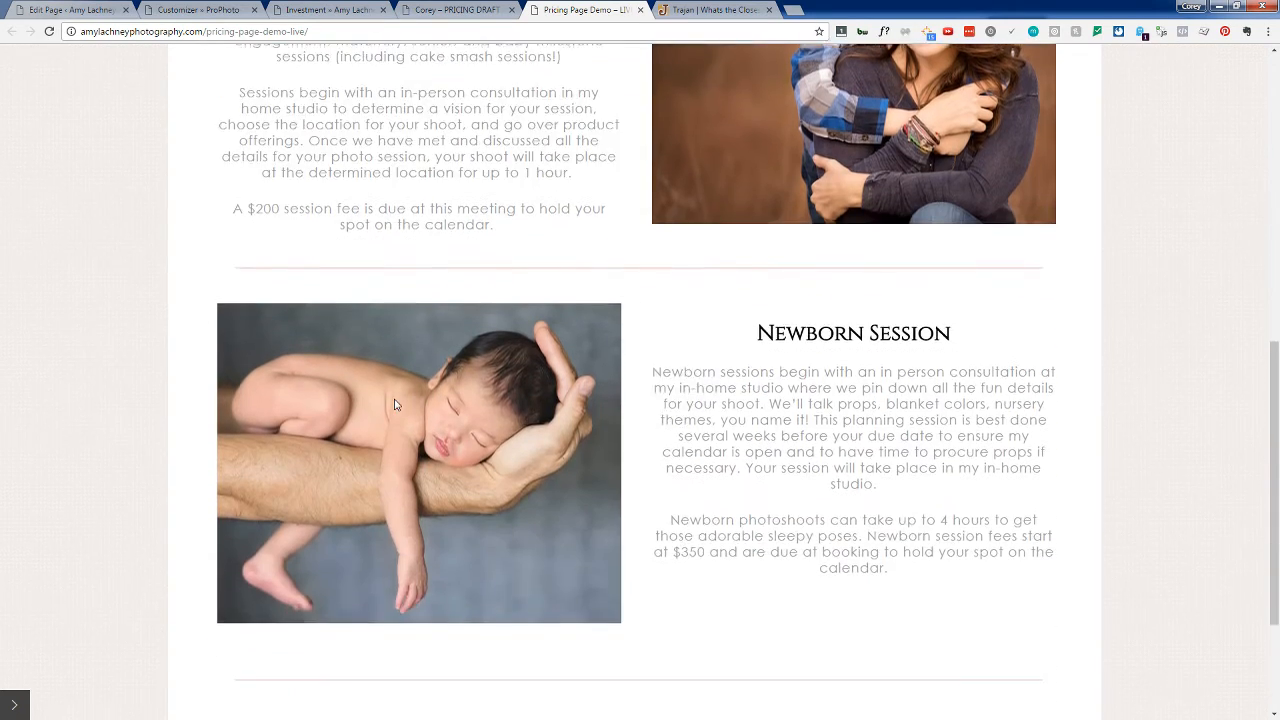
{"action": "scroll", "coordinate": [395, 405], "scroll_direction": "down", "scroll_amount": 1}
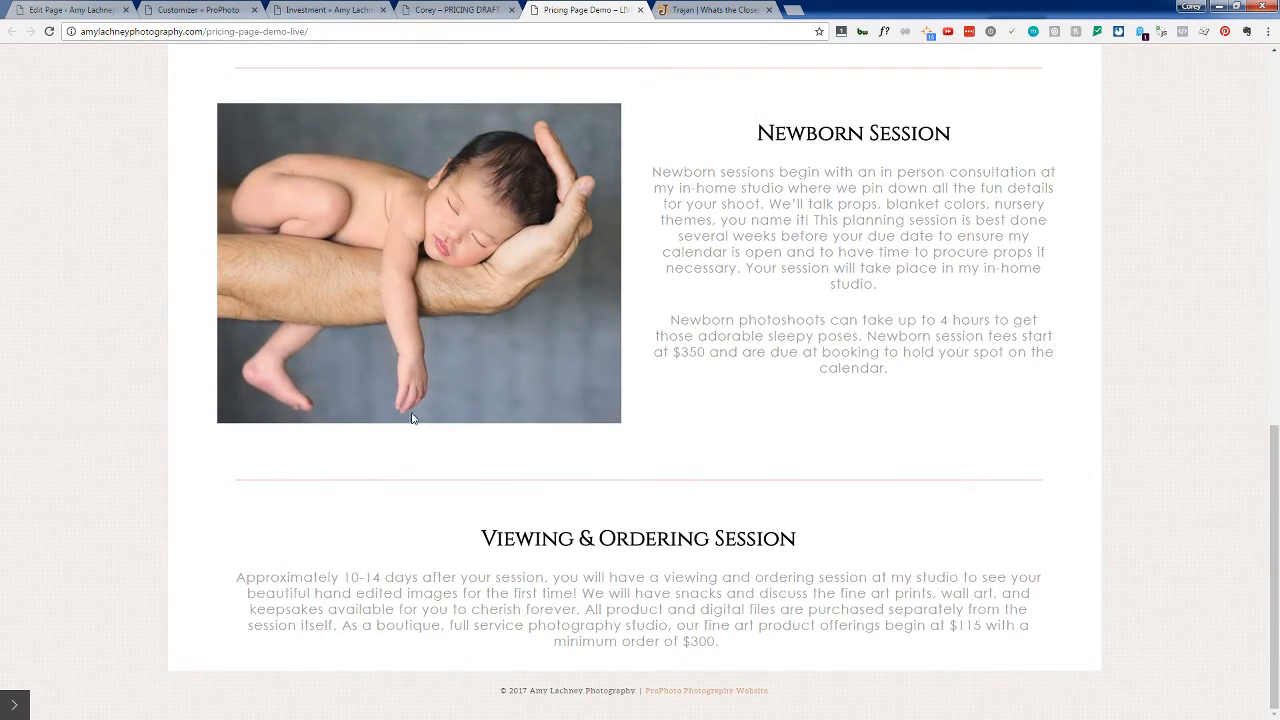
{"action": "scroll", "coordinate": [384, 540], "scroll_direction": "up", "scroll_amount": 6}
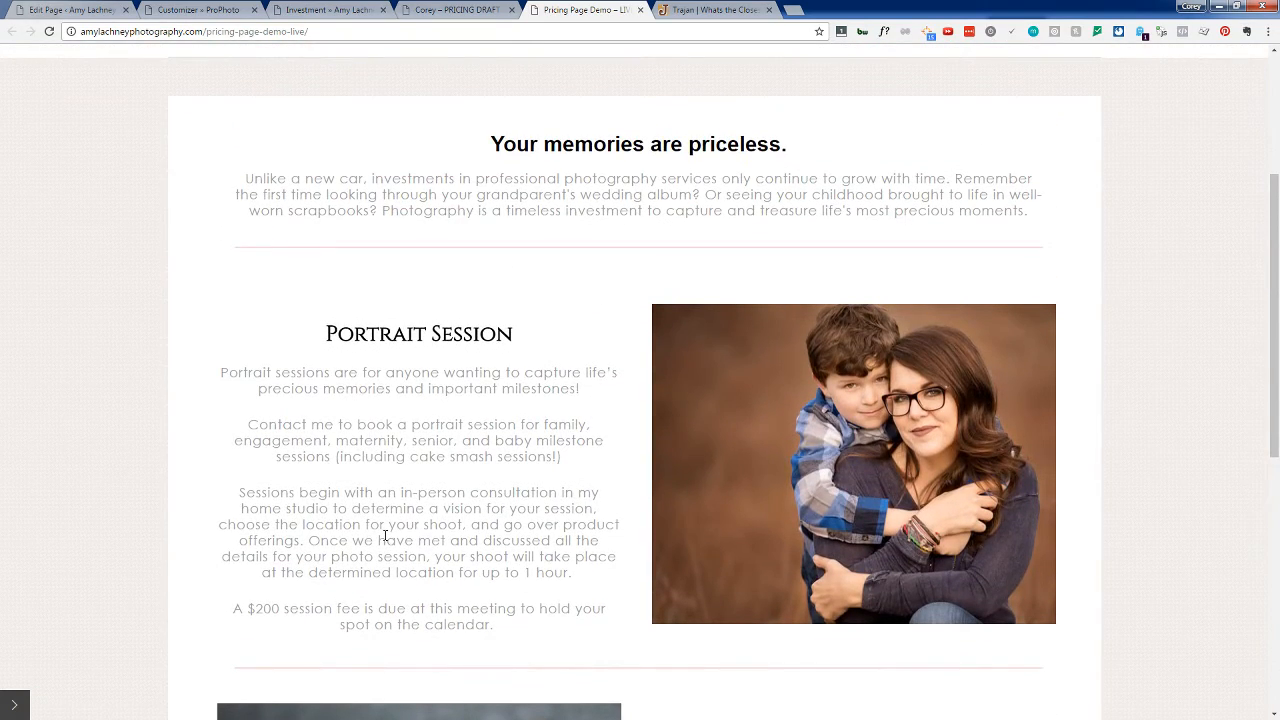
{"action": "scroll", "coordinate": [385, 536], "scroll_direction": "up", "scroll_amount": 1}
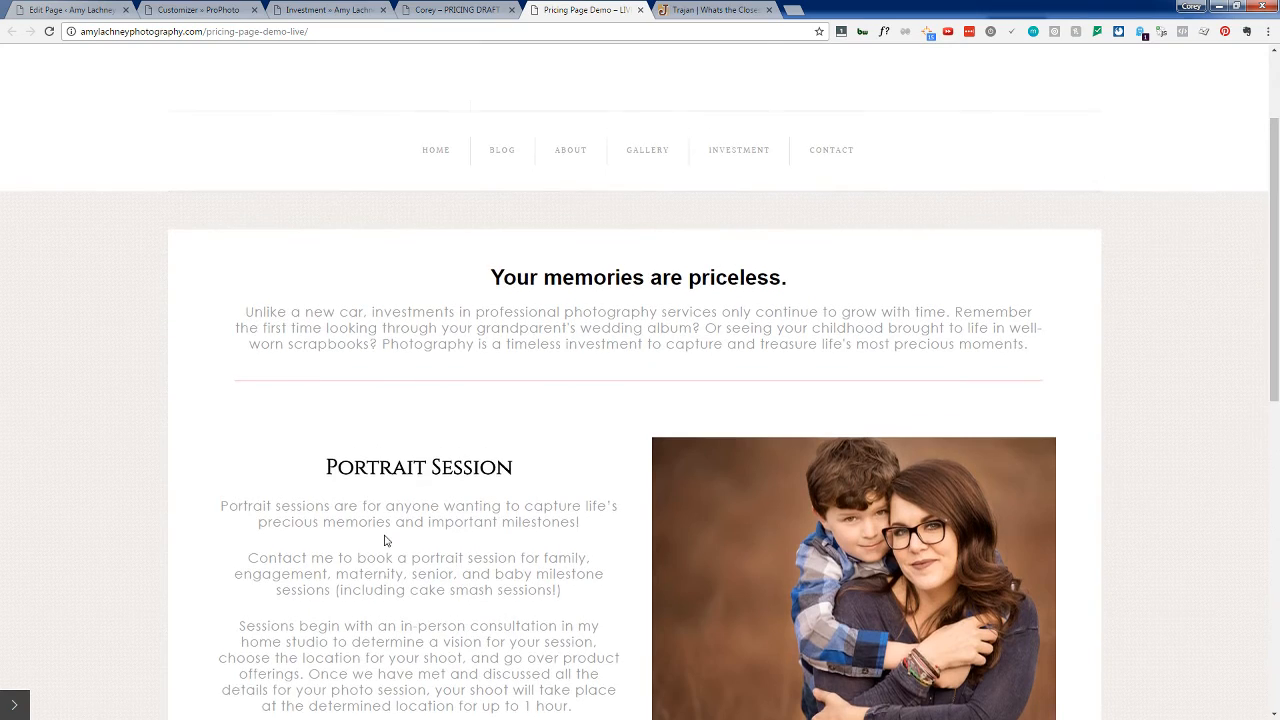
{"action": "scroll", "coordinate": [384, 540], "scroll_direction": "down", "scroll_amount": 2}
{"action": "scroll", "coordinate": [384, 540], "scroll_direction": "up", "scroll_amount": 2}
{"action": "scroll", "coordinate": [384, 537], "scroll_direction": "down", "scroll_amount": 1}
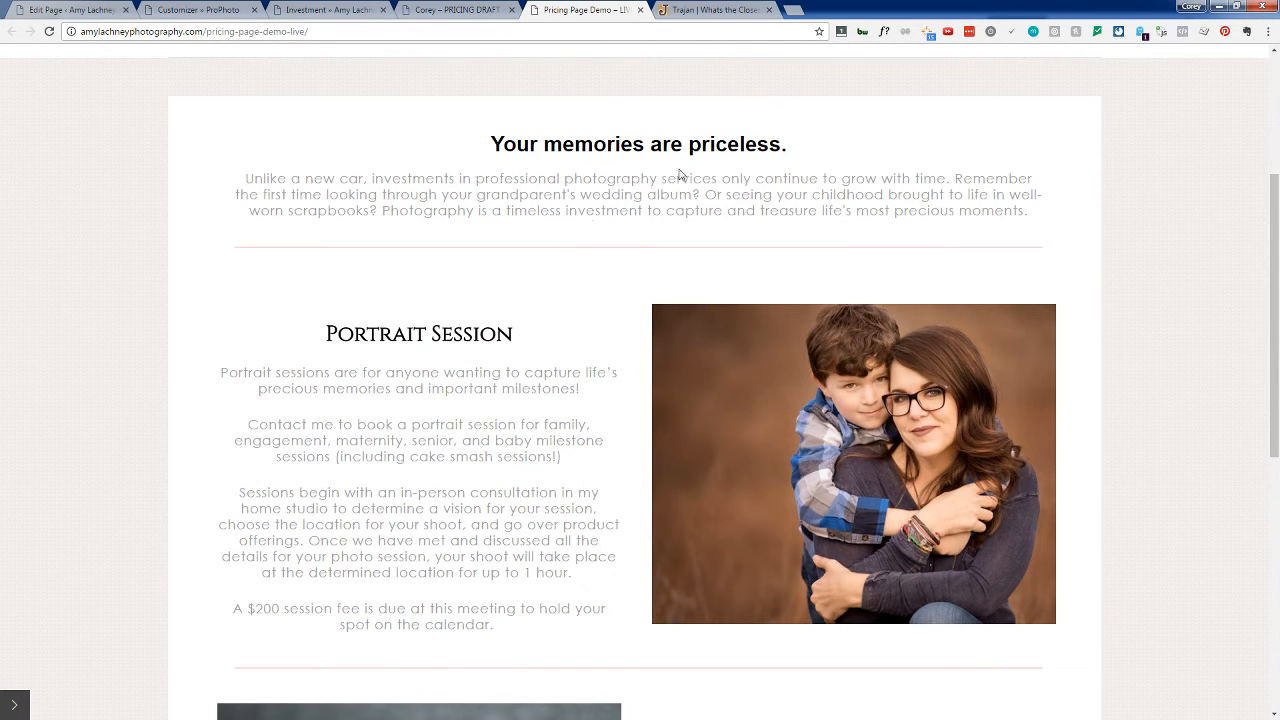
{"action": "scroll", "coordinate": [558, 241], "scroll_direction": "up", "scroll_amount": 1}
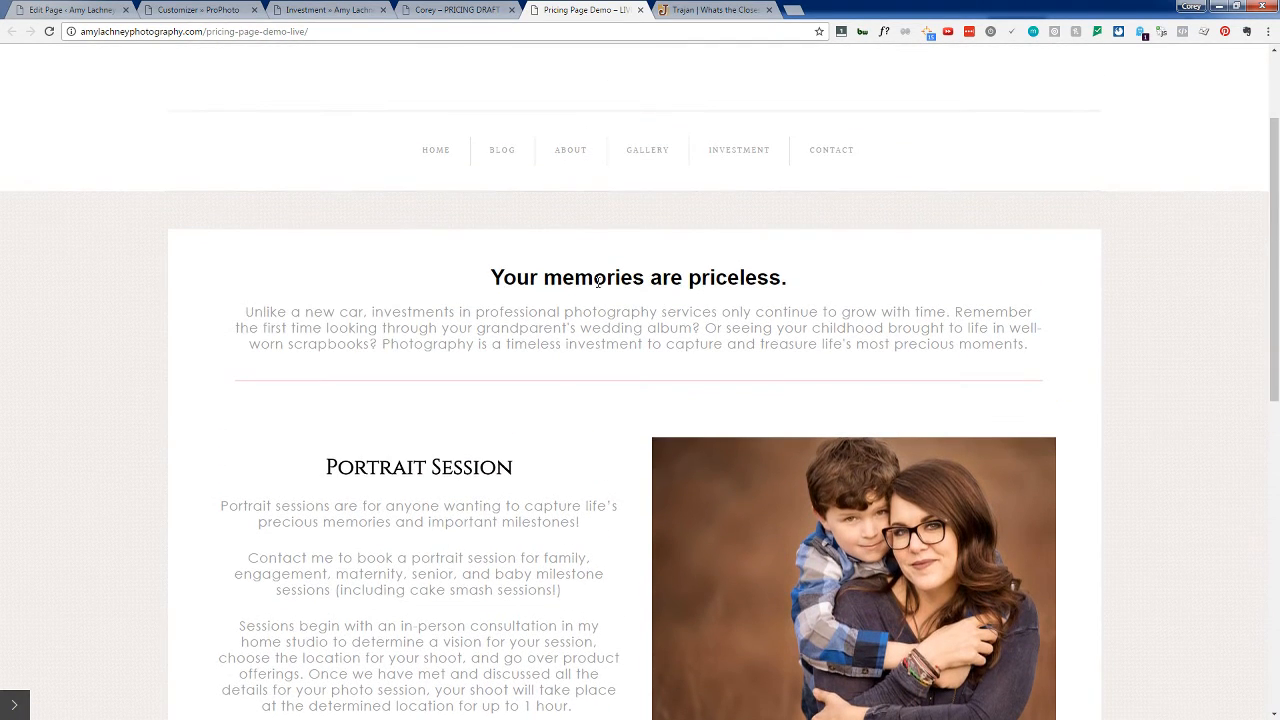
Step: Compare the "Your memories are priceless." heading across the pricing draft, the original Investment page and the live demo
{"action": "left_click", "coordinate": [426, 8]}
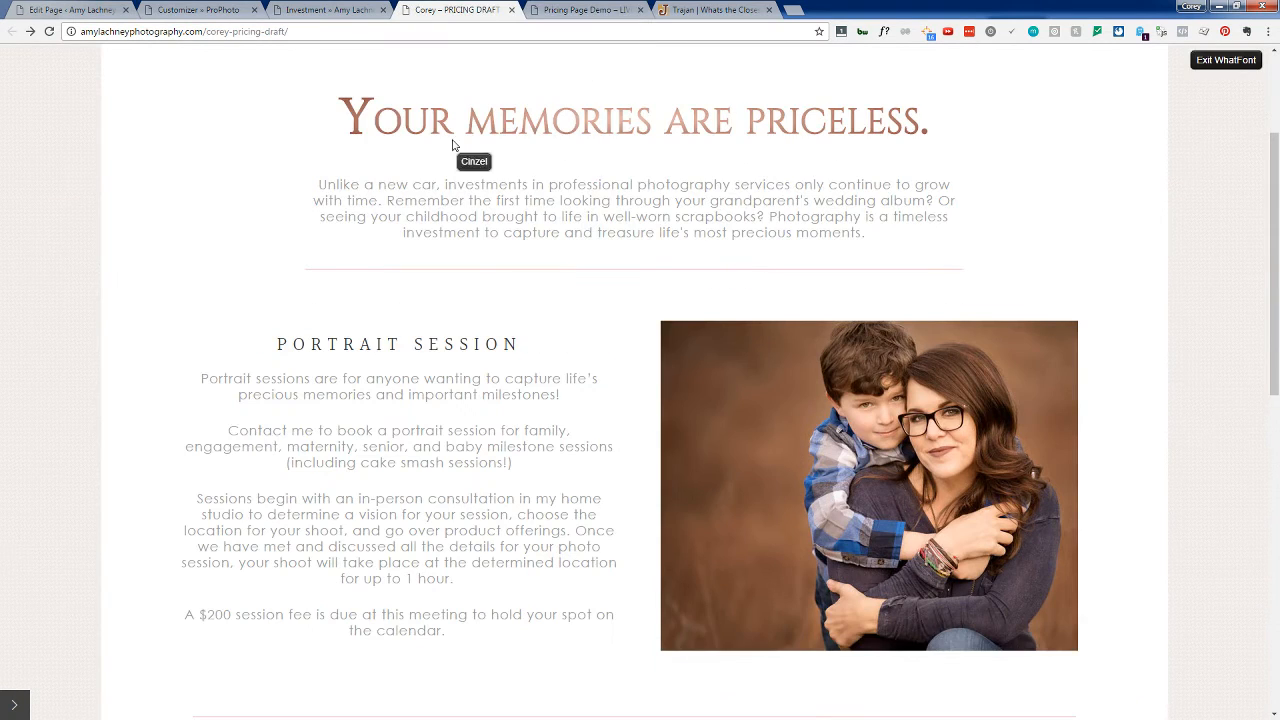
{"action": "left_click", "coordinate": [312, 8]}
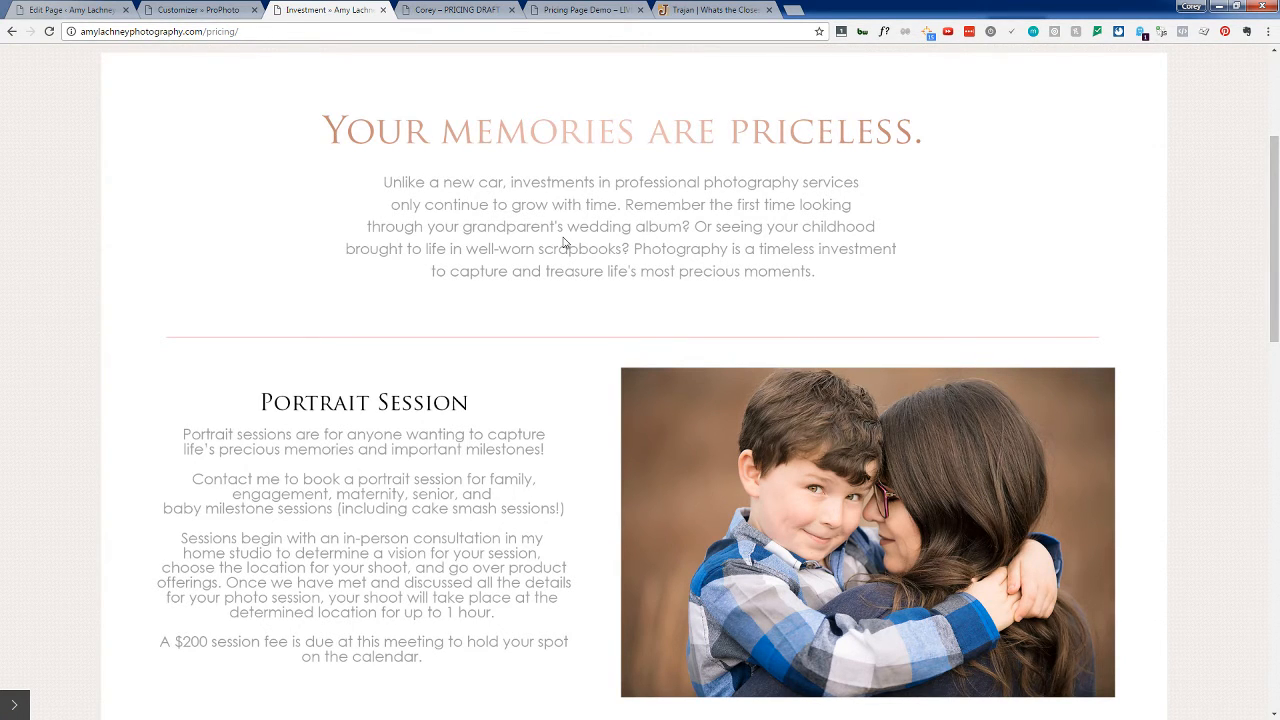
{"action": "scroll", "coordinate": [565, 243], "scroll_direction": "up", "scroll_amount": 1}
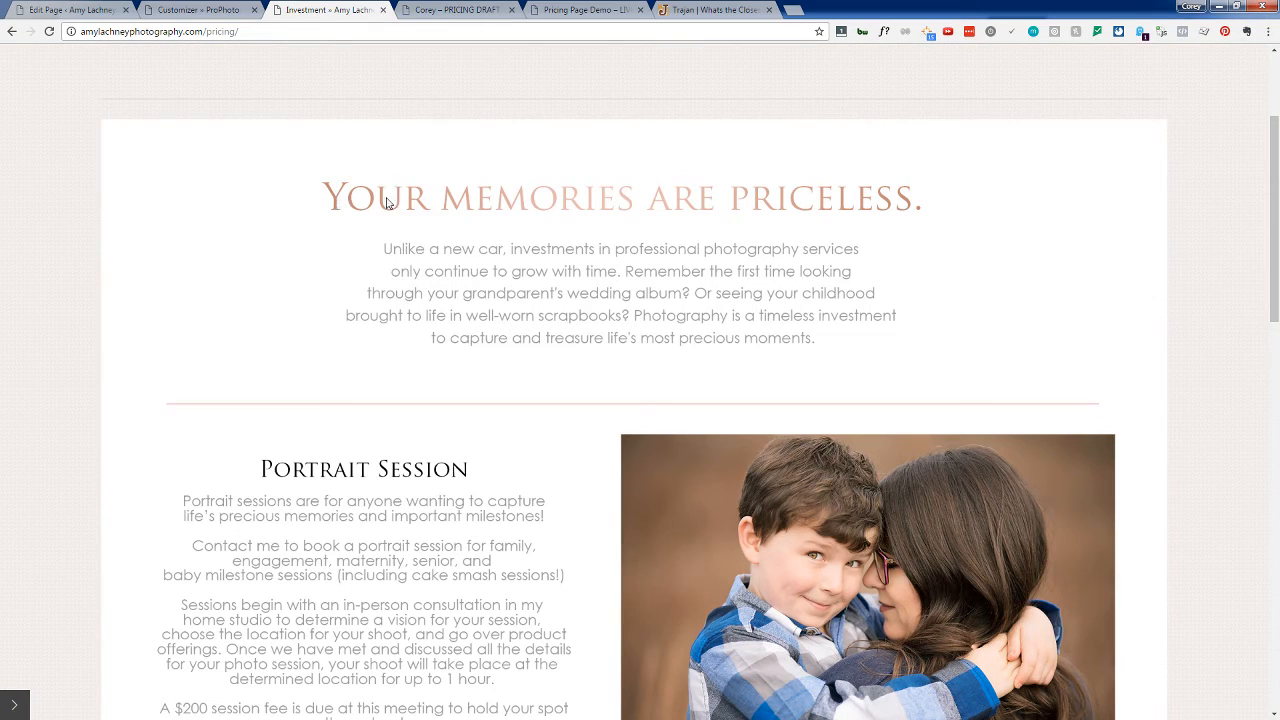
{"action": "left_click", "coordinate": [450, 12]}
{"action": "left_click", "coordinate": [589, 10]}
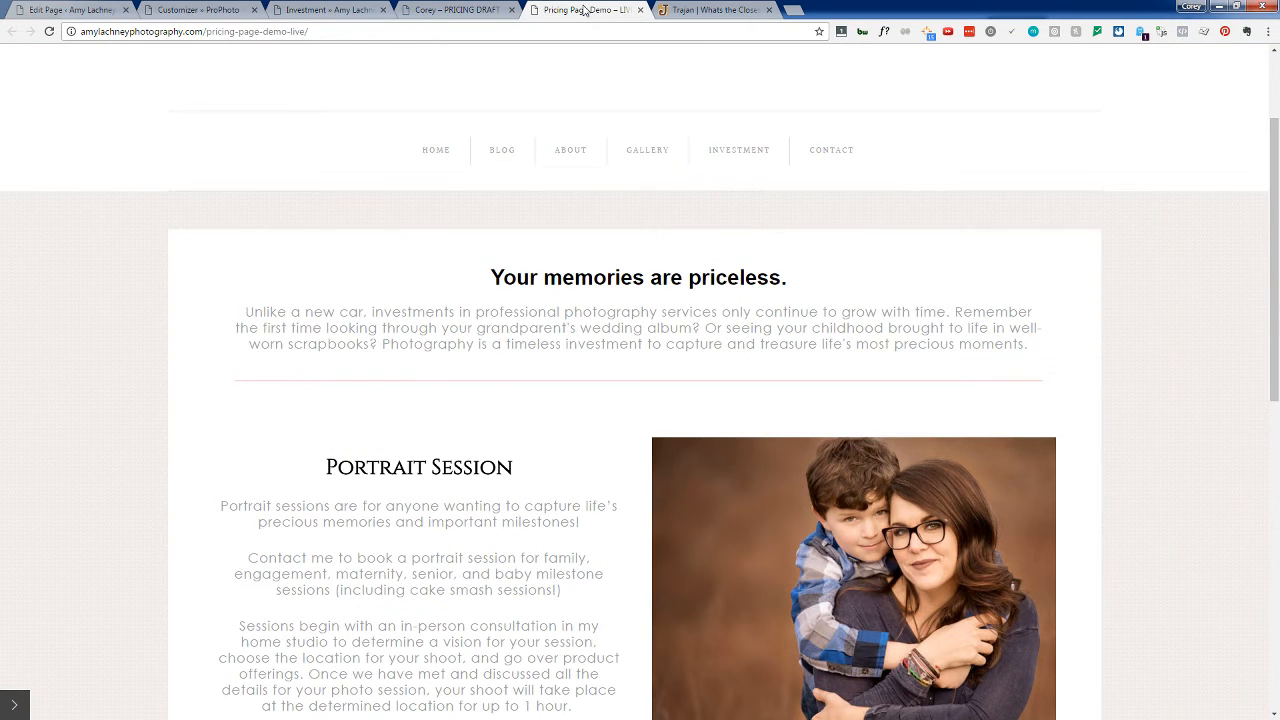
Step: Back in the Customizer, assign the Large H1 style to the widget body h1, save the layout appearance and close the template customizations
{"action": "left_click", "coordinate": [193, 10]}
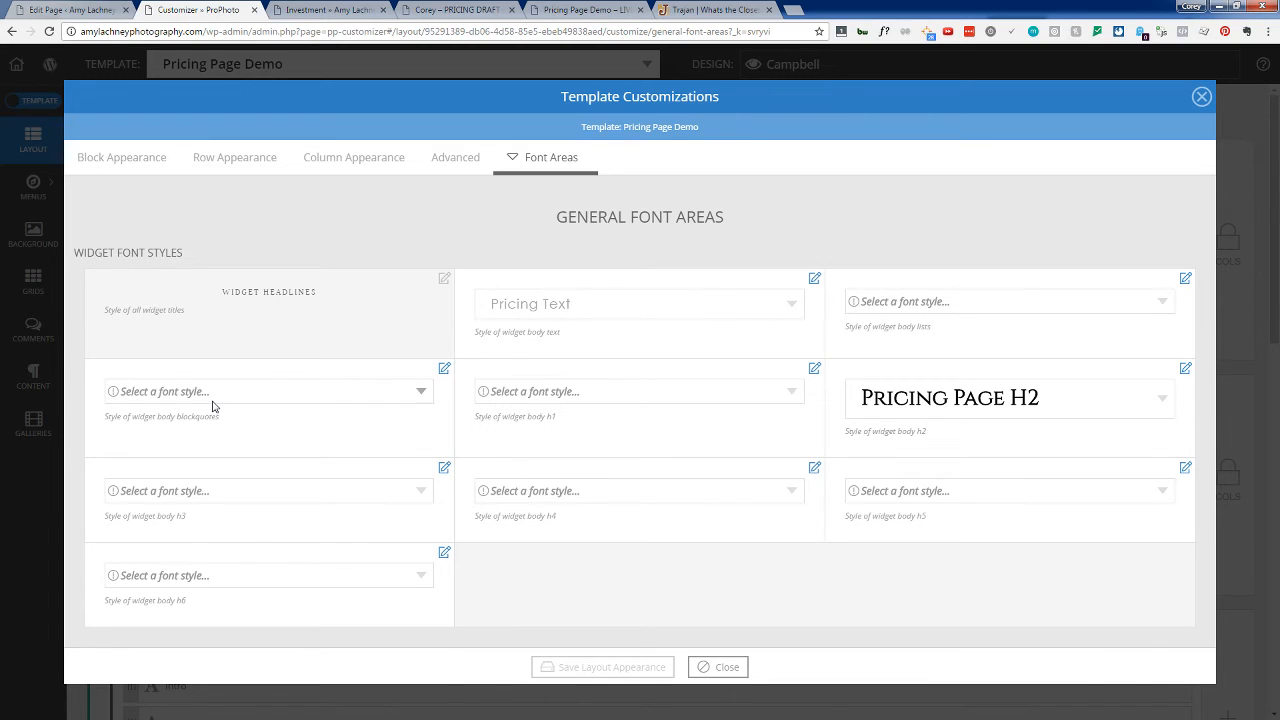
{"action": "left_click", "coordinate": [733, 396]}
{"action": "scroll", "coordinate": [635, 454], "scroll_direction": "down", "scroll_amount": 3}
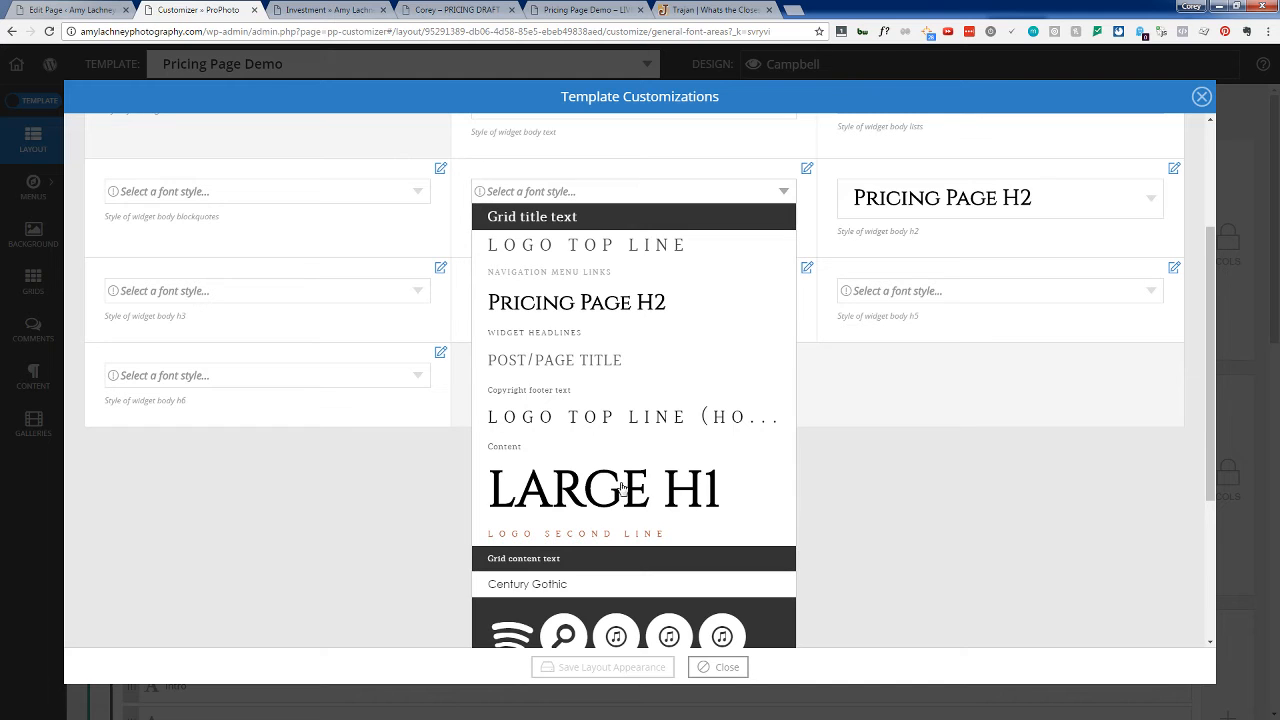
{"action": "left_click", "coordinate": [586, 491]}
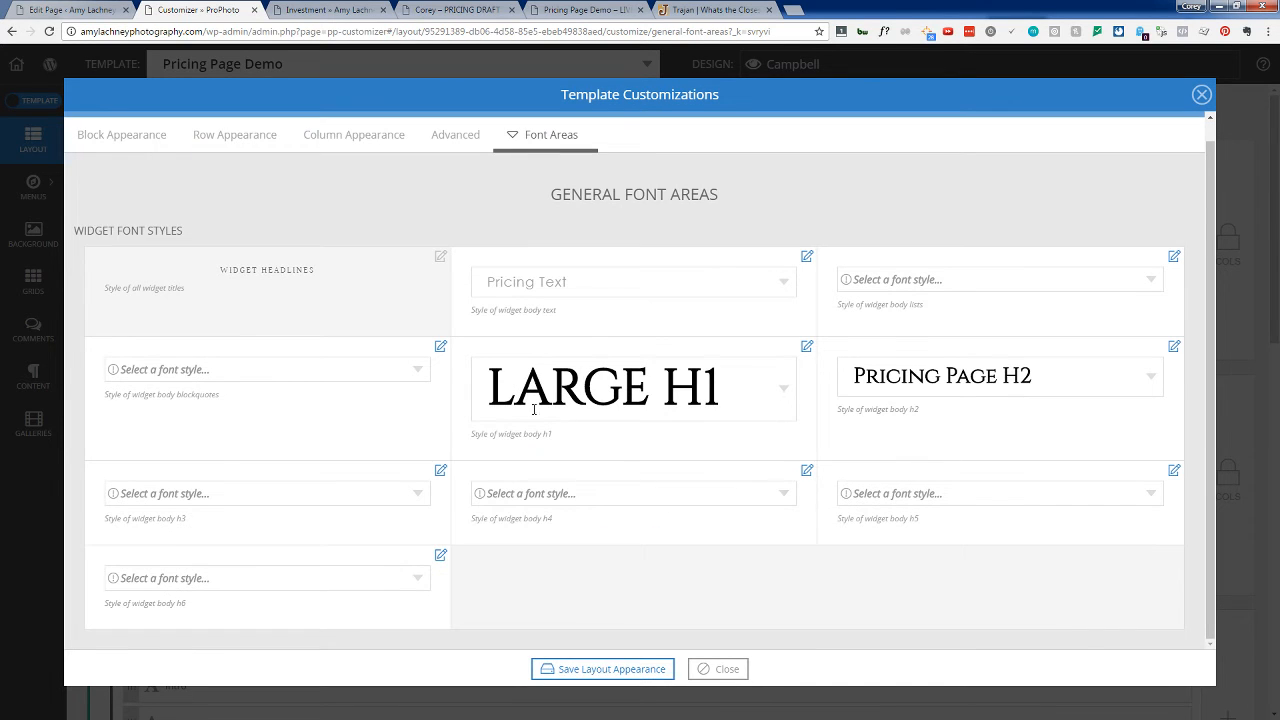
{"action": "left_click", "coordinate": [611, 673]}
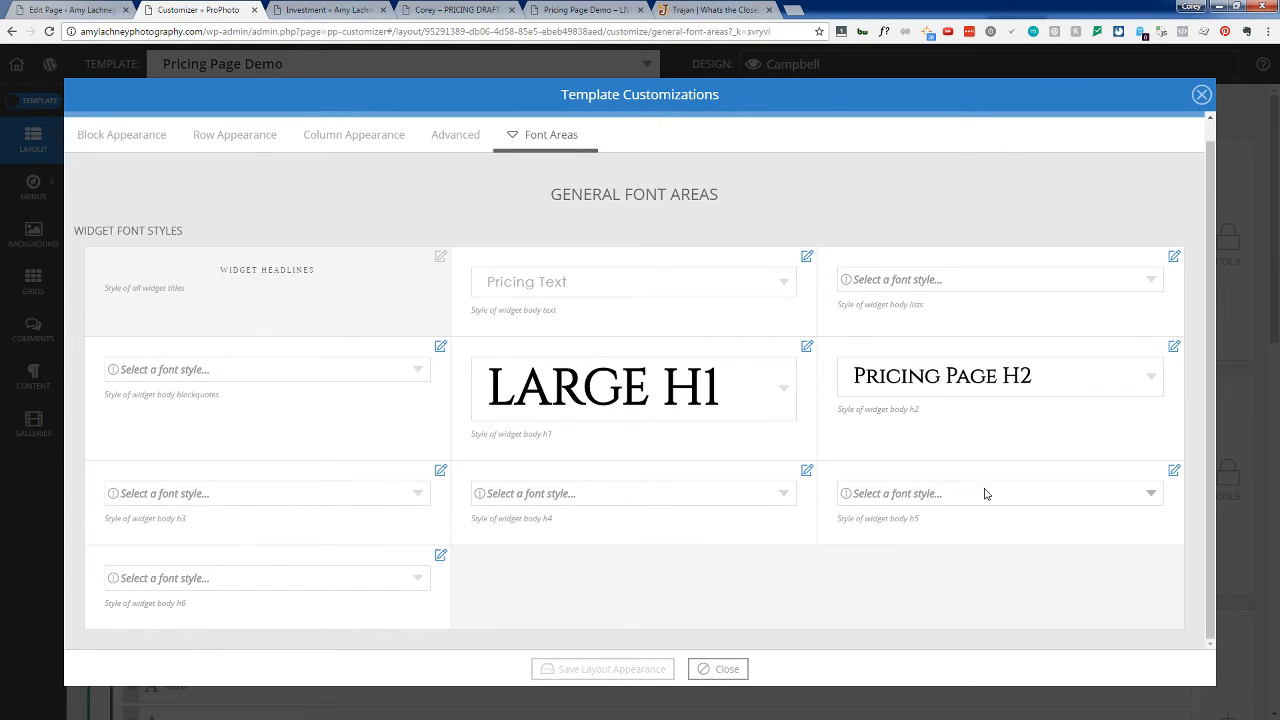
{"action": "left_click", "coordinate": [705, 669]}
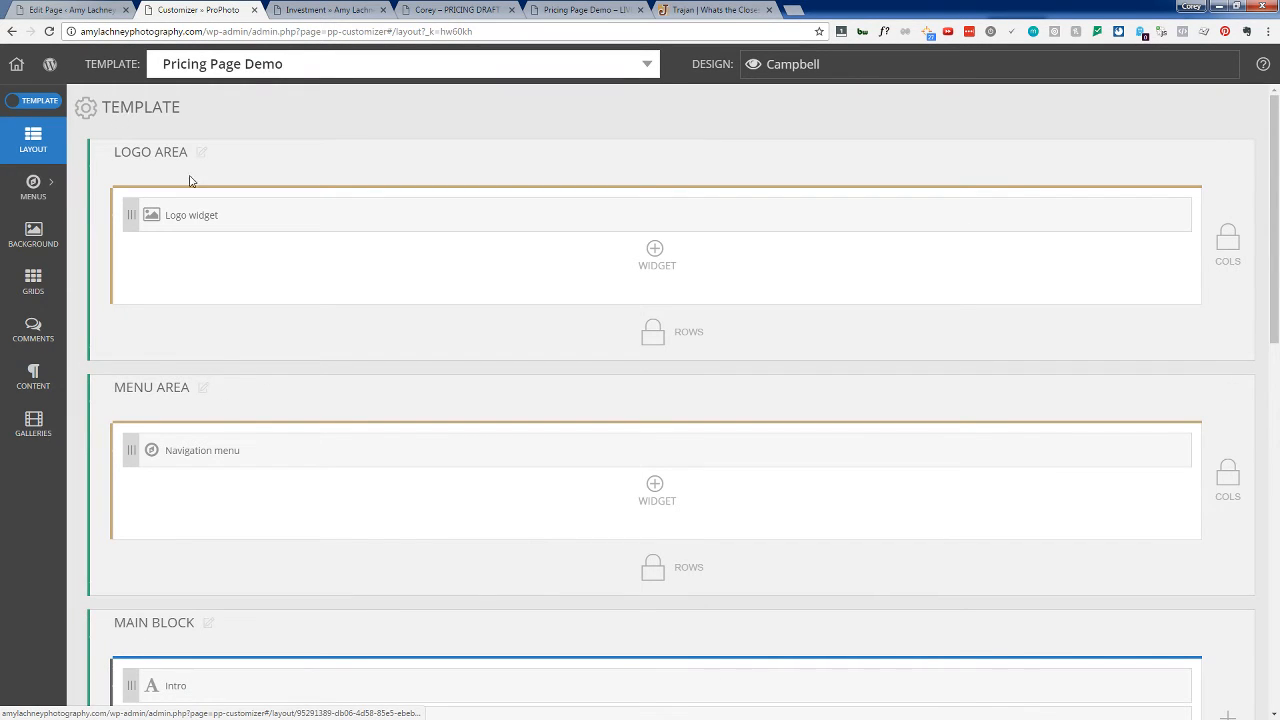
Step: Locate the Intro text widget in the Main Block of the Pricing Page Demo layout
{"action": "scroll", "coordinate": [277, 463], "scroll_direction": "down", "scroll_amount": 1}
{"action": "scroll", "coordinate": [163, 491], "scroll_direction": "down", "scroll_amount": 1}
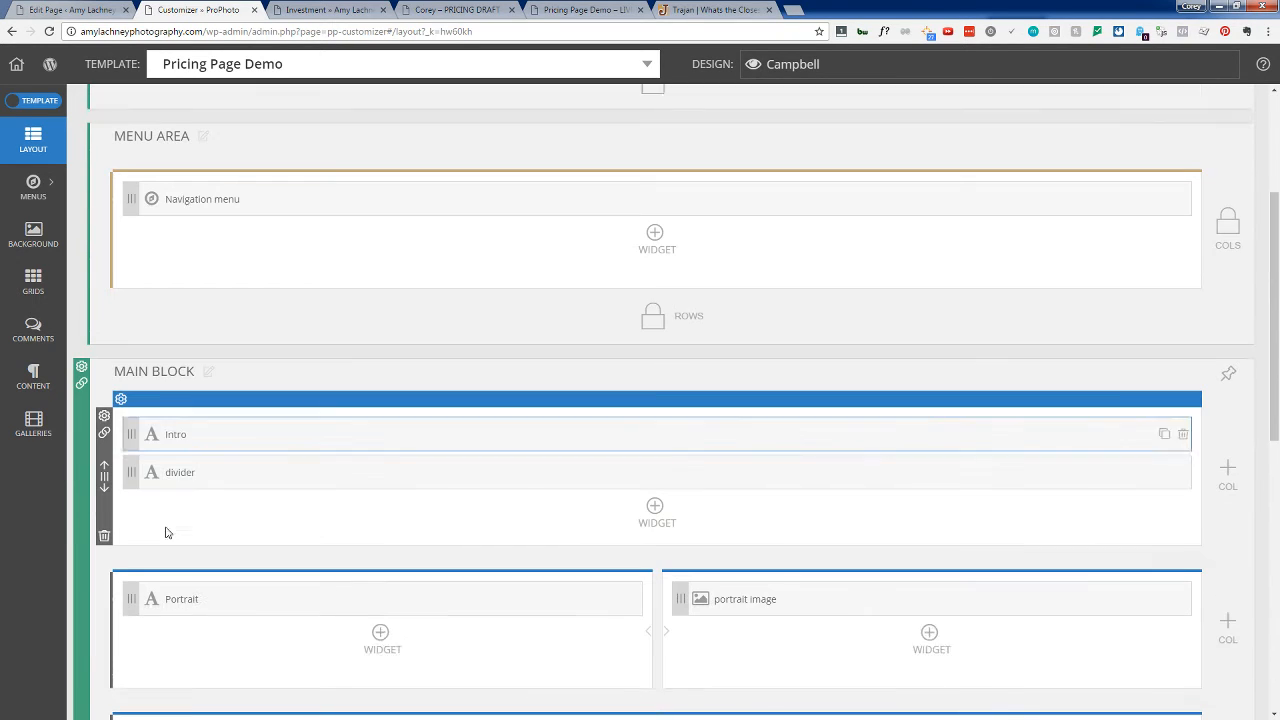
Step: Toggle the H1 font style override on and off for the intro row's column, and save the layout appearance
{"action": "left_click", "coordinate": [121, 385]}
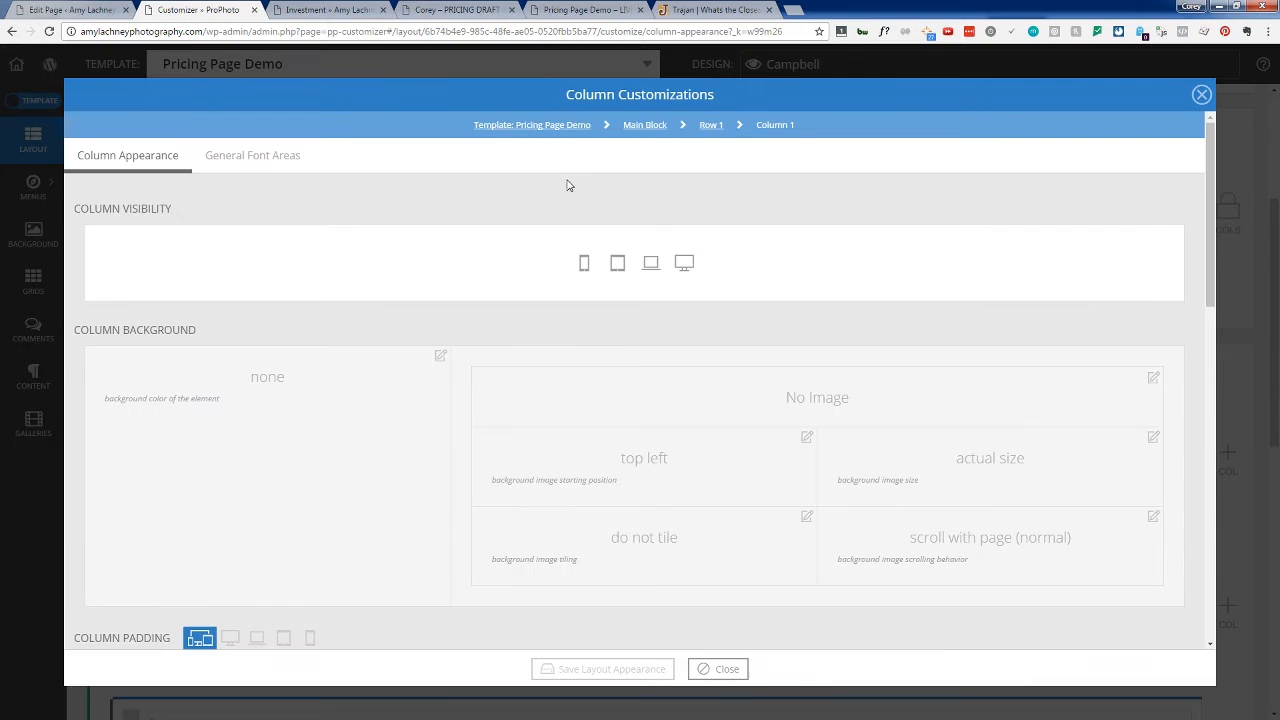
{"action": "left_click", "coordinate": [272, 161]}
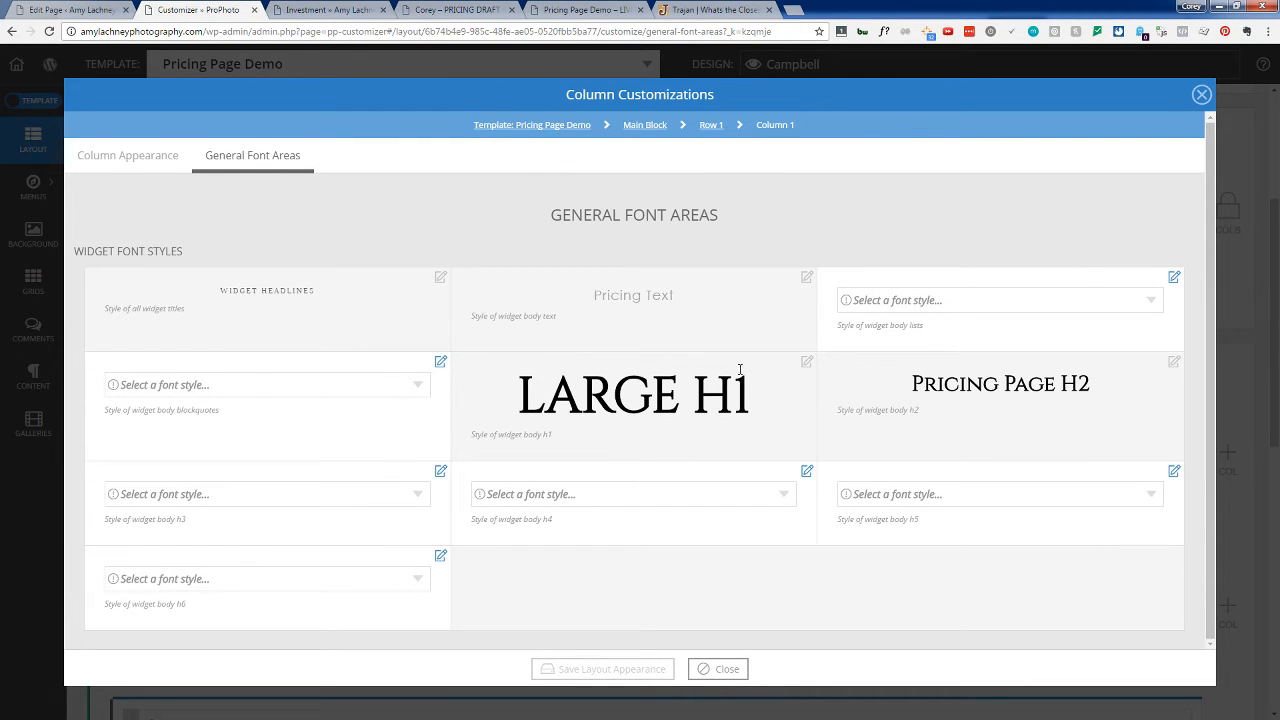
{"action": "mouse_move", "coordinate": [807, 365]}
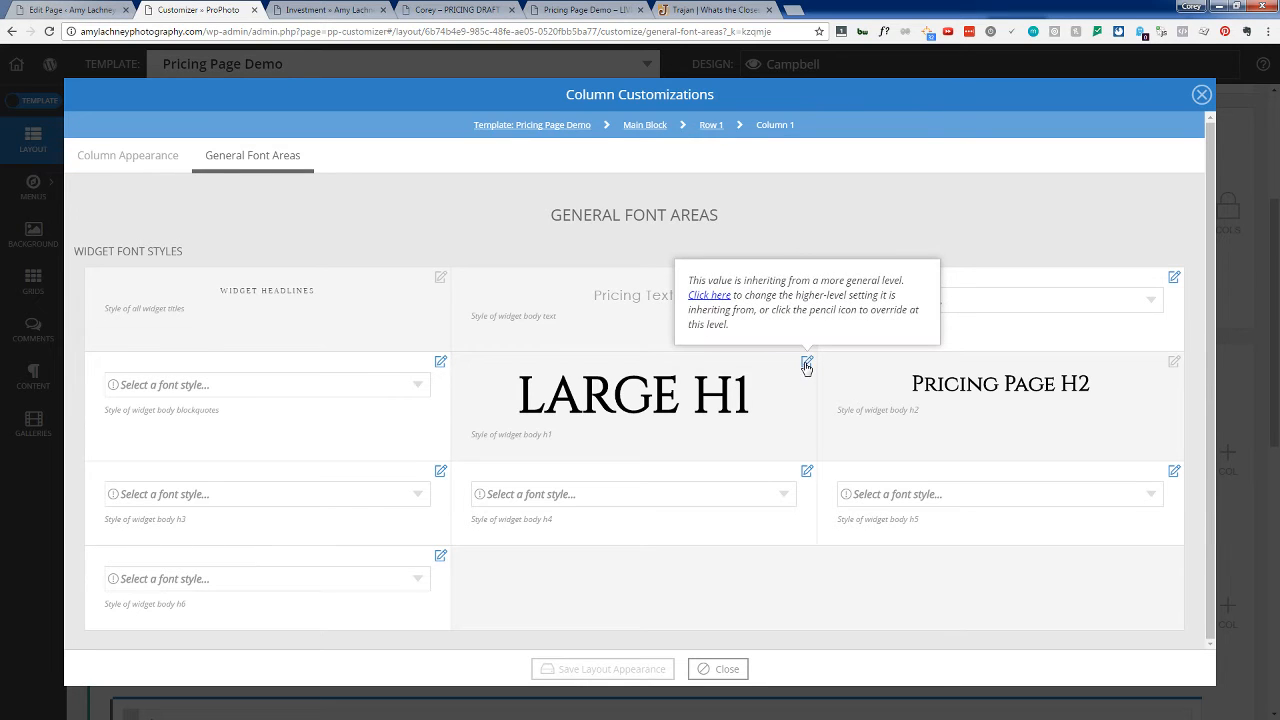
{"action": "left_click", "coordinate": [807, 365]}
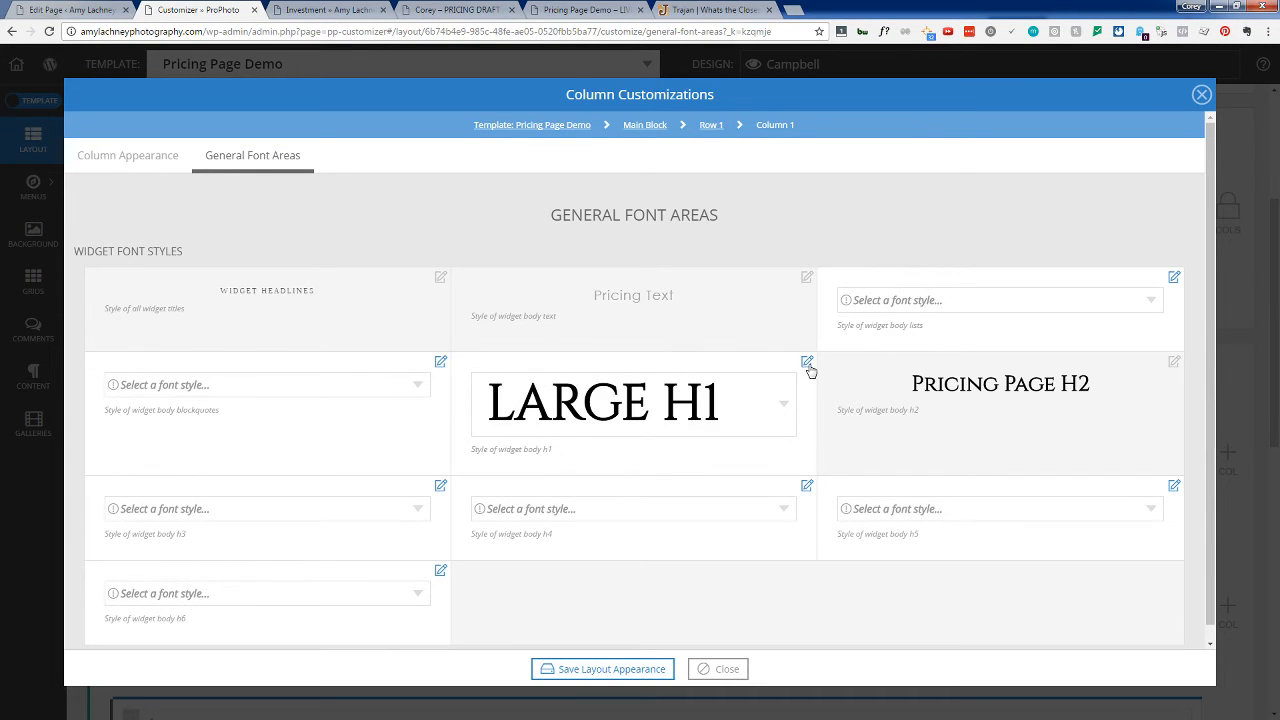
{"action": "left_click", "coordinate": [807, 365]}
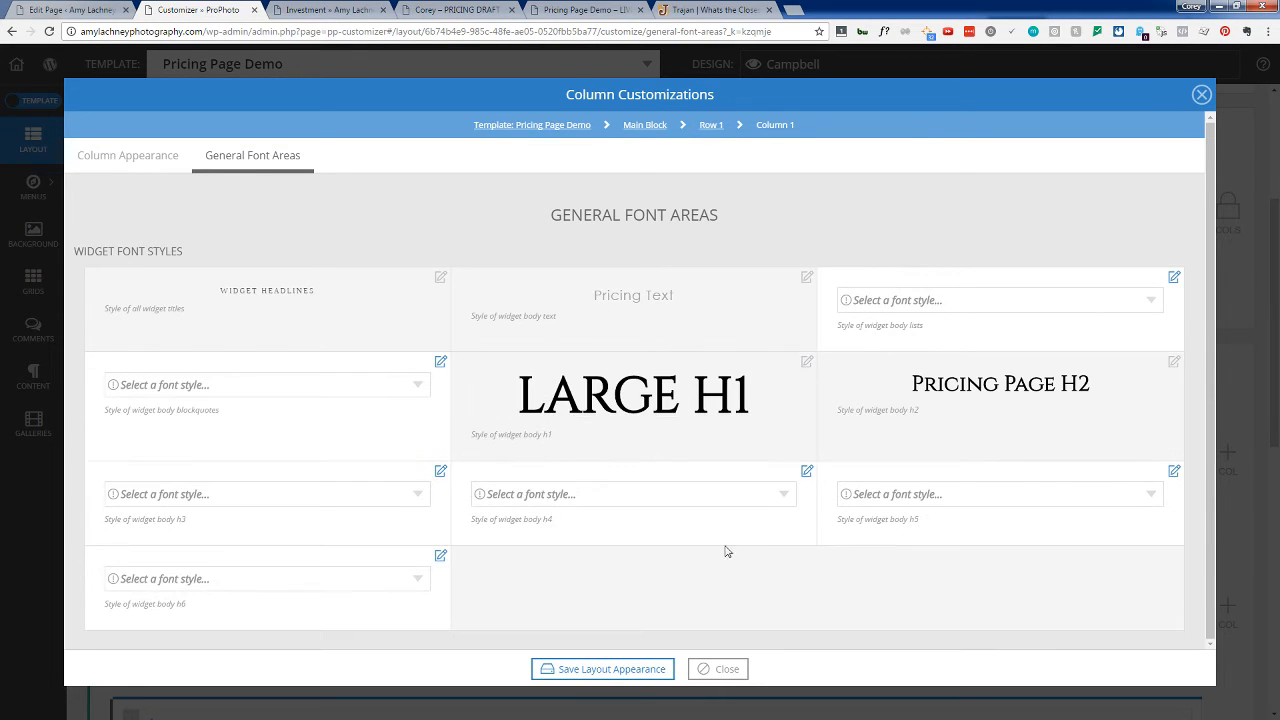
{"action": "left_click", "coordinate": [596, 673]}
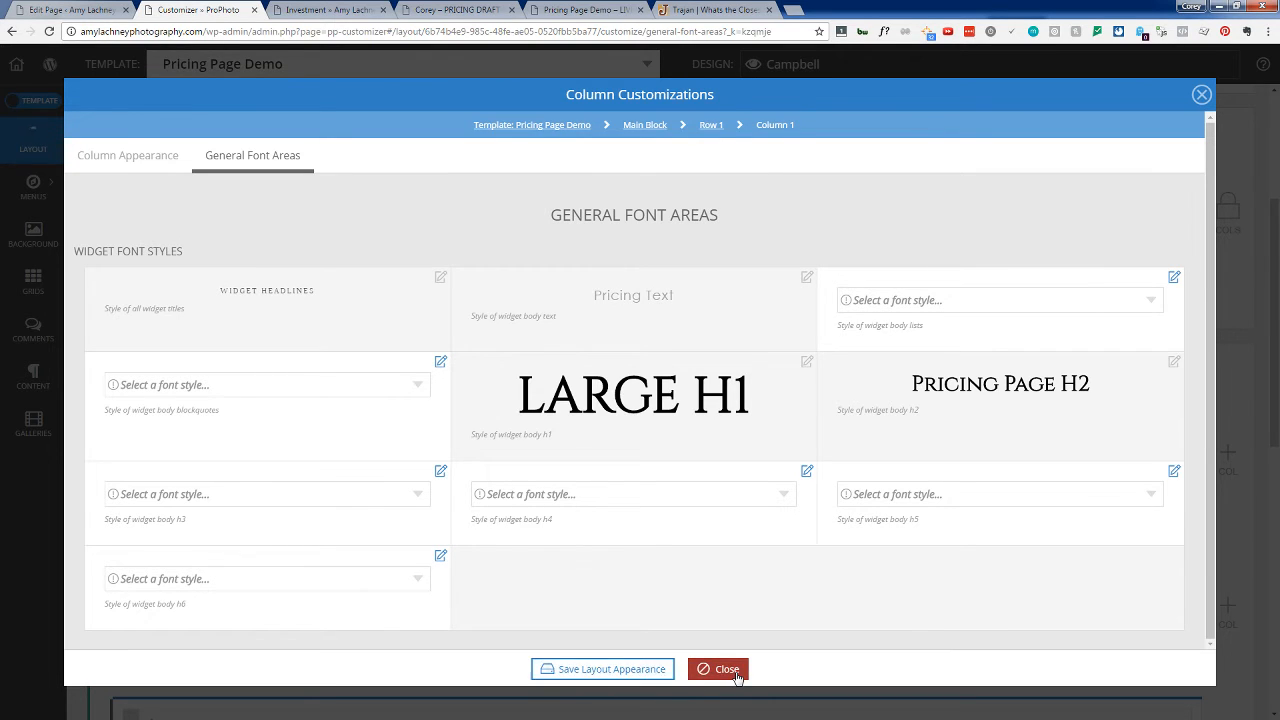
{"action": "left_click", "coordinate": [736, 678]}
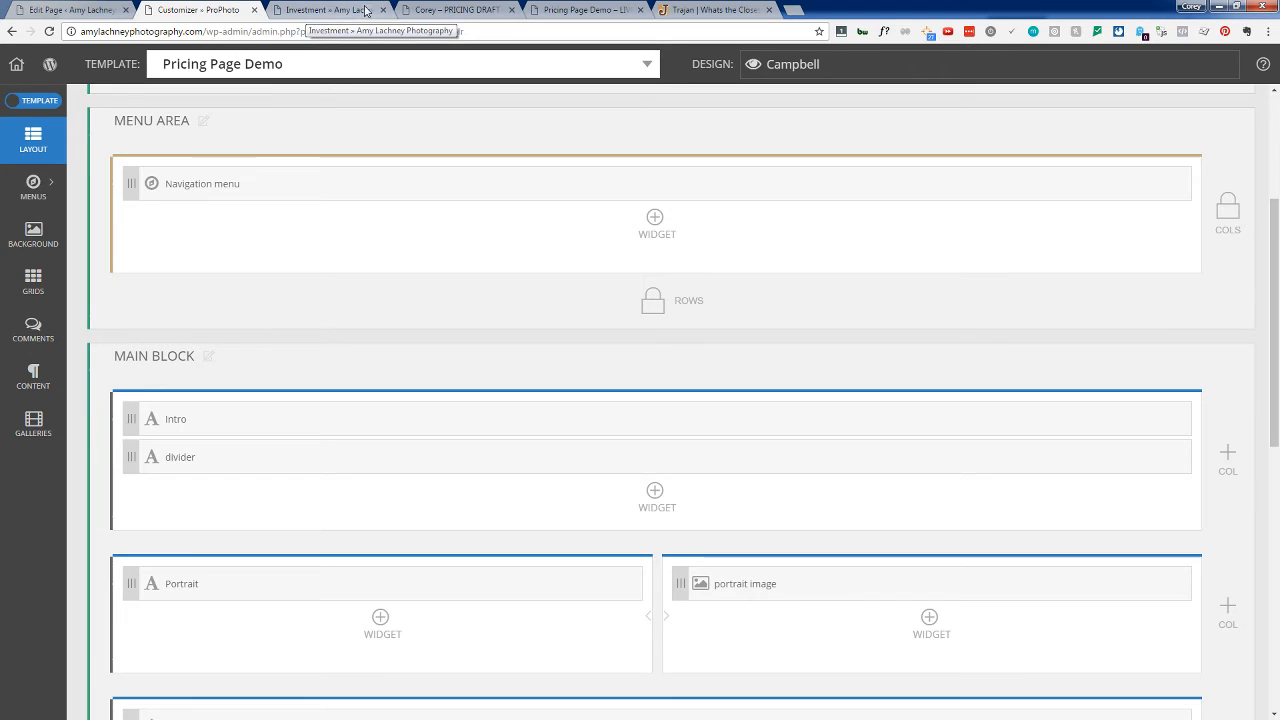
Step: Reload the live pricing demo page and check the styling of its main heading and intro text
{"action": "left_click", "coordinate": [598, 8]}
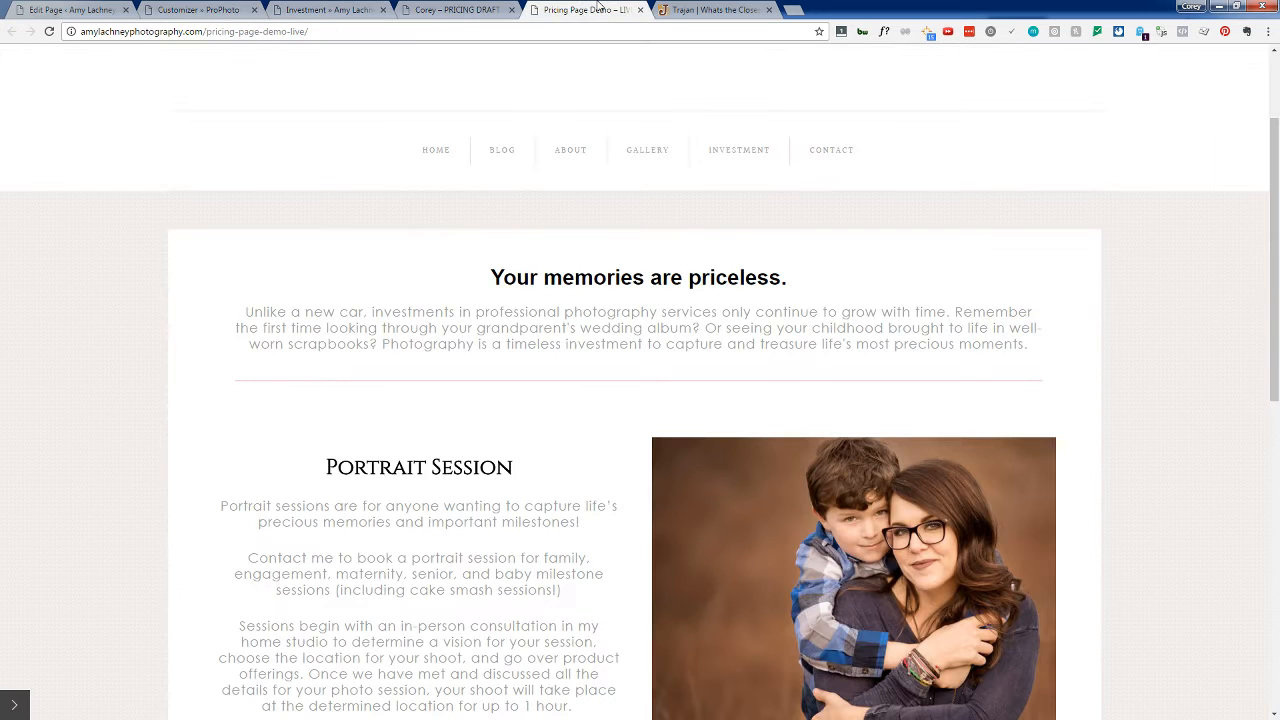
{"action": "left_click", "coordinate": [49, 31]}
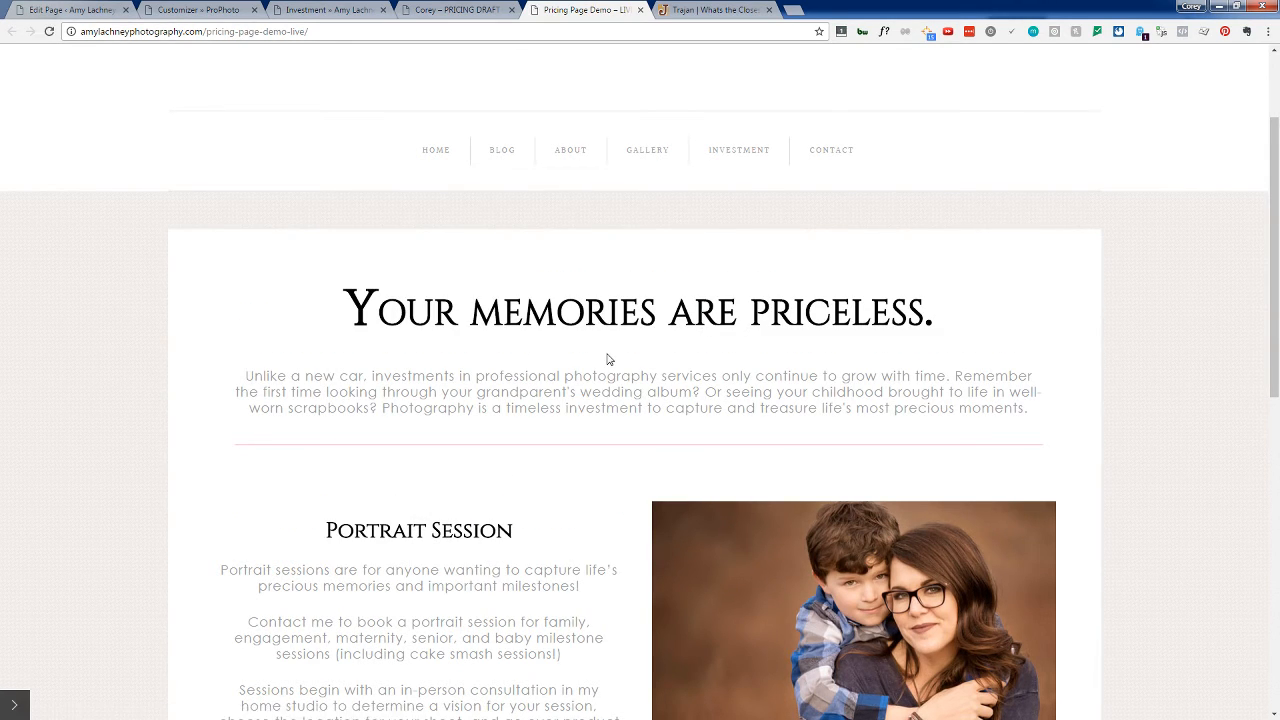
{"action": "scroll", "coordinate": [590, 366], "scroll_direction": "down", "scroll_amount": 1}
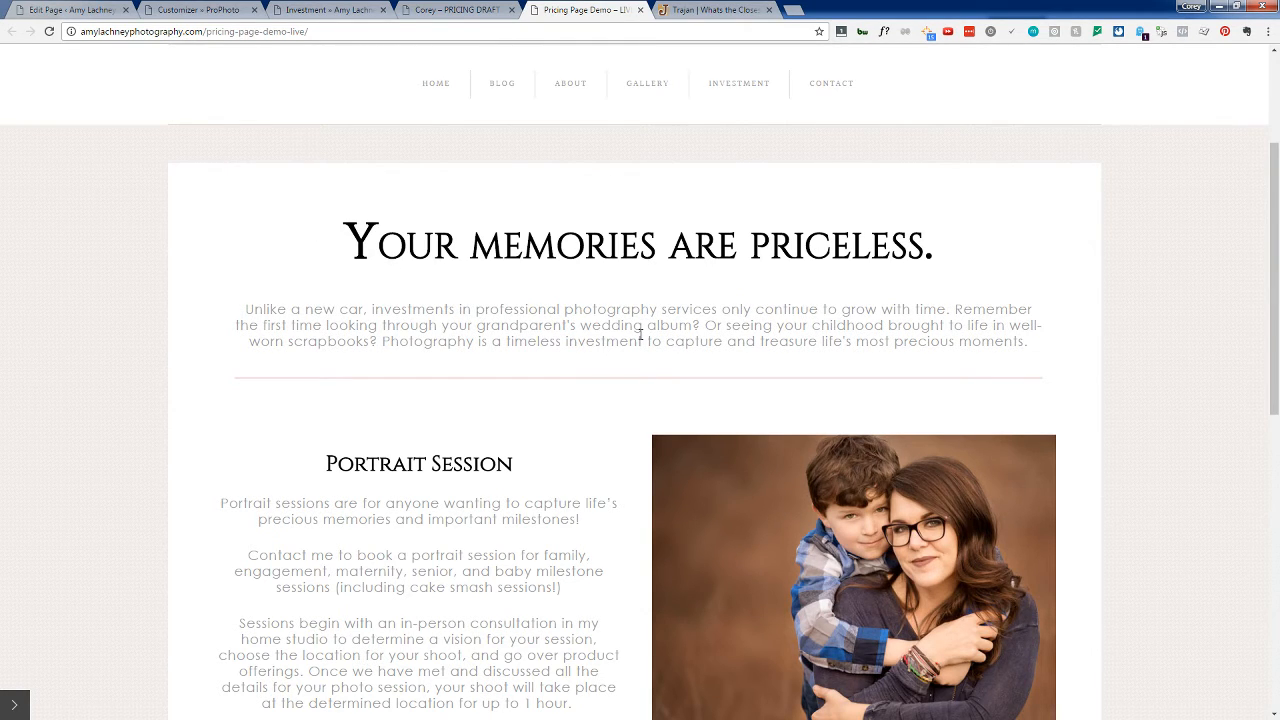
{"action": "scroll", "coordinate": [640, 334], "scroll_direction": "down", "scroll_amount": 1}
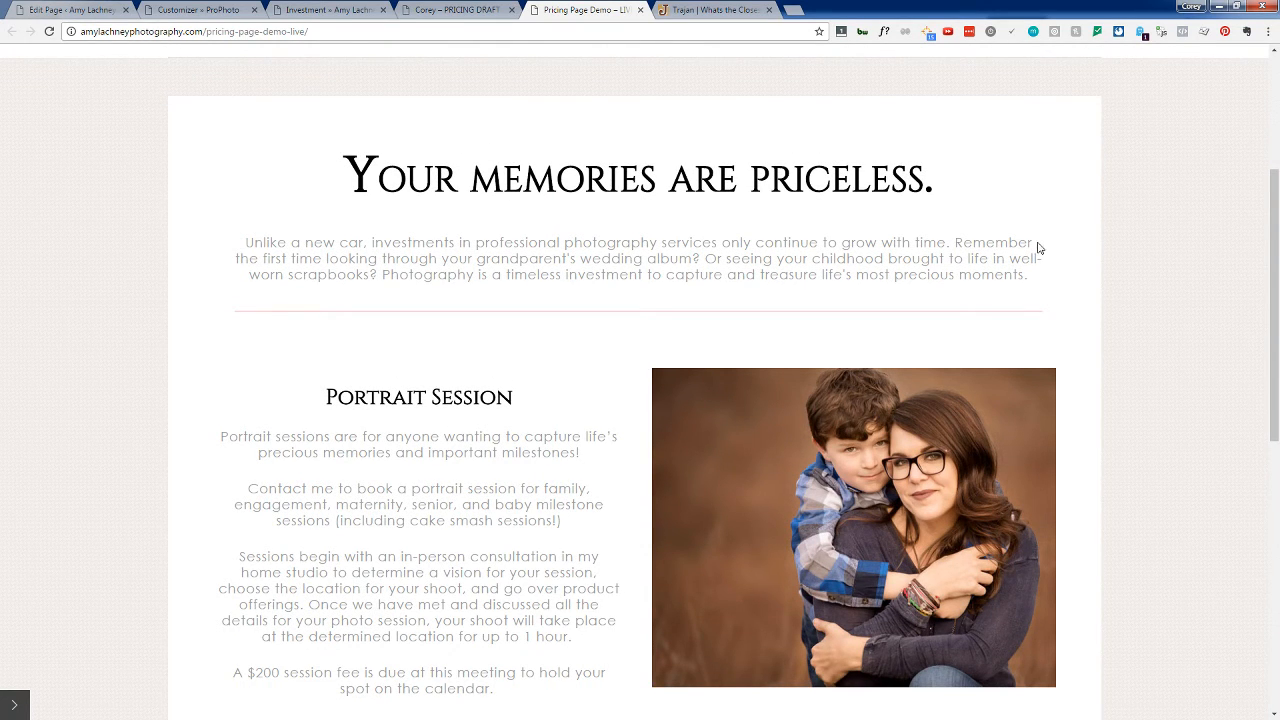
Step: Compare the demo page's intro and divider layout with the Investment page and the pricing draft page
{"action": "left_click", "coordinate": [325, 9]}
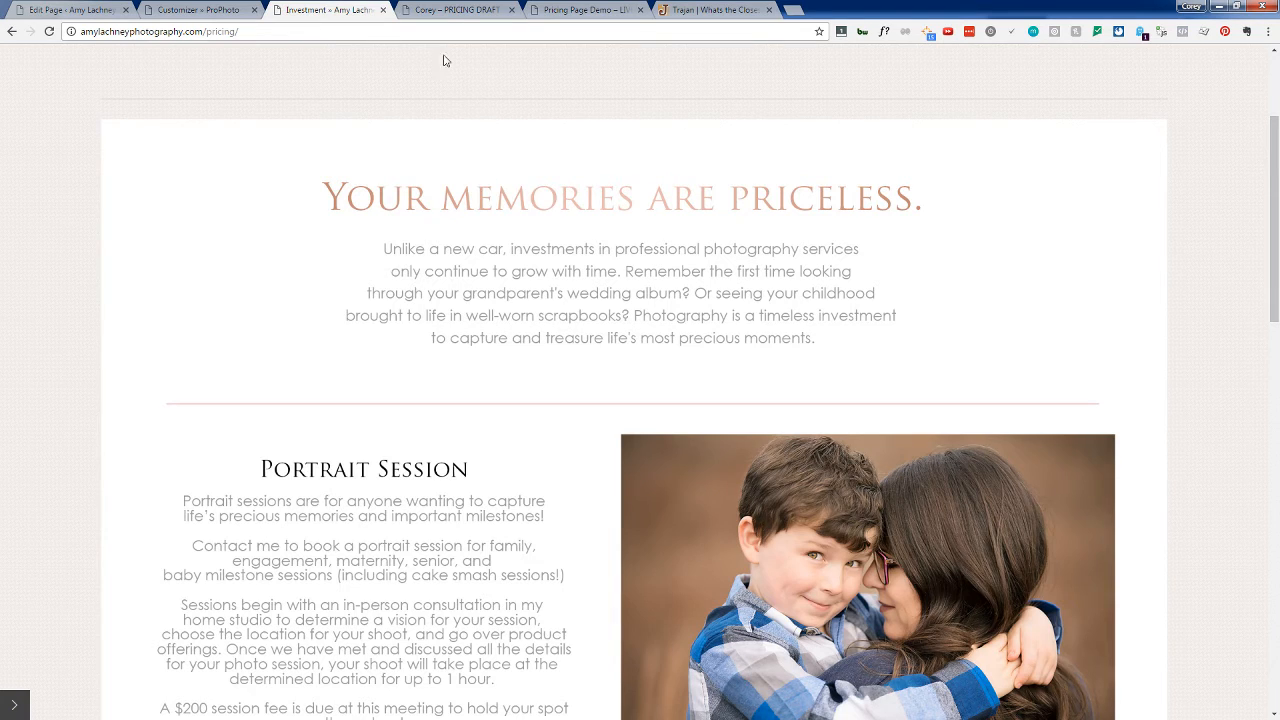
{"action": "left_click", "coordinate": [460, 12]}
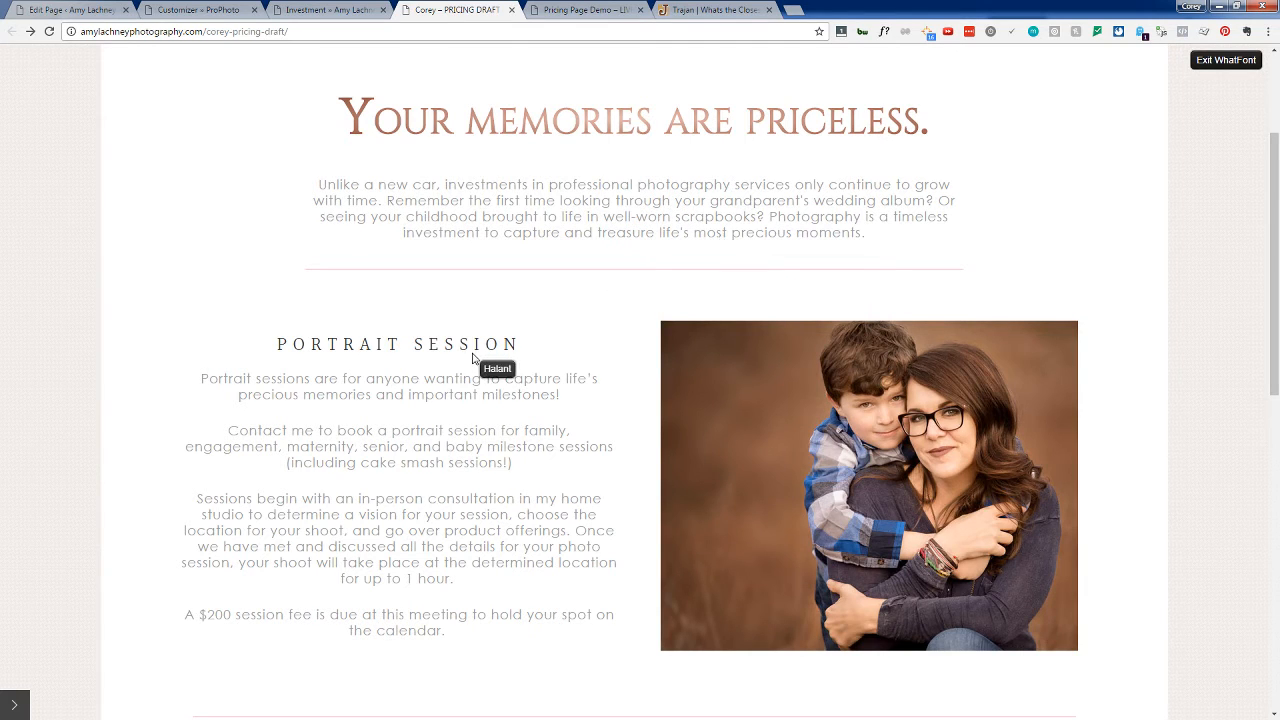
{"action": "left_click", "coordinate": [577, 8]}
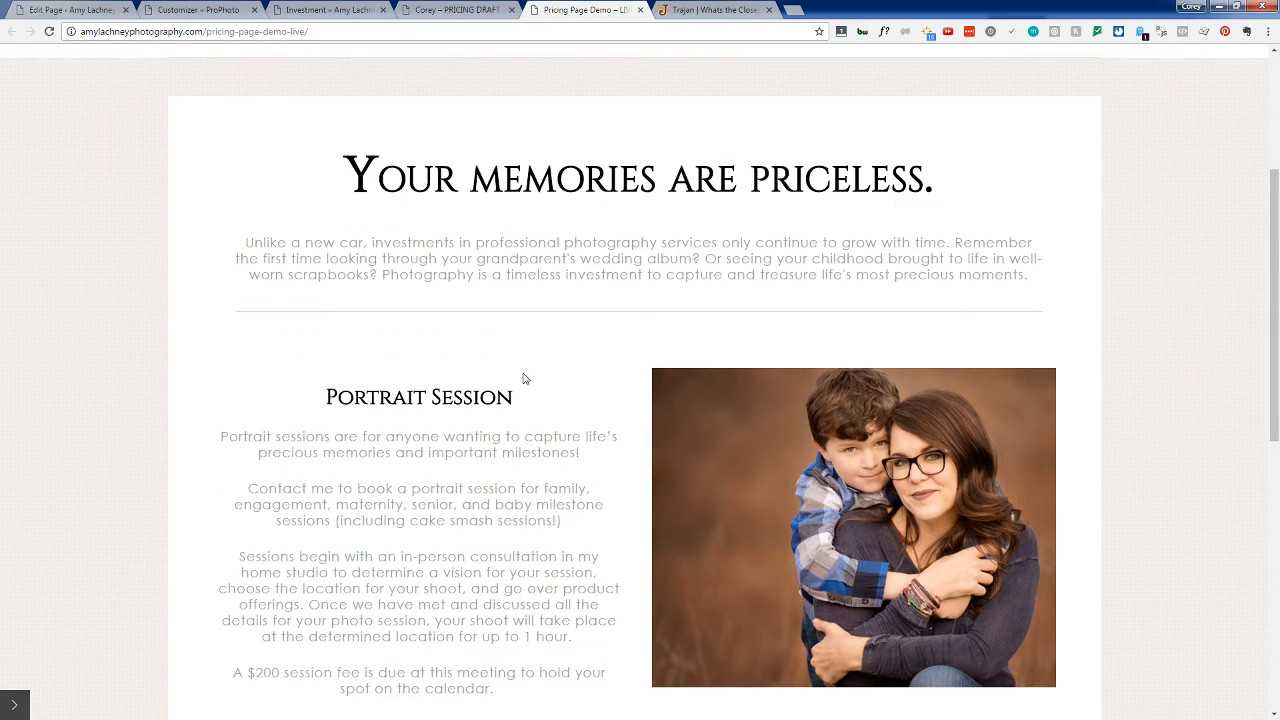
{"action": "left_click", "coordinate": [313, 9]}
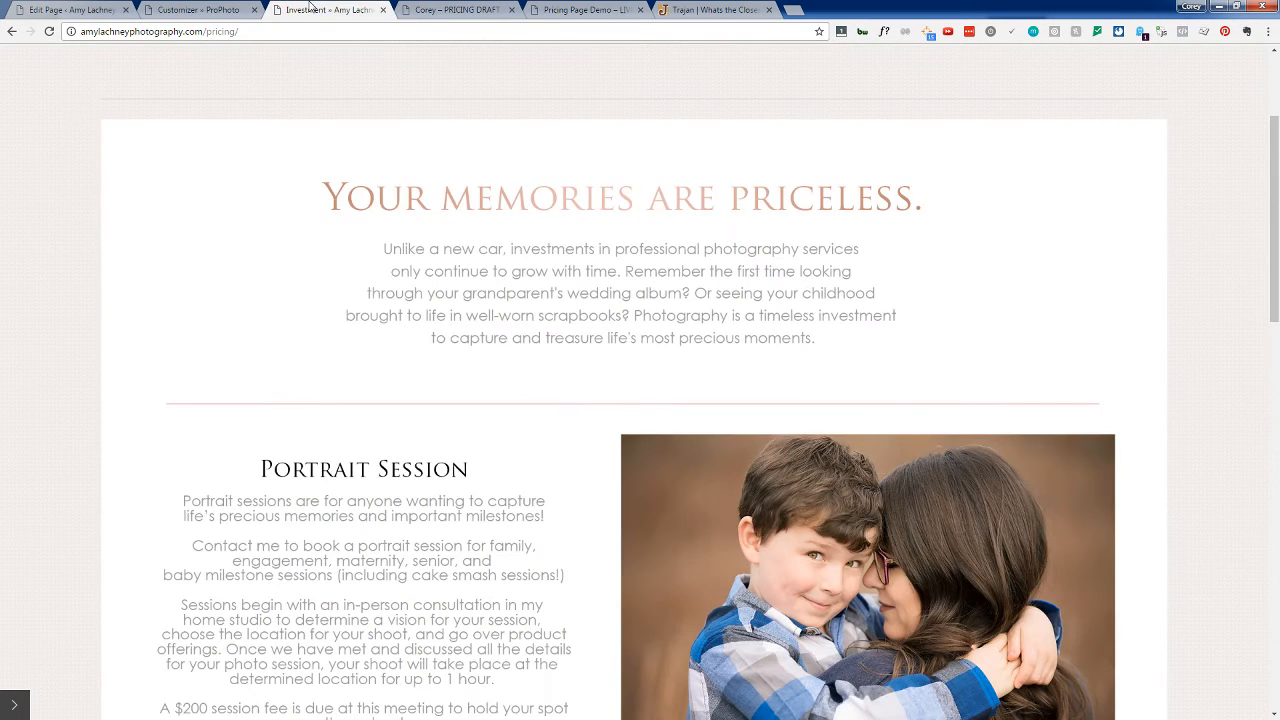
Step: Return to the ProPhoto Customizer and add a new row to the Main Block, placed directly below the intro row
{"action": "left_click", "coordinate": [195, 9]}
{"action": "scroll", "coordinate": [586, 451], "scroll_direction": "down", "scroll_amount": 4}
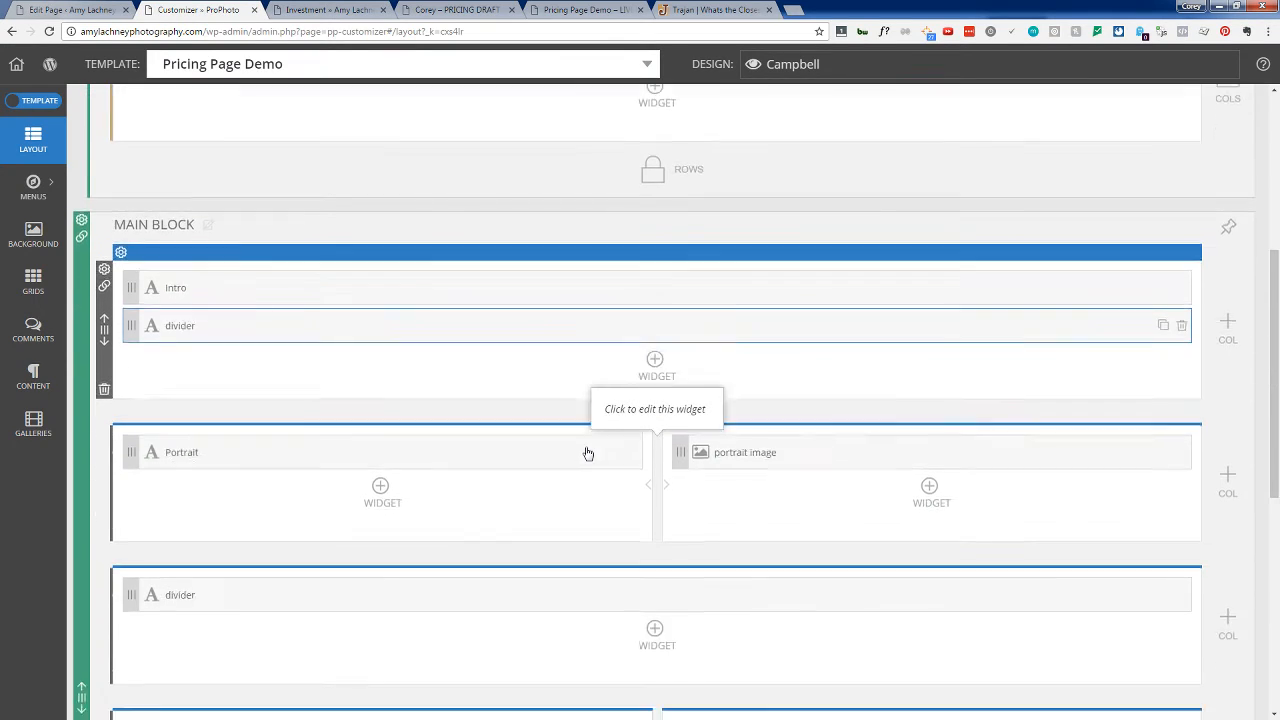
{"action": "scroll", "coordinate": [588, 453], "scroll_direction": "down", "scroll_amount": 2}
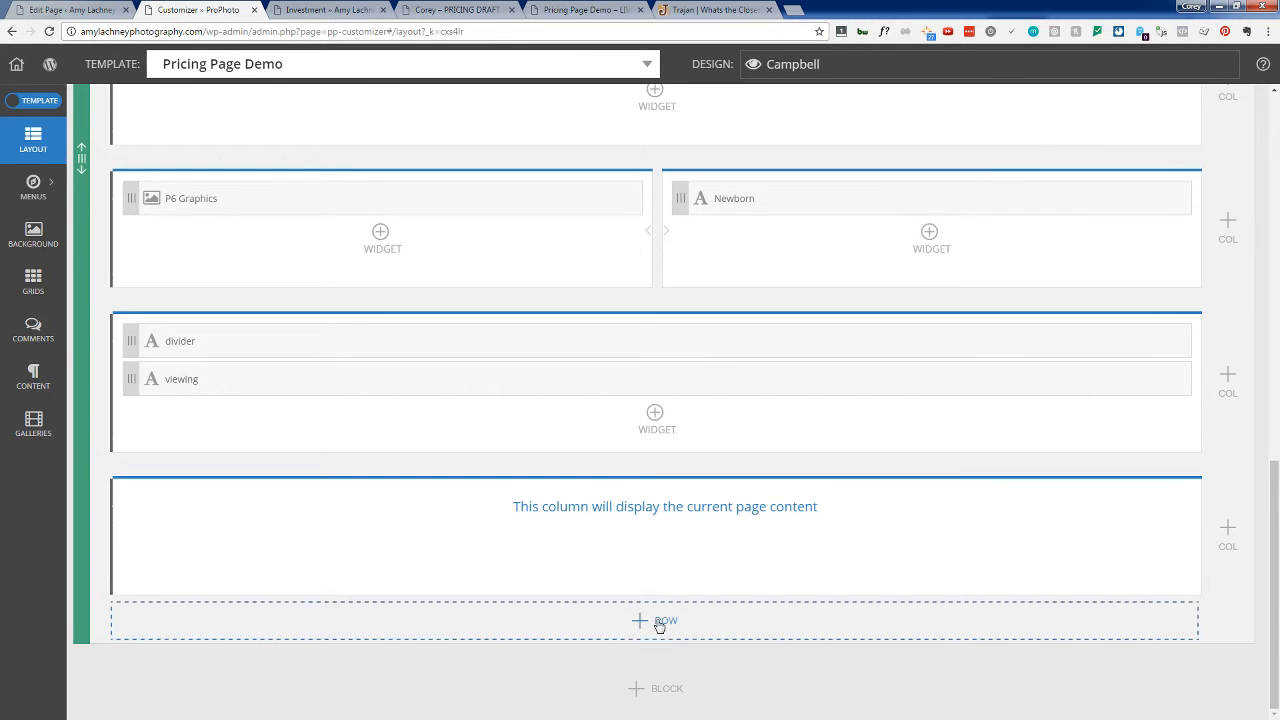
{"action": "left_click_drag", "start_coordinate": [104, 680], "coordinate": [110, 271]}
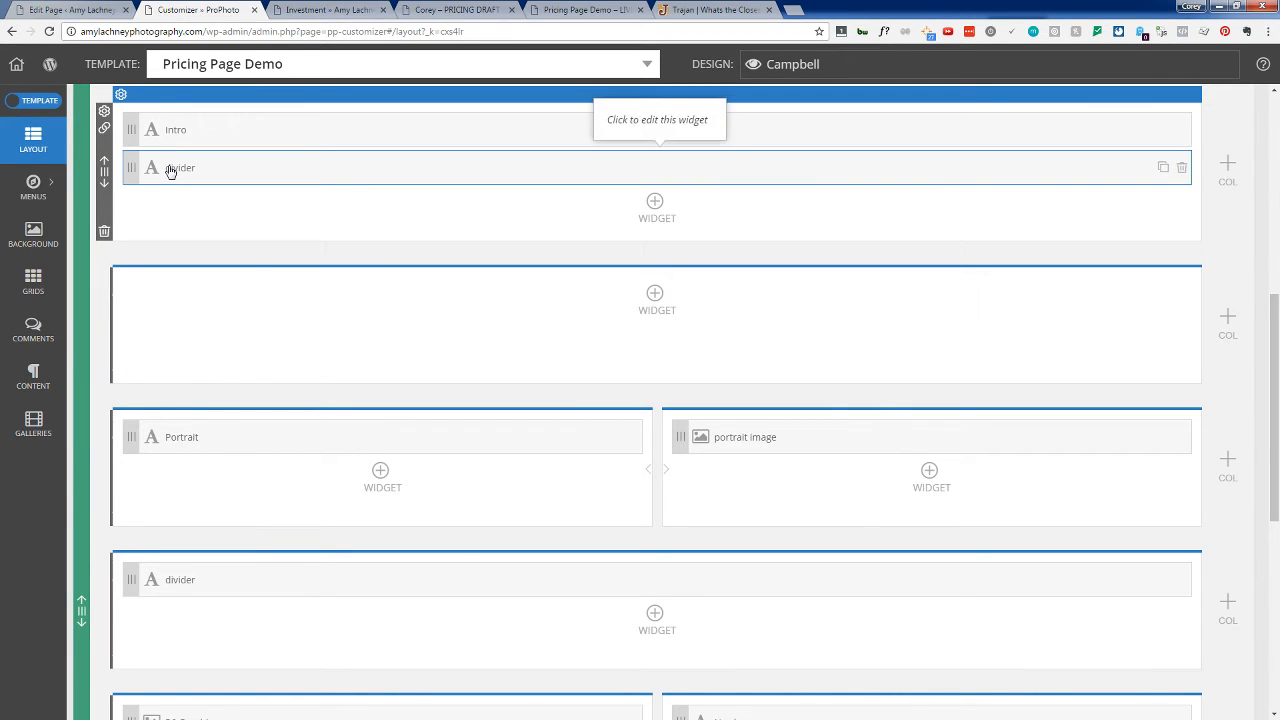
Step: Add another row to the Main Block and move it up between the empty row and the Portrait row
{"action": "scroll", "coordinate": [426, 374], "scroll_direction": "down", "scroll_amount": 1}
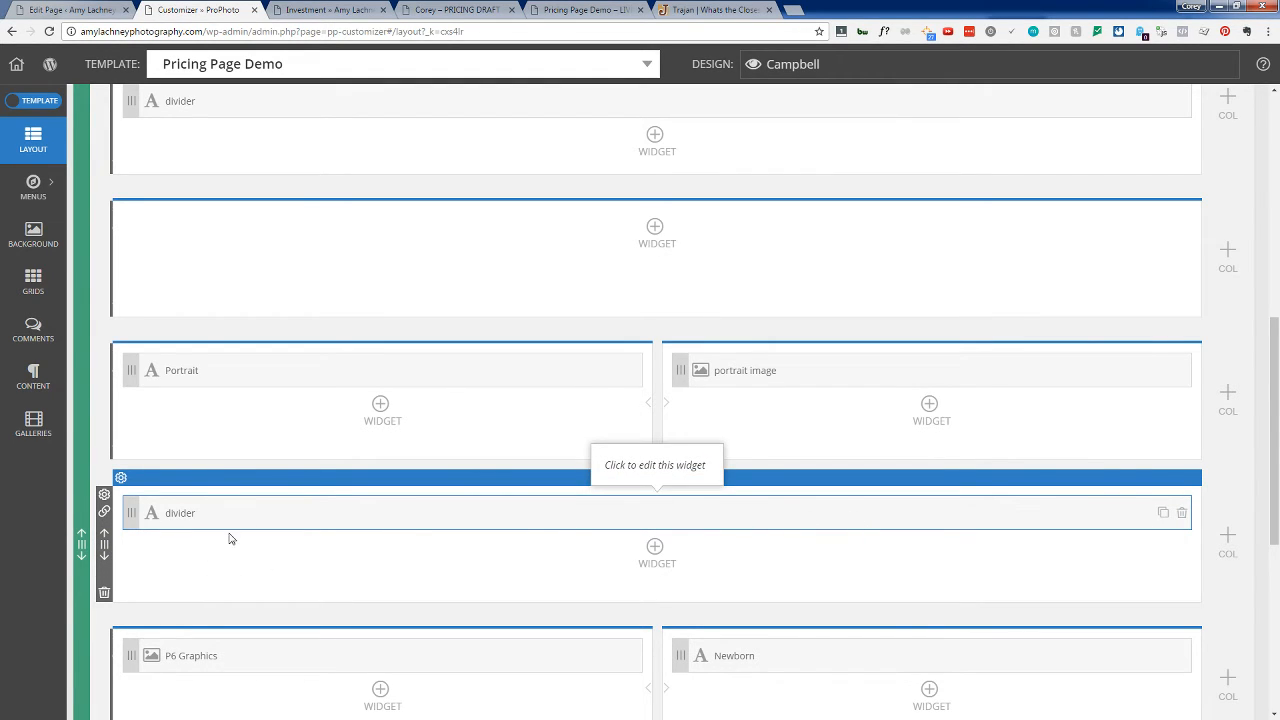
{"action": "scroll", "coordinate": [225, 558], "scroll_direction": "down", "scroll_amount": 3}
{"action": "scroll", "coordinate": [231, 560], "scroll_direction": "up", "scroll_amount": 3}
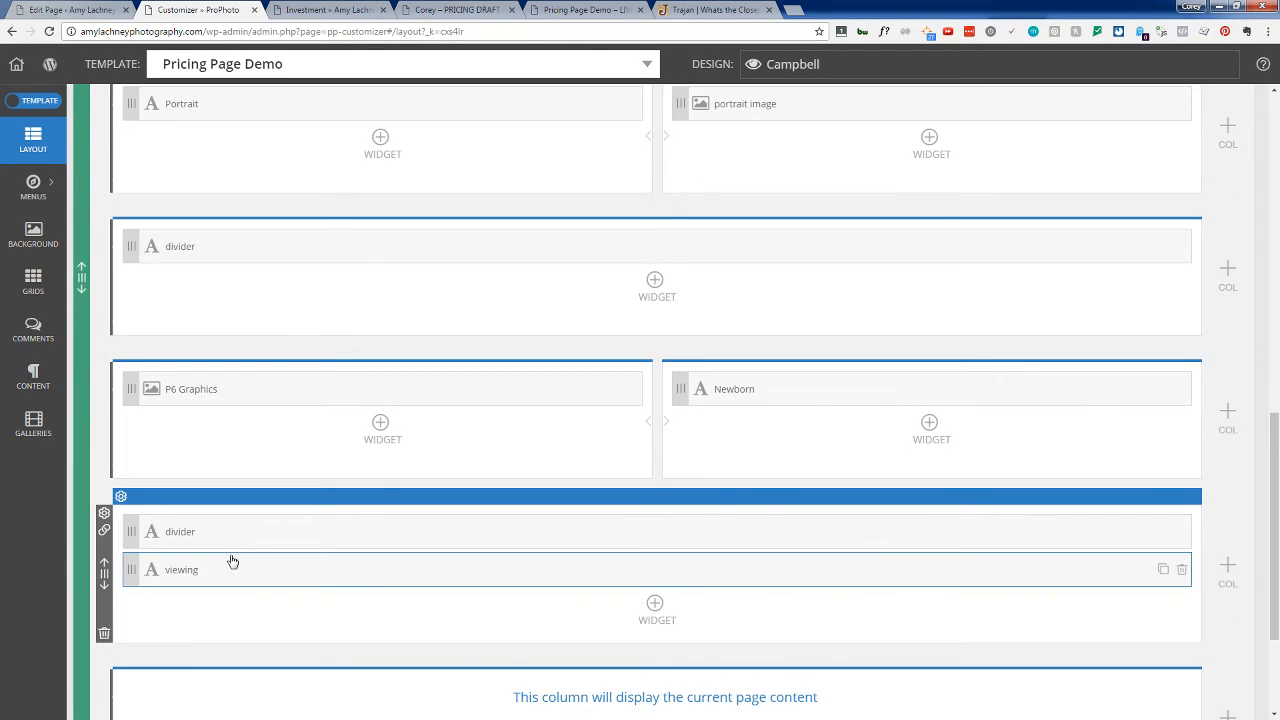
{"action": "scroll", "coordinate": [200, 535], "scroll_direction": "down", "scroll_amount": 1}
{"action": "scroll", "coordinate": [225, 548], "scroll_direction": "down", "scroll_amount": 2}
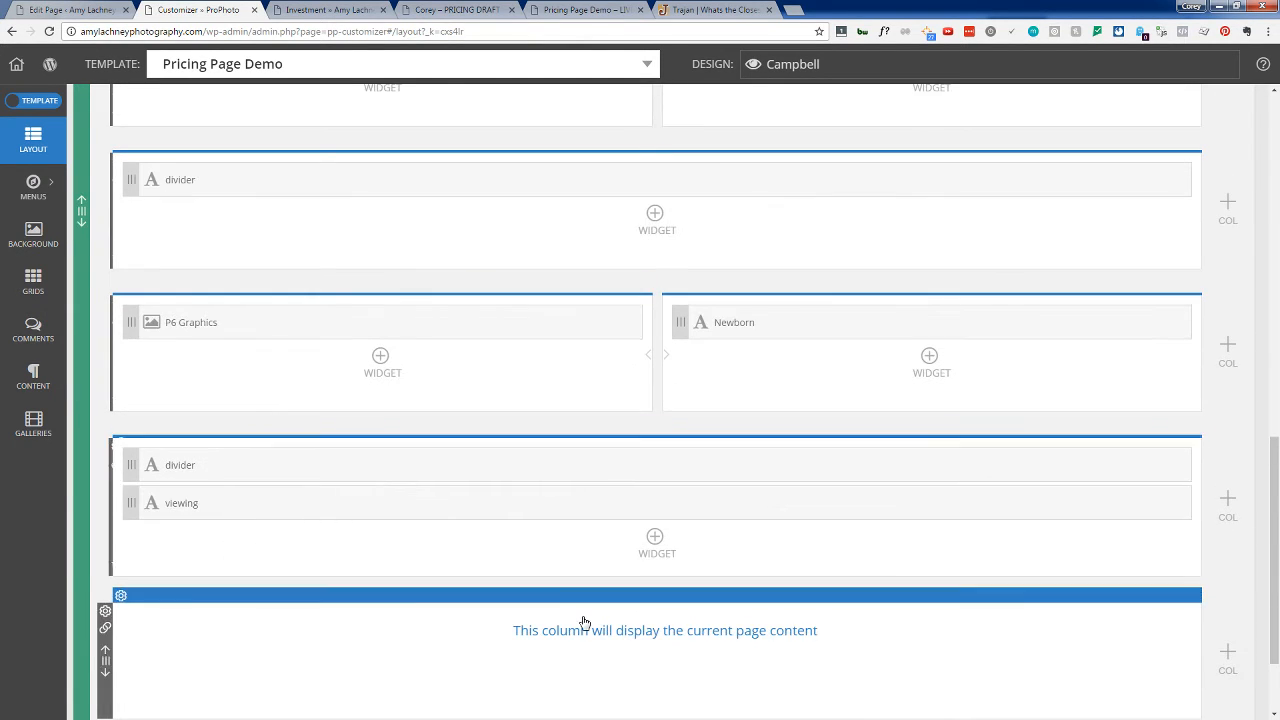
{"action": "scroll", "coordinate": [254, 626], "scroll_direction": "down", "scroll_amount": 2}
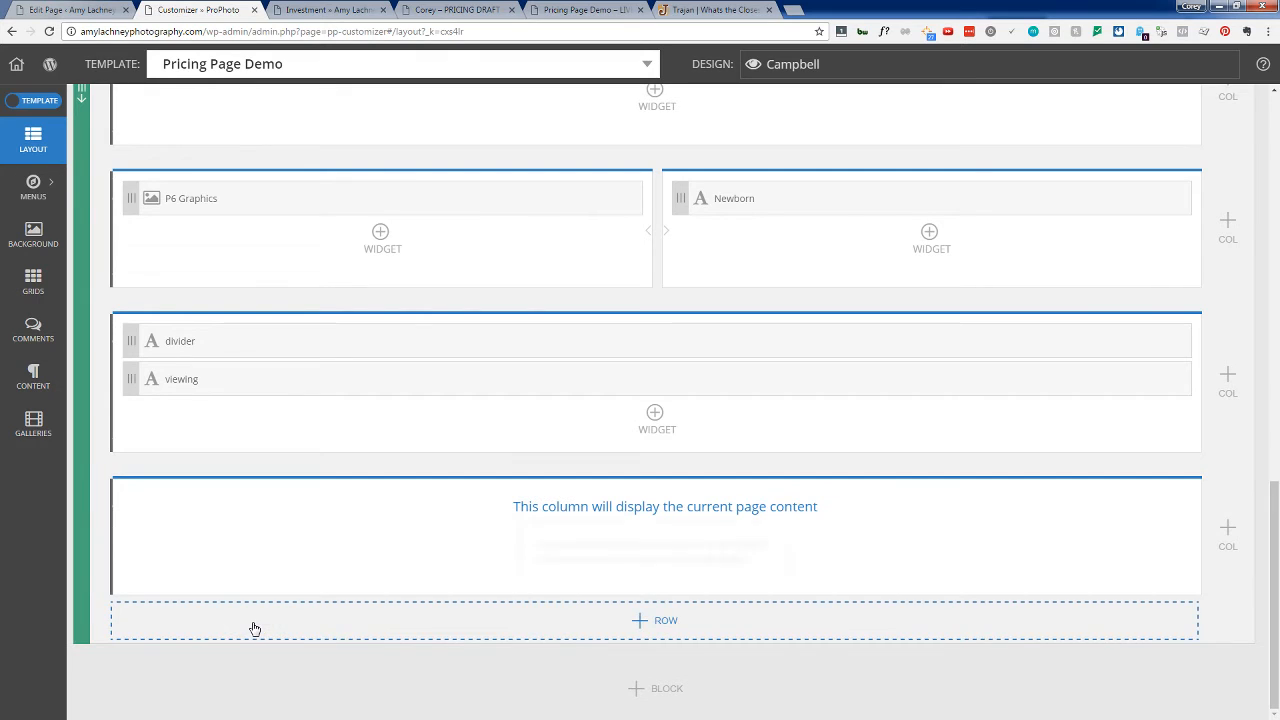
{"action": "left_click", "coordinate": [683, 627]}
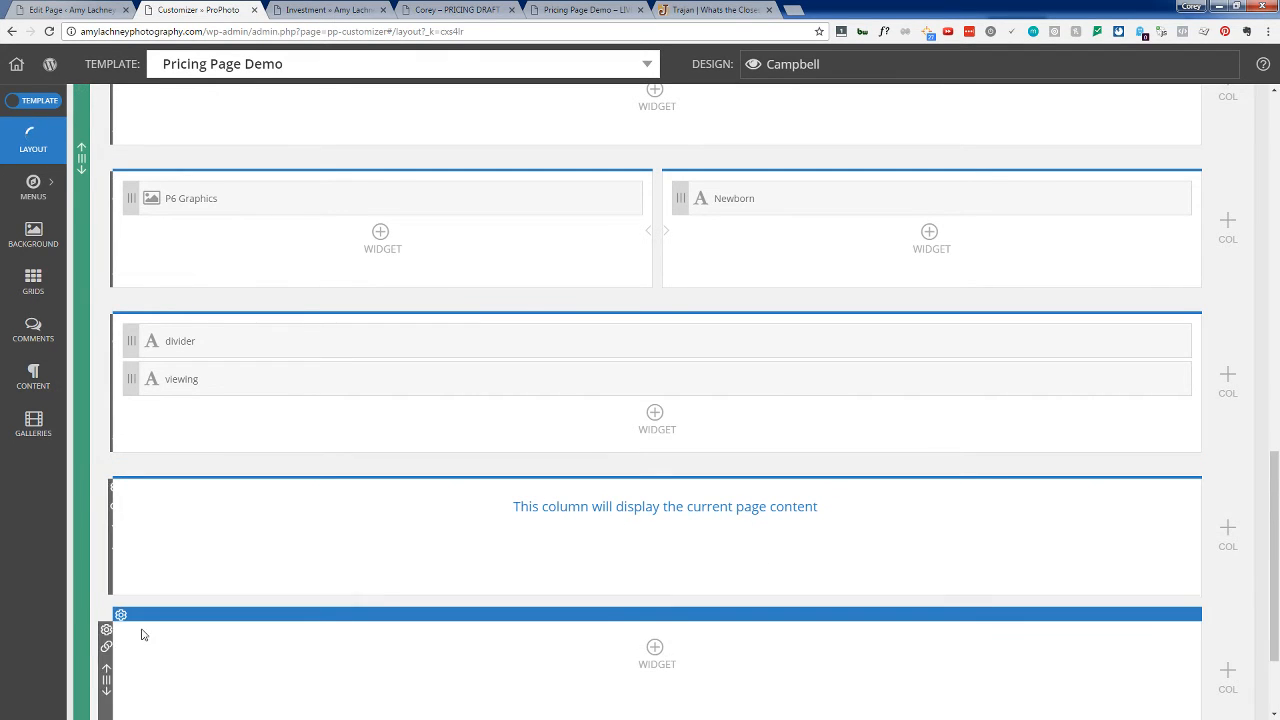
{"action": "left_click_drag", "start_coordinate": [104, 680], "coordinate": [145, 195]}
{"action": "scroll", "coordinate": [260, 410], "scroll_direction": "up", "scroll_amount": 3}
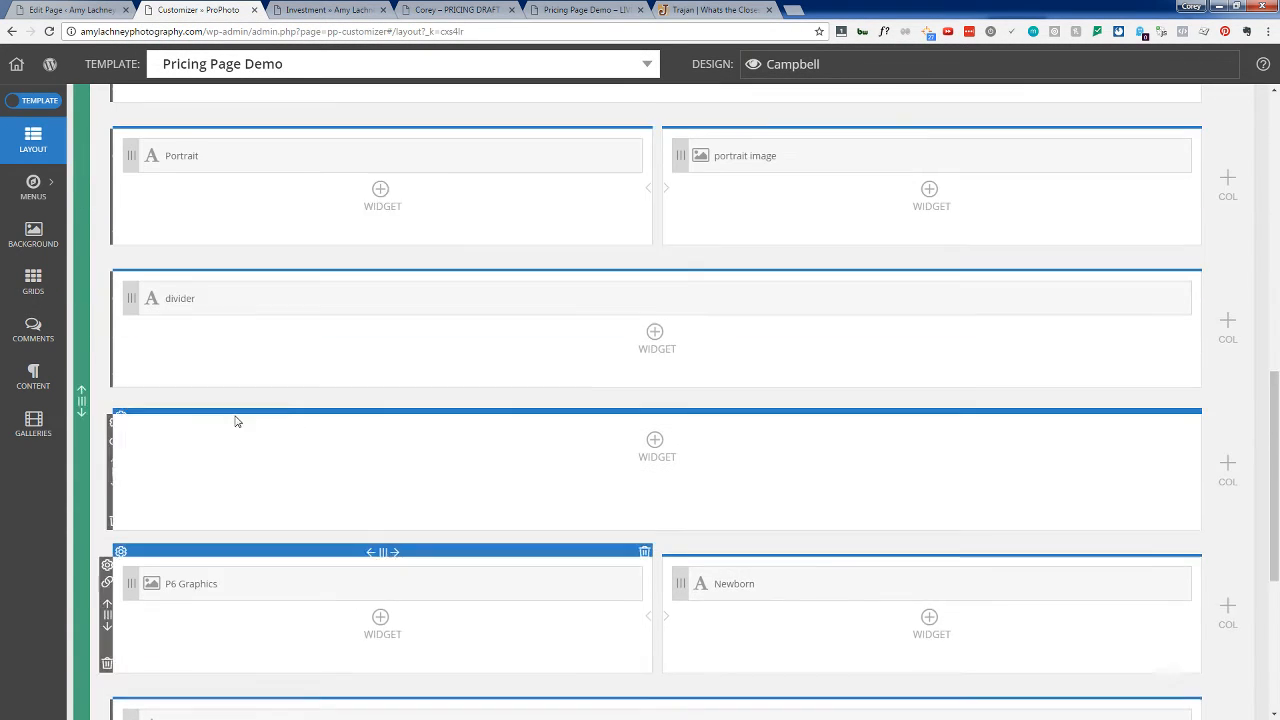
{"action": "left_click_drag", "start_coordinate": [104, 505], "coordinate": [109, 166]}
{"action": "scroll", "coordinate": [218, 350], "scroll_direction": "up", "scroll_amount": 3}
{"action": "scroll", "coordinate": [218, 350], "scroll_direction": "up", "scroll_amount": 1}
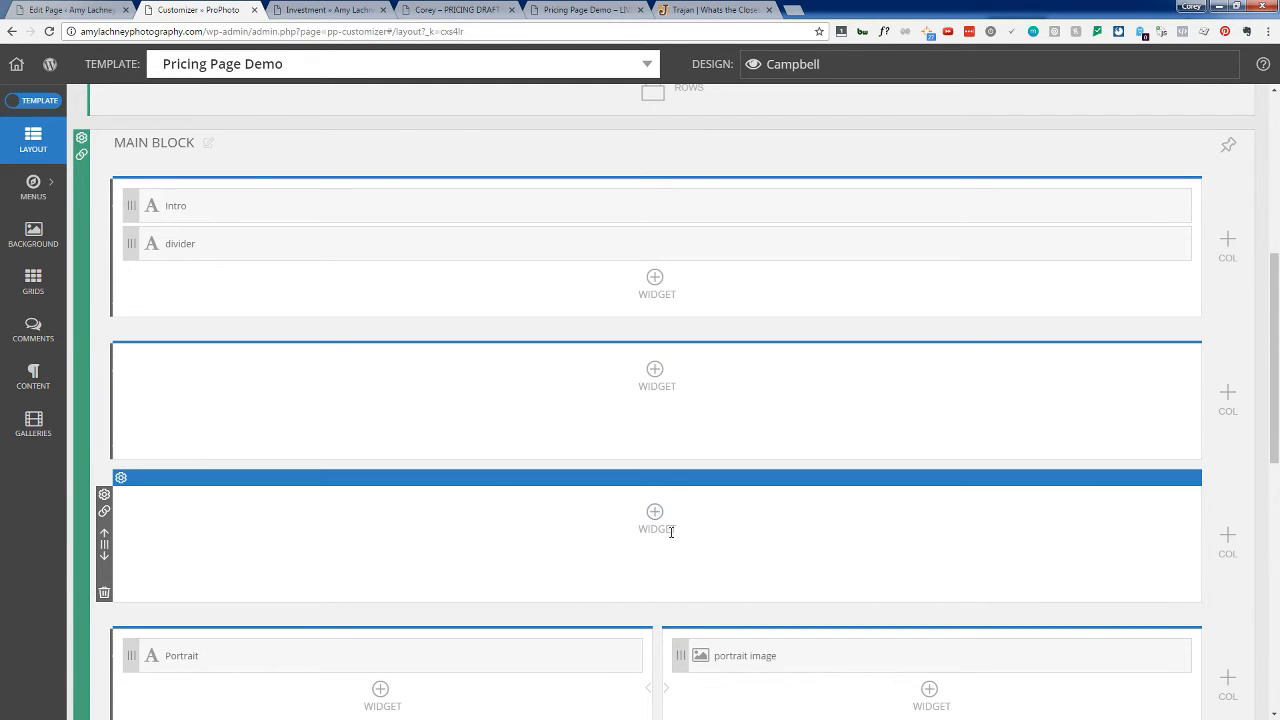
Step: Set the top and bottom padding of the empty row above the Portrait row to 0% and save the layout appearance
{"action": "left_click", "coordinate": [104, 494]}
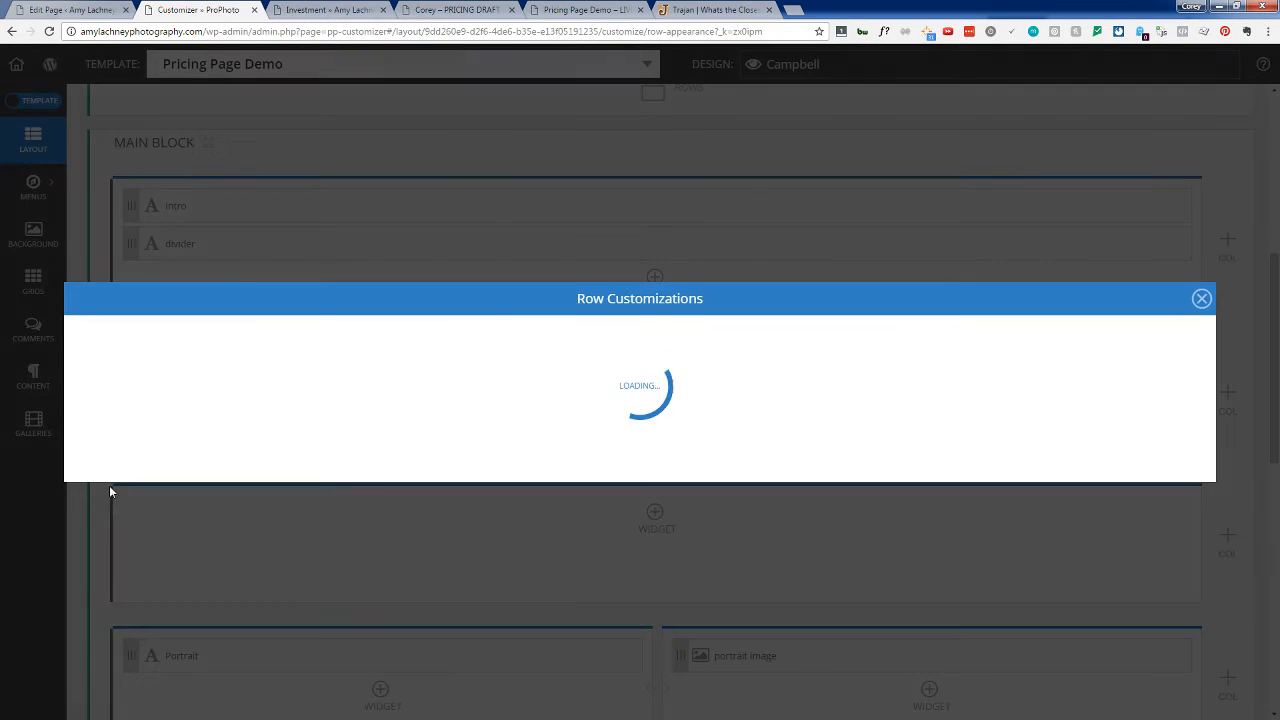
{"action": "scroll", "coordinate": [277, 457], "scroll_direction": "down", "scroll_amount": 2}
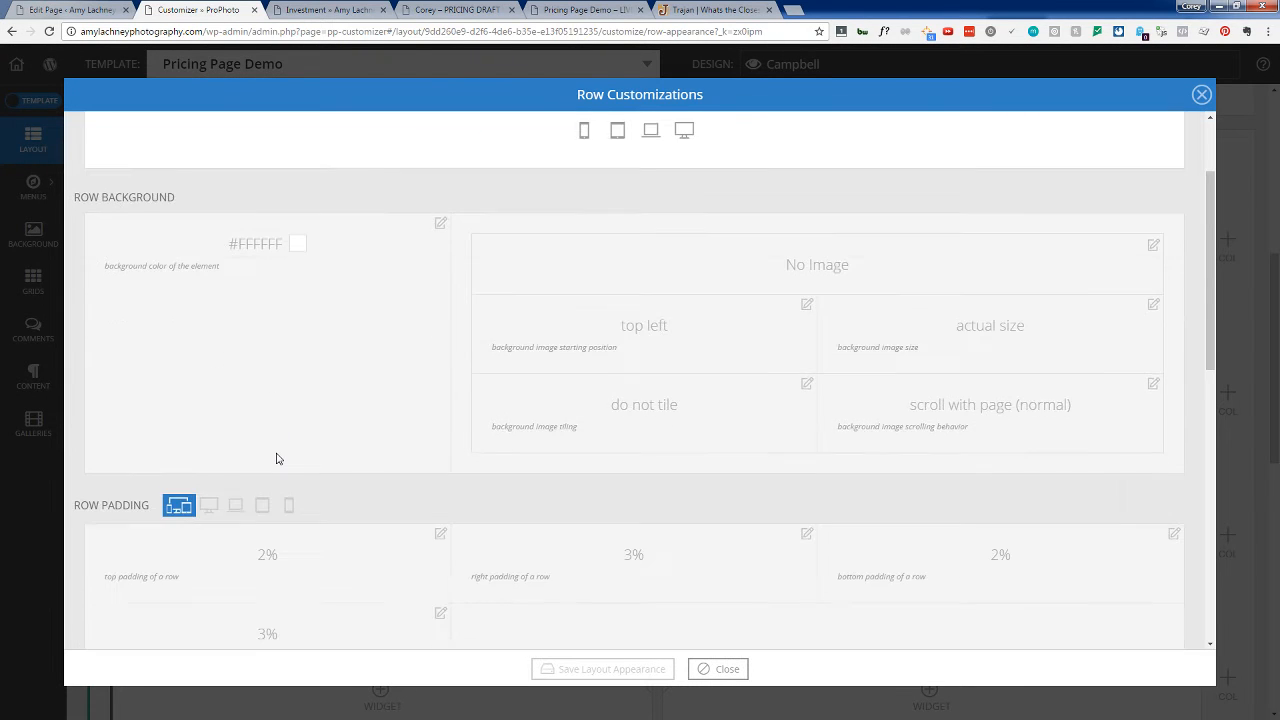
{"action": "scroll", "coordinate": [277, 458], "scroll_direction": "down", "scroll_amount": 3}
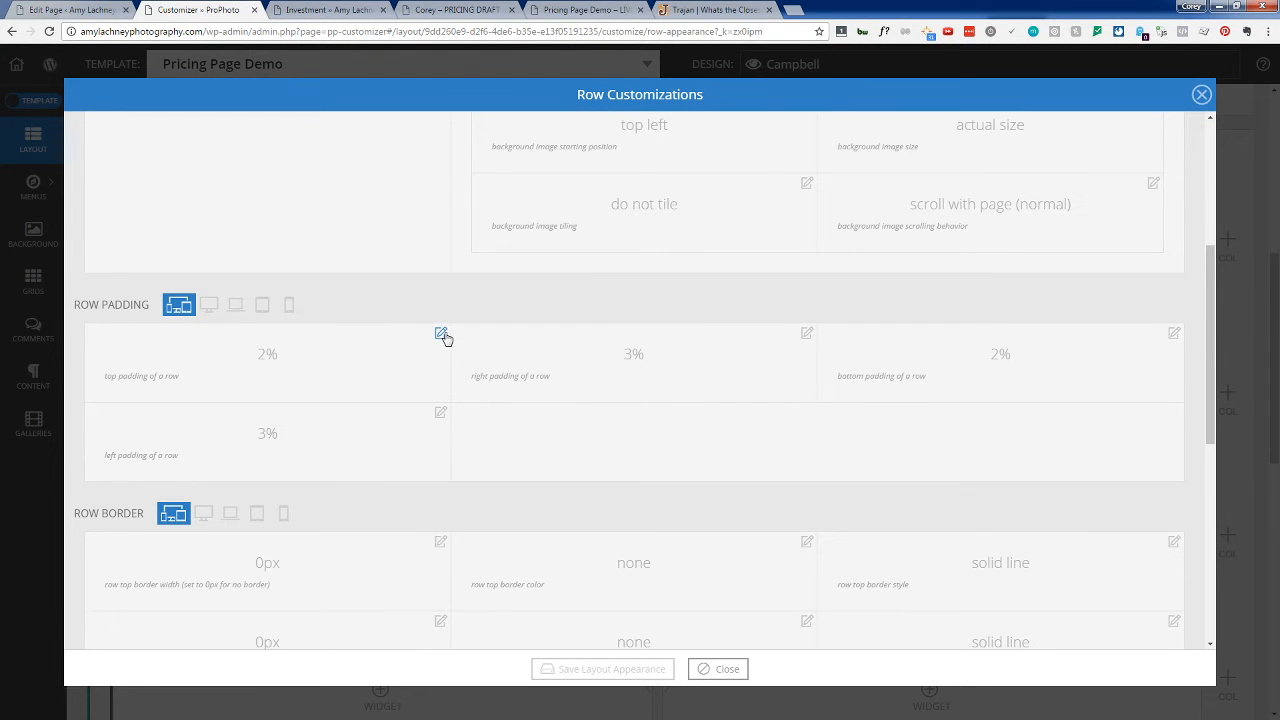
{"action": "left_click", "coordinate": [441, 334]}
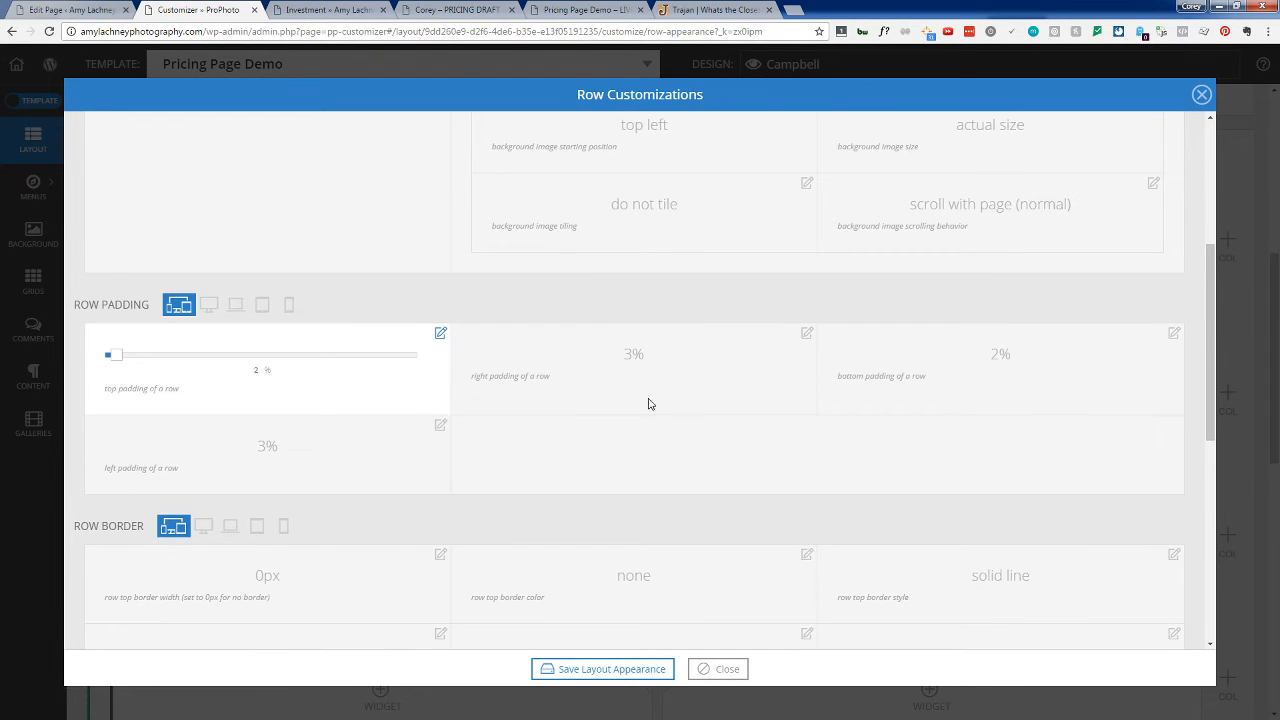
{"action": "left_click", "coordinate": [1173, 334]}
{"action": "left_click_drag", "start_coordinate": [845, 355], "coordinate": [795, 362]}
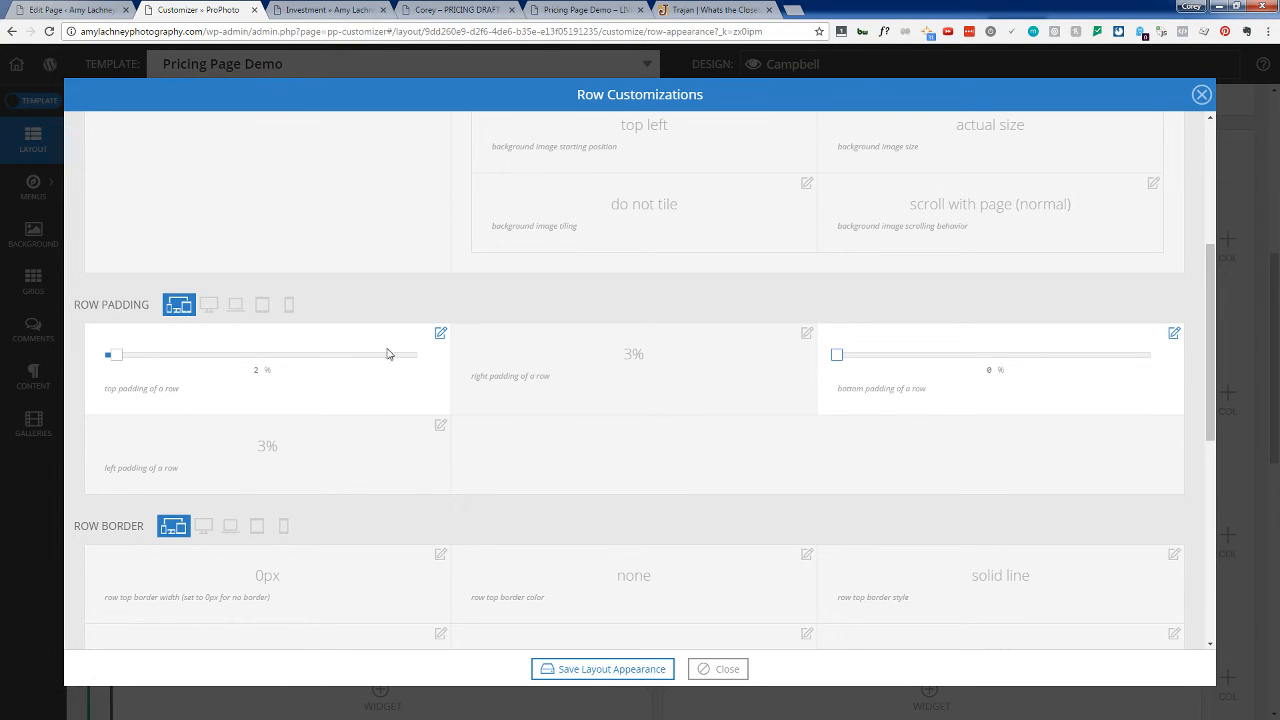
{"action": "left_click_drag", "start_coordinate": [112, 356], "coordinate": [84, 366]}
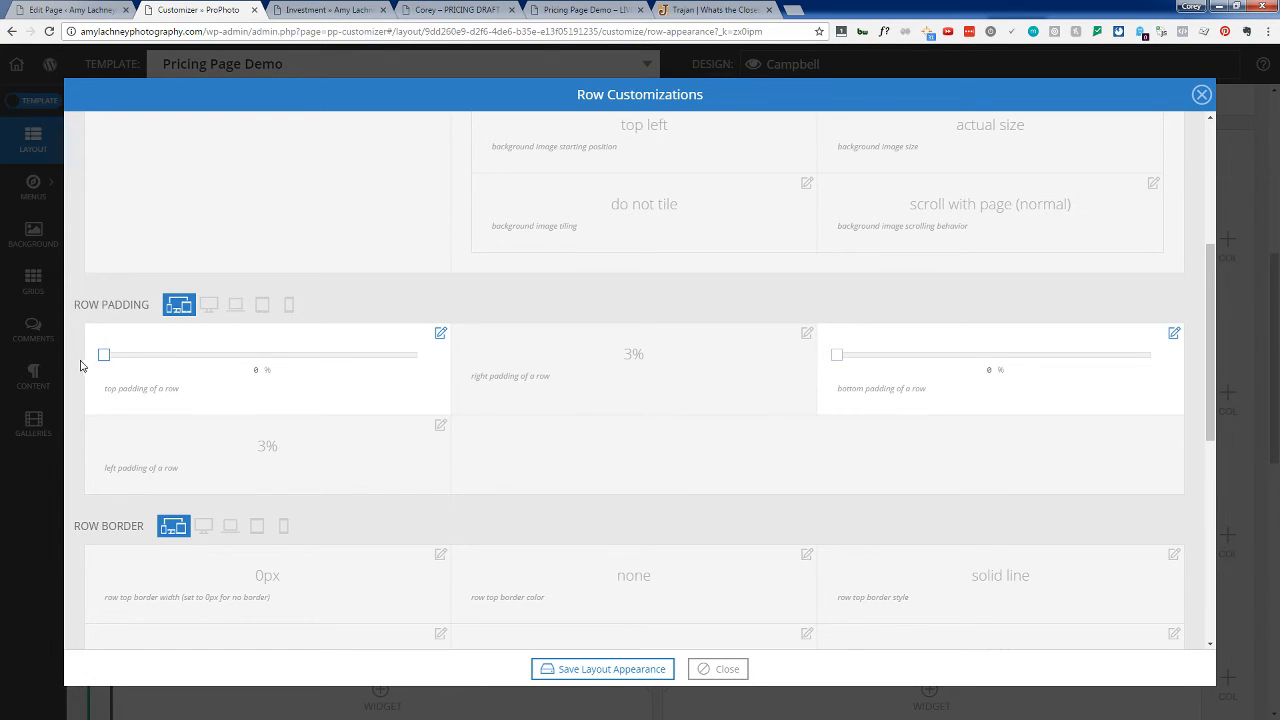
{"action": "left_click", "coordinate": [621, 674]}
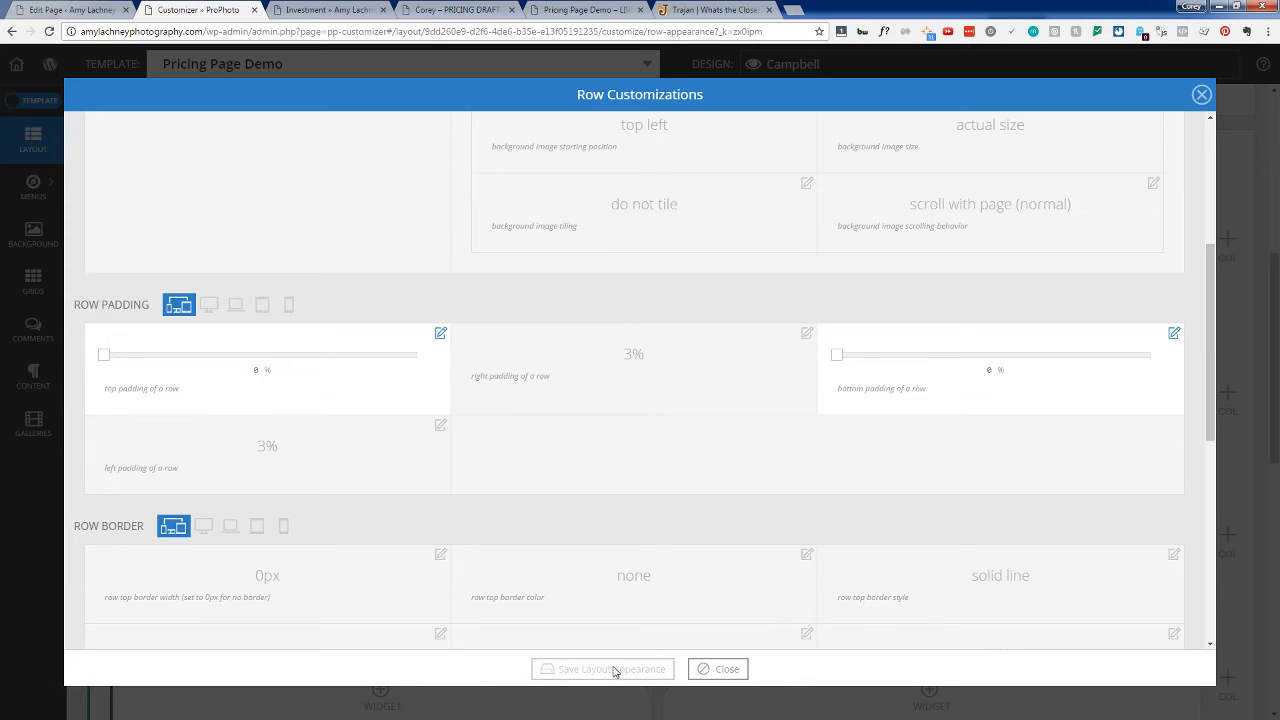
{"action": "left_click", "coordinate": [718, 669]}
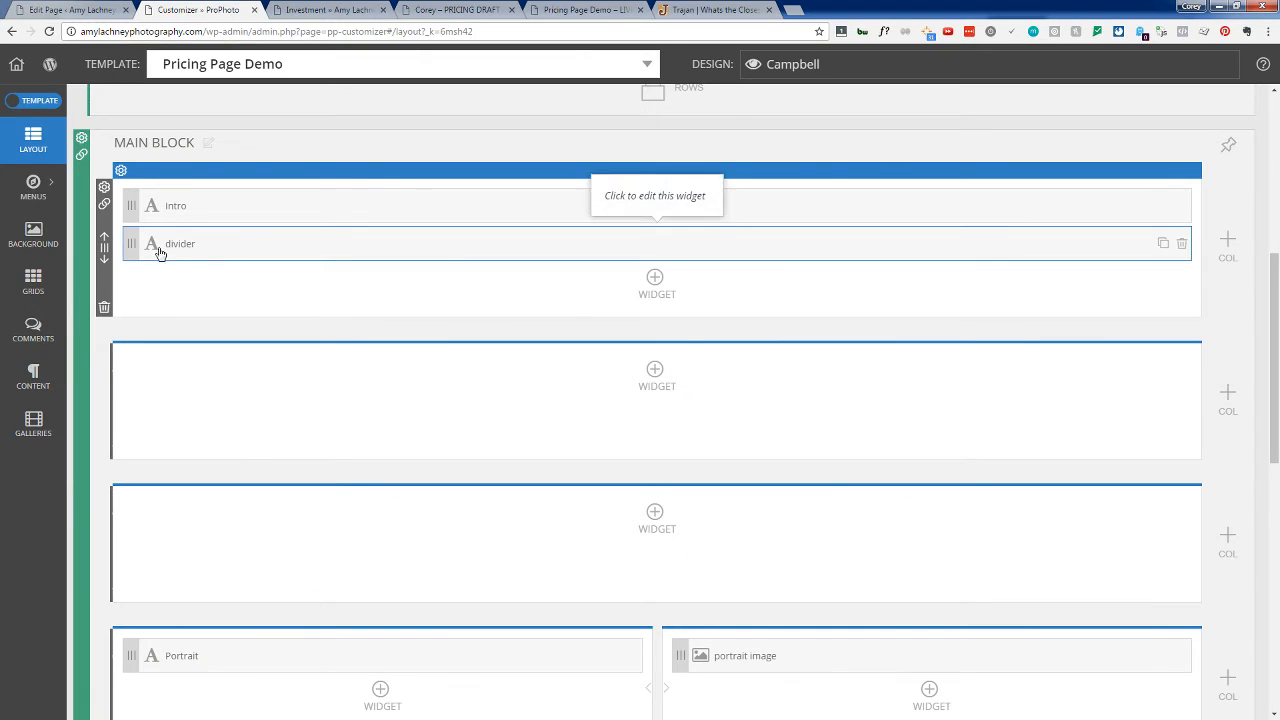
Step: Move the divider widget from the intro row into the empty row directly above the Portrait row
{"action": "left_click_drag", "start_coordinate": [131, 244], "coordinate": [151, 521]}
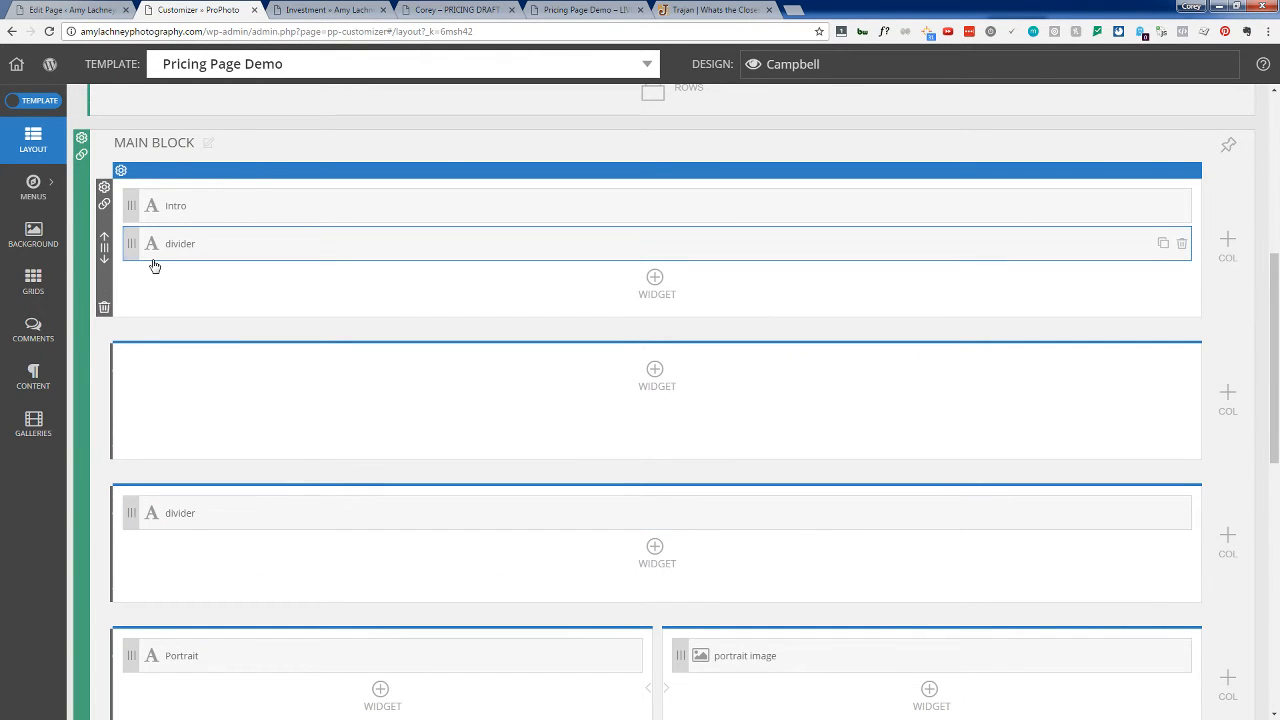
{"action": "scroll", "coordinate": [260, 514], "scroll_direction": "down", "scroll_amount": 4}
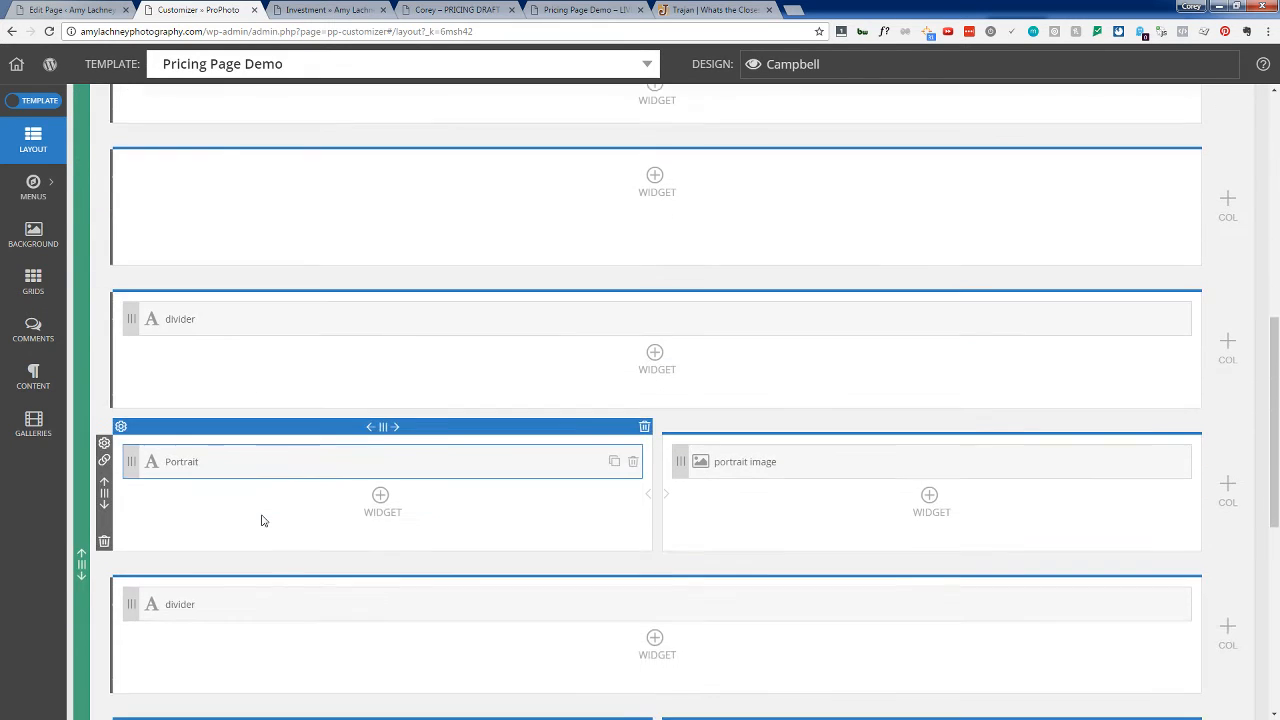
Step: Try to delete the divider widget under the intro widget in the Main Block's first row
{"action": "scroll", "coordinate": [263, 523], "scroll_direction": "up", "scroll_amount": 2}
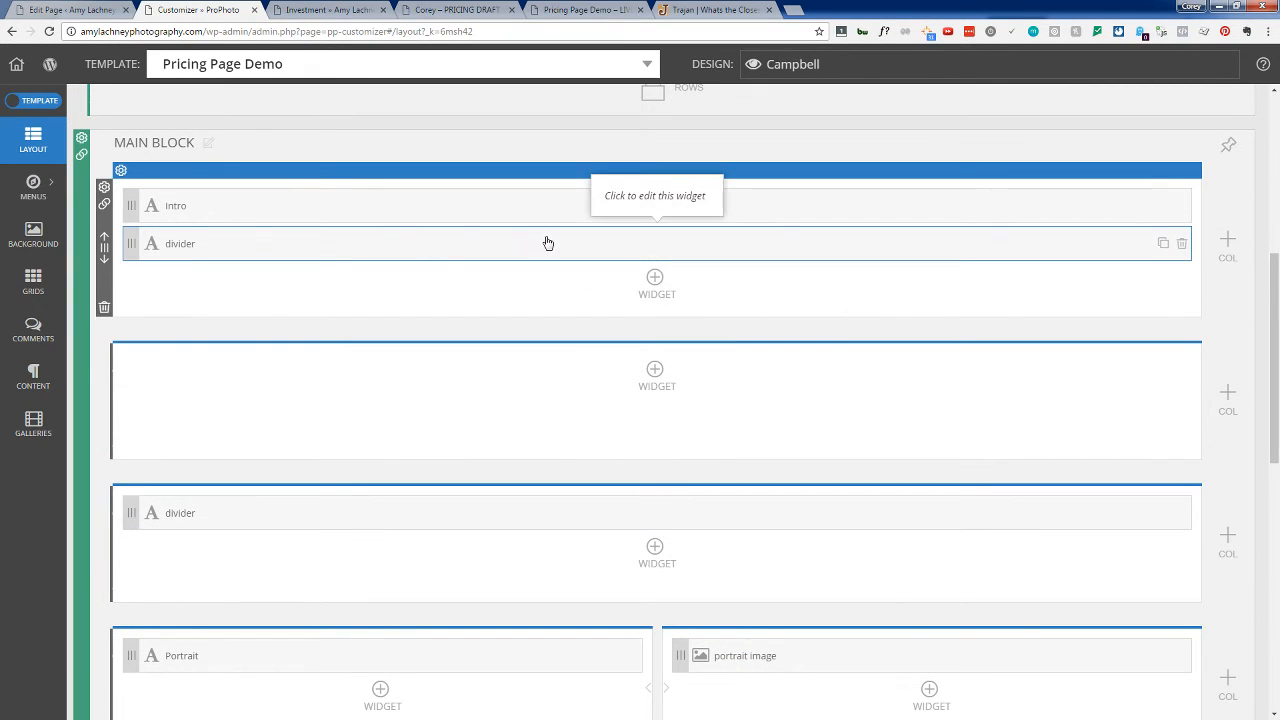
{"action": "left_click", "coordinate": [1181, 243]}
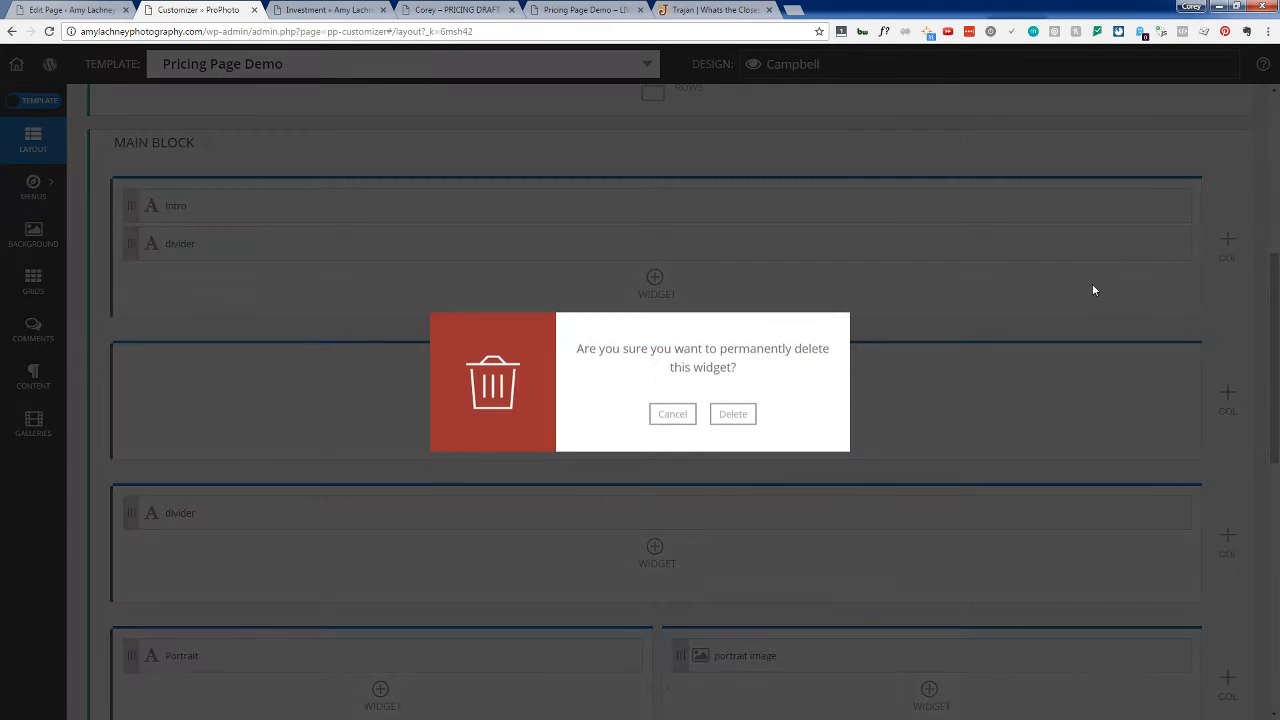
{"action": "left_click", "coordinate": [750, 414]}
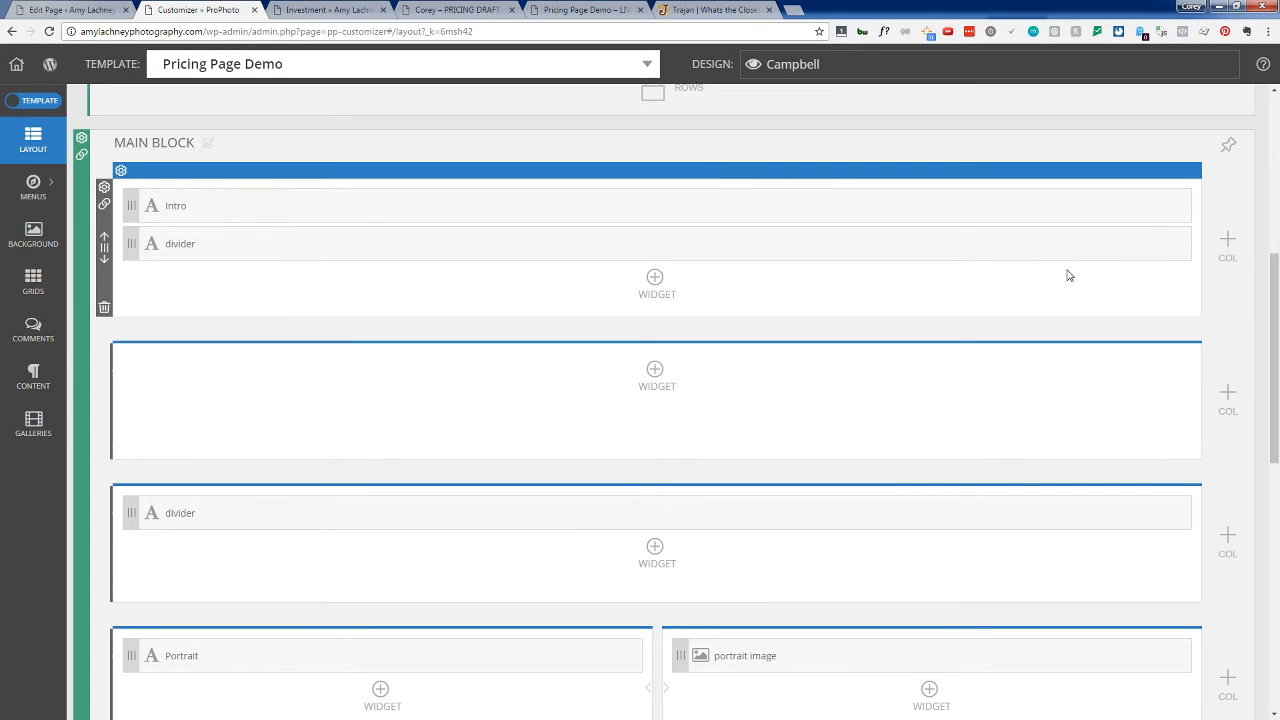
{"action": "left_click", "coordinate": [1178, 250]}
{"action": "left_click", "coordinate": [727, 414]}
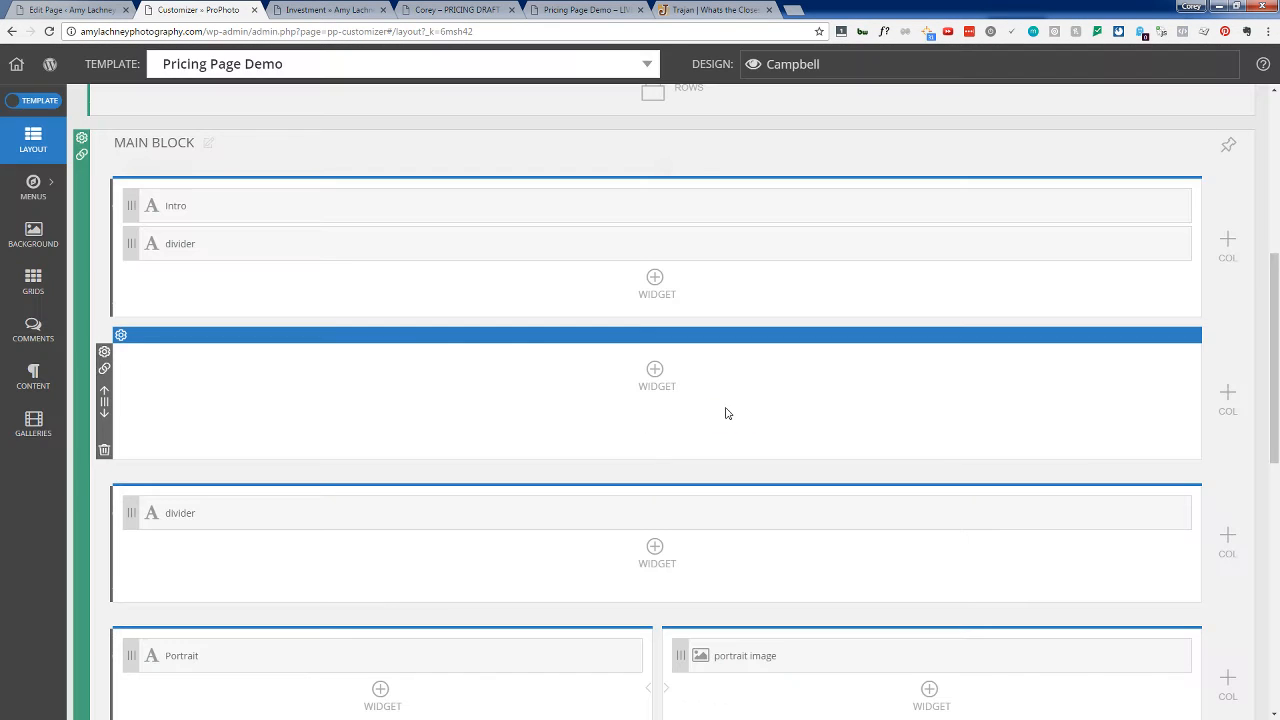
Step: Reload the Customizer page and try again to delete the intro row's divider widget
{"action": "left_click", "coordinate": [48, 32]}
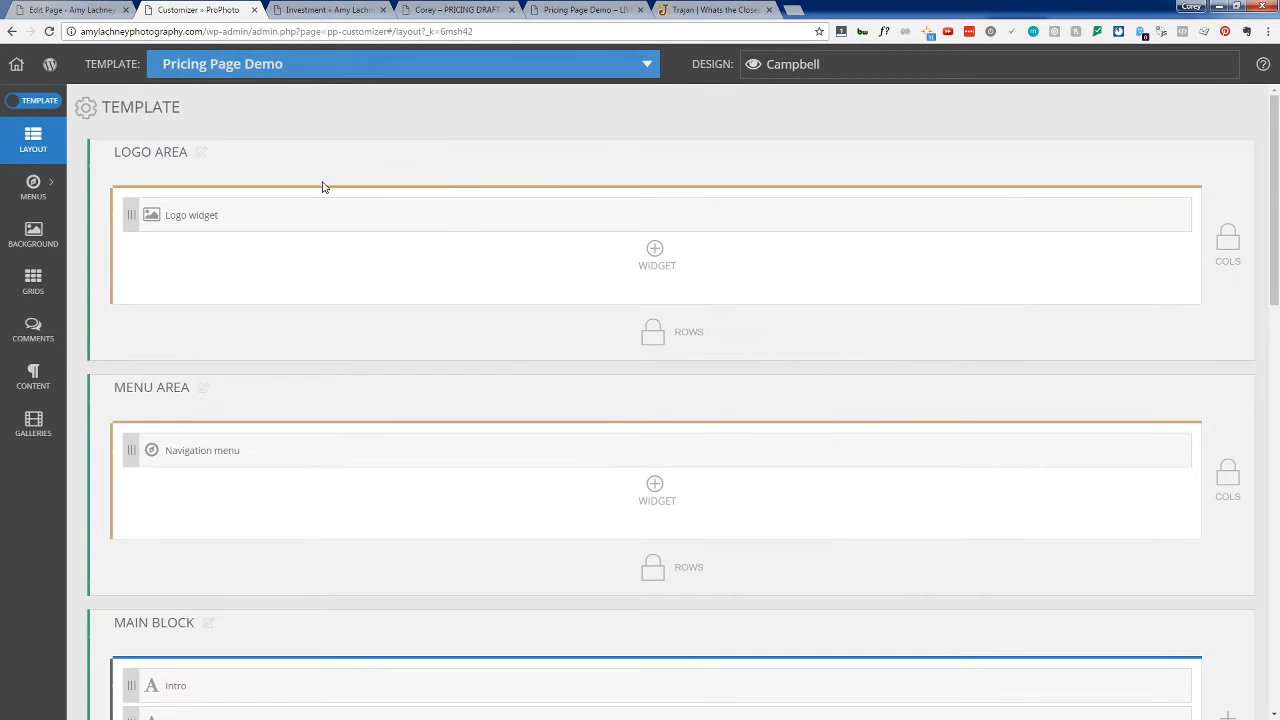
{"action": "scroll", "coordinate": [326, 432], "scroll_direction": "down", "scroll_amount": 5}
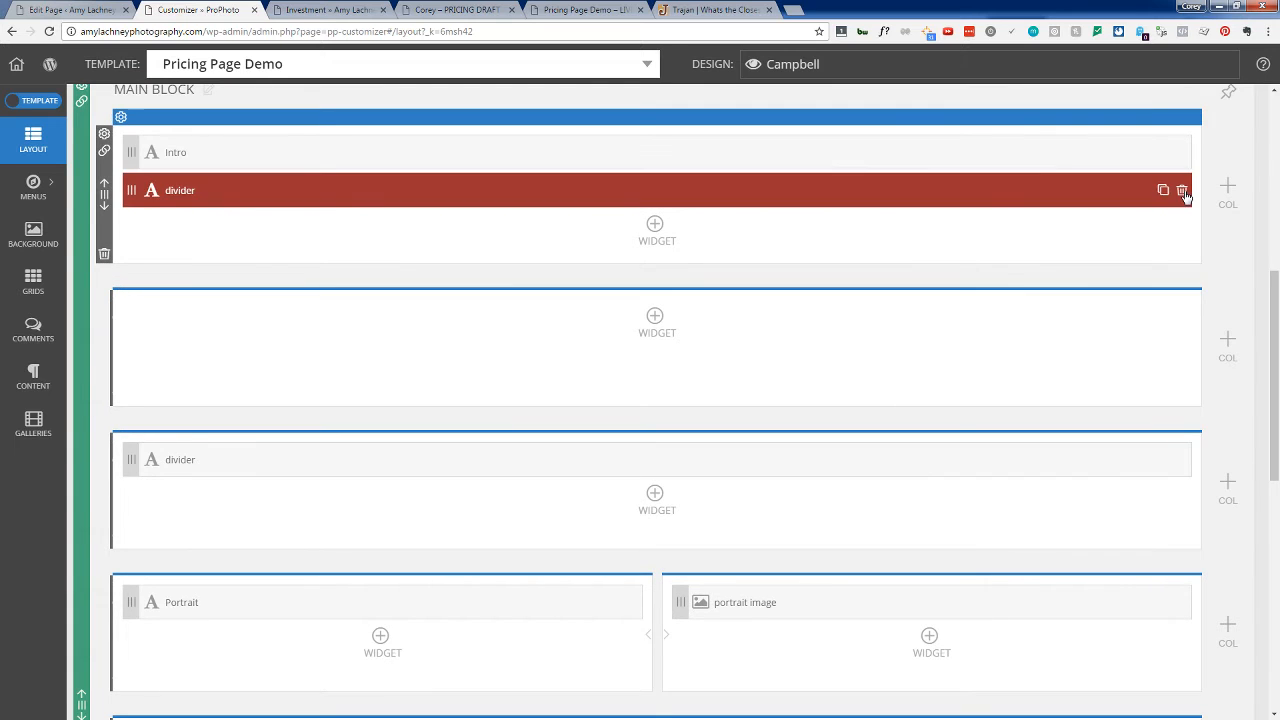
{"action": "left_click", "coordinate": [1178, 192]}
{"action": "left_click", "coordinate": [749, 415]}
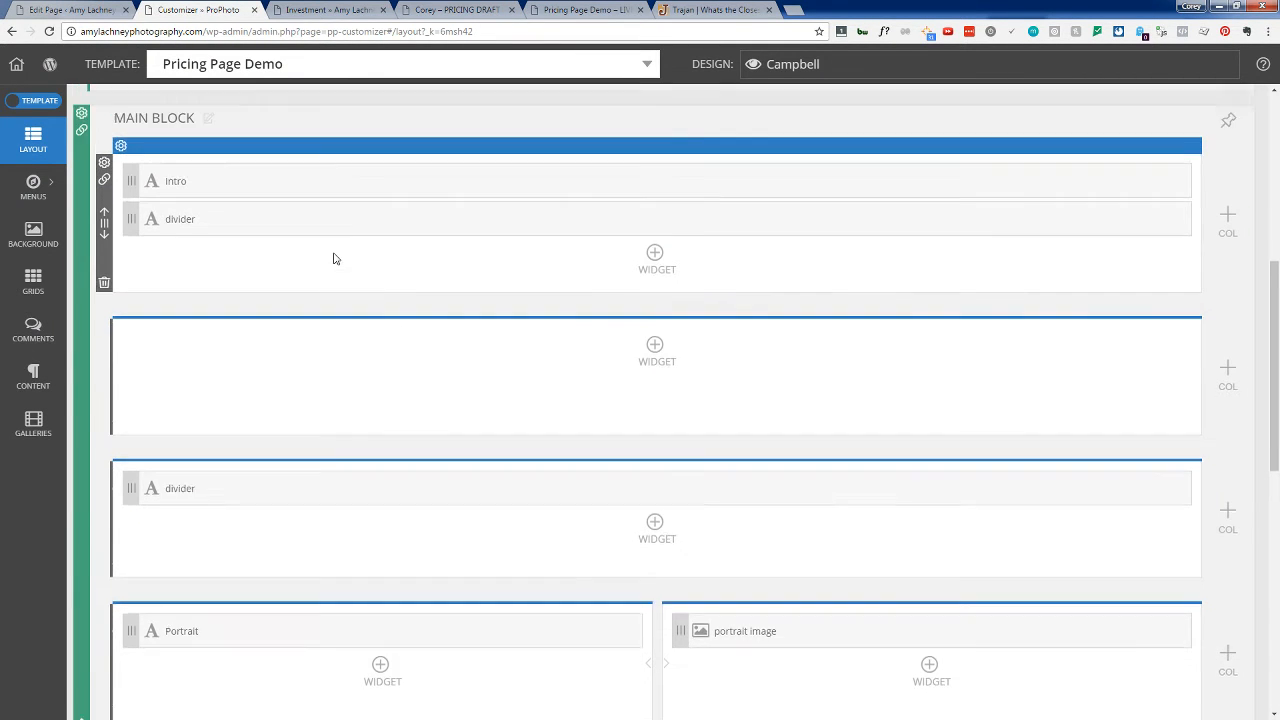
Step: Open the divider widget under the intro, save it again and close its settings
{"action": "scroll", "coordinate": [334, 254], "scroll_direction": "up", "scroll_amount": 1}
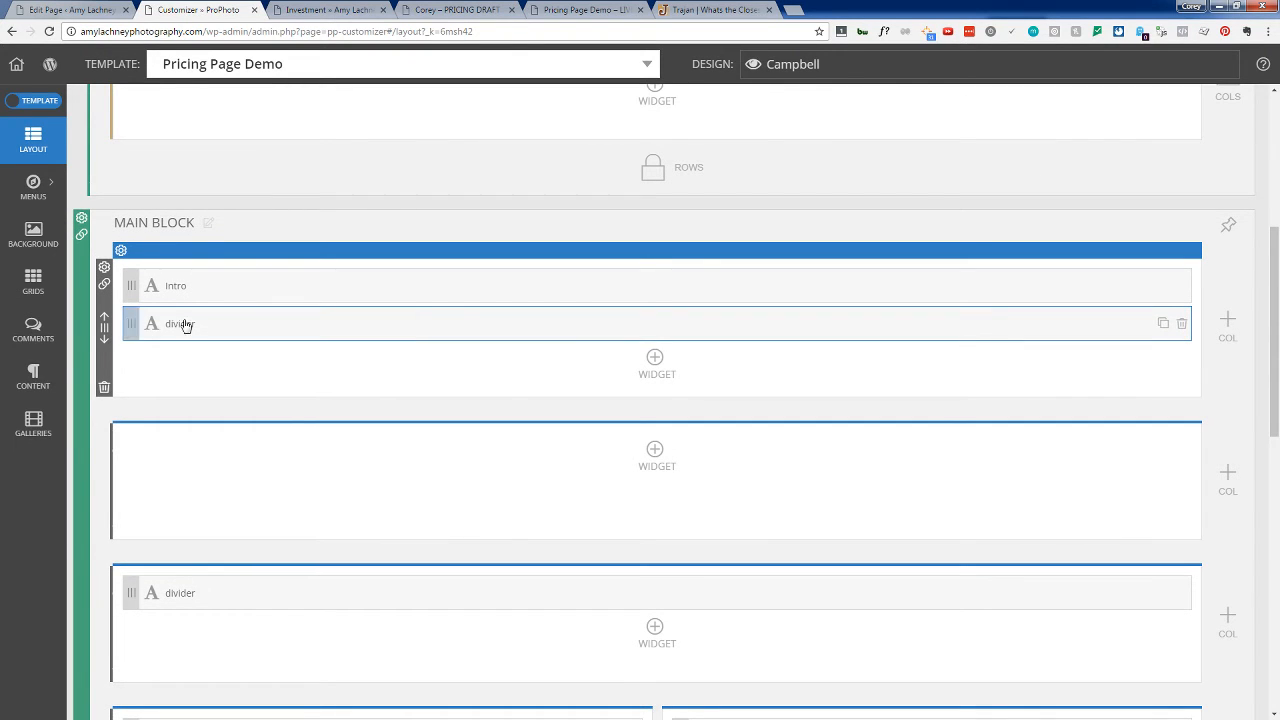
{"action": "left_click", "coordinate": [236, 324]}
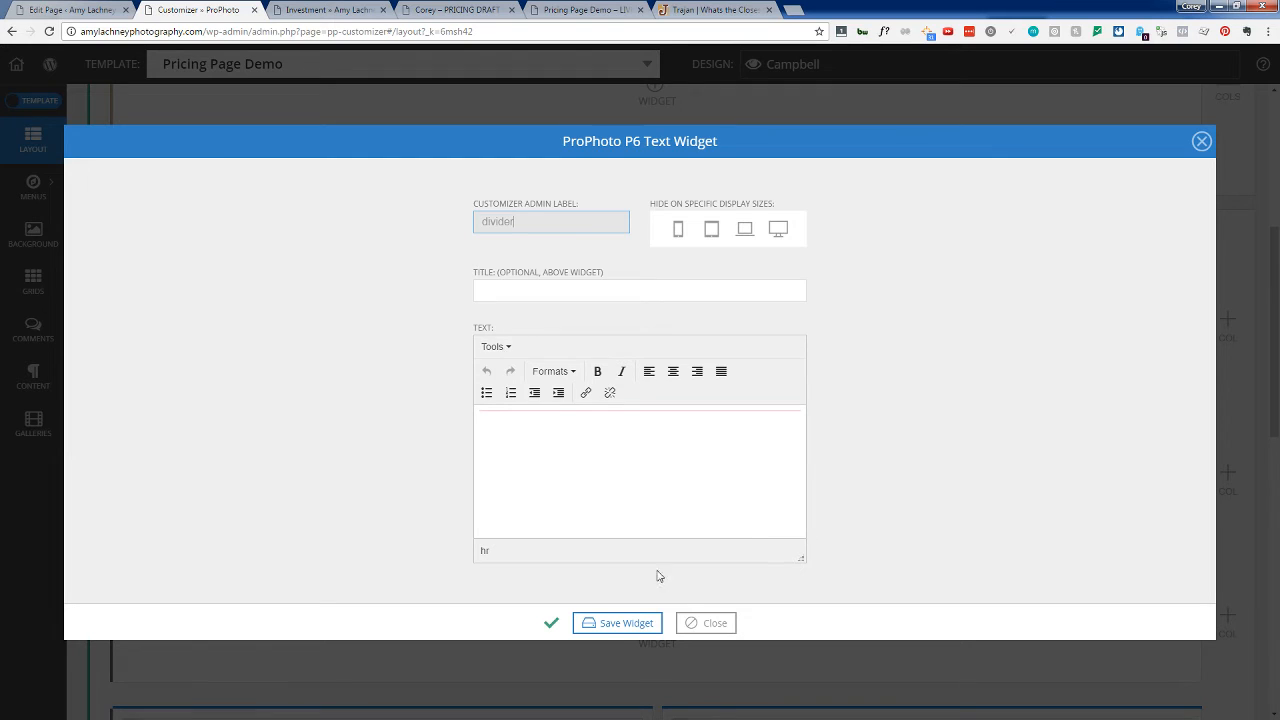
{"action": "left_click", "coordinate": [628, 623]}
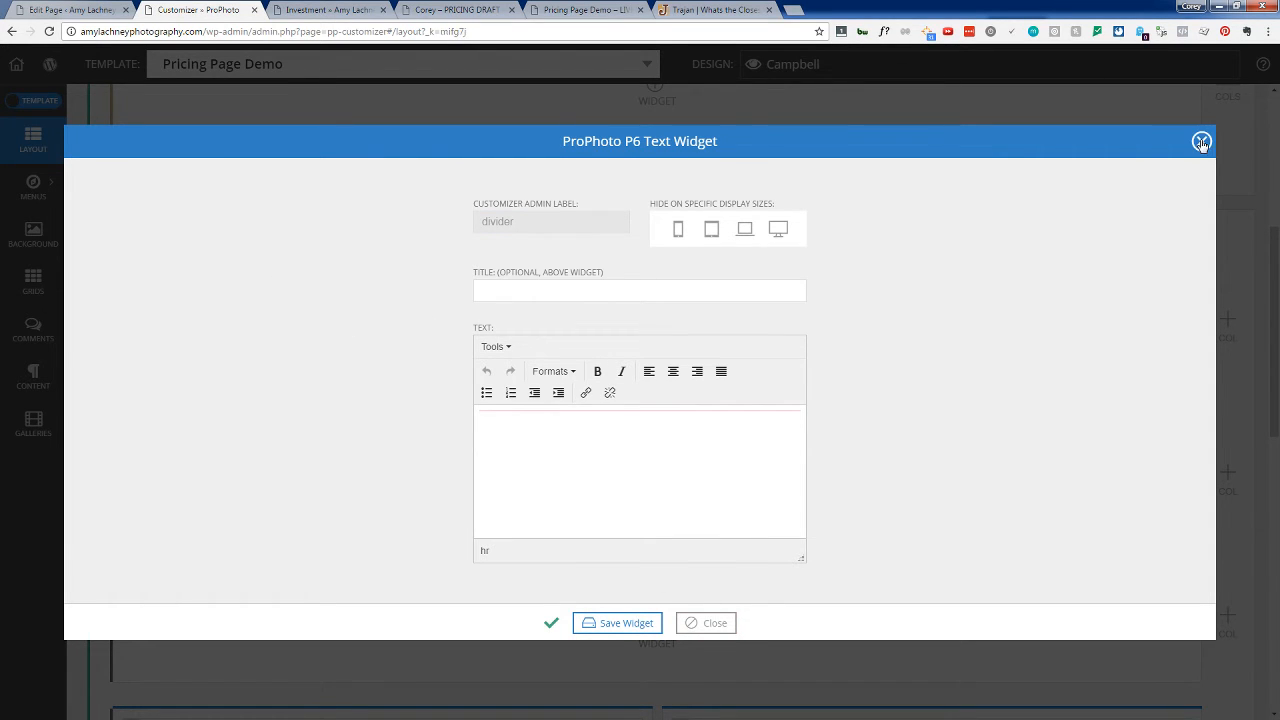
{"action": "left_click", "coordinate": [718, 625]}
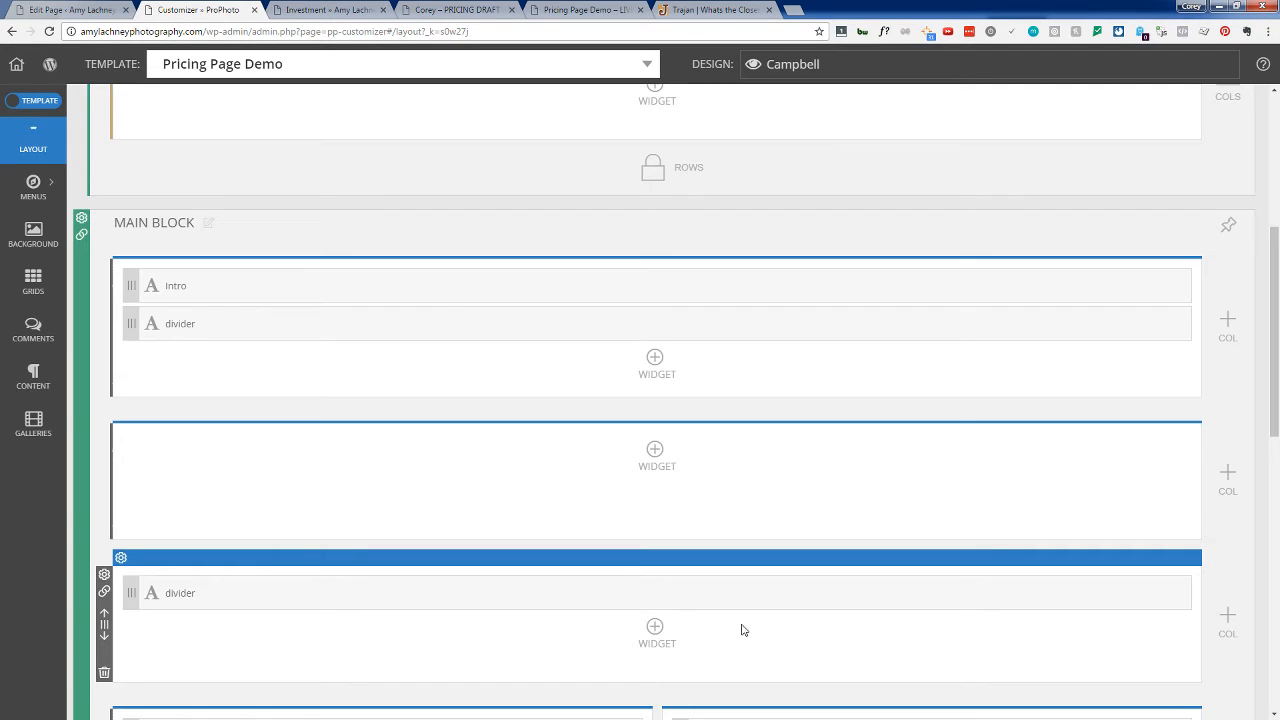
{"action": "scroll", "coordinate": [300, 457], "scroll_direction": "up", "scroll_amount": 3}
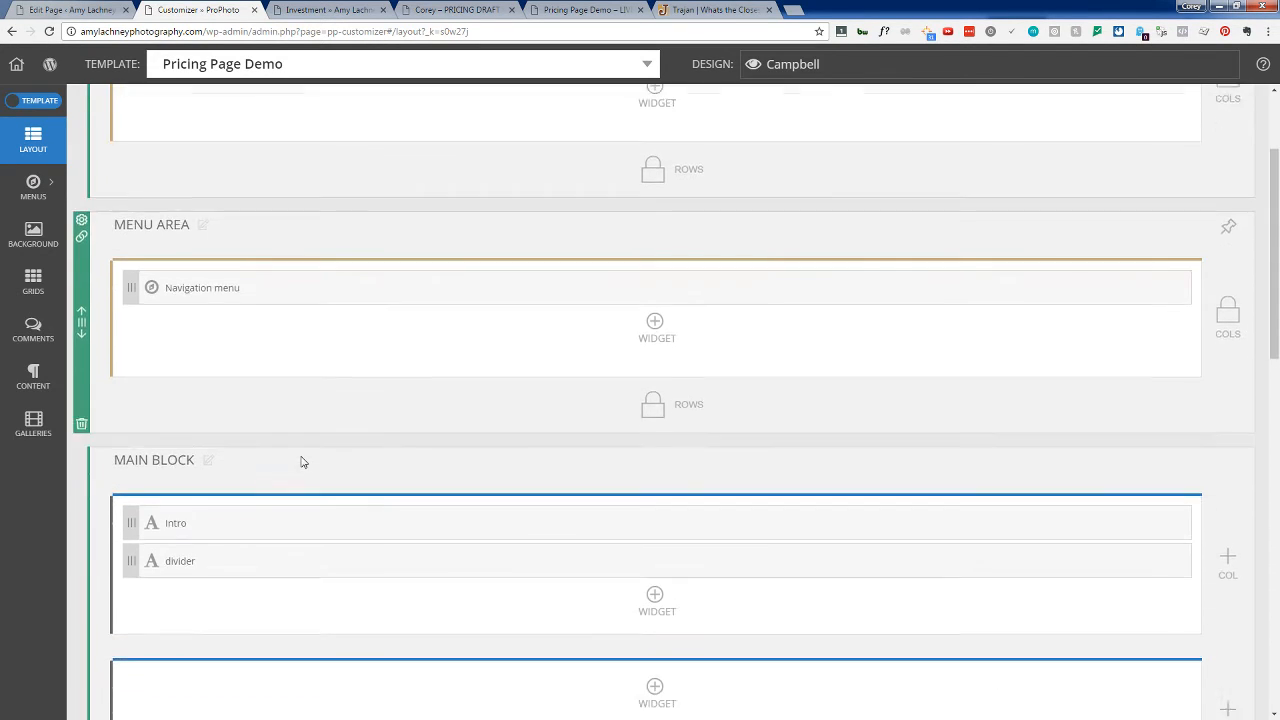
{"action": "scroll", "coordinate": [303, 461], "scroll_direction": "down", "scroll_amount": 3}
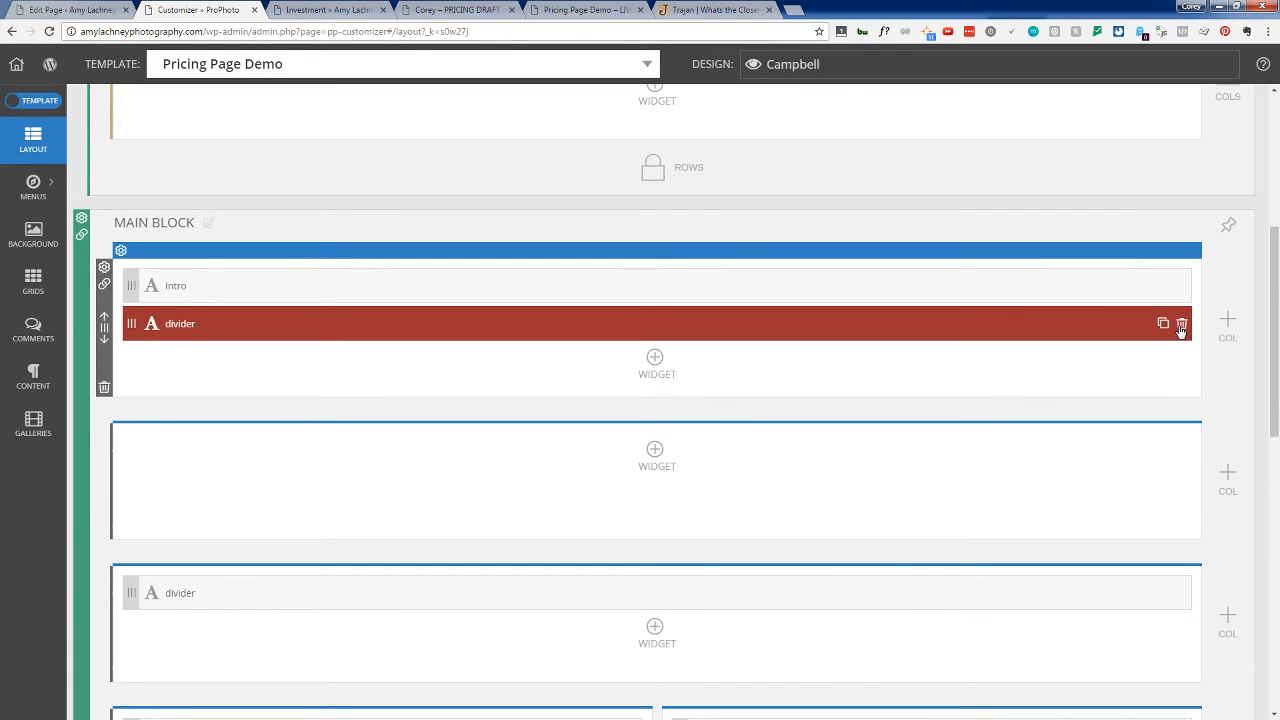
{"action": "left_click", "coordinate": [1181, 328]}
{"action": "left_click", "coordinate": [675, 420]}
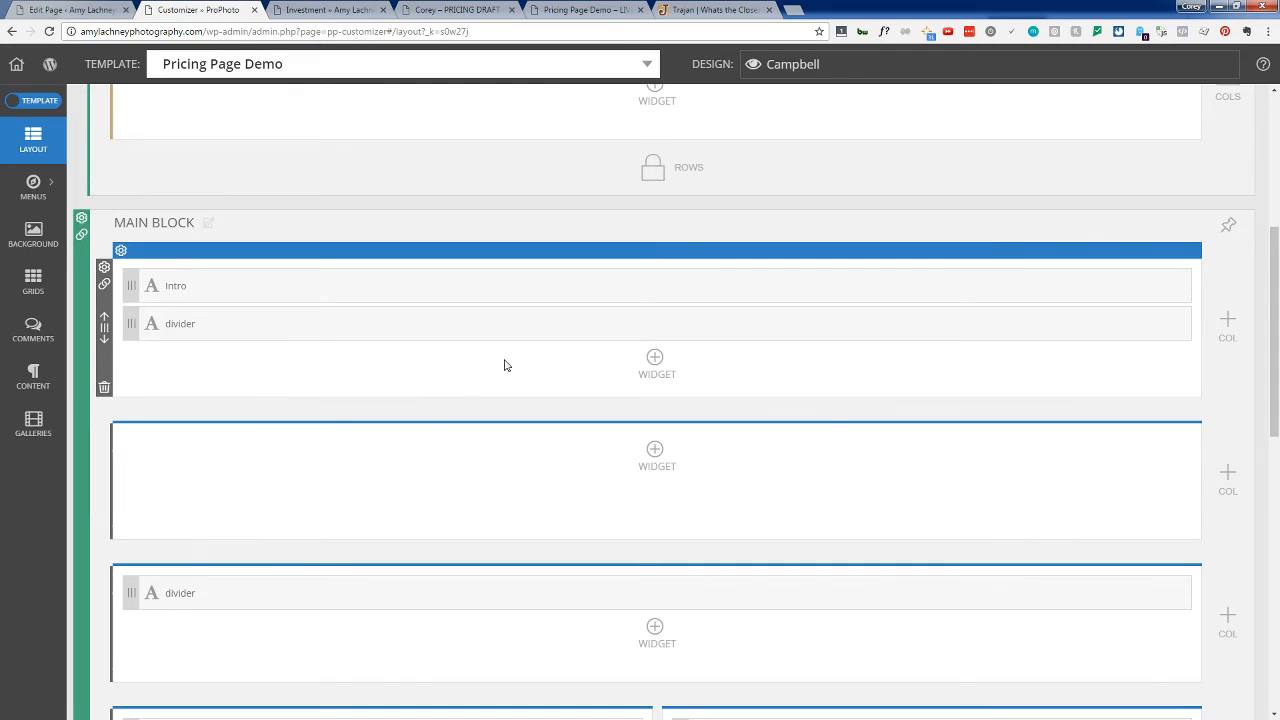
Step: Reload the Customizer and the live Pricing Page Demo, and compare the dividers below the intro text with the pricing draft page
{"action": "left_click", "coordinate": [49, 33]}
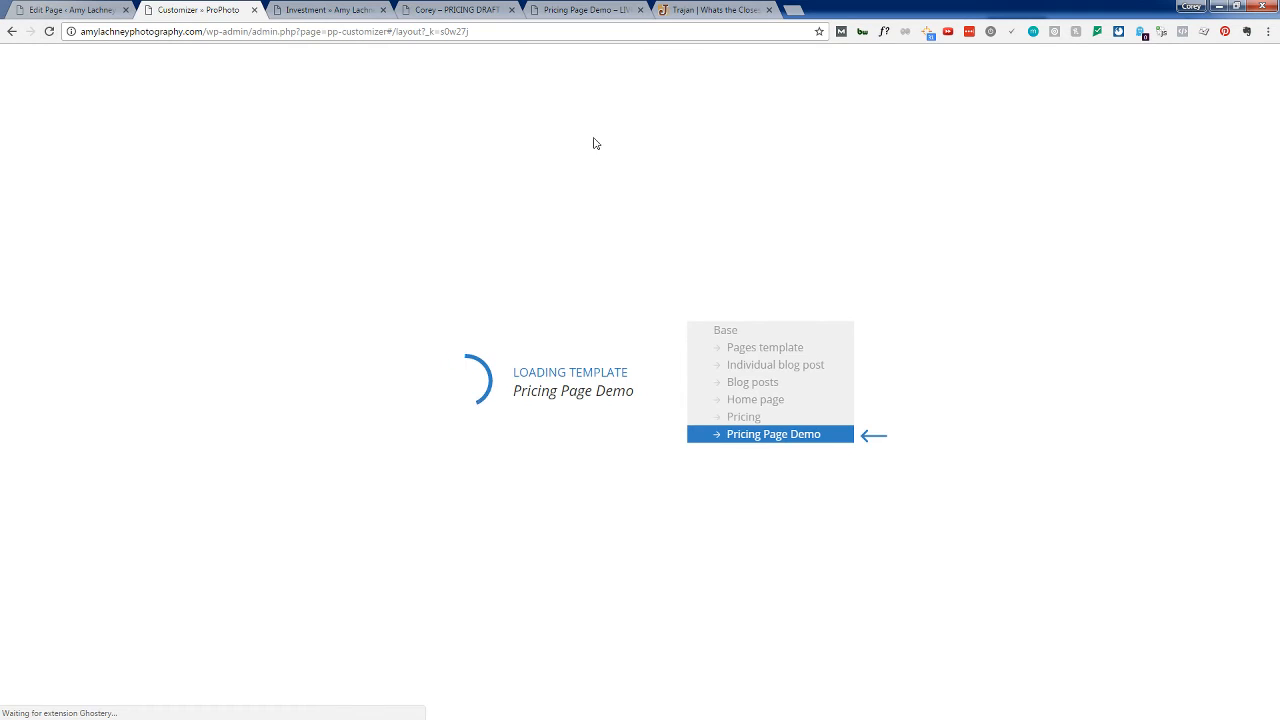
{"action": "left_click", "coordinate": [565, 10]}
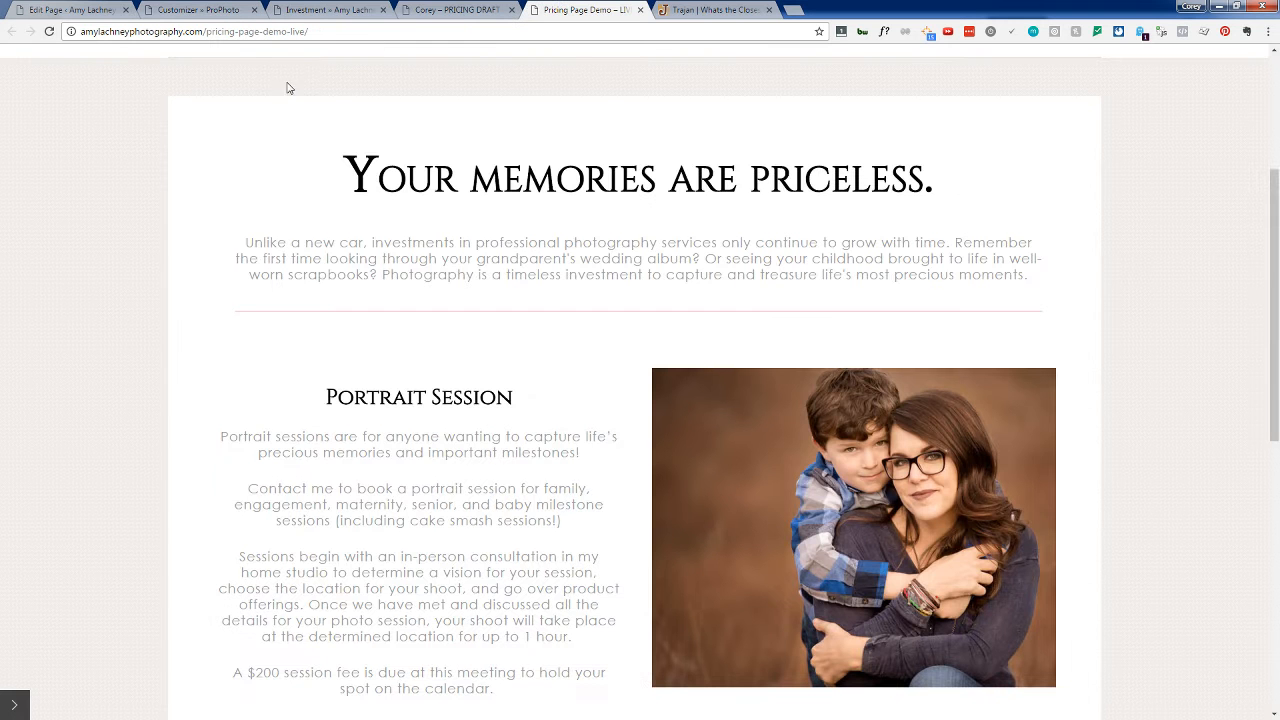
{"action": "left_click", "coordinate": [50, 31]}
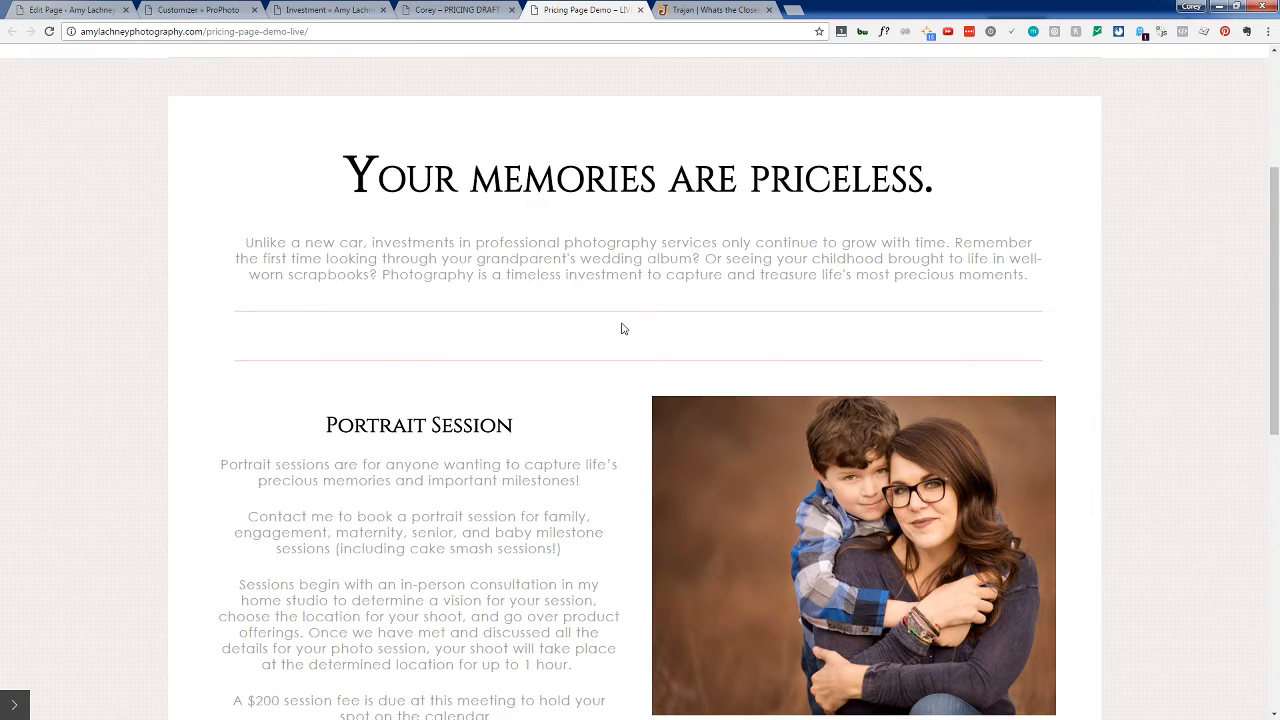
{"action": "left_click", "coordinate": [470, 10]}
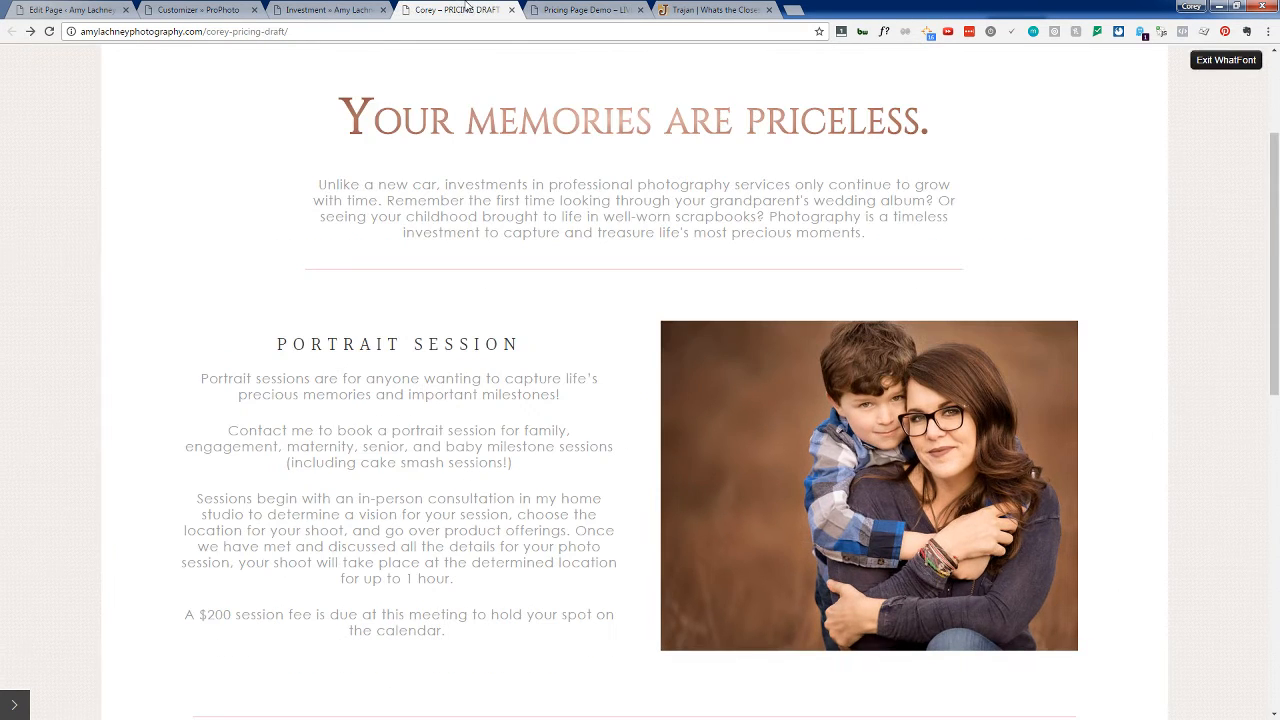
Step: Return to the Customizer, check the settings of the intro row's divider widget and try once more to delete it
{"action": "left_click", "coordinate": [325, 8]}
{"action": "left_click", "coordinate": [198, 8]}
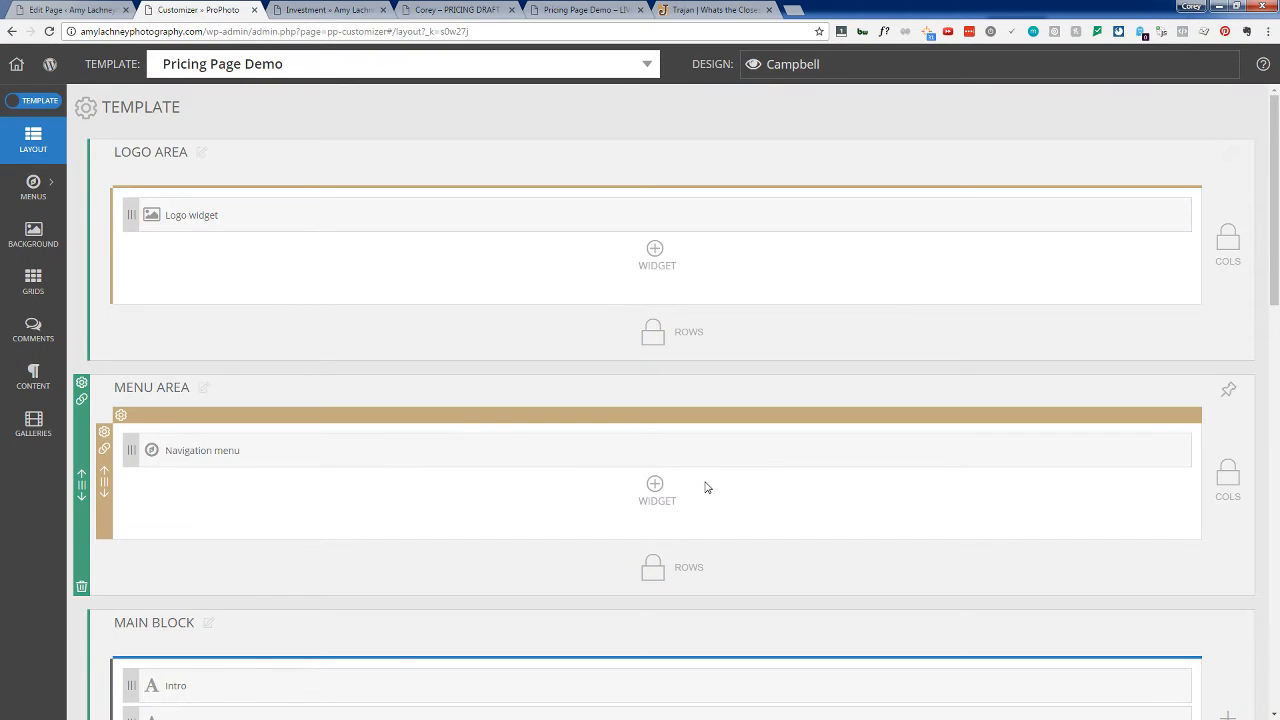
{"action": "scroll", "coordinate": [708, 490], "scroll_direction": "down", "scroll_amount": 3}
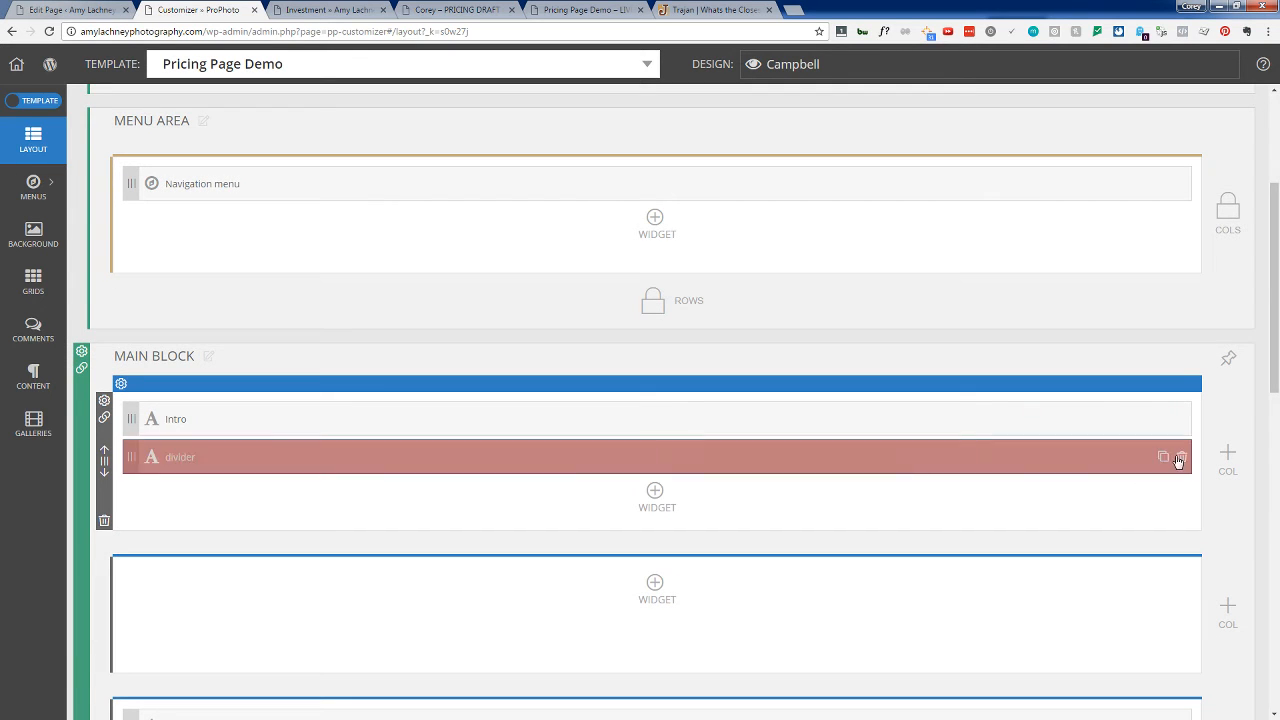
{"action": "left_click", "coordinate": [225, 458]}
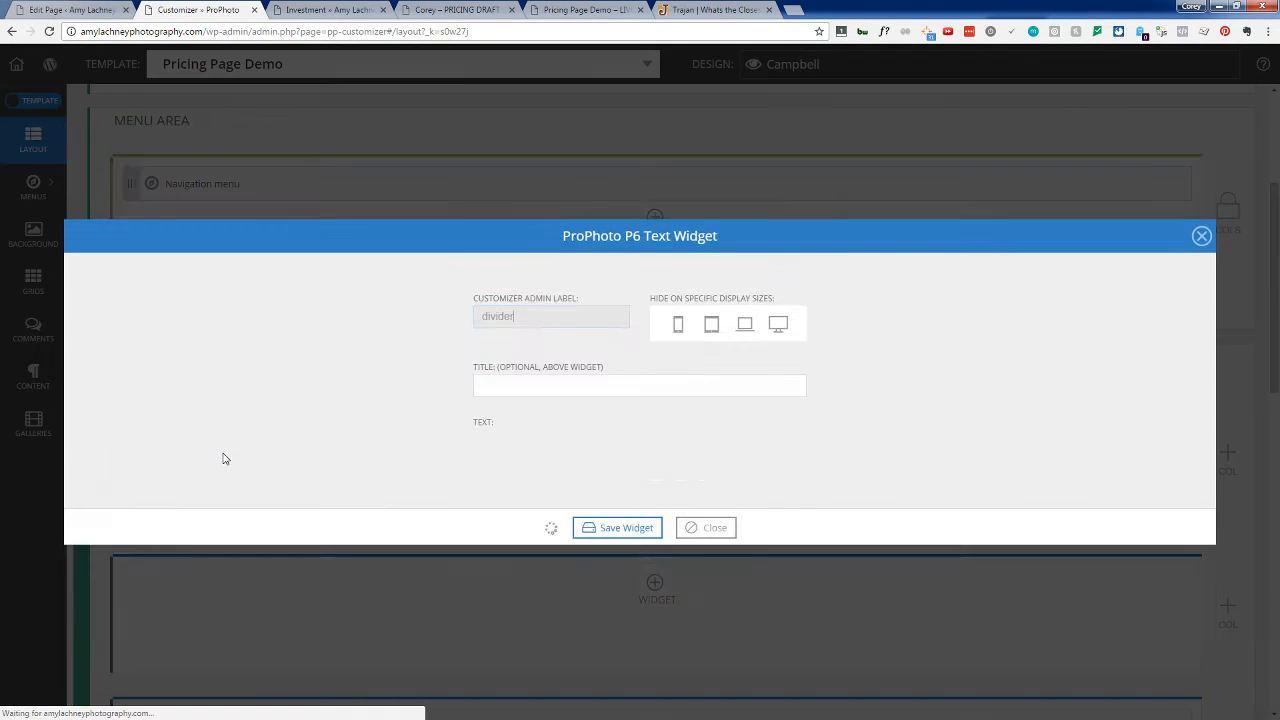
{"action": "left_click", "coordinate": [1202, 141]}
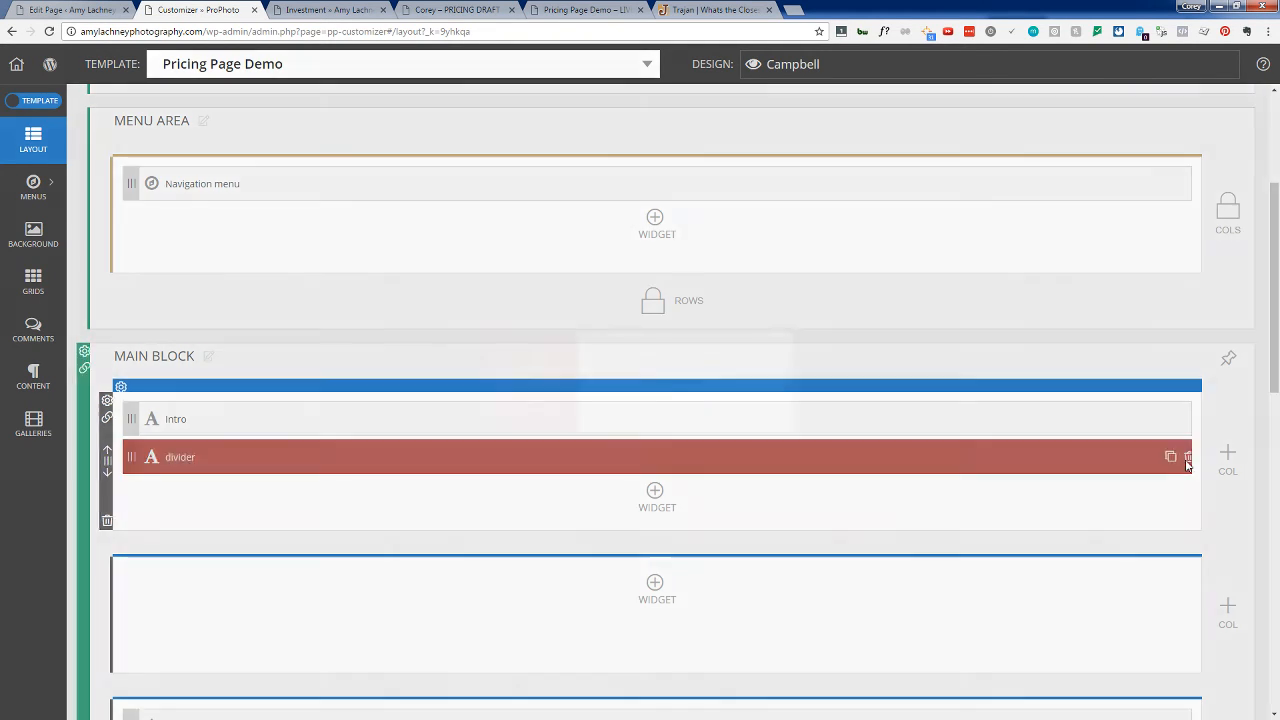
{"action": "left_click", "coordinate": [1182, 457]}
{"action": "left_click", "coordinate": [734, 414]}
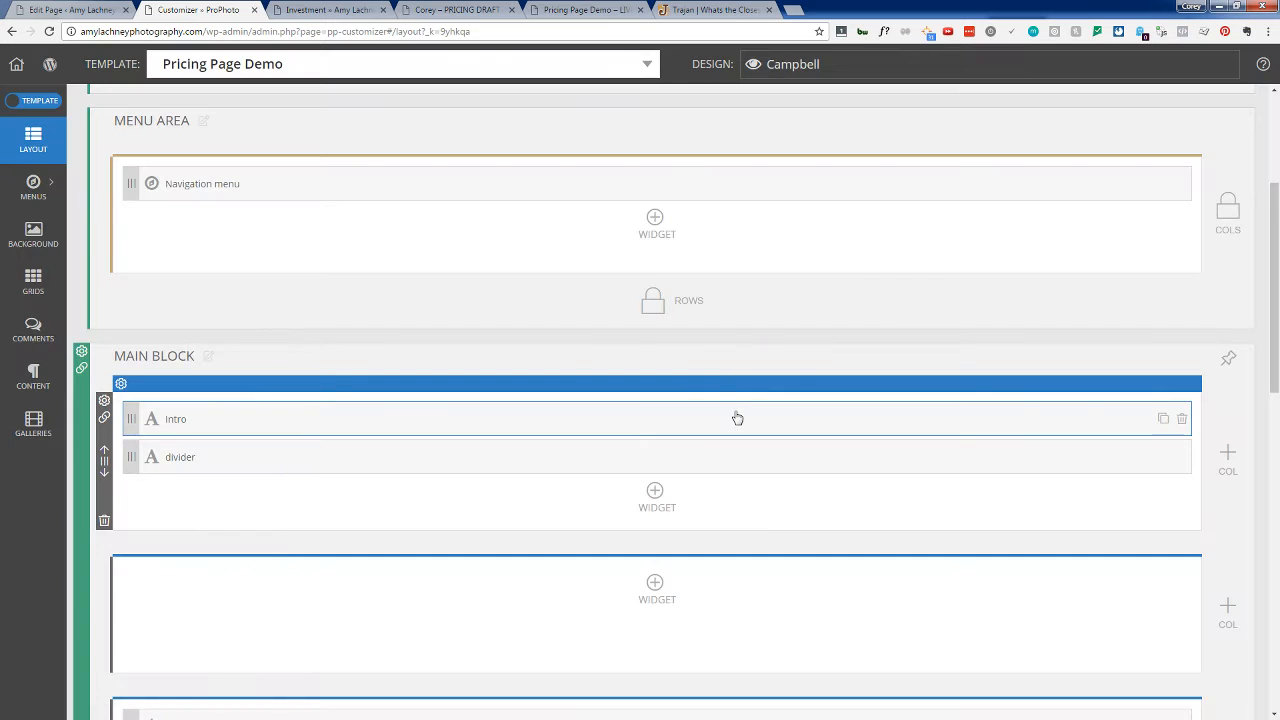
{"action": "left_click", "coordinate": [737, 418]}
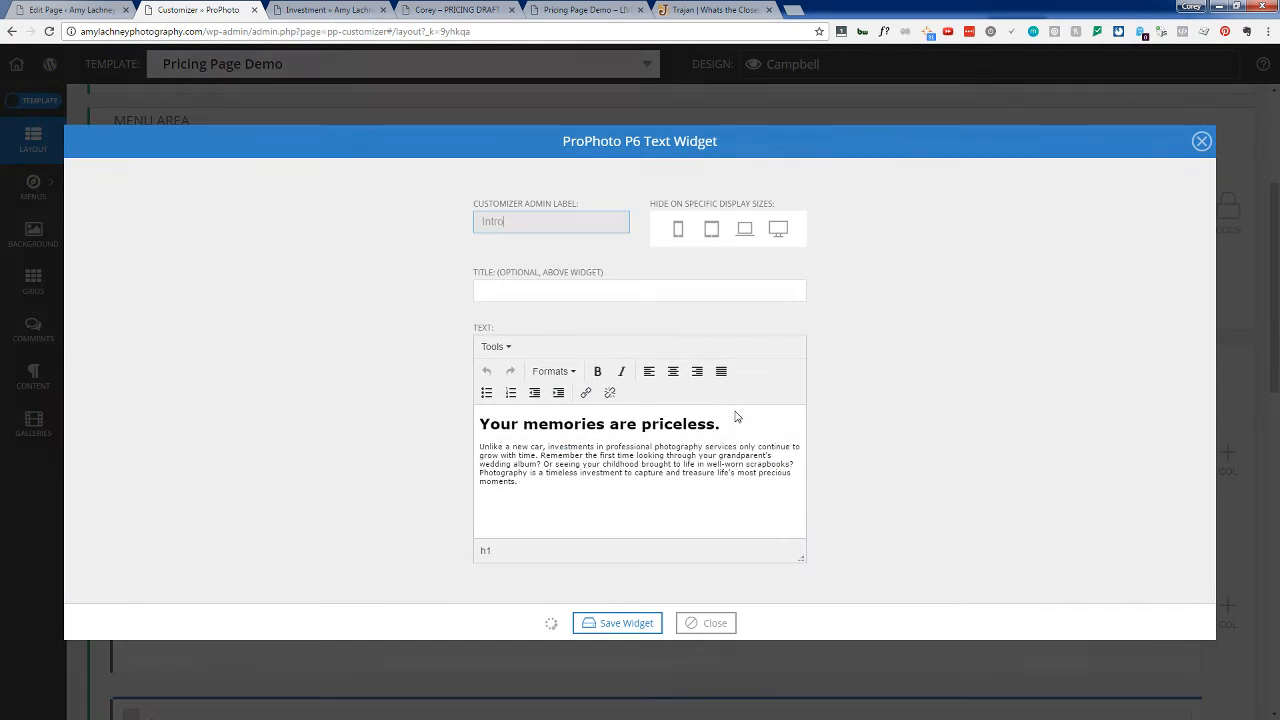
{"action": "left_click", "coordinate": [717, 628]}
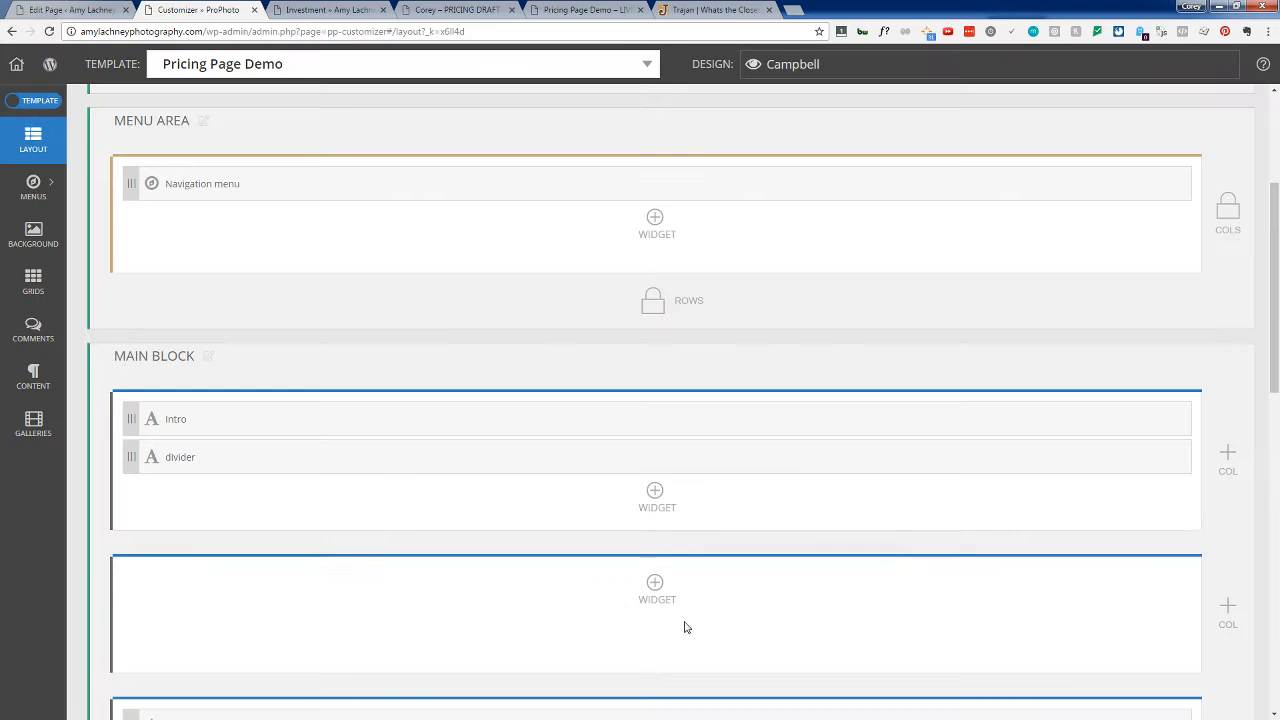
{"action": "scroll", "coordinate": [418, 539], "scroll_direction": "down", "scroll_amount": 2}
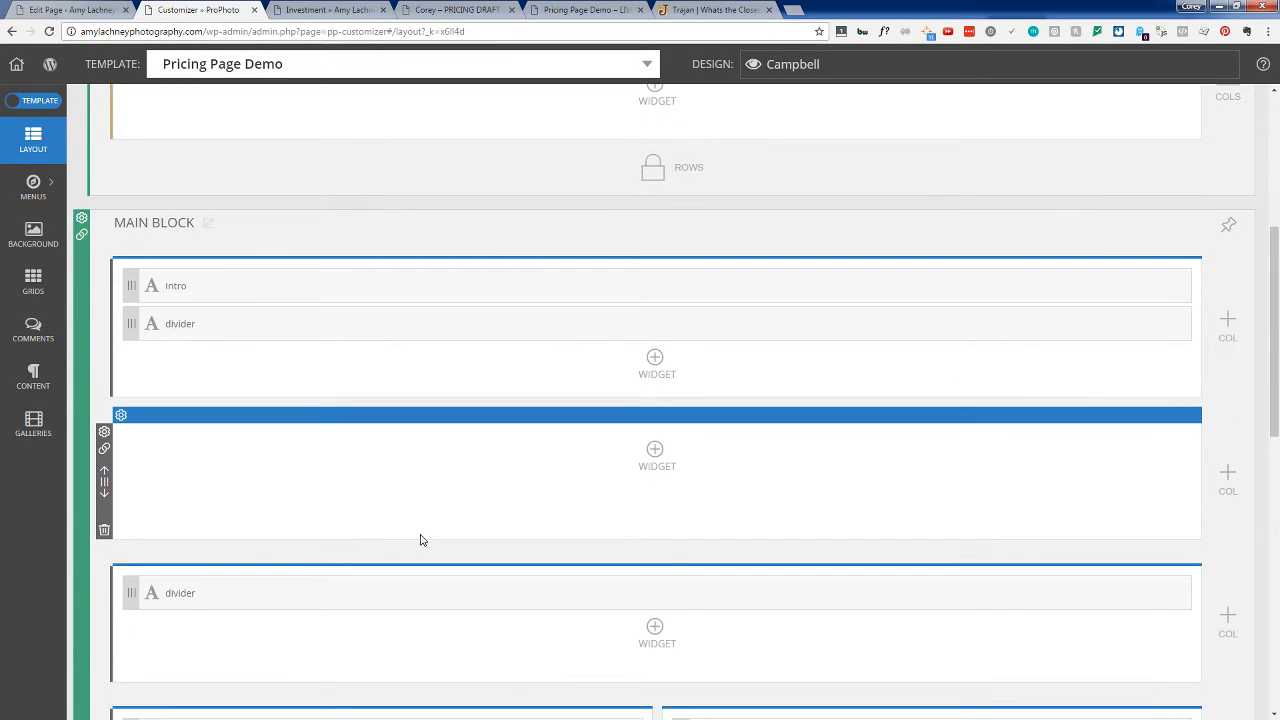
{"action": "scroll", "coordinate": [420, 540], "scroll_direction": "down", "scroll_amount": 2}
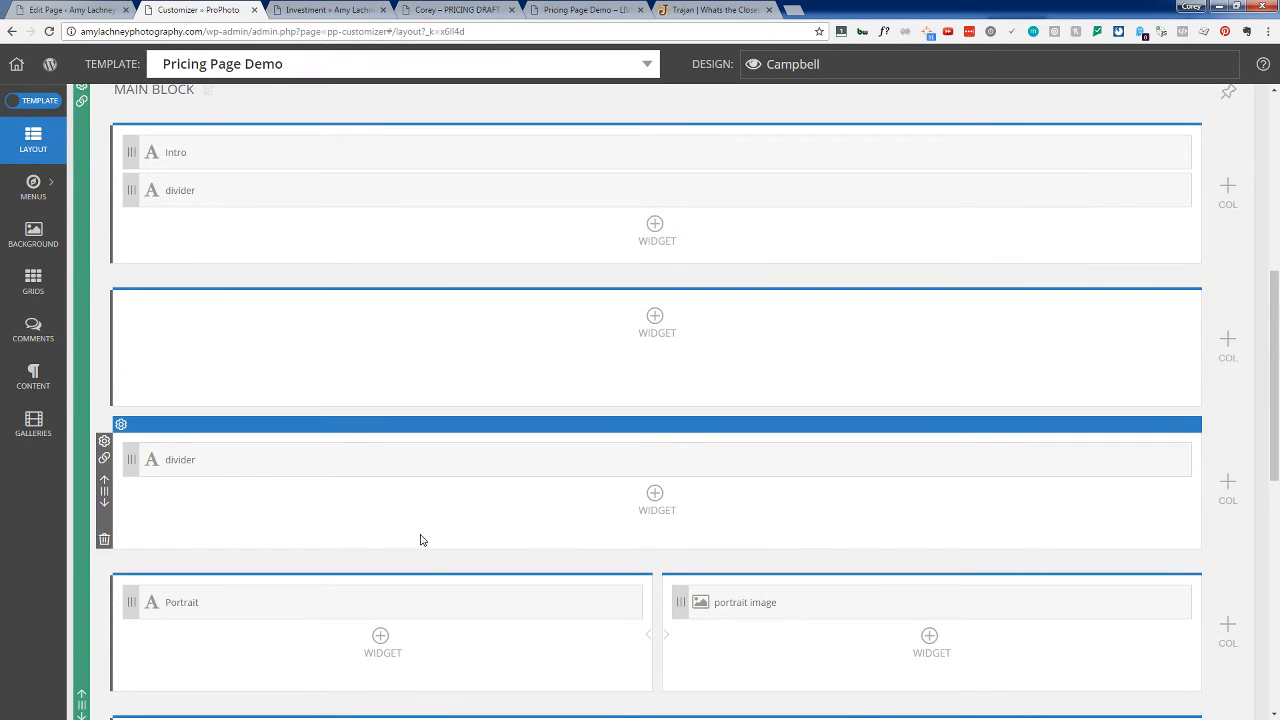
{"action": "scroll", "coordinate": [420, 540], "scroll_direction": "up", "scroll_amount": 5}
{"action": "scroll", "coordinate": [420, 540], "scroll_direction": "up", "scroll_amount": 2}
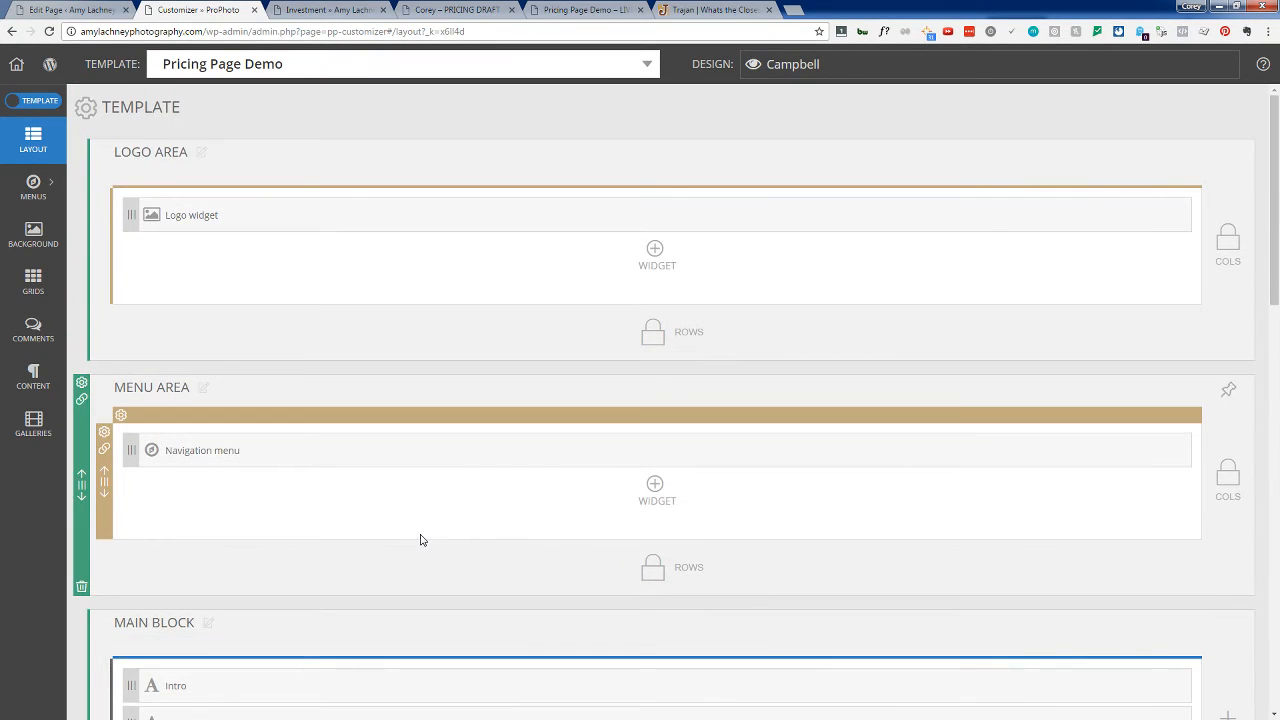
{"action": "scroll", "coordinate": [420, 540], "scroll_direction": "down", "scroll_amount": 10}
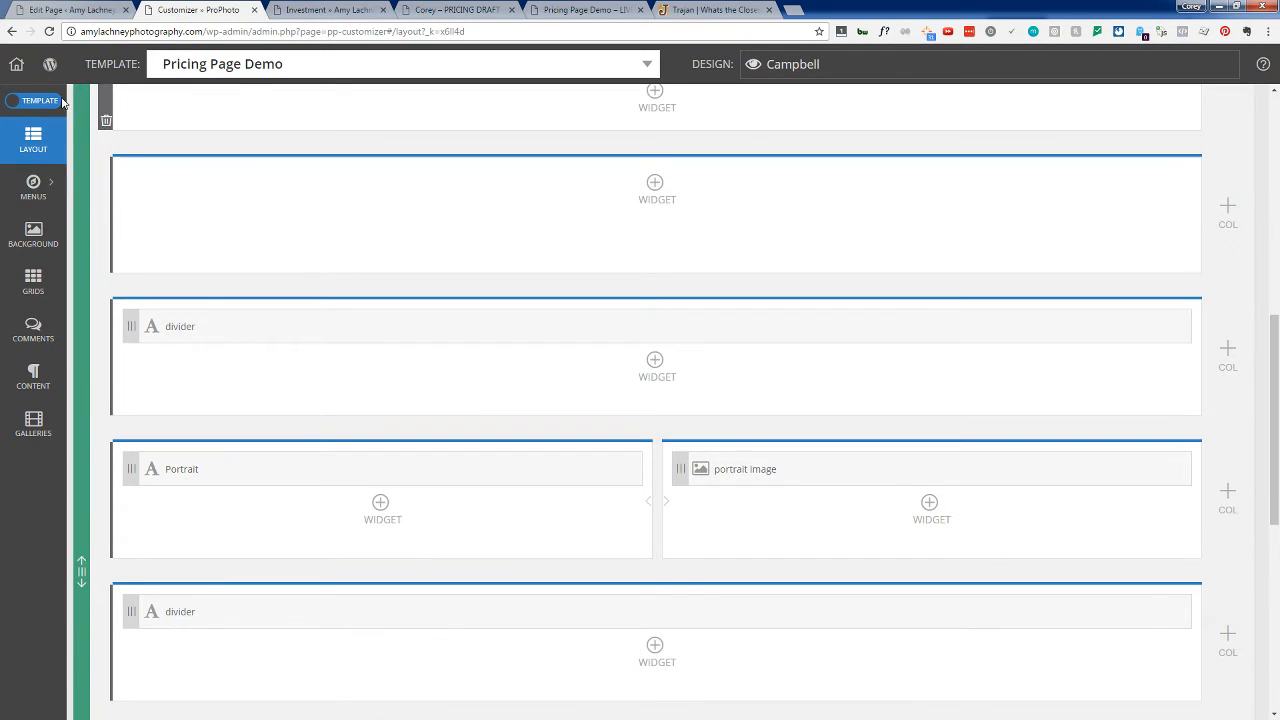
Step: Exit and close the Customizer, and reopen it in a new tab from the WordPress admin at the Main Block
{"action": "left_click", "coordinate": [18, 65]}
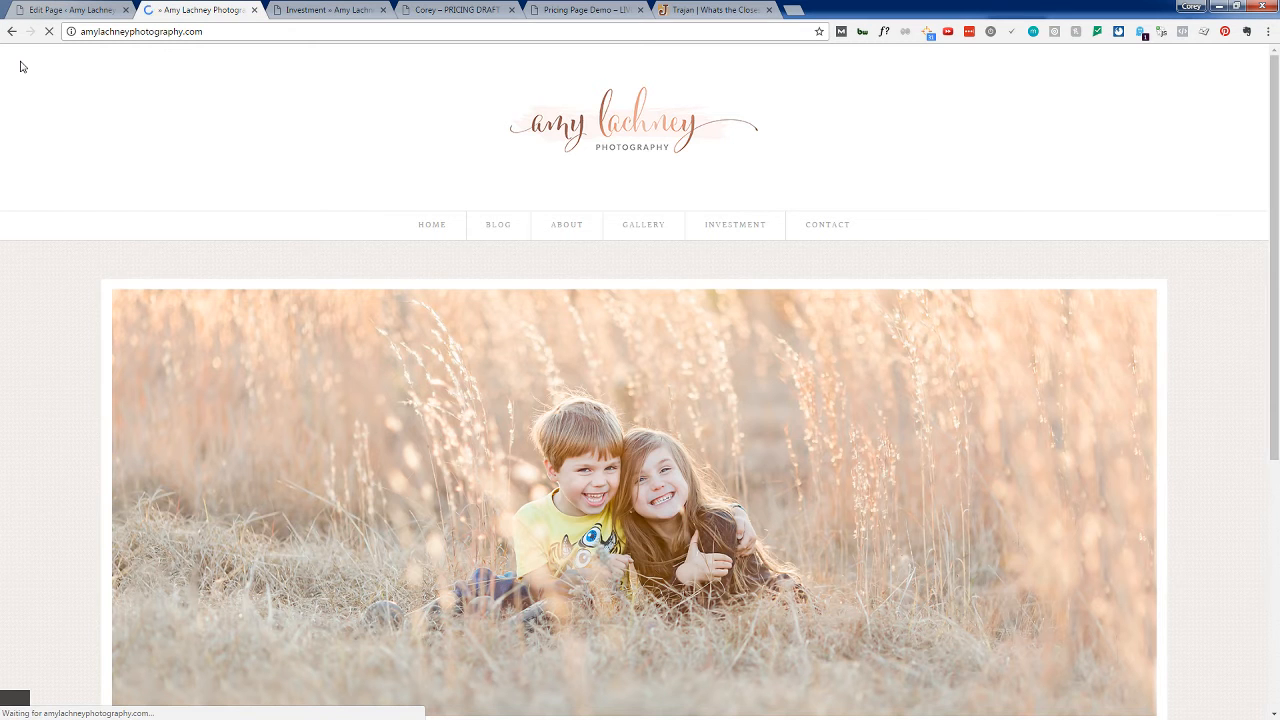
{"action": "left_click", "coordinate": [254, 10]}
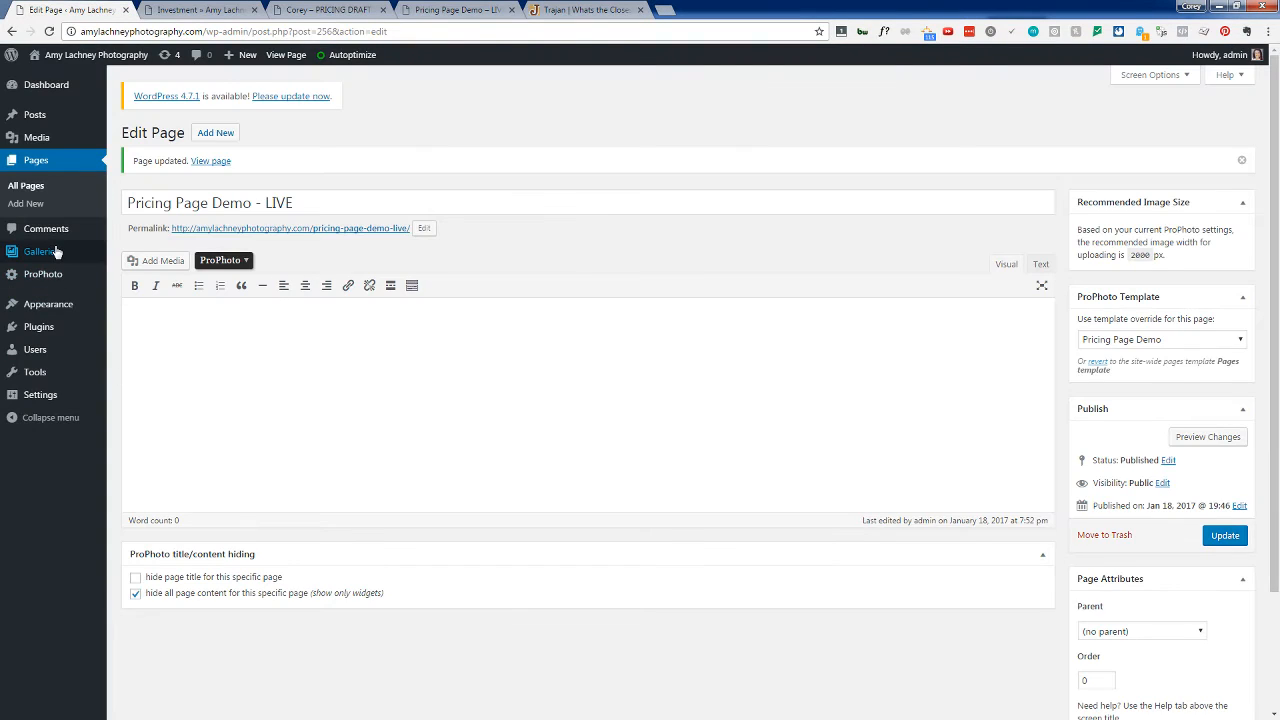
{"action": "mouse_move", "coordinate": [63, 280]}
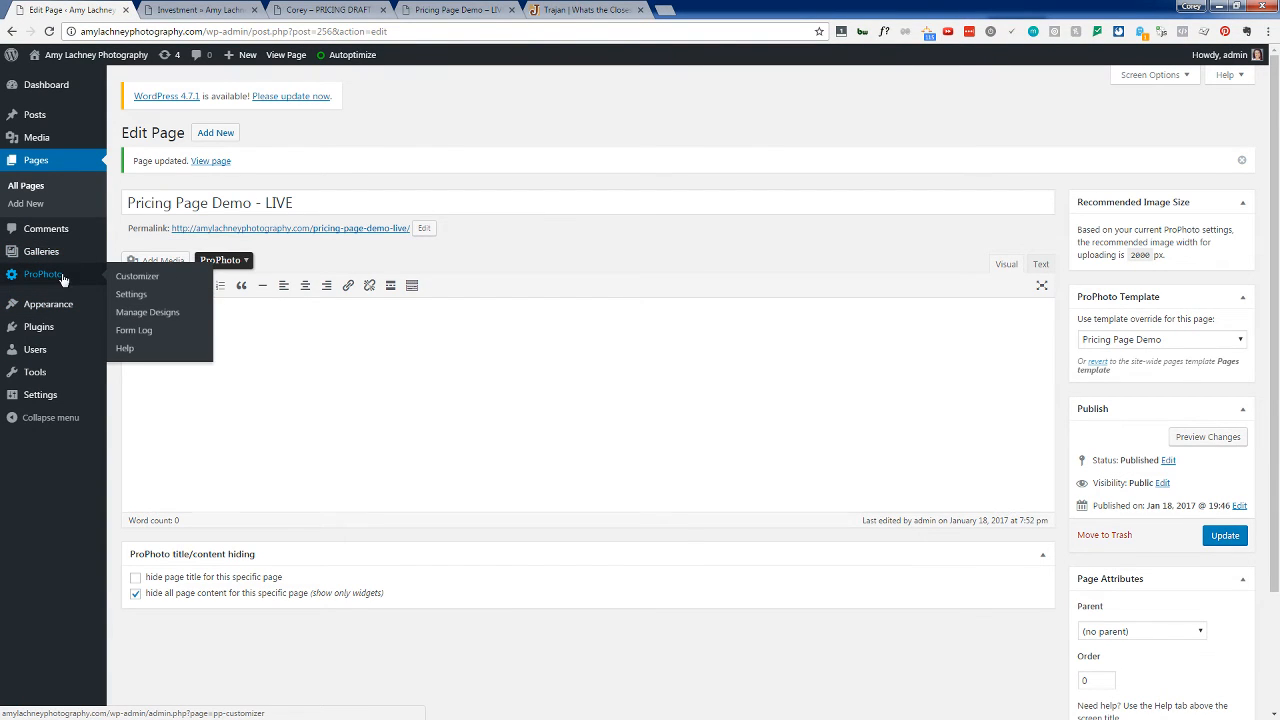
{"action": "right_click", "coordinate": [148, 276]}
{"action": "left_click", "coordinate": [195, 285]}
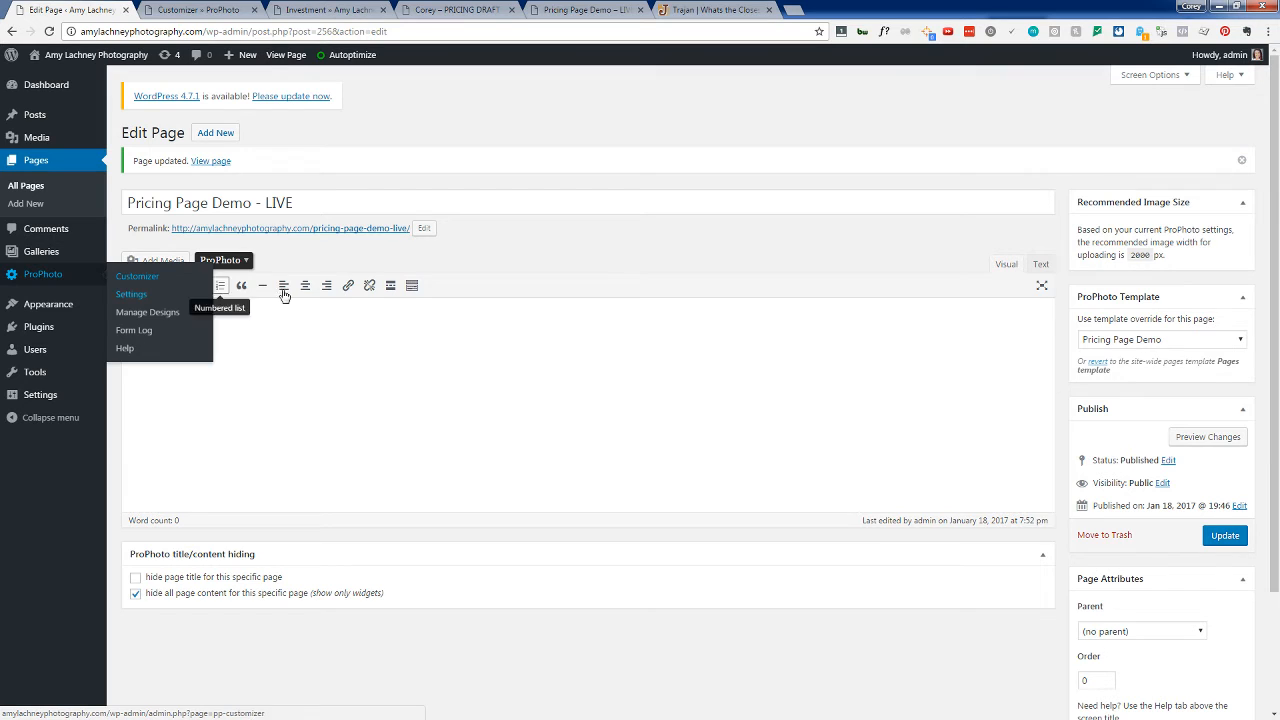
{"action": "left_click", "coordinate": [193, 9]}
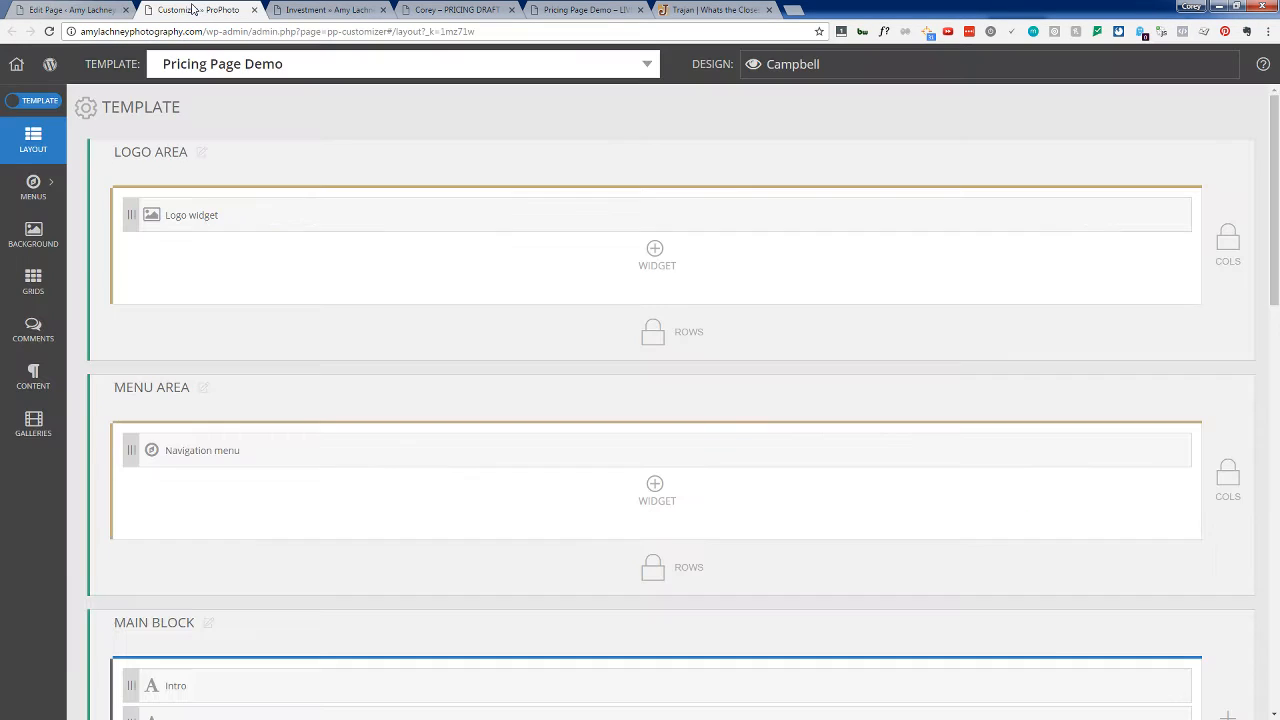
{"action": "scroll", "coordinate": [346, 460], "scroll_direction": "down", "scroll_amount": 4}
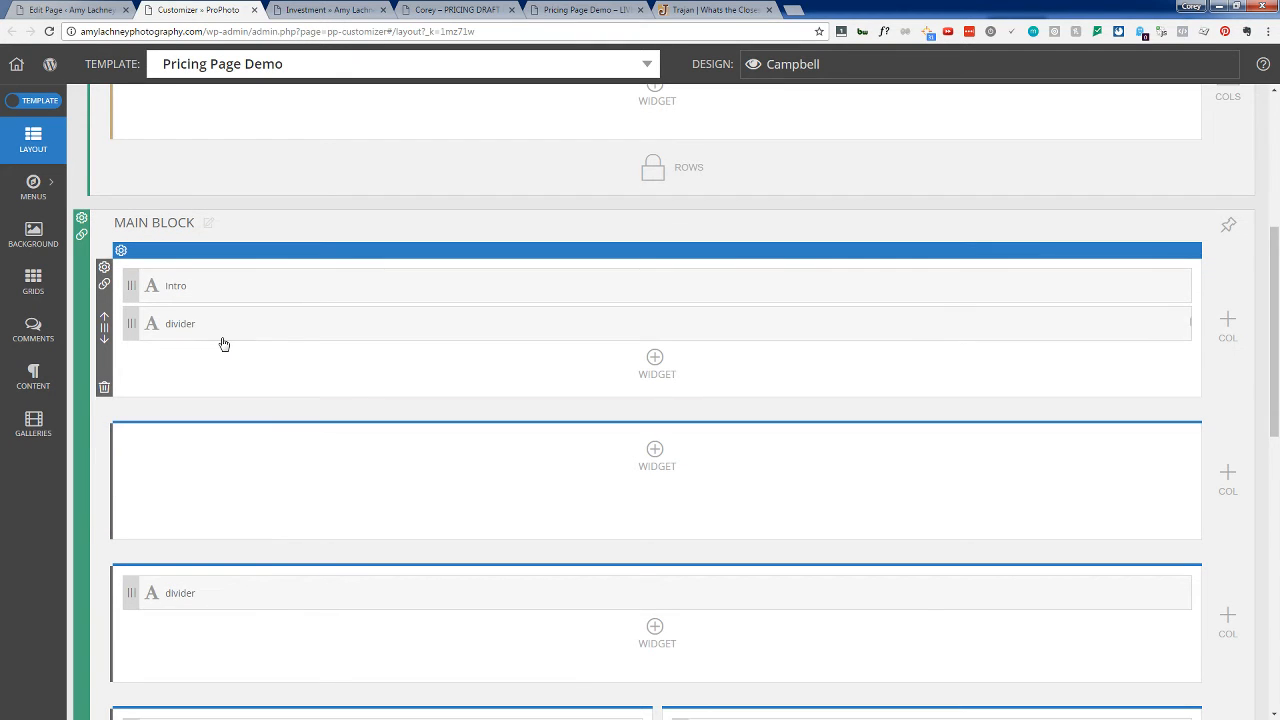
Step: Try once more to delete the intro row's divider widget, and clear the line's HTML source code from that widget and save it
{"action": "left_click", "coordinate": [1177, 326]}
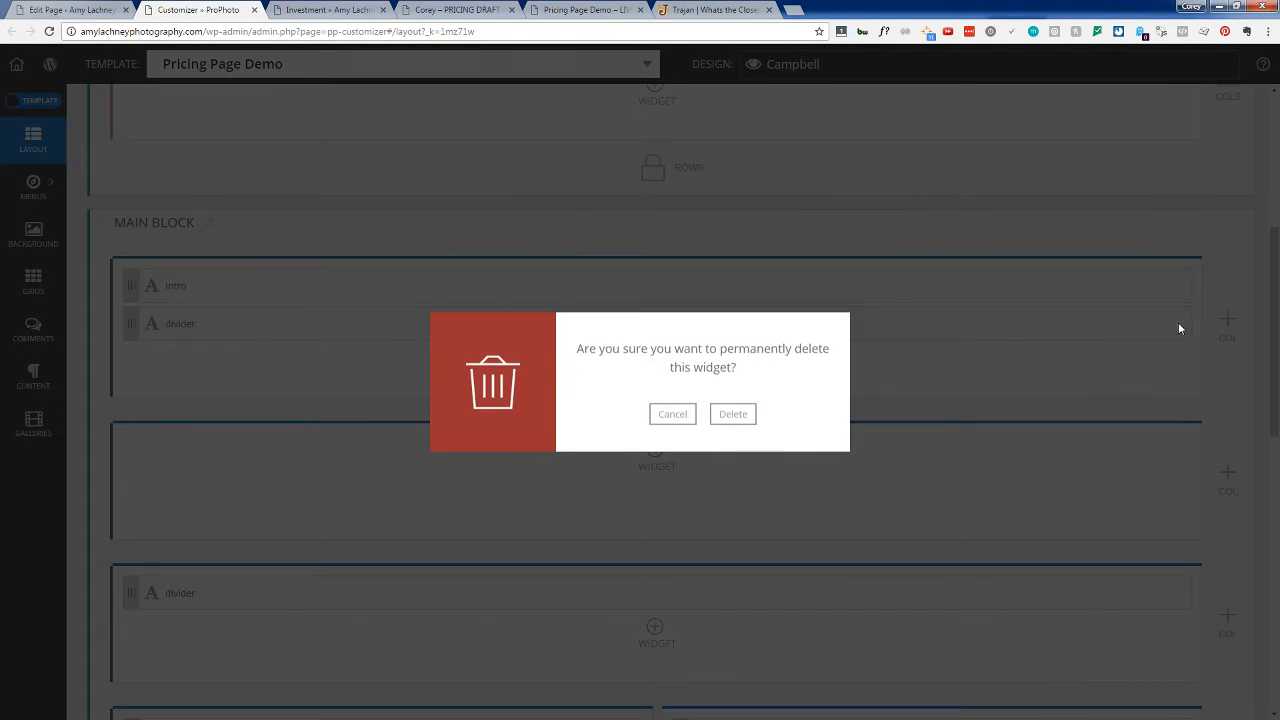
{"action": "left_click", "coordinate": [738, 415]}
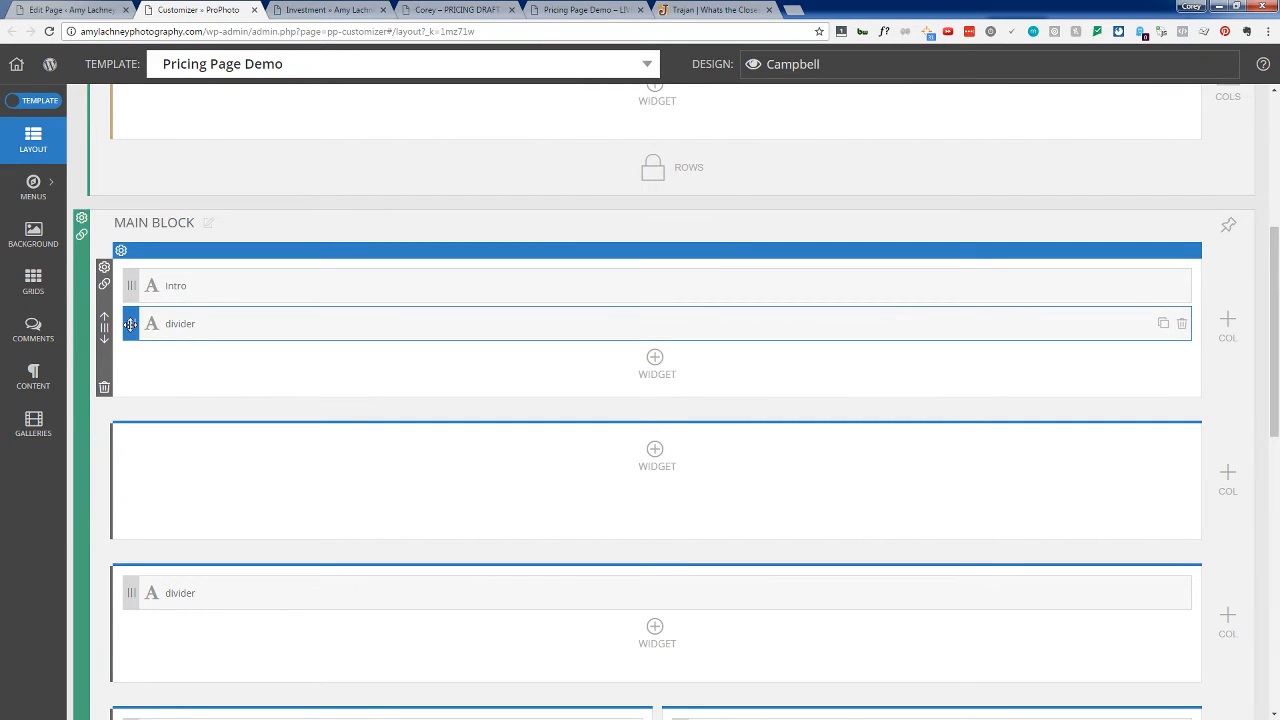
{"action": "left_click", "coordinate": [213, 328]}
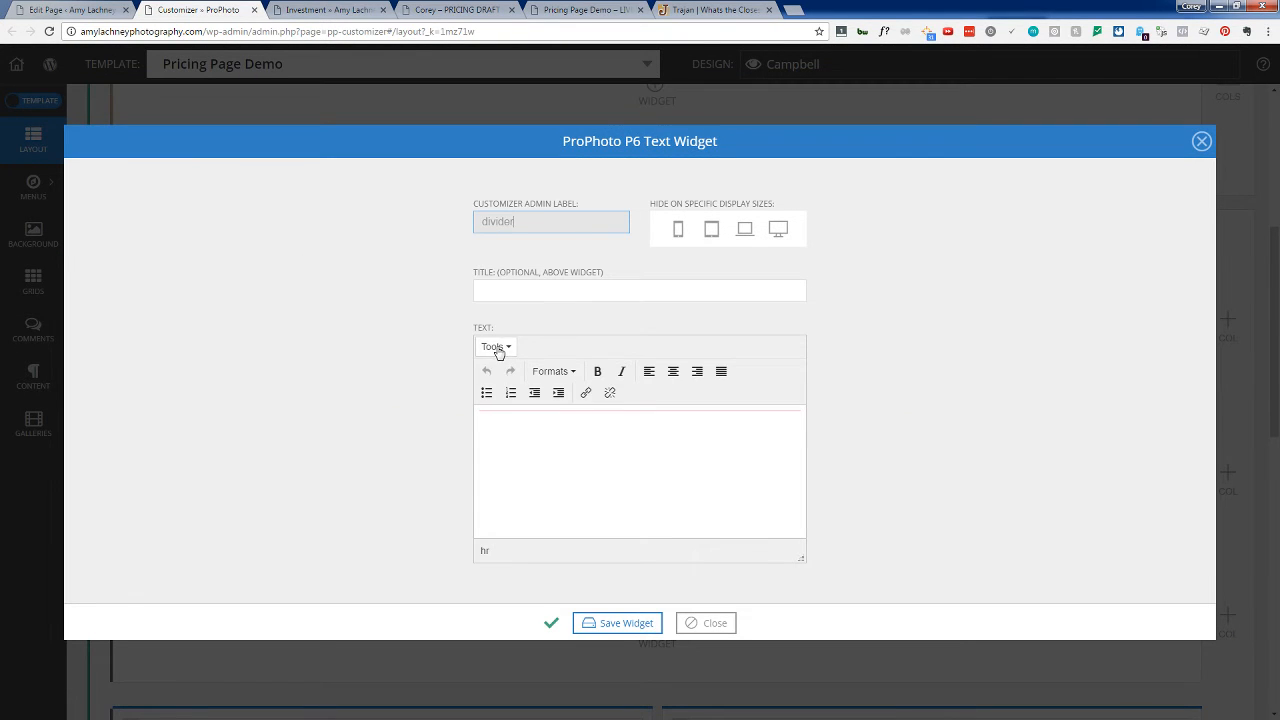
{"action": "left_click", "coordinate": [495, 346]}
{"action": "left_click", "coordinate": [530, 369]}
{"action": "left_click_drag", "start_coordinate": [756, 247], "coordinate": [372, 221]}
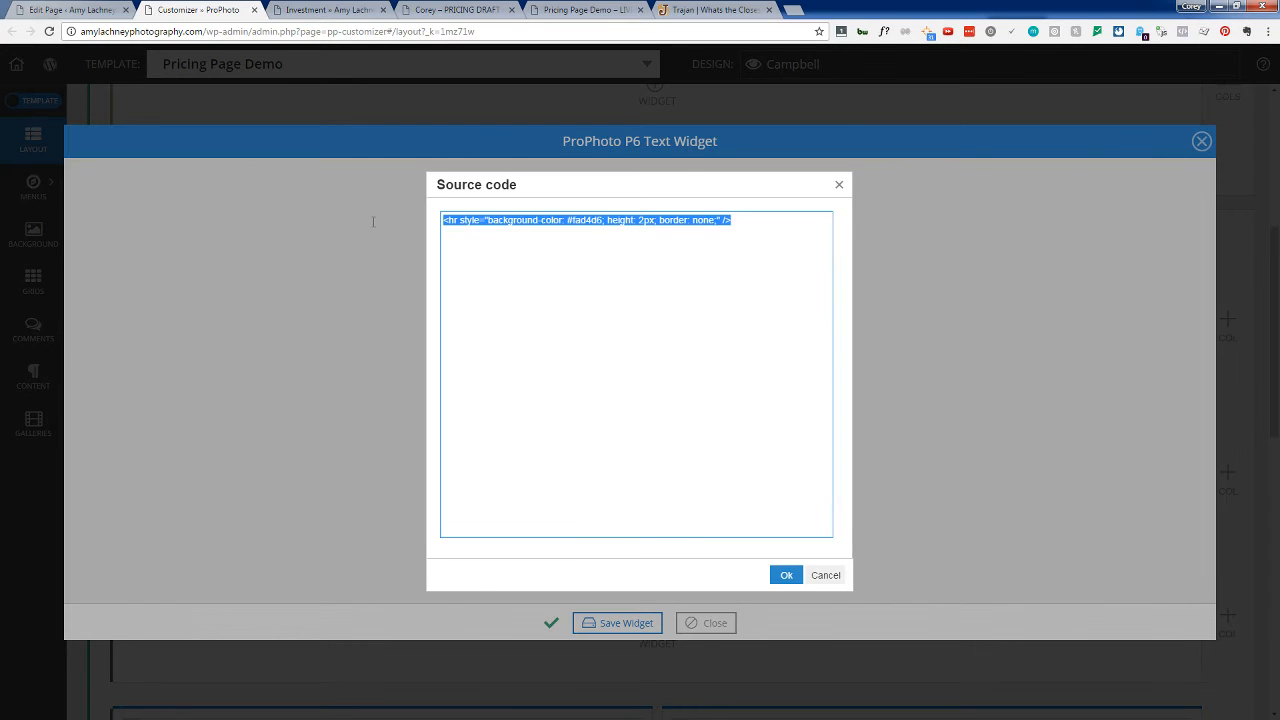
{"action": "key", "text": "BackSpace"}
{"action": "left_click", "coordinate": [787, 575]}
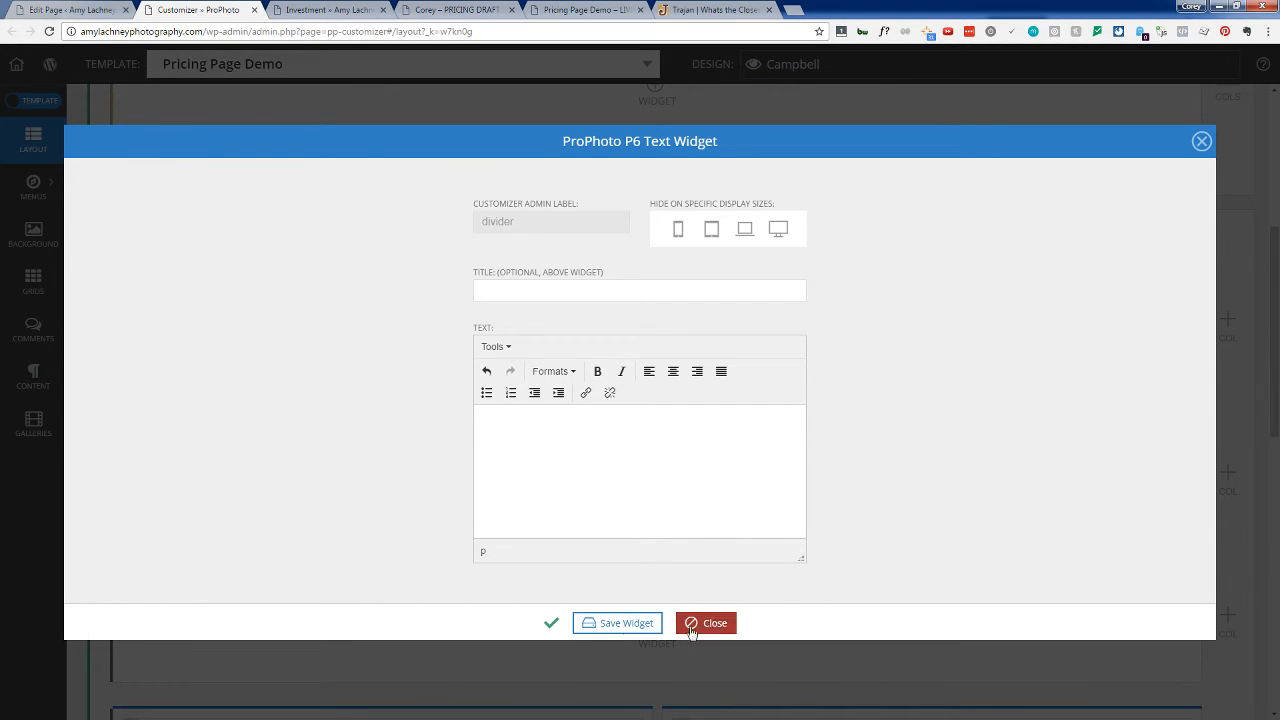
{"action": "left_click", "coordinate": [714, 623]}
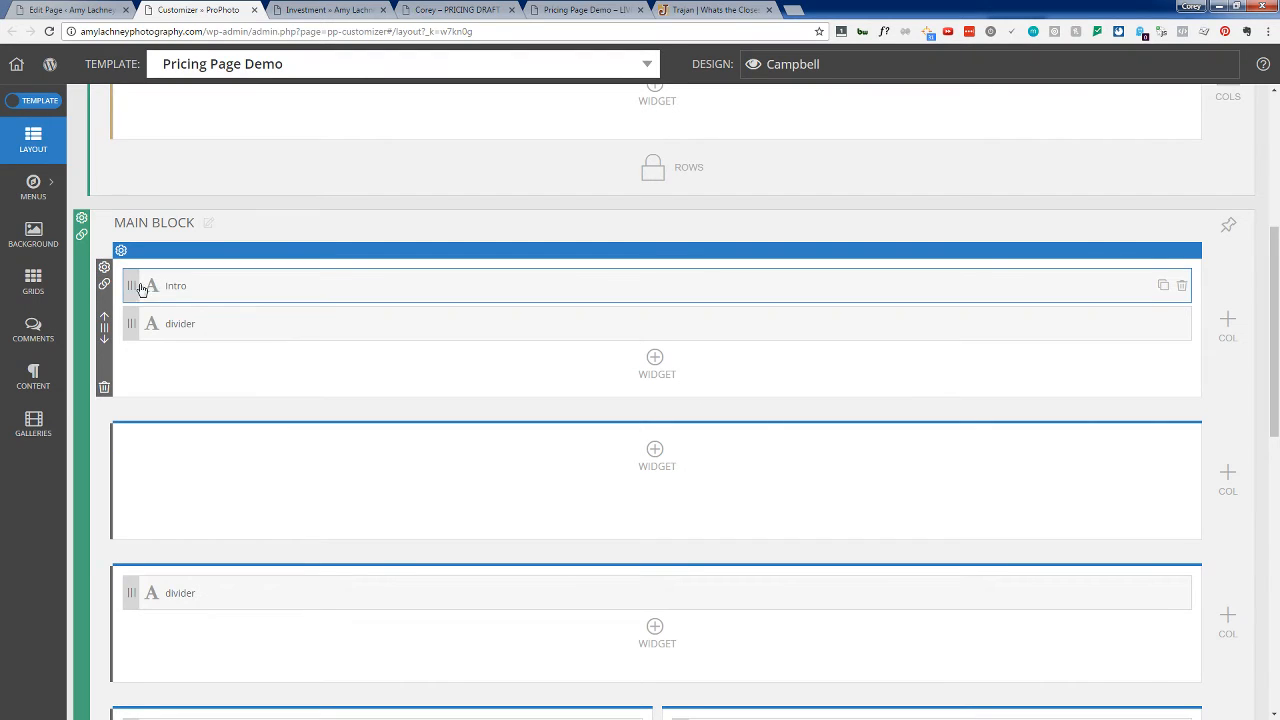
Step: Cut the paragraph under the heading out of the intro widget's text, leaving only "Your memories are priceless.", and save the widget
{"action": "left_click", "coordinate": [213, 288]}
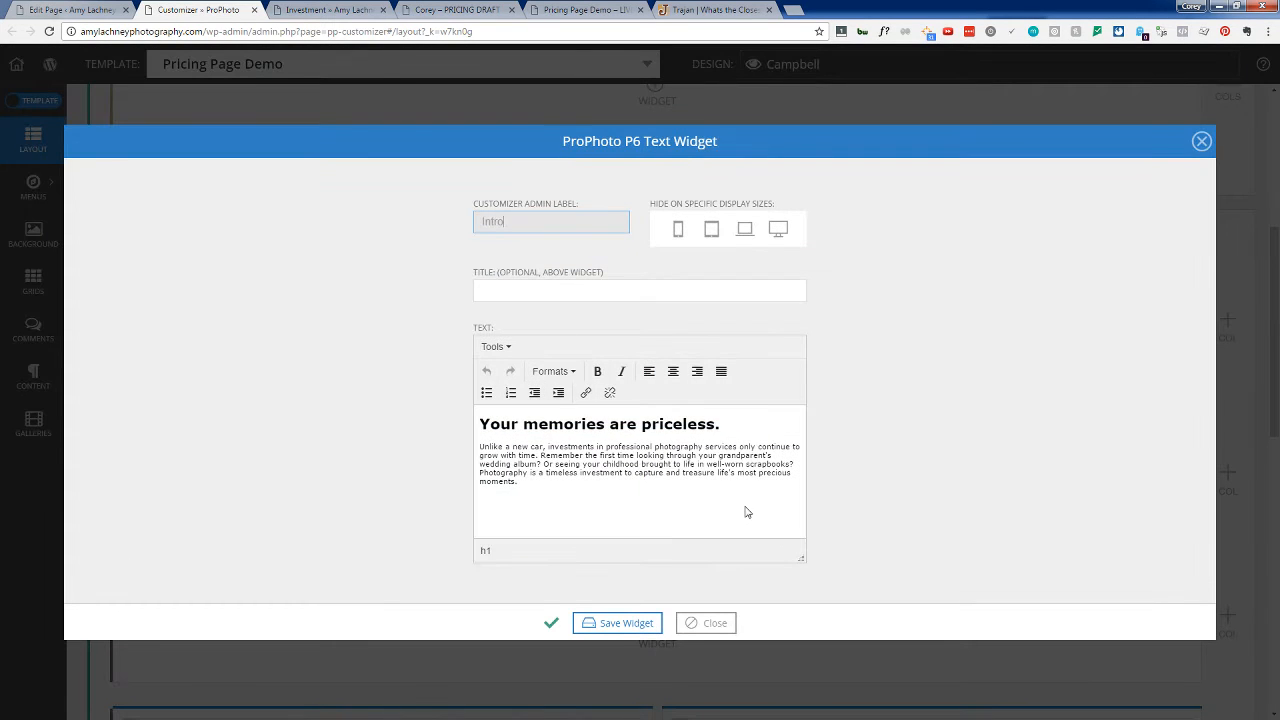
{"action": "left_click_drag", "start_coordinate": [529, 483], "coordinate": [463, 443]}
{"action": "key", "text": "ctrl+c"}
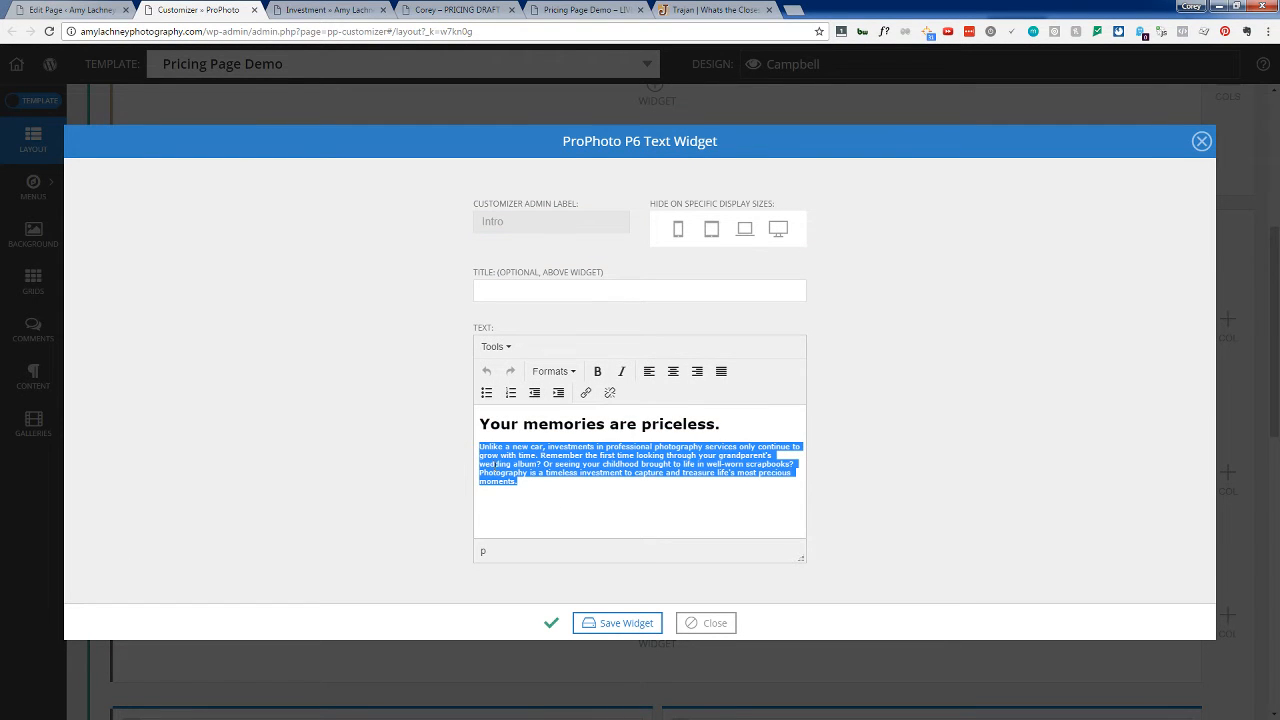
{"action": "key", "text": "BackSpace"}
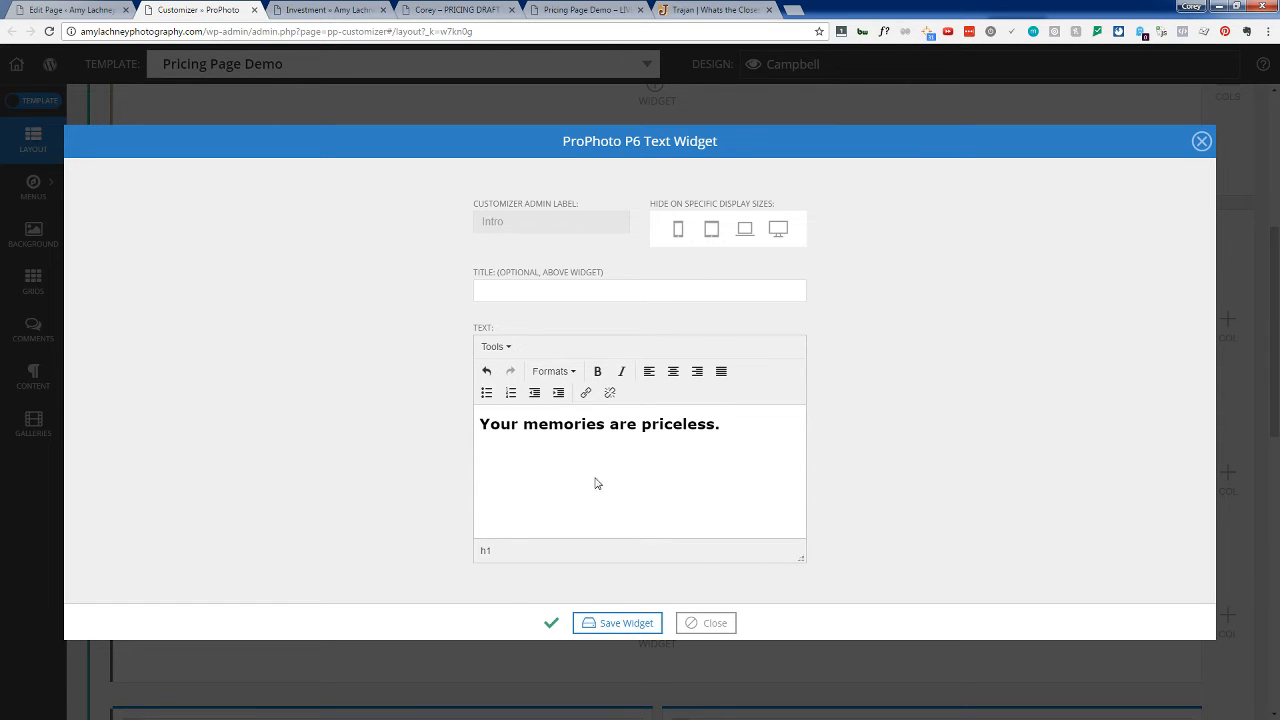
{"action": "left_click", "coordinate": [624, 623]}
{"action": "left_click", "coordinate": [688, 625]}
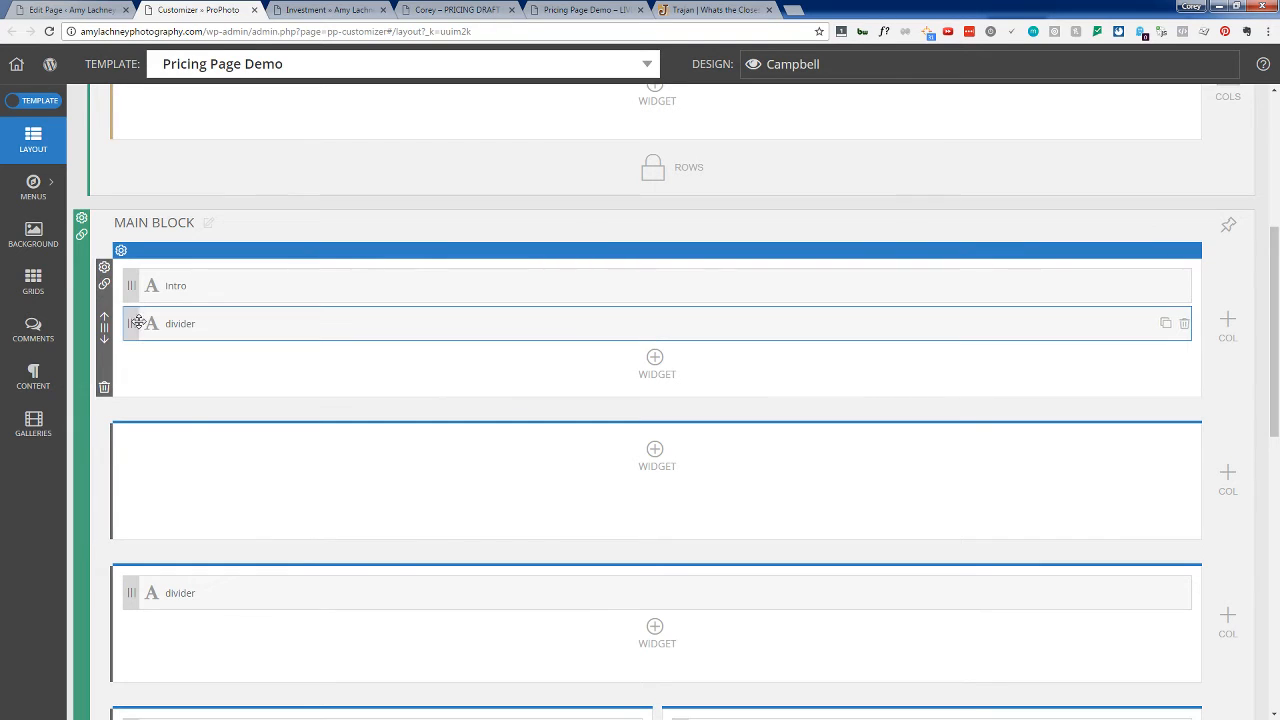
Step: Paste the "Unlike a new car" paragraph into the emptied divider widget, check its source code and save the widget
{"action": "left_click", "coordinate": [204, 329]}
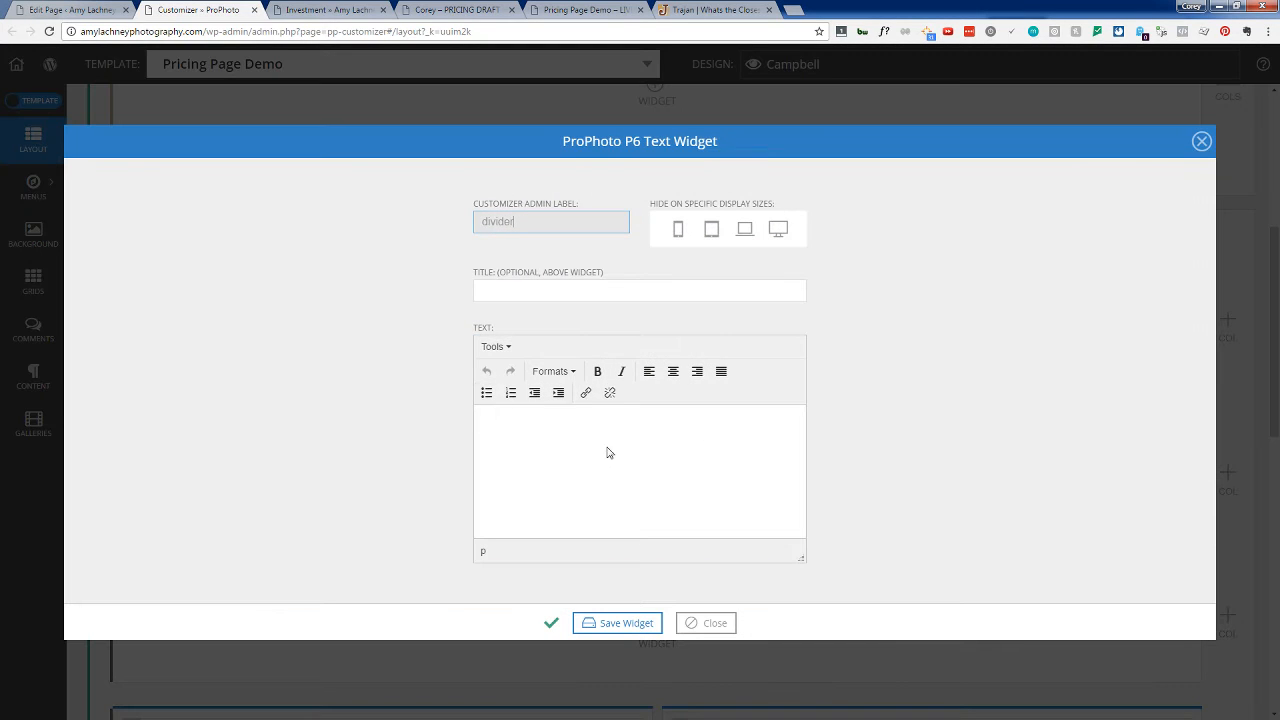
{"action": "left_click", "coordinate": [496, 346]}
{"action": "left_click", "coordinate": [585, 470]}
{"action": "key", "text": "ctrl+v"}
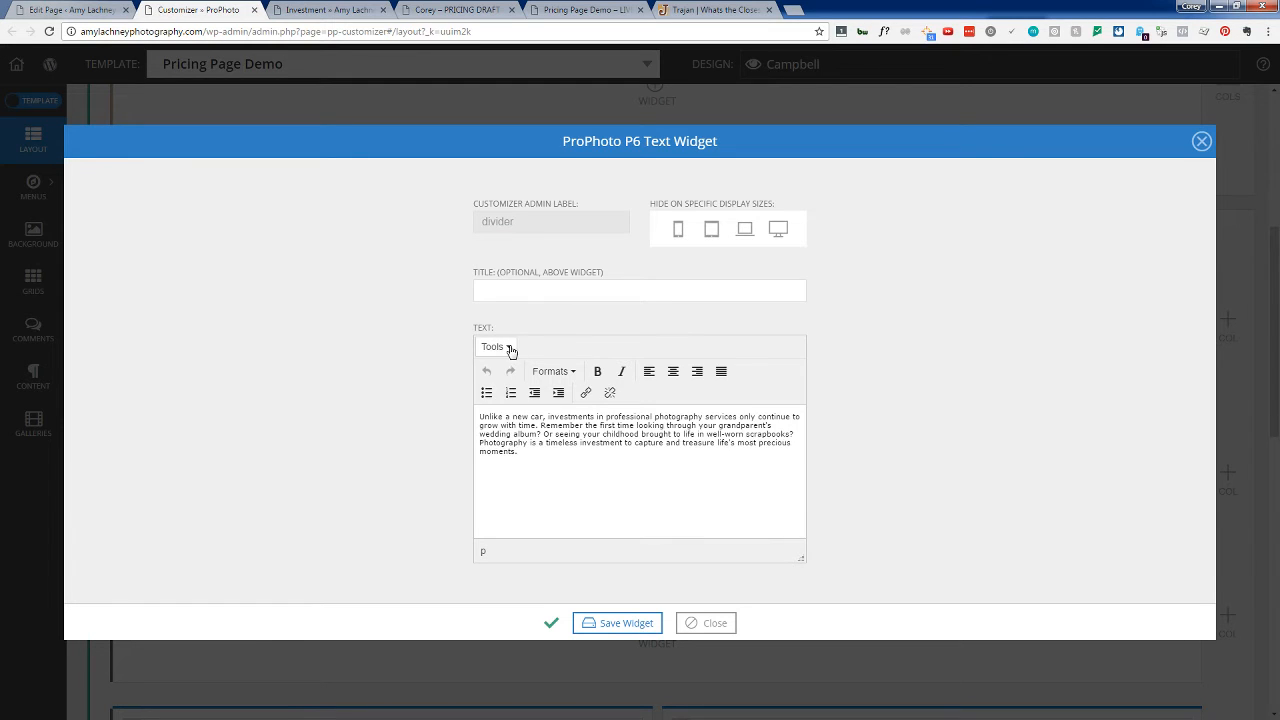
{"action": "left_click", "coordinate": [496, 346]}
{"action": "left_click", "coordinate": [505, 368]}
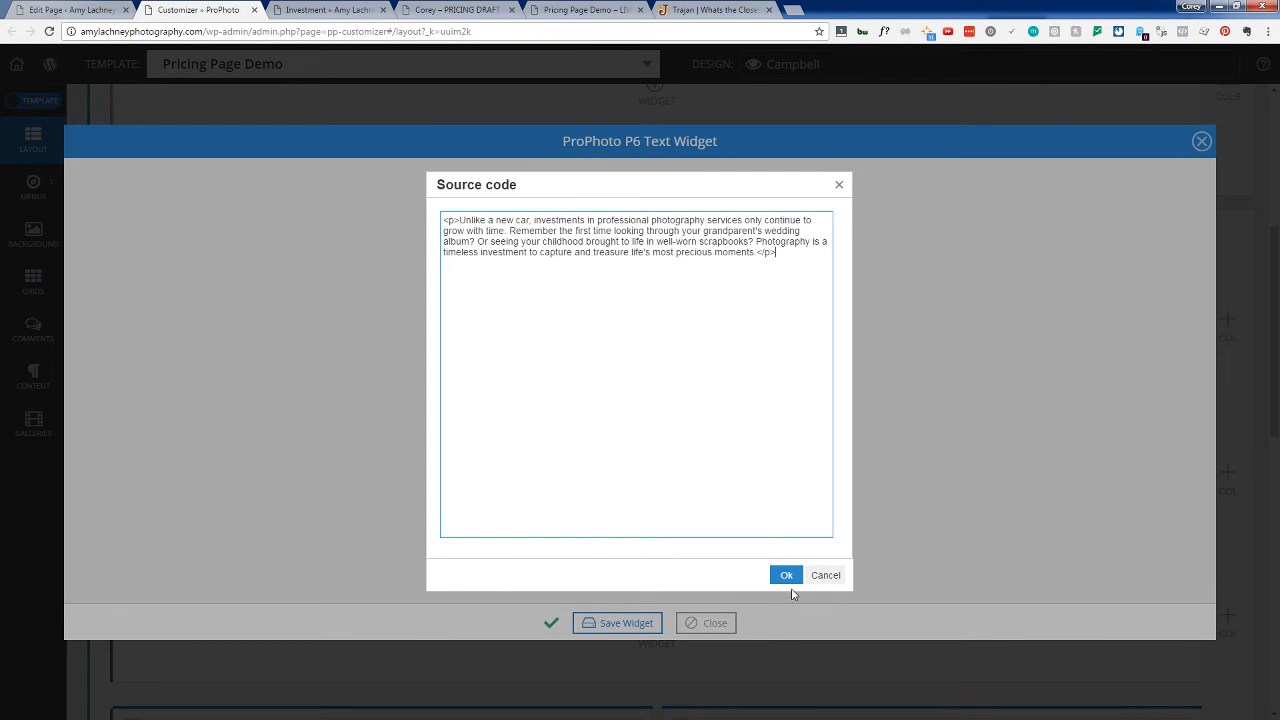
{"action": "left_click", "coordinate": [786, 575]}
{"action": "left_click", "coordinate": [622, 623]}
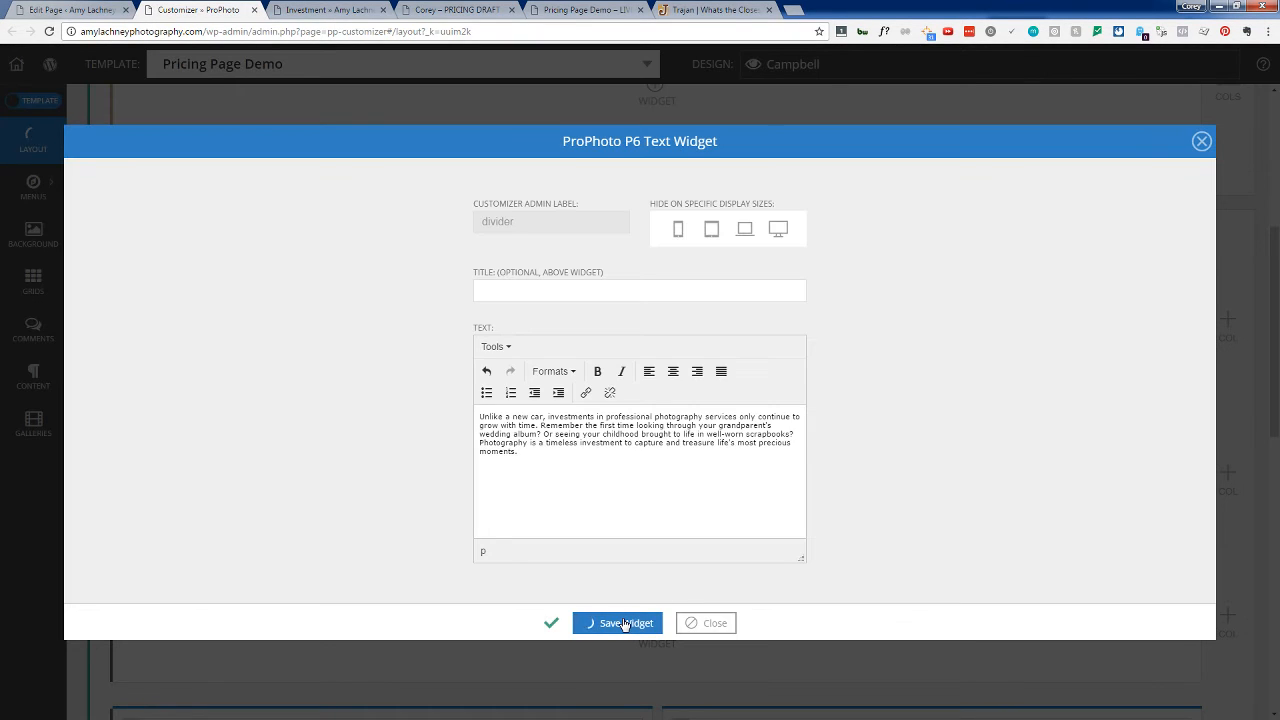
{"action": "left_click", "coordinate": [715, 624]}
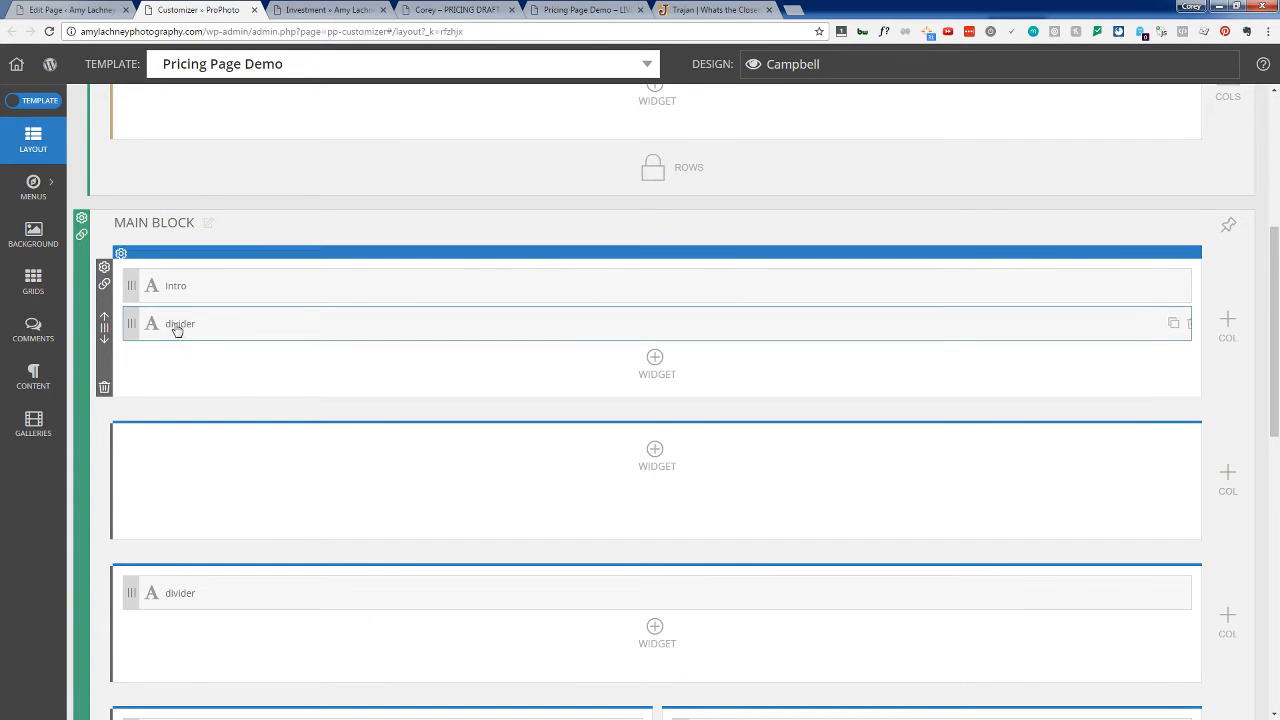
Step: Try to move the divider widget holding the paragraph from the intro row into the empty row below
{"action": "left_click_drag", "start_coordinate": [131, 323], "coordinate": [130, 470]}
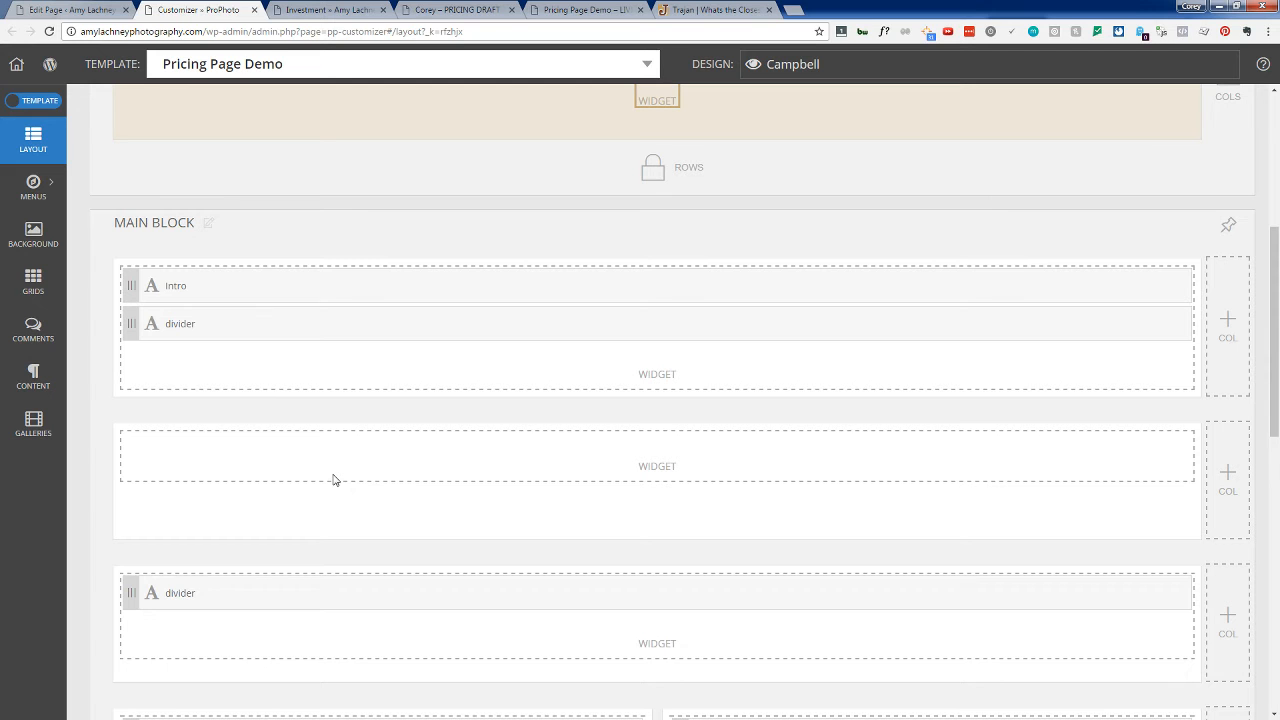
{"action": "scroll", "coordinate": [405, 485], "scroll_direction": "down", "scroll_amount": 1}
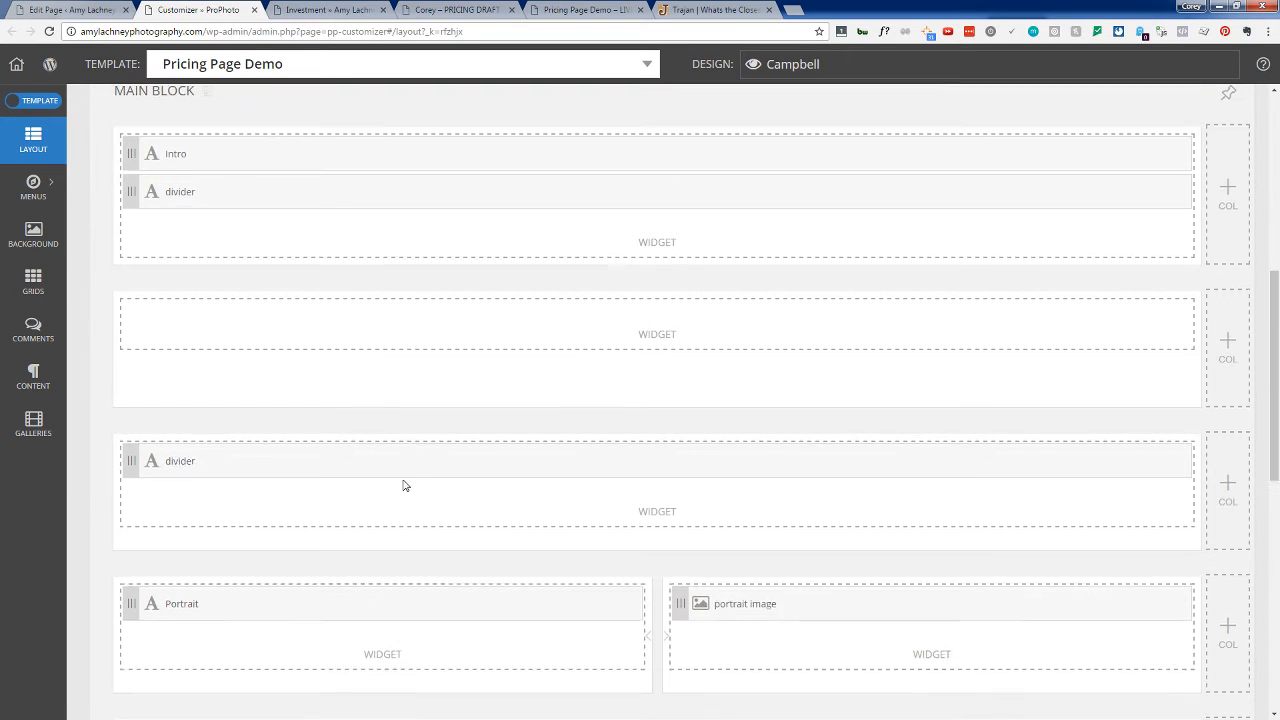
{"action": "scroll", "coordinate": [405, 485], "scroll_direction": "up", "scroll_amount": 4}
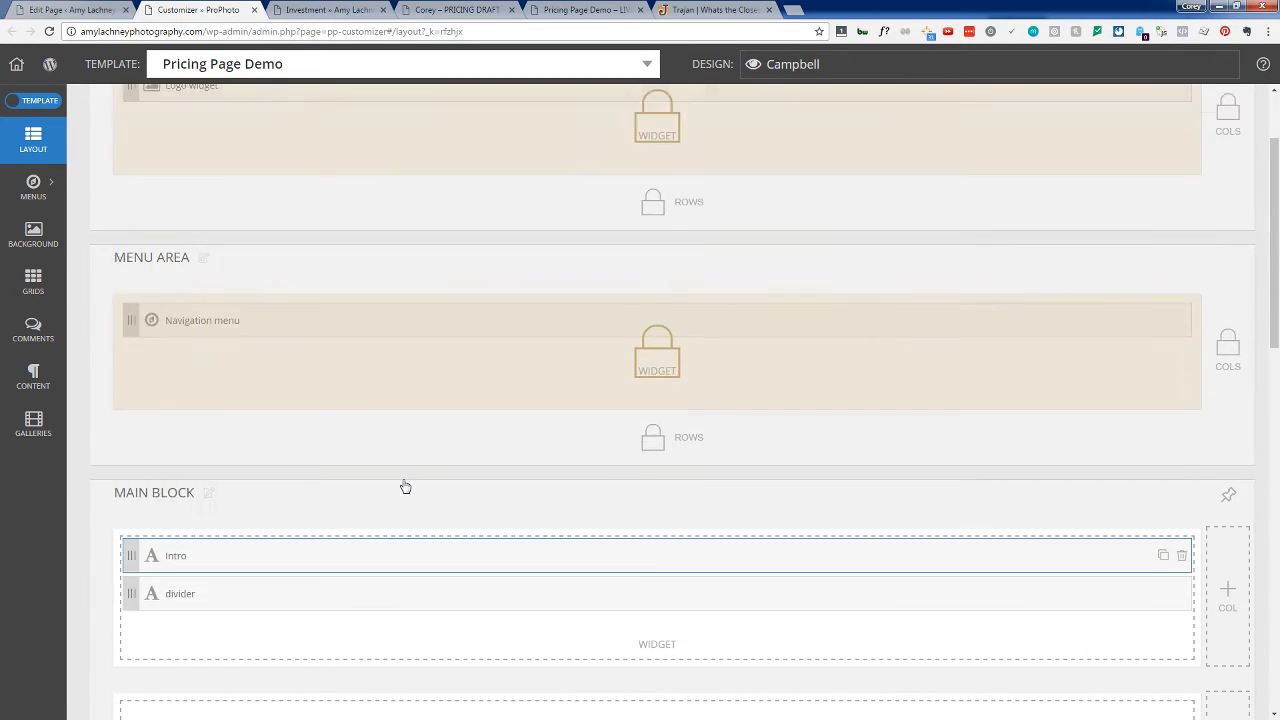
{"action": "scroll", "coordinate": [405, 485], "scroll_direction": "down", "scroll_amount": 5}
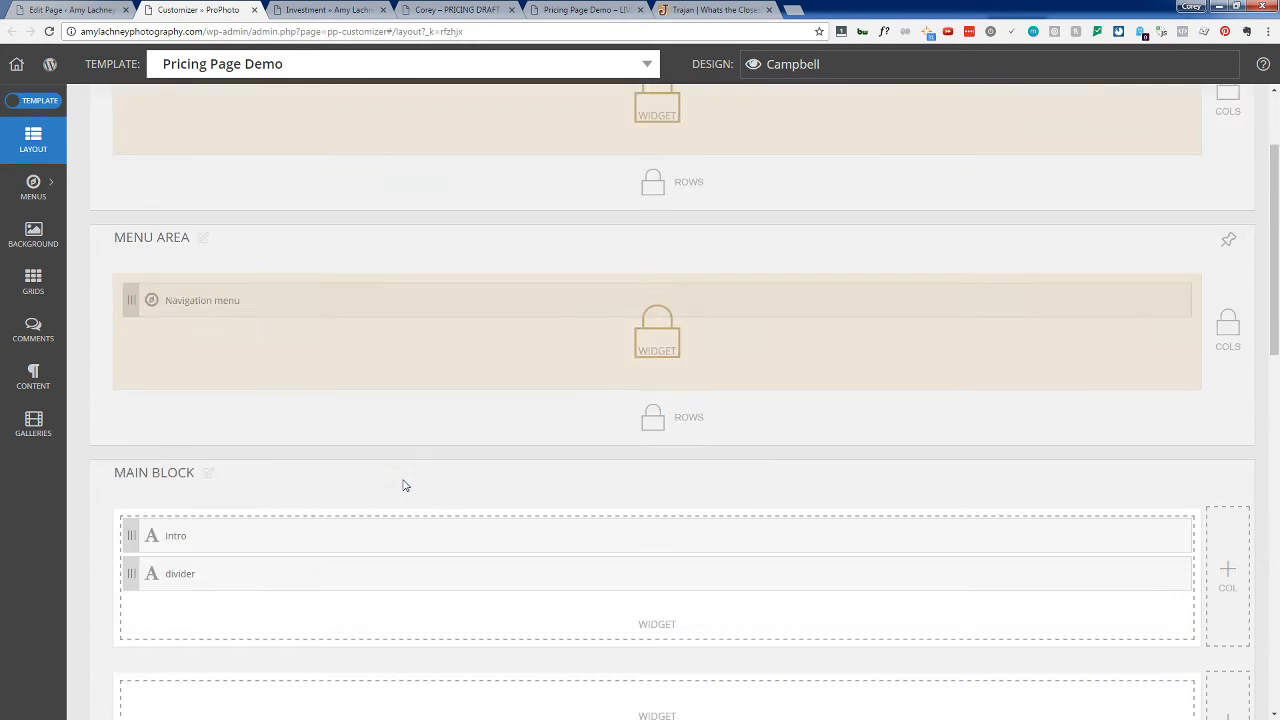
{"action": "scroll", "coordinate": [405, 485], "scroll_direction": "up", "scroll_amount": 4}
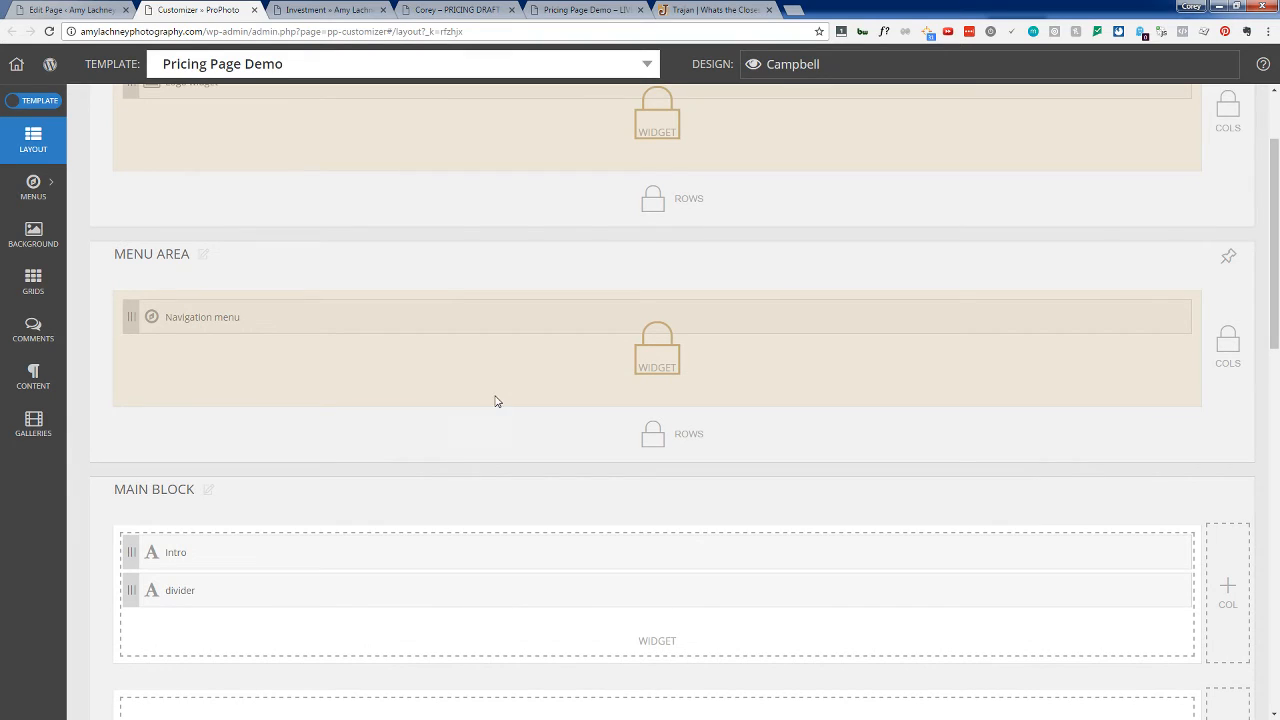
Step: Reload the Customizer, close the Trajan font tab and check the text saved in the intro row's divider widget
{"action": "left_click", "coordinate": [50, 31]}
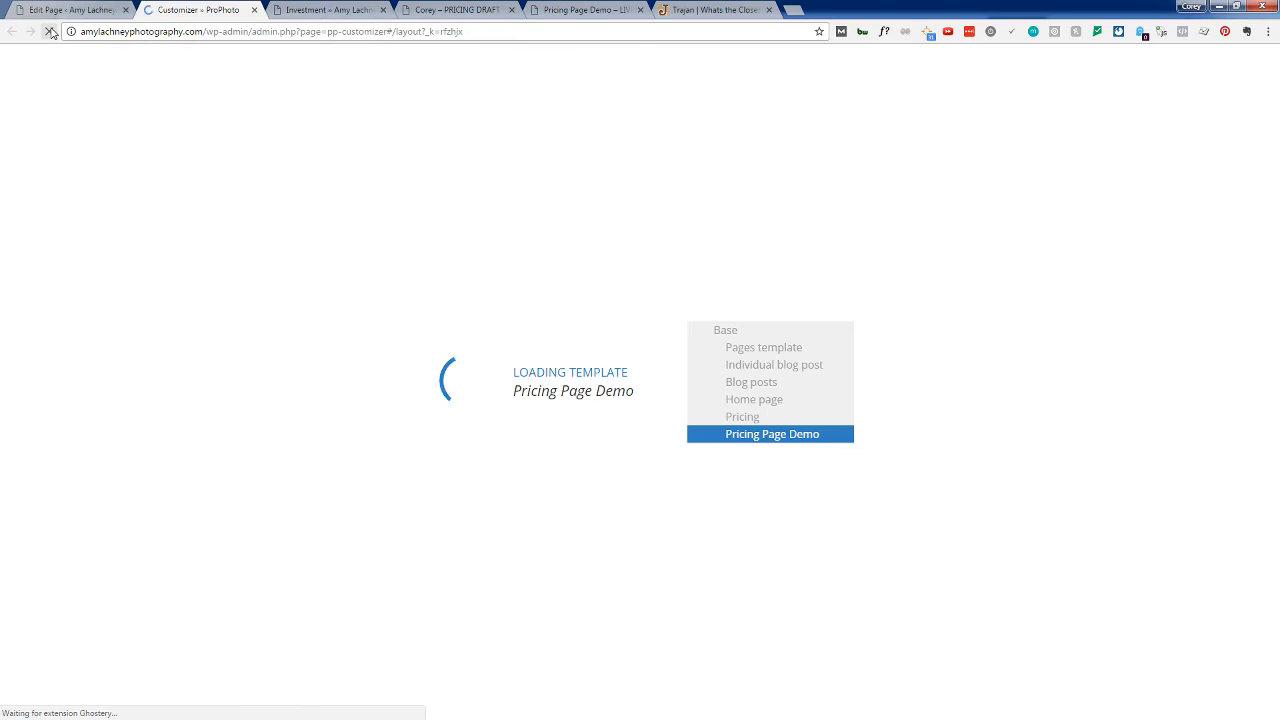
{"action": "left_click", "coordinate": [769, 10]}
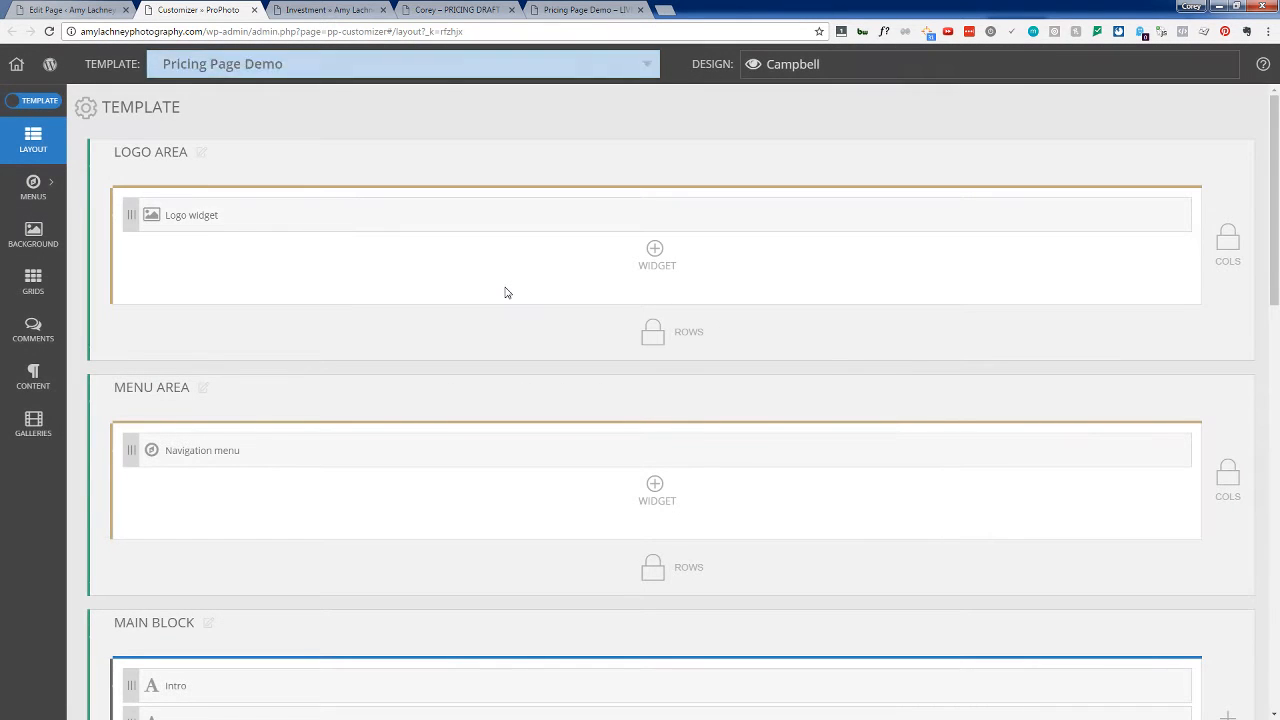
{"action": "scroll", "coordinate": [505, 295], "scroll_direction": "down", "scroll_amount": 5}
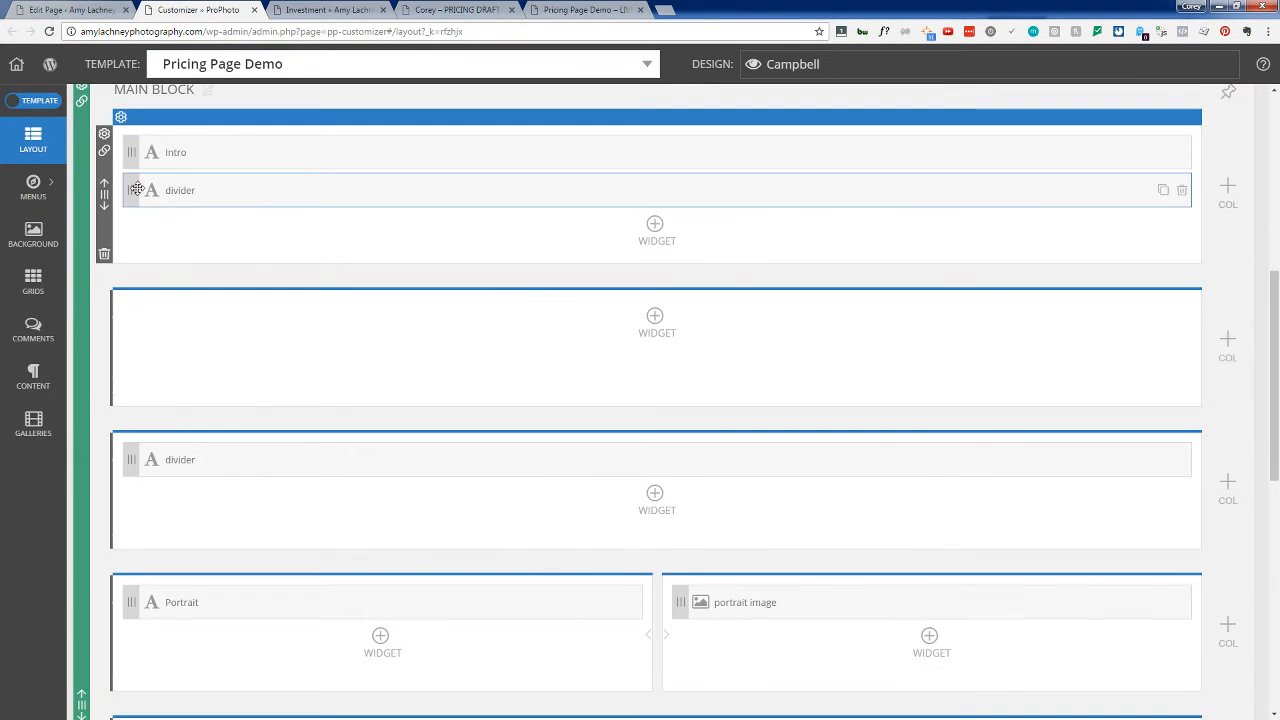
{"action": "left_click", "coordinate": [187, 190]}
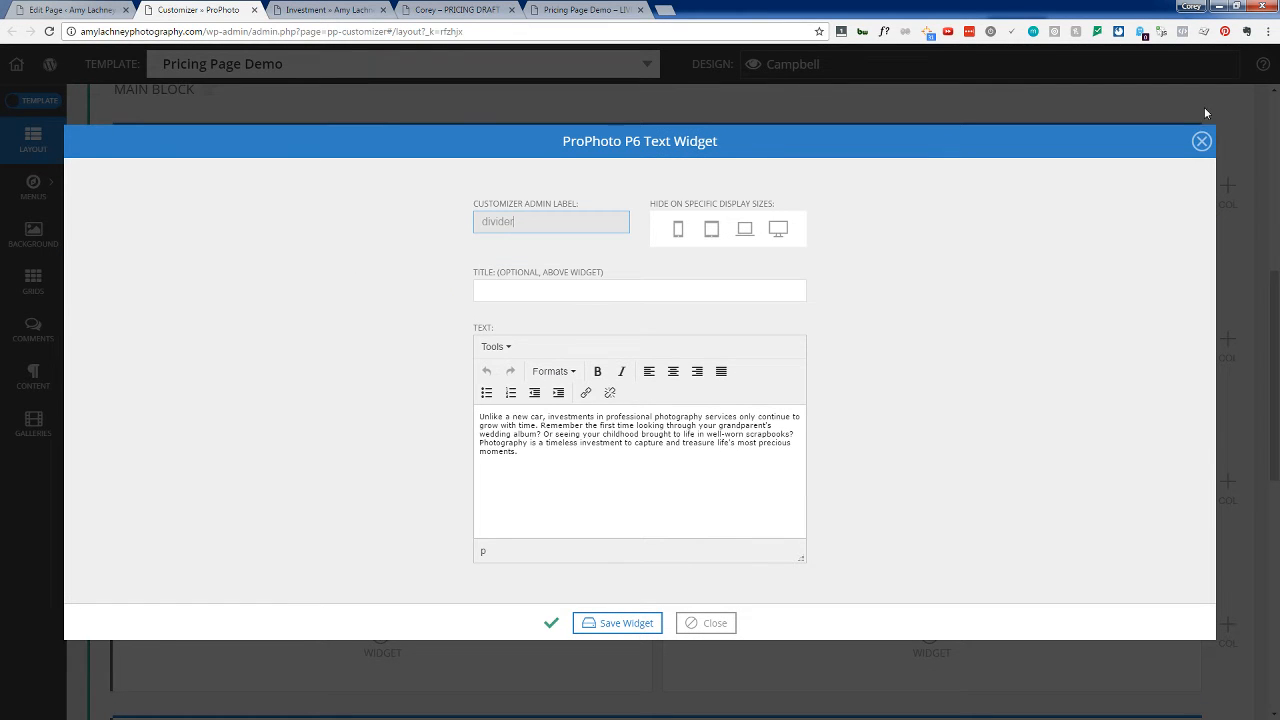
{"action": "left_click", "coordinate": [1202, 141]}
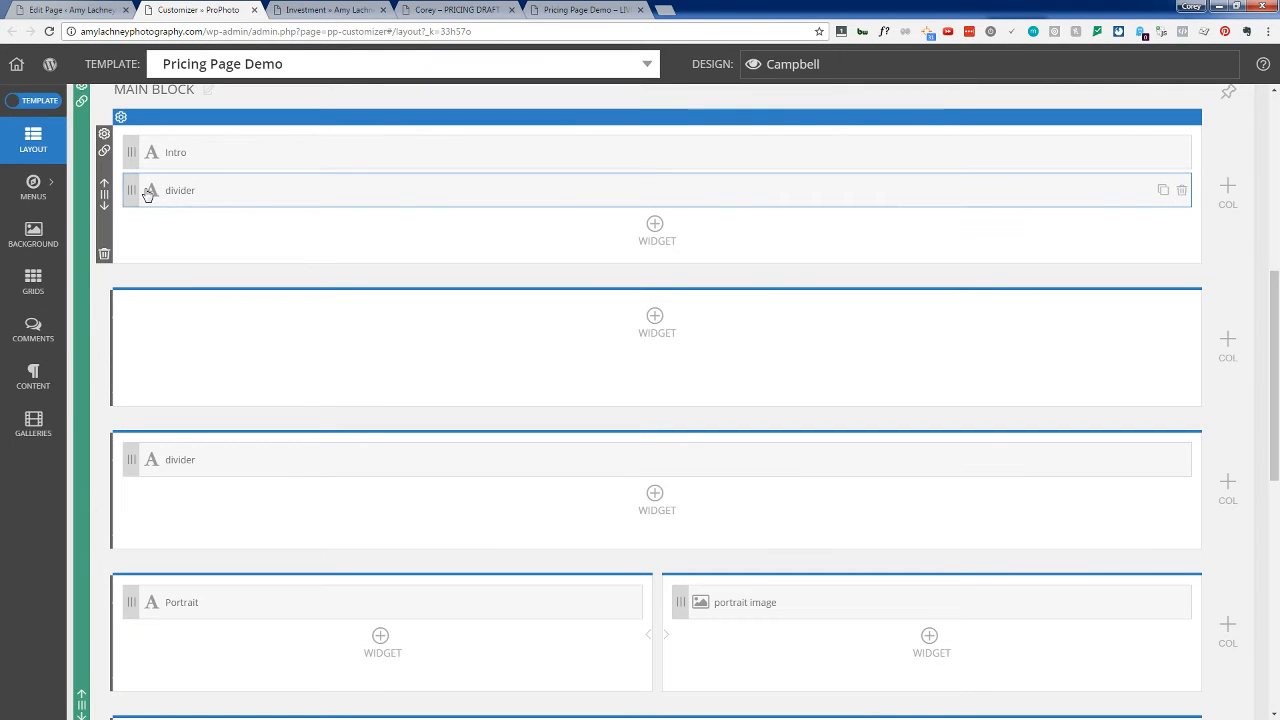
Step: Rename the intro row's divider widget to "opening para" and save it
{"action": "left_click", "coordinate": [198, 190]}
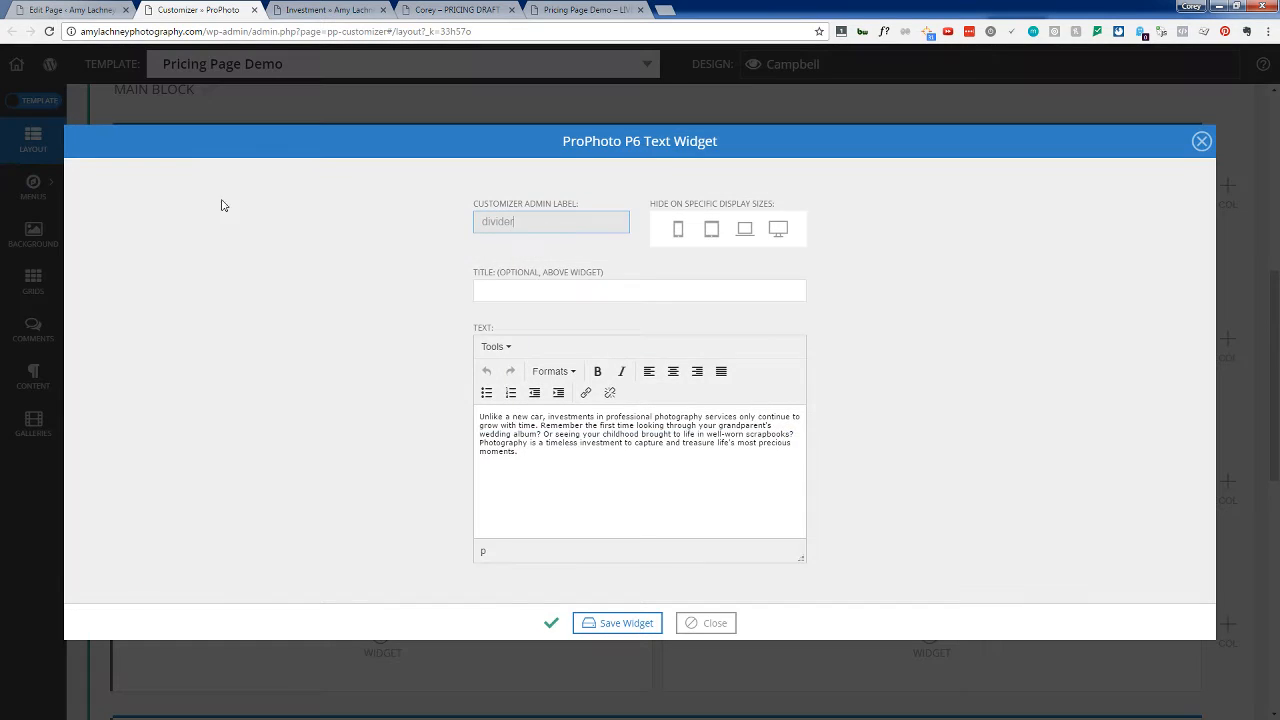
{"action": "double_click", "coordinate": [566, 214]}
{"action": "type", "text": "opening para"}
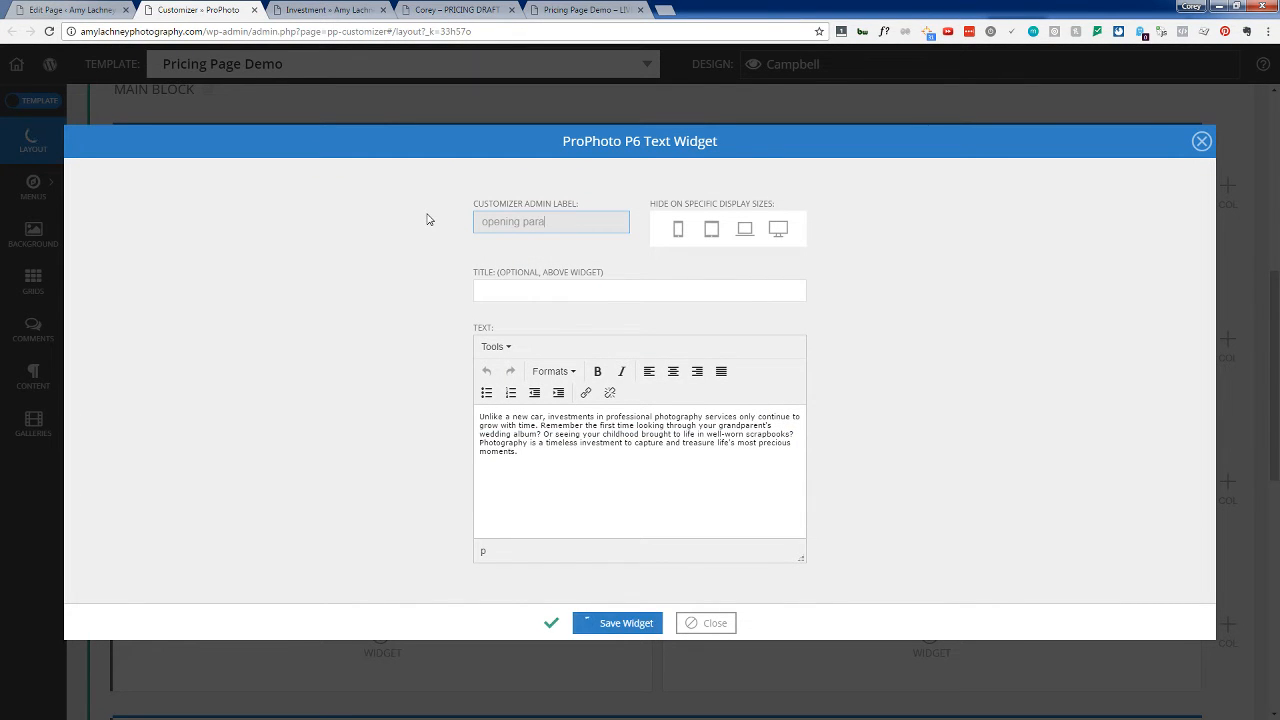
{"action": "left_click", "coordinate": [628, 624]}
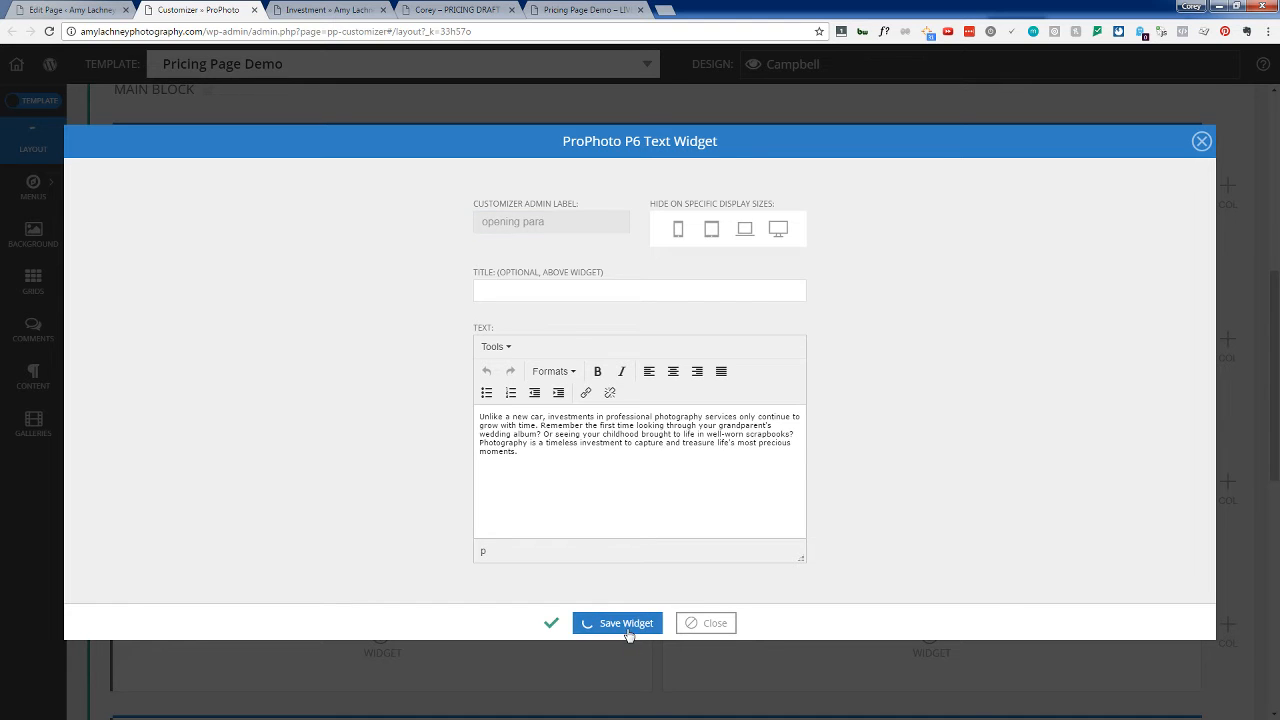
{"action": "left_click", "coordinate": [694, 630]}
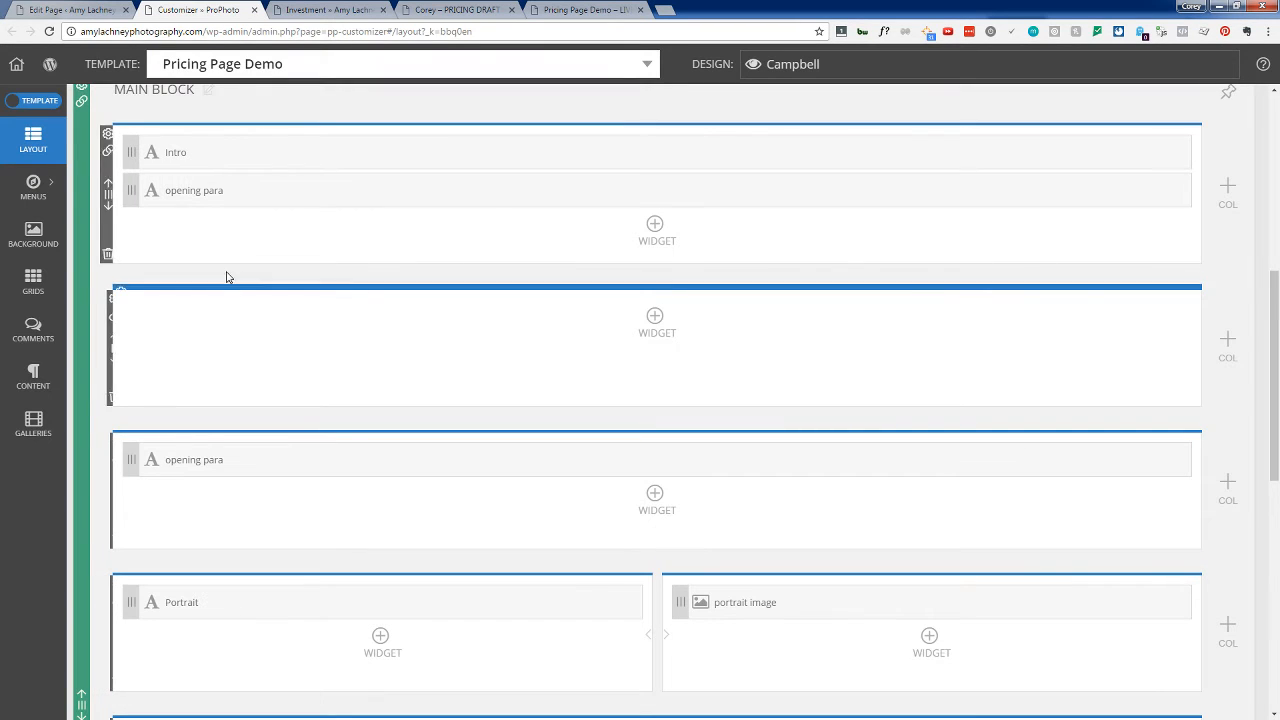
Step: Move the "opening para" widget from the intro row into the empty row below and review the Main Block rows
{"action": "left_click_drag", "start_coordinate": [133, 190], "coordinate": [146, 347]}
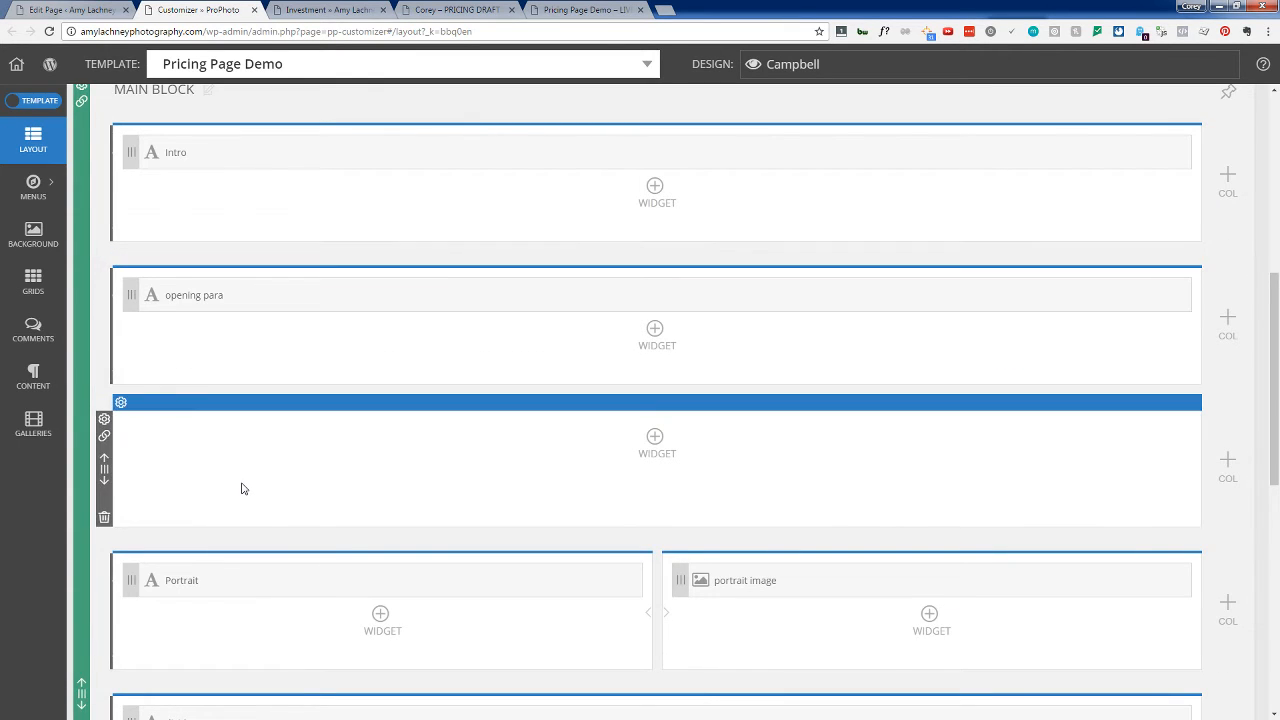
{"action": "scroll", "coordinate": [243, 486], "scroll_direction": "up", "scroll_amount": 1}
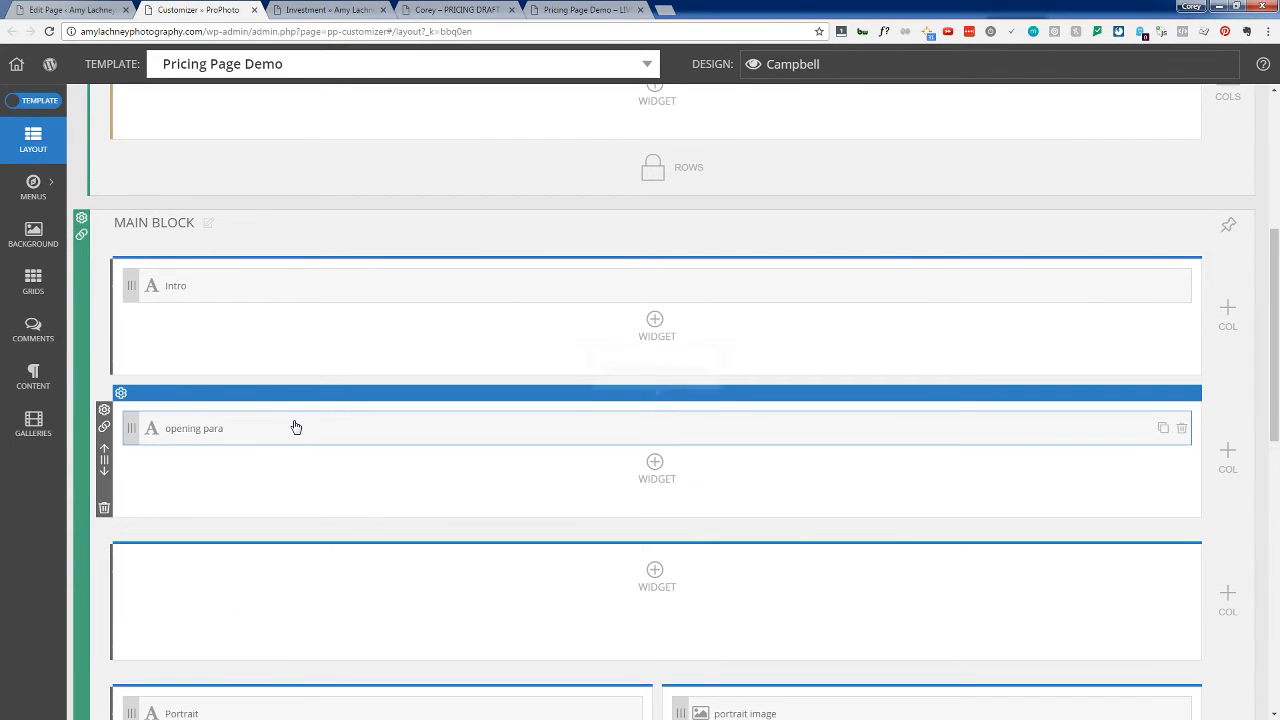
{"action": "scroll", "coordinate": [320, 440], "scroll_direction": "down", "scroll_amount": 1}
{"action": "scroll", "coordinate": [331, 433], "scroll_direction": "down", "scroll_amount": 1}
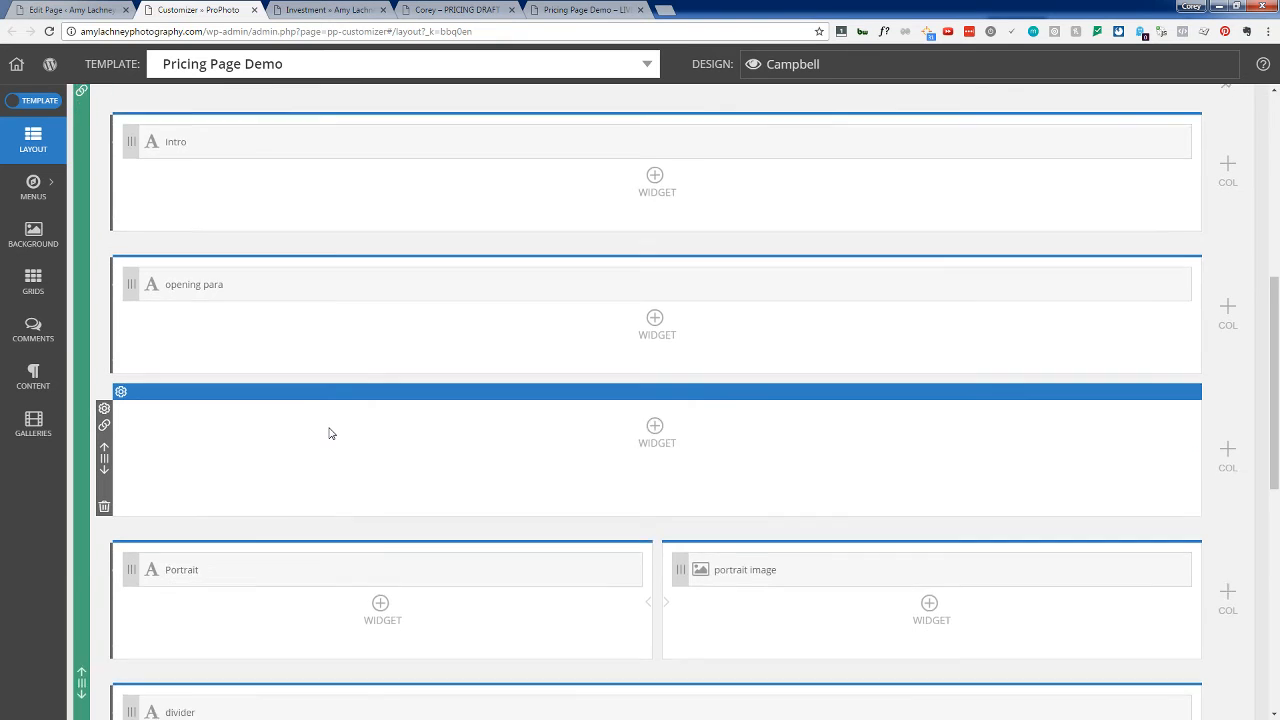
{"action": "scroll", "coordinate": [331, 433], "scroll_direction": "up", "scroll_amount": 1}
Step: Copy the divider widget from below the Portrait row and paste it into the empty row under "opening para"
{"action": "scroll", "coordinate": [331, 433], "scroll_direction": "down", "scroll_amount": 2}
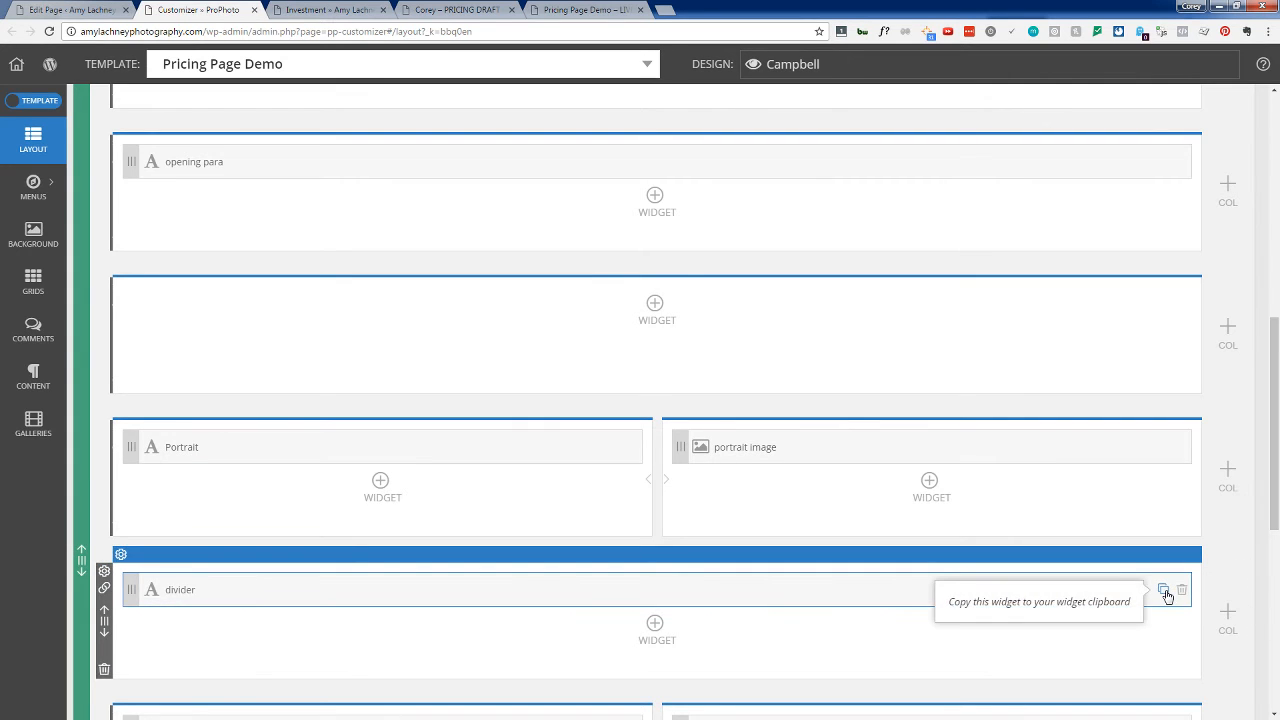
{"action": "left_click", "coordinate": [1163, 590]}
{"action": "left_click", "coordinate": [669, 303]}
Step: Reload the live Pricing Page Demo page and compare its intro section with the Investment page before returning to the Customizer
{"action": "scroll", "coordinate": [300, 426], "scroll_direction": "up", "scroll_amount": 2}
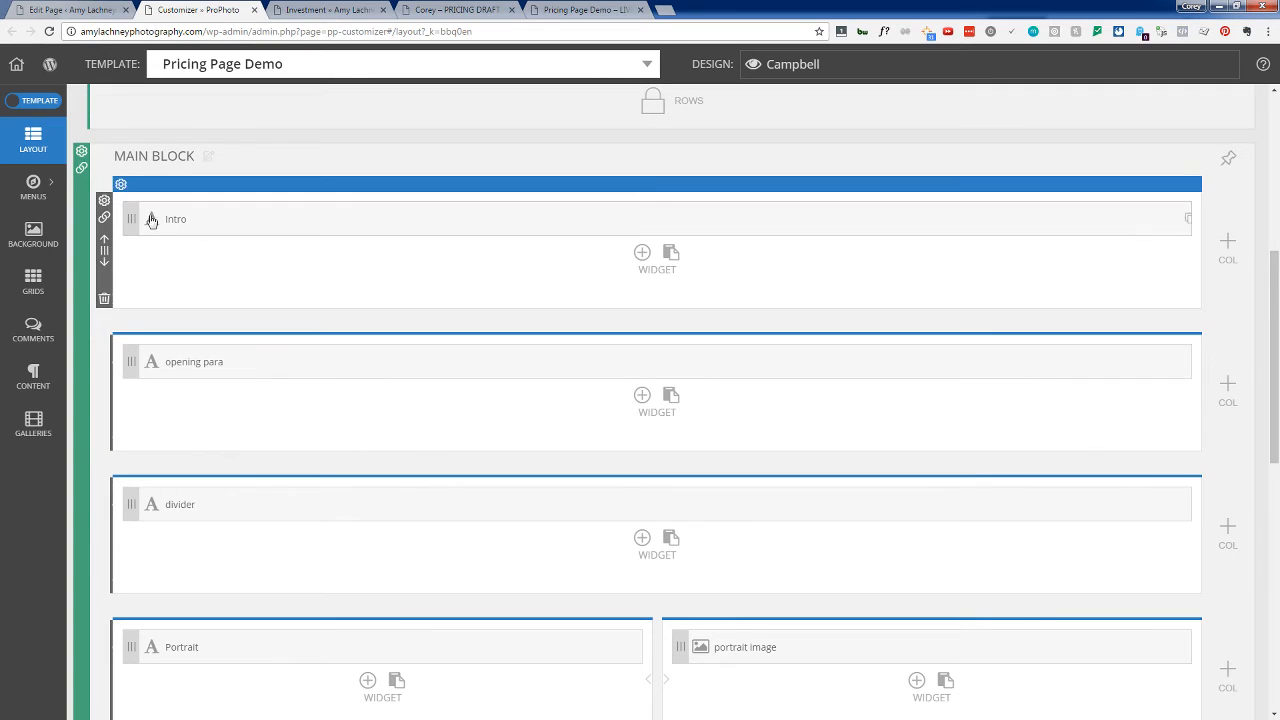
{"action": "left_click", "coordinate": [595, 9]}
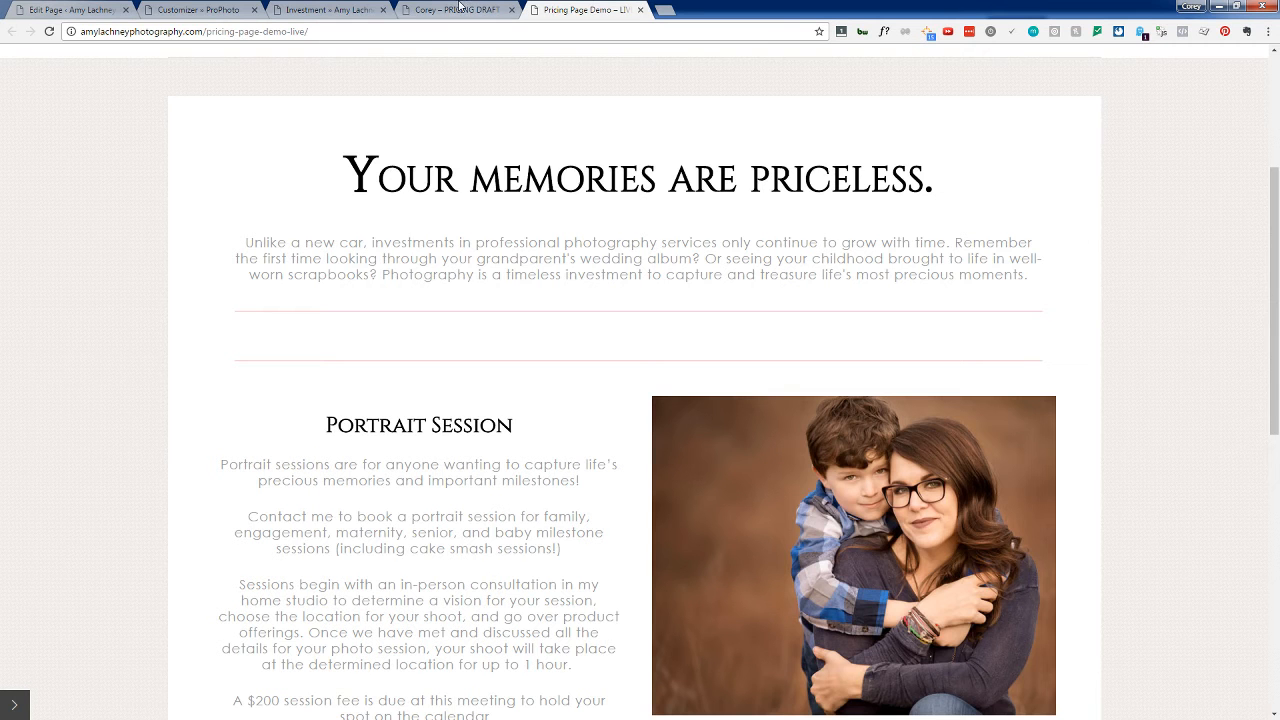
{"action": "left_click", "coordinate": [48, 33]}
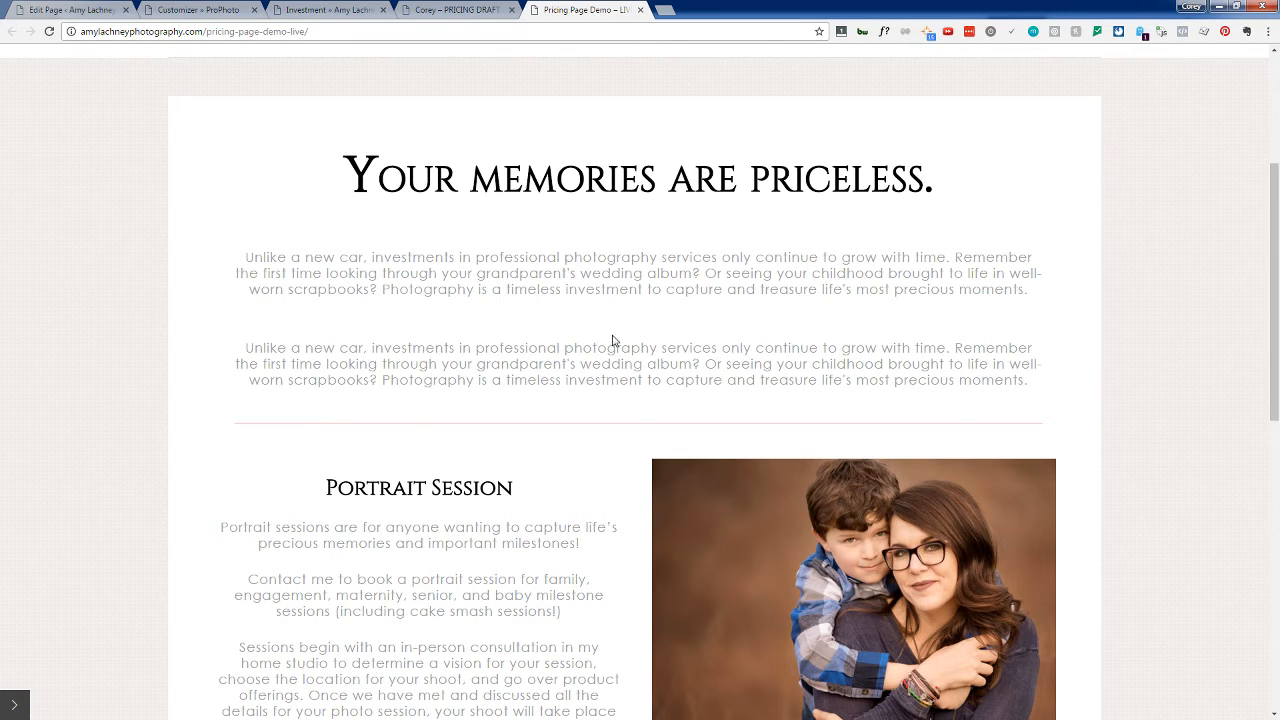
{"action": "left_click", "coordinate": [422, 6]}
{"action": "left_click", "coordinate": [336, 6]}
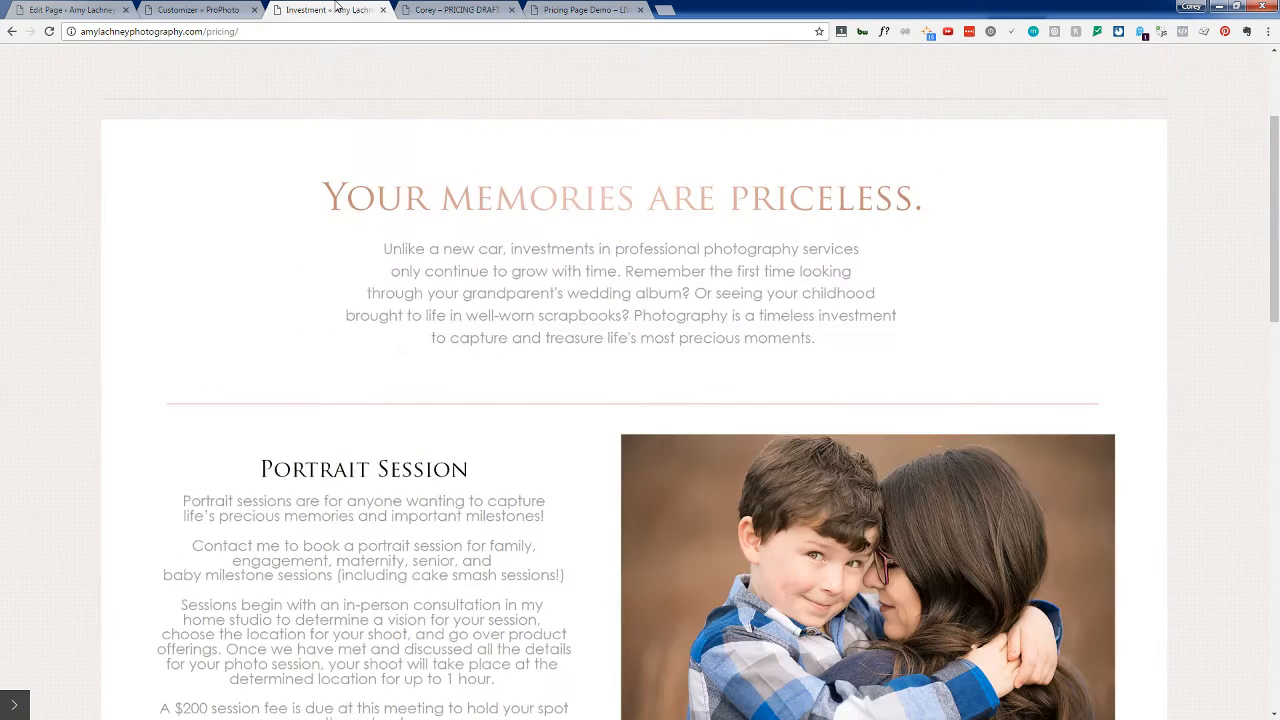
{"action": "left_click", "coordinate": [243, 6]}
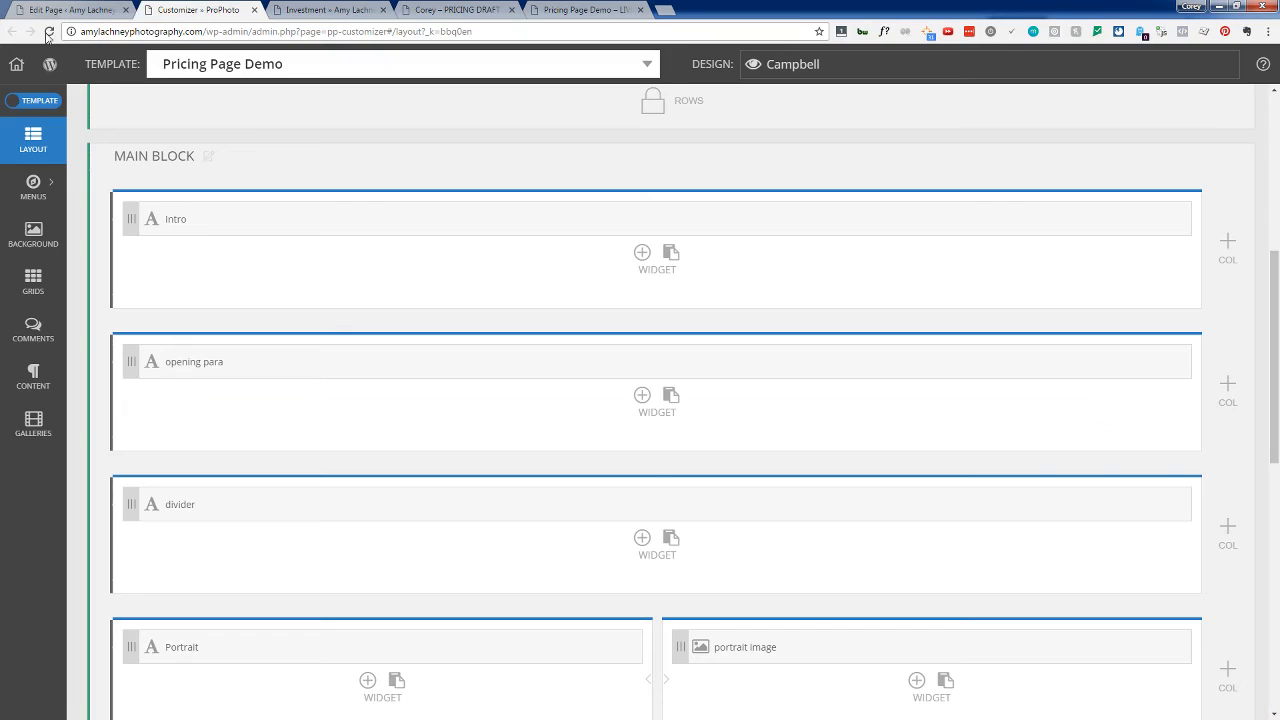
Step: Reload the Customizer and try to delete the duplicate "opening para" widget from the intro row in the Main Block
{"action": "left_click", "coordinate": [48, 33]}
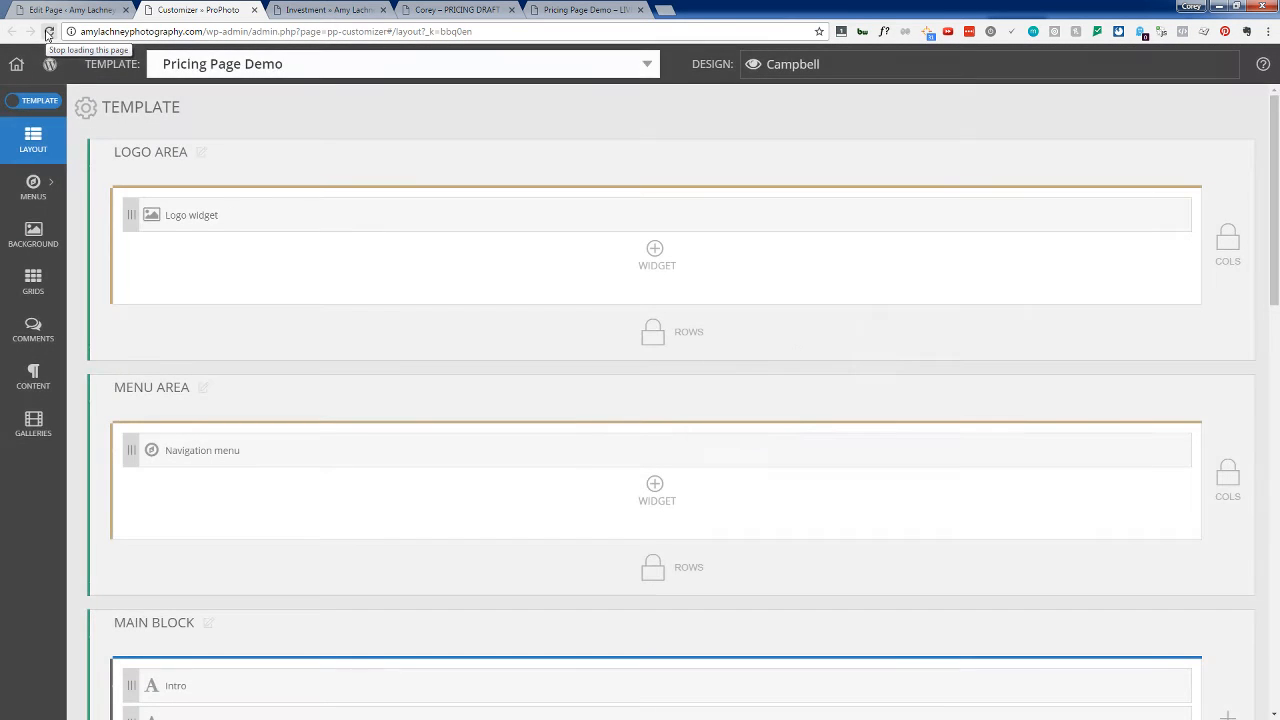
{"action": "scroll", "coordinate": [256, 434], "scroll_direction": "down", "scroll_amount": 1}
{"action": "scroll", "coordinate": [253, 433], "scroll_direction": "down", "scroll_amount": 3}
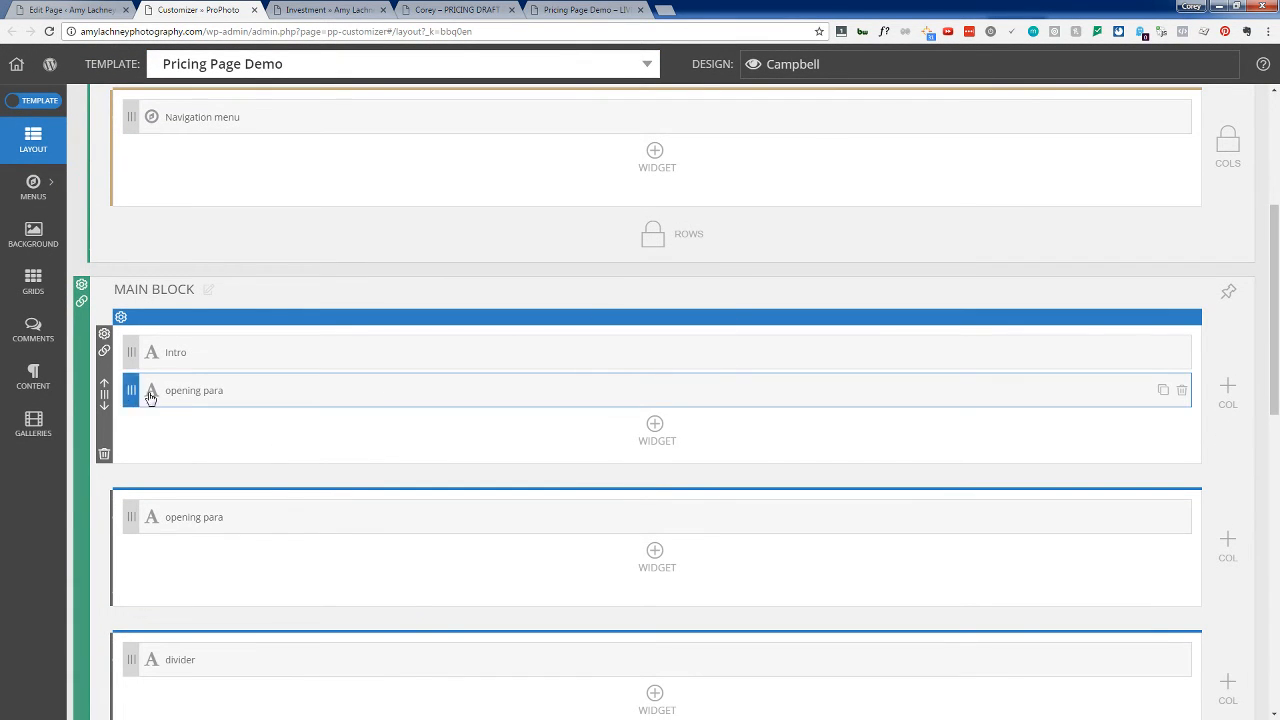
{"action": "scroll", "coordinate": [203, 398], "scroll_direction": "down", "scroll_amount": 1}
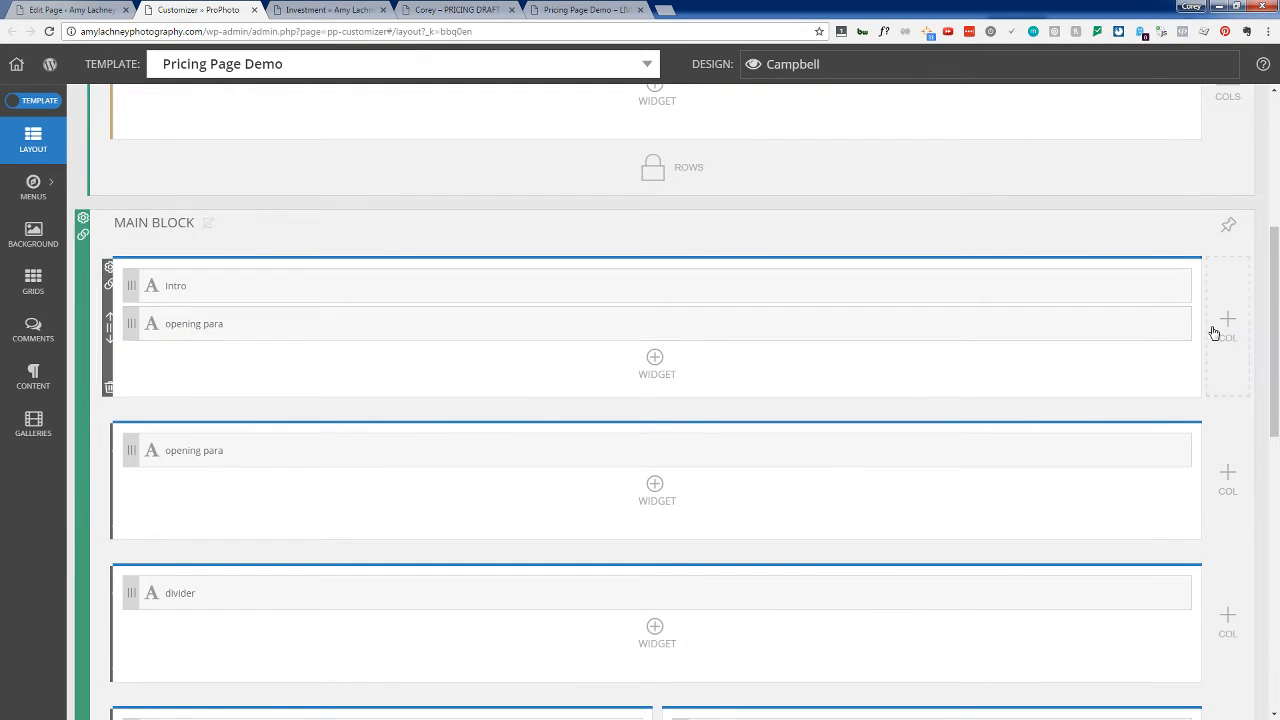
{"action": "left_click", "coordinate": [1183, 324]}
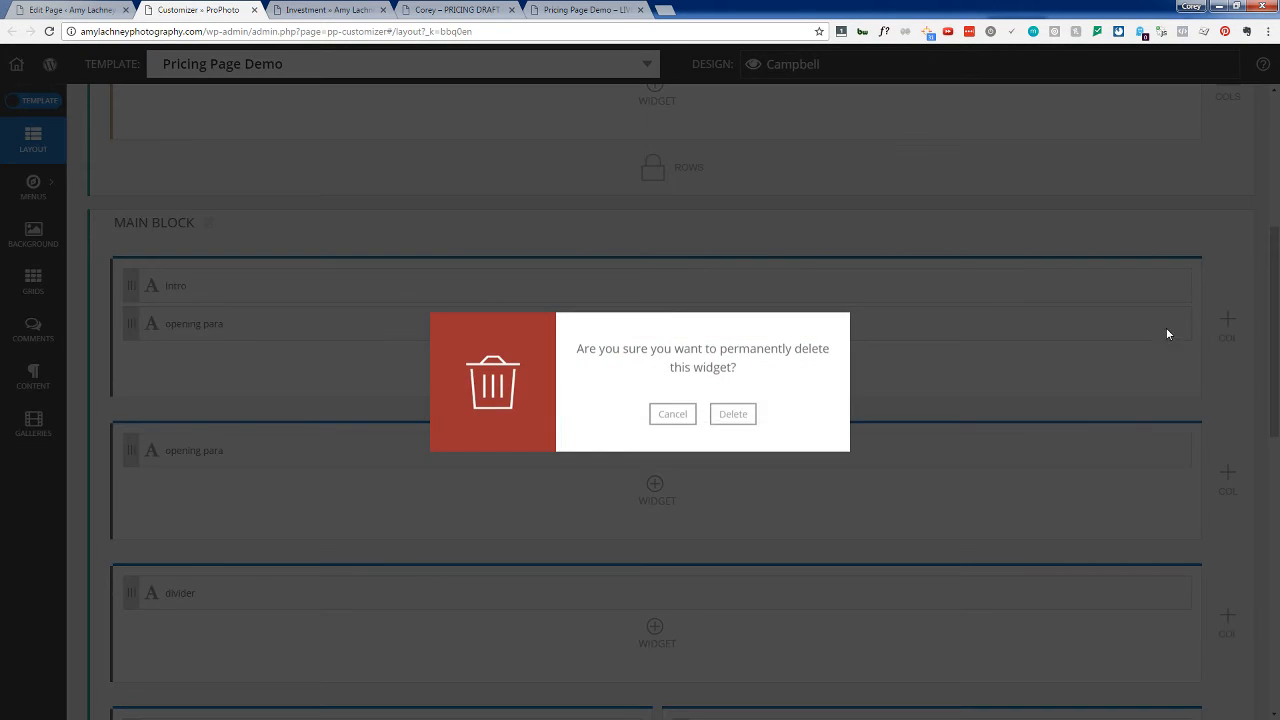
{"action": "left_click", "coordinate": [734, 415]}
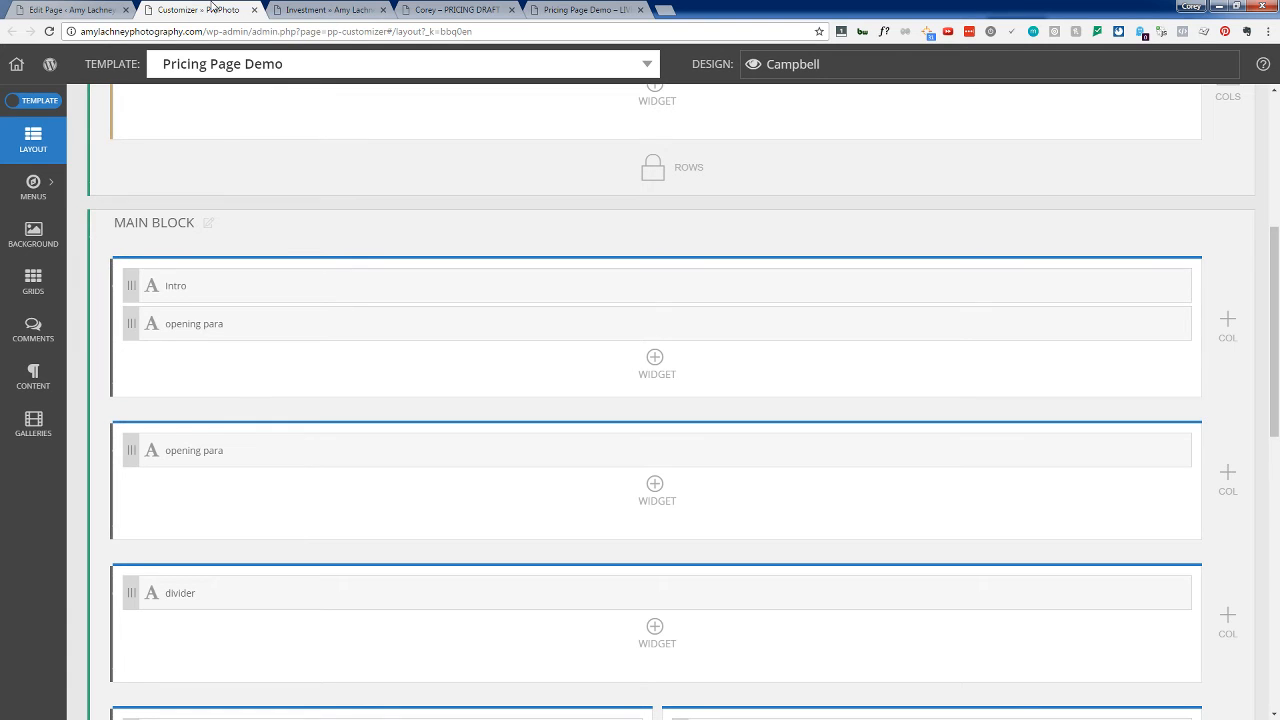
{"action": "scroll", "coordinate": [186, 271], "scroll_direction": "down", "scroll_amount": 3}
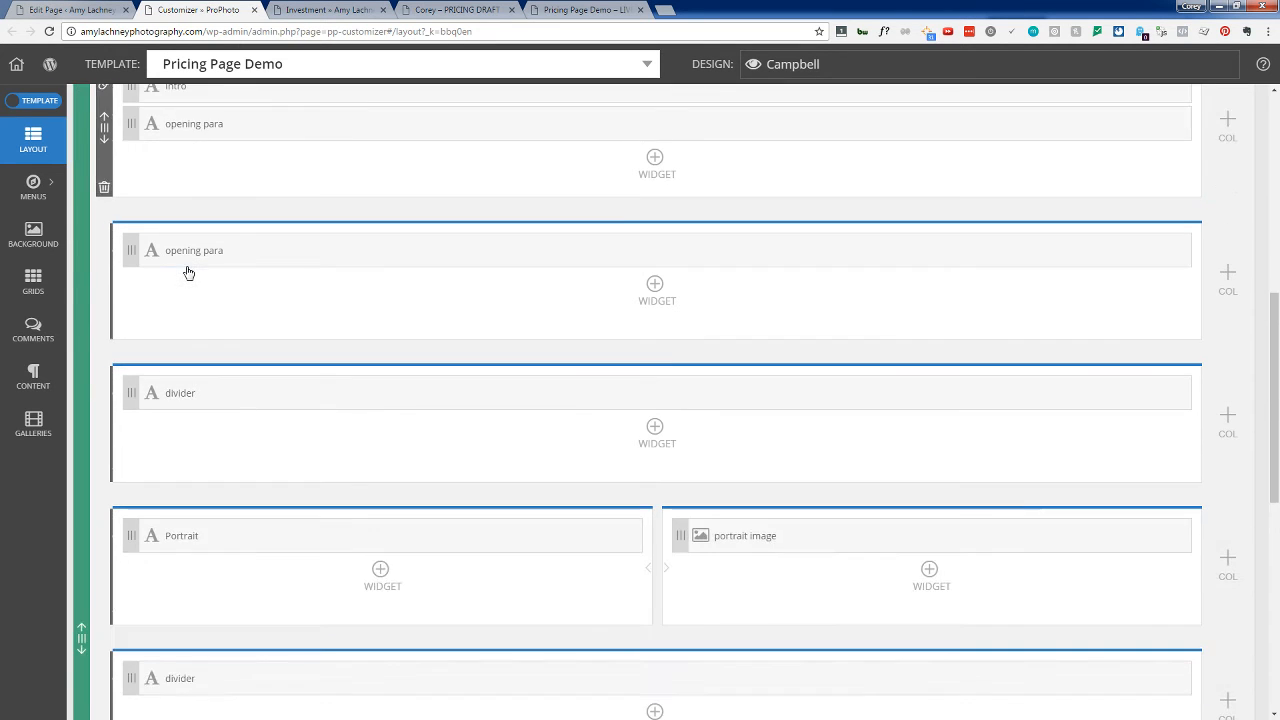
{"action": "scroll", "coordinate": [186, 271], "scroll_direction": "up", "scroll_amount": 6}
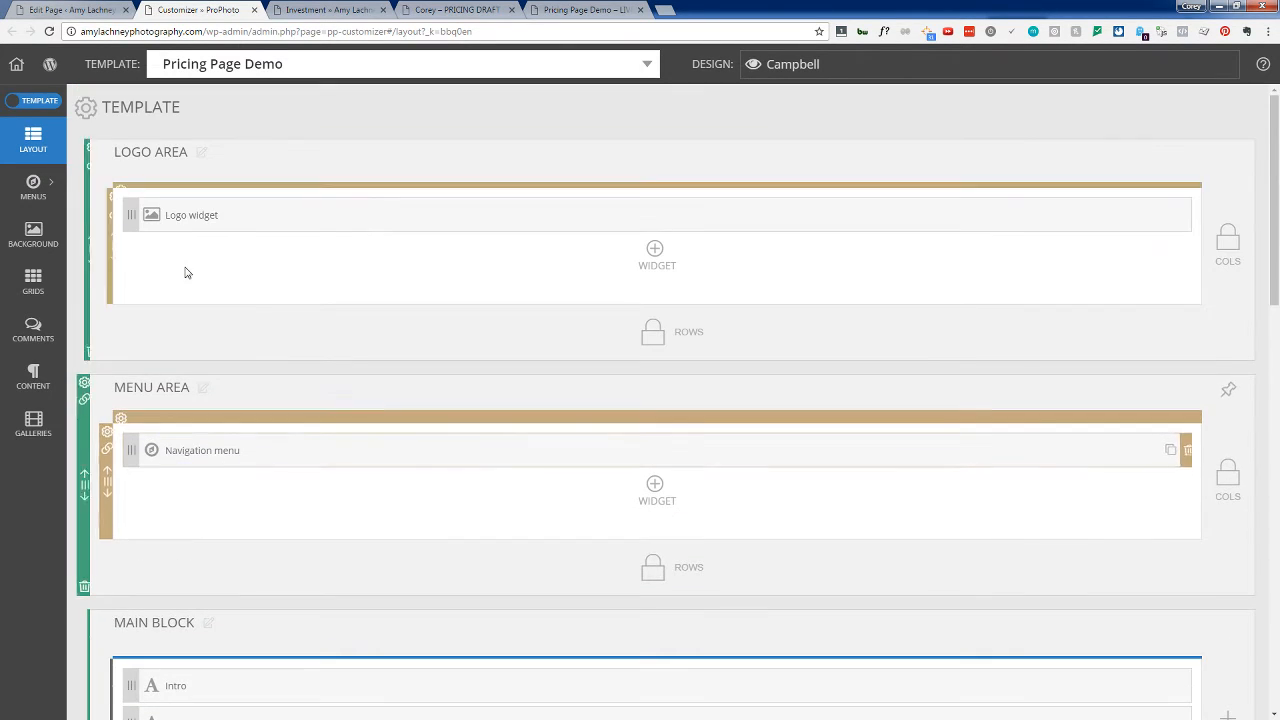
Step: Log out of WordPress and back in, dismiss the password-saving offer and reopen the ProPhoto Customizer
{"action": "left_click", "coordinate": [49, 65]}
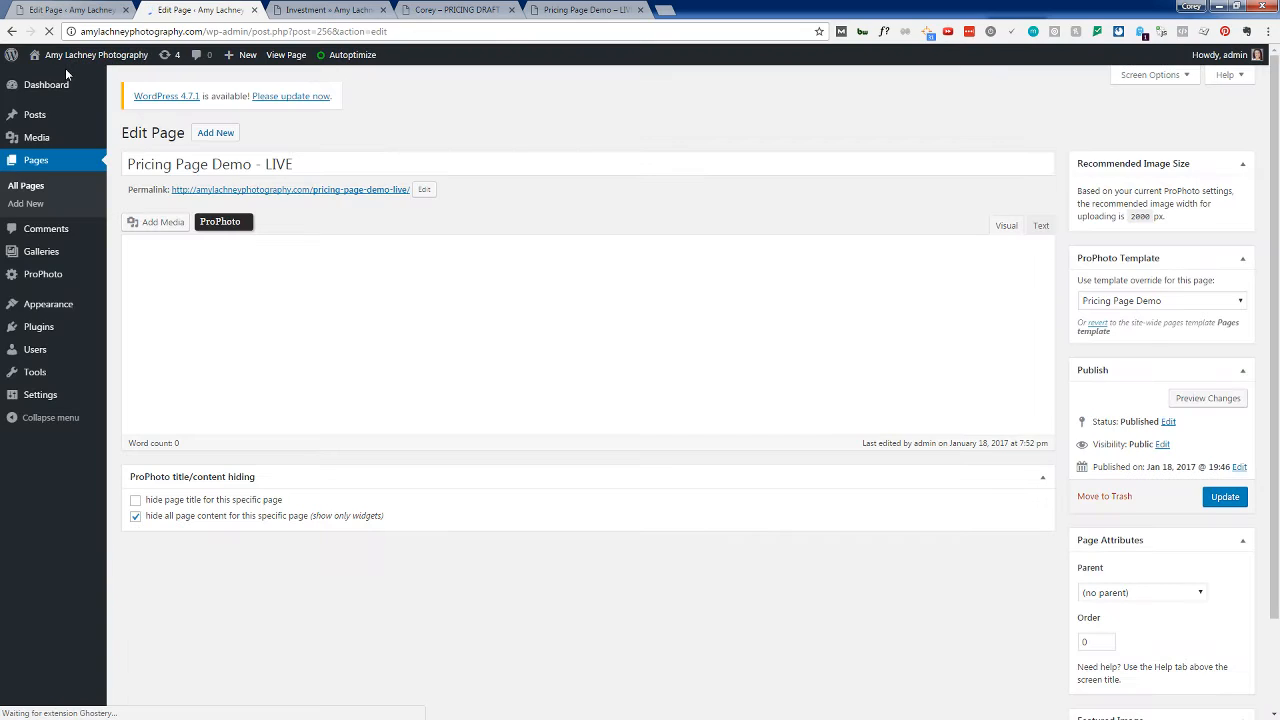
{"action": "mouse_move", "coordinate": [1240, 56]}
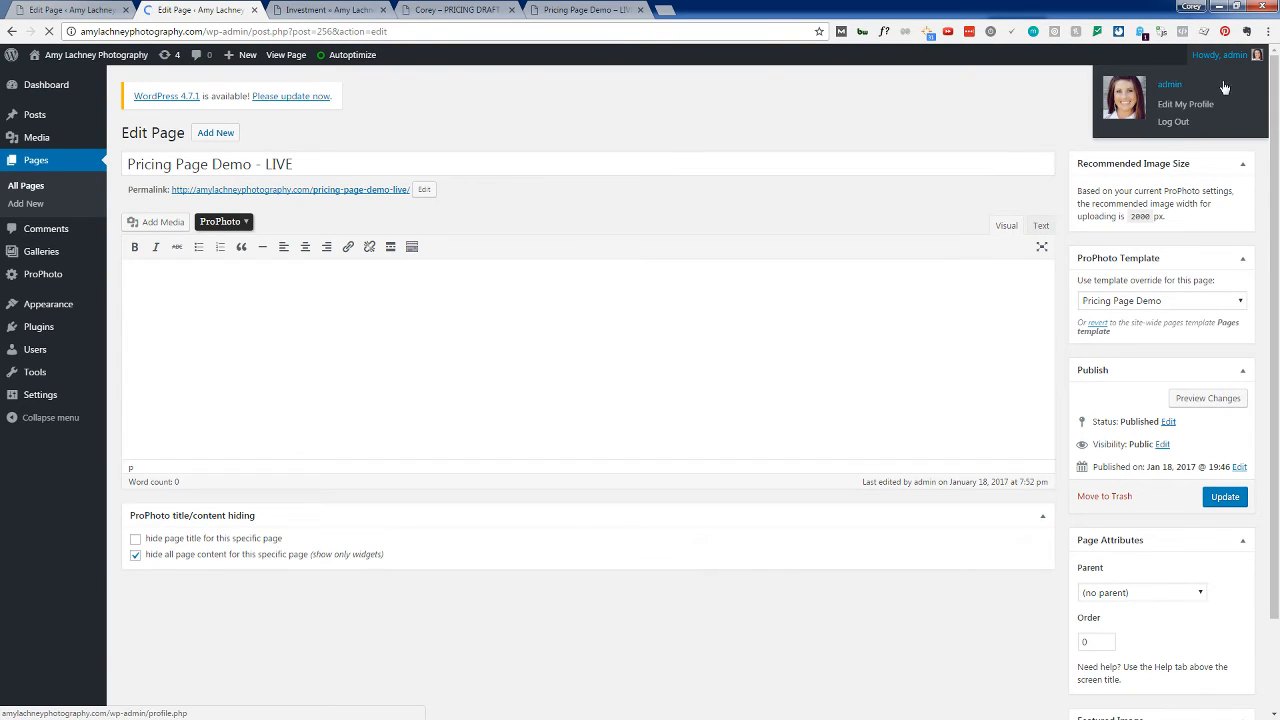
{"action": "left_click", "coordinate": [1175, 124]}
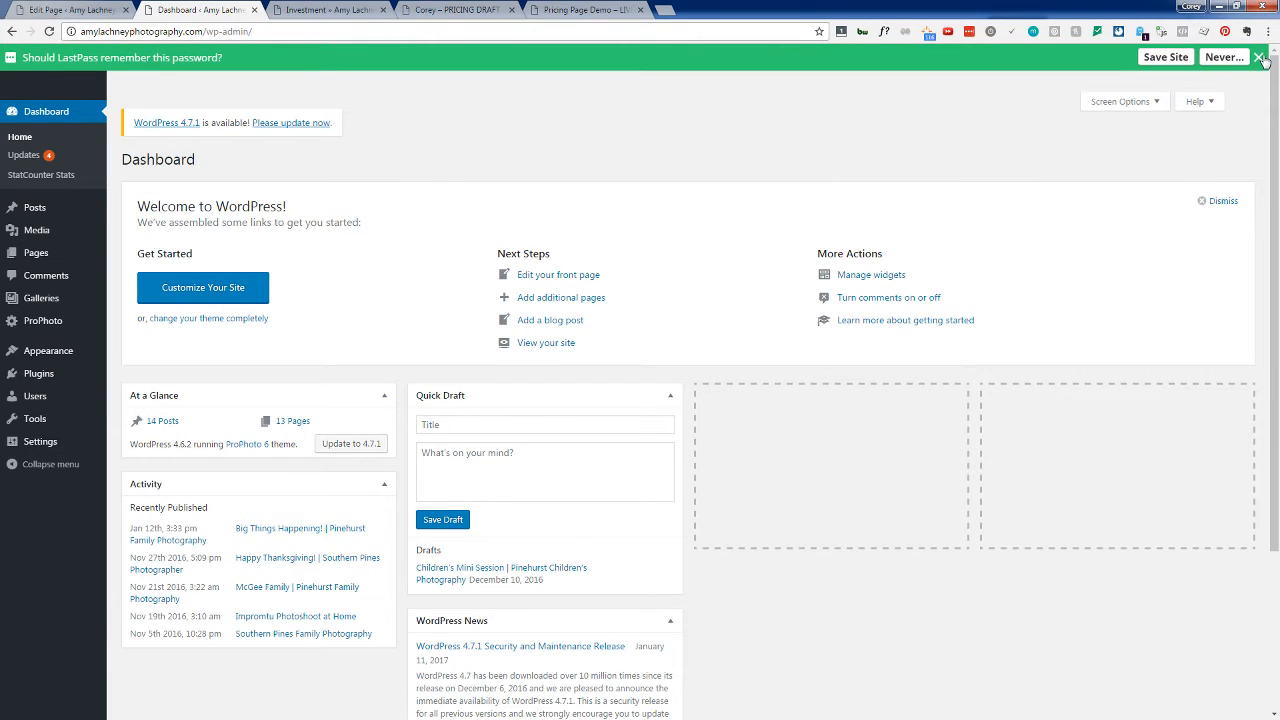
{"action": "left_click", "coordinate": [1260, 57]}
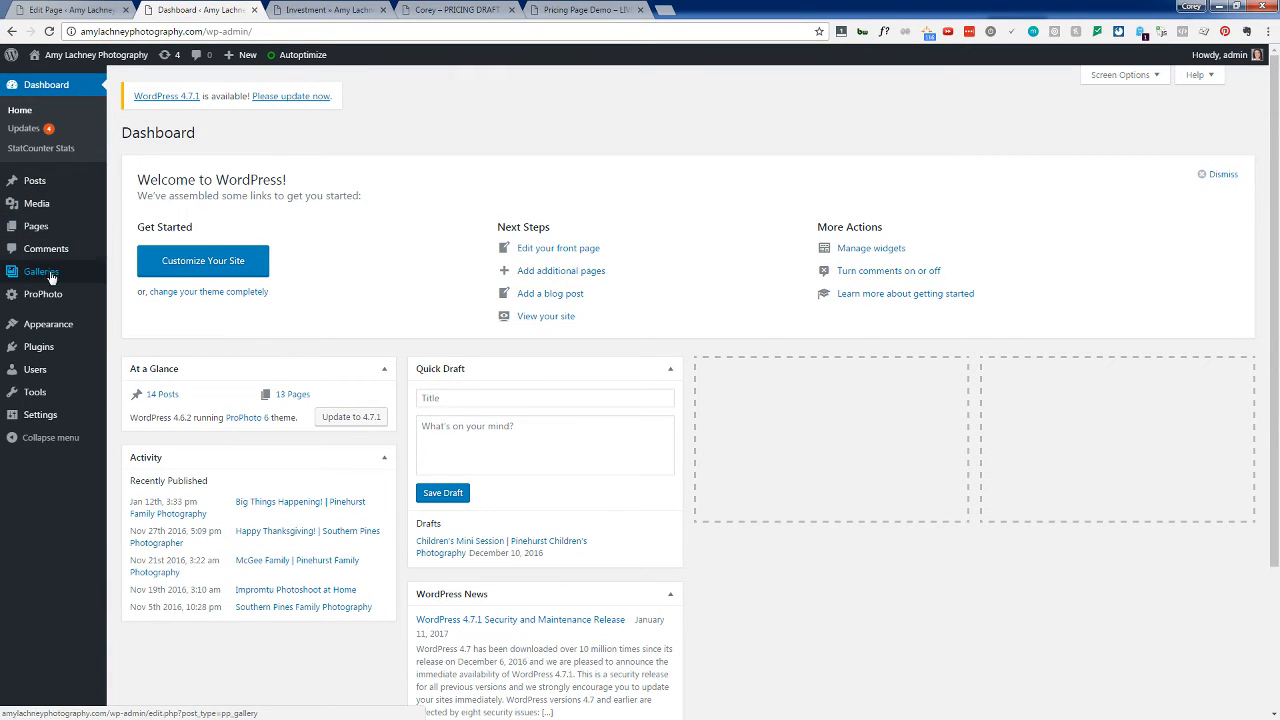
{"action": "mouse_move", "coordinate": [47, 330]}
{"action": "mouse_move", "coordinate": [62, 296]}
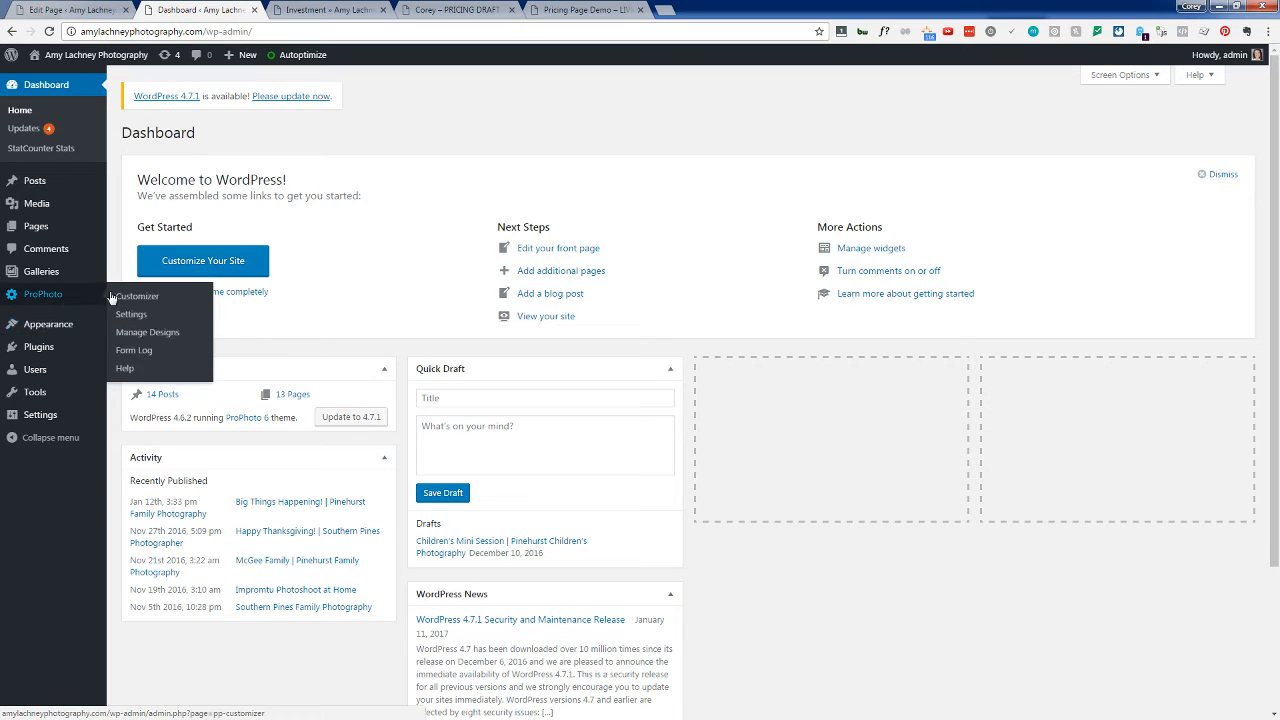
{"action": "left_click", "coordinate": [145, 295]}
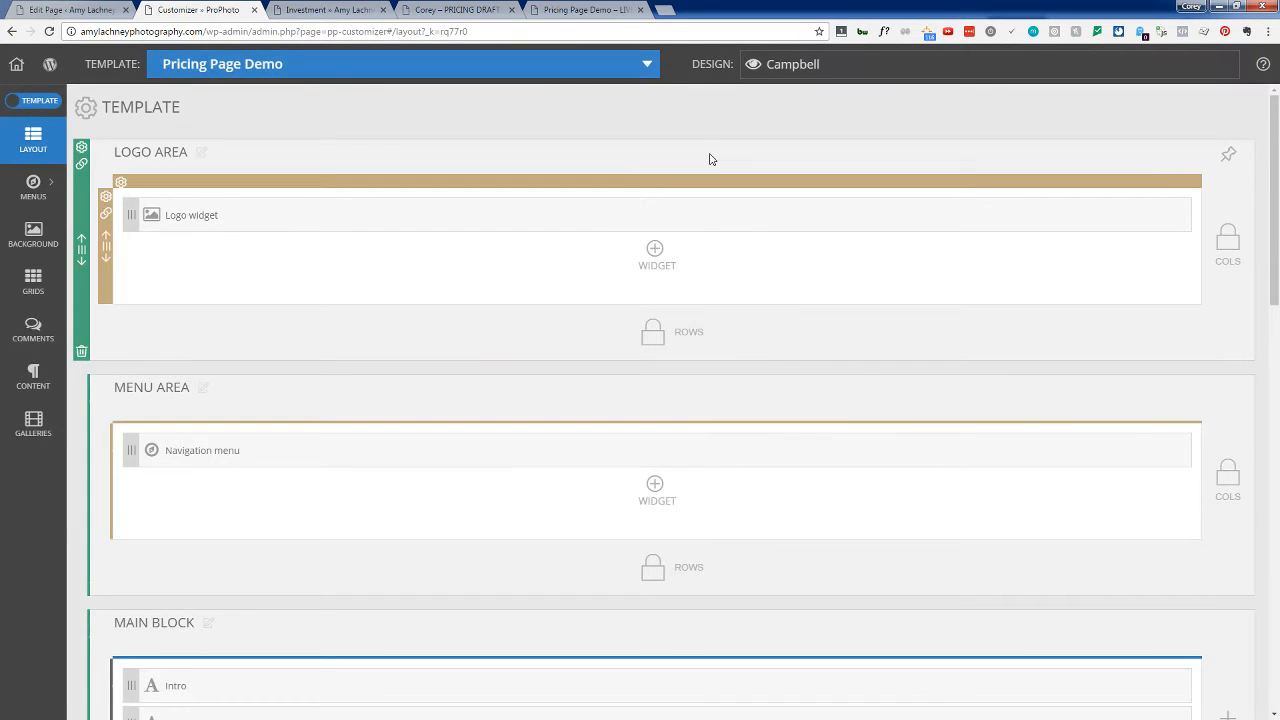
Step: Try again to delete the duplicate "opening para" widget below the intro widget
{"action": "scroll", "coordinate": [317, 417], "scroll_direction": "down", "scroll_amount": 3}
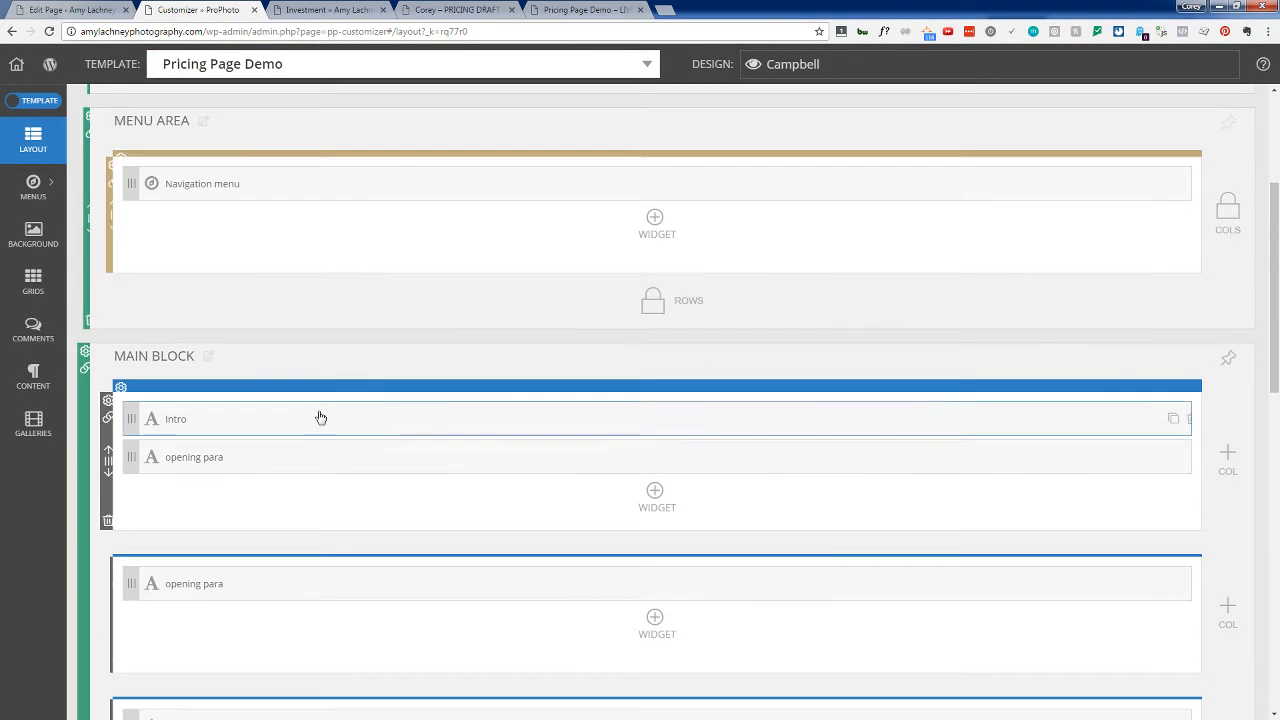
{"action": "scroll", "coordinate": [320, 417], "scroll_direction": "down", "scroll_amount": 1}
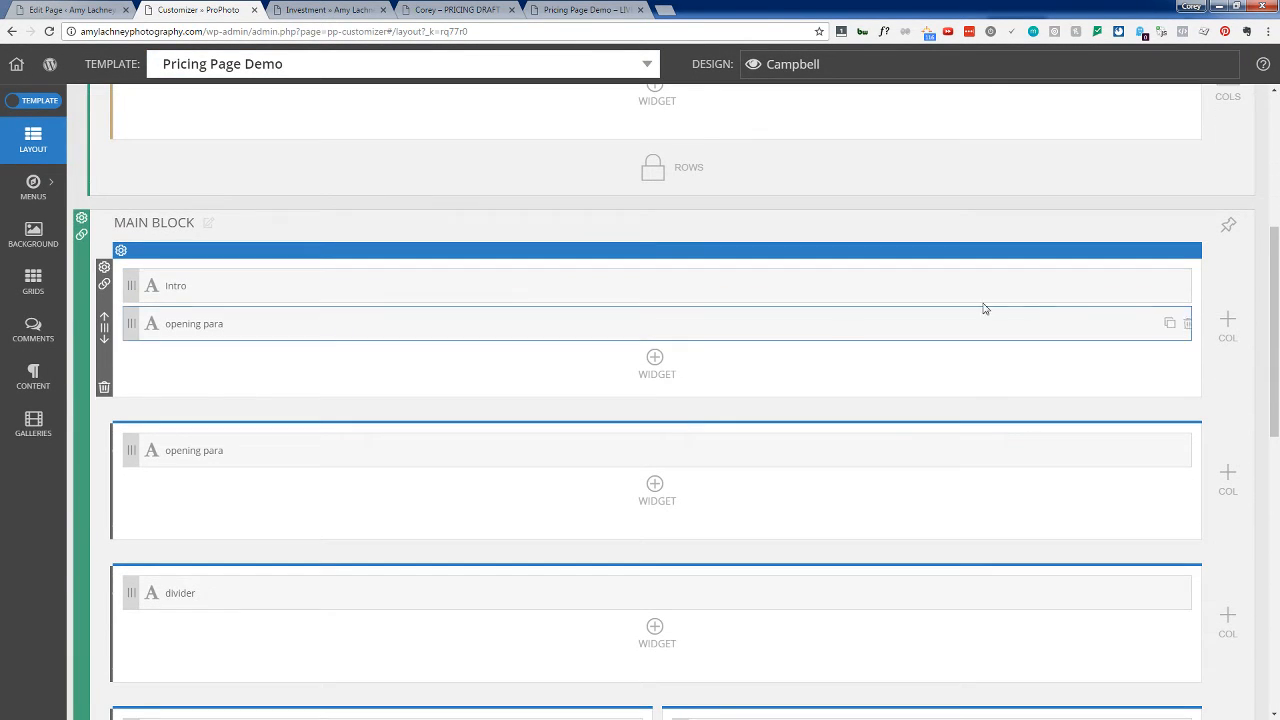
{"action": "left_click", "coordinate": [1182, 323]}
{"action": "left_click", "coordinate": [733, 414]}
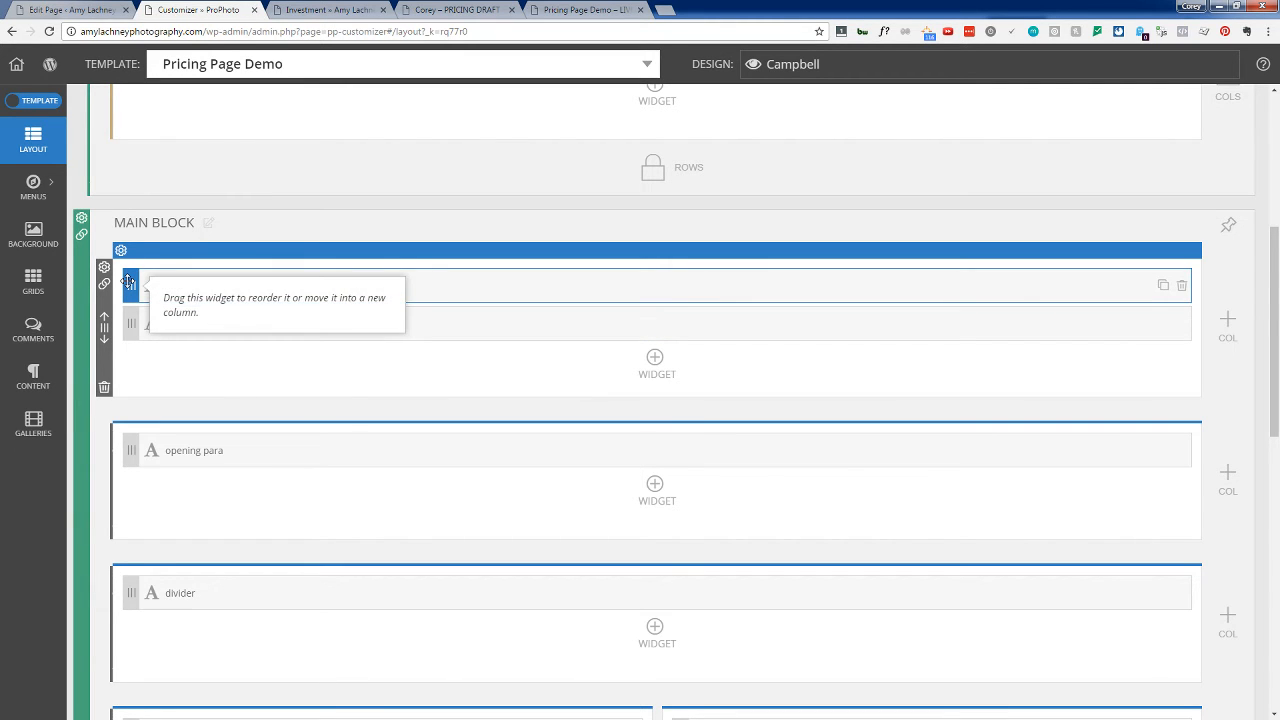
Step: Try to delete the entire first Main Block row and reload the Customizer to check the deletion
{"action": "left_click", "coordinate": [104, 387]}
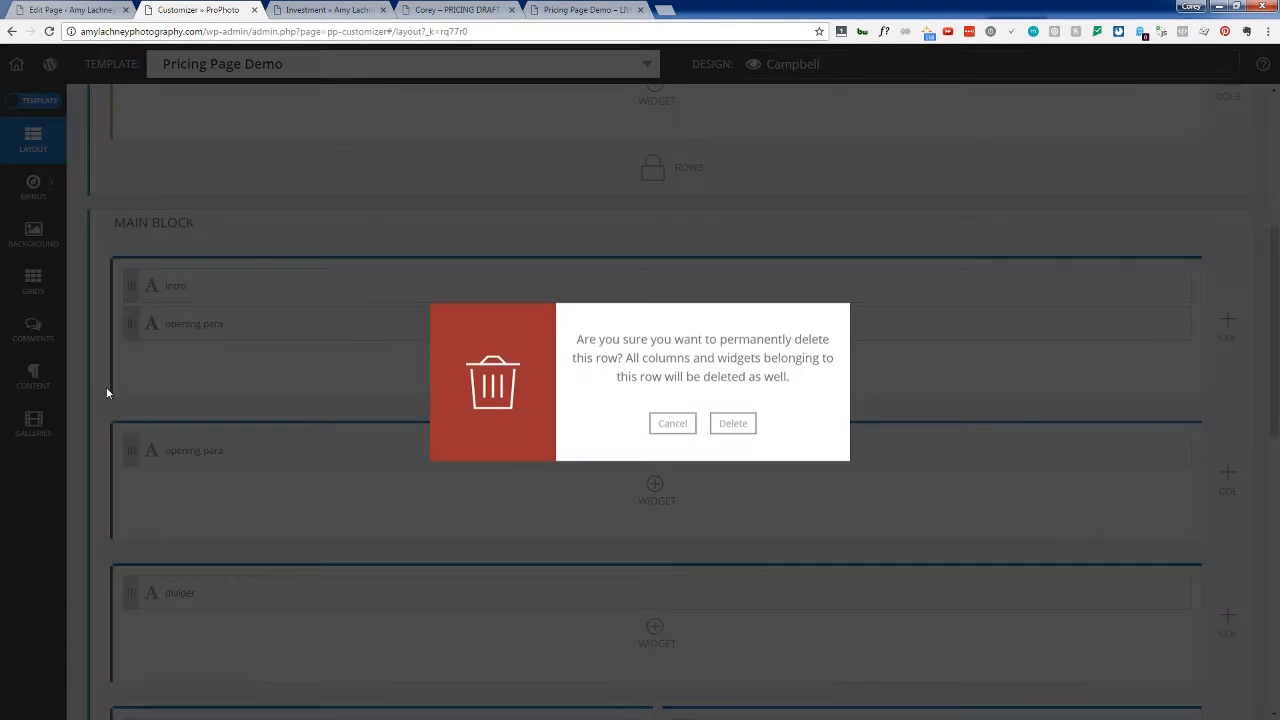
{"action": "left_click", "coordinate": [733, 424]}
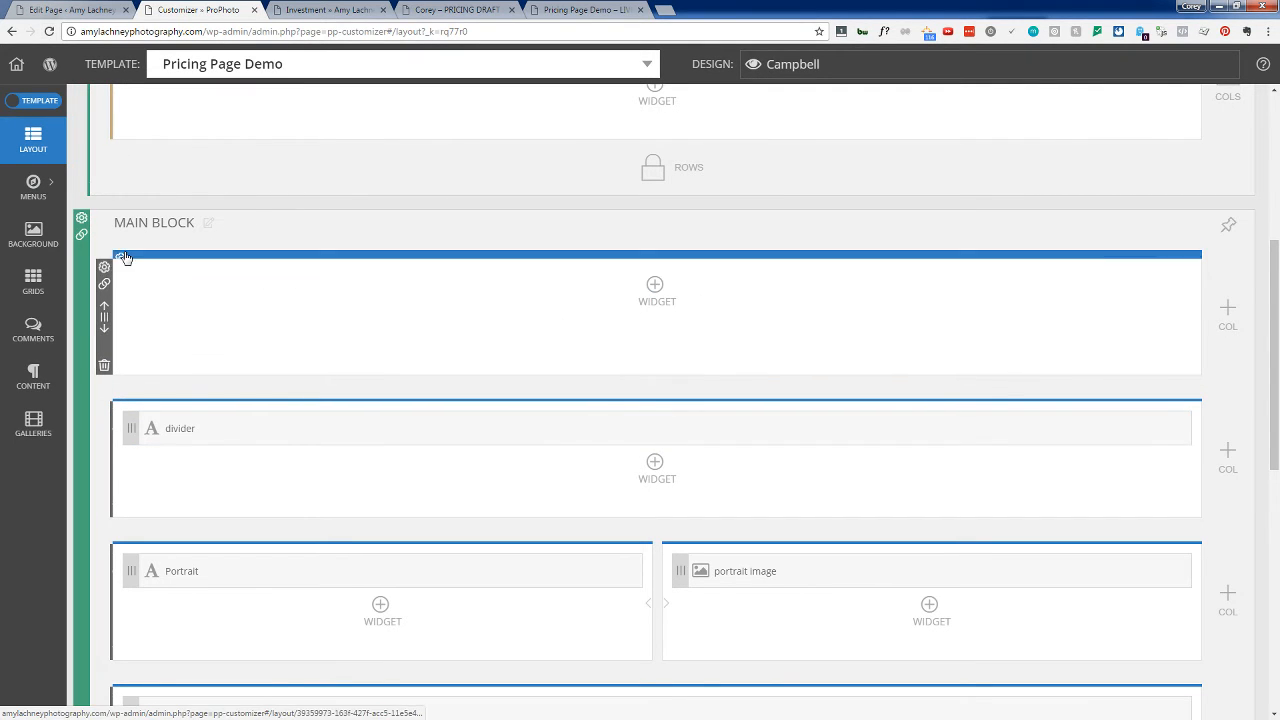
{"action": "left_click", "coordinate": [53, 32]}
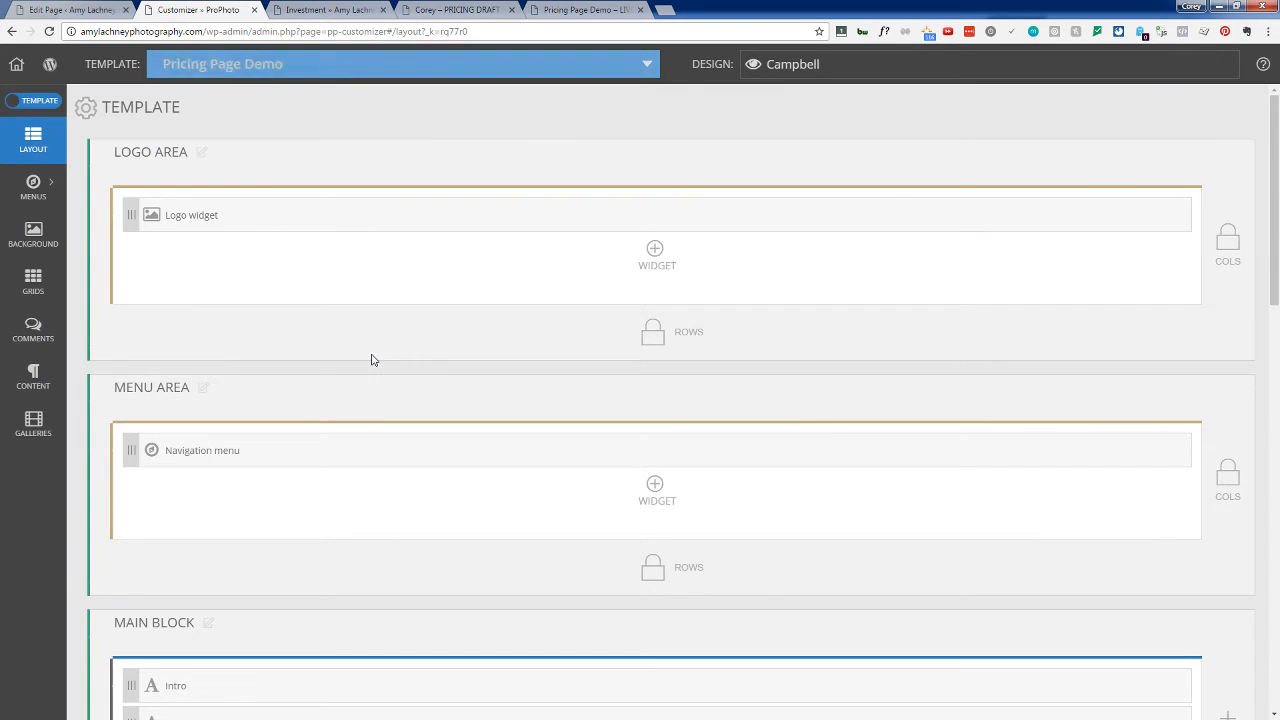
Step: Delete the Main Block row that holds both the intro and "opening para" widgets
{"action": "scroll", "coordinate": [371, 360], "scroll_direction": "down", "scroll_amount": 2}
{"action": "scroll", "coordinate": [371, 360], "scroll_direction": "down", "scroll_amount": 3}
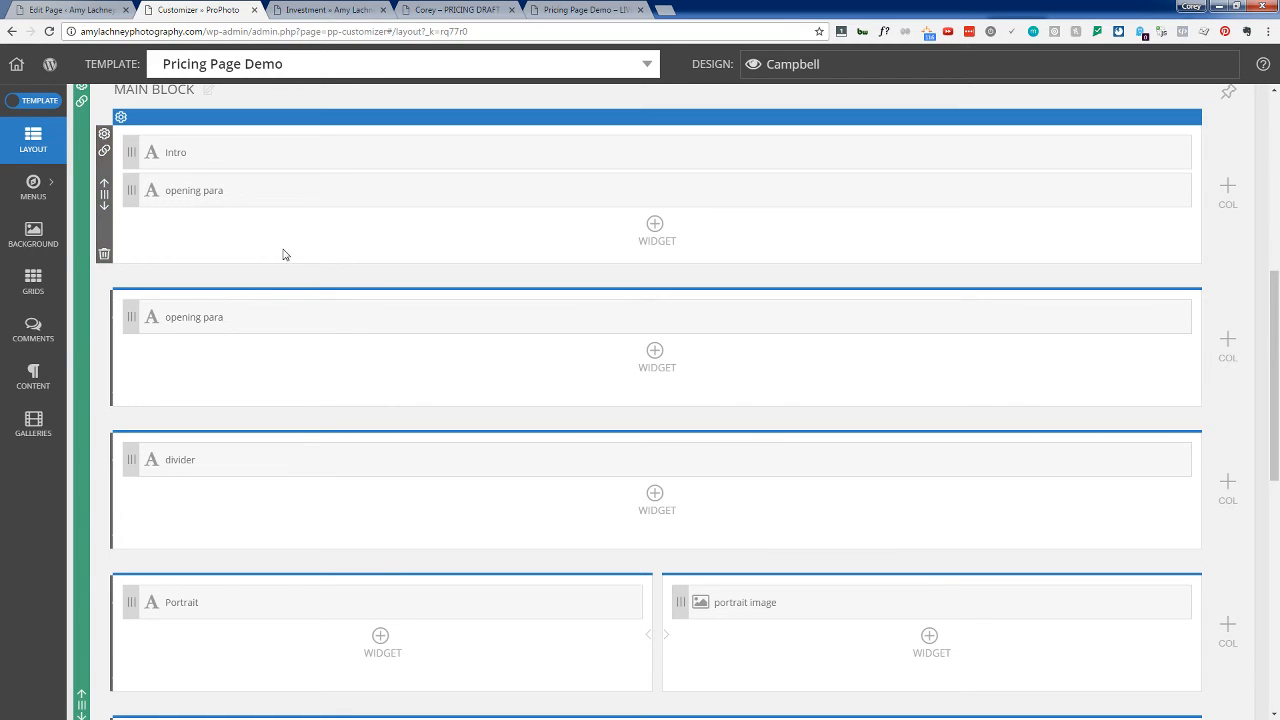
{"action": "left_click", "coordinate": [104, 254]}
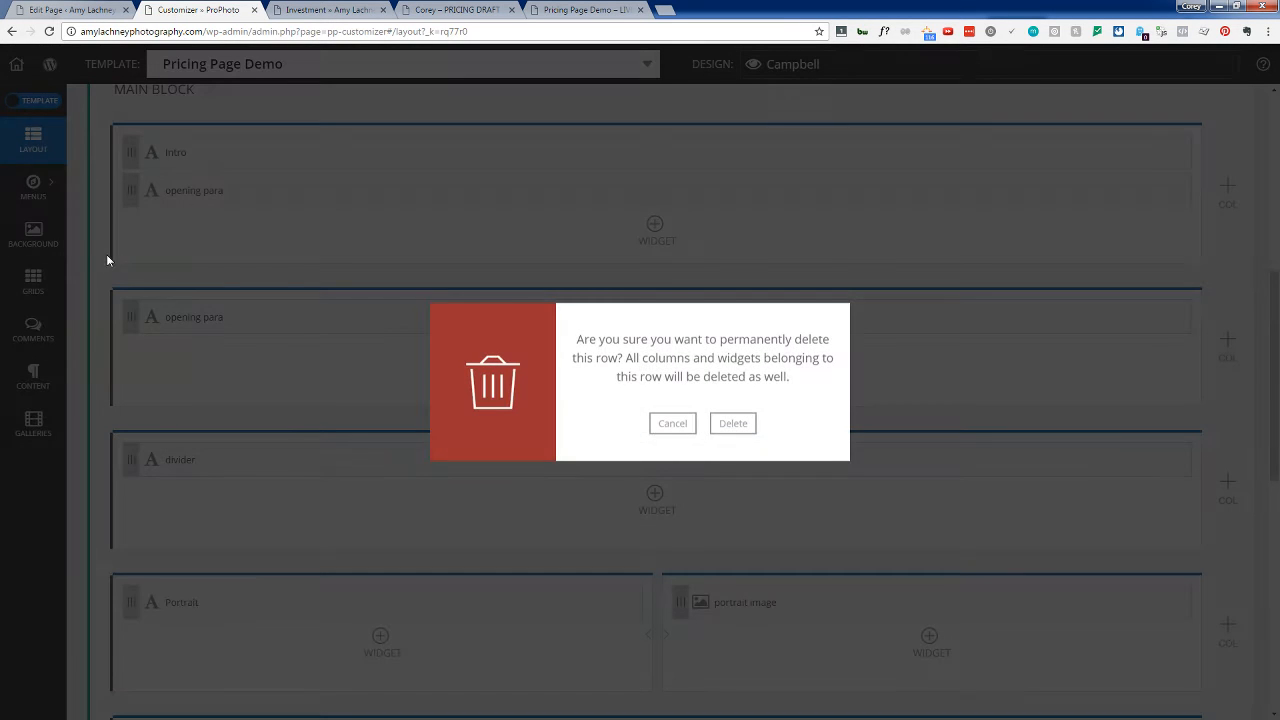
{"action": "left_click", "coordinate": [731, 424]}
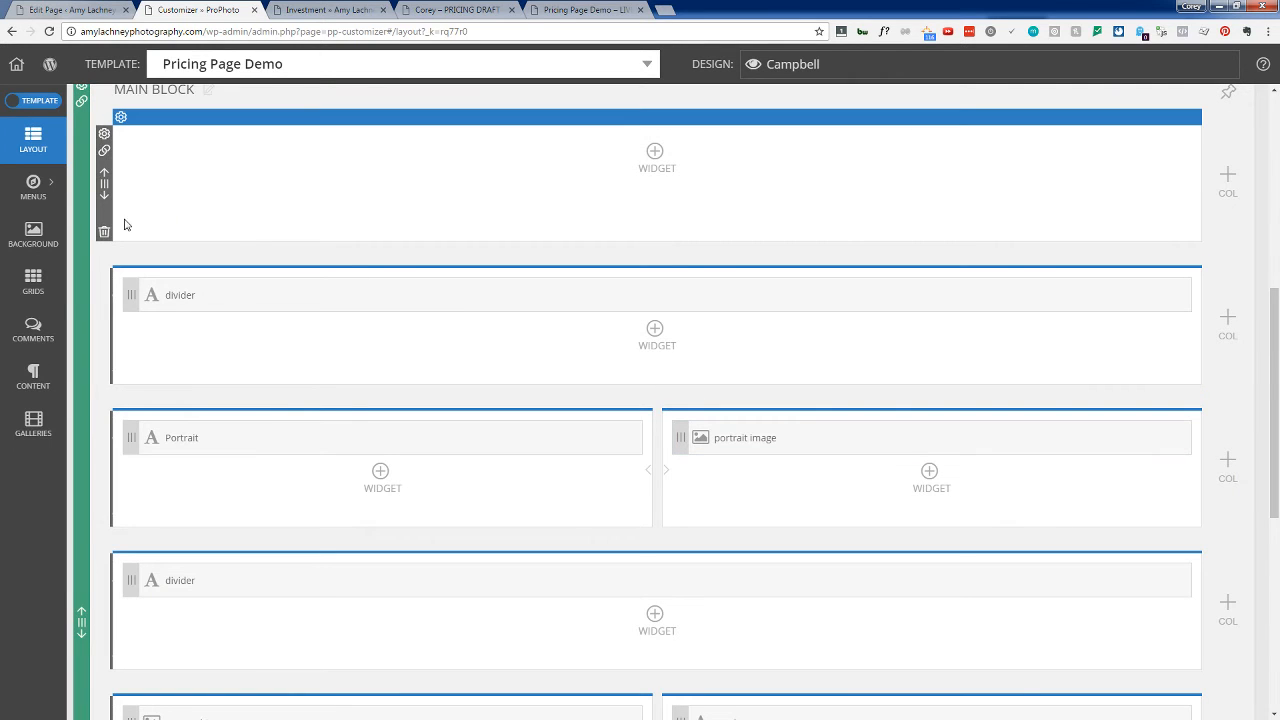
Step: Switch to the Home page template and back to Pricing Page Demo to check the saved Main Block rows
{"action": "left_click", "coordinate": [338, 60]}
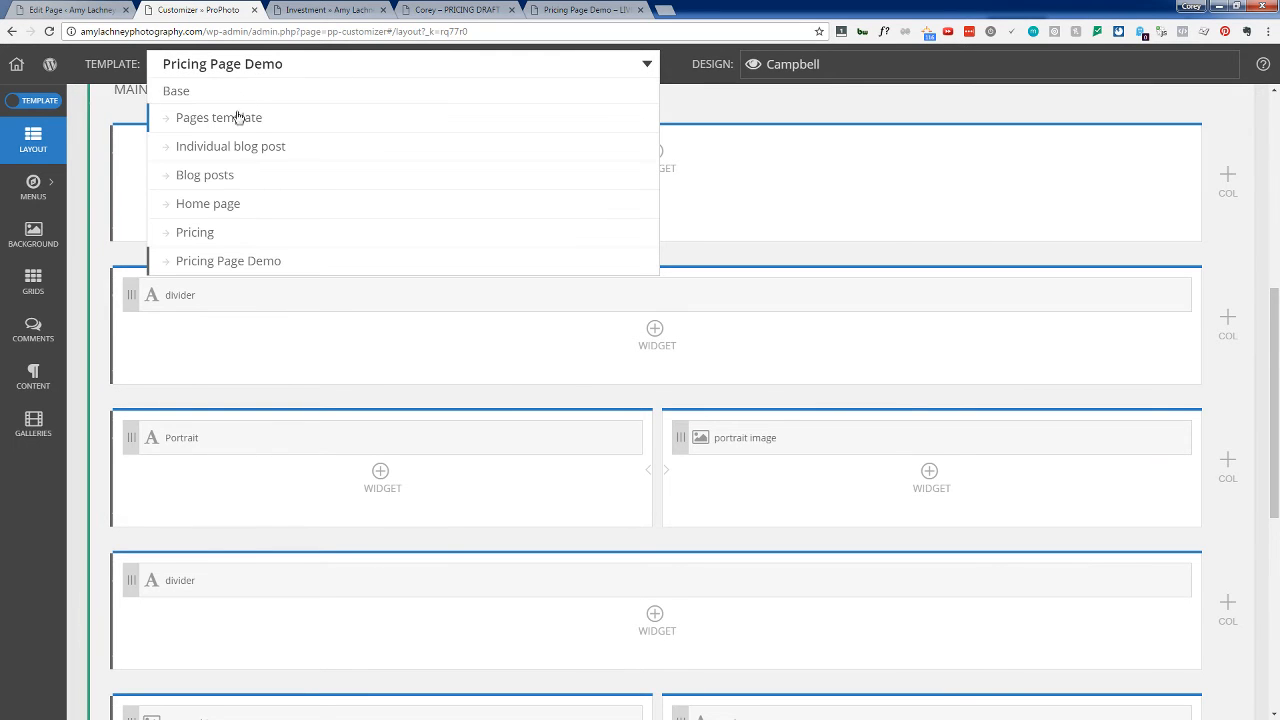
{"action": "left_click", "coordinate": [220, 205]}
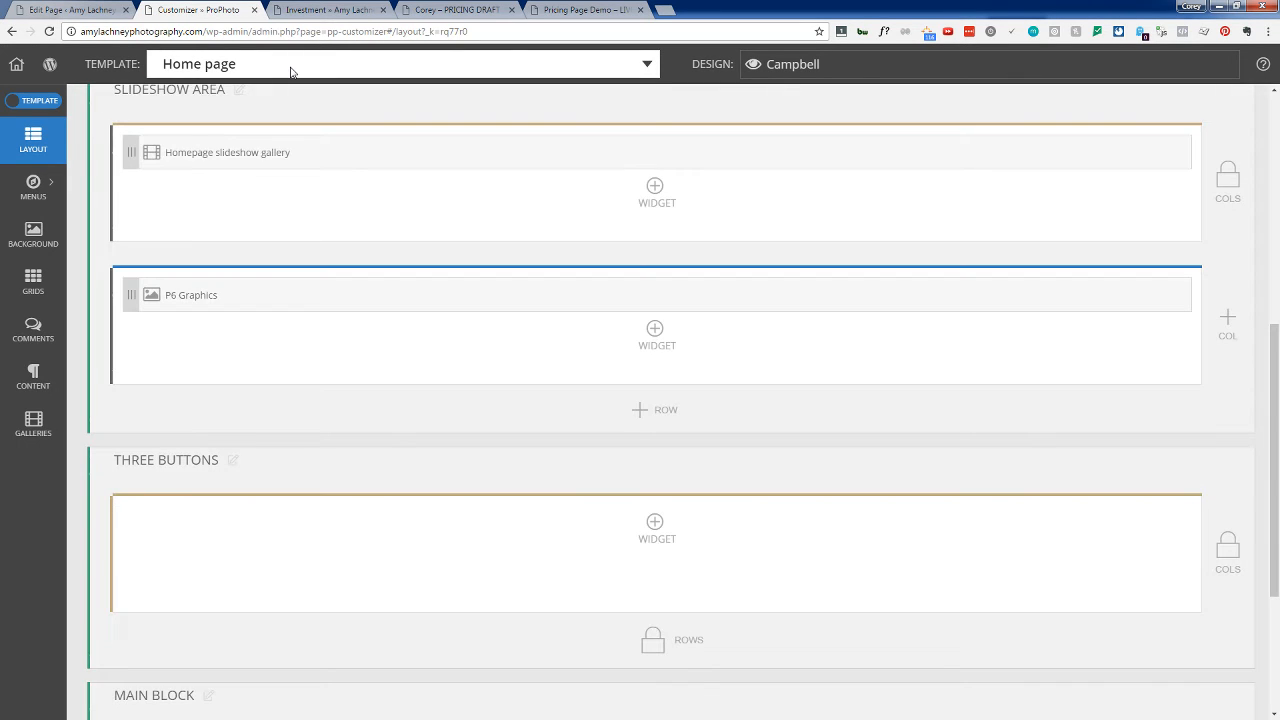
{"action": "left_click", "coordinate": [291, 66]}
{"action": "left_click", "coordinate": [247, 262]}
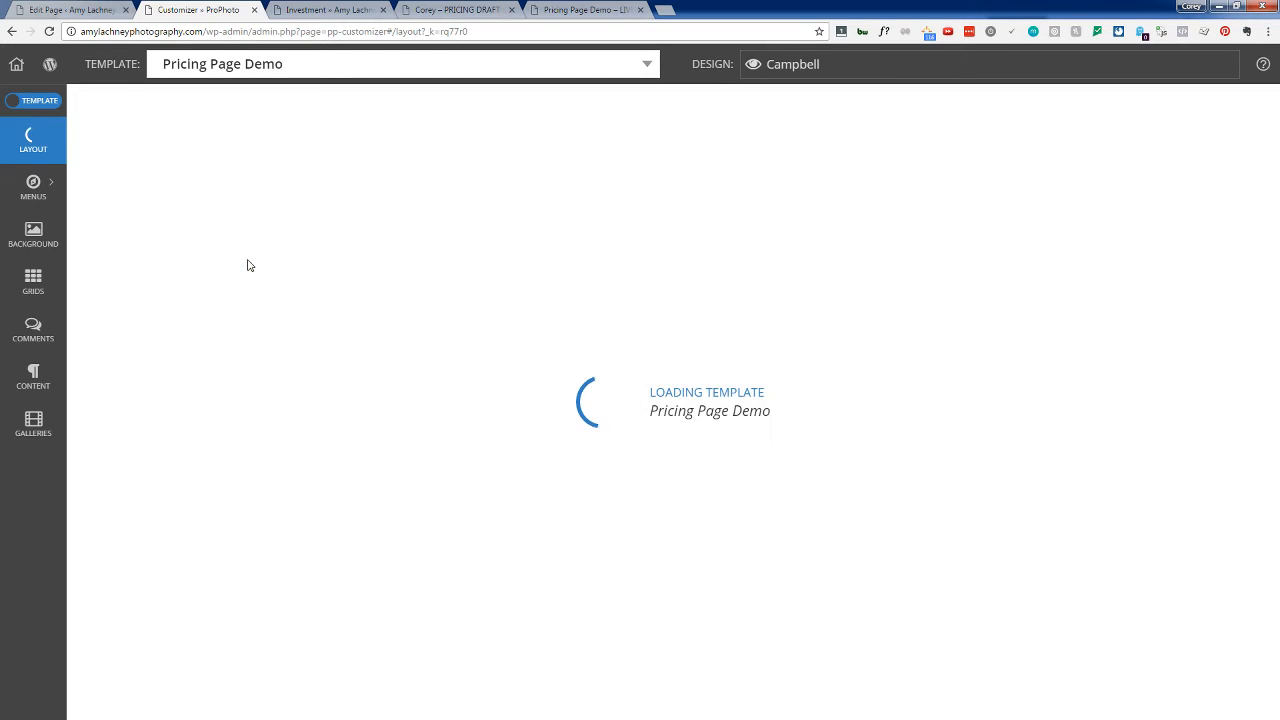
{"action": "scroll", "coordinate": [263, 291], "scroll_direction": "down", "scroll_amount": 3}
{"action": "scroll", "coordinate": [264, 293], "scroll_direction": "up", "scroll_amount": 4}
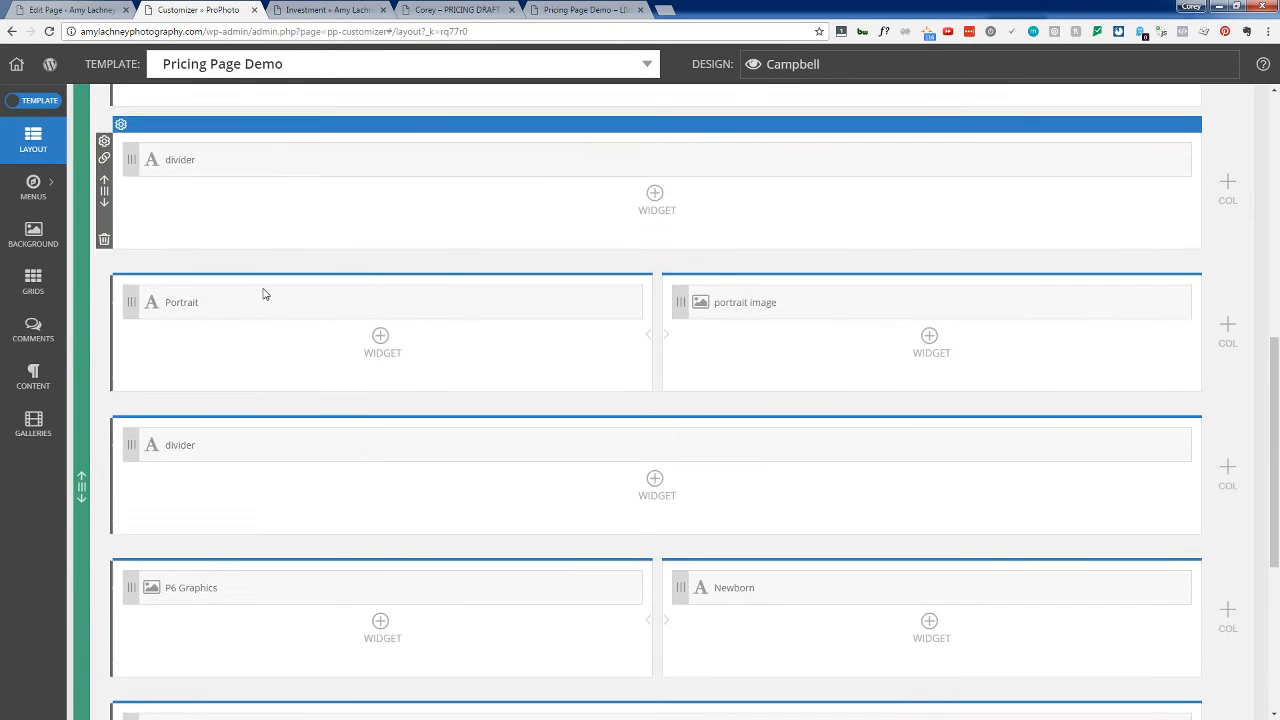
{"action": "scroll", "coordinate": [264, 293], "scroll_direction": "up", "scroll_amount": 1}
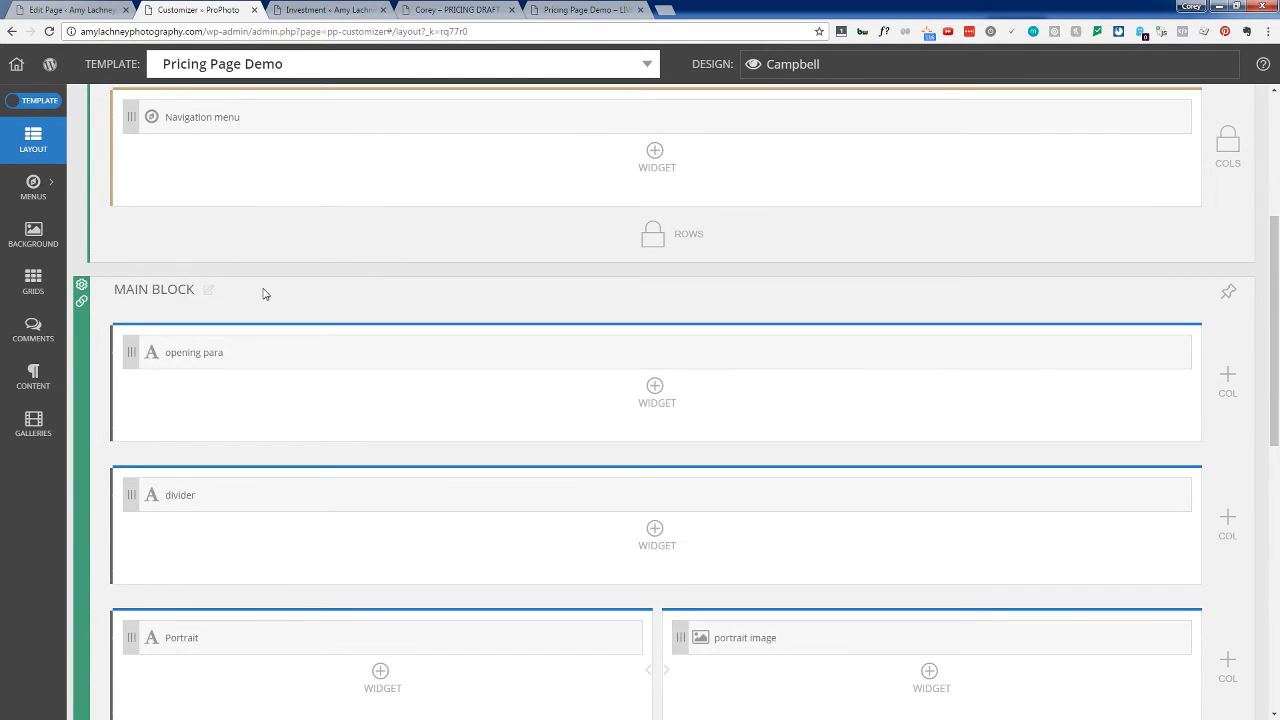
Step: Reload the live demo page, compare it with the pricing draft and Investment pages, and return to the Customizer
{"action": "left_click", "coordinate": [484, 9]}
{"action": "left_click", "coordinate": [559, 9]}
{"action": "left_click", "coordinate": [49, 31]}
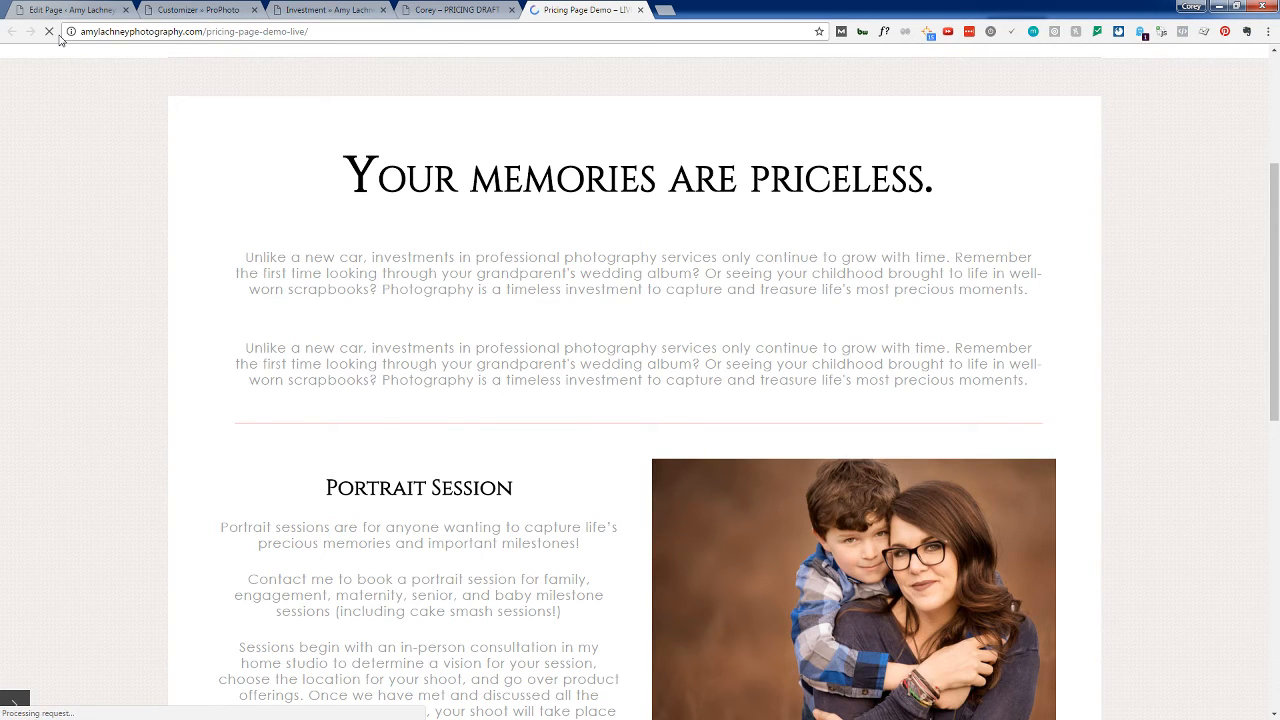
{"action": "left_click", "coordinate": [463, 9]}
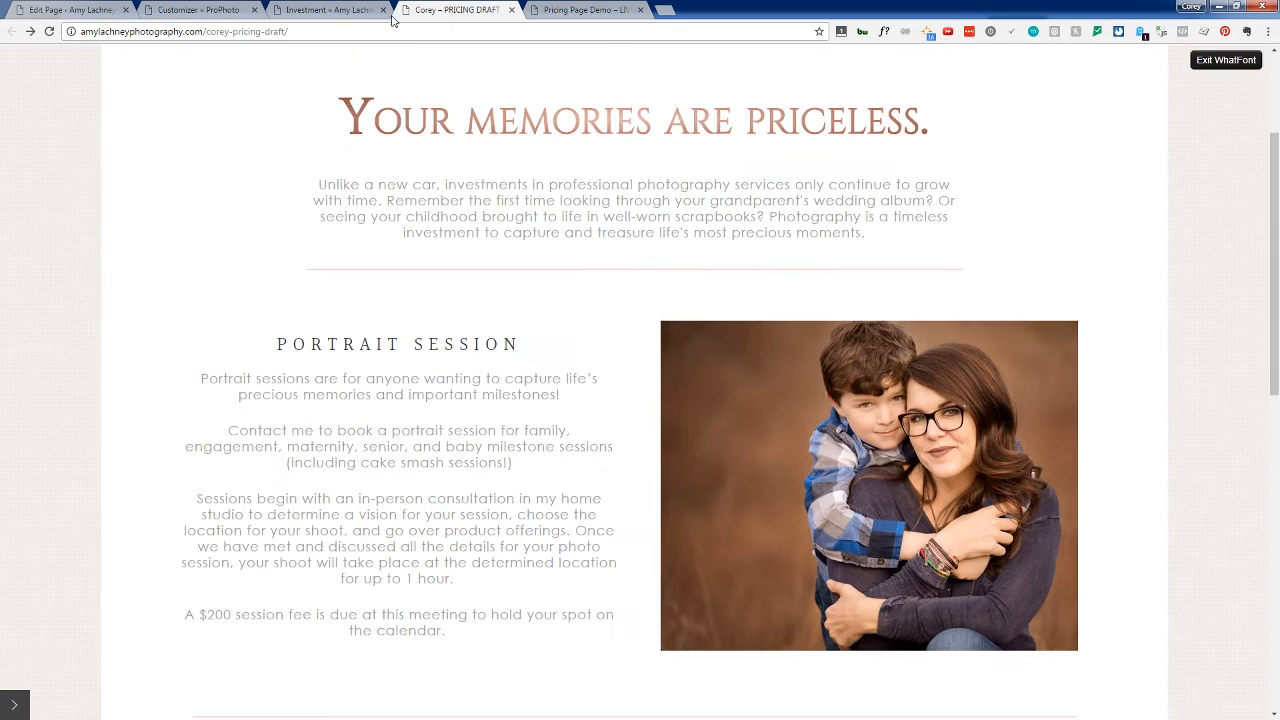
{"action": "left_click", "coordinate": [333, 7]}
{"action": "left_click", "coordinate": [203, 12]}
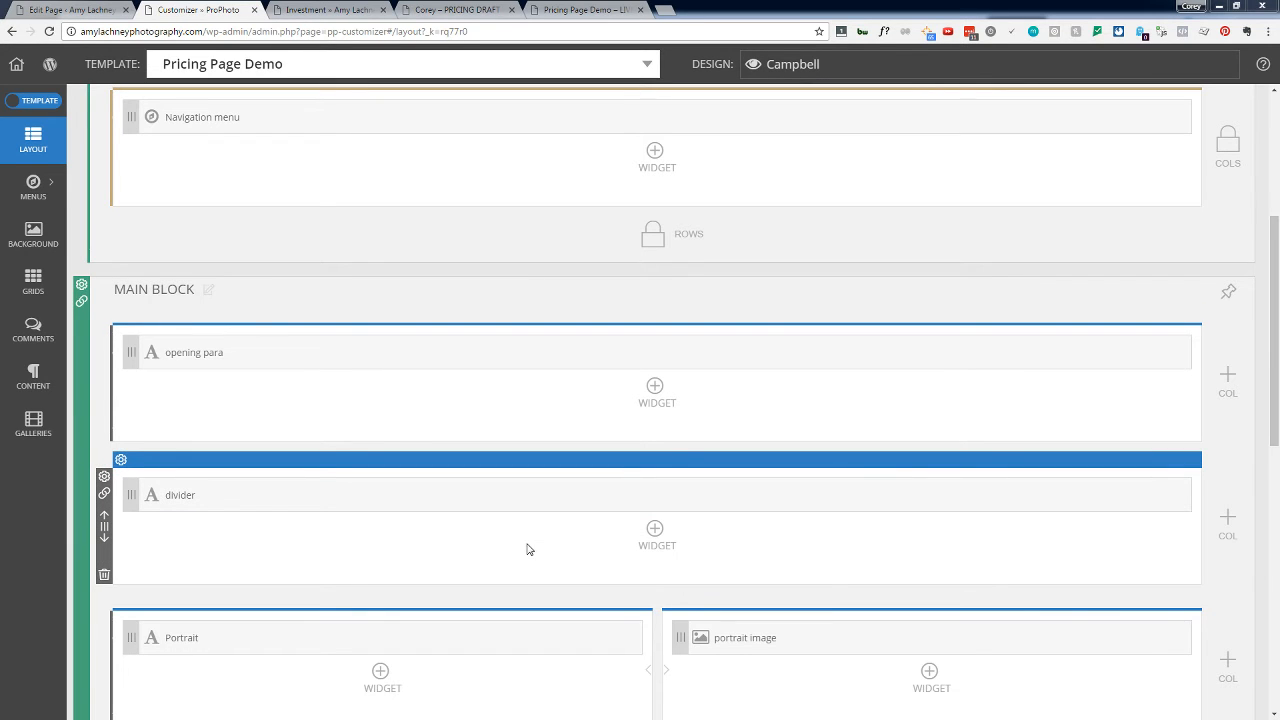
Step: Add a new row to the Main Block and move it up above the "opening para" row
{"action": "scroll", "coordinate": [529, 549], "scroll_direction": "down", "scroll_amount": 3}
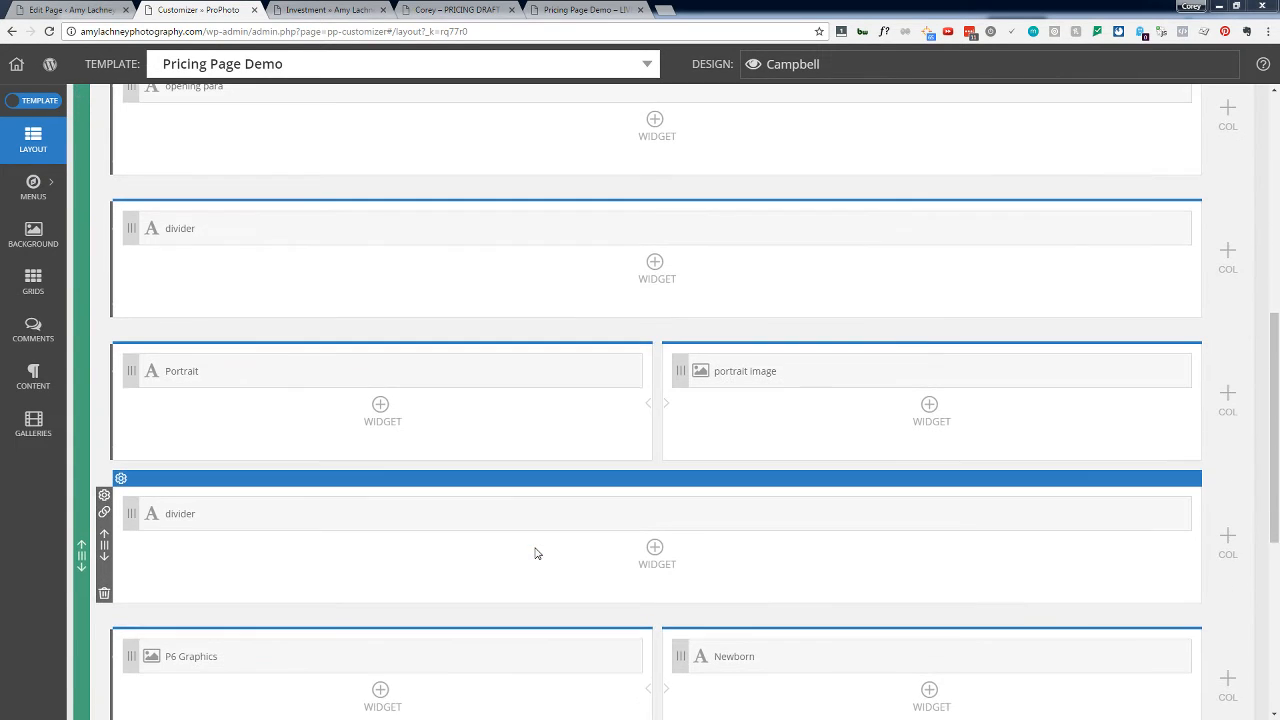
{"action": "scroll", "coordinate": [535, 553], "scroll_direction": "down", "scroll_amount": 2}
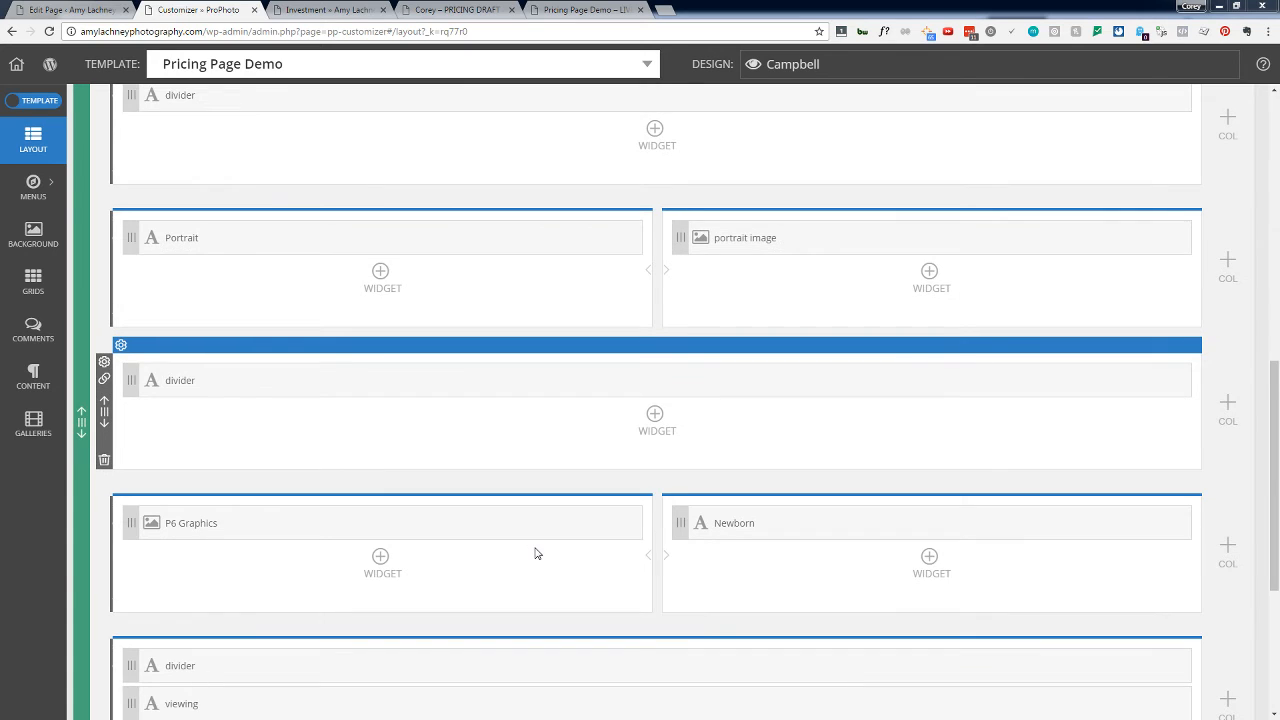
{"action": "scroll", "coordinate": [535, 553], "scroll_direction": "down", "scroll_amount": 3}
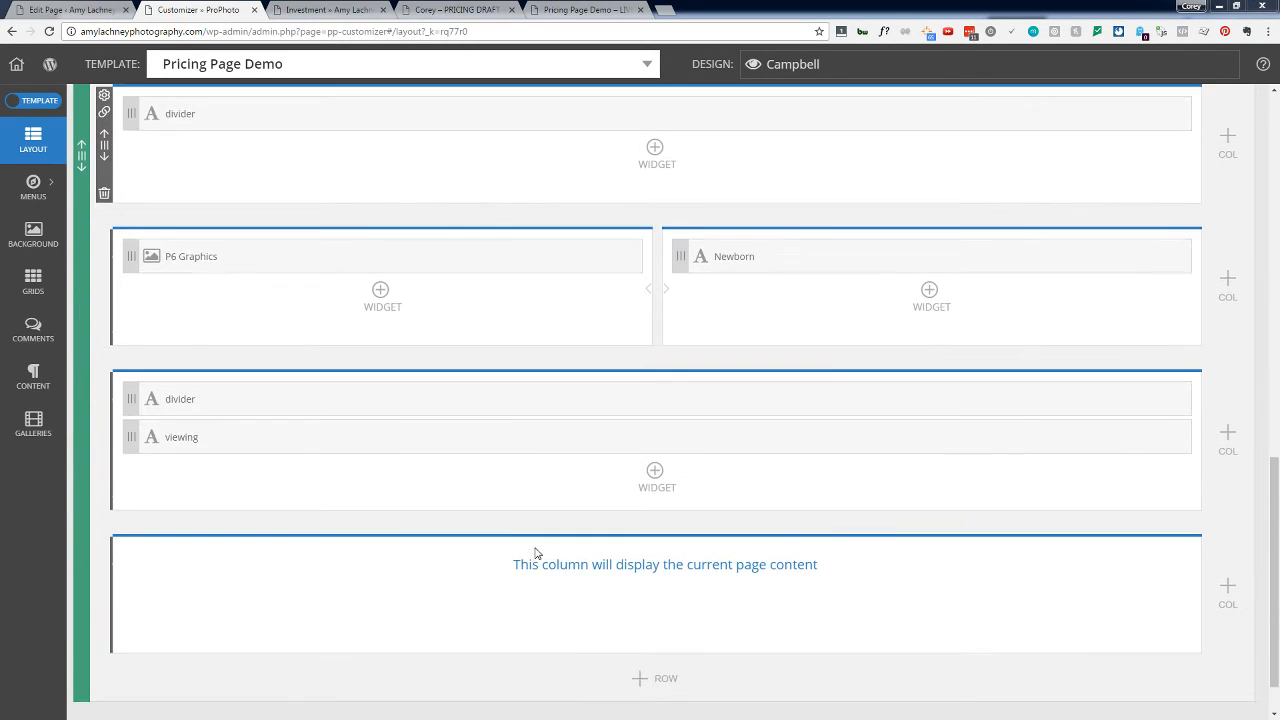
{"action": "scroll", "coordinate": [535, 553], "scroll_direction": "down", "scroll_amount": 1}
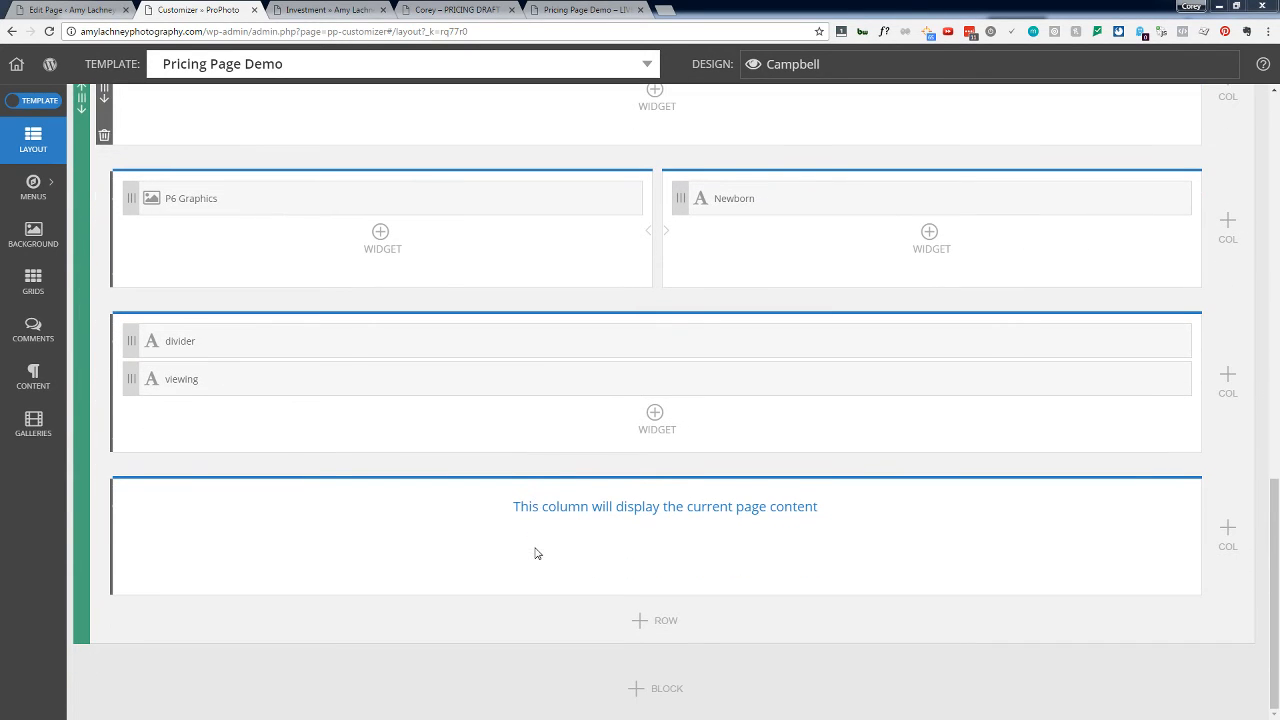
{"action": "left_click", "coordinate": [665, 622]}
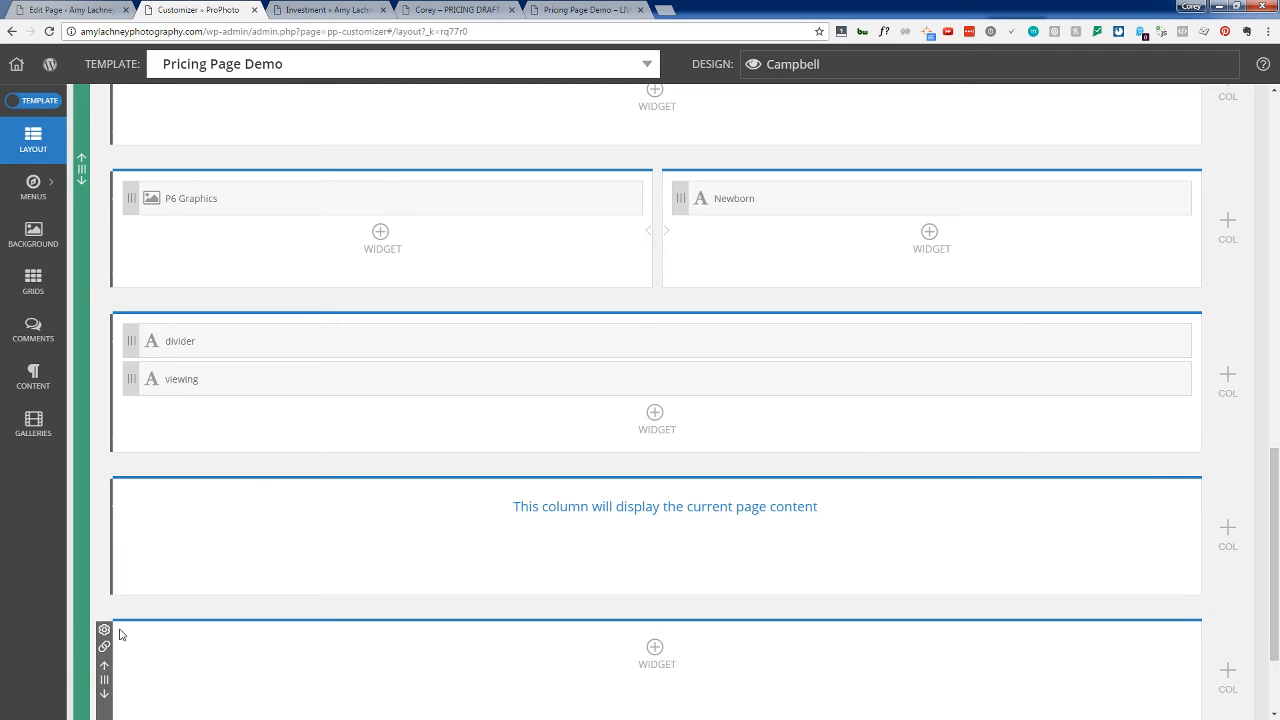
{"action": "left_click_drag", "start_coordinate": [106, 684], "coordinate": [130, 300]}
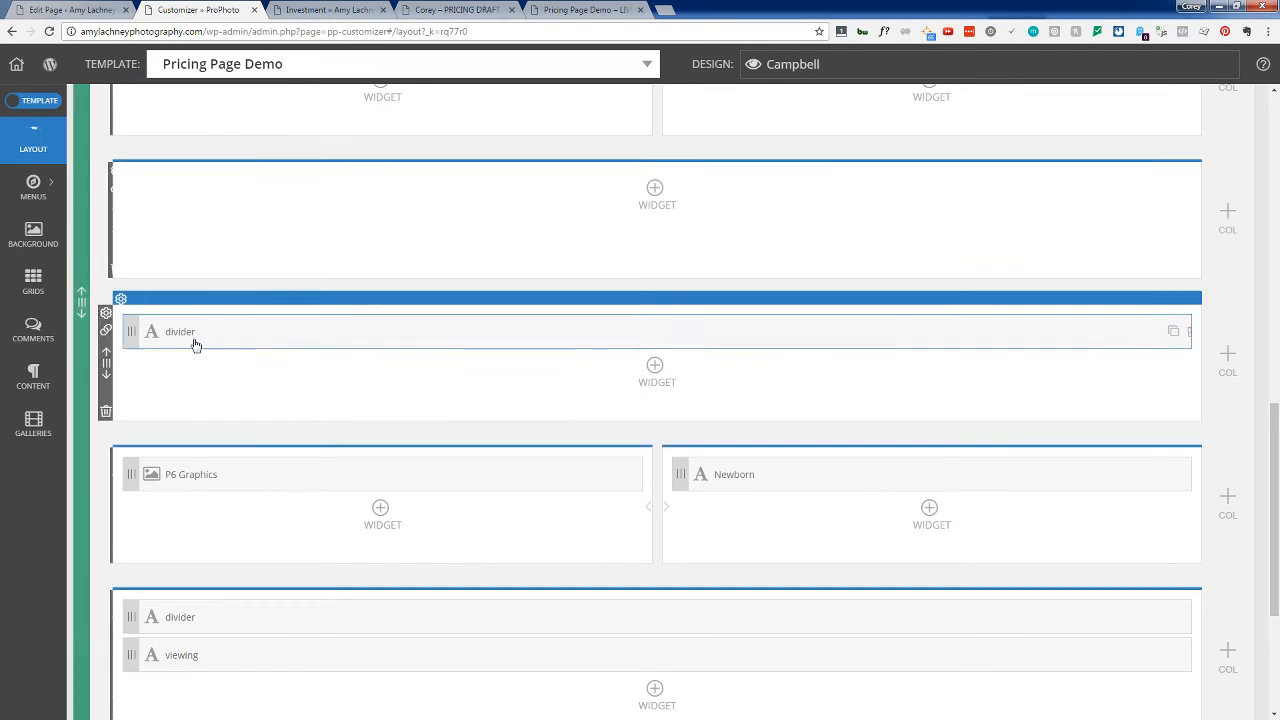
{"action": "scroll", "coordinate": [195, 344], "scroll_direction": "up", "scroll_amount": 3}
{"action": "left_click_drag", "start_coordinate": [105, 496], "coordinate": [100, 180]}
{"action": "scroll", "coordinate": [186, 409], "scroll_direction": "up", "scroll_amount": 3}
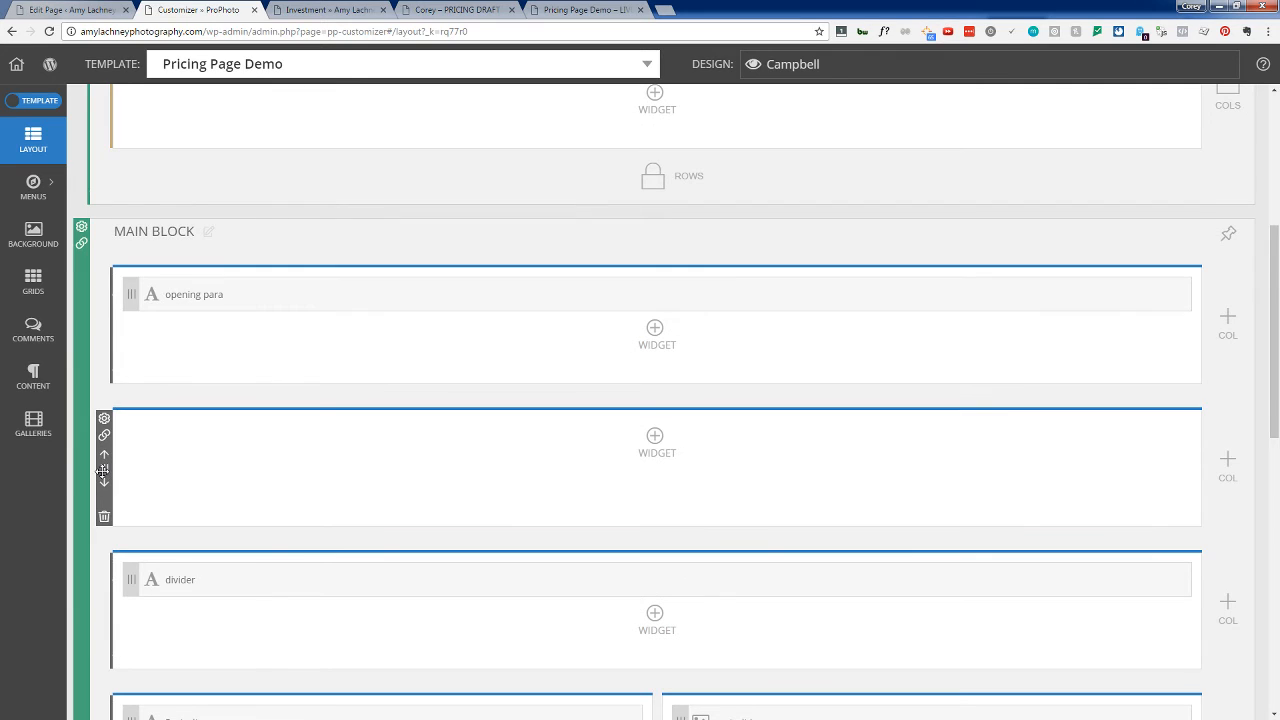
{"action": "left_click_drag", "start_coordinate": [103, 469], "coordinate": [106, 255]}
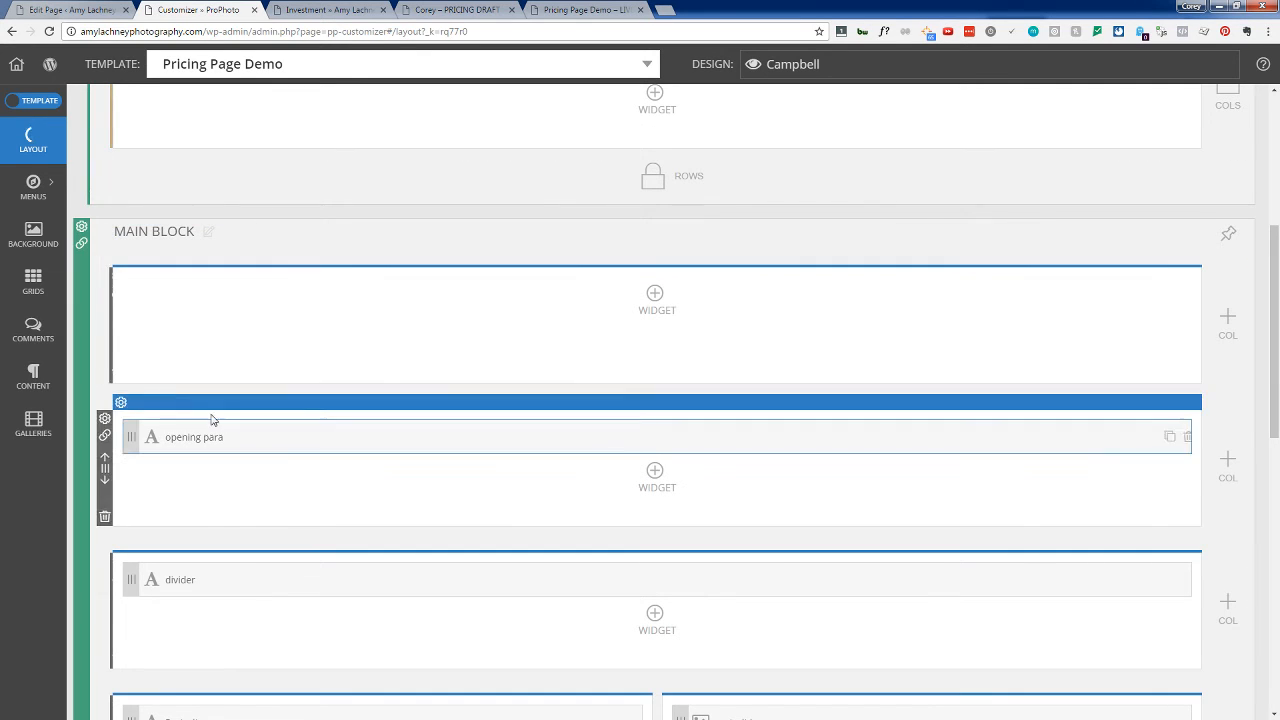
Step: Create a ProPhoto P6 Text widget with the admin label "Title" in the empty first Main Block row
{"action": "left_click", "coordinate": [650, 295]}
{"action": "left_click", "coordinate": [220, 350]}
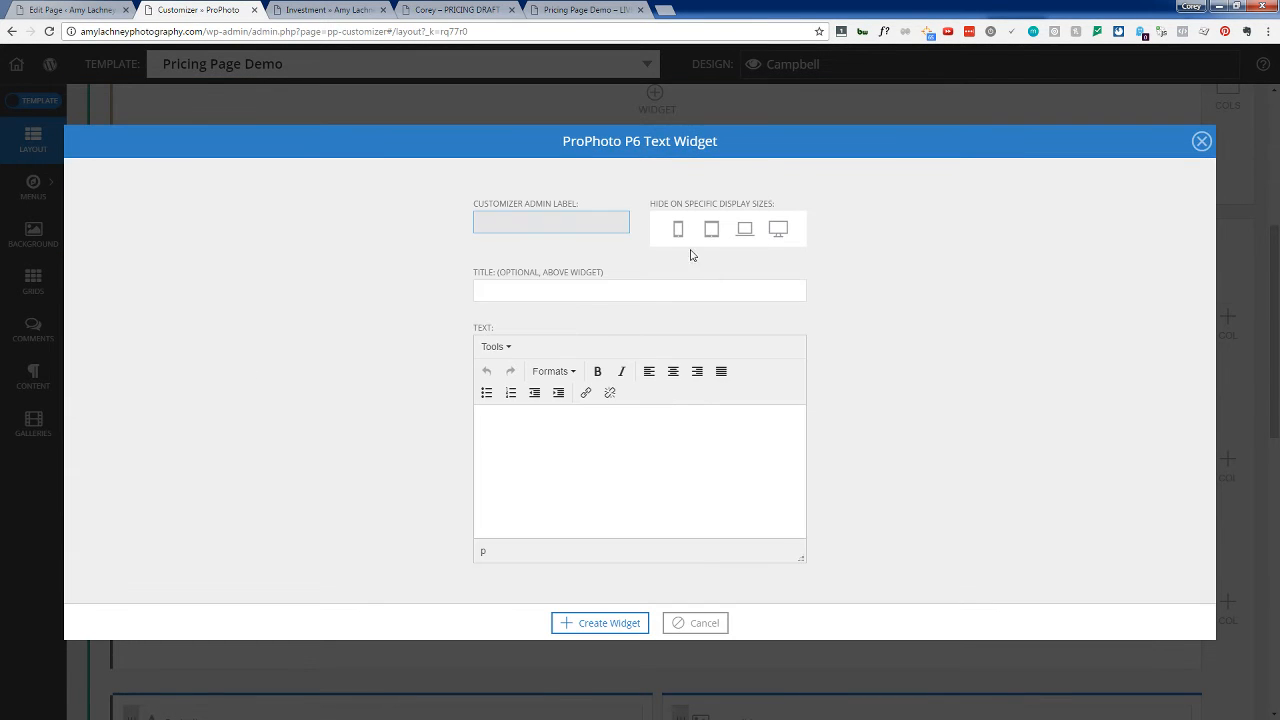
{"action": "type", "text": "Title"}
{"action": "left_click", "coordinate": [600, 622]}
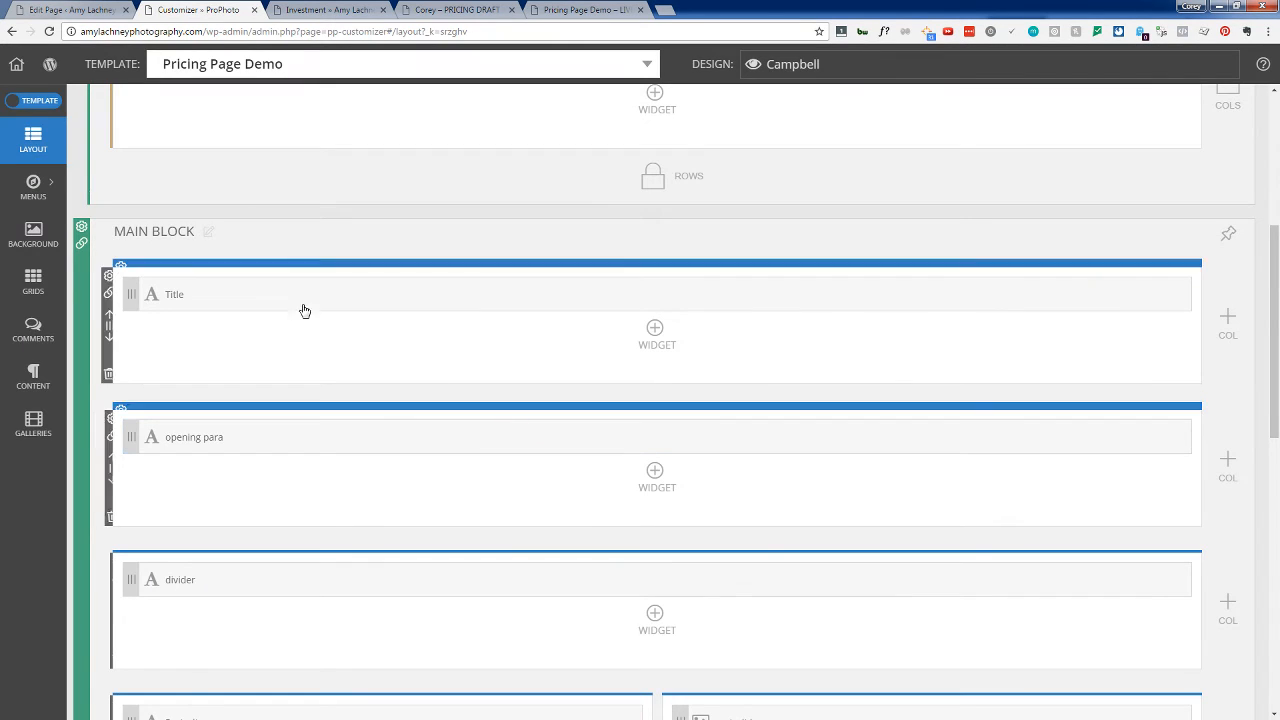
Step: Reopen the Title widget and enter "Your memories are priceless." as its text
{"action": "left_click", "coordinate": [184, 296]}
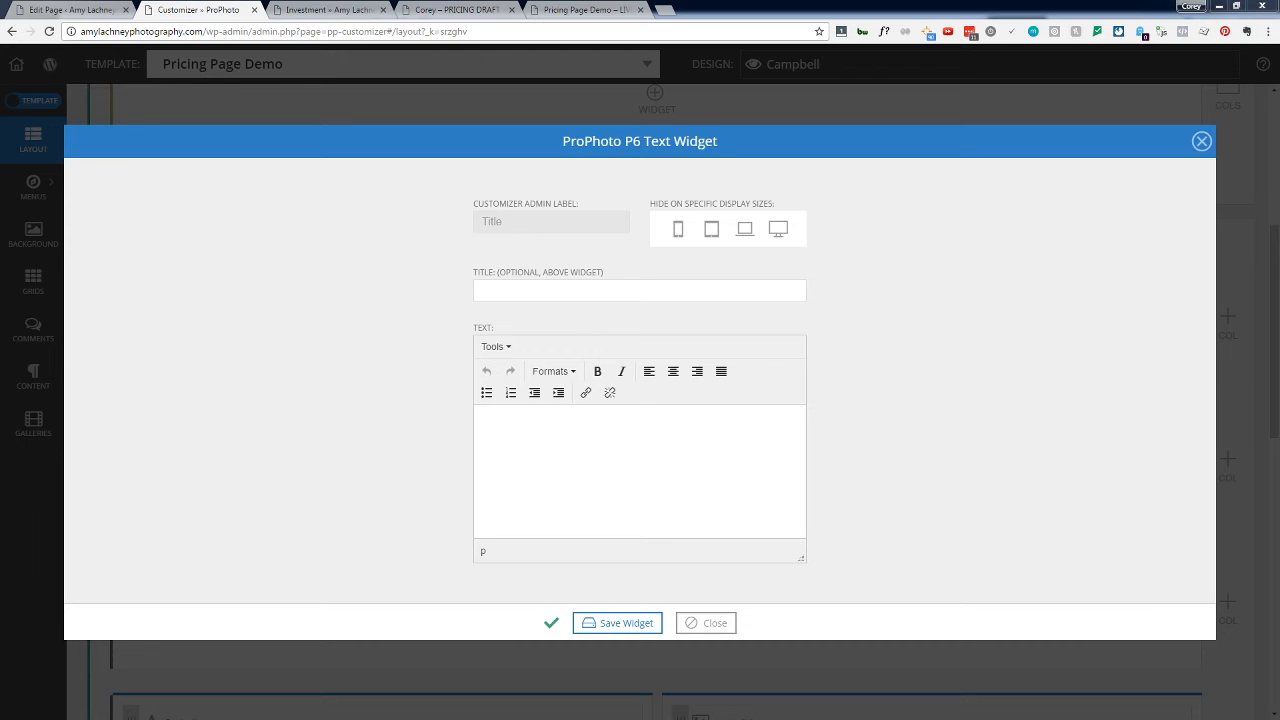
{"action": "left_click", "coordinate": [532, 434]}
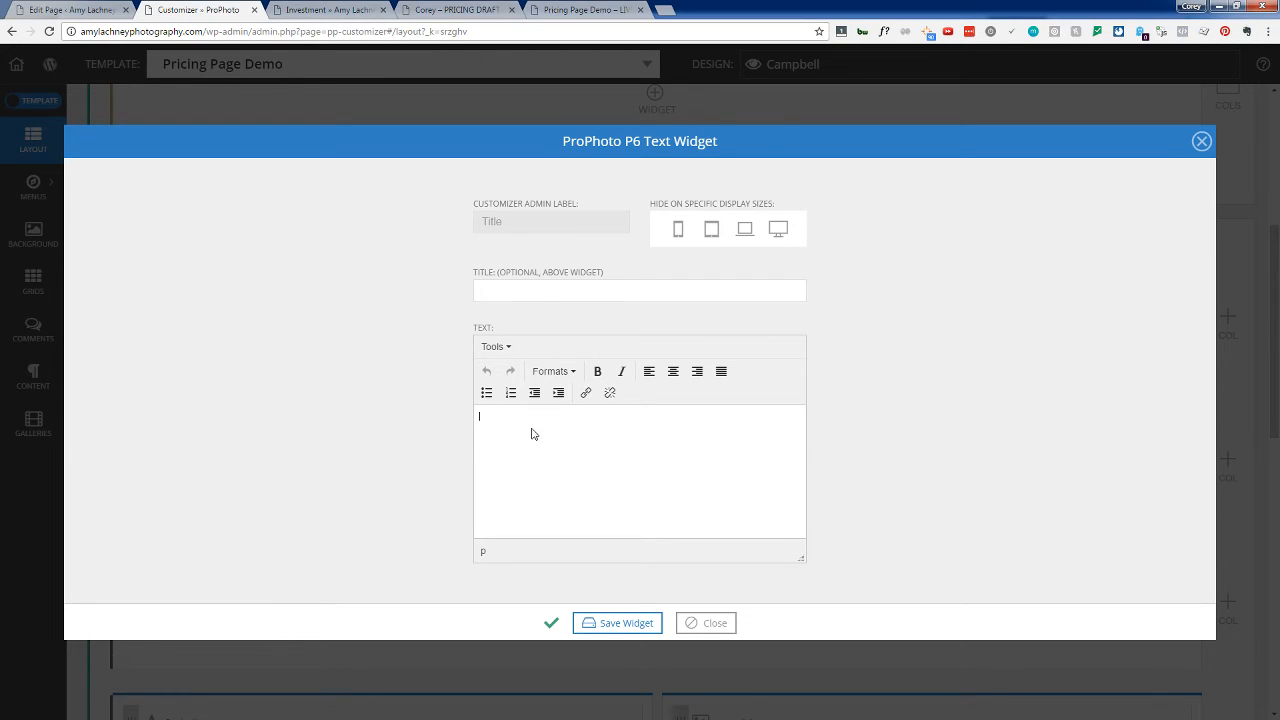
{"action": "type", "text": "Your memories are priceless."}
Step: Remove the inline-styled span tags around the sentence in the Title widget's source code, keeping only the paragraph tags
{"action": "left_click", "coordinate": [496, 346]}
{"action": "left_click", "coordinate": [508, 368]}
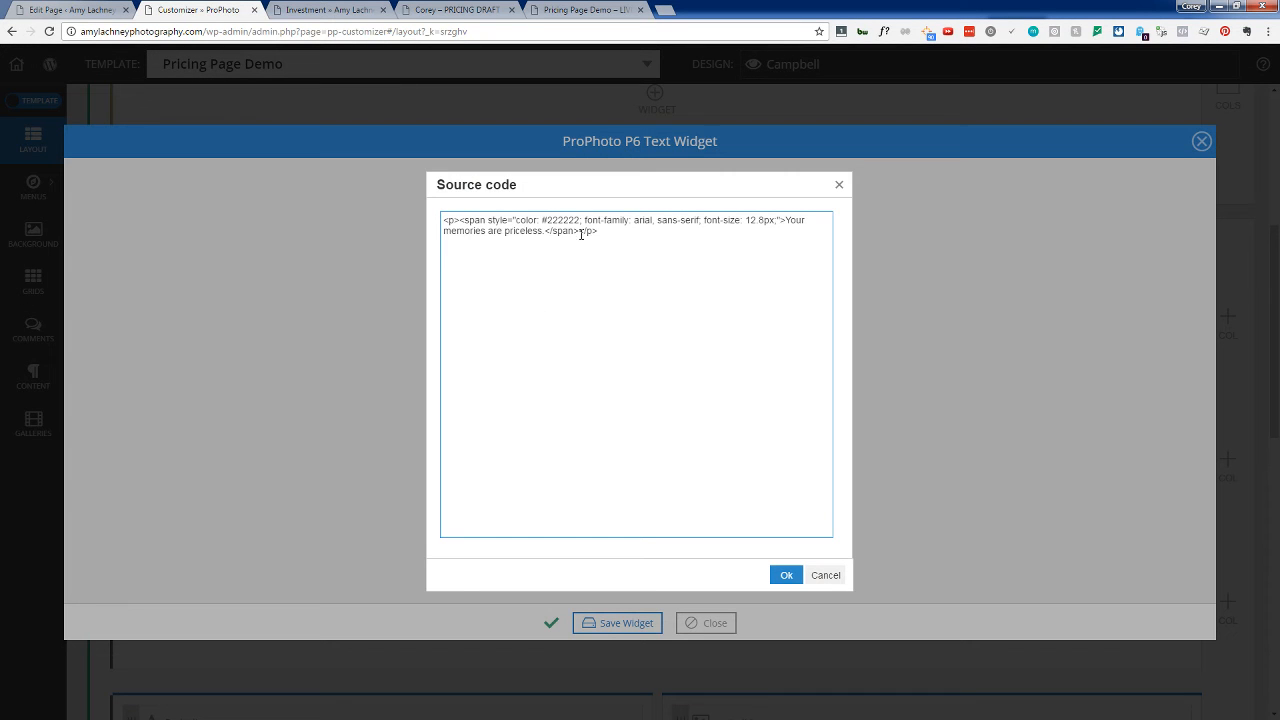
{"action": "left_click_drag", "start_coordinate": [462, 219], "coordinate": [783, 217]}
{"action": "key", "text": "BackSpace"}
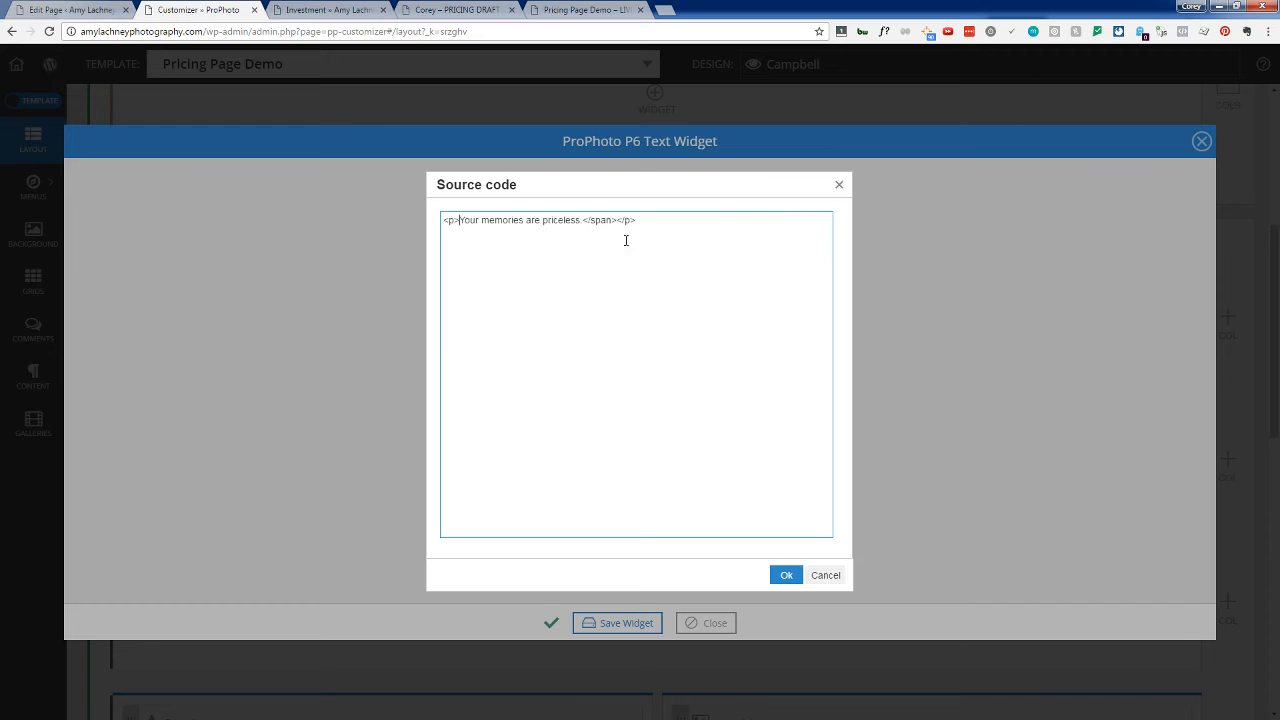
{"action": "left_click_drag", "start_coordinate": [617, 220], "coordinate": [581, 220]}
{"action": "key", "text": "BackSpace"}
{"action": "left_click", "coordinate": [786, 575]}
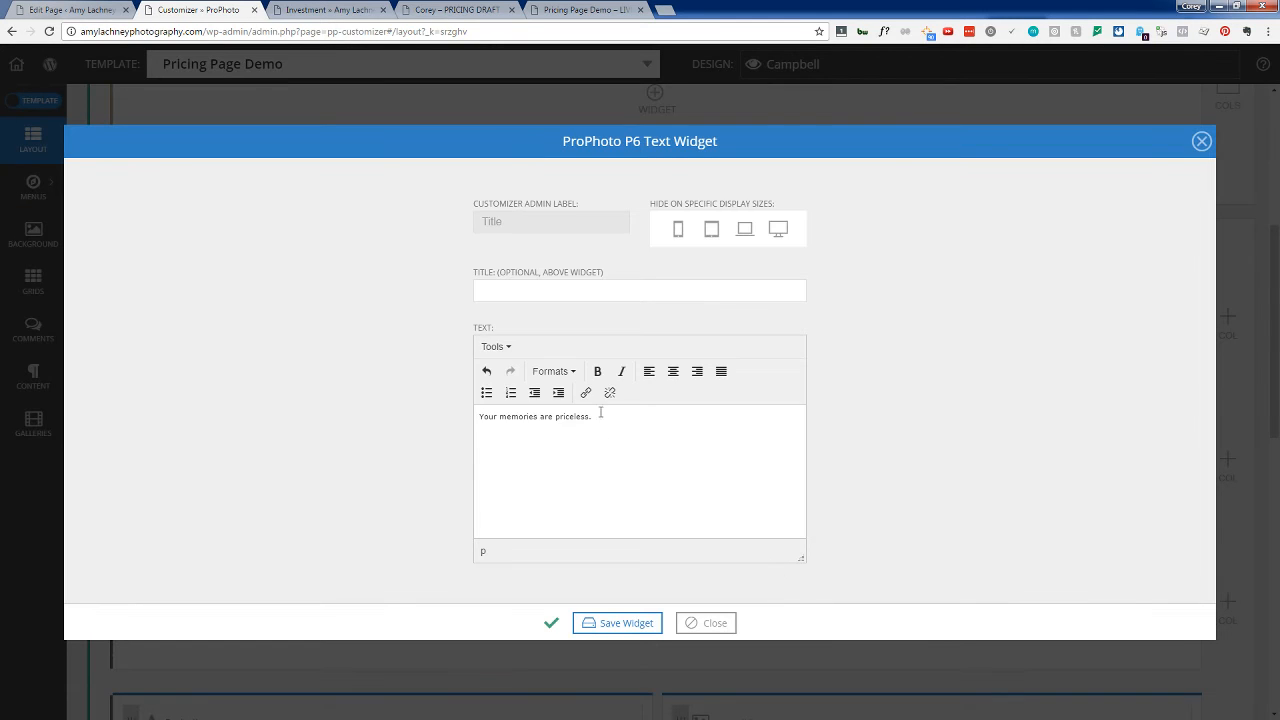
Step: Format the Title widget's sentence as Heading 1, then save and close the widget
{"action": "left_click_drag", "start_coordinate": [610, 418], "coordinate": [443, 410]}
{"action": "left_click", "coordinate": [553, 371]}
{"action": "mouse_move", "coordinate": [568, 394]}
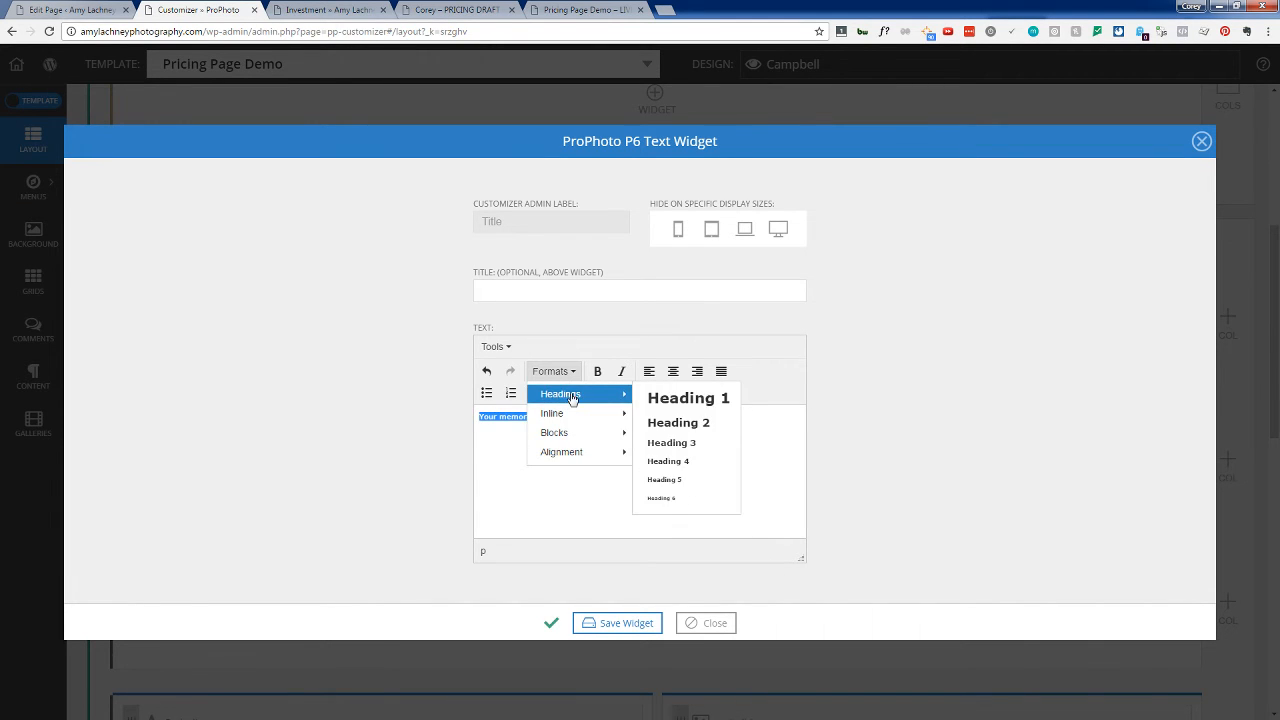
{"action": "left_click", "coordinate": [664, 398]}
{"action": "left_click", "coordinate": [622, 626]}
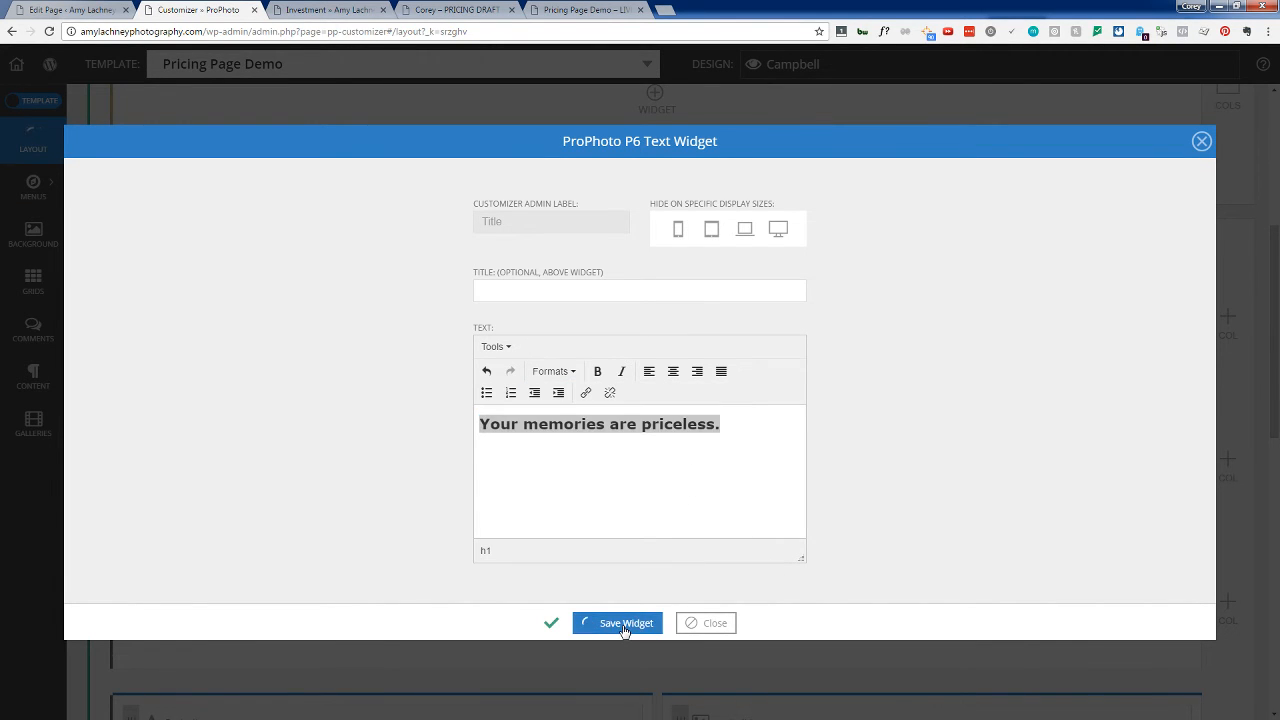
{"action": "left_click", "coordinate": [690, 624]}
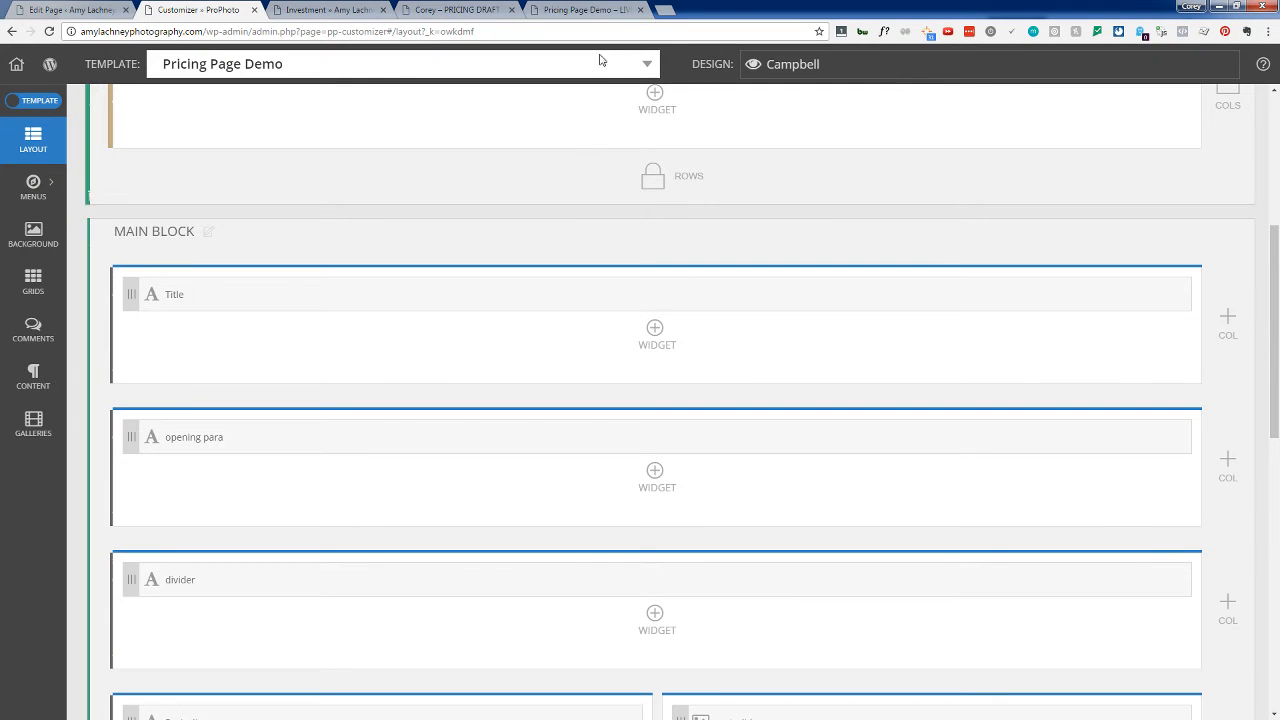
Step: Reload the live demo page to check the new title, and place its browser tab beside the Customizer's before returning there
{"action": "left_click", "coordinate": [580, 12]}
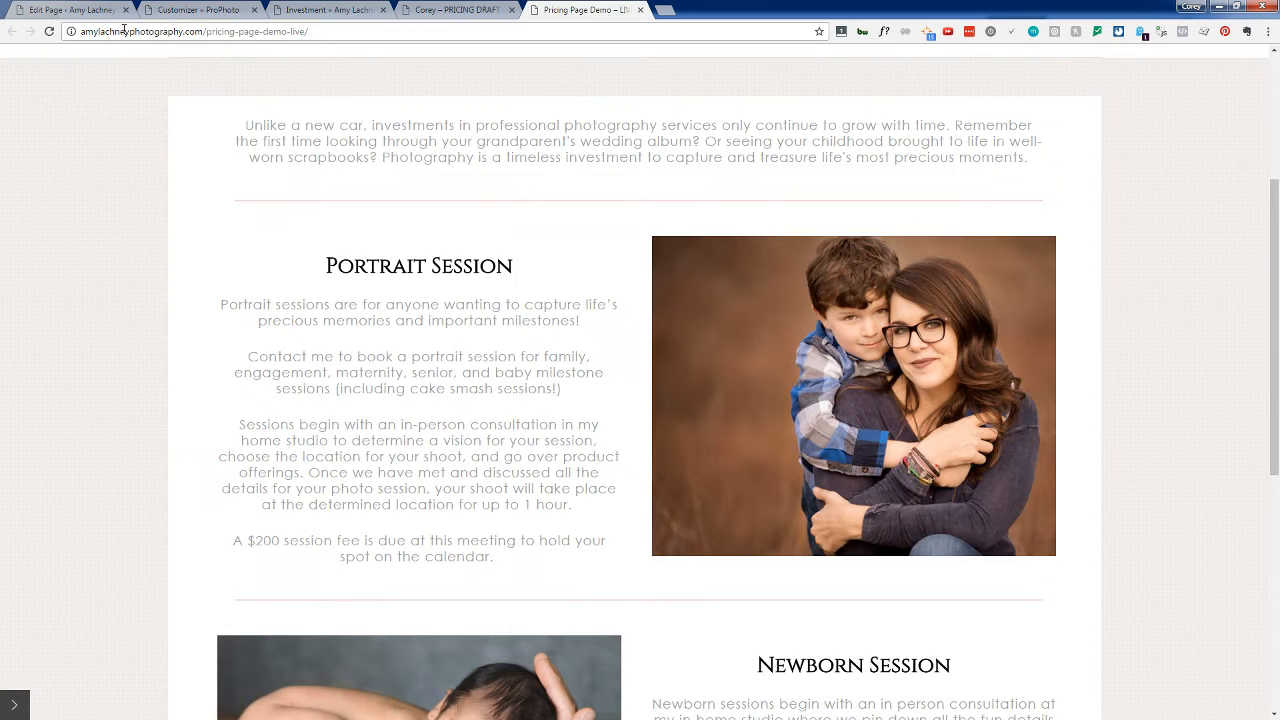
{"action": "left_click", "coordinate": [49, 31]}
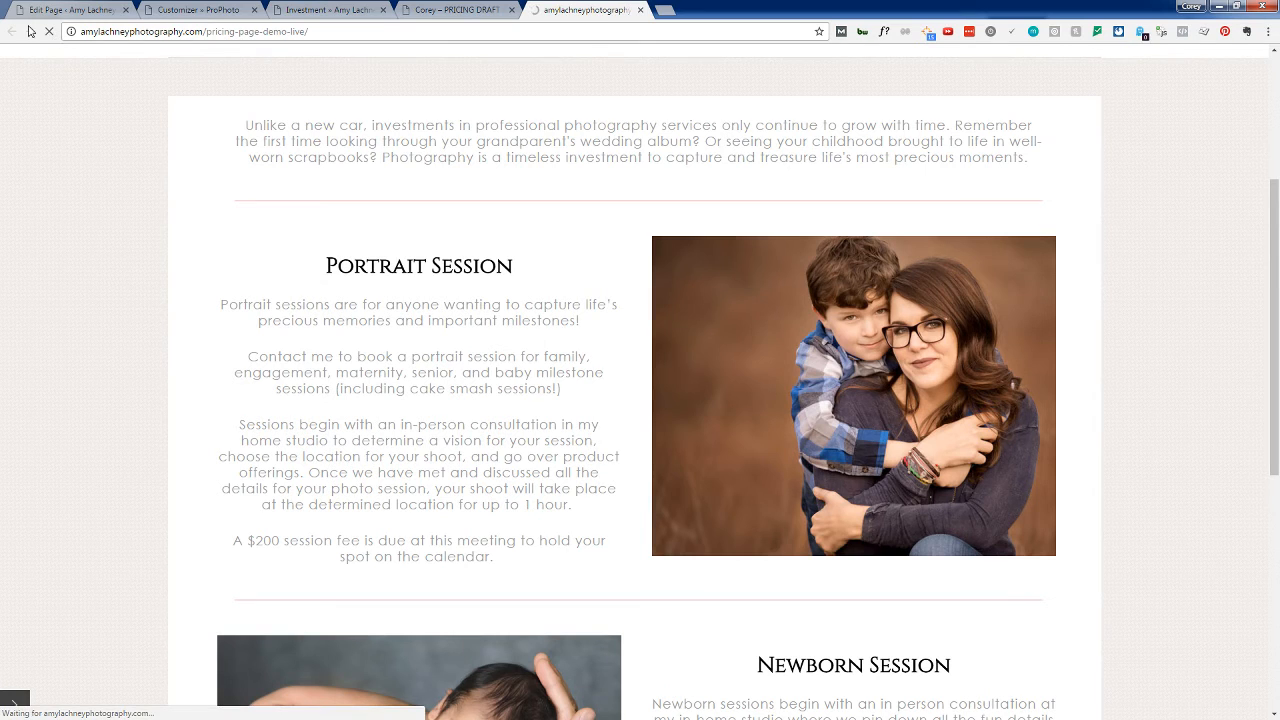
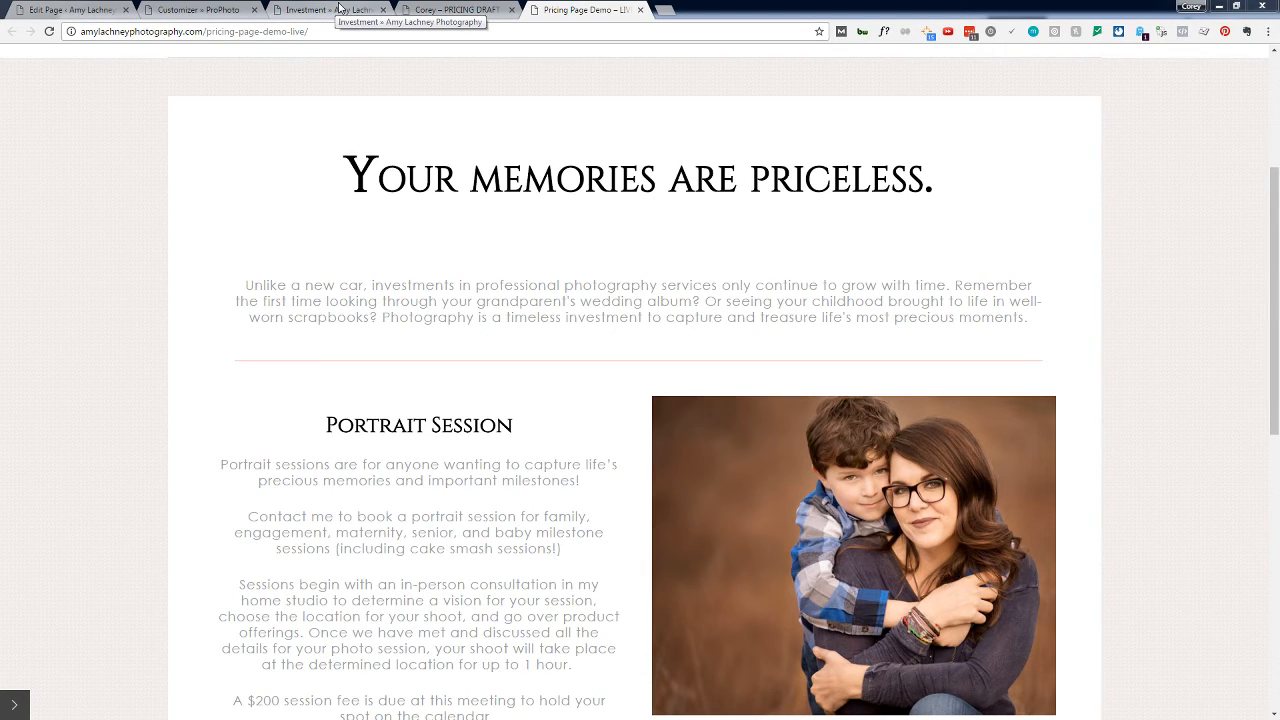
{"action": "left_click", "coordinate": [246, 12]}
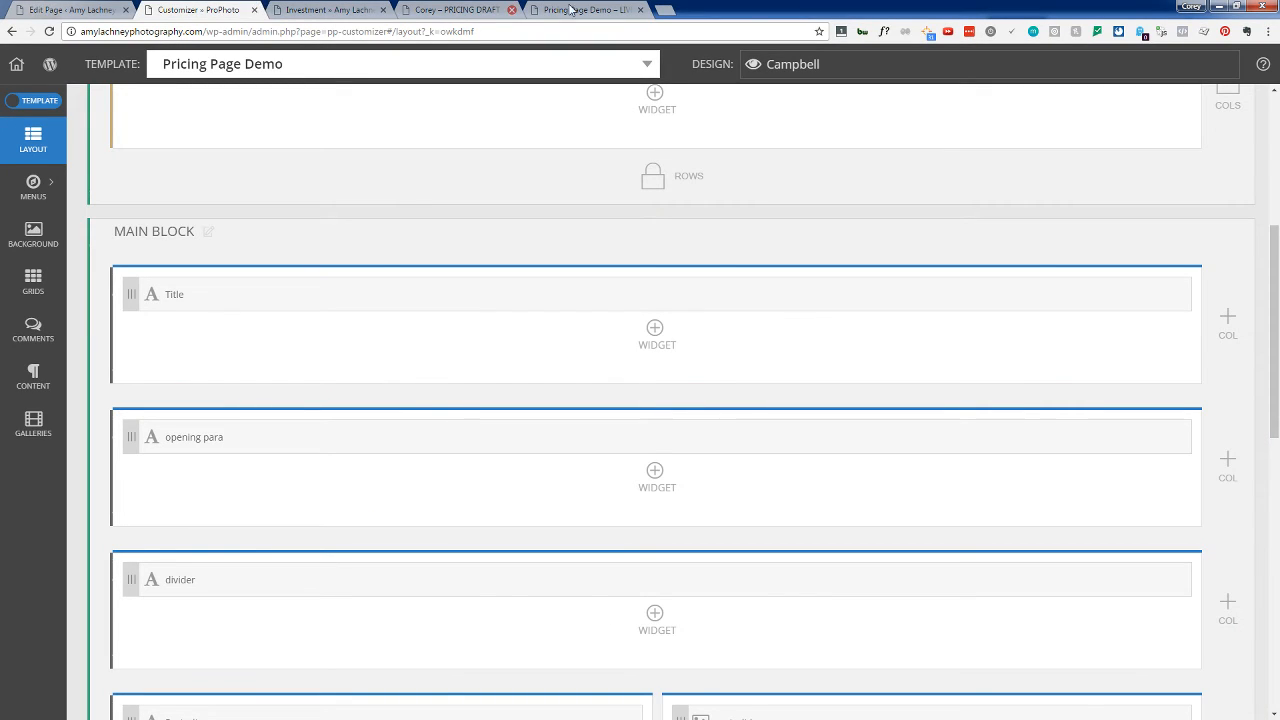
{"action": "left_click_drag", "start_coordinate": [573, 10], "coordinate": [377, 7]}
{"action": "left_click", "coordinate": [226, 9]}
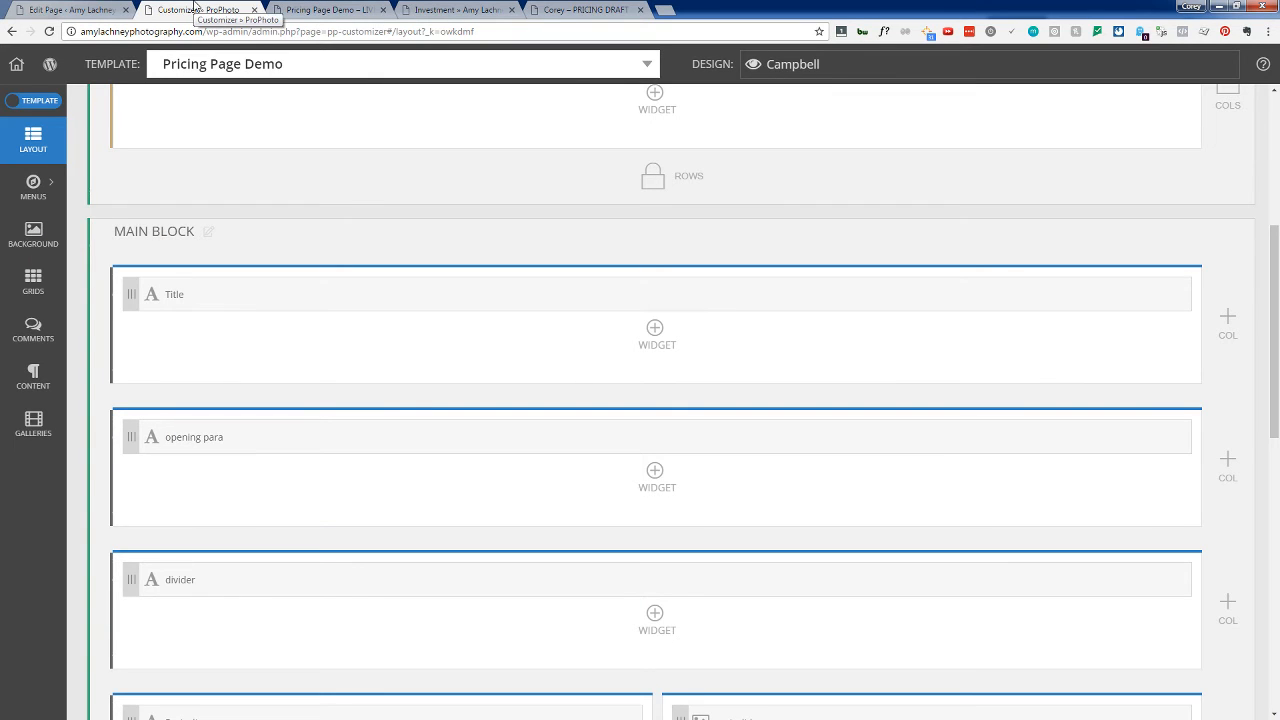
Step: Set the Title row's bottom padding to 0% and save the layout appearance
{"action": "scroll", "coordinate": [297, 347], "scroll_direction": "up", "scroll_amount": 4}
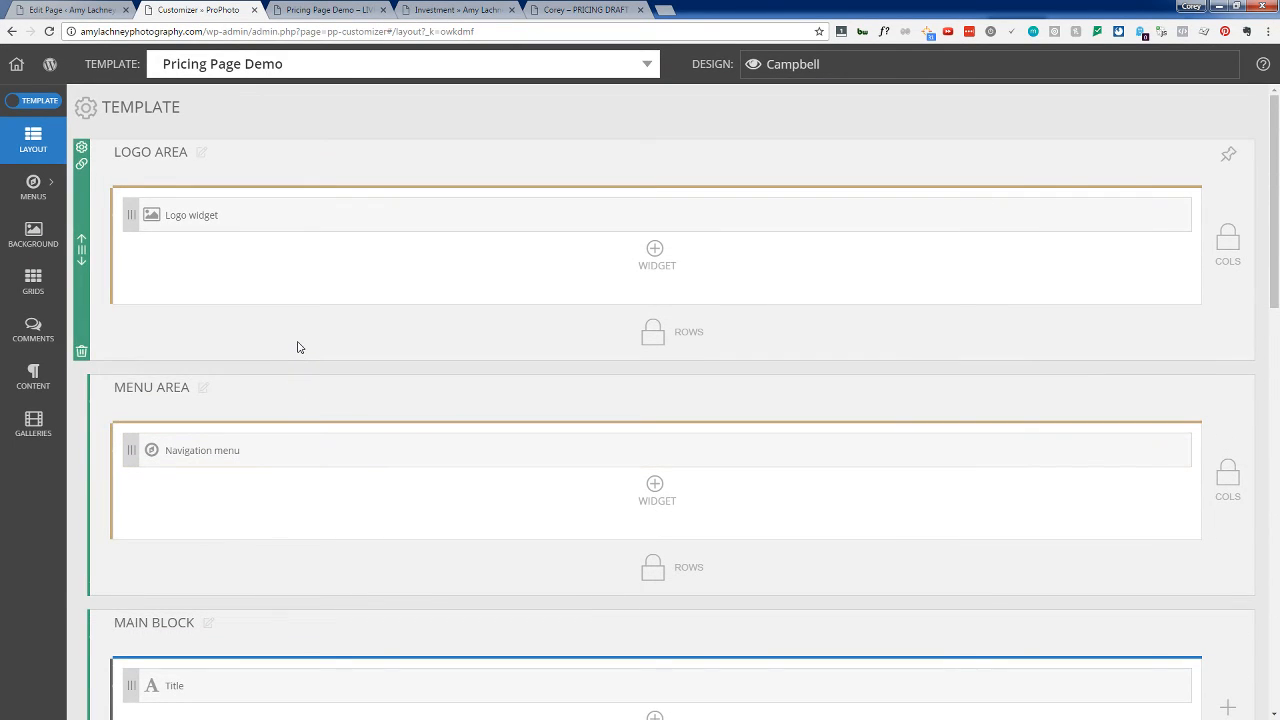
{"action": "scroll", "coordinate": [297, 347], "scroll_direction": "down", "scroll_amount": 4}
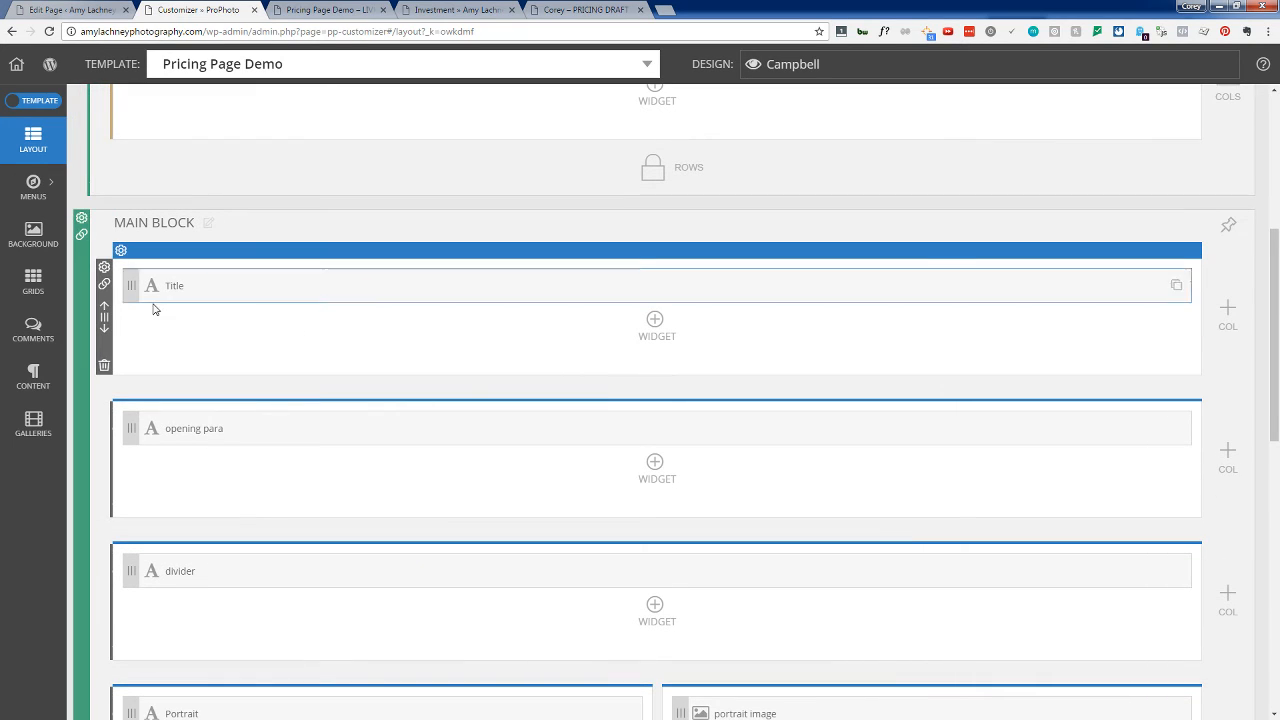
{"action": "left_click", "coordinate": [104, 267]}
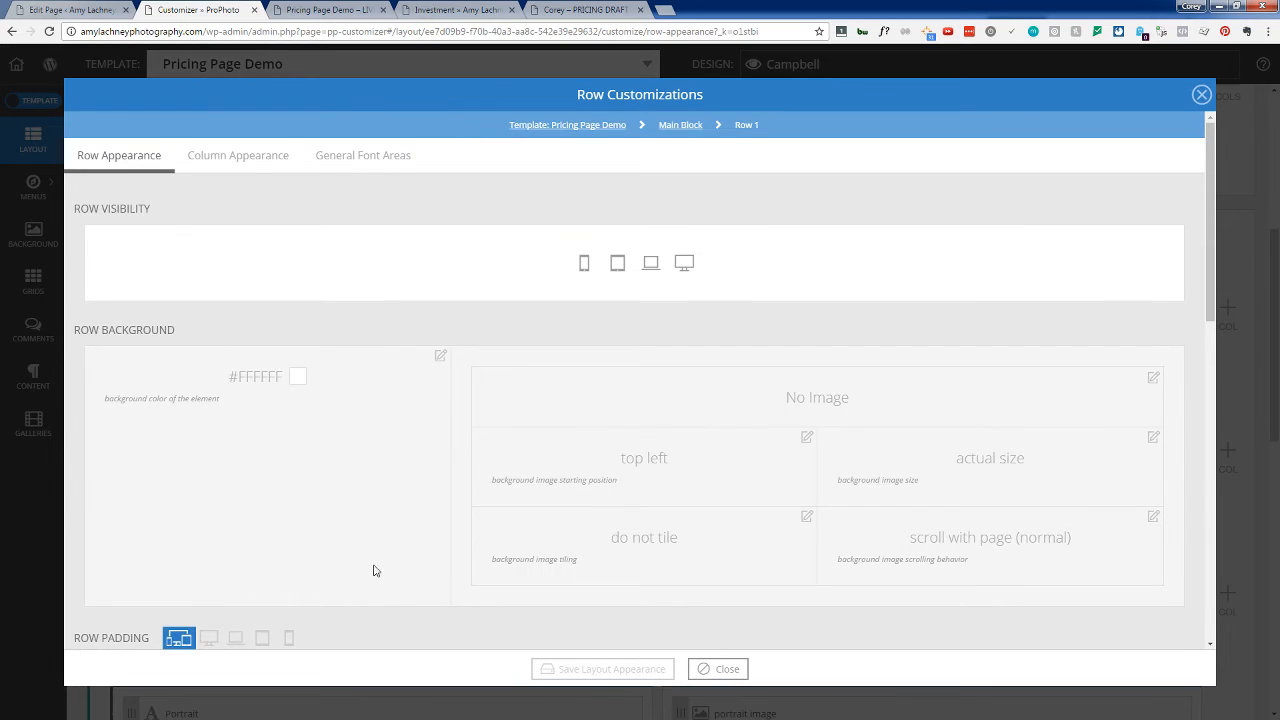
{"action": "scroll", "coordinate": [373, 570], "scroll_direction": "down", "scroll_amount": 5}
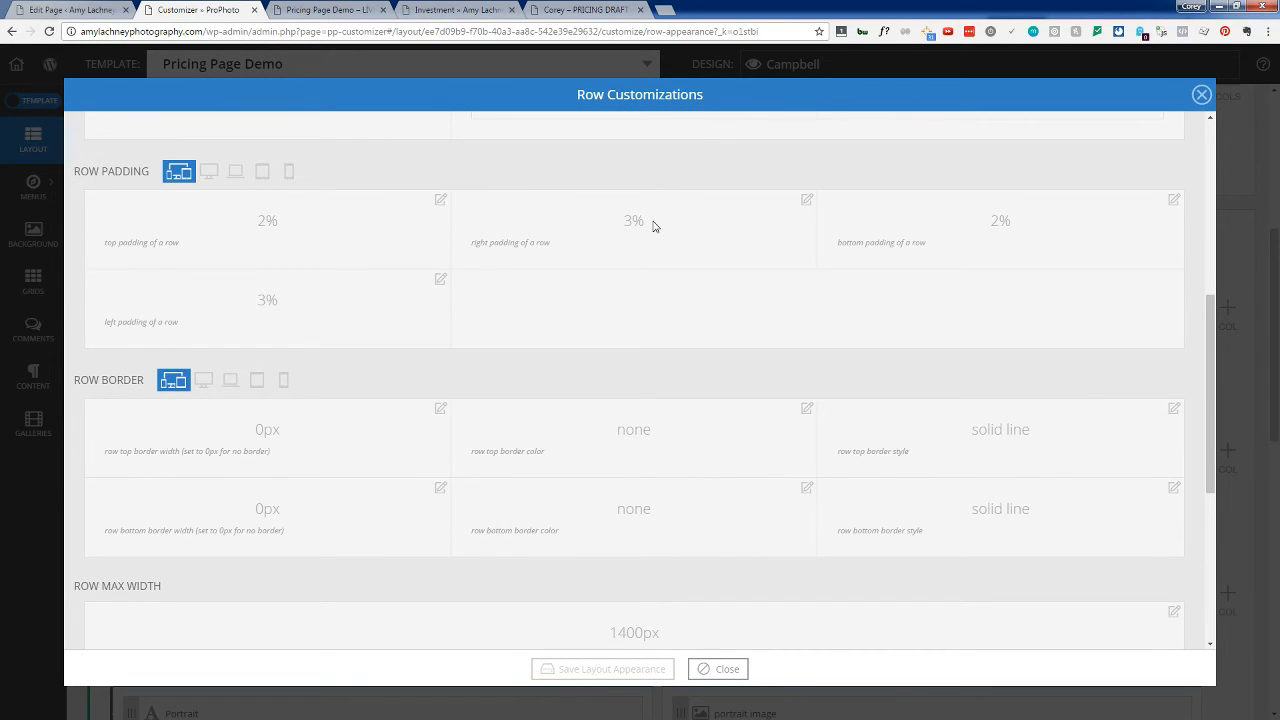
{"action": "left_click", "coordinate": [1174, 201]}
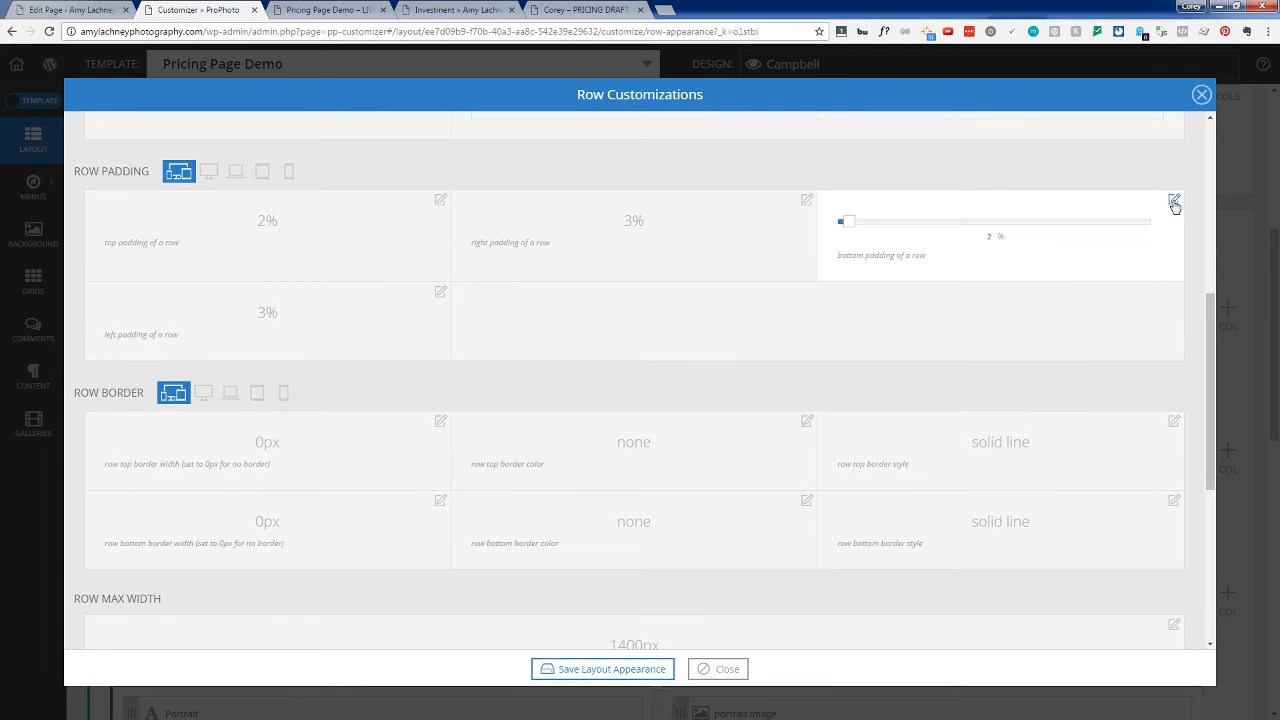
{"action": "left_click_drag", "start_coordinate": [850, 221], "coordinate": [827, 223]}
{"action": "left_click", "coordinate": [614, 676]}
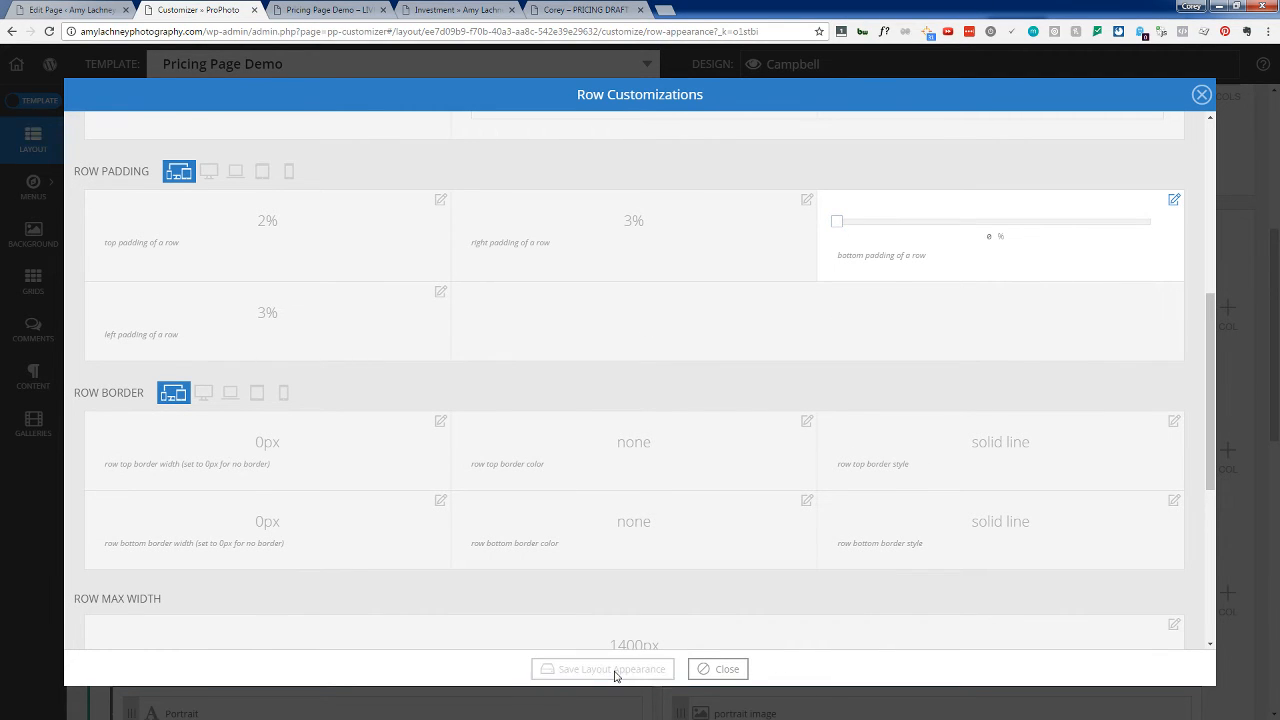
{"action": "left_click", "coordinate": [724, 669]}
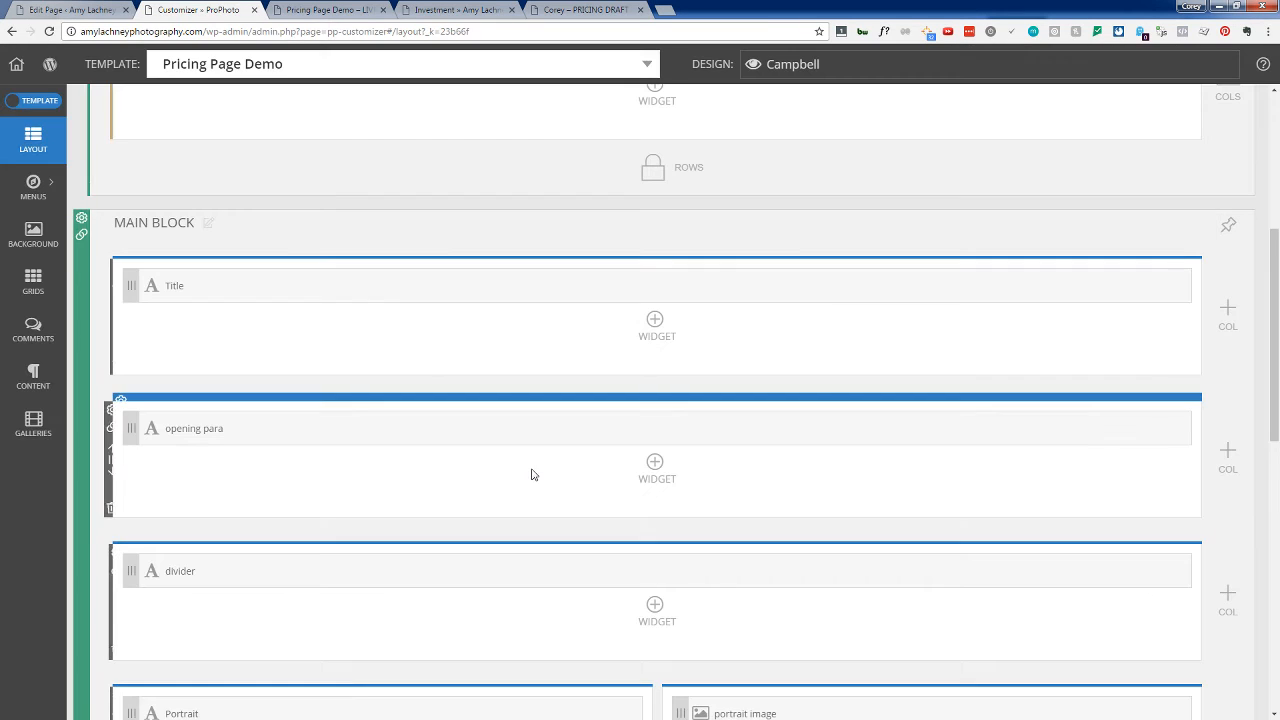
Step: Set the "opening para" row's top padding to 0% and save the layout appearance
{"action": "left_click", "coordinate": [104, 410]}
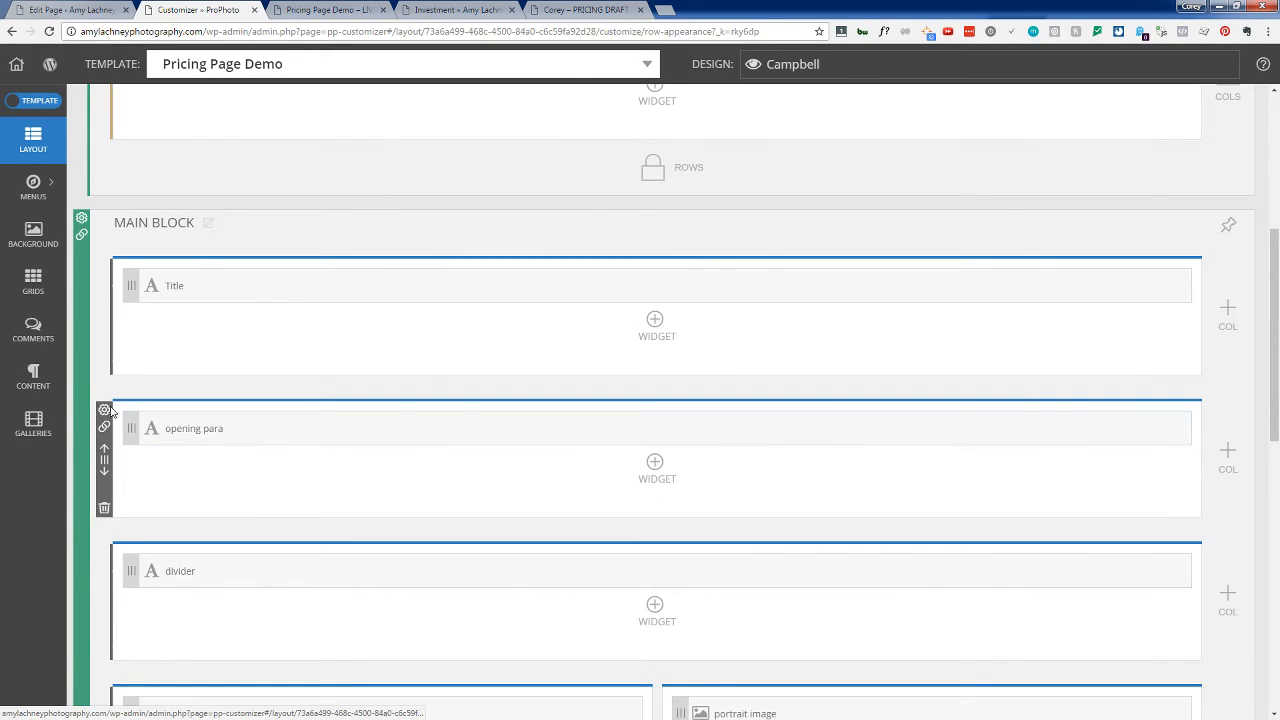
{"action": "scroll", "coordinate": [466, 457], "scroll_direction": "down", "scroll_amount": 5}
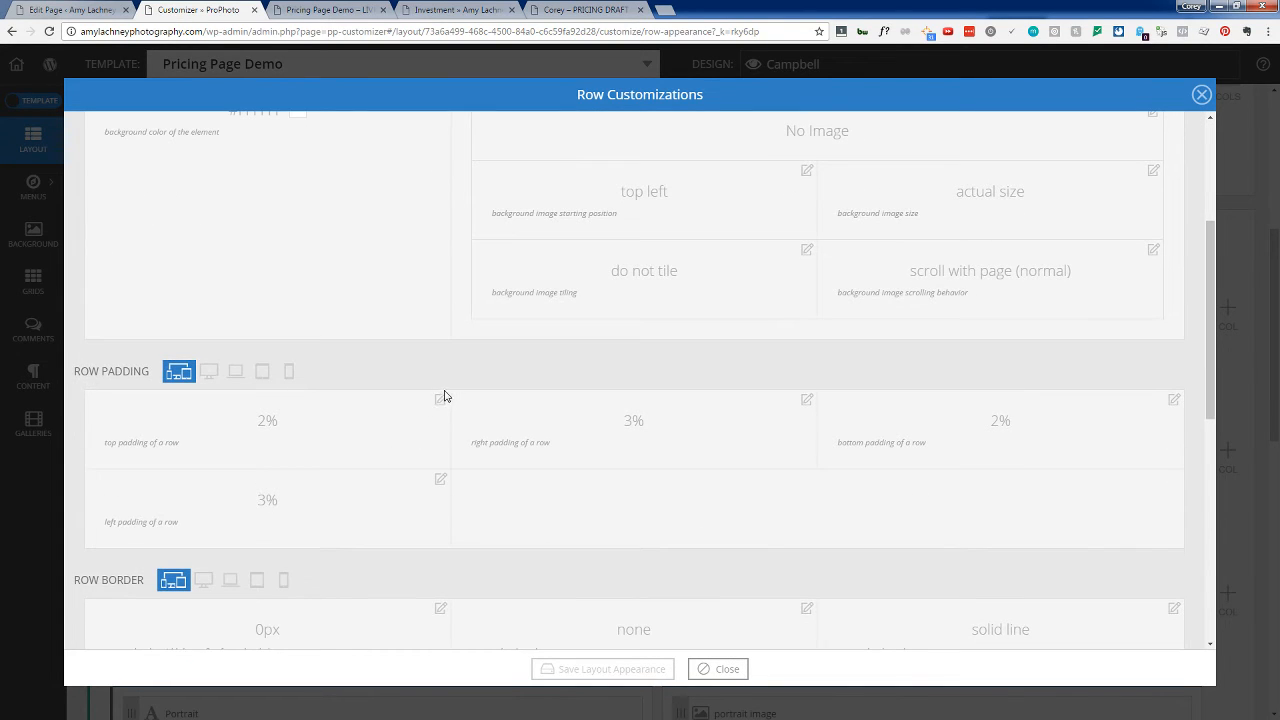
{"action": "left_click", "coordinate": [440, 398]}
{"action": "left_click_drag", "start_coordinate": [116, 419], "coordinate": [104, 420]}
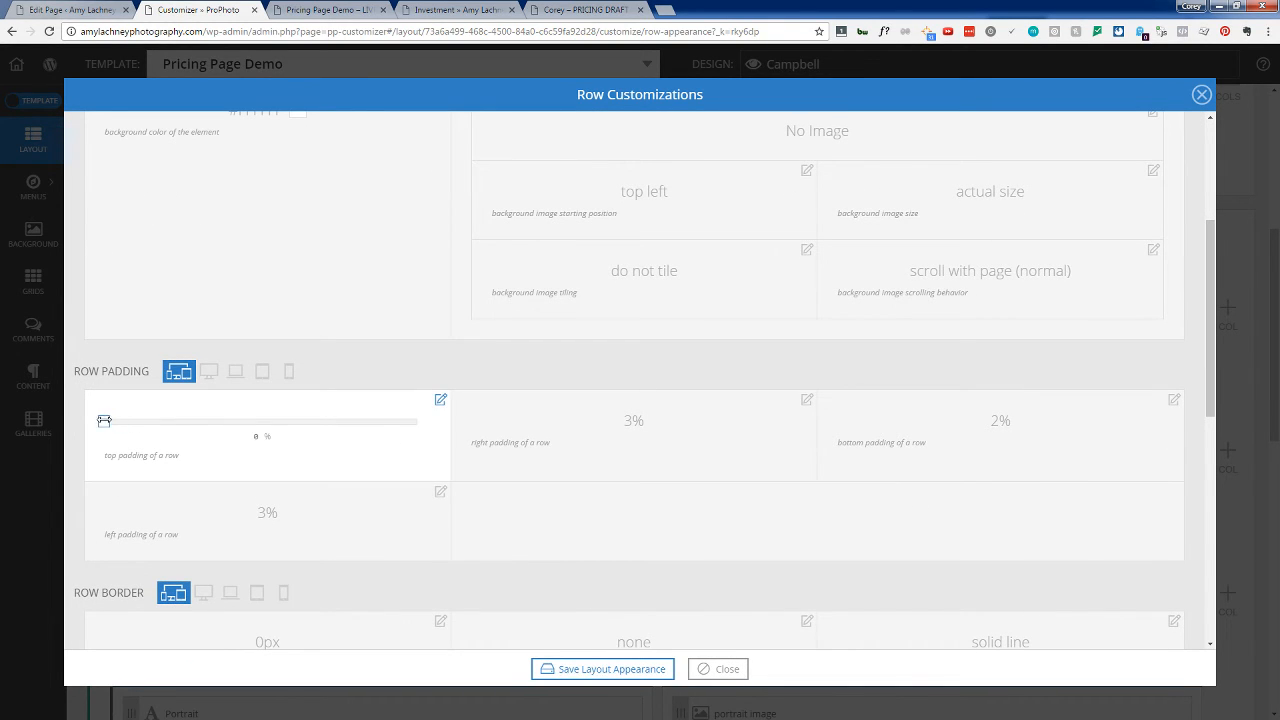
{"action": "left_click", "coordinate": [596, 670]}
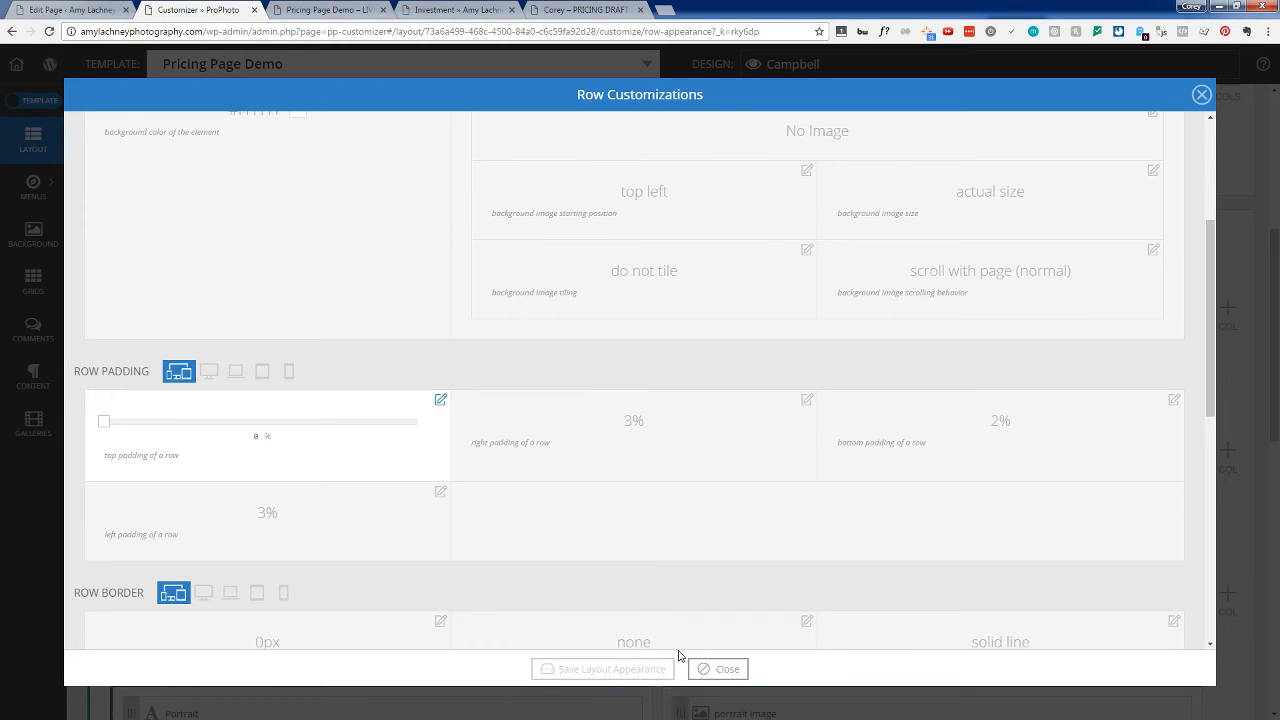
{"action": "left_click", "coordinate": [712, 669]}
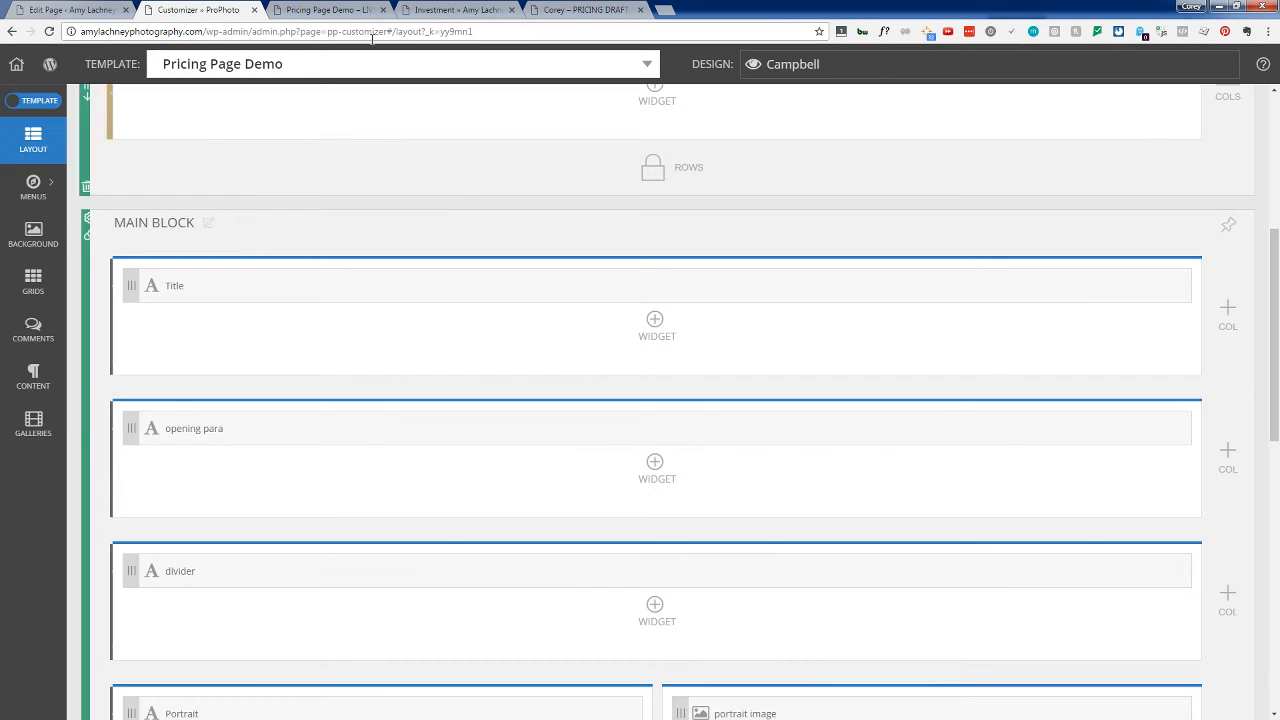
Step: Compare the pricing draft page with the reloaded live demo page, then return to the Customizer
{"action": "left_click", "coordinate": [585, 9]}
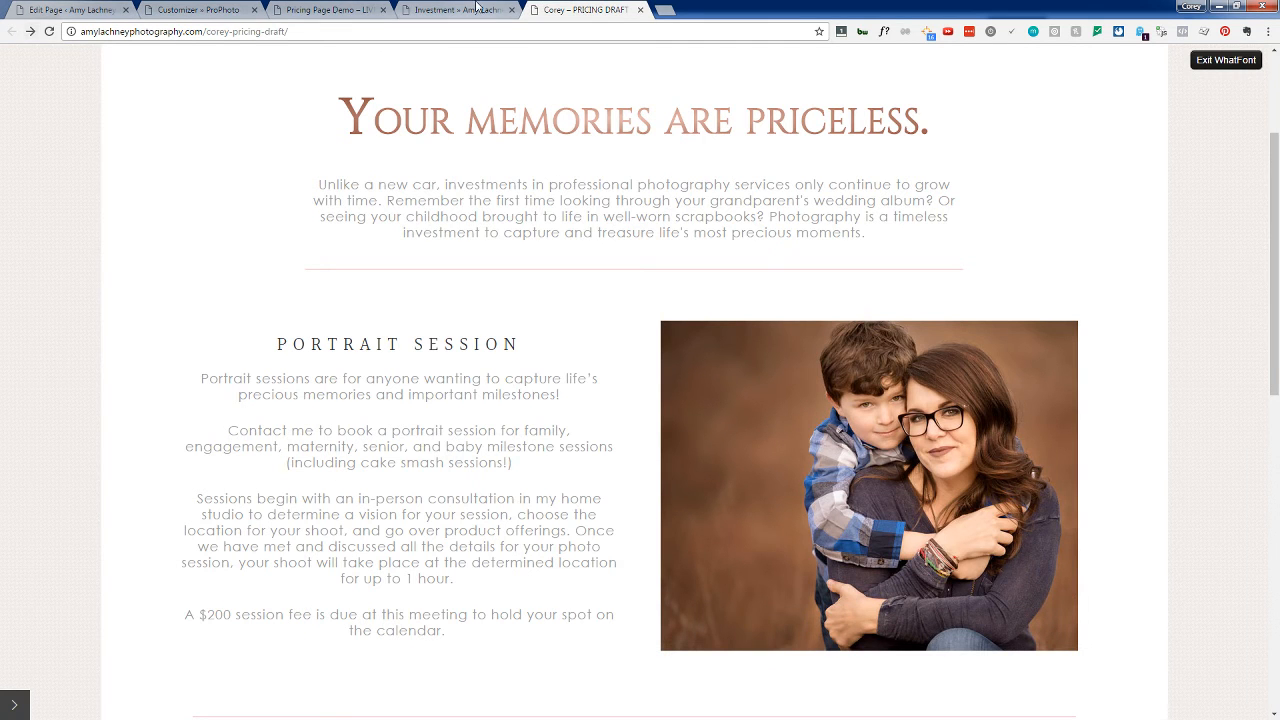
{"action": "left_click", "coordinate": [300, 9]}
{"action": "left_click", "coordinate": [50, 31]}
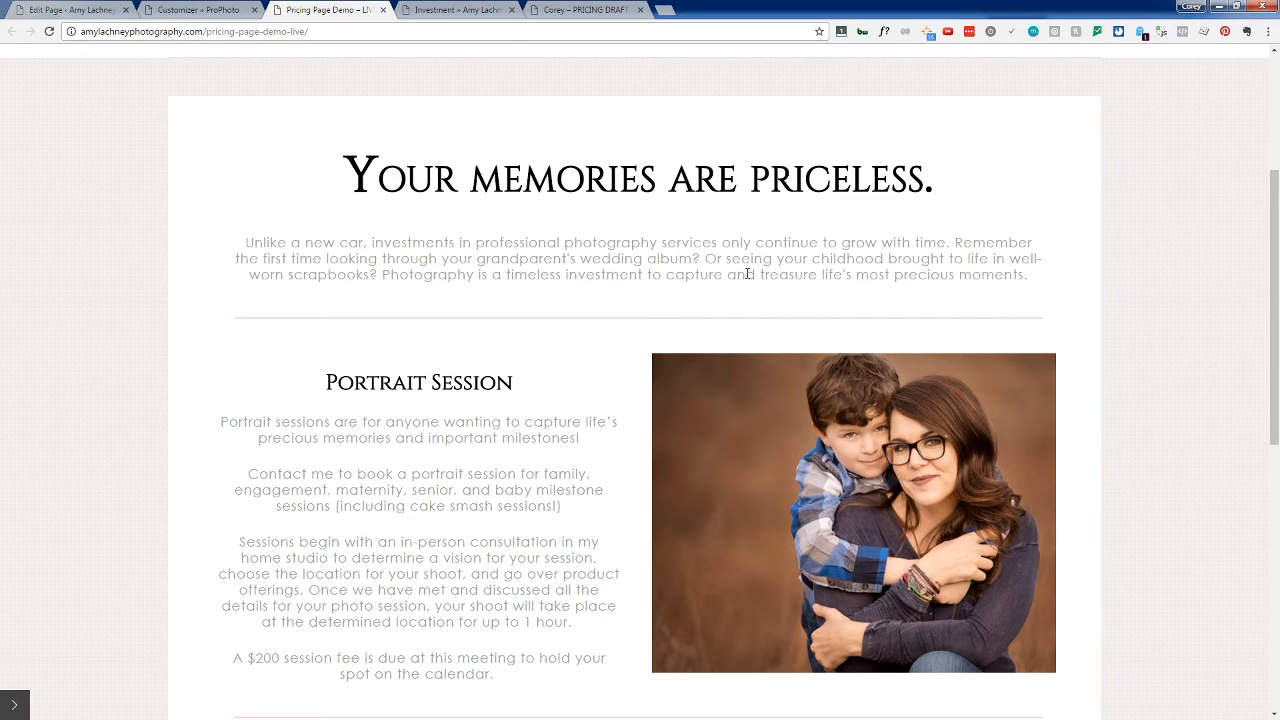
{"action": "left_click", "coordinate": [213, 7]}
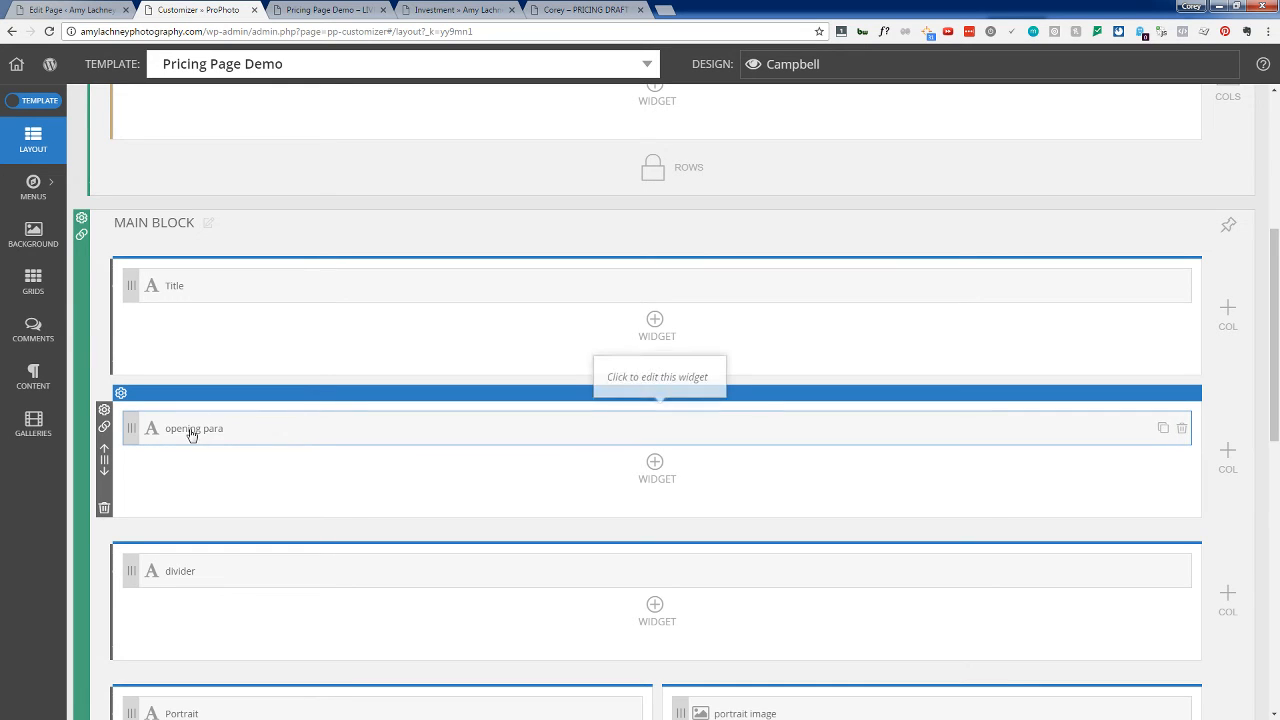
Step: Set the "opening para" row's right and left padding to 20% each and save the layout appearance
{"action": "left_click", "coordinate": [104, 411]}
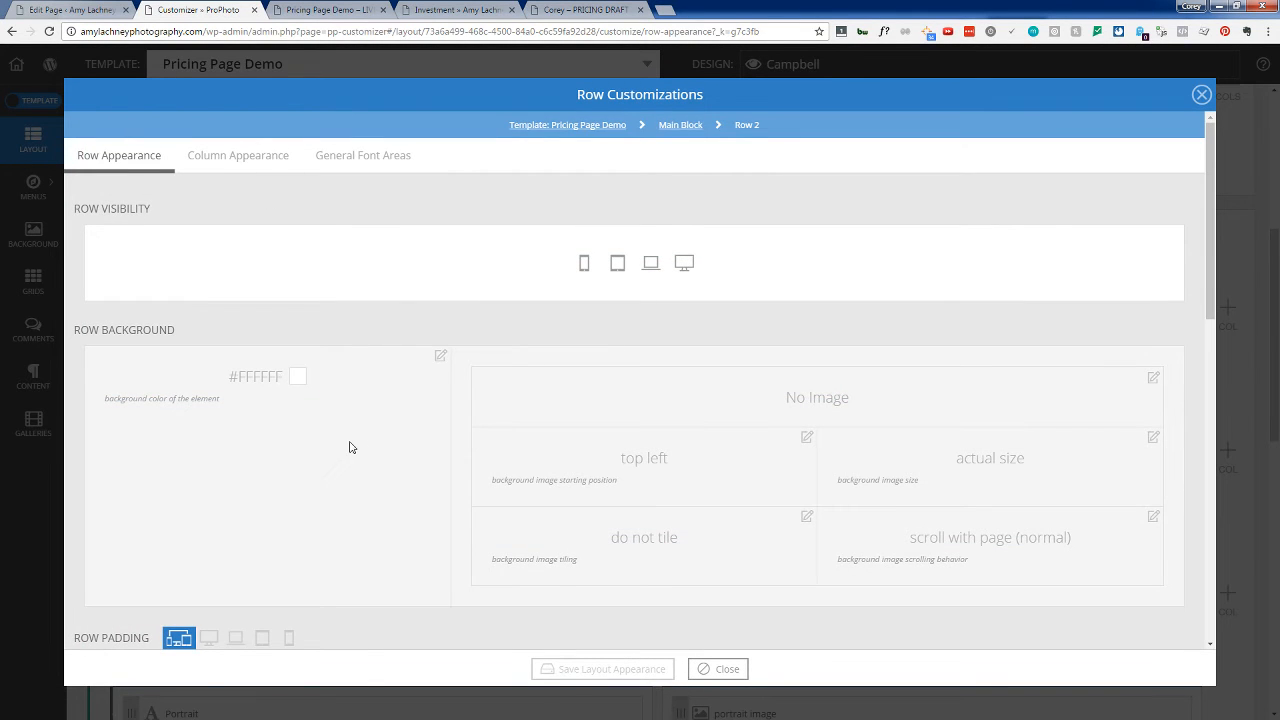
{"action": "scroll", "coordinate": [349, 446], "scroll_direction": "down", "scroll_amount": 1}
{"action": "scroll", "coordinate": [349, 446], "scroll_direction": "down", "scroll_amount": 3}
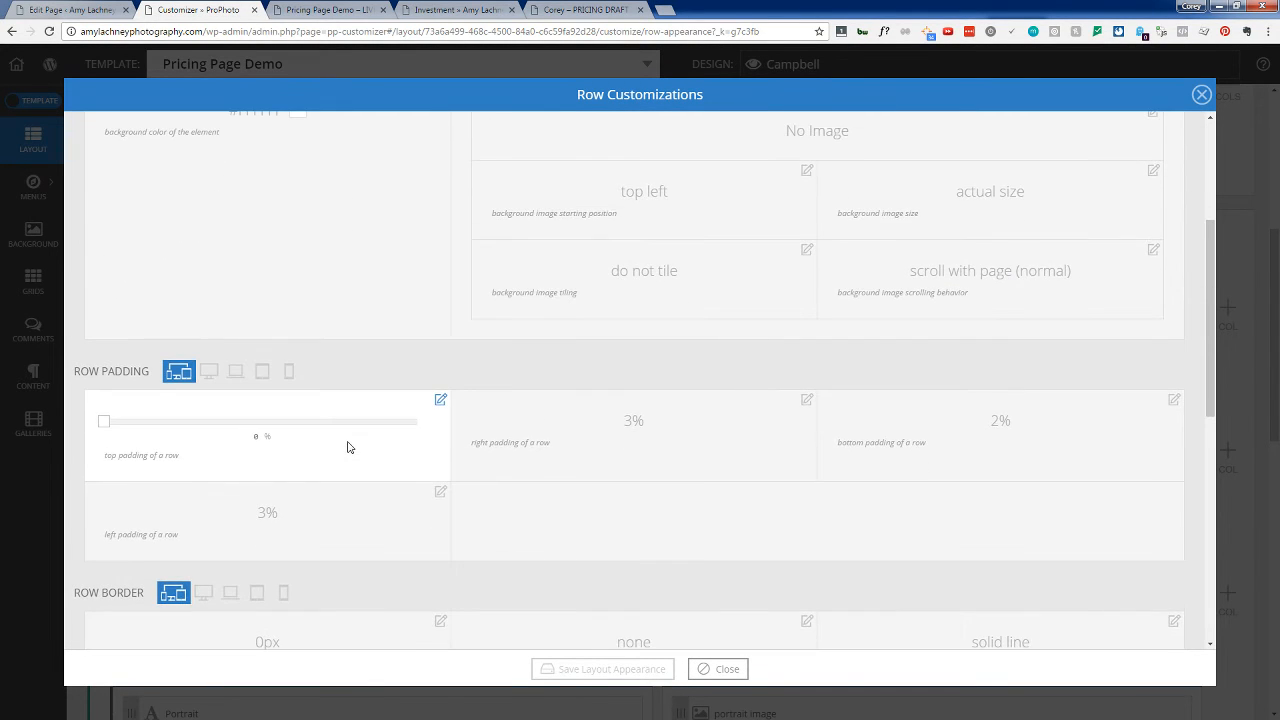
{"action": "scroll", "coordinate": [349, 446], "scroll_direction": "down", "scroll_amount": 3}
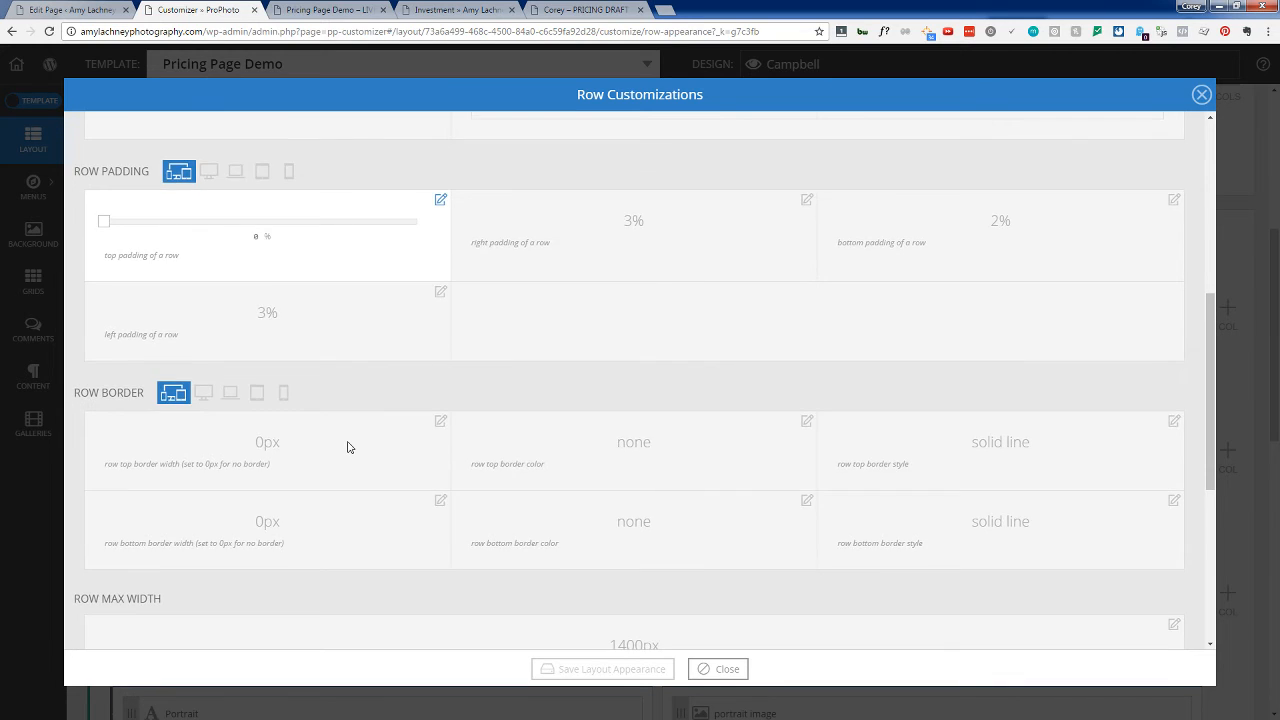
{"action": "scroll", "coordinate": [349, 446], "scroll_direction": "down", "scroll_amount": 1}
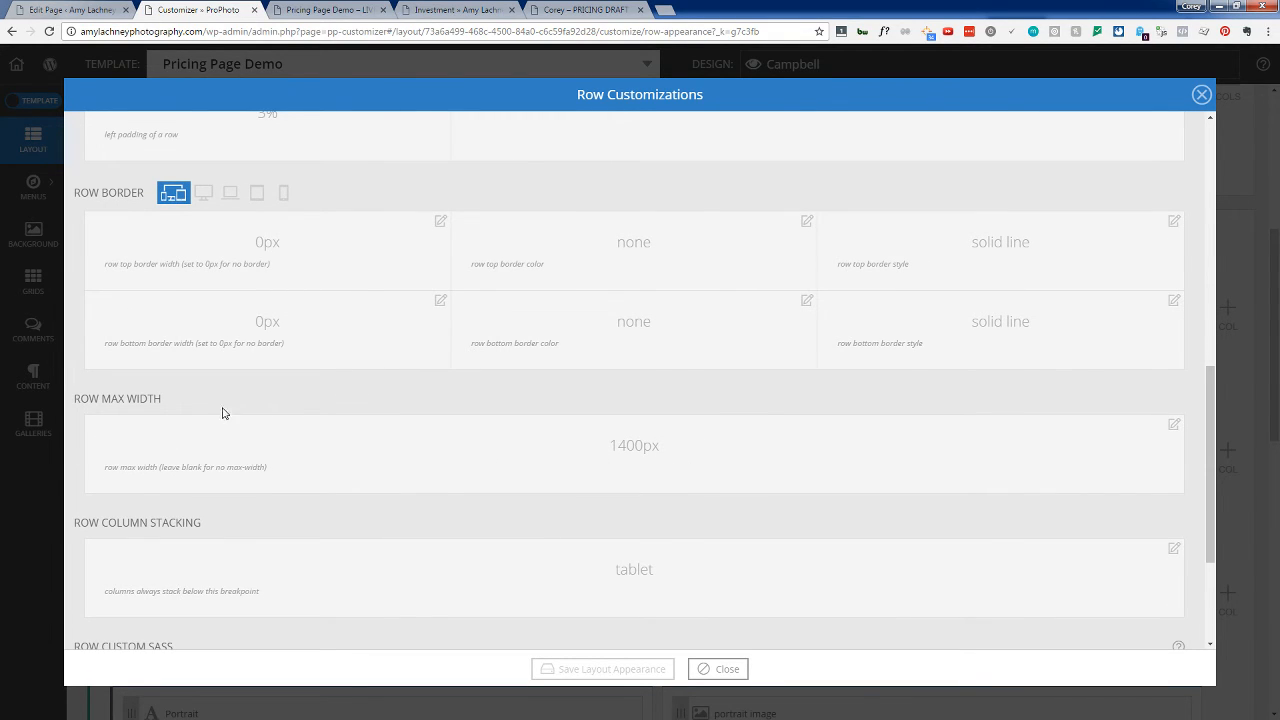
{"action": "scroll", "coordinate": [425, 446], "scroll_direction": "up", "scroll_amount": 2}
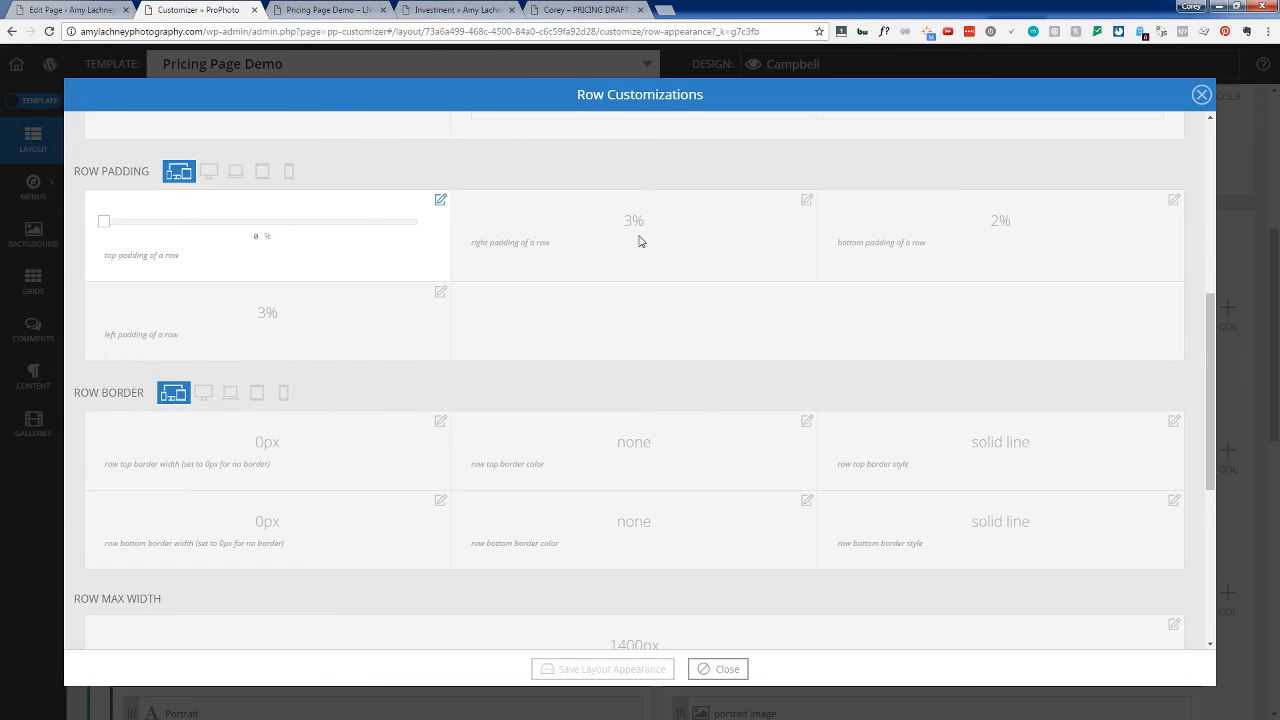
{"action": "left_click", "coordinate": [806, 200]}
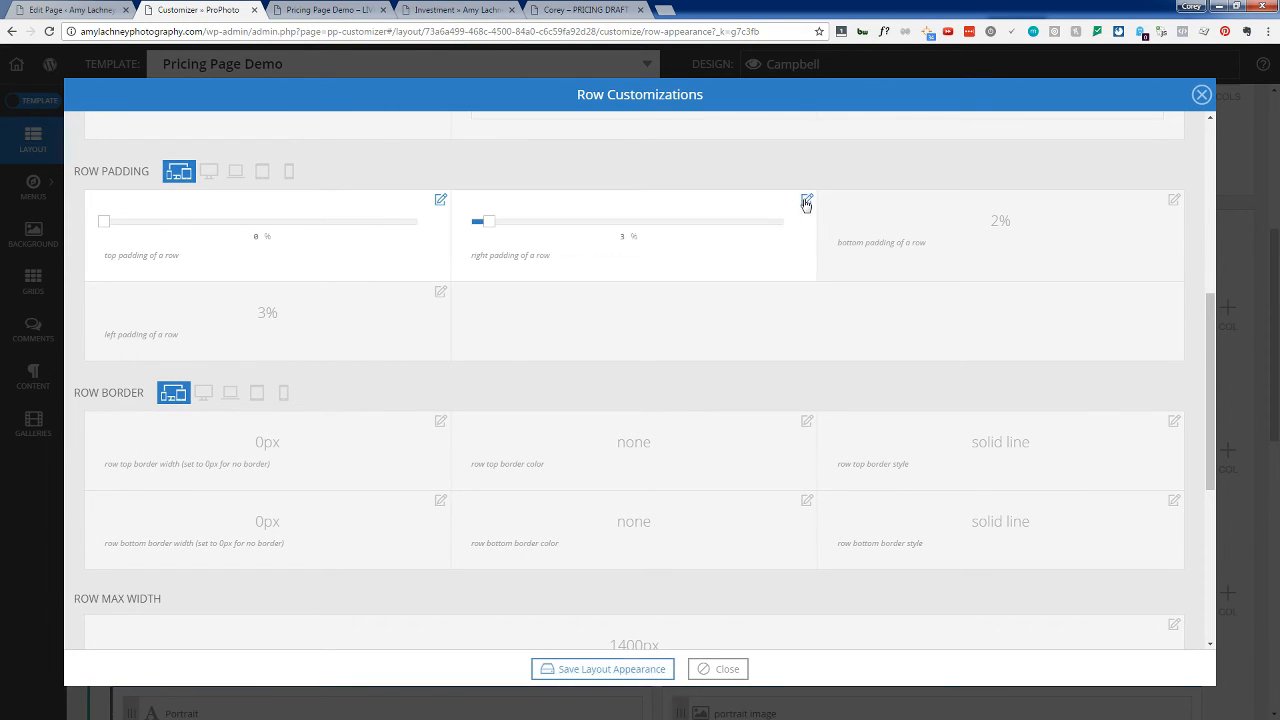
{"action": "left_click", "coordinate": [440, 293]}
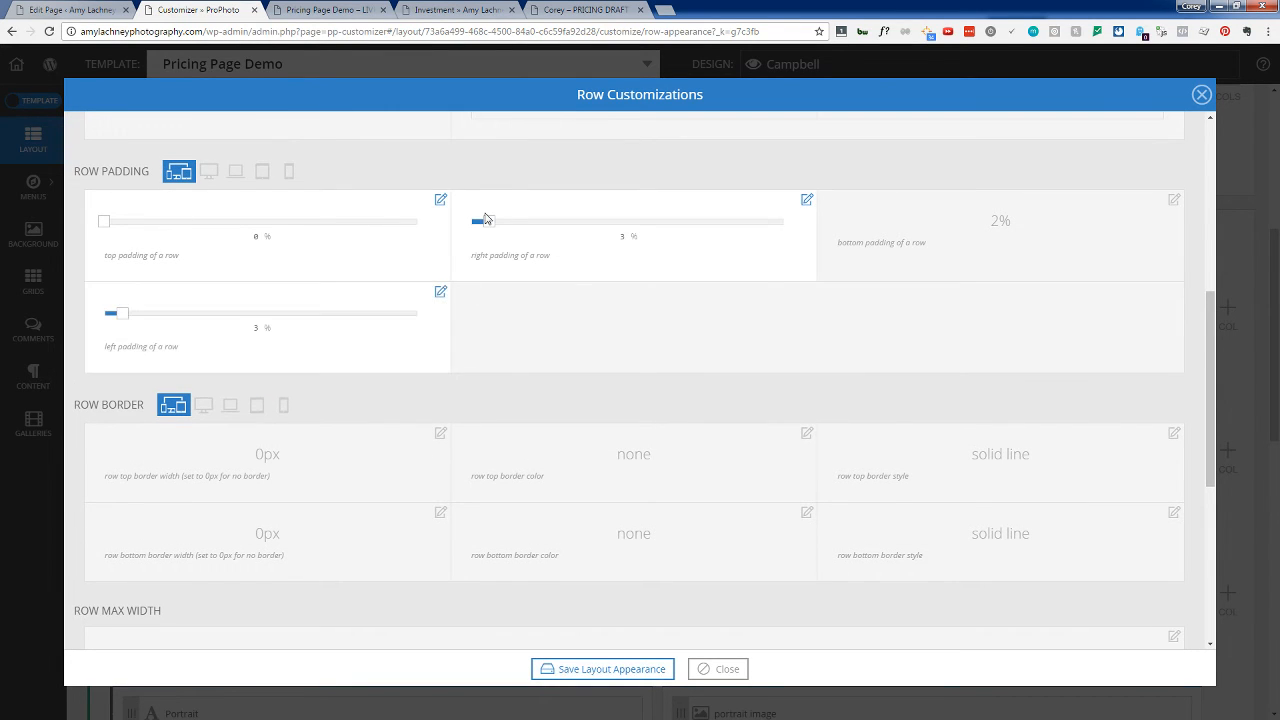
{"action": "left_click_drag", "start_coordinate": [488, 221], "coordinate": [595, 220]}
{"action": "left_click_drag", "start_coordinate": [118, 311], "coordinate": [228, 315]}
{"action": "left_click", "coordinate": [609, 670]}
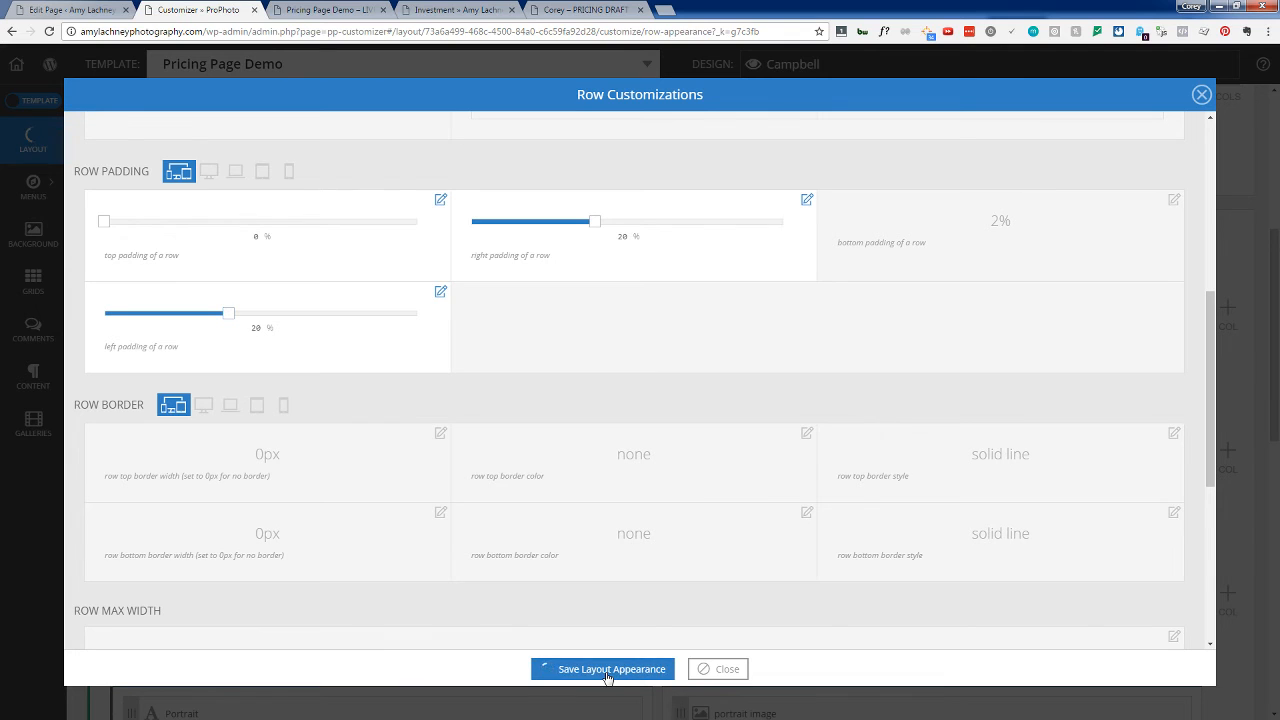
Step: Reload the live demo page and compare its opening paragraph width with the draft and existing Investment pages, then return to the Customizer
{"action": "left_click", "coordinate": [560, 8]}
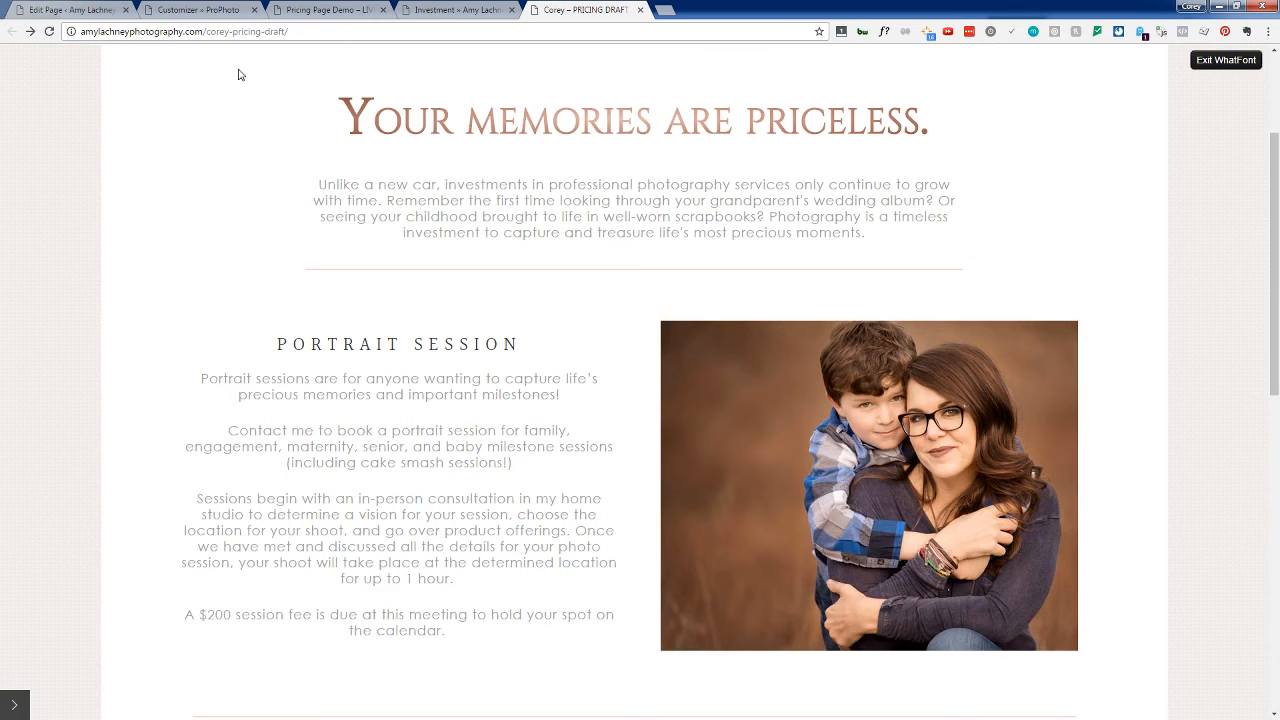
{"action": "left_click", "coordinate": [320, 9]}
{"action": "left_click", "coordinate": [46, 32]}
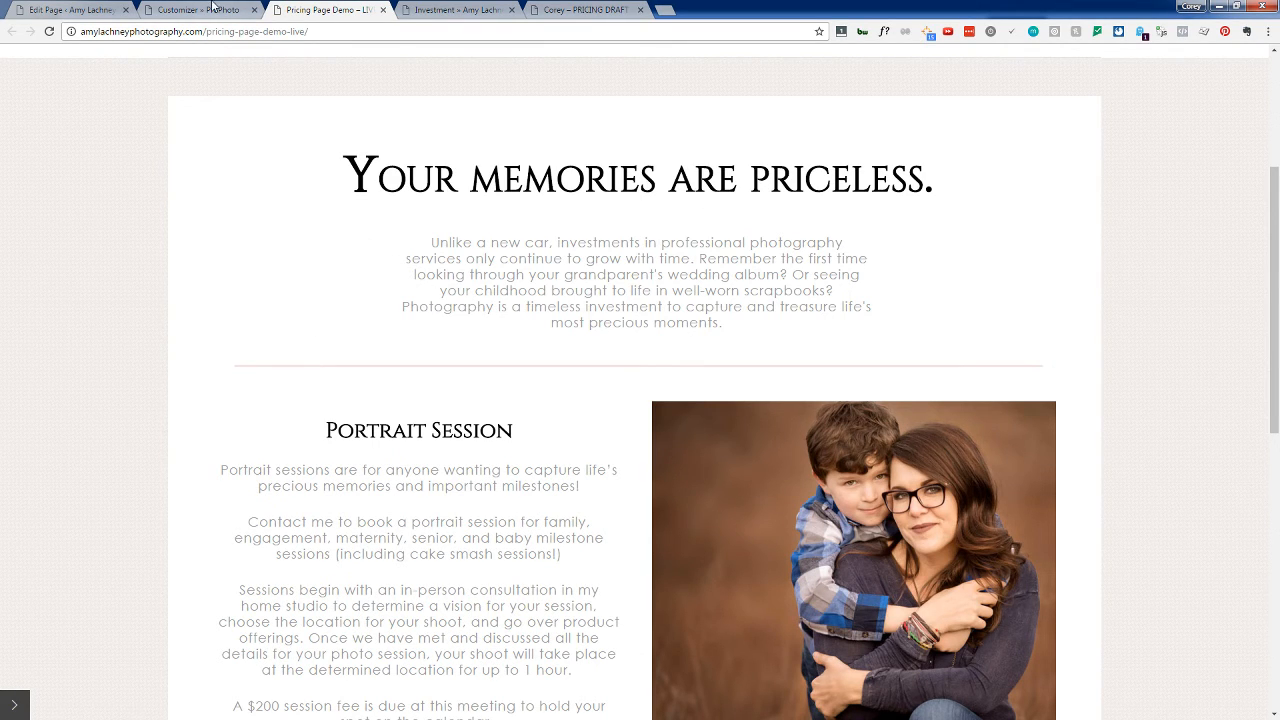
{"action": "left_click", "coordinate": [444, 9]}
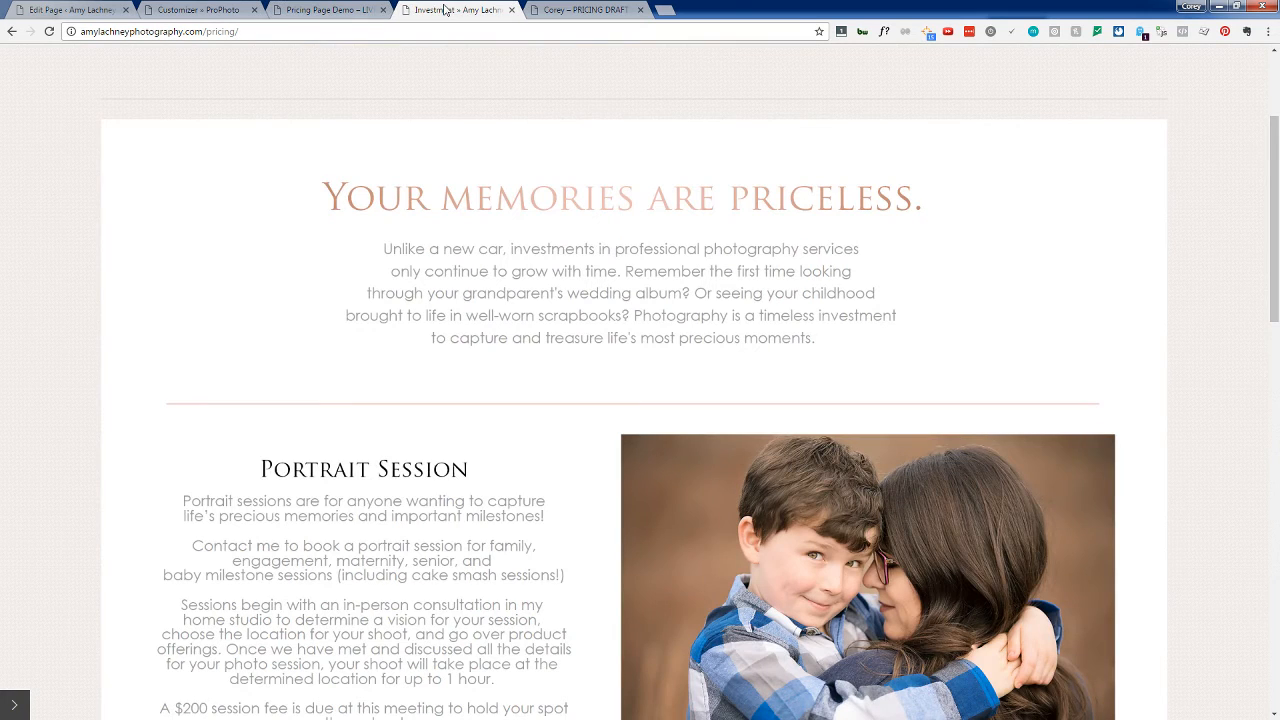
{"action": "left_click", "coordinate": [310, 17]}
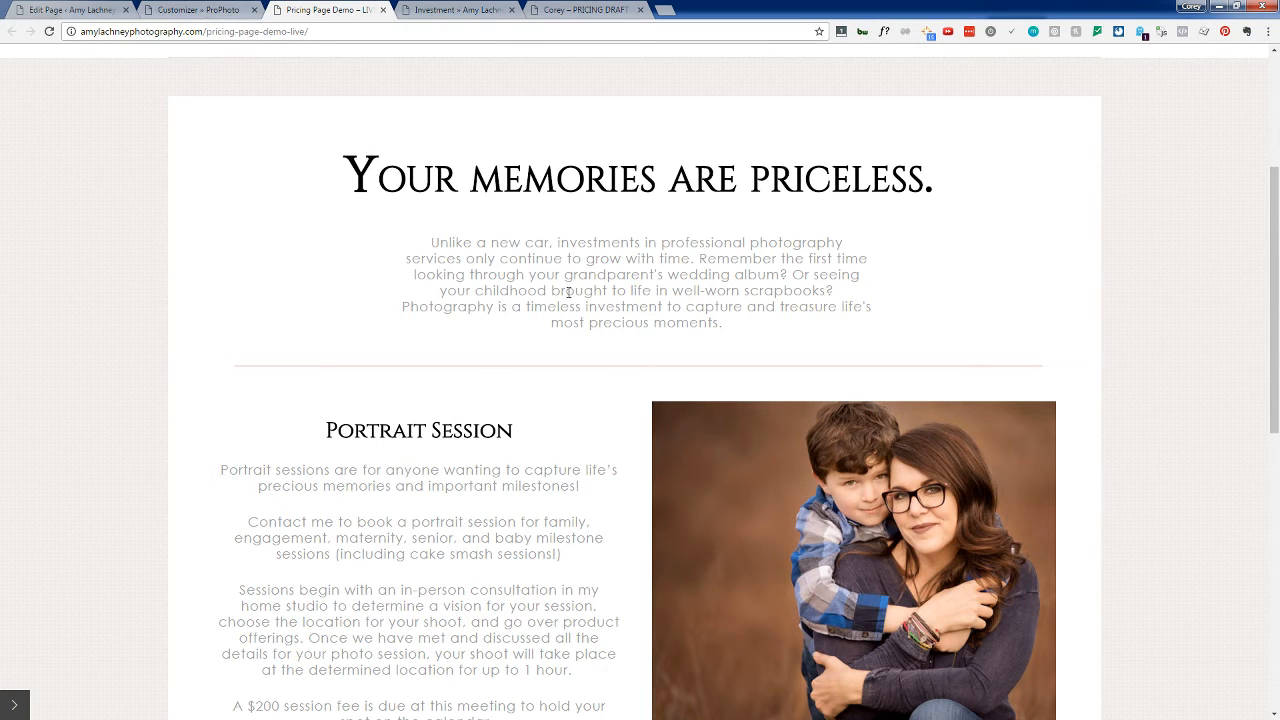
{"action": "left_click", "coordinate": [198, 9]}
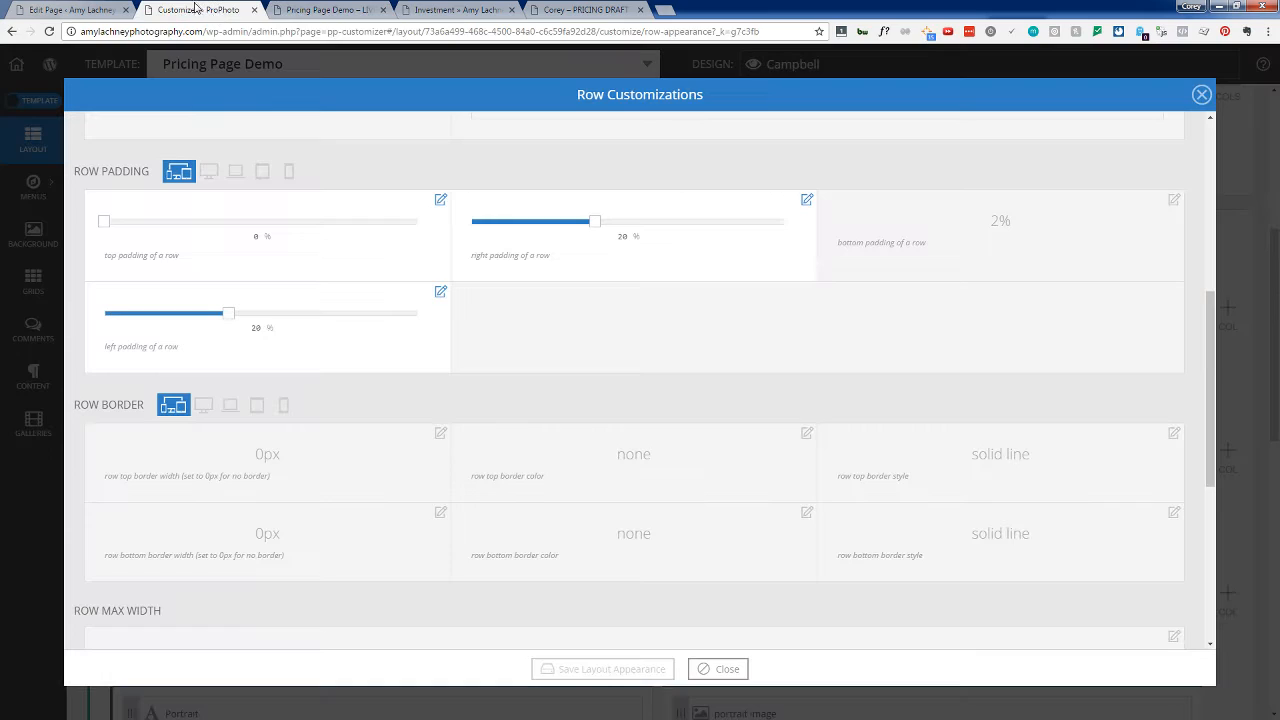
{"action": "left_click", "coordinate": [430, 9]}
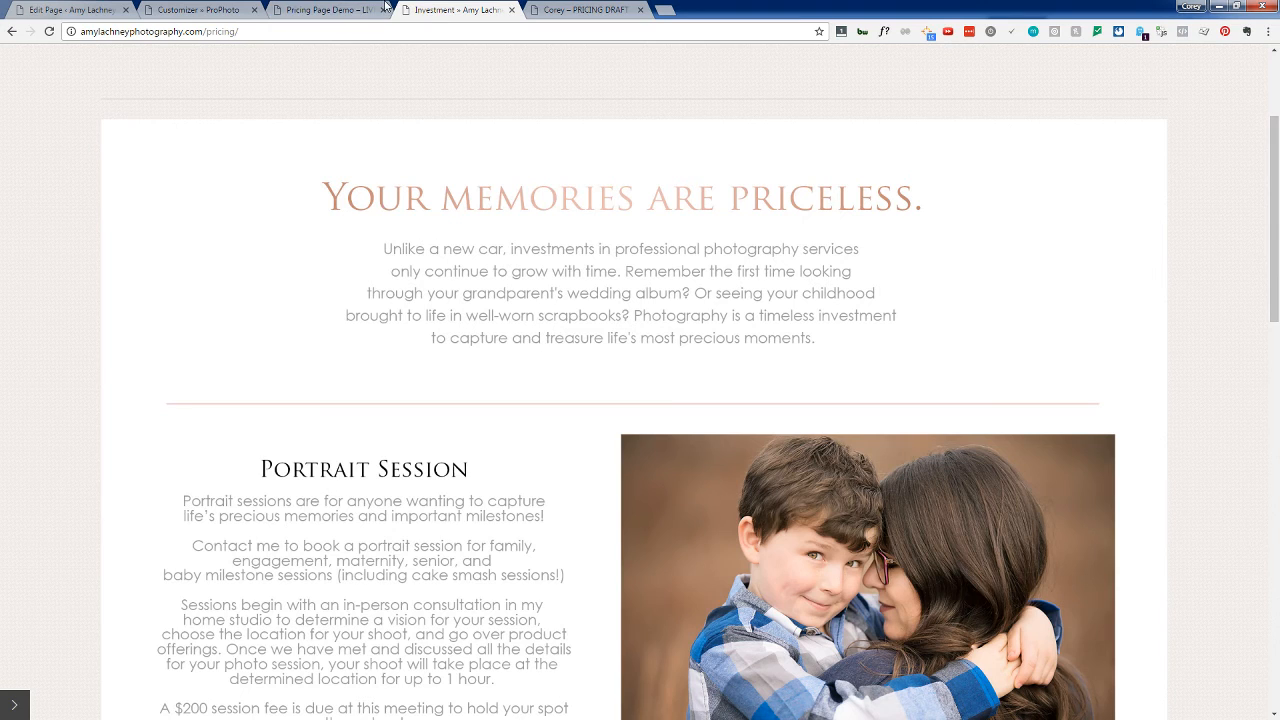
{"action": "left_click", "coordinate": [207, 9]}
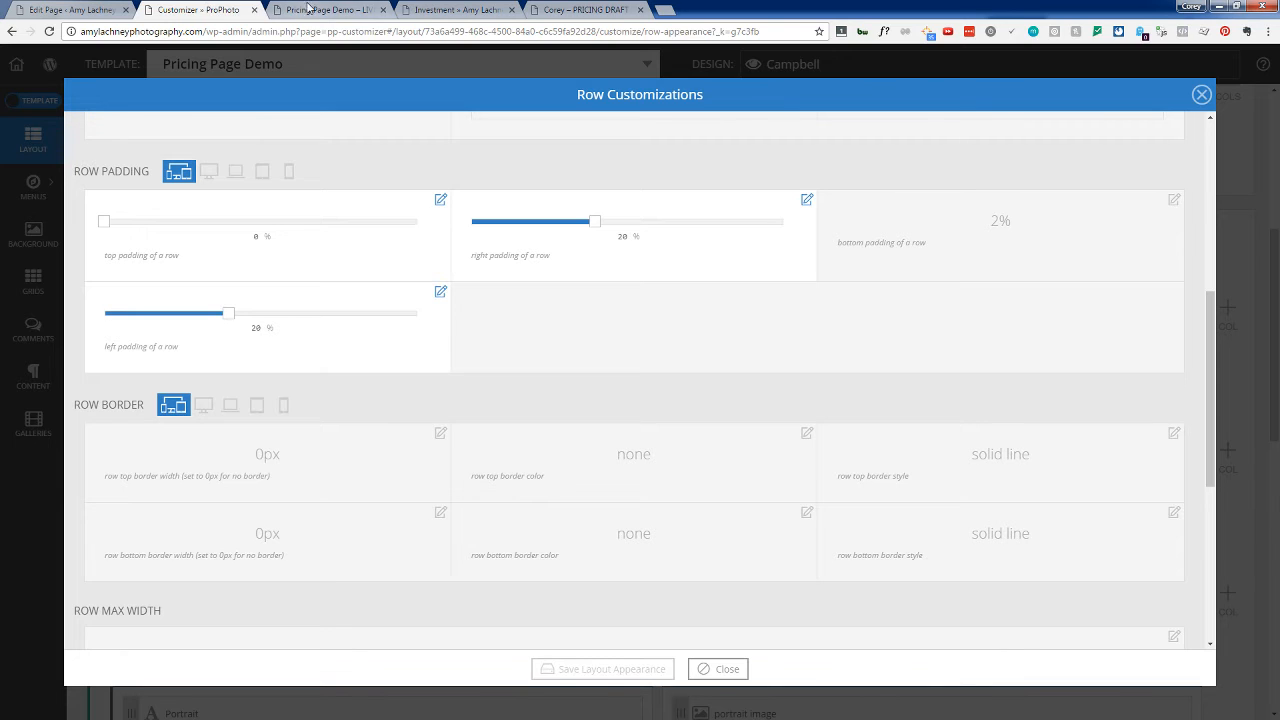
{"action": "left_click", "coordinate": [311, 9]}
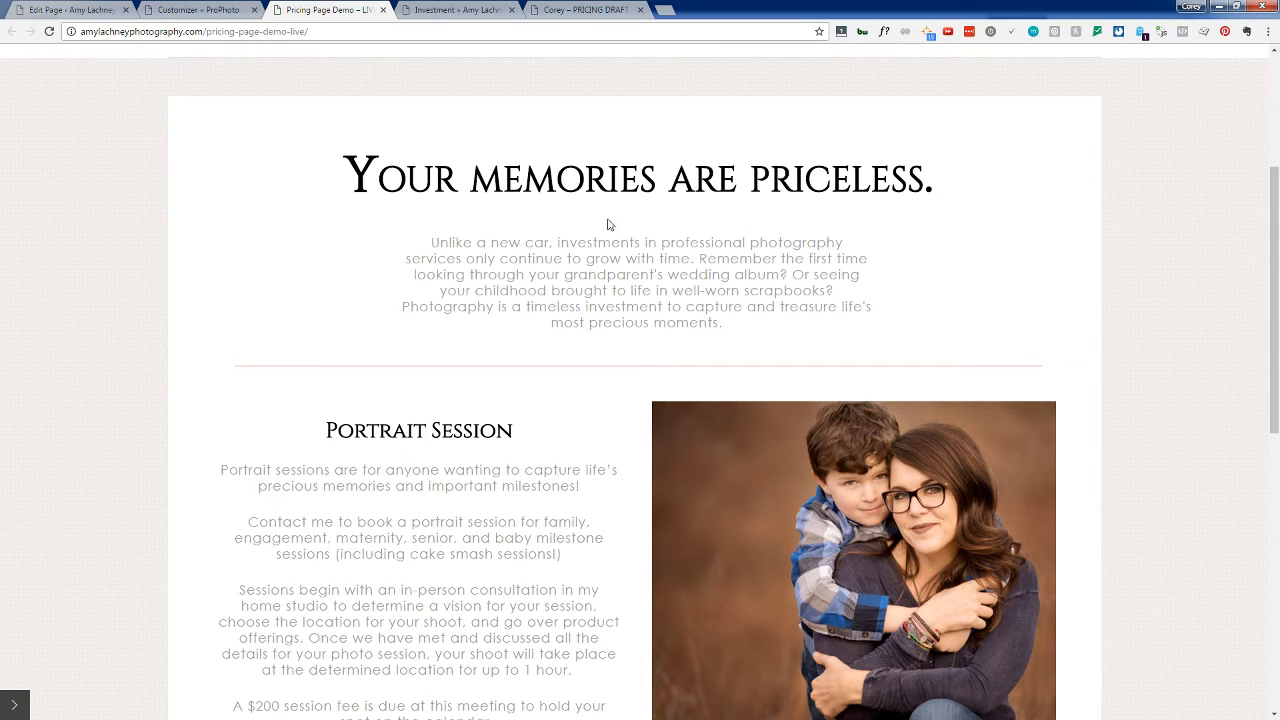
{"action": "left_click", "coordinate": [203, 8]}
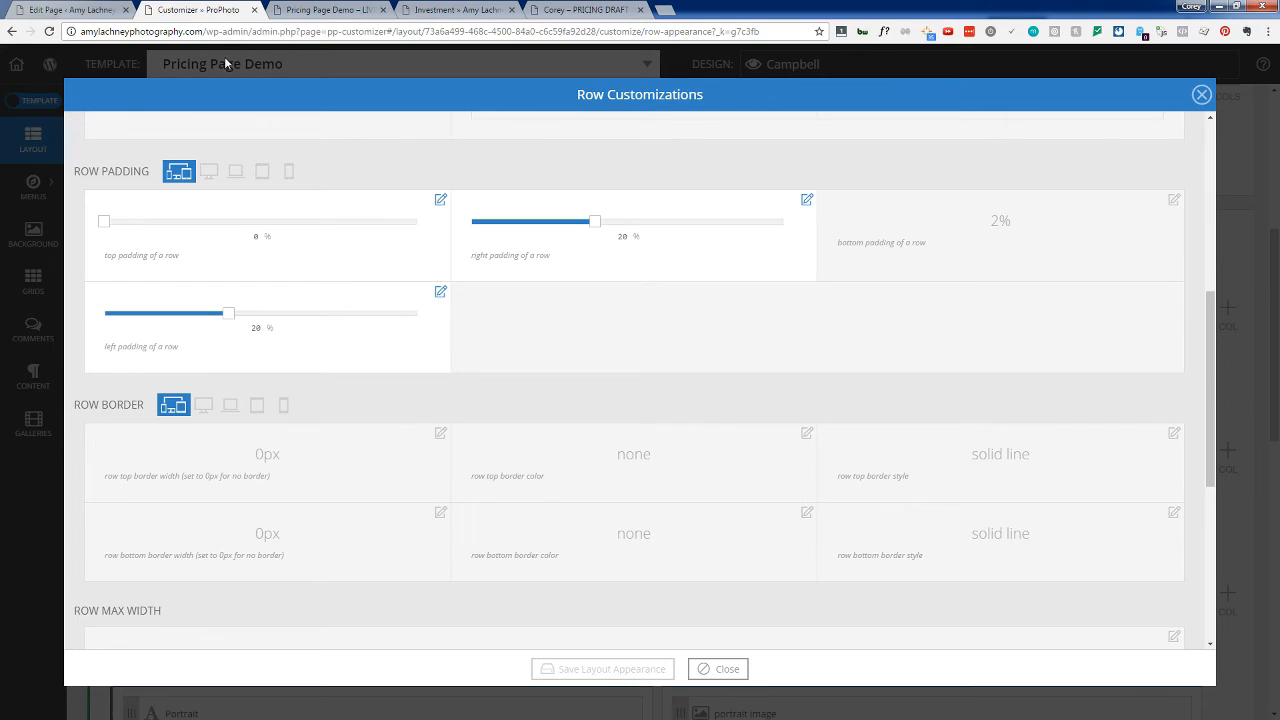
Step: Close the row customizations, set the "opening para" column's left padding to 3%, and save and close the column customizations
{"action": "scroll", "coordinate": [371, 409], "scroll_direction": "up", "scroll_amount": 5}
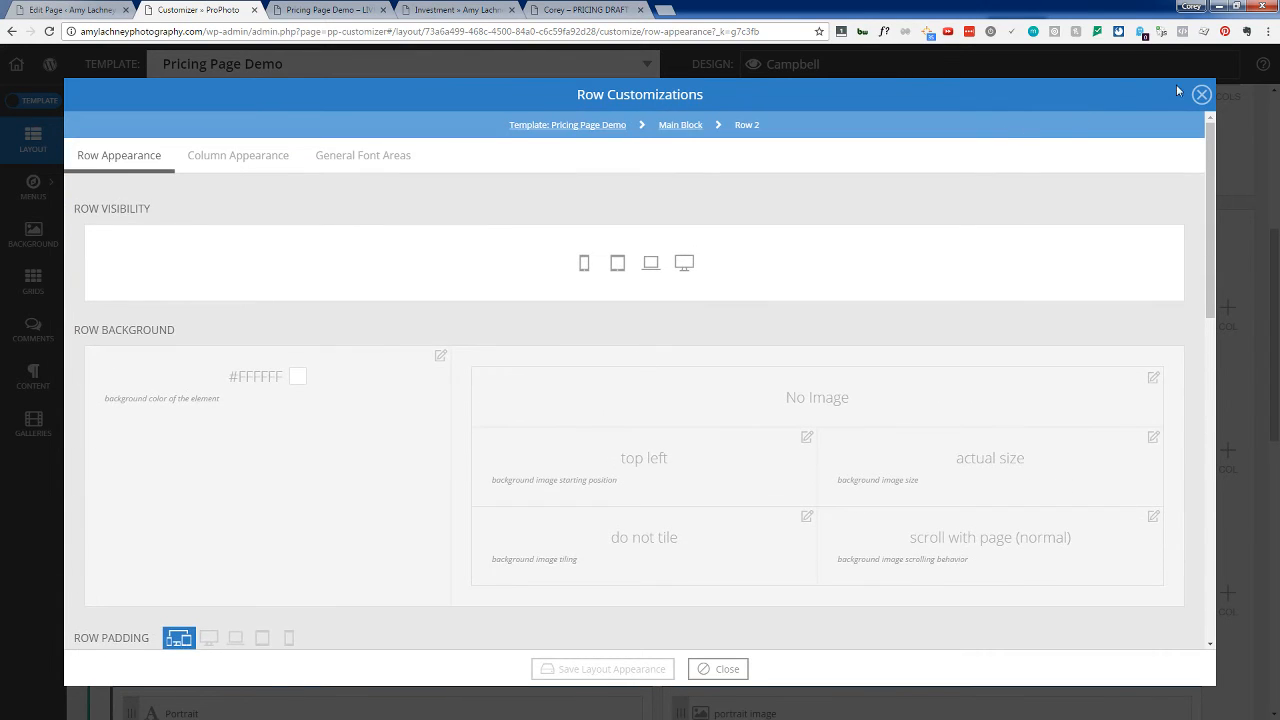
{"action": "left_click", "coordinate": [712, 669]}
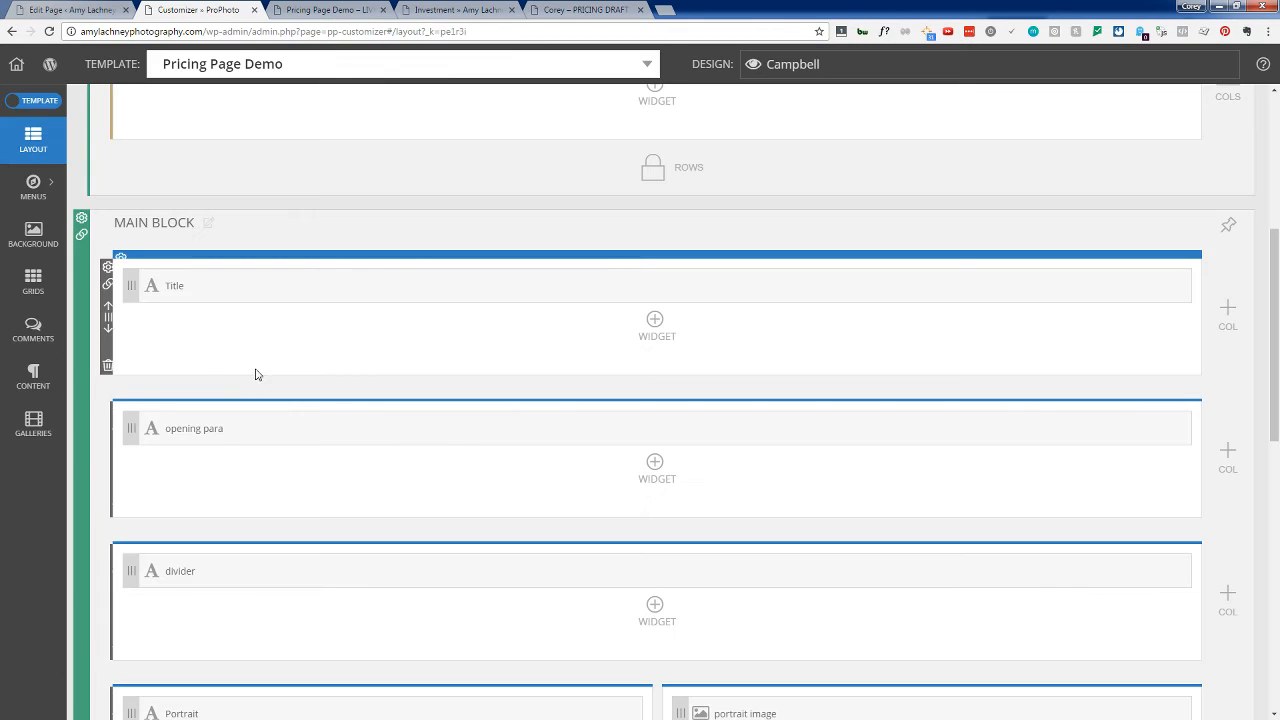
{"action": "left_click", "coordinate": [122, 401]}
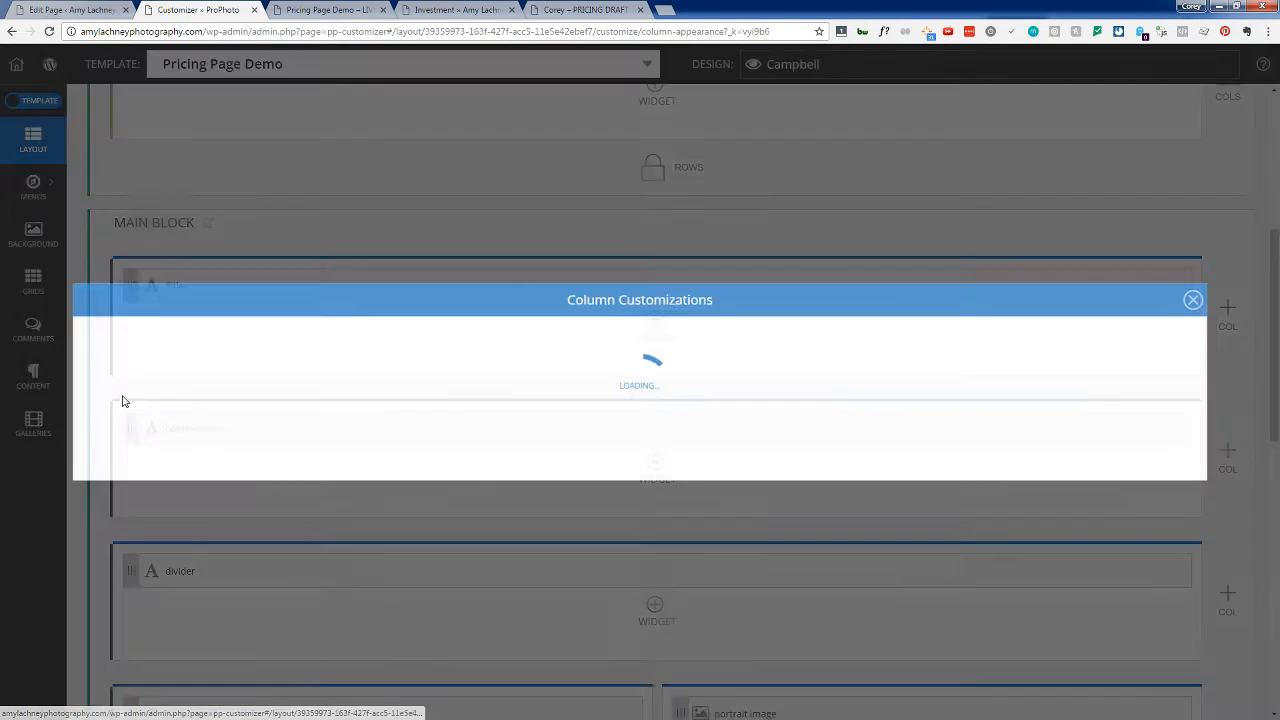
{"action": "scroll", "coordinate": [265, 473], "scroll_direction": "down", "scroll_amount": 3}
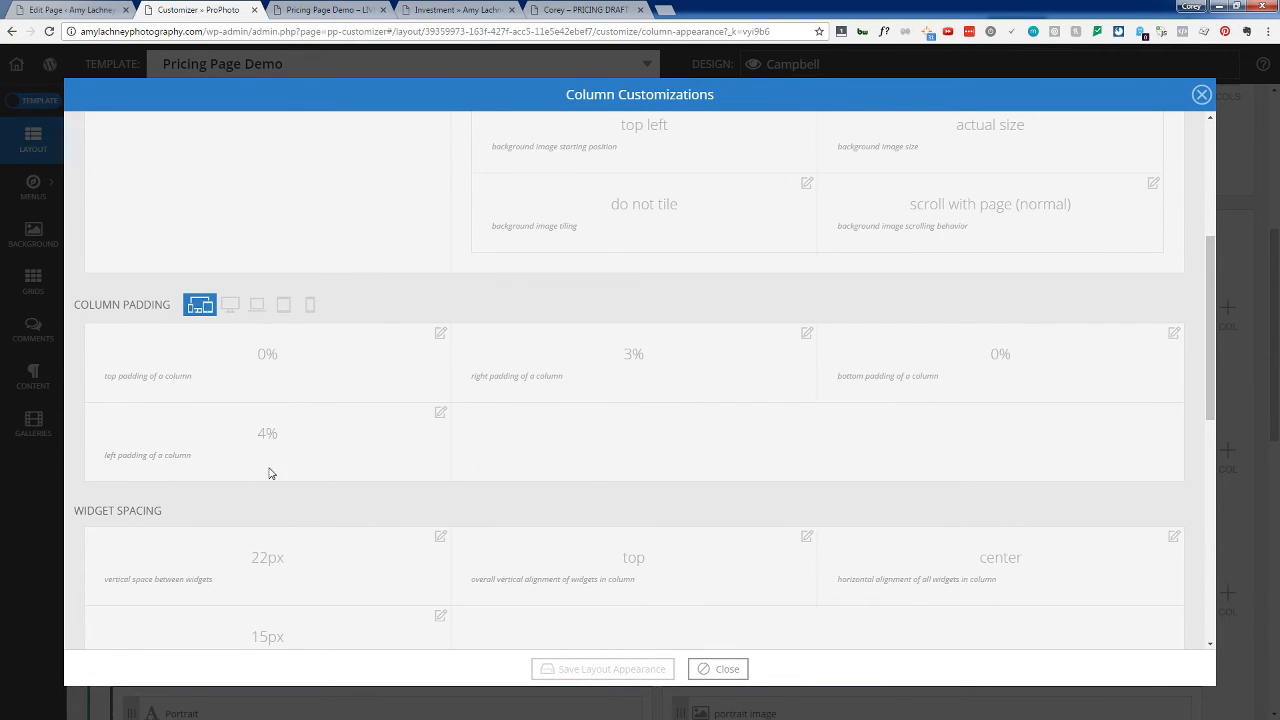
{"action": "left_click", "coordinate": [435, 416]}
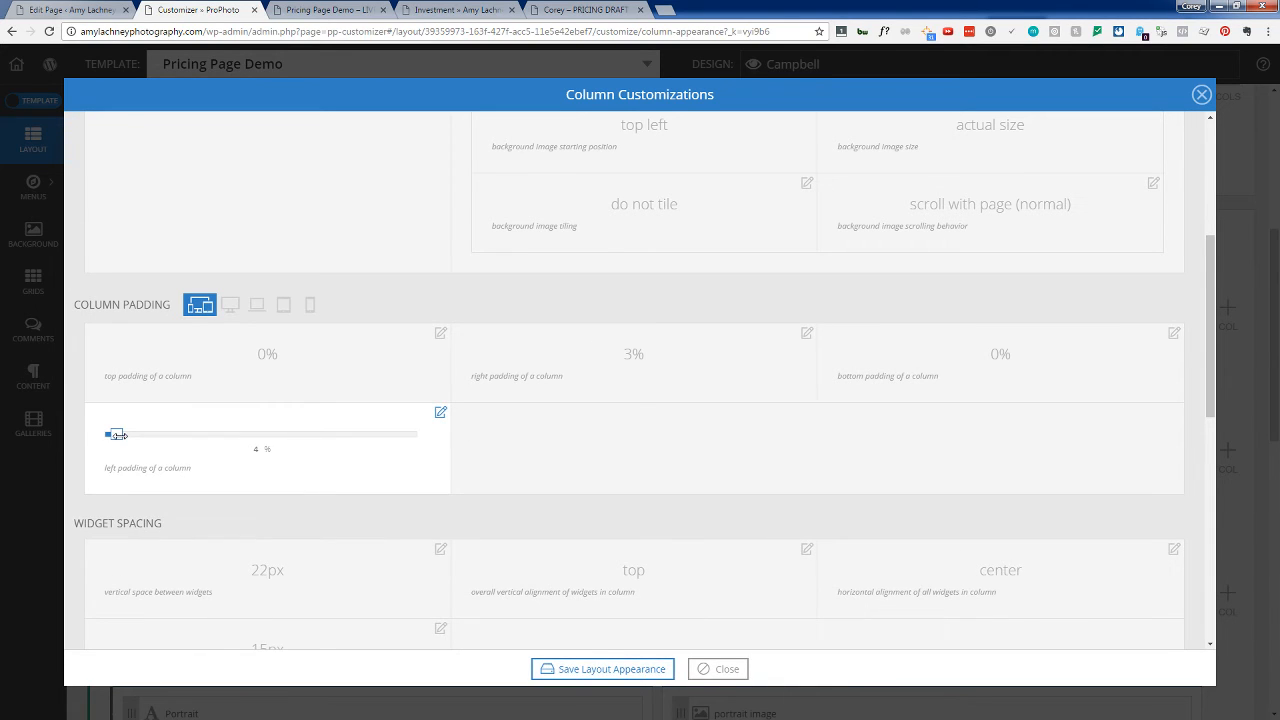
{"action": "left_click_drag", "start_coordinate": [117, 435], "coordinate": [111, 435]}
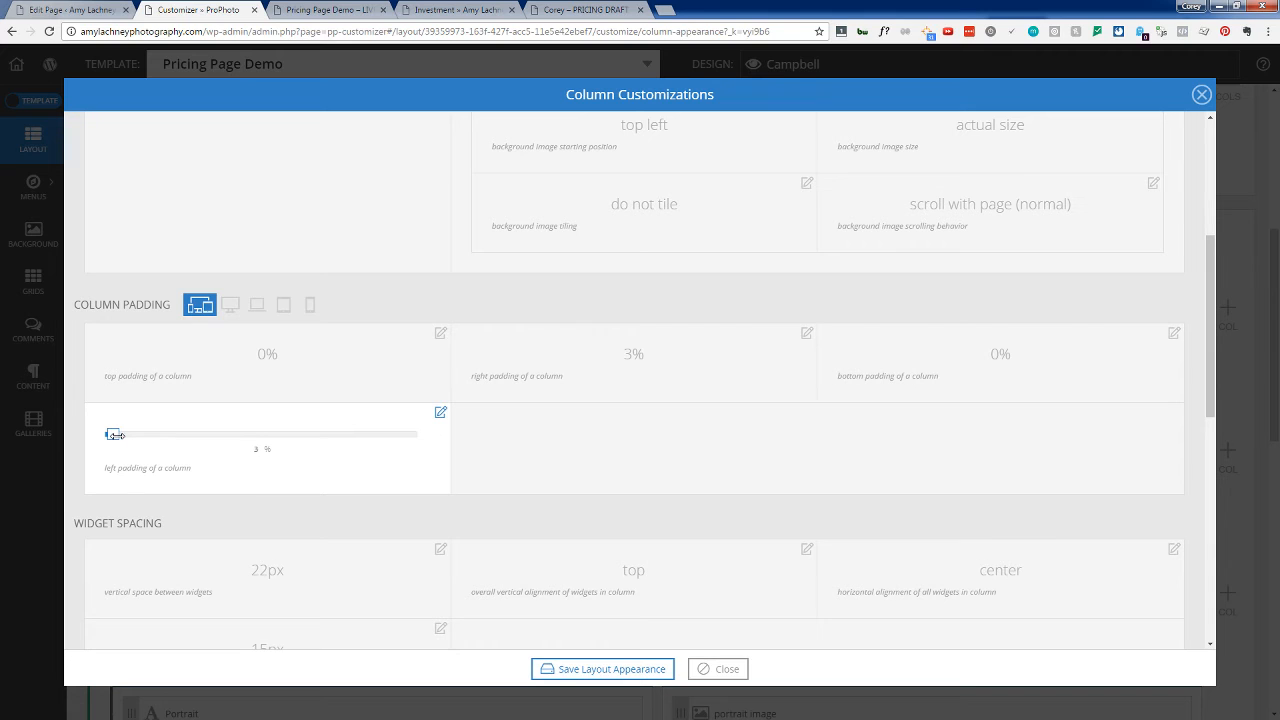
{"action": "left_click", "coordinate": [665, 676]}
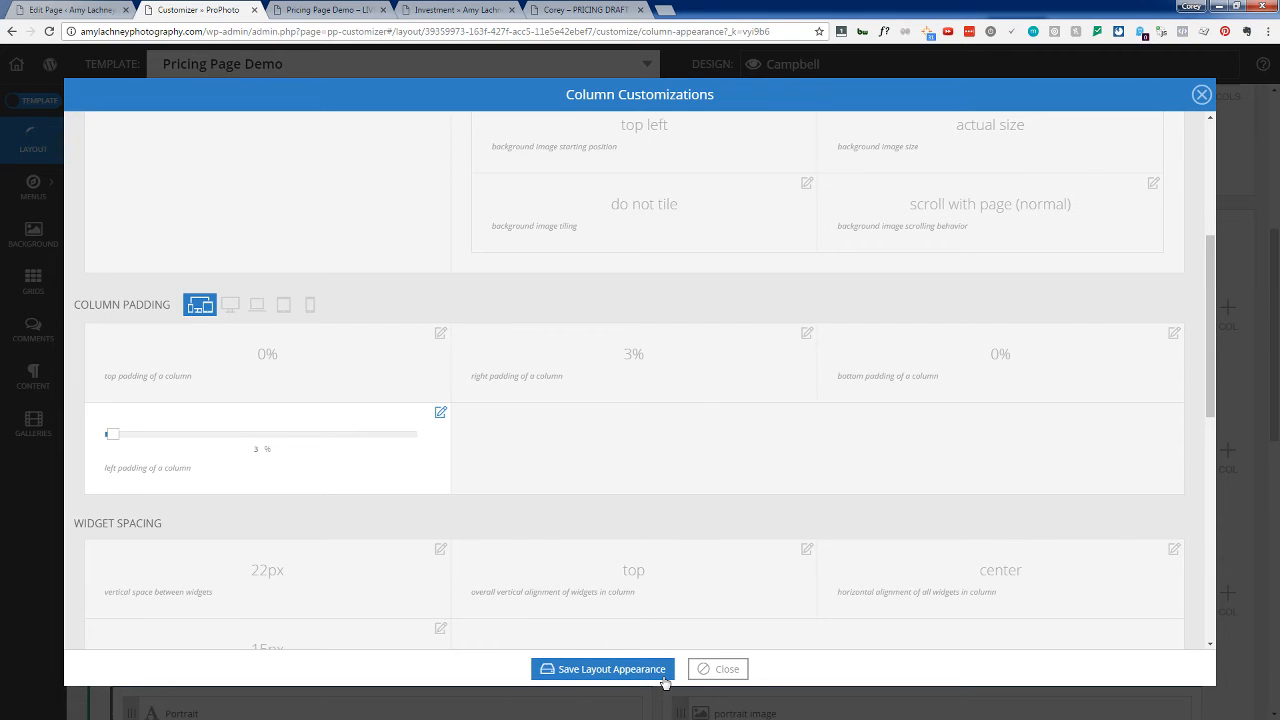
{"action": "left_click", "coordinate": [718, 669]}
Step: Set the template-wide column left padding to 3%, then save the layout appearance and close the template customizations
{"action": "scroll", "coordinate": [271, 303], "scroll_direction": "up", "scroll_amount": 5}
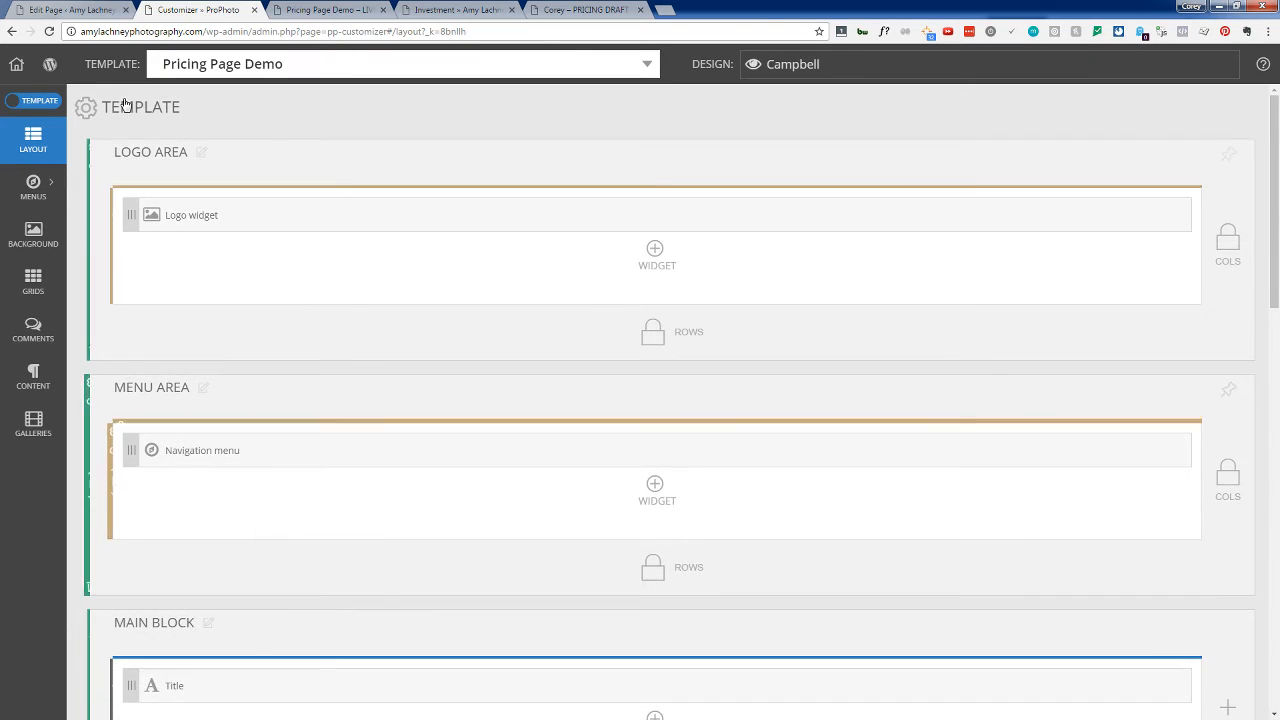
{"action": "left_click", "coordinate": [125, 105]}
{"action": "left_click", "coordinate": [345, 157]}
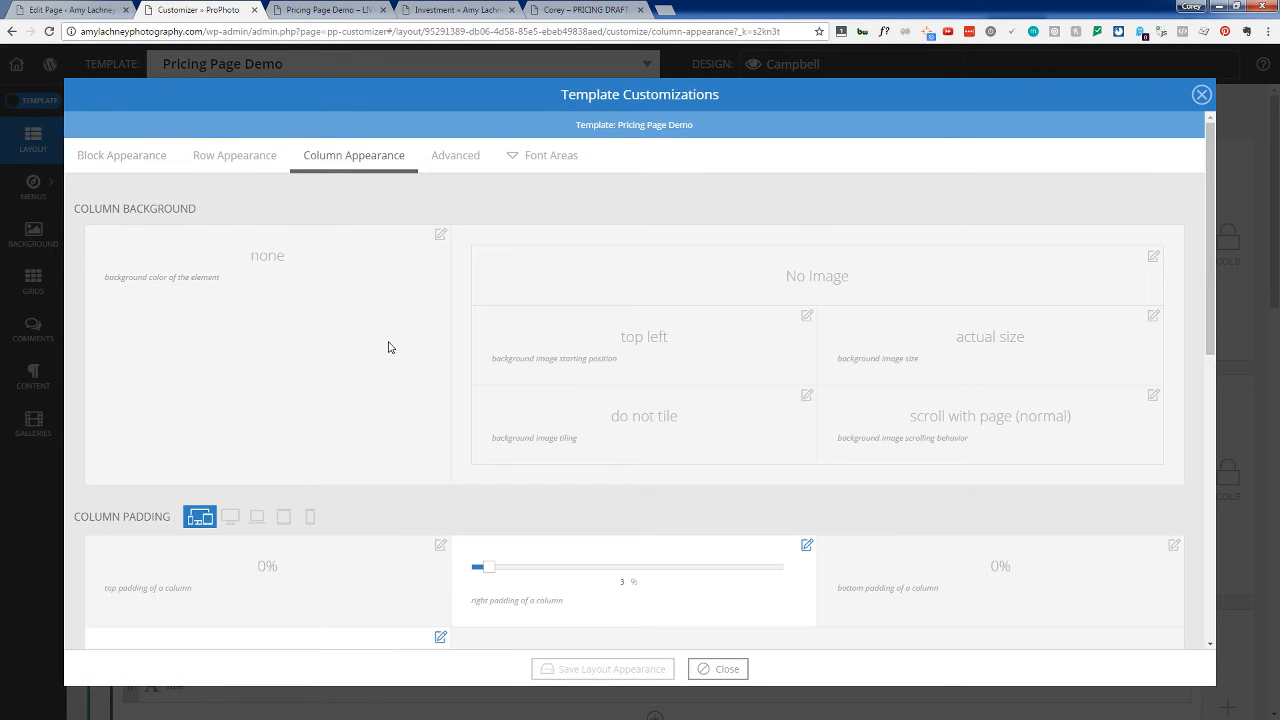
{"action": "scroll", "coordinate": [423, 566], "scroll_direction": "down", "scroll_amount": 1}
{"action": "left_click", "coordinate": [112, 591]}
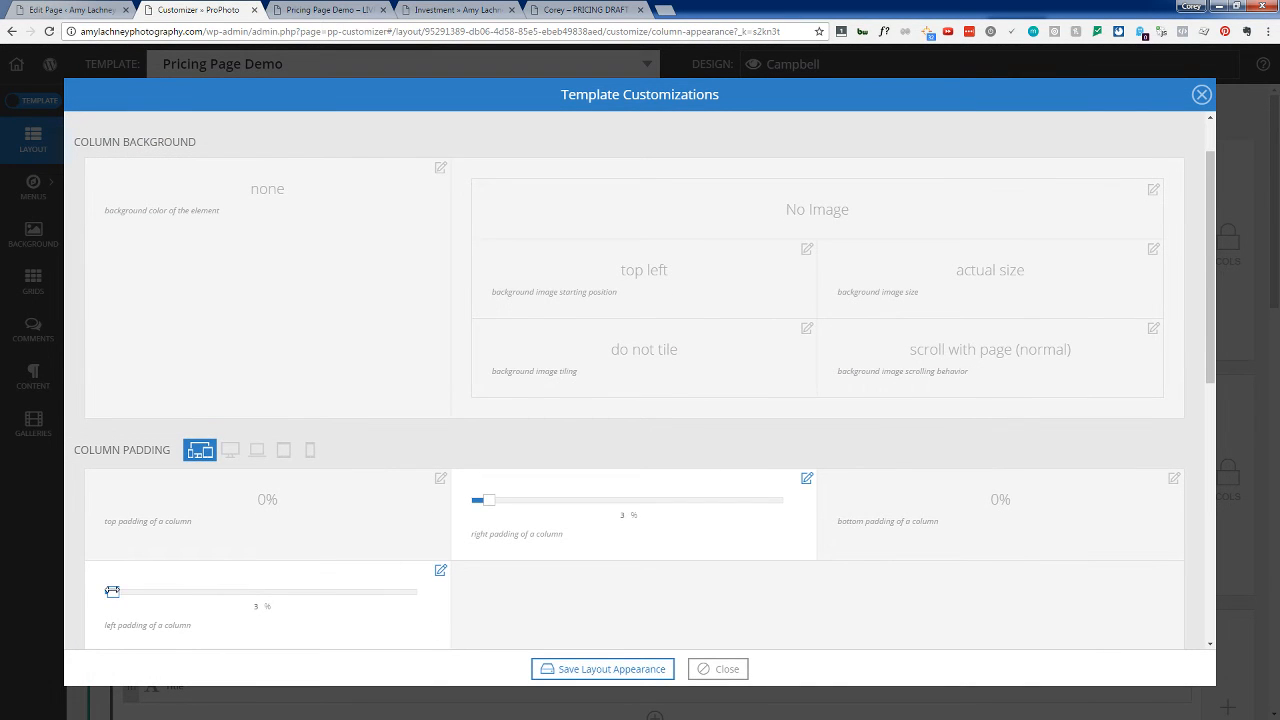
{"action": "left_click", "coordinate": [608, 675]}
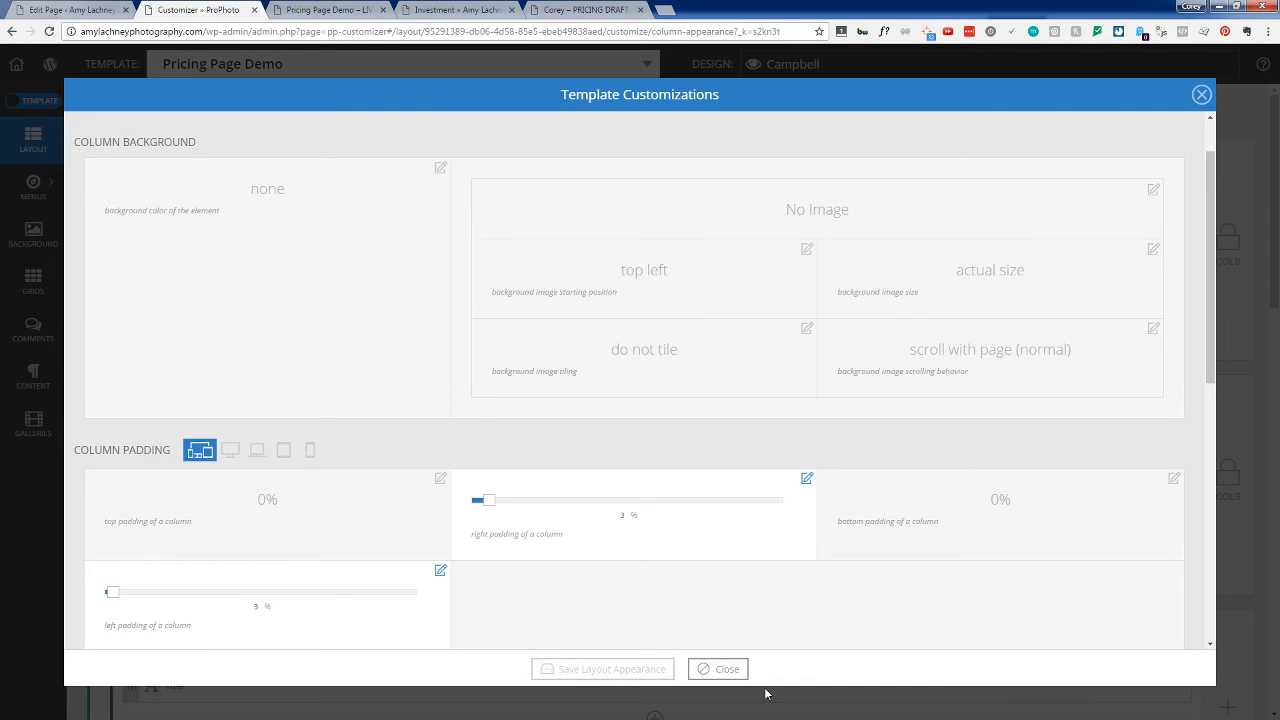
{"action": "left_click", "coordinate": [724, 669]}
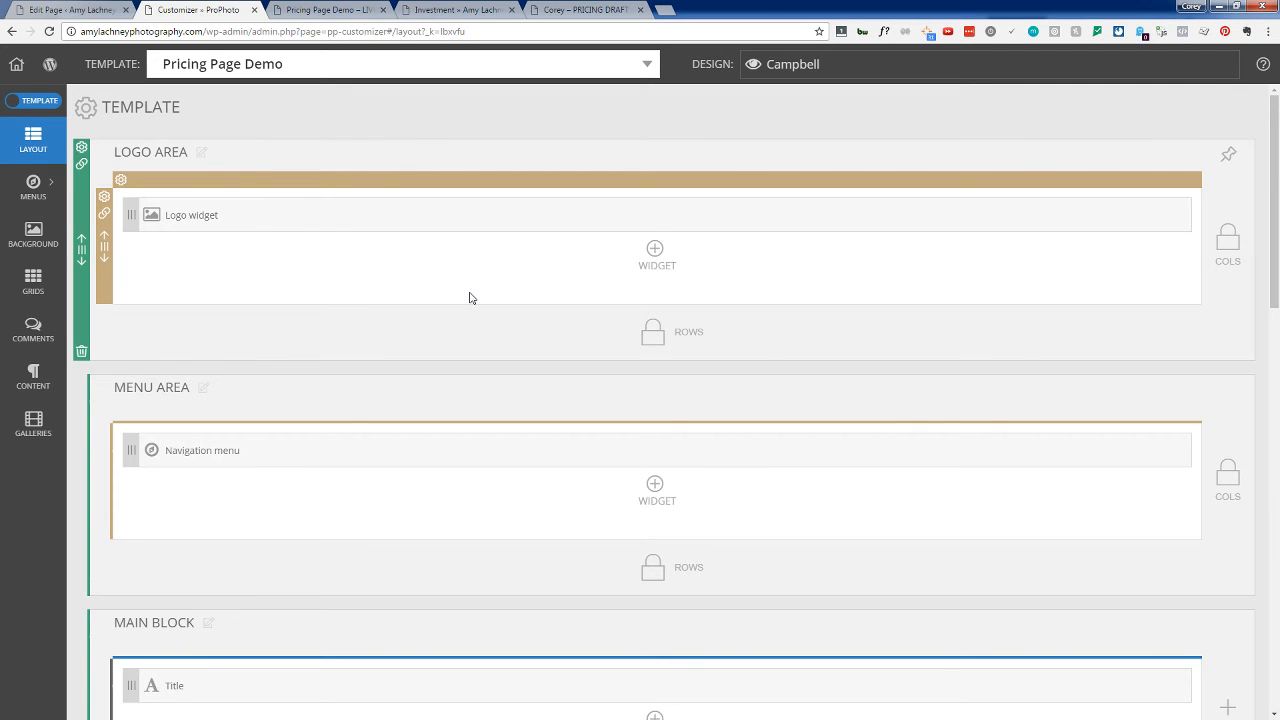
Step: Reload the live demo page to check the adjusted column padding
{"action": "scroll", "coordinate": [470, 298], "scroll_direction": "down", "scroll_amount": 5}
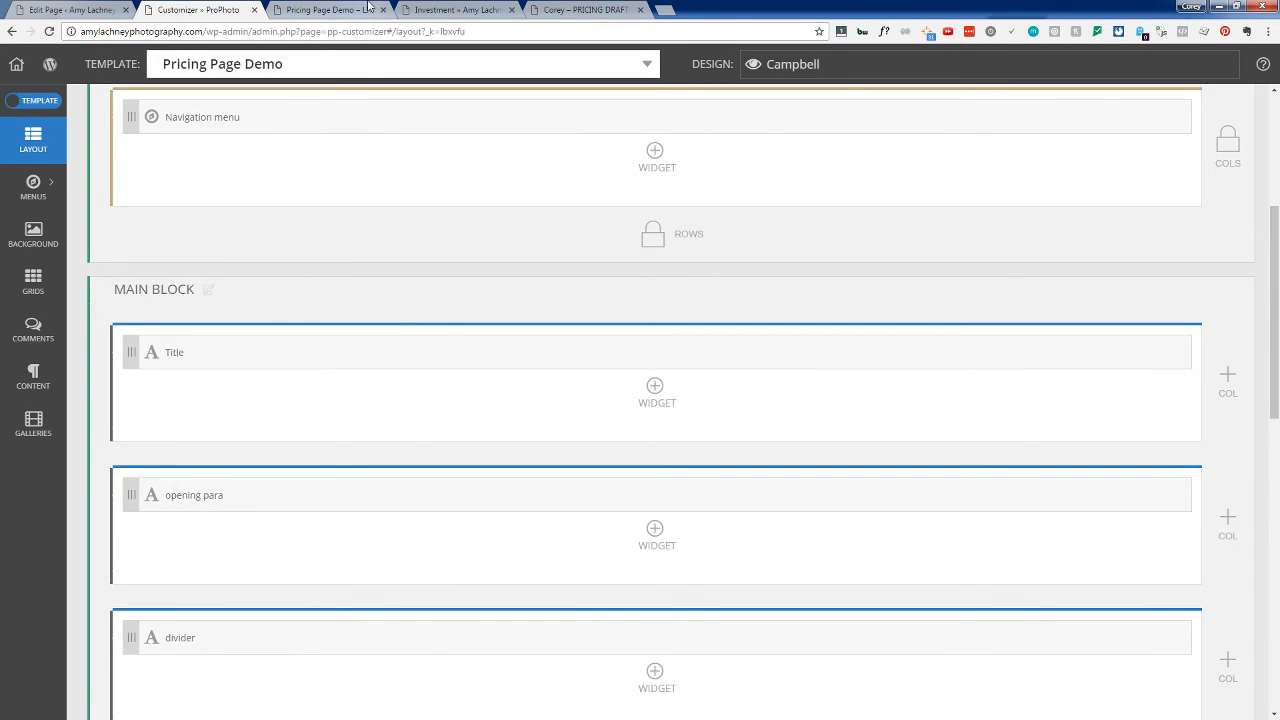
{"action": "left_click", "coordinate": [322, 10]}
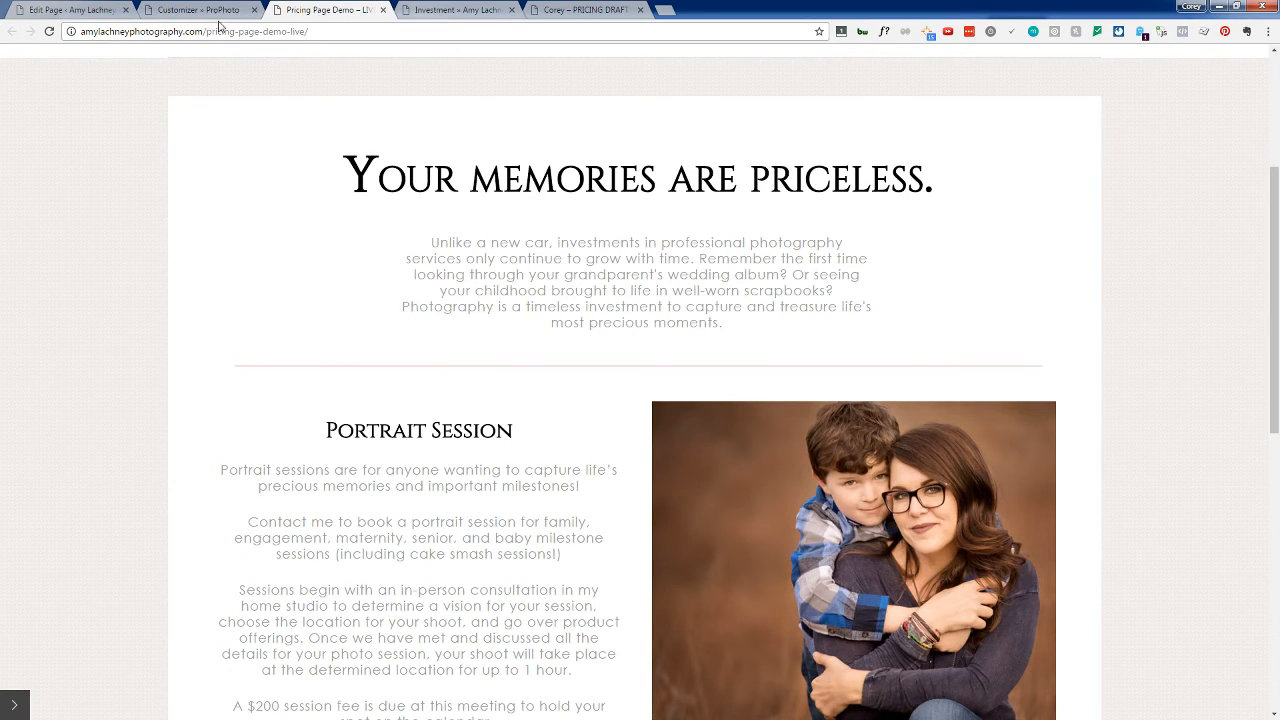
{"action": "left_click", "coordinate": [50, 31]}
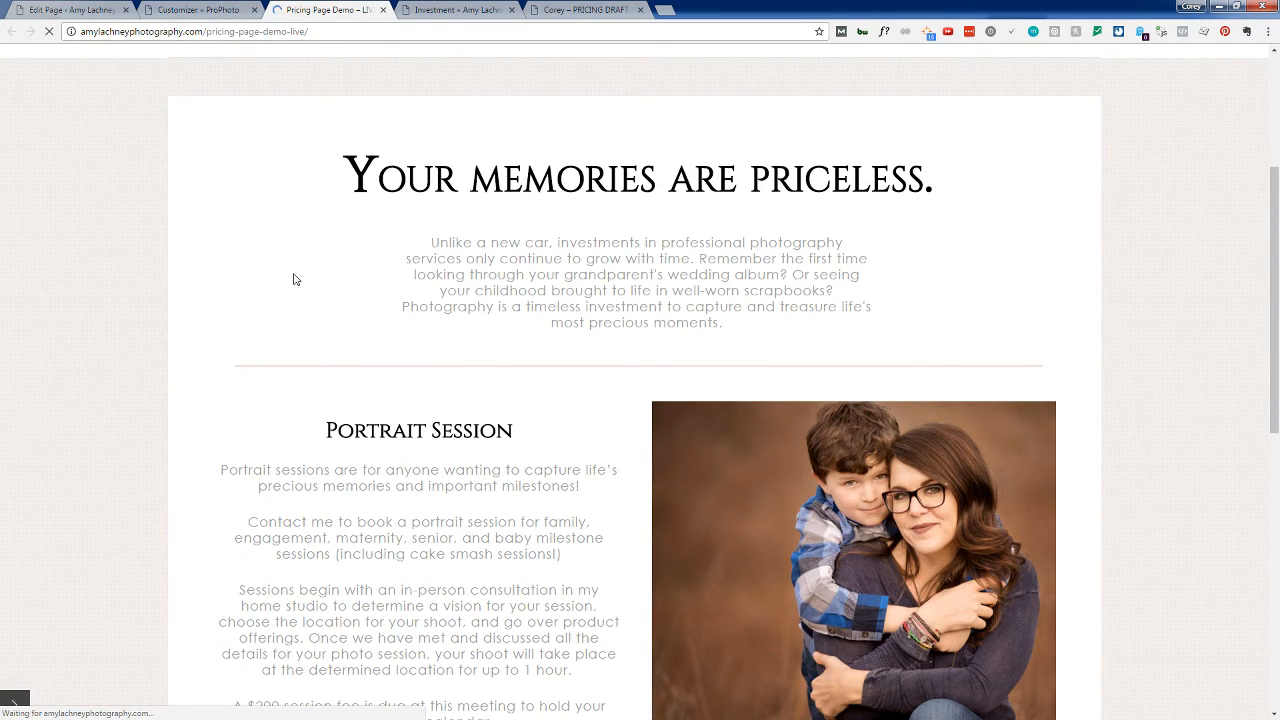
Step: Inspect the "Your memories are priceless." heading on the live demo page and examine its h1 margin and line-height styles
{"action": "right_click", "coordinate": [407, 246]}
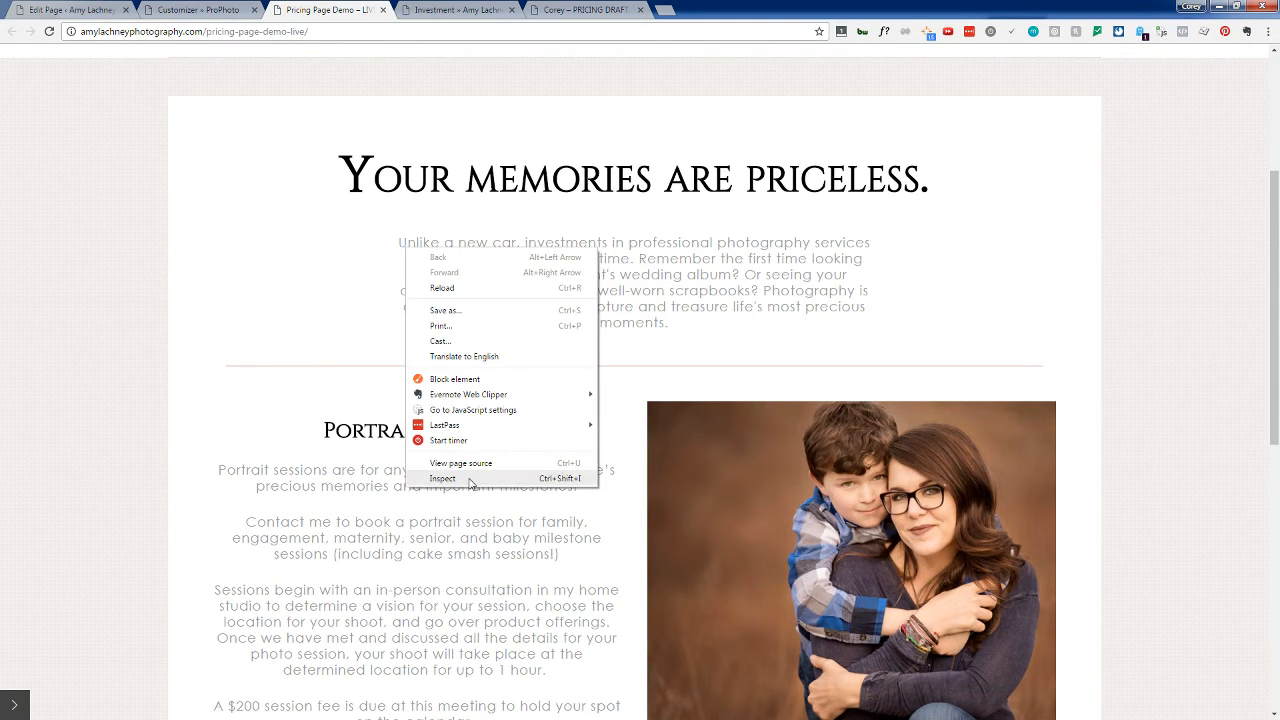
{"action": "left_click", "coordinate": [470, 479]}
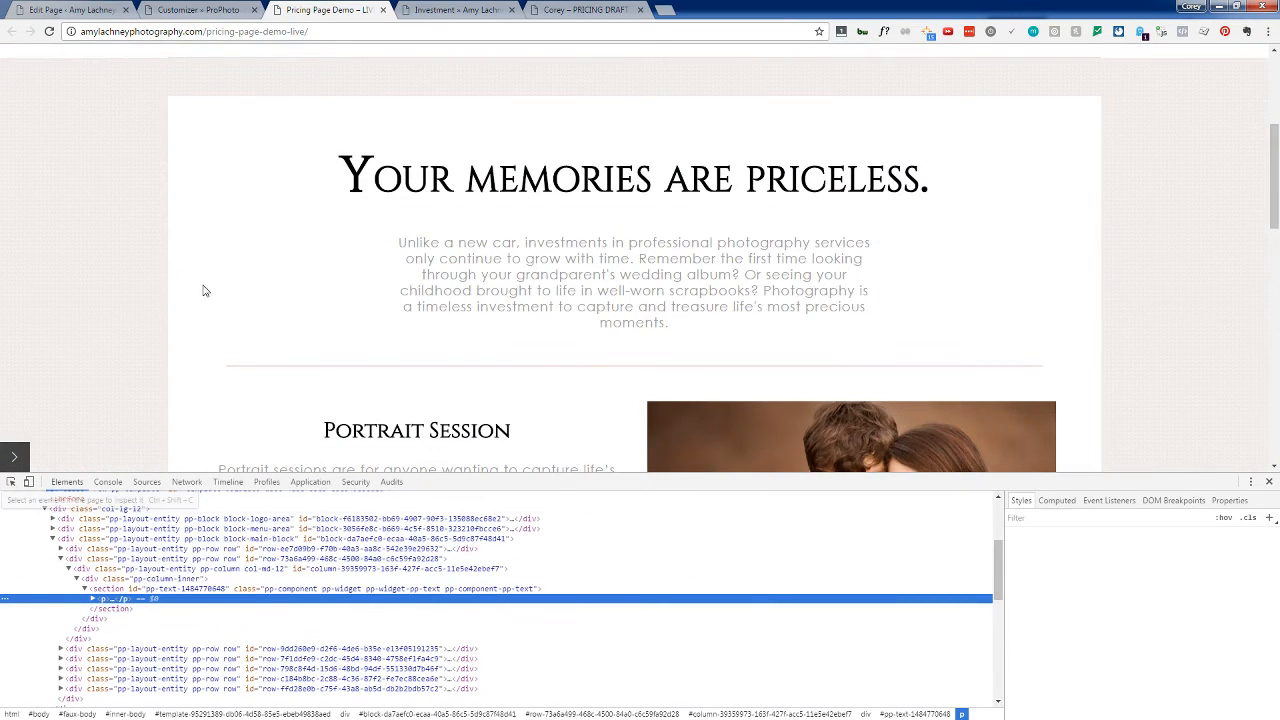
{"action": "right_click", "coordinate": [218, 238]}
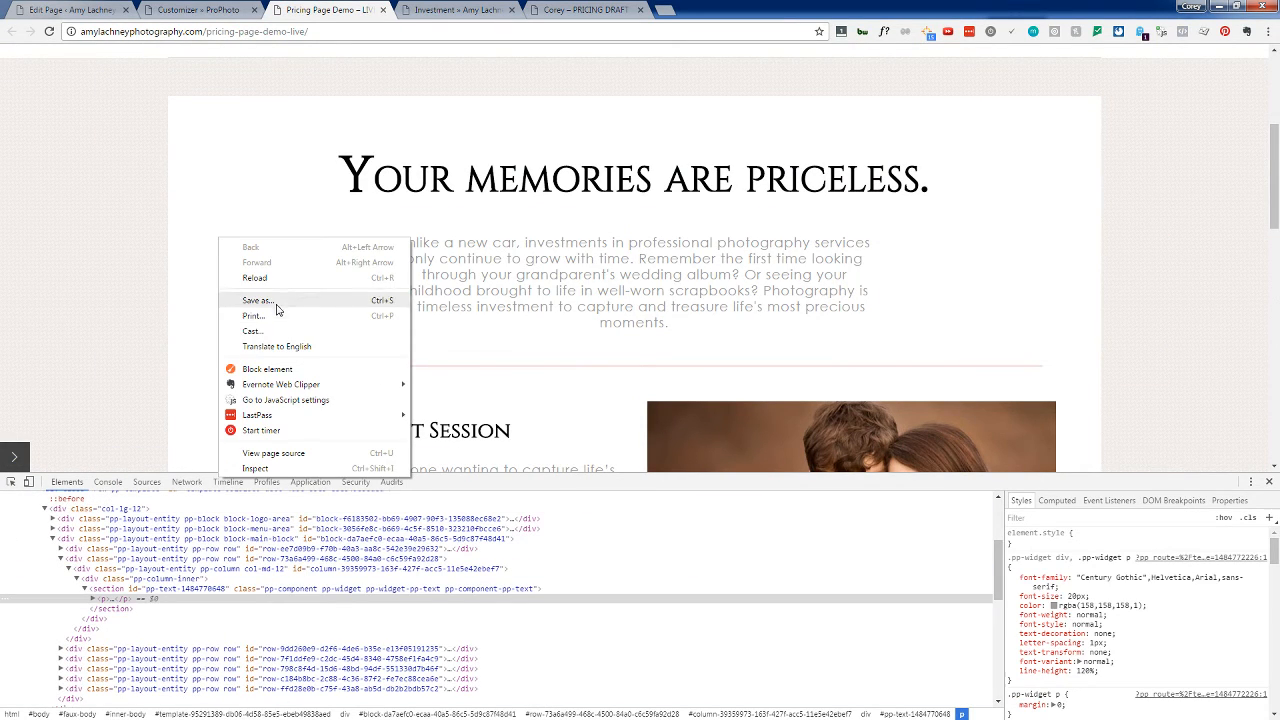
{"action": "left_click", "coordinate": [72, 356]}
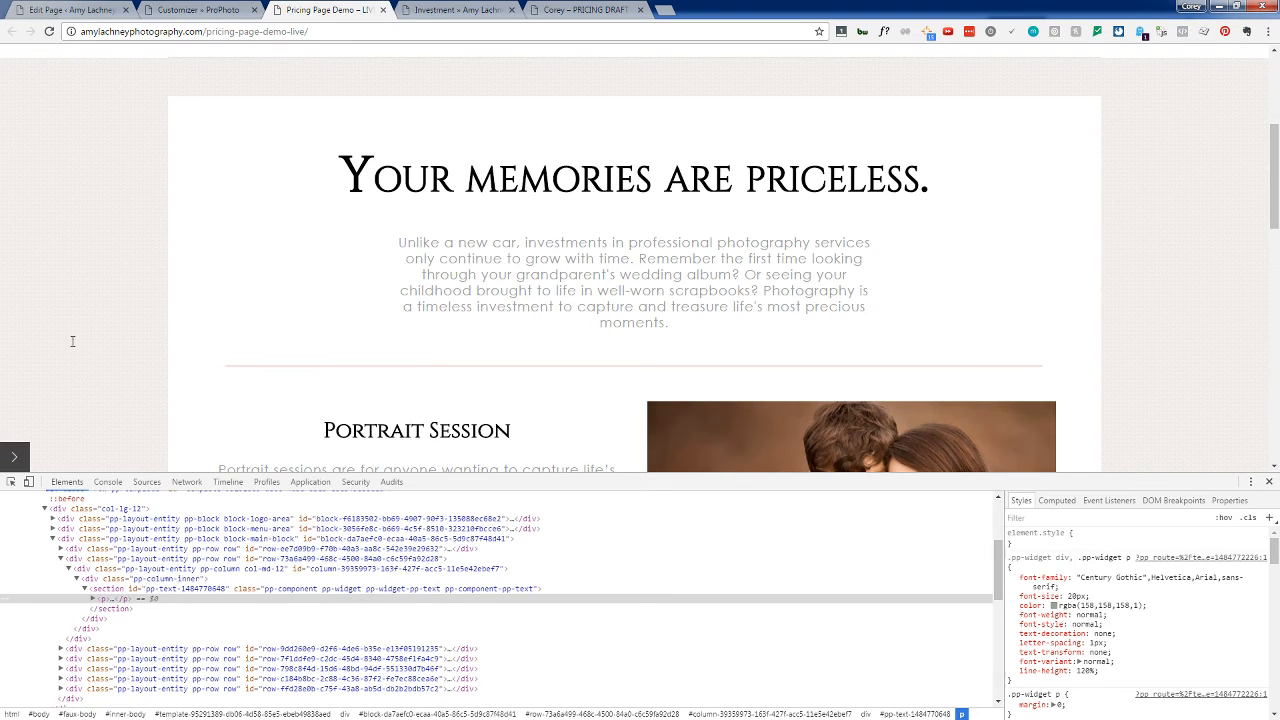
{"action": "left_click", "coordinate": [10, 481]}
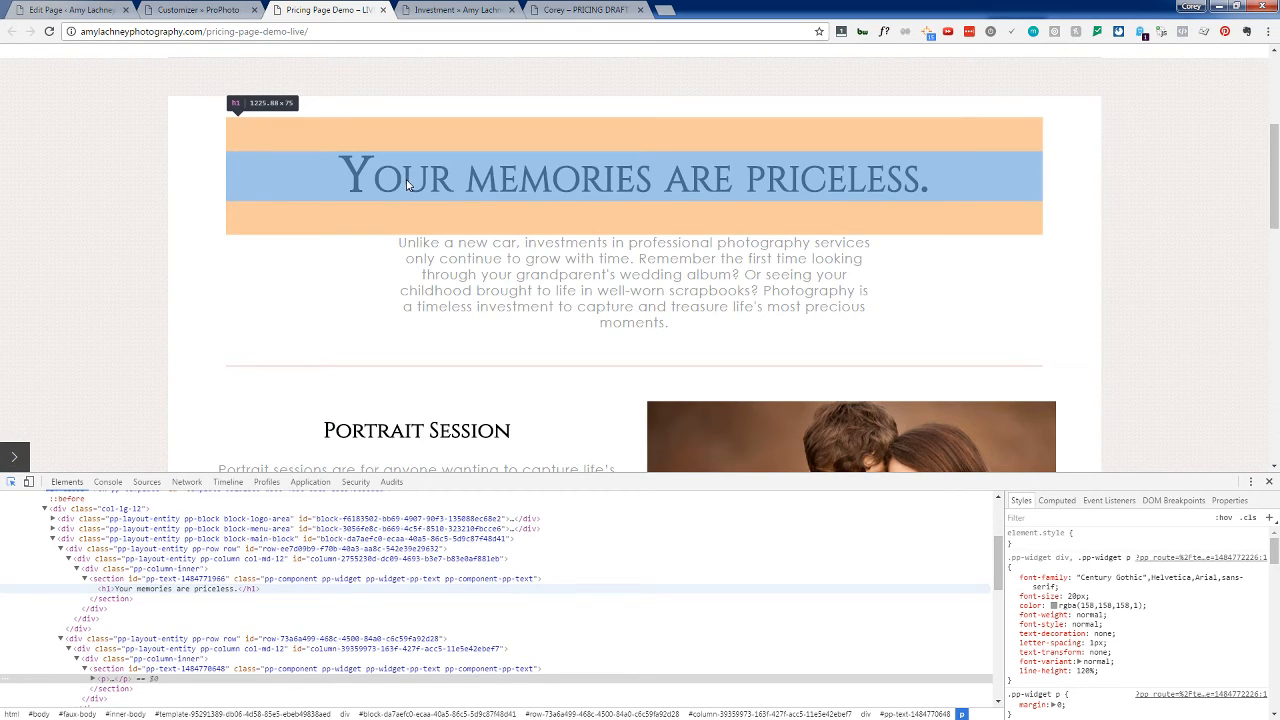
{"action": "left_click", "coordinate": [407, 183]}
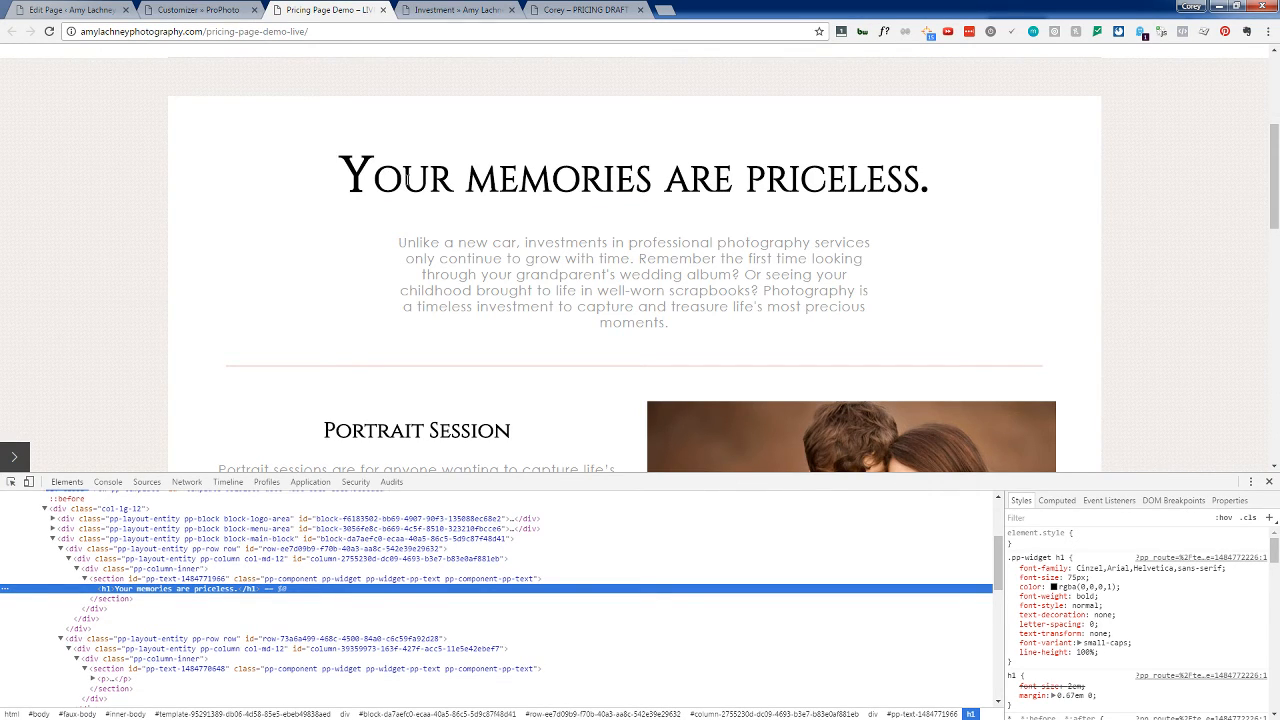
{"action": "left_click", "coordinate": [10, 481]}
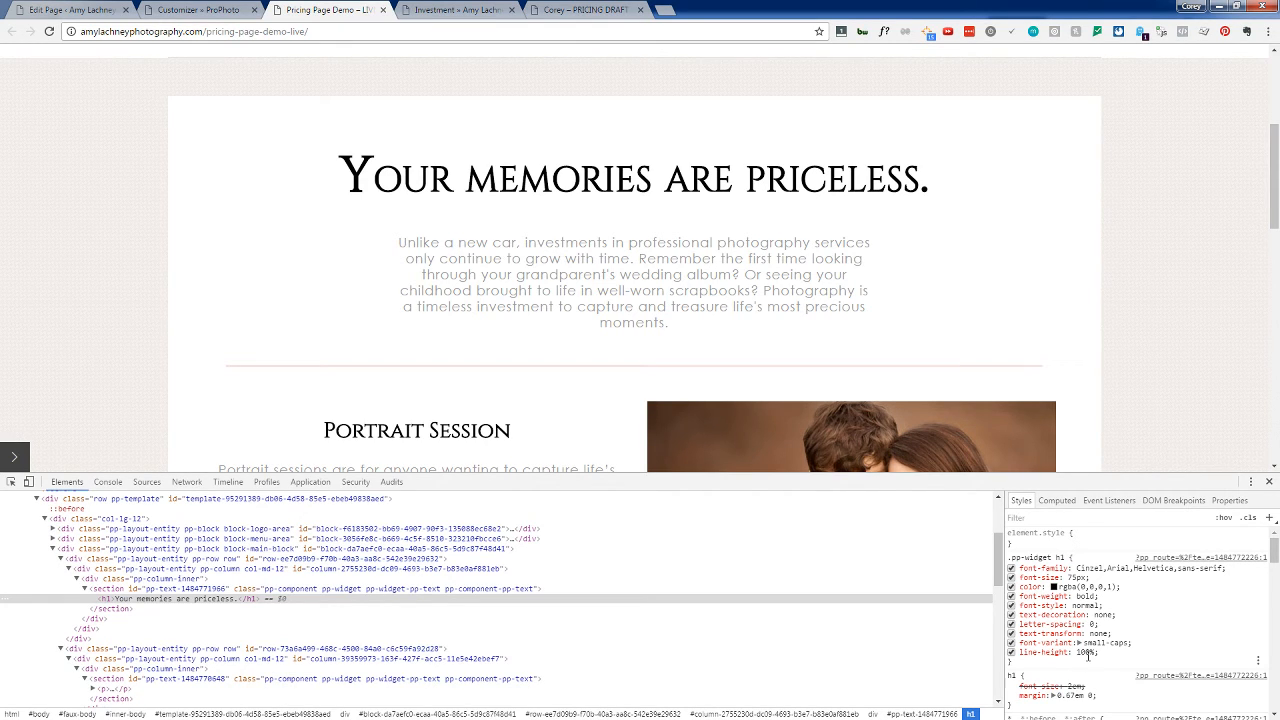
{"action": "scroll", "coordinate": [1088, 645], "scroll_direction": "down", "scroll_amount": 1}
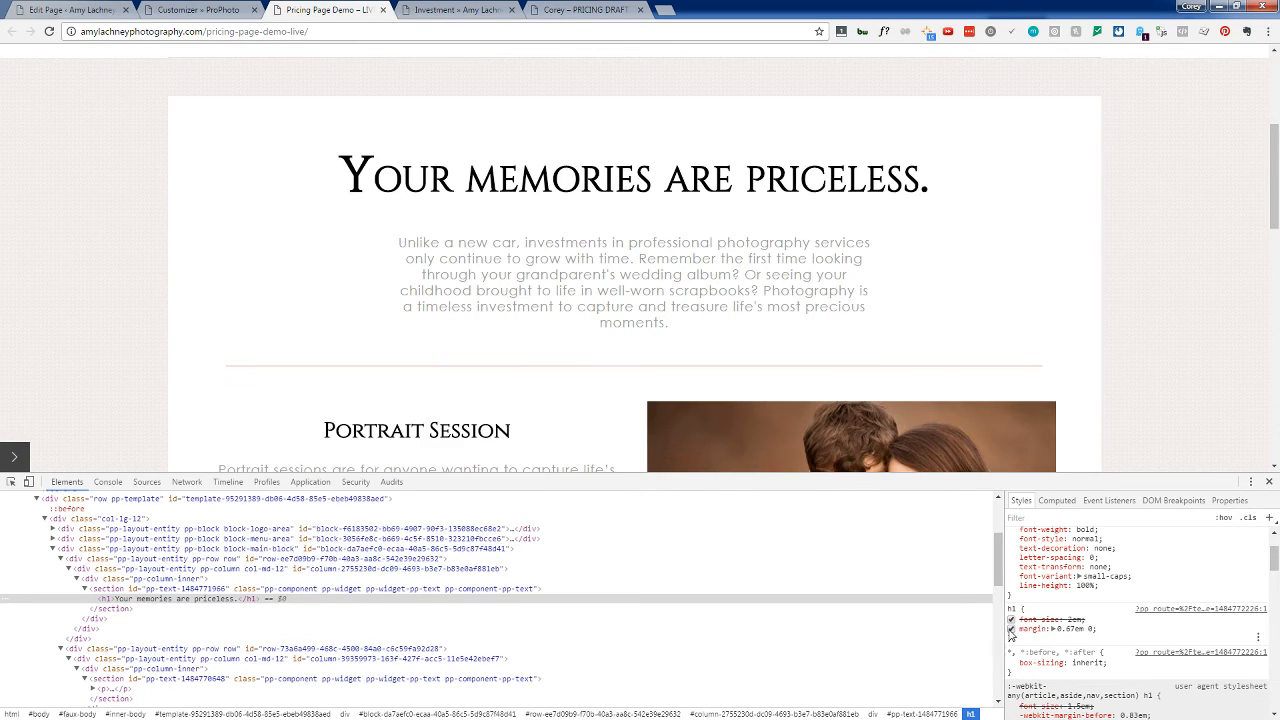
{"action": "left_click", "coordinate": [1065, 630]}
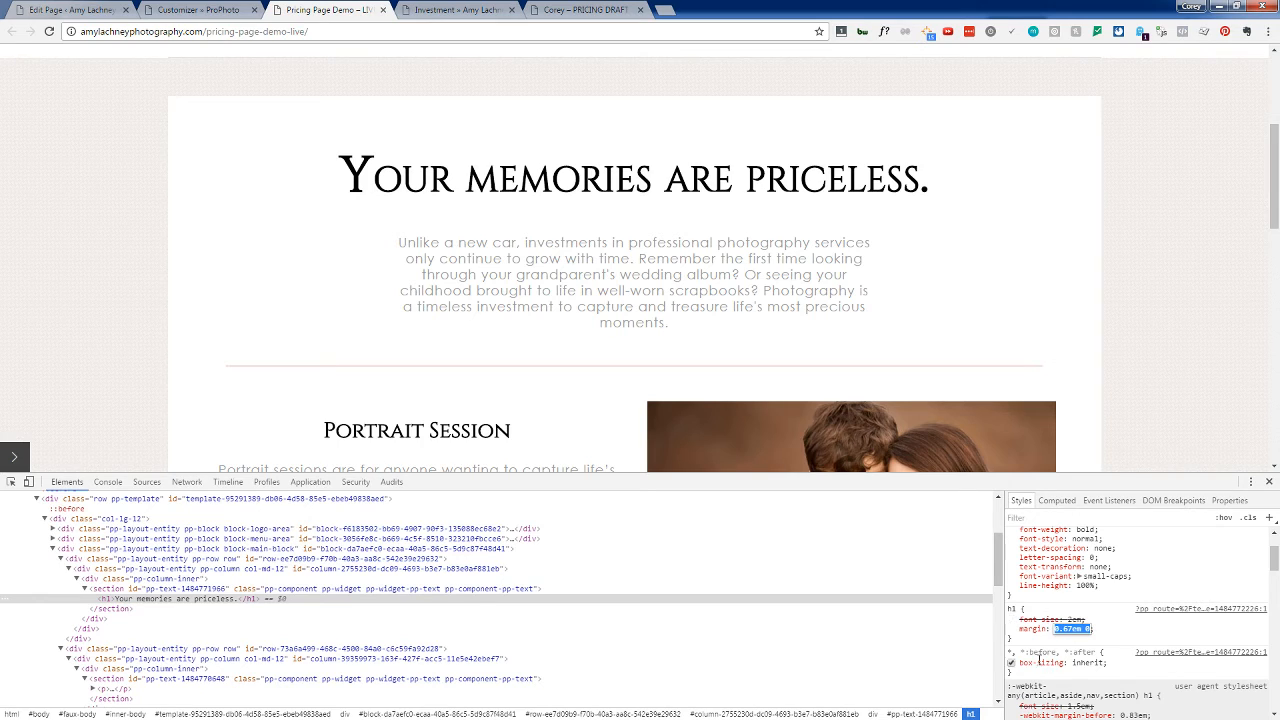
Step: Return to the Customizer and check the Title widget's text and its row's top padding, closing both without saving
{"action": "left_click", "coordinate": [197, 10]}
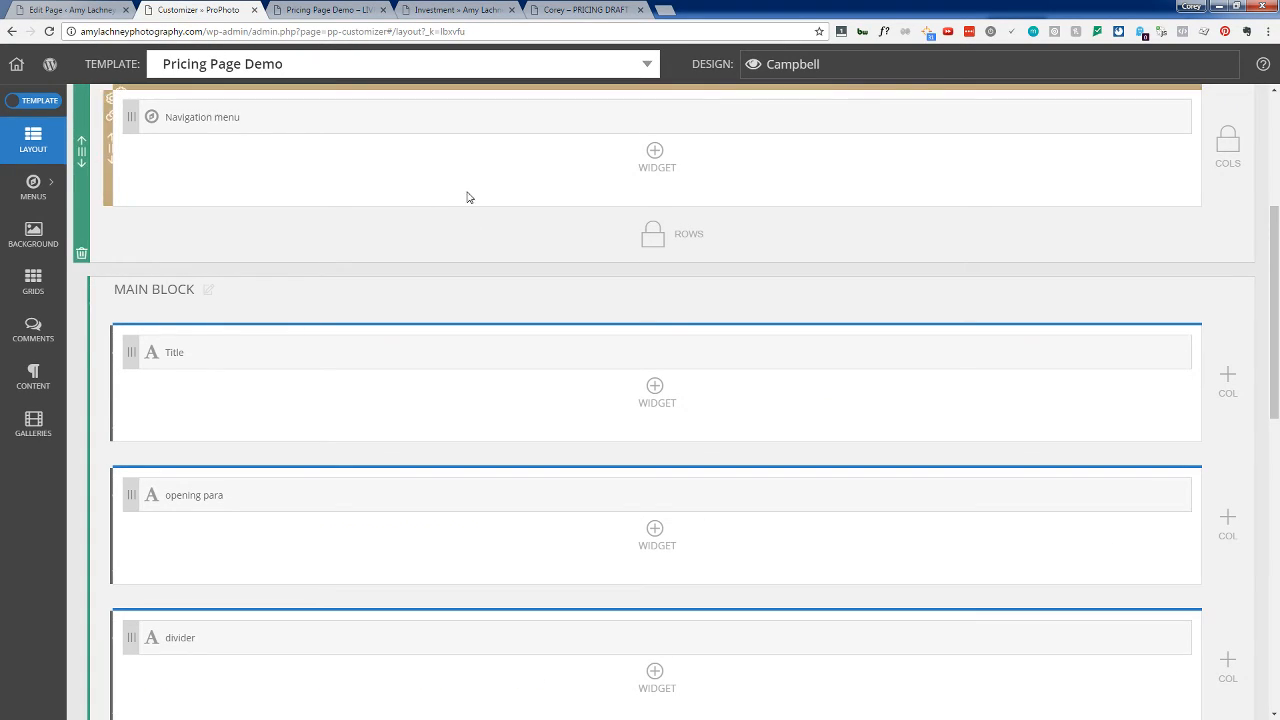
{"action": "left_click", "coordinate": [217, 357]}
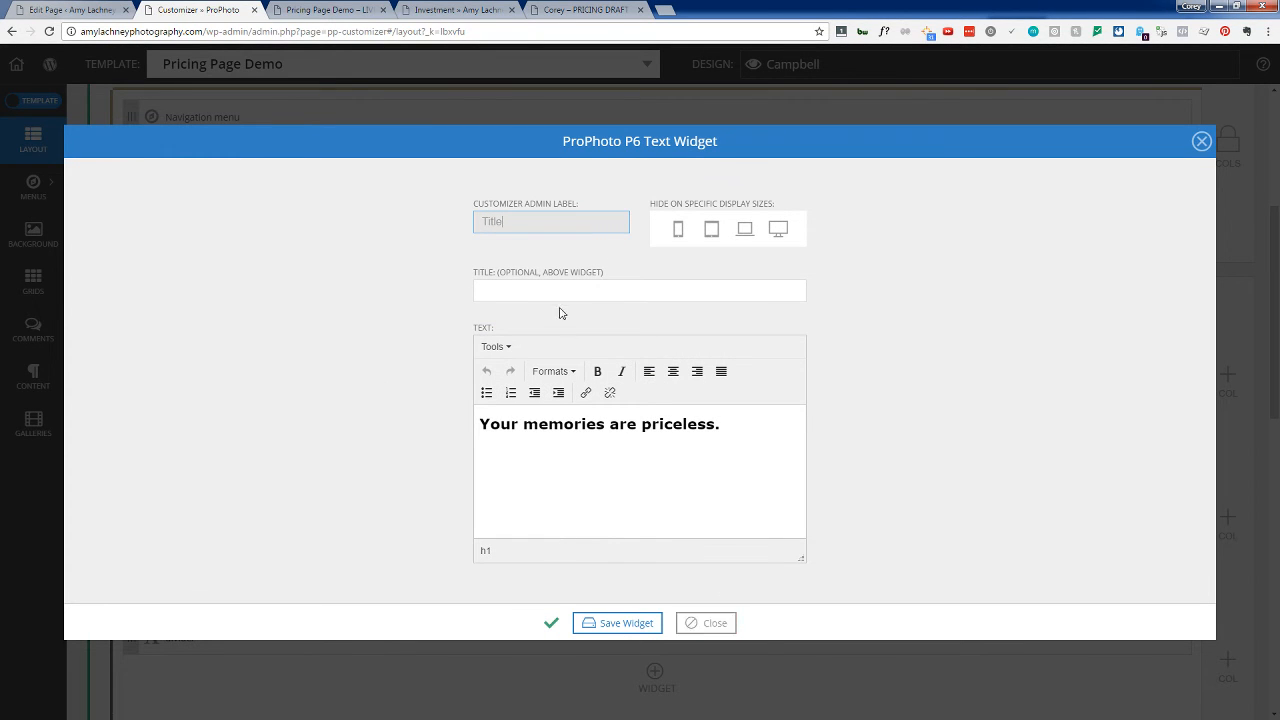
{"action": "left_click", "coordinate": [710, 622]}
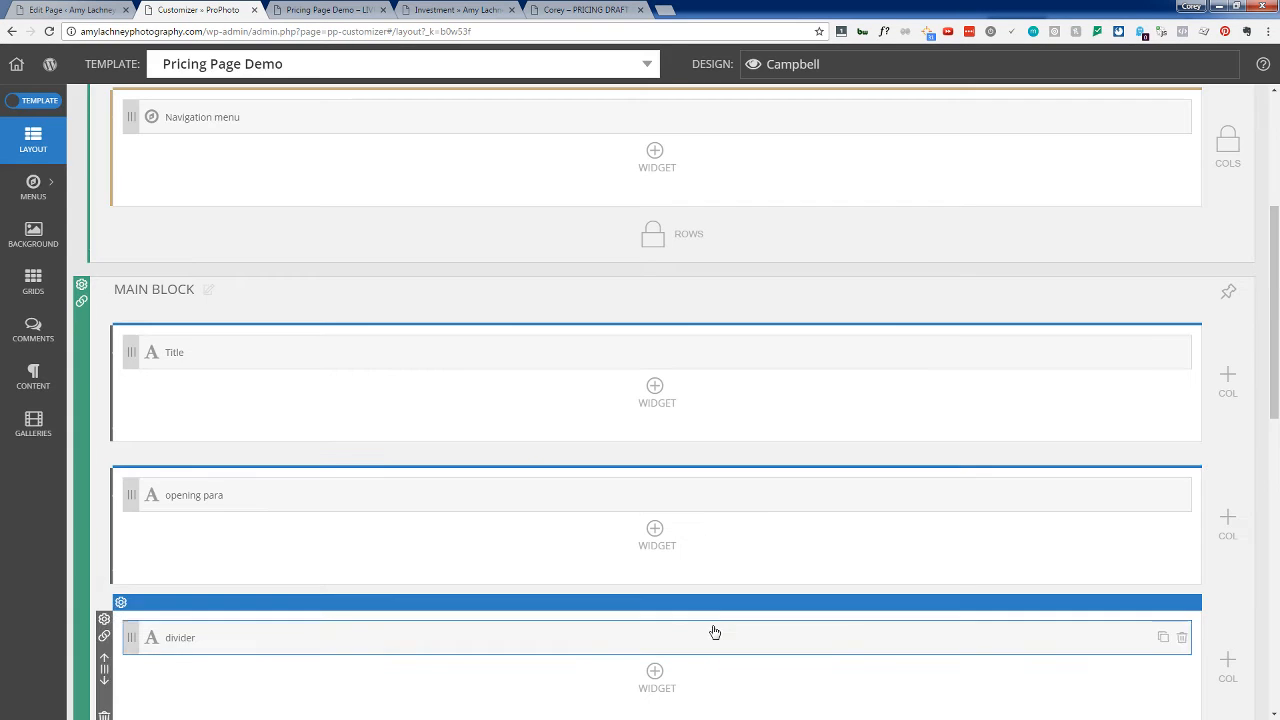
{"action": "left_click", "coordinate": [121, 318]}
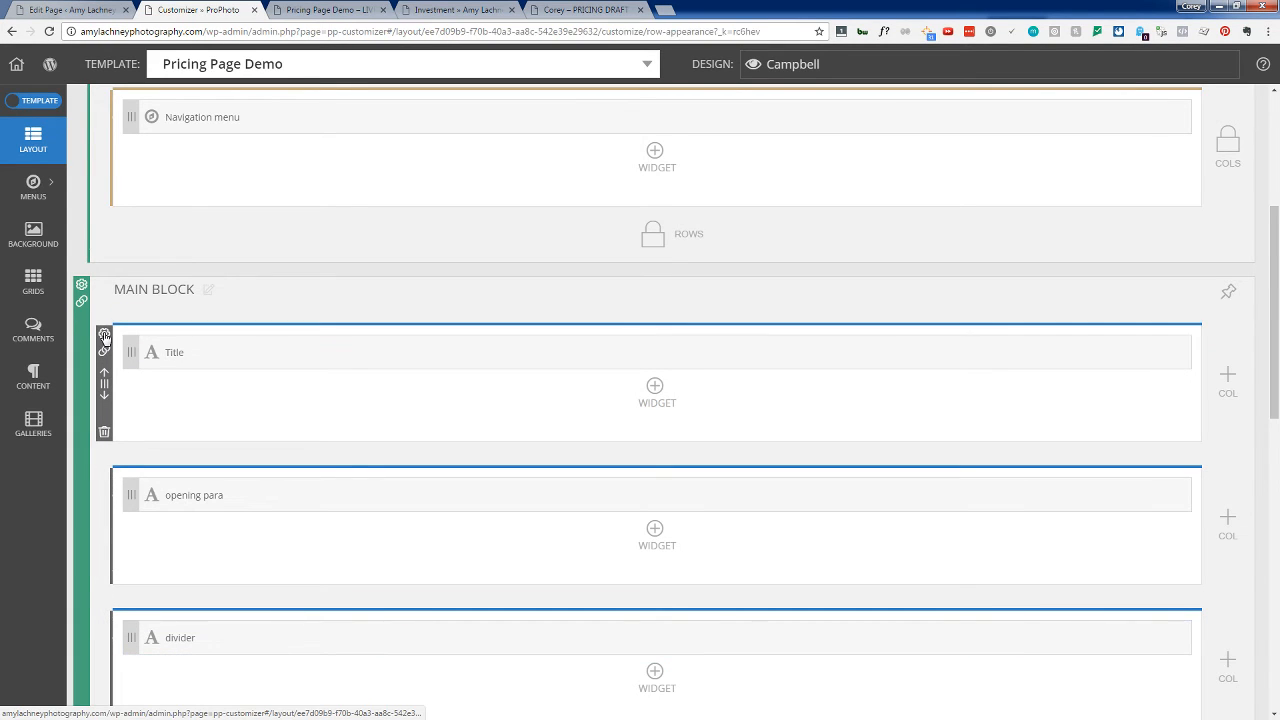
{"action": "scroll", "coordinate": [381, 453], "scroll_direction": "down", "scroll_amount": 3}
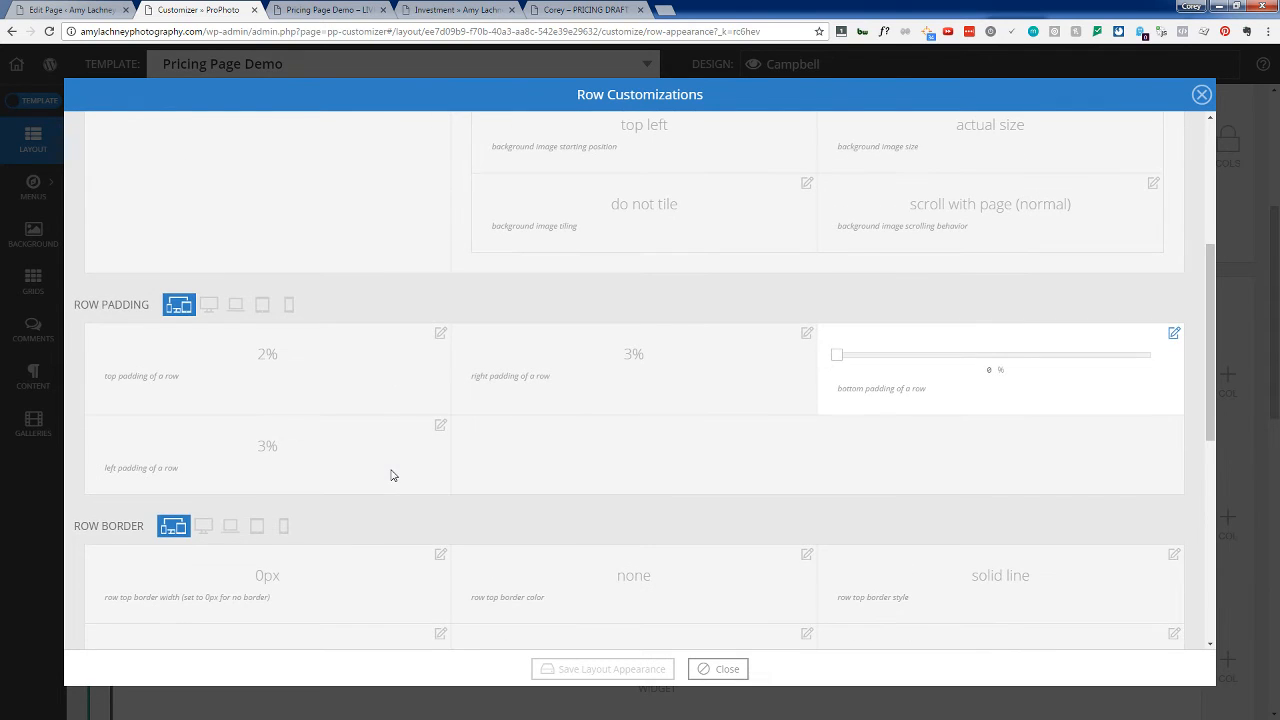
{"action": "left_click", "coordinate": [438, 336]}
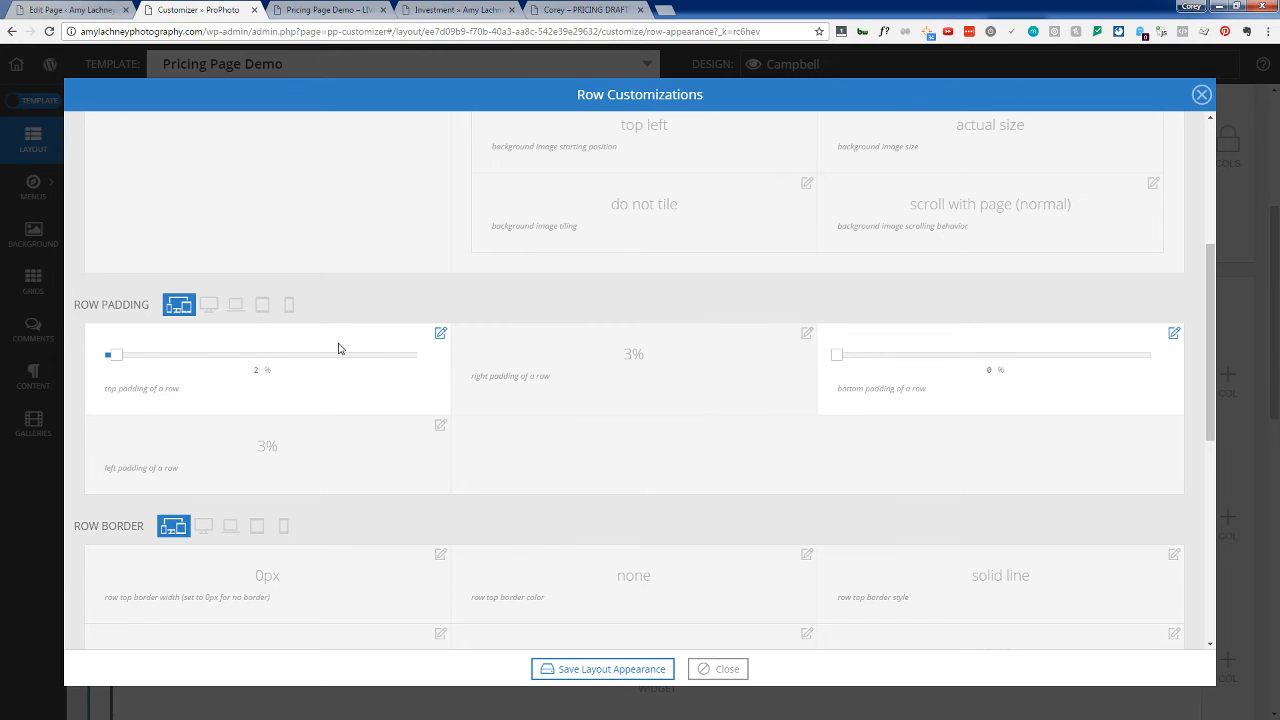
{"action": "left_click", "coordinate": [709, 669]}
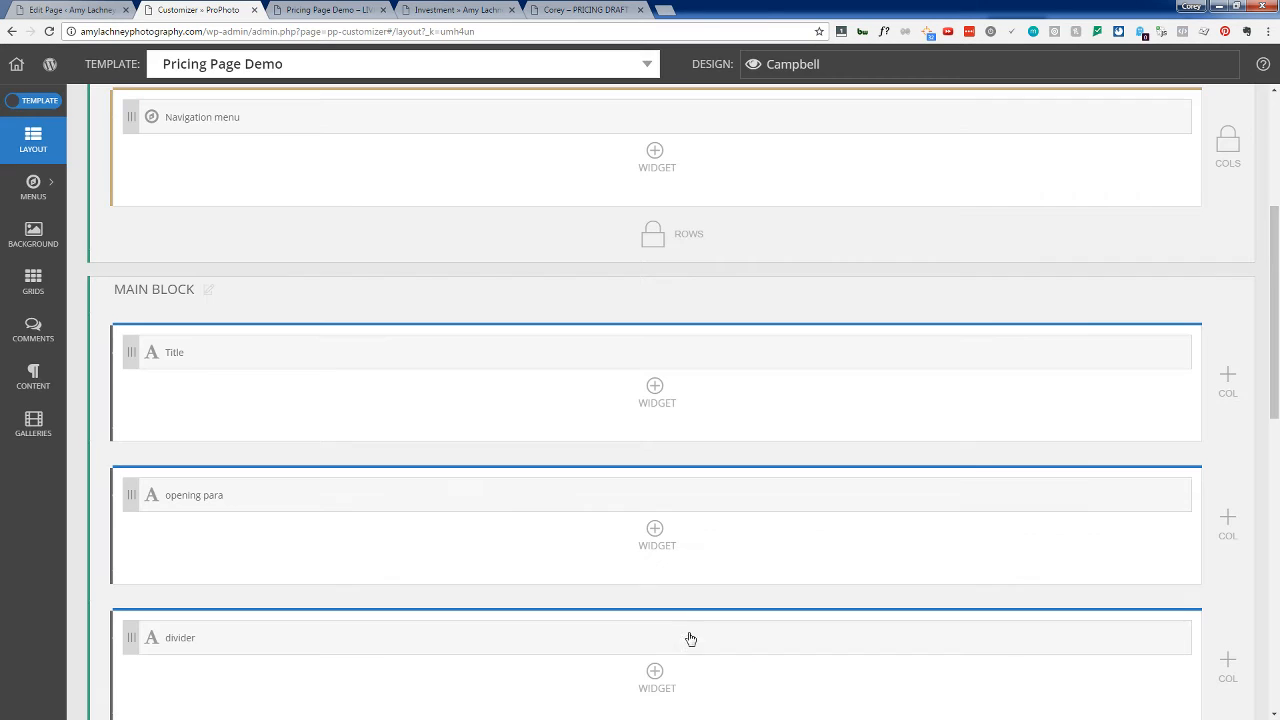
Step: Review the line height of the LARGE H1 style in the design's font styles and close the style without saving
{"action": "scroll", "coordinate": [303, 293], "scroll_direction": "down", "scroll_amount": 1}
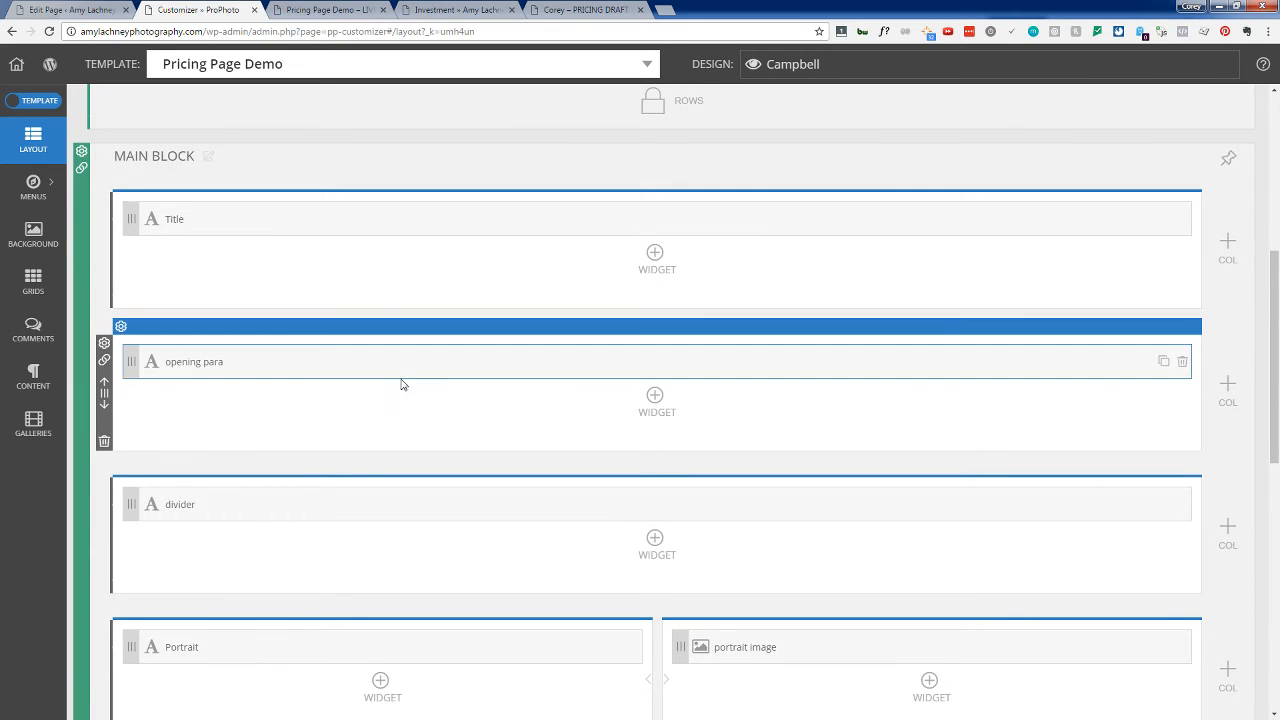
{"action": "scroll", "coordinate": [400, 382], "scroll_direction": "down", "scroll_amount": 1}
{"action": "scroll", "coordinate": [401, 385], "scroll_direction": "up", "scroll_amount": 3}
{"action": "scroll", "coordinate": [401, 385], "scroll_direction": "up", "scroll_amount": 3}
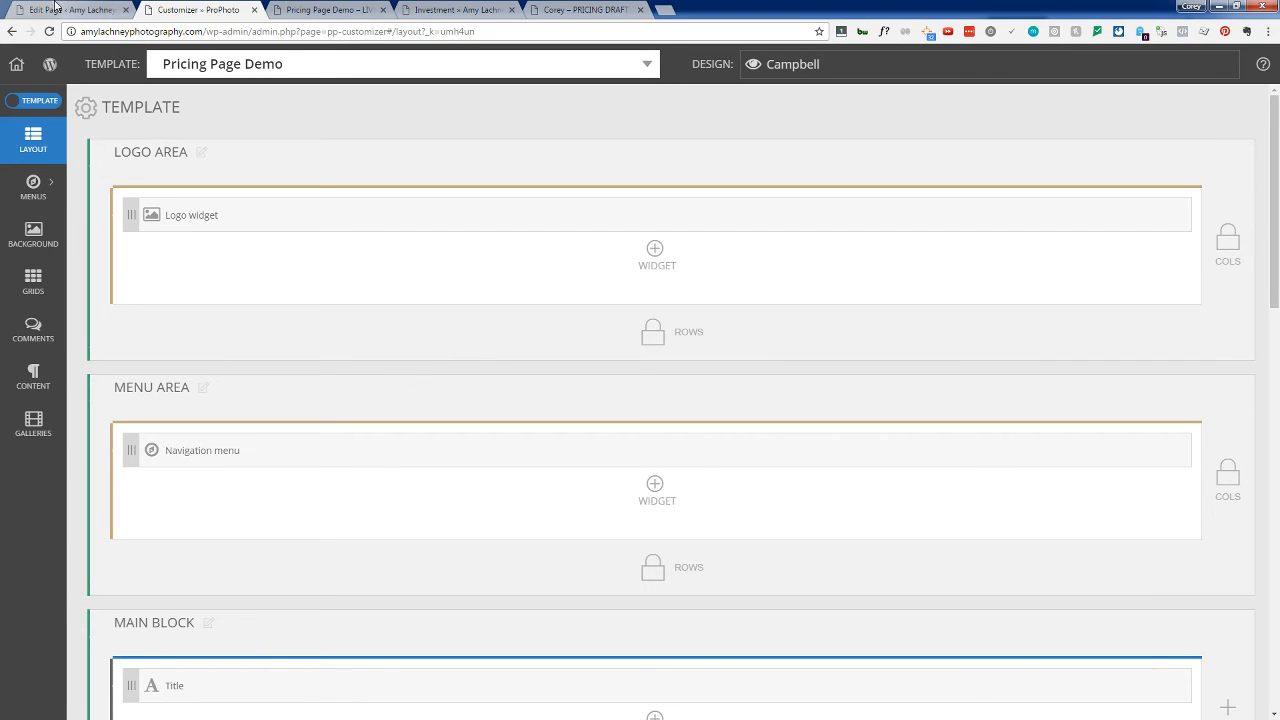
{"action": "left_click", "coordinate": [38, 103]}
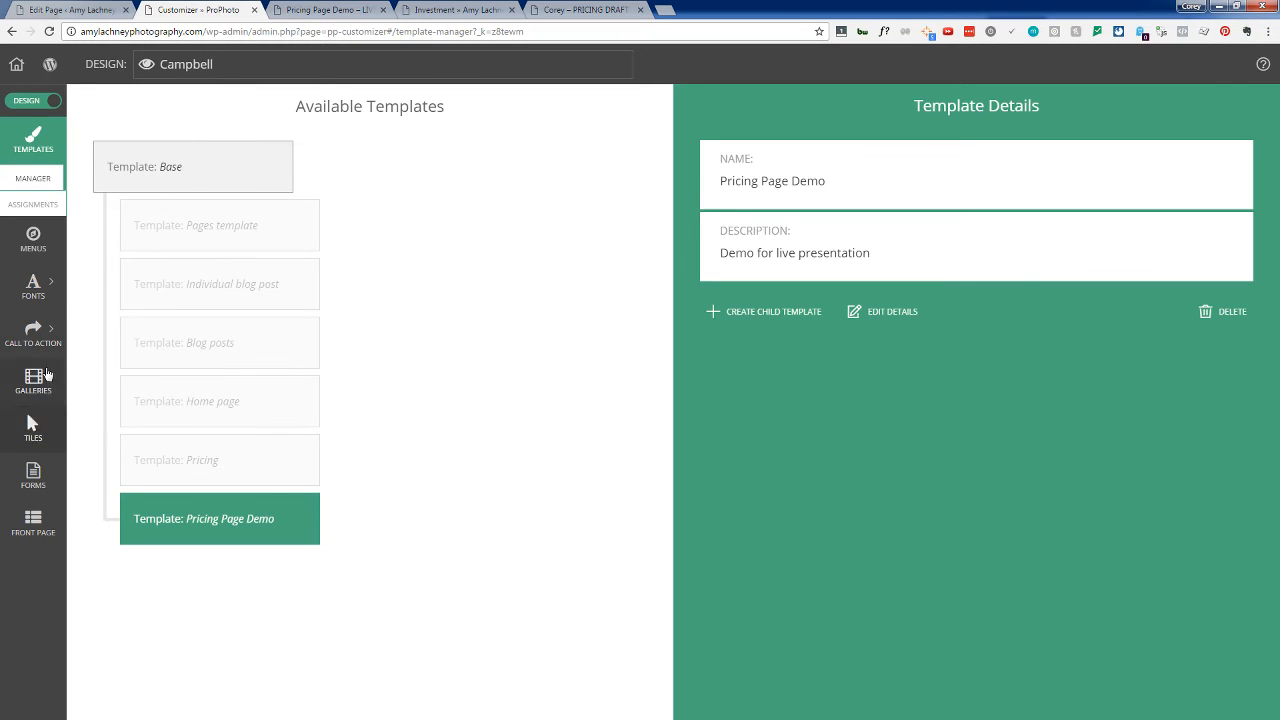
{"action": "mouse_move", "coordinate": [33, 284]}
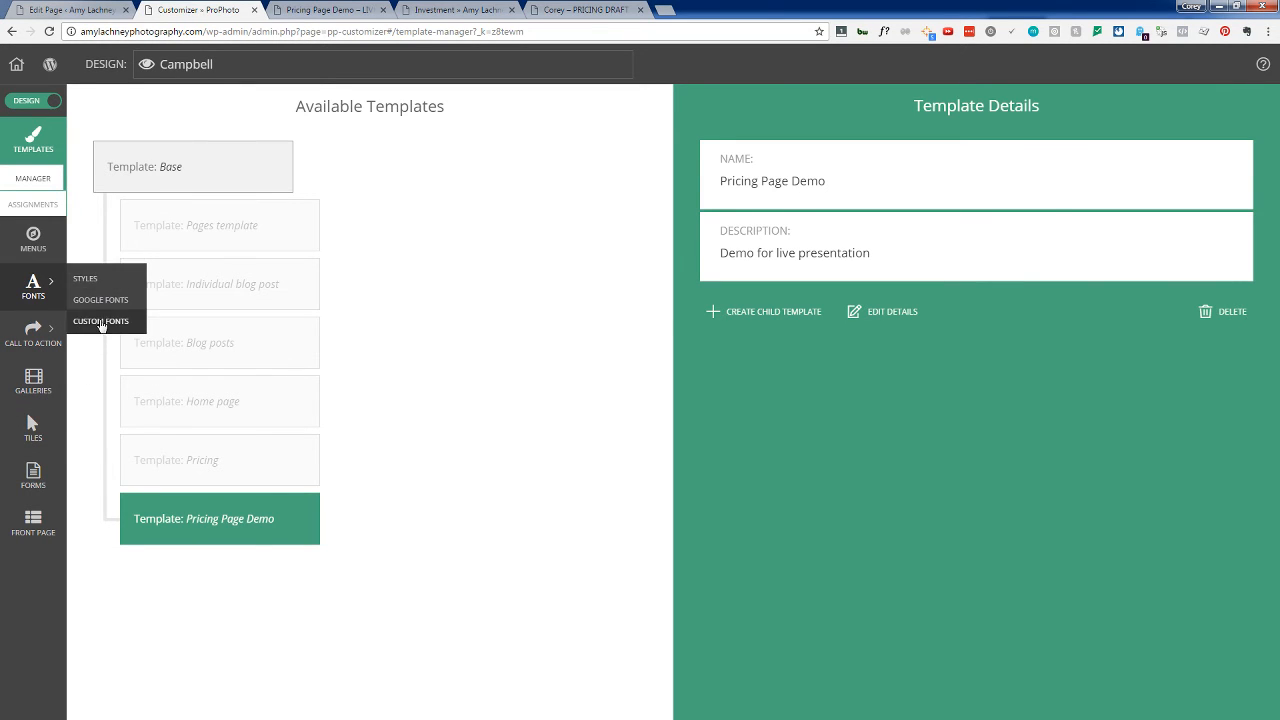
{"action": "left_click", "coordinate": [97, 286]}
{"action": "scroll", "coordinate": [187, 472], "scroll_direction": "down", "scroll_amount": 5}
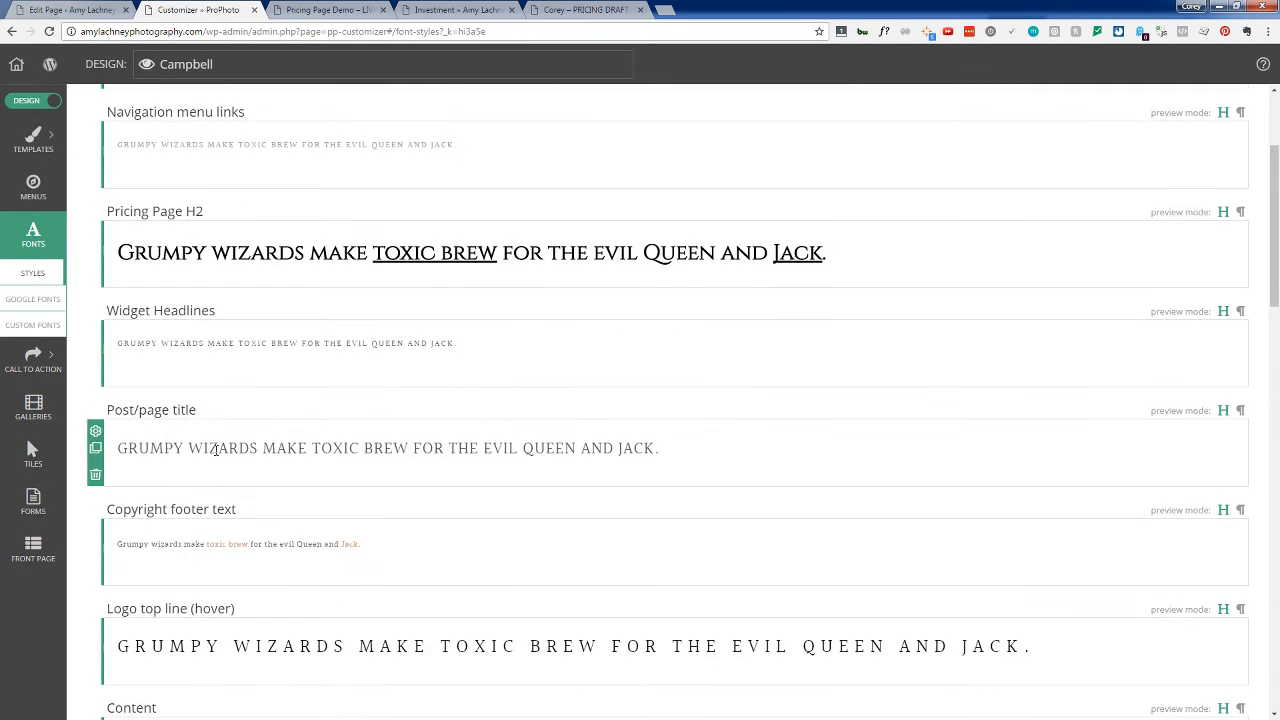
{"action": "left_click", "coordinate": [95, 432]}
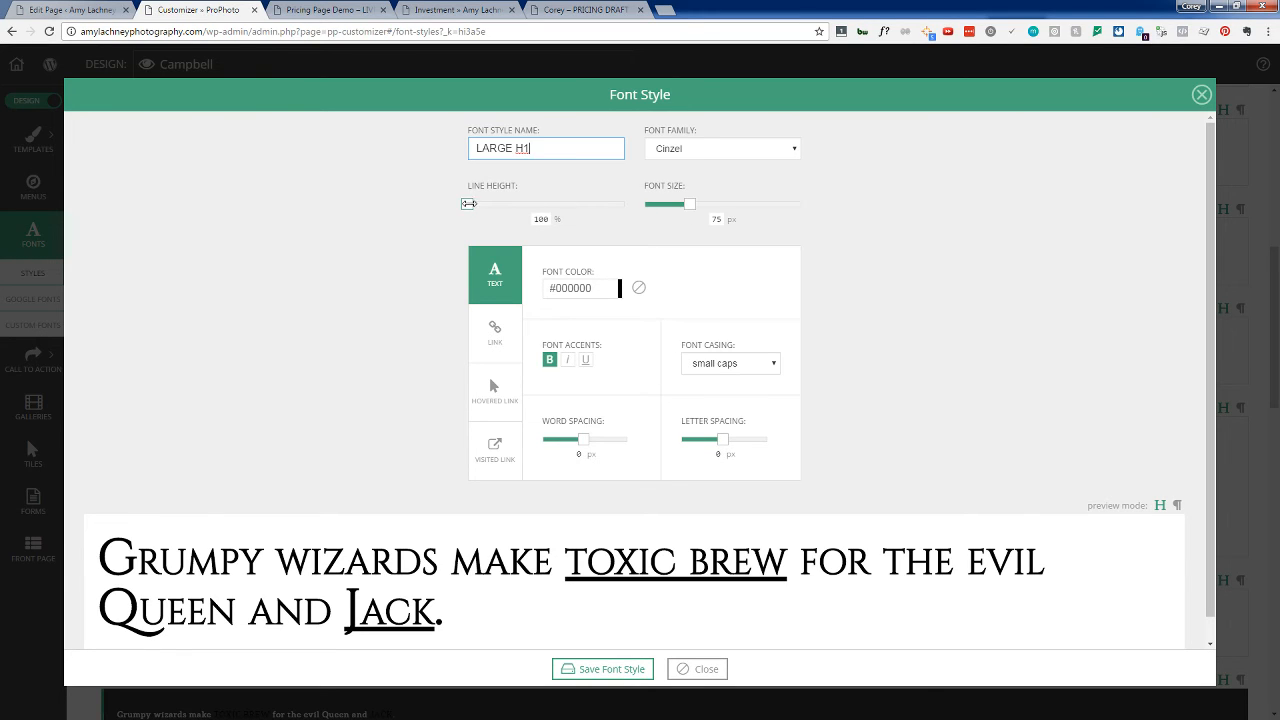
{"action": "left_click", "coordinate": [466, 204]}
{"action": "double_click", "coordinate": [539, 219]}
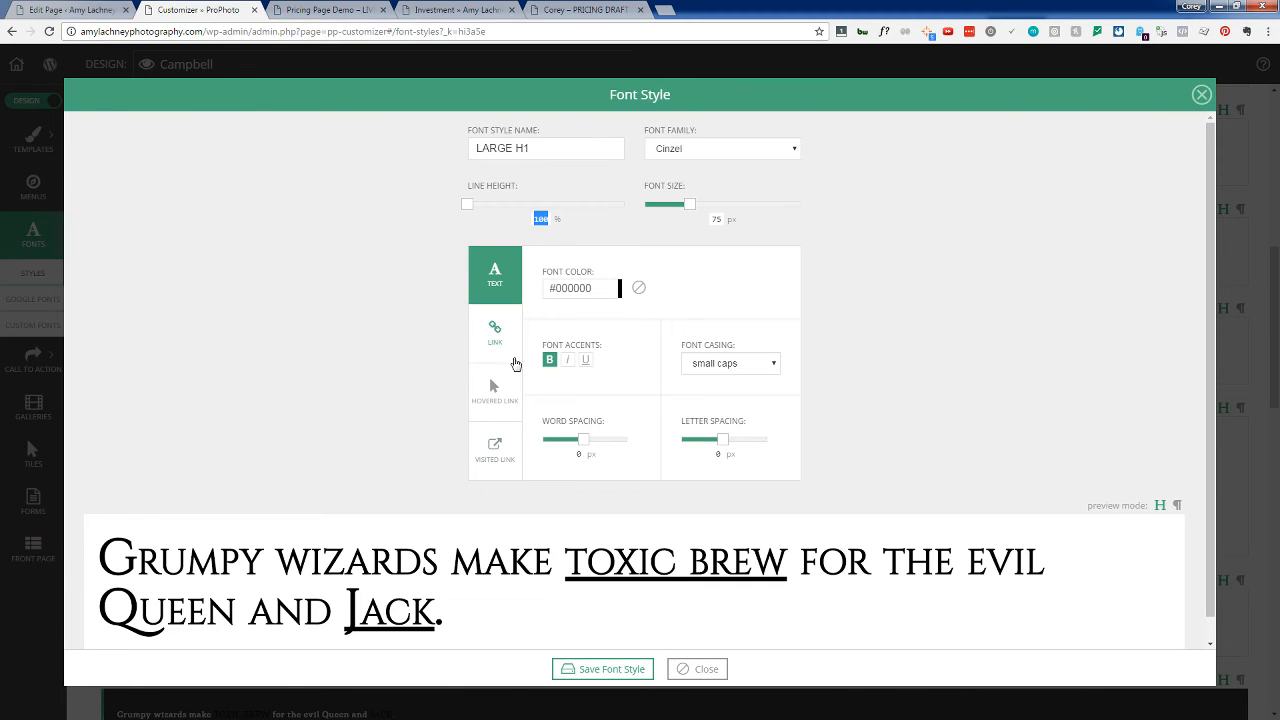
{"action": "left_click", "coordinate": [697, 668]}
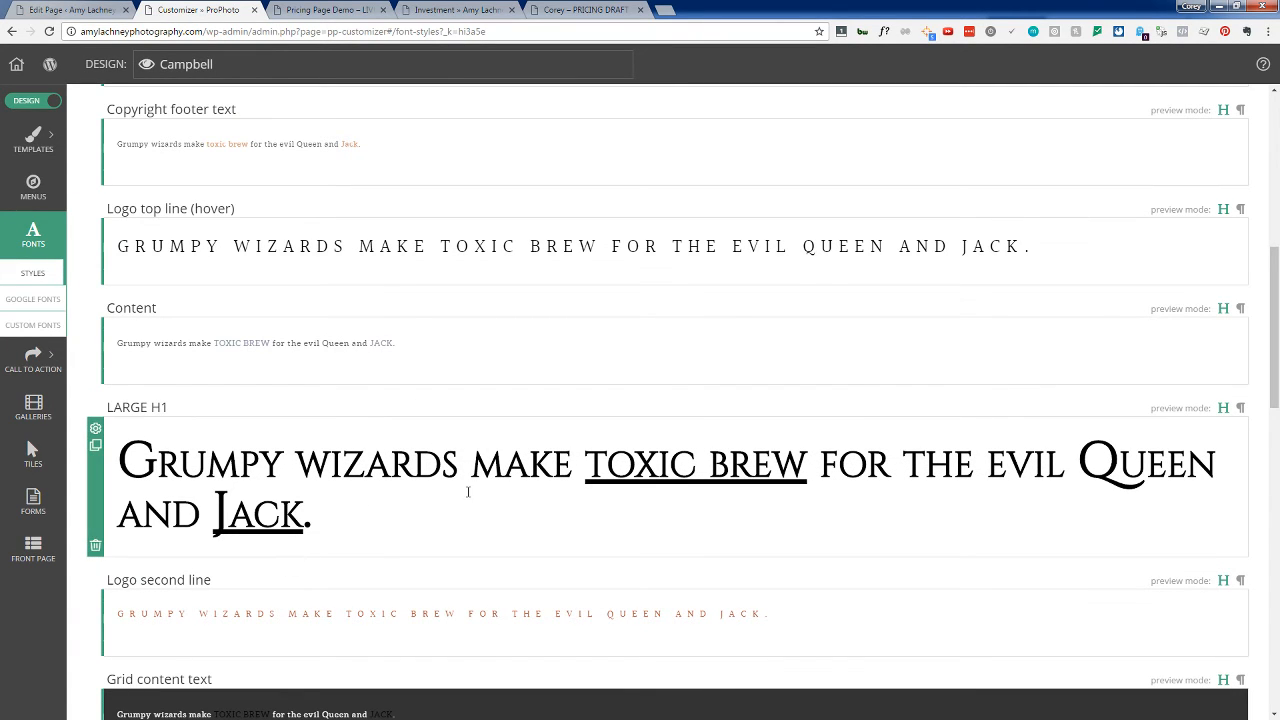
Step: Close the developer tools on the live demo page and compare its lower sections with the existing Investment page
{"action": "left_click", "coordinate": [328, 9]}
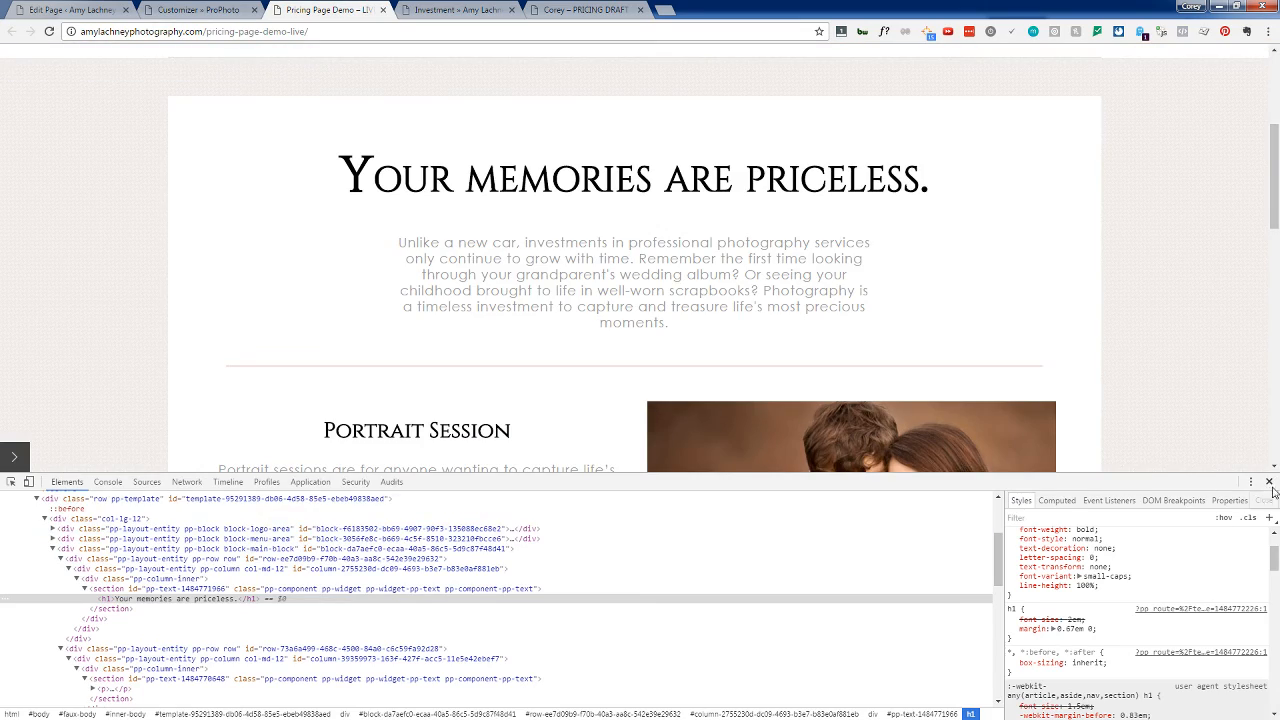
{"action": "left_click", "coordinate": [1271, 484]}
{"action": "scroll", "coordinate": [500, 490], "scroll_direction": "down", "scroll_amount": 6}
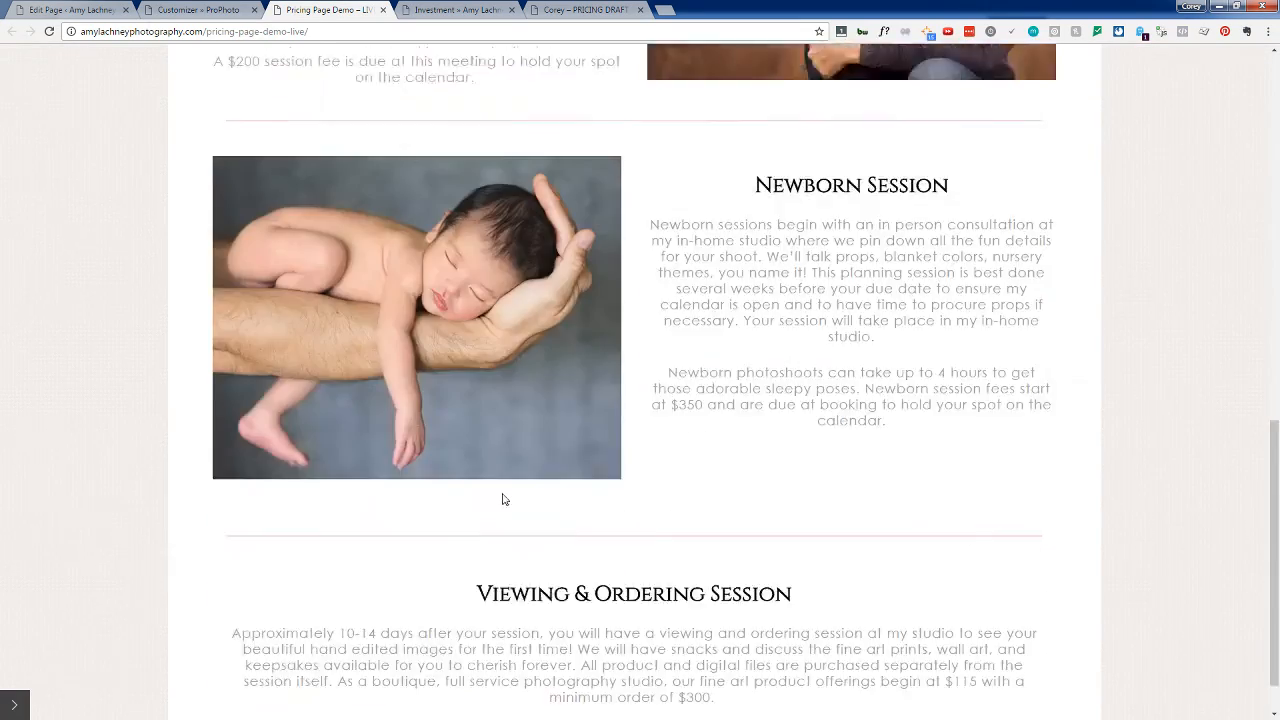
{"action": "scroll", "coordinate": [488, 503], "scroll_direction": "up", "scroll_amount": 9}
{"action": "scroll", "coordinate": [482, 497], "scroll_direction": "down", "scroll_amount": 9}
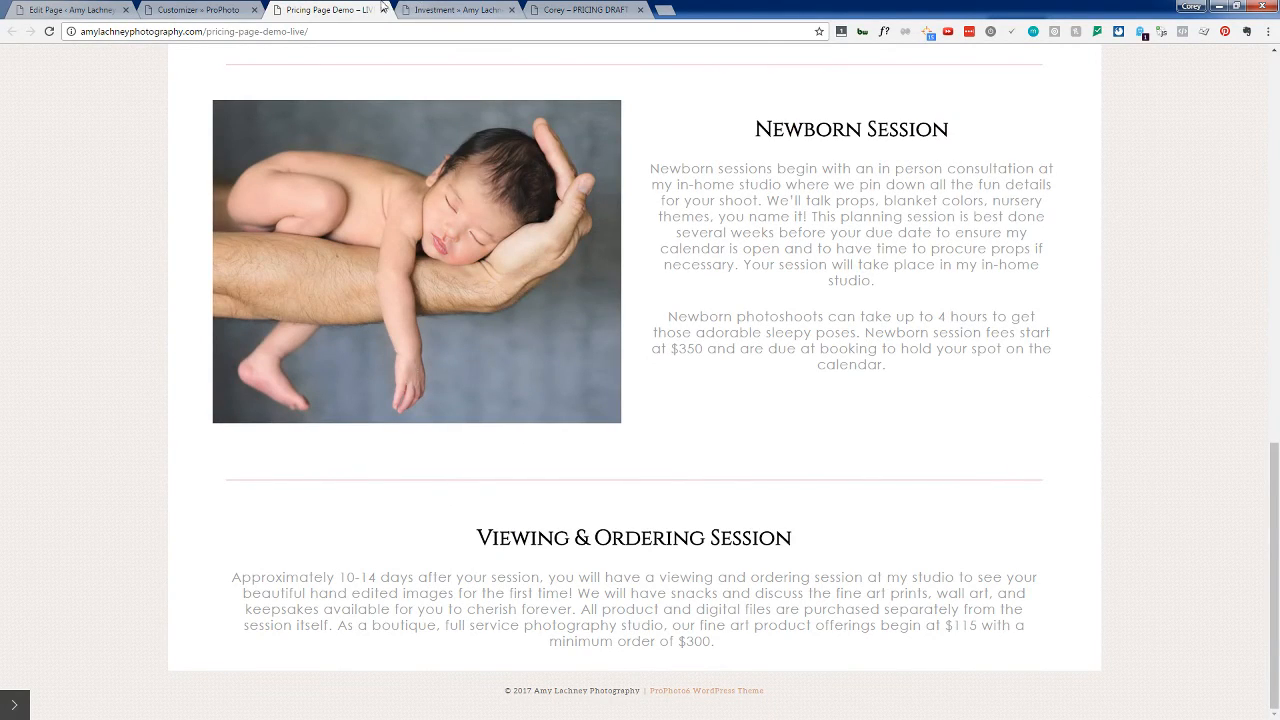
{"action": "left_click", "coordinate": [190, 9]}
{"action": "left_click", "coordinate": [437, 9]}
{"action": "scroll", "coordinate": [440, 450], "scroll_direction": "down", "scroll_amount": 15}
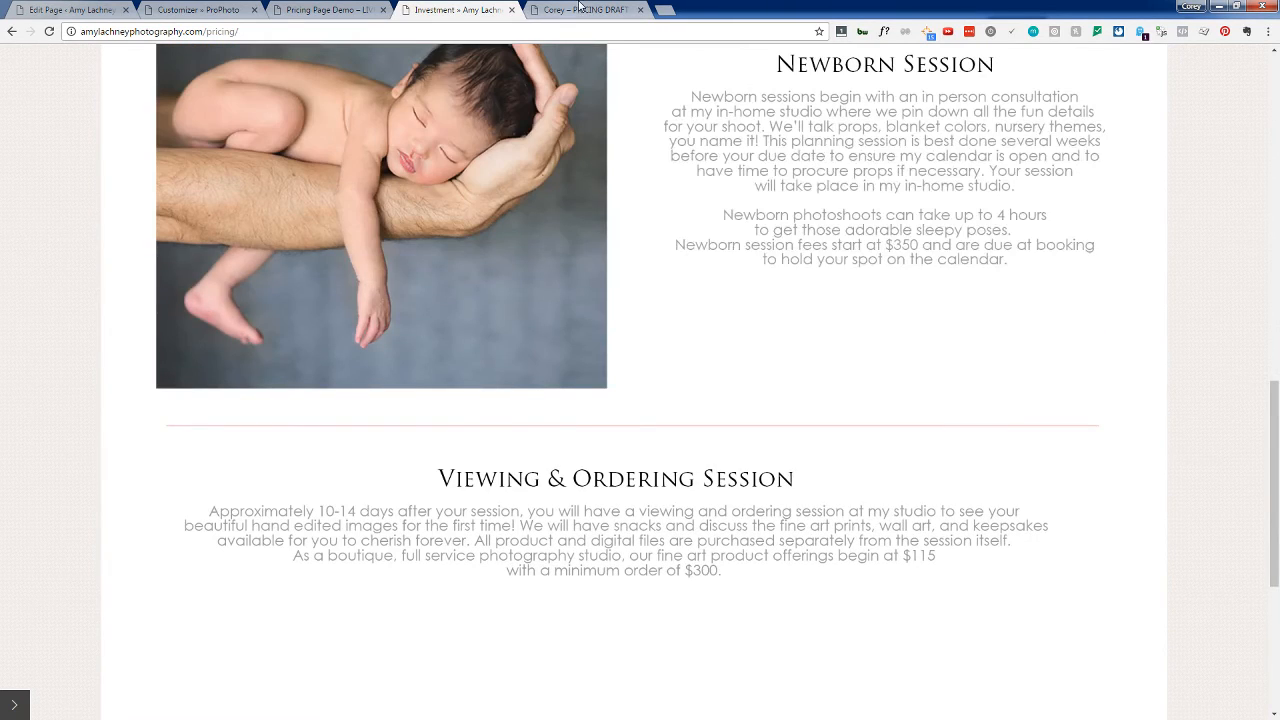
Step: In the Pricing Page Demo template, set the bottom padding of the row holding the "viewing" widget to 5% and save the layout appearance
{"action": "left_click", "coordinate": [190, 9]}
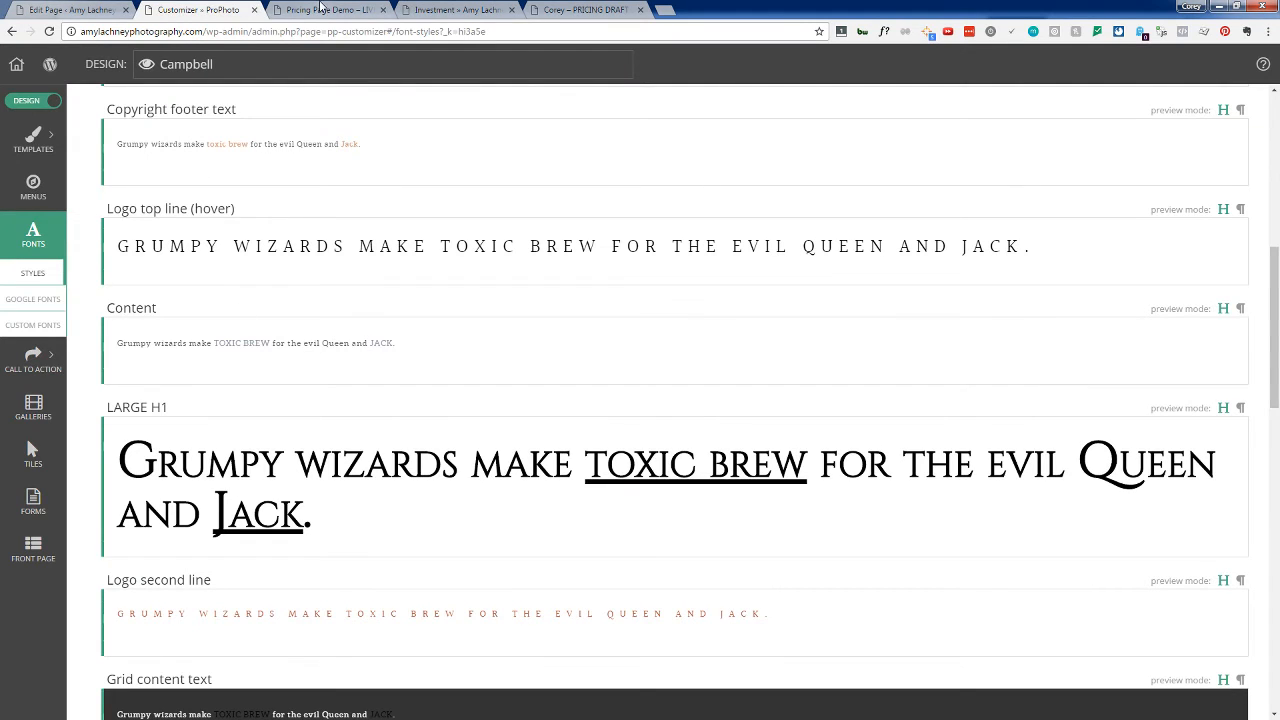
{"action": "left_click", "coordinate": [29, 104]}
{"action": "scroll", "coordinate": [297, 550], "scroll_direction": "down", "scroll_amount": 15}
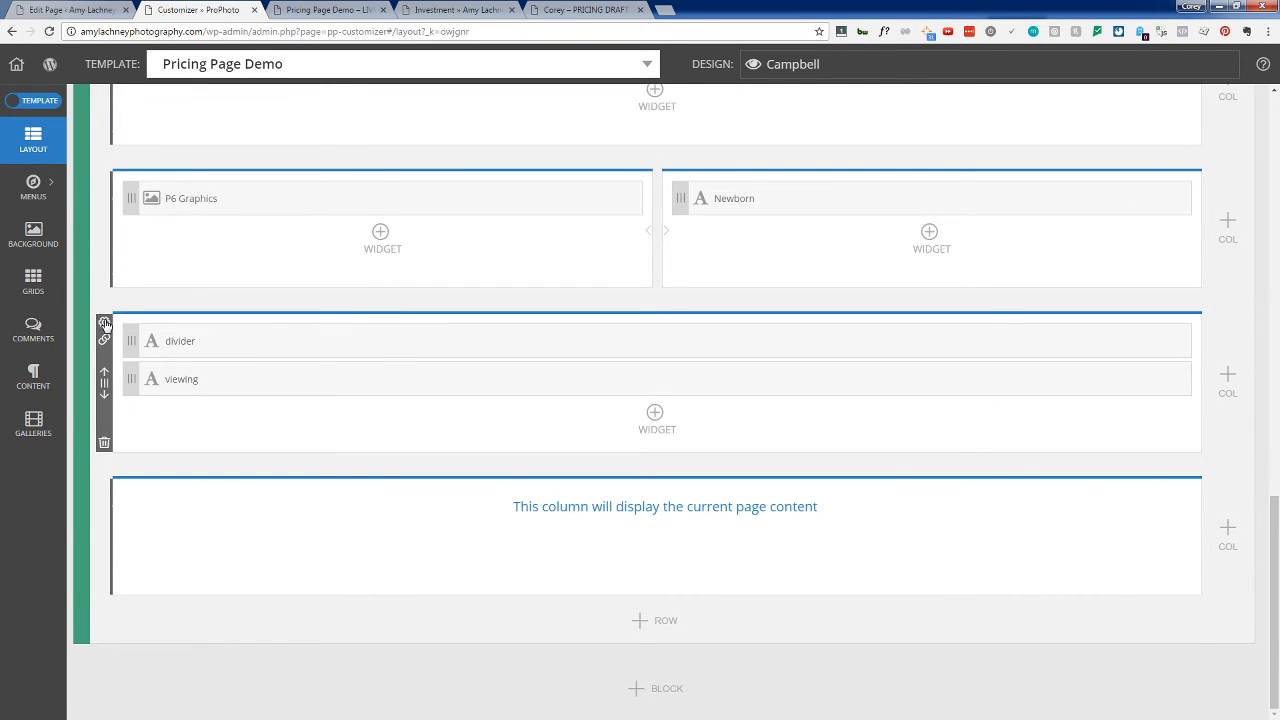
{"action": "left_click", "coordinate": [104, 323]}
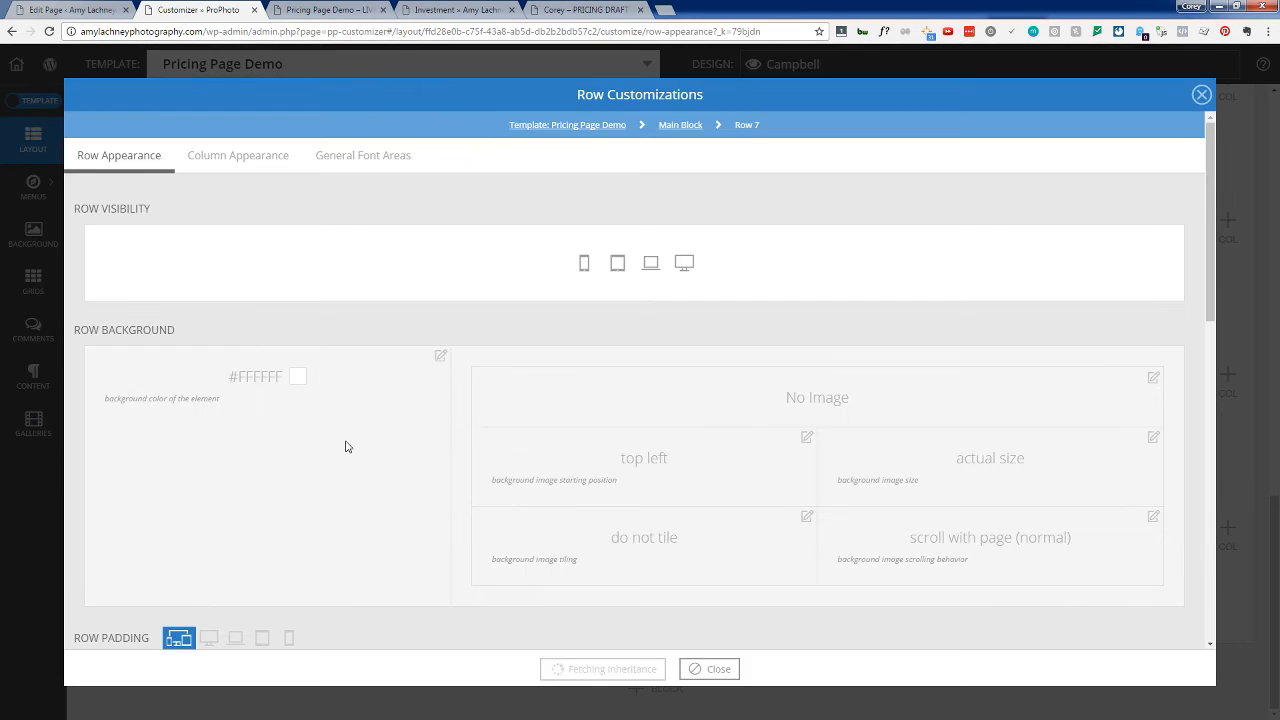
{"action": "scroll", "coordinate": [341, 505], "scroll_direction": "down", "scroll_amount": 5}
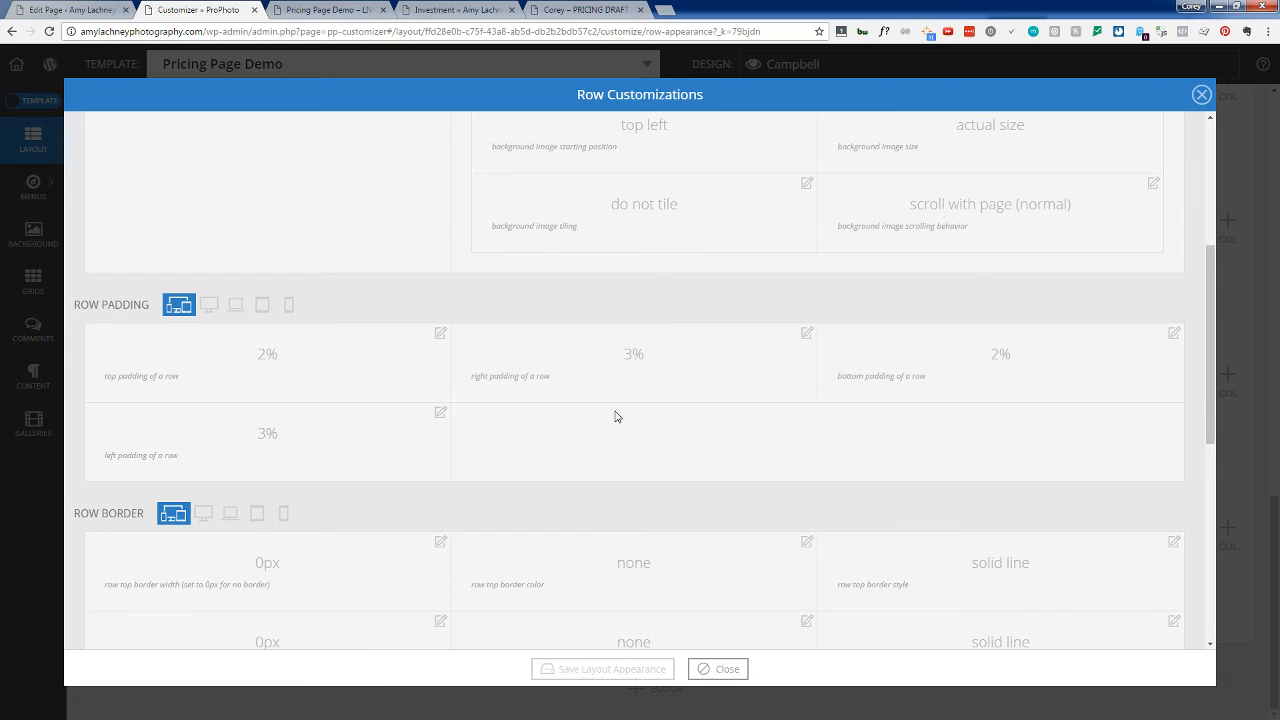
{"action": "left_click", "coordinate": [1174, 333]}
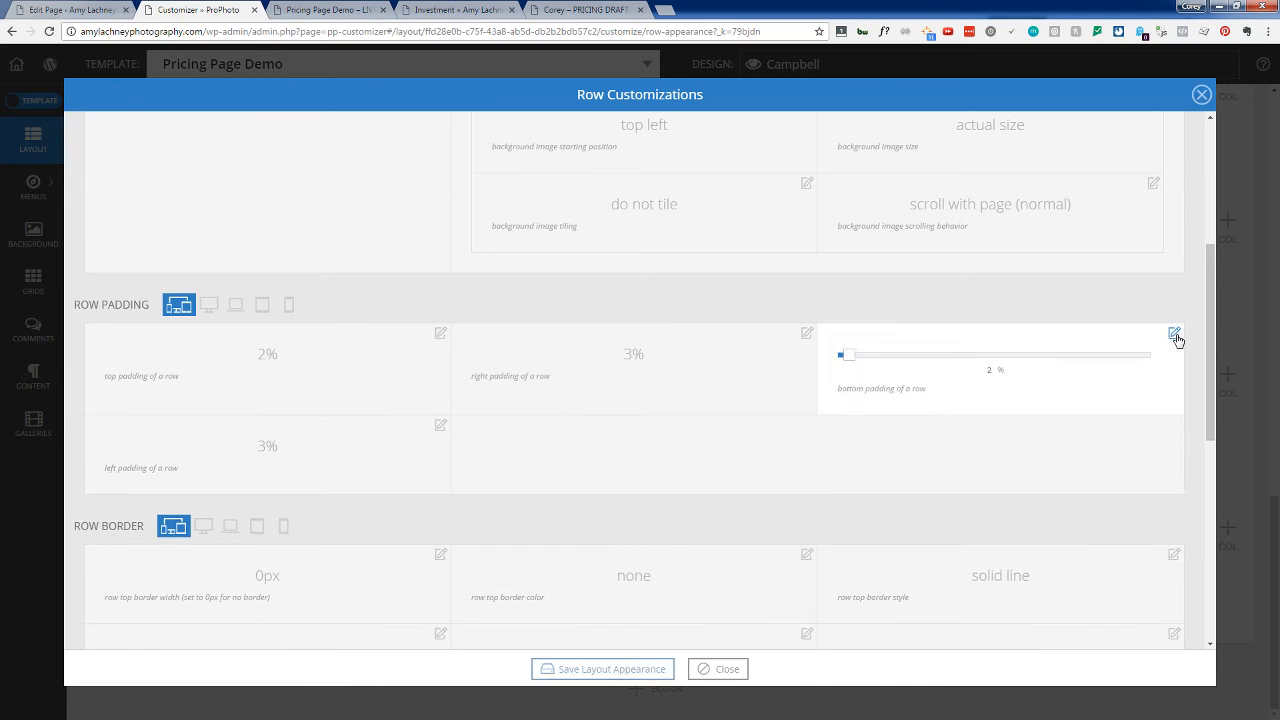
{"action": "left_click_drag", "start_coordinate": [849, 355], "coordinate": [869, 355]}
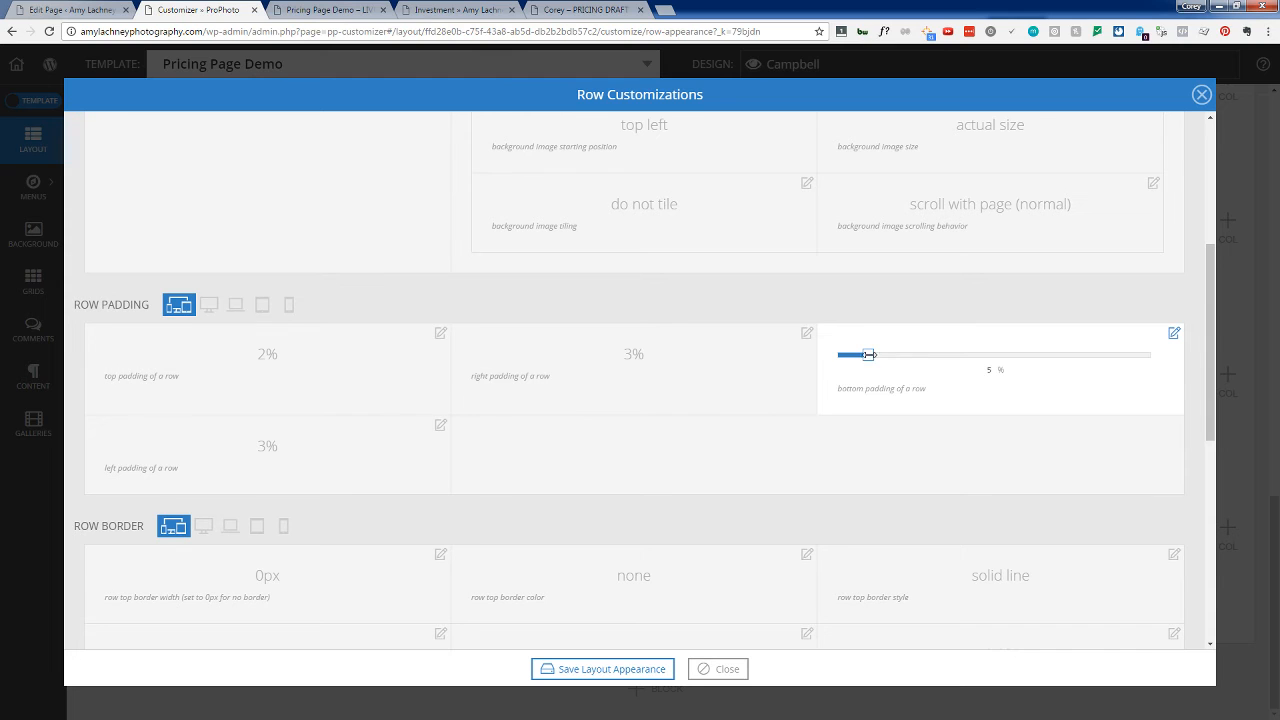
{"action": "left_click", "coordinate": [608, 670]}
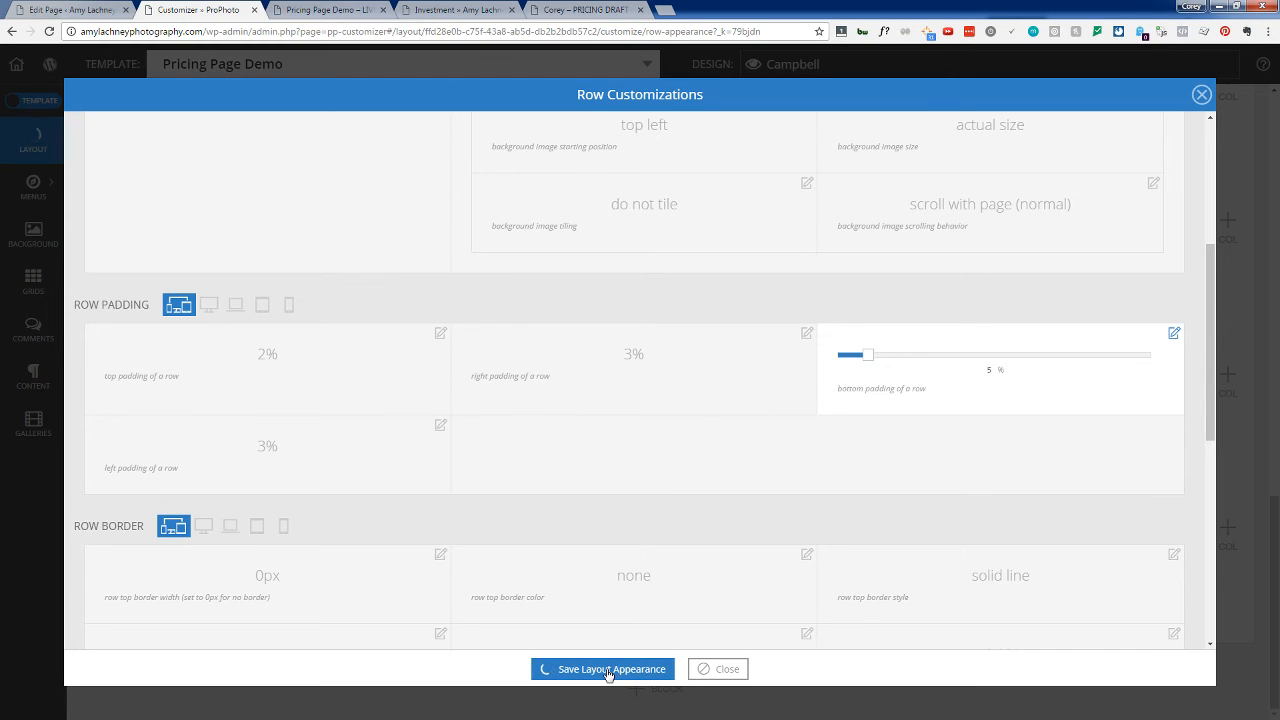
Step: Close the row settings, reload the live demo page and compare the space below its Viewing & Ordering section with the Investment page
{"action": "left_click", "coordinate": [1201, 96]}
{"action": "left_click", "coordinate": [455, 10]}
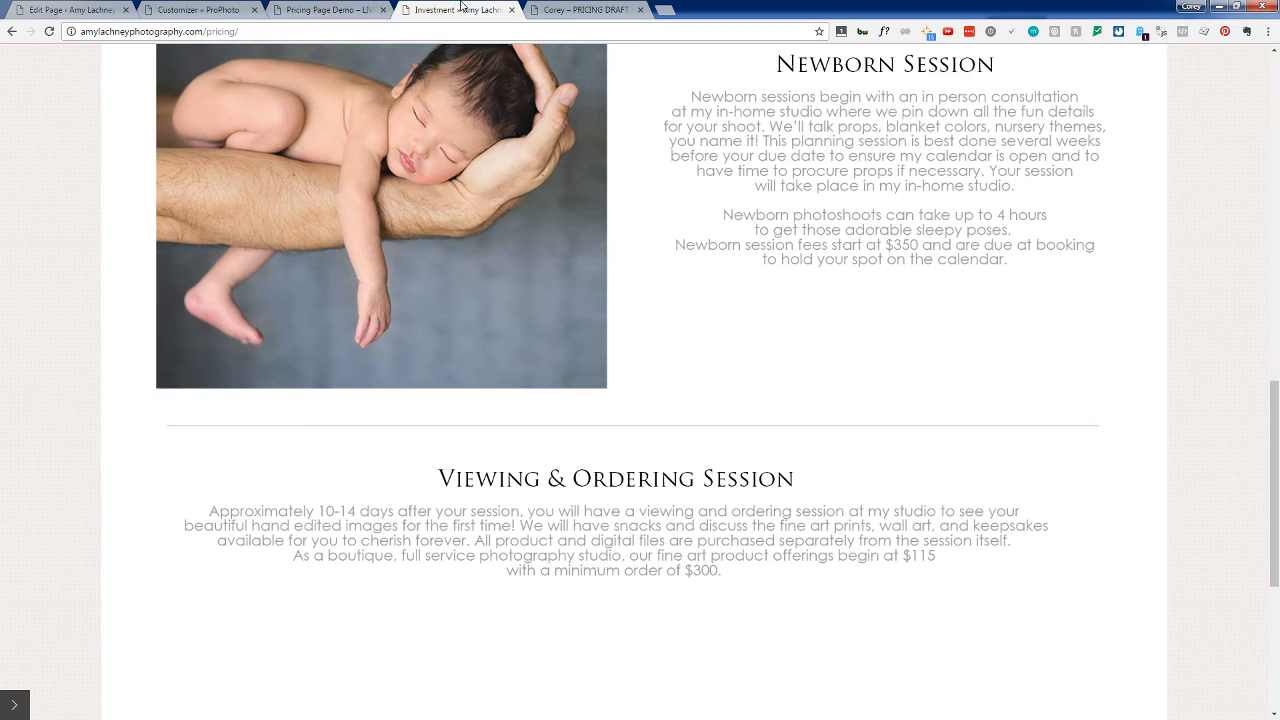
{"action": "left_click", "coordinate": [320, 9]}
{"action": "left_click", "coordinate": [48, 31]}
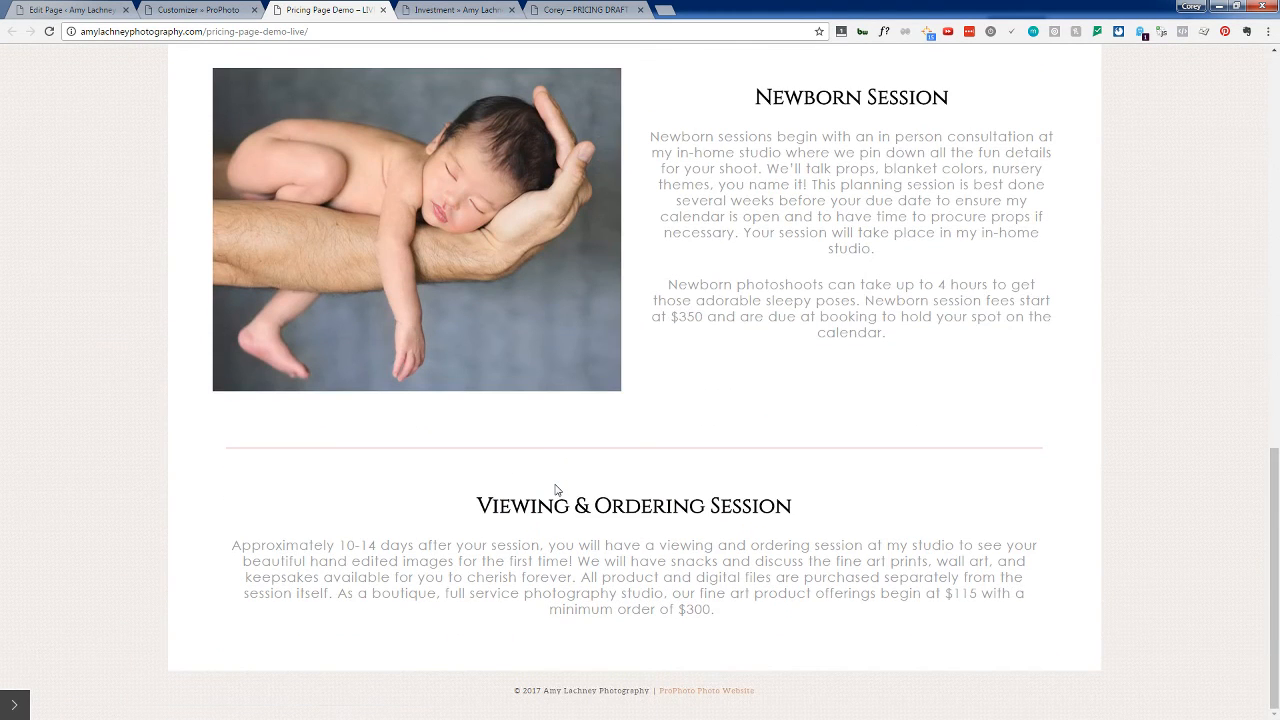
{"action": "left_click", "coordinate": [49, 33]}
{"action": "scroll", "coordinate": [487, 425], "scroll_direction": "down", "scroll_amount": 12}
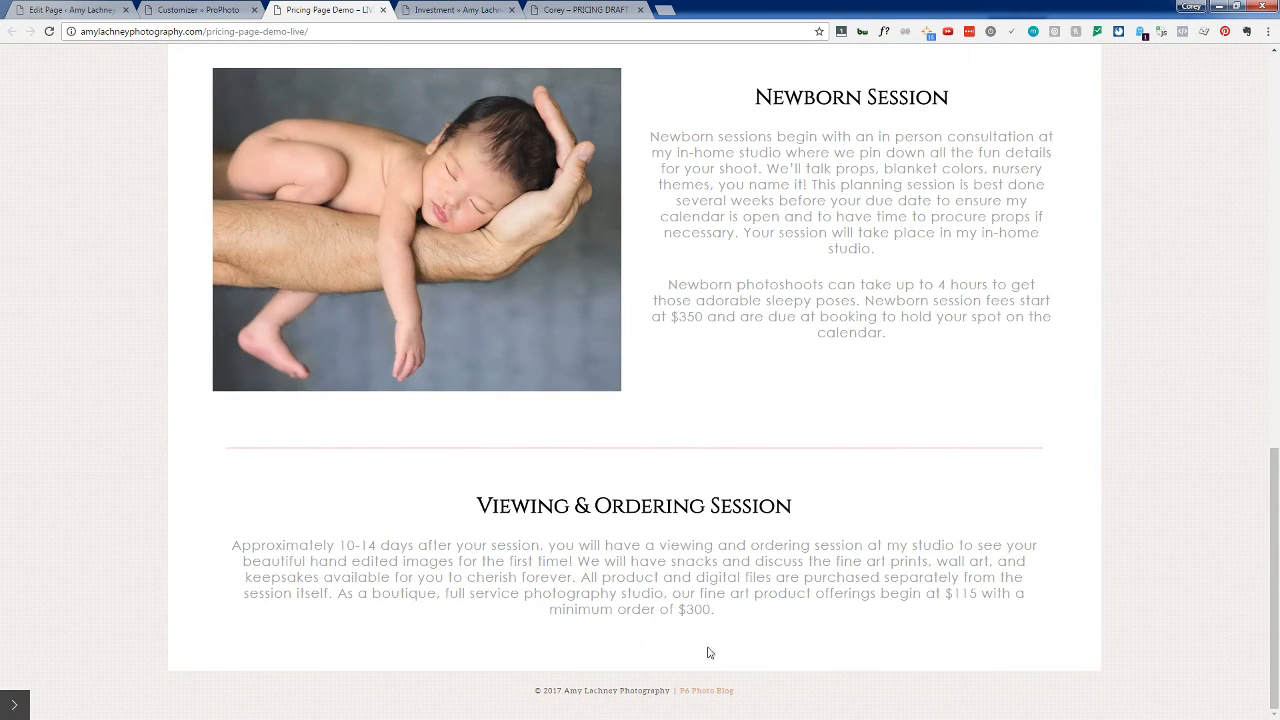
{"action": "left_click", "coordinate": [196, 9]}
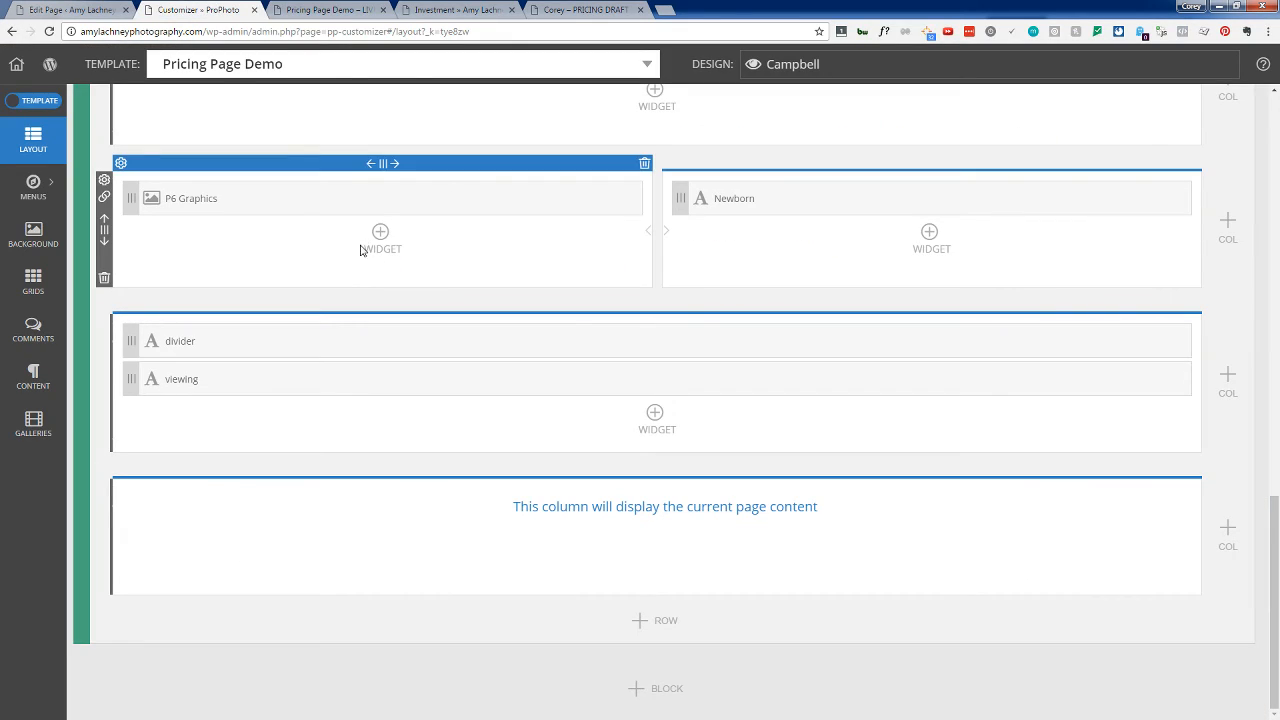
{"action": "left_click", "coordinate": [40, 101]}
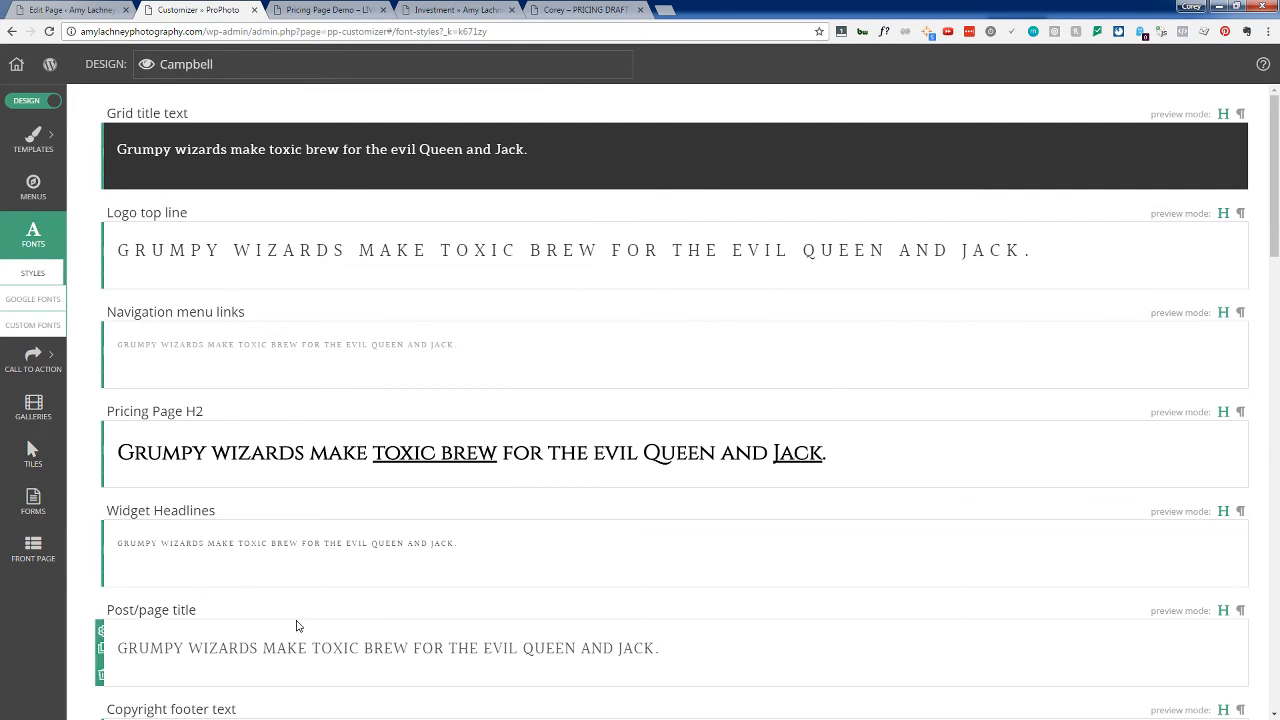
{"action": "mouse_move", "coordinate": [114, 276]}
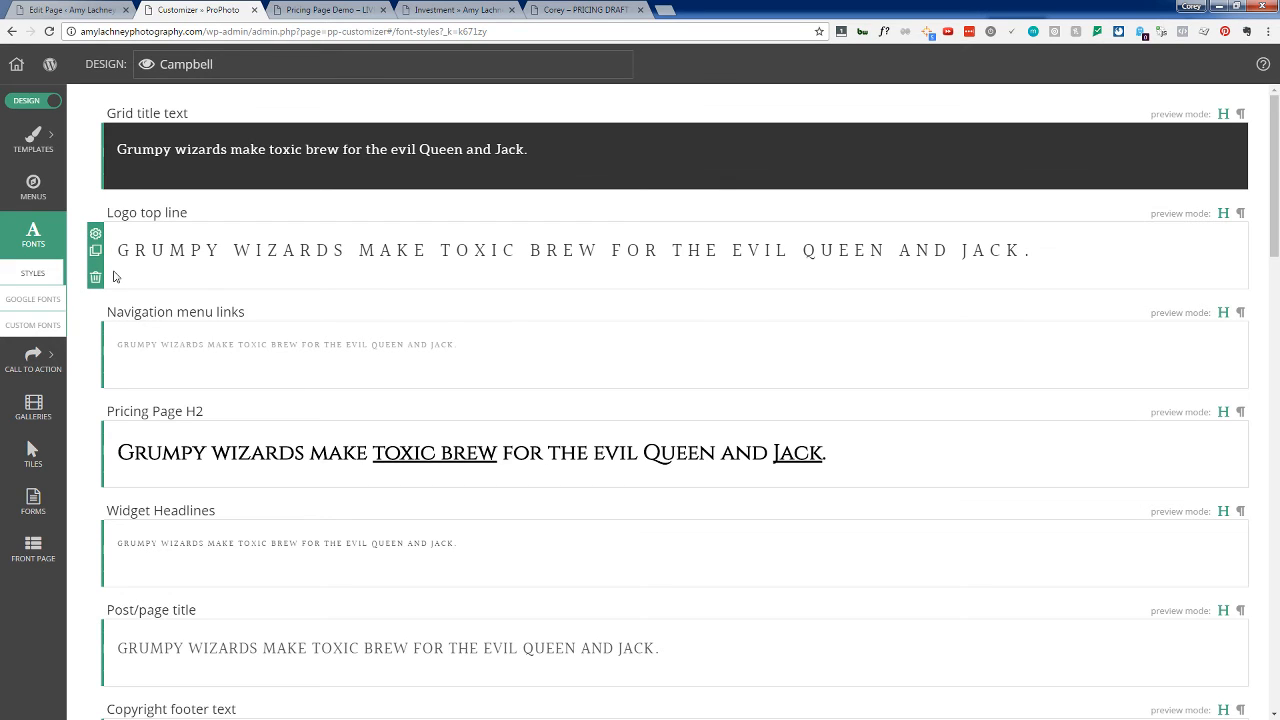
{"action": "left_click", "coordinate": [43, 102]}
Step: In the Pricing Page Demo template, set the bottom padding of the row holding the "viewing" widget to 7%, save and close
{"action": "scroll", "coordinate": [343, 477], "scroll_direction": "down", "scroll_amount": 10}
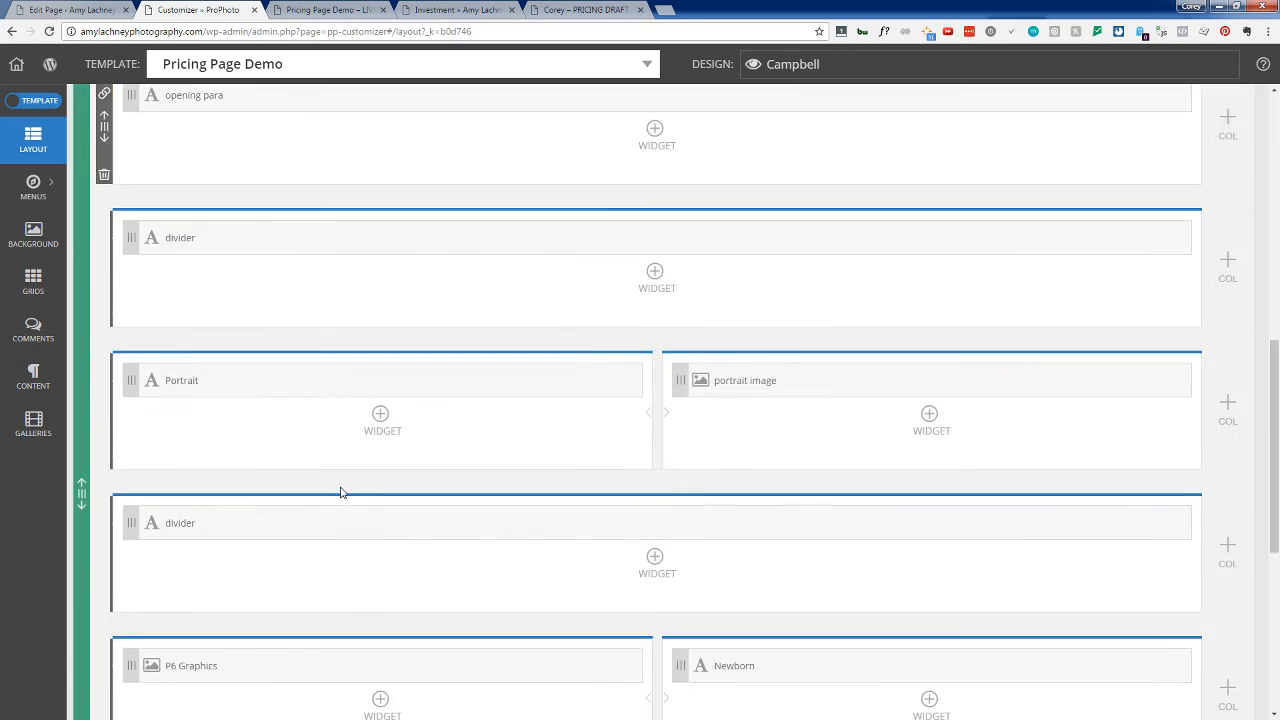
{"action": "scroll", "coordinate": [322, 510], "scroll_direction": "down", "scroll_amount": 1}
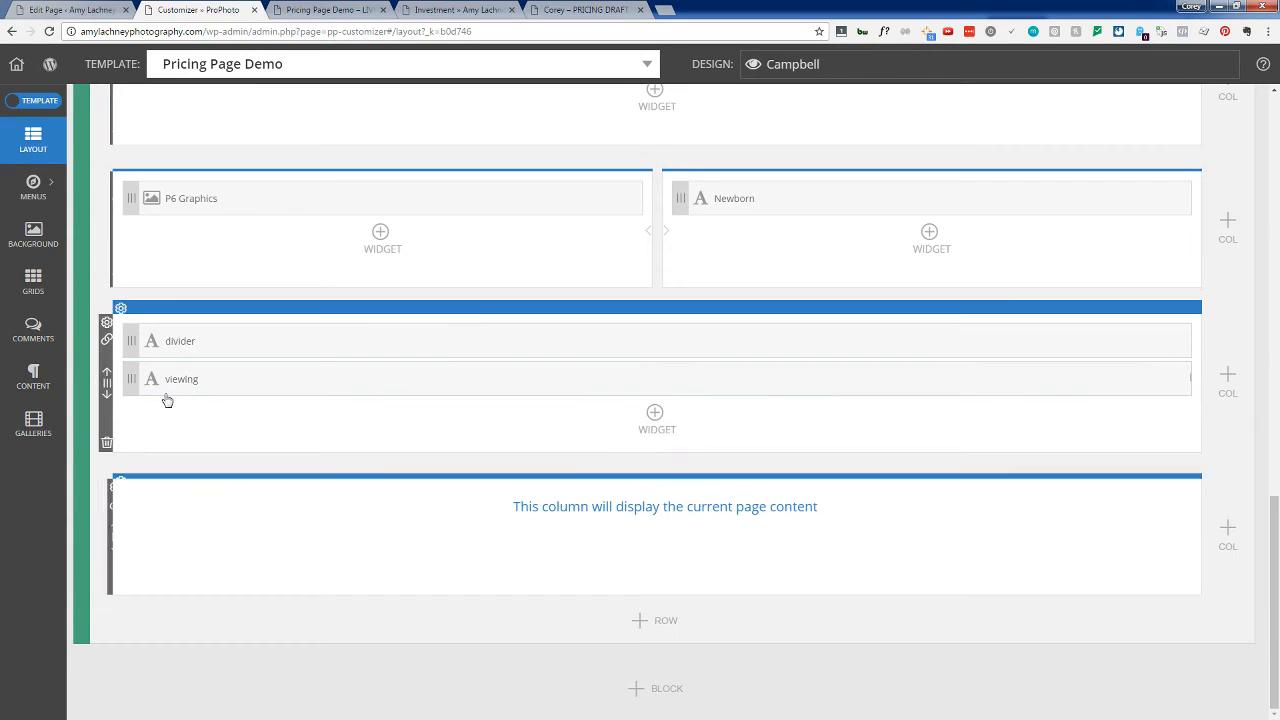
{"action": "left_click", "coordinate": [107, 322]}
{"action": "scroll", "coordinate": [378, 547], "scroll_direction": "down", "scroll_amount": 7}
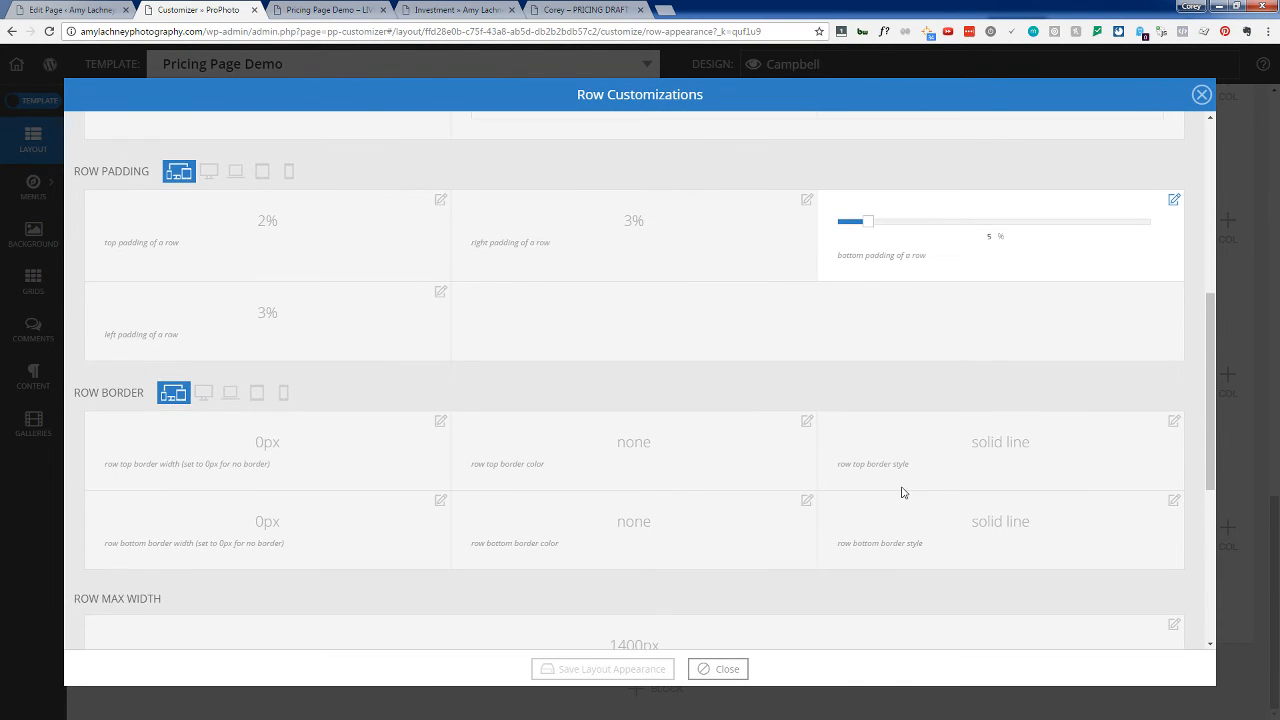
{"action": "scroll", "coordinate": [866, 483], "scroll_direction": "up", "scroll_amount": 4}
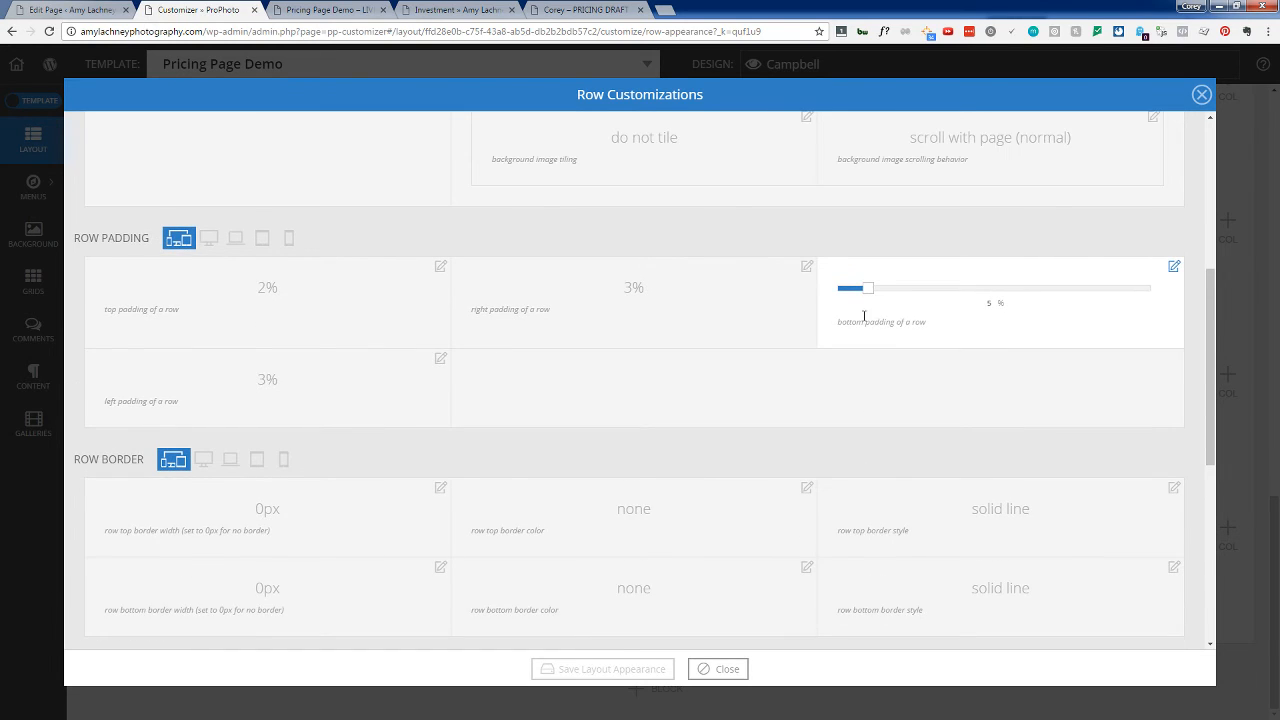
{"action": "left_click_drag", "start_coordinate": [883, 293], "coordinate": [888, 290]}
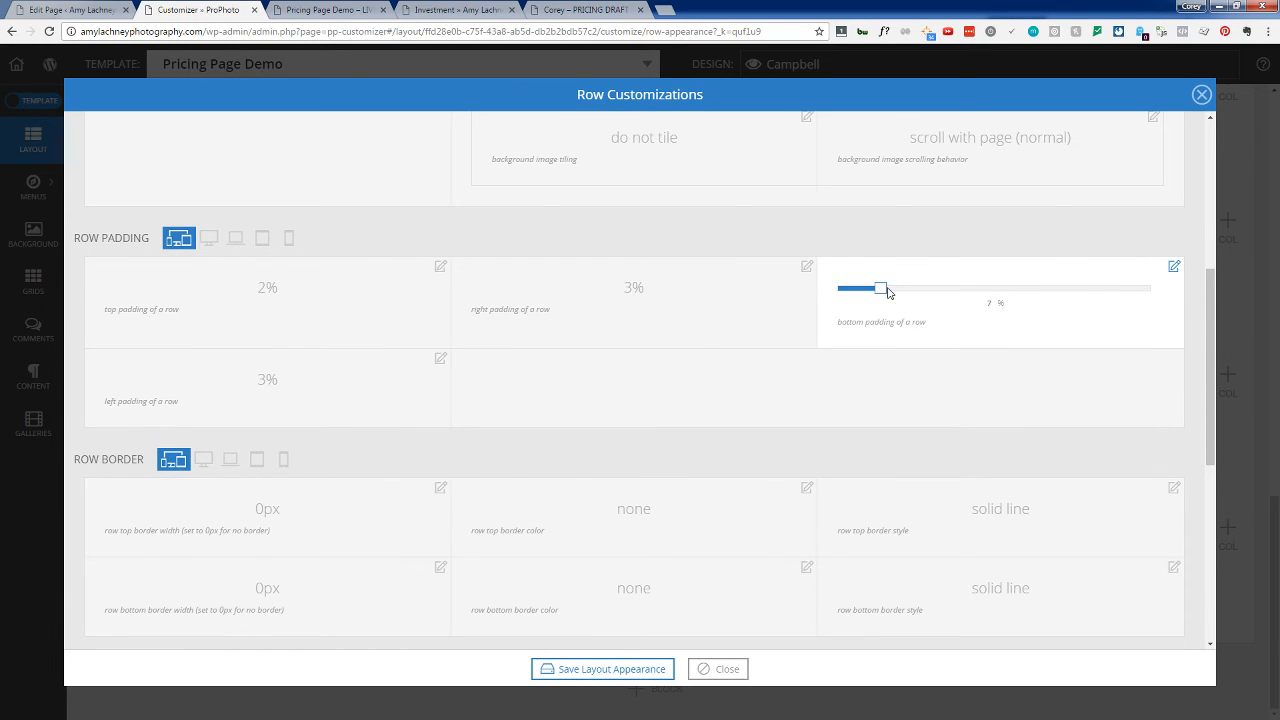
{"action": "left_click", "coordinate": [621, 673]}
{"action": "left_click", "coordinate": [718, 669]}
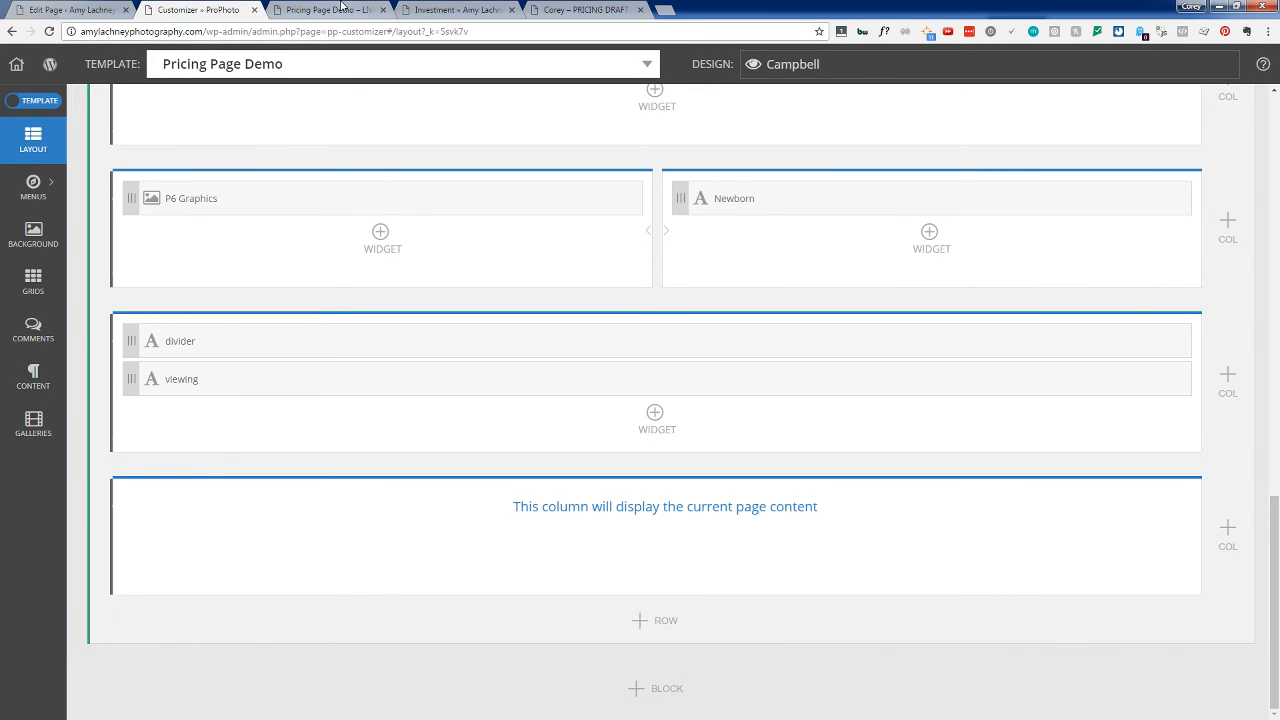
Step: Reload the live demo page and review its layout from the heading down to the footer
{"action": "scroll", "coordinate": [329, 434], "scroll_direction": "up", "scroll_amount": 5}
{"action": "scroll", "coordinate": [334, 437], "scroll_direction": "up", "scroll_amount": 7}
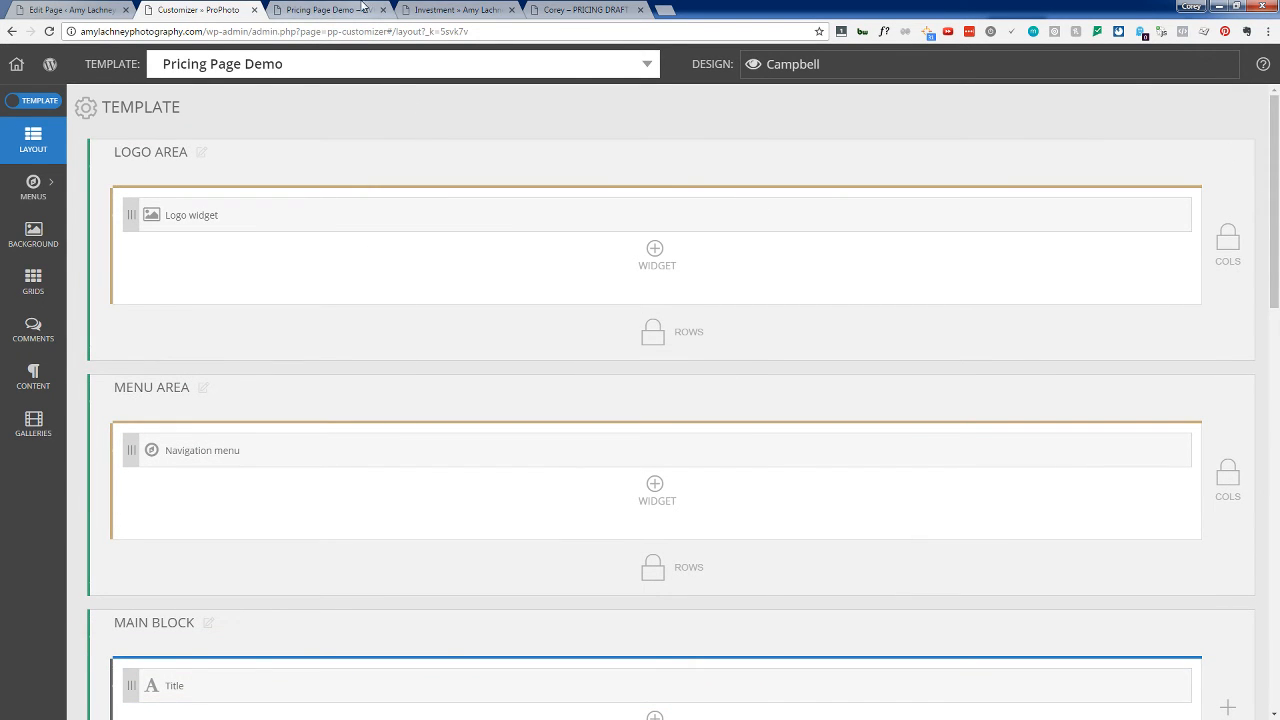
{"action": "left_click", "coordinate": [328, 9]}
{"action": "left_click", "coordinate": [48, 32]}
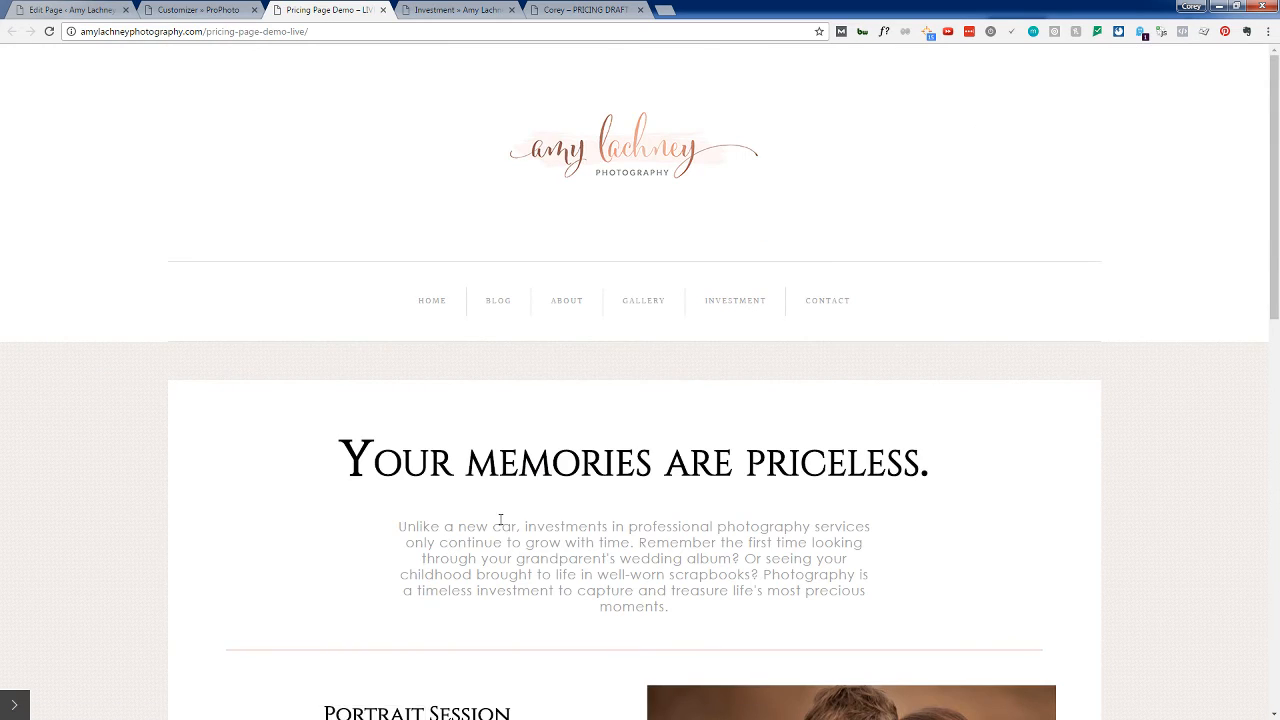
{"action": "scroll", "coordinate": [502, 520], "scroll_direction": "up", "scroll_amount": 7}
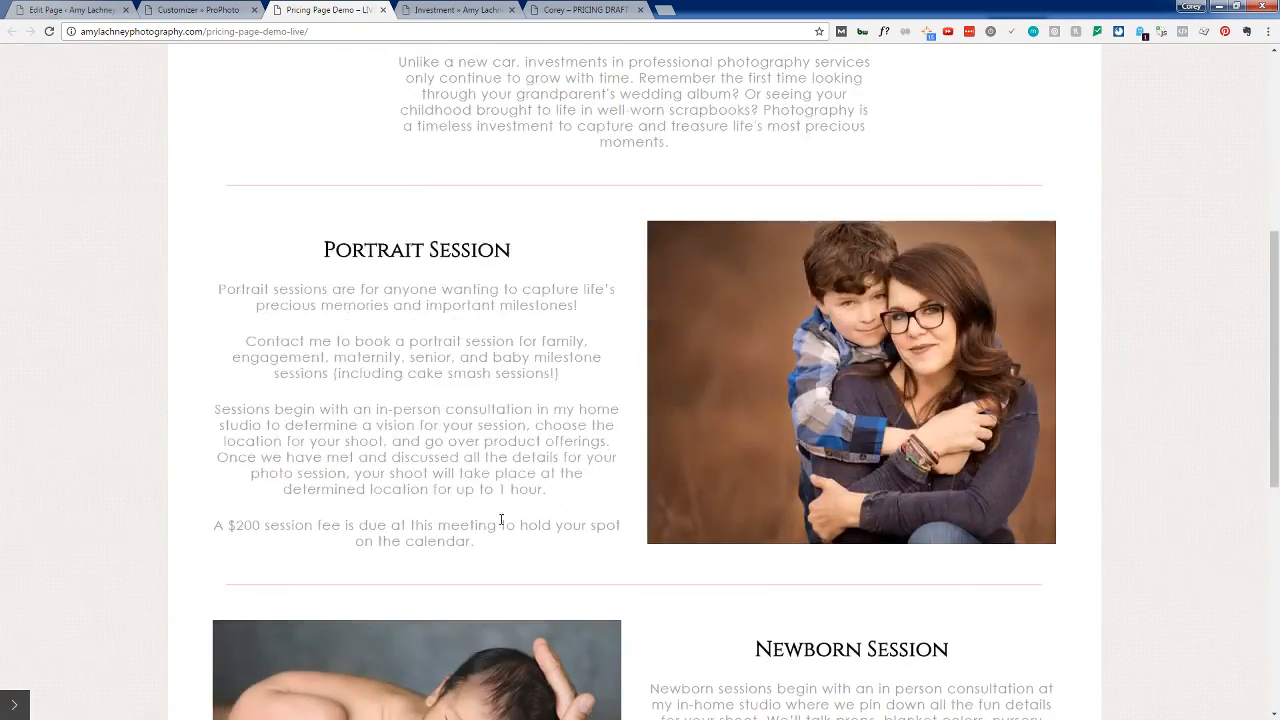
{"action": "scroll", "coordinate": [509, 457], "scroll_direction": "down", "scroll_amount": 8}
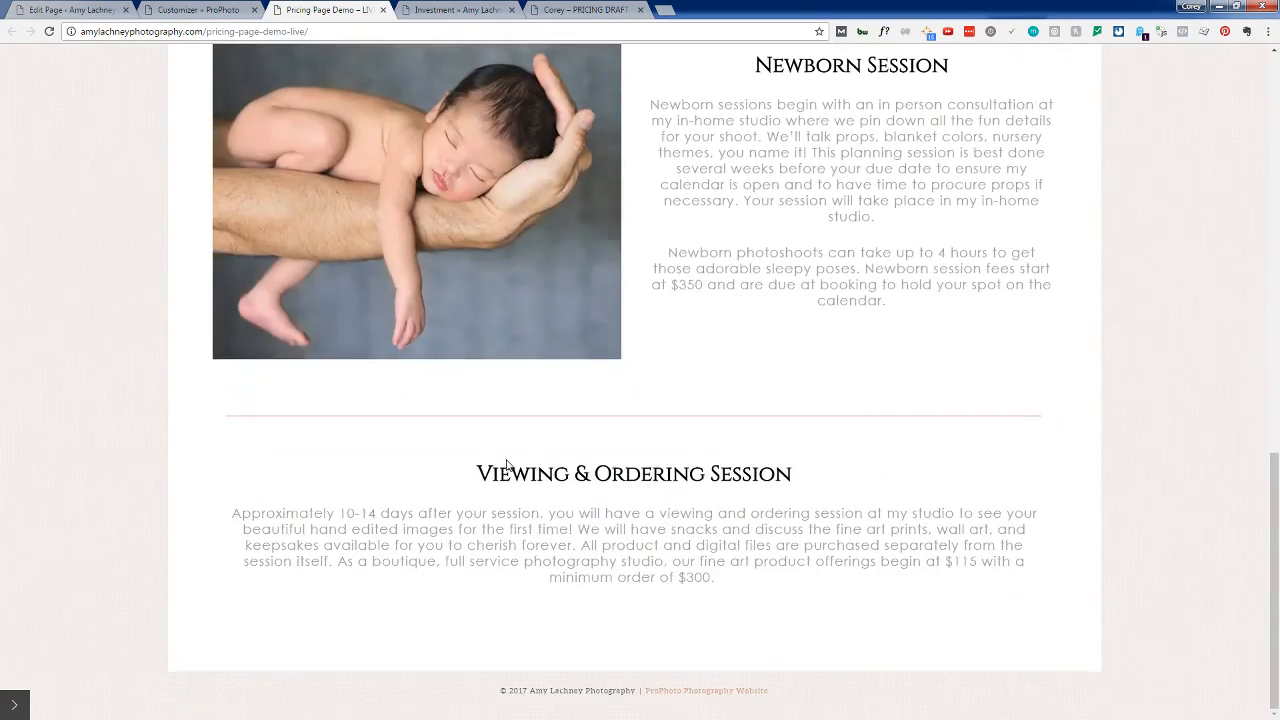
{"action": "scroll", "coordinate": [507, 465], "scroll_direction": "up", "scroll_amount": 8}
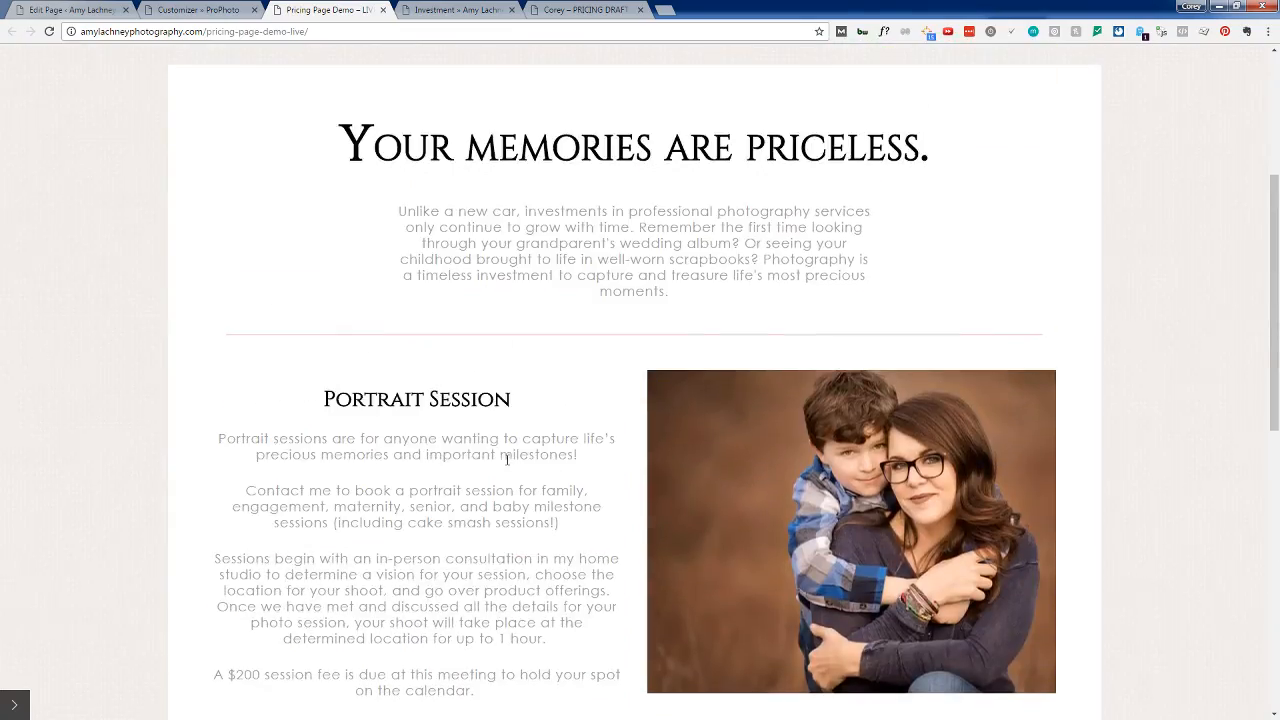
Step: Shrink the browser to a phone-width window, minimize the image folder window behind it, and extend the browser's height upward
{"action": "left_click", "coordinate": [1236, 5]}
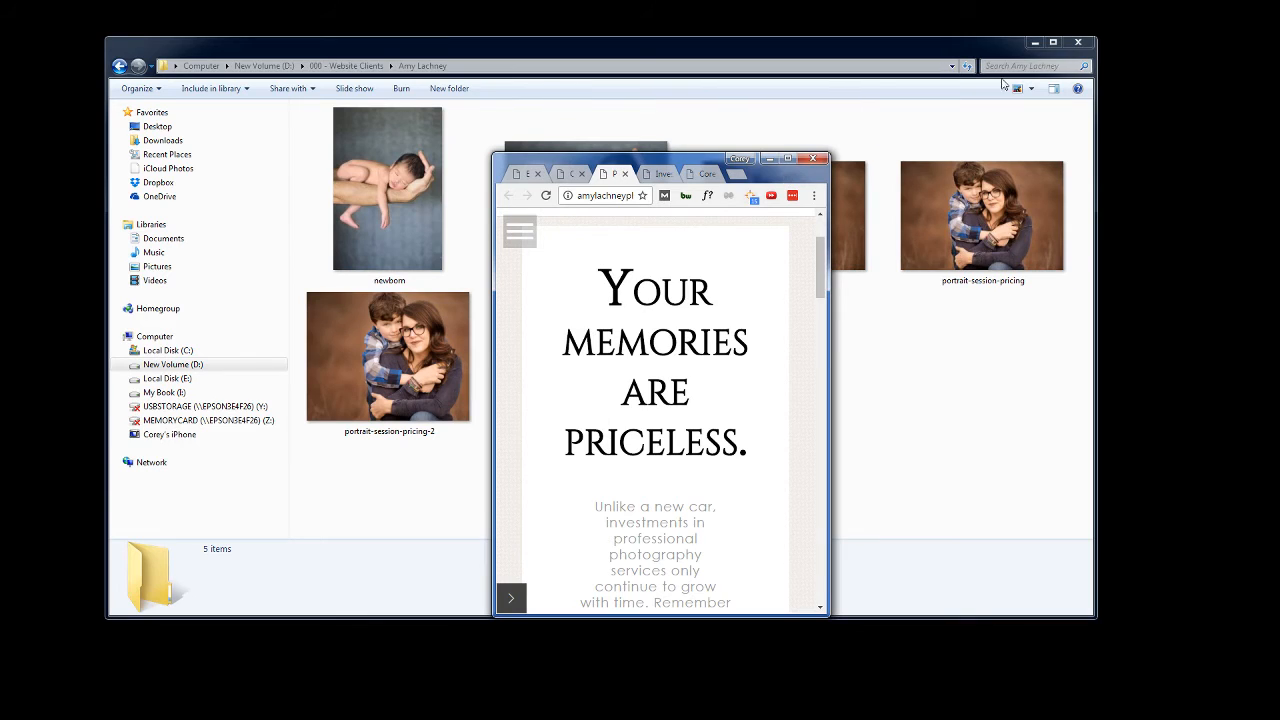
{"action": "left_click", "coordinate": [1031, 43]}
{"action": "left_click_drag", "start_coordinate": [687, 147], "coordinate": [684, 1]}
Step: Examine how the whole demo page lays out at phone width, from the heading to the Viewing & Ordering section
{"action": "scroll", "coordinate": [777, 457], "scroll_direction": "down", "scroll_amount": 3}
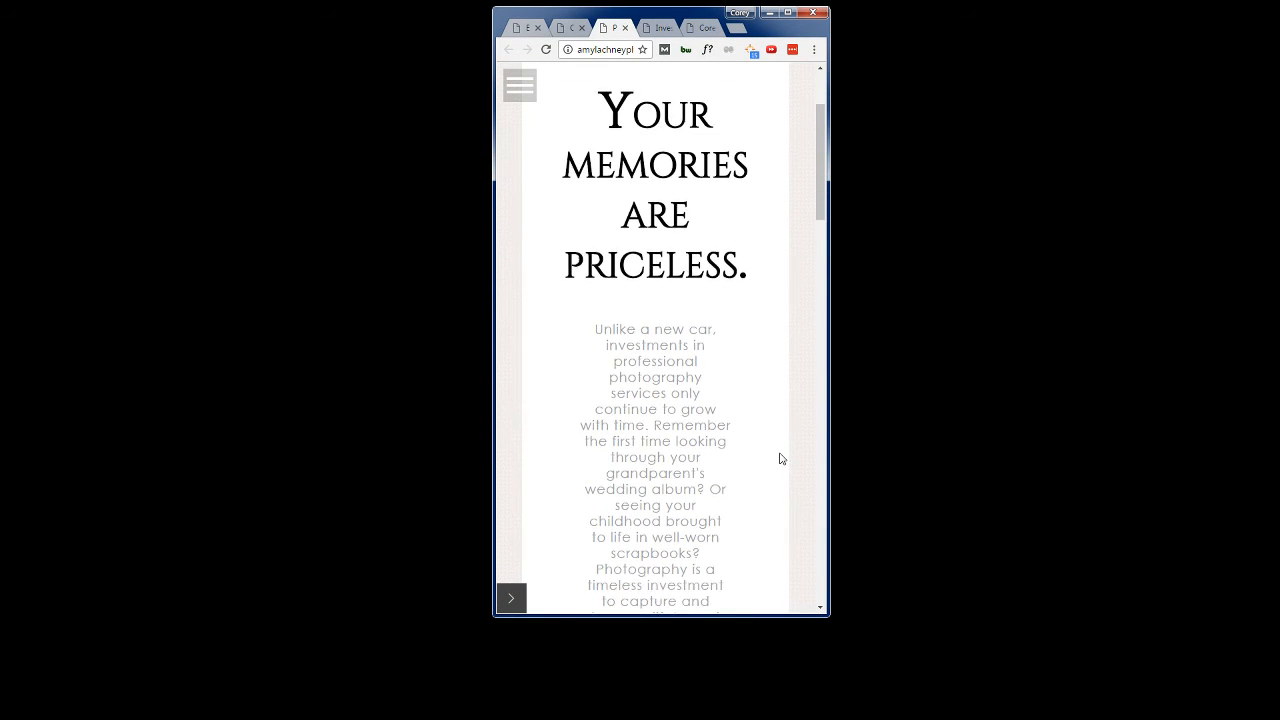
{"action": "scroll", "coordinate": [764, 440], "scroll_direction": "down", "scroll_amount": 7}
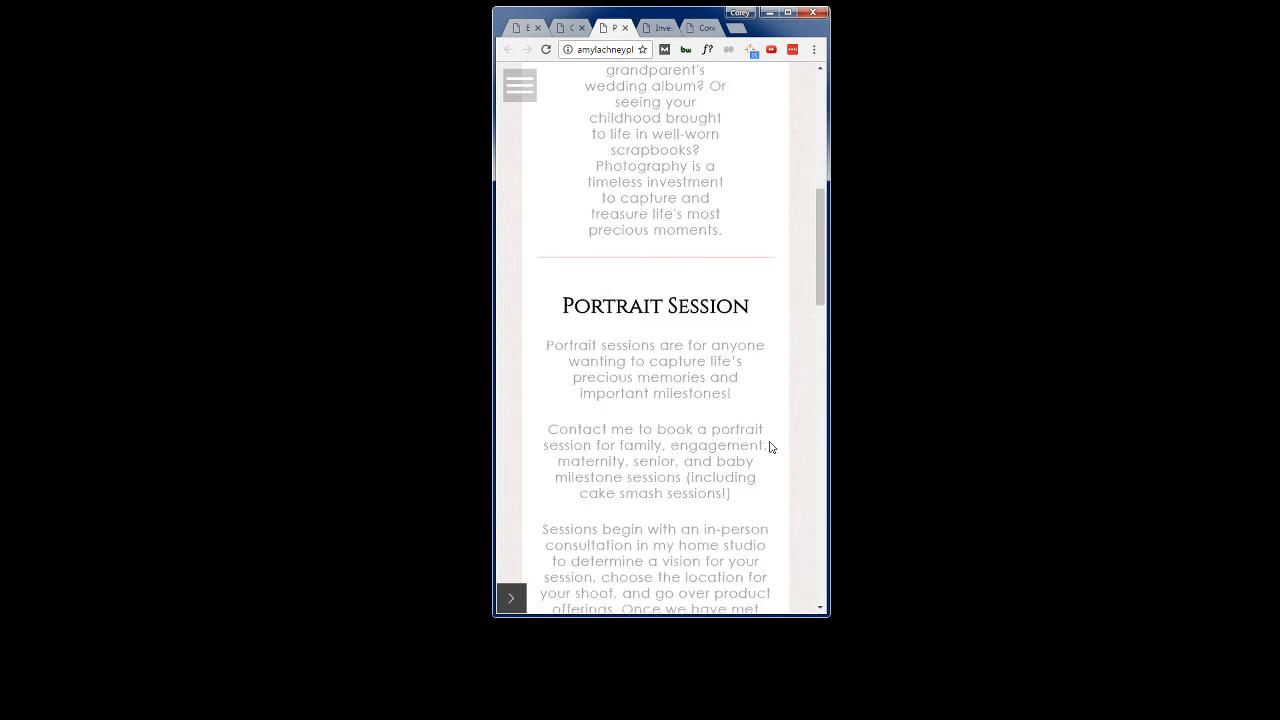
{"action": "scroll", "coordinate": [770, 447], "scroll_direction": "down", "scroll_amount": 2}
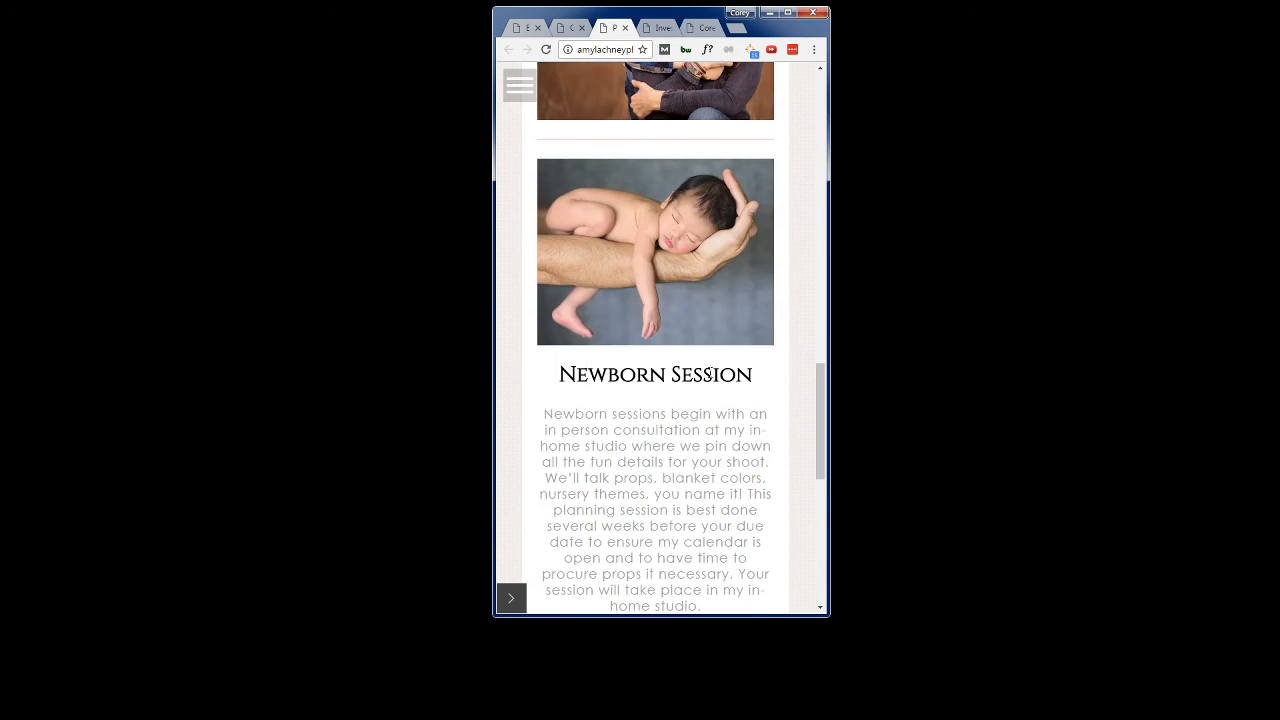
{"action": "scroll", "coordinate": [635, 359], "scroll_direction": "down", "scroll_amount": 6}
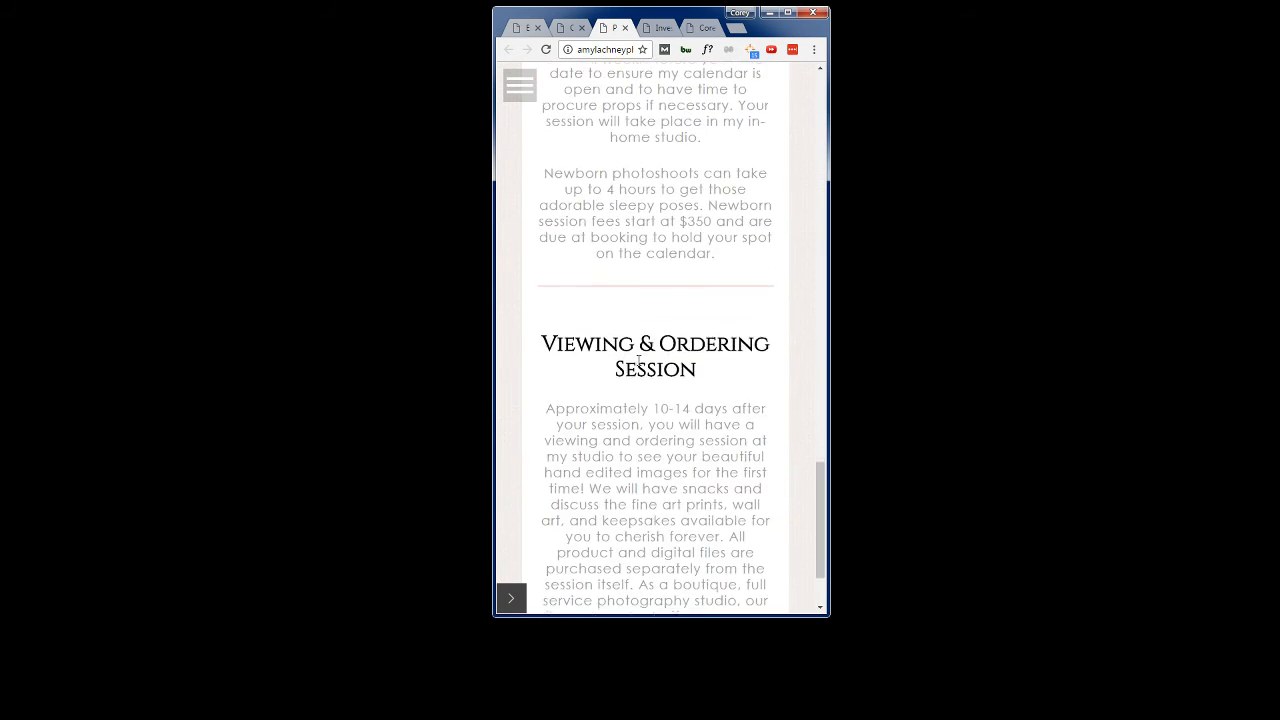
{"action": "scroll", "coordinate": [638, 362], "scroll_direction": "up", "scroll_amount": 5}
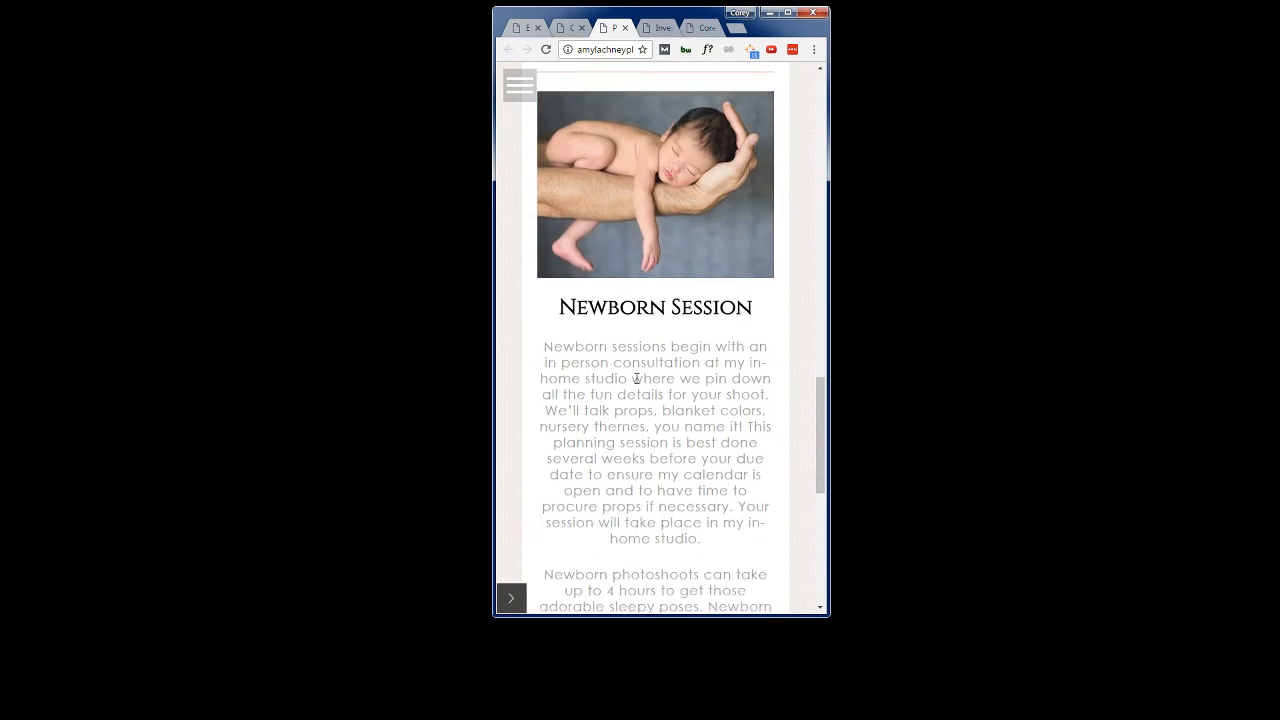
{"action": "scroll", "coordinate": [636, 380], "scroll_direction": "down", "scroll_amount": 6}
{"action": "scroll", "coordinate": [636, 378], "scroll_direction": "up", "scroll_amount": 14}
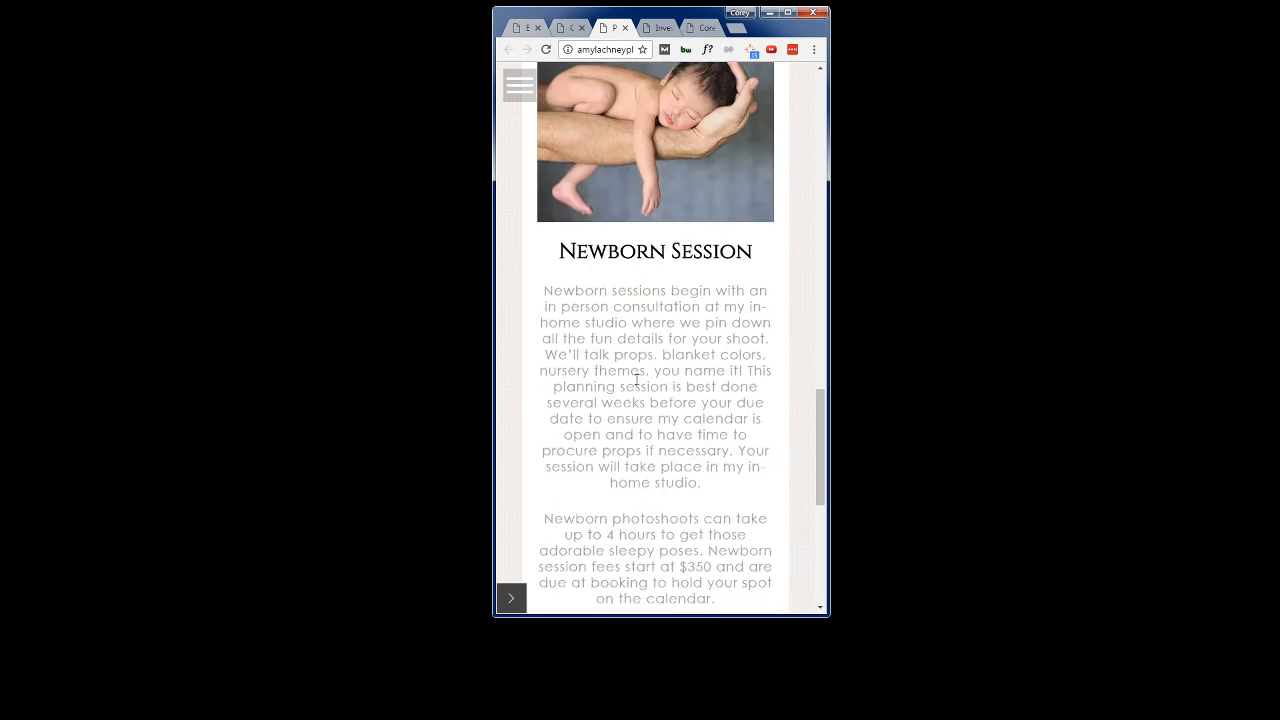
{"action": "scroll", "coordinate": [638, 401], "scroll_direction": "up", "scroll_amount": 4}
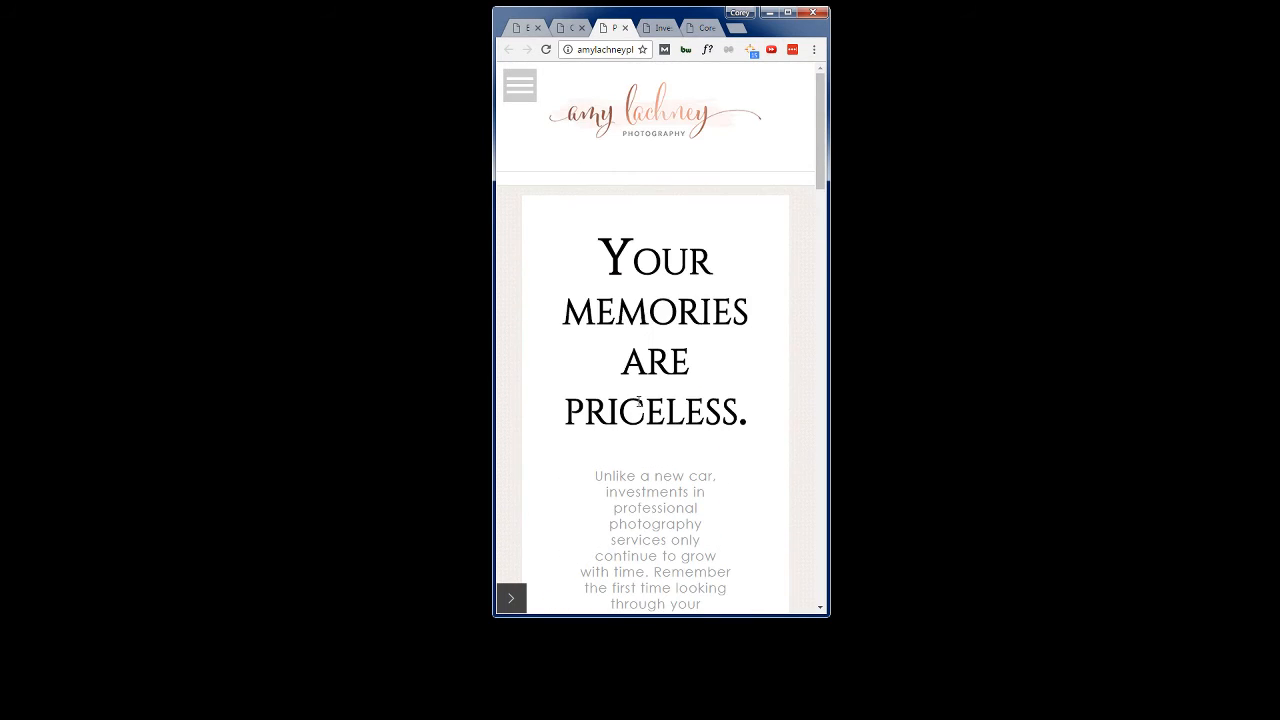
Step: Examine the stacking order and spacing of text and images in the Portrait and Newborn sections at phone width, down to the footer
{"action": "scroll", "coordinate": [599, 395], "scroll_direction": "down", "scroll_amount": 2}
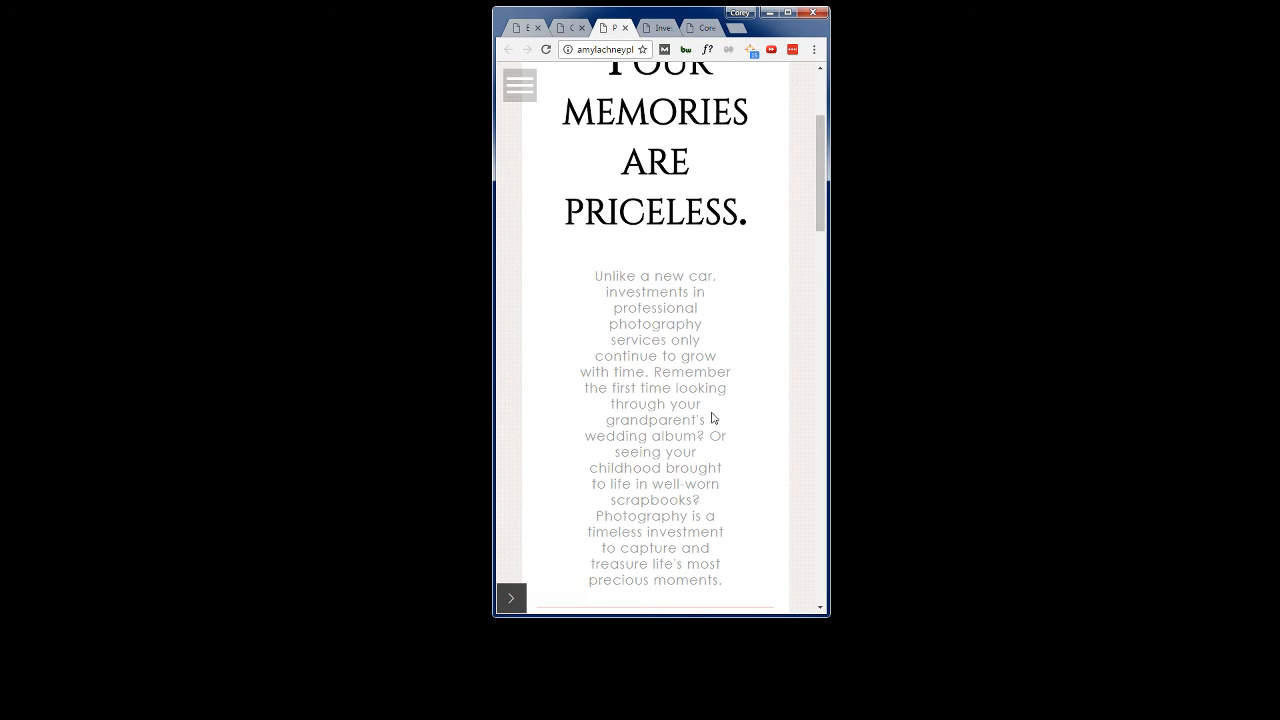
{"action": "scroll", "coordinate": [712, 418], "scroll_direction": "down", "scroll_amount": 7}
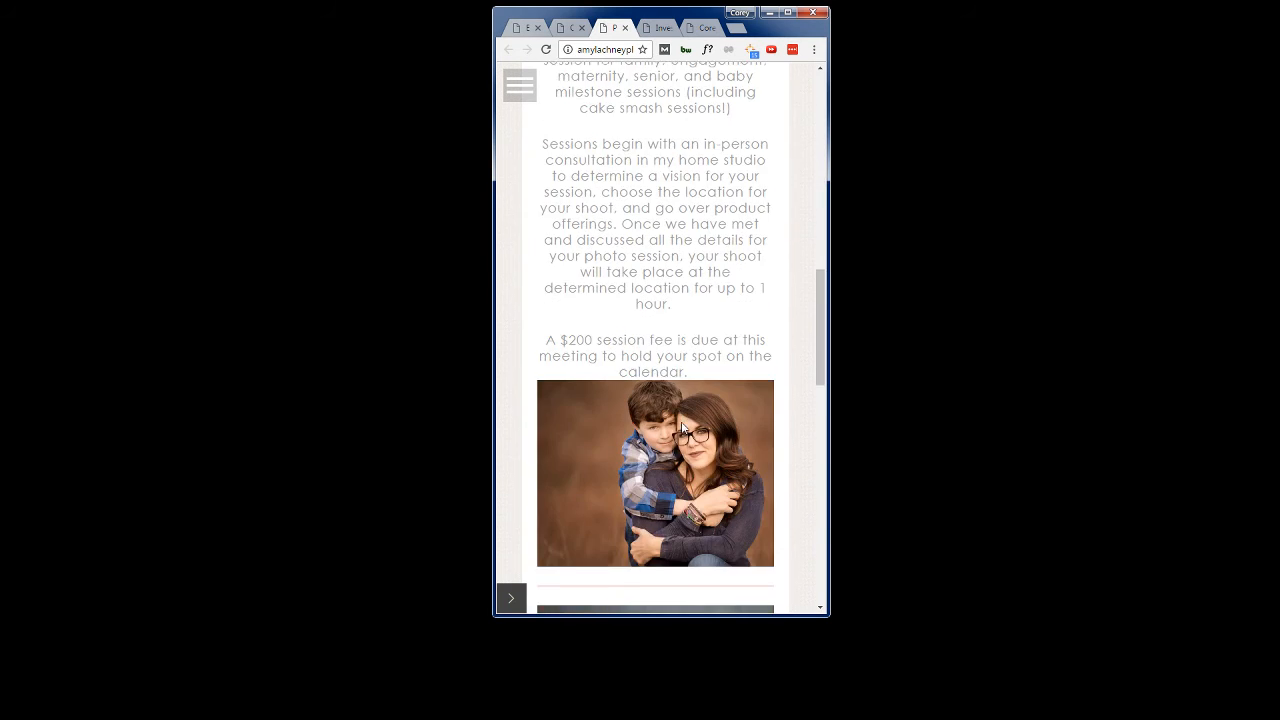
{"action": "scroll", "coordinate": [681, 428], "scroll_direction": "down", "scroll_amount": 2}
{"action": "scroll", "coordinate": [681, 428], "scroll_direction": "up", "scroll_amount": 5}
{"action": "scroll", "coordinate": [681, 428], "scroll_direction": "down", "scroll_amount": 3}
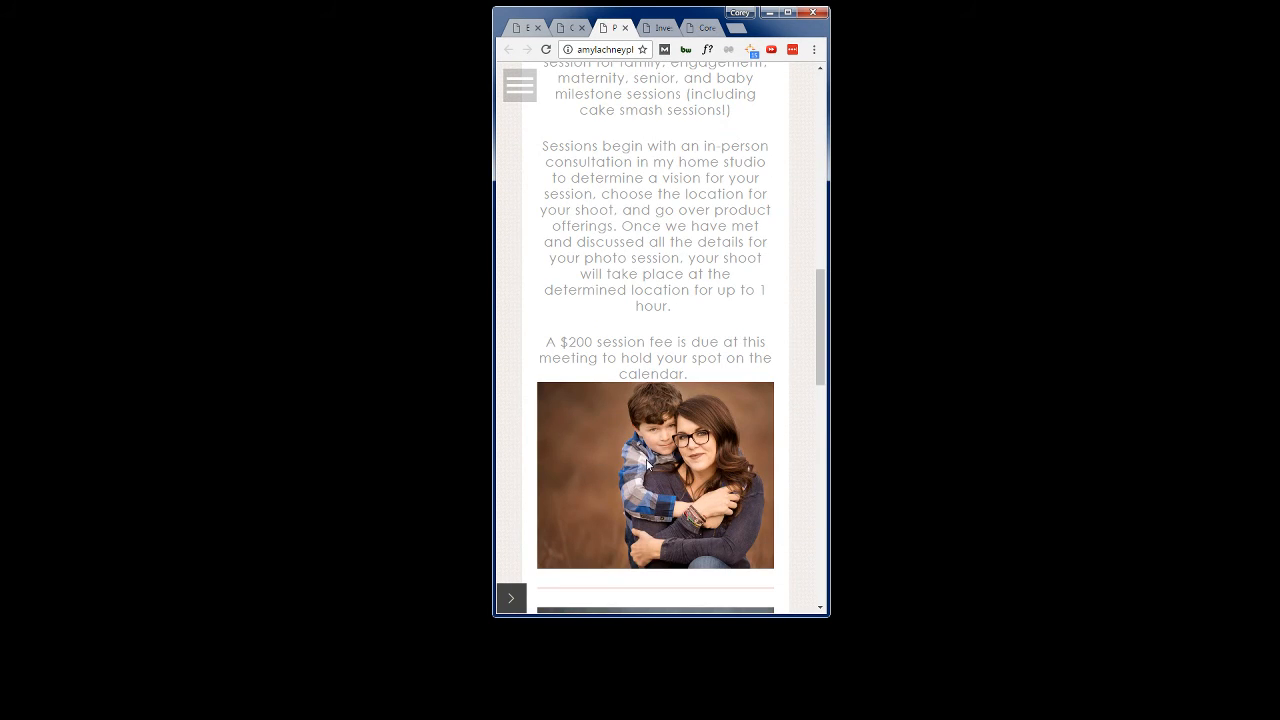
{"action": "scroll", "coordinate": [648, 466], "scroll_direction": "up", "scroll_amount": 3}
{"action": "scroll", "coordinate": [682, 249], "scroll_direction": "down", "scroll_amount": 3}
{"action": "scroll", "coordinate": [670, 317], "scroll_direction": "up", "scroll_amount": 3}
{"action": "scroll", "coordinate": [660, 380], "scroll_direction": "down", "scroll_amount": 6}
{"action": "scroll", "coordinate": [677, 400], "scroll_direction": "down", "scroll_amount": 5}
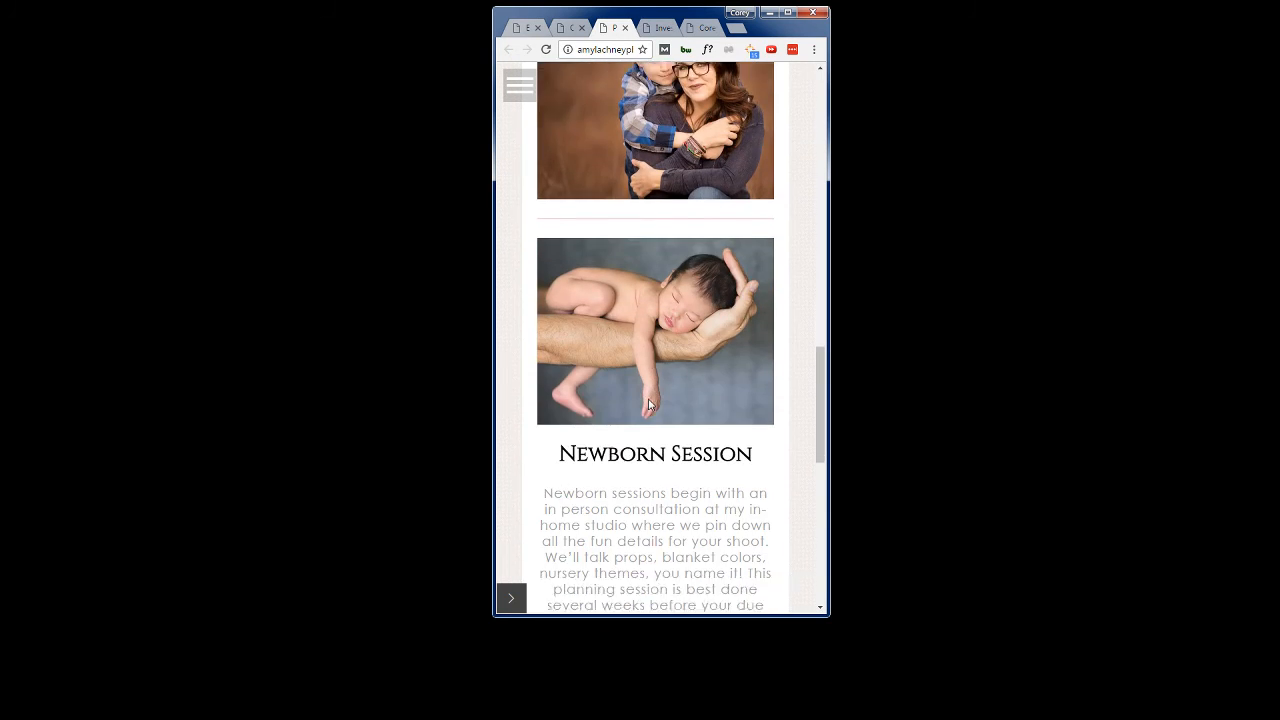
{"action": "scroll", "coordinate": [654, 403], "scroll_direction": "up", "scroll_amount": 6}
{"action": "scroll", "coordinate": [653, 398], "scroll_direction": "up", "scroll_amount": 4}
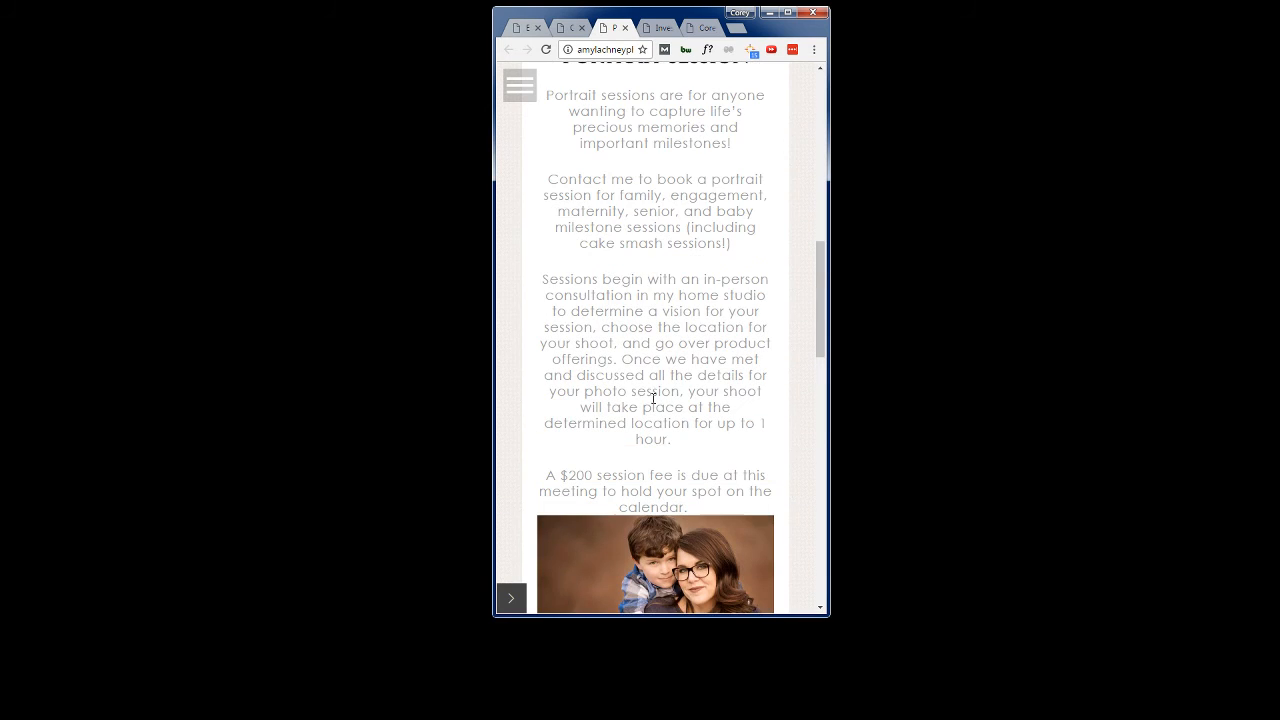
{"action": "scroll", "coordinate": [675, 272], "scroll_direction": "down", "scroll_amount": 8}
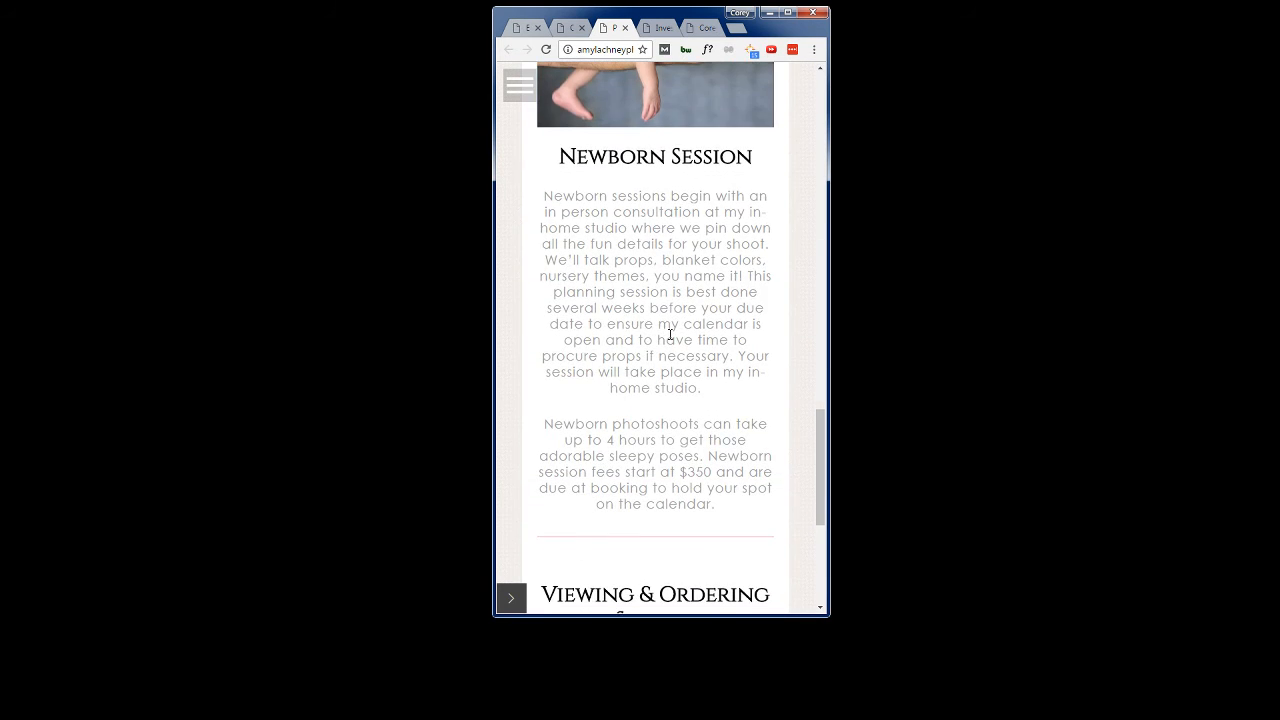
{"action": "scroll", "coordinate": [668, 332], "scroll_direction": "down", "scroll_amount": 2}
{"action": "scroll", "coordinate": [668, 329], "scroll_direction": "up", "scroll_amount": 3}
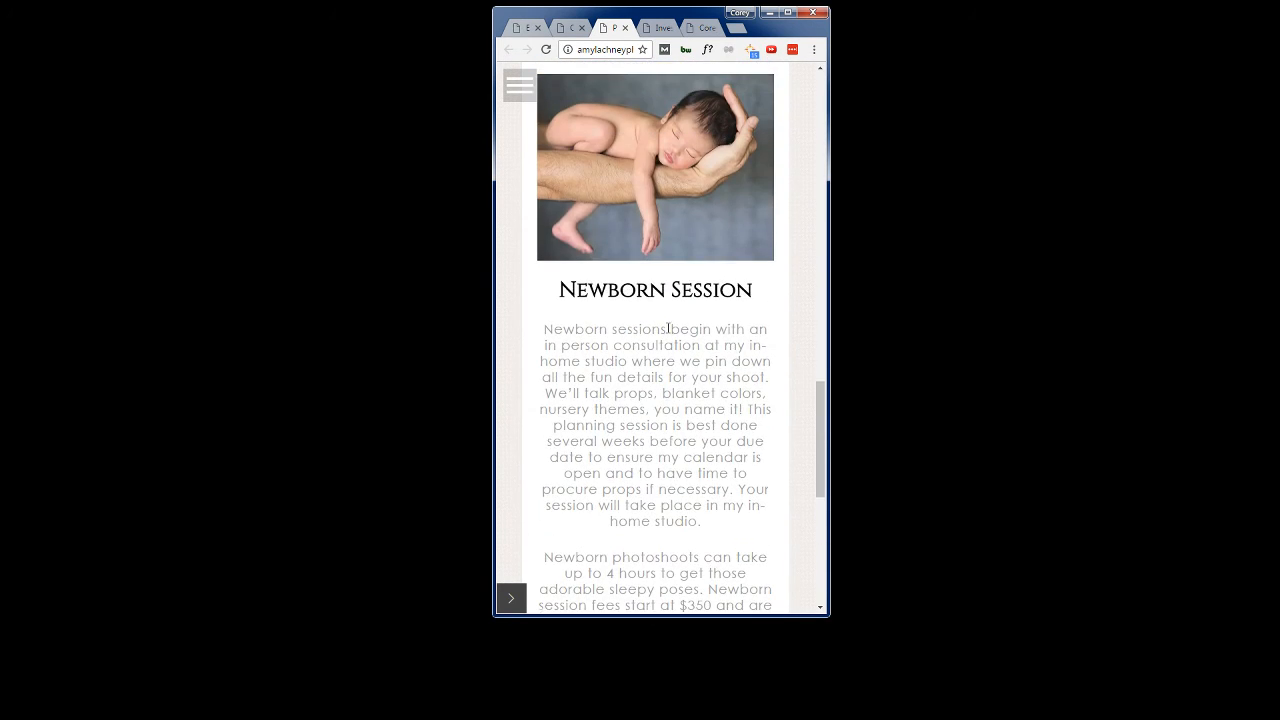
{"action": "scroll", "coordinate": [680, 252], "scroll_direction": "up", "scroll_amount": 5}
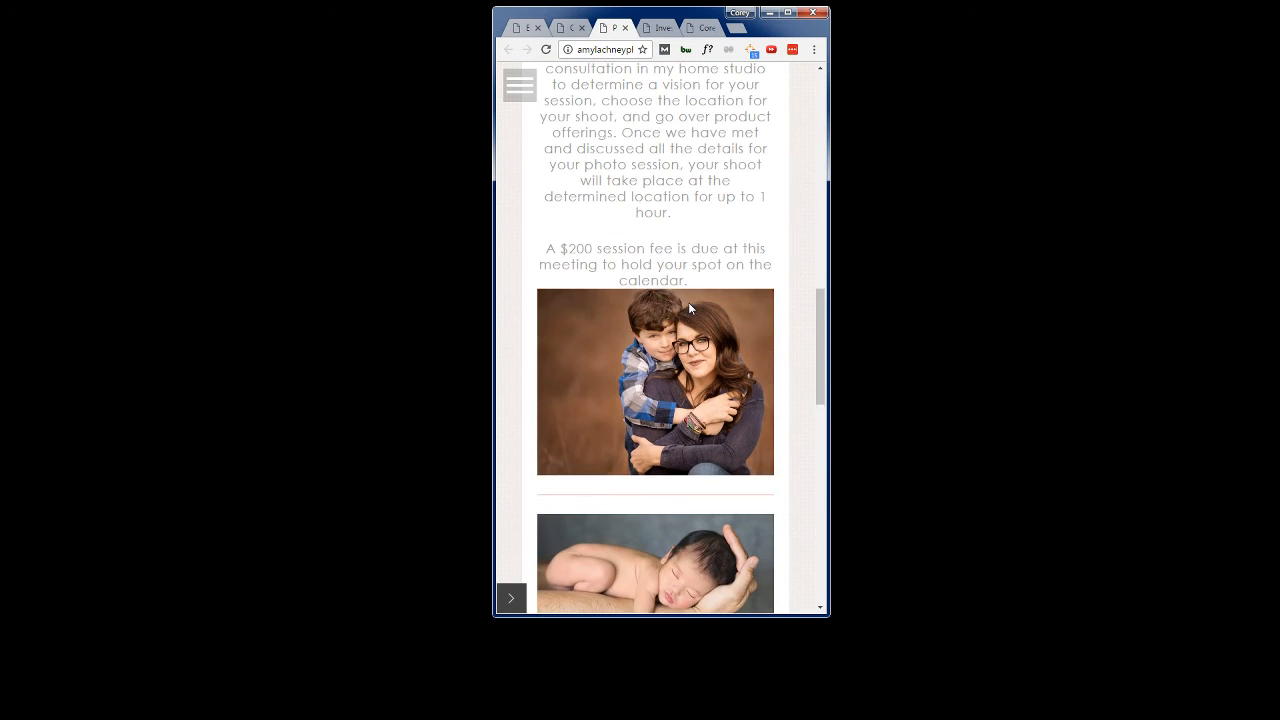
{"action": "scroll", "coordinate": [650, 358], "scroll_direction": "down", "scroll_amount": 8}
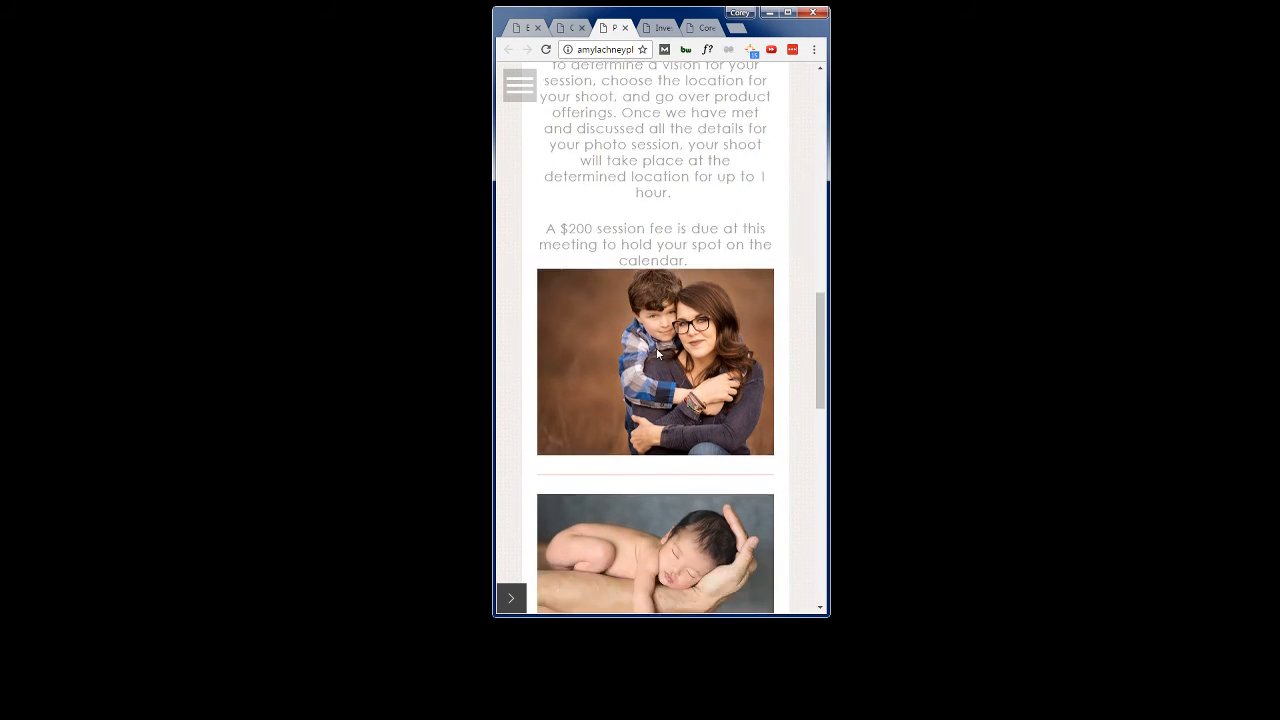
{"action": "scroll", "coordinate": [660, 365], "scroll_direction": "down", "scroll_amount": 2}
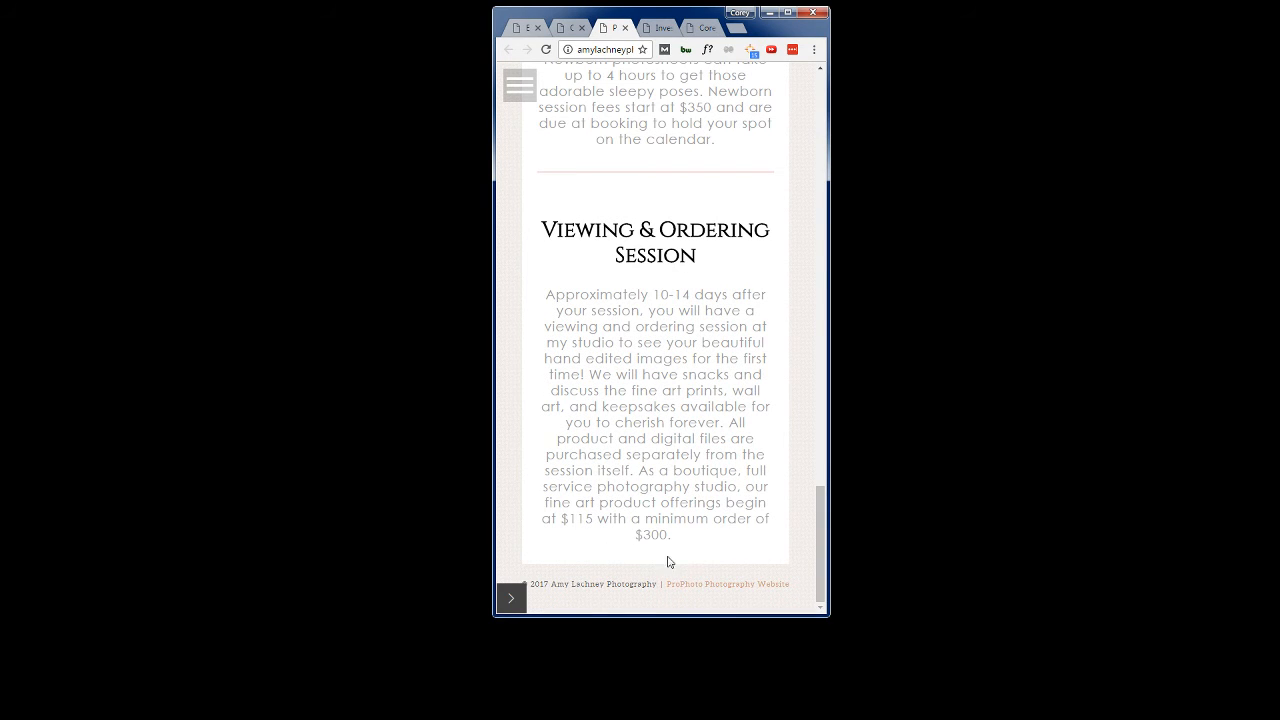
Step: Widen the phone-width browser window on both sides, check the demo page heading at that size, and maximize the window
{"action": "scroll", "coordinate": [662, 553], "scroll_direction": "up", "scroll_amount": 10}
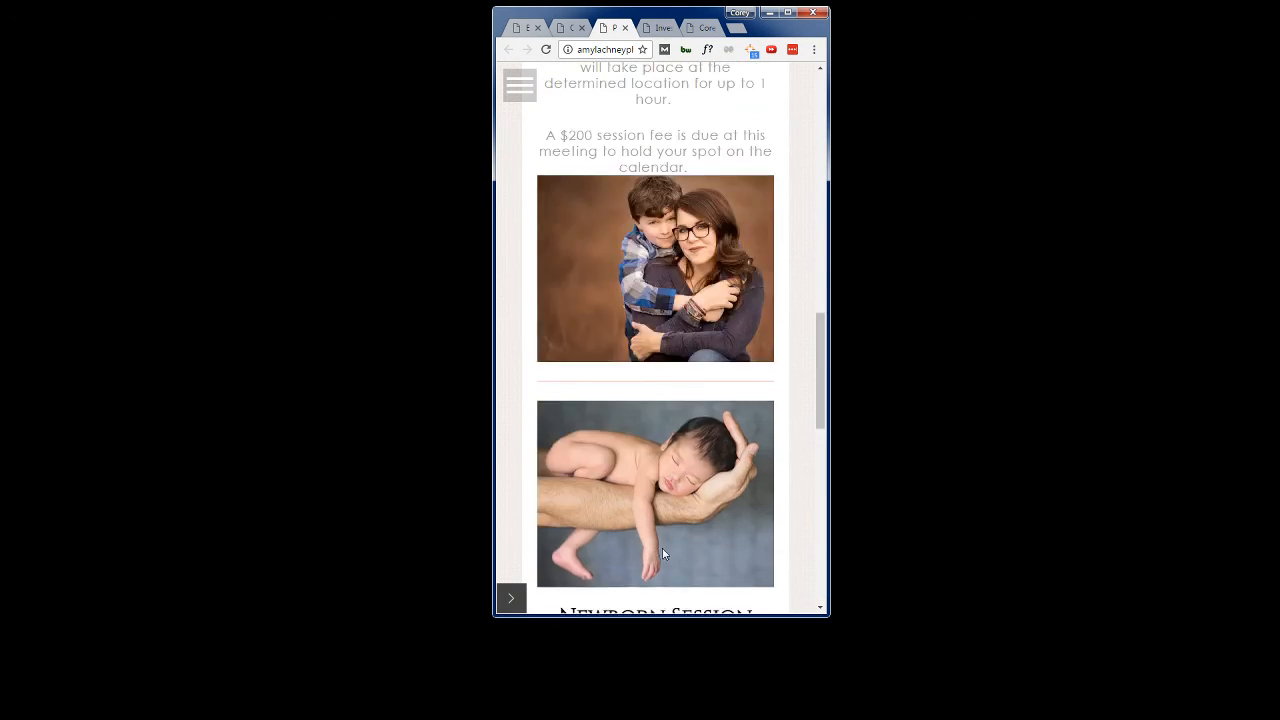
{"action": "scroll", "coordinate": [662, 553], "scroll_direction": "up", "scroll_amount": 5}
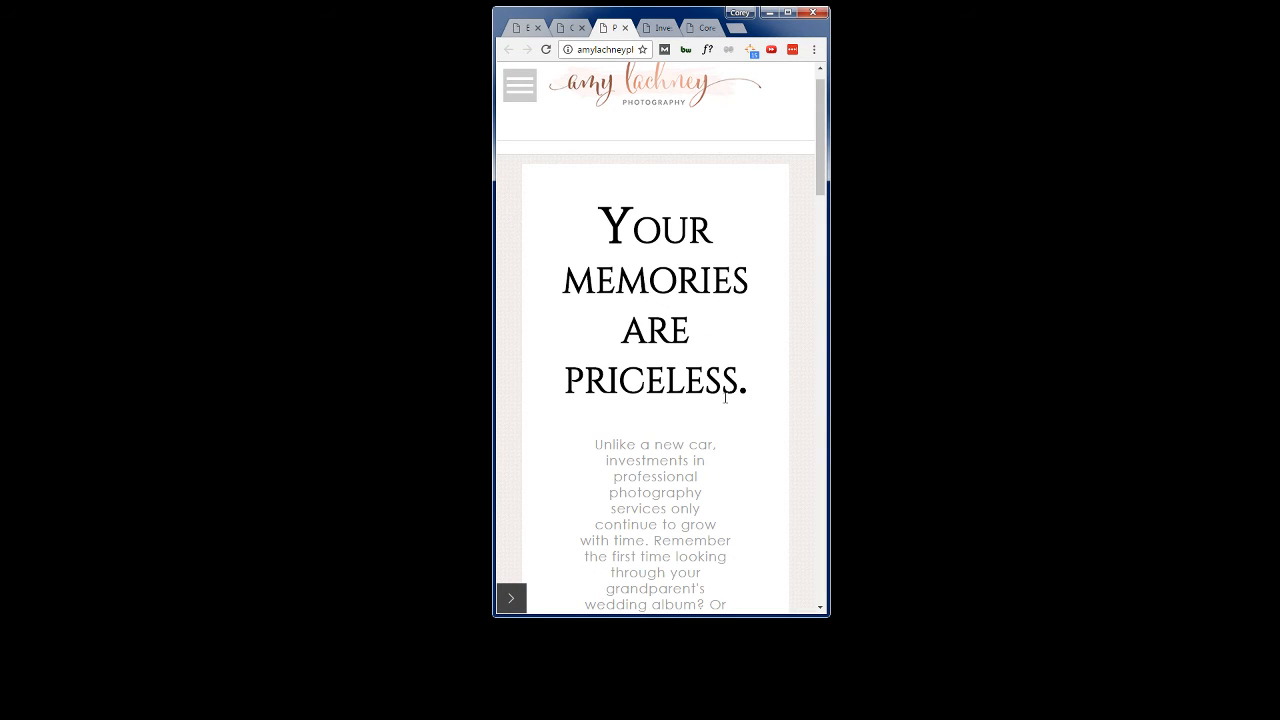
{"action": "left_click_drag", "start_coordinate": [829, 318], "coordinate": [1191, 331]}
{"action": "left_click_drag", "start_coordinate": [494, 271], "coordinate": [403, 288]}
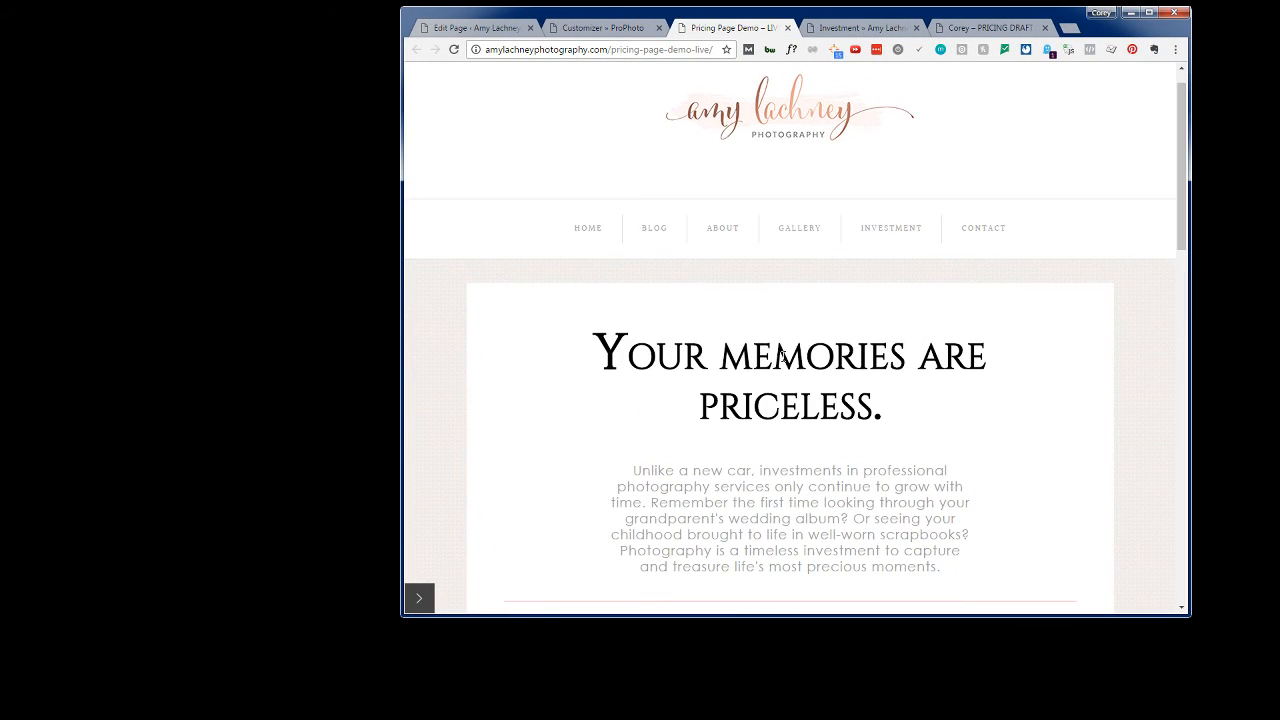
{"action": "scroll", "coordinate": [785, 380], "scroll_direction": "down", "scroll_amount": 2}
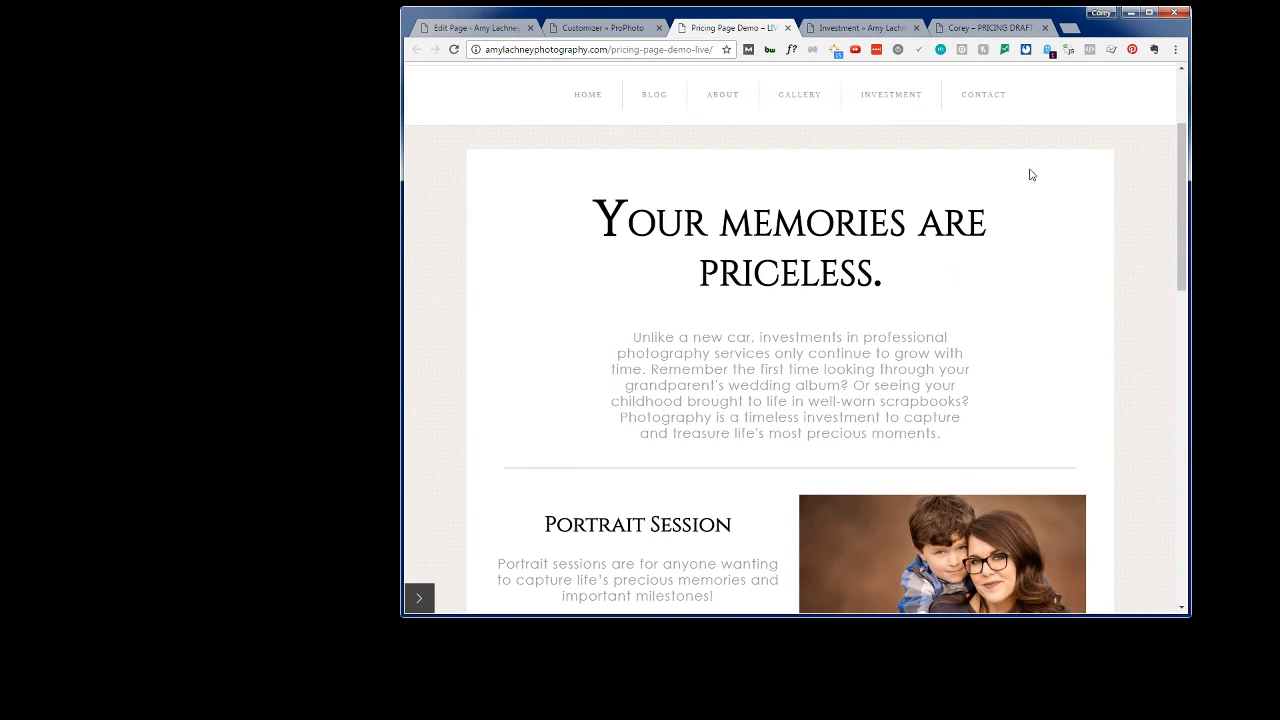
{"action": "left_click", "coordinate": [1149, 12]}
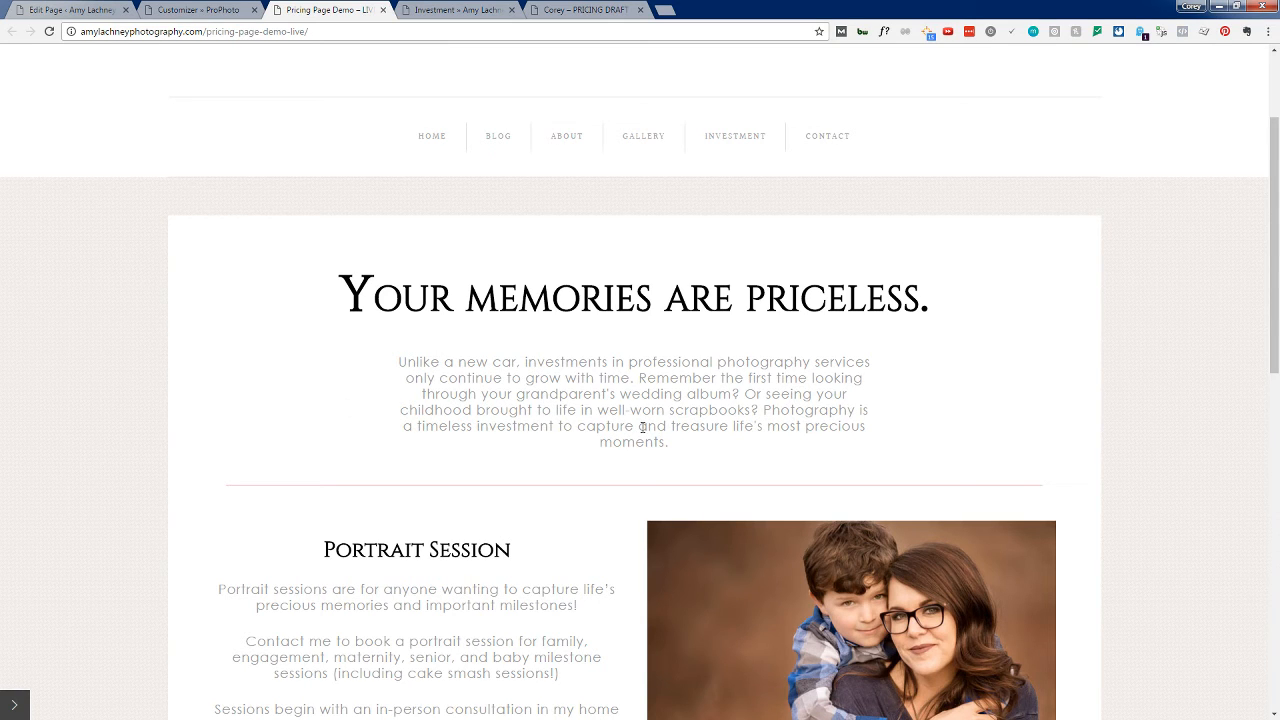
Step: Examine the full-width layout of the live demo page from the heading through the Portrait, Newborn and Viewing & Ordering sections
{"action": "scroll", "coordinate": [638, 432], "scroll_direction": "down", "scroll_amount": 2}
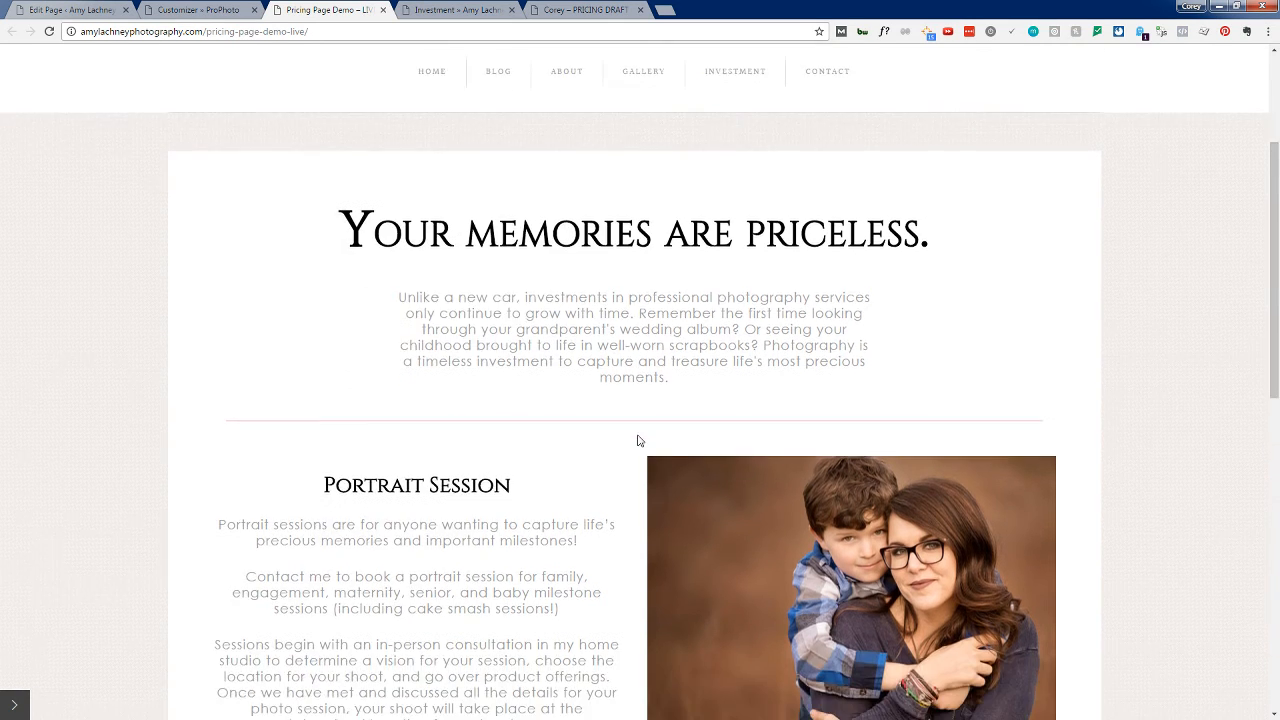
{"action": "scroll", "coordinate": [638, 440], "scroll_direction": "down", "scroll_amount": 1}
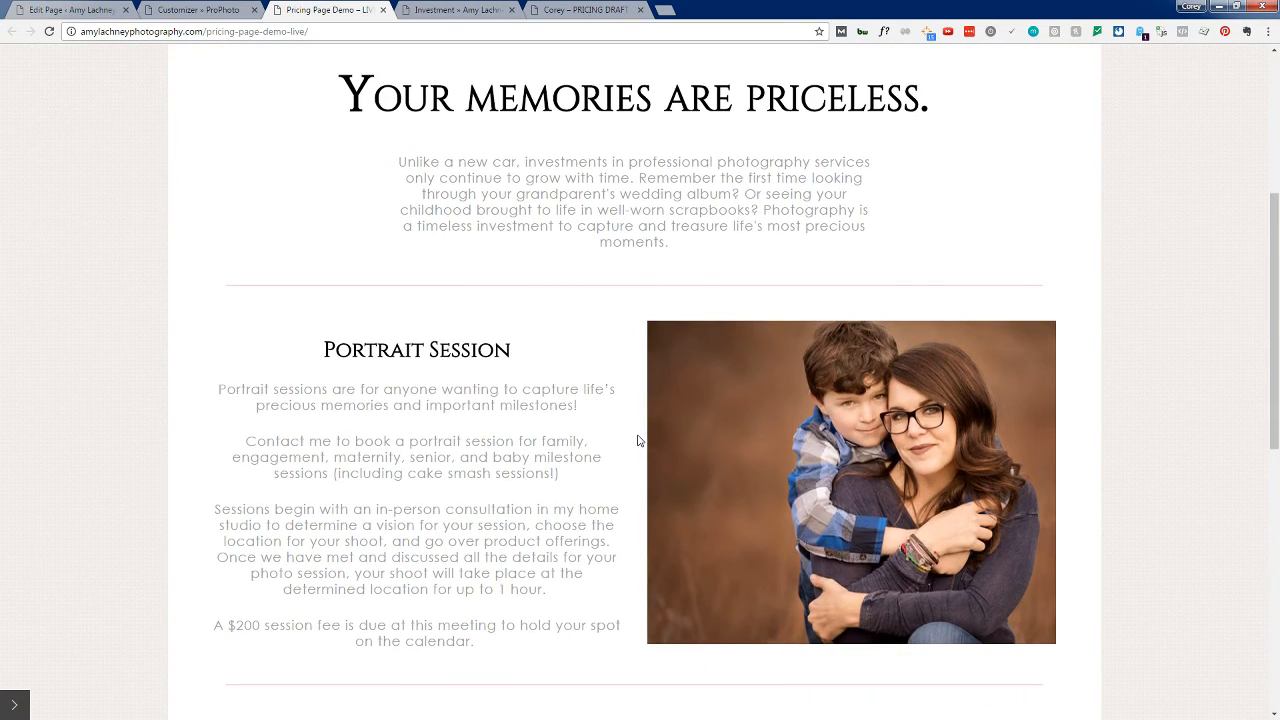
{"action": "scroll", "coordinate": [638, 440], "scroll_direction": "down", "scroll_amount": 1}
{"action": "scroll", "coordinate": [638, 441], "scroll_direction": "down", "scroll_amount": 1}
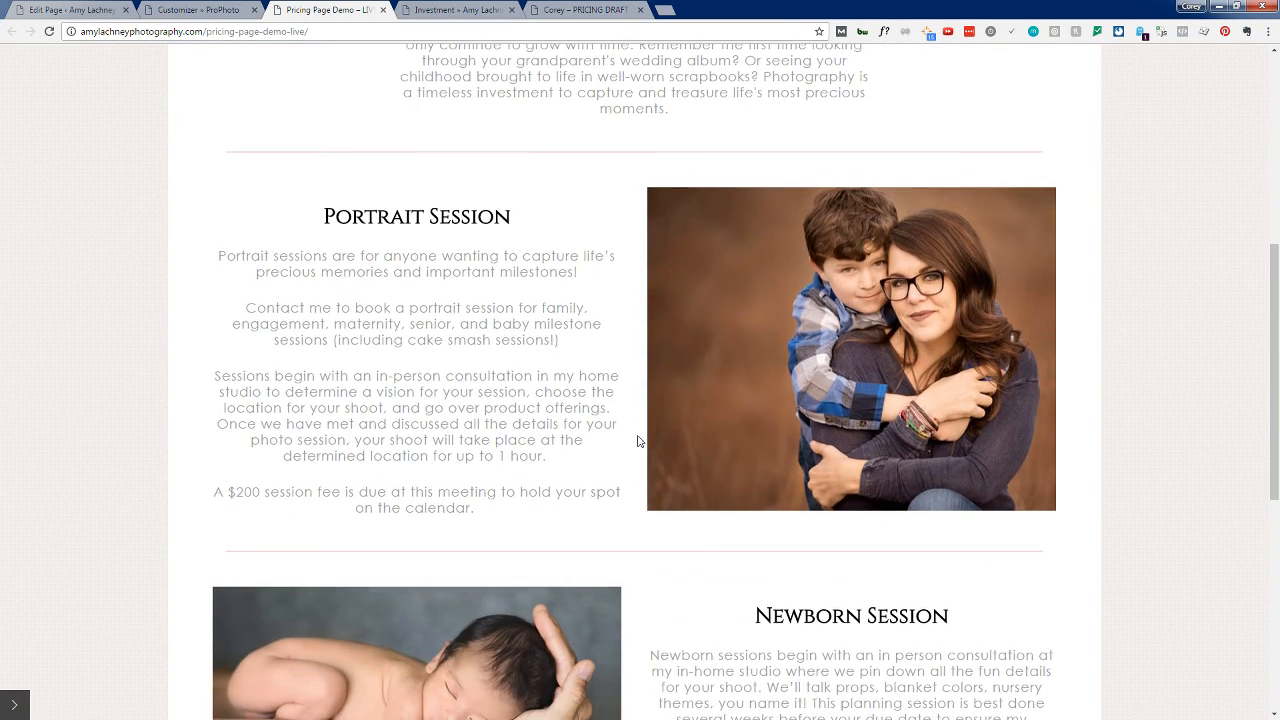
{"action": "scroll", "coordinate": [638, 446], "scroll_direction": "down", "scroll_amount": 6}
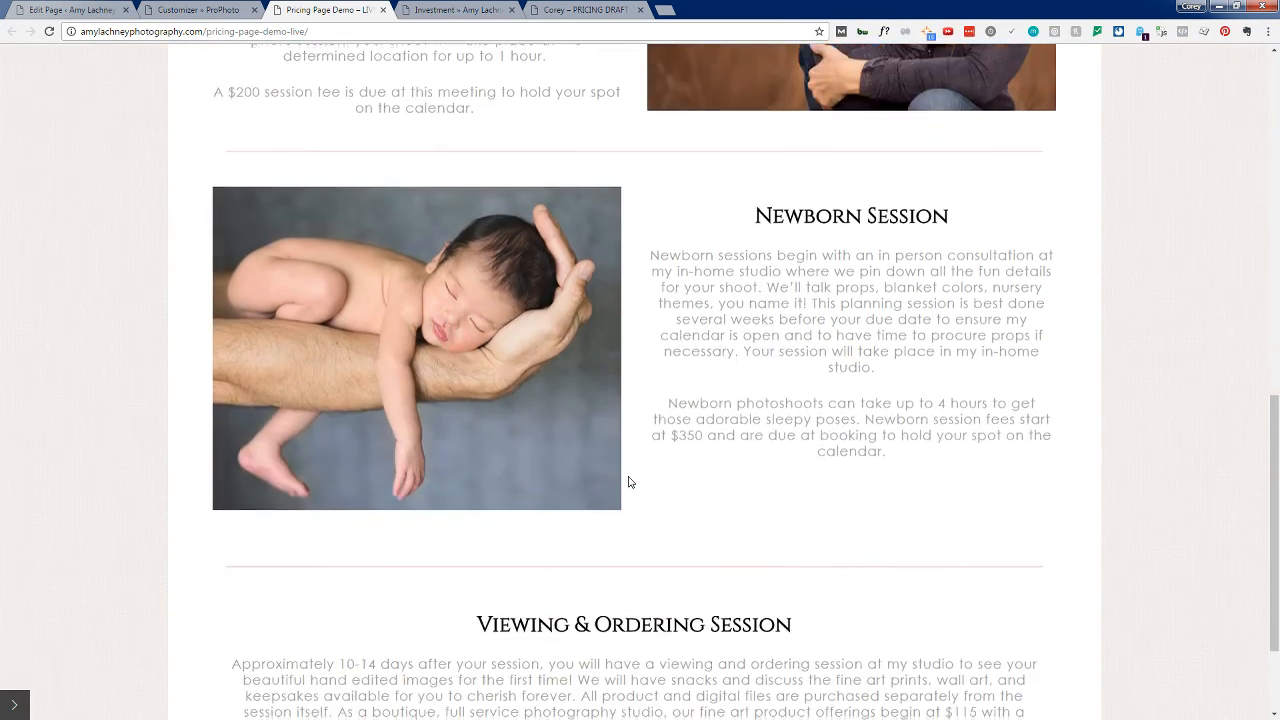
{"action": "scroll", "coordinate": [629, 482], "scroll_direction": "down", "scroll_amount": 1}
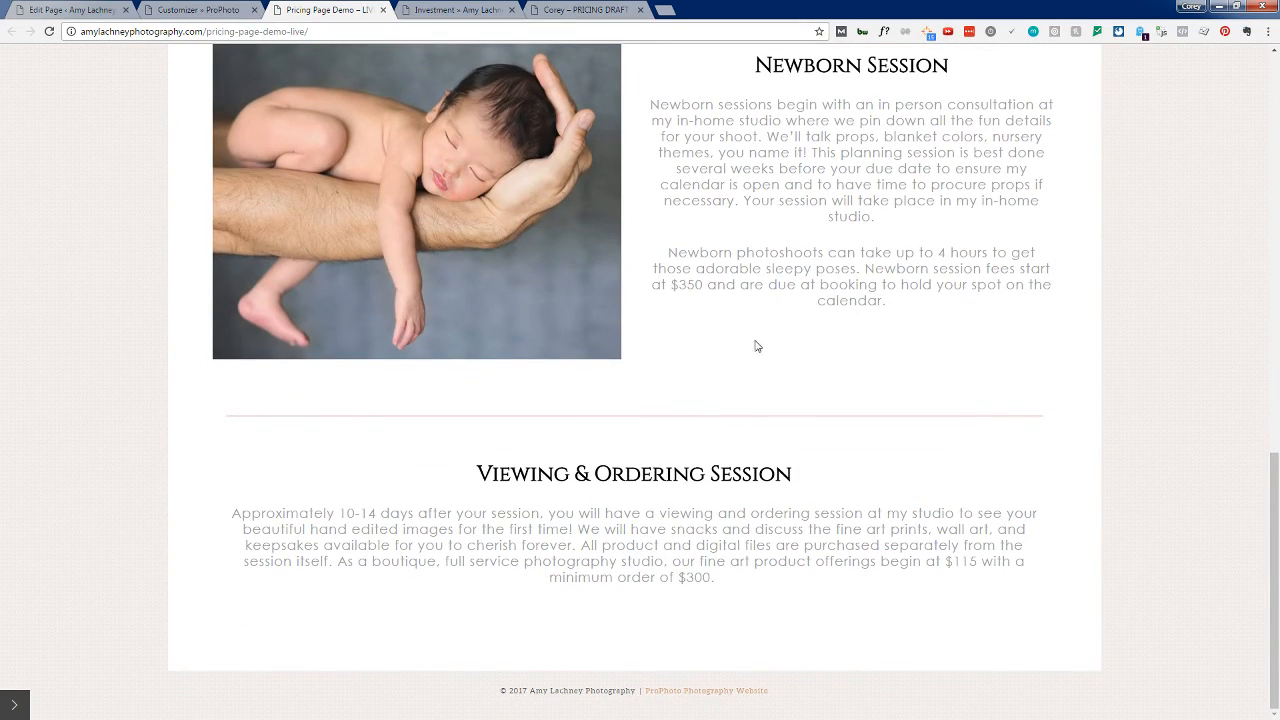
{"action": "scroll", "coordinate": [672, 528], "scroll_direction": "up", "scroll_amount": 12}
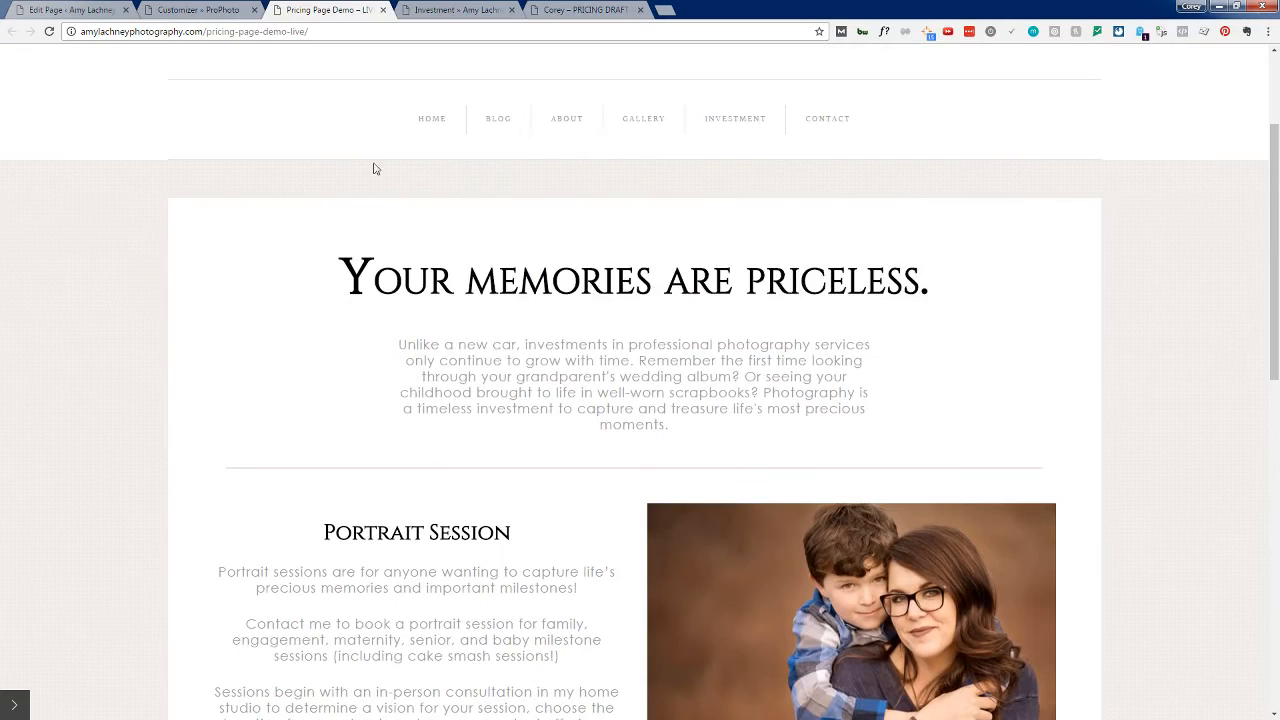
Step: Compare the Main Block rows of the Pricing Page Demo template with the matching sections on the live demo page
{"action": "left_click", "coordinate": [197, 10]}
{"action": "scroll", "coordinate": [382, 493], "scroll_direction": "down", "scroll_amount": 3}
{"action": "scroll", "coordinate": [381, 492], "scroll_direction": "down", "scroll_amount": 1}
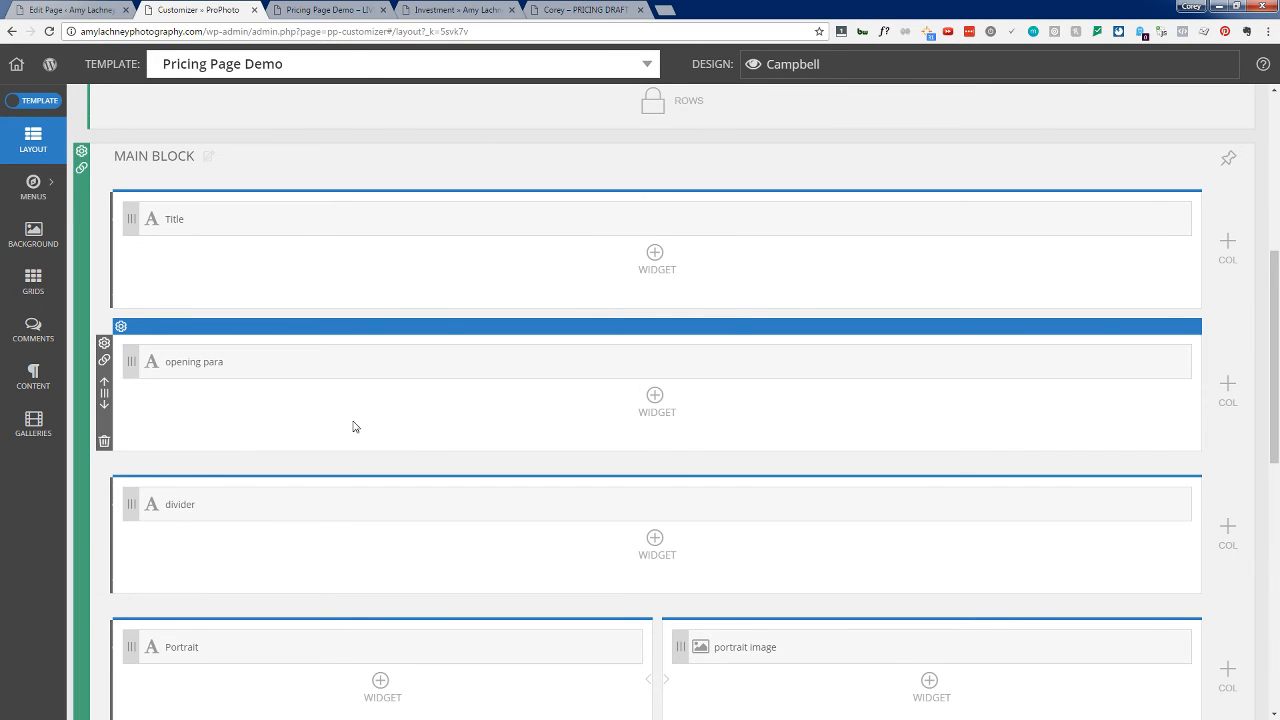
{"action": "scroll", "coordinate": [354, 486], "scroll_direction": "down", "scroll_amount": 1}
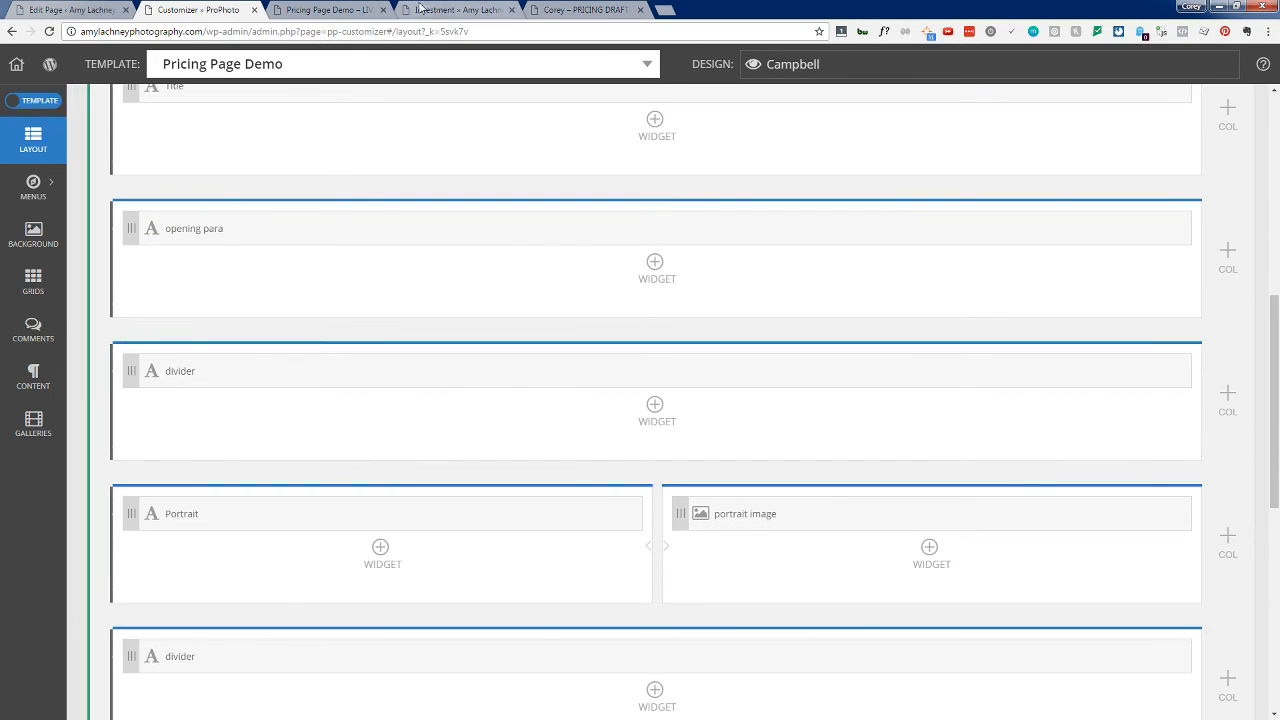
{"action": "left_click", "coordinate": [450, 10]}
{"action": "left_click", "coordinate": [296, 7]}
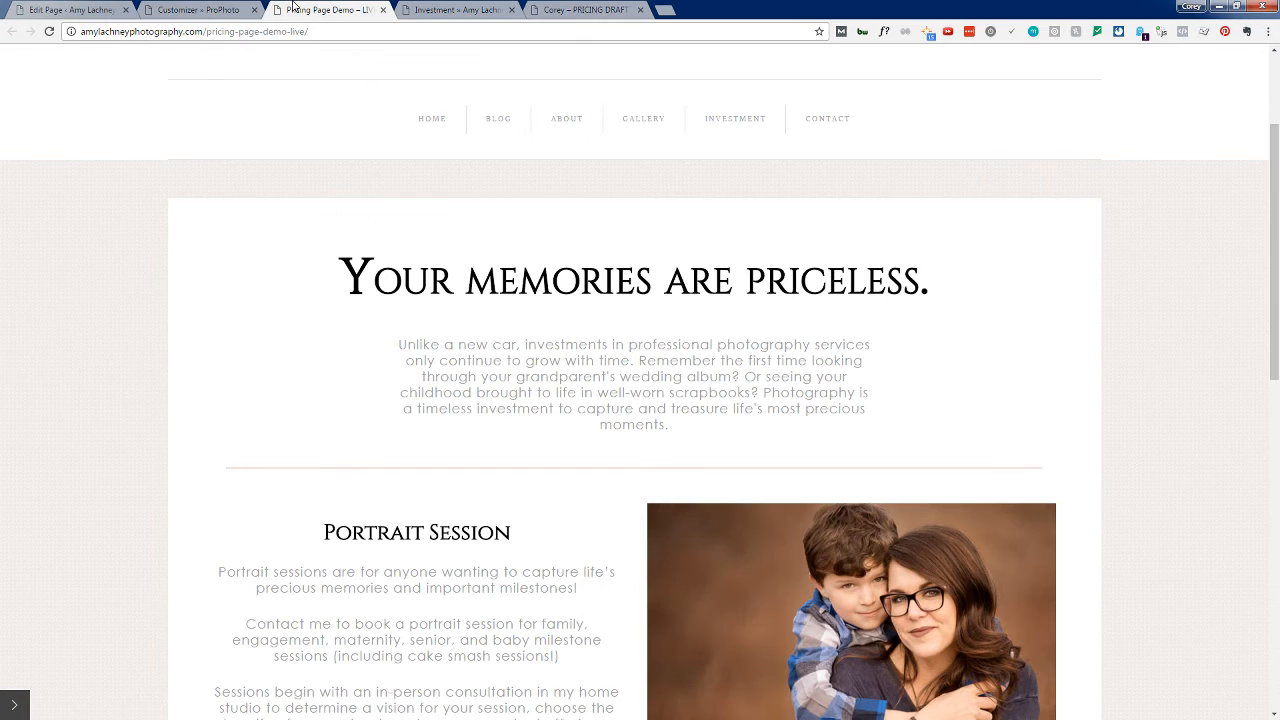
{"action": "scroll", "coordinate": [413, 440], "scroll_direction": "down", "scroll_amount": 2}
{"action": "scroll", "coordinate": [412, 433], "scroll_direction": "down", "scroll_amount": 5}
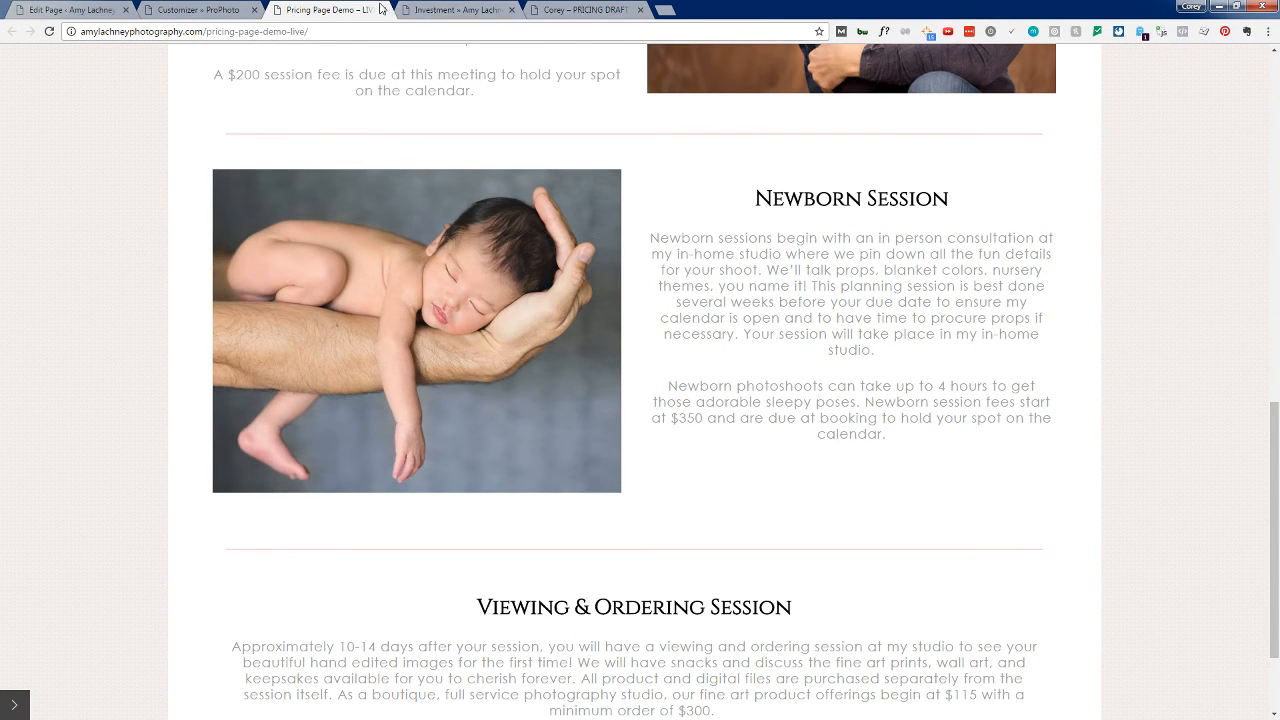
Step: Compare the original Investment page and the pricing draft page with the live demo page
{"action": "left_click", "coordinate": [455, 10]}
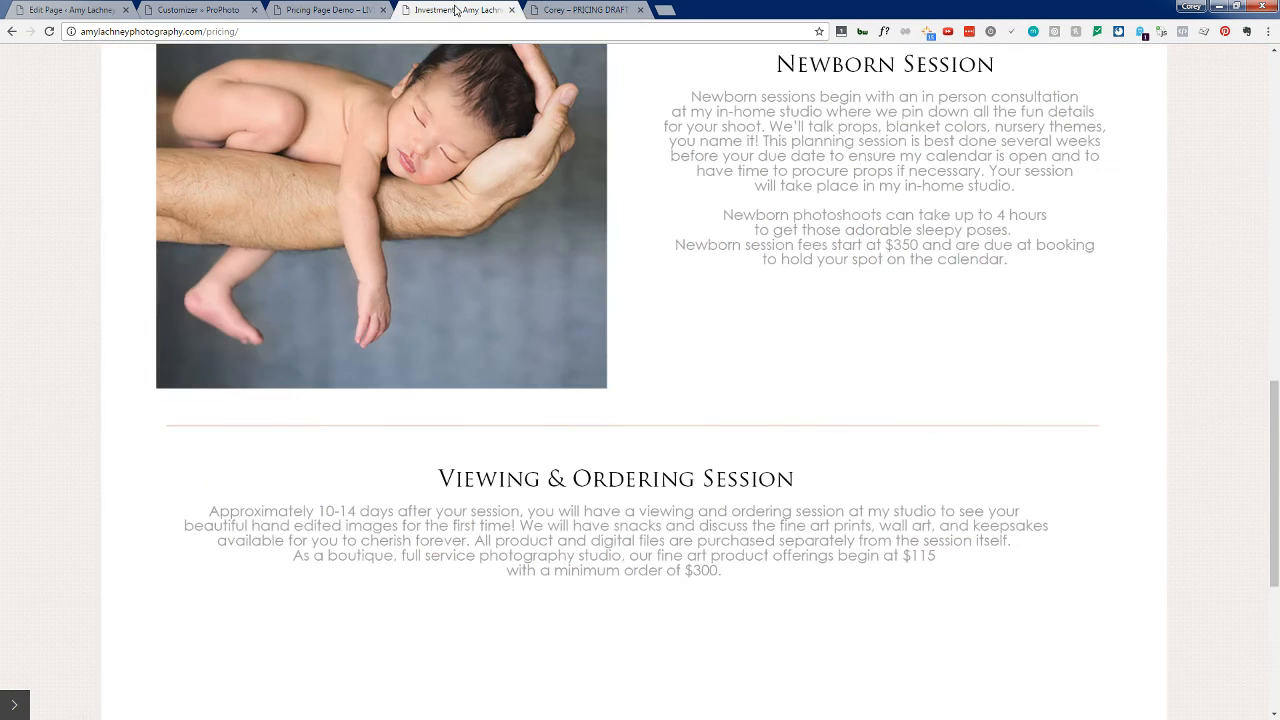
{"action": "left_click", "coordinate": [568, 8]}
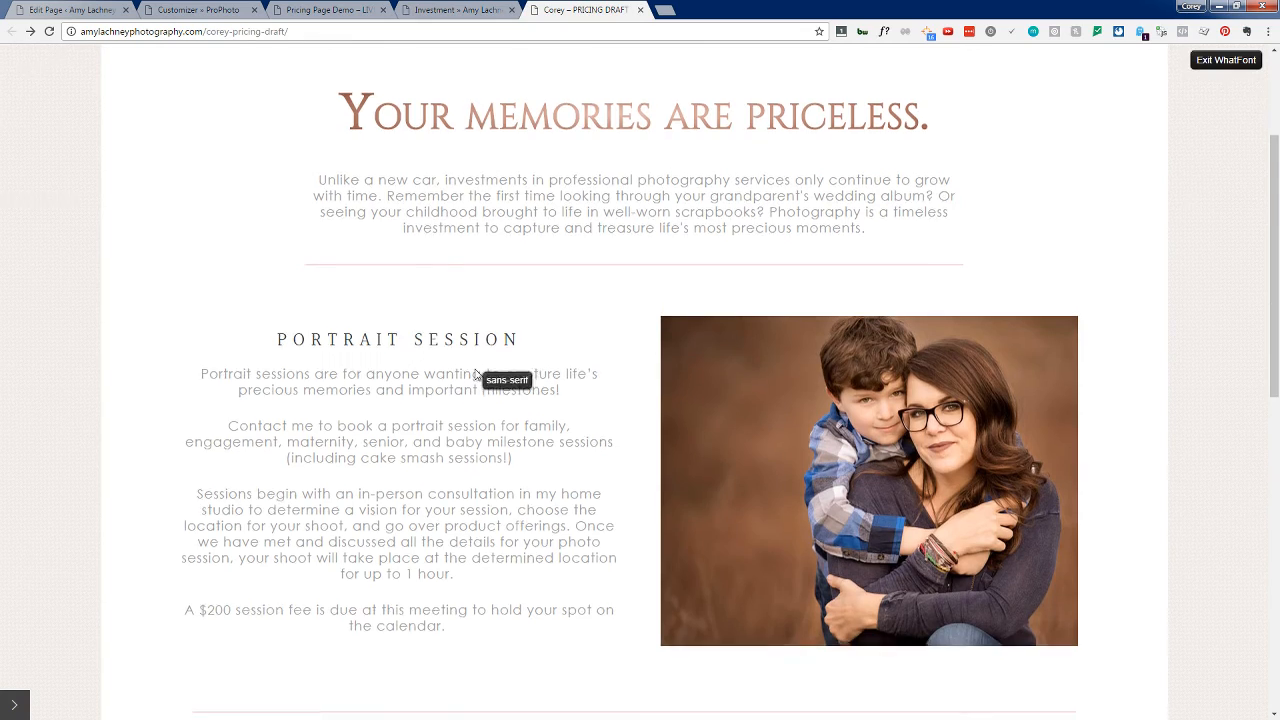
{"action": "scroll", "coordinate": [510, 400], "scroll_direction": "down", "scroll_amount": 2}
{"action": "scroll", "coordinate": [477, 371], "scroll_direction": "up", "scroll_amount": 4}
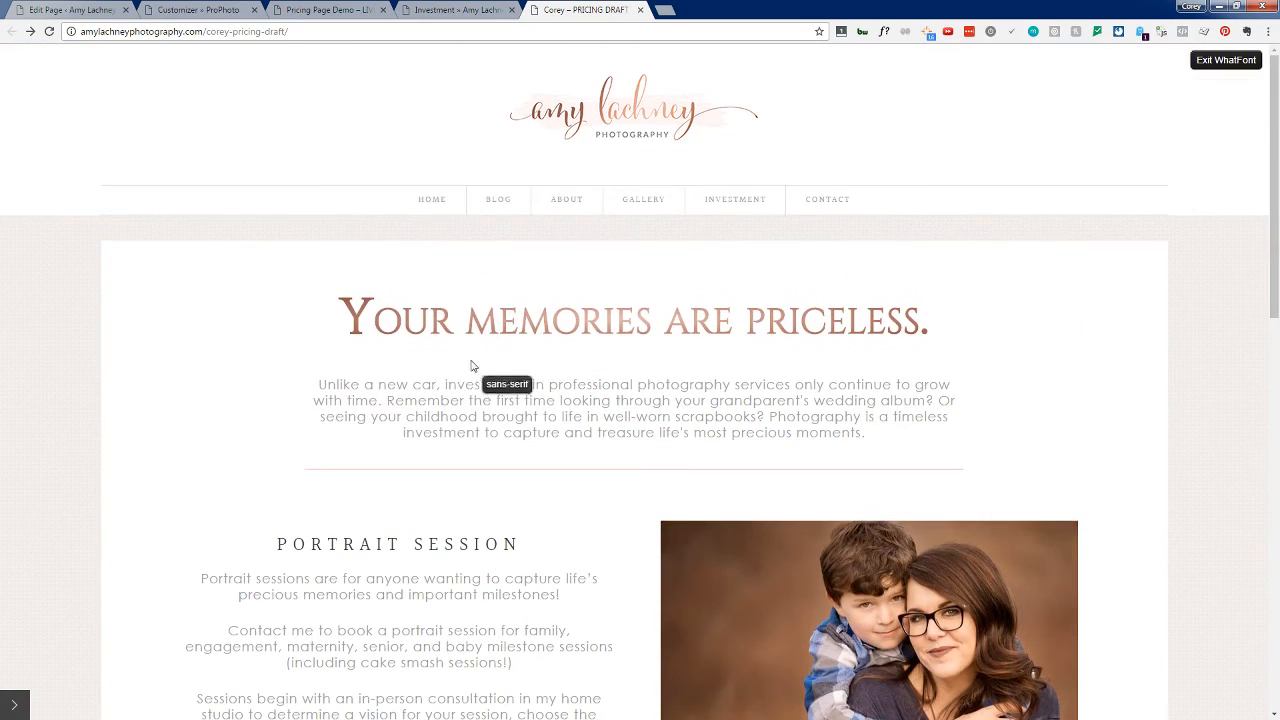
{"action": "left_click", "coordinate": [447, 10]}
{"action": "left_click", "coordinate": [323, 16]}
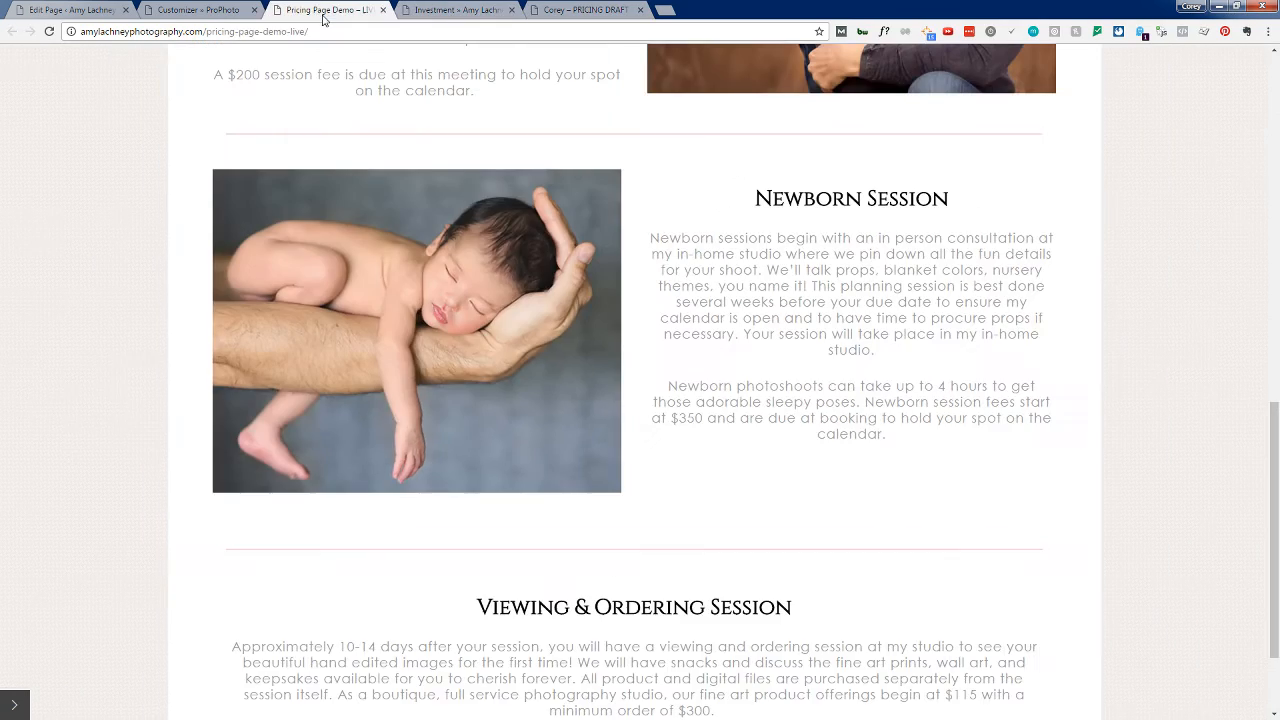
Step: Review the row customizations of the Main Block's Title row down to Row Custom Sass, and close them without saving
{"action": "left_click", "coordinate": [178, 20]}
{"action": "scroll", "coordinate": [362, 412], "scroll_direction": "up", "scroll_amount": 3}
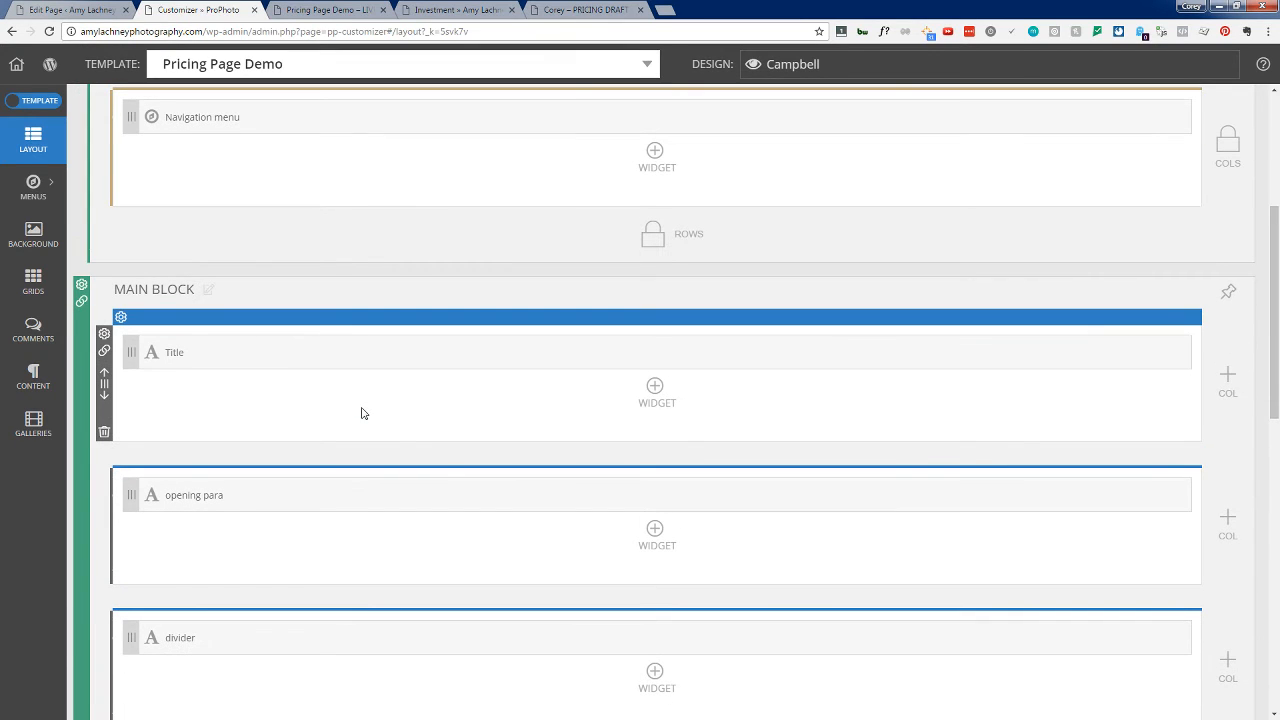
{"action": "scroll", "coordinate": [362, 413], "scroll_direction": "up", "scroll_amount": 4}
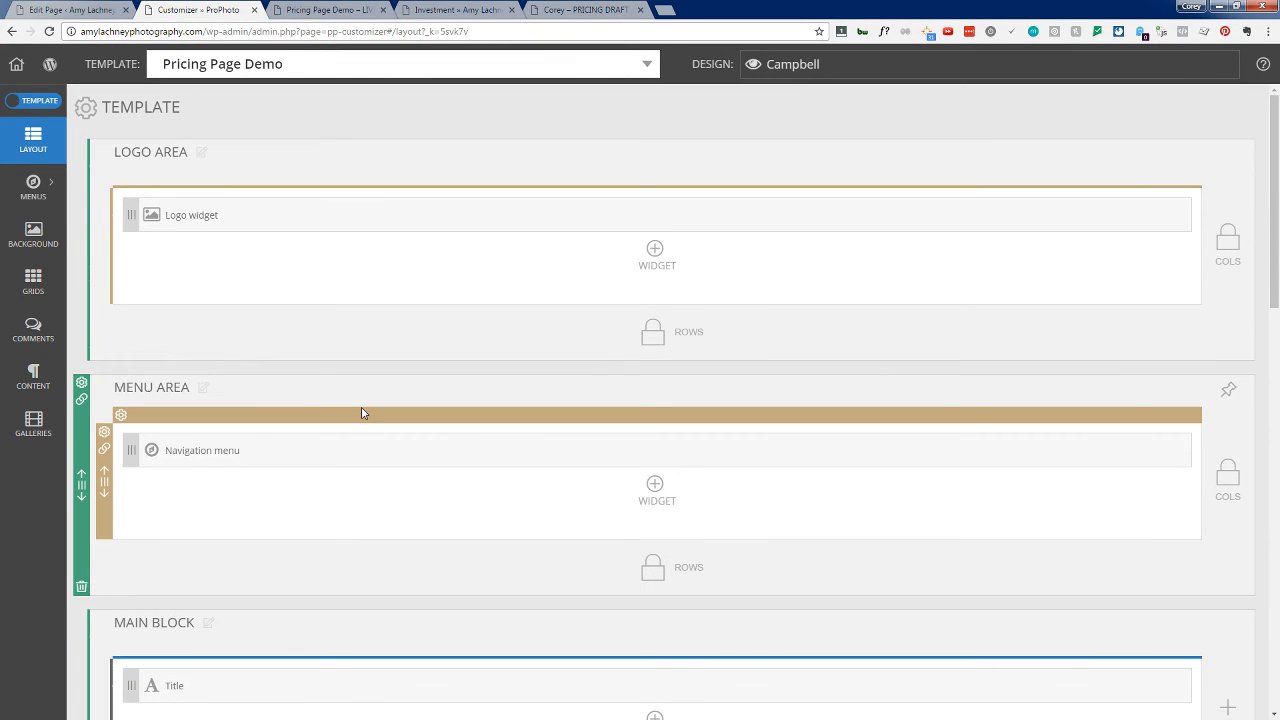
{"action": "scroll", "coordinate": [362, 413], "scroll_direction": "down", "scroll_amount": 3}
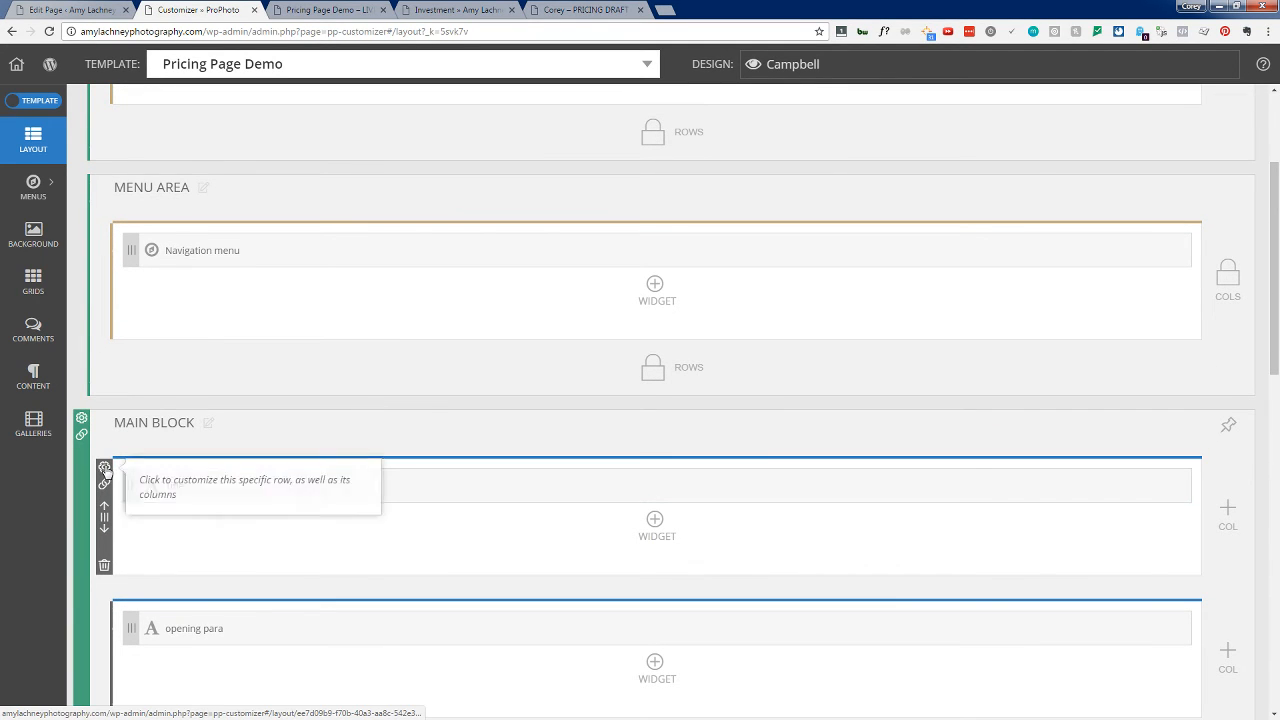
{"action": "left_click", "coordinate": [104, 468]}
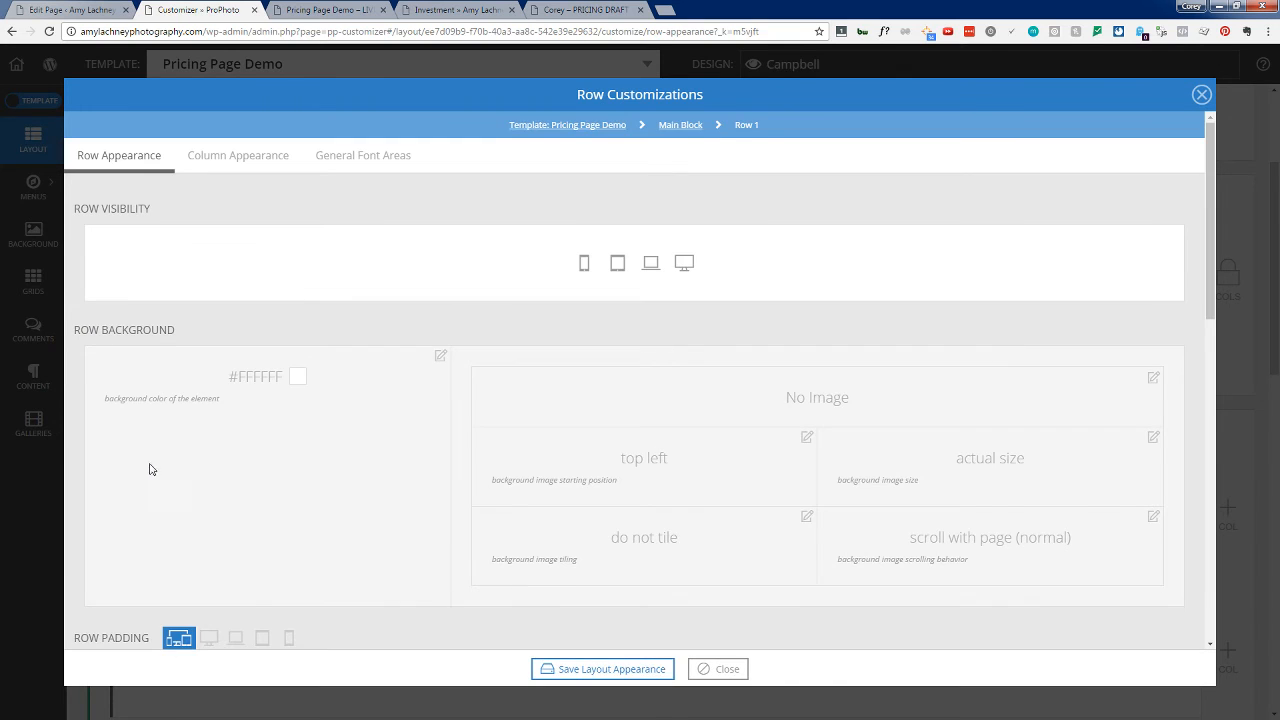
{"action": "scroll", "coordinate": [151, 466], "scroll_direction": "down", "scroll_amount": 10}
{"action": "scroll", "coordinate": [161, 466], "scroll_direction": "down", "scroll_amount": 1}
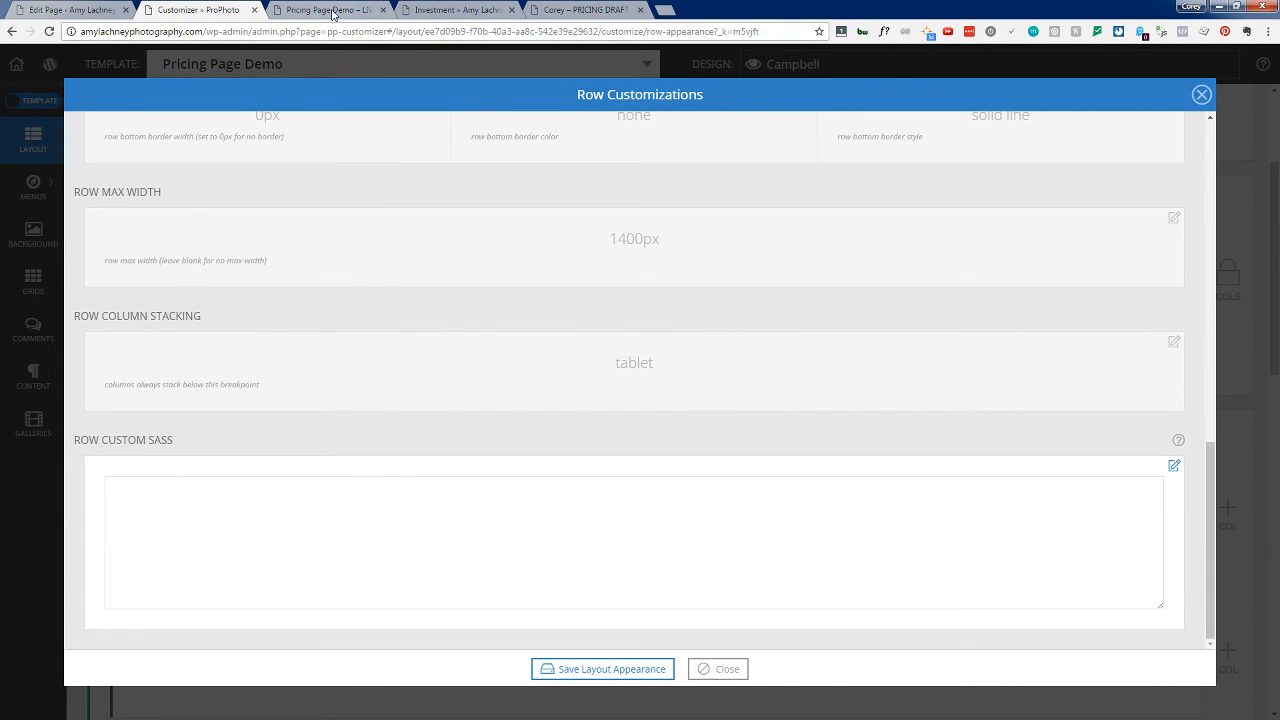
{"action": "left_click", "coordinate": [1201, 95]}
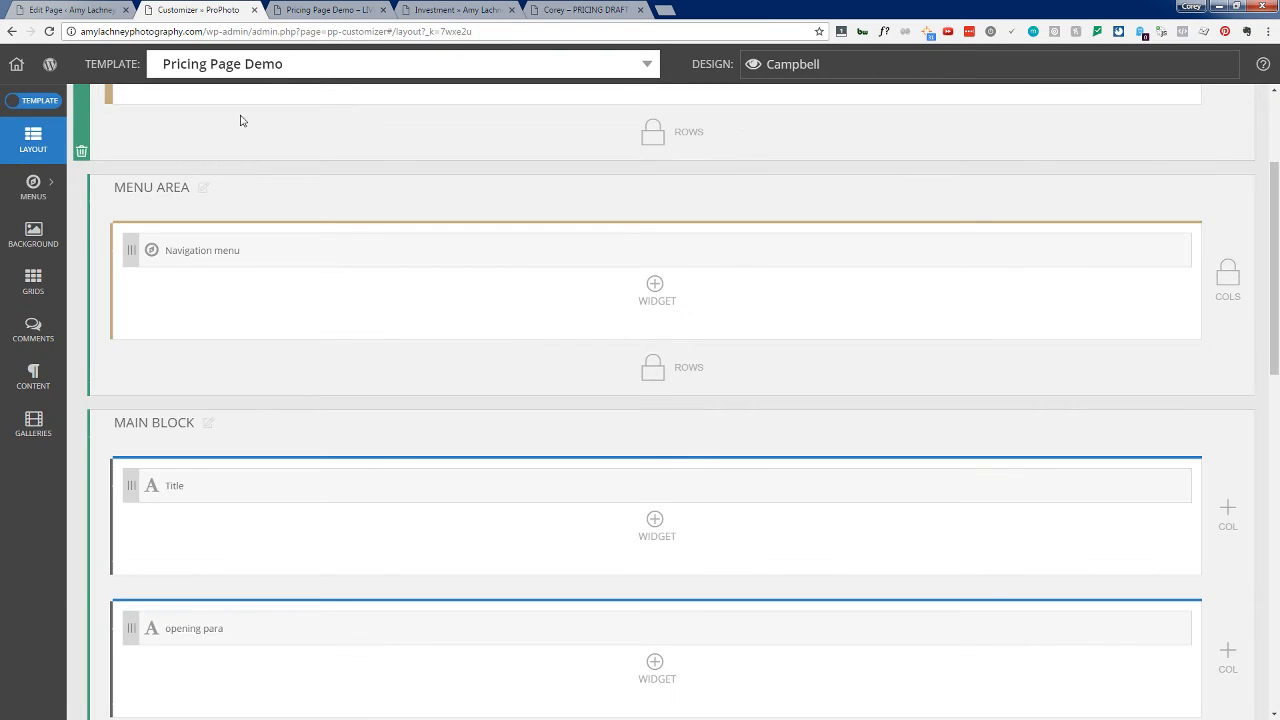
Step: Switch the customizer to the Pricing template and open the Row Customizations of the Intro row in the Main Block
{"action": "scroll", "coordinate": [197, 431], "scroll_direction": "up", "scroll_amount": 3}
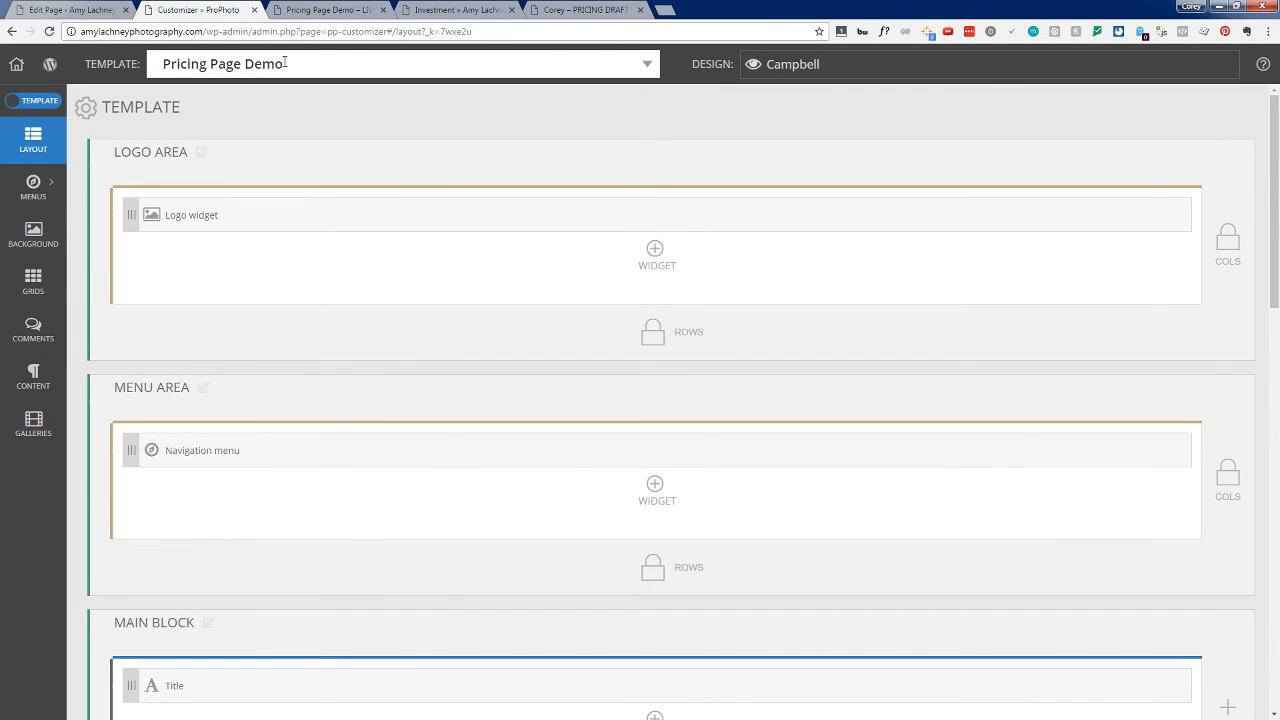
{"action": "left_click", "coordinate": [325, 64]}
{"action": "left_click", "coordinate": [232, 233]}
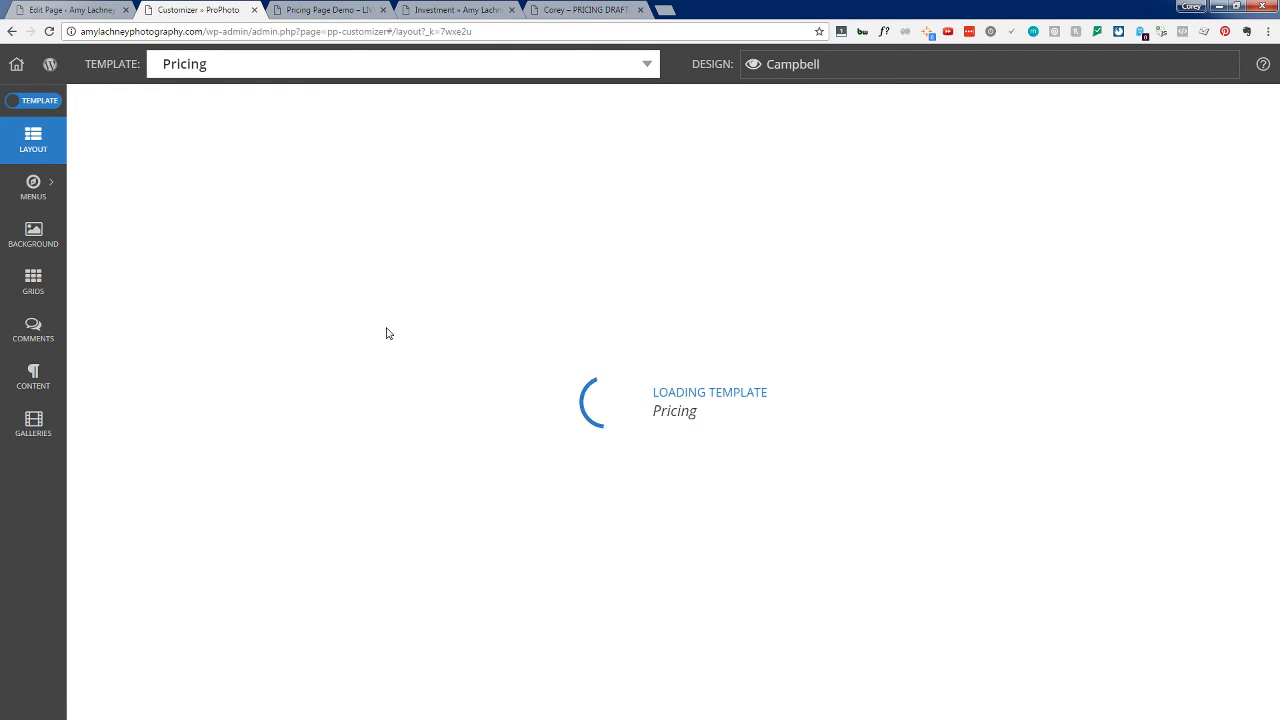
{"action": "scroll", "coordinate": [494, 328], "scroll_direction": "down", "scroll_amount": 2}
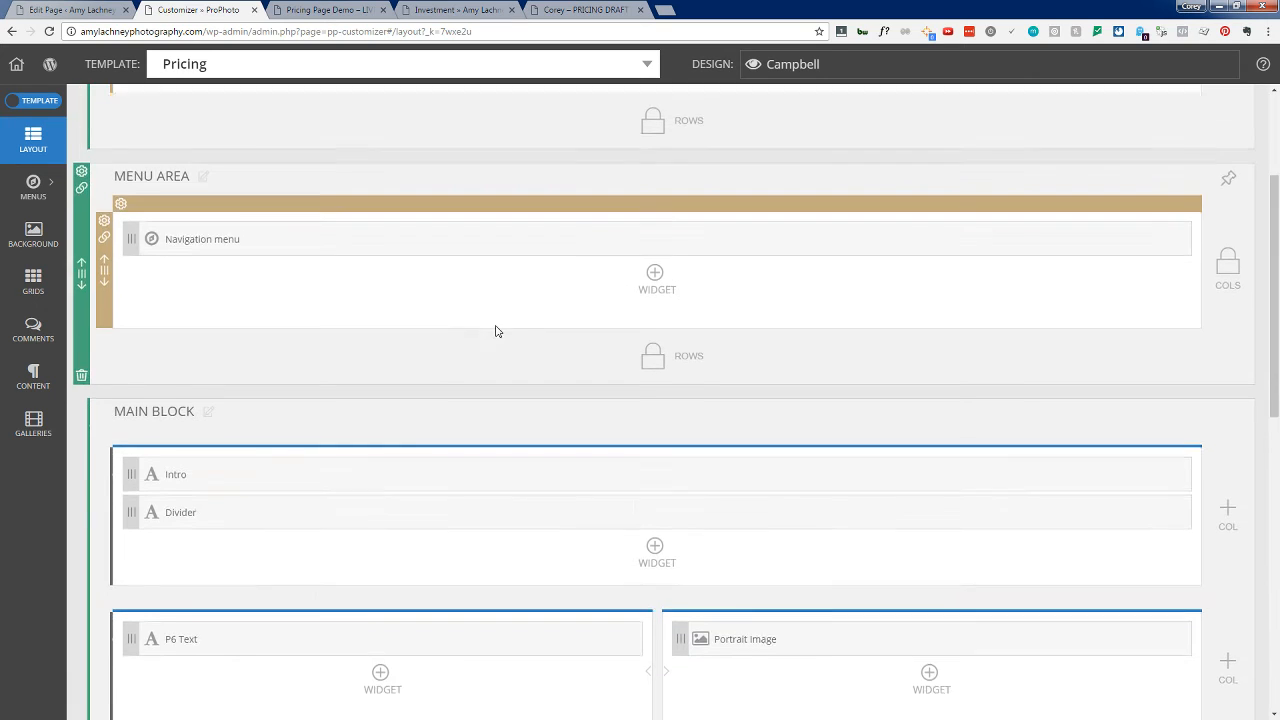
{"action": "scroll", "coordinate": [495, 330], "scroll_direction": "down", "scroll_amount": 4}
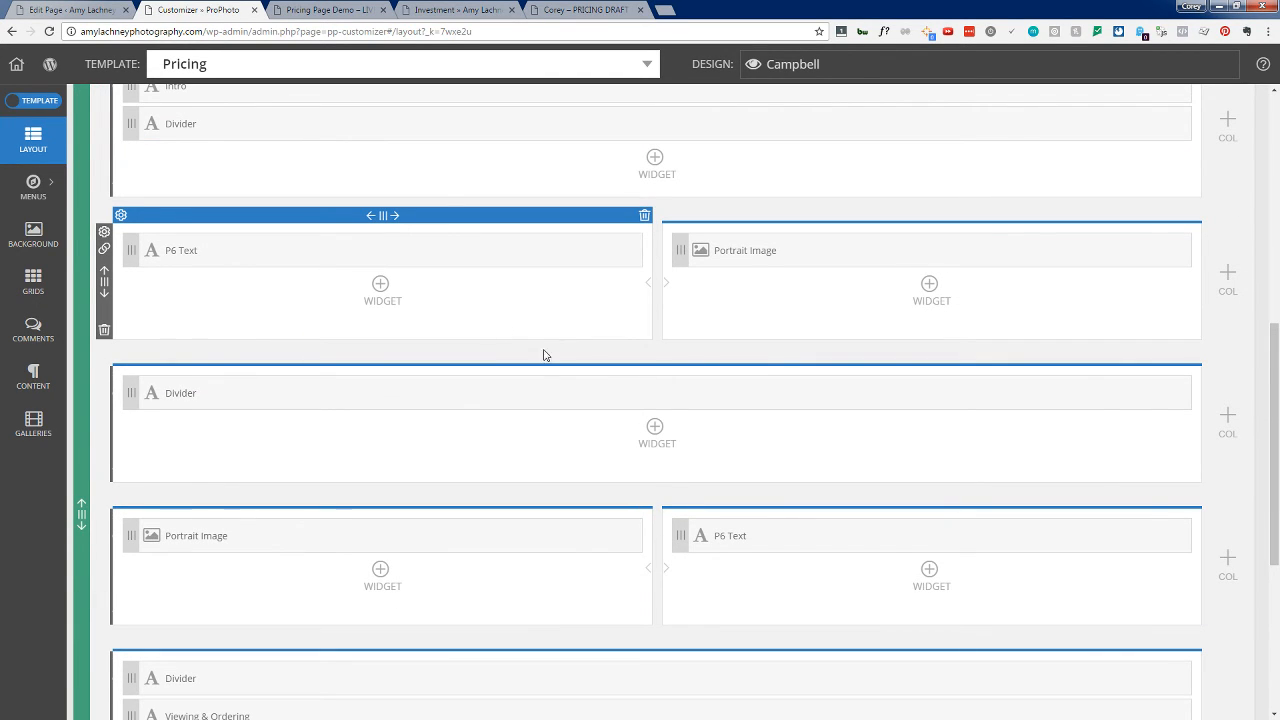
{"action": "scroll", "coordinate": [457, 443], "scroll_direction": "down", "scroll_amount": 1}
{"action": "scroll", "coordinate": [469, 437], "scroll_direction": "up", "scroll_amount": 3}
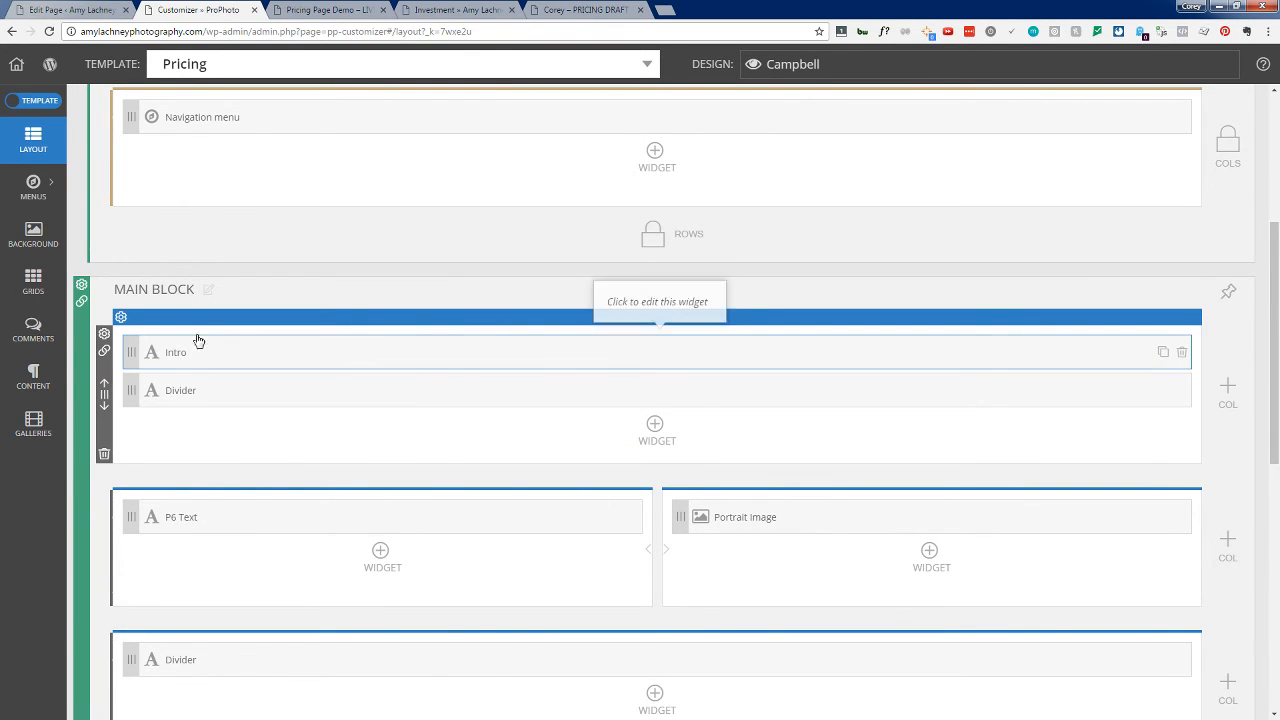
{"action": "left_click", "coordinate": [104, 333]}
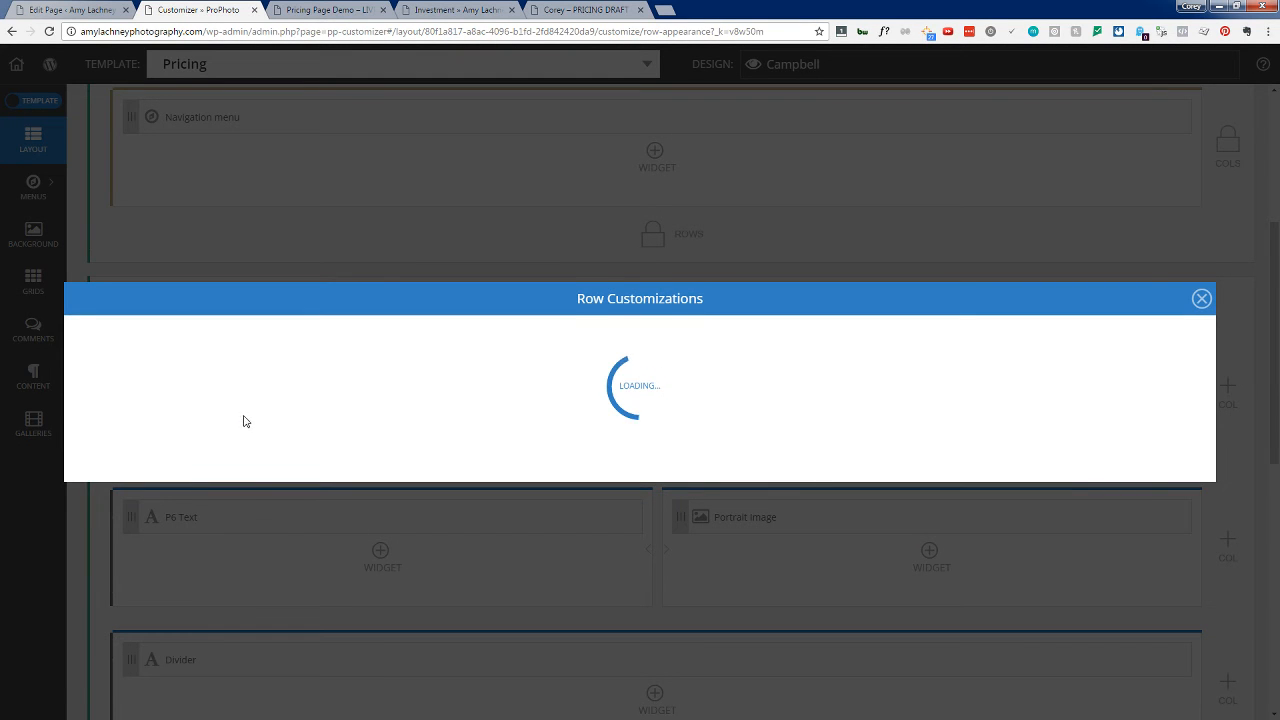
Step: Copy the entire h1 radial-gradient code from the Intro row's Row Custom SASS and close the row customizations
{"action": "scroll", "coordinate": [311, 486], "scroll_direction": "down", "scroll_amount": 15}
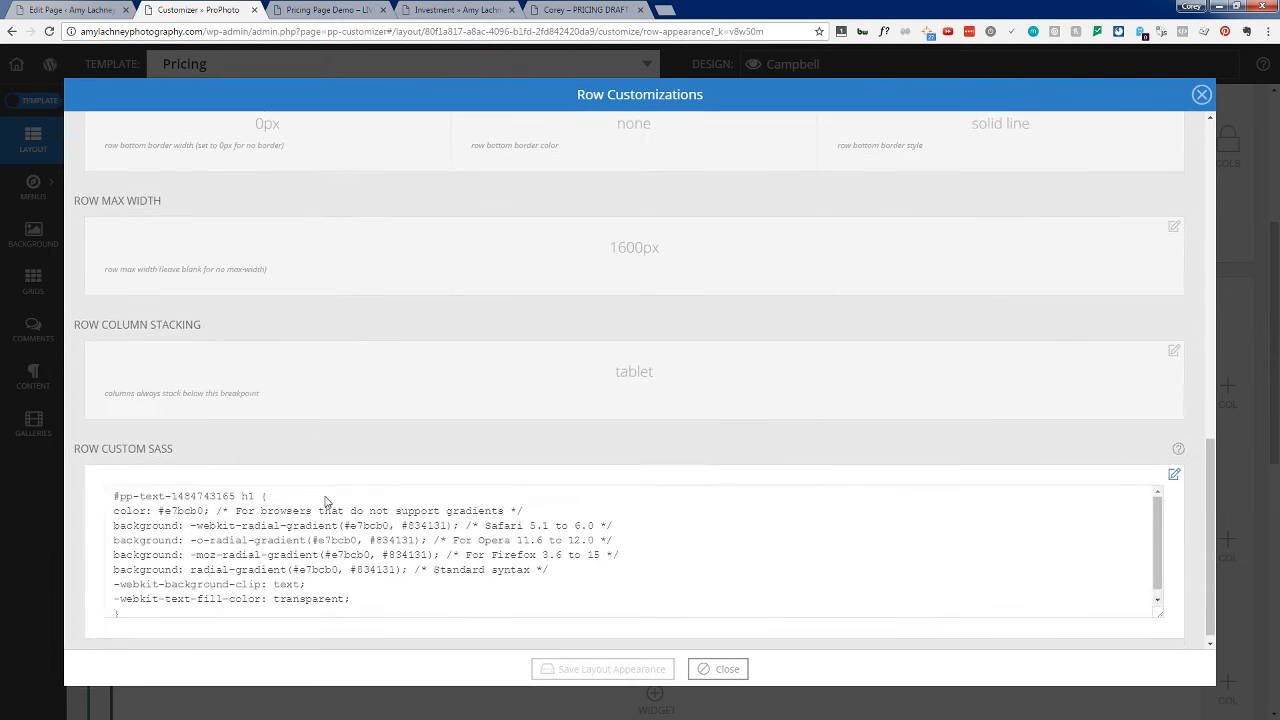
{"action": "scroll", "coordinate": [325, 500], "scroll_direction": "down", "scroll_amount": 1}
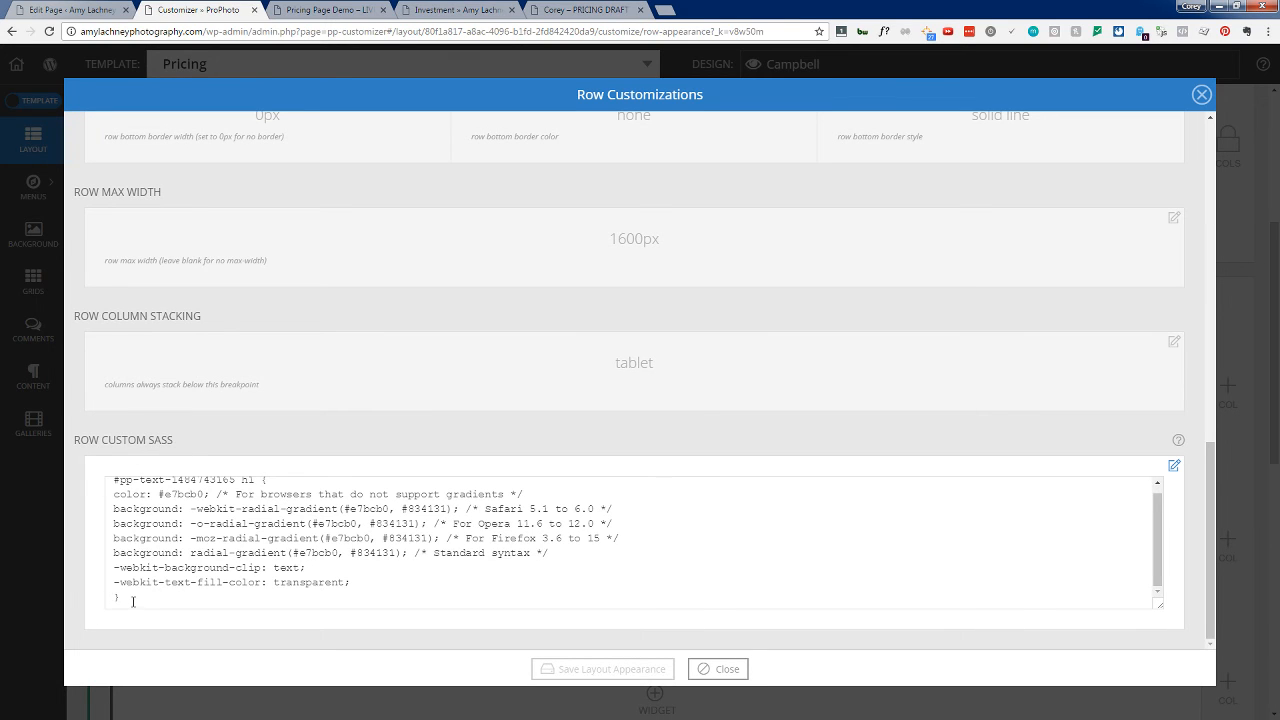
{"action": "left_click_drag", "start_coordinate": [133, 601], "coordinate": [57, 439]}
{"action": "key", "text": "ctrl+c"}
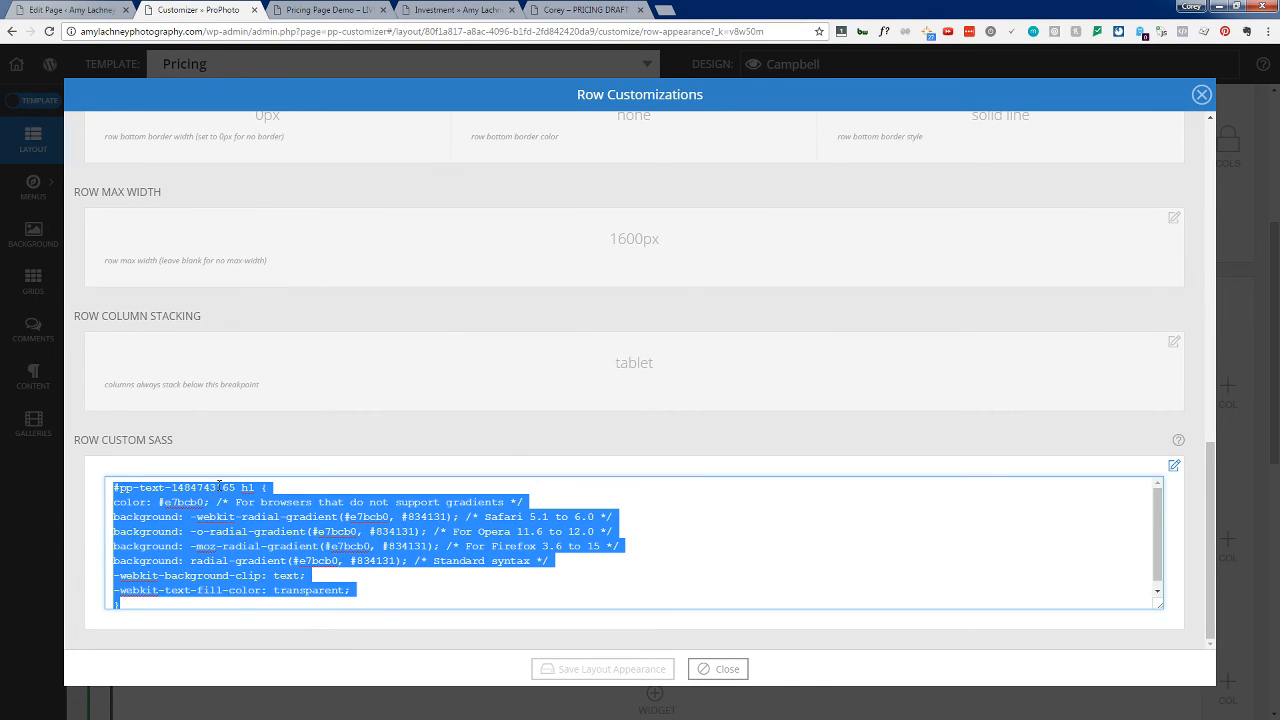
{"action": "left_click", "coordinate": [274, 547]}
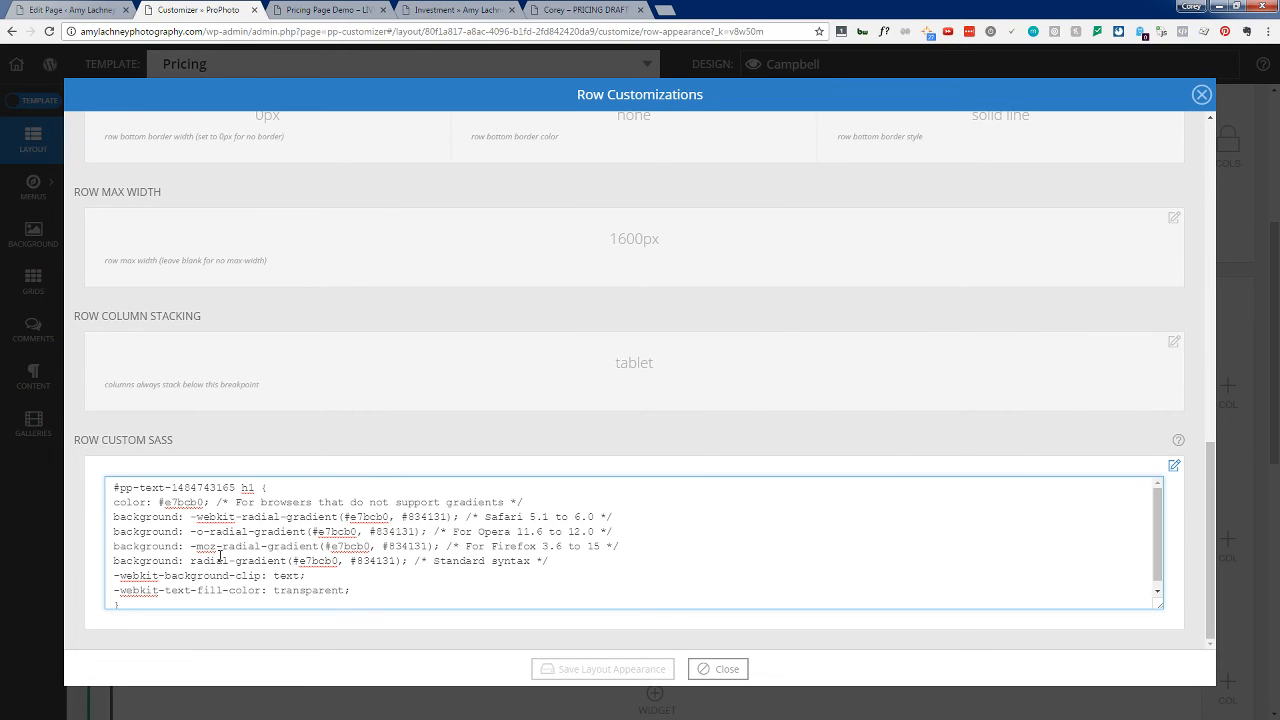
{"action": "left_click", "coordinate": [719, 669]}
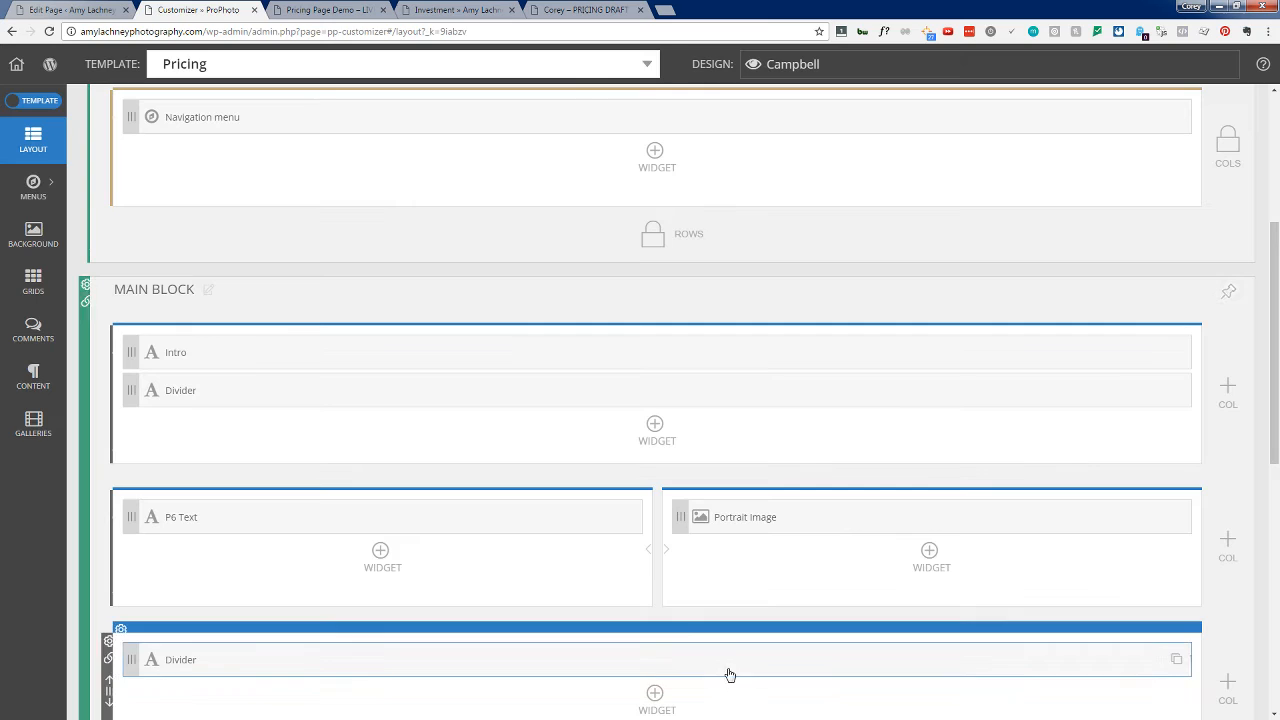
Step: Switch back to the Pricing Page Demo template and open the Row Customizations of the Title row in the Main Block
{"action": "scroll", "coordinate": [447, 642], "scroll_direction": "up", "scroll_amount": 4}
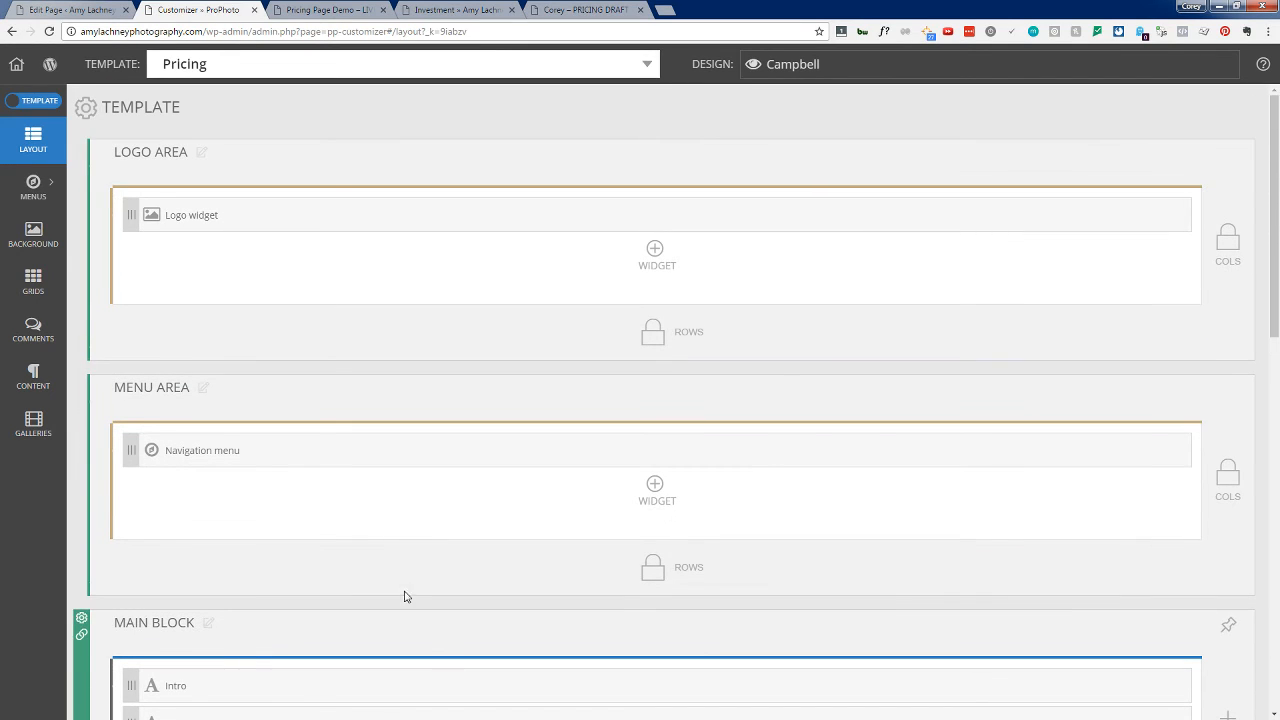
{"action": "left_click", "coordinate": [314, 64]}
{"action": "left_click", "coordinate": [208, 264]}
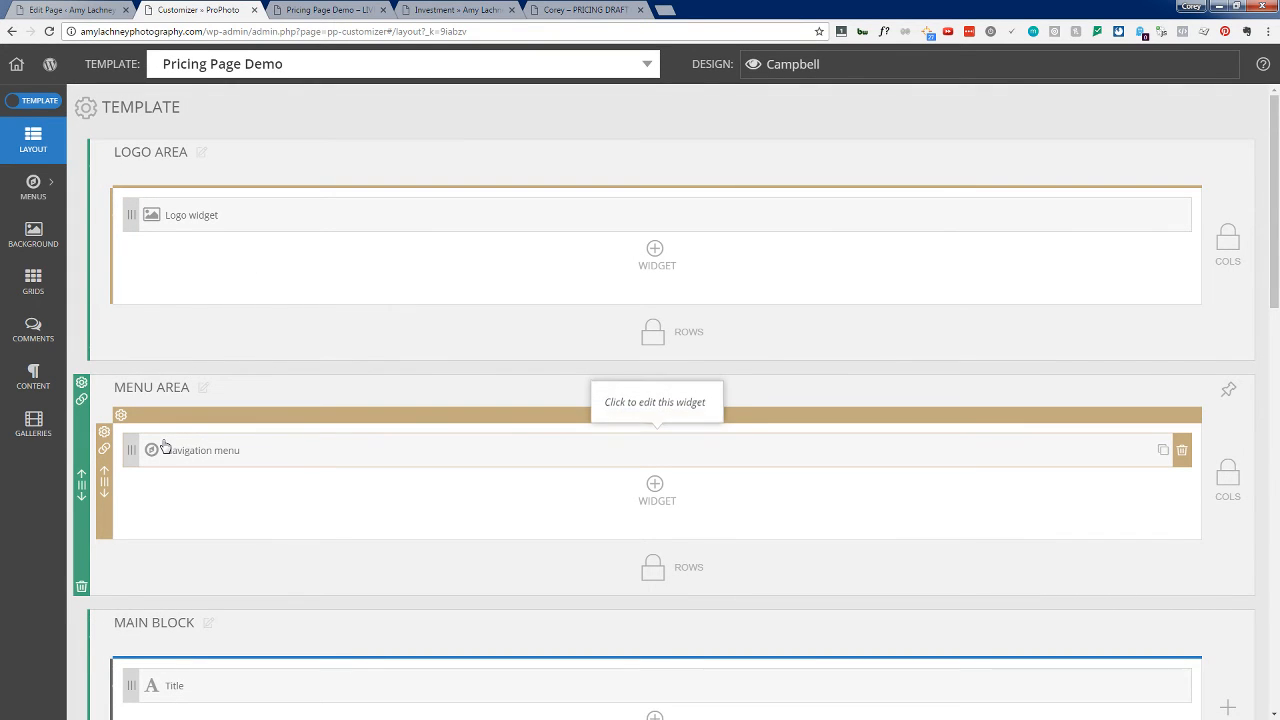
{"action": "scroll", "coordinate": [173, 465], "scroll_direction": "down", "scroll_amount": 1}
{"action": "scroll", "coordinate": [173, 465], "scroll_direction": "down", "scroll_amount": 1}
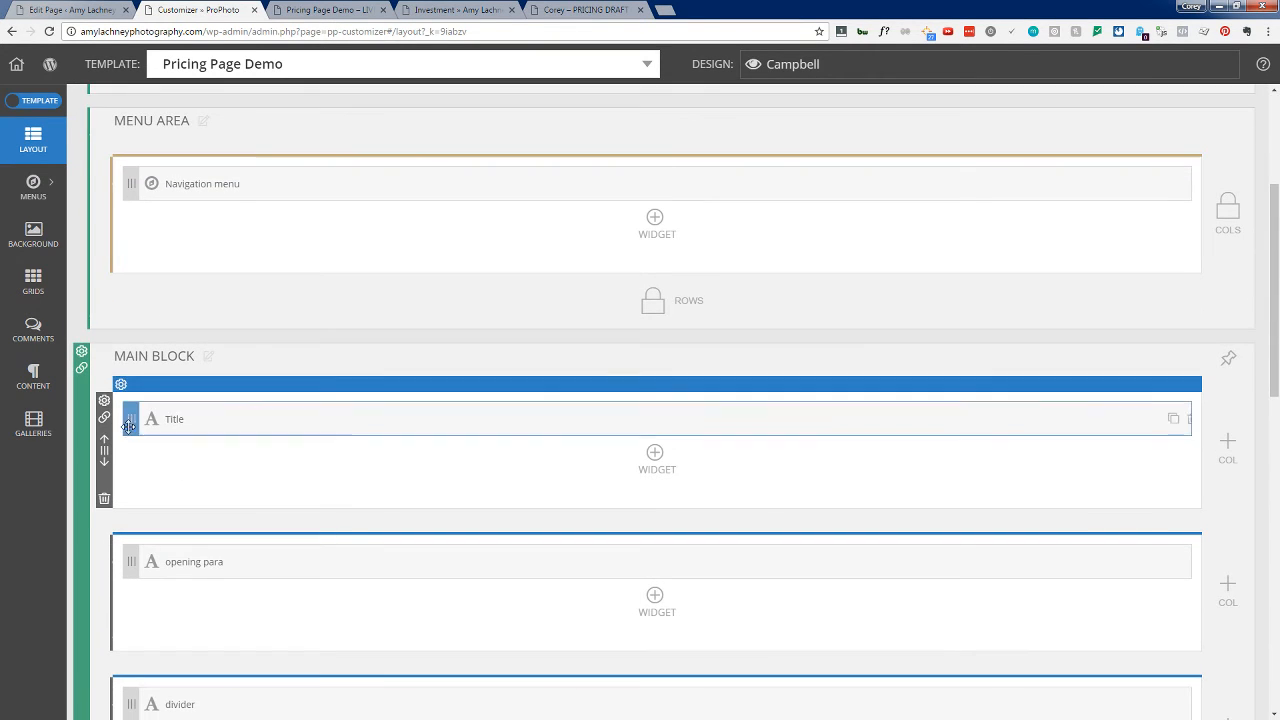
{"action": "left_click", "coordinate": [105, 401]}
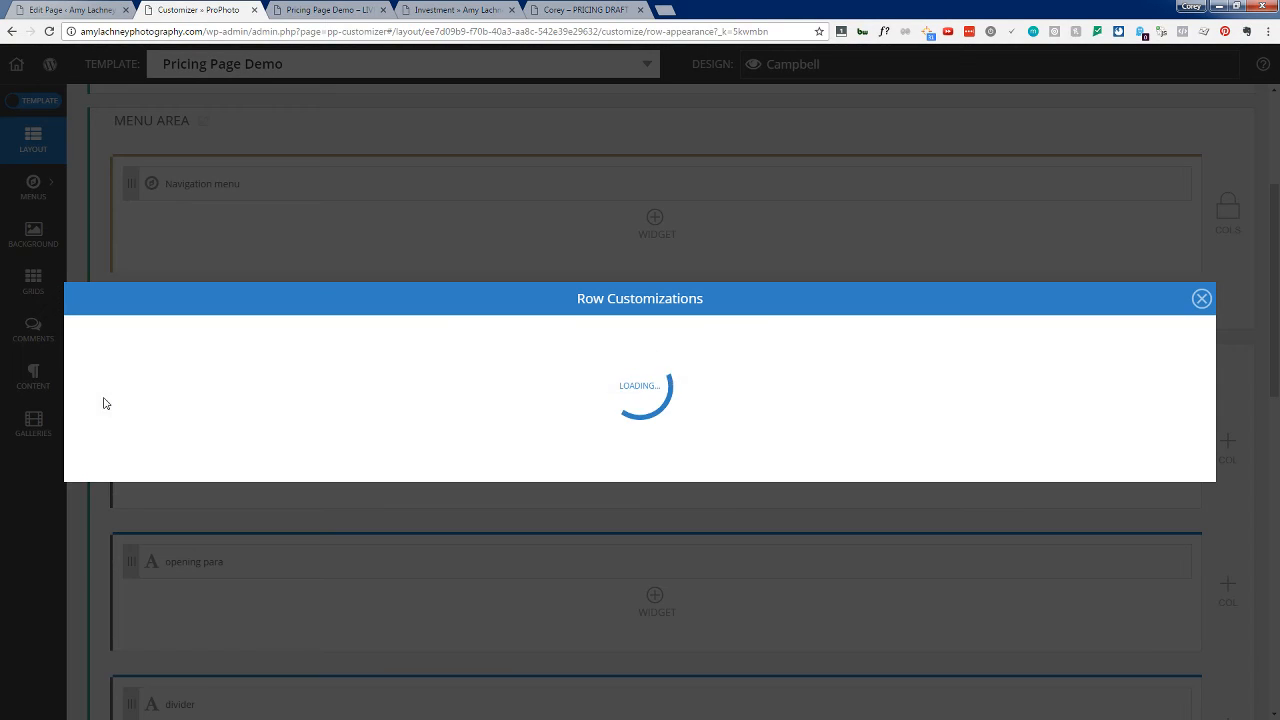
Step: Paste the copied h1 gradient code into the Title row's Row Custom SASS
{"action": "scroll", "coordinate": [346, 523], "scroll_direction": "down", "scroll_amount": 7}
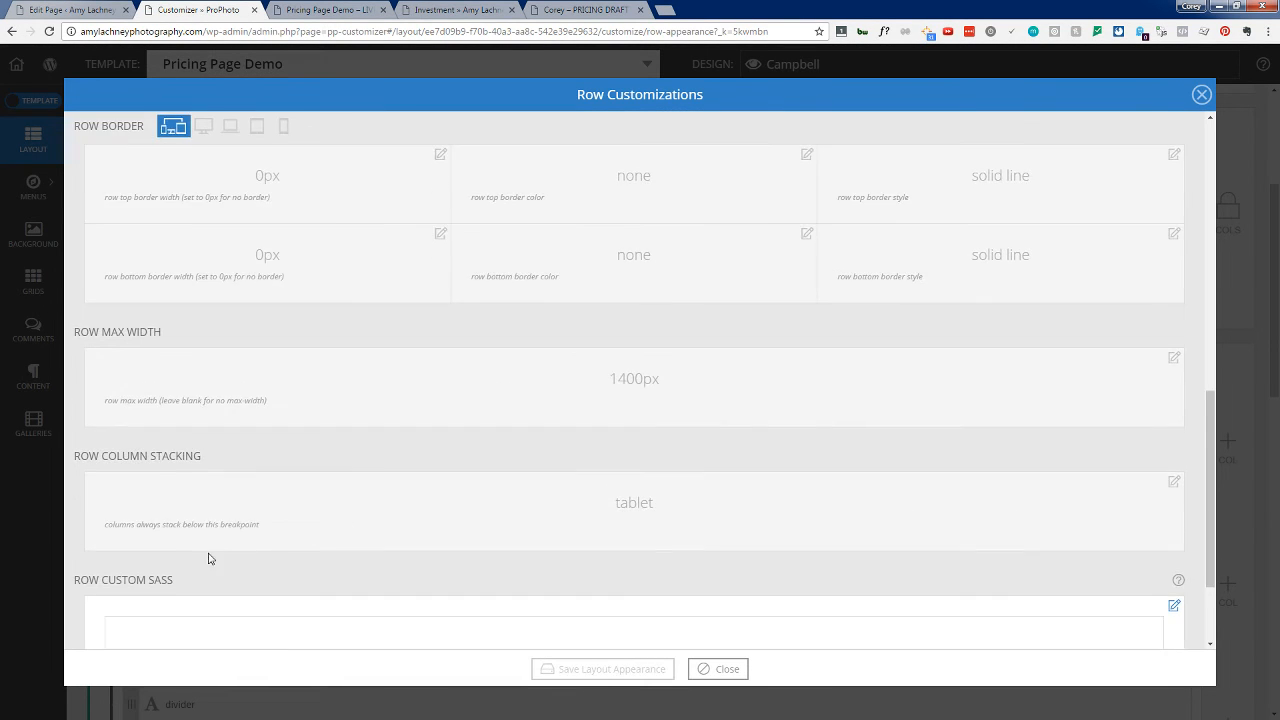
{"action": "scroll", "coordinate": [208, 558], "scroll_direction": "down", "scroll_amount": 1}
{"action": "left_click", "coordinate": [163, 500]}
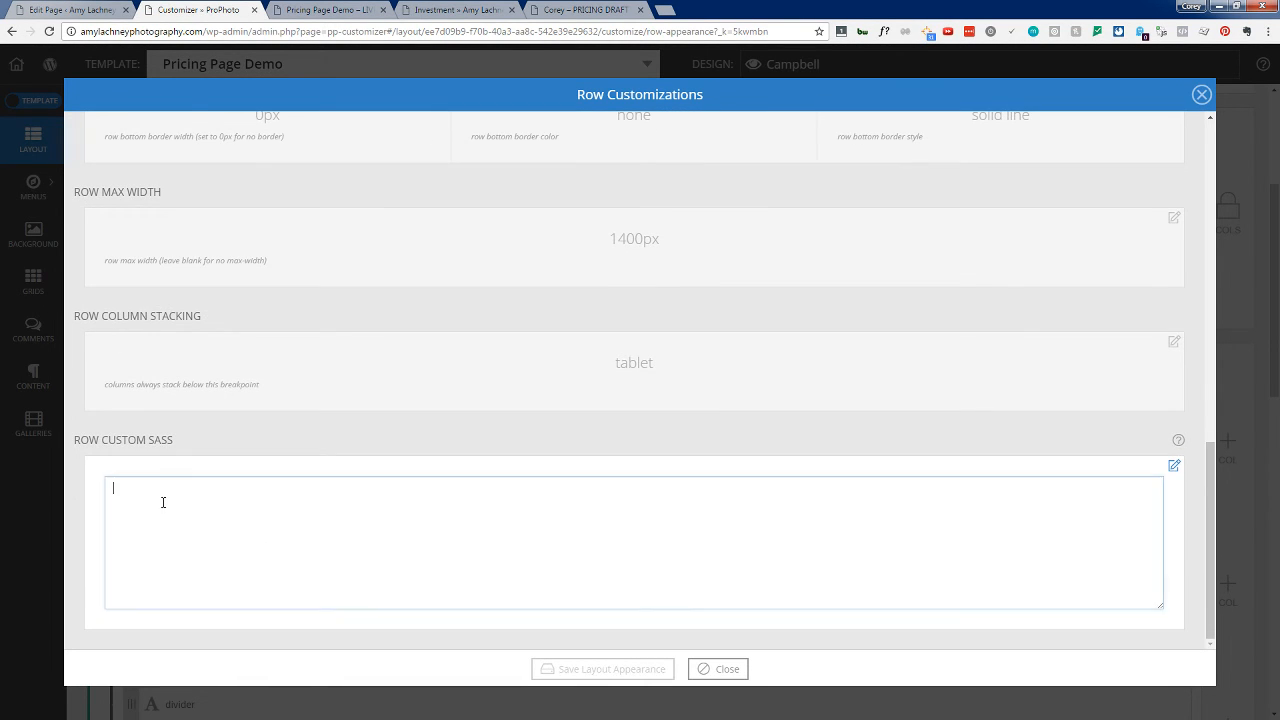
{"action": "key", "text": "ctrl+v"}
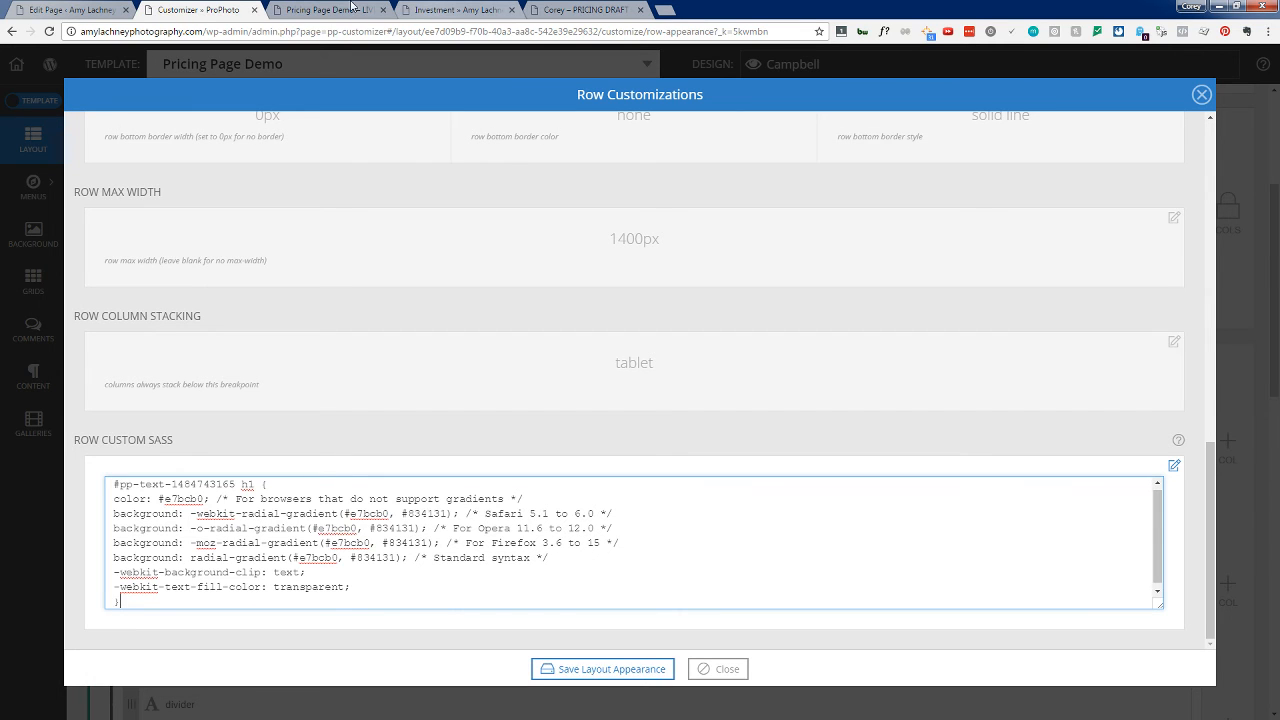
{"action": "left_click", "coordinate": [600, 10]}
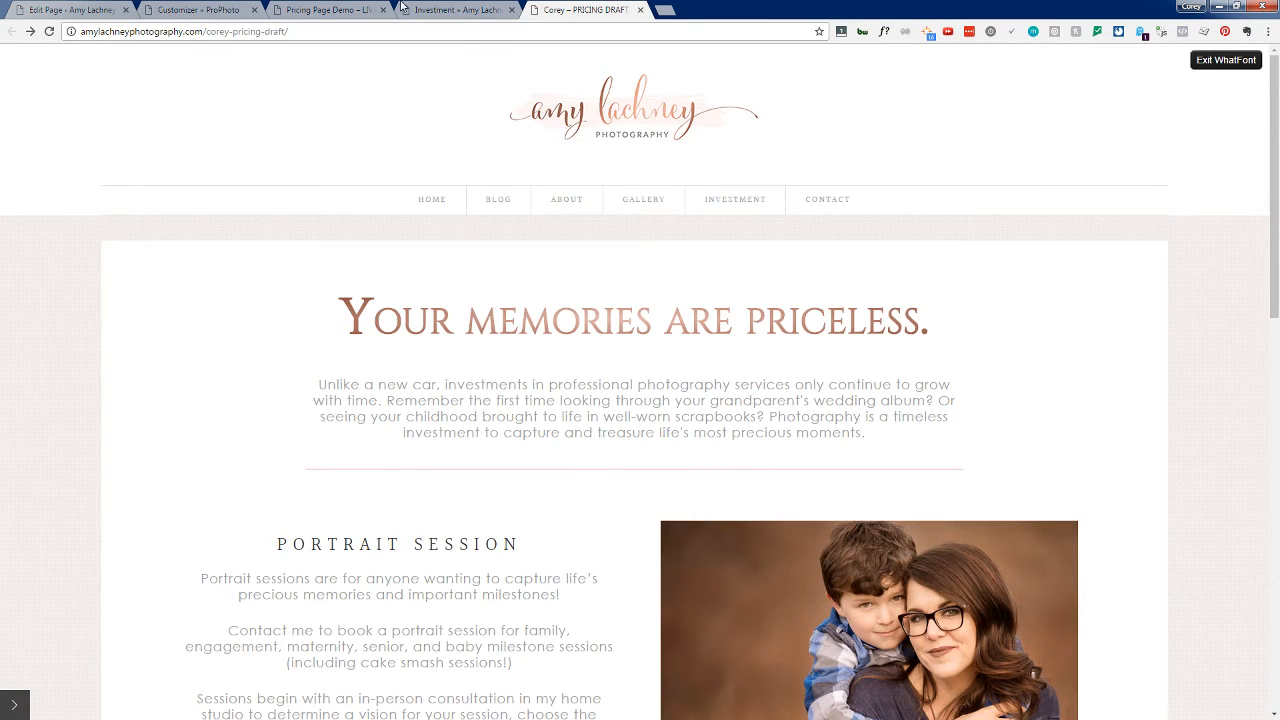
{"action": "left_click", "coordinate": [328, 10]}
{"action": "scroll", "coordinate": [373, 486], "scroll_direction": "up", "scroll_amount": 2}
{"action": "scroll", "coordinate": [373, 492], "scroll_direction": "up", "scroll_amount": 5}
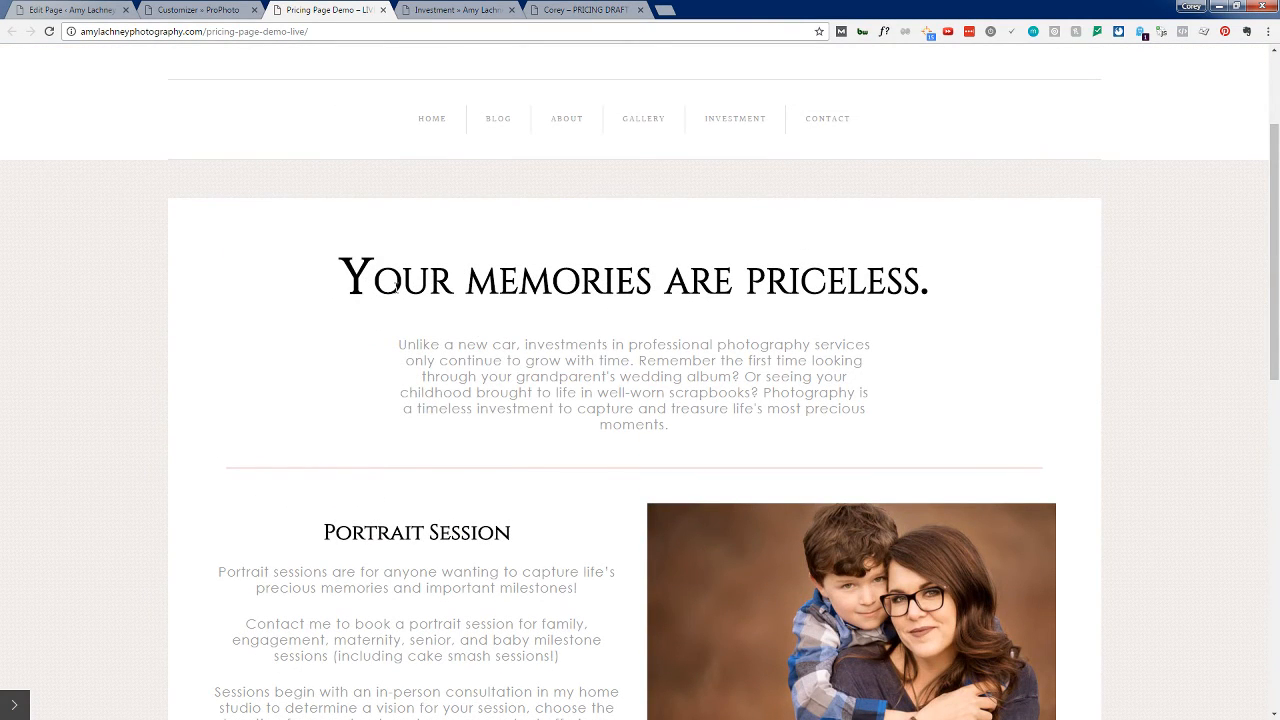
{"action": "right_click", "coordinate": [397, 285]}
{"action": "left_click", "coordinate": [440, 522]}
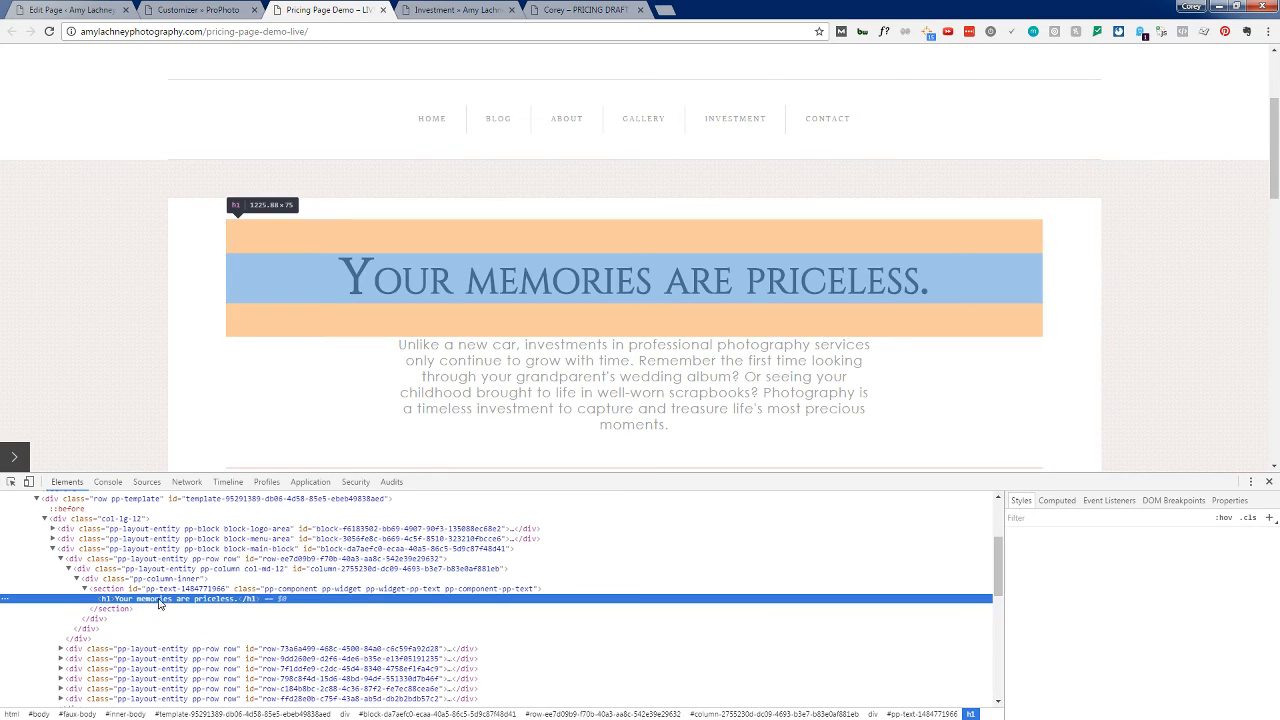
{"action": "left_click", "coordinate": [102, 591]}
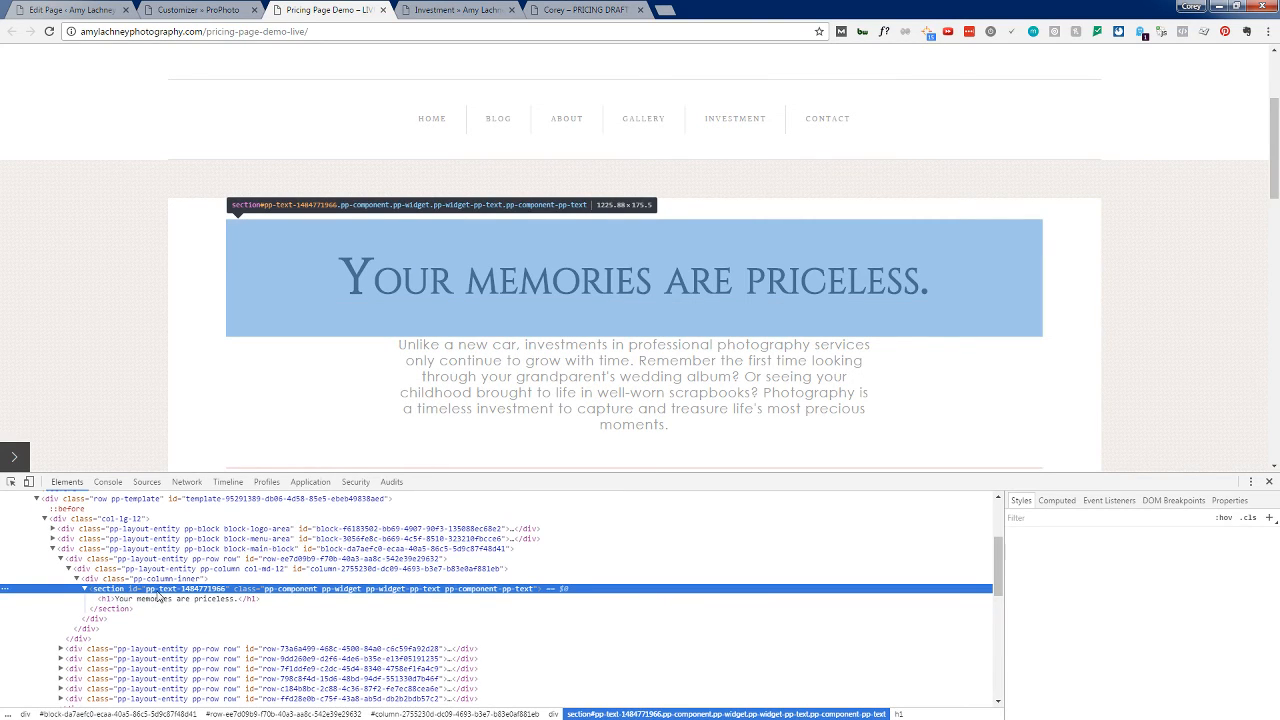
{"action": "double_click", "coordinate": [160, 590]}
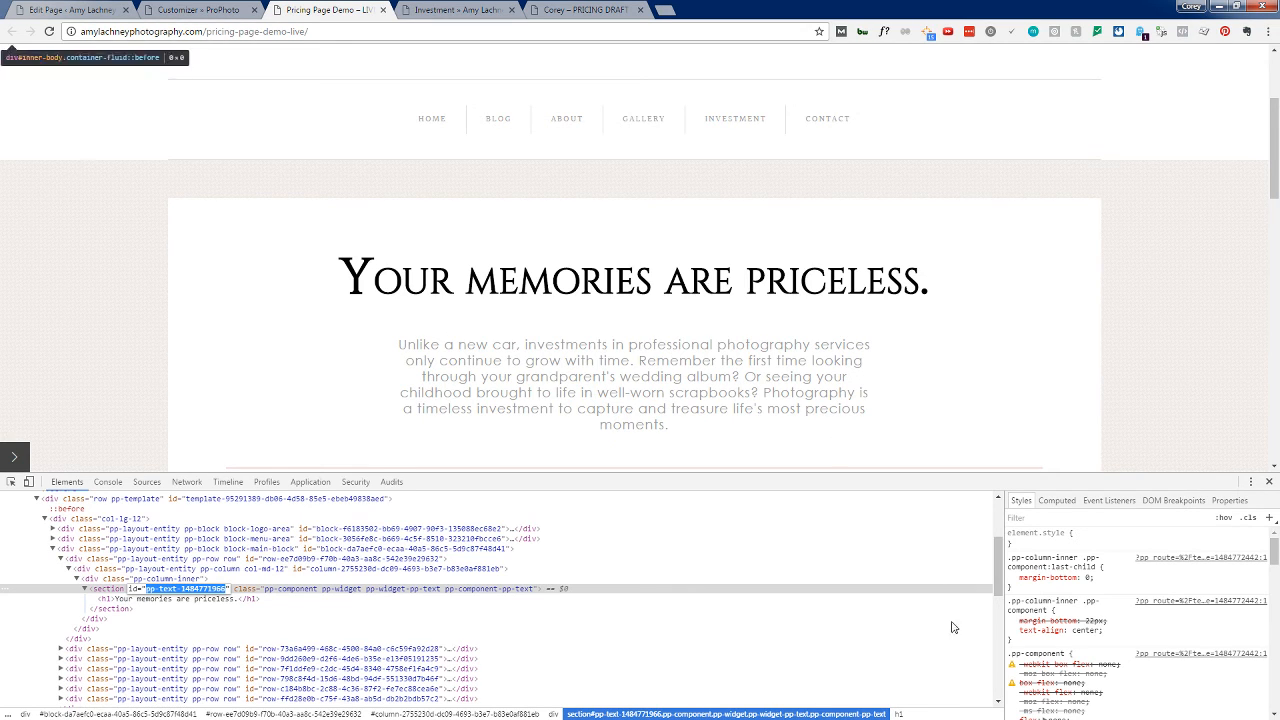
Step: Examine the style rules of the title's section, switching its margin-bottom declaration off and on again
{"action": "scroll", "coordinate": [1048, 628], "scroll_direction": "down", "scroll_amount": 2}
{"action": "scroll", "coordinate": [1049, 629], "scroll_direction": "down", "scroll_amount": 2}
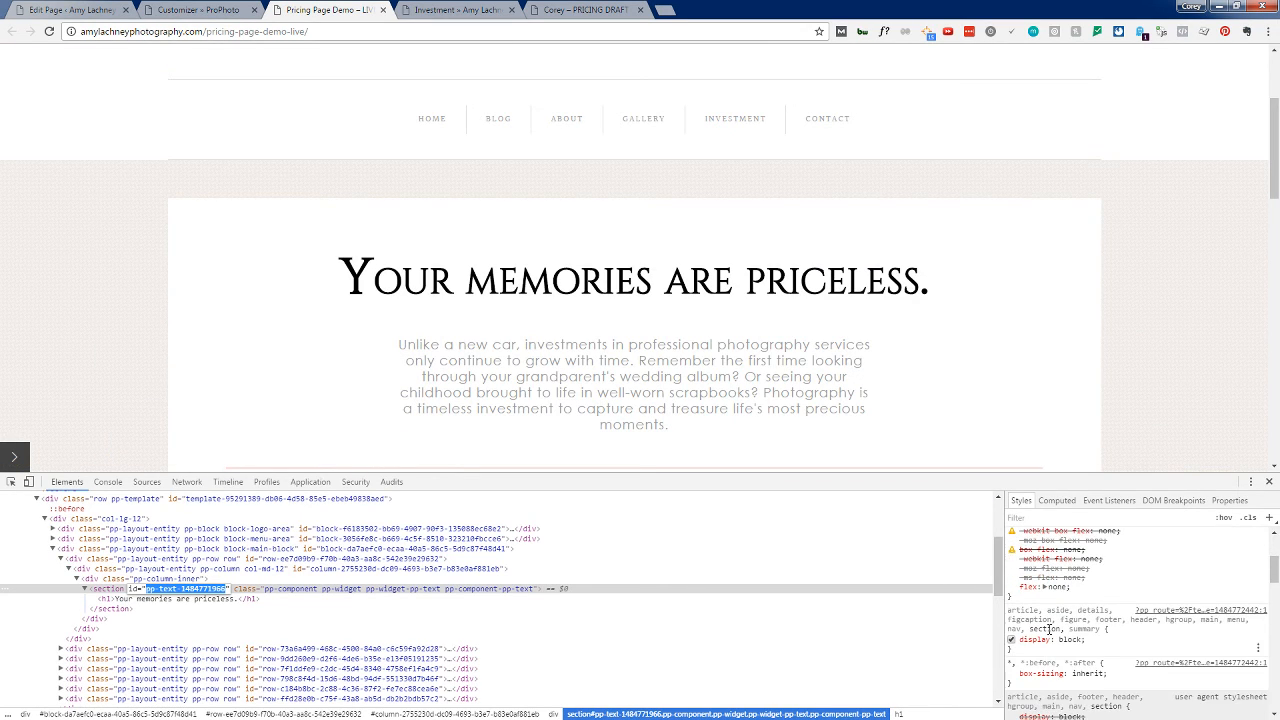
{"action": "scroll", "coordinate": [1049, 629], "scroll_direction": "up", "scroll_amount": 2}
{"action": "scroll", "coordinate": [1048, 628], "scroll_direction": "up", "scroll_amount": 2}
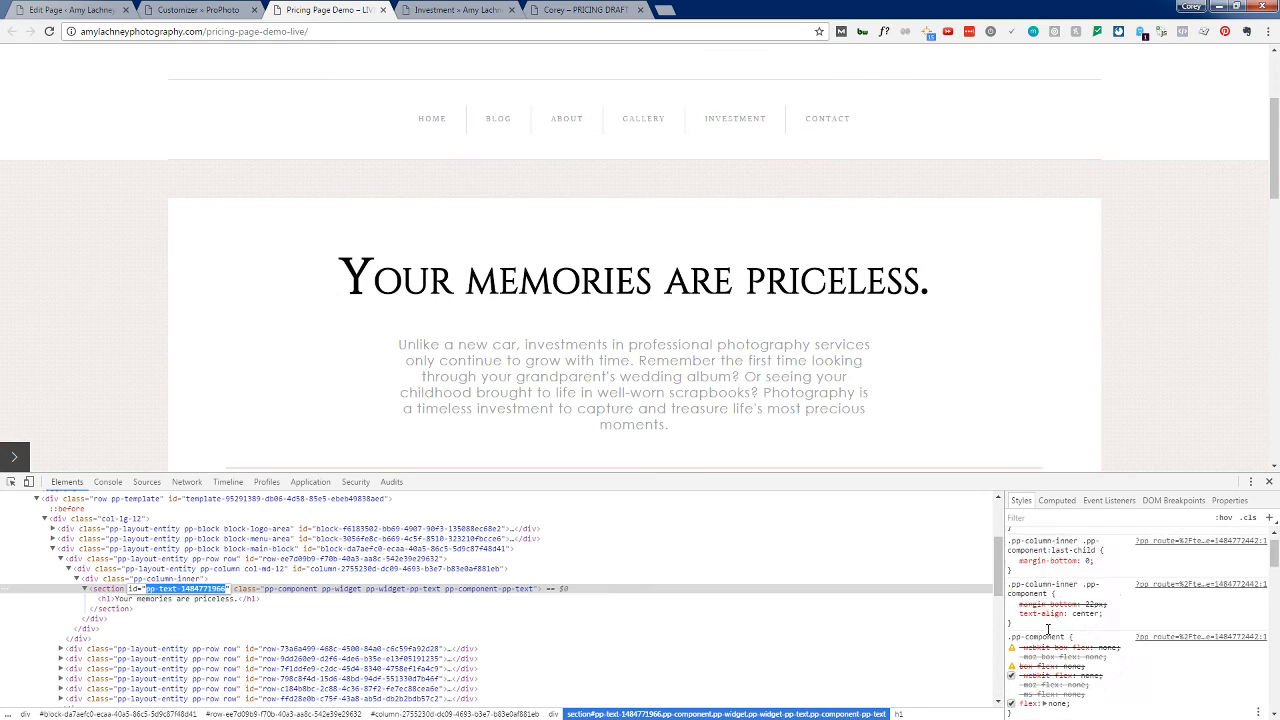
{"action": "left_click", "coordinate": [1011, 621]}
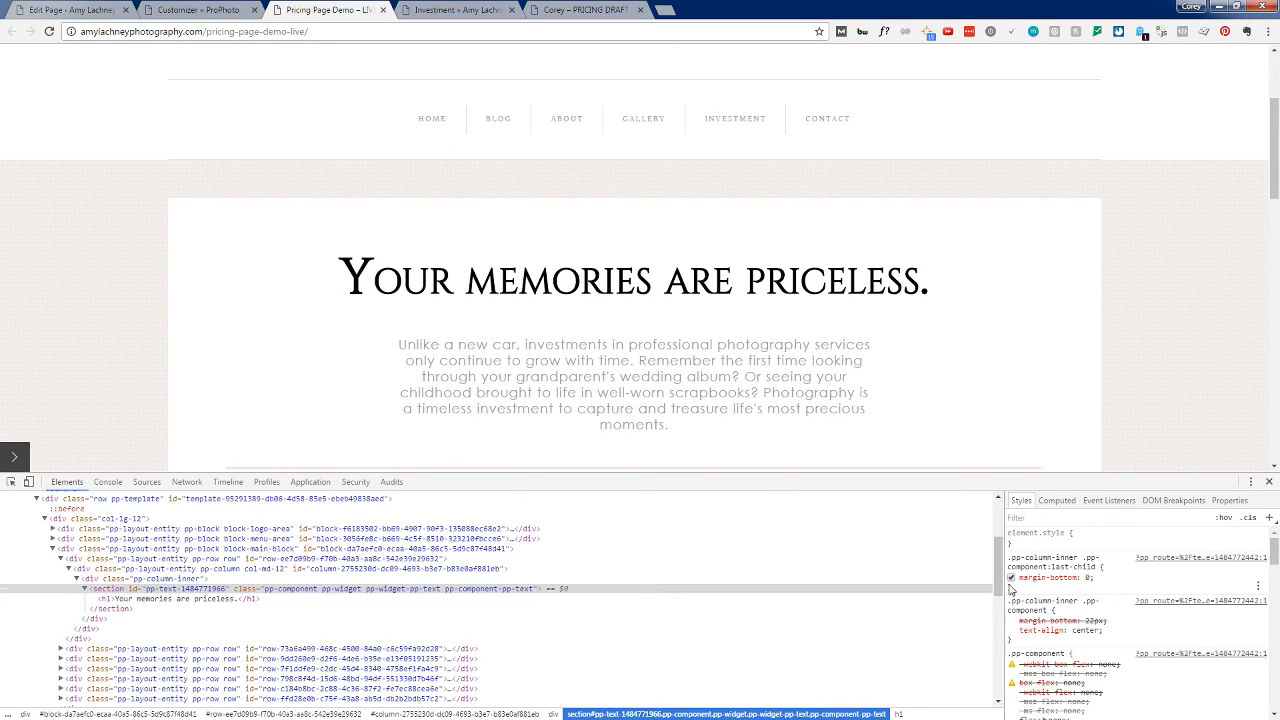
{"action": "left_click", "coordinate": [1011, 578]}
{"action": "left_click", "coordinate": [1011, 578]}
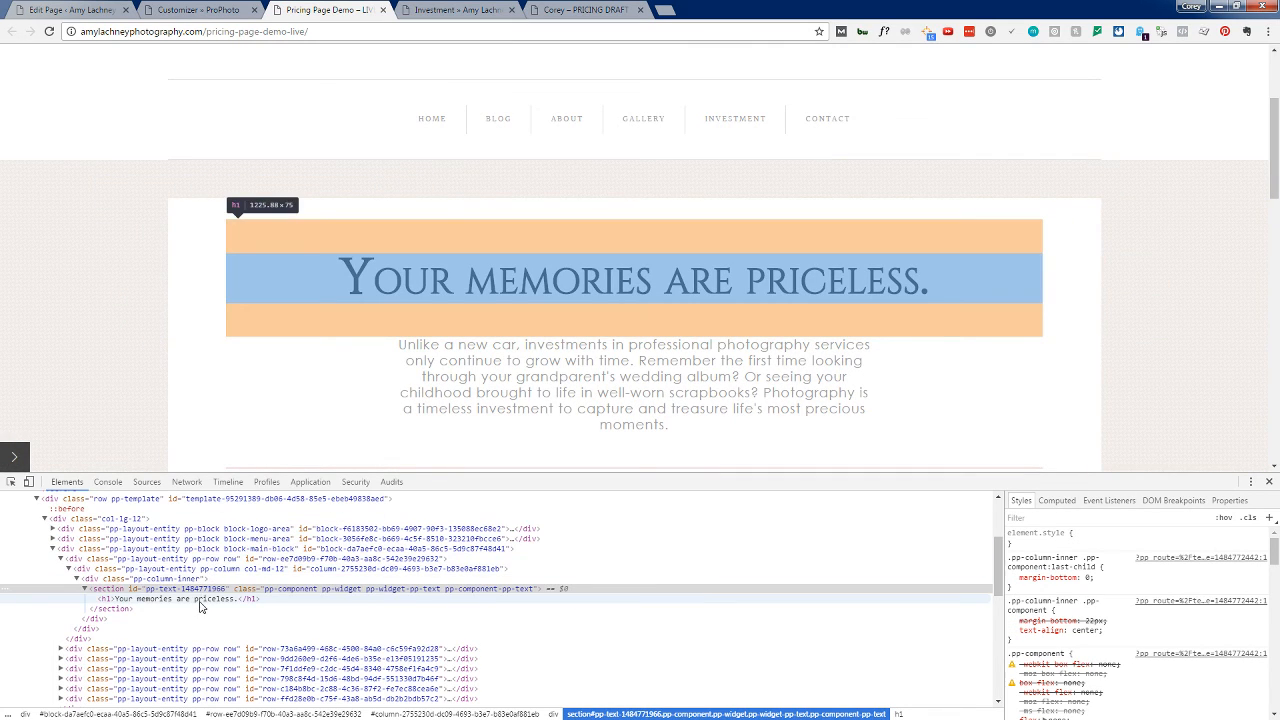
Step: Examine the style rules of the h1 heading and its inherited styles, switching its margin declaration off and on again
{"action": "left_click", "coordinate": [199, 603]}
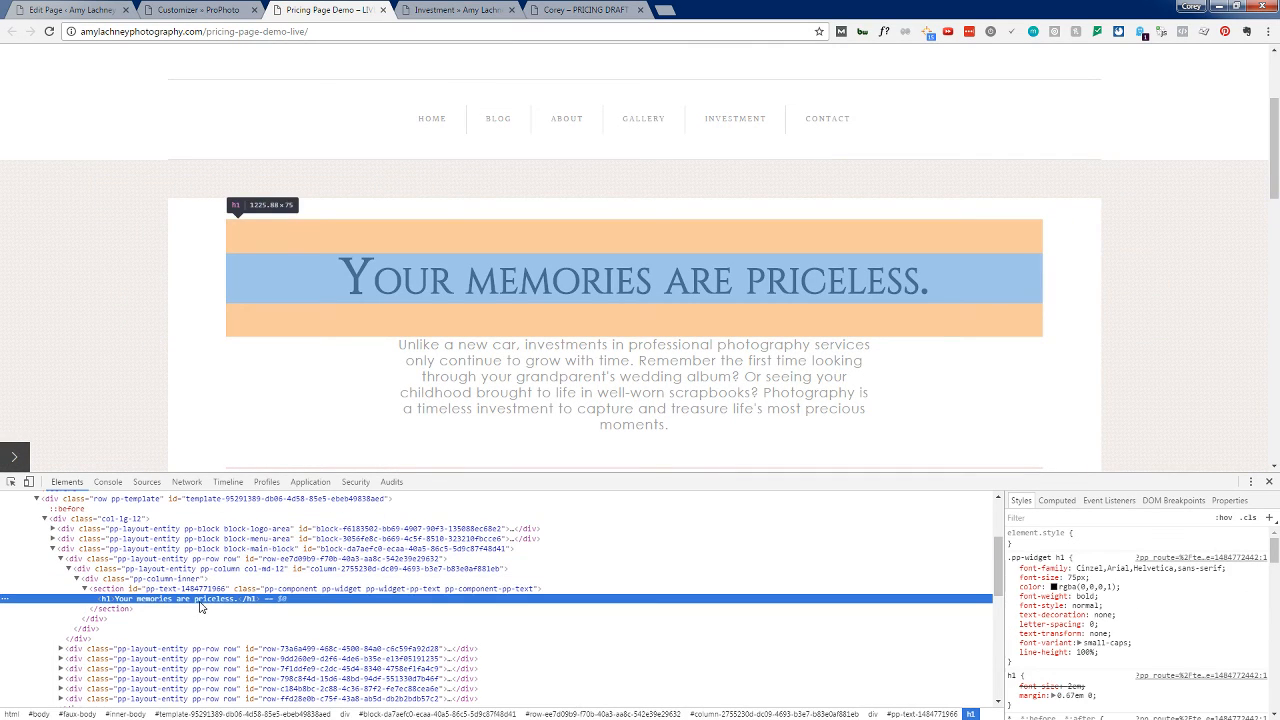
{"action": "scroll", "coordinate": [1060, 616], "scroll_direction": "down", "scroll_amount": 2}
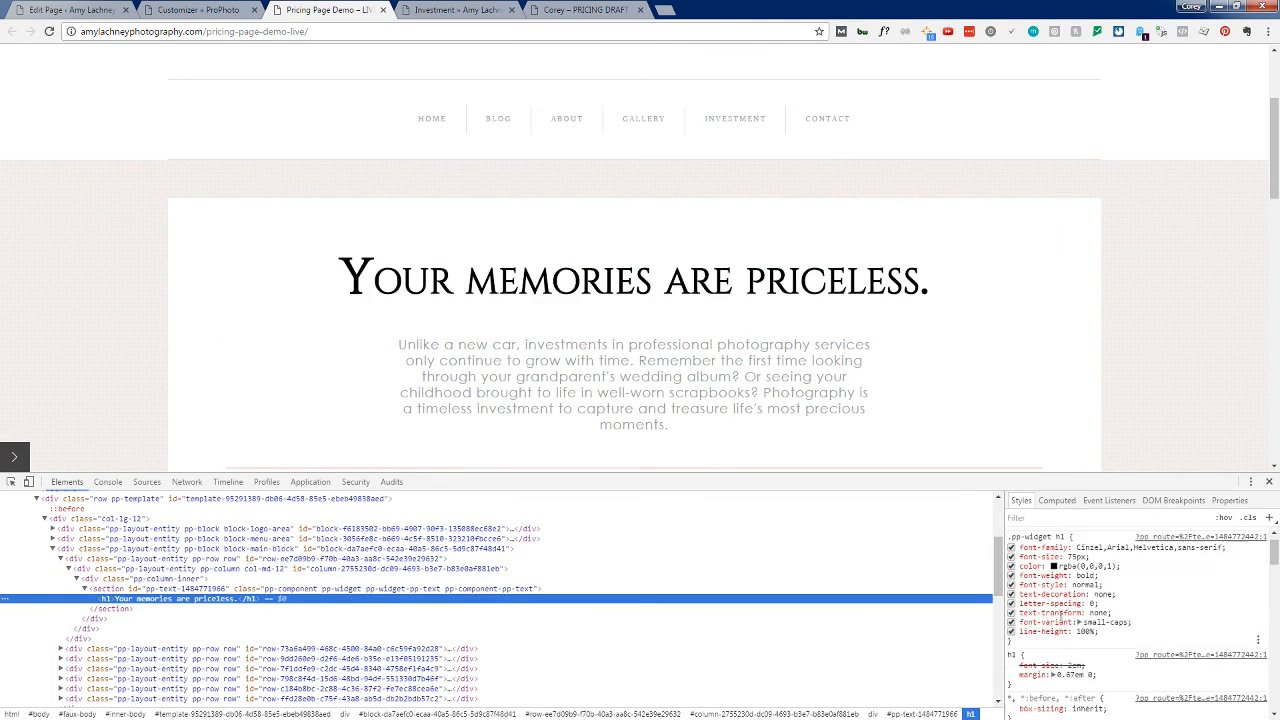
{"action": "left_click", "coordinate": [1011, 621]}
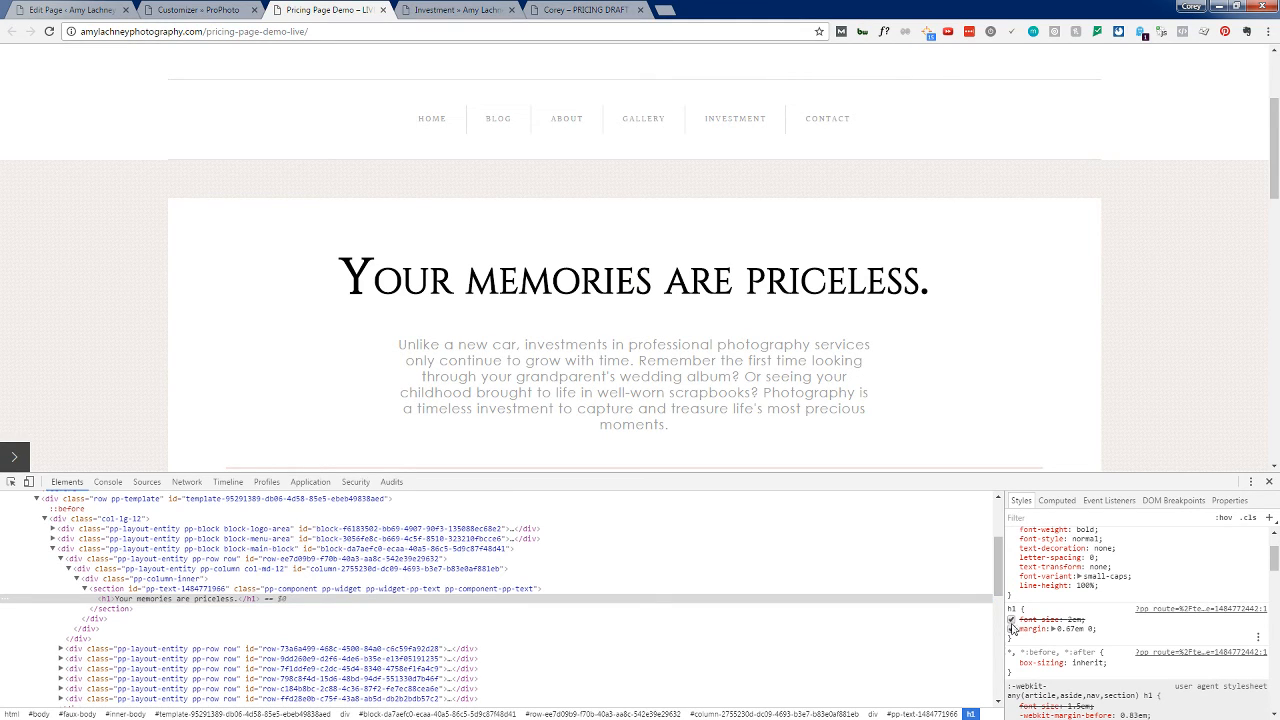
{"action": "left_click", "coordinate": [1011, 629]}
{"action": "left_click", "coordinate": [1011, 629]}
{"action": "scroll", "coordinate": [1015, 635], "scroll_direction": "down", "scroll_amount": 3}
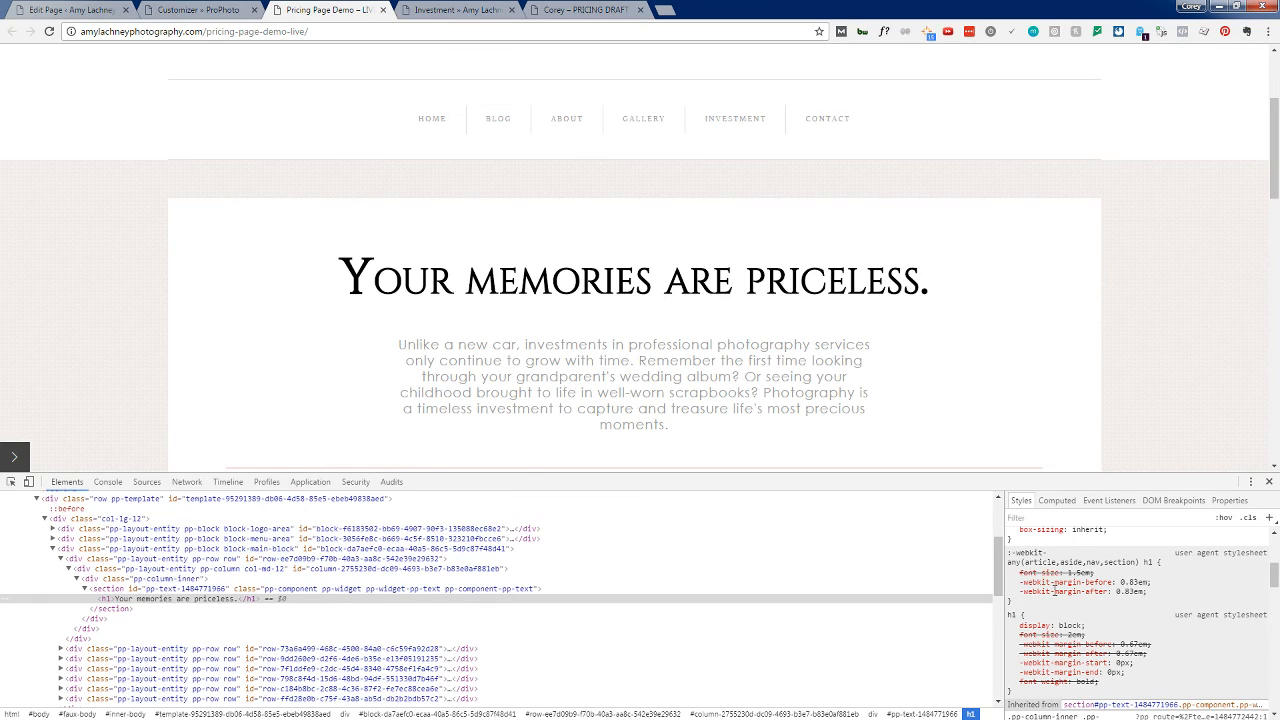
{"action": "scroll", "coordinate": [1037, 634], "scroll_direction": "down", "scroll_amount": 2}
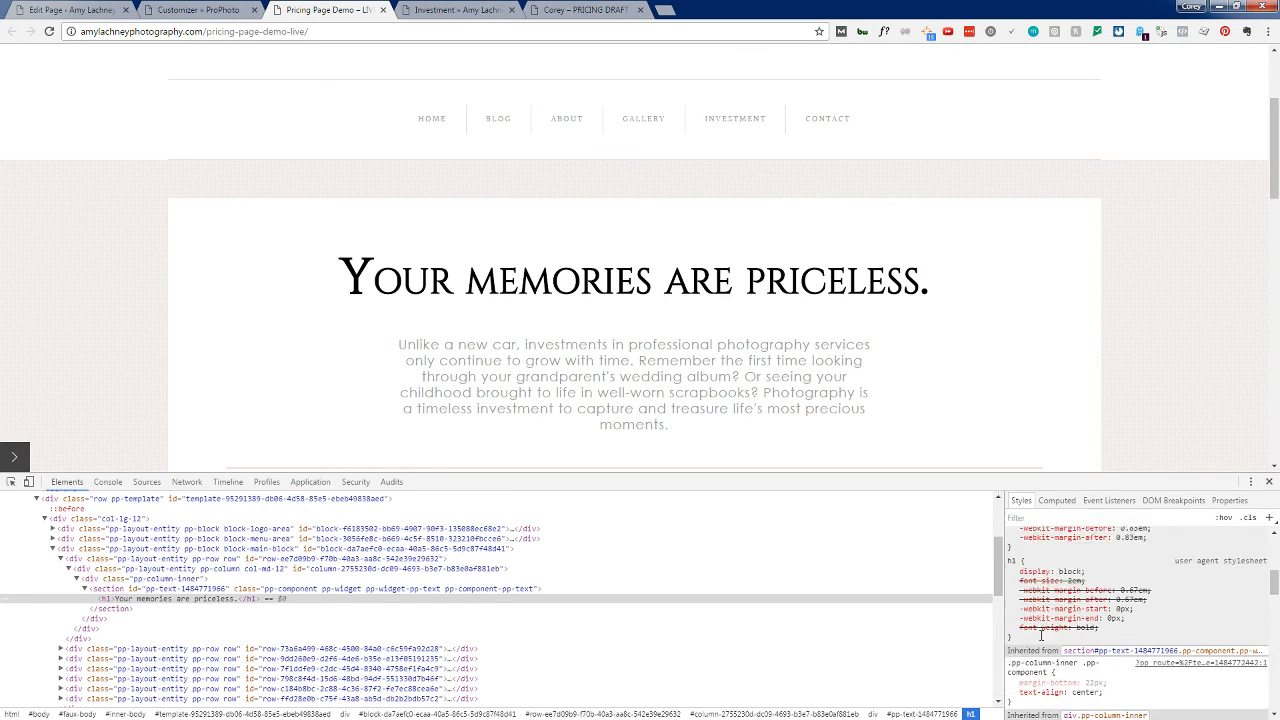
{"action": "scroll", "coordinate": [1092, 596], "scroll_direction": "down", "scroll_amount": 2}
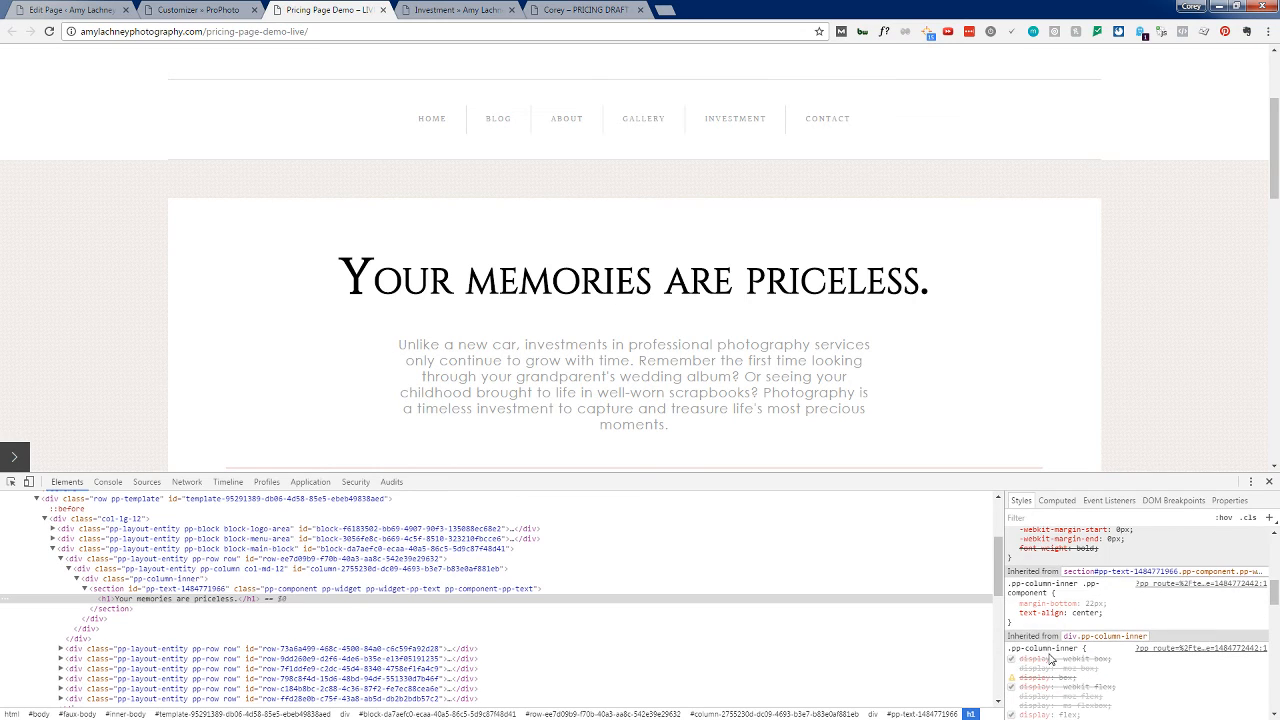
{"action": "left_click", "coordinate": [190, 9]}
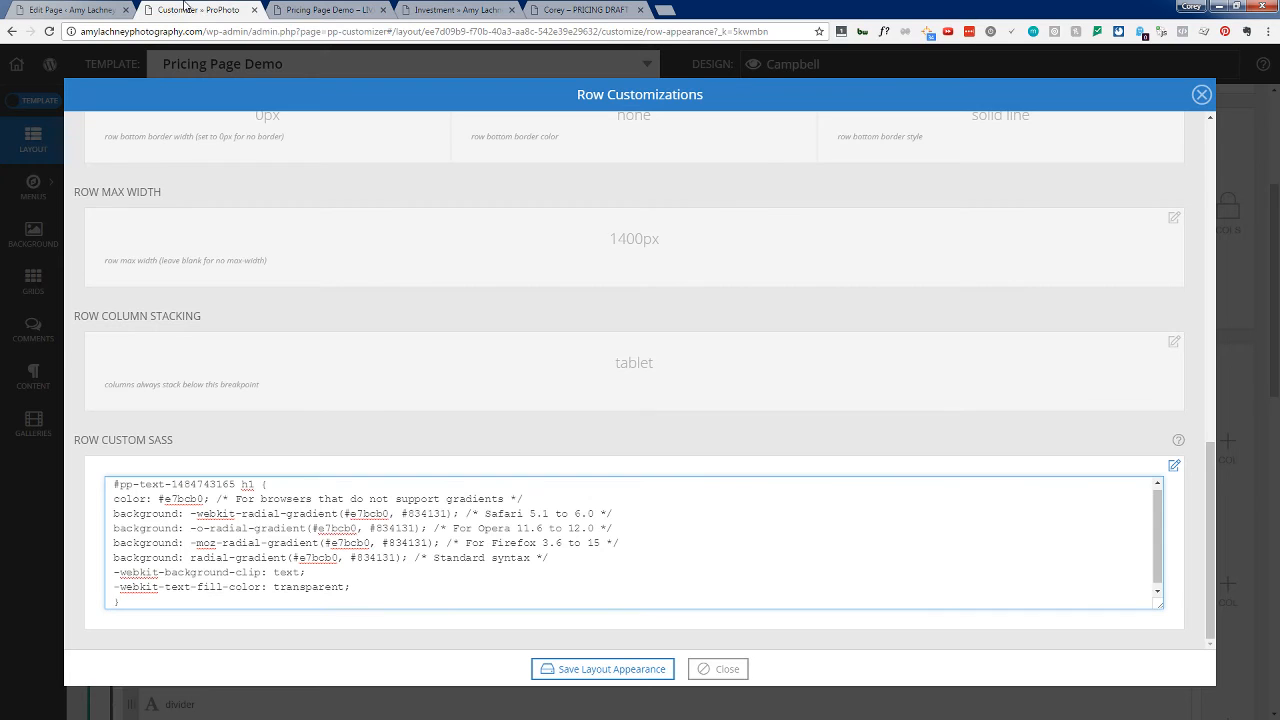
{"action": "left_click_drag", "start_coordinate": [121, 484], "coordinate": [236, 487]}
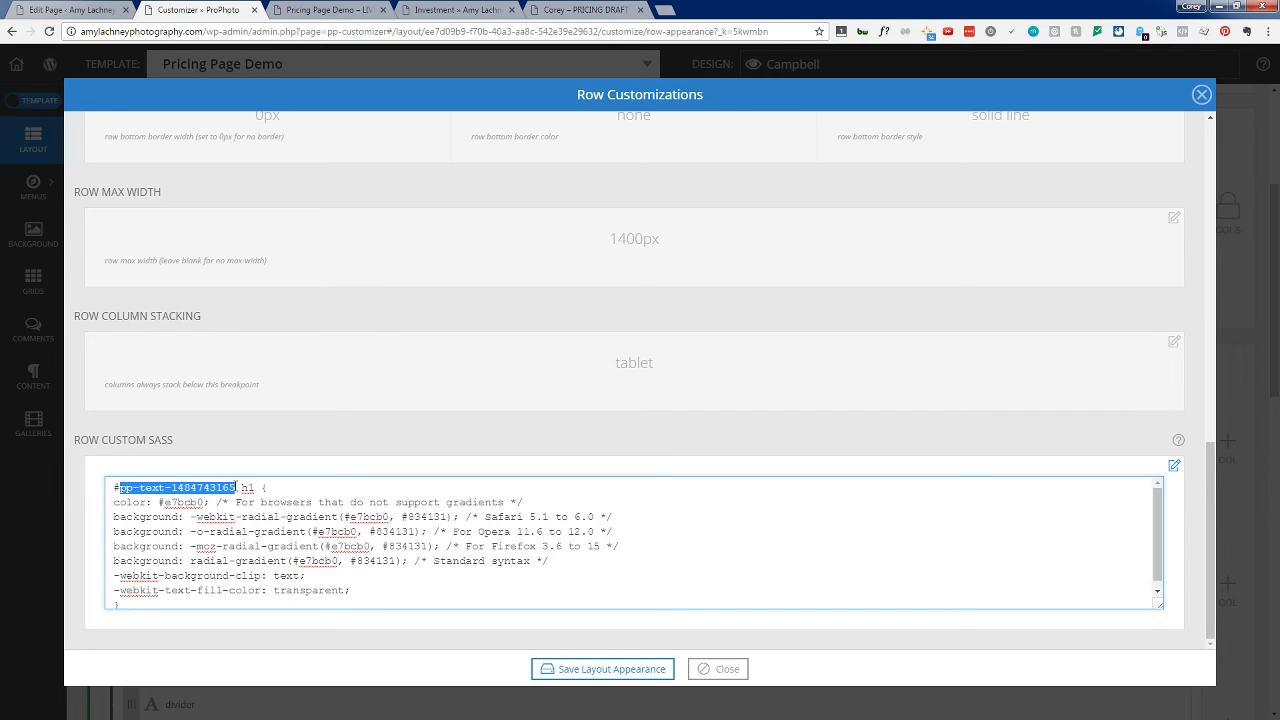
{"action": "key", "text": "ctrl+v"}
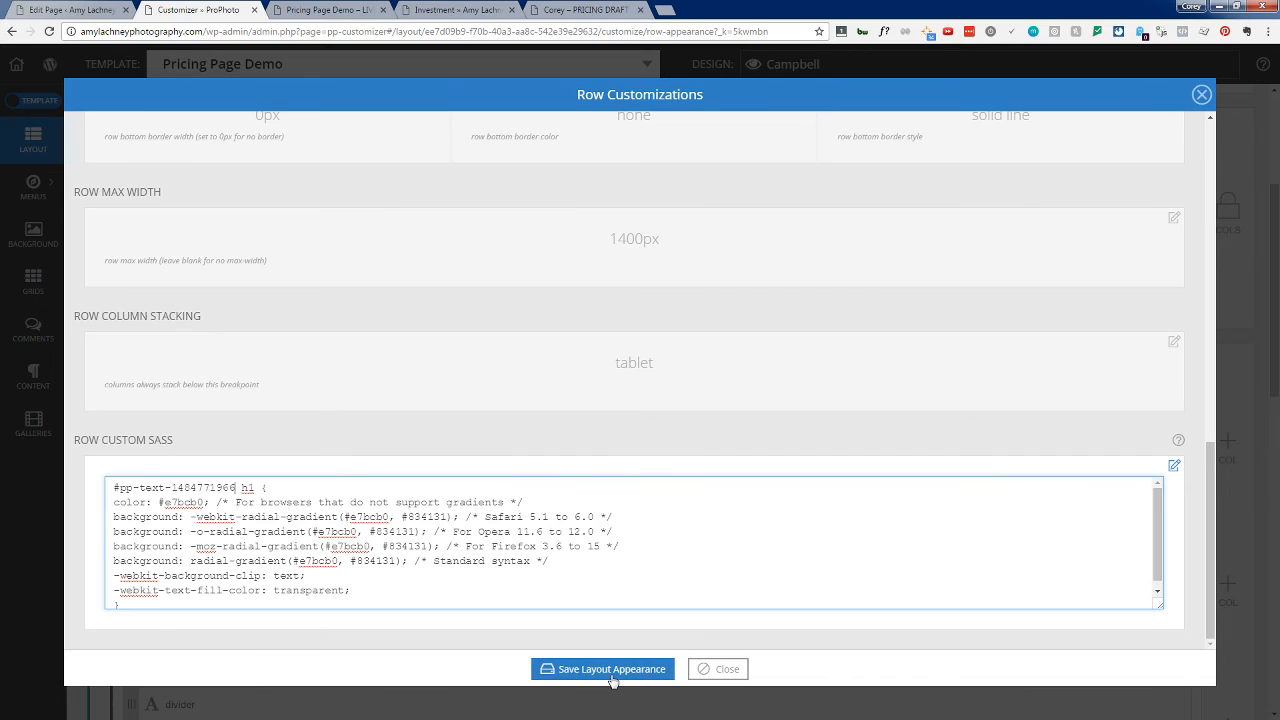
{"action": "key", "text": "ctrl+z"}
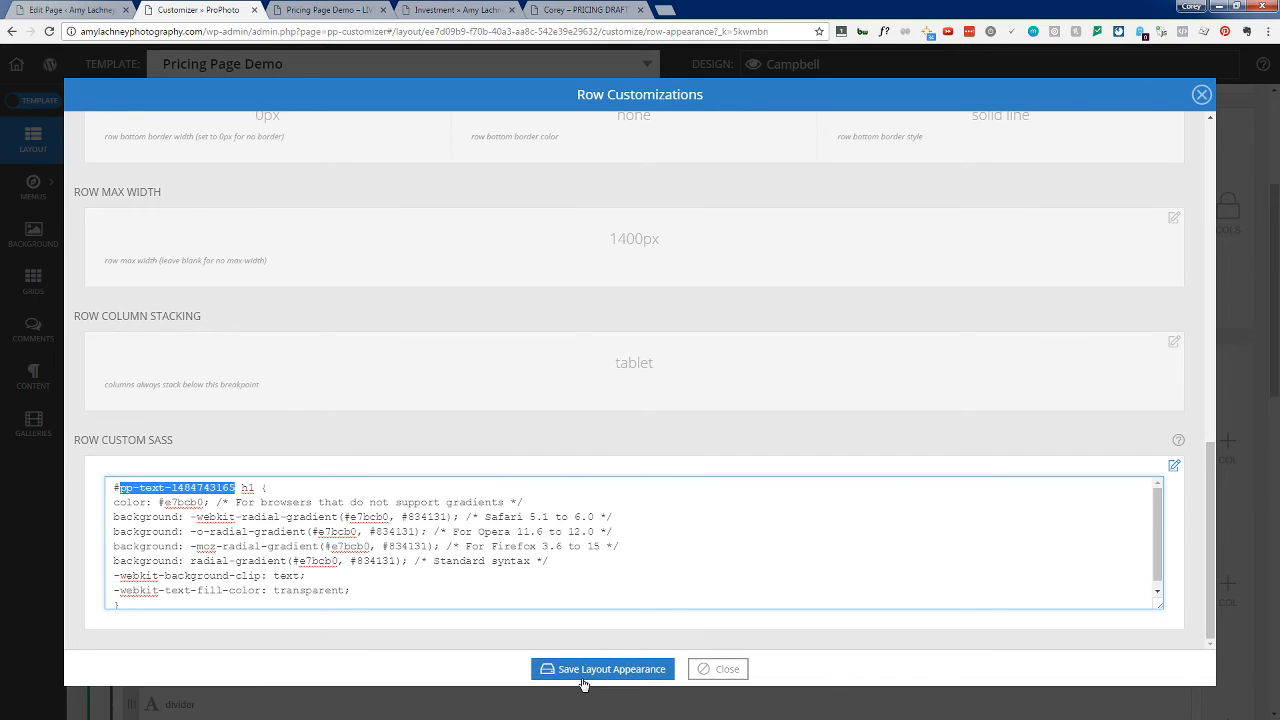
{"action": "key", "text": "ctrl+y"}
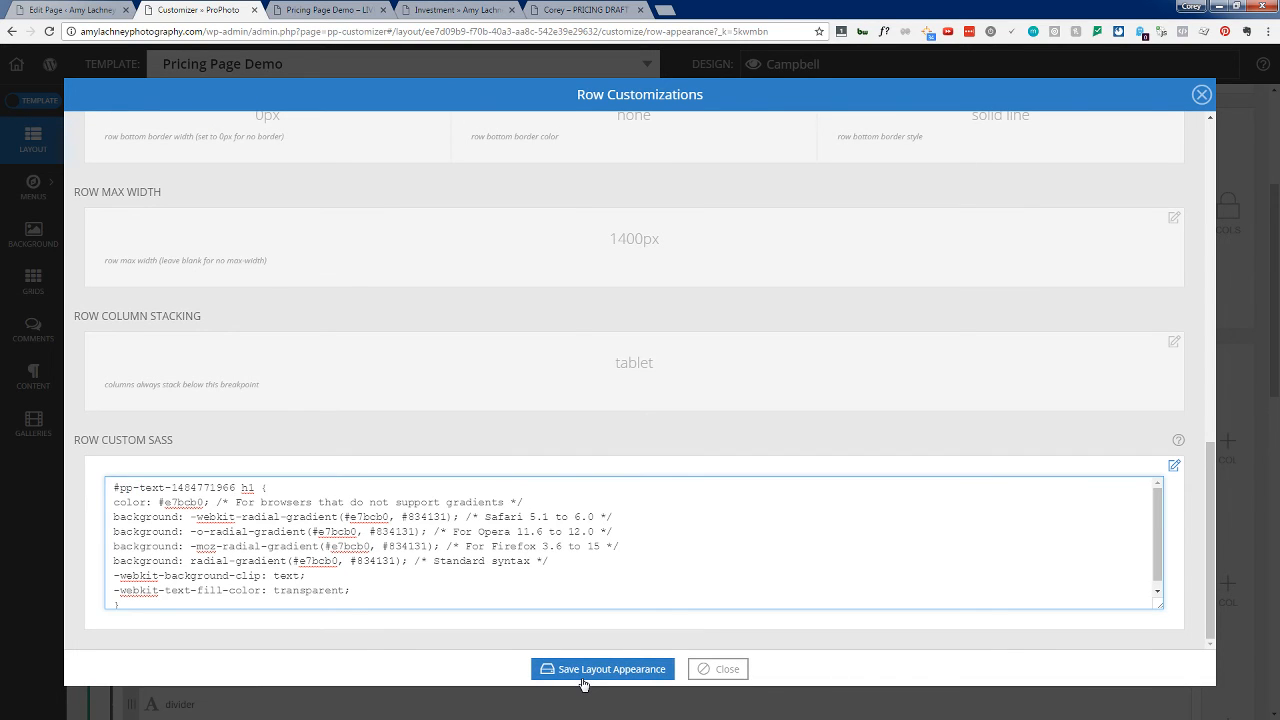
{"action": "left_click", "coordinate": [596, 670]}
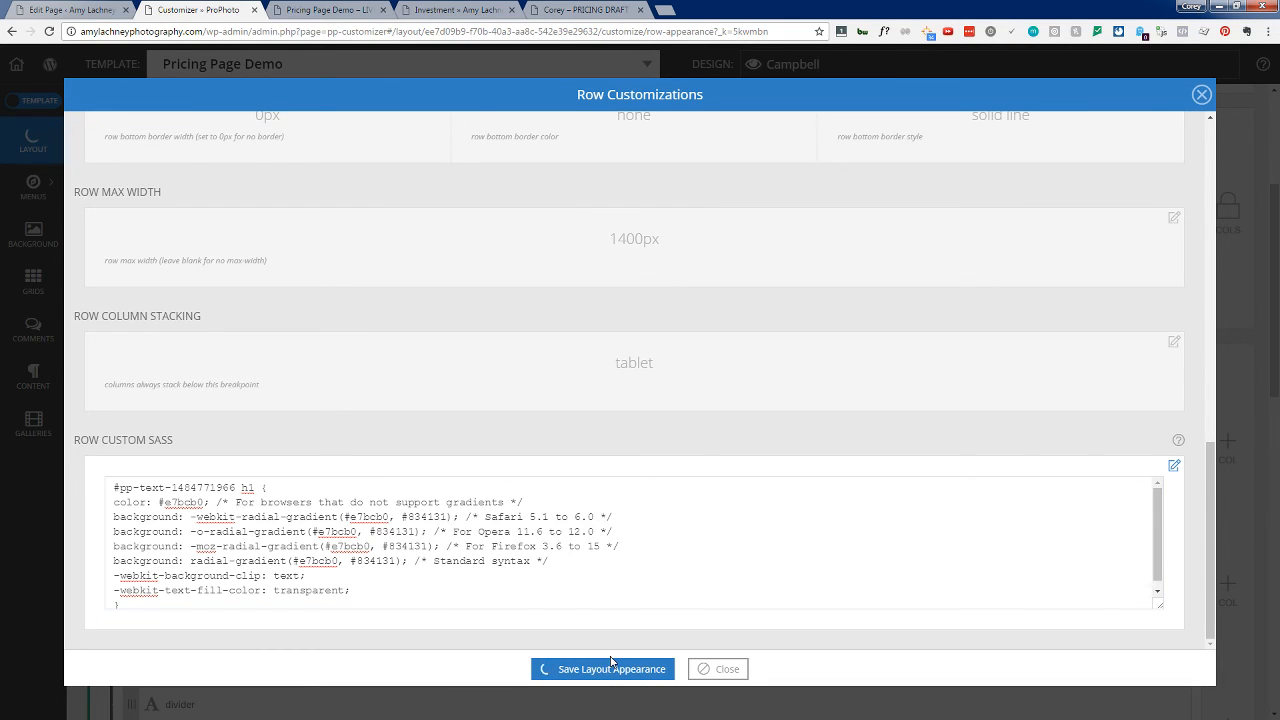
{"action": "left_click", "coordinate": [716, 669]}
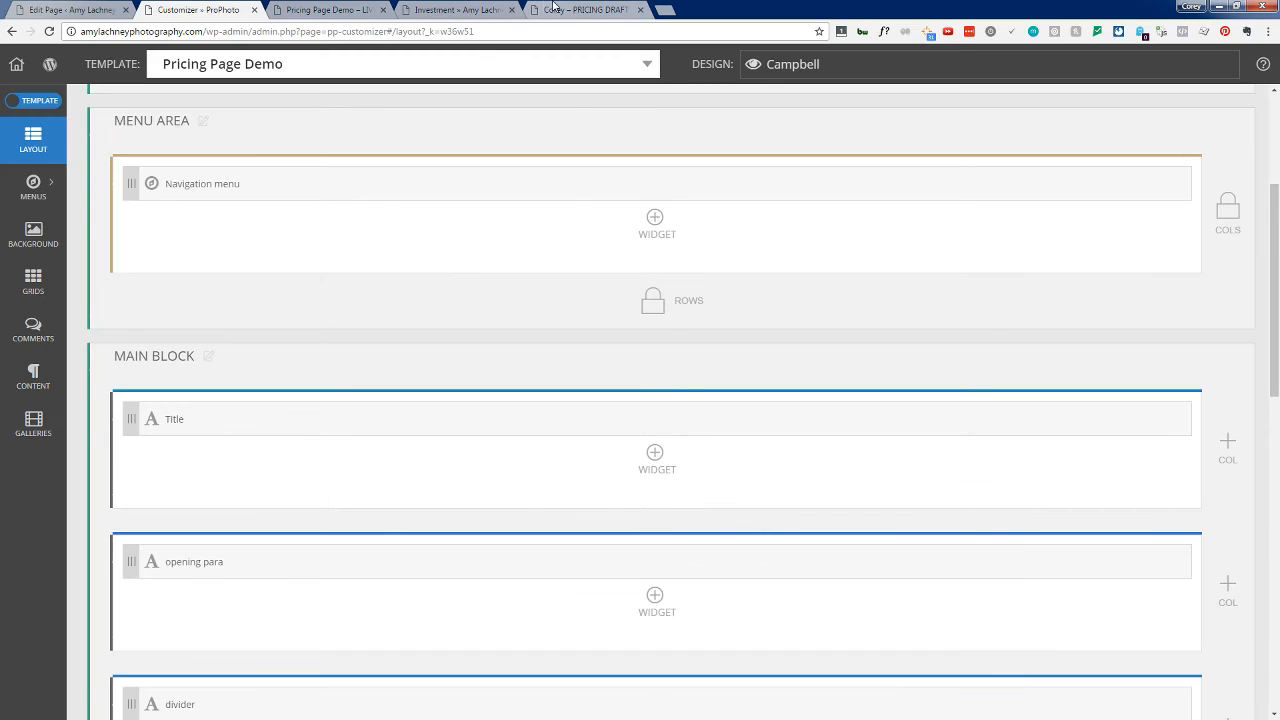
Step: Reload the live Pricing Page Demo, close the developer tools and check the colouring of the "Your memories are priceless." heading
{"action": "left_click", "coordinate": [578, 9]}
{"action": "left_click", "coordinate": [310, 9]}
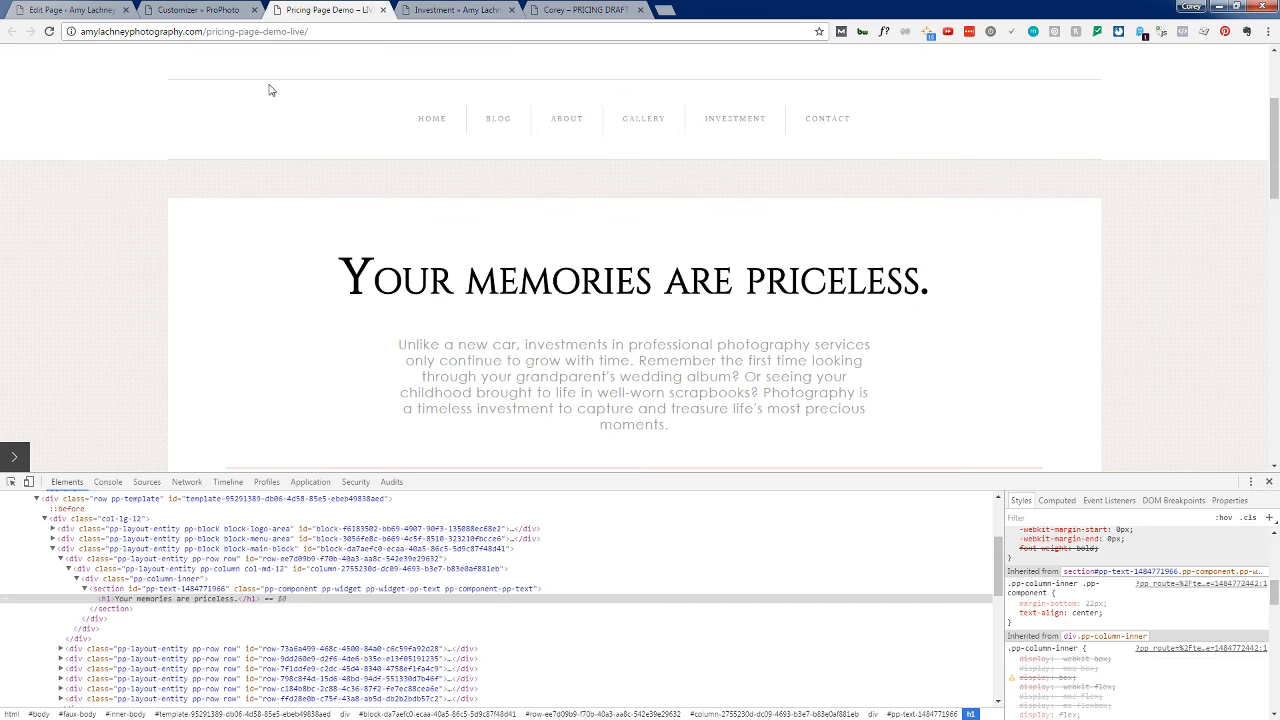
{"action": "left_click", "coordinate": [50, 33]}
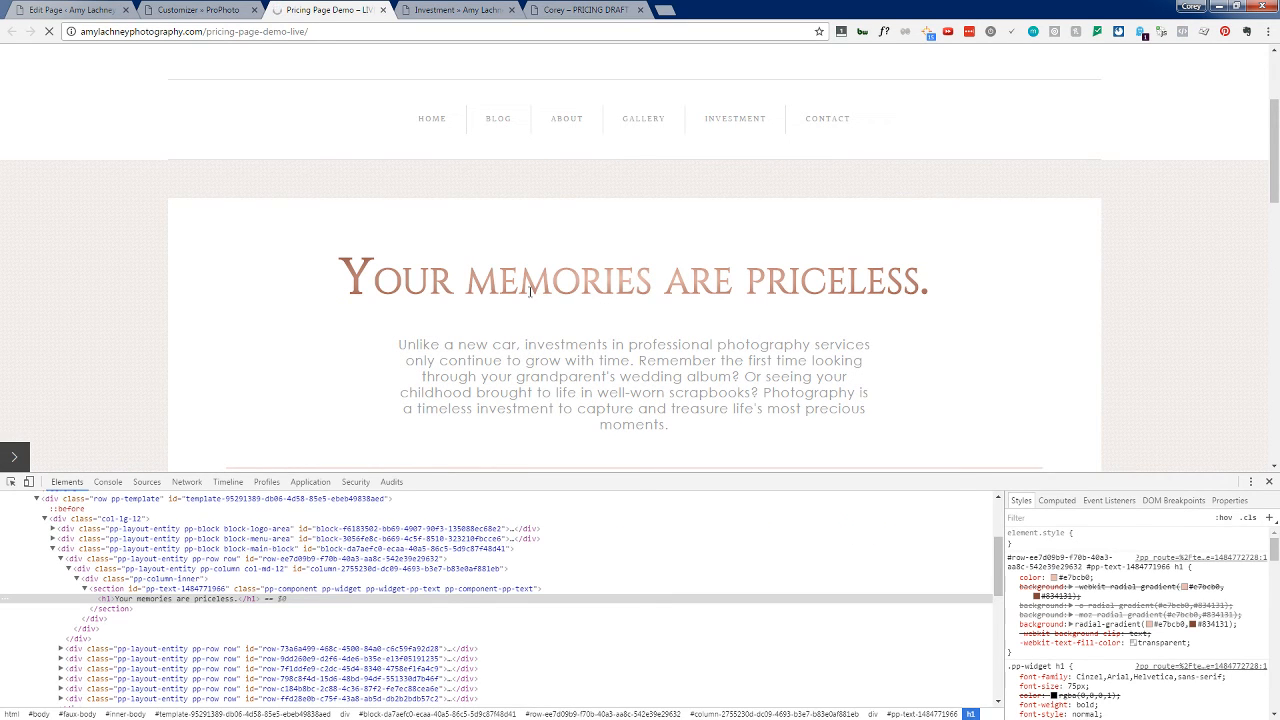
{"action": "left_click", "coordinate": [1269, 481]}
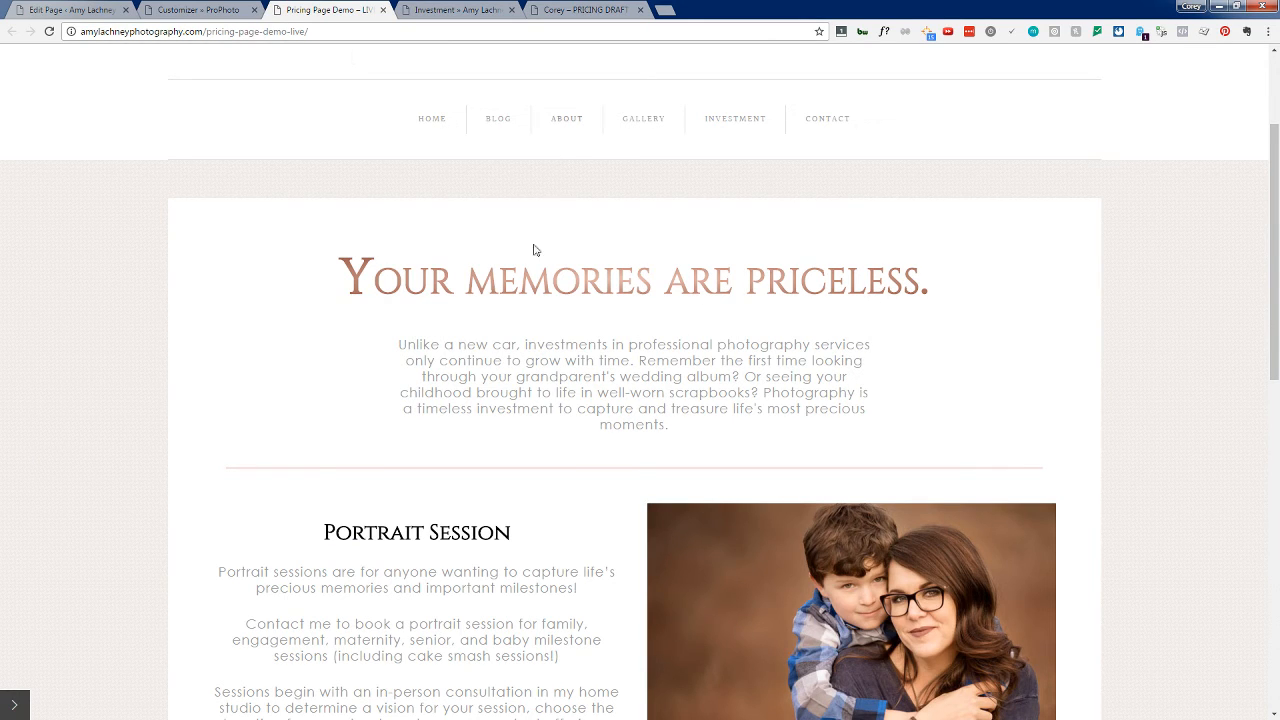
{"action": "left_click_drag", "start_coordinate": [344, 252], "coordinate": [498, 282]}
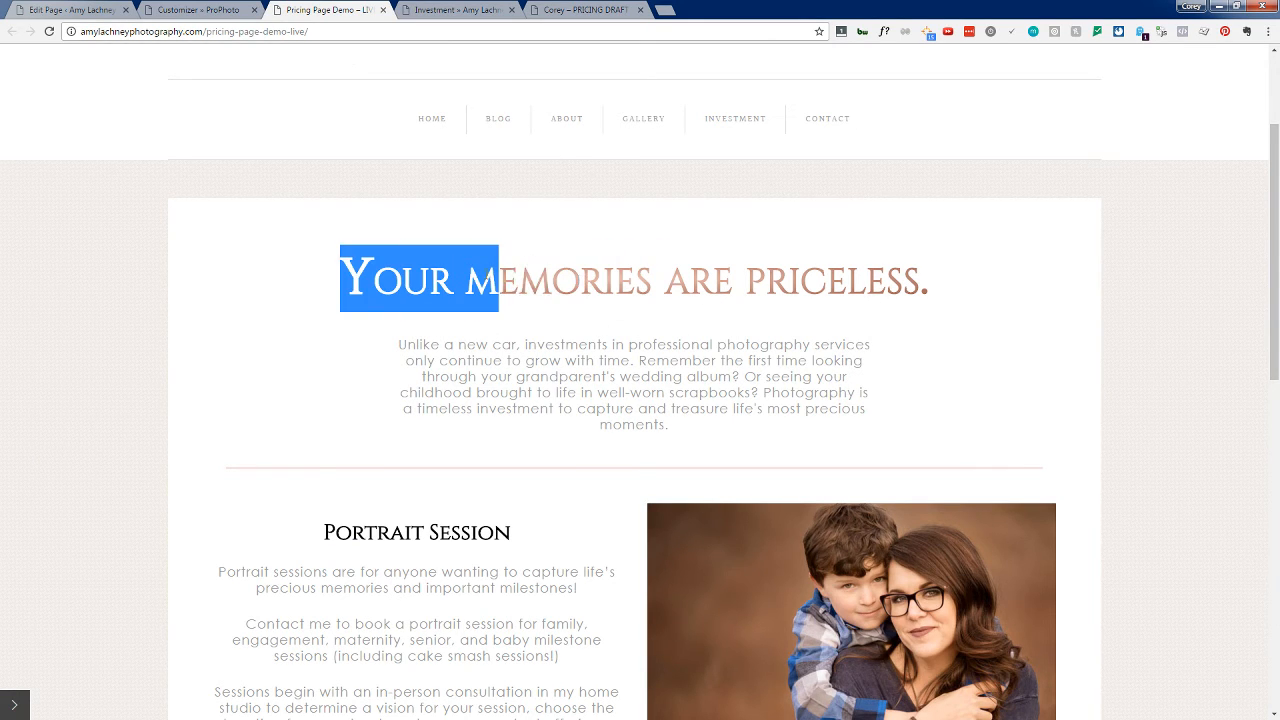
{"action": "left_click", "coordinate": [603, 281]}
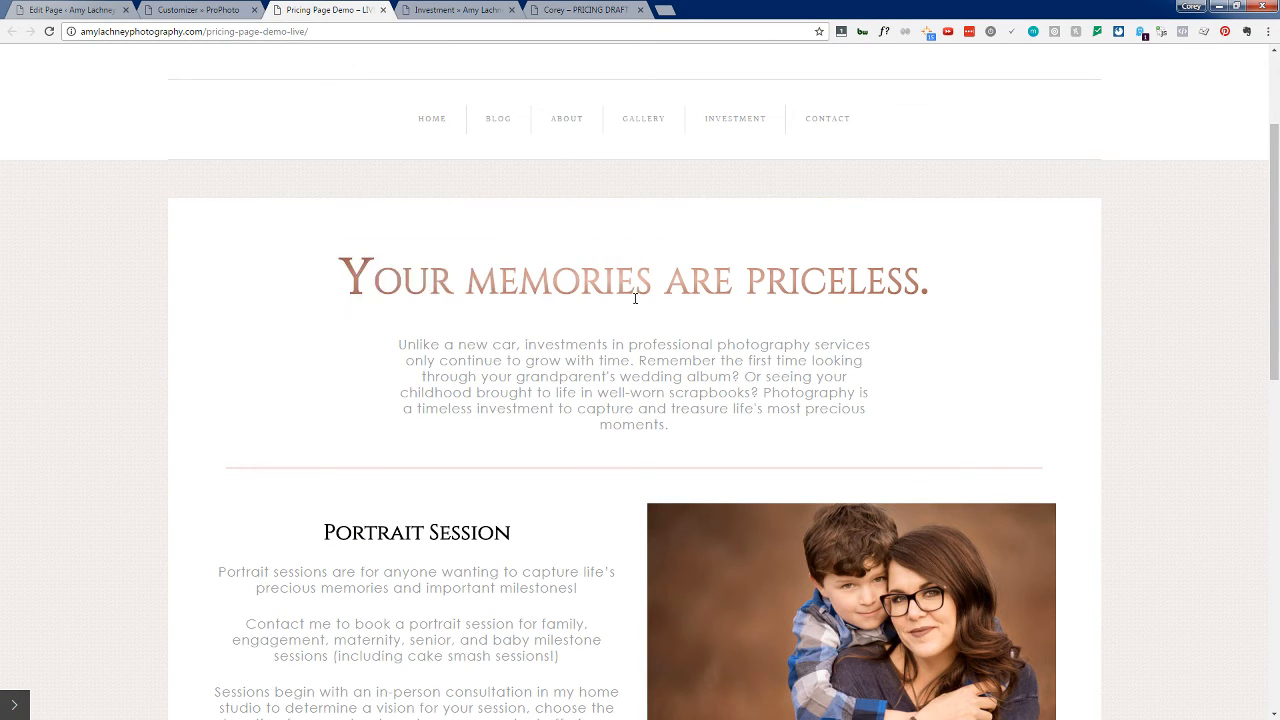
Step: Examine how the gradient heading wraps as the browser window narrows to phone width, then restore the full-size window
{"action": "left_click", "coordinate": [1236, 6]}
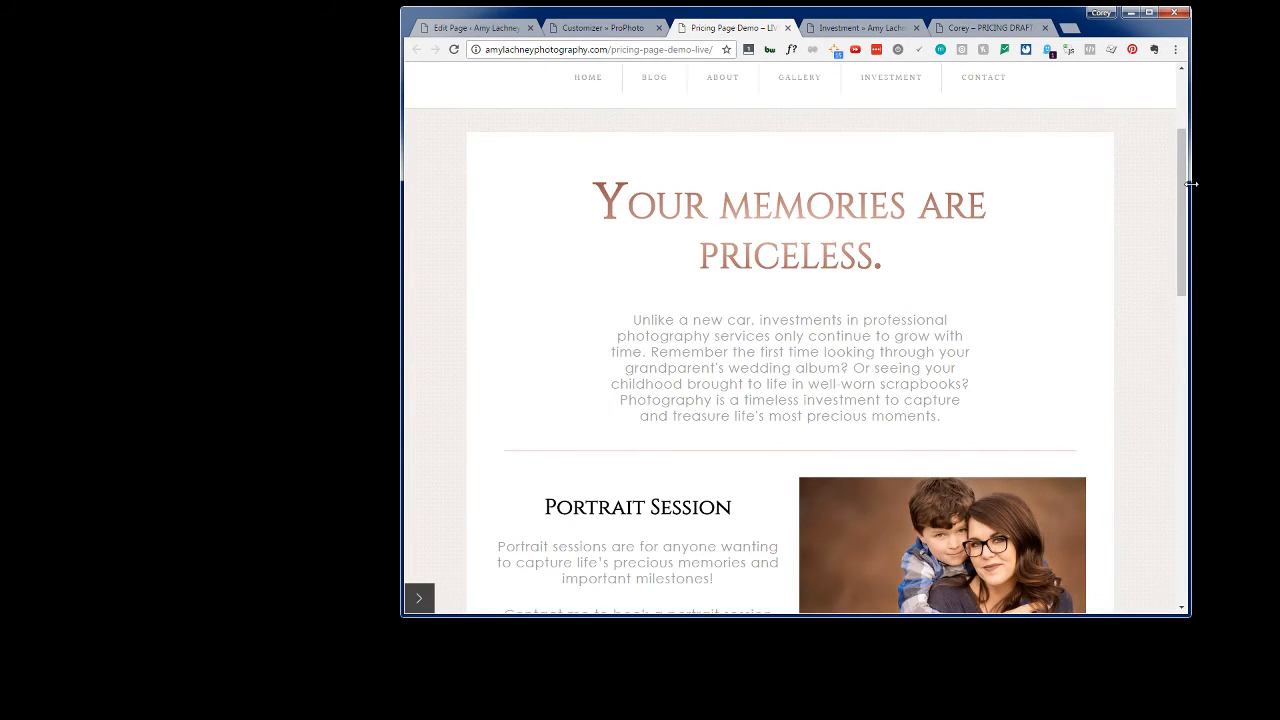
{"action": "left_click_drag", "start_coordinate": [1191, 184], "coordinate": [872, 297]}
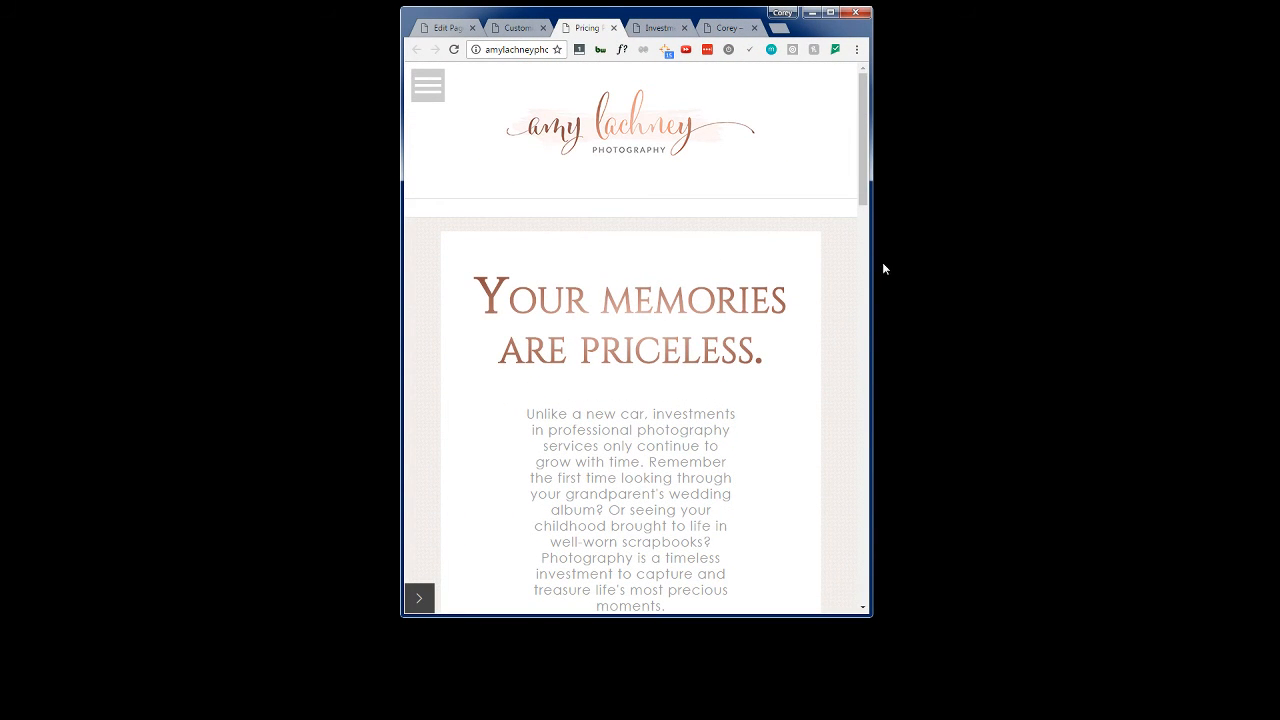
{"action": "left_click_drag", "start_coordinate": [872, 260], "coordinate": [812, 284]}
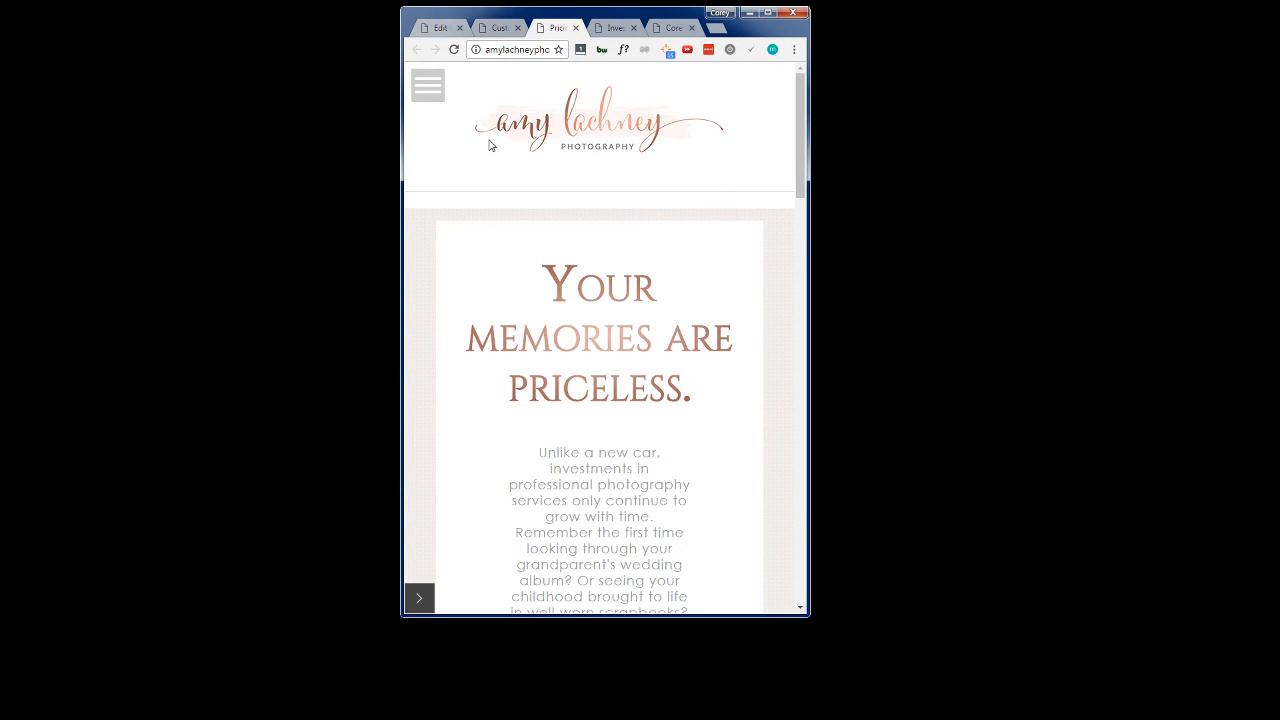
{"action": "left_click_drag", "start_coordinate": [812, 244], "coordinate": [748, 246]}
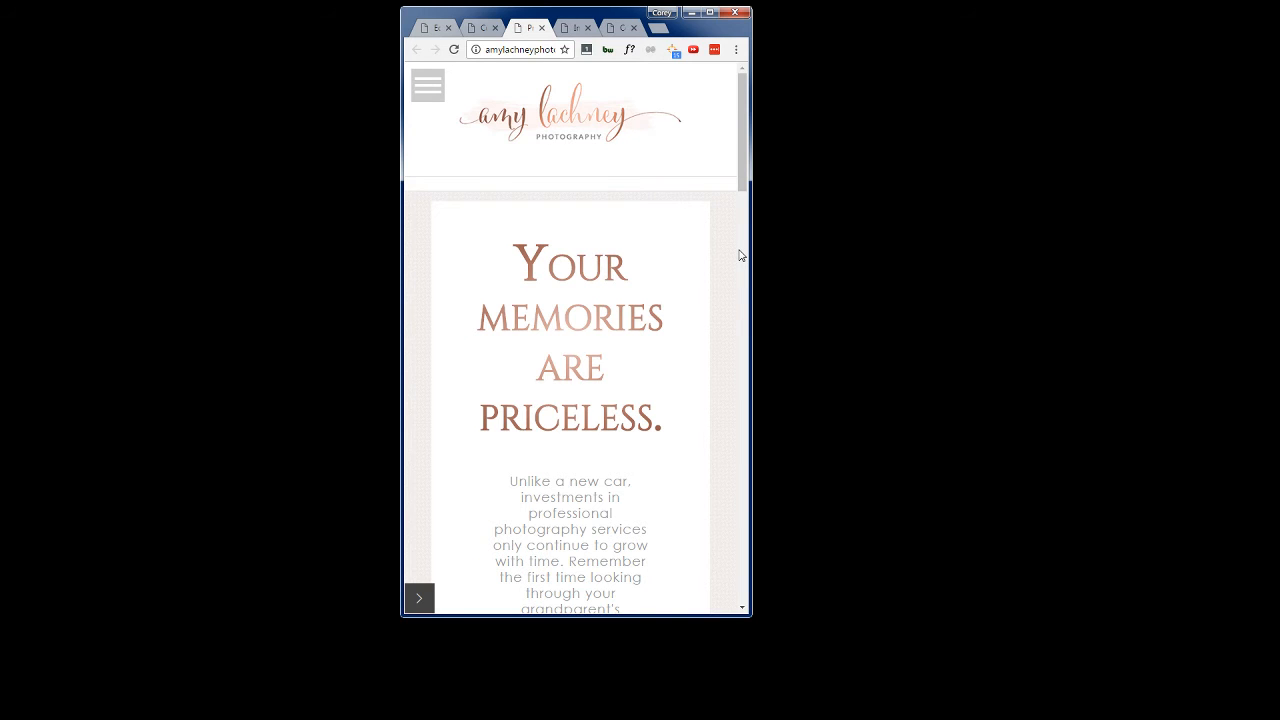
{"action": "left_click", "coordinate": [710, 12]}
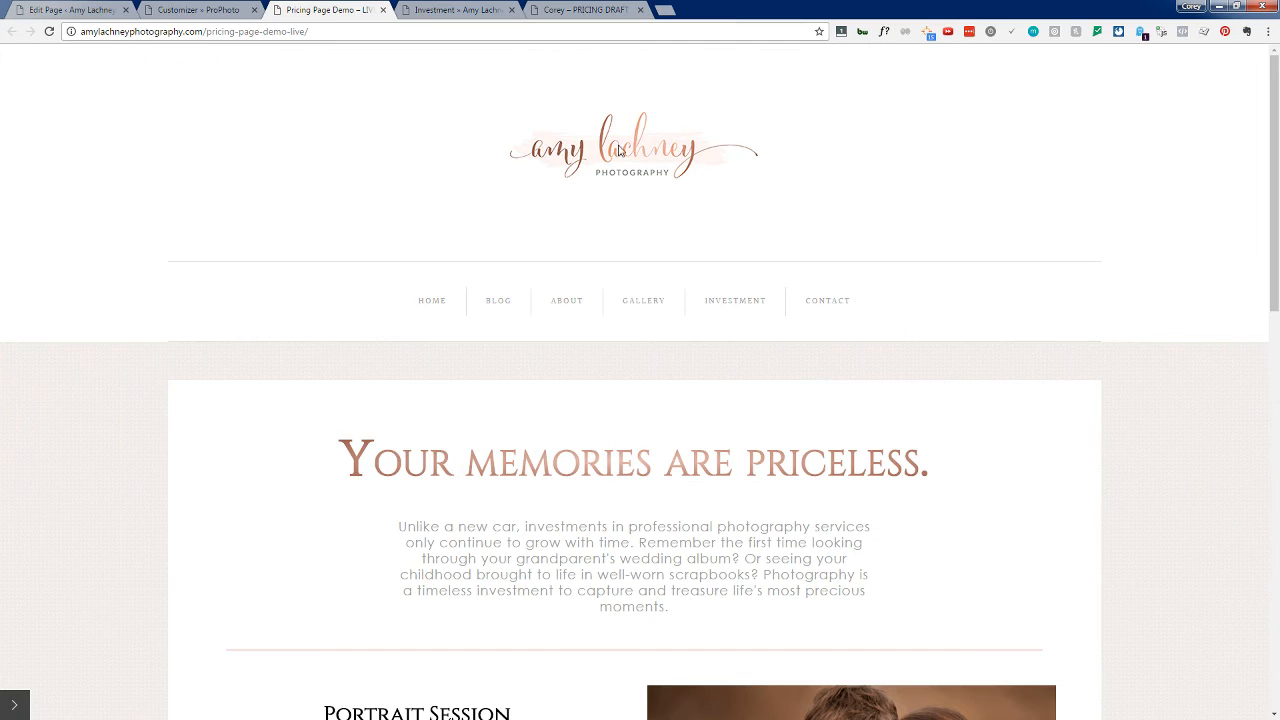
{"action": "scroll", "coordinate": [597, 414], "scroll_direction": "down", "scroll_amount": 2}
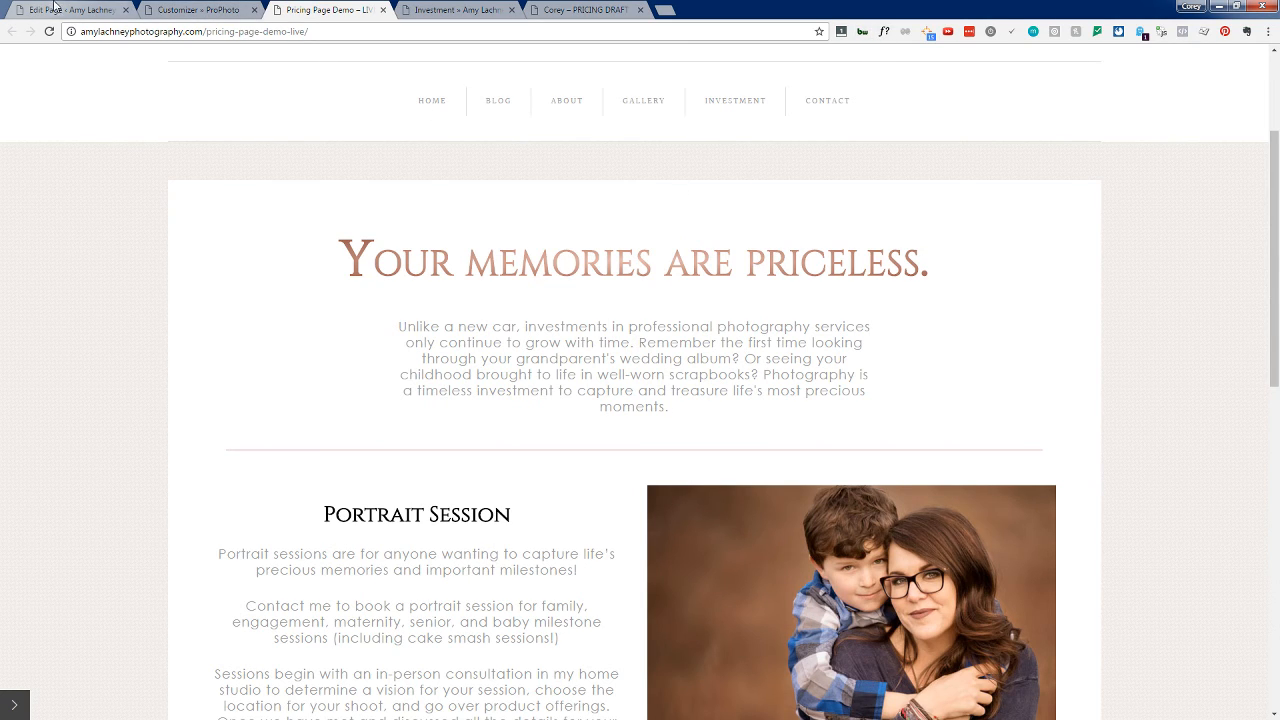
{"action": "left_click", "coordinate": [185, 10]}
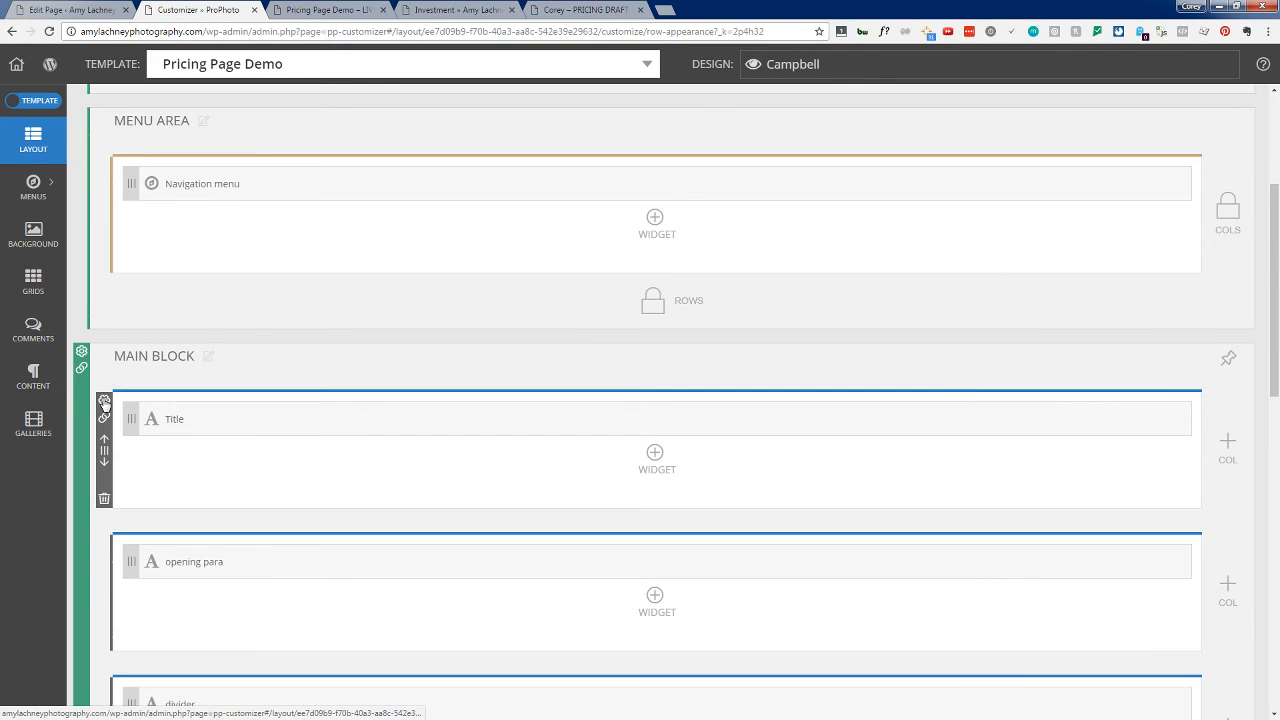
{"action": "left_click", "coordinate": [104, 402]}
{"action": "scroll", "coordinate": [290, 560], "scroll_direction": "down", "scroll_amount": 3}
{"action": "scroll", "coordinate": [293, 567], "scroll_direction": "down", "scroll_amount": 5}
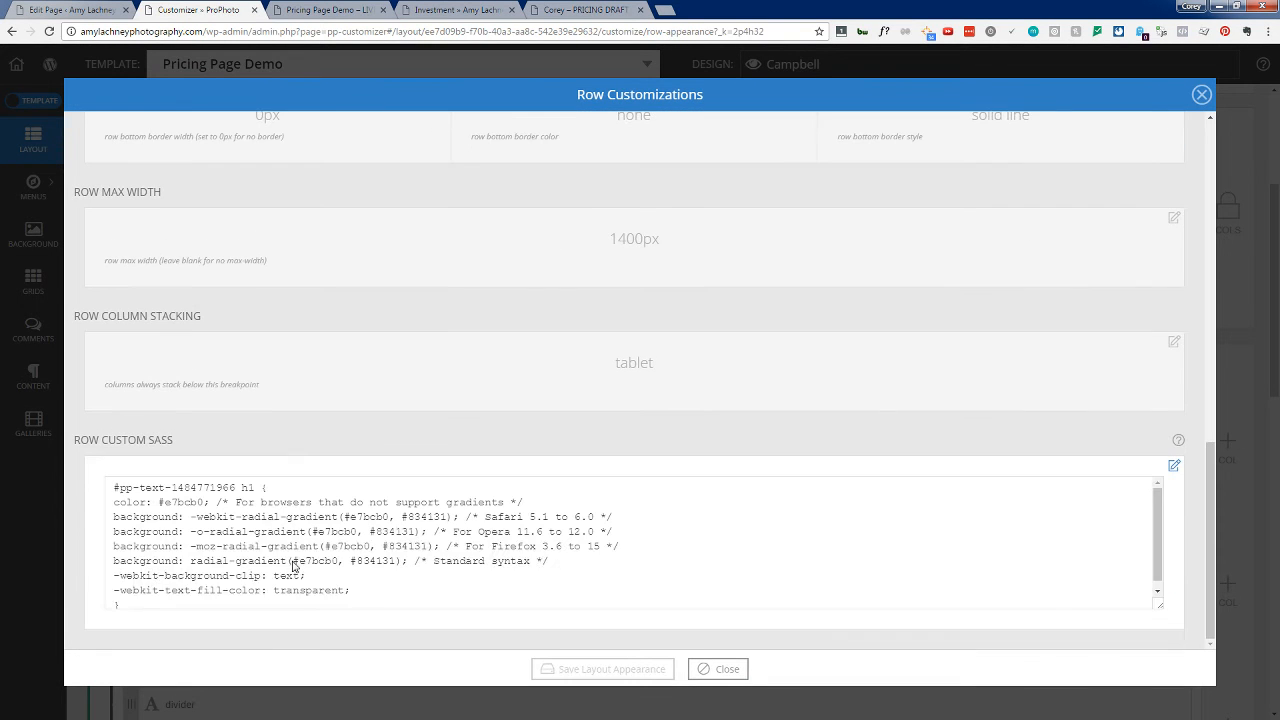
{"action": "left_click", "coordinate": [128, 491]}
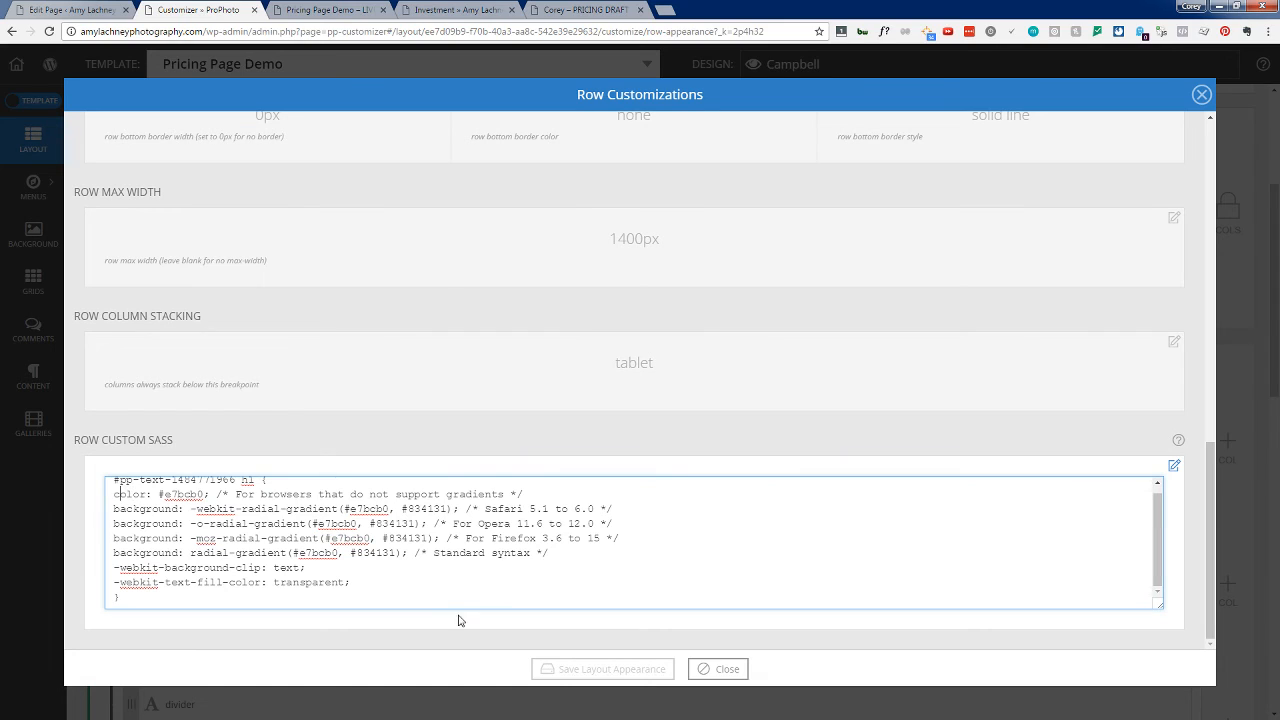
{"action": "scroll", "coordinate": [268, 532], "scroll_direction": "up", "scroll_amount": 1}
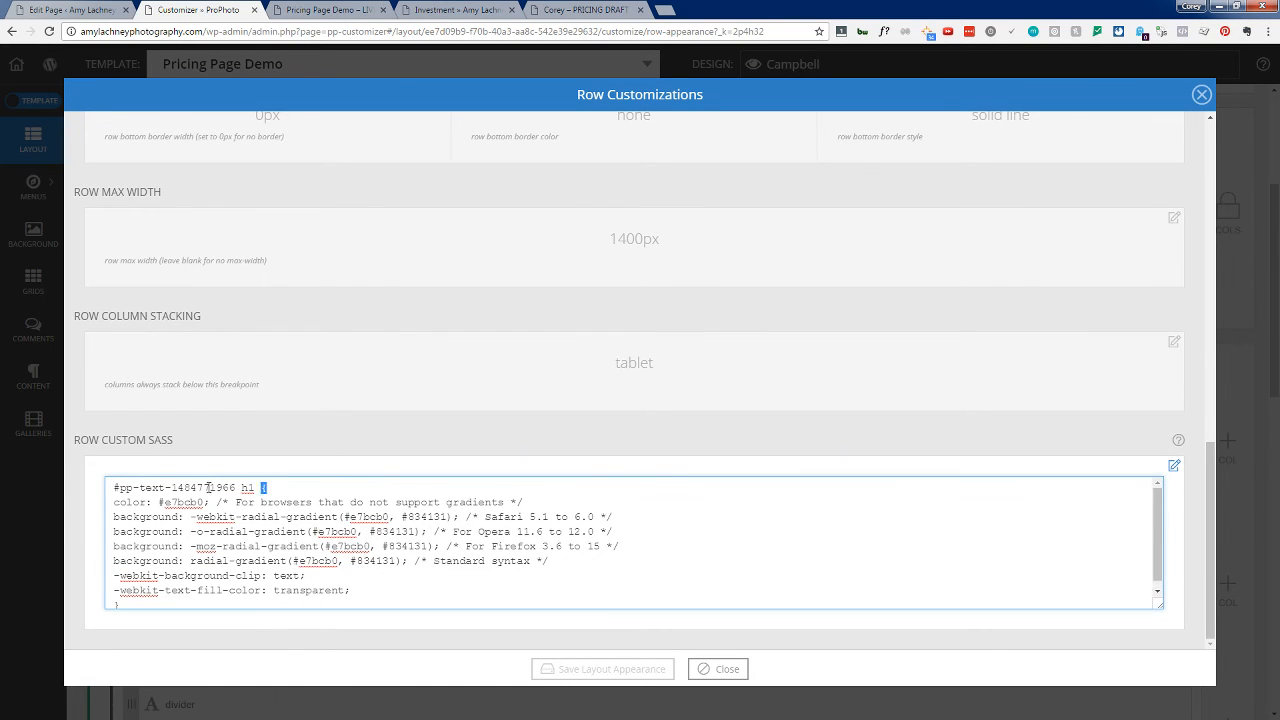
{"action": "left_click_drag", "start_coordinate": [208, 487], "coordinate": [96, 487]}
{"action": "key", "text": "ctrl+c"}
{"action": "scroll", "coordinate": [470, 594], "scroll_direction": "down", "scroll_amount": 1}
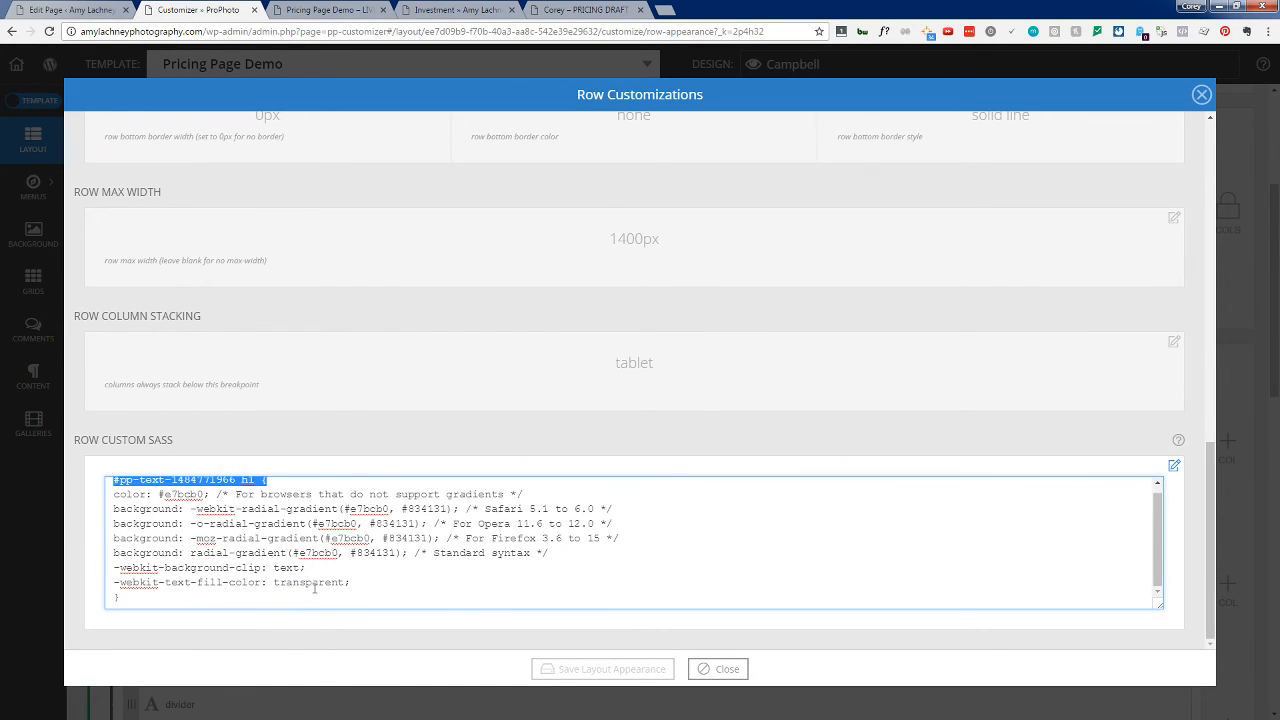
Step: Paste the copied h1 selector line below the closing brace of the Row Custom SASS, separated by a blank line, and save the row
{"action": "left_click", "coordinate": [440, 597]}
{"action": "key", "text": "Return"}
{"action": "key", "text": "Return"}
{"action": "key", "text": "ctrl+v"}
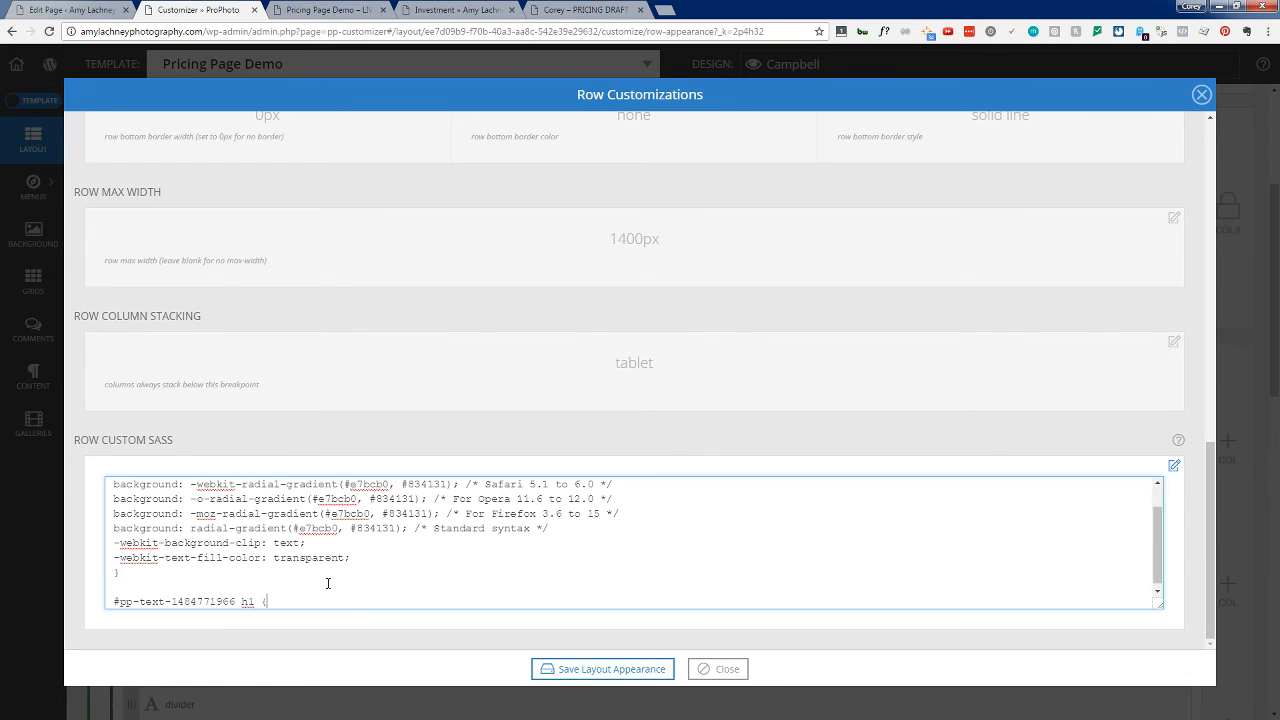
{"action": "left_click", "coordinate": [603, 669]}
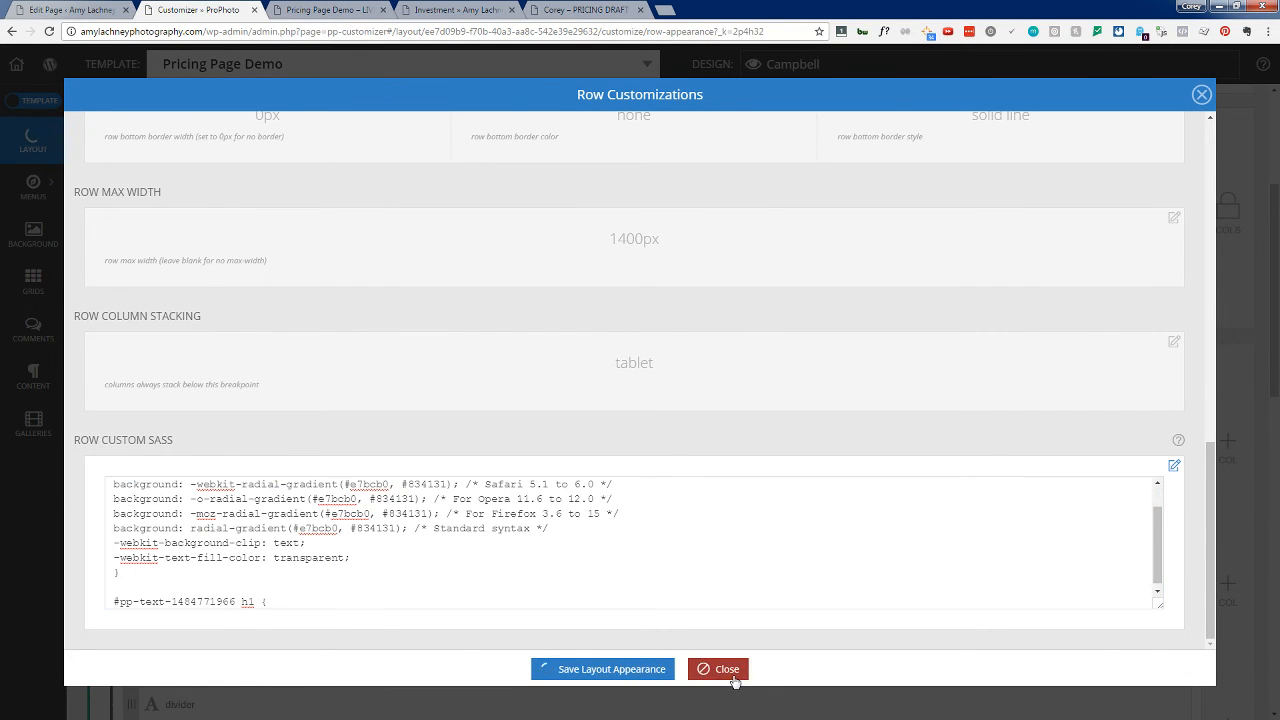
{"action": "left_click", "coordinate": [733, 678]}
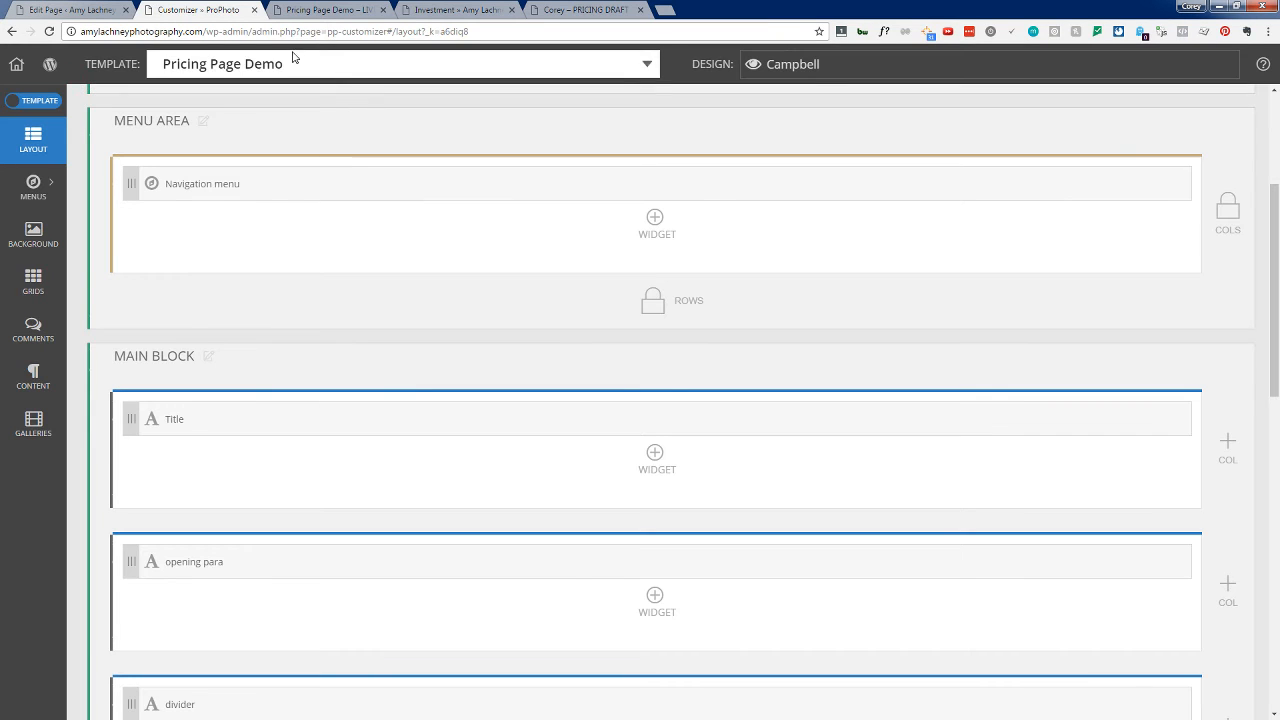
Step: Switch the customizer to the Pricing template and look over its layout up to the template heading
{"action": "left_click", "coordinate": [296, 64]}
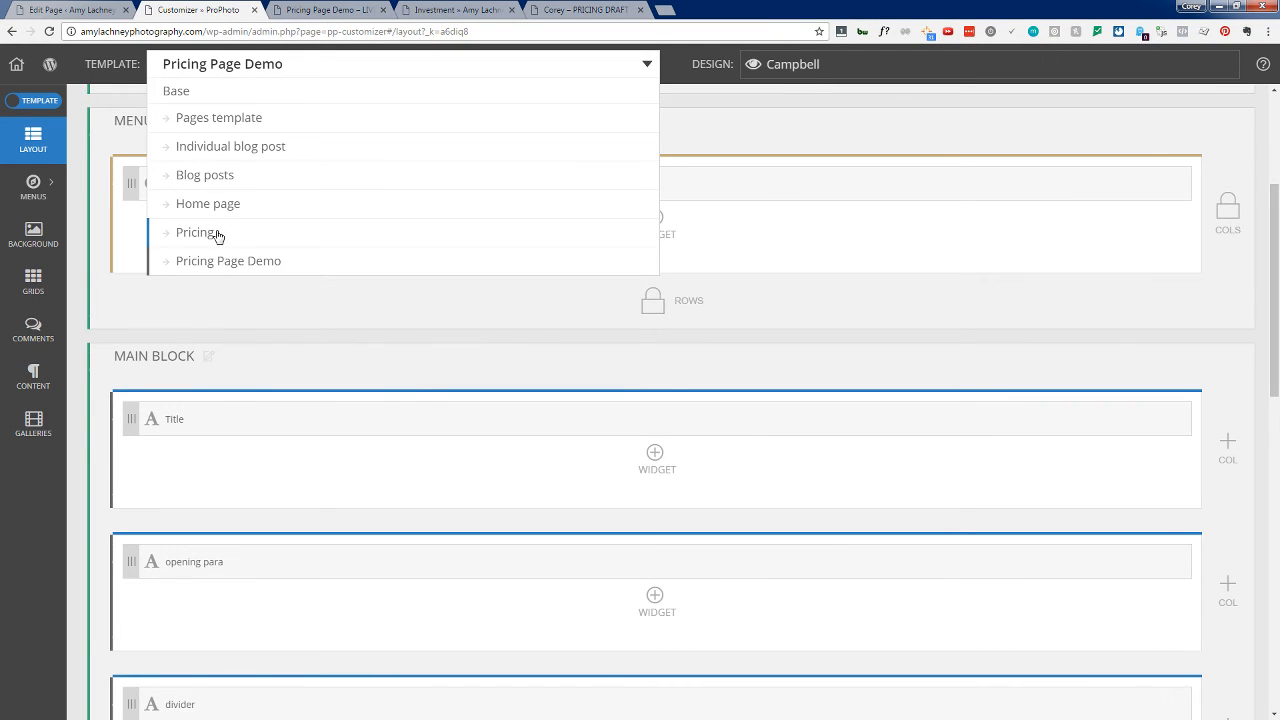
{"action": "right_click", "coordinate": [212, 232]}
{"action": "key", "text": "Escape"}
{"action": "left_click", "coordinate": [200, 234]}
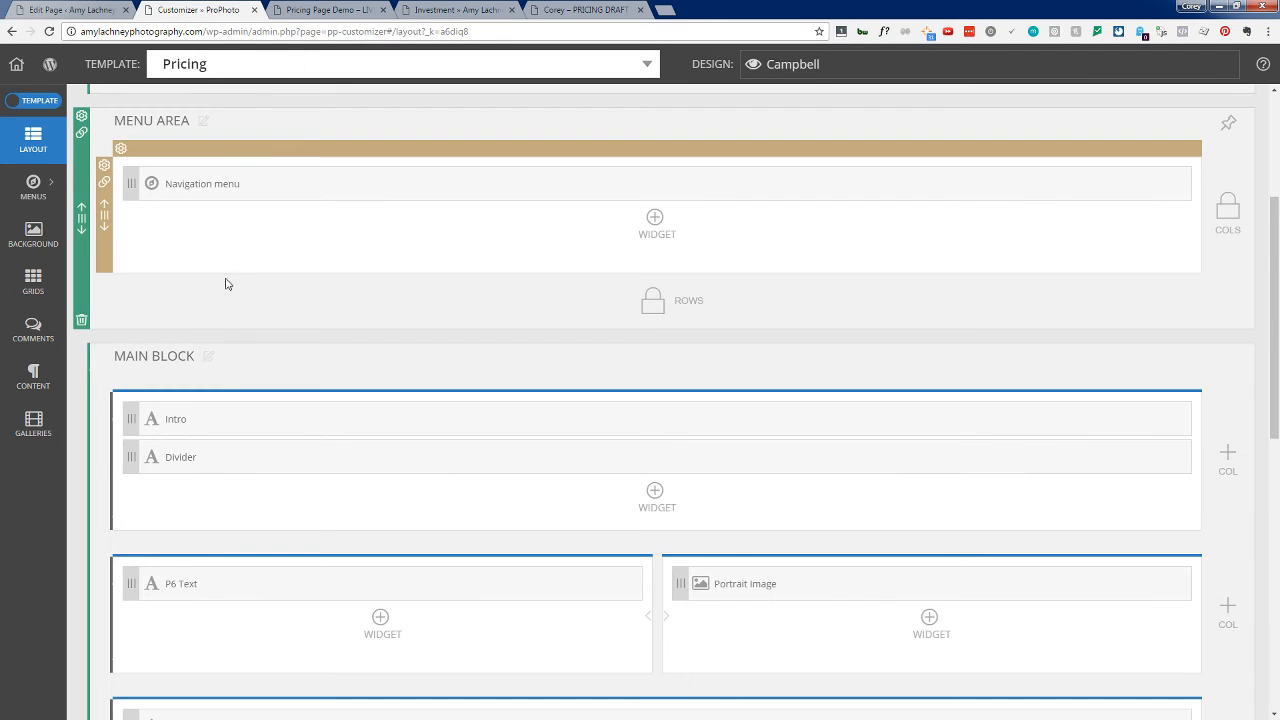
{"action": "scroll", "coordinate": [309, 400], "scroll_direction": "down", "scroll_amount": 4}
{"action": "scroll", "coordinate": [308, 402], "scroll_direction": "up", "scroll_amount": 5}
{"action": "scroll", "coordinate": [308, 402], "scroll_direction": "up", "scroll_amount": 3}
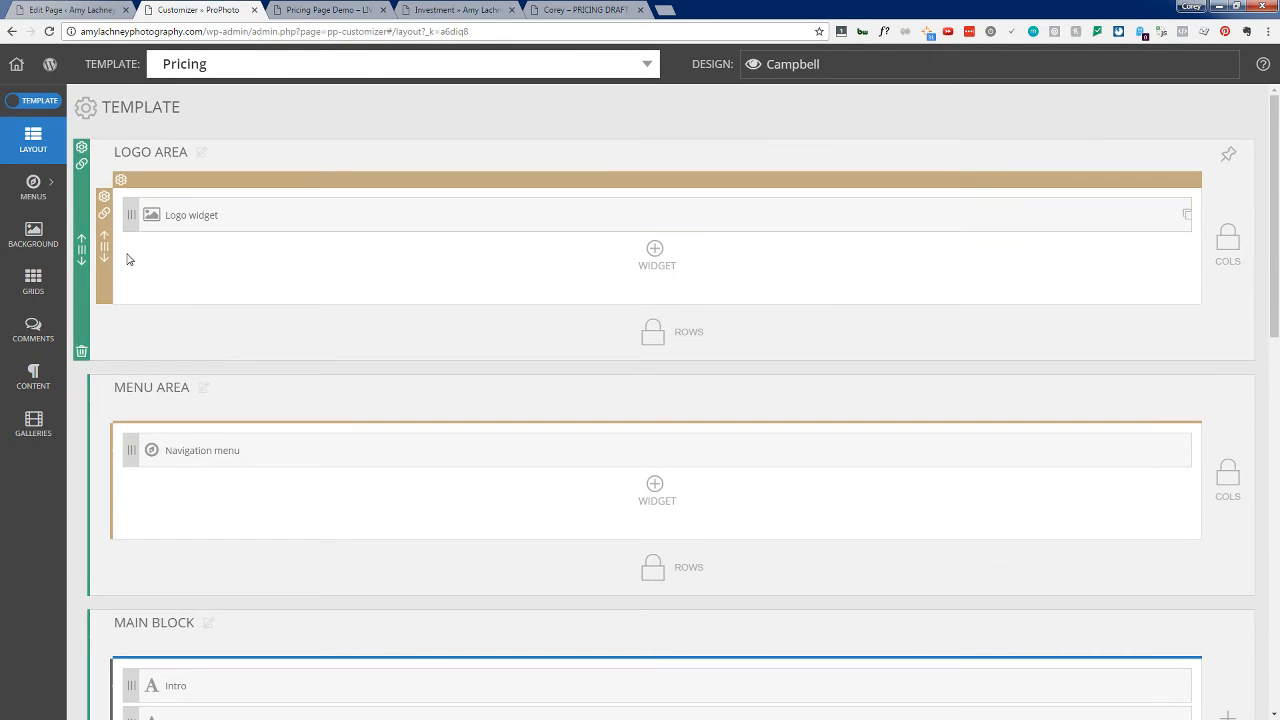
Step: Copy the entire 980px media query from the Pricing template's advanced custom CSS and close the template customizations
{"action": "left_click", "coordinate": [86, 107]}
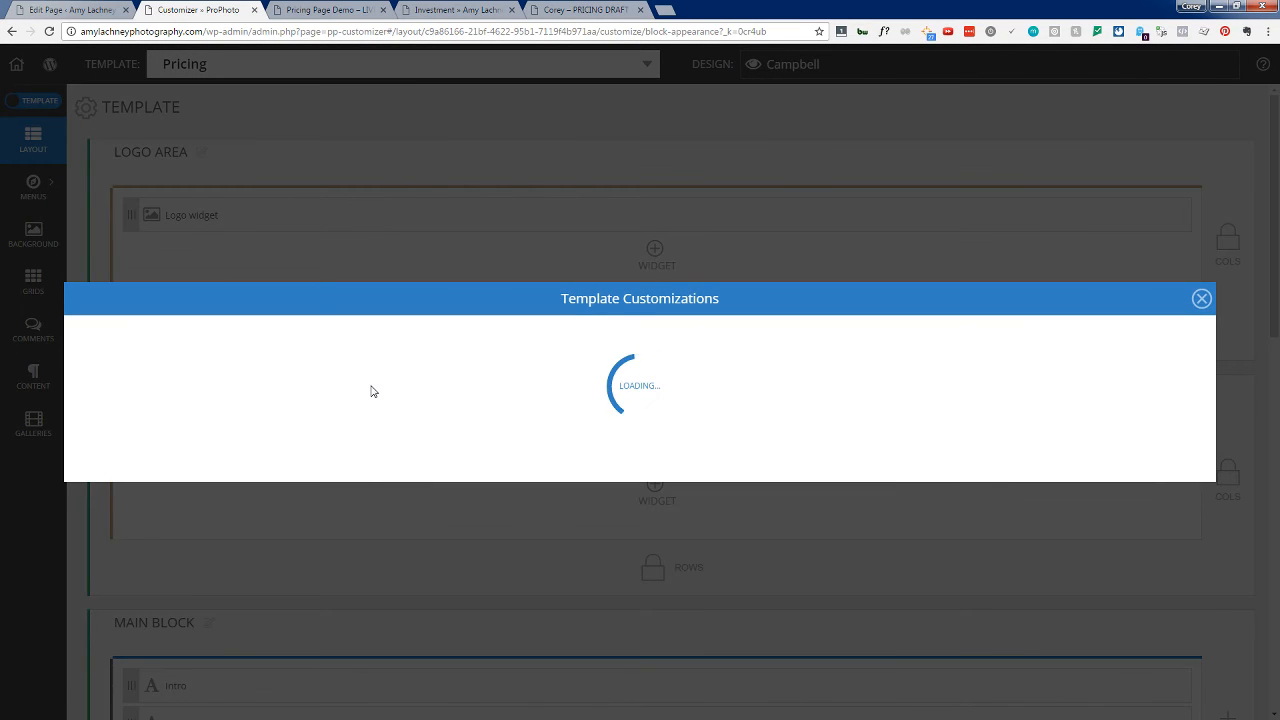
{"action": "scroll", "coordinate": [220, 560], "scroll_direction": "down", "scroll_amount": 3}
{"action": "scroll", "coordinate": [220, 570], "scroll_direction": "down", "scroll_amount": 1}
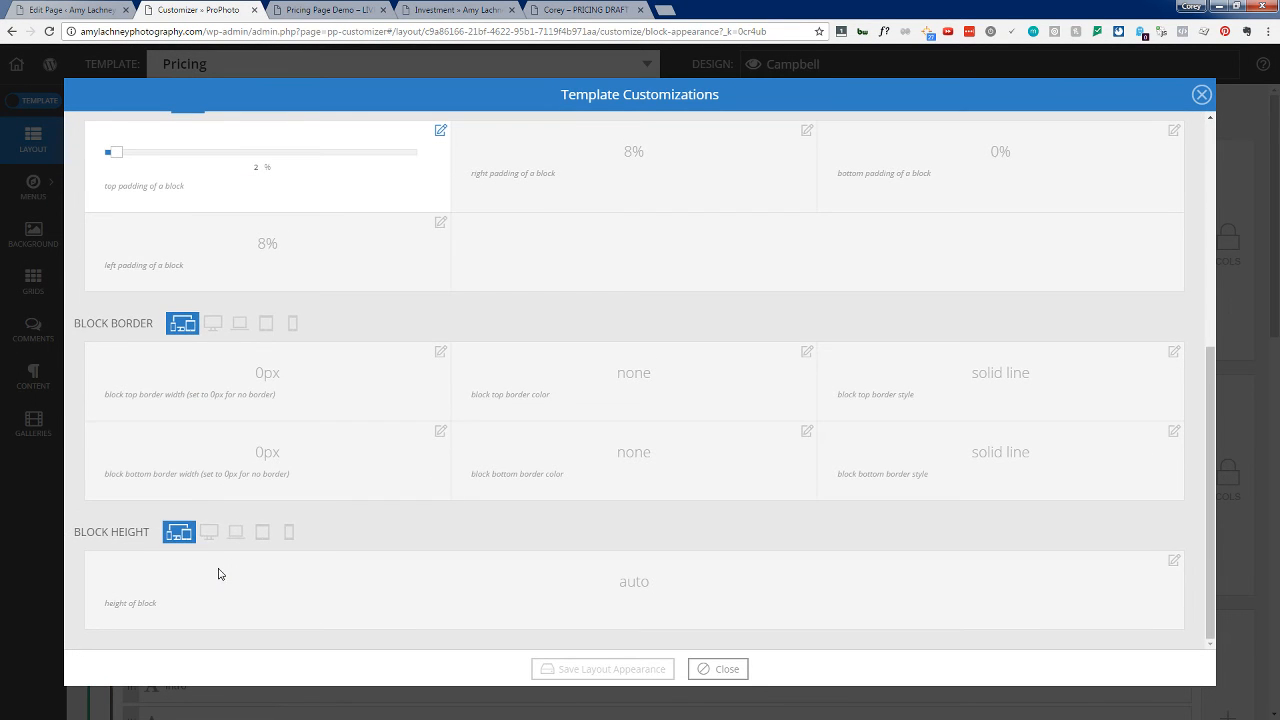
{"action": "scroll", "coordinate": [210, 530], "scroll_direction": "up", "scroll_amount": 5}
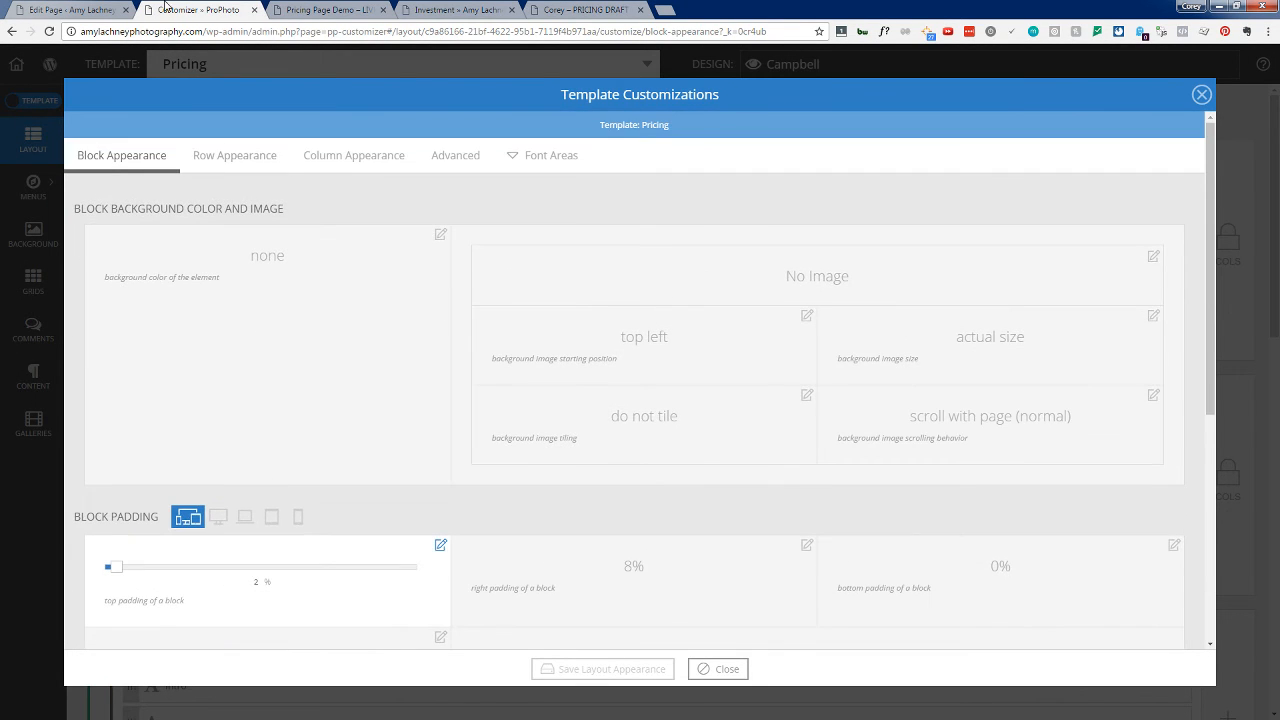
{"action": "left_click", "coordinate": [440, 157]}
{"action": "mouse_move", "coordinate": [538, 318]}
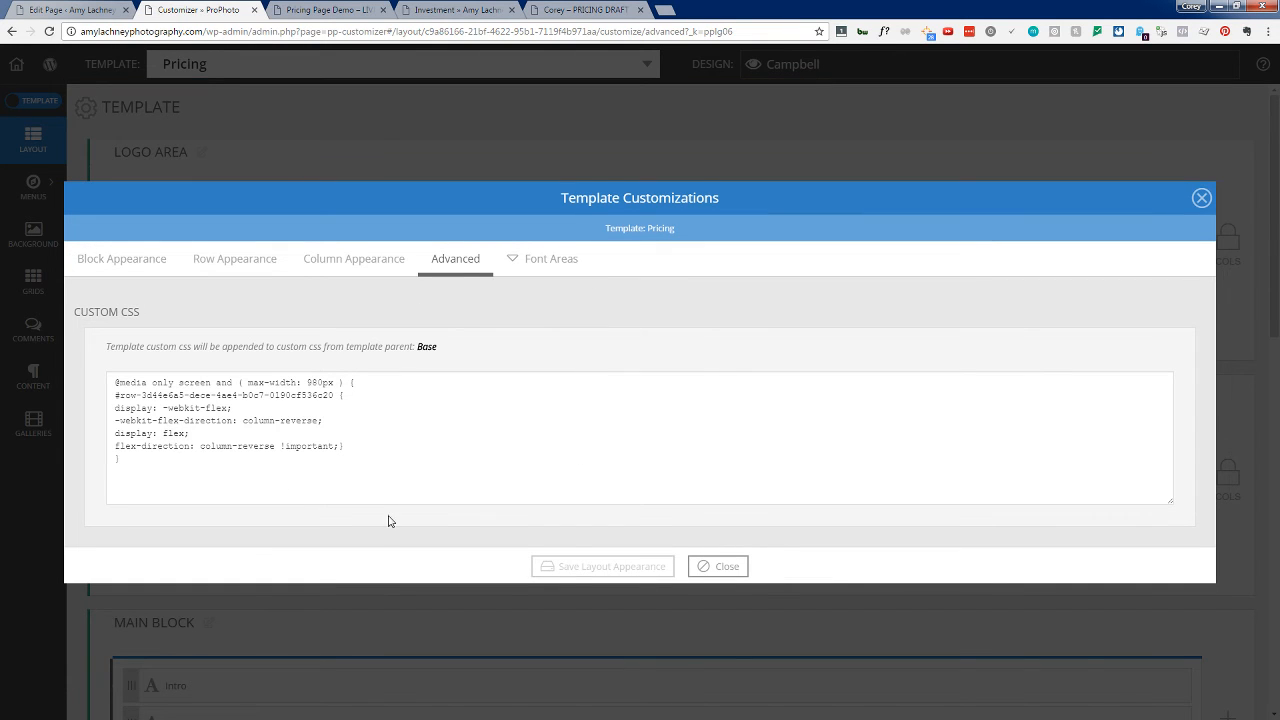
{"action": "left_click", "coordinate": [237, 465]}
{"action": "left_click_drag", "start_coordinate": [237, 465], "coordinate": [63, 350]}
{"action": "key", "text": "ctrl+c"}
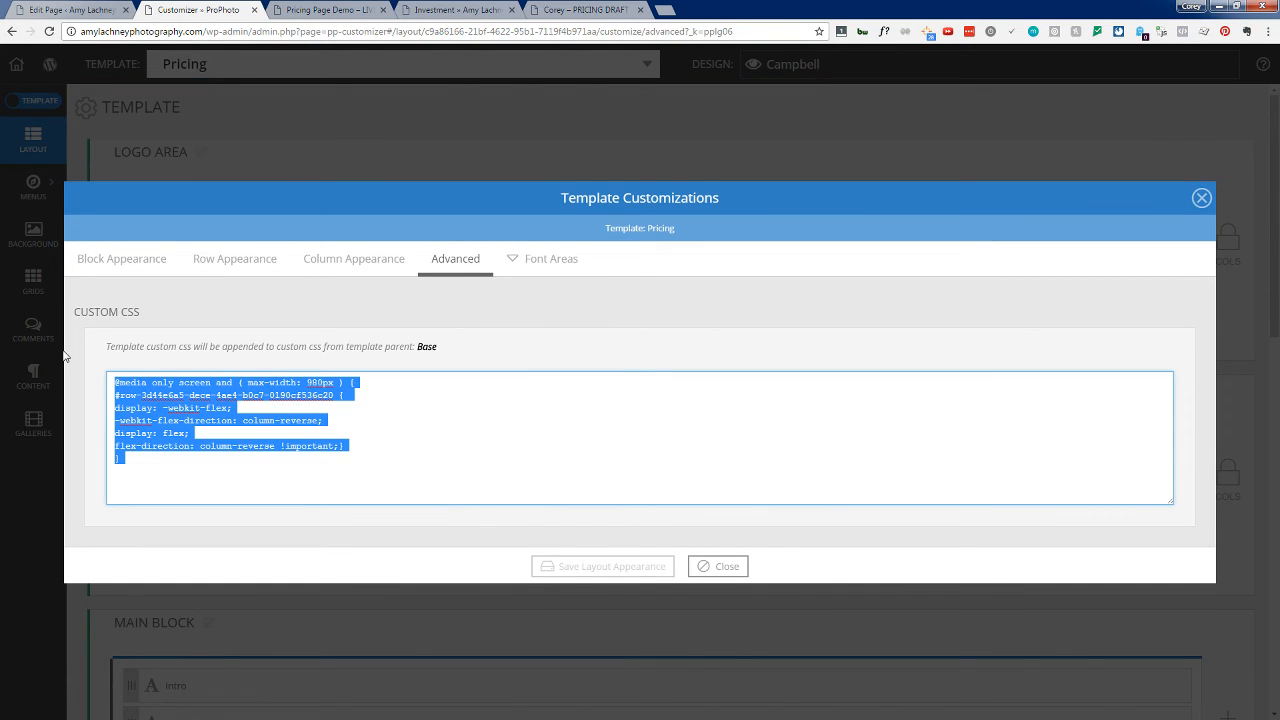
{"action": "left_click", "coordinate": [718, 566]}
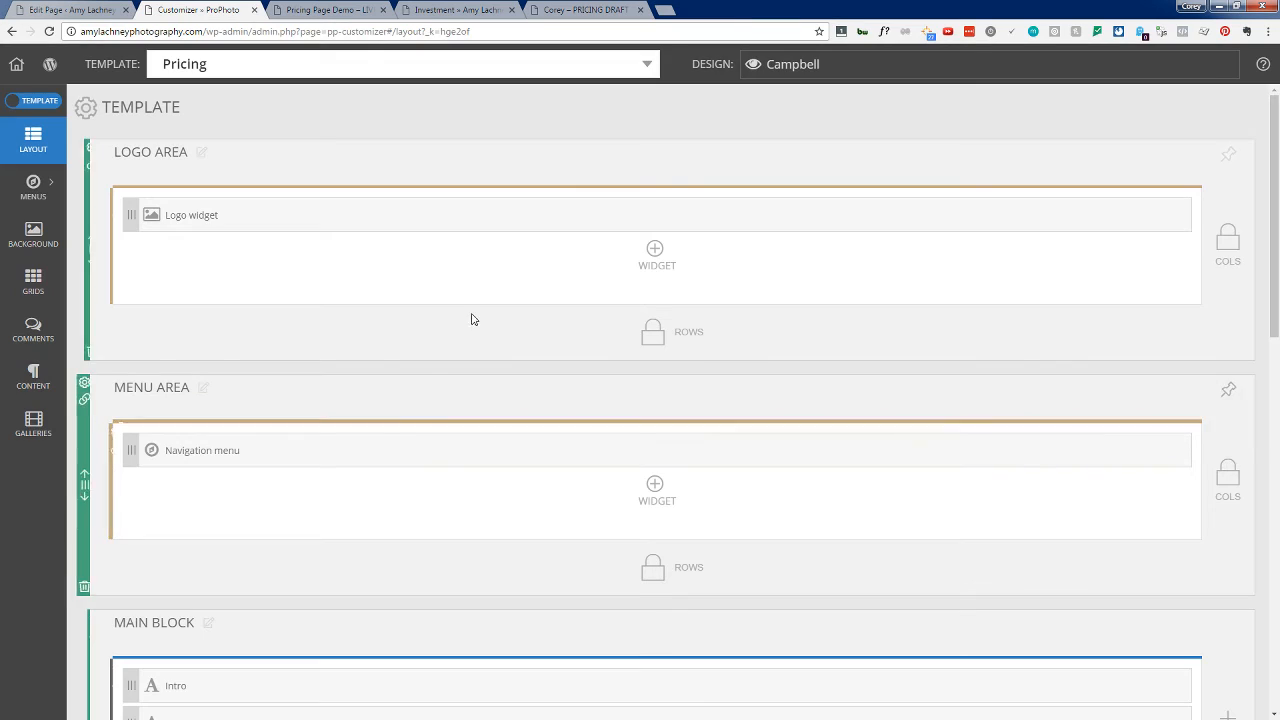
Step: Switch the customizer to the Pricing Page Demo template and look over its layout from the Title row to the Newborn row
{"action": "left_click", "coordinate": [66, 9]}
{"action": "left_click", "coordinate": [207, 10]}
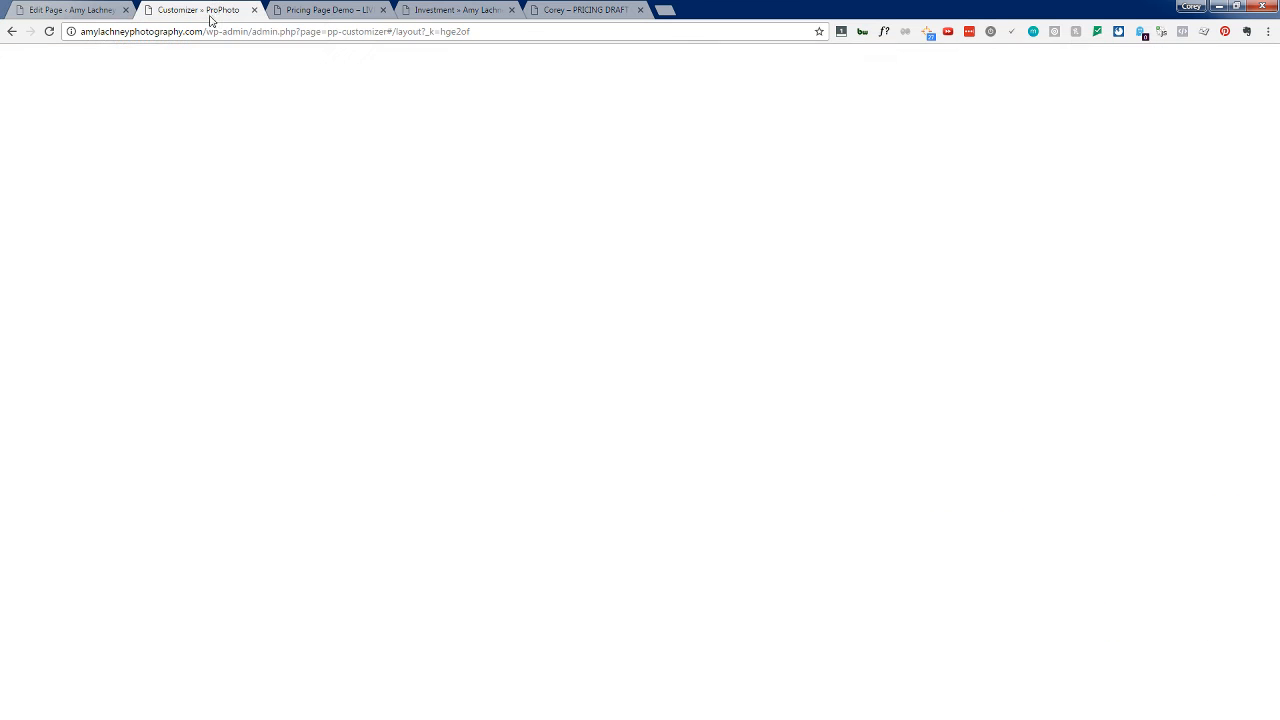
{"action": "left_click", "coordinate": [263, 66]}
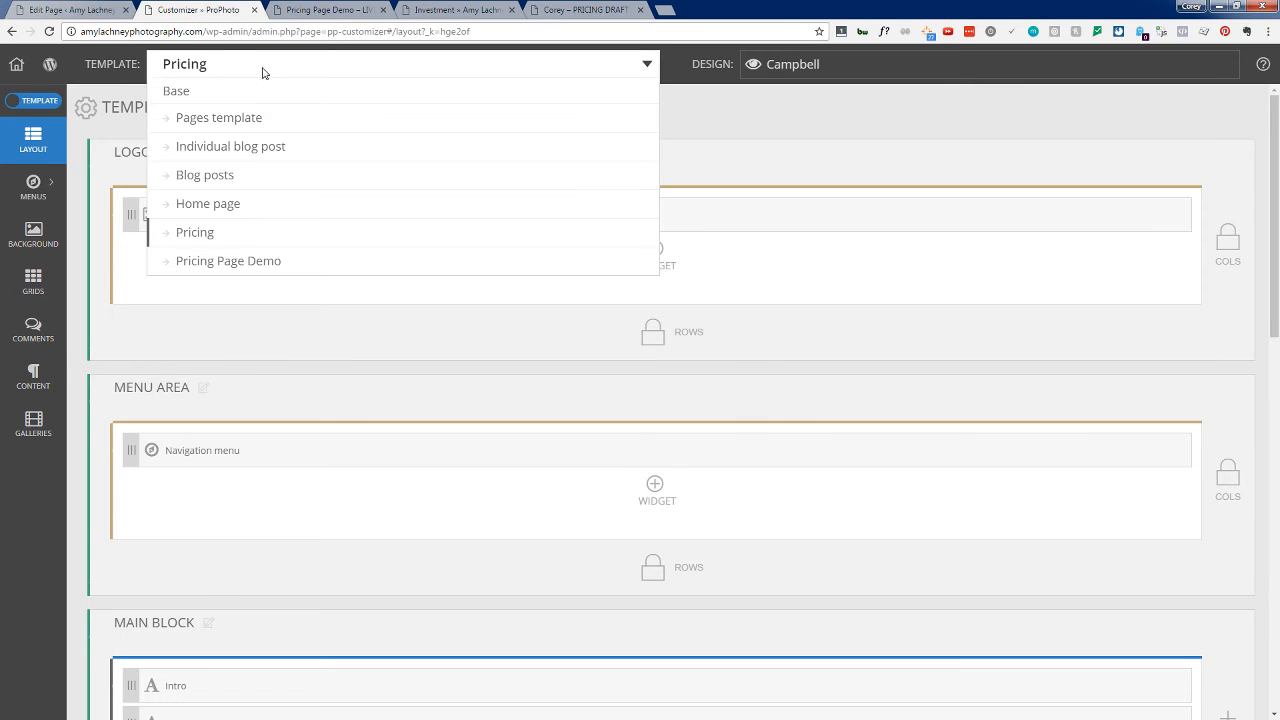
{"action": "left_click", "coordinate": [240, 262]}
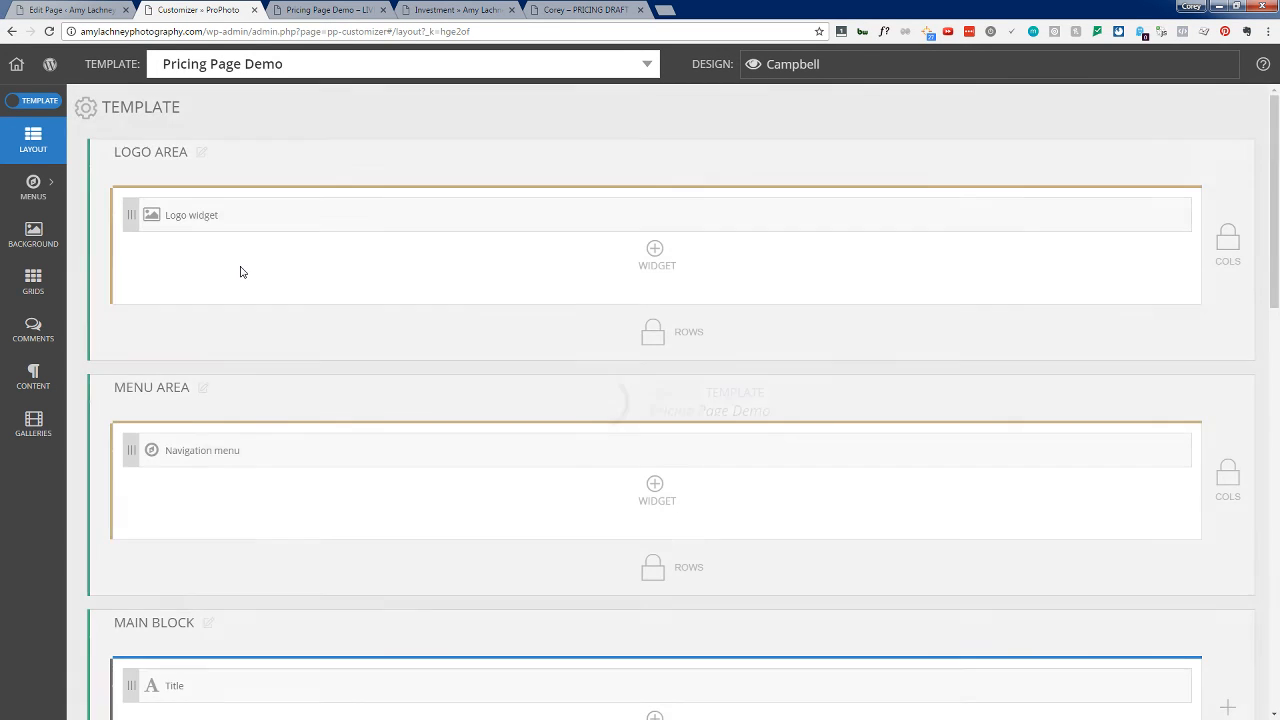
{"action": "scroll", "coordinate": [240, 272], "scroll_direction": "down", "scroll_amount": 6}
{"action": "scroll", "coordinate": [241, 272], "scroll_direction": "down", "scroll_amount": 2}
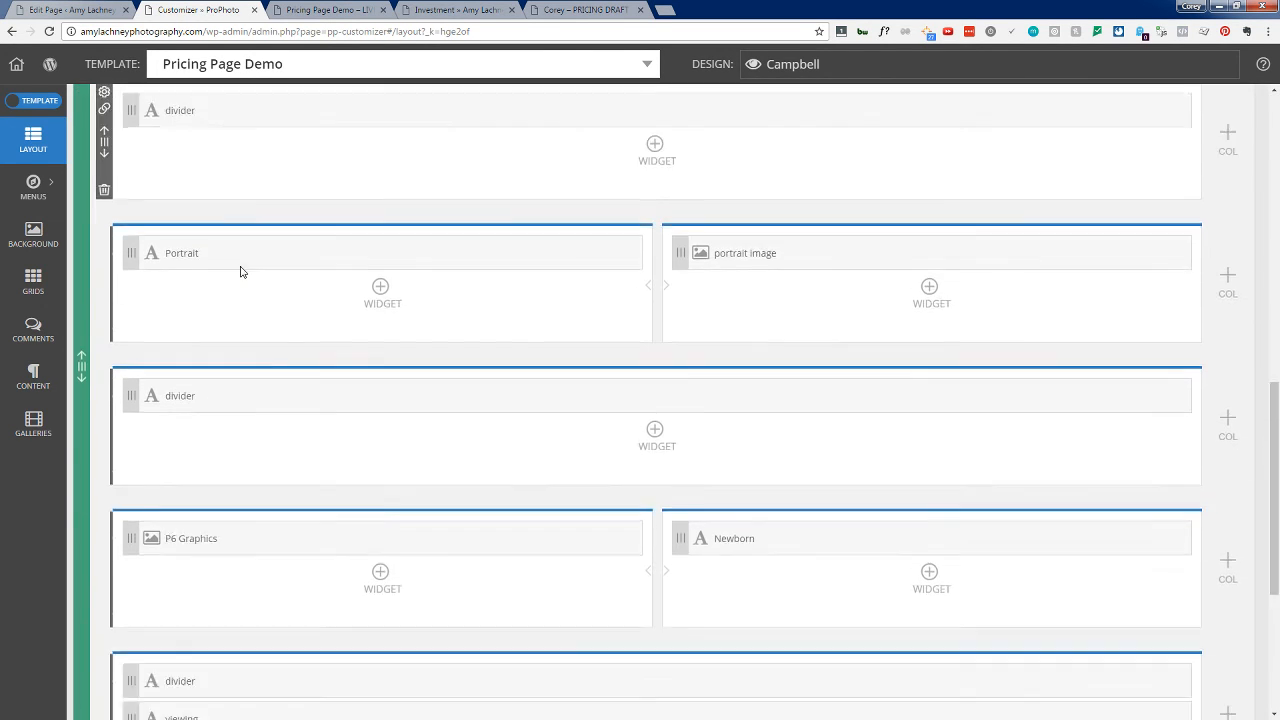
{"action": "scroll", "coordinate": [240, 272], "scroll_direction": "up", "scroll_amount": 3}
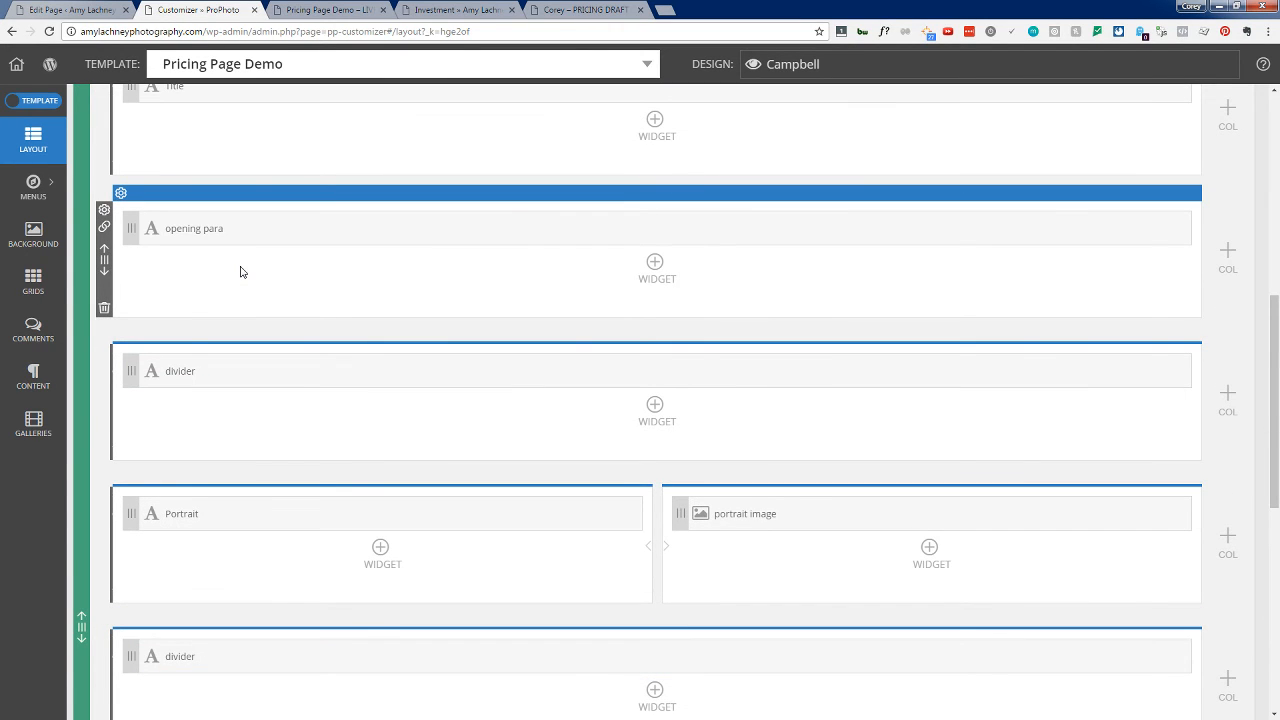
{"action": "scroll", "coordinate": [240, 272], "scroll_direction": "up", "scroll_amount": 6}
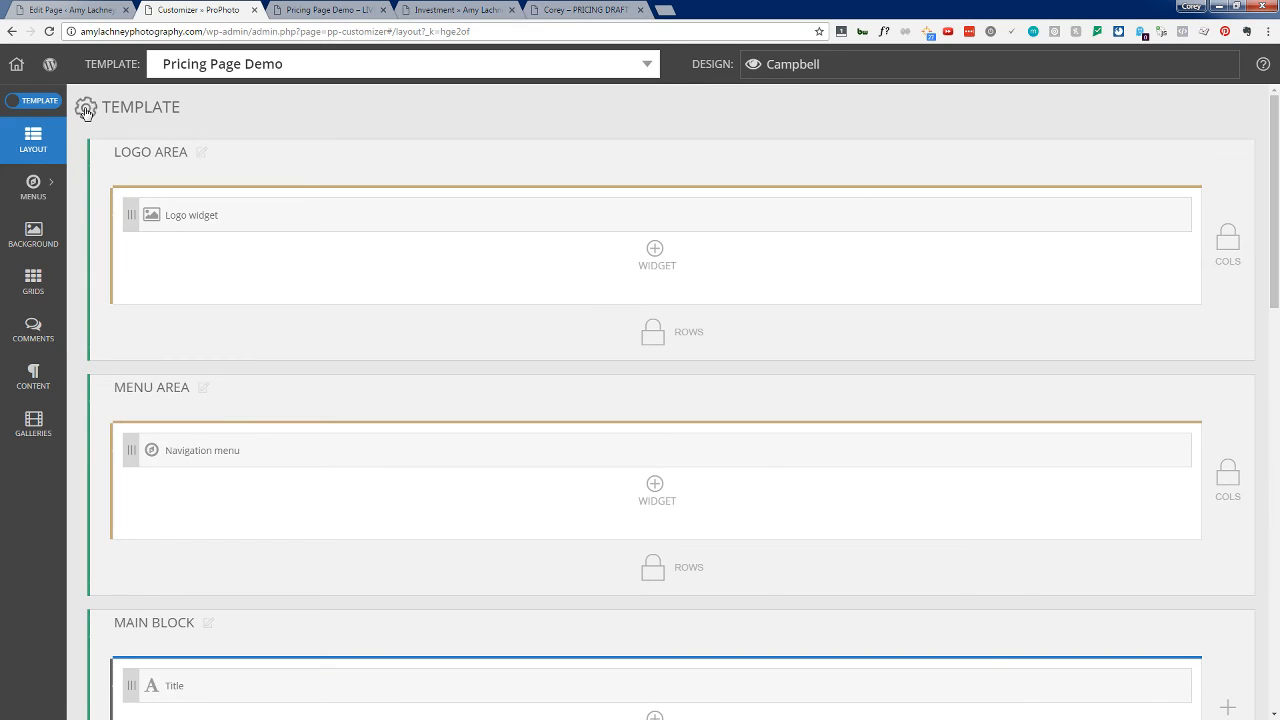
Step: Paste the copied 980px media query into the advanced custom CSS of the Pricing Page Demo template's customizations
{"action": "left_click", "coordinate": [85, 110]}
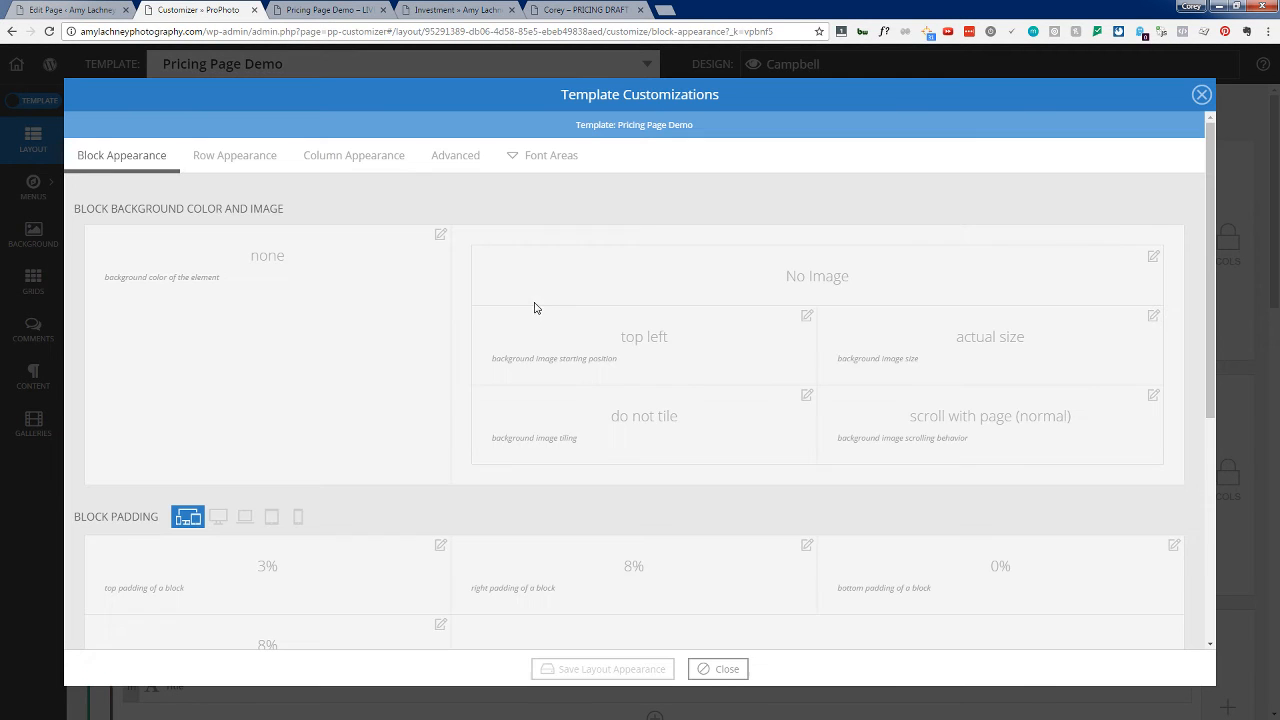
{"action": "left_click", "coordinate": [452, 157]}
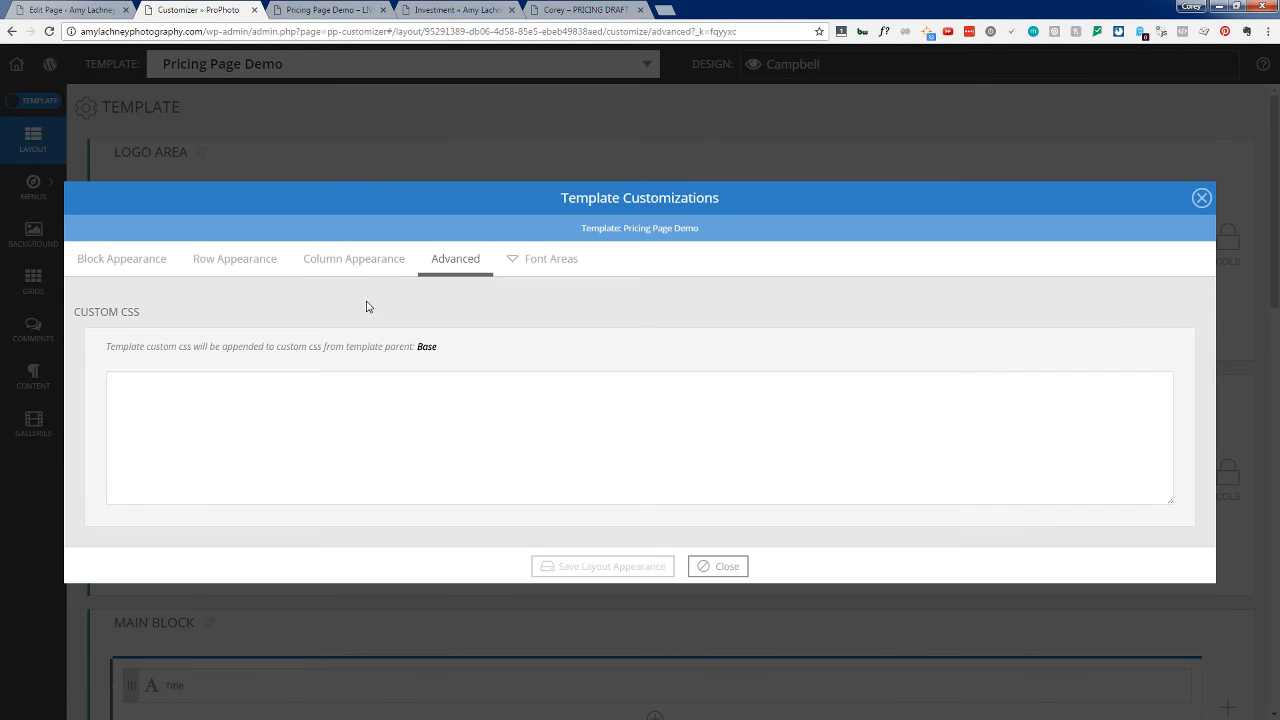
{"action": "left_click", "coordinate": [268, 391]}
{"action": "key", "text": "ctrl+v"}
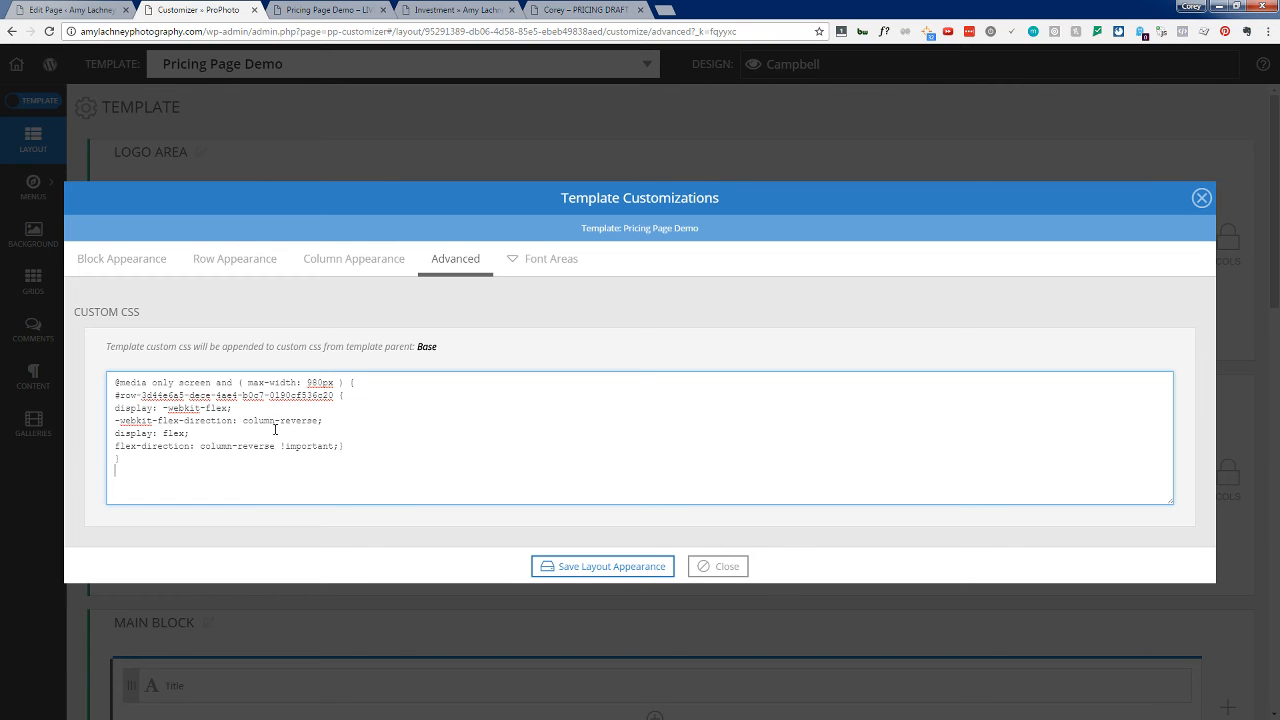
Step: Look over the arrangement of the portrait and newborn session rows on the pricing draft page
{"action": "left_click", "coordinate": [585, 10]}
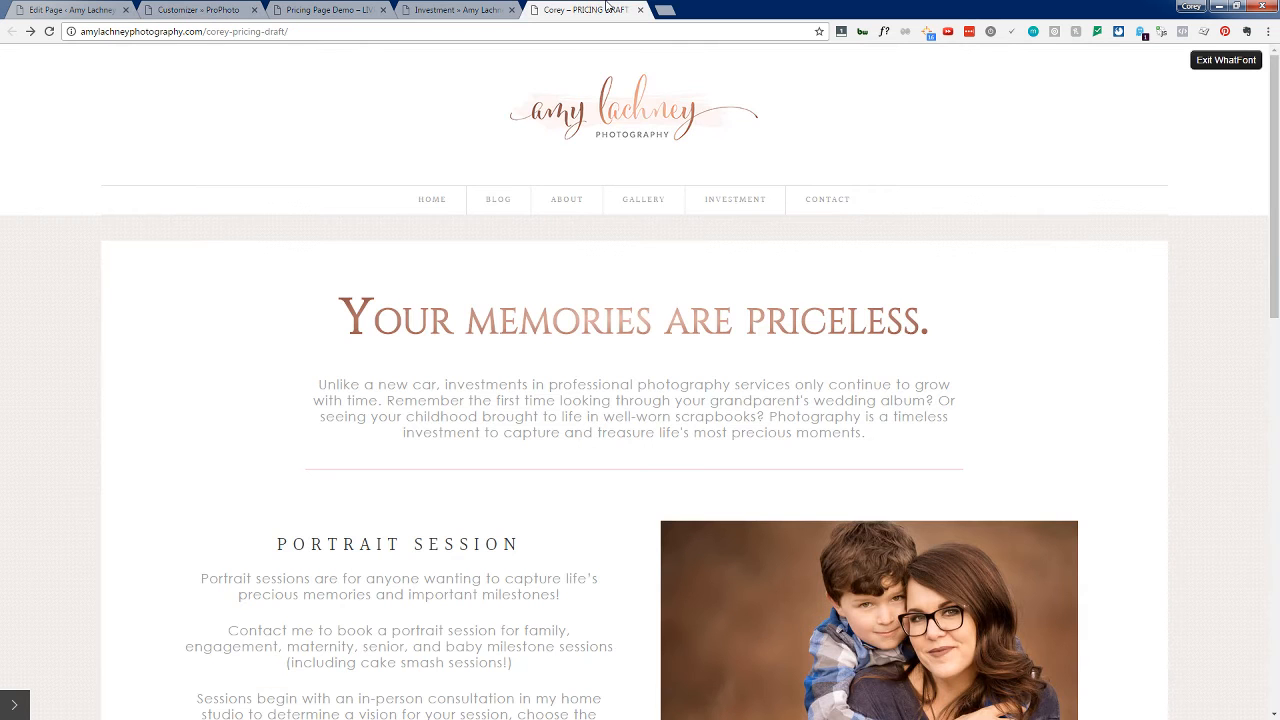
{"action": "scroll", "coordinate": [330, 550], "scroll_direction": "down", "scroll_amount": 3}
{"action": "scroll", "coordinate": [318, 566], "scroll_direction": "down", "scroll_amount": 2}
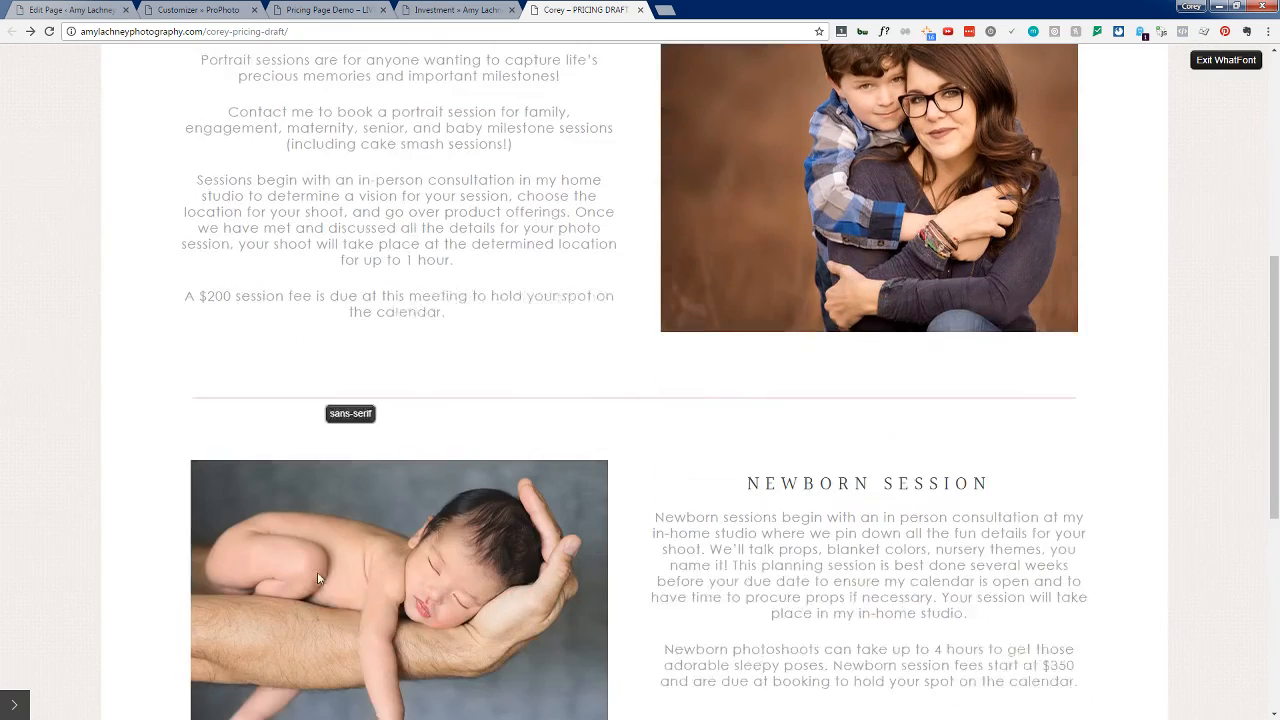
{"action": "scroll", "coordinate": [331, 460], "scroll_direction": "up", "scroll_amount": 1}
Step: Inspect the Portrait Session row on the live Pricing Page Demo page and copy its row id from the HTML
{"action": "left_click", "coordinate": [330, 10]}
{"action": "scroll", "coordinate": [370, 541], "scroll_direction": "down", "scroll_amount": 2}
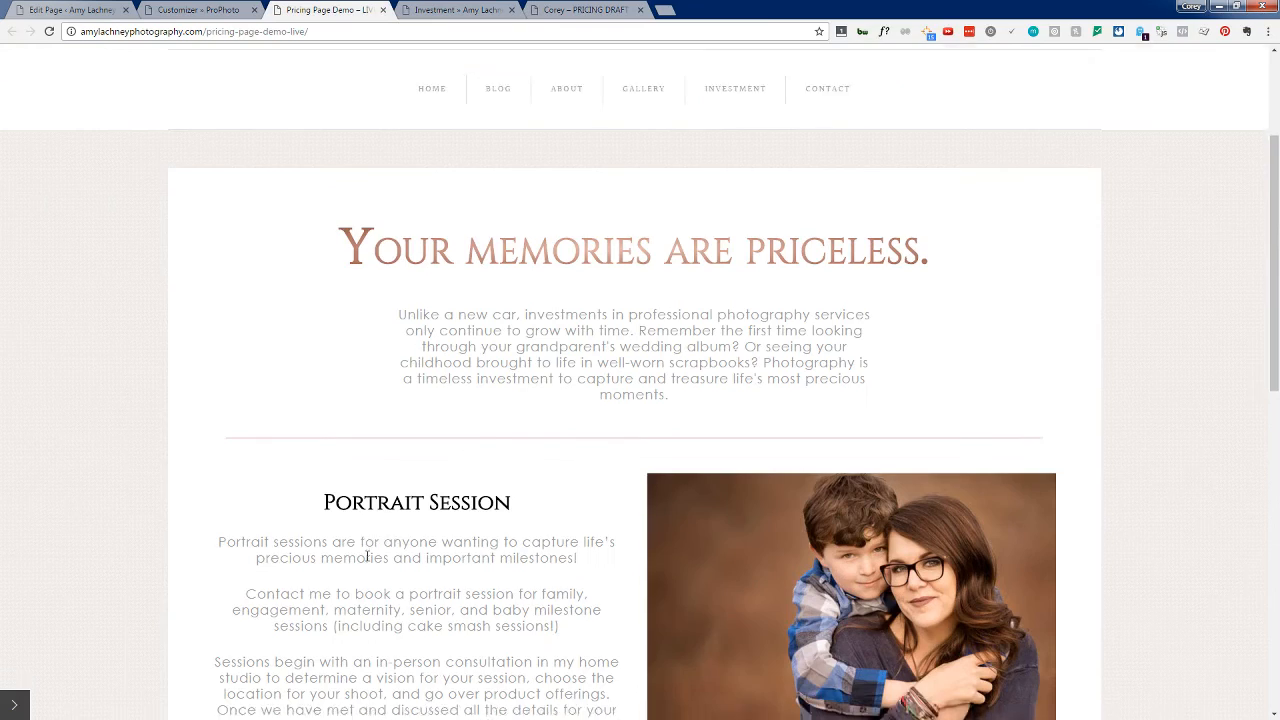
{"action": "right_click", "coordinate": [430, 312]}
{"action": "left_click", "coordinate": [527, 544]}
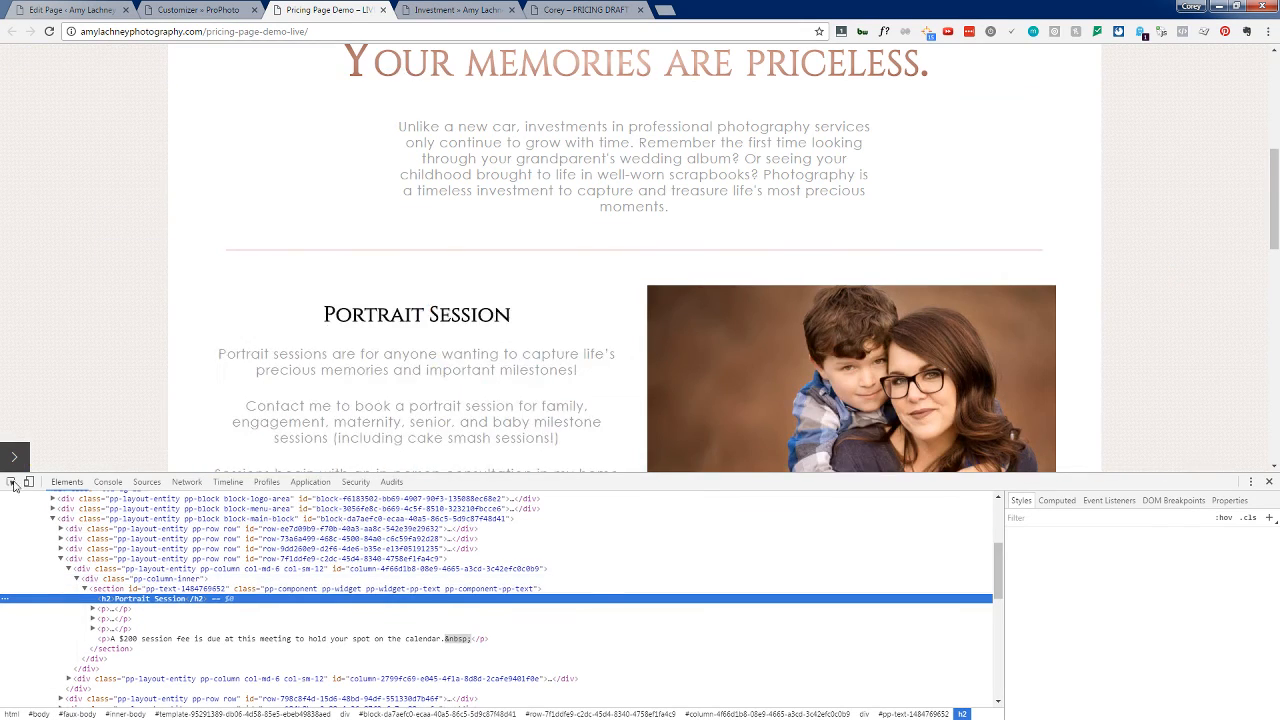
{"action": "left_click", "coordinate": [11, 481]}
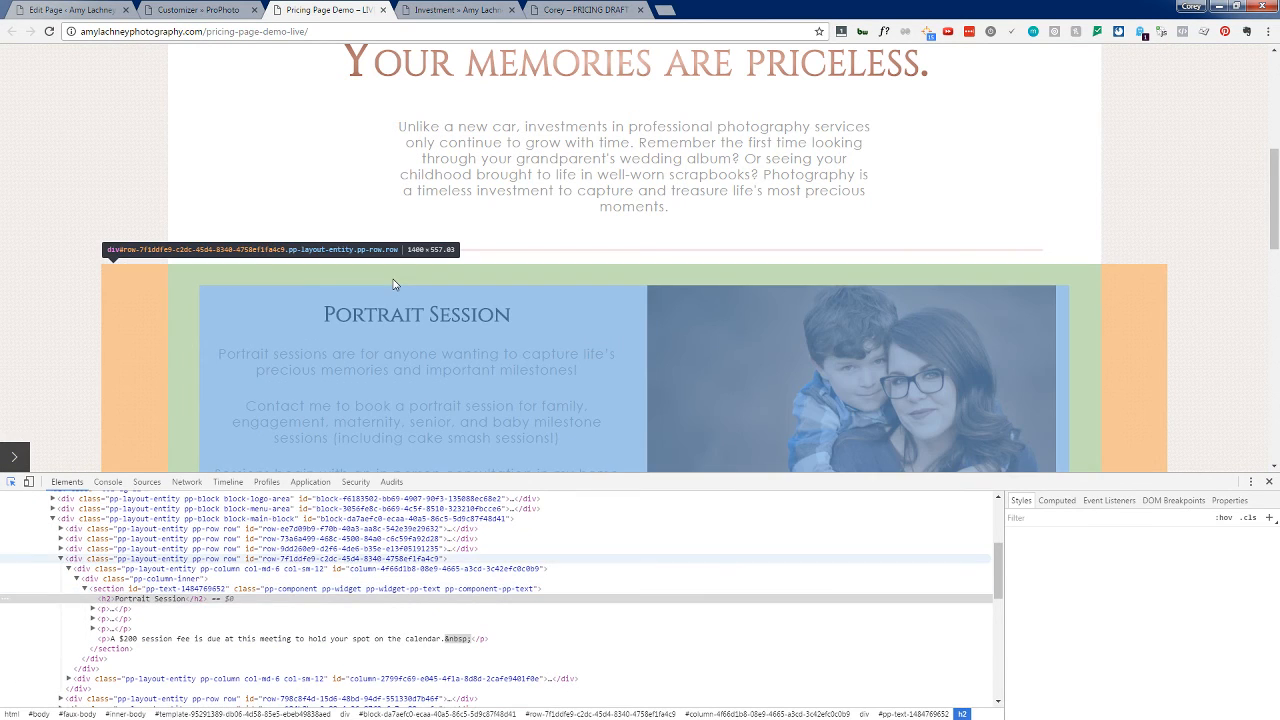
{"action": "left_click", "coordinate": [140, 559]}
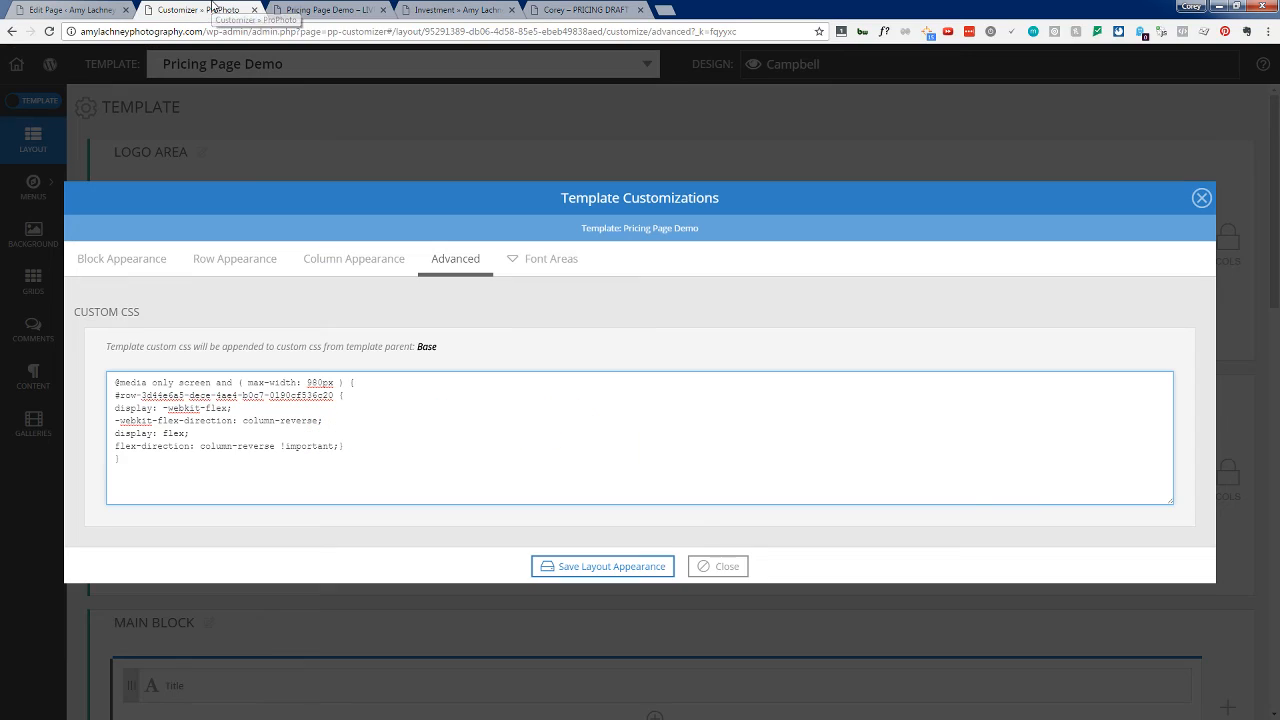
{"action": "left_click", "coordinate": [214, 10]}
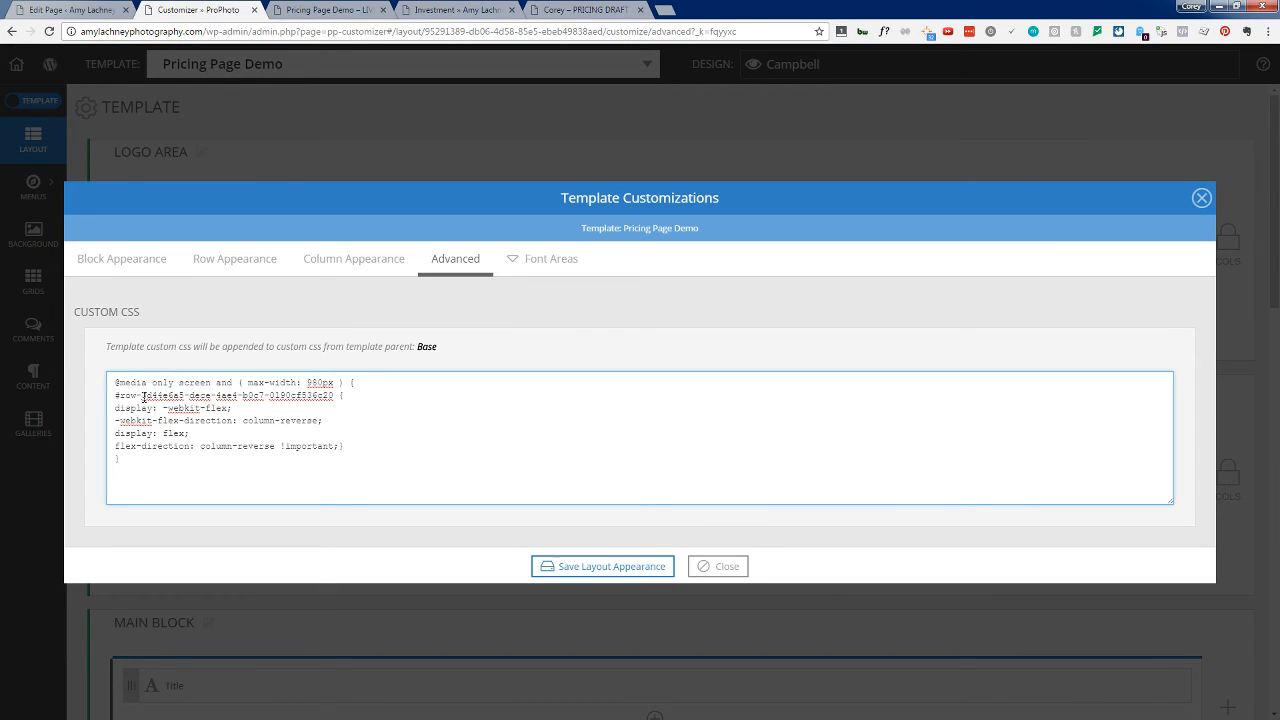
{"action": "left_click", "coordinate": [325, 9]}
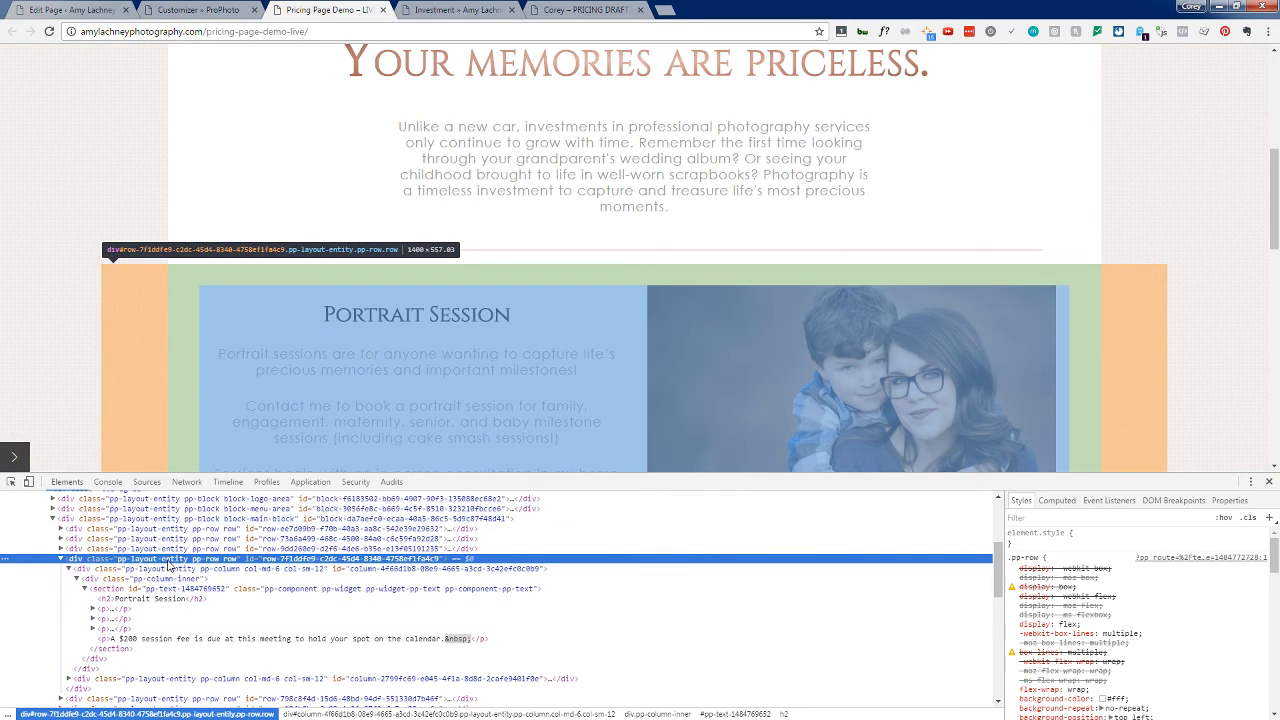
{"action": "double_click", "coordinate": [315, 563]}
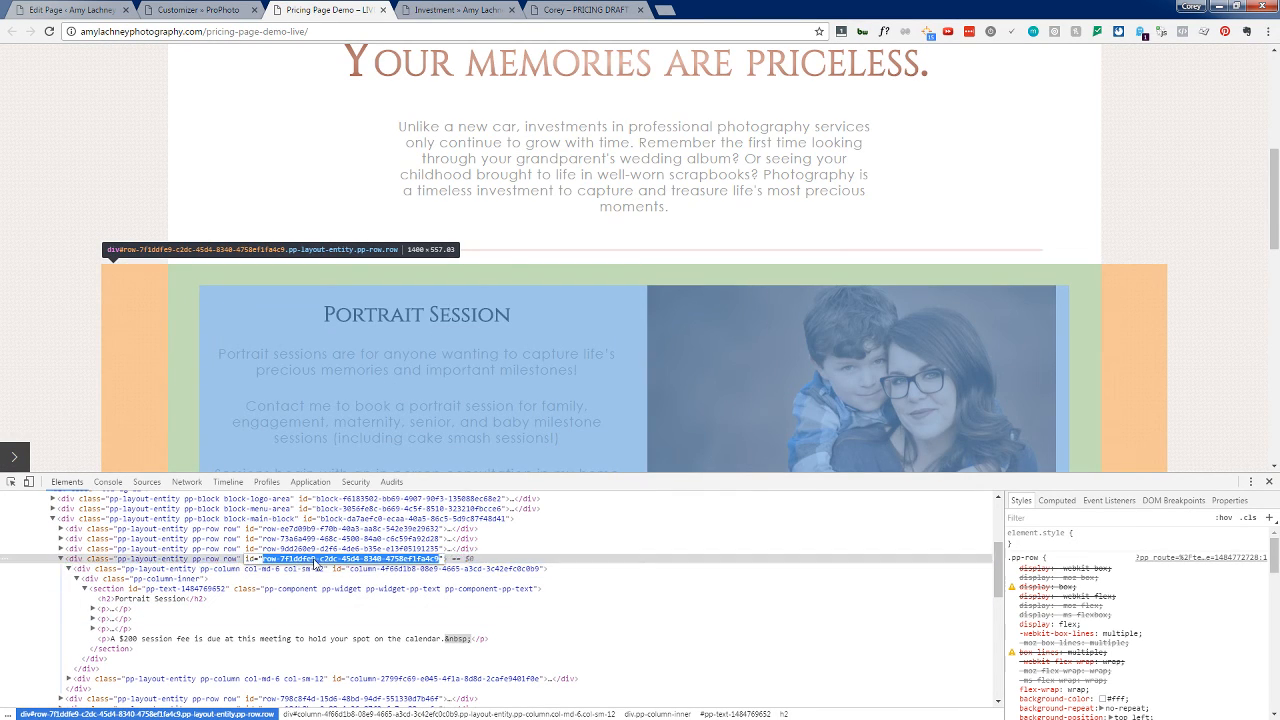
Step: Replace the row selector in the template's media query with "#row-7f1ddfe9-c2dc-45d4-8340-4758ef1fa4c9" and save the layout appearance
{"action": "left_click", "coordinate": [198, 9]}
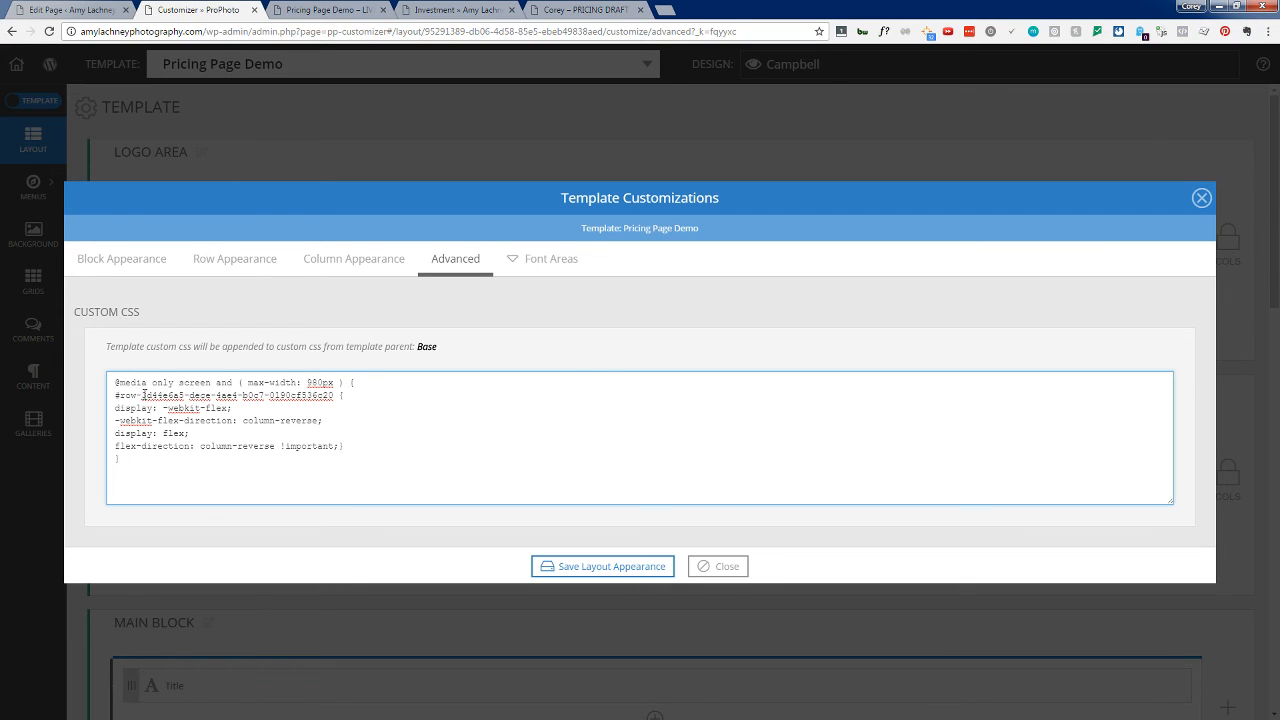
{"action": "left_click_drag", "start_coordinate": [115, 396], "coordinate": [340, 396]}
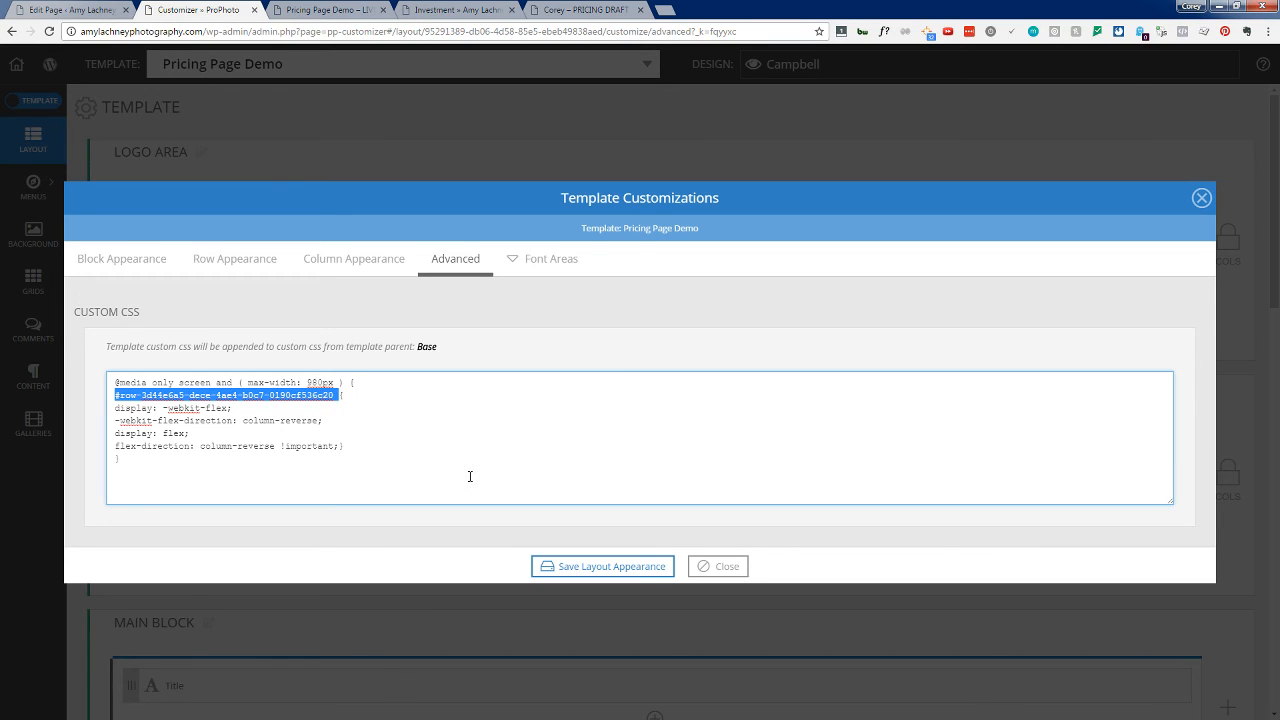
{"action": "type", "text": "row-7f1ddfe9-c2dc-45d4-8340-4758ef1fa4c8"}
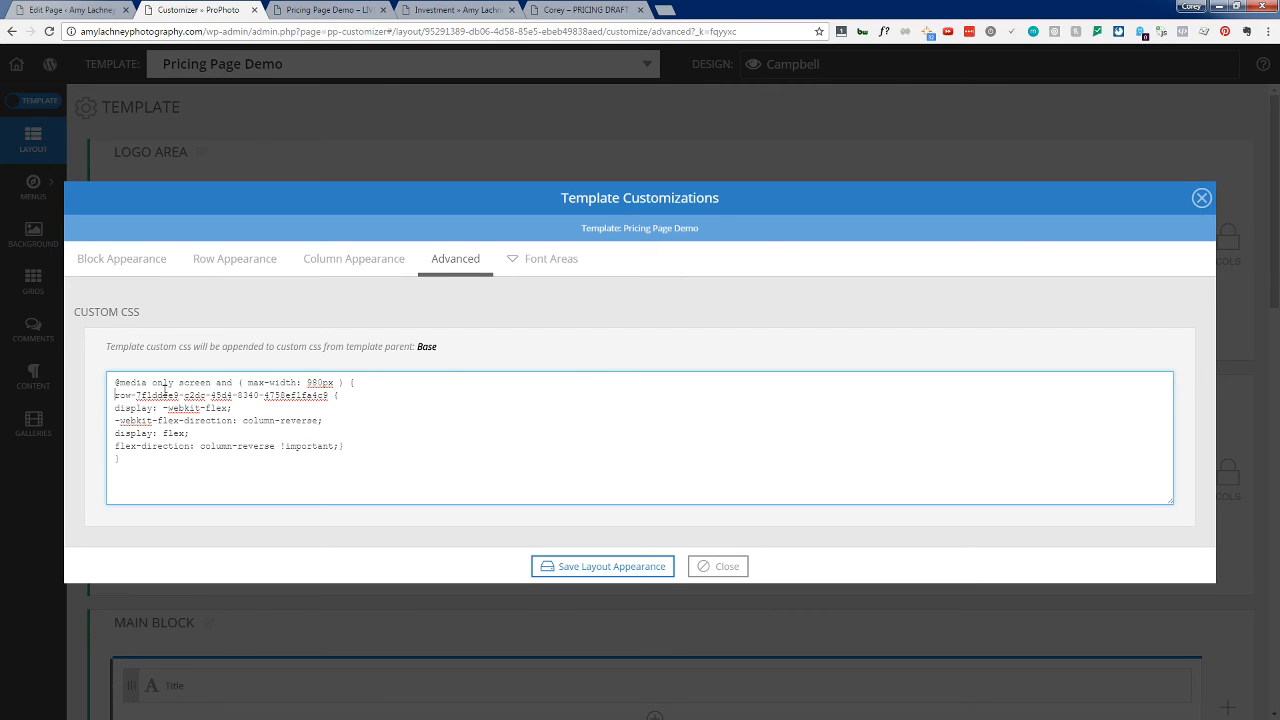
{"action": "type", "text": "#"}
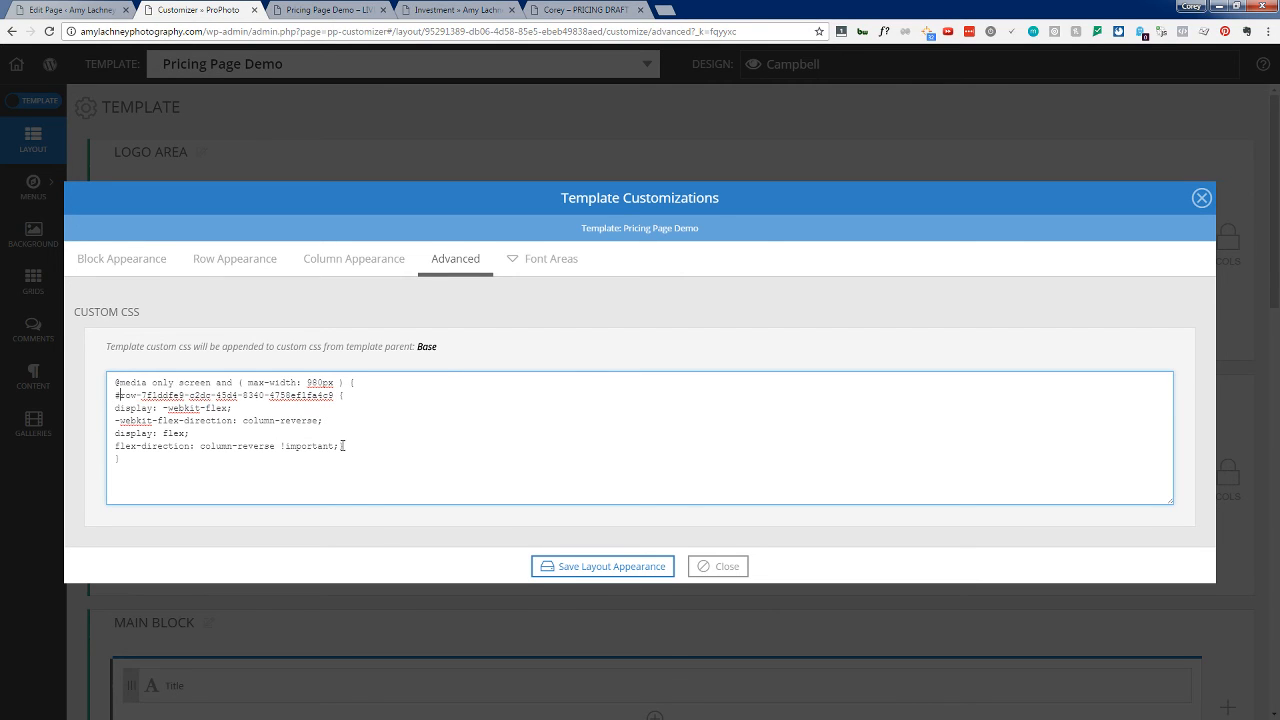
{"action": "left_click", "coordinate": [612, 568]}
Step: Close the developer tools on the live Pricing Page Demo page and review its session rows at full width
{"action": "left_click", "coordinate": [346, 9]}
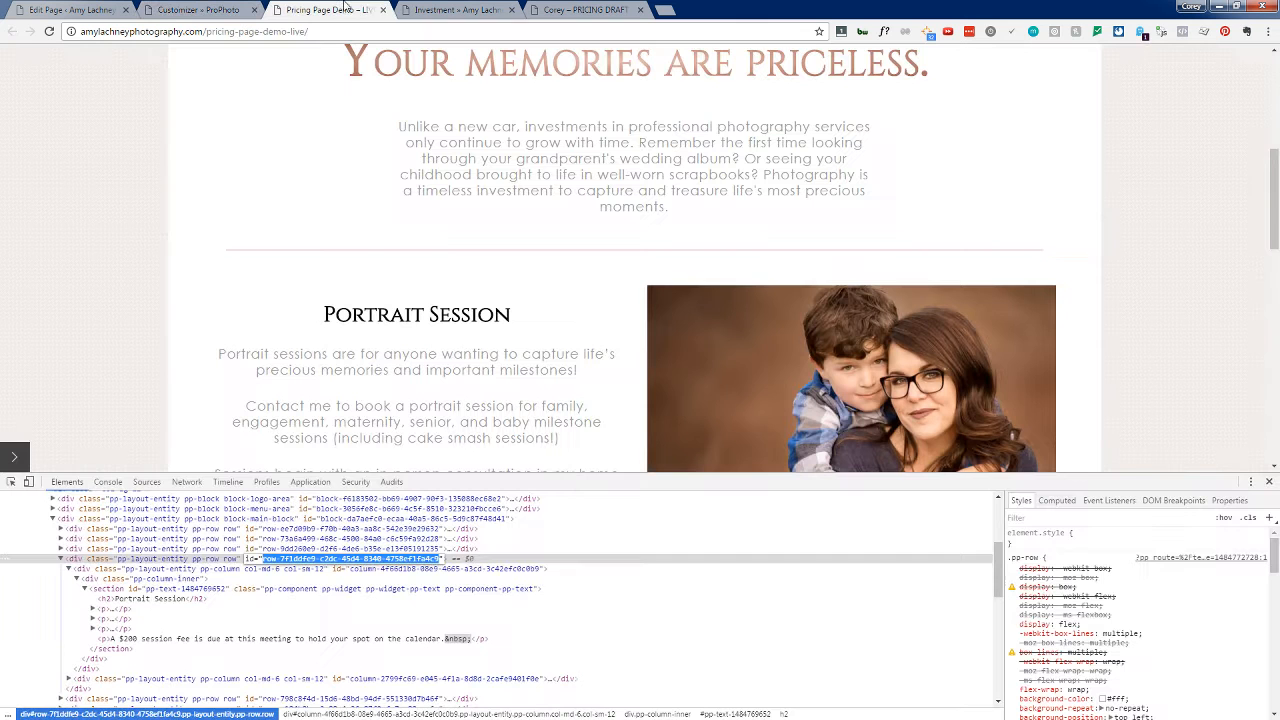
{"action": "left_click", "coordinate": [1268, 482]}
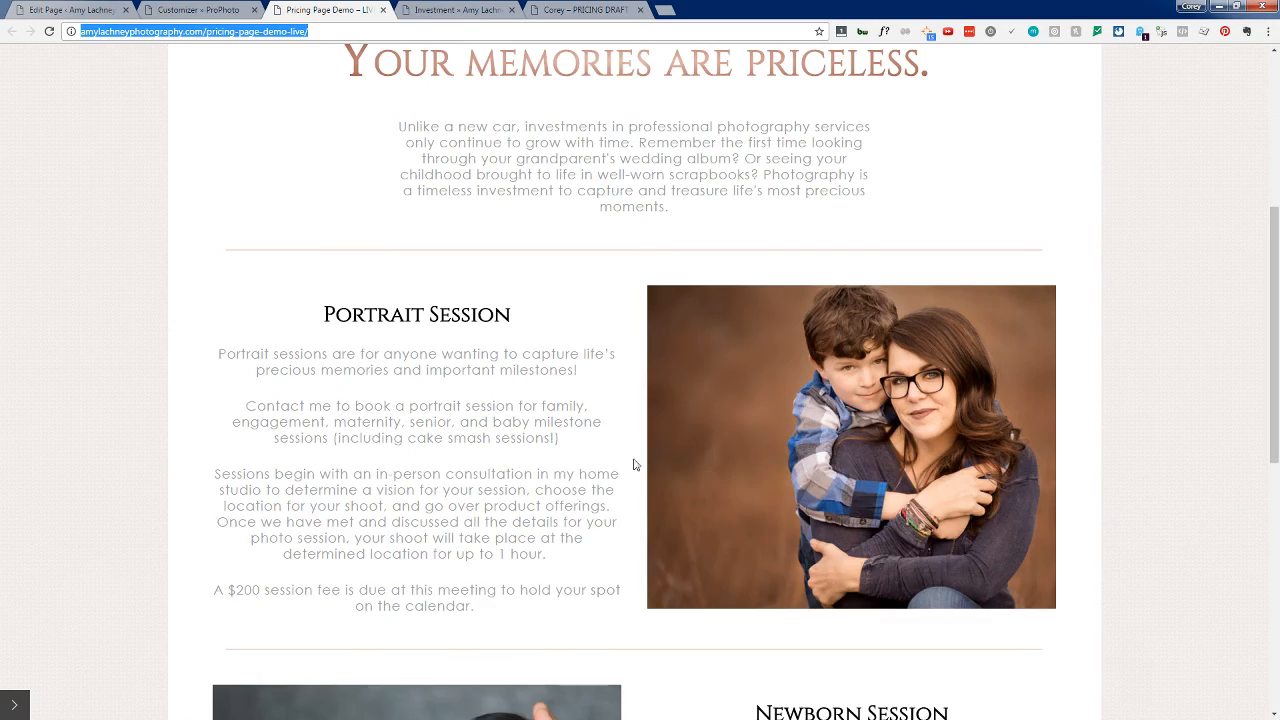
{"action": "scroll", "coordinate": [594, 537], "scroll_direction": "up", "scroll_amount": 3}
{"action": "scroll", "coordinate": [591, 531], "scroll_direction": "down", "scroll_amount": 3}
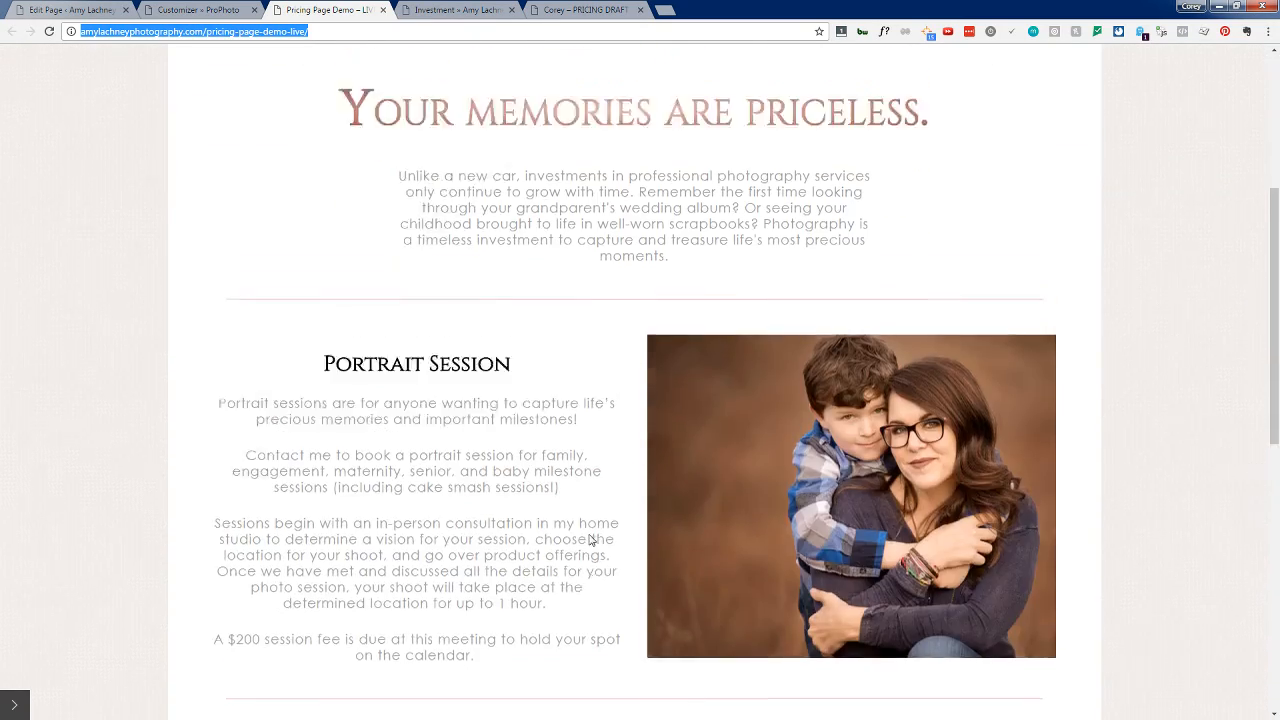
{"action": "scroll", "coordinate": [591, 540], "scroll_direction": "down", "scroll_amount": 3}
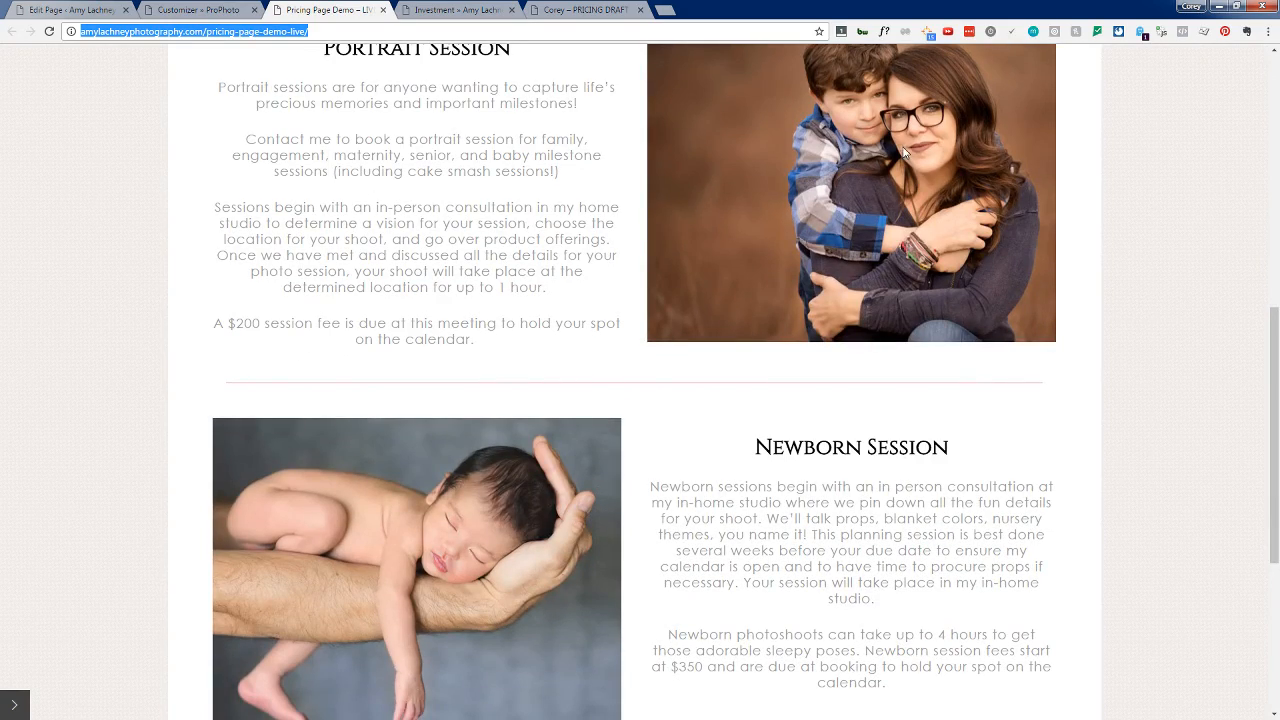
{"action": "scroll", "coordinate": [880, 237], "scroll_direction": "down", "scroll_amount": 2}
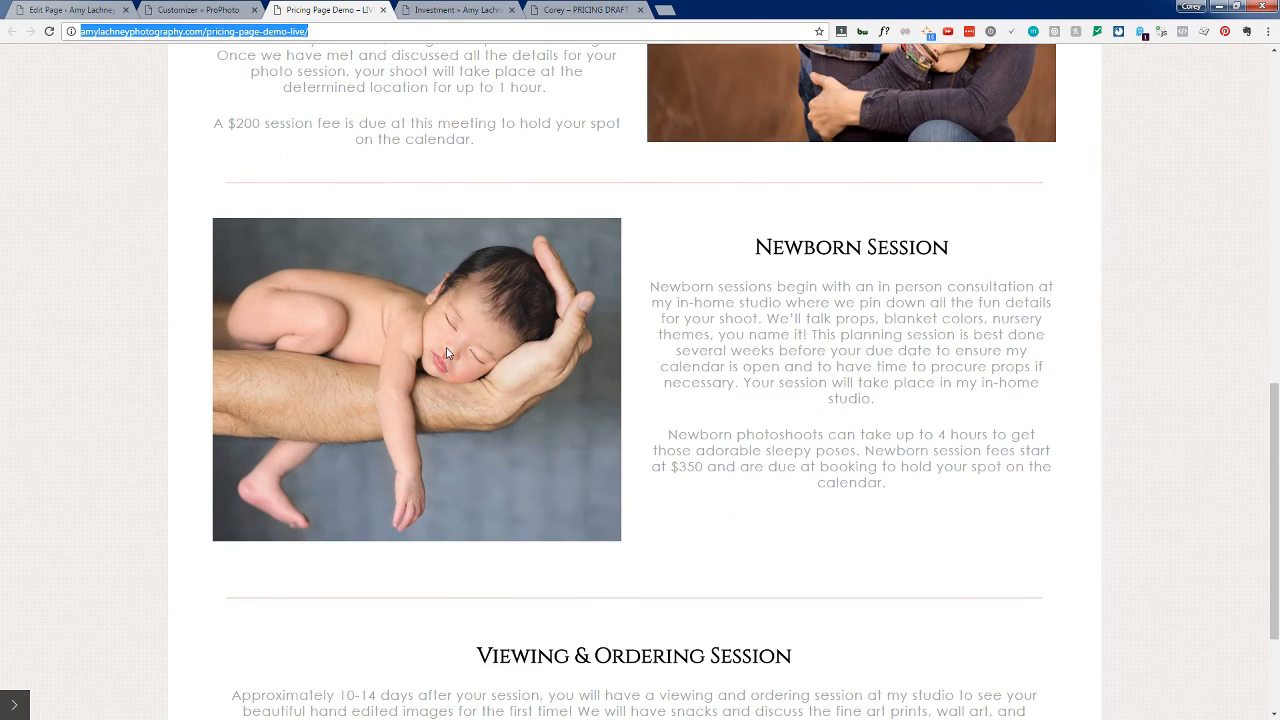
Step: Check the stacking order of the session texts and images in a narrow browser window, then restore the full-size window
{"action": "left_click", "coordinate": [1237, 6]}
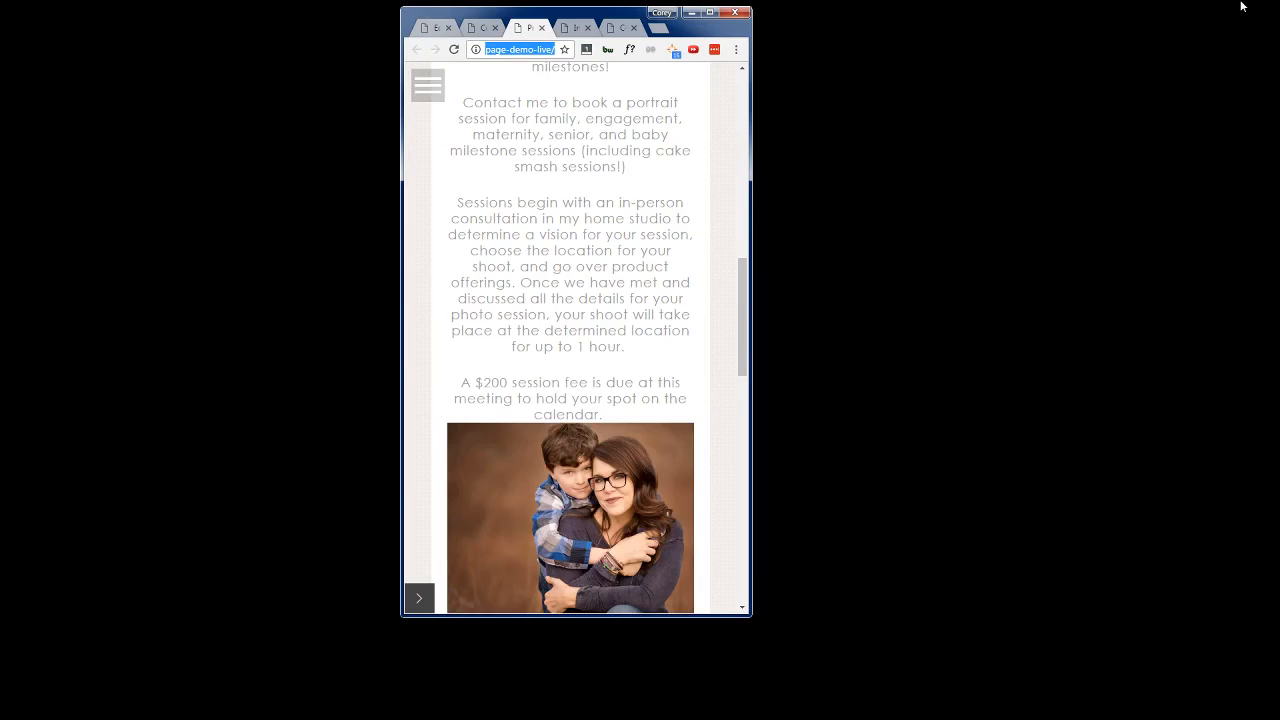
{"action": "scroll", "coordinate": [566, 428], "scroll_direction": "up", "scroll_amount": 8}
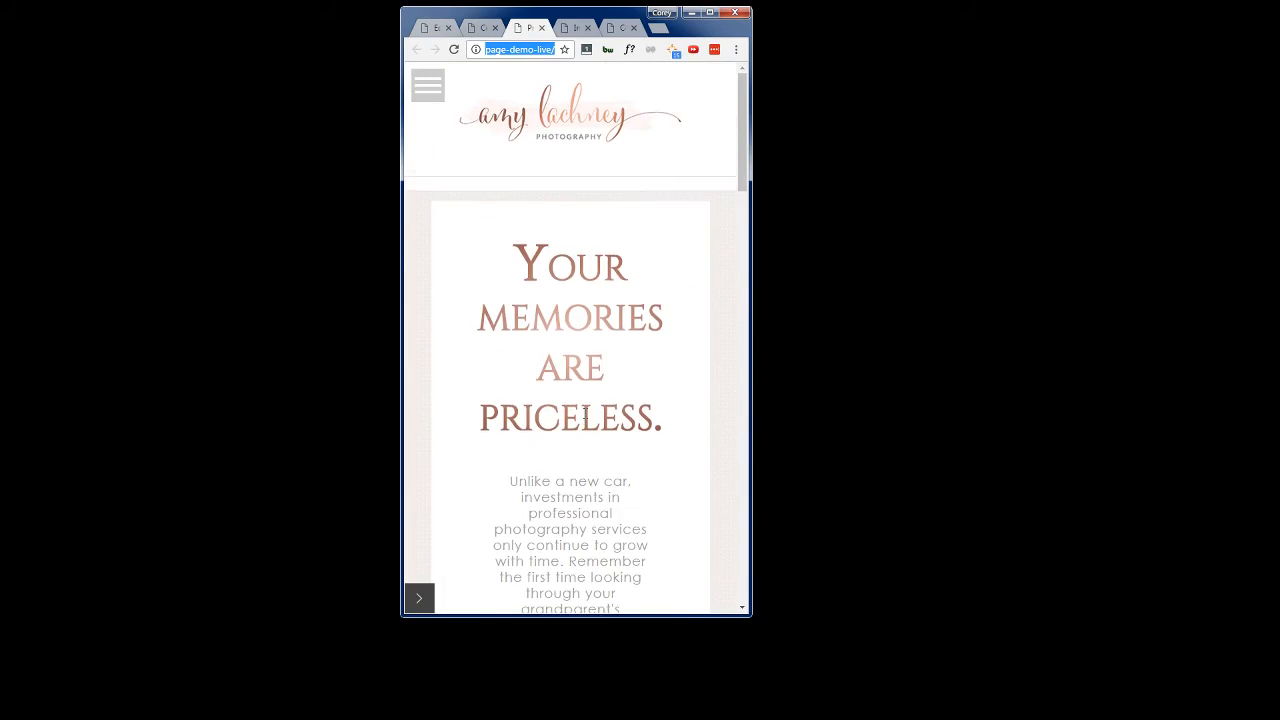
{"action": "scroll", "coordinate": [587, 421], "scroll_direction": "down", "scroll_amount": 3}
{"action": "scroll", "coordinate": [587, 421], "scroll_direction": "down", "scroll_amount": 10}
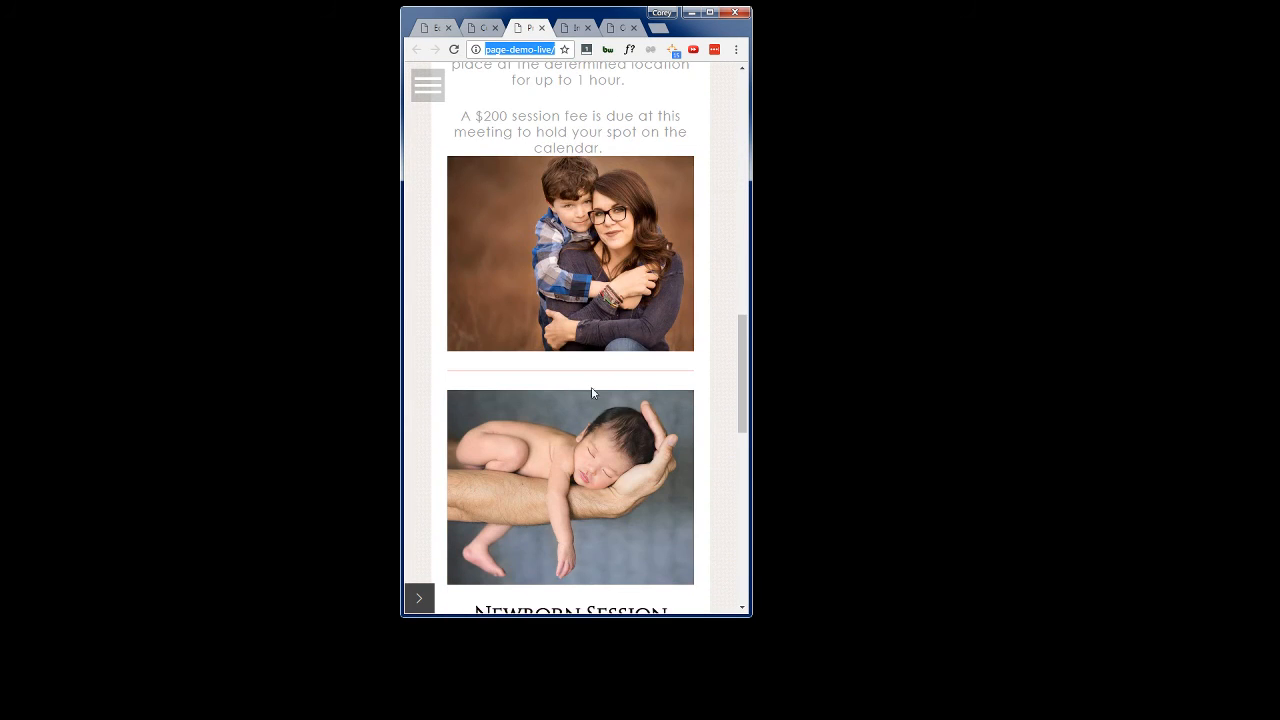
{"action": "scroll", "coordinate": [630, 494], "scroll_direction": "down", "scroll_amount": 3}
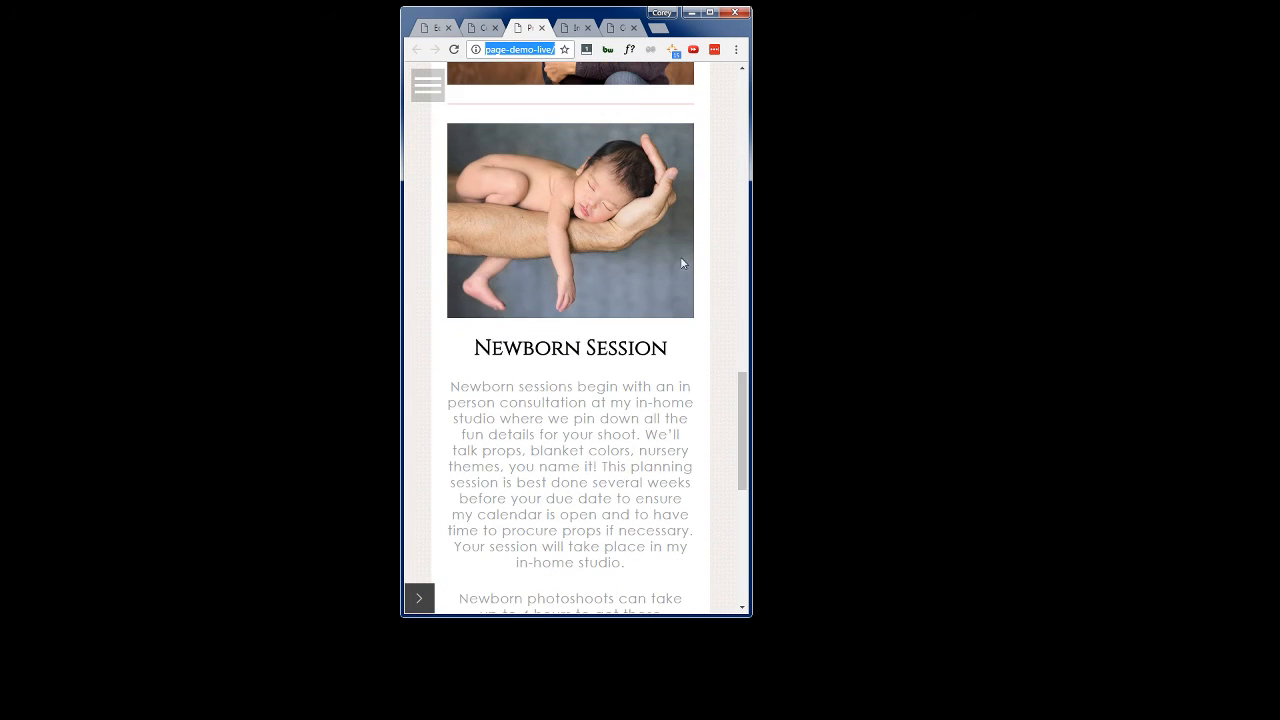
{"action": "left_click", "coordinate": [710, 12]}
{"action": "scroll", "coordinate": [812, 397], "scroll_direction": "up", "scroll_amount": 3}
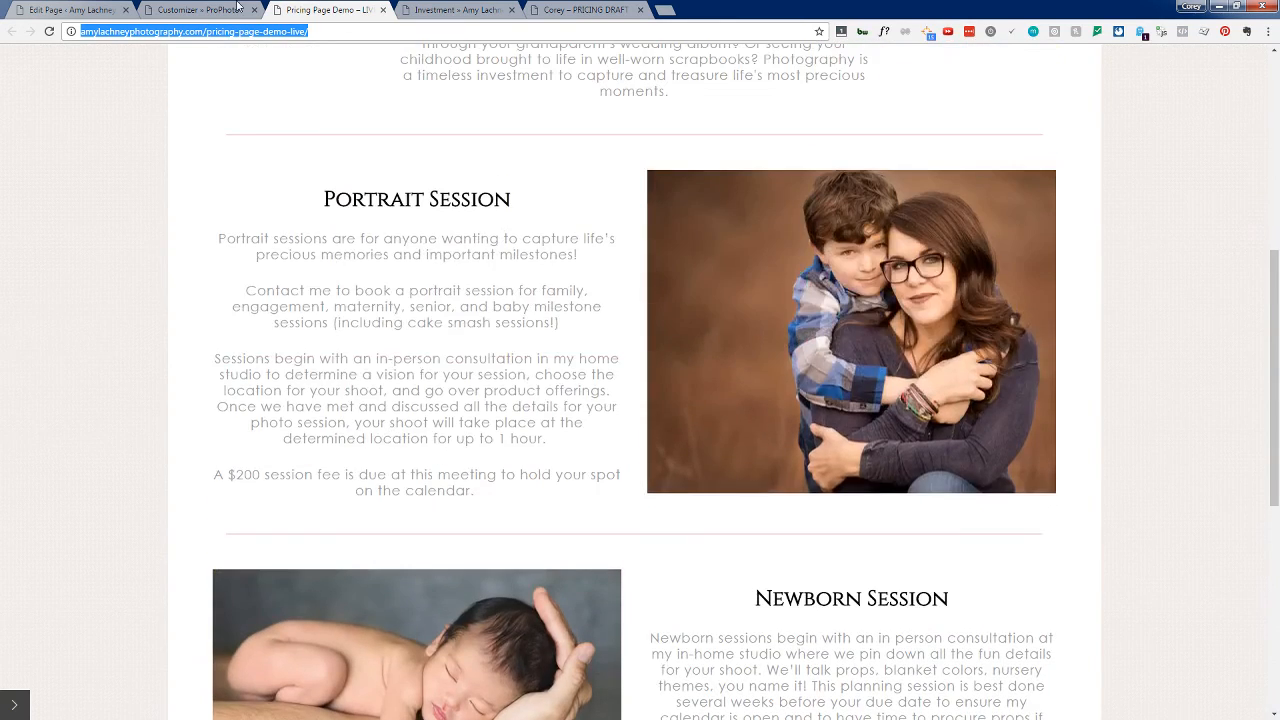
Step: Save the layout appearance of the Pricing Page Demo template and return to its live page
{"action": "left_click", "coordinate": [211, 8]}
{"action": "left_click", "coordinate": [604, 568]}
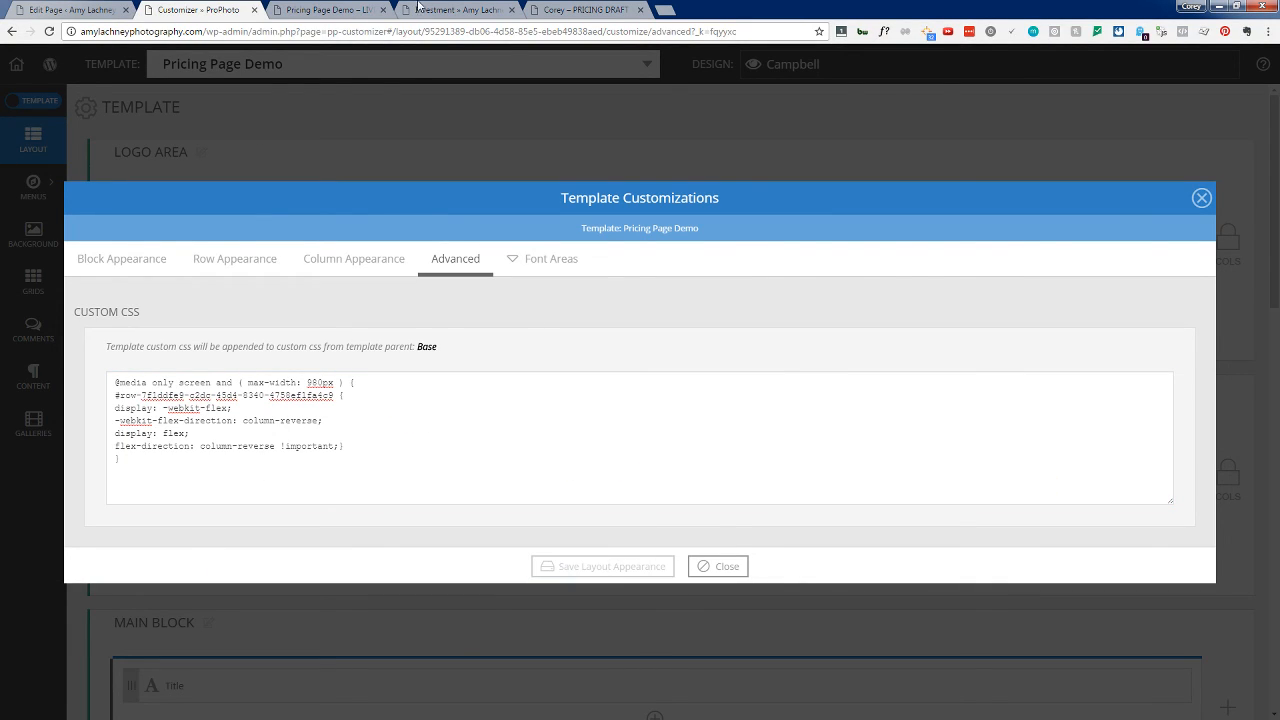
{"action": "left_click", "coordinate": [438, 8]}
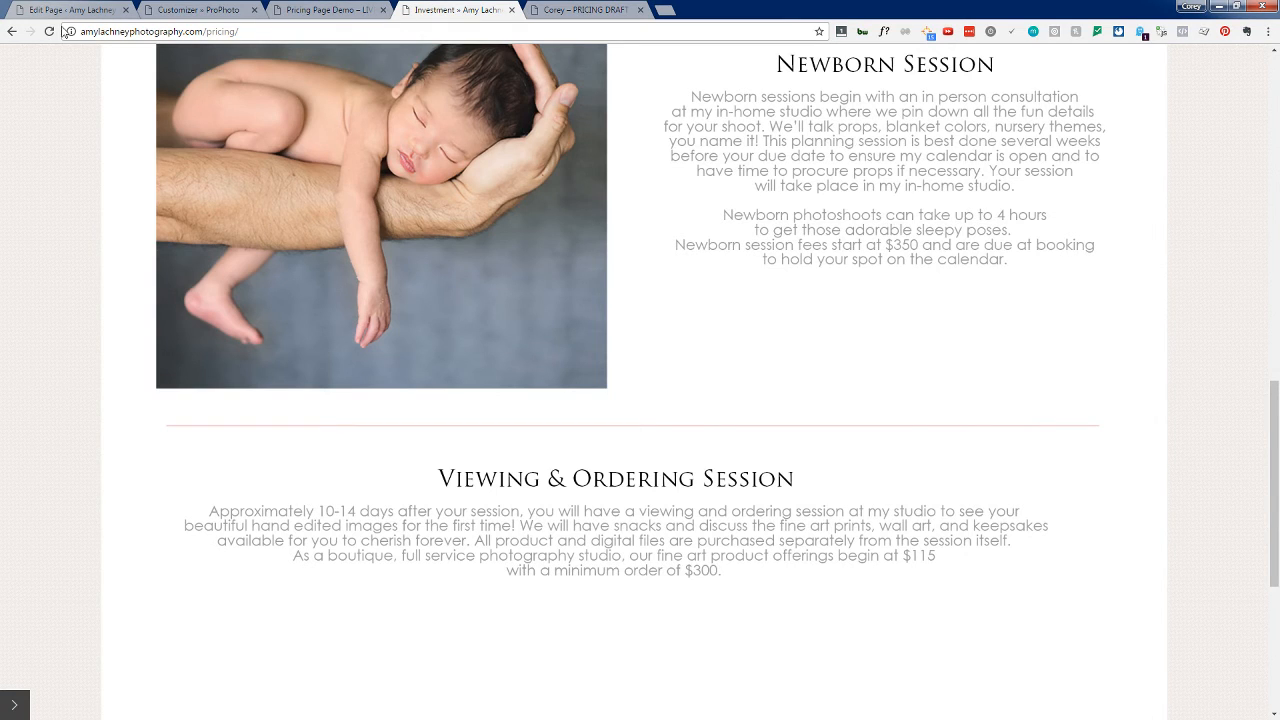
{"action": "left_click", "coordinate": [294, 6]}
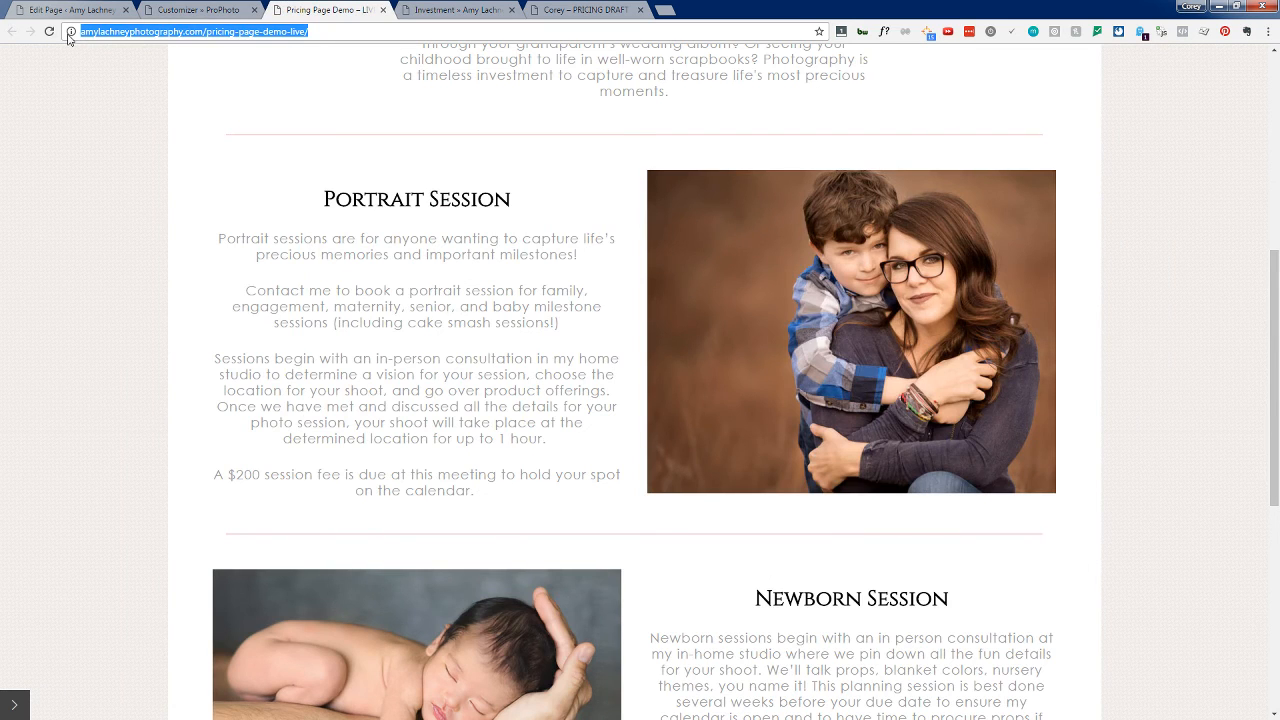
Step: Reload the live Pricing Page Demo page, check the image and text order in a narrow window, and restore the full-size window
{"action": "left_click", "coordinate": [55, 33]}
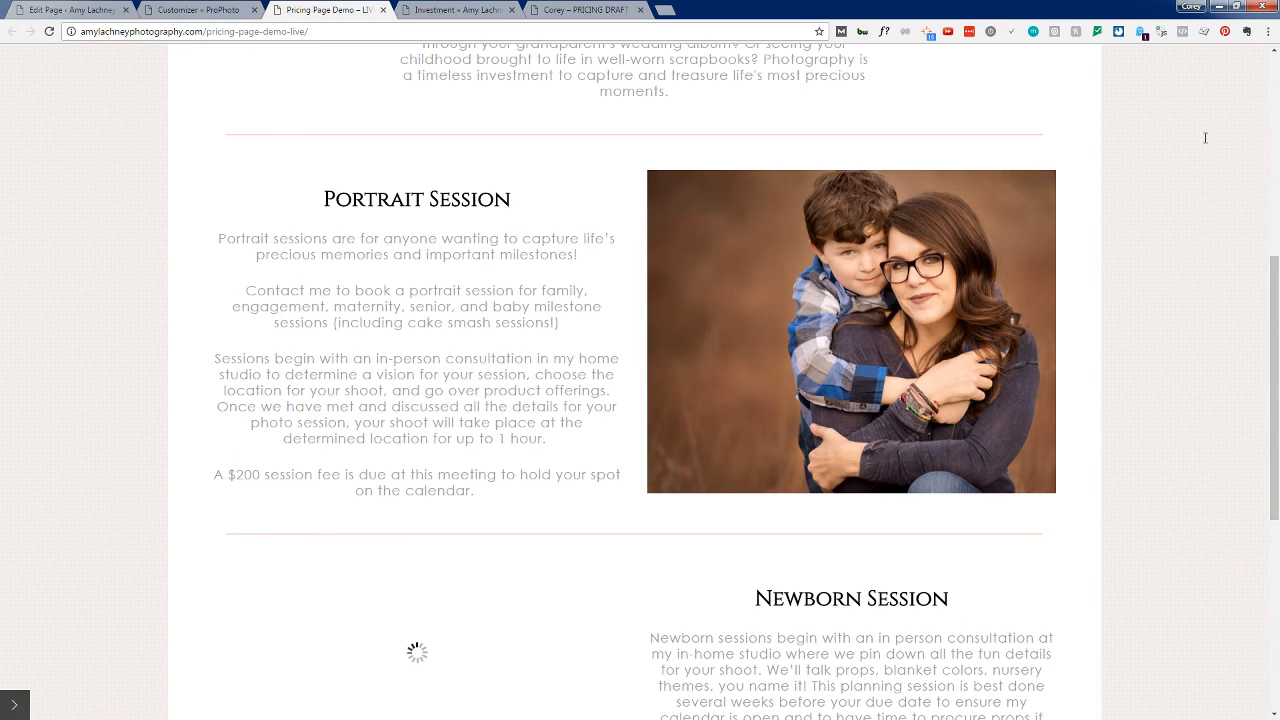
{"action": "left_click", "coordinate": [1236, 6]}
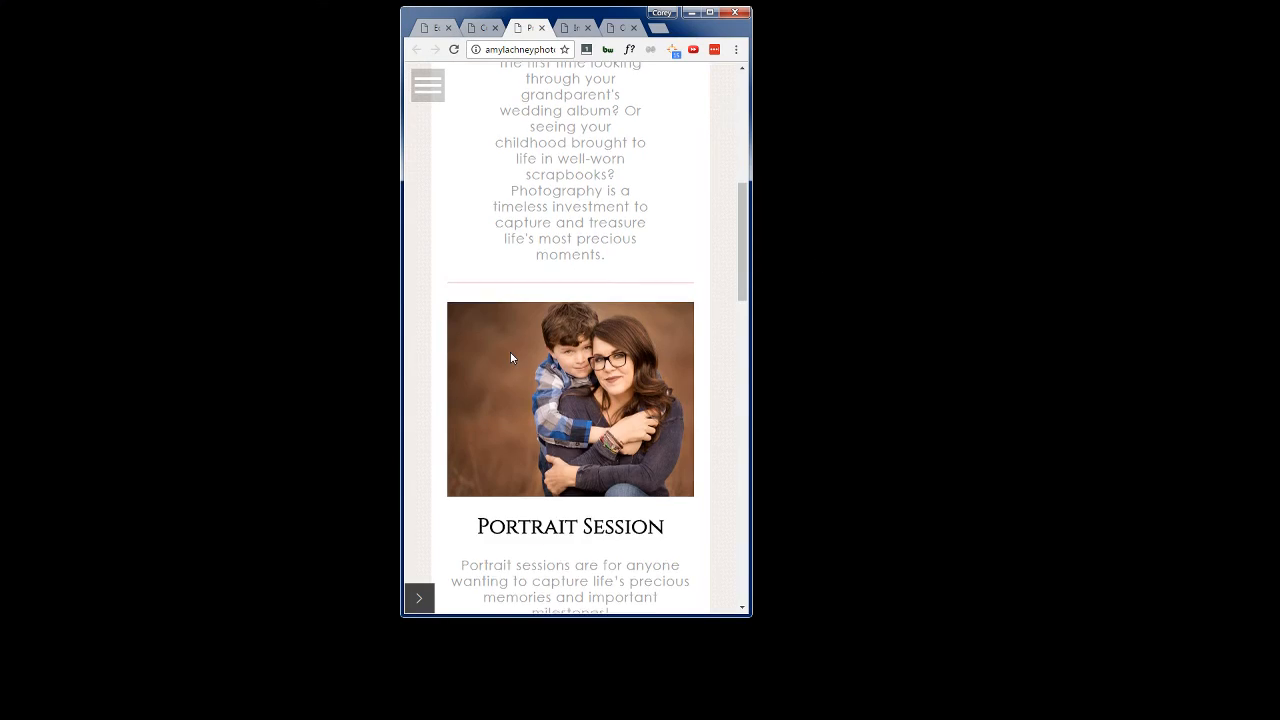
{"action": "scroll", "coordinate": [512, 357], "scroll_direction": "up", "scroll_amount": 3}
{"action": "scroll", "coordinate": [512, 357], "scroll_direction": "down", "scroll_amount": 7}
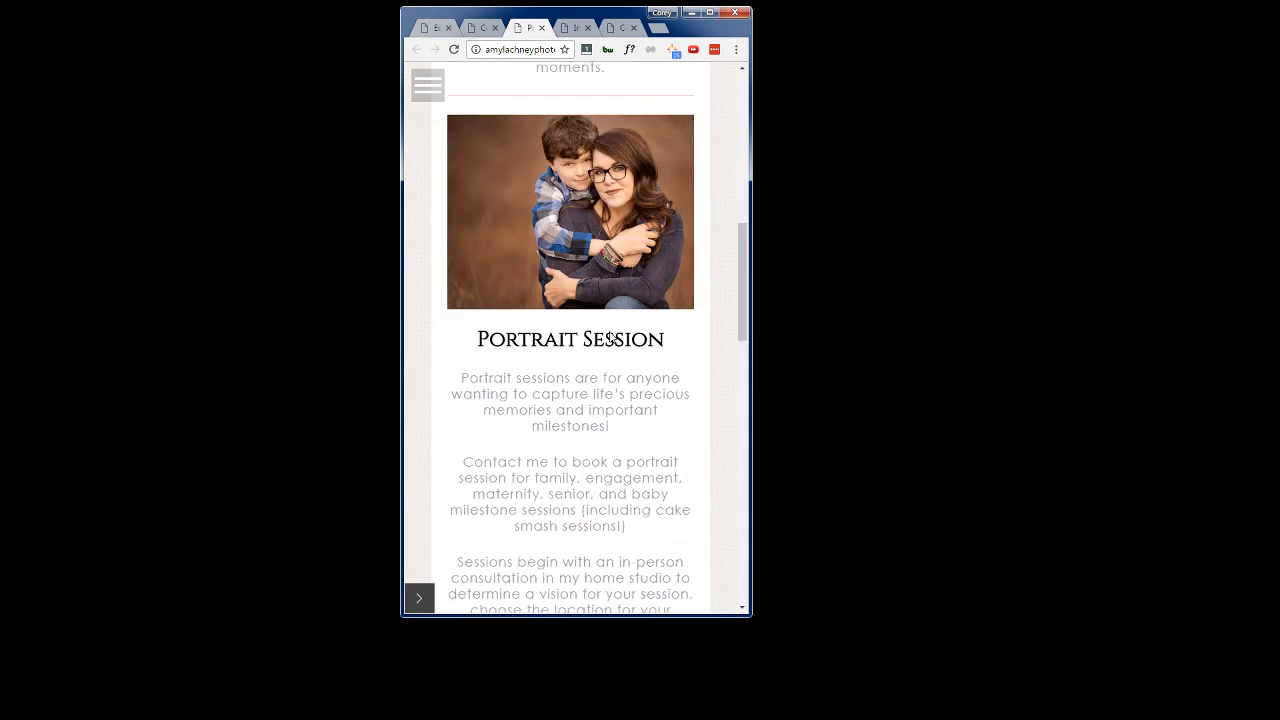
{"action": "scroll", "coordinate": [604, 323], "scroll_direction": "down", "scroll_amount": 8}
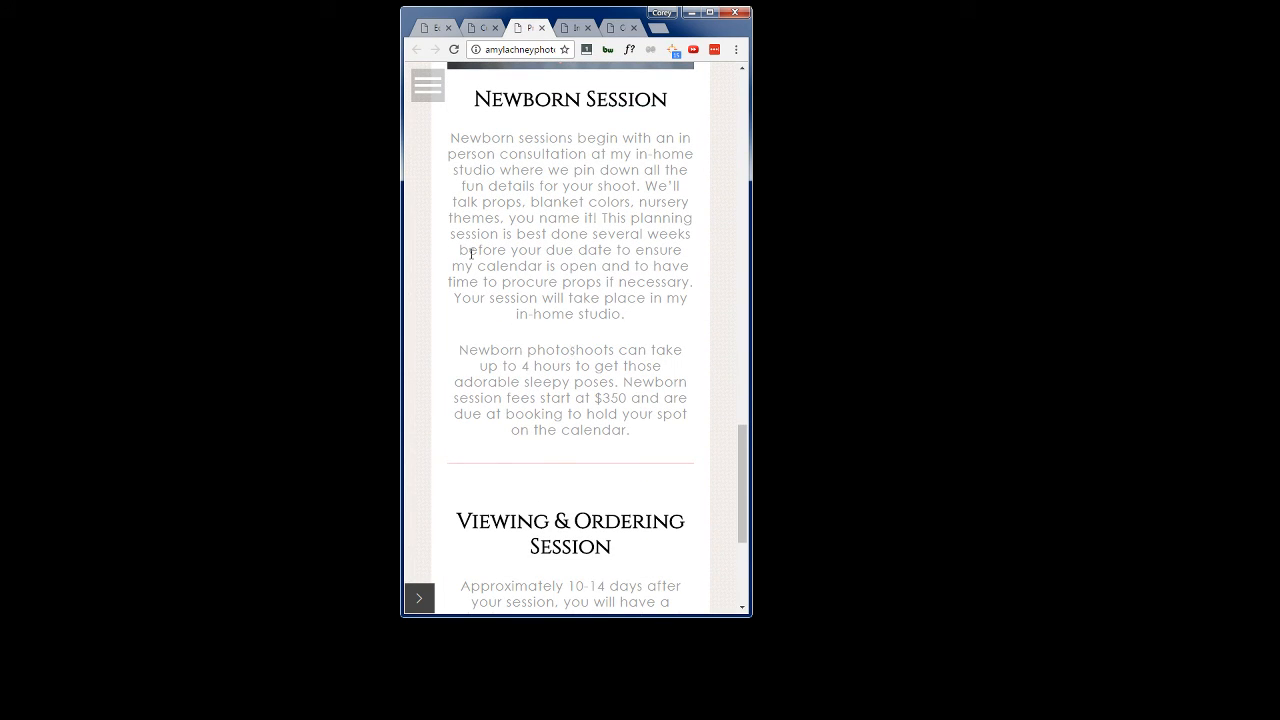
{"action": "left_click", "coordinate": [710, 12]}
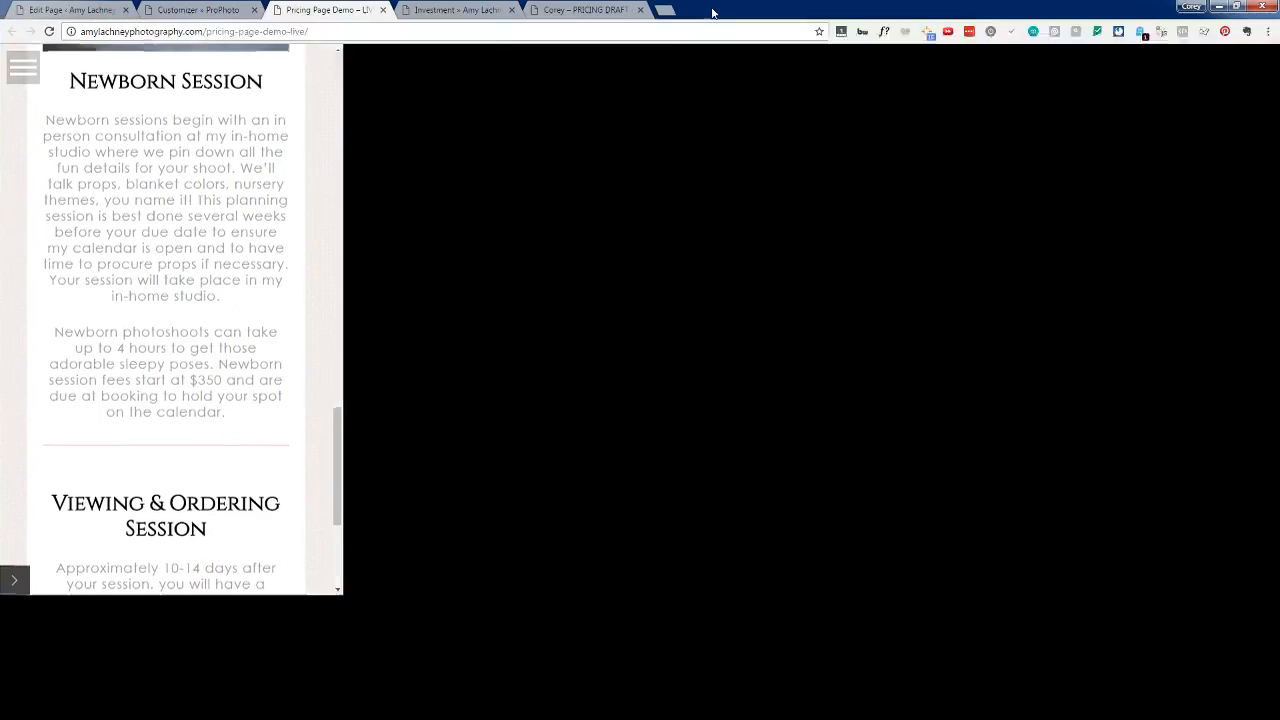
Step: Review the main heading, intro paragraph and session rows of the live page at full width
{"action": "scroll", "coordinate": [553, 574], "scroll_direction": "up", "scroll_amount": 3}
{"action": "scroll", "coordinate": [553, 574], "scroll_direction": "up", "scroll_amount": 4}
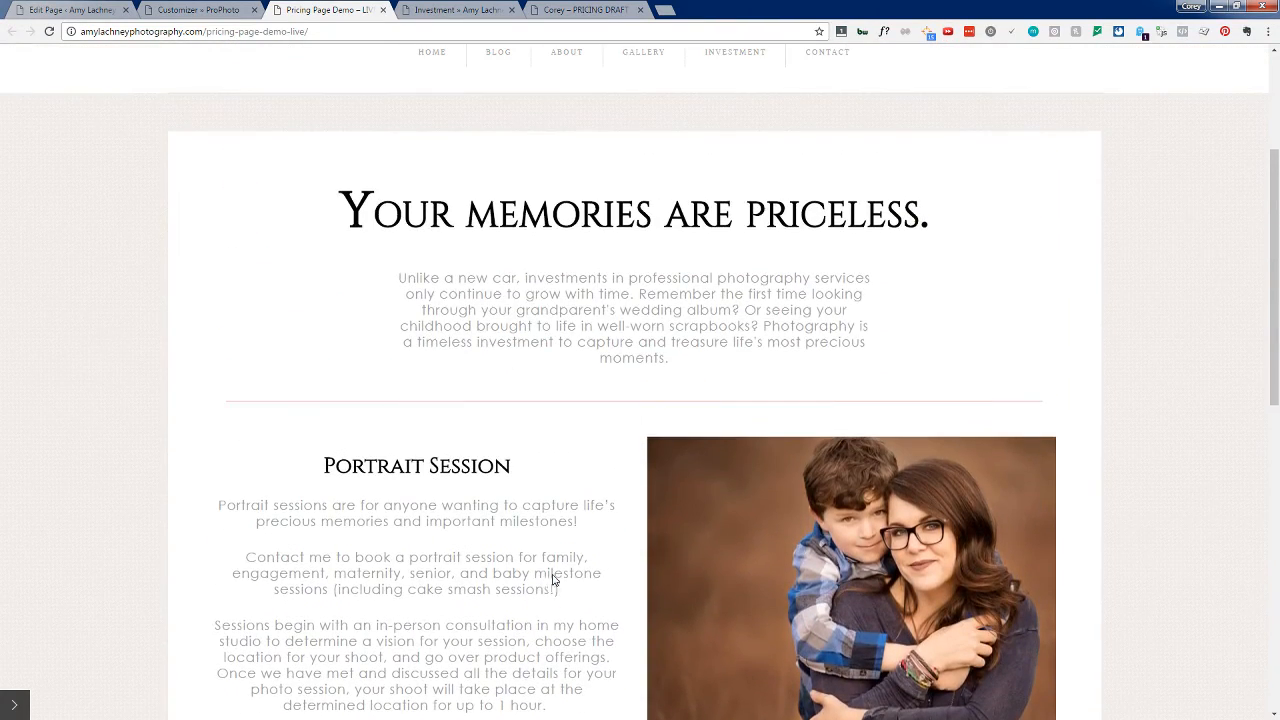
{"action": "scroll", "coordinate": [534, 574], "scroll_direction": "down", "scroll_amount": 1}
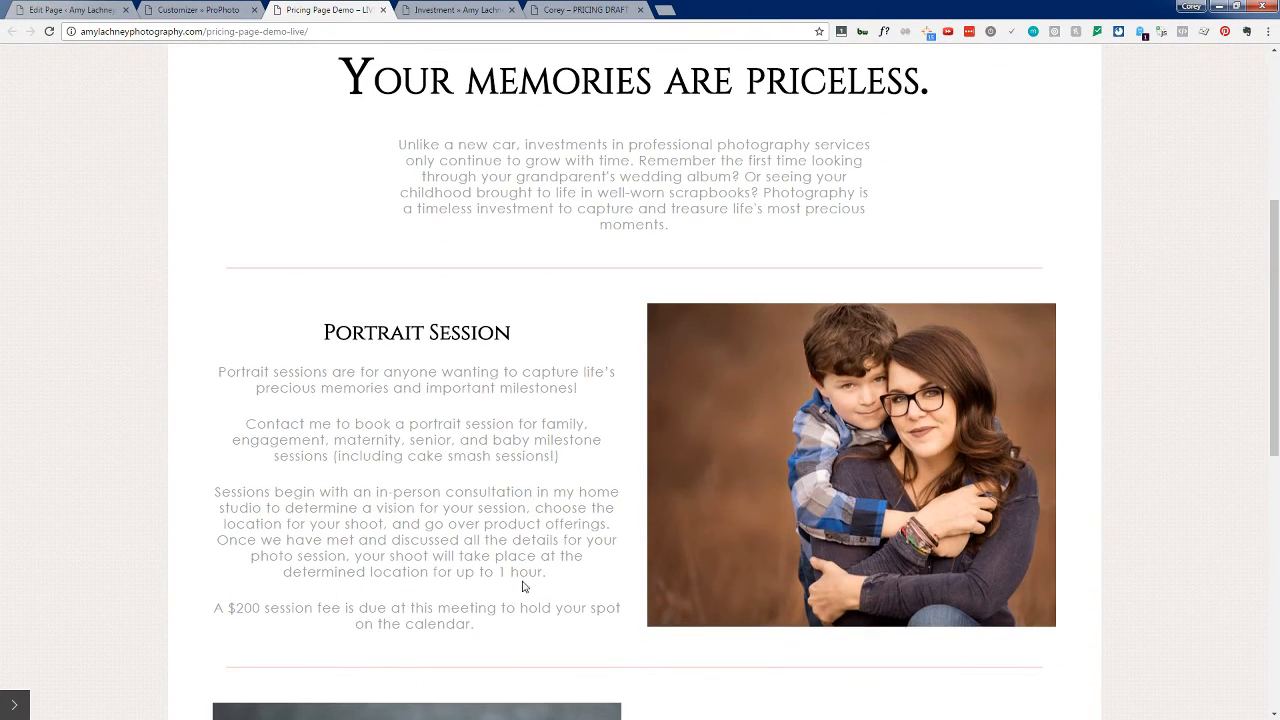
{"action": "scroll", "coordinate": [526, 586], "scroll_direction": "down", "scroll_amount": 1}
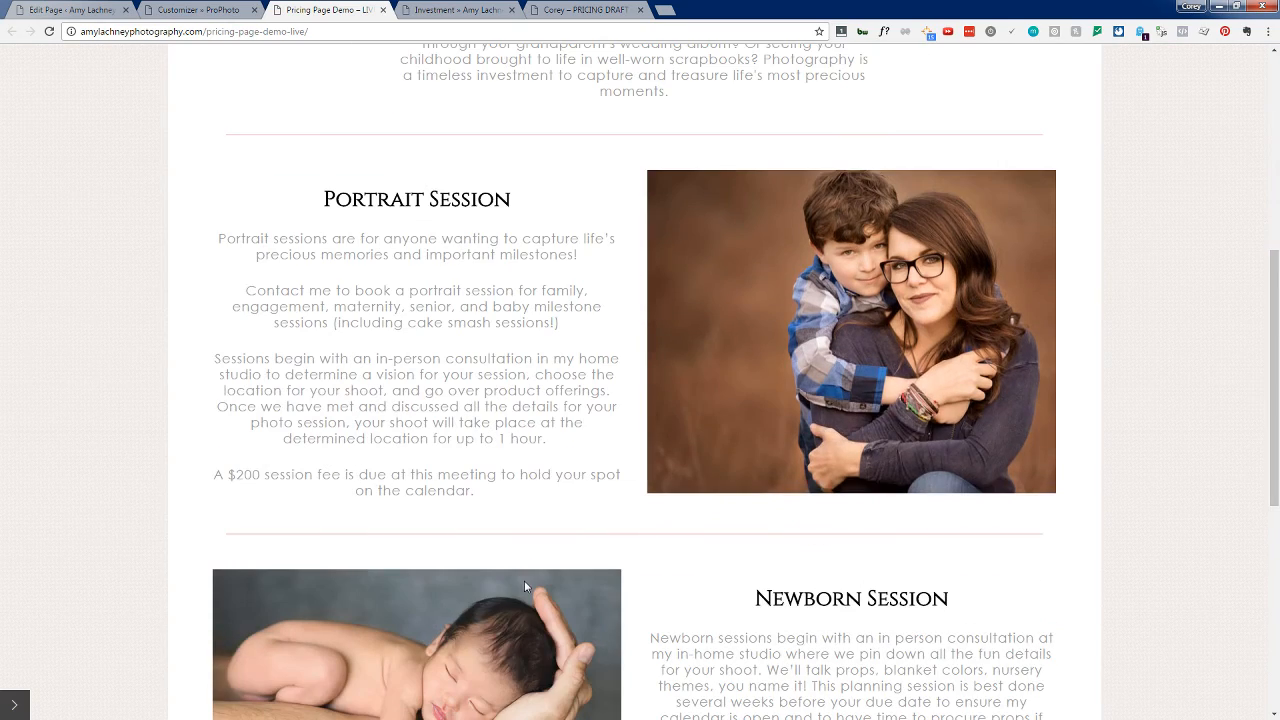
{"action": "scroll", "coordinate": [524, 582], "scroll_direction": "down", "scroll_amount": 2}
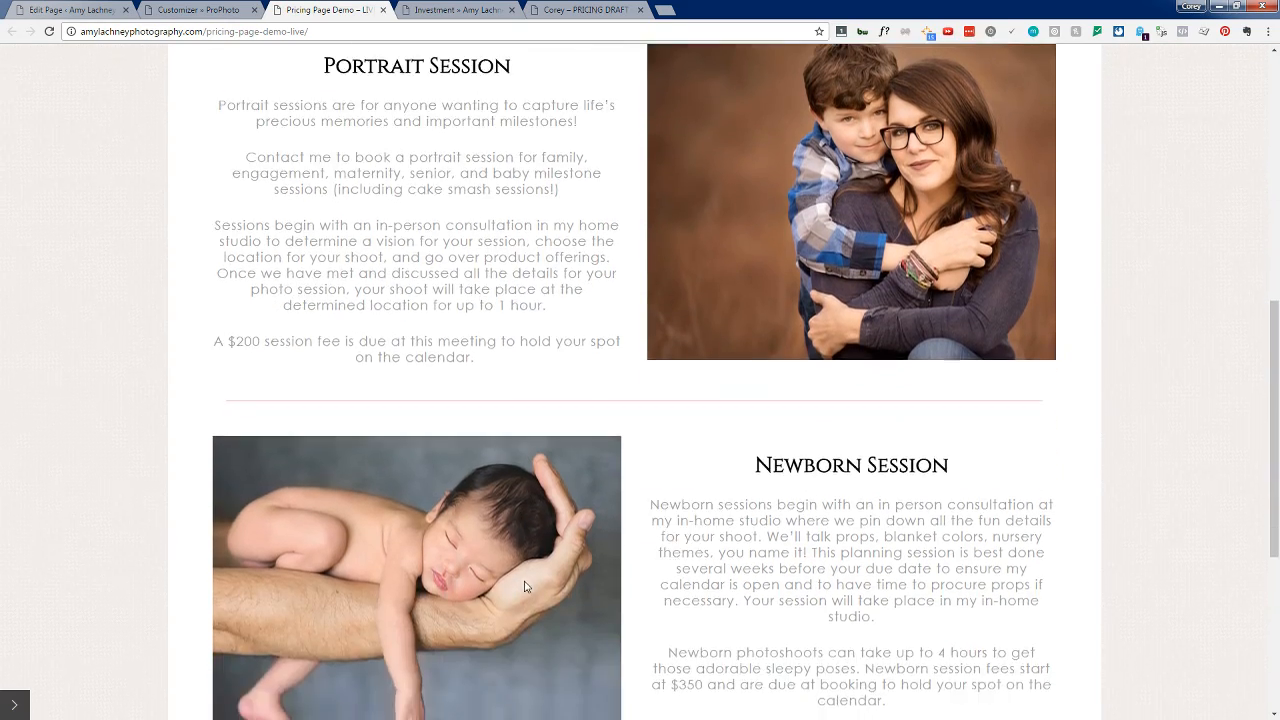
{"action": "scroll", "coordinate": [524, 582], "scroll_direction": "up", "scroll_amount": 3}
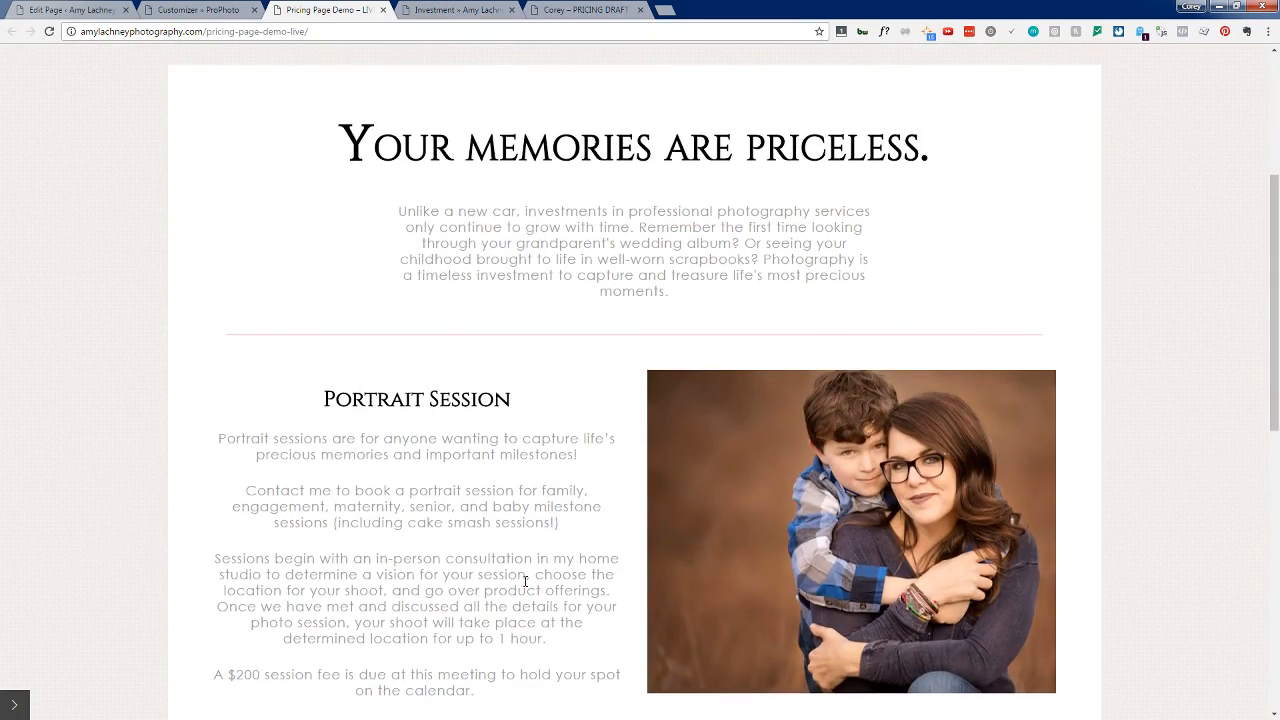
{"action": "scroll", "coordinate": [526, 581], "scroll_direction": "up", "scroll_amount": 1}
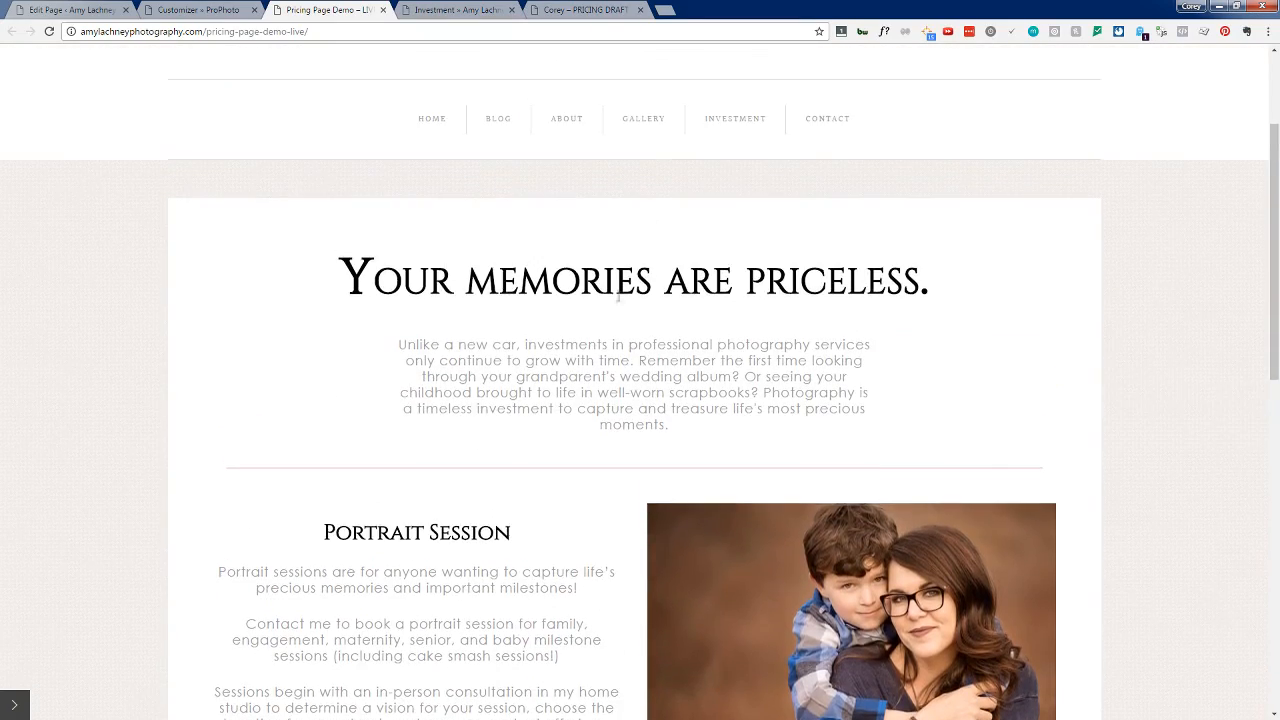
{"action": "left_click", "coordinate": [192, 8]}
{"action": "left_click", "coordinate": [302, 447]}
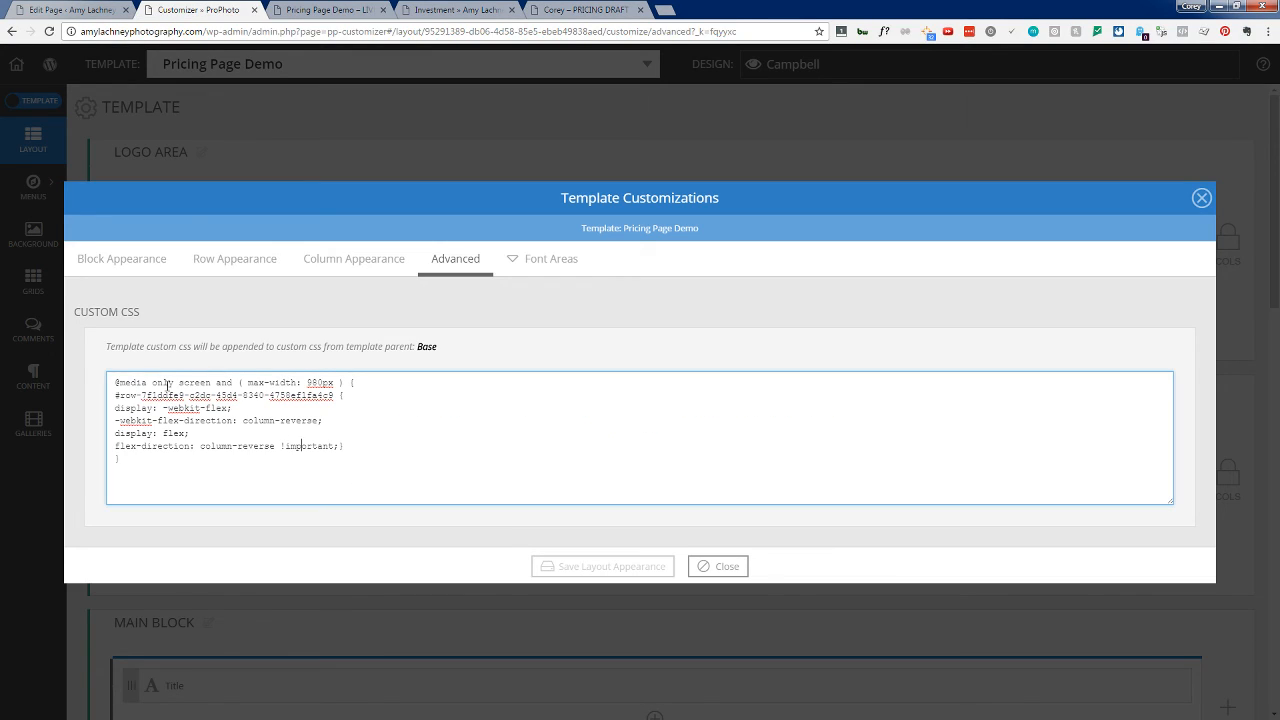
{"action": "left_click_drag", "start_coordinate": [133, 383], "coordinate": [374, 372]}
{"action": "key", "text": "ctrl+c"}
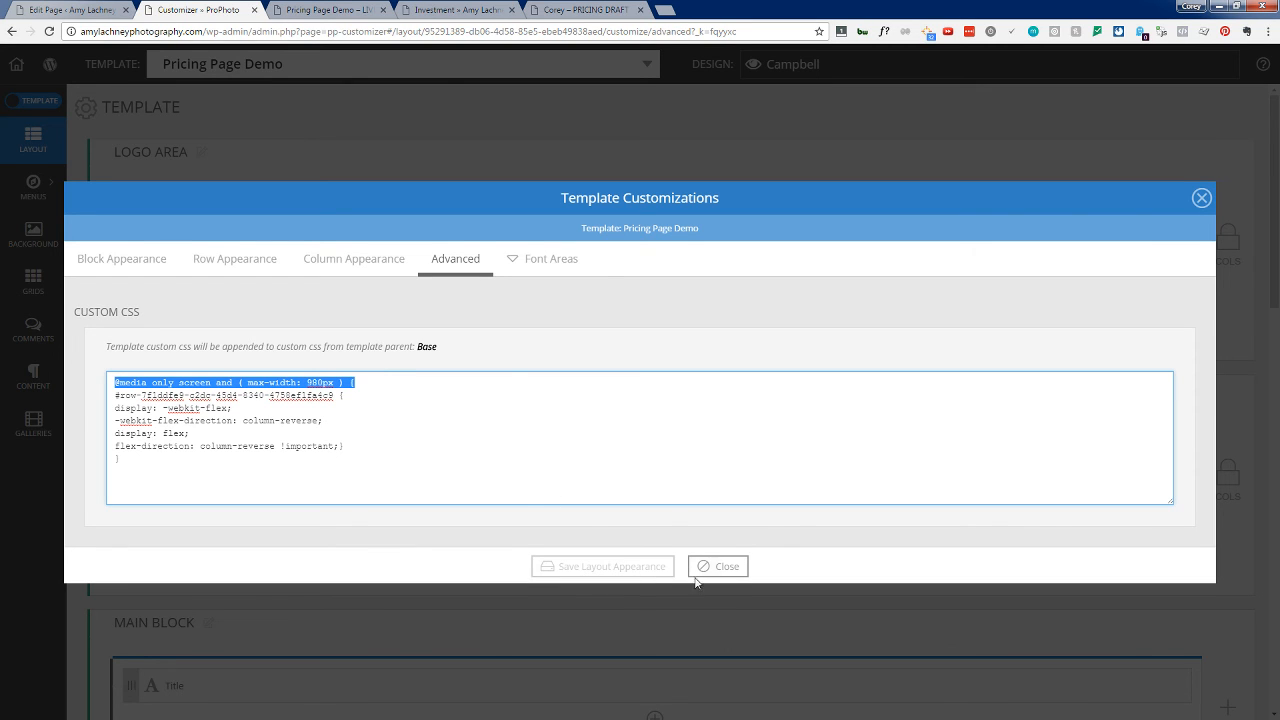
{"action": "left_click", "coordinate": [727, 566]}
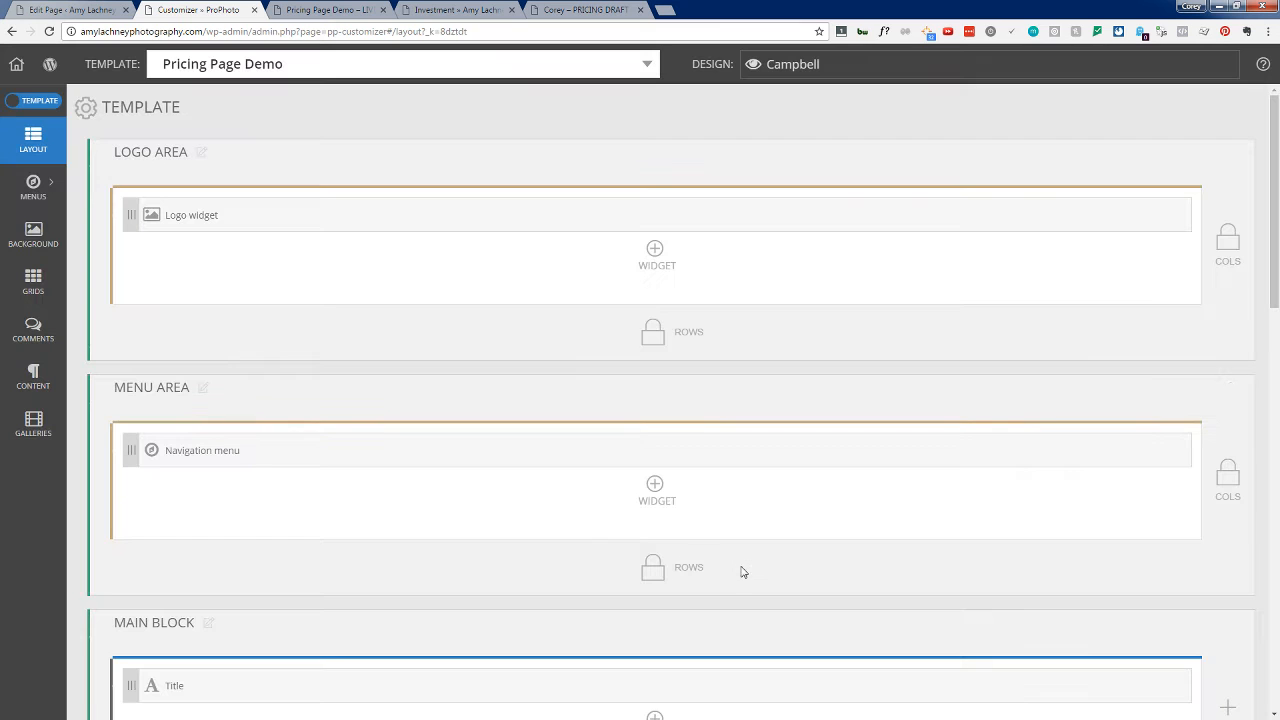
{"action": "scroll", "coordinate": [366, 500], "scroll_direction": "down", "scroll_amount": 3}
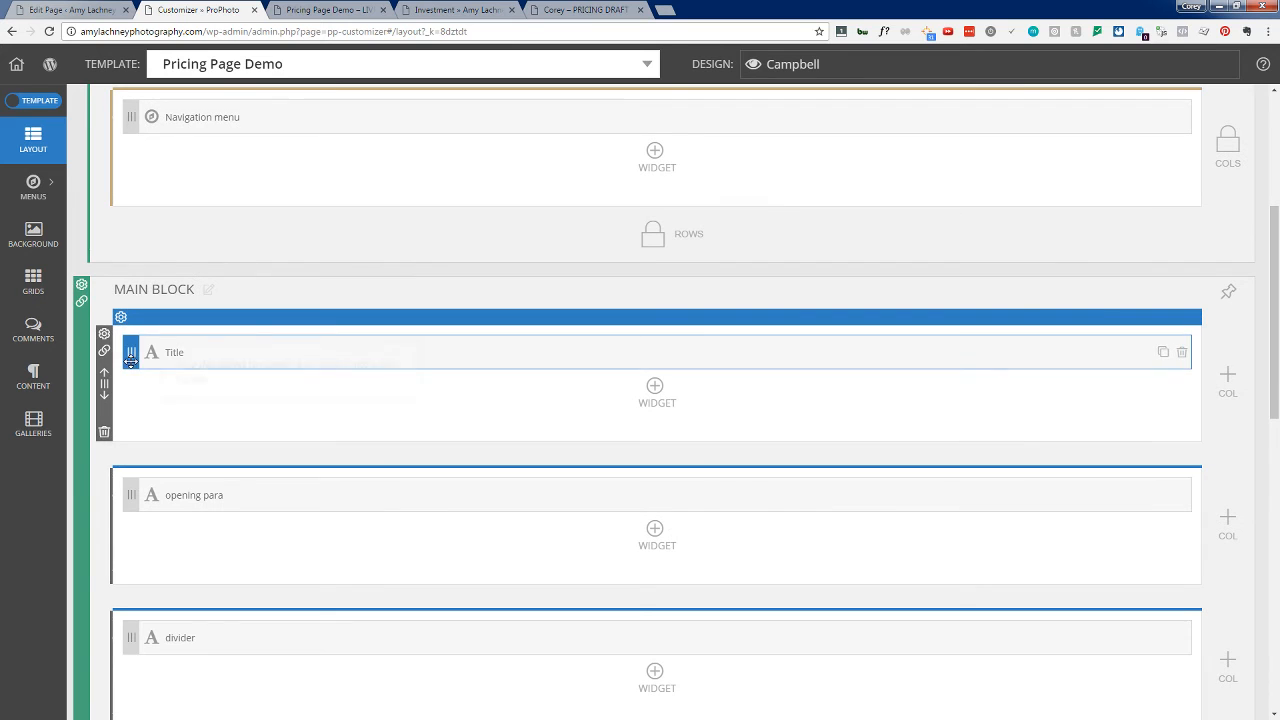
{"action": "left_click", "coordinate": [107, 338]}
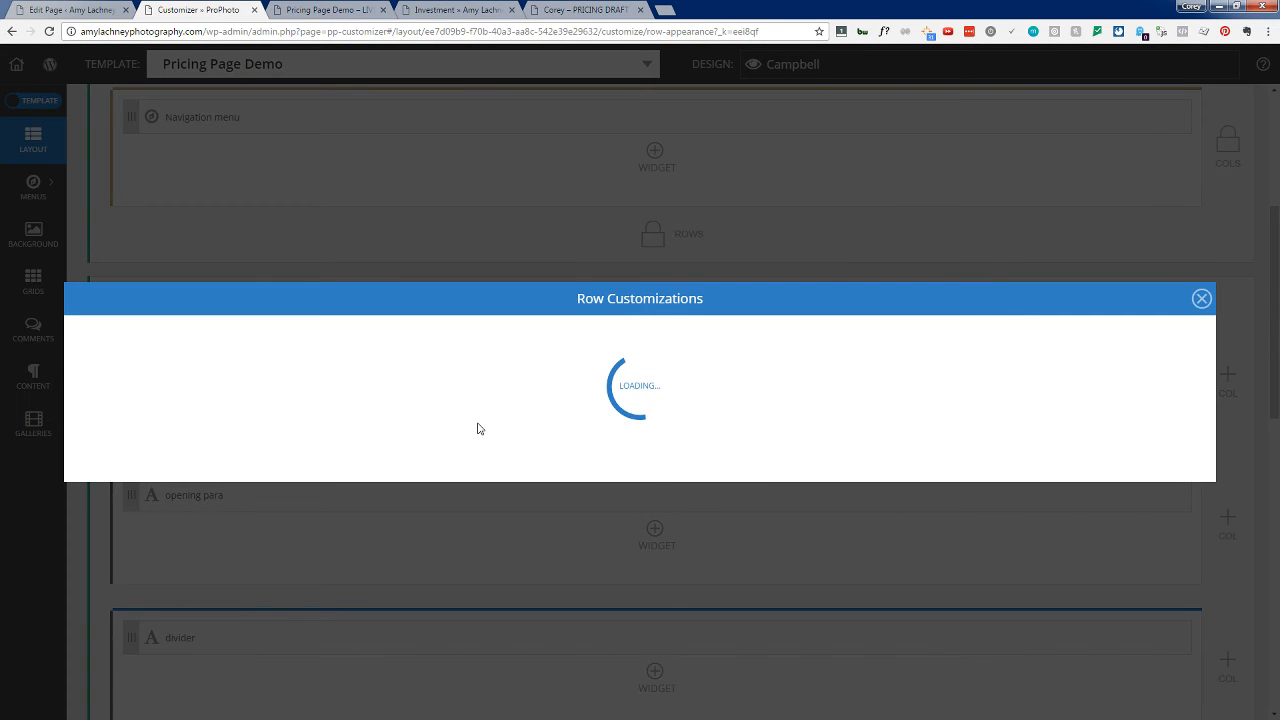
{"action": "scroll", "coordinate": [334, 486], "scroll_direction": "down", "scroll_amount": 10}
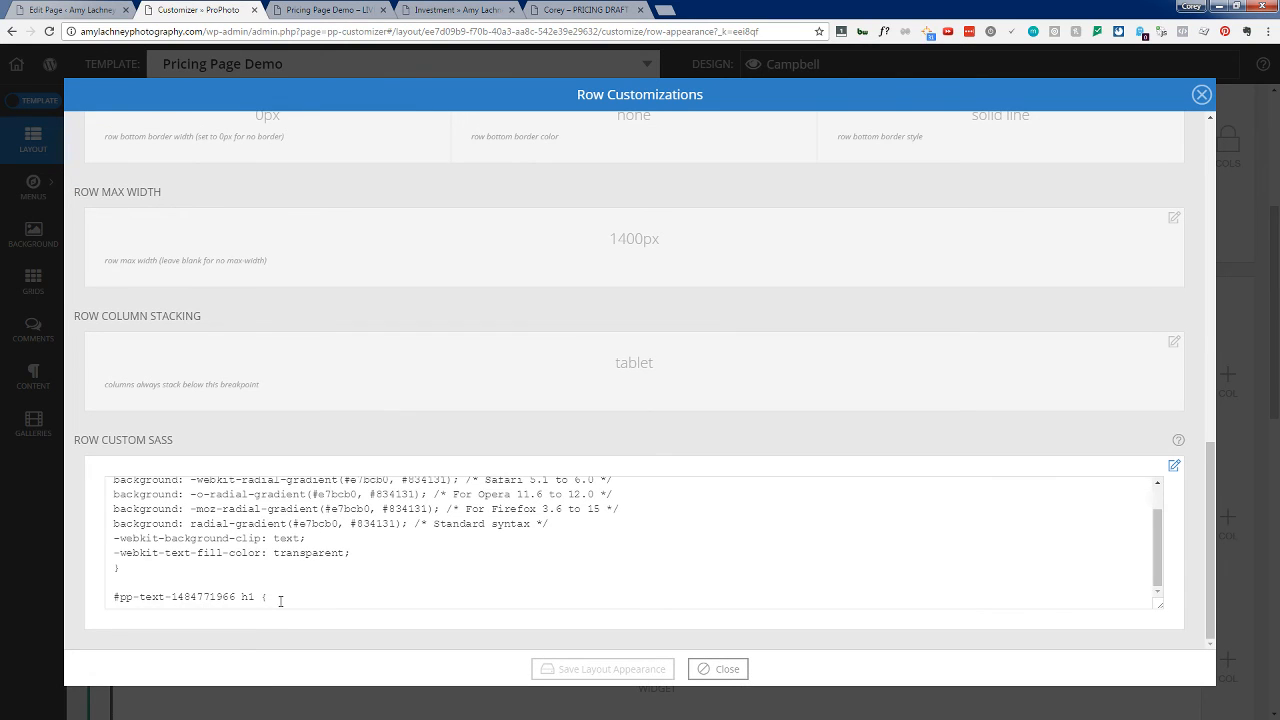
{"action": "left_click_drag", "start_coordinate": [281, 601], "coordinate": [108, 600]}
{"action": "left_click", "coordinate": [152, 582]}
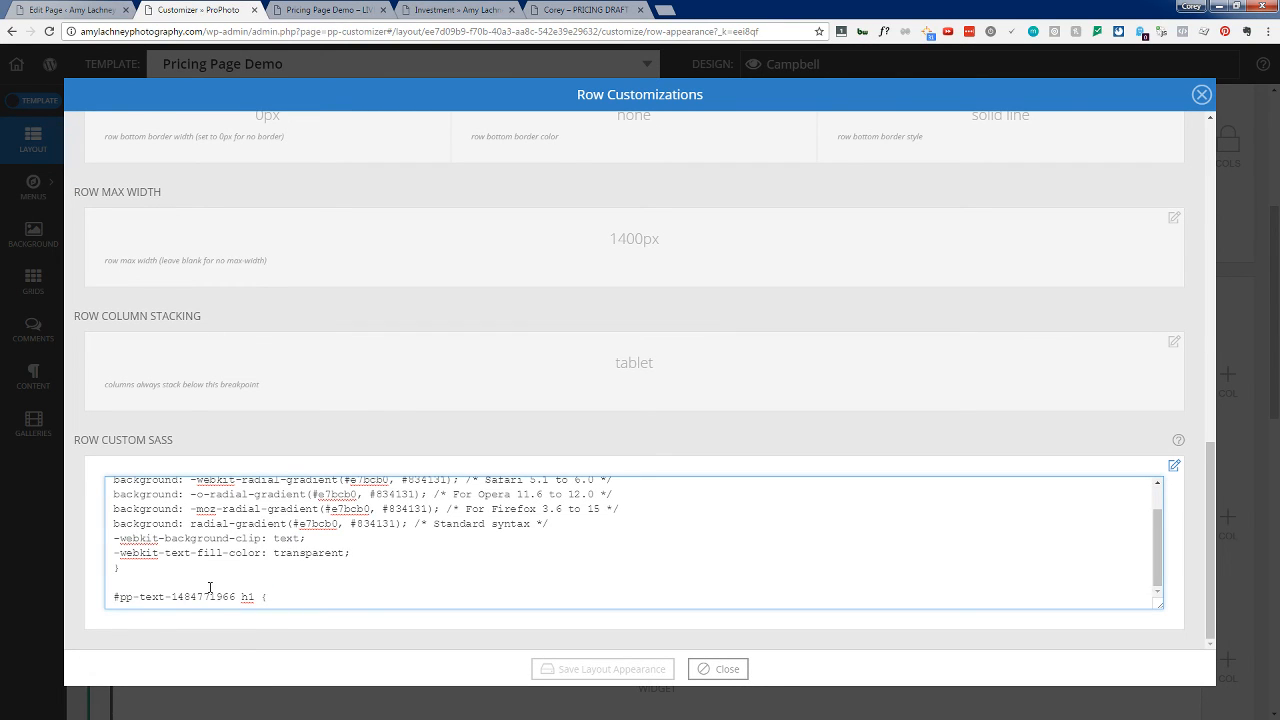
{"action": "key", "text": "Return"}
{"action": "key", "text": "ctrl+v"}
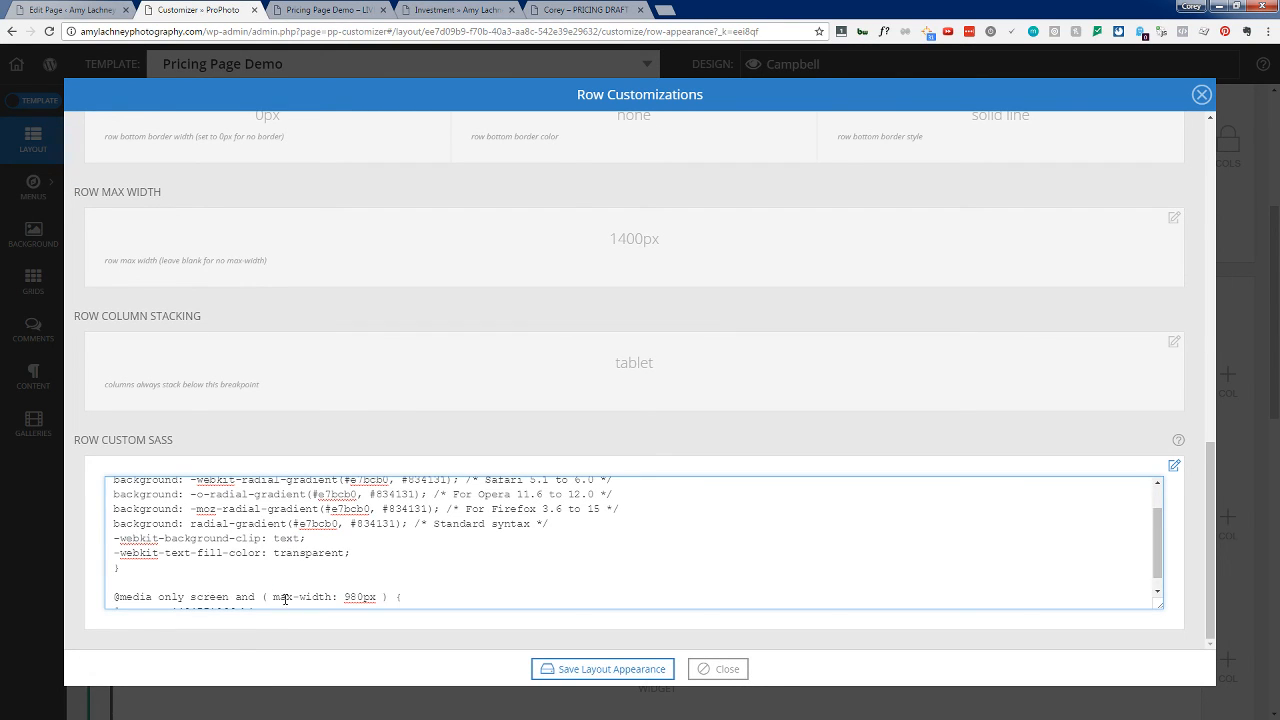
{"action": "scroll", "coordinate": [285, 598], "scroll_direction": "down", "scroll_amount": 1}
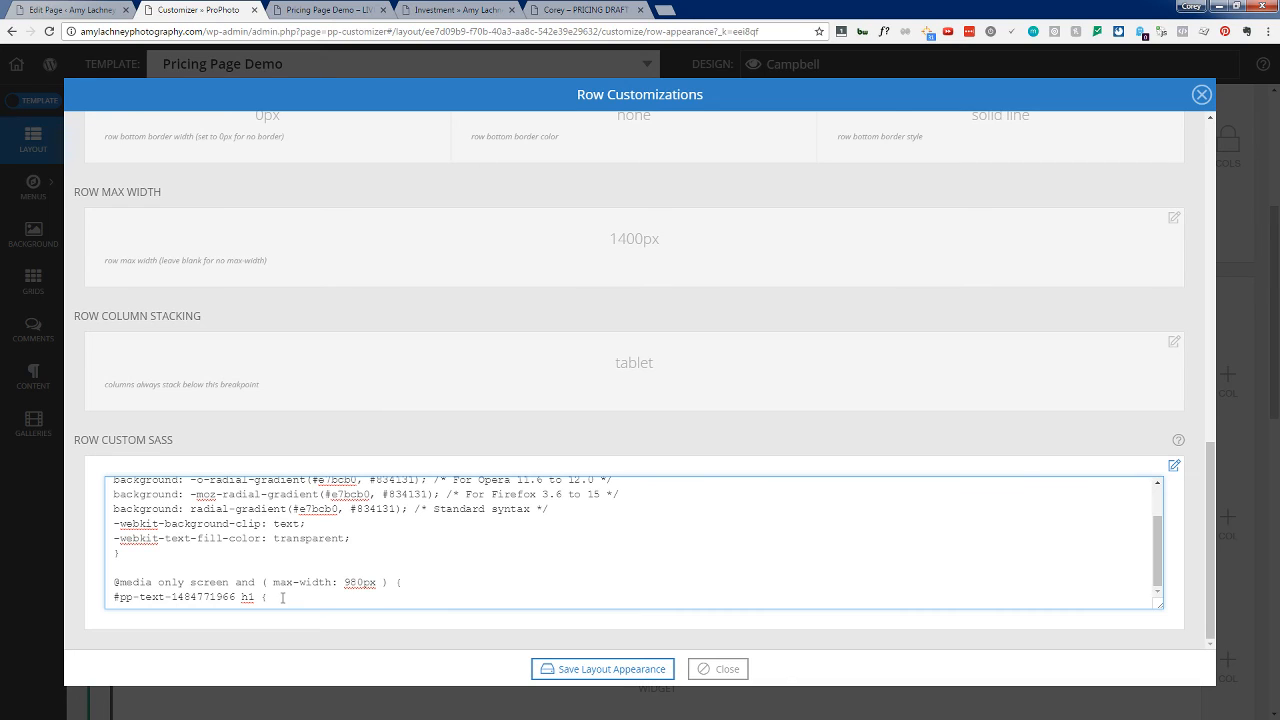
{"action": "key", "text": "Return"}
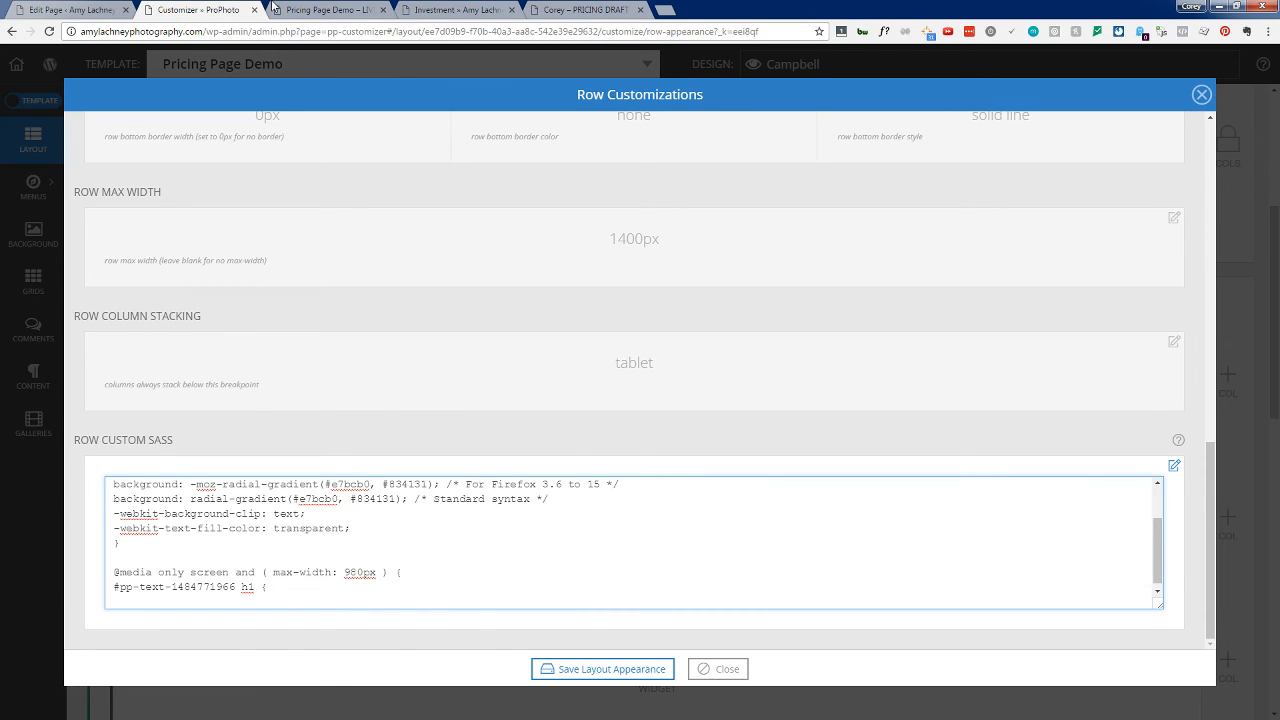
Step: Check the font details of the "Your memories are priceless." heading on the live page with WhatFont
{"action": "left_click", "coordinate": [318, 10]}
{"action": "right_click", "coordinate": [561, 277]}
{"action": "key", "text": "Escape"}
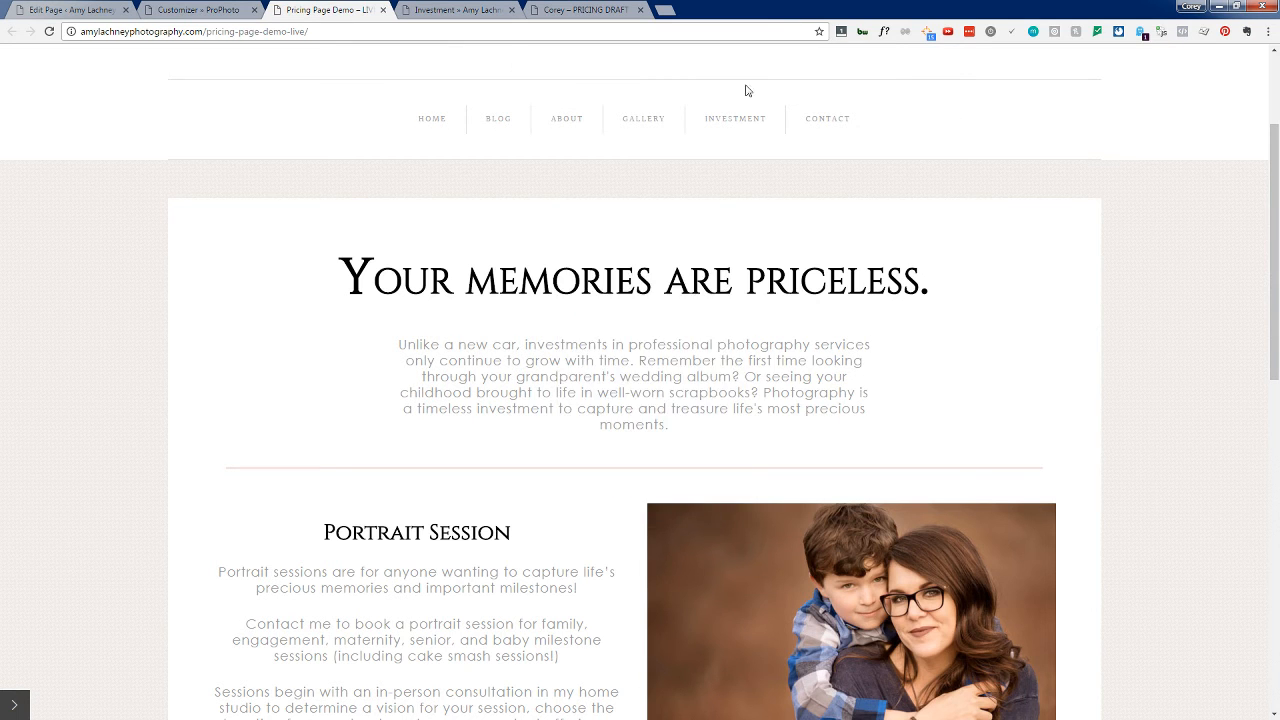
{"action": "left_click", "coordinate": [884, 31]}
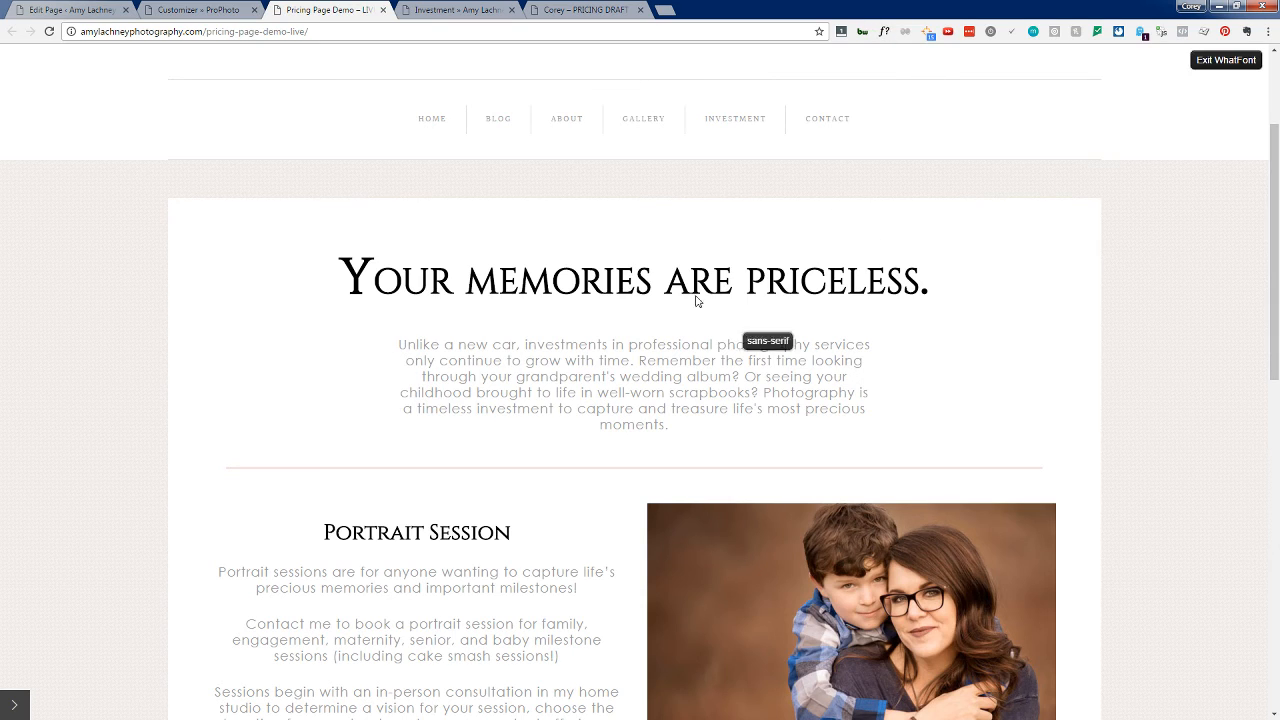
{"action": "left_click", "coordinate": [579, 284]}
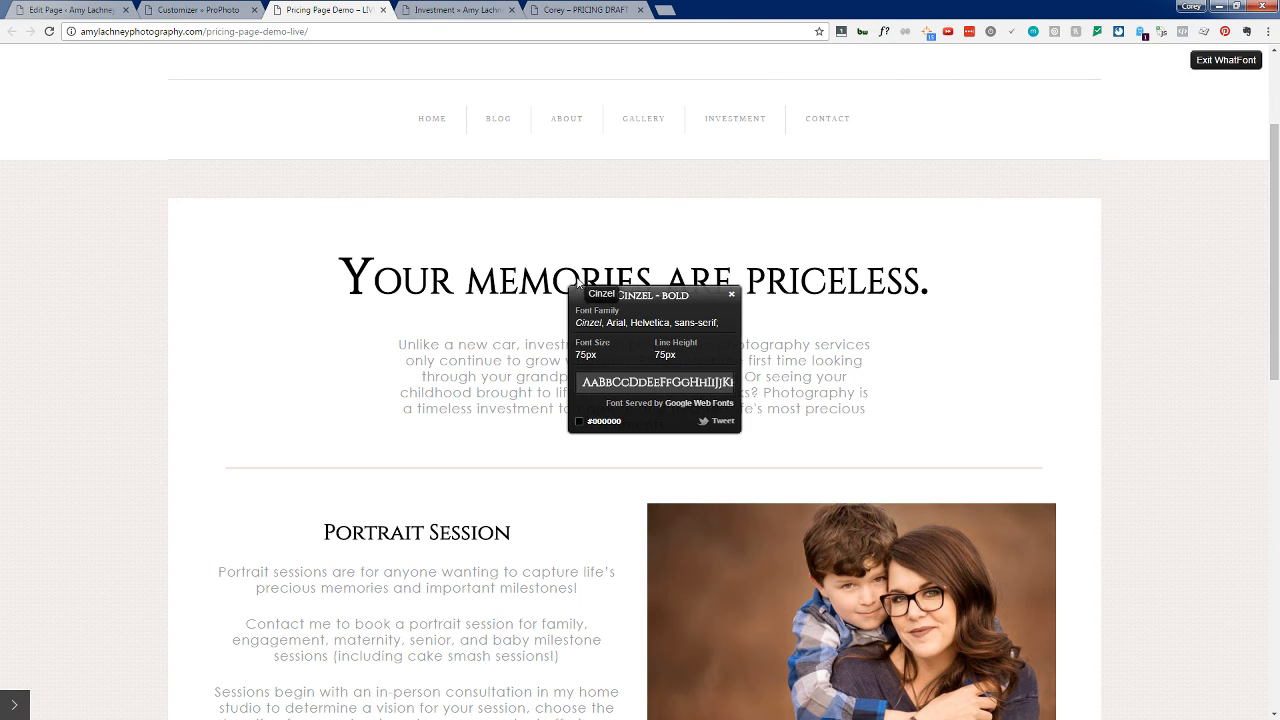
{"action": "left_click", "coordinate": [731, 294]}
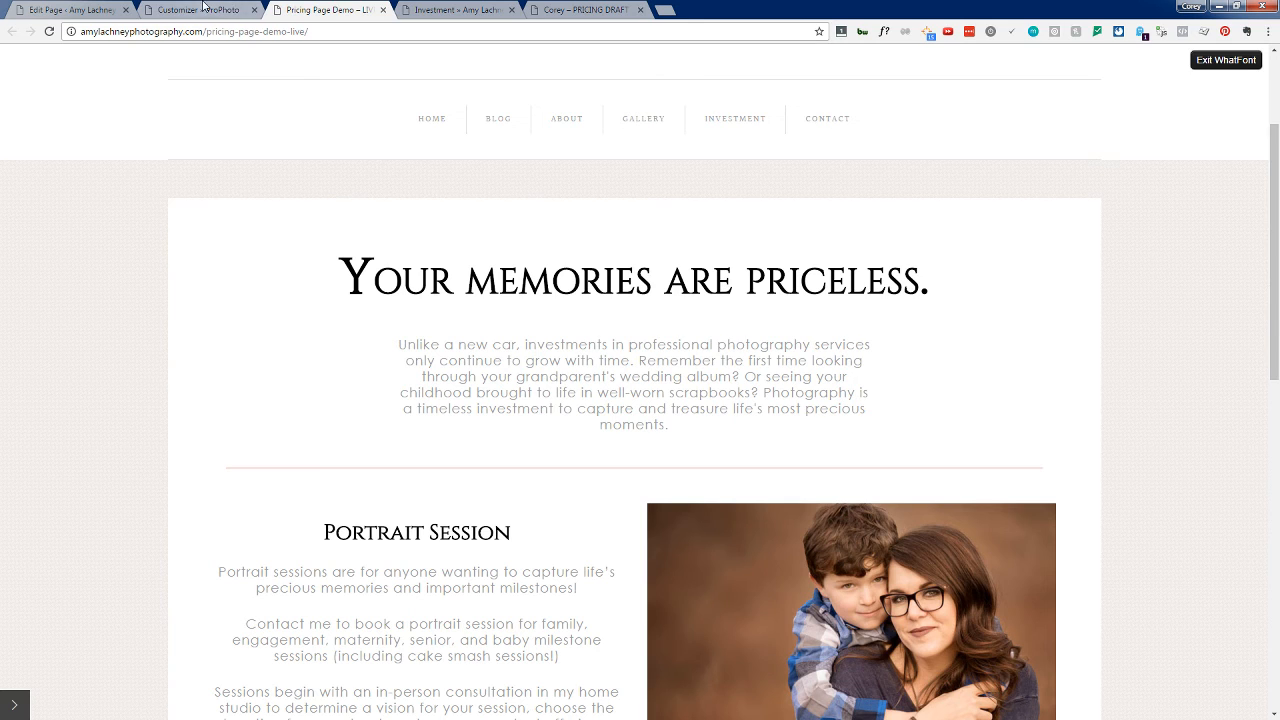
Step: Inspect the "Your memories are priceless." heading in the developer tools and copy its font-size declaration
{"action": "right_click", "coordinate": [522, 288]}
{"action": "left_click", "coordinate": [578, 518]}
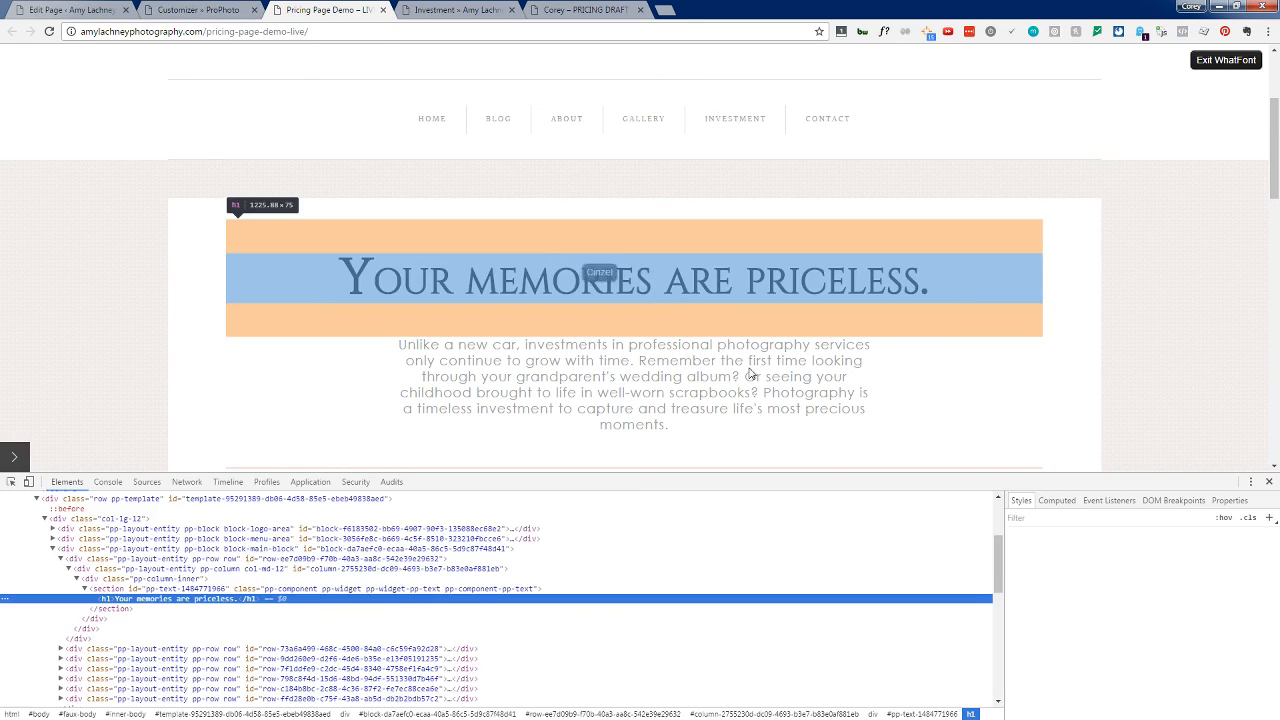
{"action": "left_click_drag", "start_coordinate": [1002, 549], "coordinate": [842, 549]}
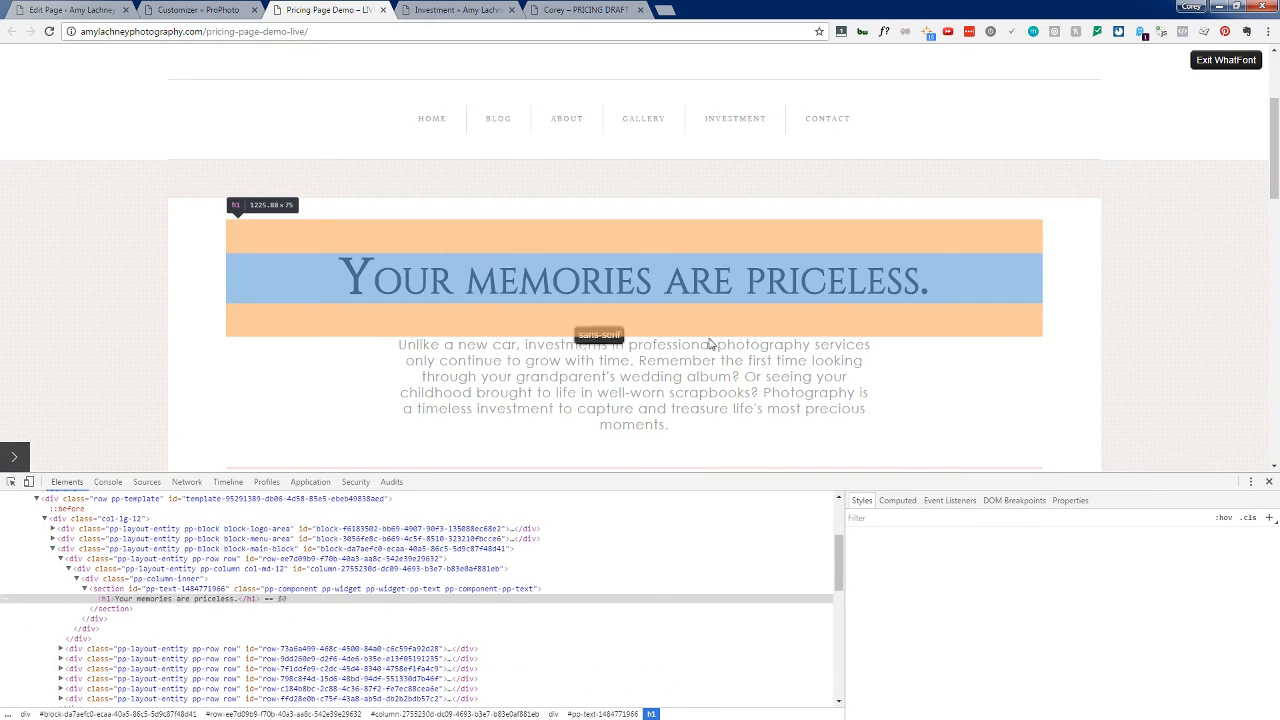
{"action": "left_click", "coordinate": [711, 266]}
{"action": "left_click_drag", "start_coordinate": [928, 577], "coordinate": [860, 578]}
{"action": "key", "text": "ctrl+c"}
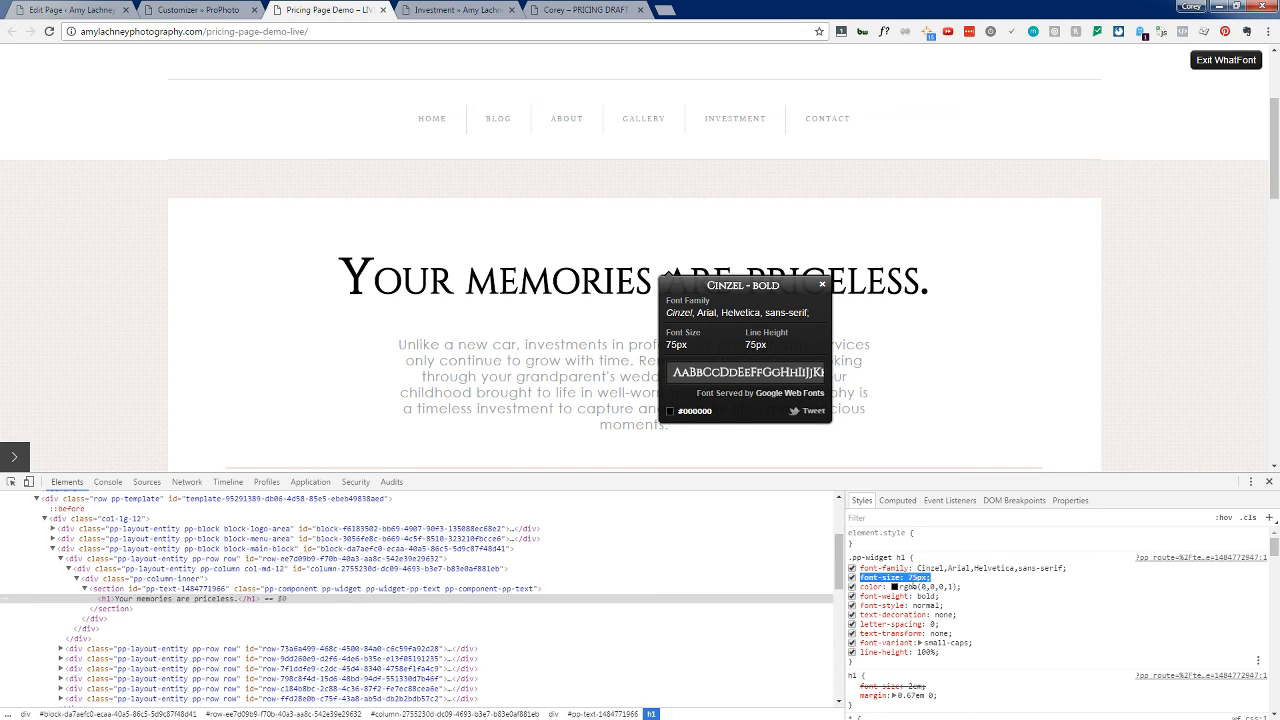
Step: Paste the font-size declaration into the Title row's media query, set it to 50px, close both braces and save the layout appearance
{"action": "left_click", "coordinate": [228, 9]}
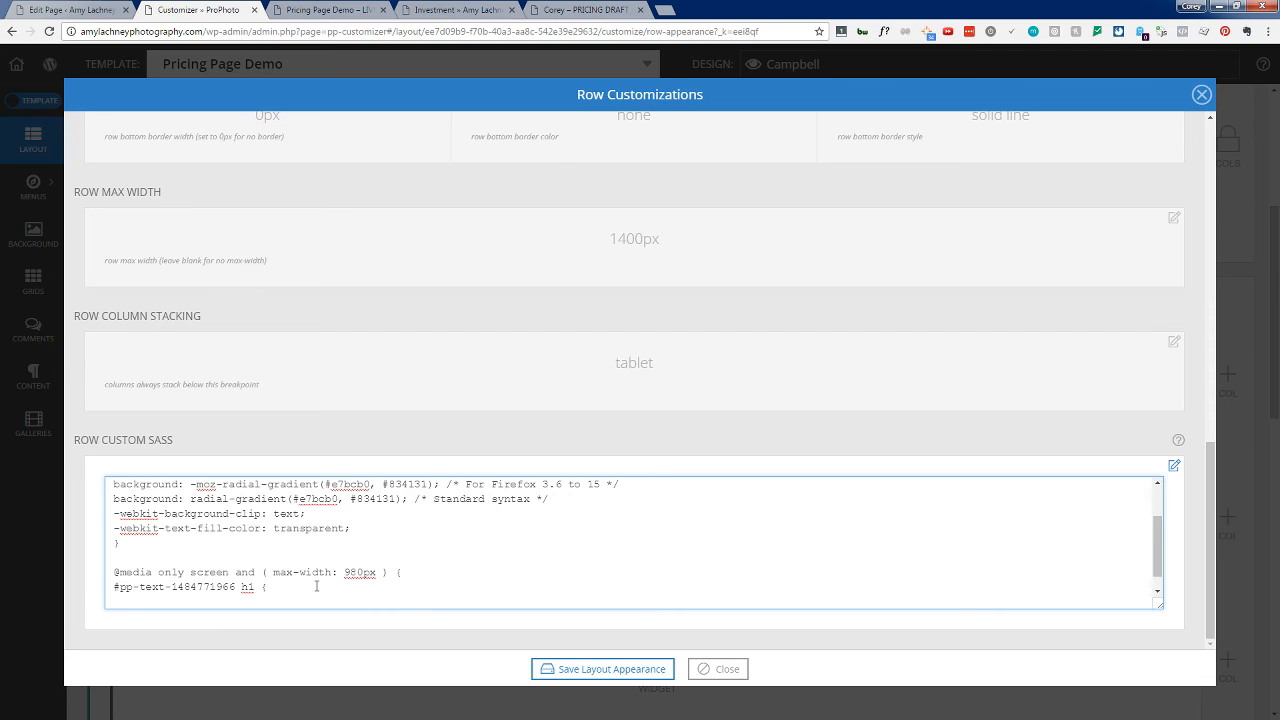
{"action": "key", "text": "Return"}
{"action": "key", "text": "ctrl+v"}
{"action": "scroll", "coordinate": [312, 583], "scroll_direction": "down", "scroll_amount": 1}
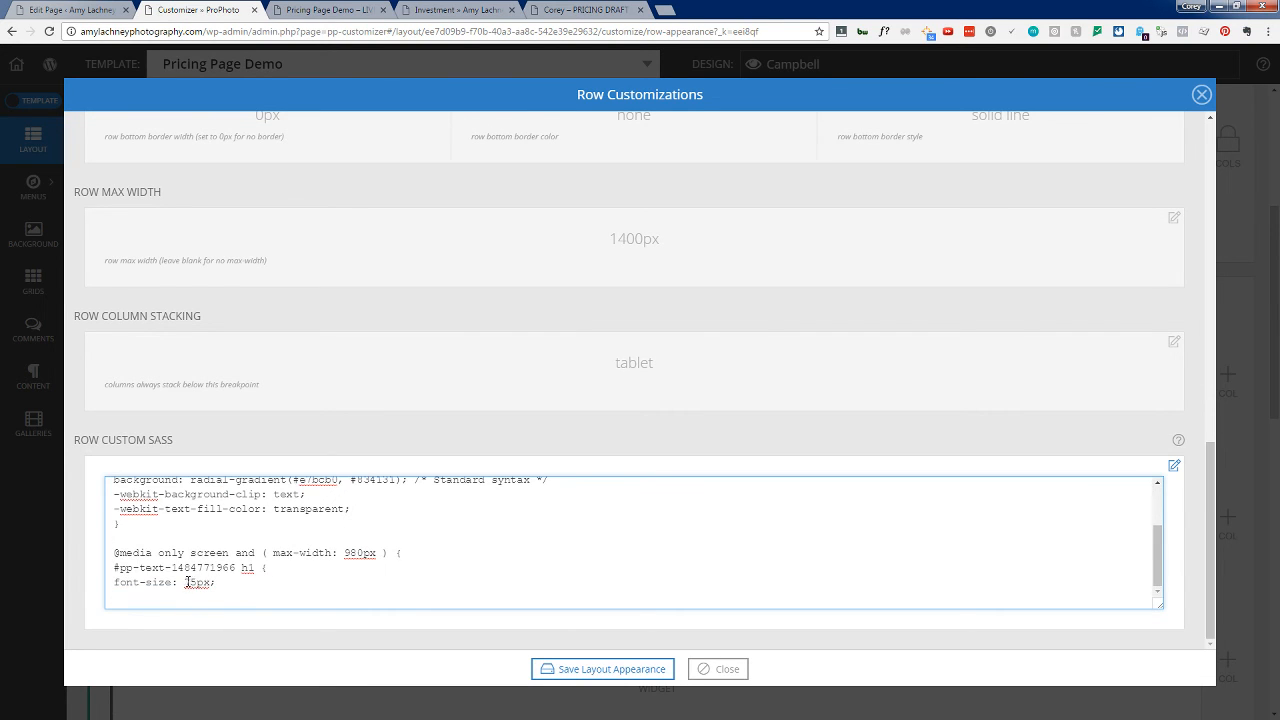
{"action": "type", "text": "50"}
{"action": "key", "text": "Return"}
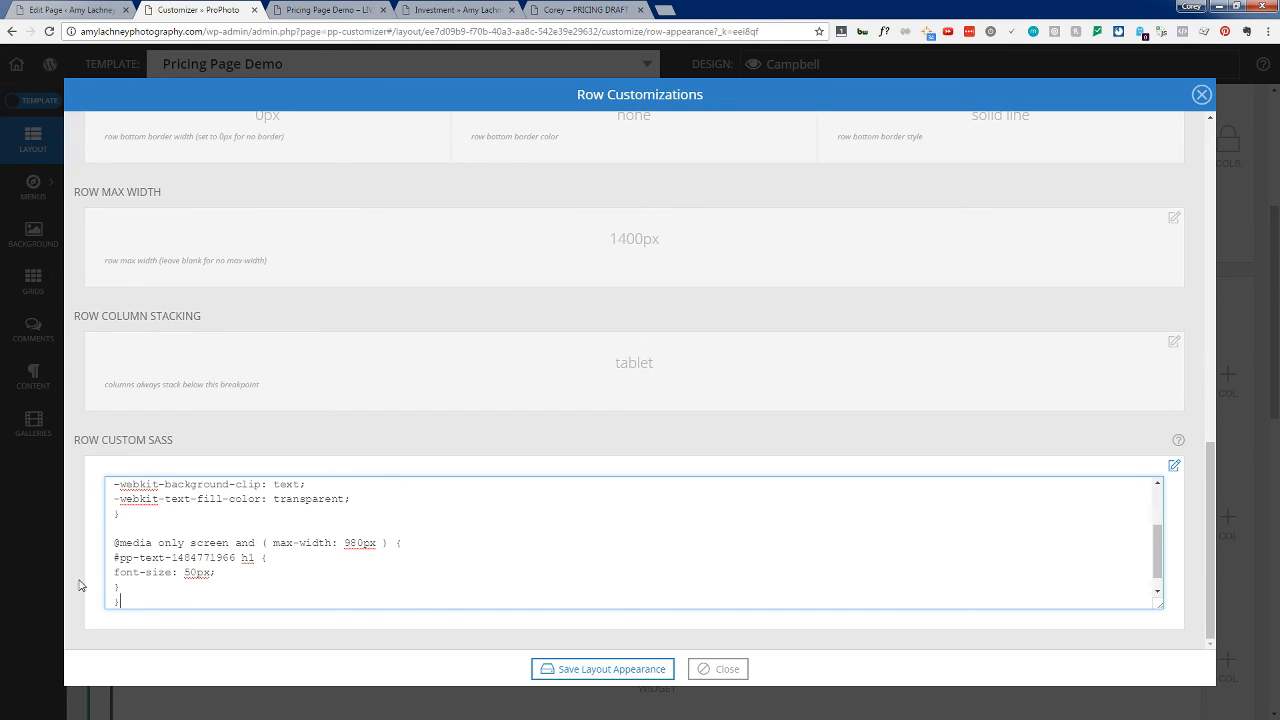
{"action": "left_click", "coordinate": [610, 672]}
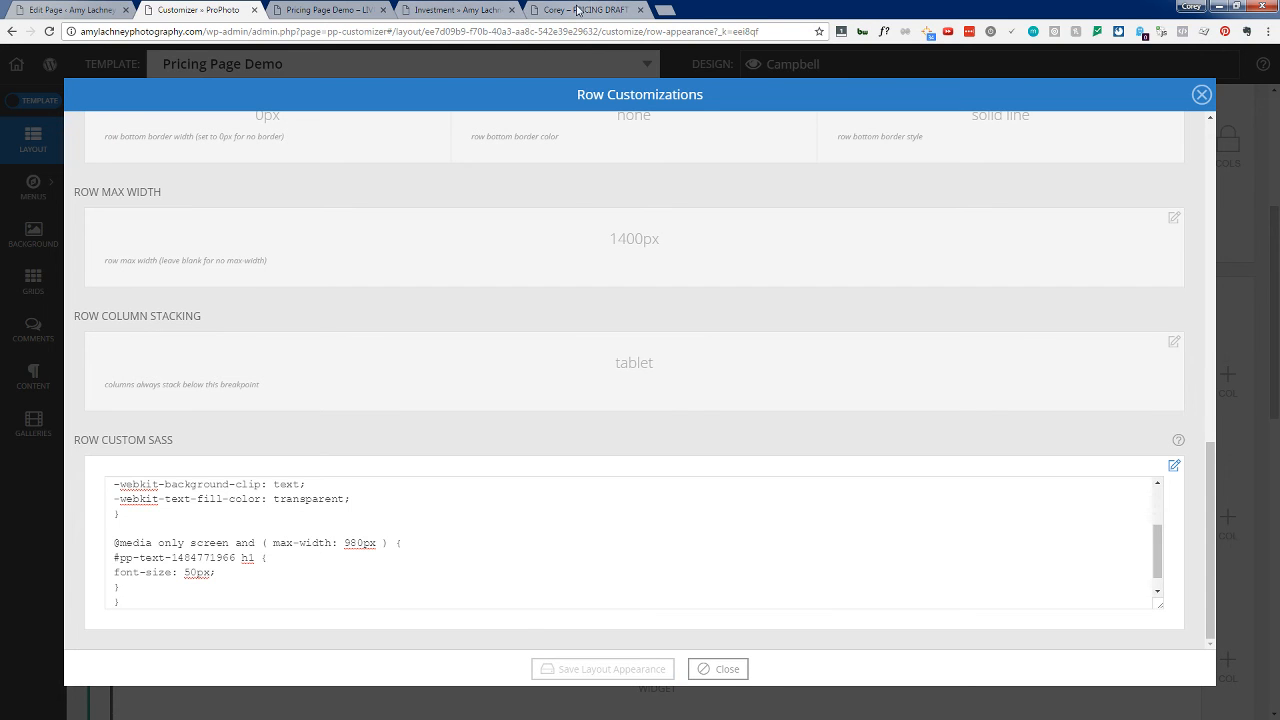
Step: Reload the live Pricing Page Demo page and close the developer tools to view the updated heading
{"action": "left_click", "coordinate": [316, 9]}
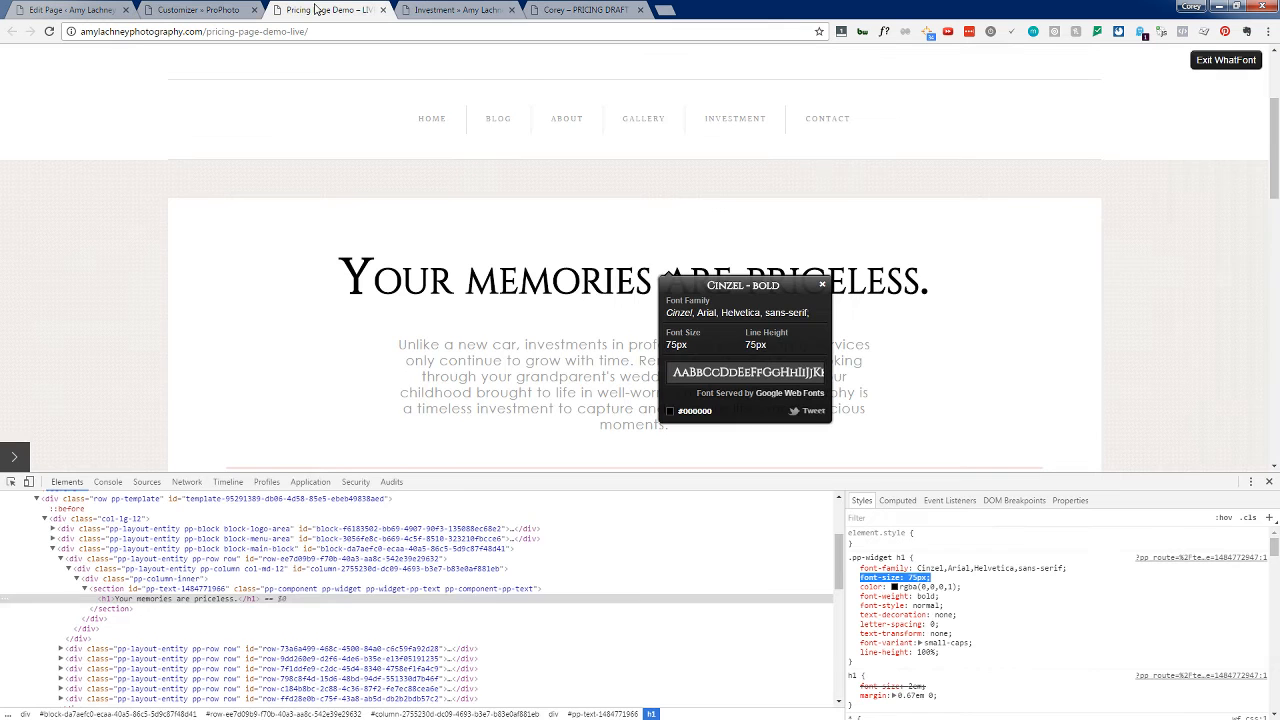
{"action": "left_click", "coordinate": [49, 31]}
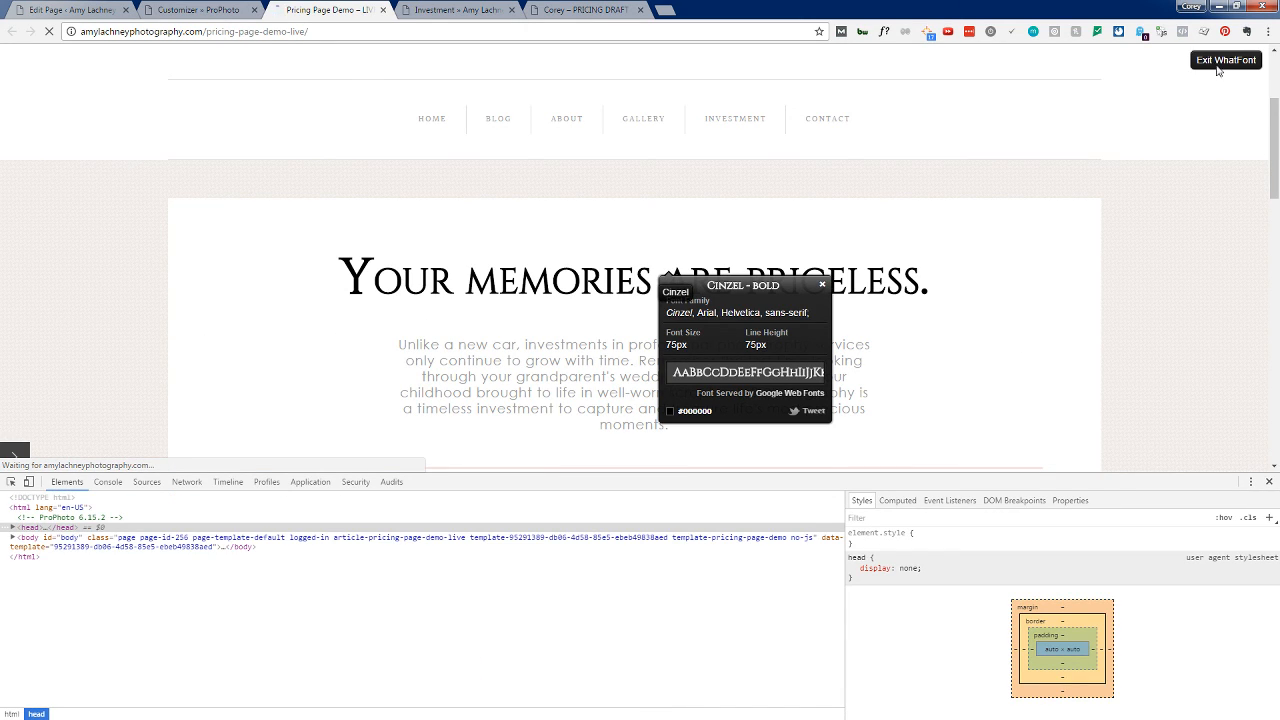
{"action": "left_click", "coordinate": [1269, 481]}
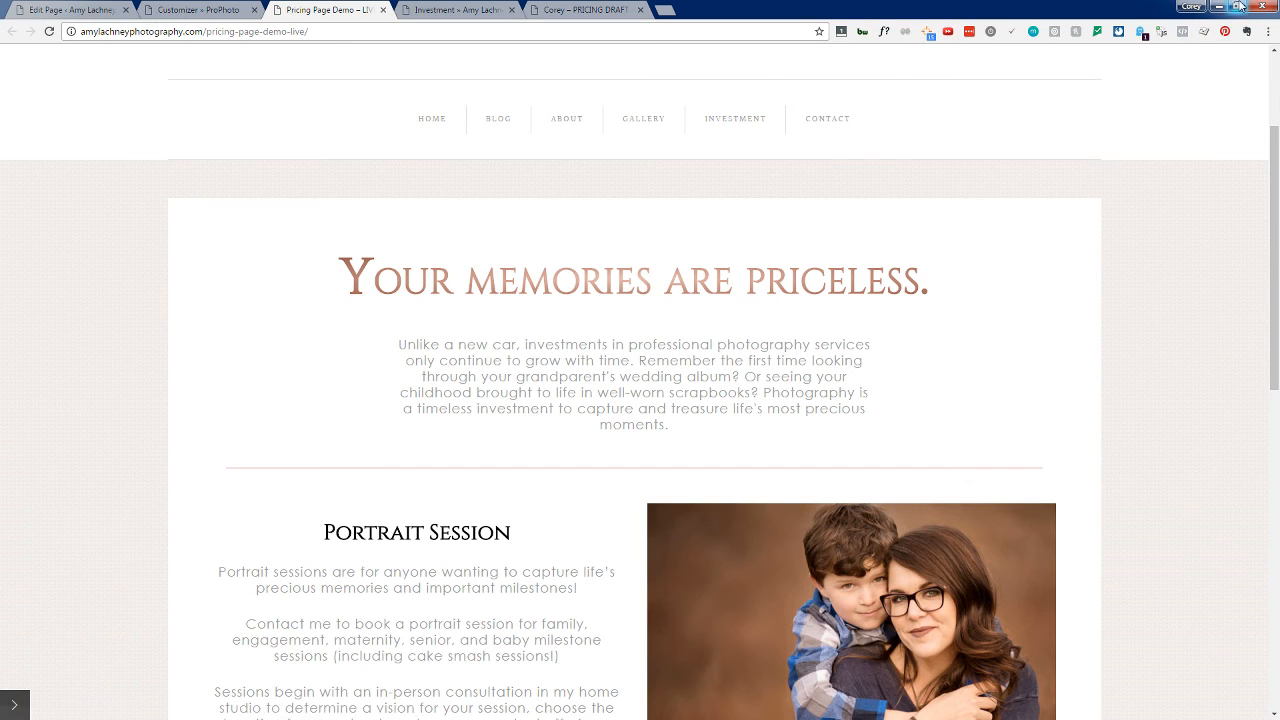
Step: Narrow the browser window to phone width to examine the live page's heading and opening paragraph, and restore it to full size
{"action": "left_click", "coordinate": [1237, 6]}
{"action": "scroll", "coordinate": [565, 240], "scroll_direction": "up", "scroll_amount": 3}
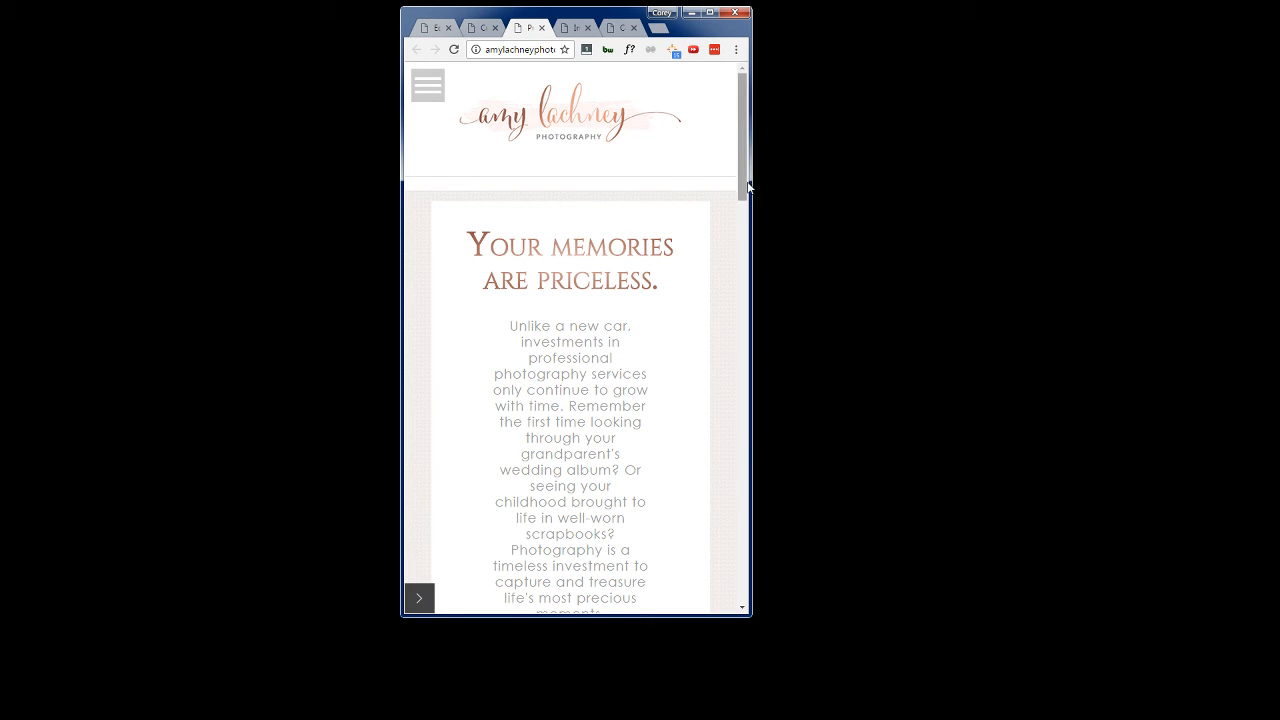
{"action": "left_click_drag", "start_coordinate": [749, 181], "coordinate": [712, 284]}
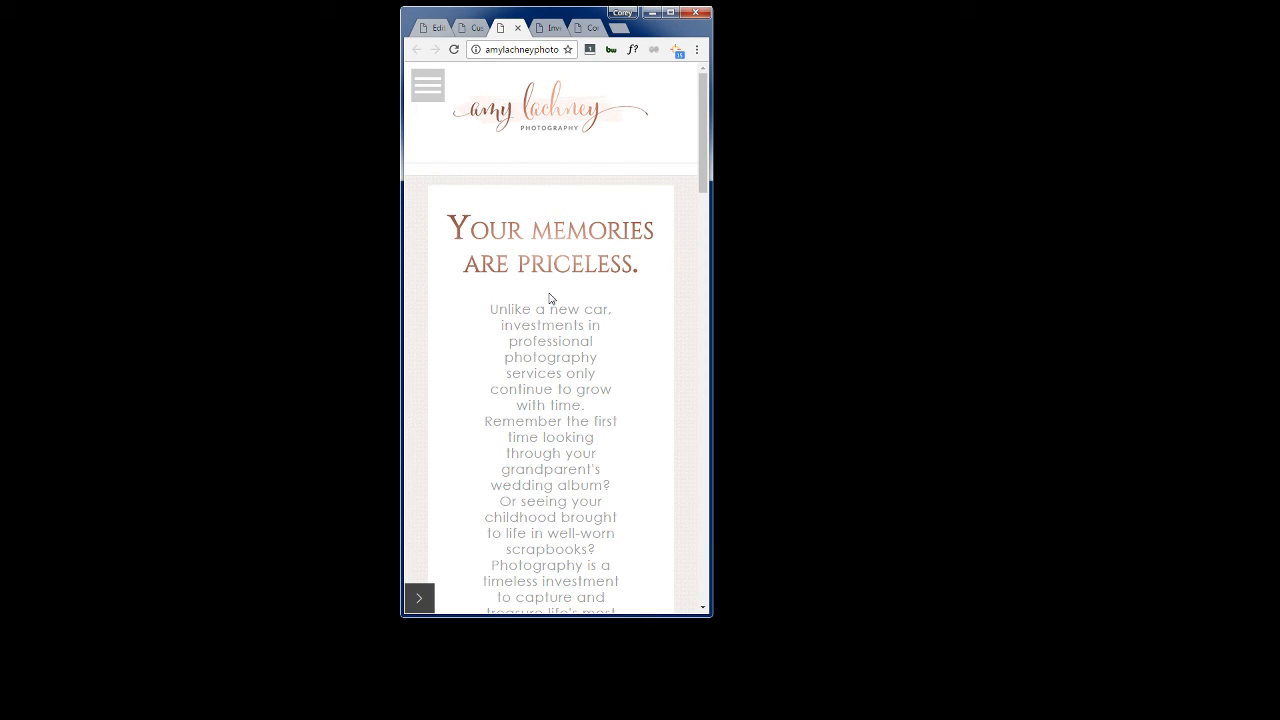
{"action": "scroll", "coordinate": [580, 363], "scroll_direction": "down", "scroll_amount": 4}
{"action": "scroll", "coordinate": [583, 366], "scroll_direction": "up", "scroll_amount": 4}
{"action": "double_click", "coordinate": [668, 17]}
Step: Return to the Customizer, close the Title row's customizations and open the opening para row's padding settings
{"action": "left_click", "coordinate": [211, 9]}
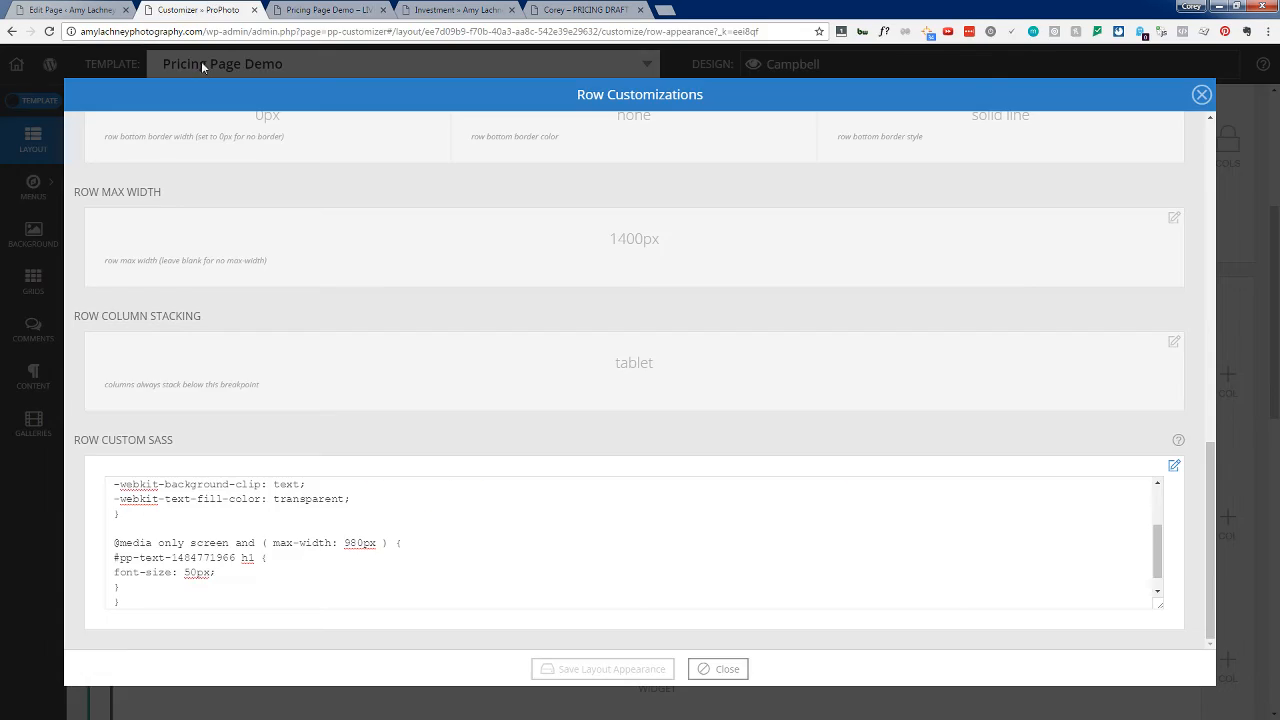
{"action": "scroll", "coordinate": [478, 400], "scroll_direction": "up", "scroll_amount": 8}
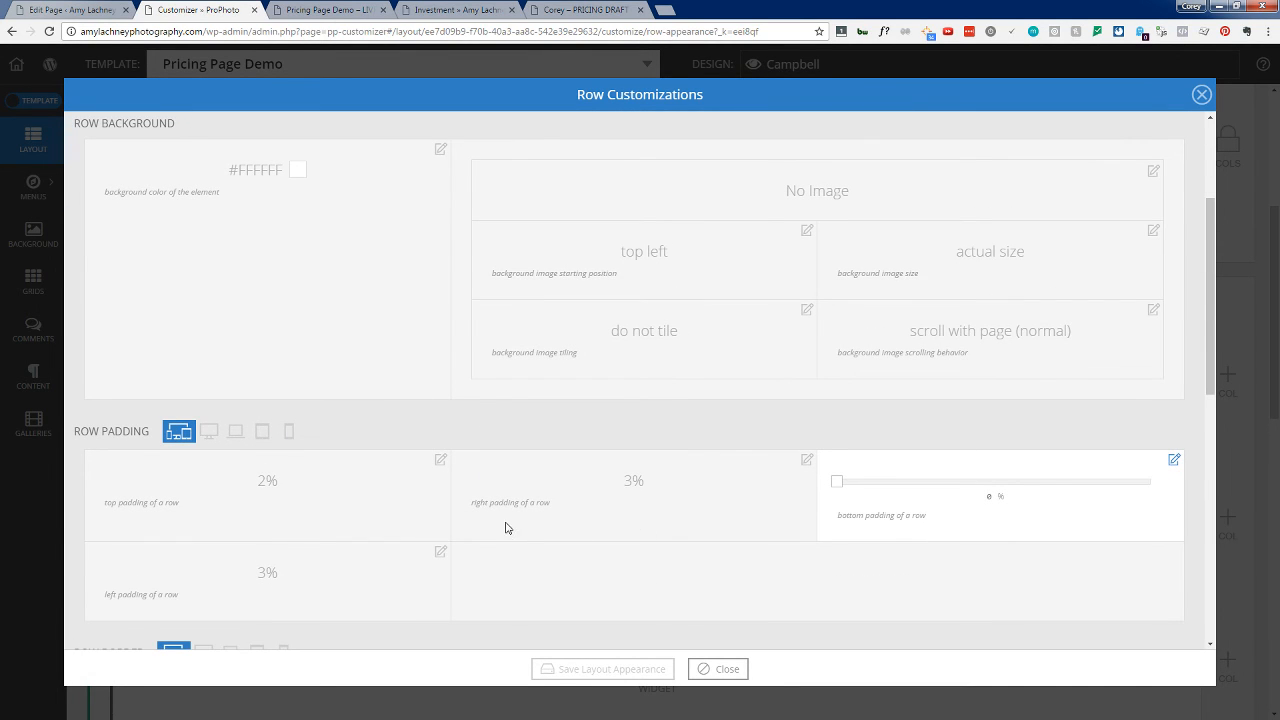
{"action": "scroll", "coordinate": [405, 520], "scroll_direction": "up", "scroll_amount": 1}
{"action": "scroll", "coordinate": [405, 520], "scroll_direction": "up", "scroll_amount": 3}
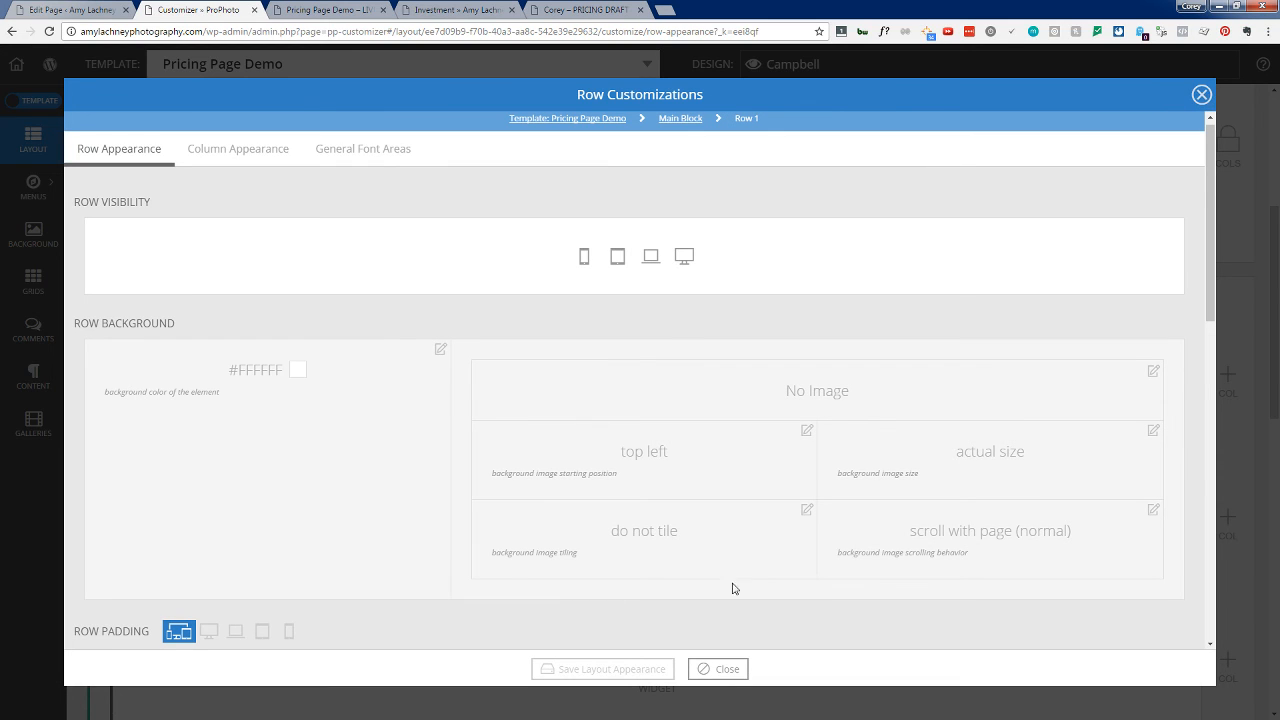
{"action": "left_click", "coordinate": [718, 669]}
{"action": "scroll", "coordinate": [178, 540], "scroll_direction": "down", "scroll_amount": 1}
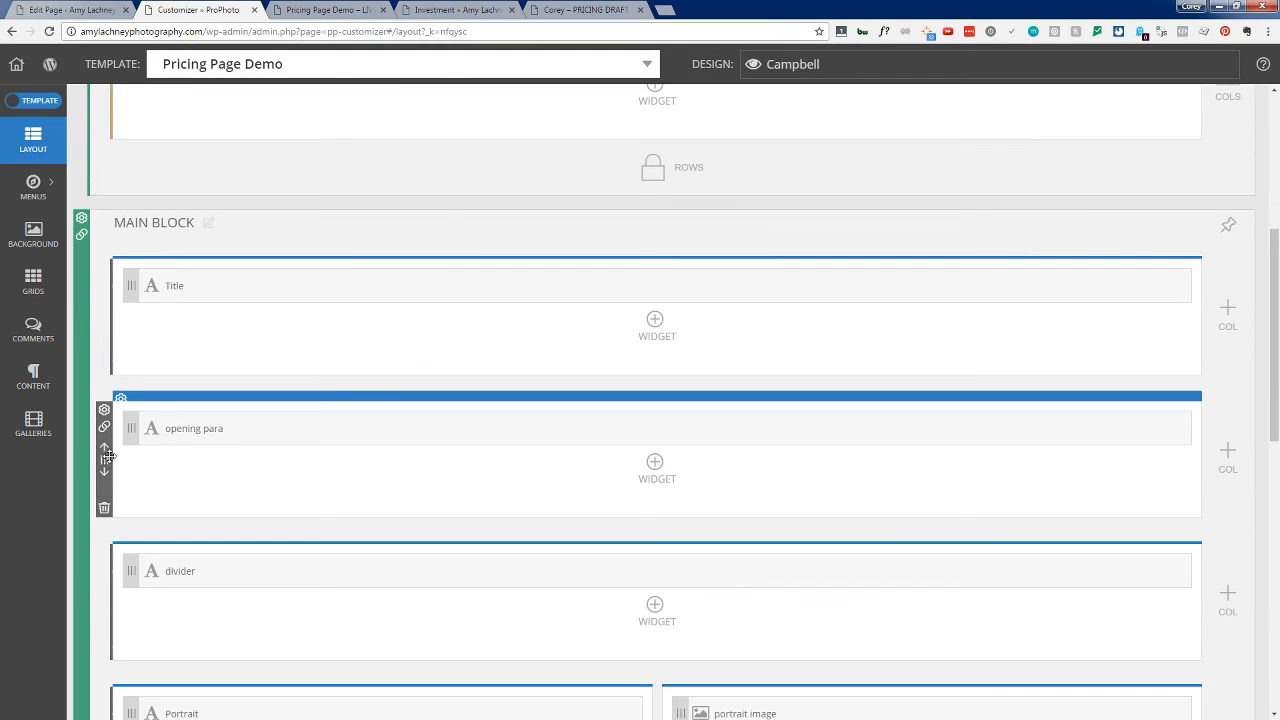
{"action": "left_click", "coordinate": [103, 412]}
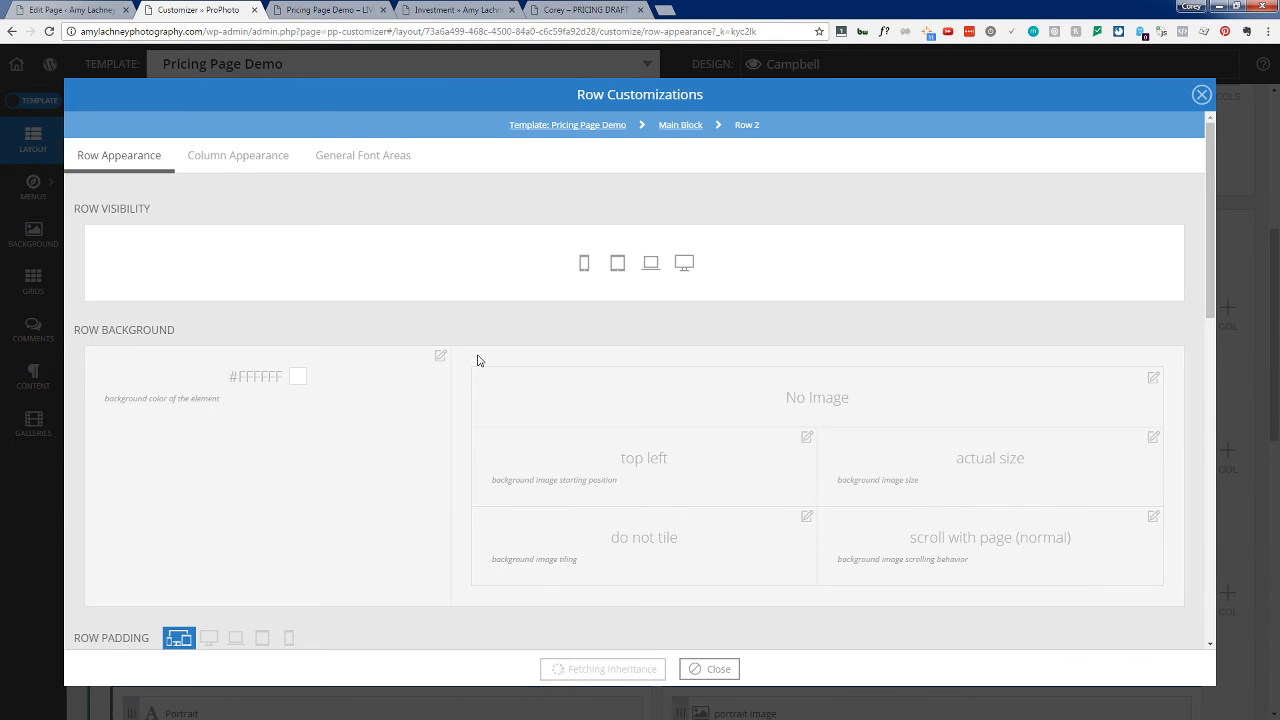
{"action": "scroll", "coordinate": [477, 370], "scroll_direction": "down", "scroll_amount": 5}
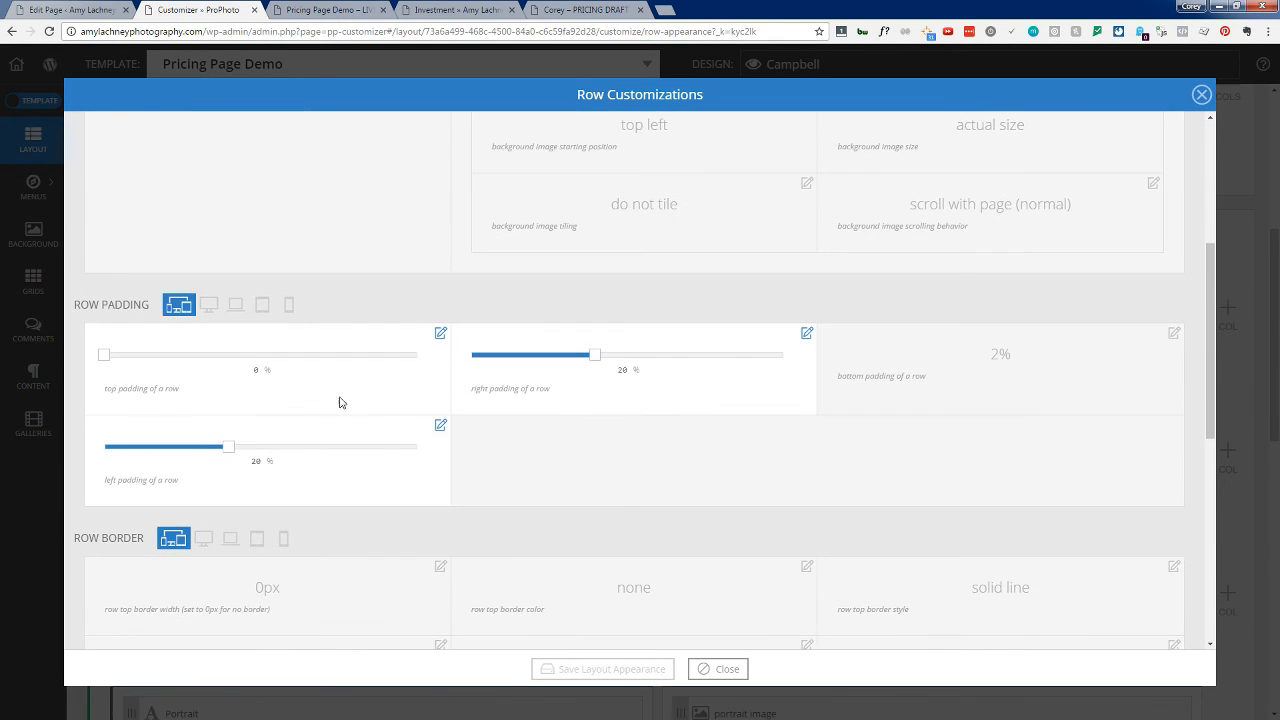
Step: Override the opening para row's padding for phones with 3% right and 3% left, and save the layout appearance
{"action": "left_click", "coordinate": [288, 310]}
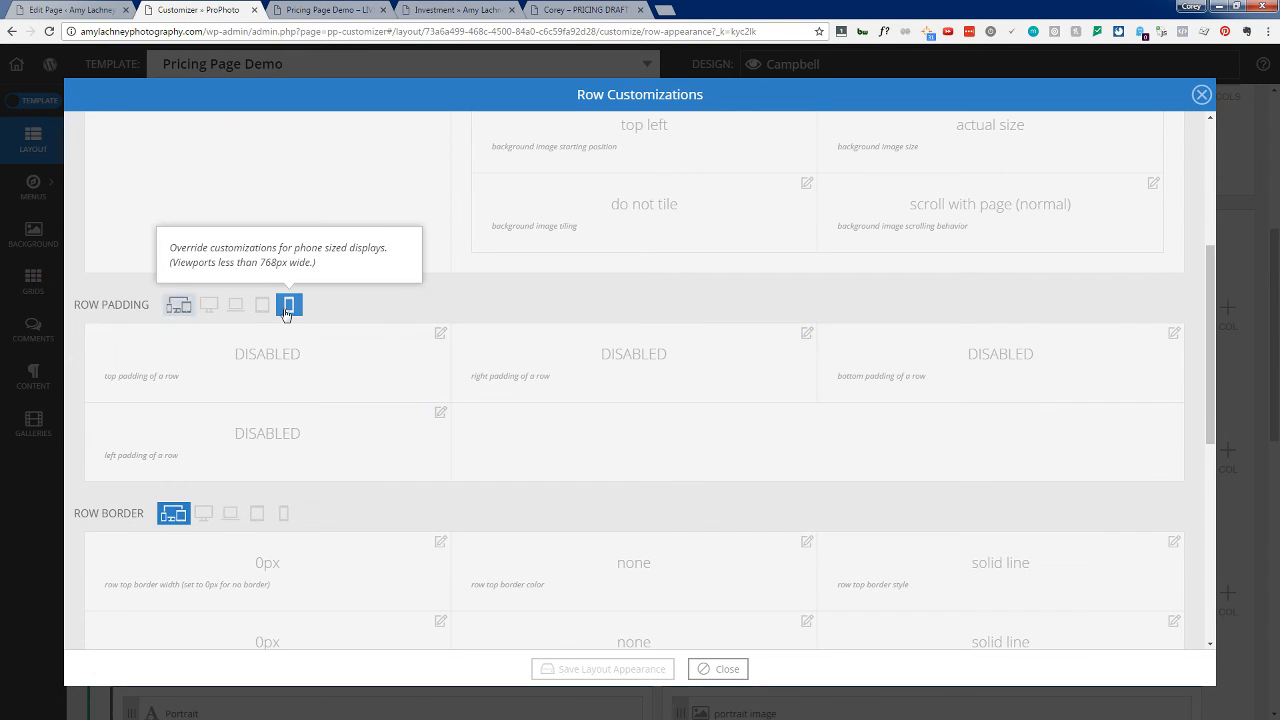
{"action": "left_click", "coordinate": [808, 333]}
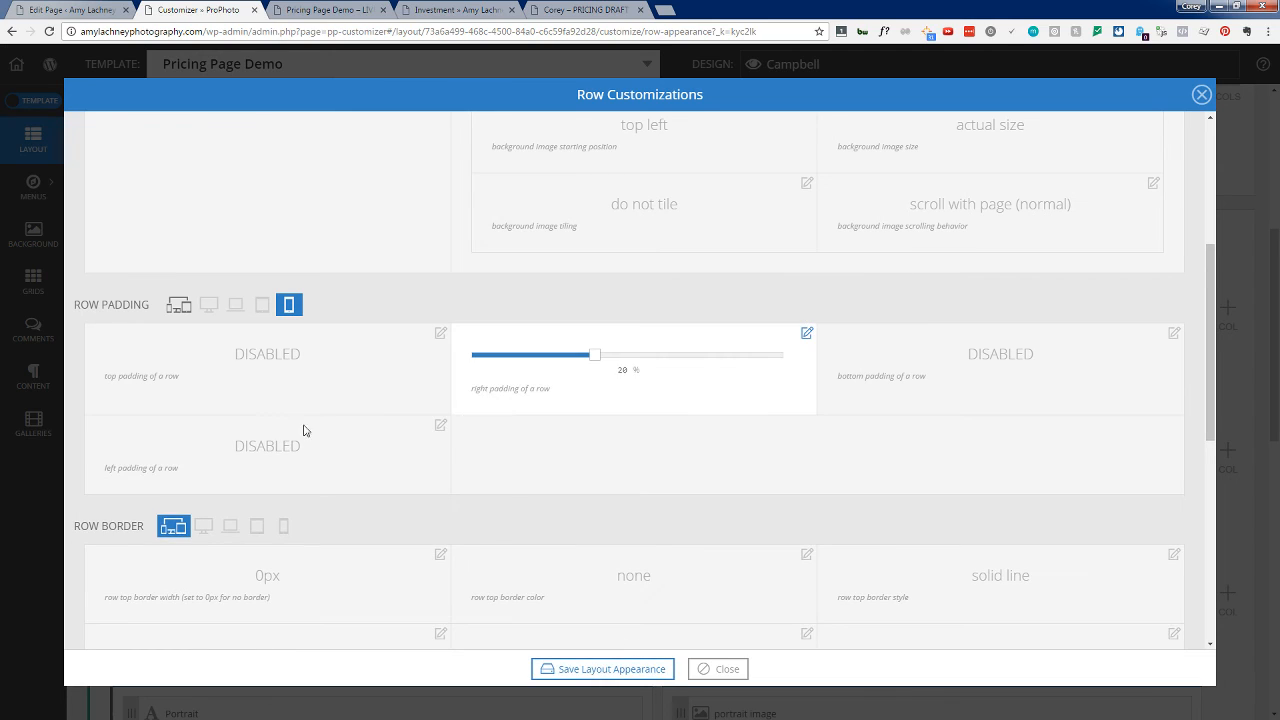
{"action": "left_click", "coordinate": [439, 426]}
{"action": "left_click_drag", "start_coordinate": [593, 354], "coordinate": [487, 355]}
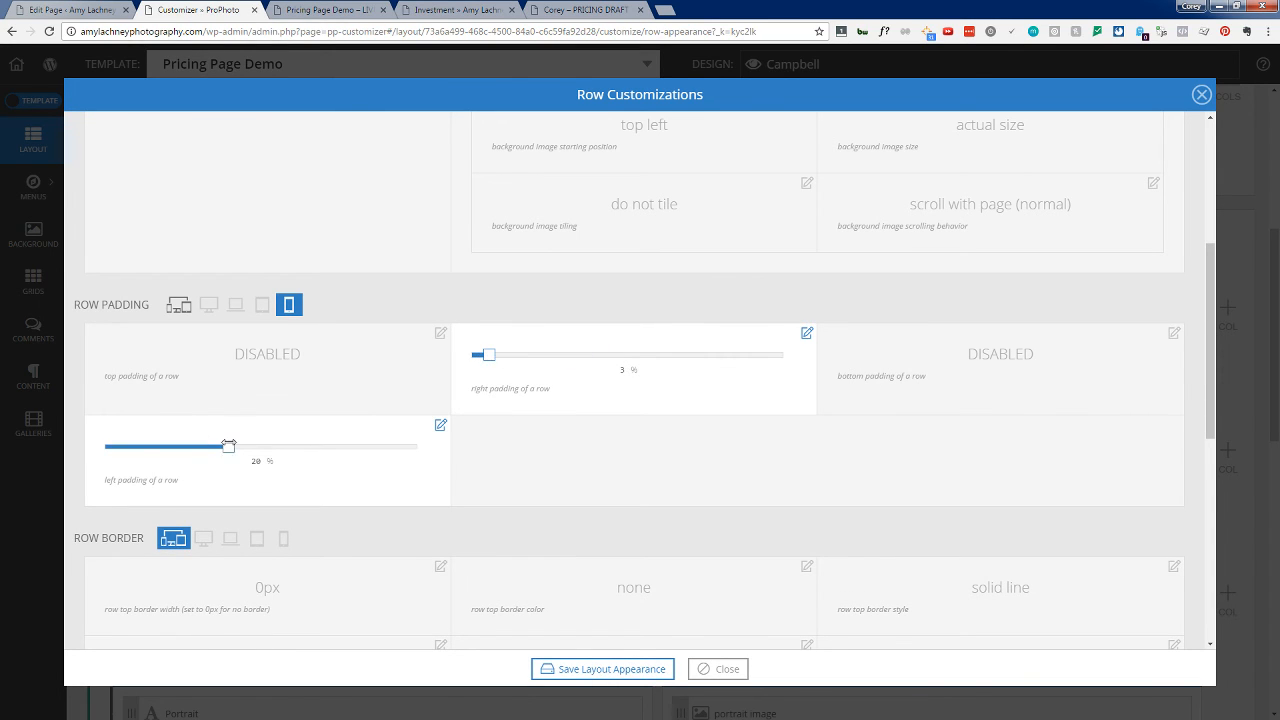
{"action": "left_click_drag", "start_coordinate": [228, 447], "coordinate": [122, 446]}
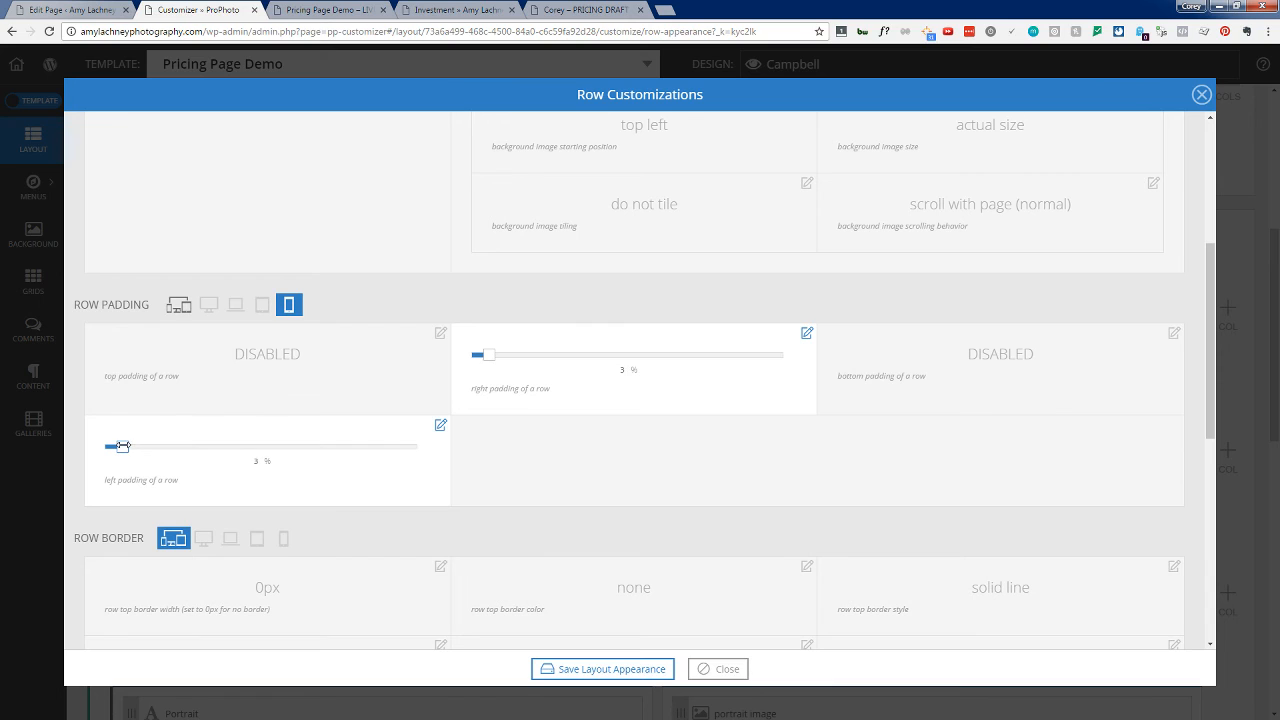
{"action": "left_click", "coordinate": [630, 671]}
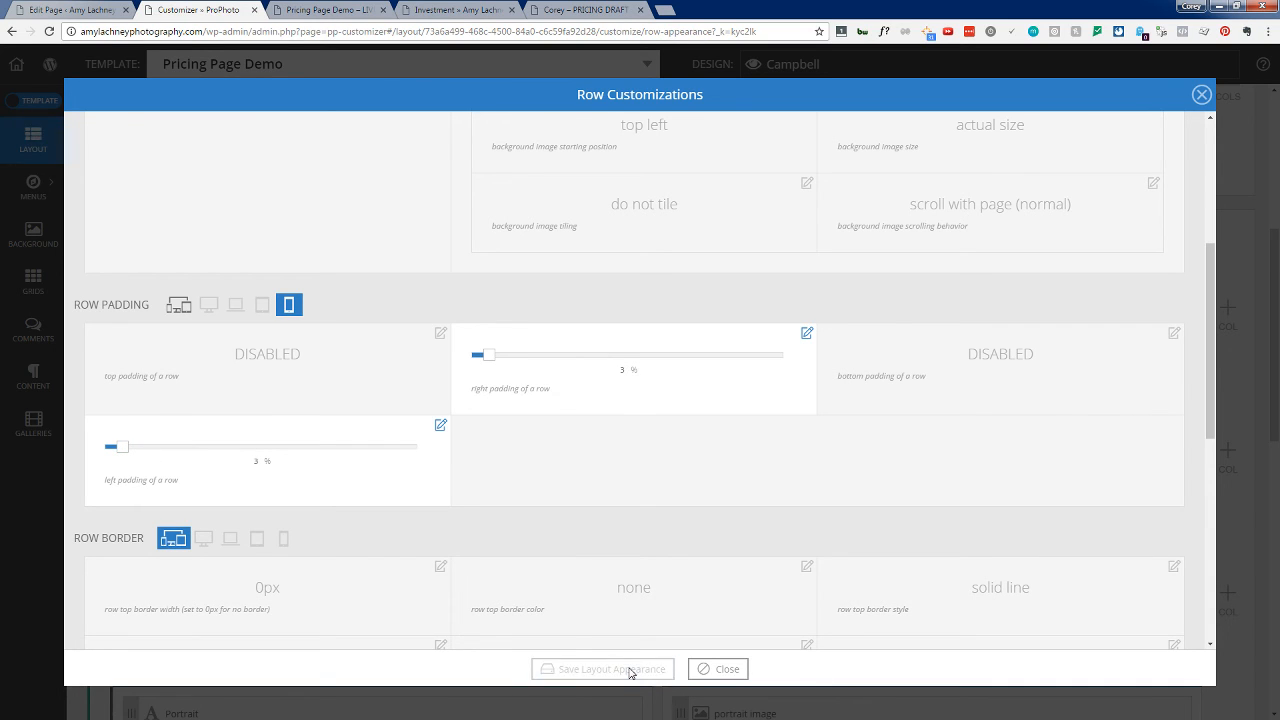
Step: Reload the live Pricing Page Demo page and check the opening paragraph's side spacing at phone width
{"action": "left_click", "coordinate": [320, 10]}
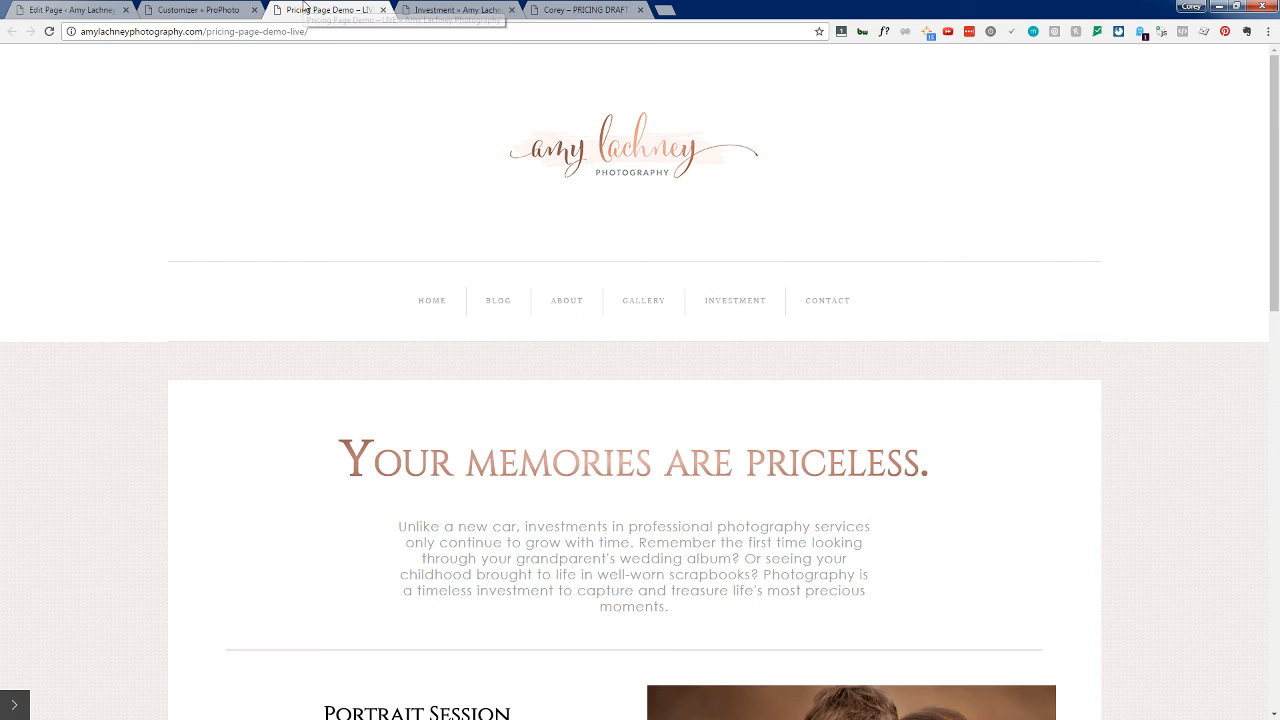
{"action": "left_click", "coordinate": [50, 32]}
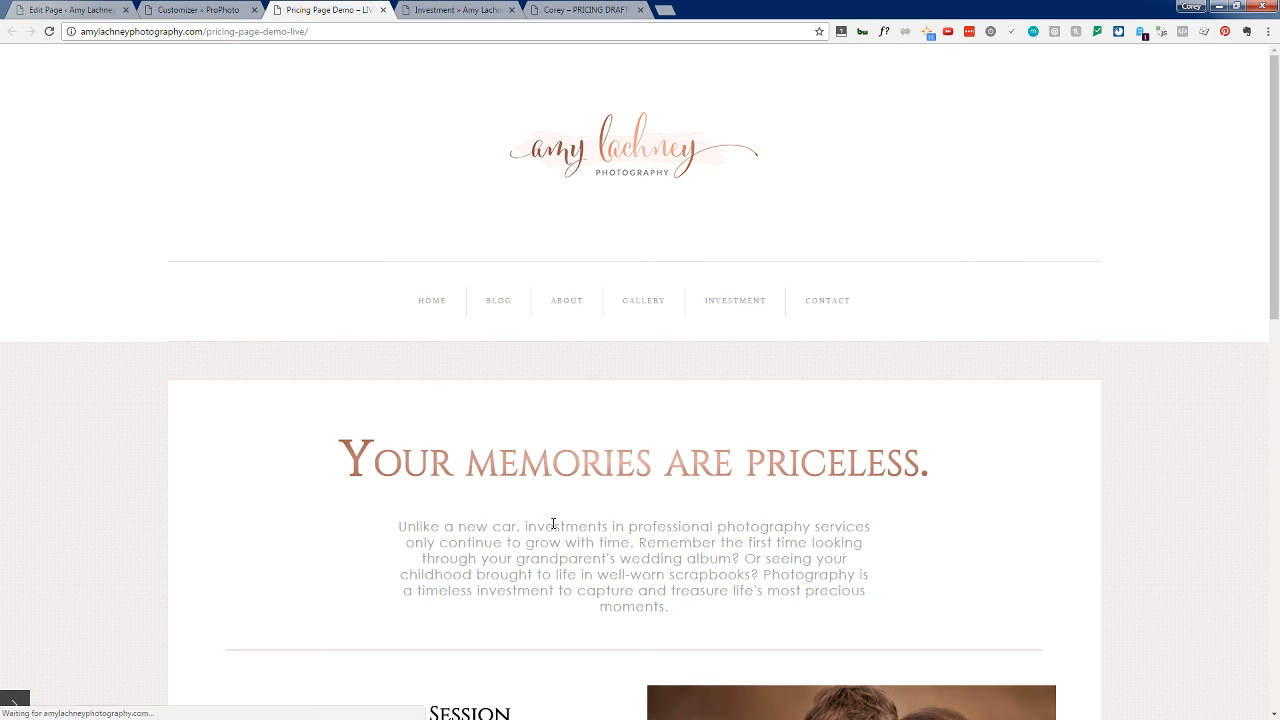
{"action": "scroll", "coordinate": [508, 608], "scroll_direction": "down", "scroll_amount": 2}
{"action": "left_click", "coordinate": [1237, 7]}
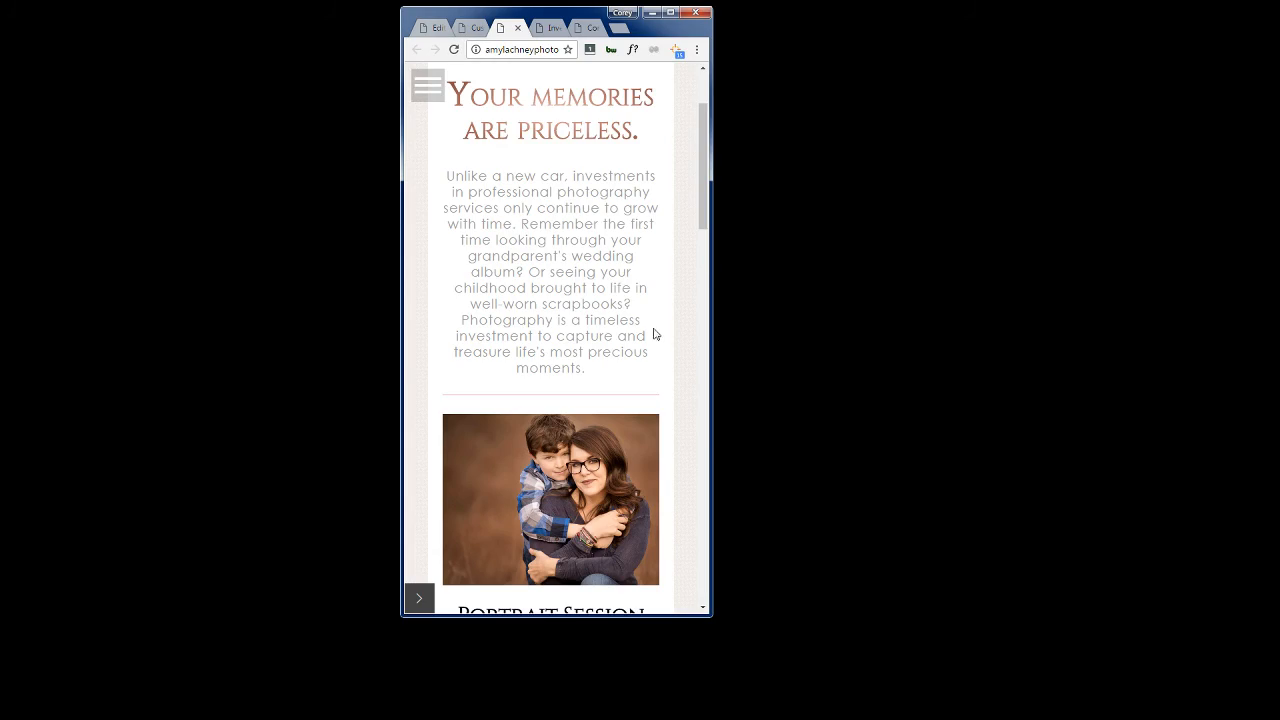
{"action": "scroll", "coordinate": [580, 300], "scroll_direction": "up", "scroll_amount": 2}
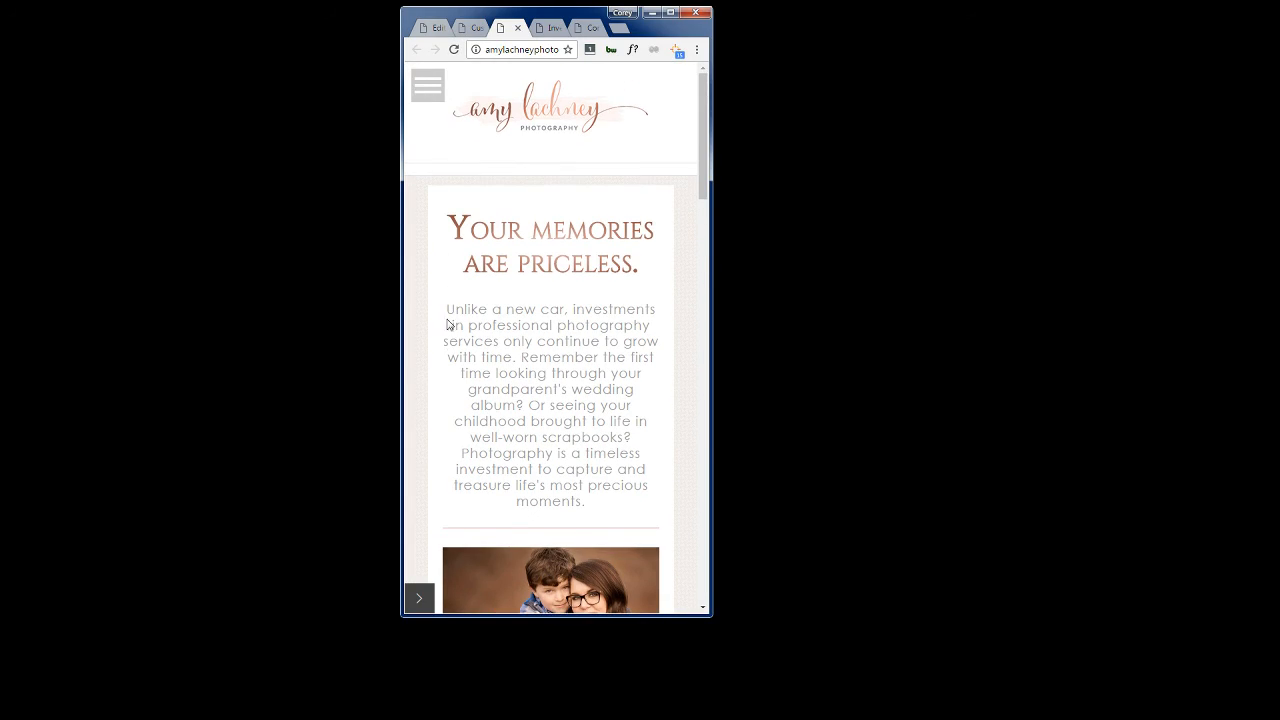
Step: Review the portrait, newborn and viewing sections at phone width, and again with the window at full size
{"action": "scroll", "coordinate": [586, 397], "scroll_direction": "down", "scroll_amount": 6}
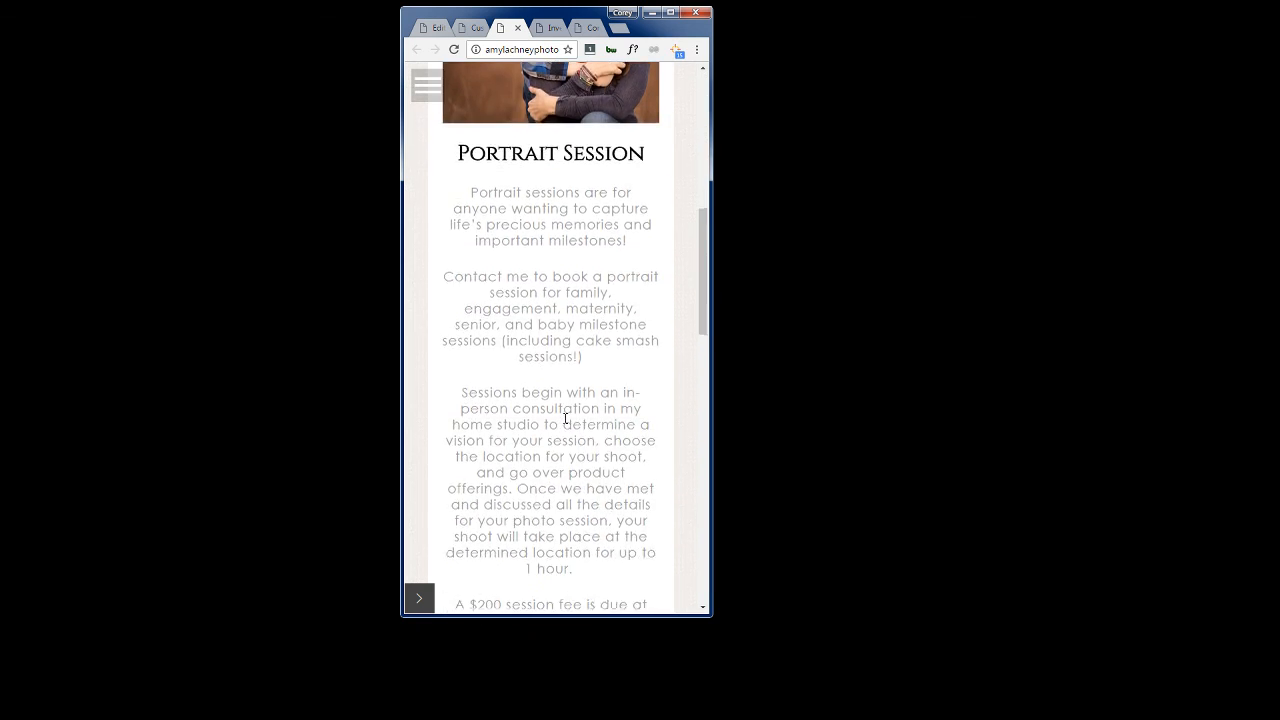
{"action": "scroll", "coordinate": [565, 418], "scroll_direction": "down", "scroll_amount": 10}
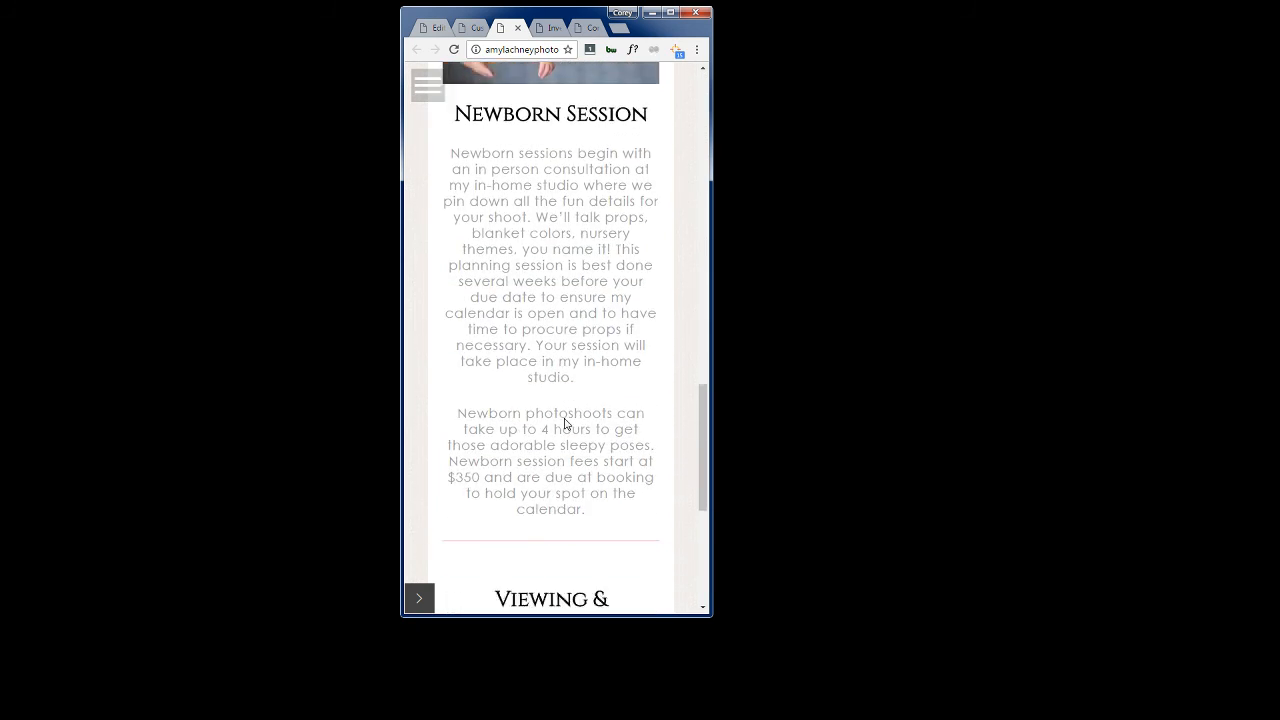
{"action": "scroll", "coordinate": [565, 418], "scroll_direction": "down", "scroll_amount": 2}
{"action": "scroll", "coordinate": [565, 418], "scroll_direction": "up", "scroll_amount": 7}
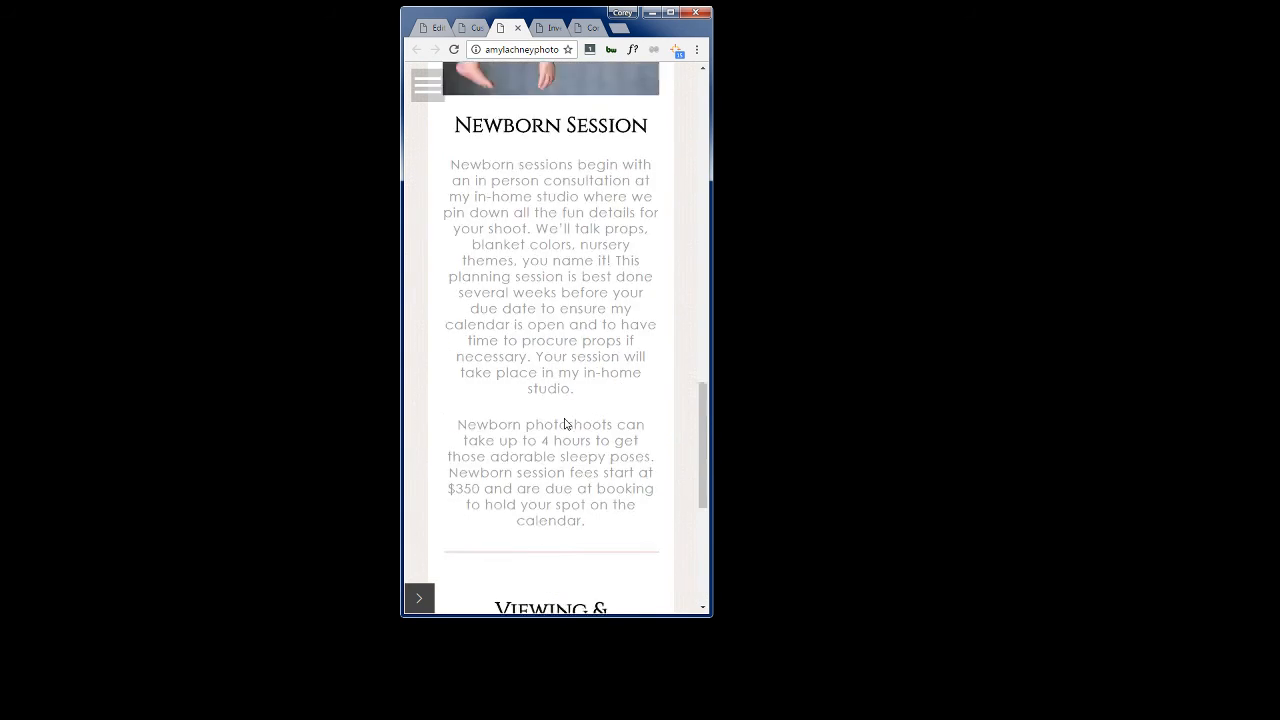
{"action": "scroll", "coordinate": [565, 418], "scroll_direction": "up", "scroll_amount": 8}
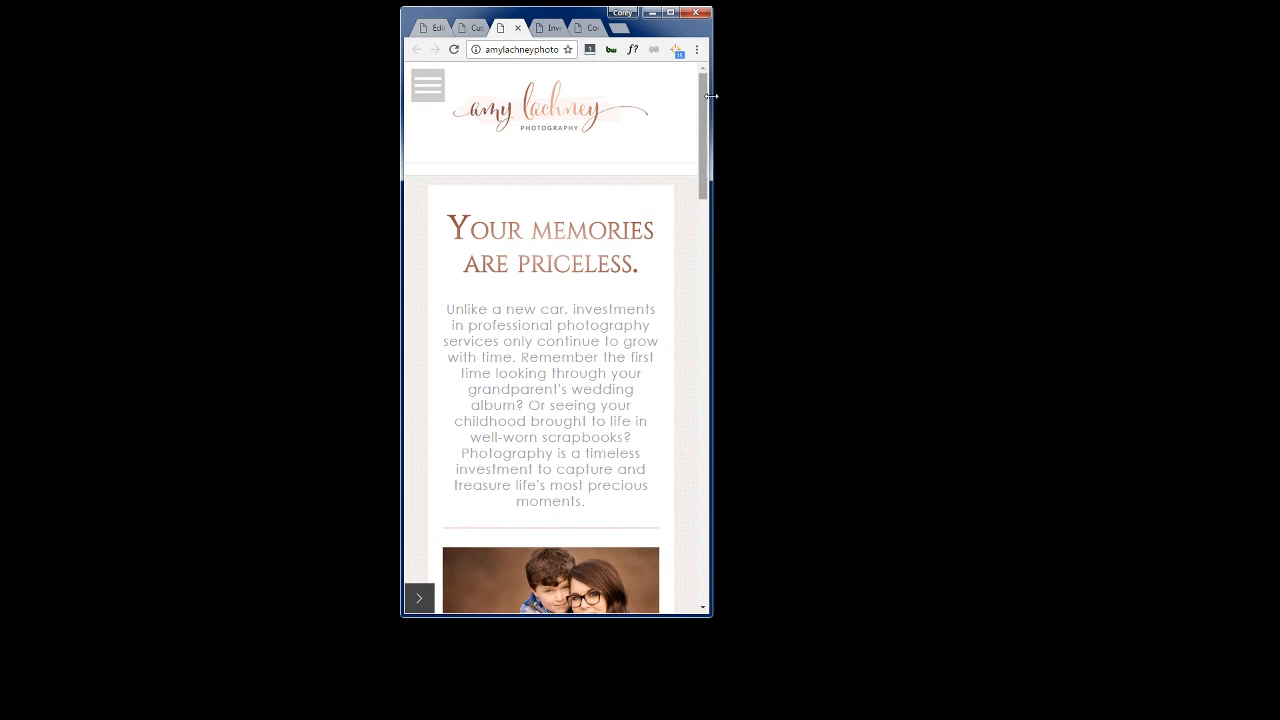
{"action": "left_click", "coordinate": [670, 12]}
{"action": "scroll", "coordinate": [388, 554], "scroll_direction": "down", "scroll_amount": 6}
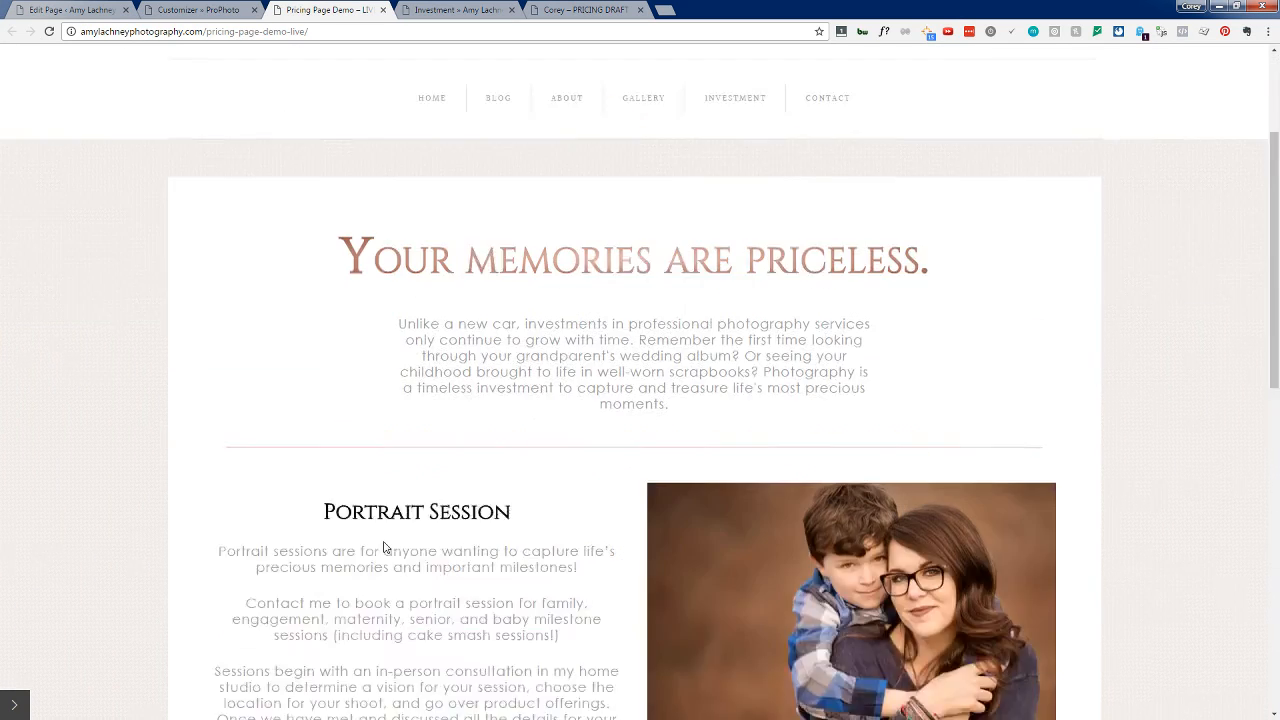
{"action": "scroll", "coordinate": [388, 554], "scroll_direction": "down", "scroll_amount": 4}
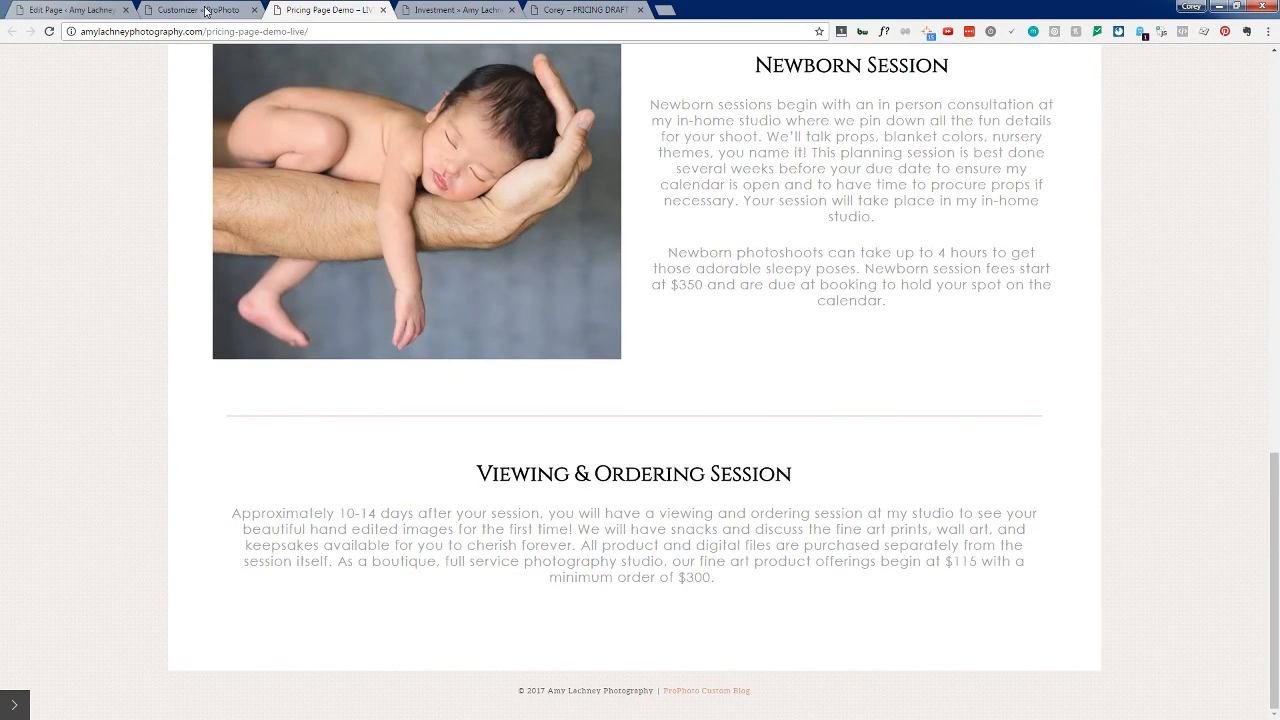
Step: Return to the Customizer, close the opening para row's customizations and open those of the Main Block row containing the viewing widget
{"action": "left_click", "coordinate": [203, 10]}
{"action": "scroll", "coordinate": [440, 497], "scroll_direction": "down", "scroll_amount": 4}
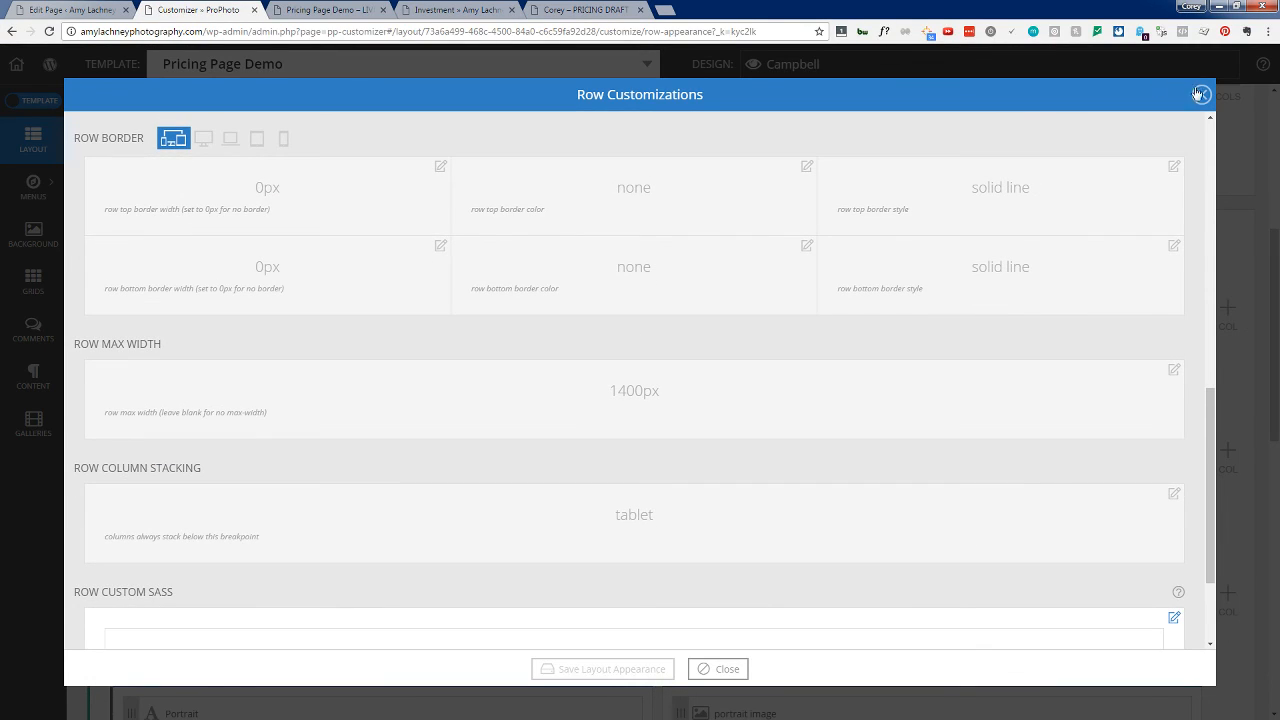
{"action": "left_click", "coordinate": [726, 672]}
{"action": "scroll", "coordinate": [281, 576], "scroll_direction": "down", "scroll_amount": 8}
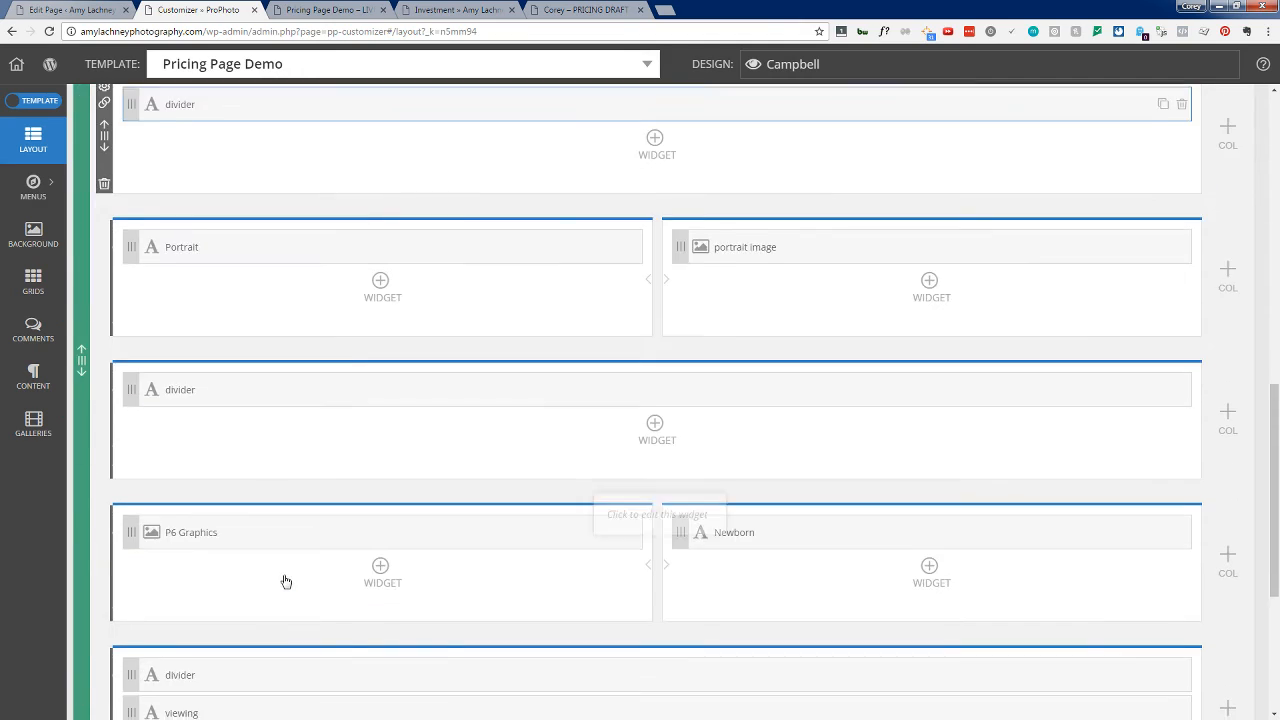
{"action": "left_click", "coordinate": [104, 323]}
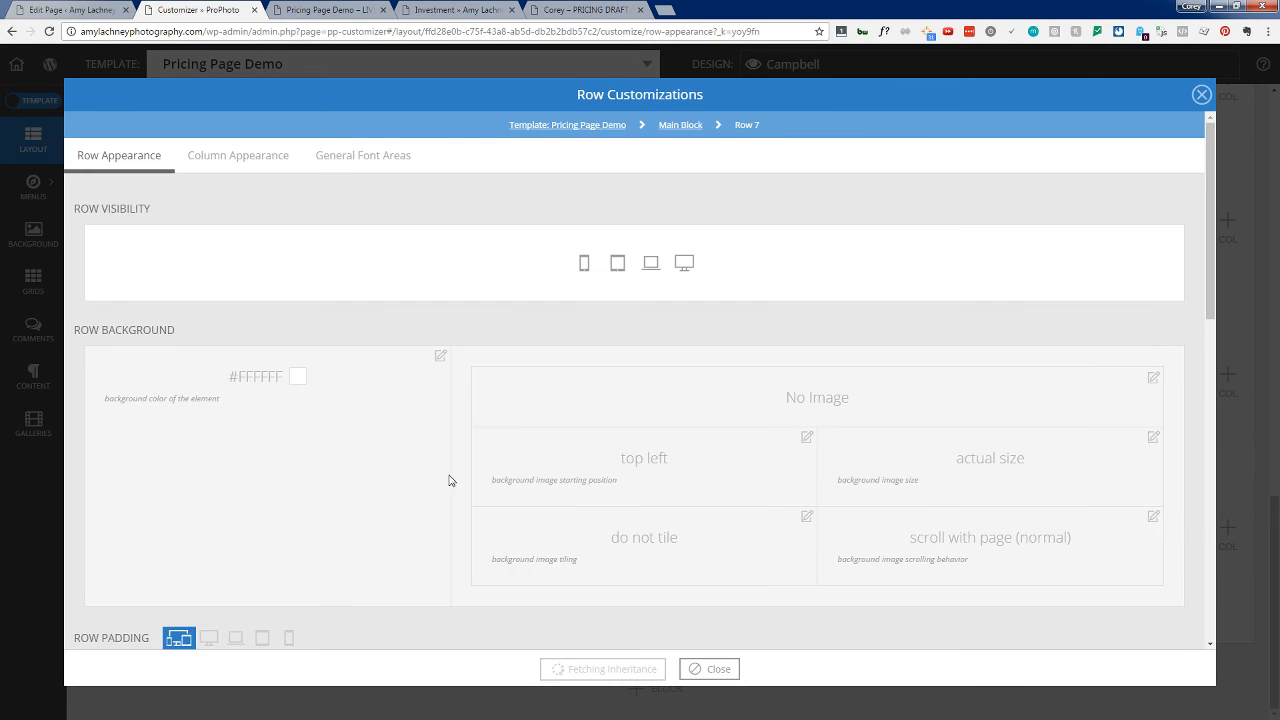
Step: Override the viewing row's bottom padding for phones at 8% and save the layout appearance
{"action": "scroll", "coordinate": [449, 481], "scroll_direction": "down", "scroll_amount": 7}
{"action": "scroll", "coordinate": [461, 497], "scroll_direction": "up", "scroll_amount": 2}
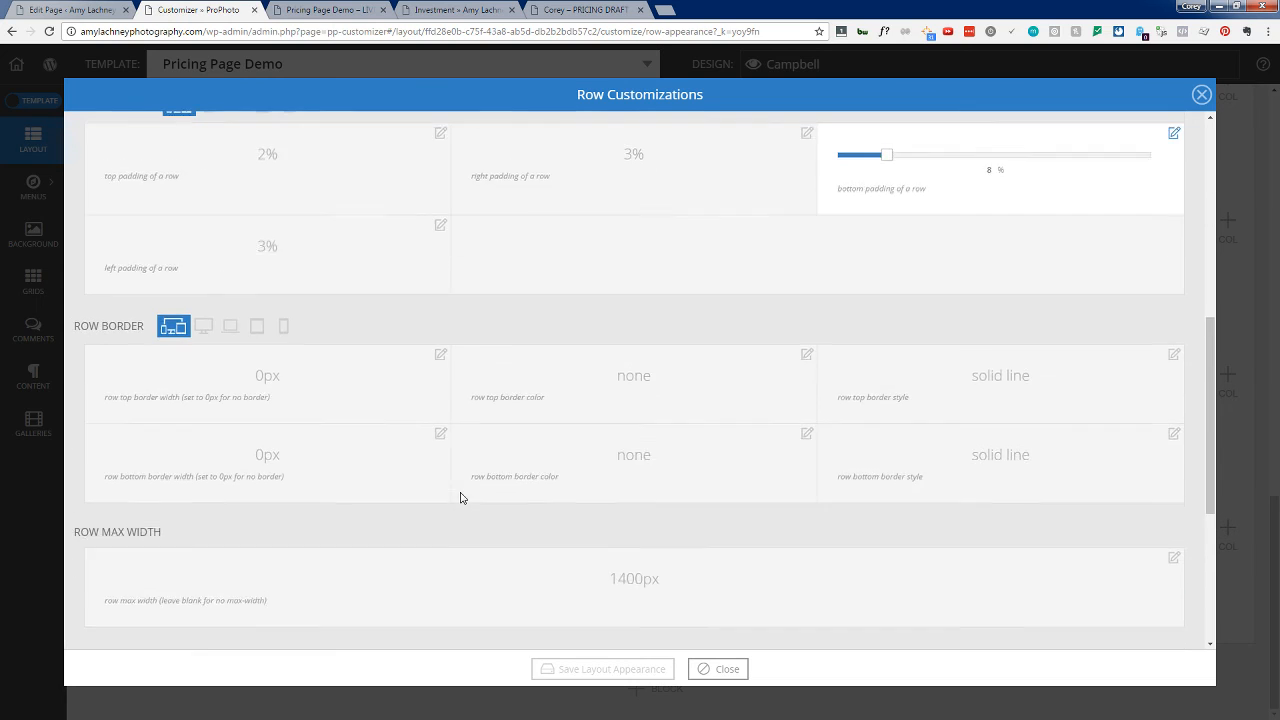
{"action": "scroll", "coordinate": [461, 497], "scroll_direction": "up", "scroll_amount": 3}
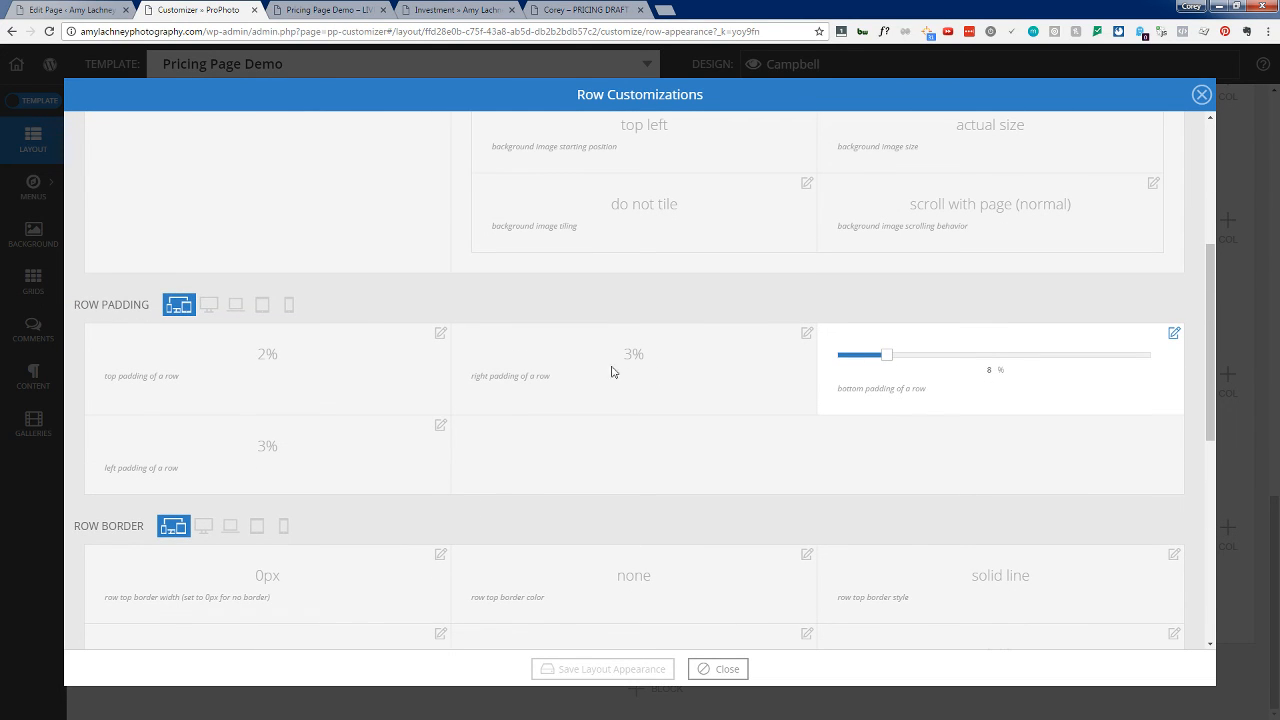
{"action": "left_click", "coordinate": [289, 305]}
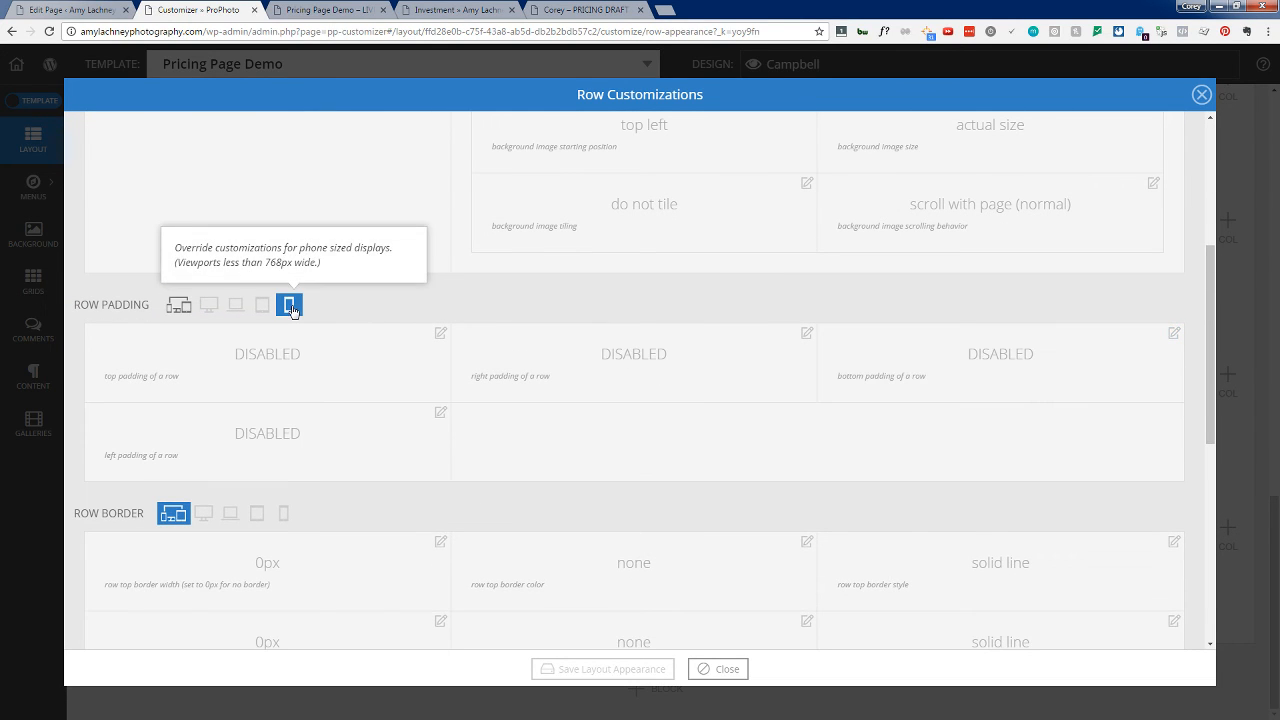
{"action": "left_click", "coordinate": [1175, 334]}
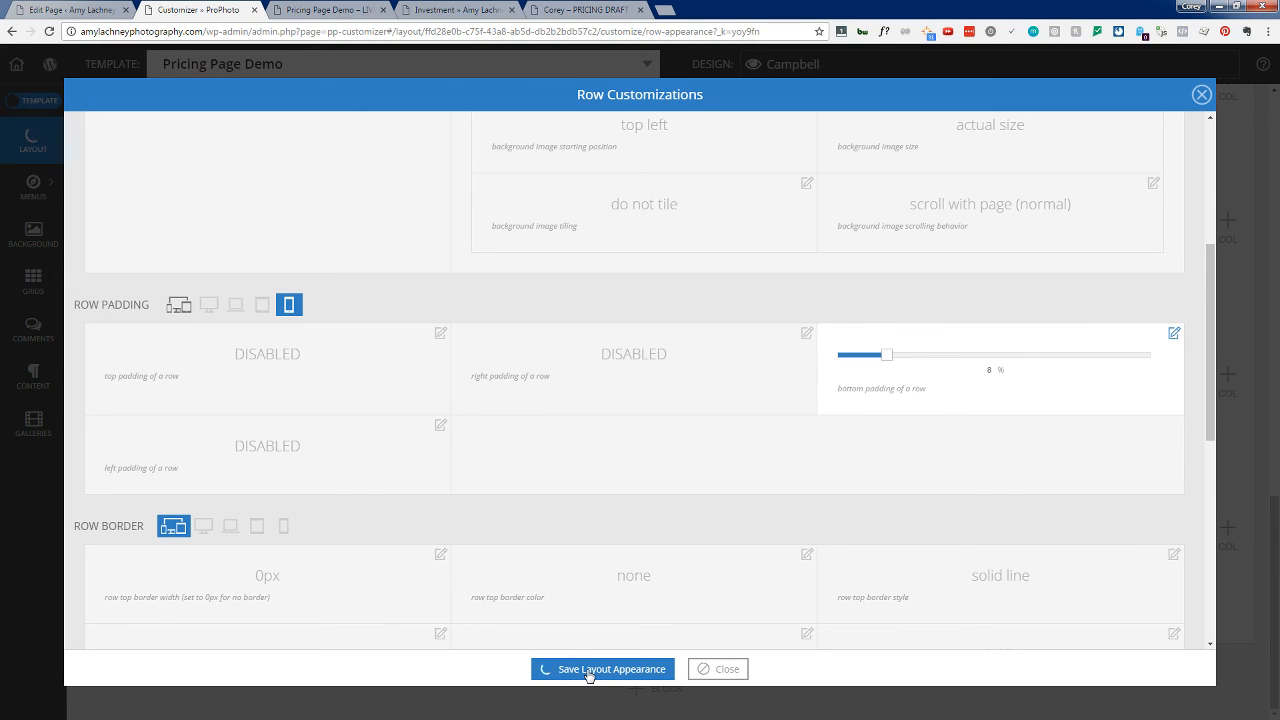
Step: Reload the live page, check the space below the Viewing & Ordering Session text at phone width, and restore the window to full size
{"action": "left_click", "coordinate": [340, 12]}
{"action": "left_click", "coordinate": [48, 31]}
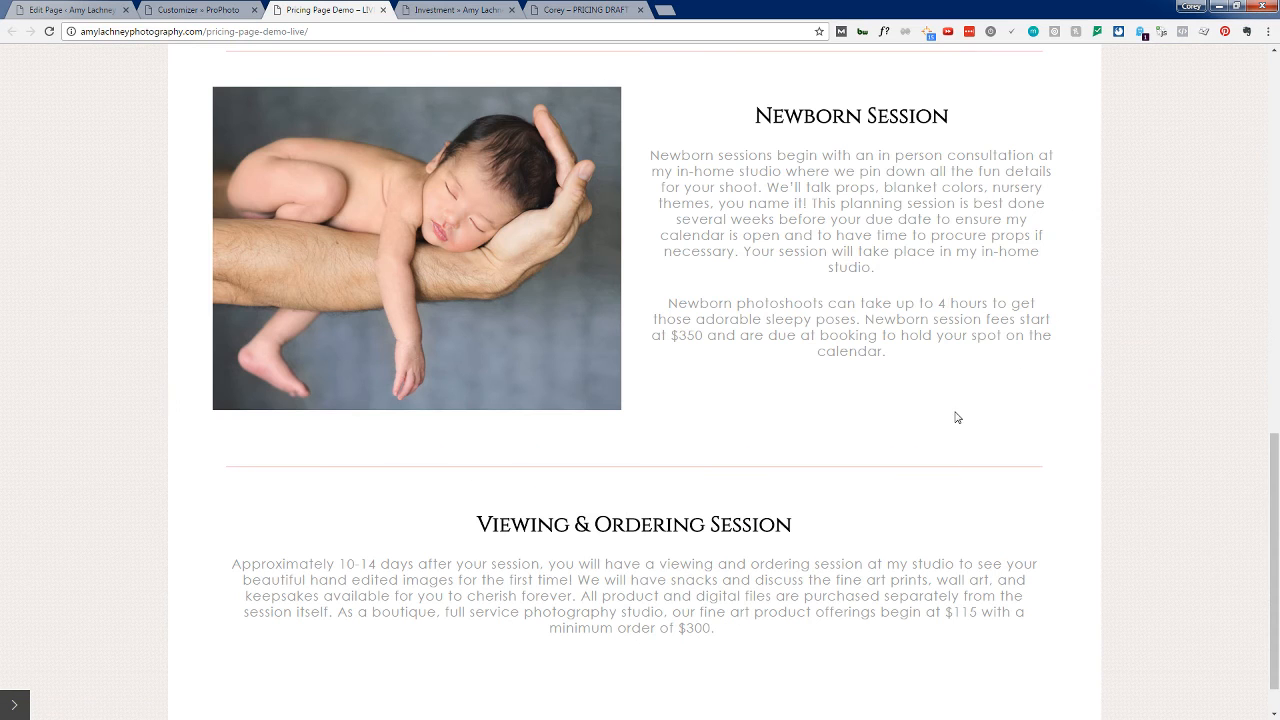
{"action": "left_click", "coordinate": [1239, 5]}
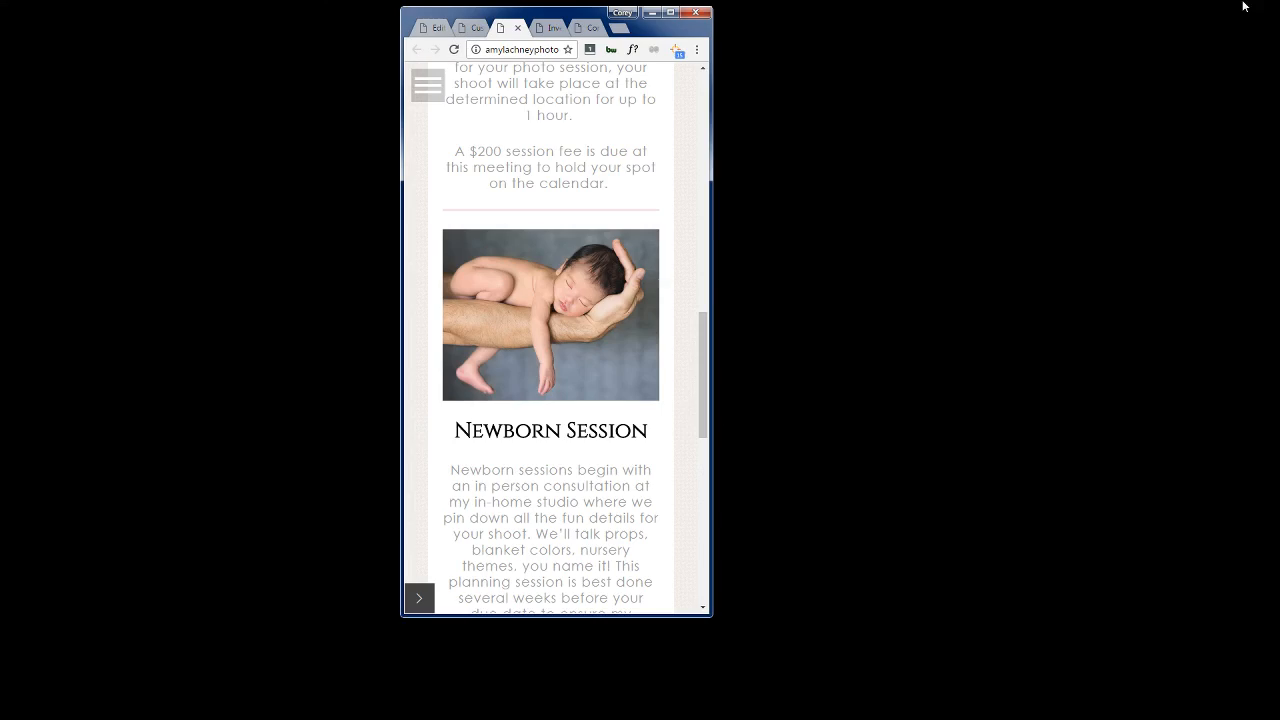
{"action": "scroll", "coordinate": [588, 305], "scroll_direction": "down", "scroll_amount": 7}
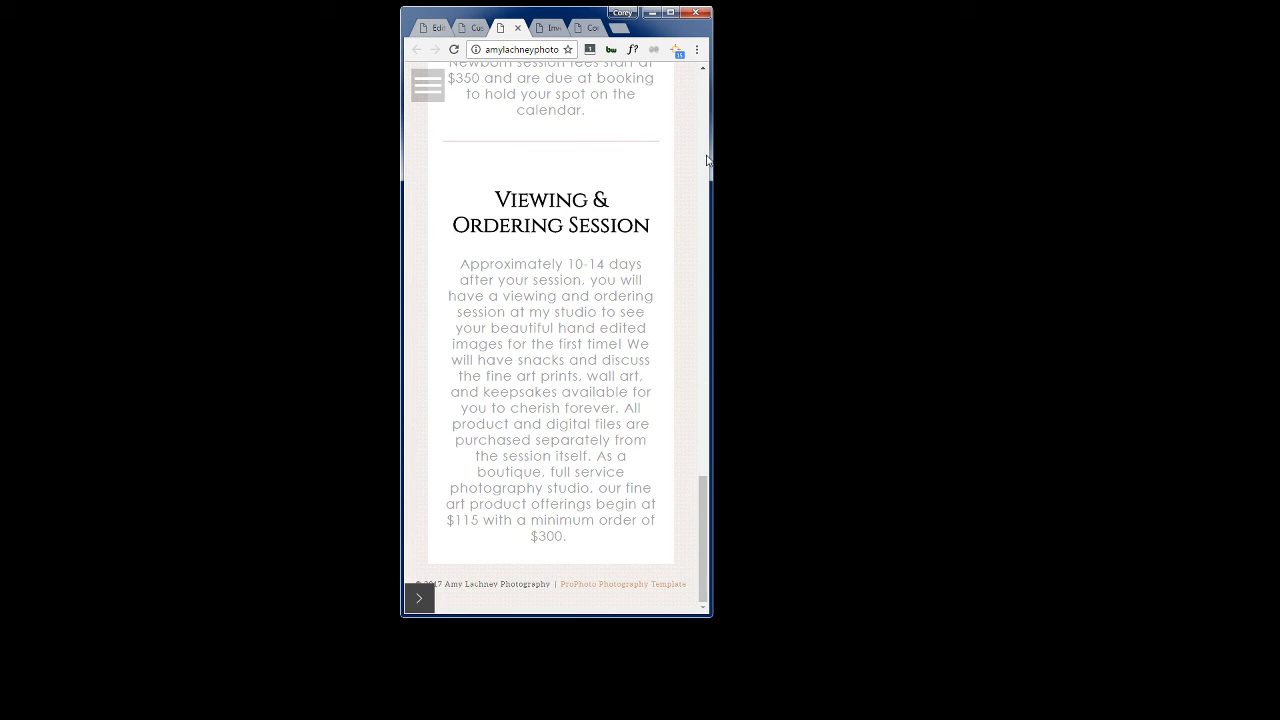
{"action": "left_click_drag", "start_coordinate": [712, 155], "coordinate": [686, 221]}
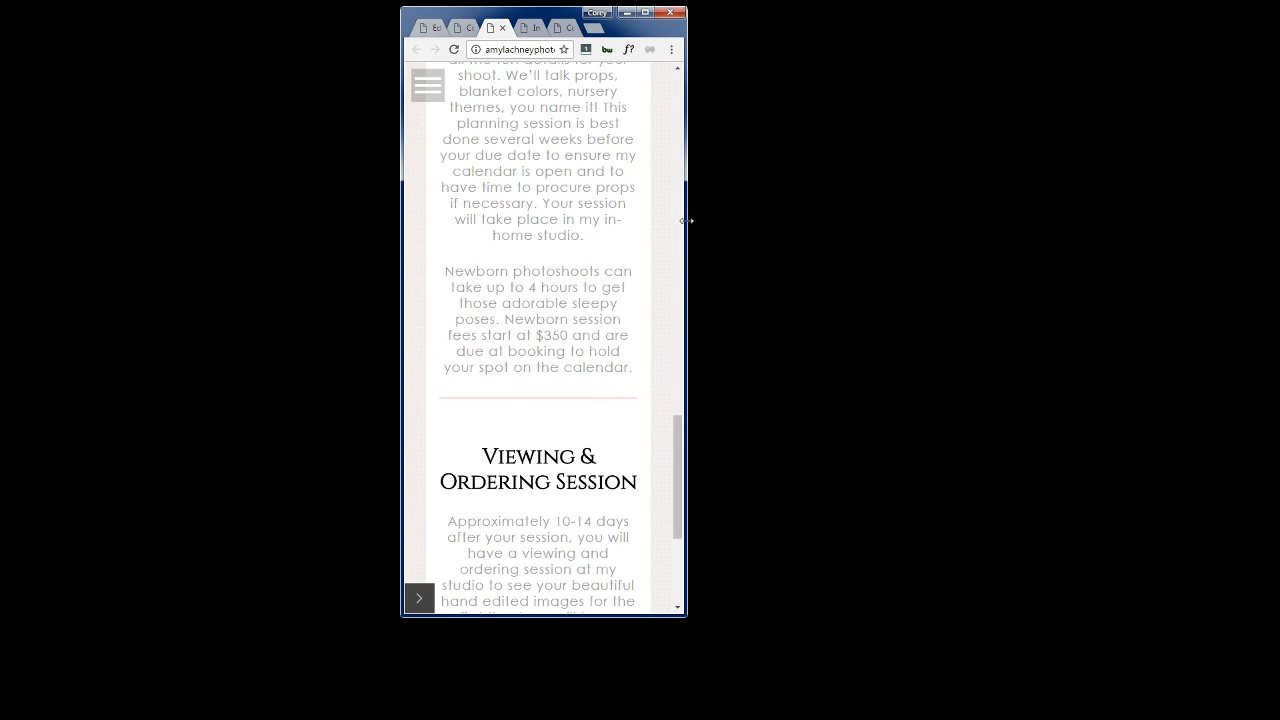
{"action": "left_click", "coordinate": [645, 12]}
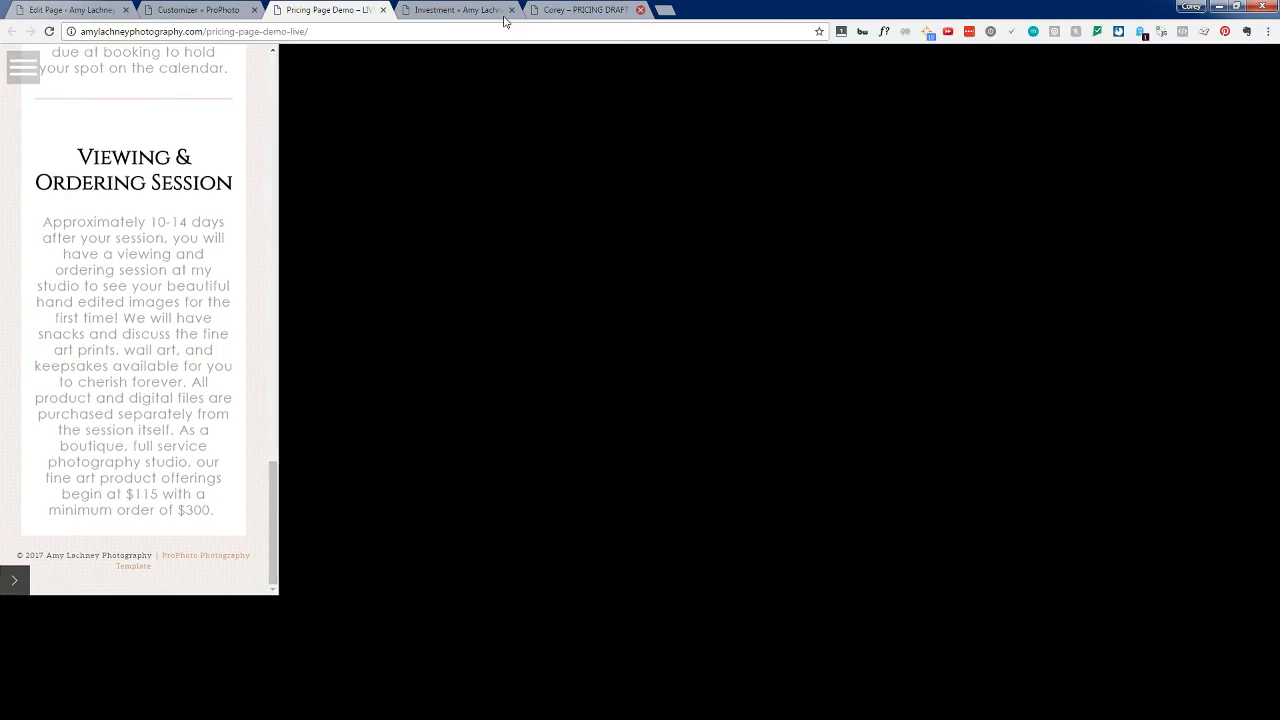
Step: Return to the Customizer, raise the viewing row's phone bottom padding to 20% and save the layout appearance
{"action": "left_click", "coordinate": [175, 8]}
{"action": "left_click", "coordinate": [62, 10]}
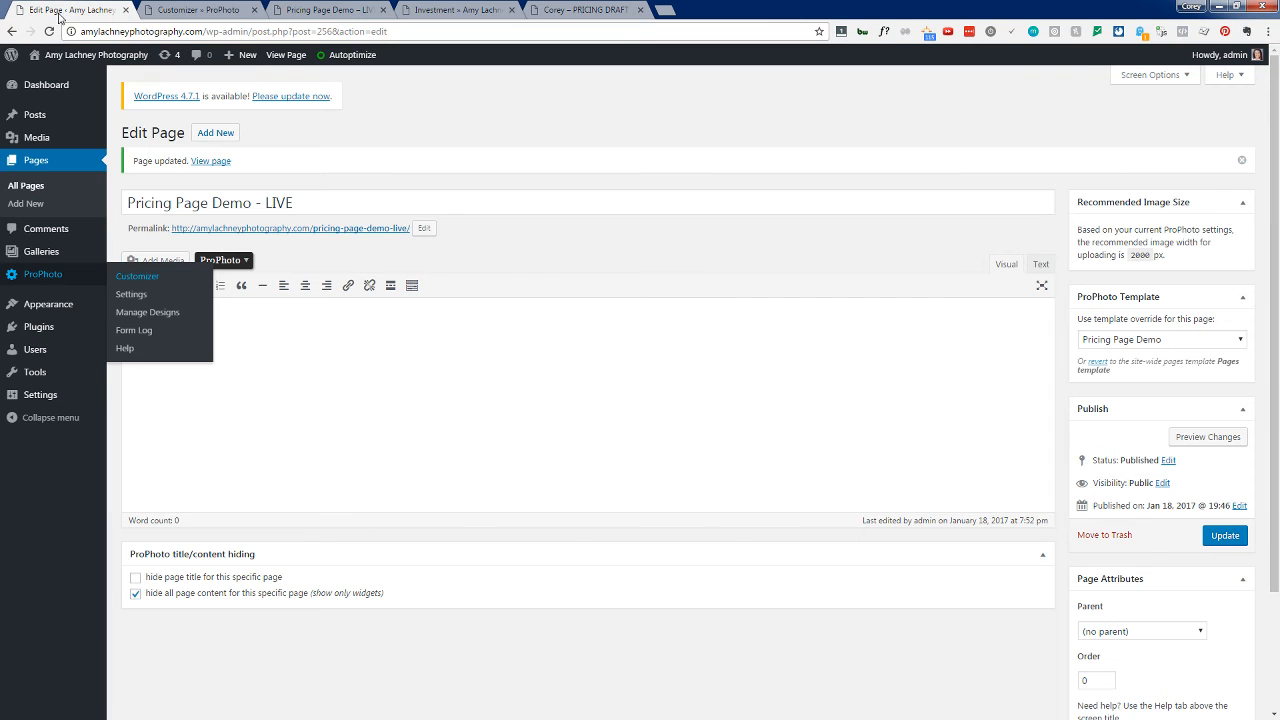
{"action": "left_click", "coordinate": [188, 9]}
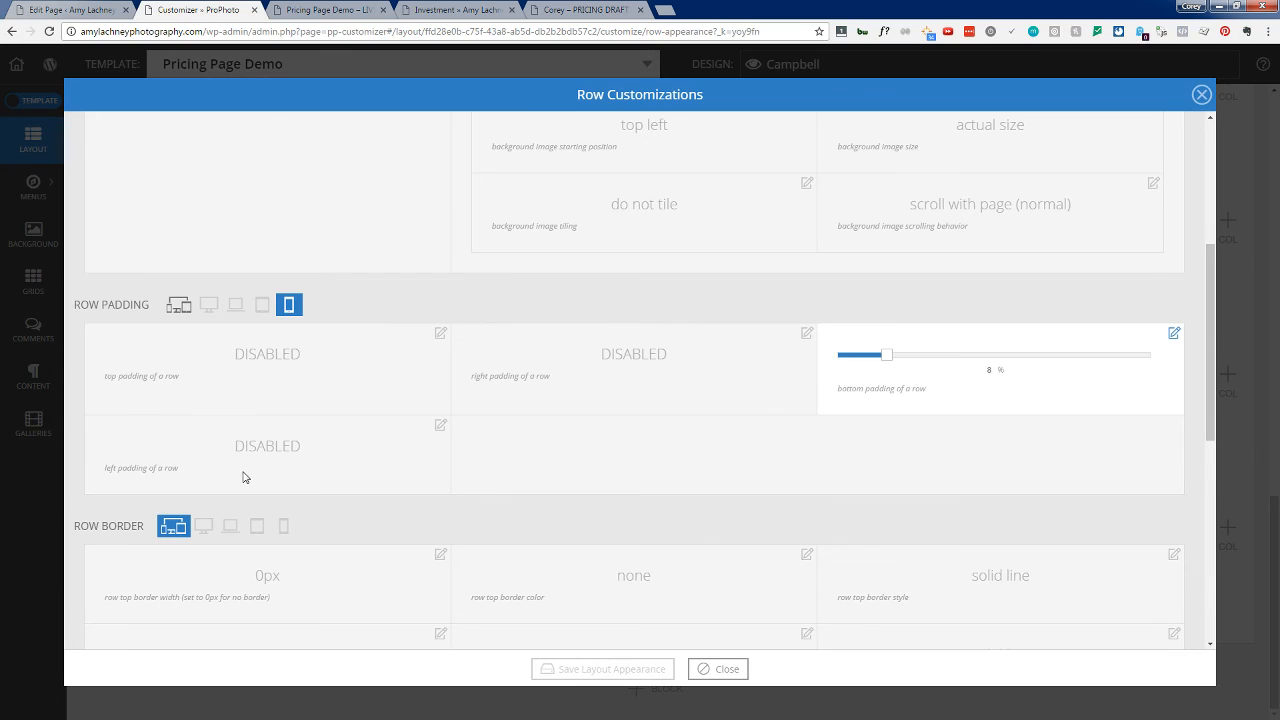
{"action": "scroll", "coordinate": [262, 477], "scroll_direction": "down", "scroll_amount": 2}
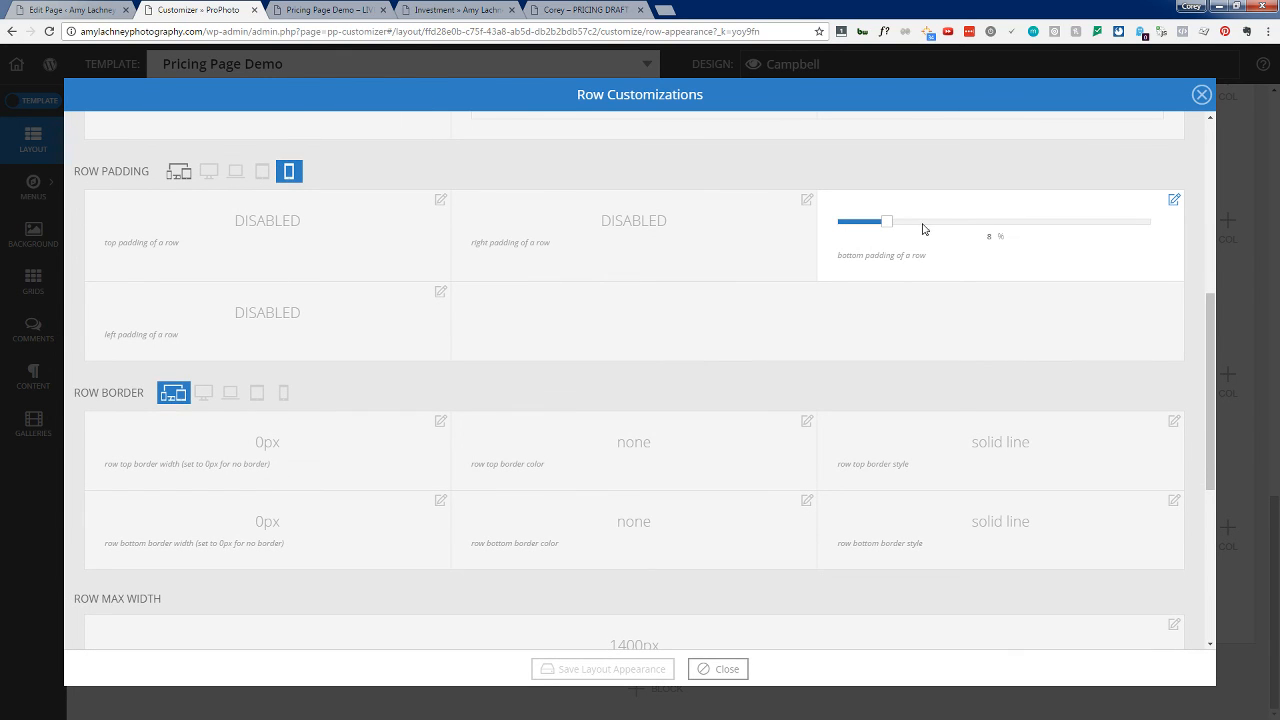
{"action": "left_click_drag", "start_coordinate": [885, 221], "coordinate": [960, 220]}
{"action": "left_click", "coordinate": [629, 677]}
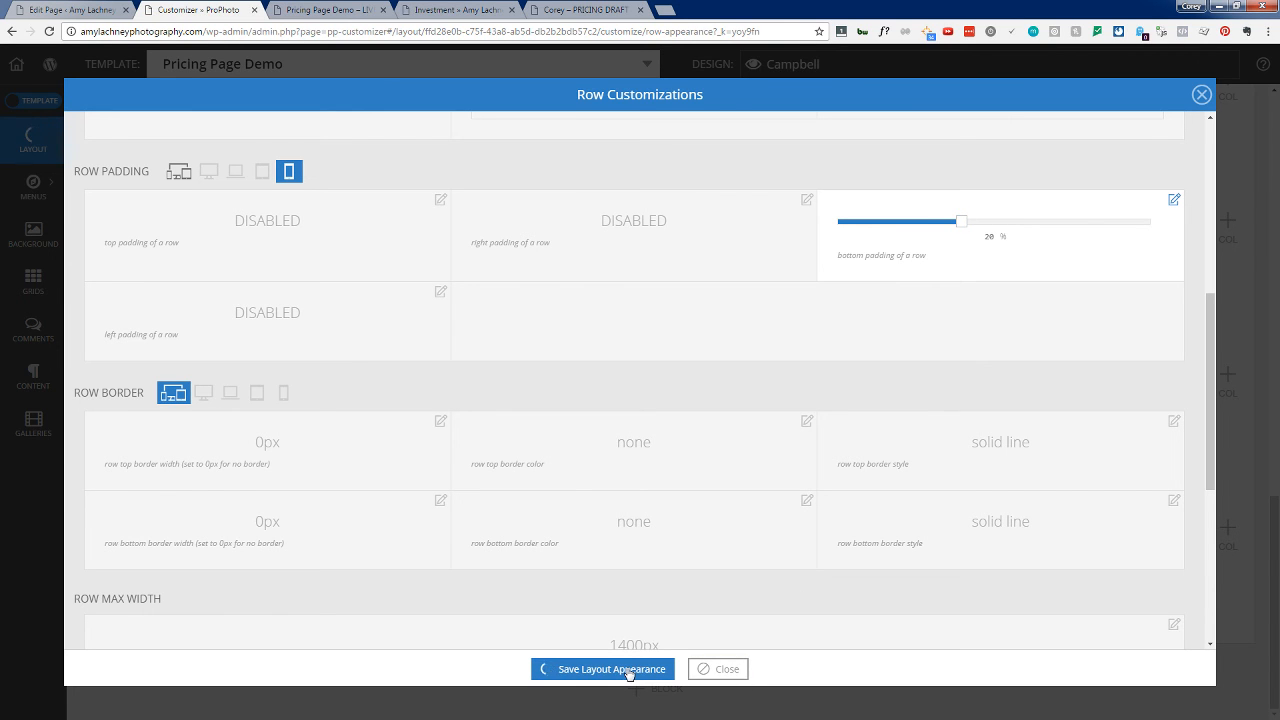
Step: Reload the live pricing page and check the space below the Viewing & Ordering Session text at phone width
{"action": "left_click", "coordinate": [306, 9]}
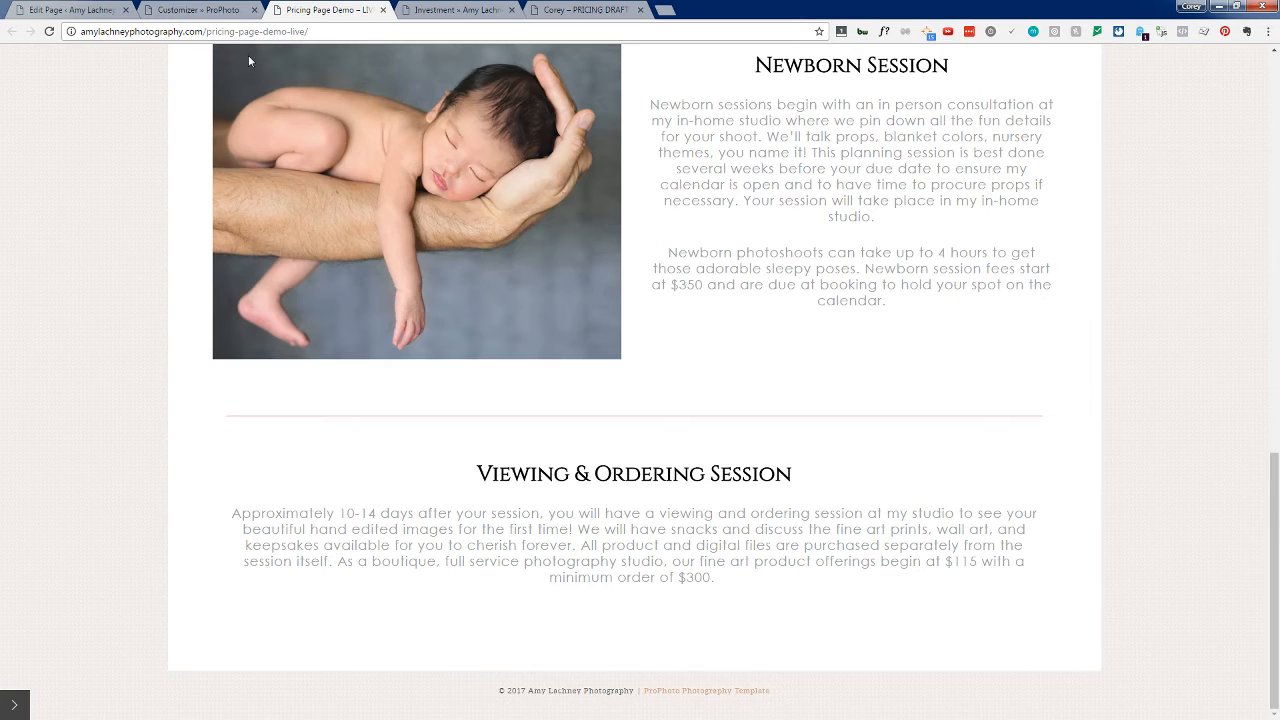
{"action": "left_click", "coordinate": [49, 32]}
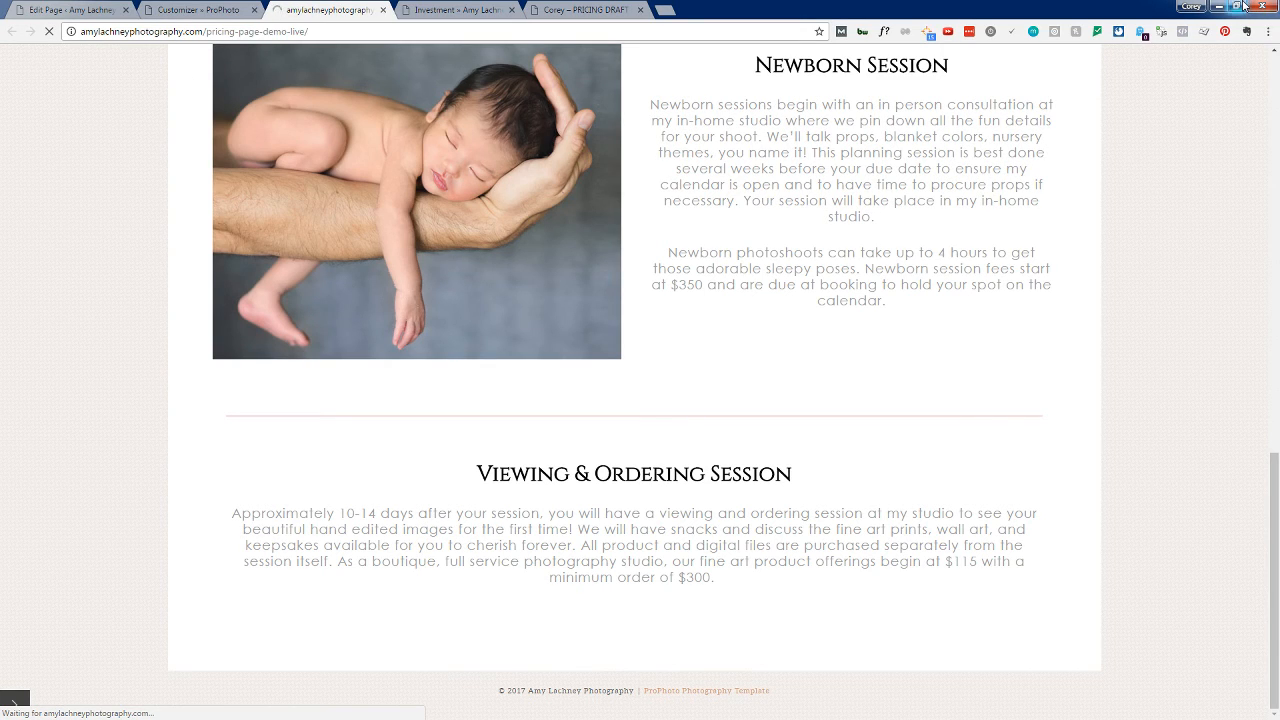
{"action": "left_click", "coordinate": [1240, 7]}
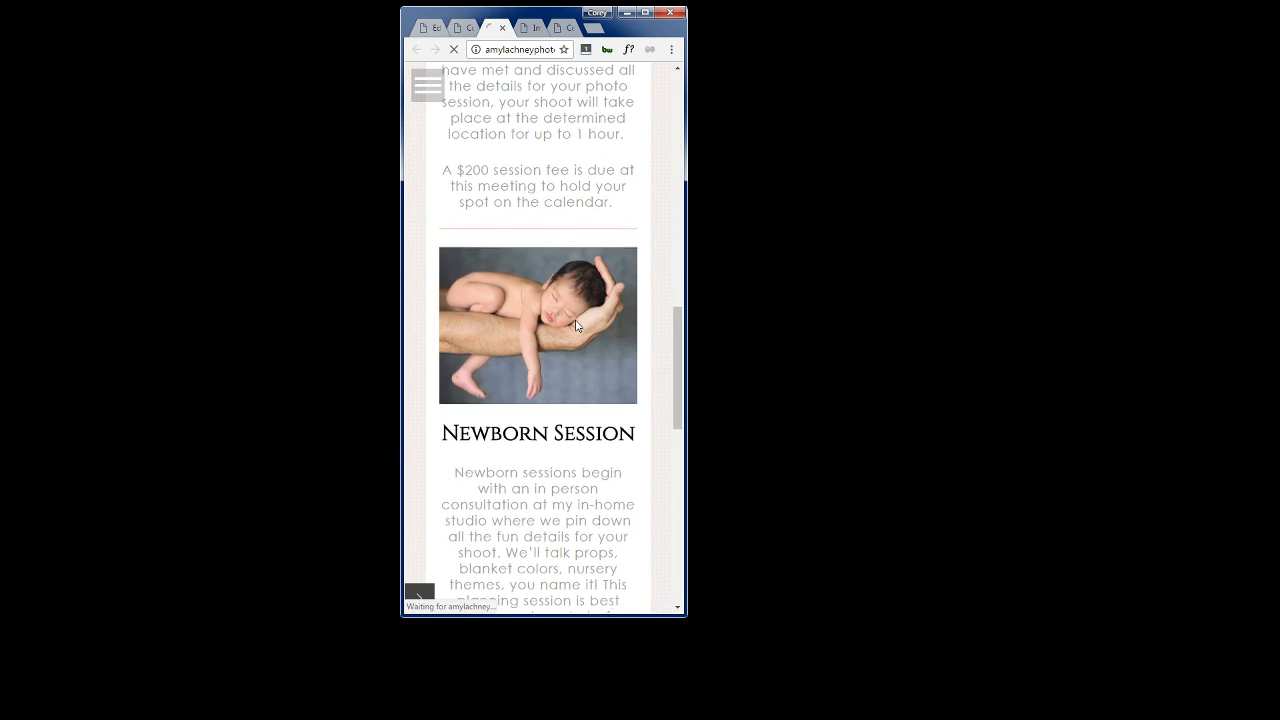
{"action": "scroll", "coordinate": [576, 325], "scroll_direction": "down", "scroll_amount": 10}
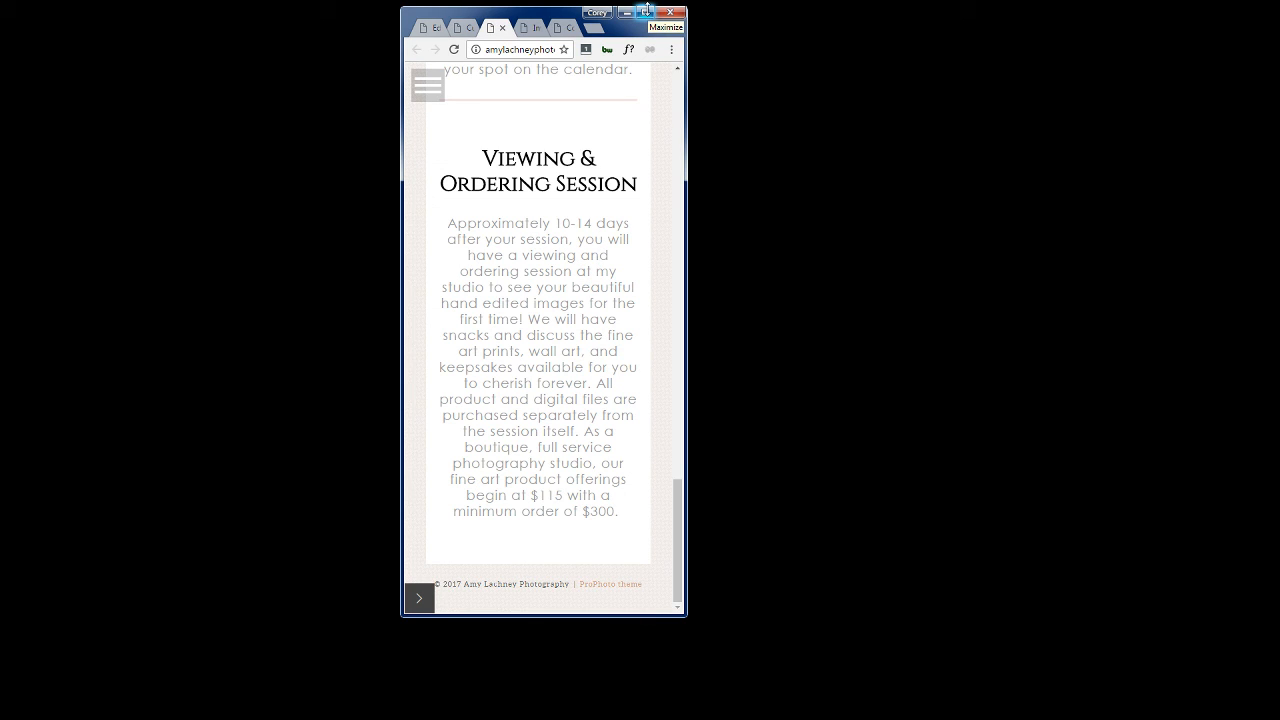
Step: Review the whole pricing page at phone width from the heading to the footer, and restore the window to full size
{"action": "scroll", "coordinate": [570, 345], "scroll_direction": "up", "scroll_amount": 10}
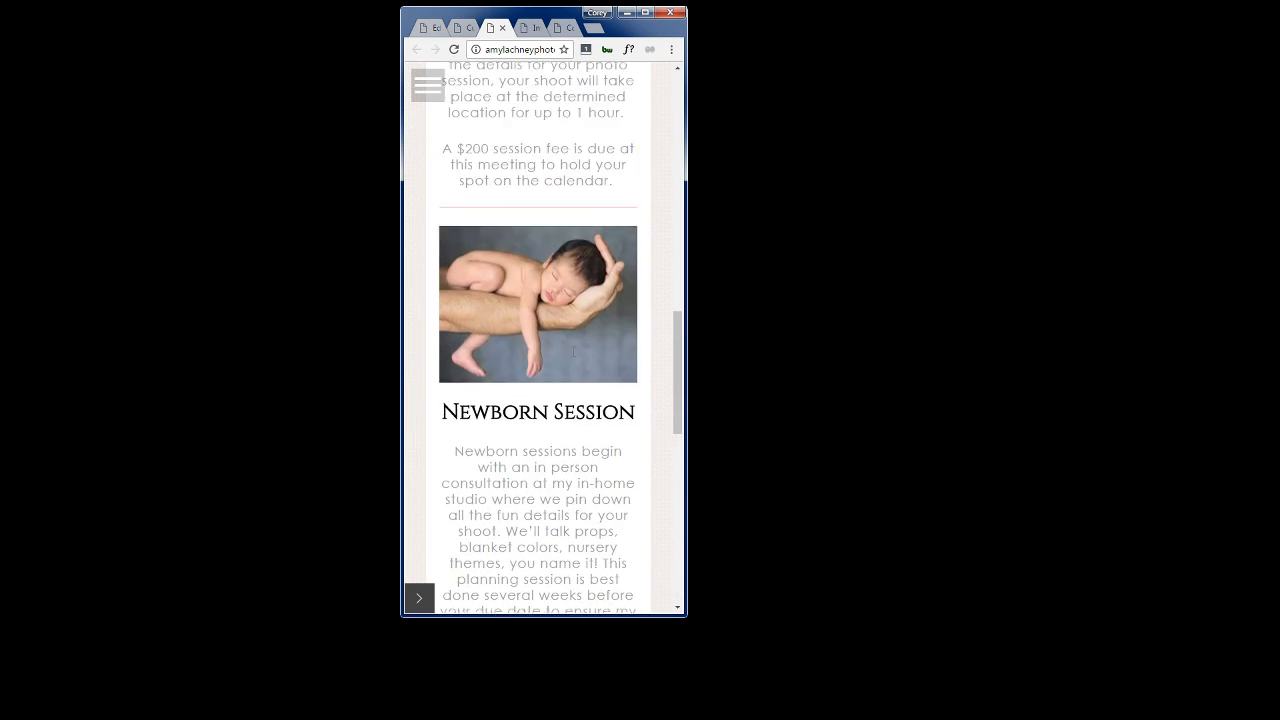
{"action": "scroll", "coordinate": [573, 352], "scroll_direction": "up", "scroll_amount": 15}
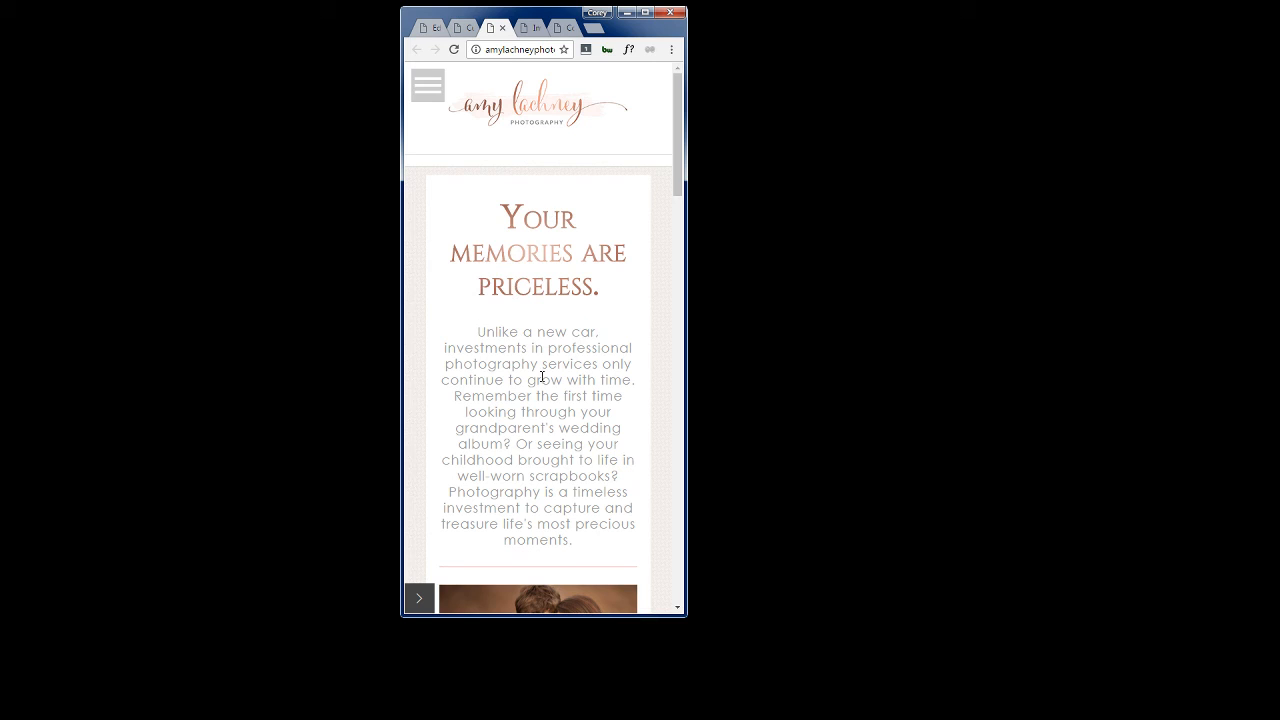
{"action": "scroll", "coordinate": [554, 423], "scroll_direction": "down", "scroll_amount": 3}
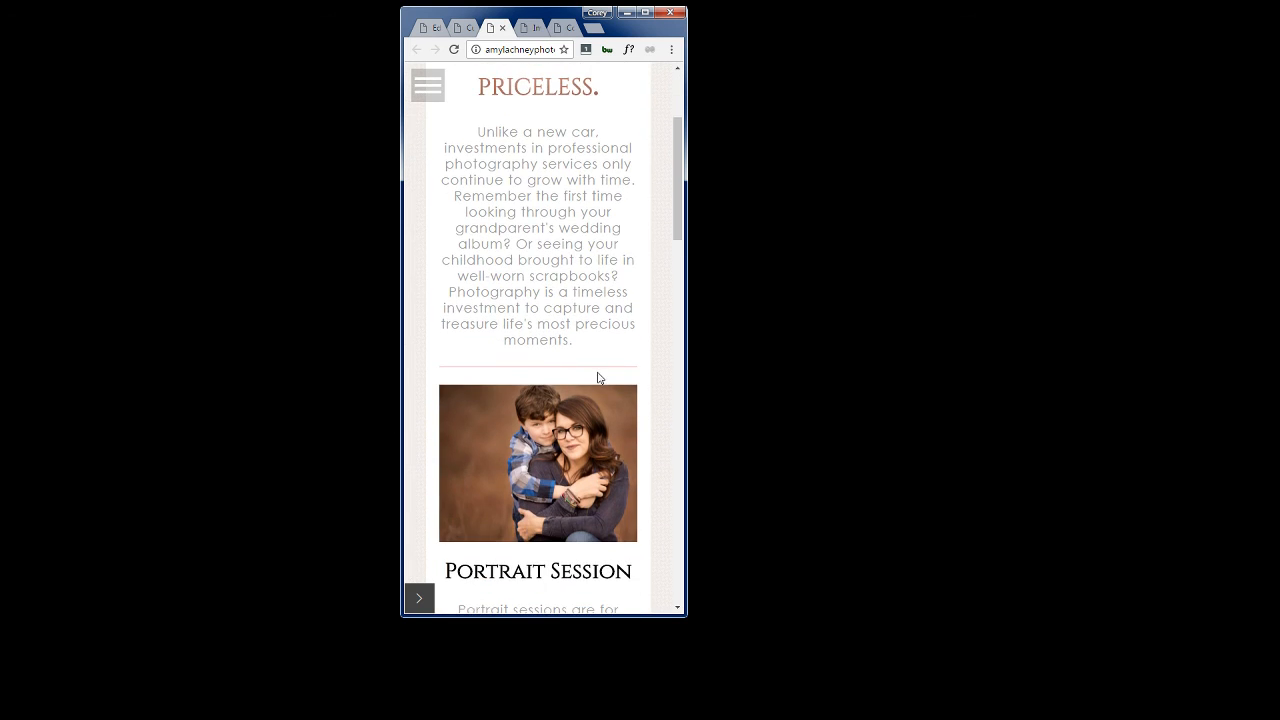
{"action": "scroll", "coordinate": [600, 378], "scroll_direction": "down", "scroll_amount": 7}
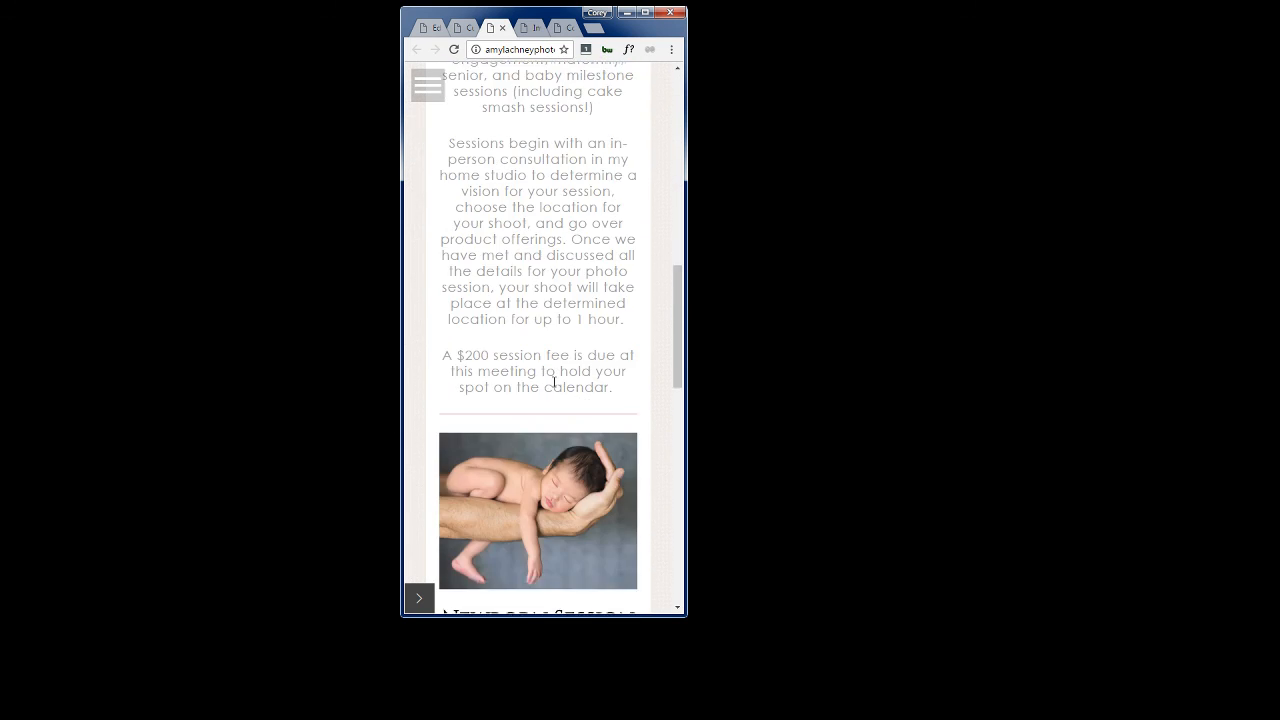
{"action": "scroll", "coordinate": [554, 382], "scroll_direction": "down", "scroll_amount": 2}
{"action": "scroll", "coordinate": [509, 390], "scroll_direction": "down", "scroll_amount": 5}
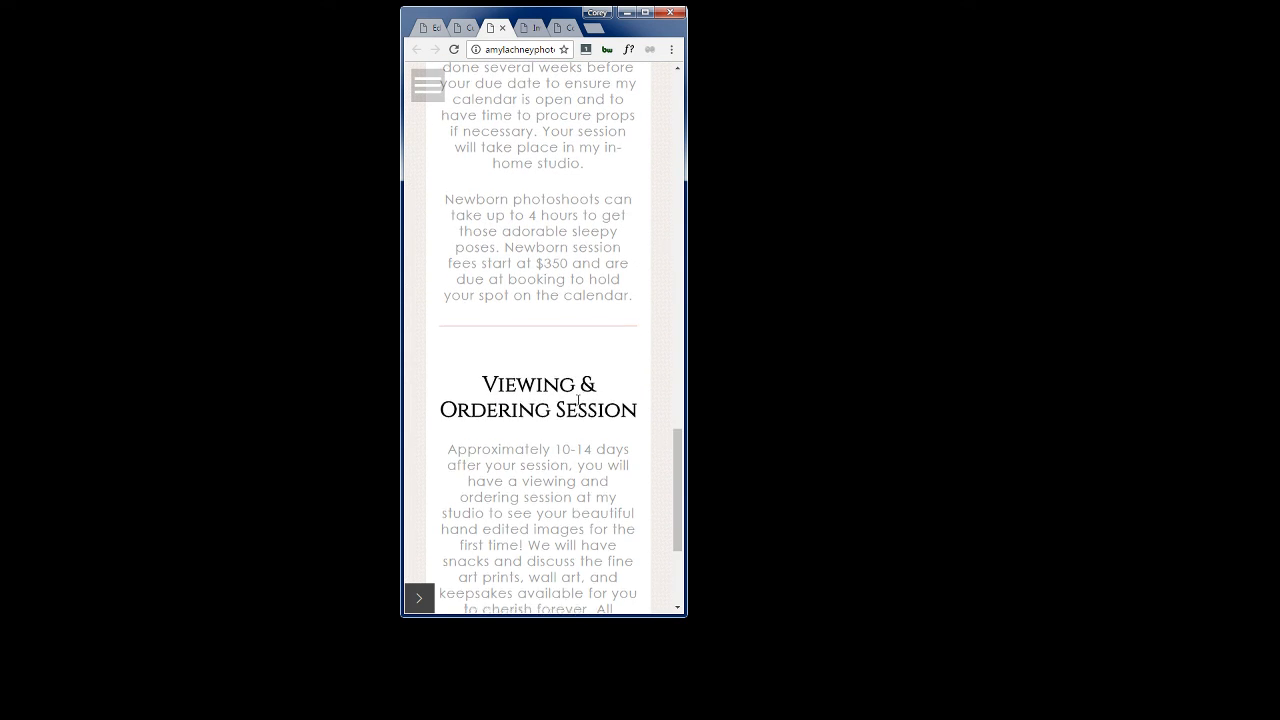
{"action": "scroll", "coordinate": [550, 395], "scroll_direction": "down", "scroll_amount": 2}
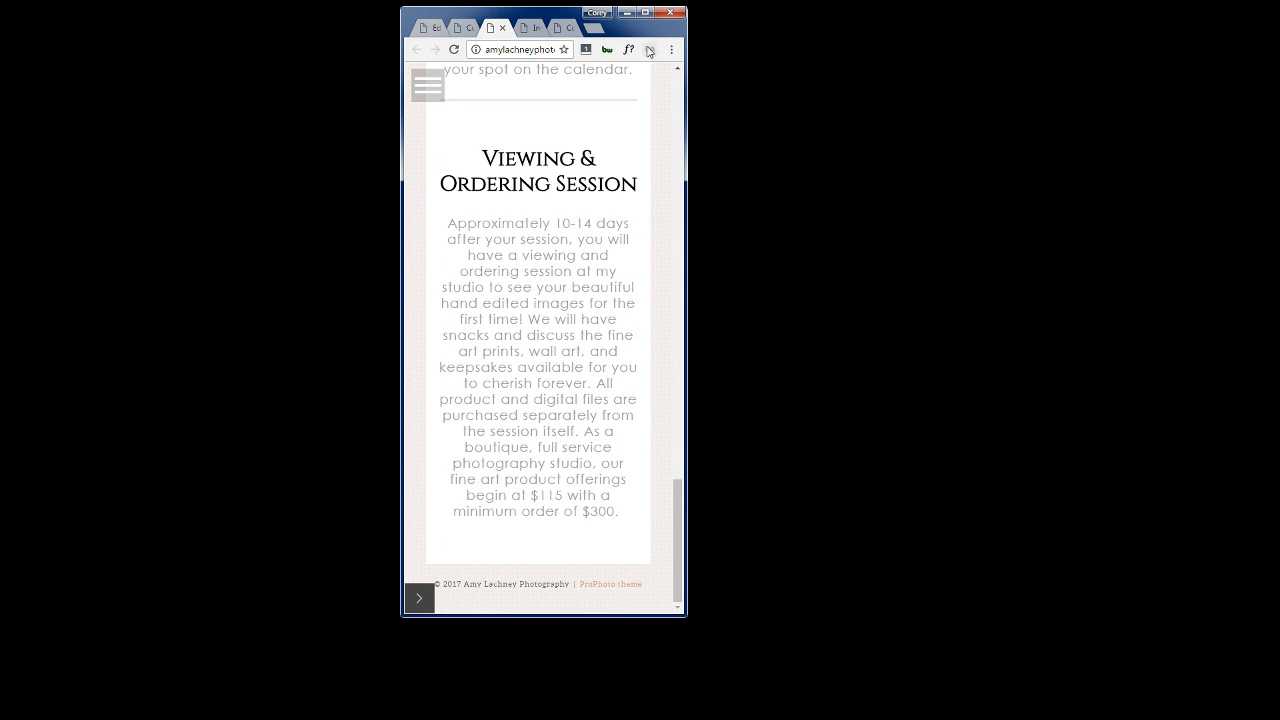
{"action": "left_click", "coordinate": [645, 12]}
Step: Compare the live demo page with the original Investment page from its heading to the viewing section
{"action": "scroll", "coordinate": [609, 531], "scroll_direction": "up", "scroll_amount": 6}
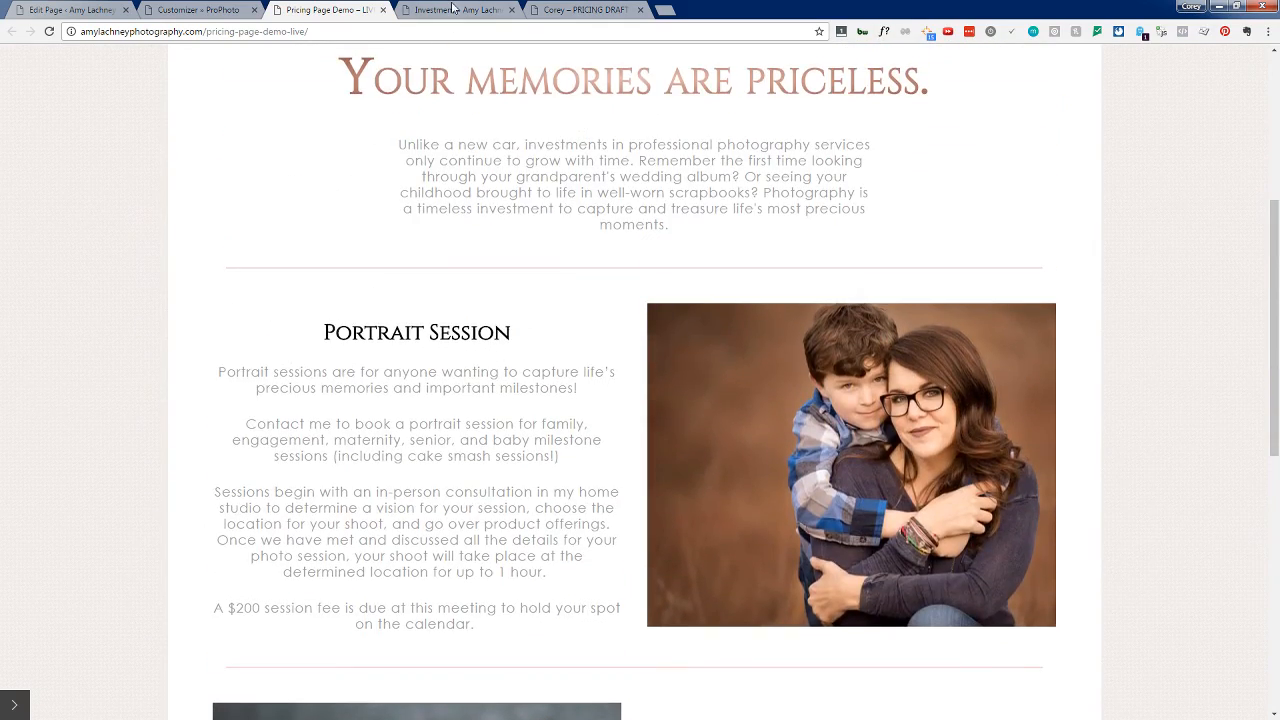
{"action": "left_click", "coordinate": [452, 8]}
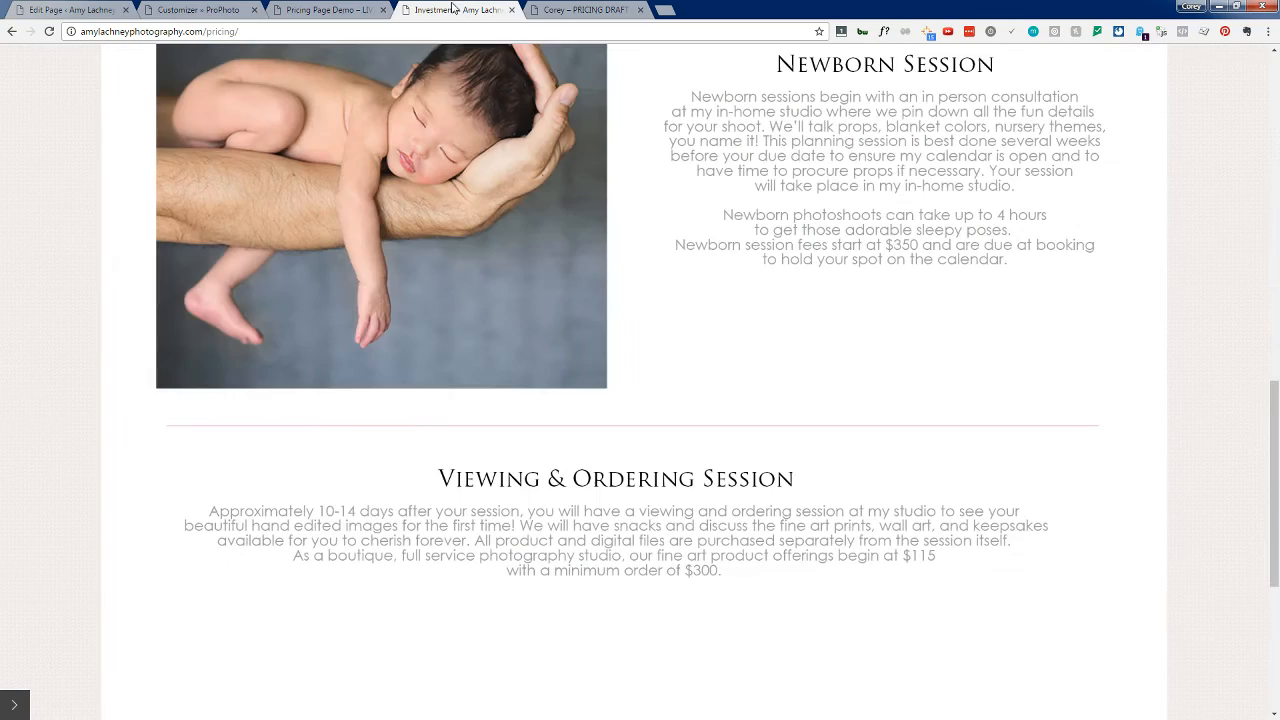
{"action": "scroll", "coordinate": [764, 423], "scroll_direction": "up", "scroll_amount": 10}
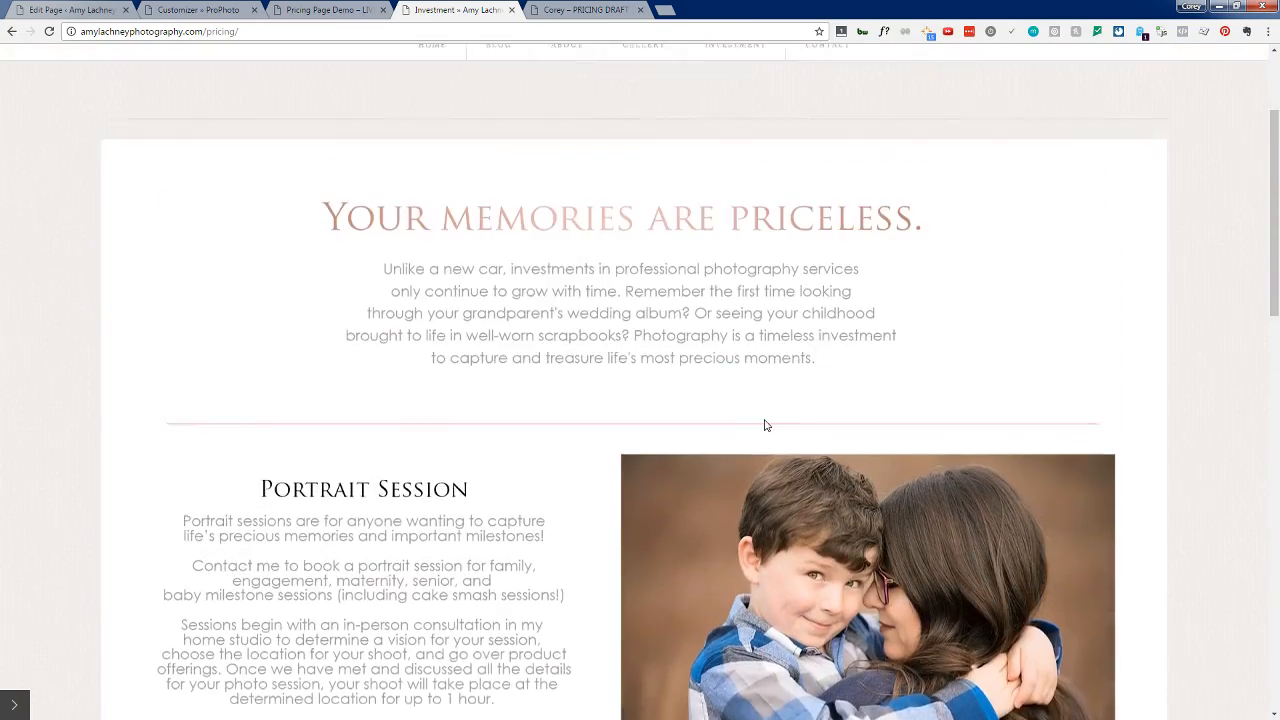
{"action": "scroll", "coordinate": [764, 423], "scroll_direction": "down", "scroll_amount": 10}
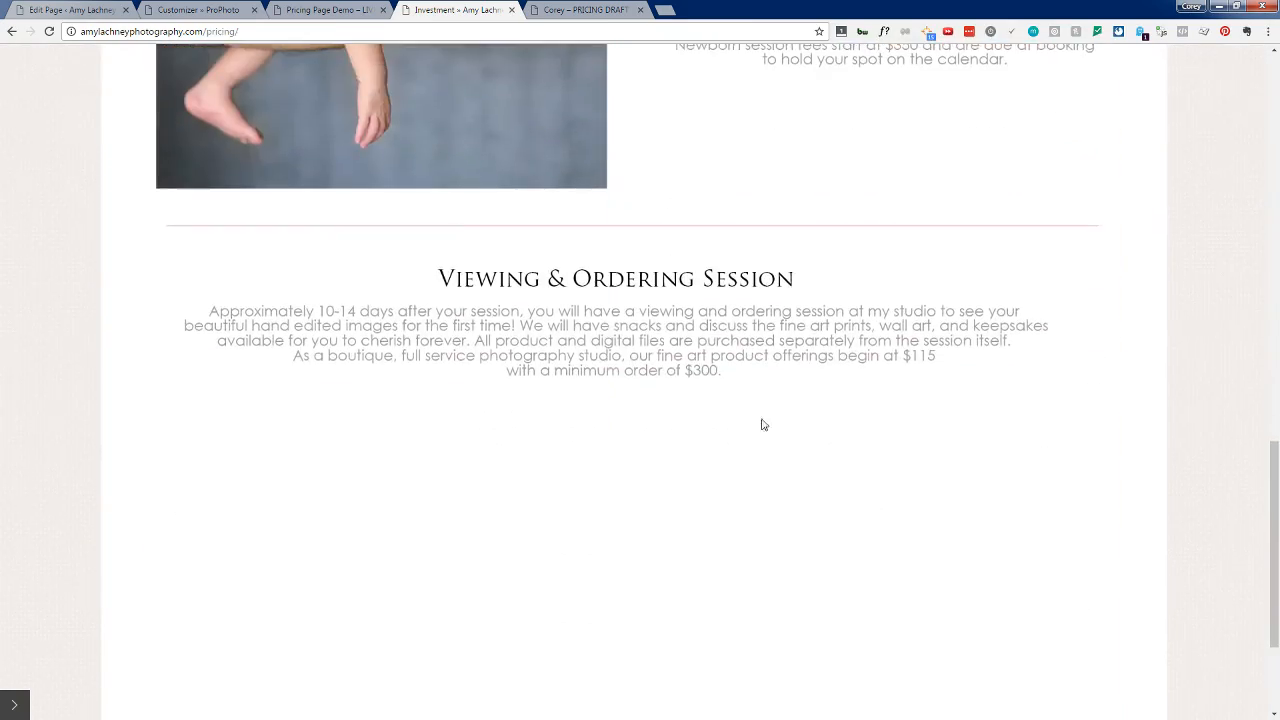
Step: Return to the live demo page and examine its heading, selectable Portrait Session text, dividers, images and viewing section at full width
{"action": "left_click", "coordinate": [348, 8]}
{"action": "scroll", "coordinate": [537, 358], "scroll_direction": "up", "scroll_amount": 3}
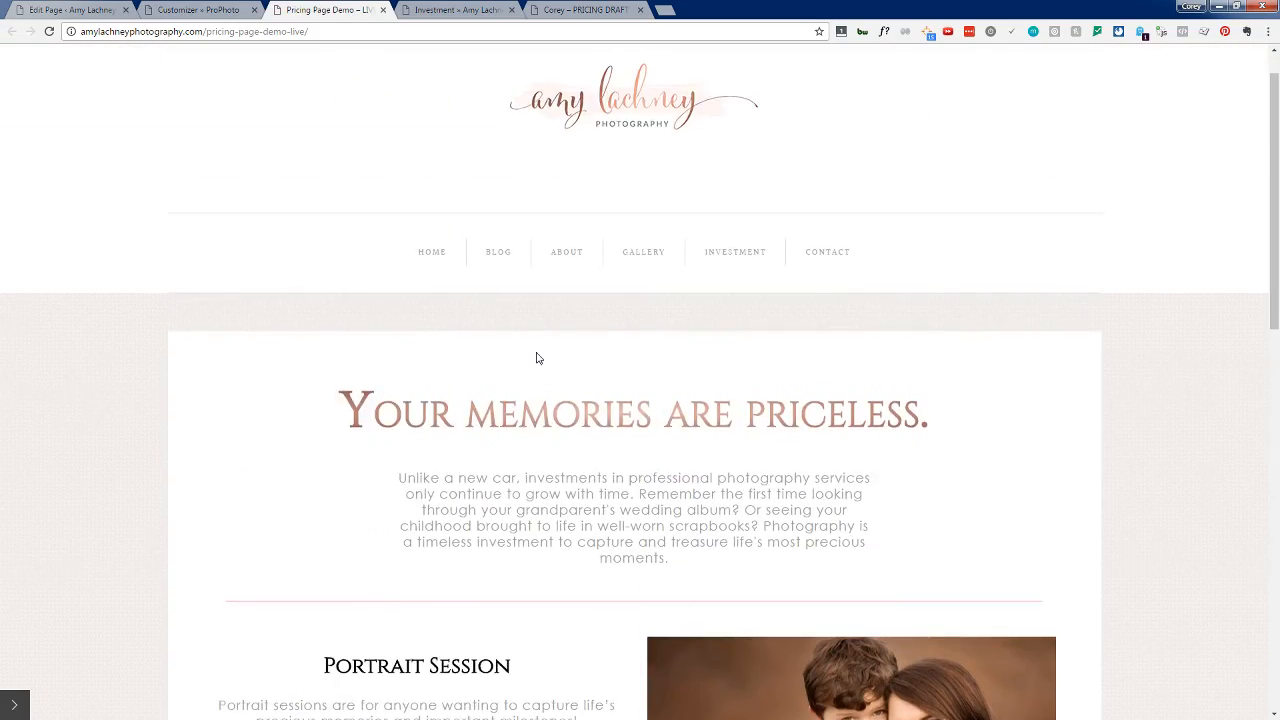
{"action": "scroll", "coordinate": [537, 358], "scroll_direction": "down", "scroll_amount": 3}
{"action": "scroll", "coordinate": [537, 358], "scroll_direction": "down", "scroll_amount": 7}
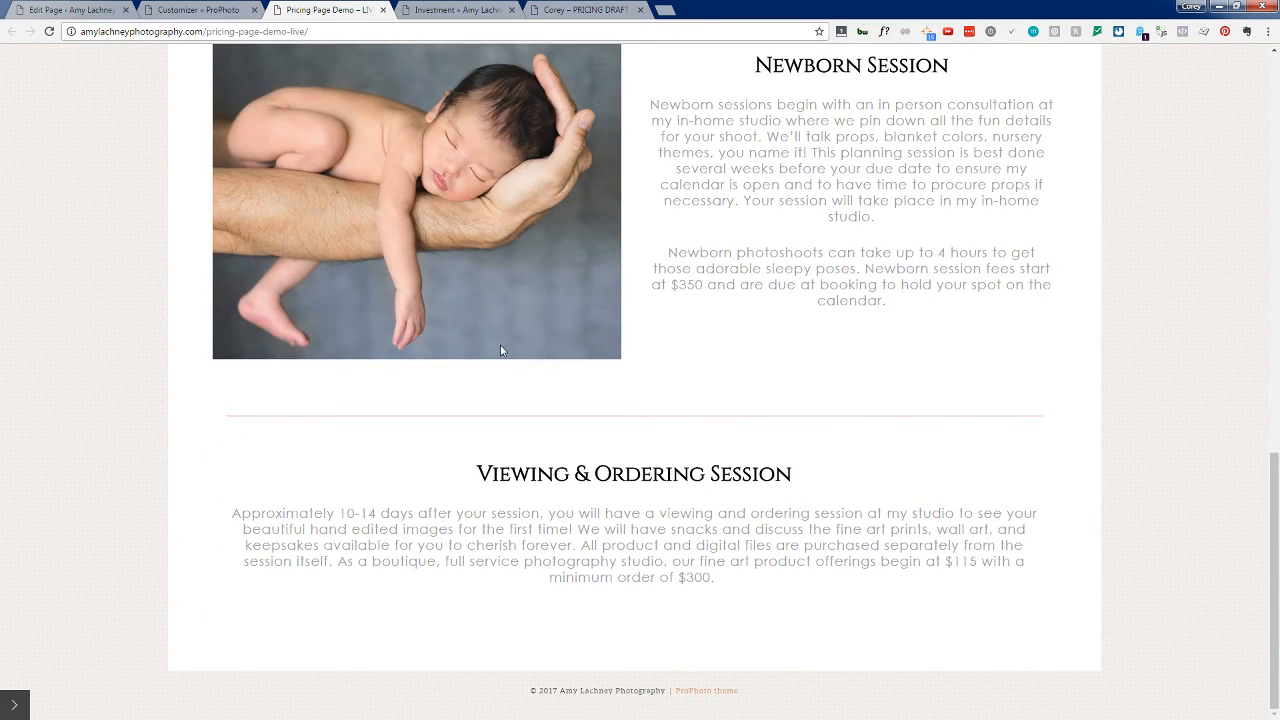
{"action": "scroll", "coordinate": [505, 514], "scroll_direction": "up", "scroll_amount": 5}
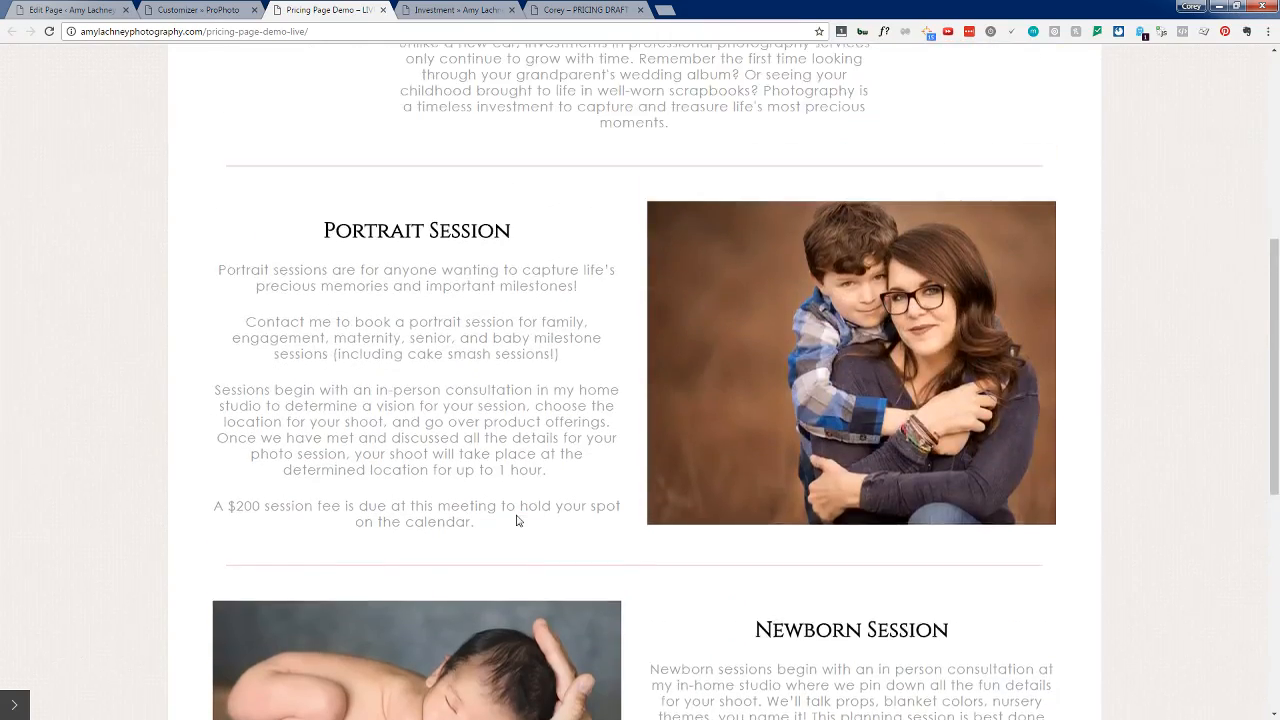
{"action": "scroll", "coordinate": [516, 520], "scroll_direction": "up", "scroll_amount": 3}
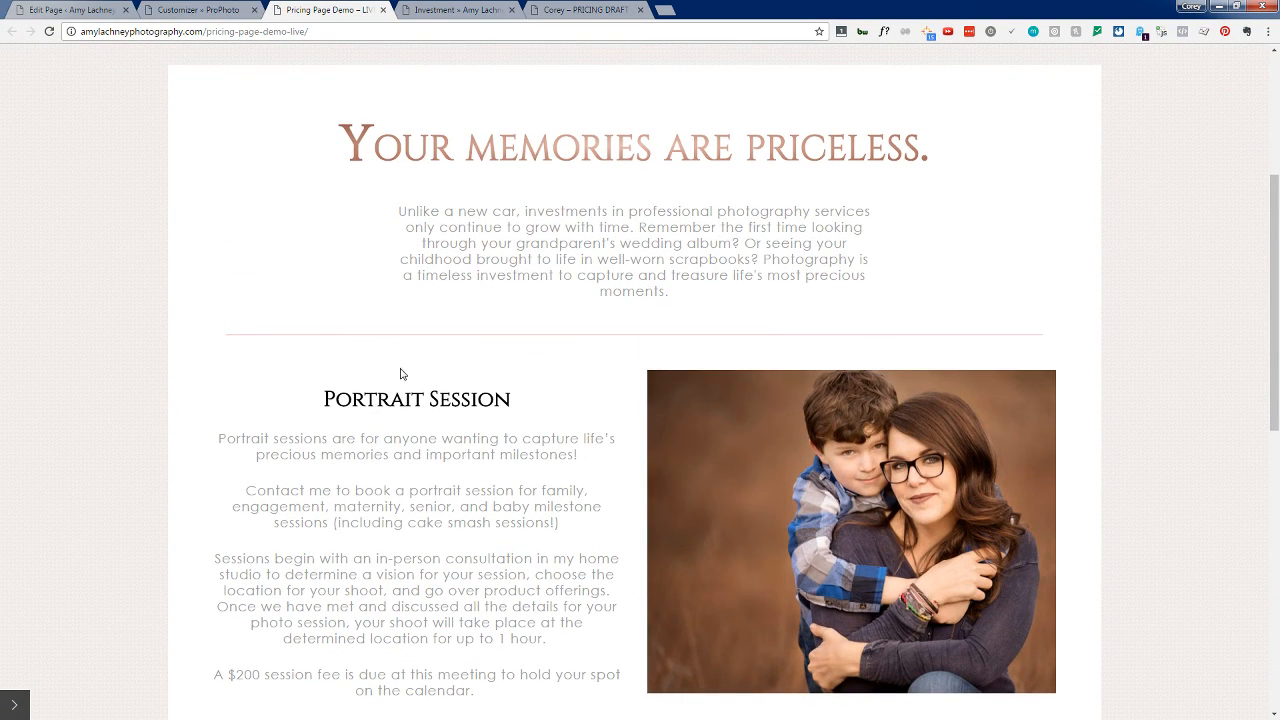
{"action": "left_click_drag", "start_coordinate": [395, 388], "coordinate": [343, 372]}
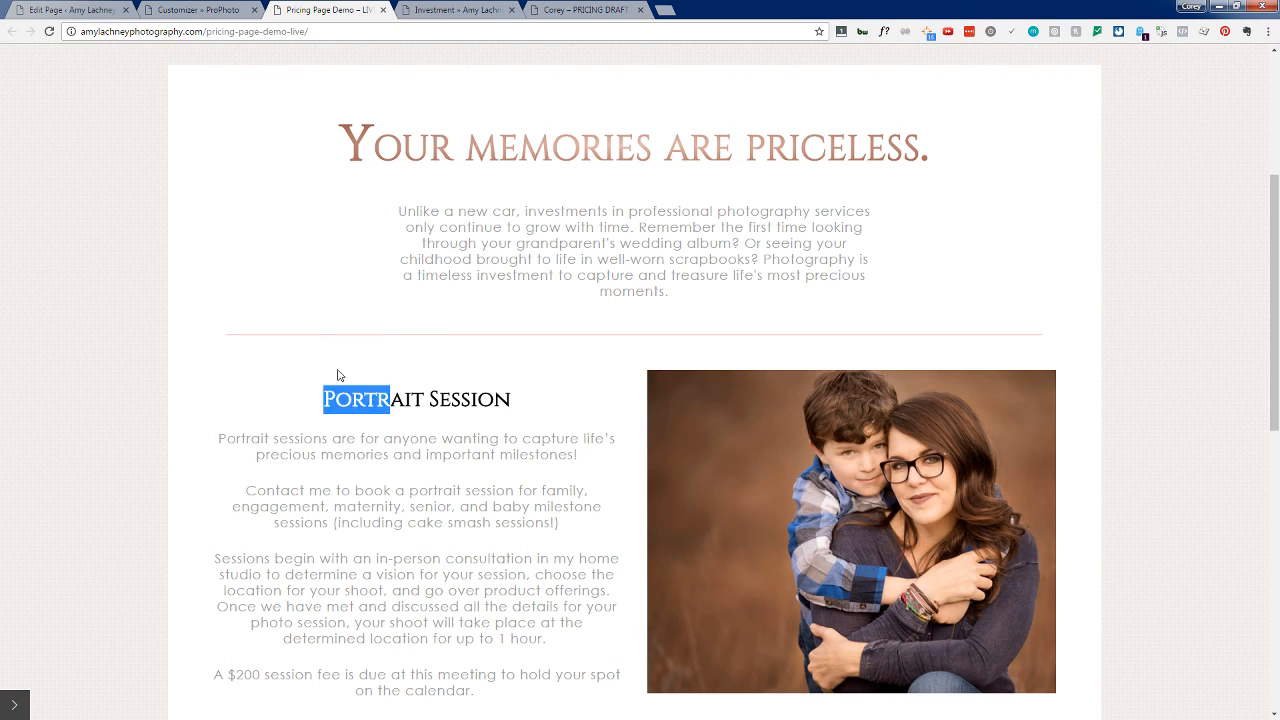
{"action": "left_click", "coordinate": [357, 381]}
{"action": "scroll", "coordinate": [432, 481], "scroll_direction": "down", "scroll_amount": 2}
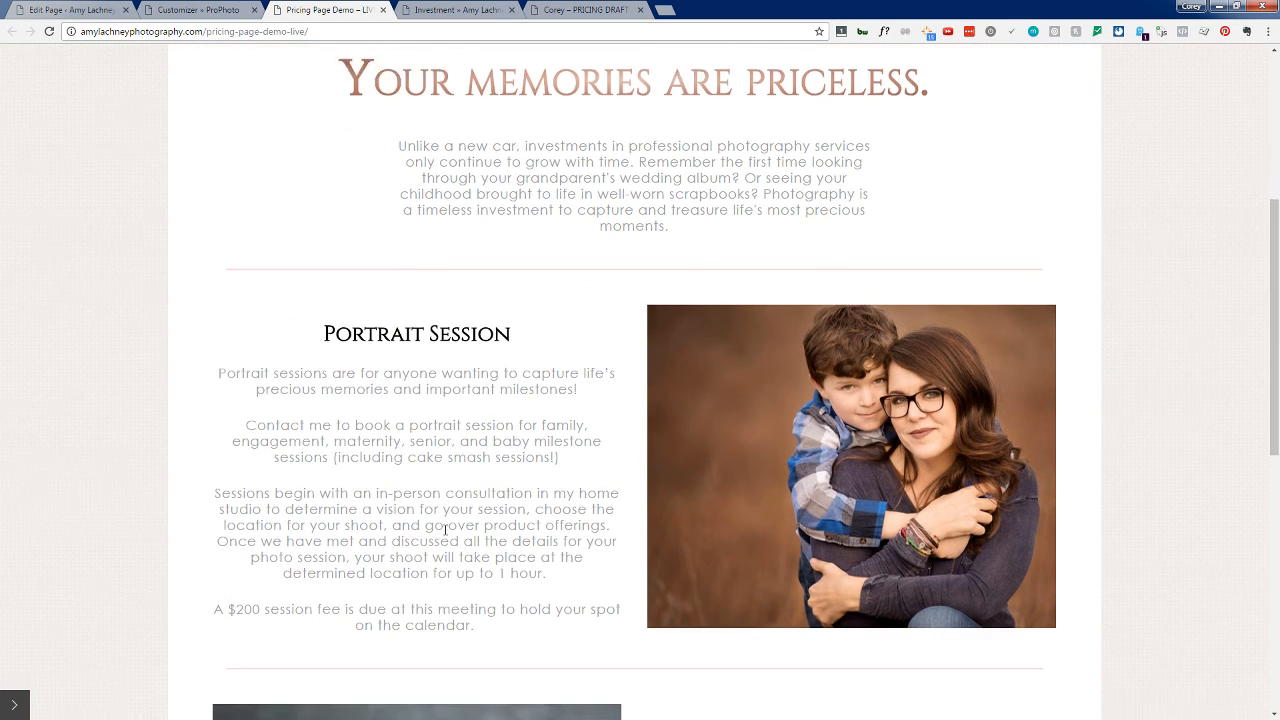
{"action": "scroll", "coordinate": [464, 482], "scroll_direction": "down", "scroll_amount": 4}
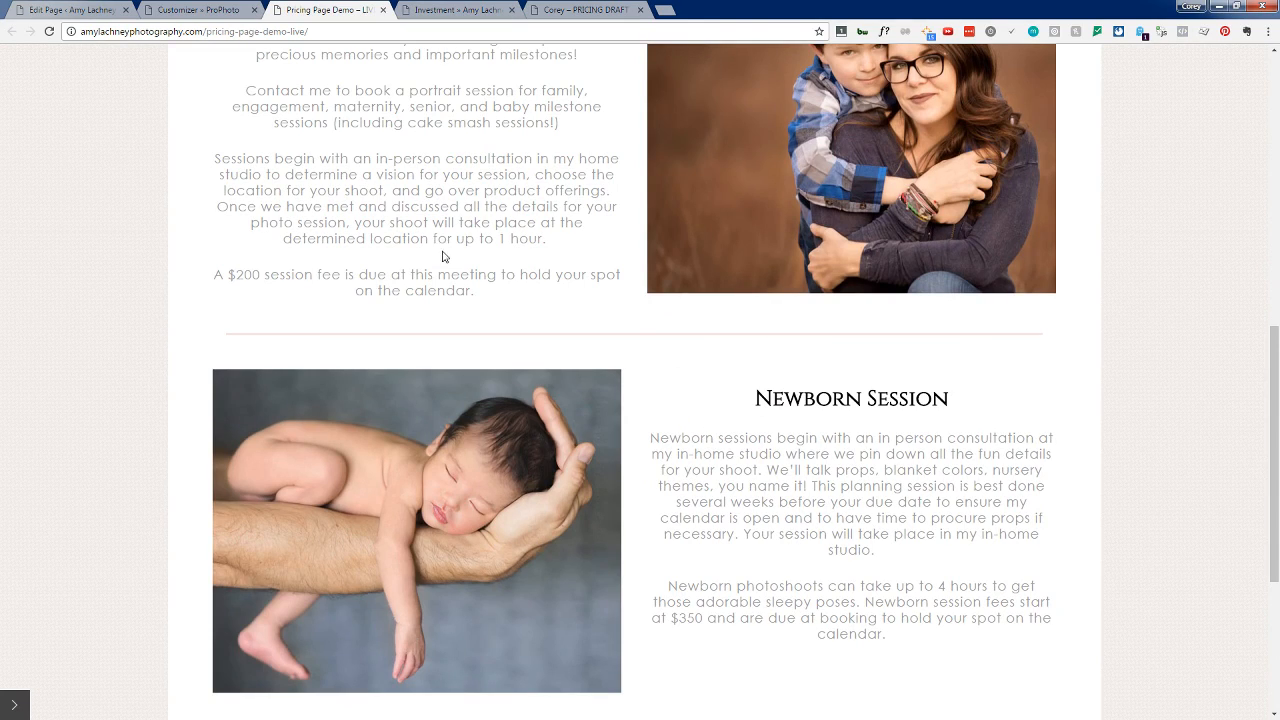
{"action": "scroll", "coordinate": [443, 256], "scroll_direction": "up", "scroll_amount": 5}
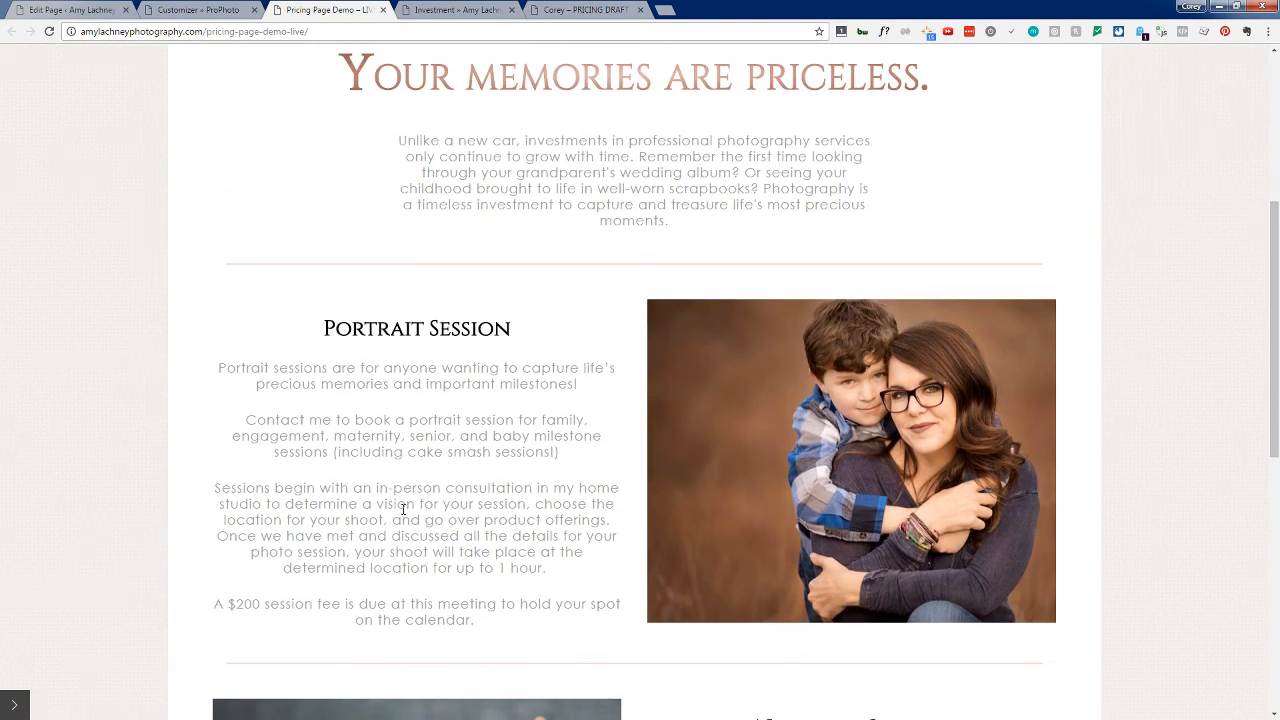
{"action": "scroll", "coordinate": [403, 509], "scroll_direction": "down", "scroll_amount": 10}
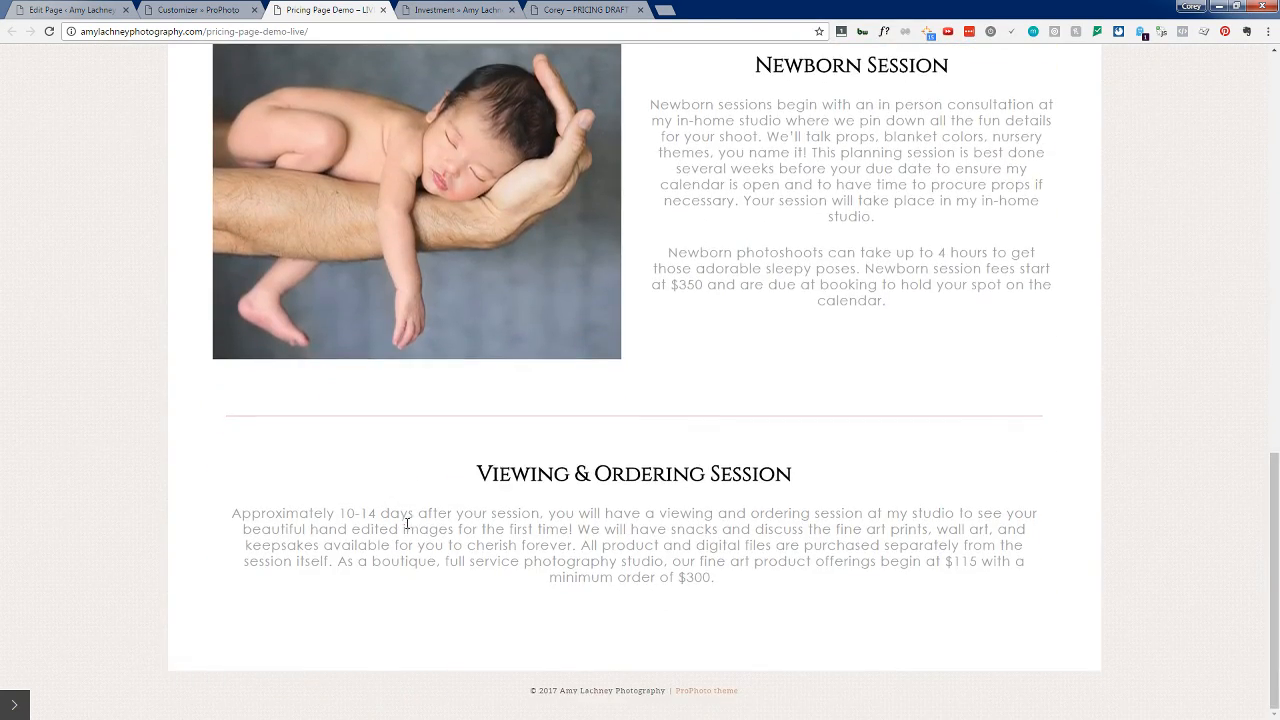
Step: Look over the viewing row's visibility, background and per-device padding options in the Customizer, close its customizations and review the template layout
{"action": "left_click", "coordinate": [215, 10]}
{"action": "scroll", "coordinate": [390, 315], "scroll_direction": "up", "scroll_amount": 3}
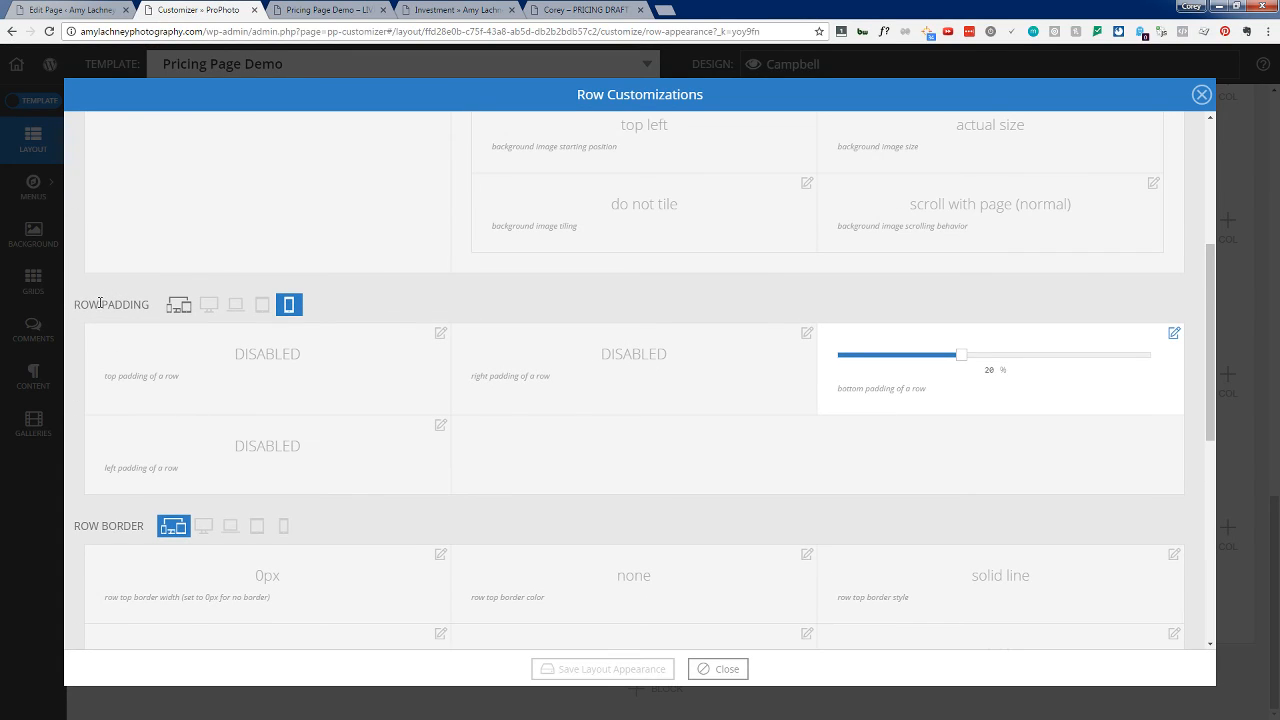
{"action": "scroll", "coordinate": [786, 291], "scroll_direction": "up", "scroll_amount": 5}
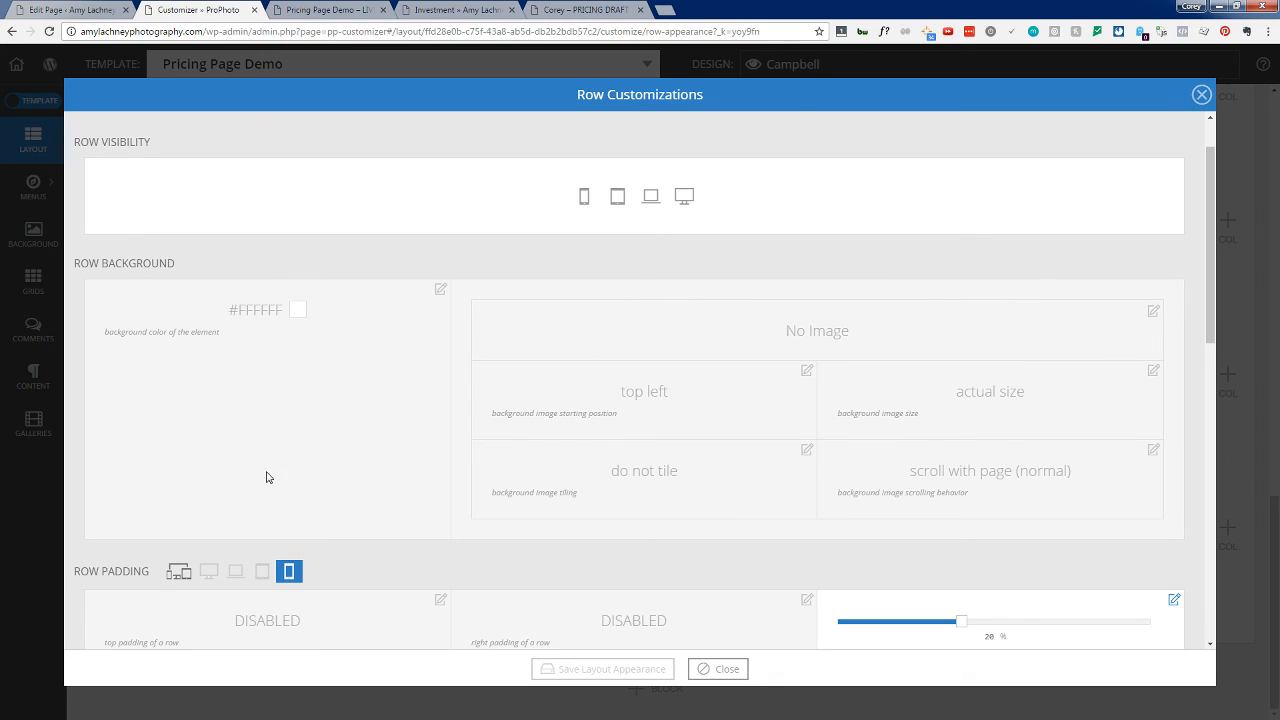
{"action": "left_click", "coordinate": [234, 579]}
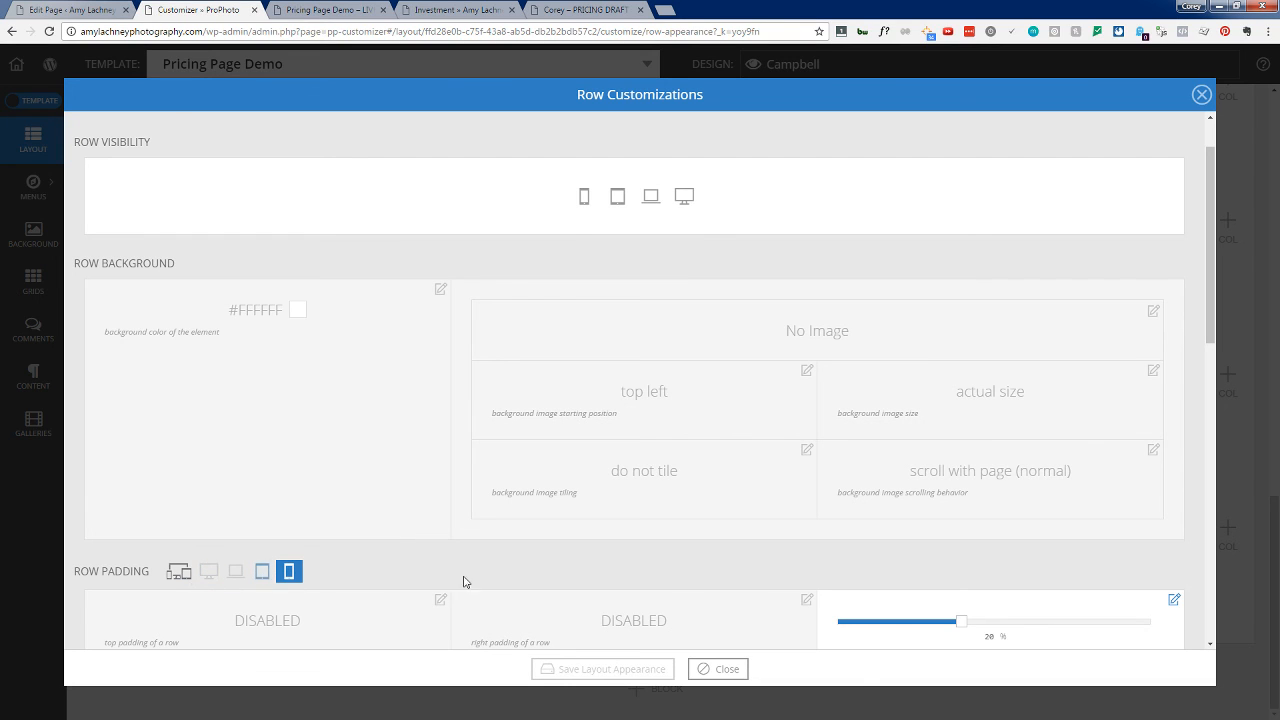
{"action": "left_click", "coordinate": [704, 669]}
{"action": "scroll", "coordinate": [531, 507], "scroll_direction": "up", "scroll_amount": 10}
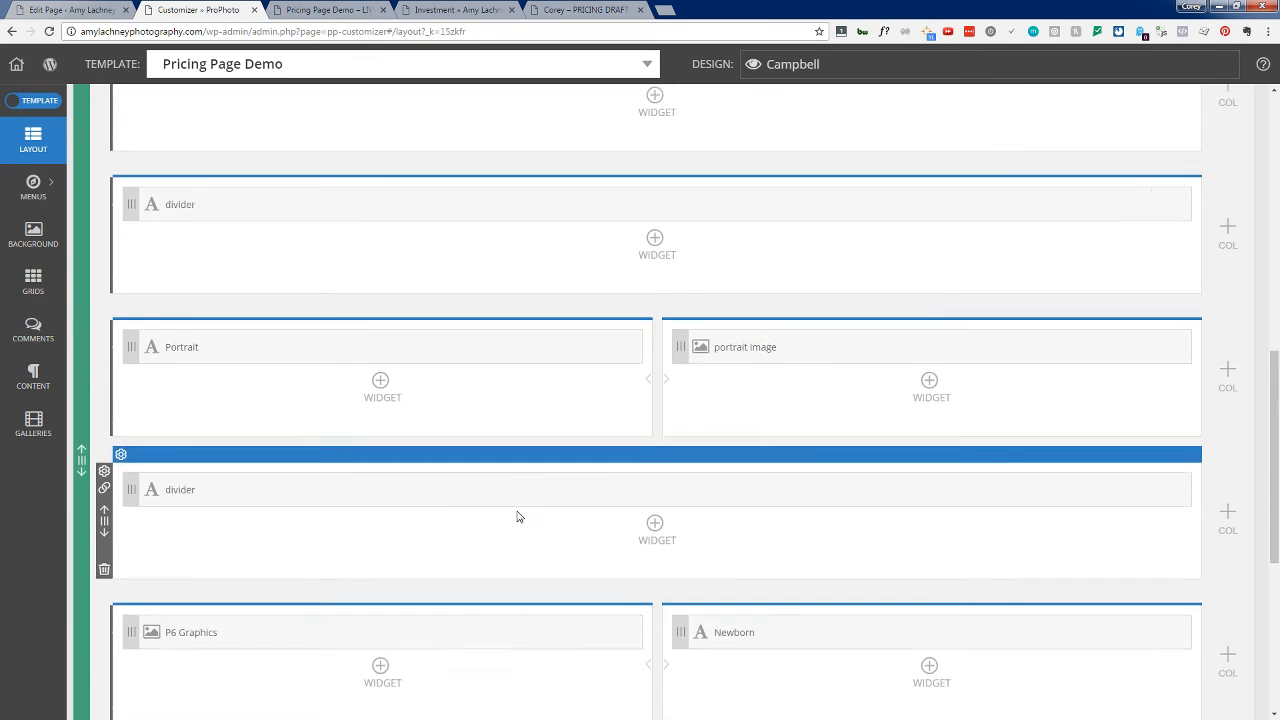
{"action": "scroll", "coordinate": [518, 517], "scroll_direction": "up", "scroll_amount": 5}
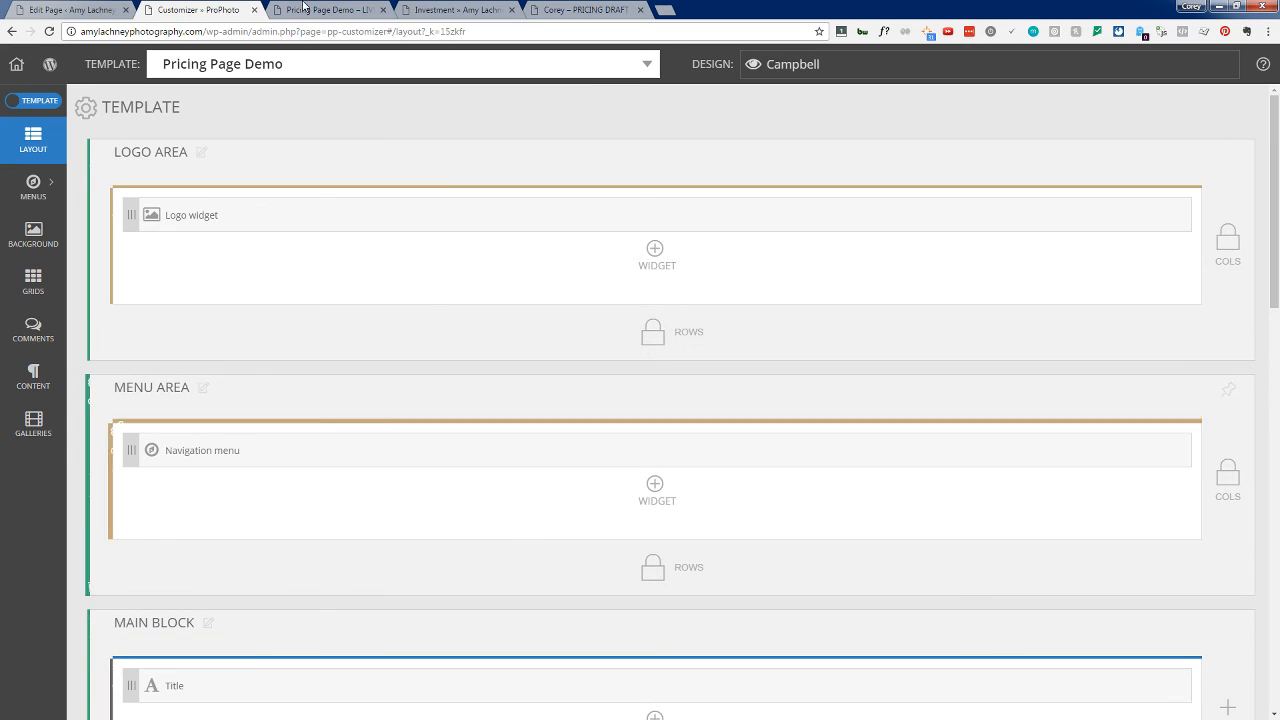
Step: Reload the live demo page and review its sections once more at full width
{"action": "left_click", "coordinate": [306, 9]}
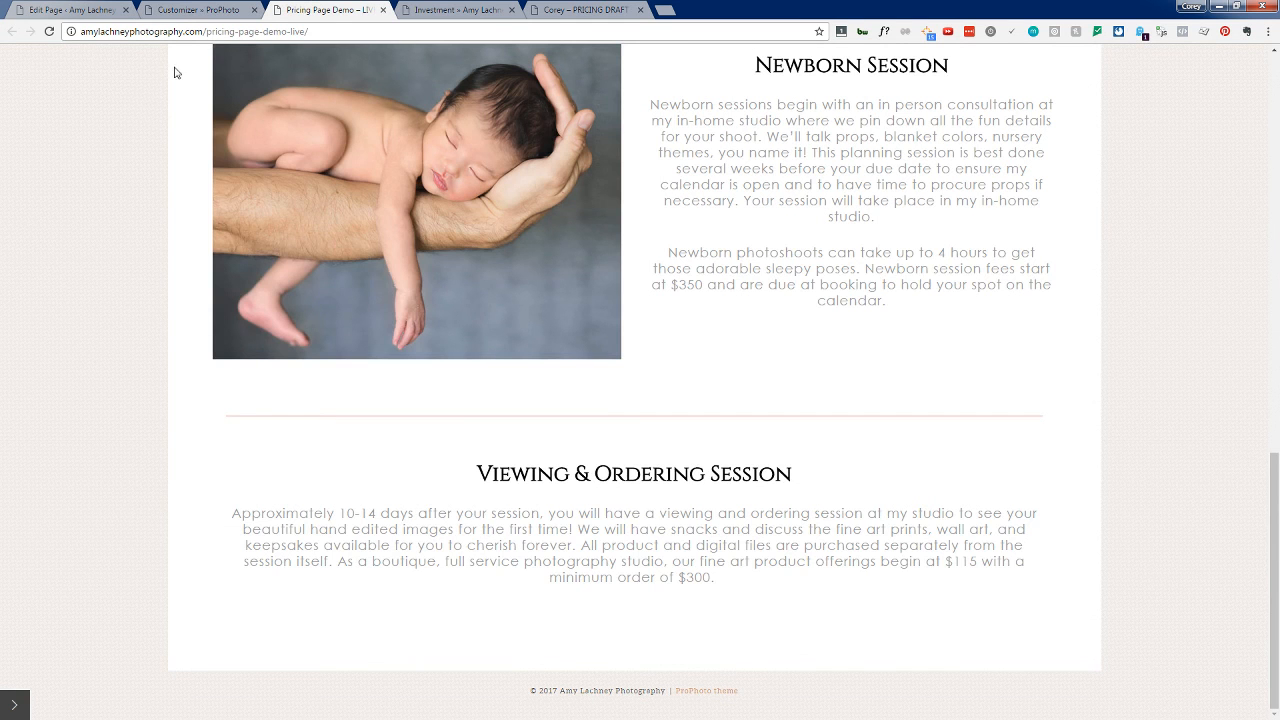
{"action": "left_click", "coordinate": [48, 34]}
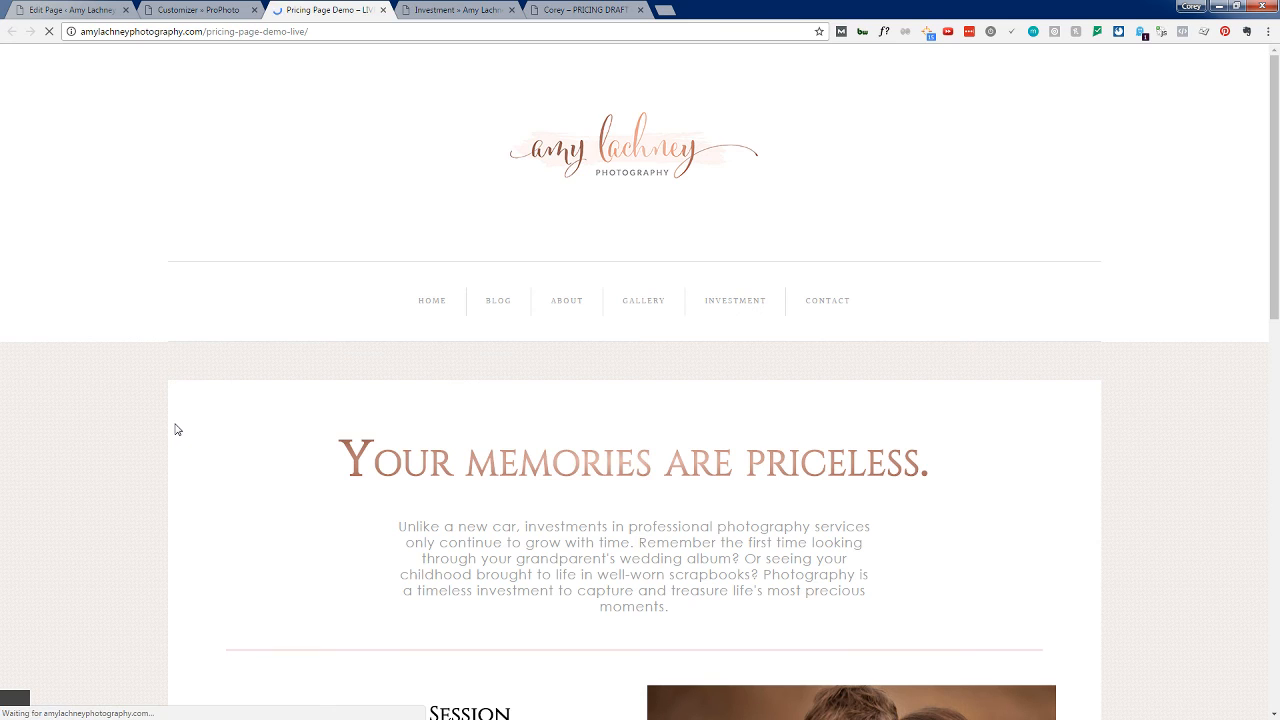
{"action": "scroll", "coordinate": [174, 428], "scroll_direction": "up", "scroll_amount": 5}
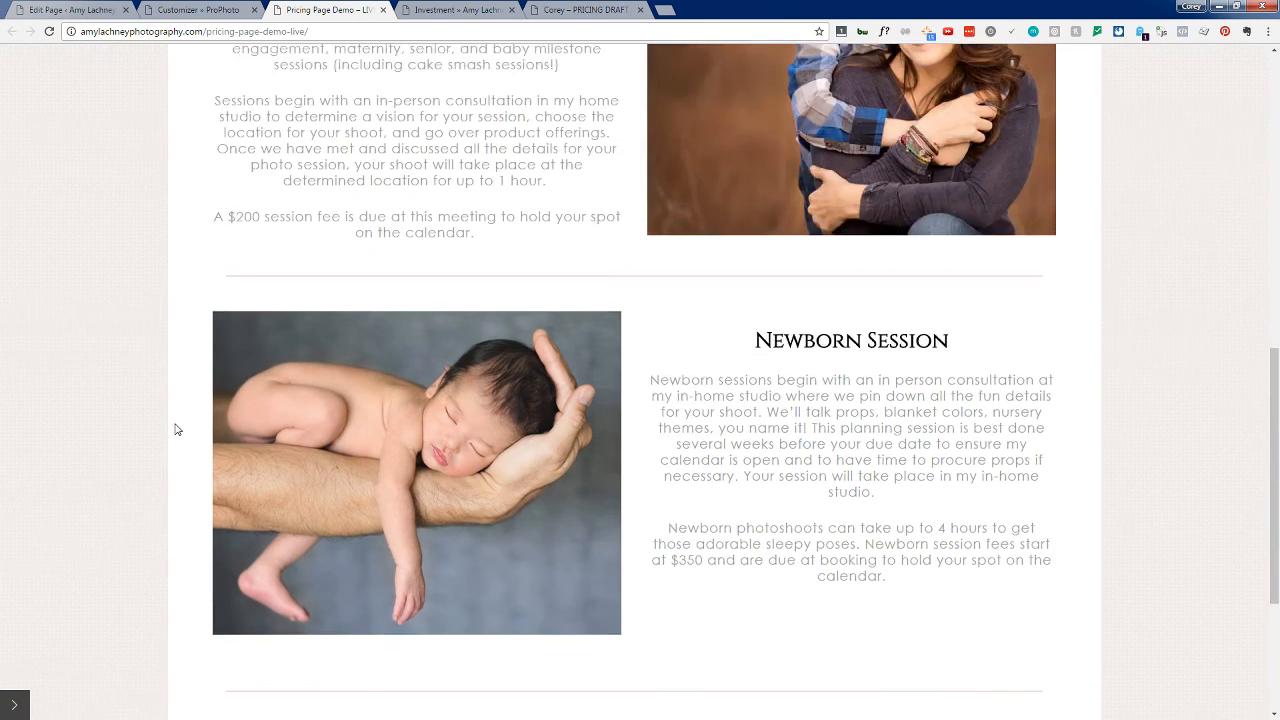
Step: Open the developer tools on the live demo page and preview it with iPhone 6 device emulation
{"action": "right_click", "coordinate": [63, 176]}
{"action": "left_click", "coordinate": [139, 412]}
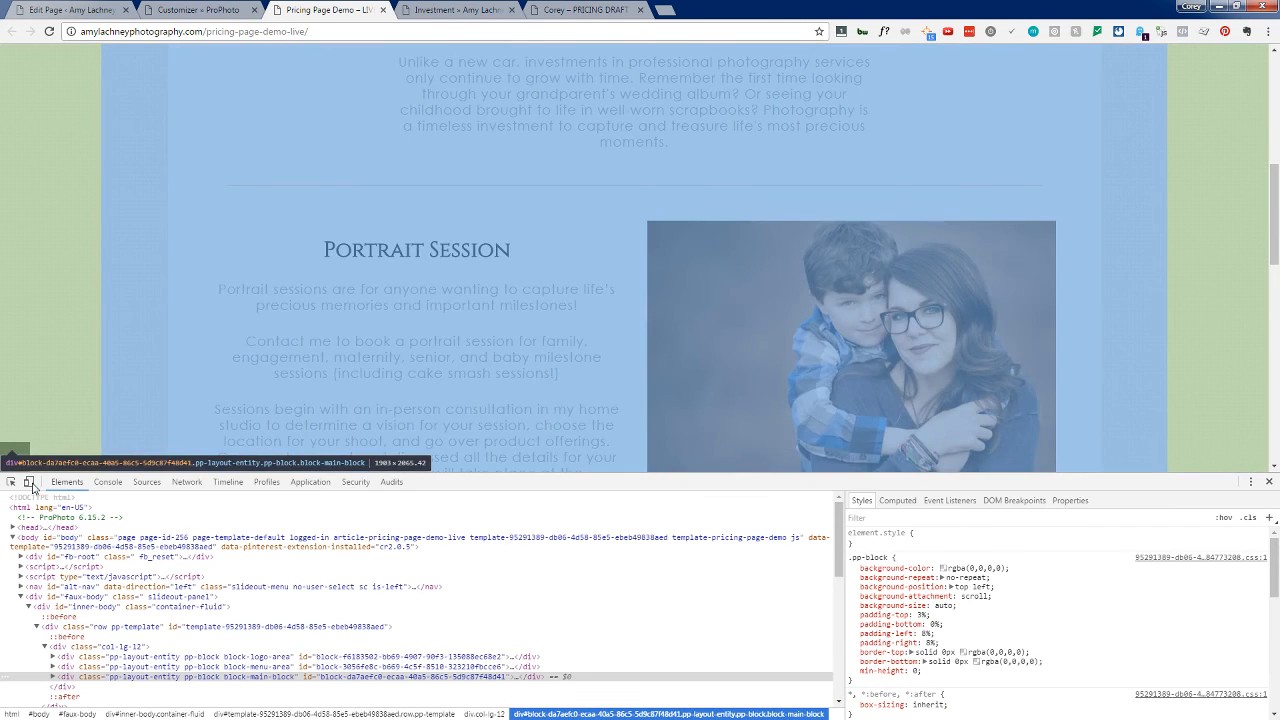
{"action": "left_click", "coordinate": [28, 481]}
{"action": "left_click", "coordinate": [1268, 483]}
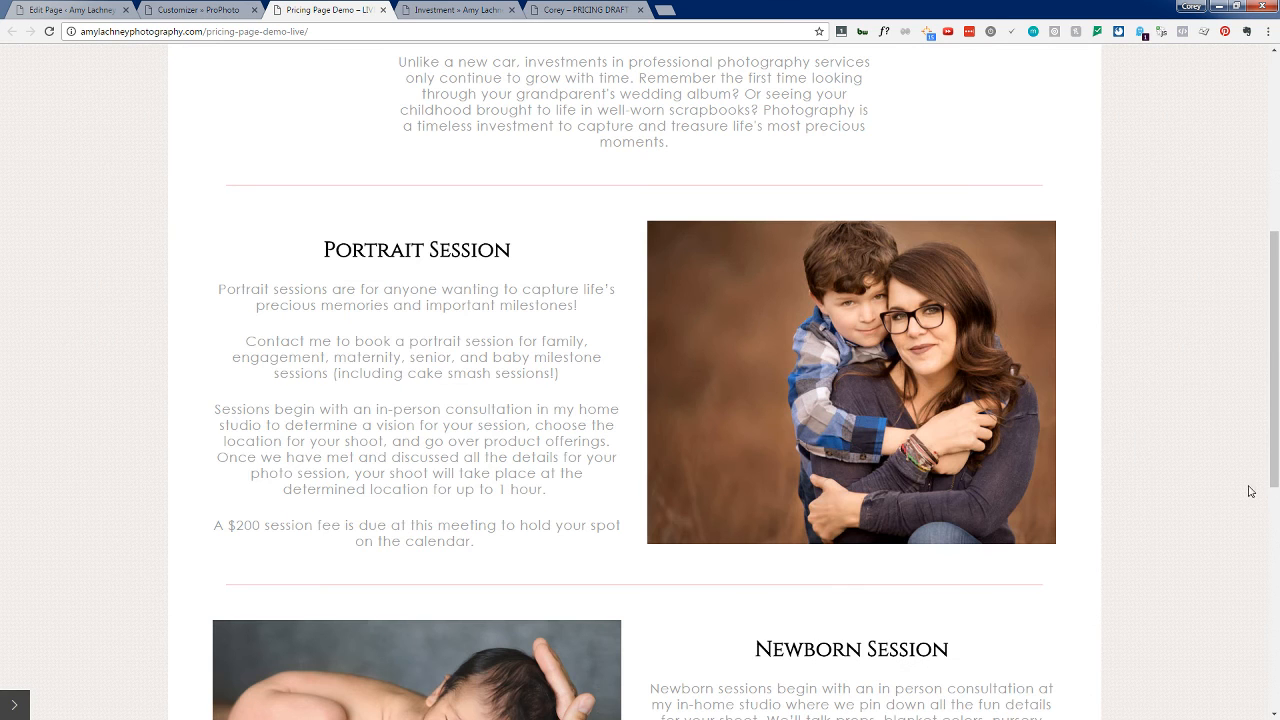
{"action": "right_click", "coordinate": [59, 153]}
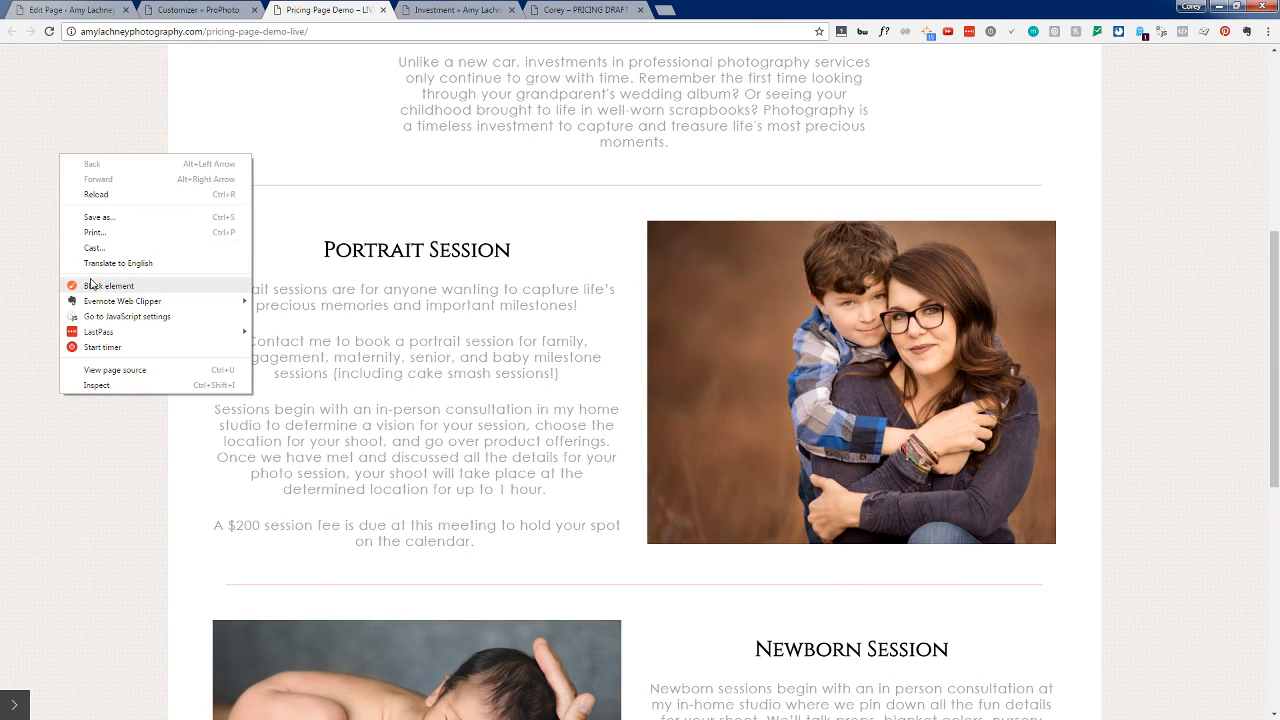
{"action": "left_click", "coordinate": [130, 386]}
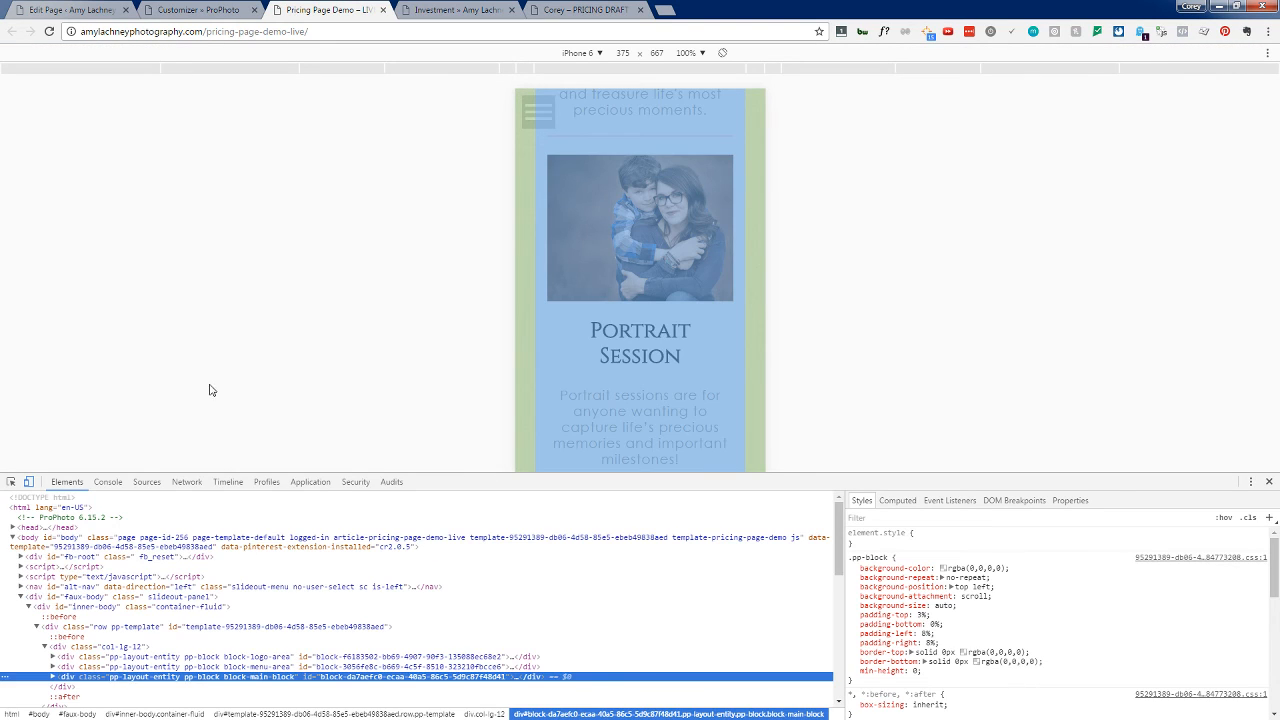
{"action": "left_click", "coordinate": [322, 333]}
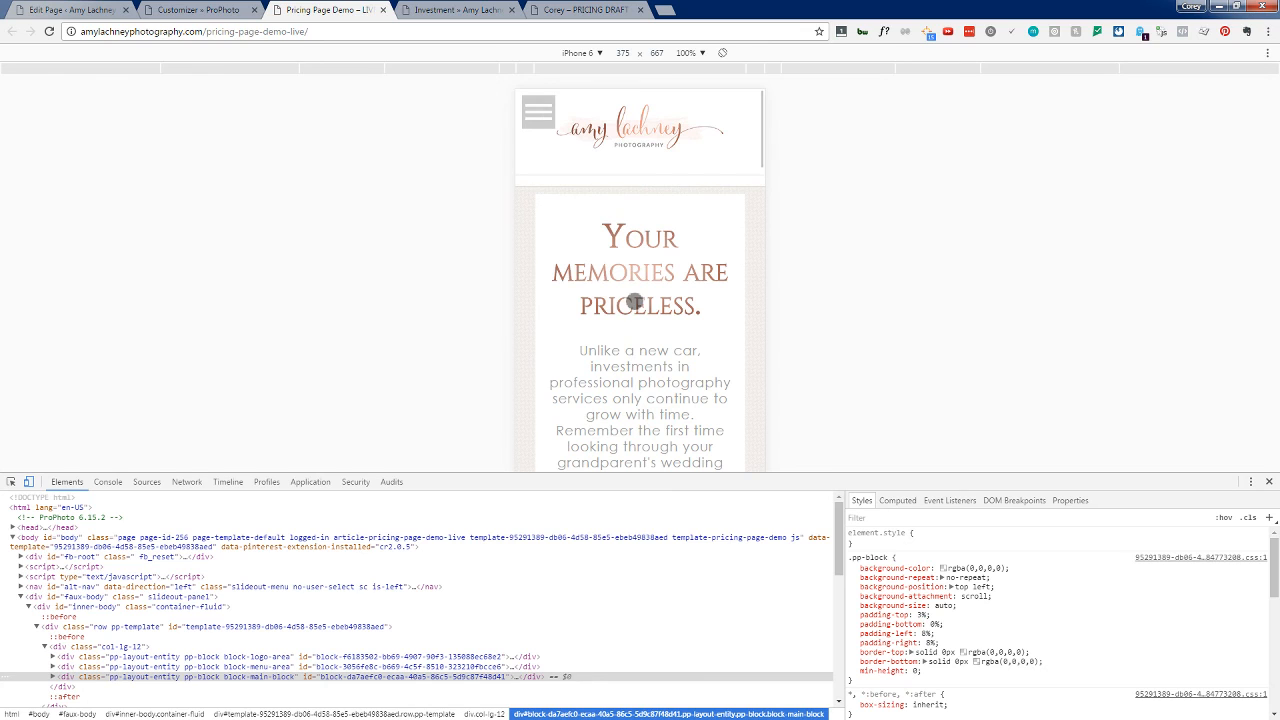
Step: Shrink the developer tools area to enlarge the iPhone 6 preview and examine the page from its logo to the footer
{"action": "scroll", "coordinate": [734, 343], "scroll_direction": "down", "scroll_amount": 5}
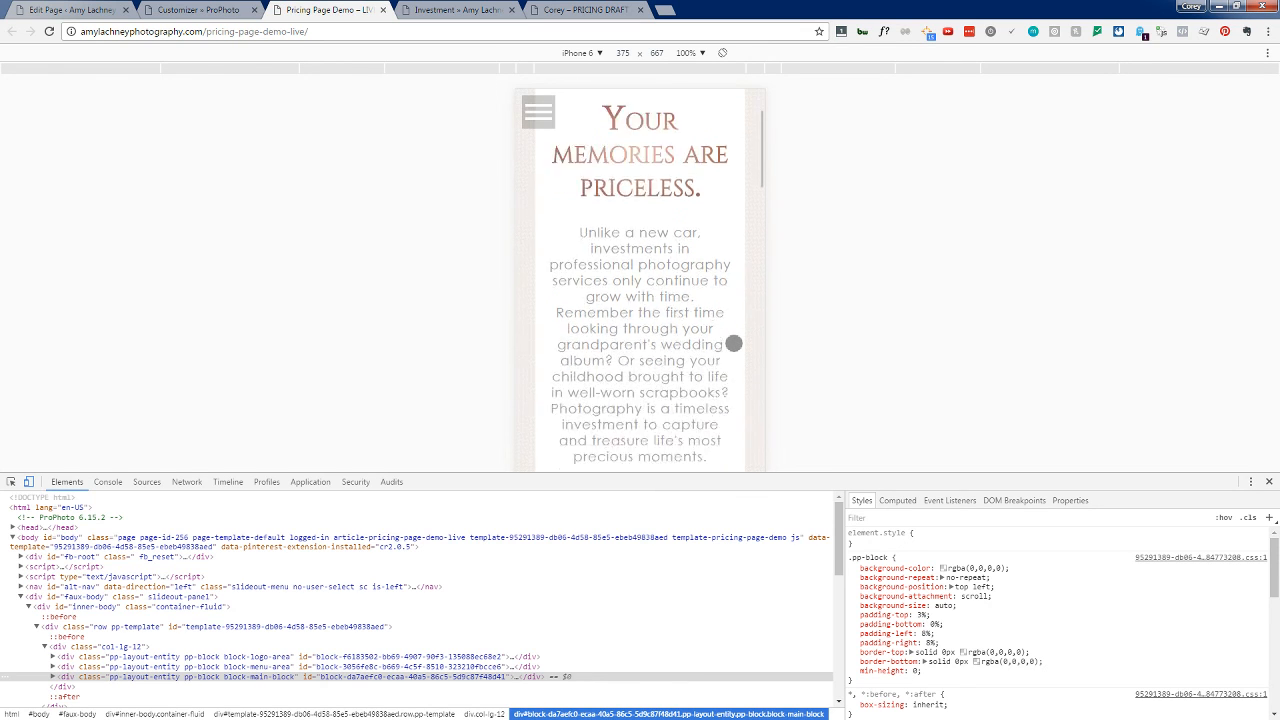
{"action": "scroll", "coordinate": [734, 343], "scroll_direction": "down", "scroll_amount": 3}
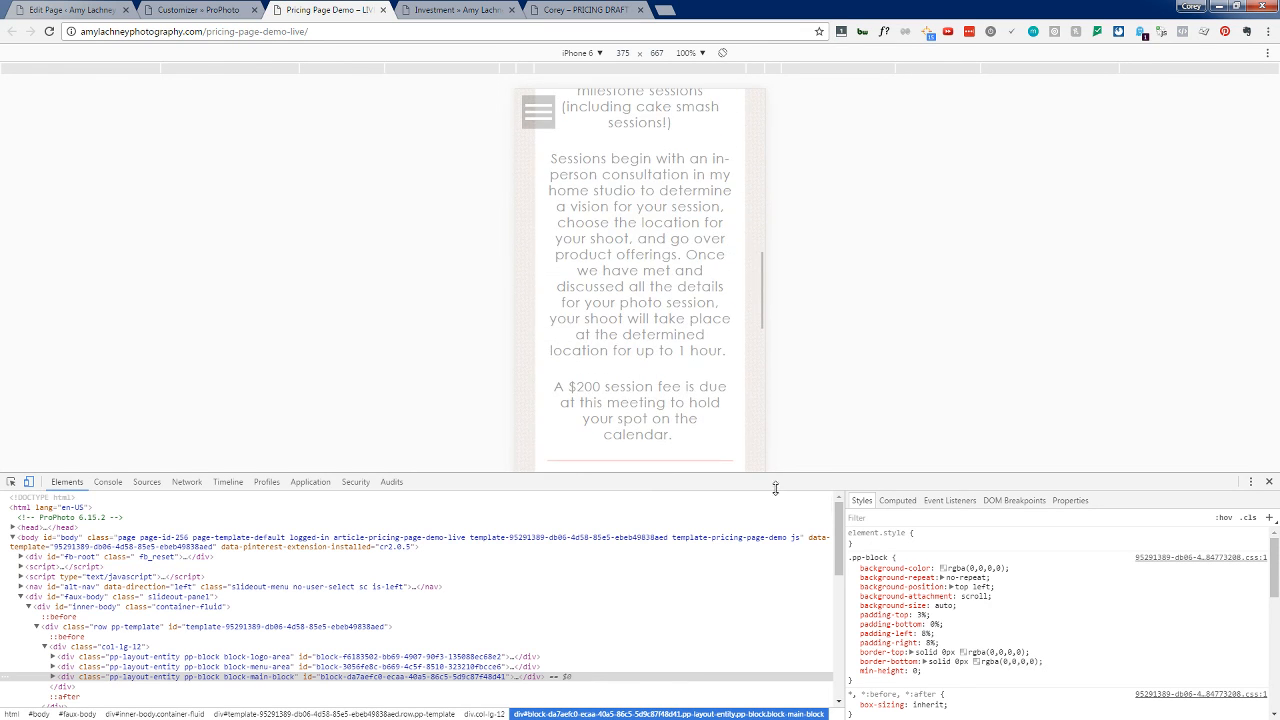
{"action": "left_click_drag", "start_coordinate": [787, 475], "coordinate": [760, 614]}
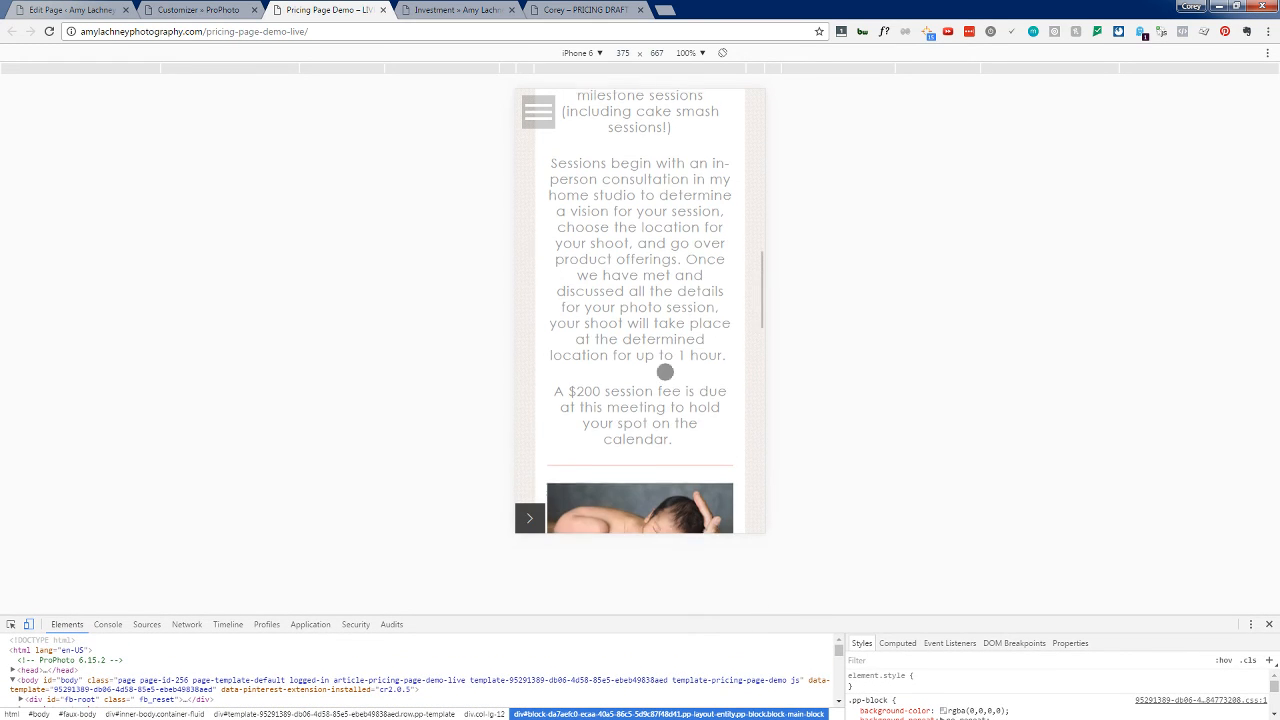
{"action": "scroll", "coordinate": [666, 370], "scroll_direction": "up", "scroll_amount": 6}
{"action": "scroll", "coordinate": [665, 372], "scroll_direction": "up", "scroll_amount": 6}
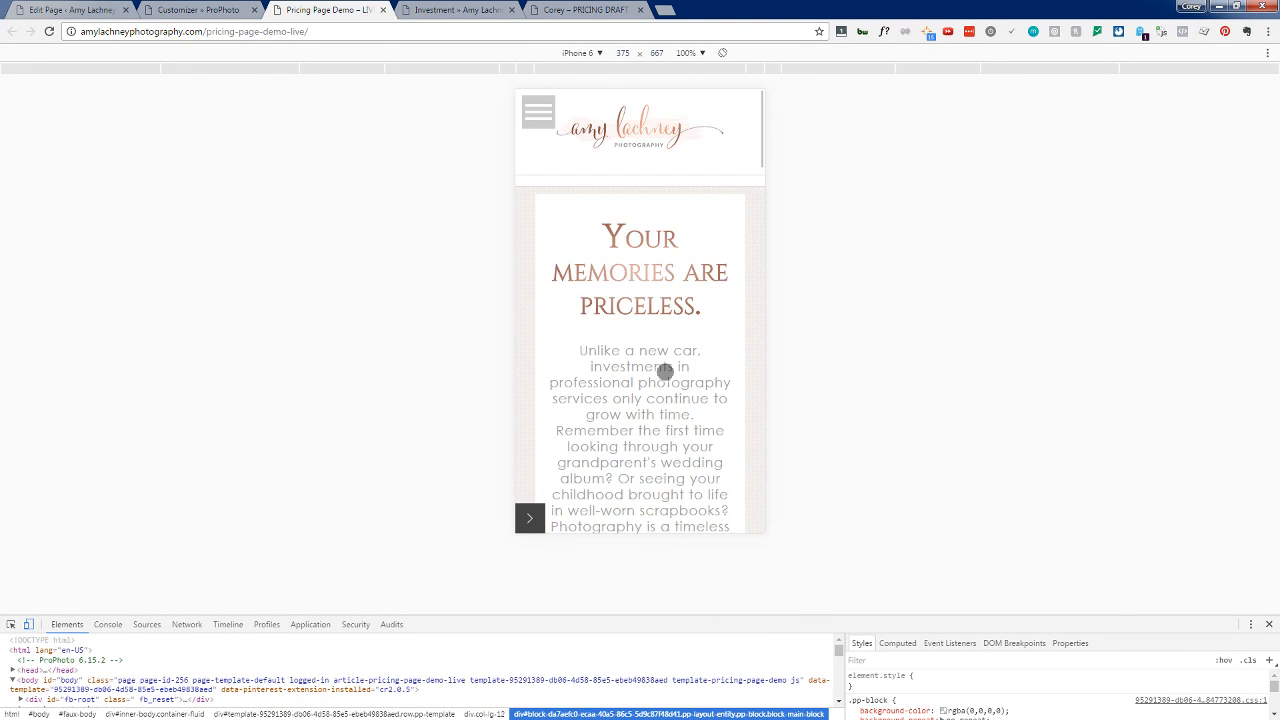
{"action": "scroll", "coordinate": [665, 372], "scroll_direction": "down", "scroll_amount": 4}
{"action": "scroll", "coordinate": [665, 372], "scroll_direction": "down", "scroll_amount": 15}
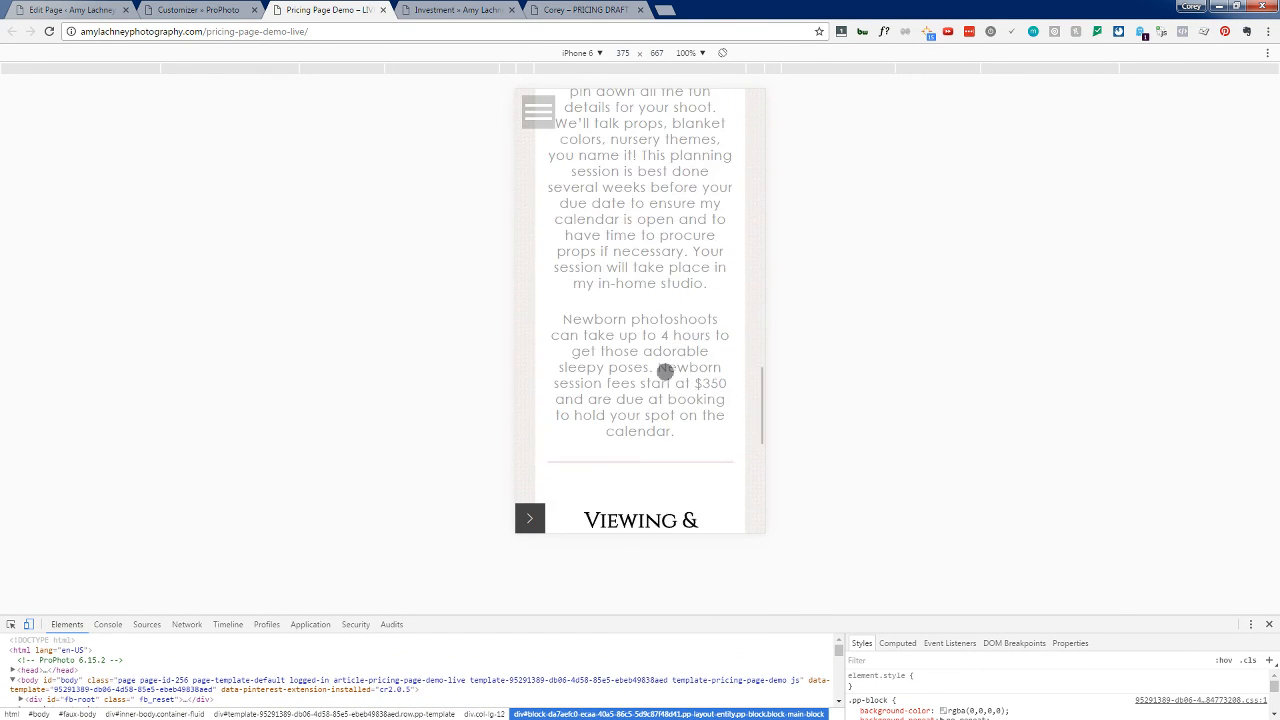
{"action": "scroll", "coordinate": [665, 372], "scroll_direction": "down", "scroll_amount": 4}
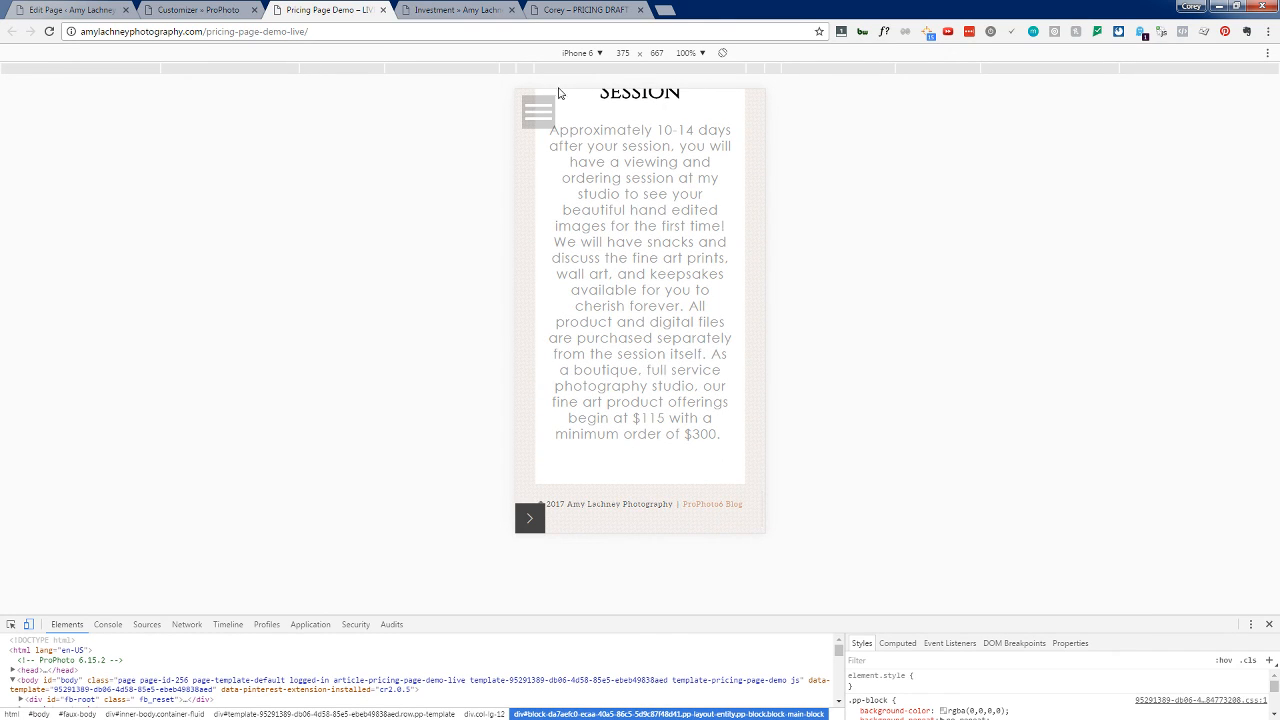
Step: Change the device preview to iPad and examine the page's viewing section, header and opening paragraph
{"action": "left_click", "coordinate": [600, 55]}
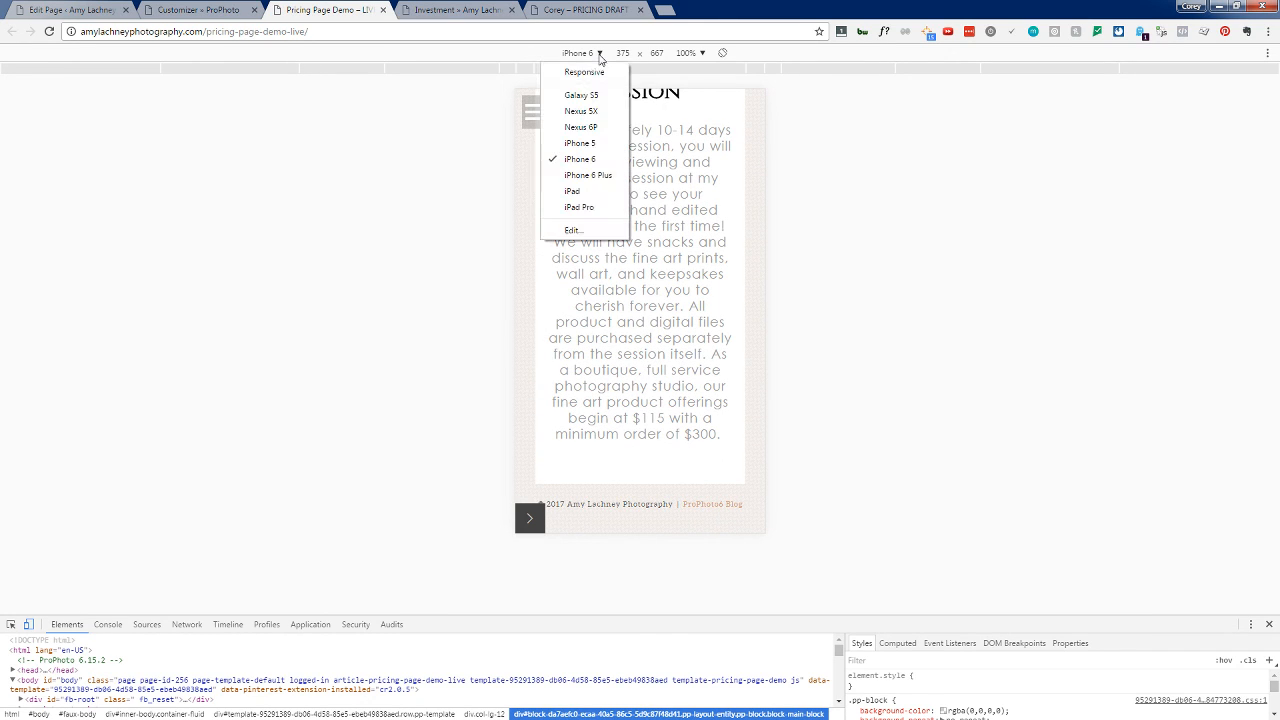
{"action": "left_click", "coordinate": [590, 191]}
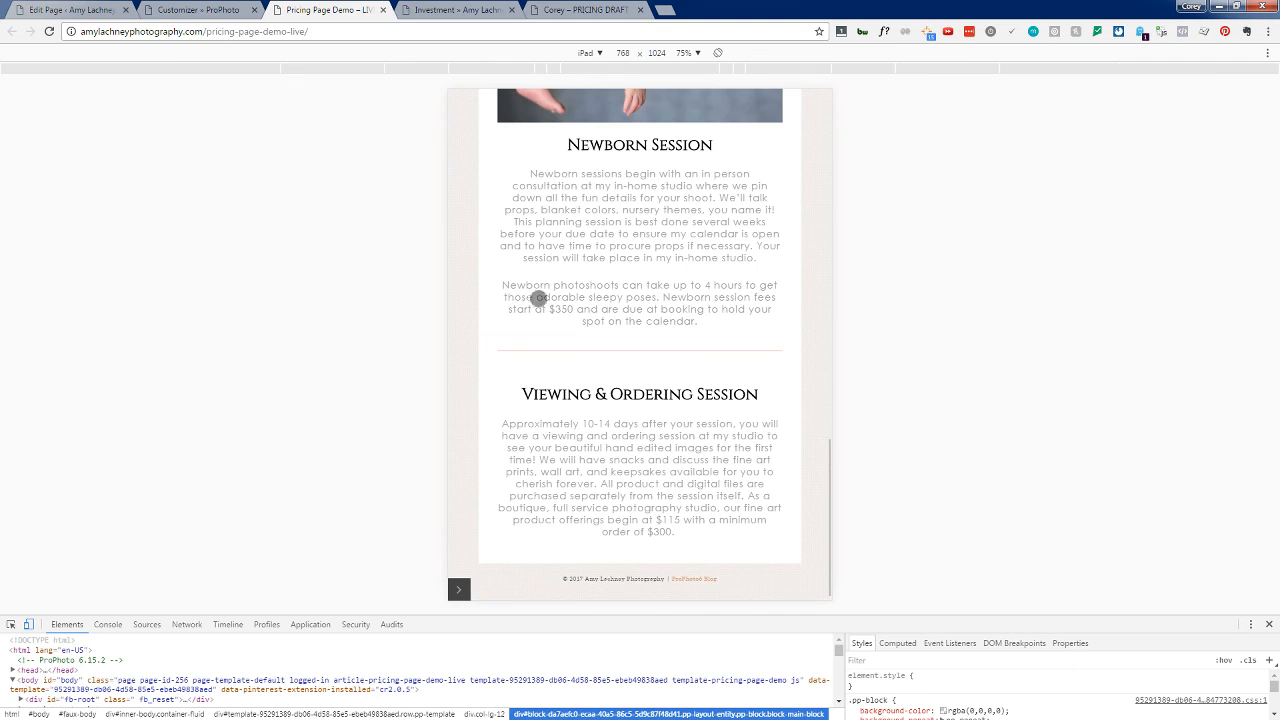
{"action": "scroll", "coordinate": [594, 325], "scroll_direction": "up", "scroll_amount": 10}
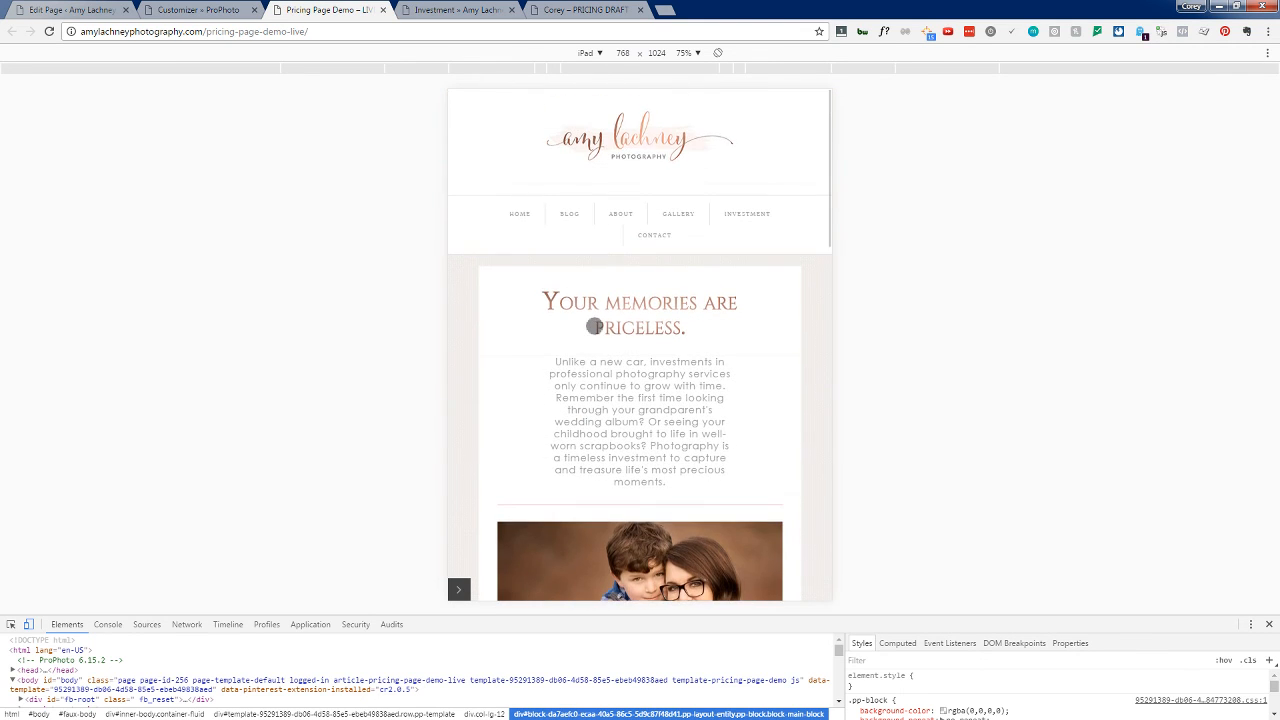
{"action": "scroll", "coordinate": [669, 325], "scroll_direction": "down", "scroll_amount": 3}
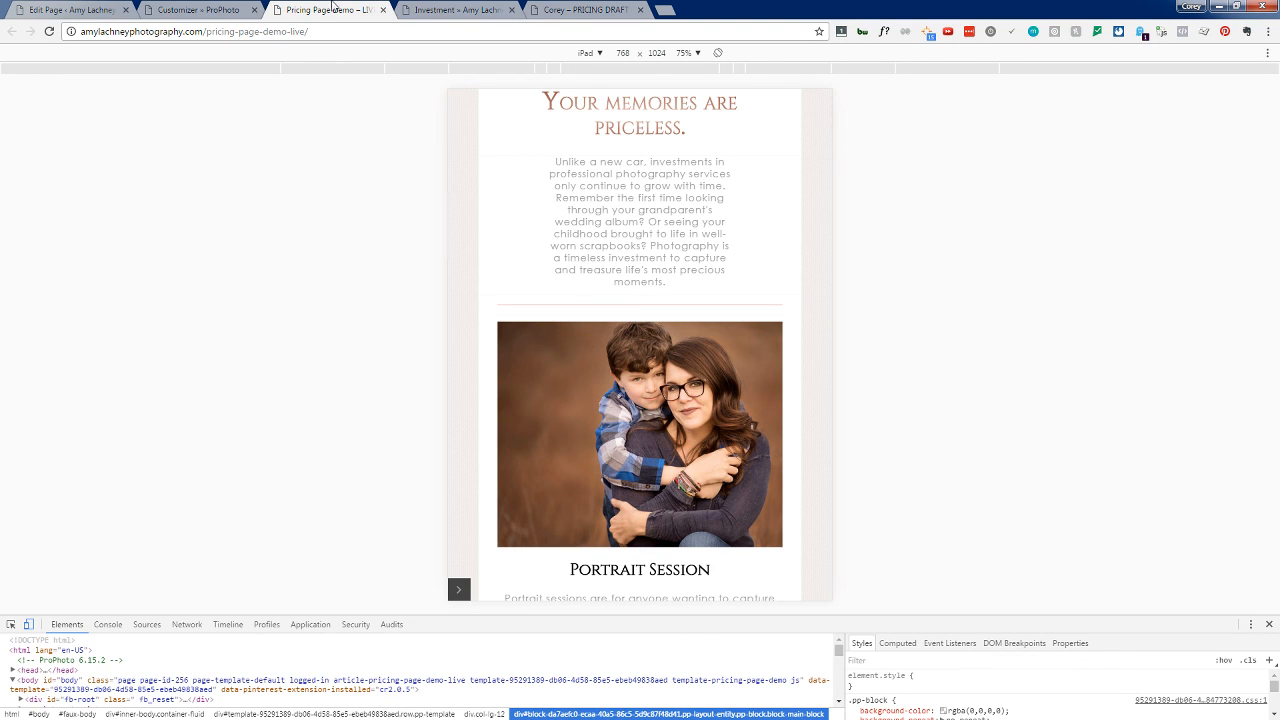
Step: Switch to the ProPhoto Customizer and open the opening para row's customizations at the row padding settings
{"action": "left_click", "coordinate": [197, 10]}
{"action": "scroll", "coordinate": [181, 461], "scroll_direction": "down", "scroll_amount": 2}
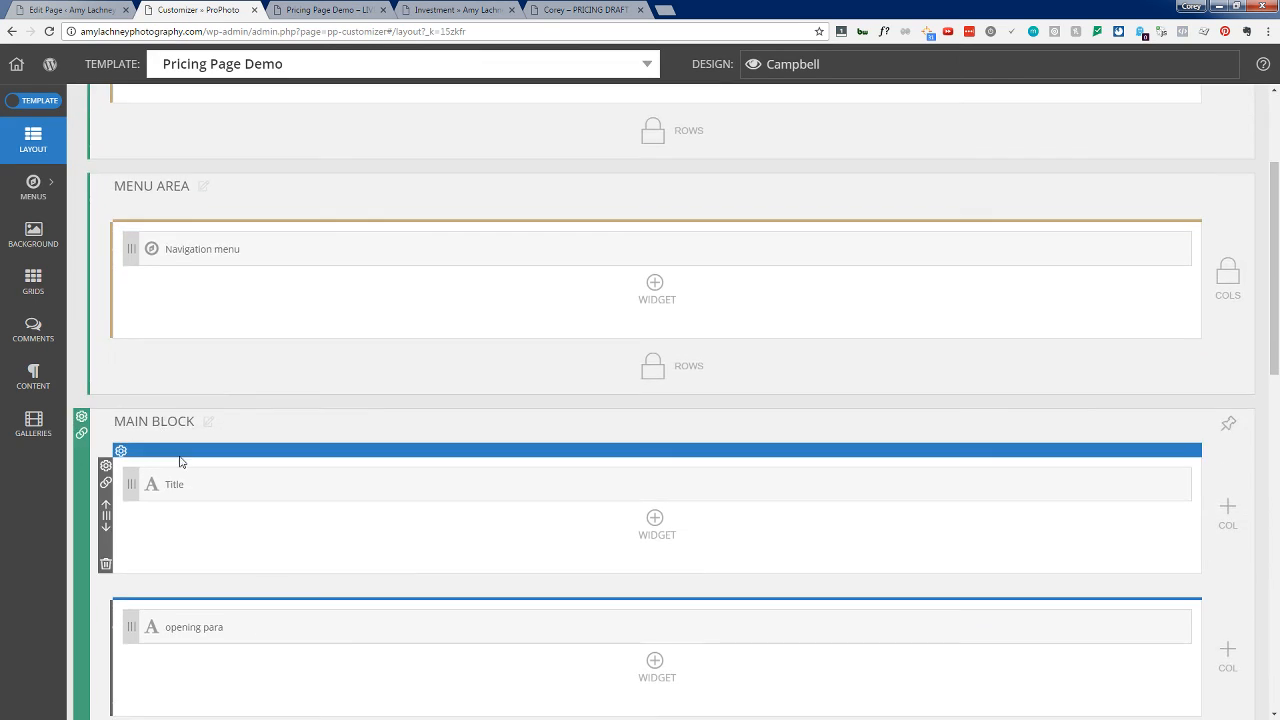
{"action": "scroll", "coordinate": [181, 461], "scroll_direction": "down", "scroll_amount": 1}
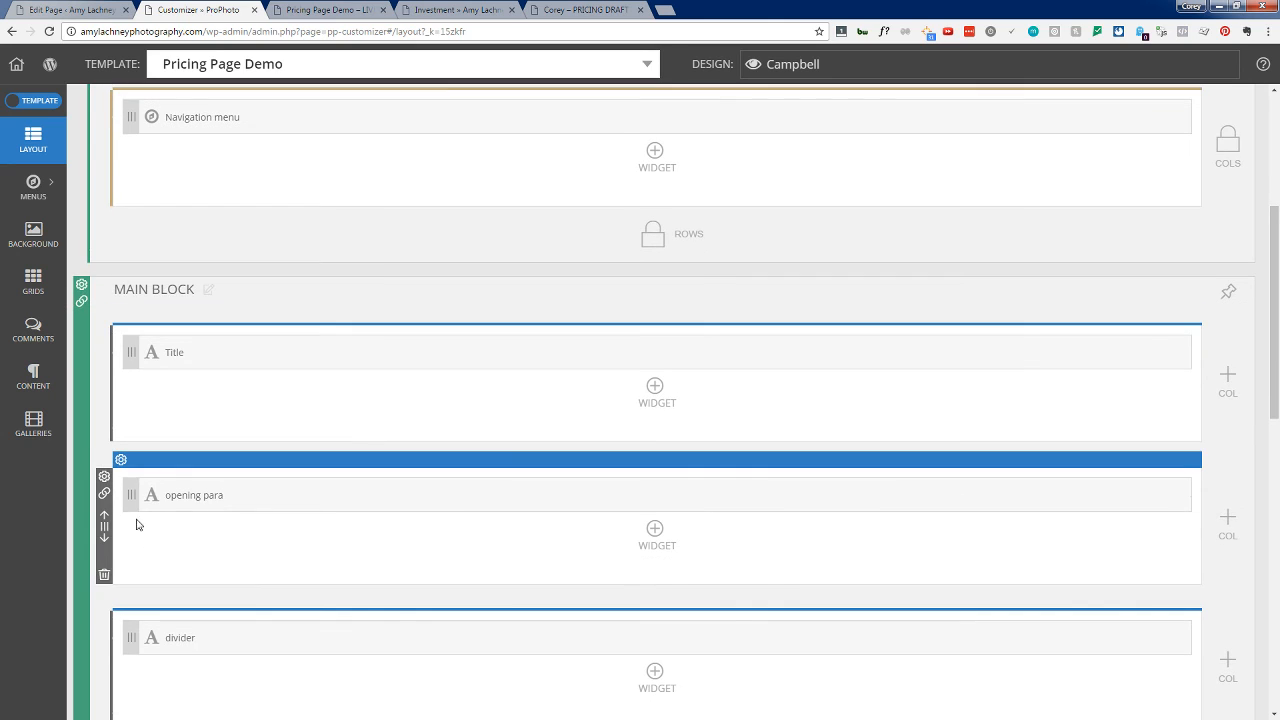
{"action": "left_click", "coordinate": [105, 477]}
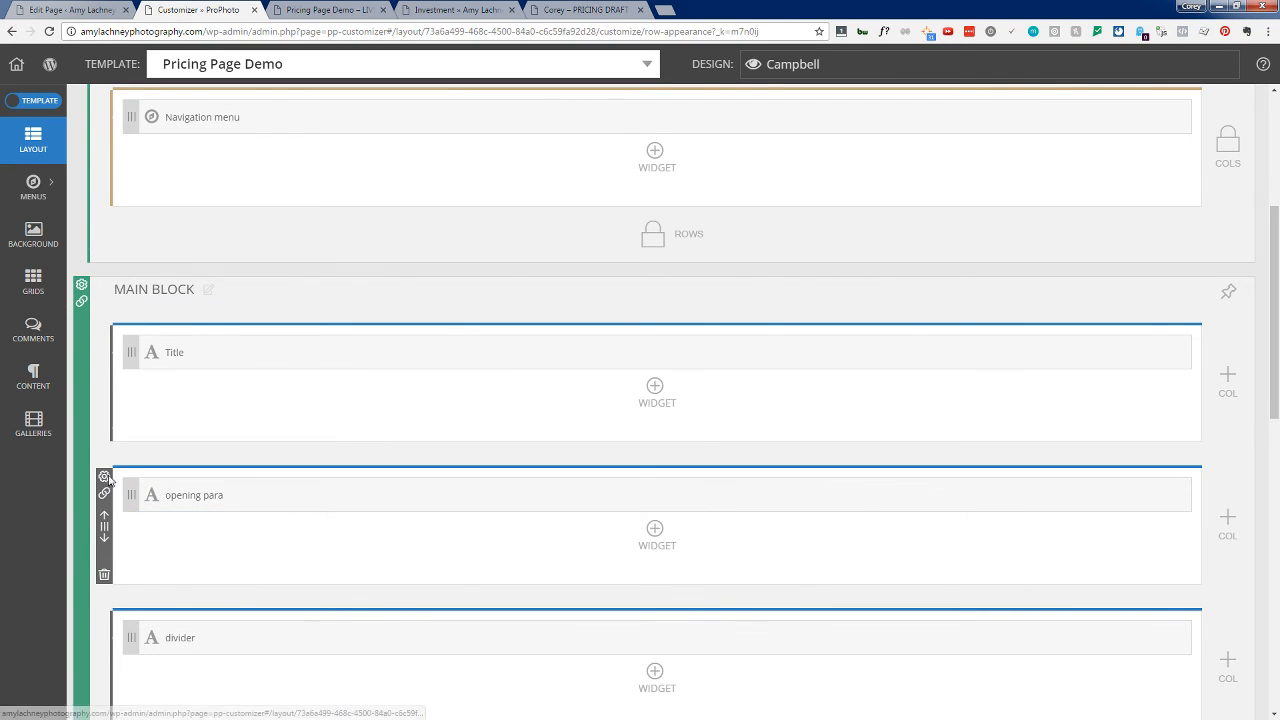
{"action": "scroll", "coordinate": [223, 243], "scroll_direction": "down", "scroll_amount": 5}
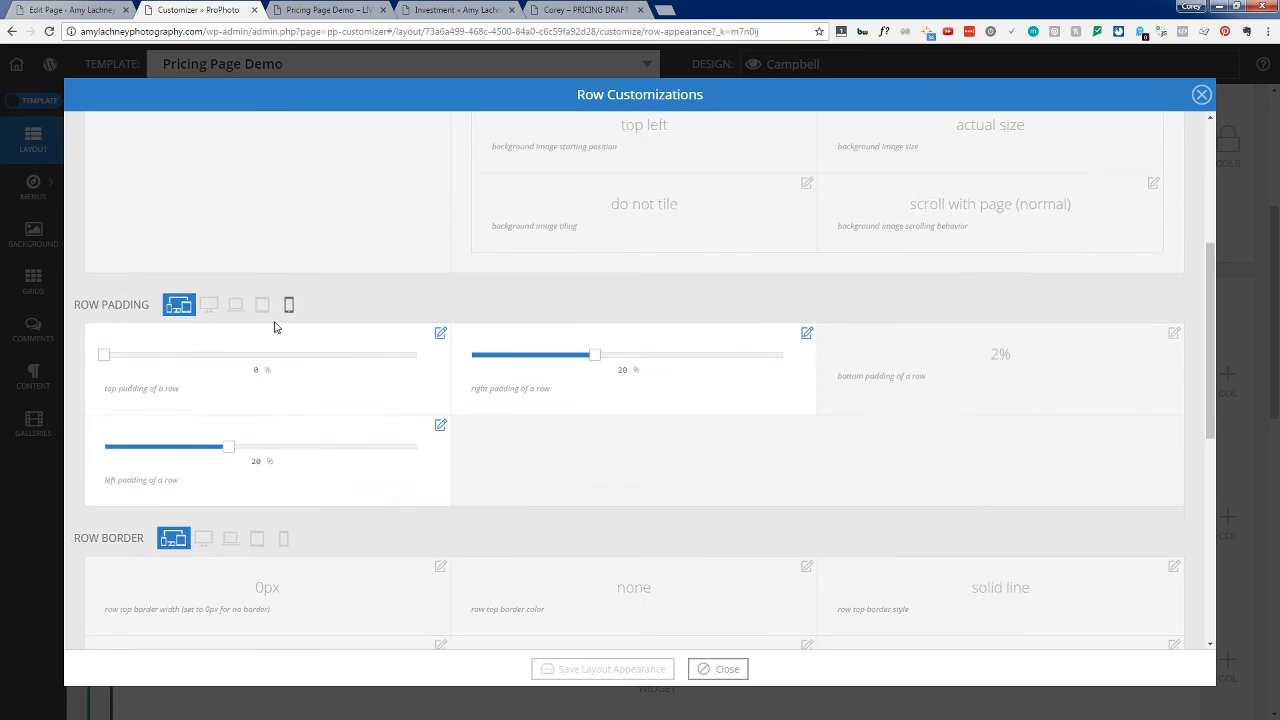
Step: Compare the opening para row's padding settings for all devices, desktop and phone displays
{"action": "scroll", "coordinate": [380, 361], "scroll_direction": "up", "scroll_amount": 2}
{"action": "left_click", "coordinate": [208, 306]}
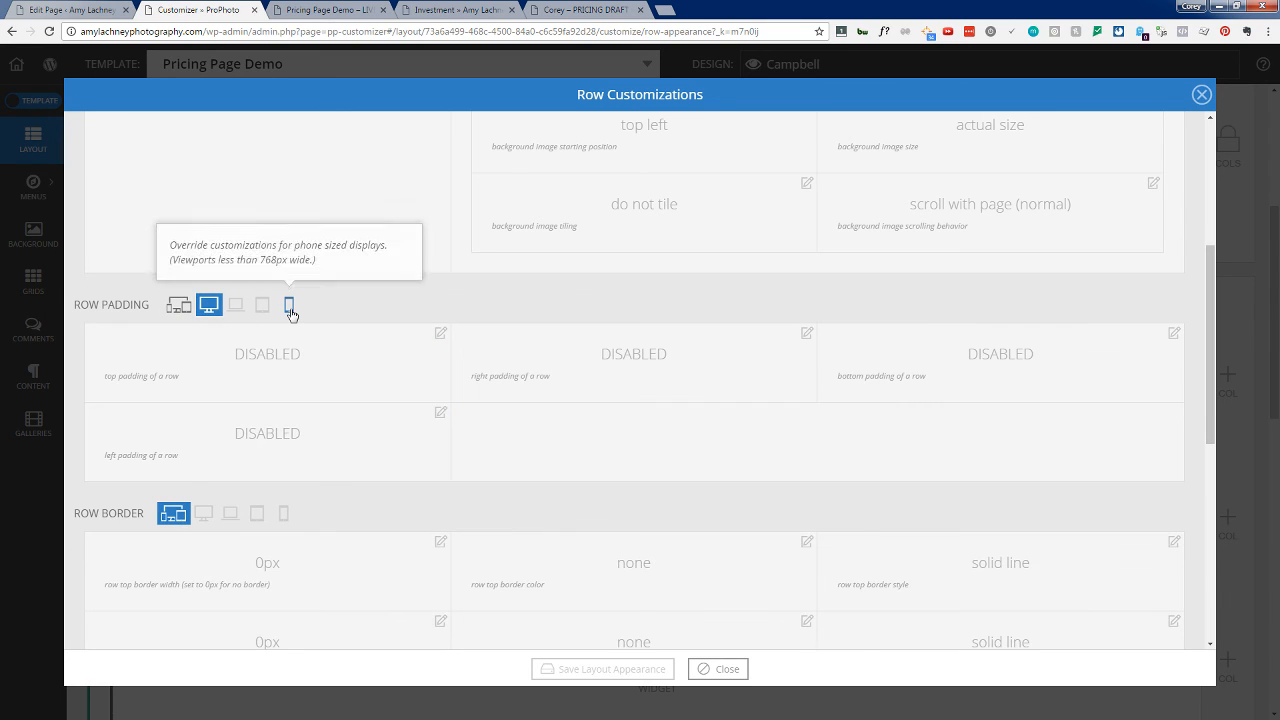
{"action": "left_click", "coordinate": [289, 306]}
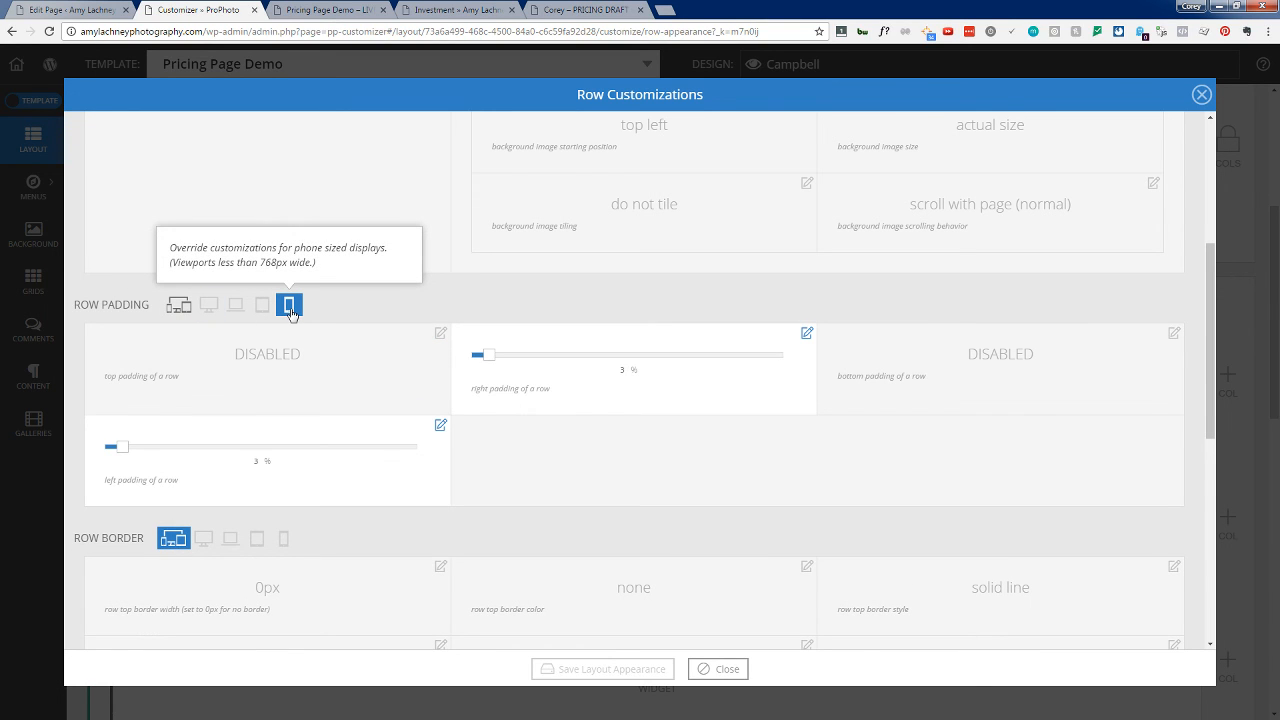
{"action": "left_click", "coordinate": [218, 306]}
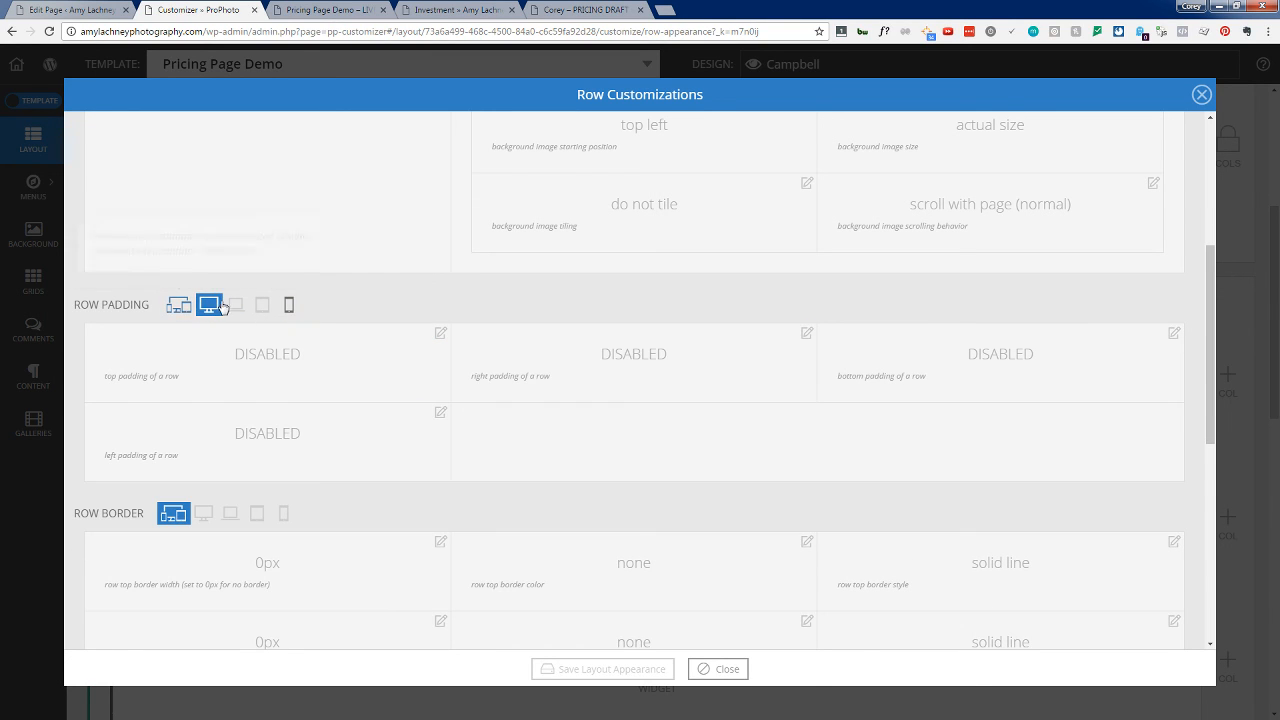
{"action": "left_click", "coordinate": [178, 307]}
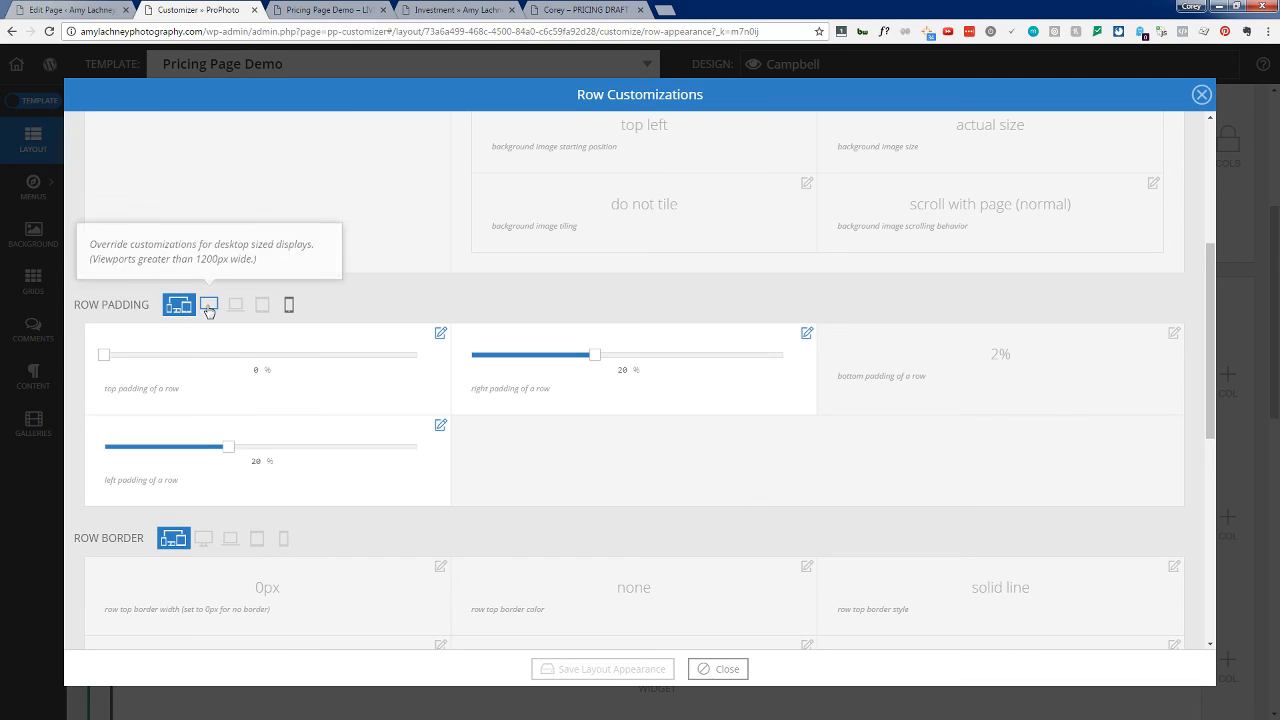
{"action": "left_click", "coordinate": [209, 307]}
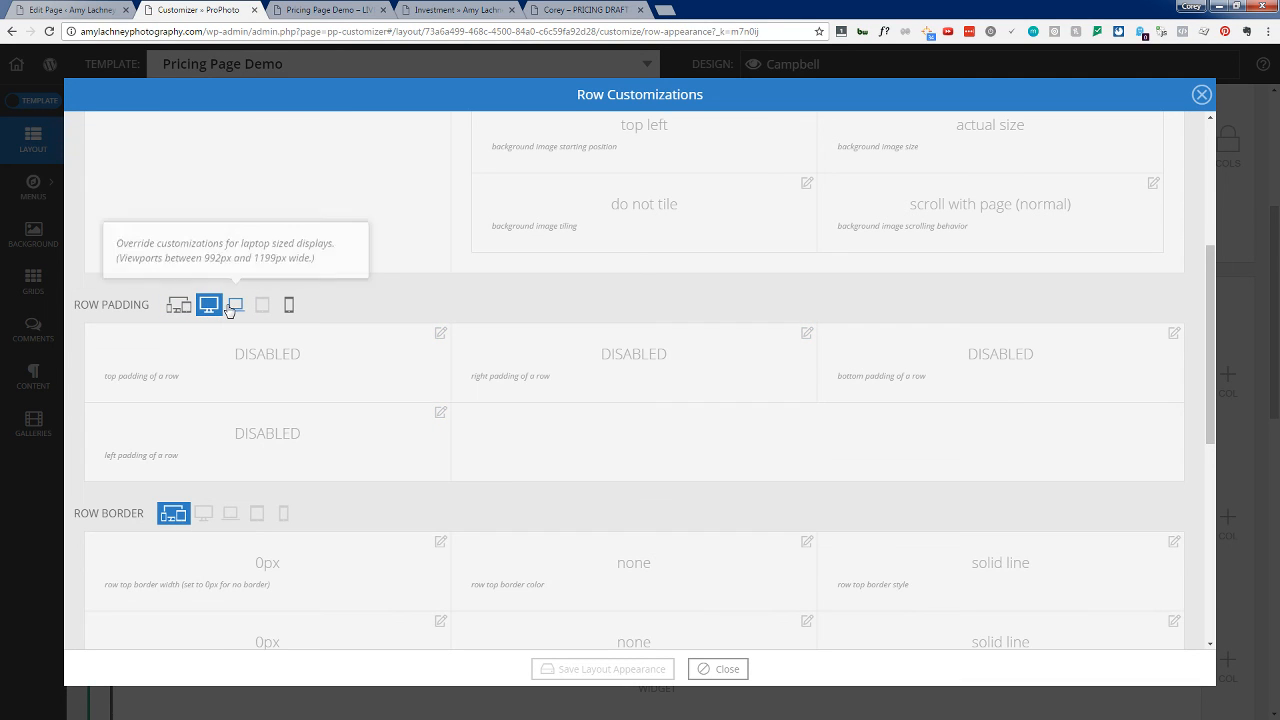
Step: Override the opening para row's tablet padding with 10% right and 10% left, and save the layout appearance
{"action": "left_click", "coordinate": [257, 306]}
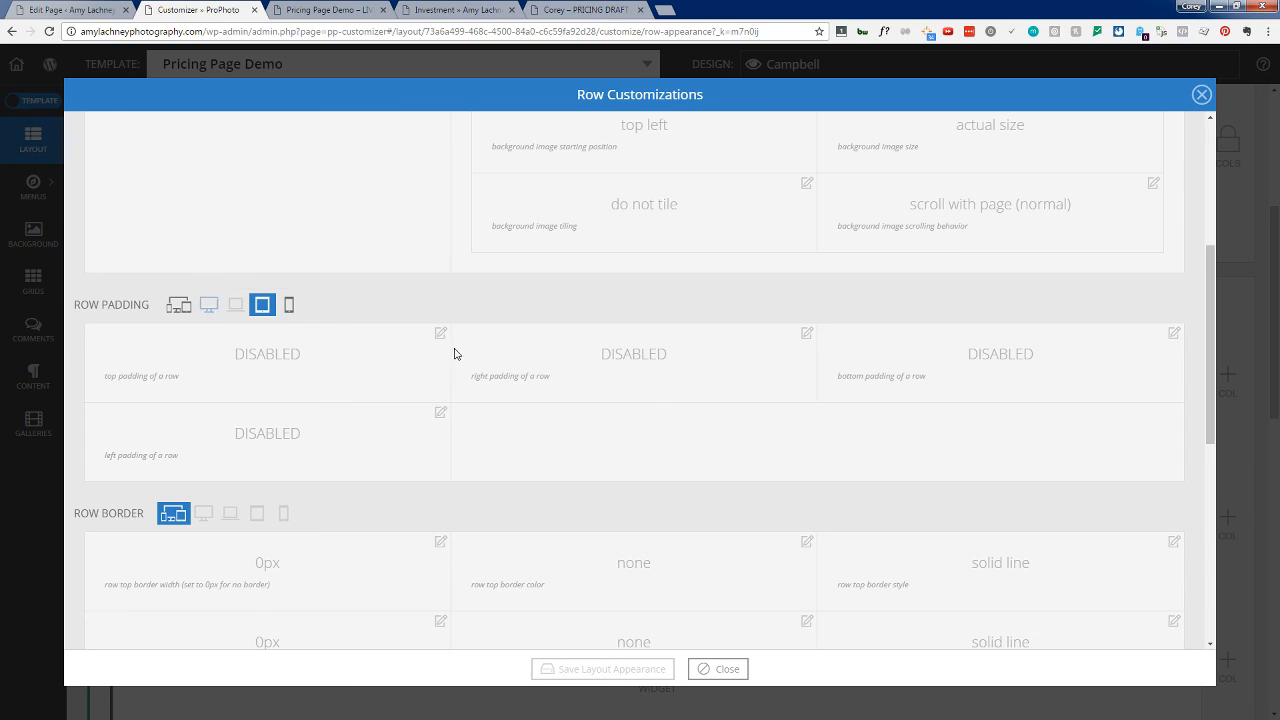
{"action": "left_click", "coordinate": [807, 334]}
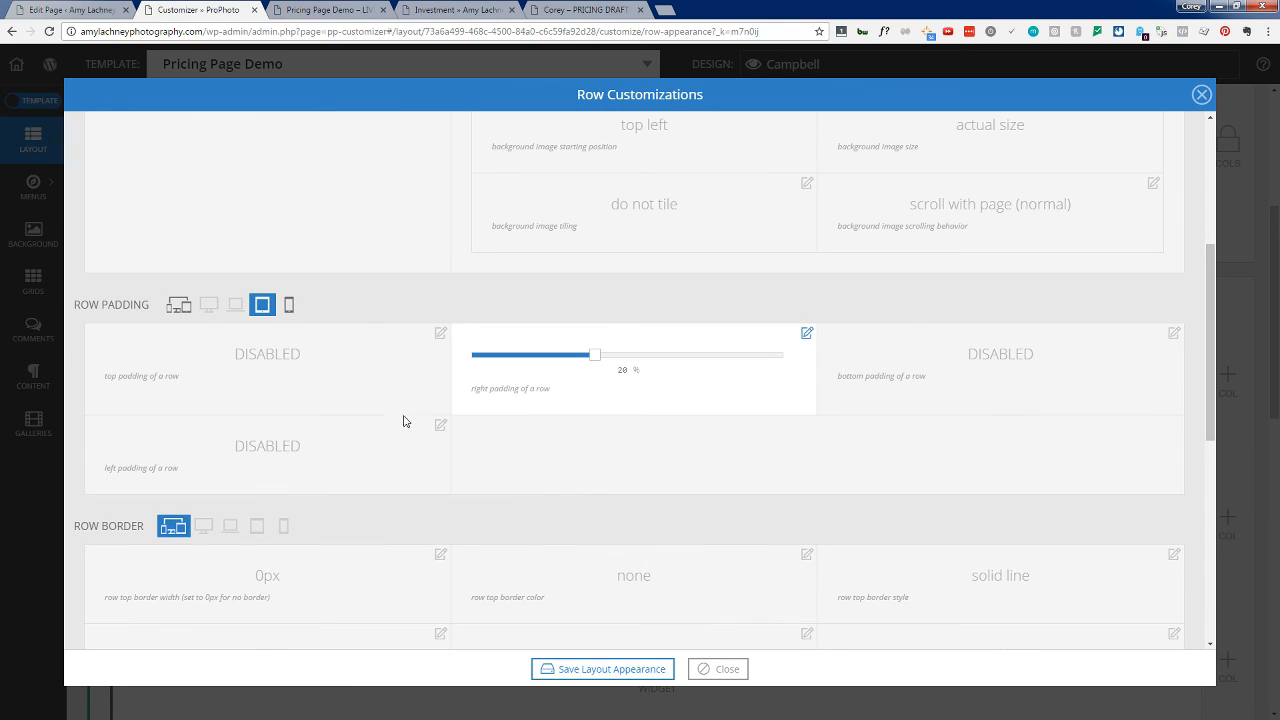
{"action": "left_click", "coordinate": [442, 426]}
{"action": "left_click_drag", "start_coordinate": [551, 361], "coordinate": [544, 355]}
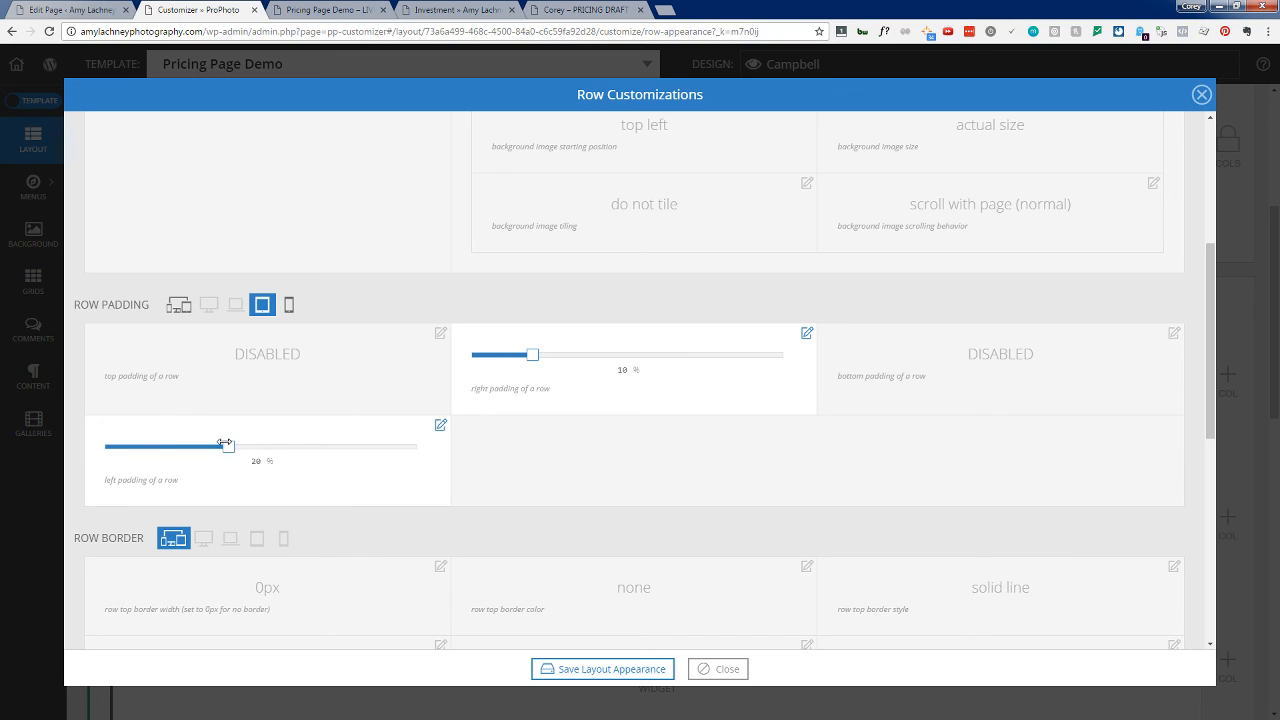
{"action": "left_click_drag", "start_coordinate": [225, 444], "coordinate": [152, 447]}
{"action": "left_click", "coordinate": [664, 670]}
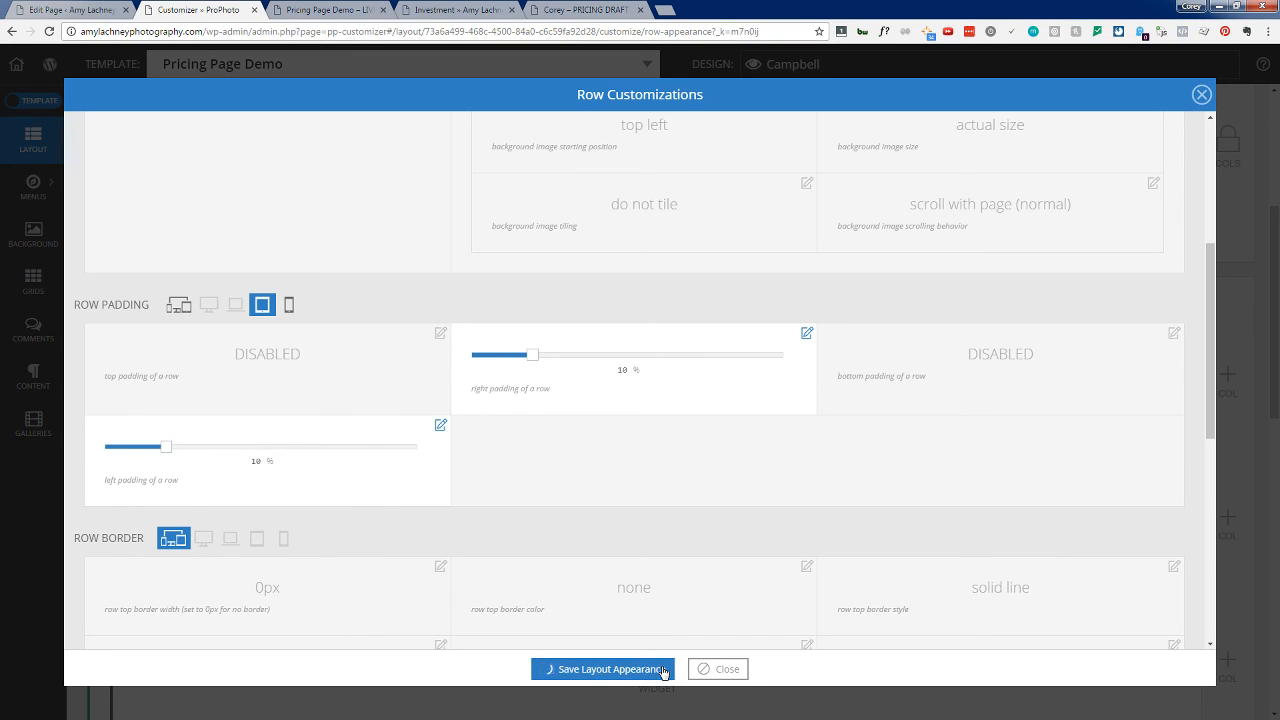
Step: Return to the live demo page, reload it and check the opening paragraph and session sections at iPad size
{"action": "left_click", "coordinate": [322, 8]}
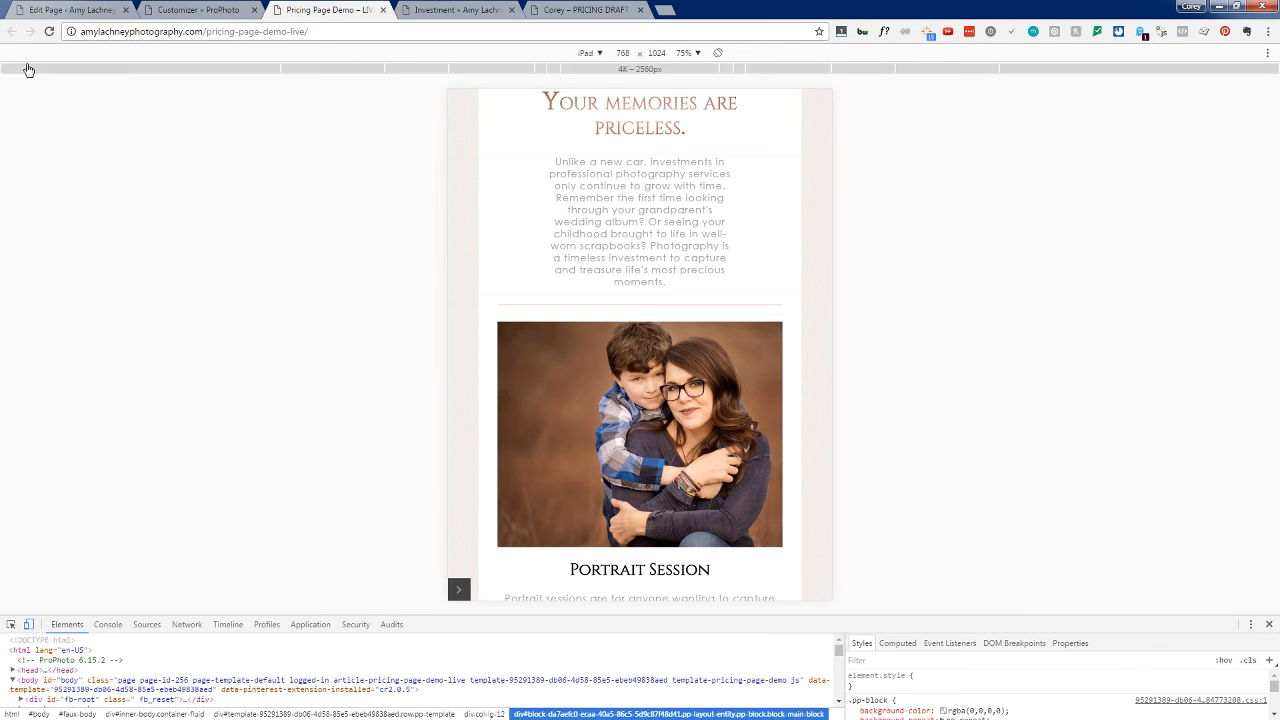
{"action": "left_click", "coordinate": [48, 32]}
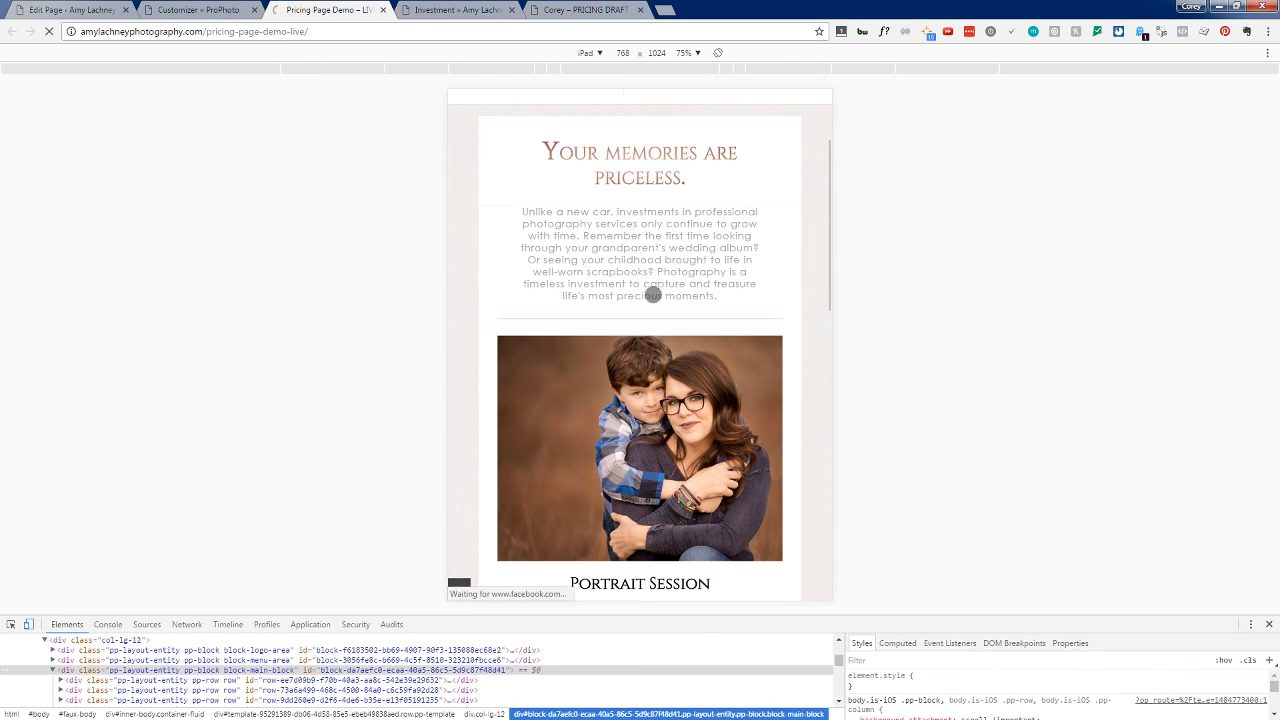
{"action": "scroll", "coordinate": [652, 296], "scroll_direction": "down", "scroll_amount": 2}
{"action": "scroll", "coordinate": [652, 294], "scroll_direction": "down", "scroll_amount": 10}
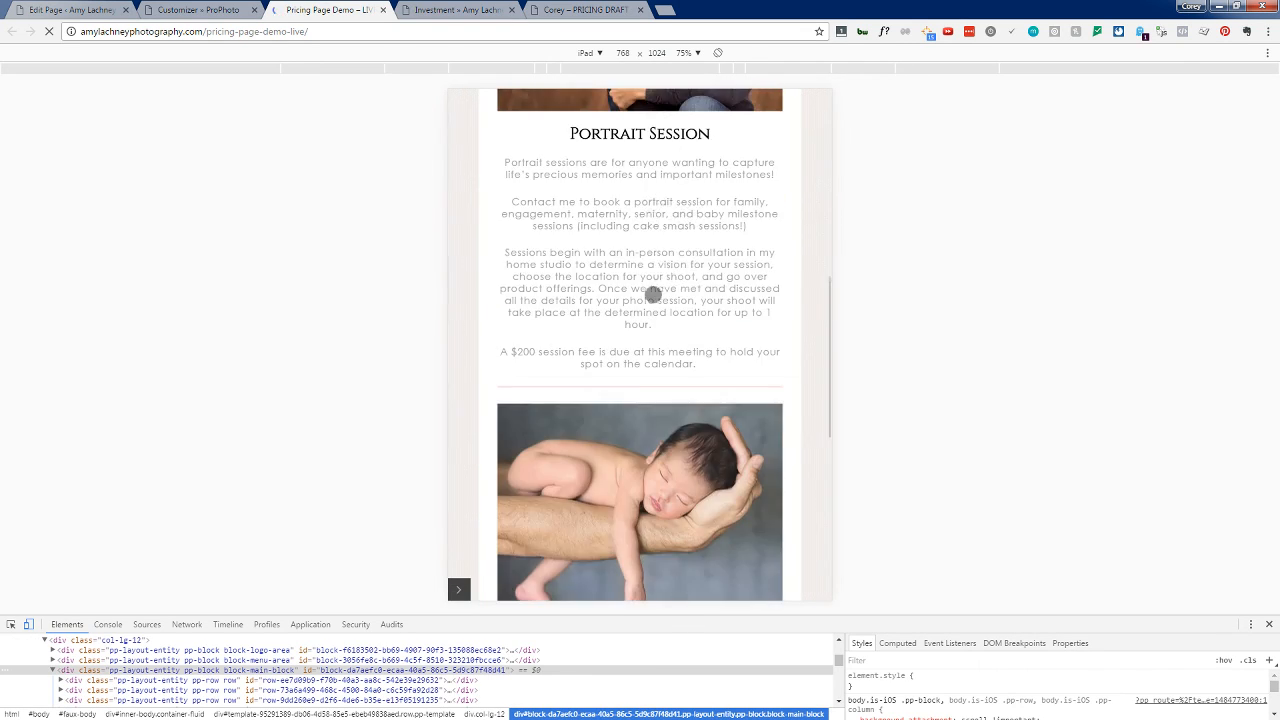
{"action": "scroll", "coordinate": [652, 294], "scroll_direction": "up", "scroll_amount": 12}
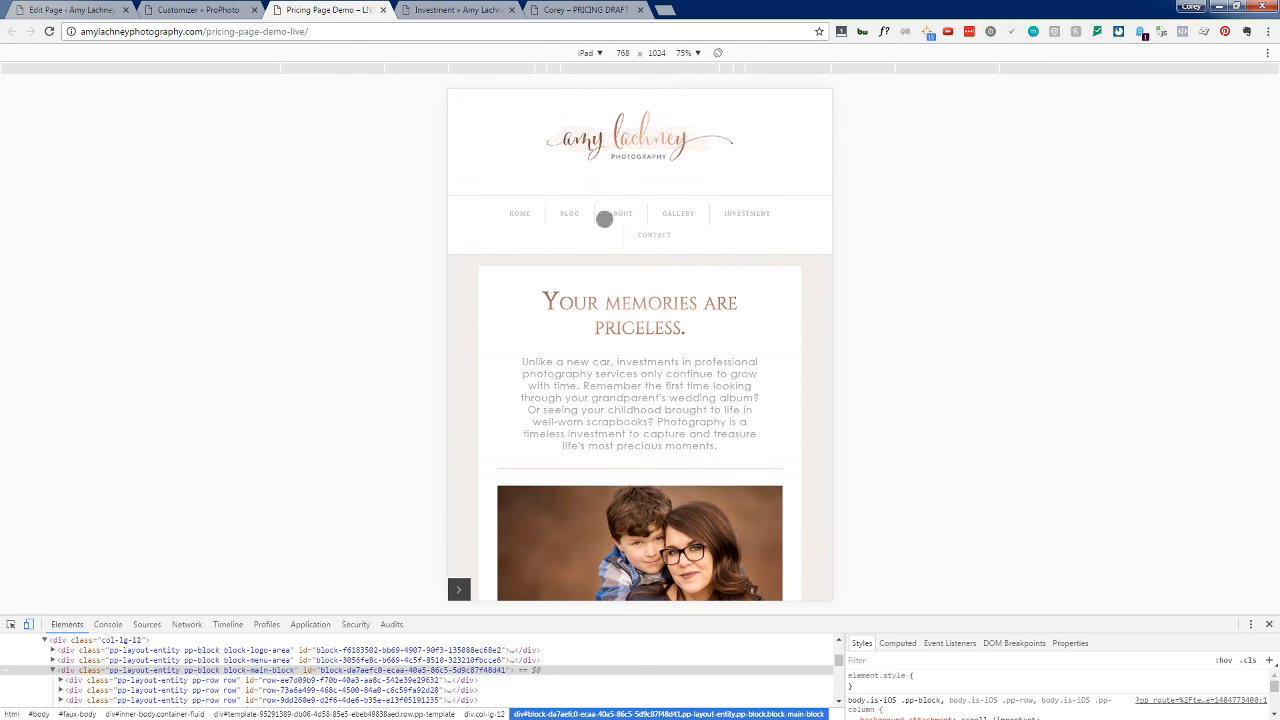
Step: Preview the live page at iPhone 6 size, then return it to full desktop width
{"action": "left_click", "coordinate": [592, 53]}
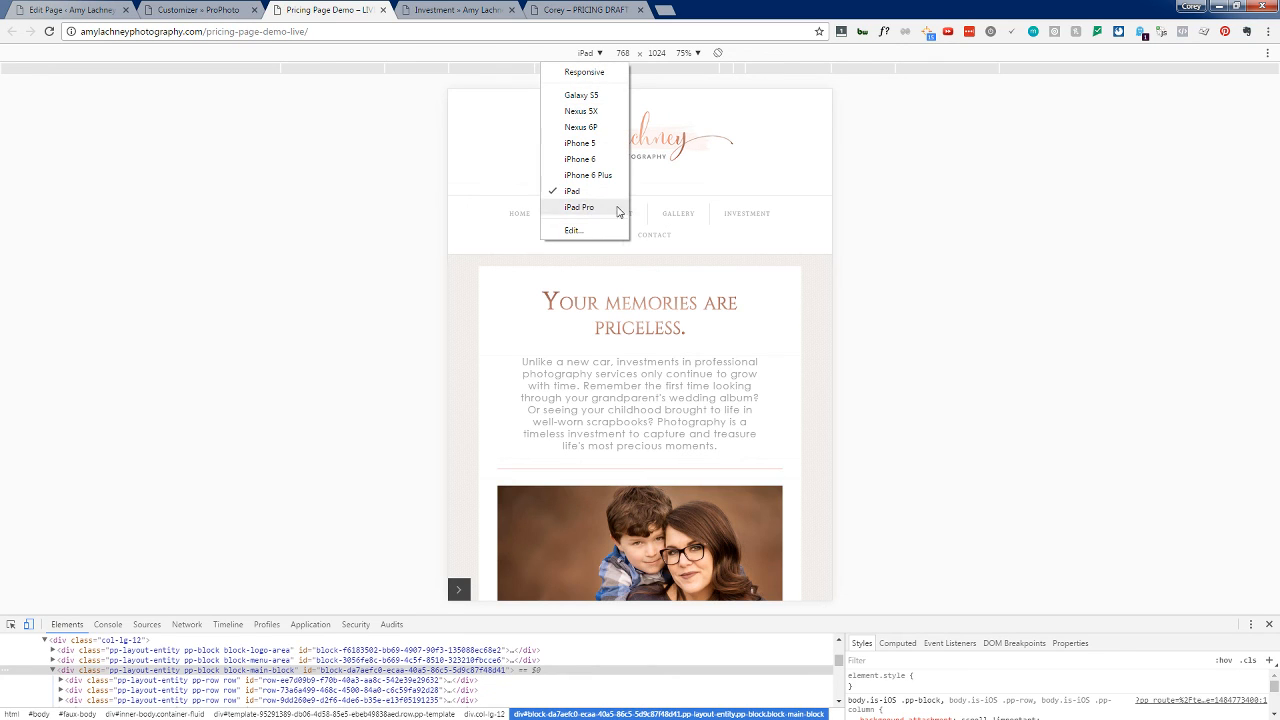
{"action": "left_click", "coordinate": [592, 160]}
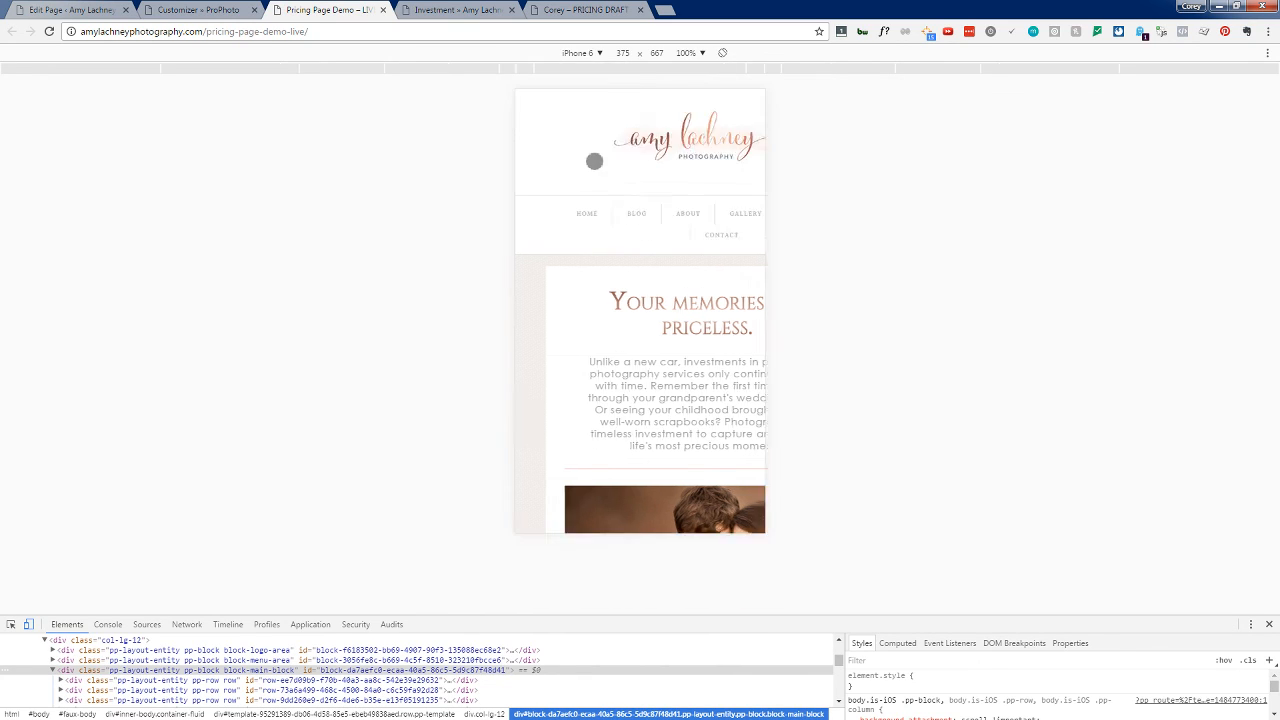
{"action": "left_click", "coordinate": [598, 55]}
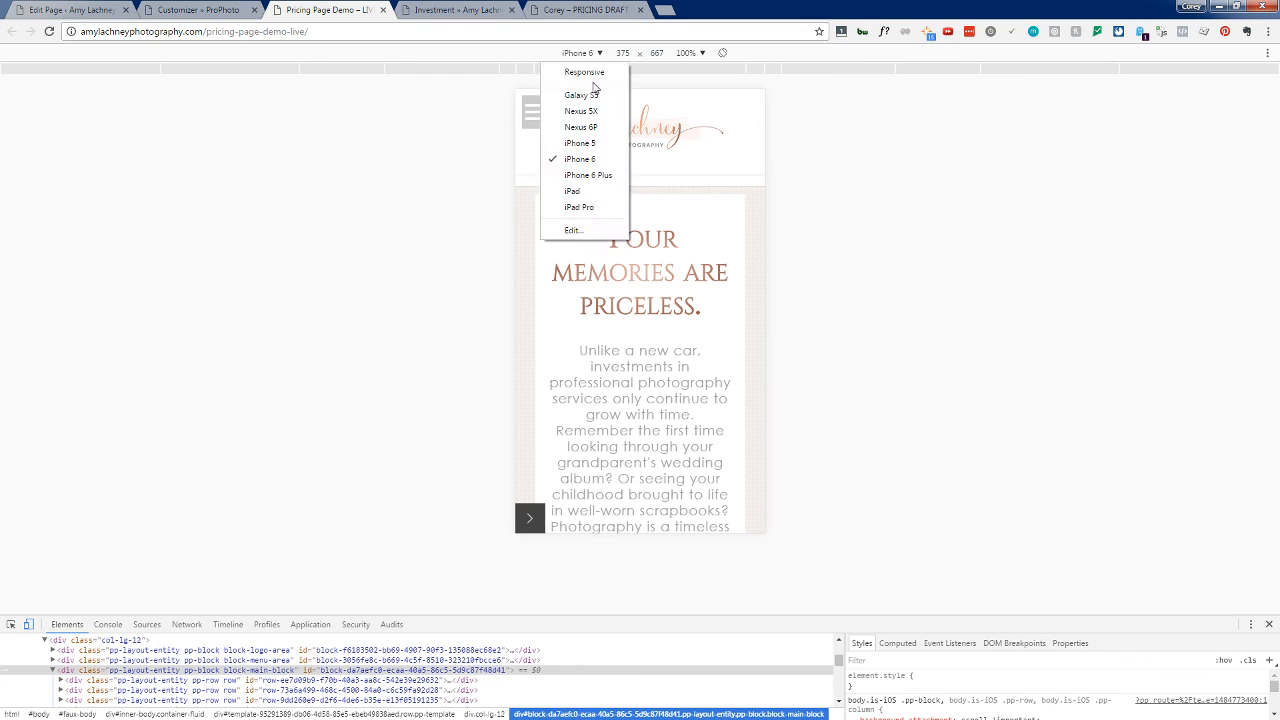
{"action": "left_click", "coordinate": [308, 350]}
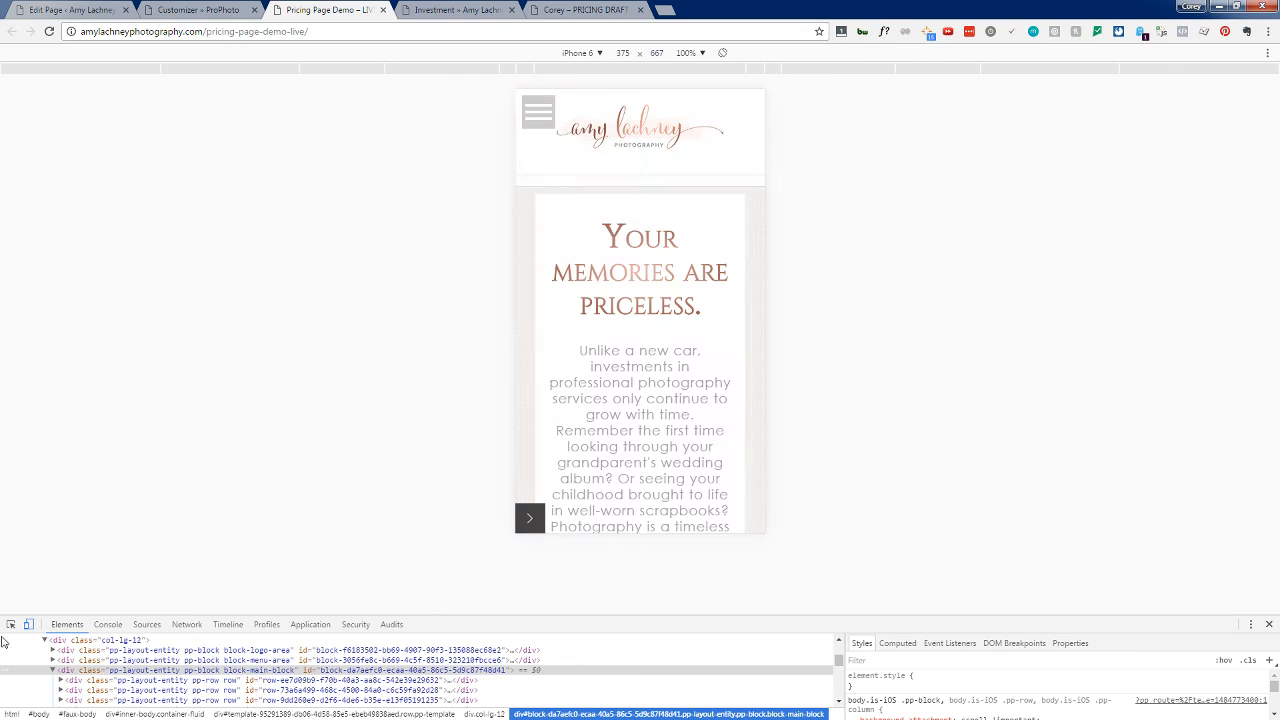
{"action": "left_click", "coordinate": [29, 624]}
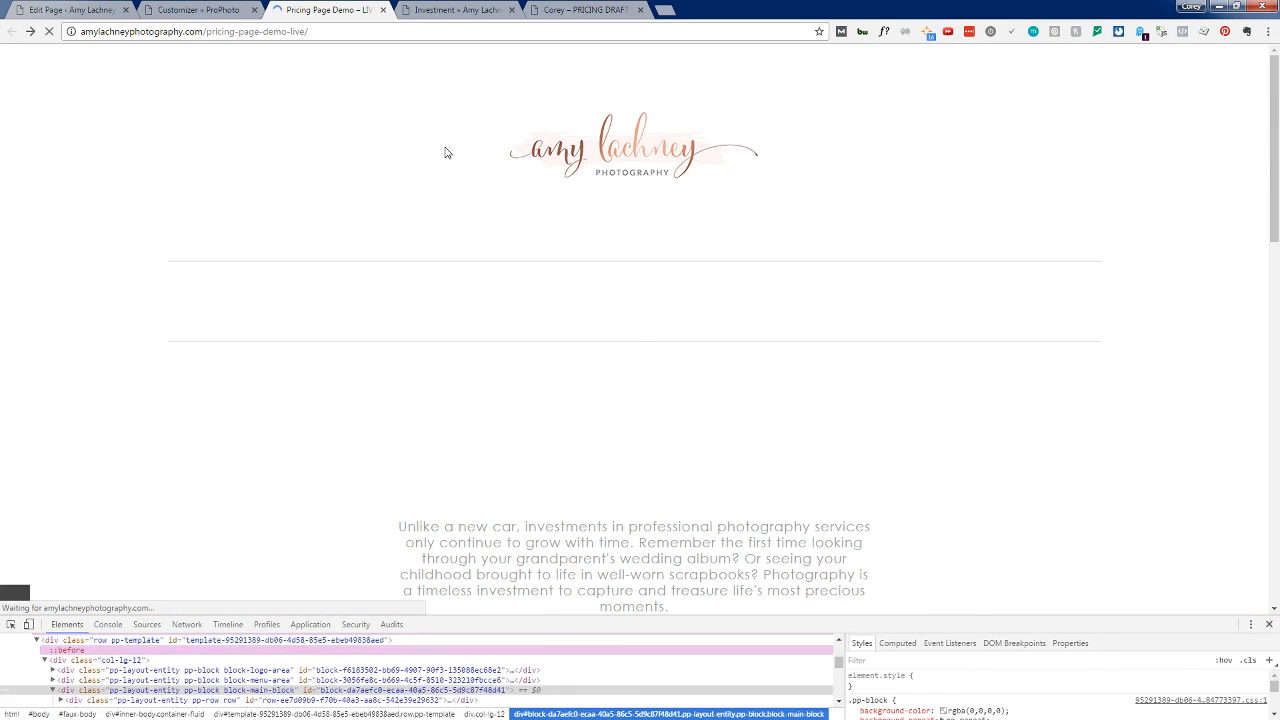
Step: Switch to the ProPhoto Customizer and open the Logo Area row's customizations at the row padding settings
{"action": "left_click", "coordinate": [184, 7]}
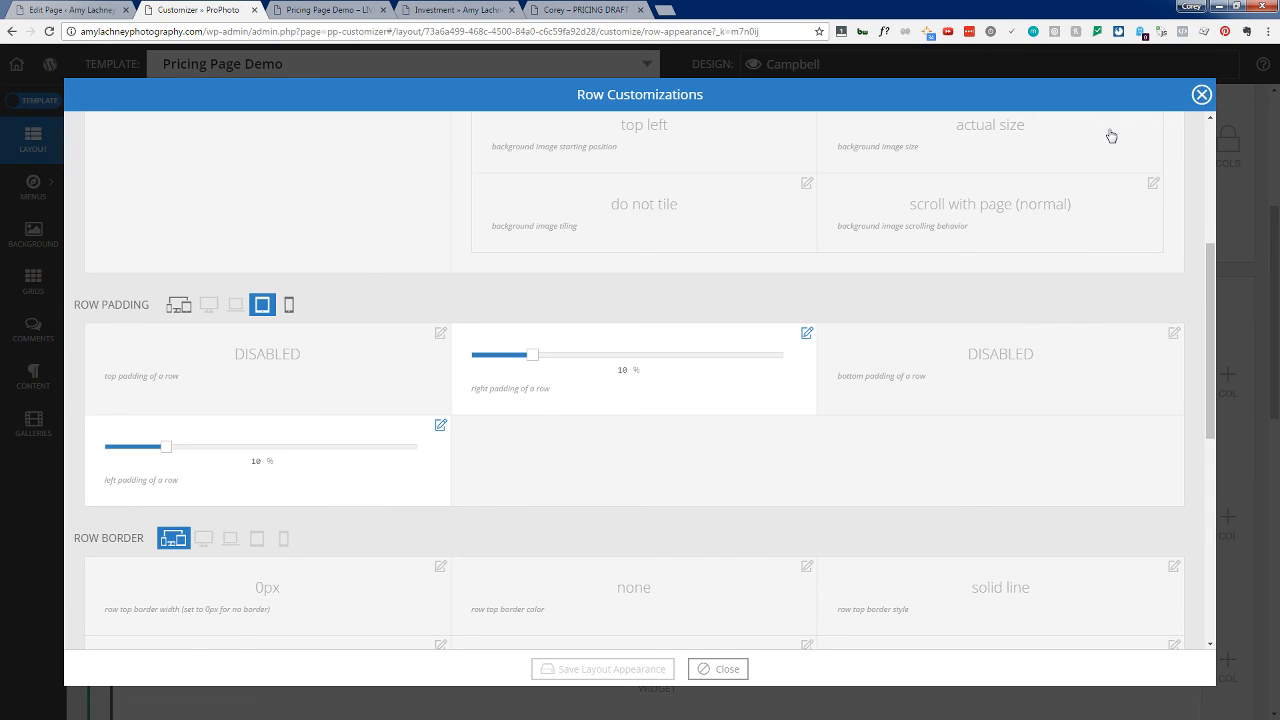
{"action": "left_click", "coordinate": [1201, 95]}
{"action": "scroll", "coordinate": [248, 394], "scroll_direction": "up", "scroll_amount": 4}
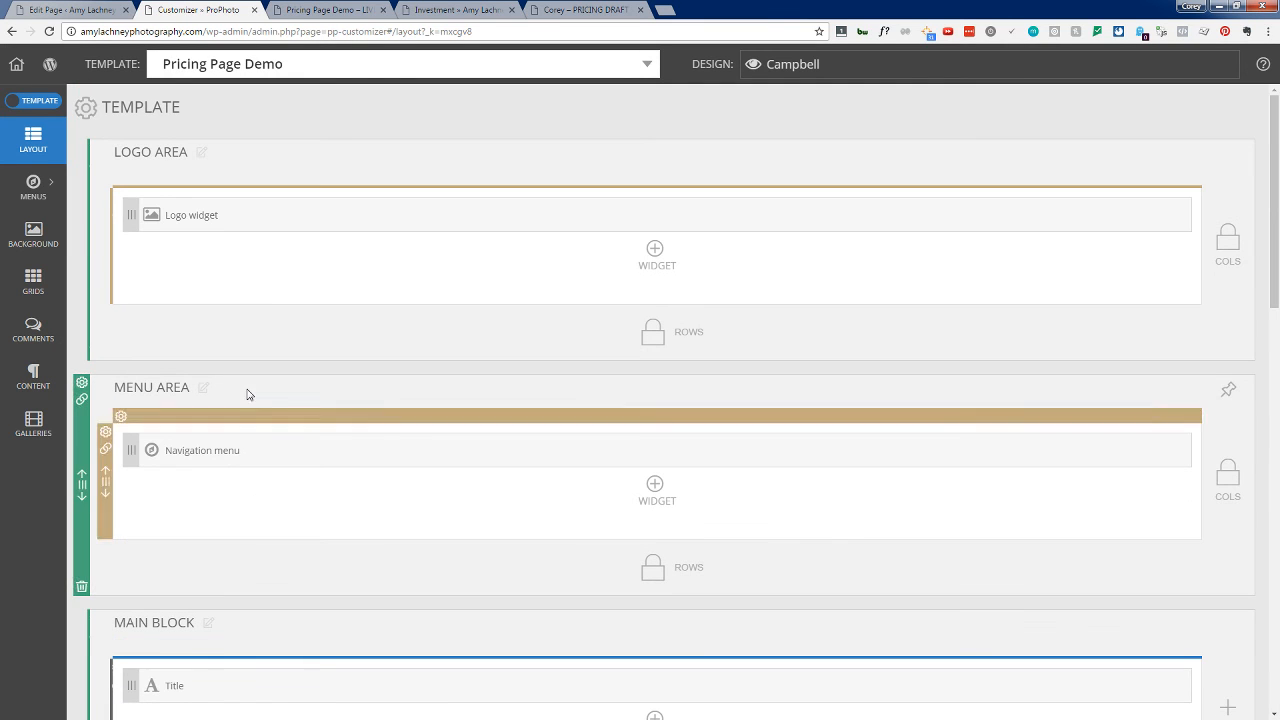
{"action": "left_click", "coordinate": [92, 107]}
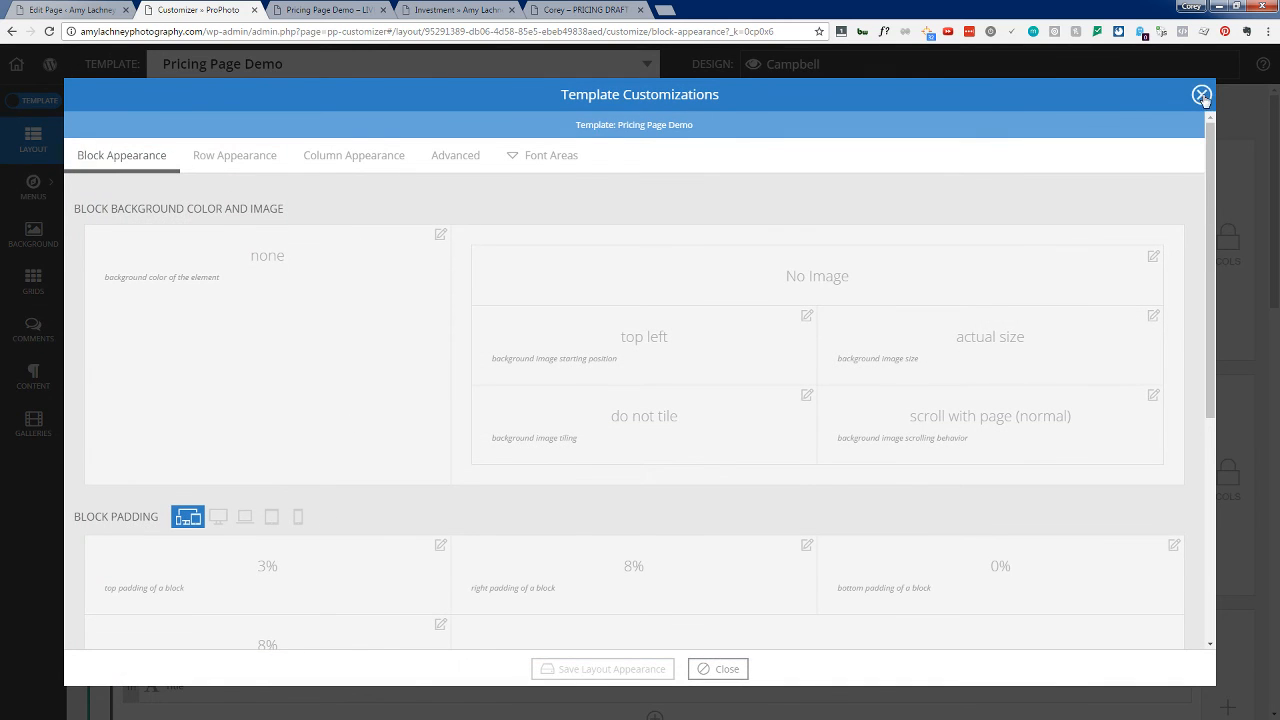
{"action": "left_click", "coordinate": [1201, 95]}
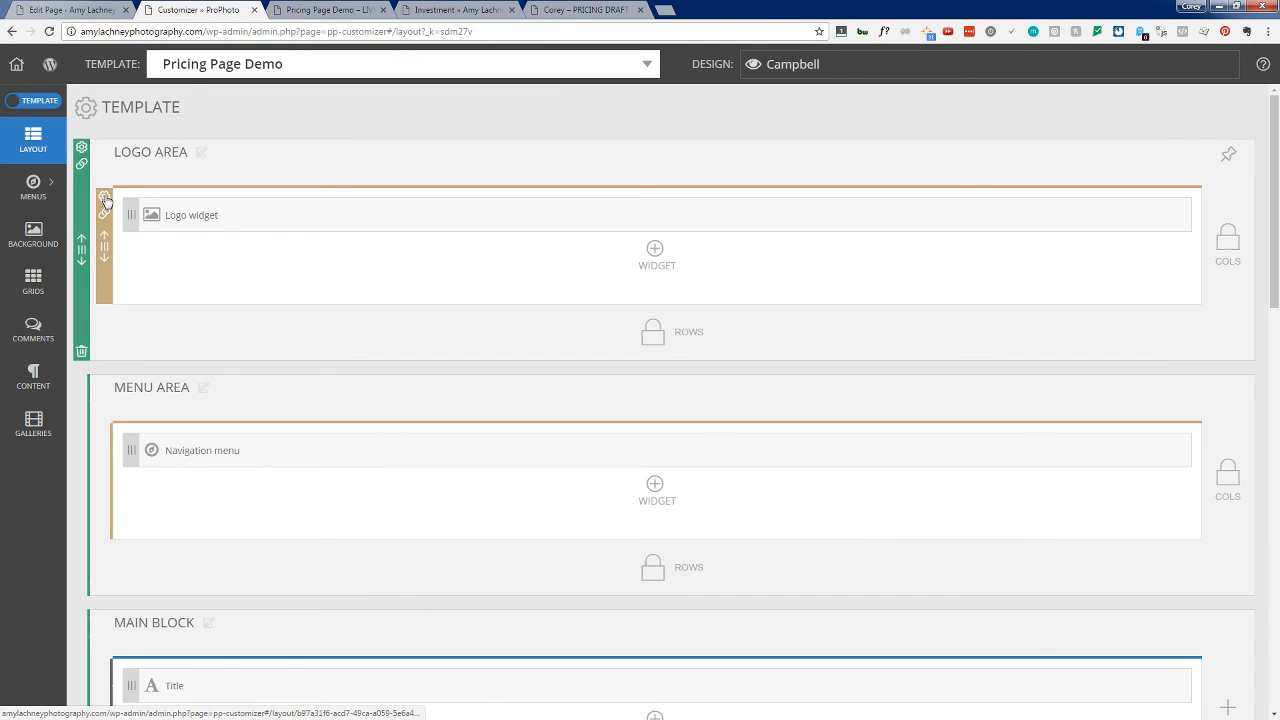
{"action": "left_click", "coordinate": [105, 199]}
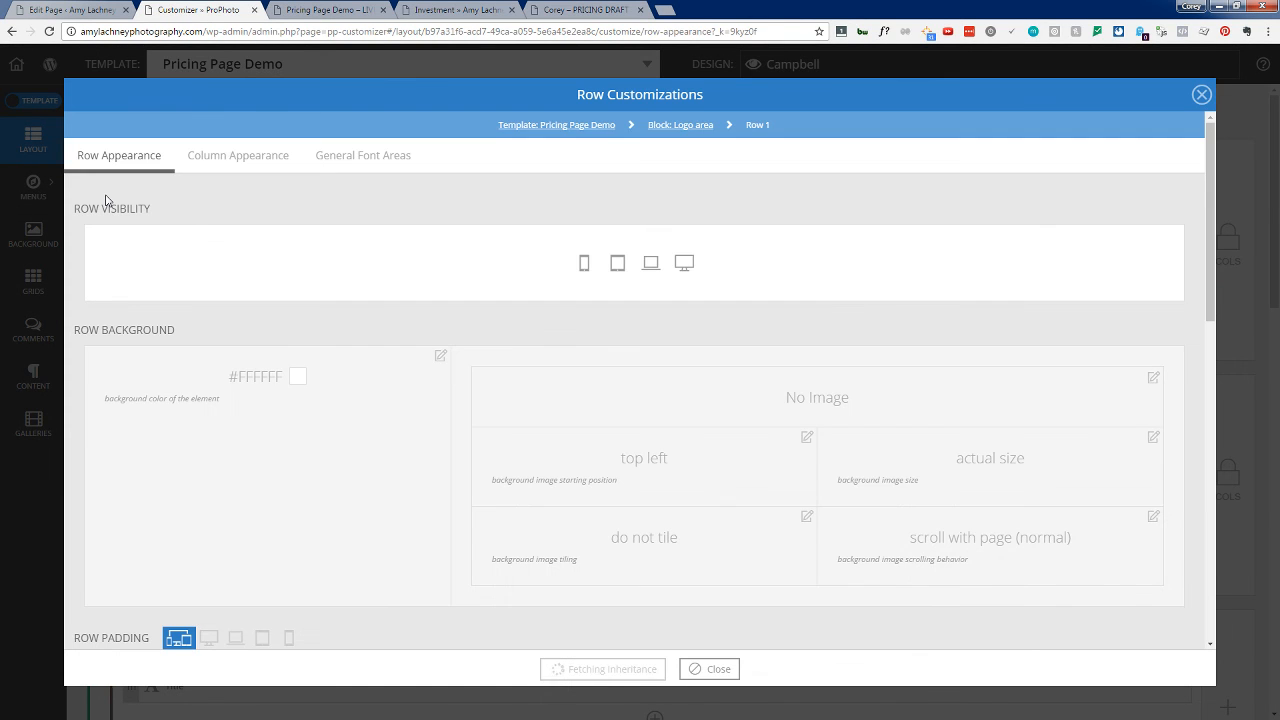
{"action": "scroll", "coordinate": [309, 465], "scroll_direction": "down", "scroll_amount": 4}
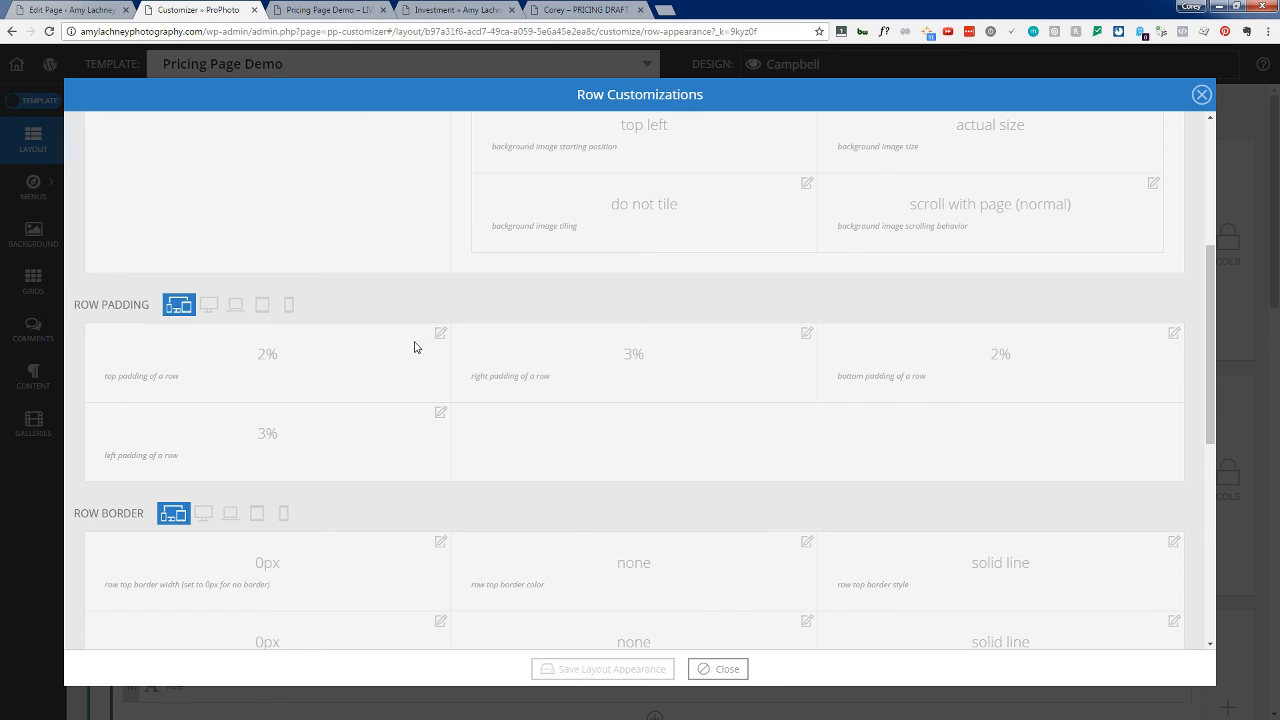
Step: Override the Logo Area row's top and bottom padding for all devices, with 0% at the top, and save the layout appearance
{"action": "left_click", "coordinate": [440, 333]}
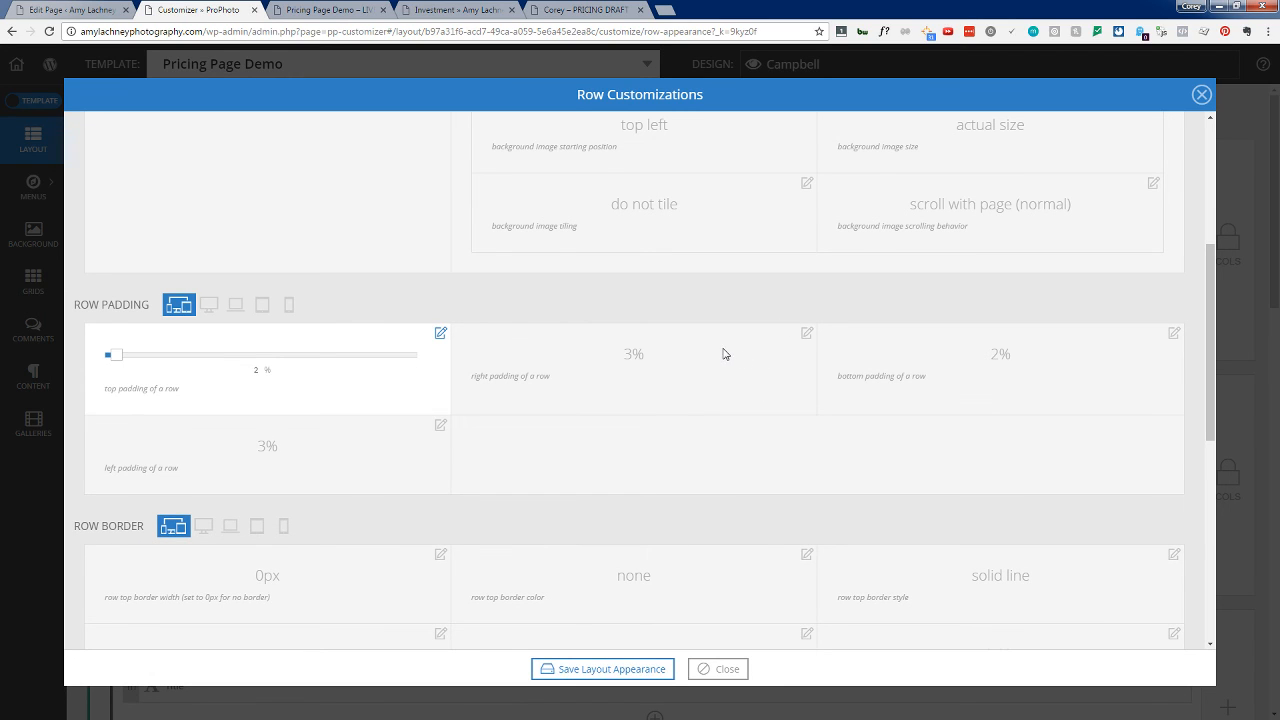
{"action": "left_click", "coordinate": [1173, 334]}
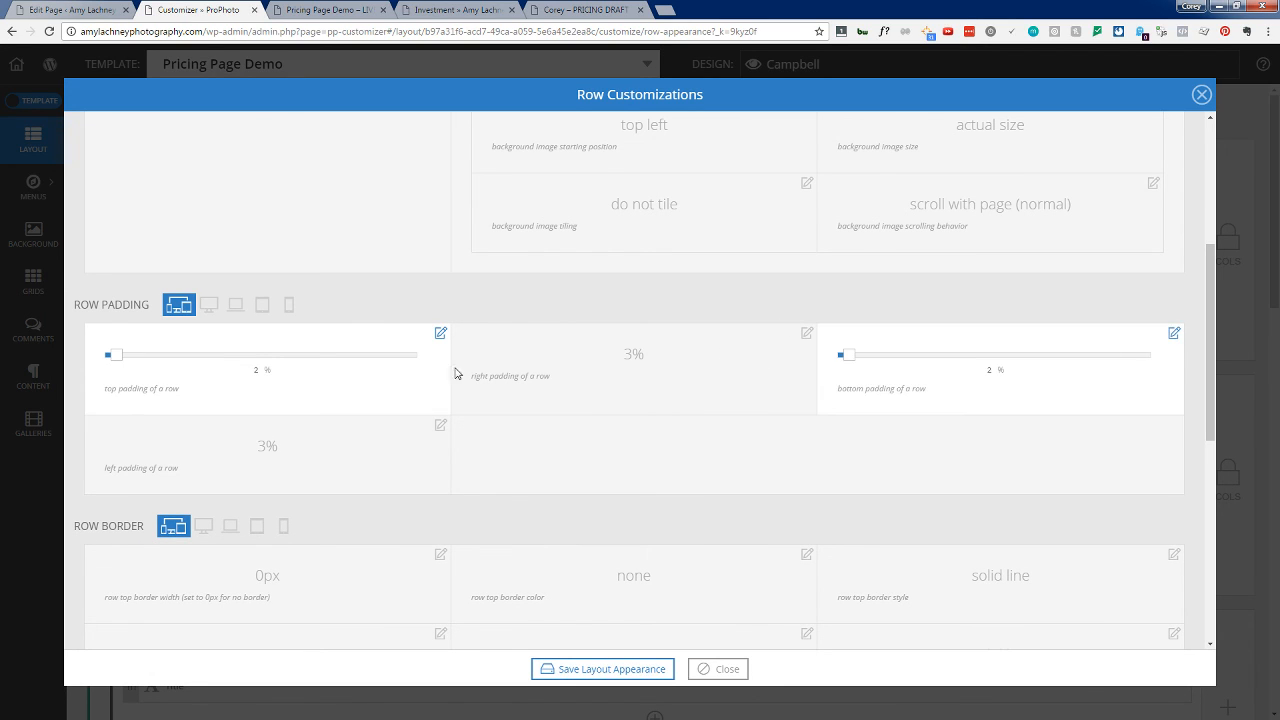
{"action": "left_click", "coordinate": [63, 367]}
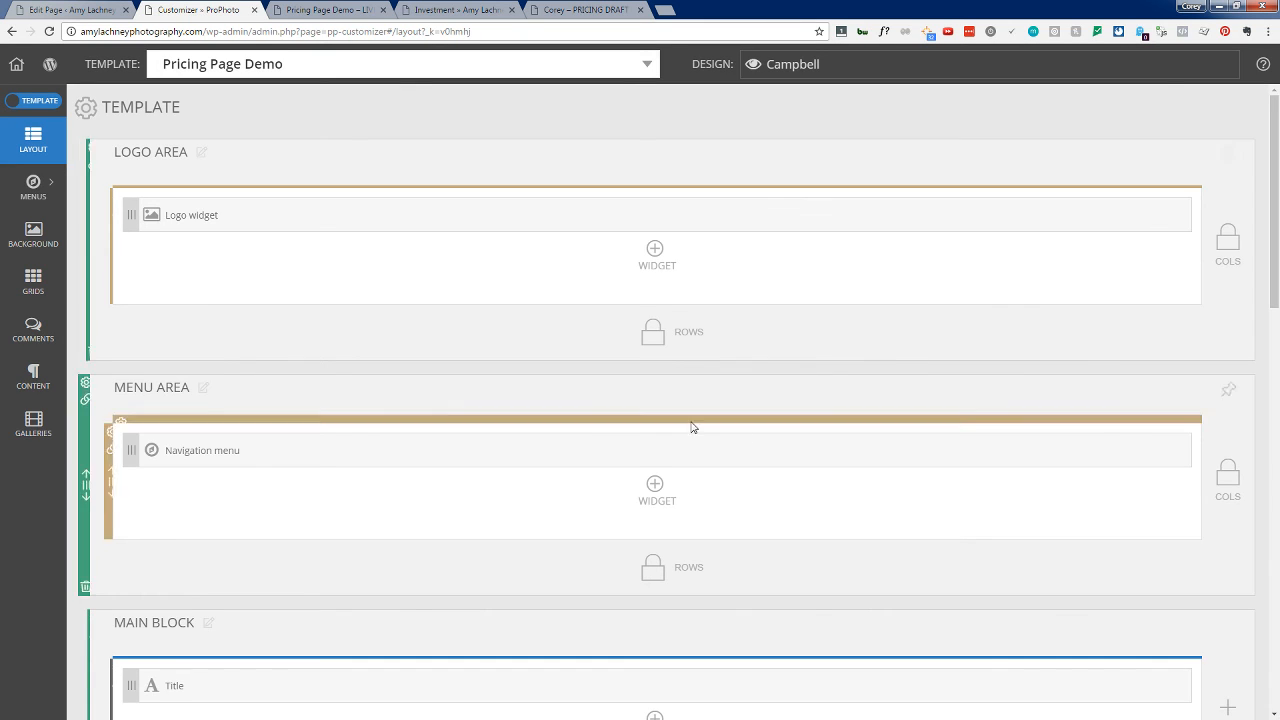
{"action": "left_click", "coordinate": [104, 196]}
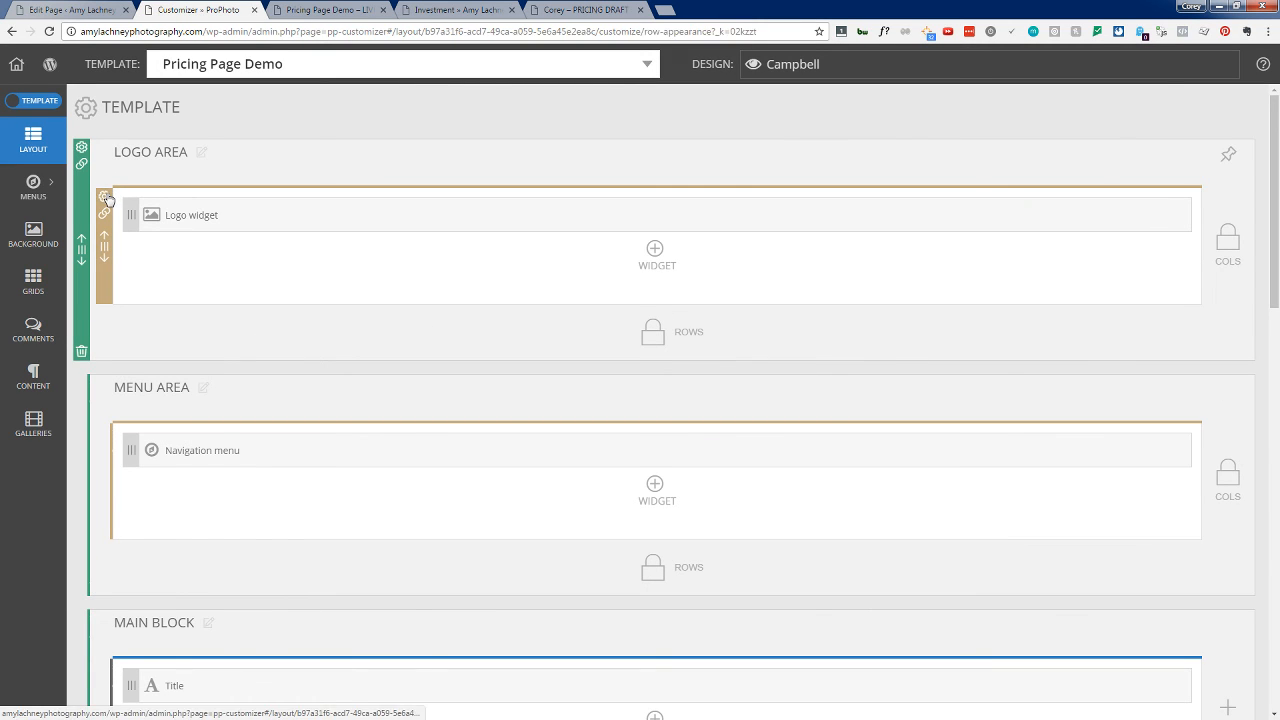
{"action": "scroll", "coordinate": [543, 477], "scroll_direction": "down", "scroll_amount": 3}
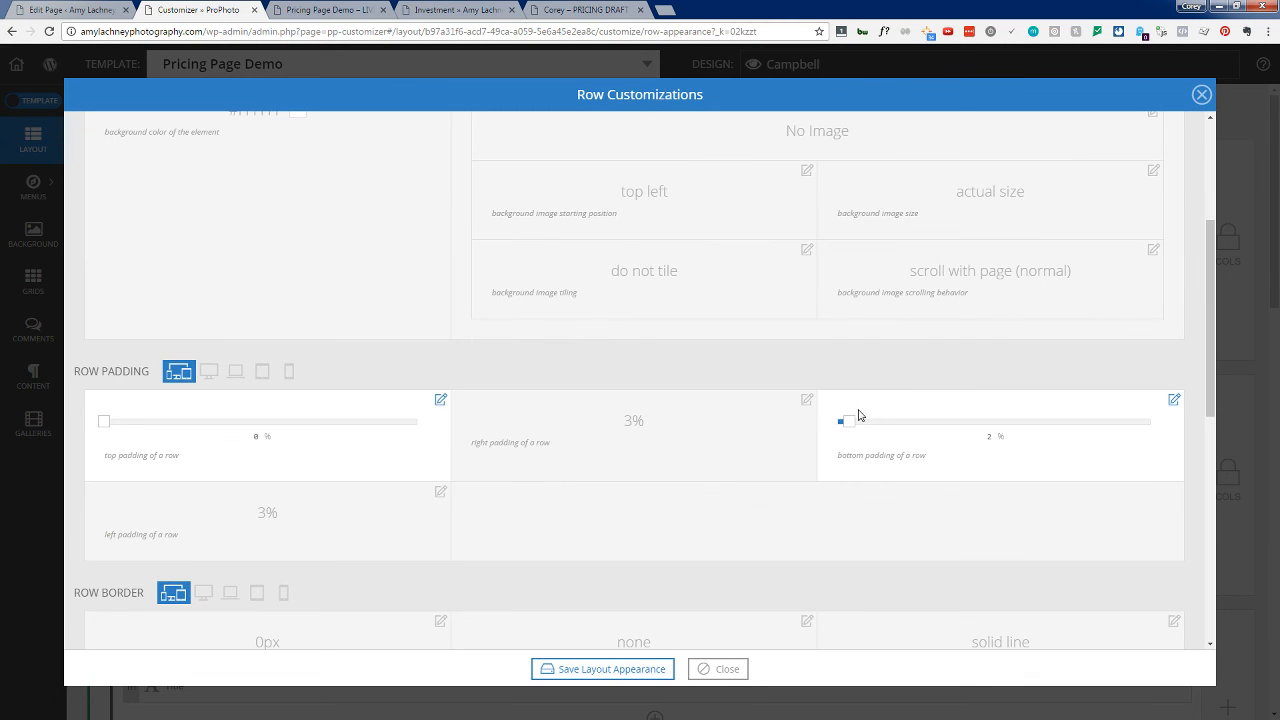
{"action": "left_click", "coordinate": [601, 669]}
{"action": "left_click", "coordinate": [692, 669]}
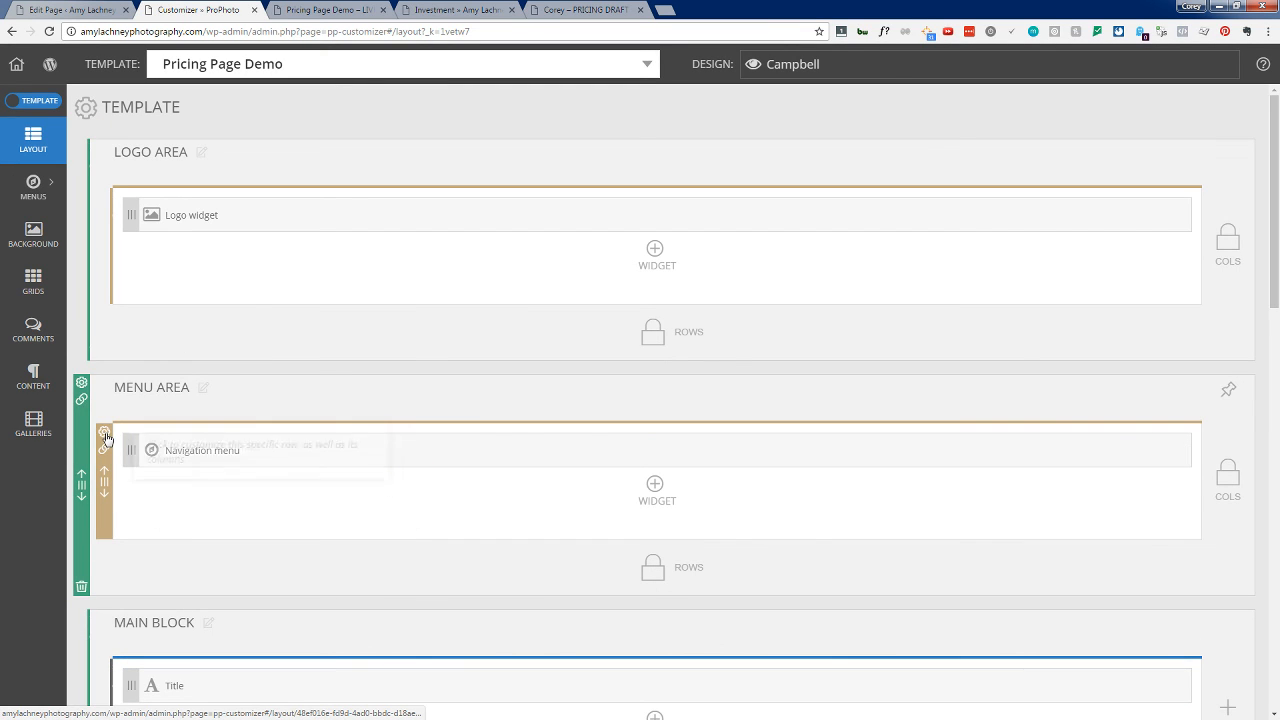
Step: Override the Menu Area row's padding for all devices with 0% top, right, bottom and left
{"action": "left_click", "coordinate": [104, 434]}
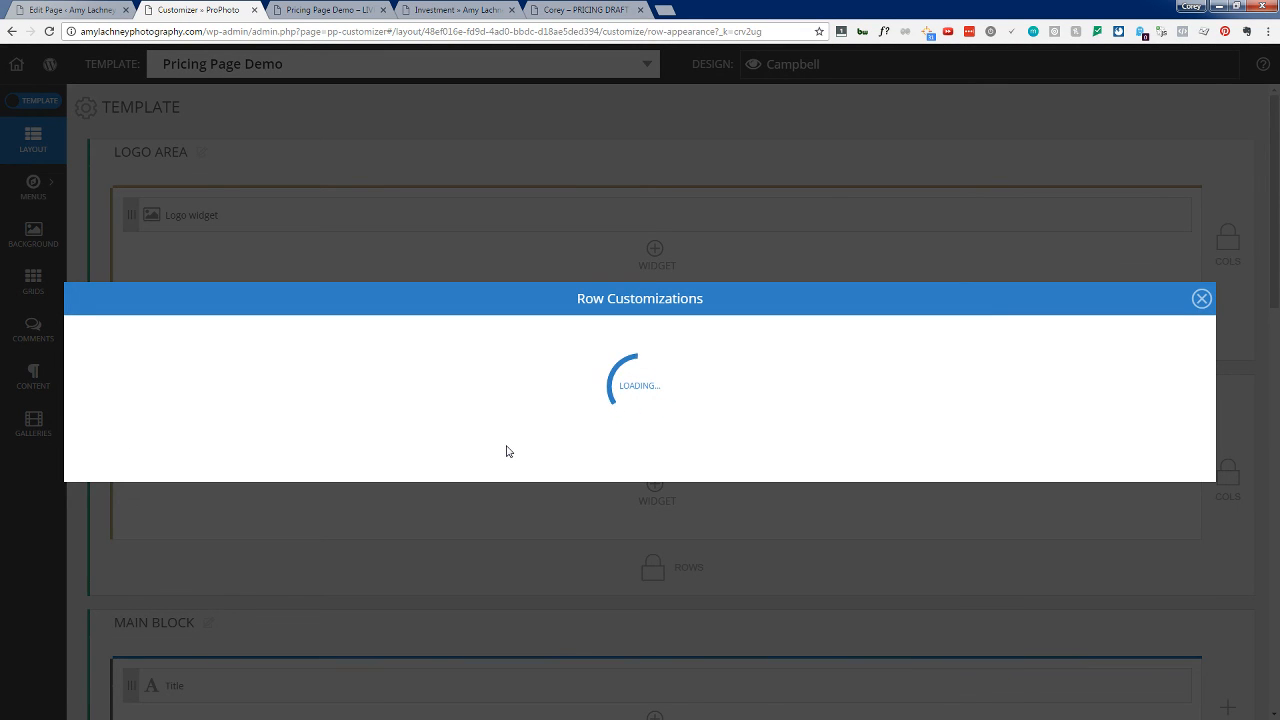
{"action": "scroll", "coordinate": [512, 449], "scroll_direction": "down", "scroll_amount": 3}
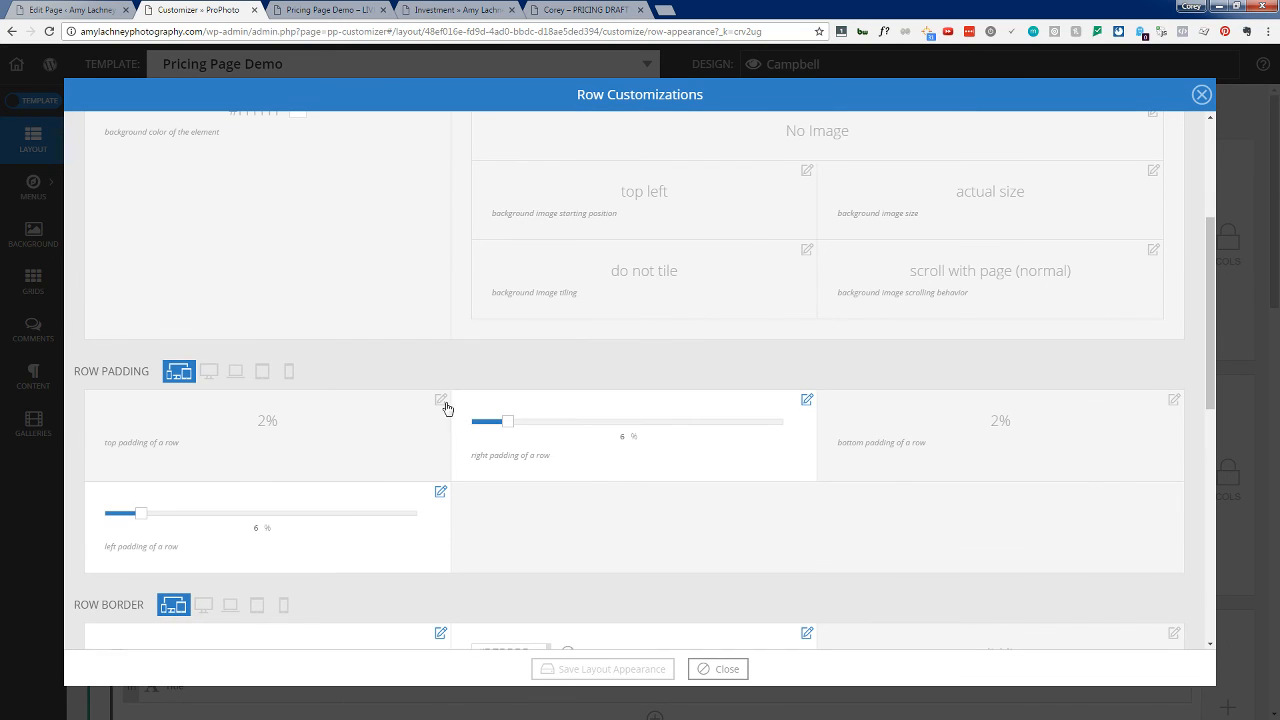
{"action": "left_click", "coordinate": [441, 400]}
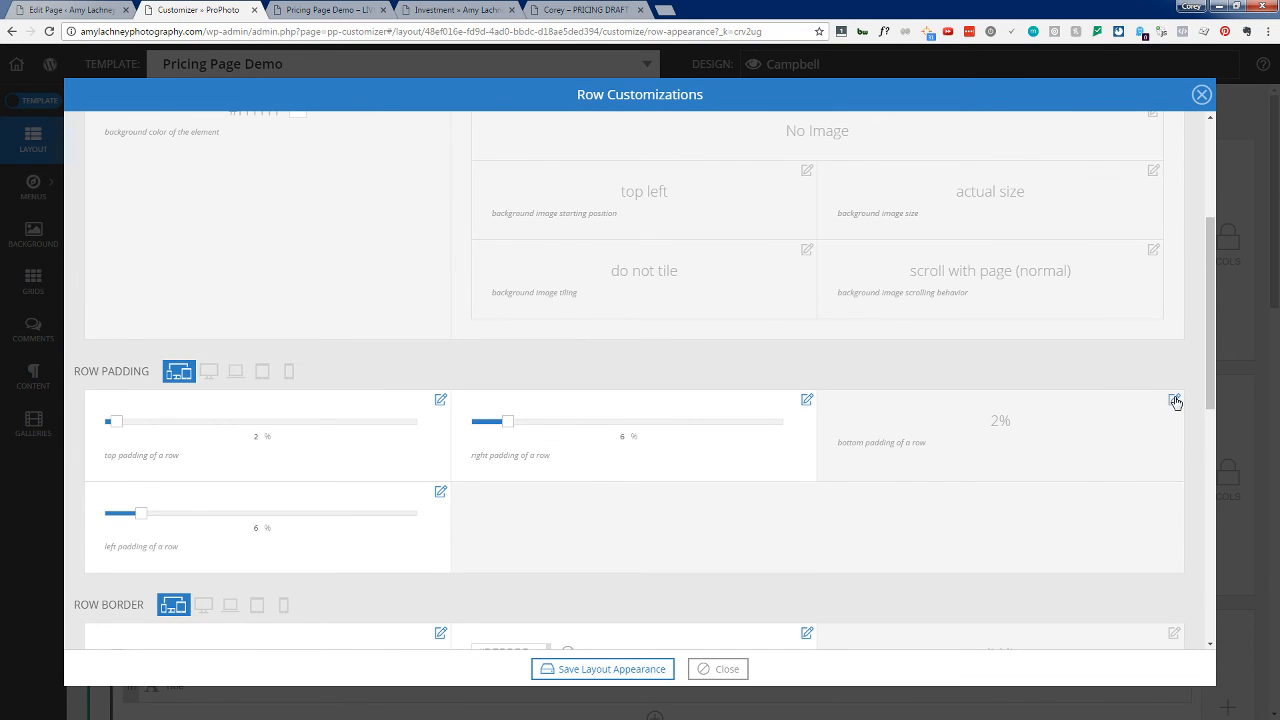
{"action": "left_click", "coordinate": [1175, 400]}
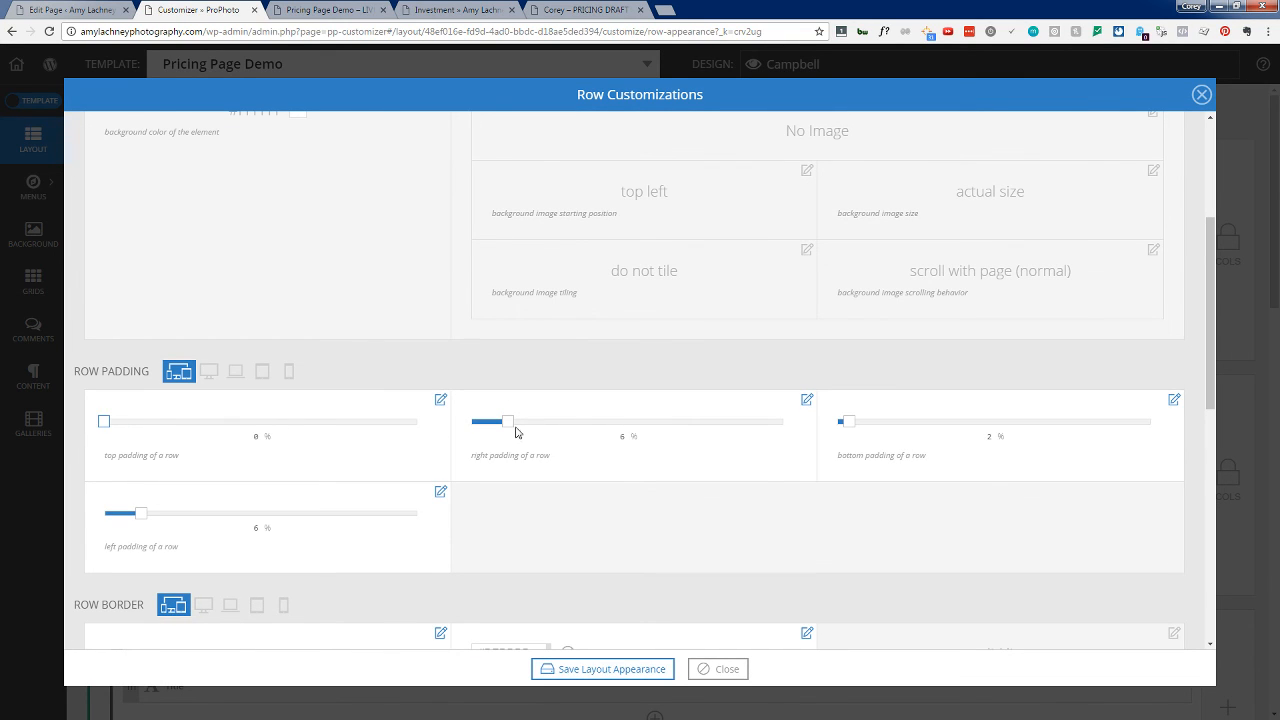
{"action": "left_click_drag", "start_coordinate": [508, 421], "coordinate": [471, 421]}
{"action": "left_click_drag", "start_coordinate": [848, 421], "coordinate": [836, 421]}
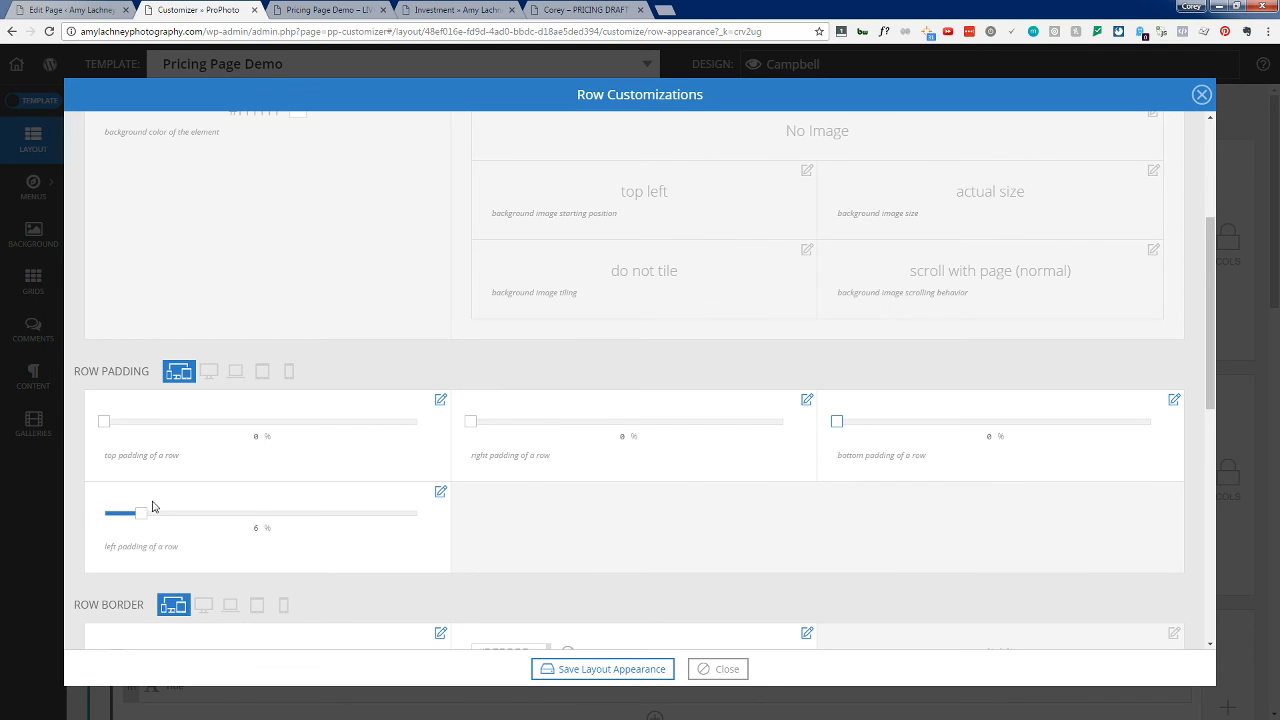
{"action": "left_click_drag", "start_coordinate": [140, 512], "coordinate": [104, 512]}
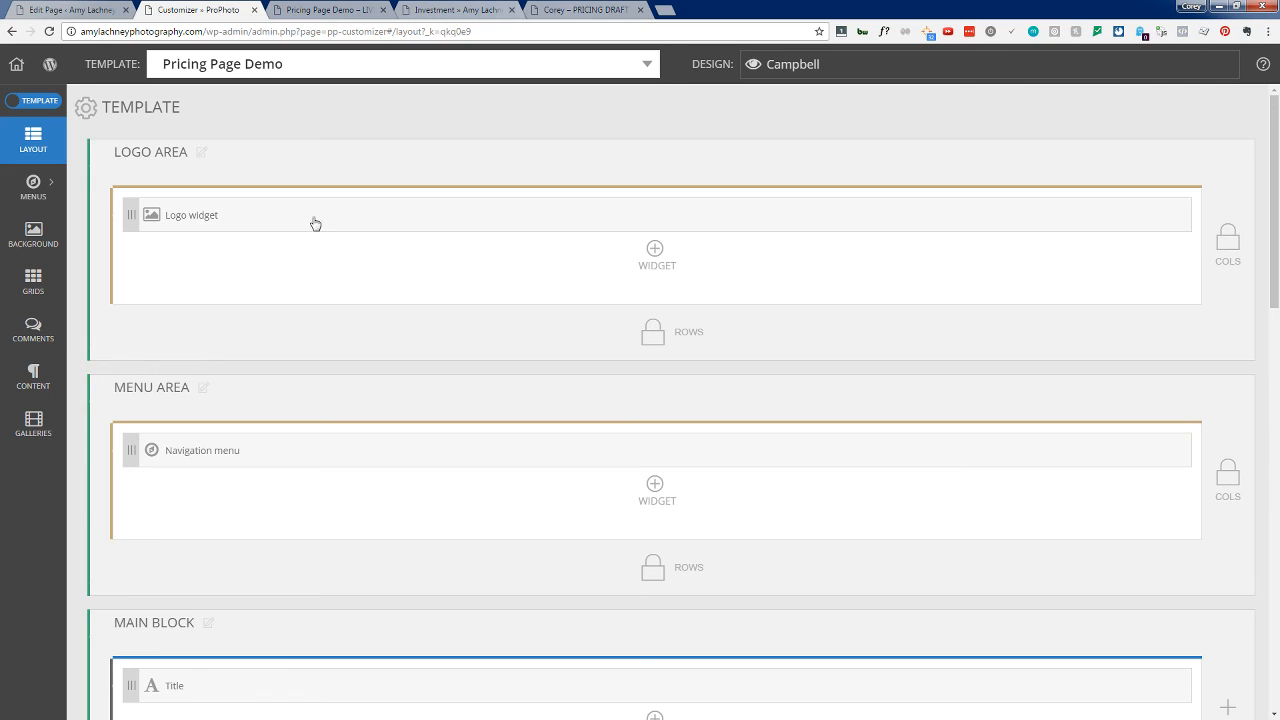
Step: Reopen the Menu Area row's customizations, save the layout appearance with the new padding and close them
{"action": "left_click", "coordinate": [104, 432]}
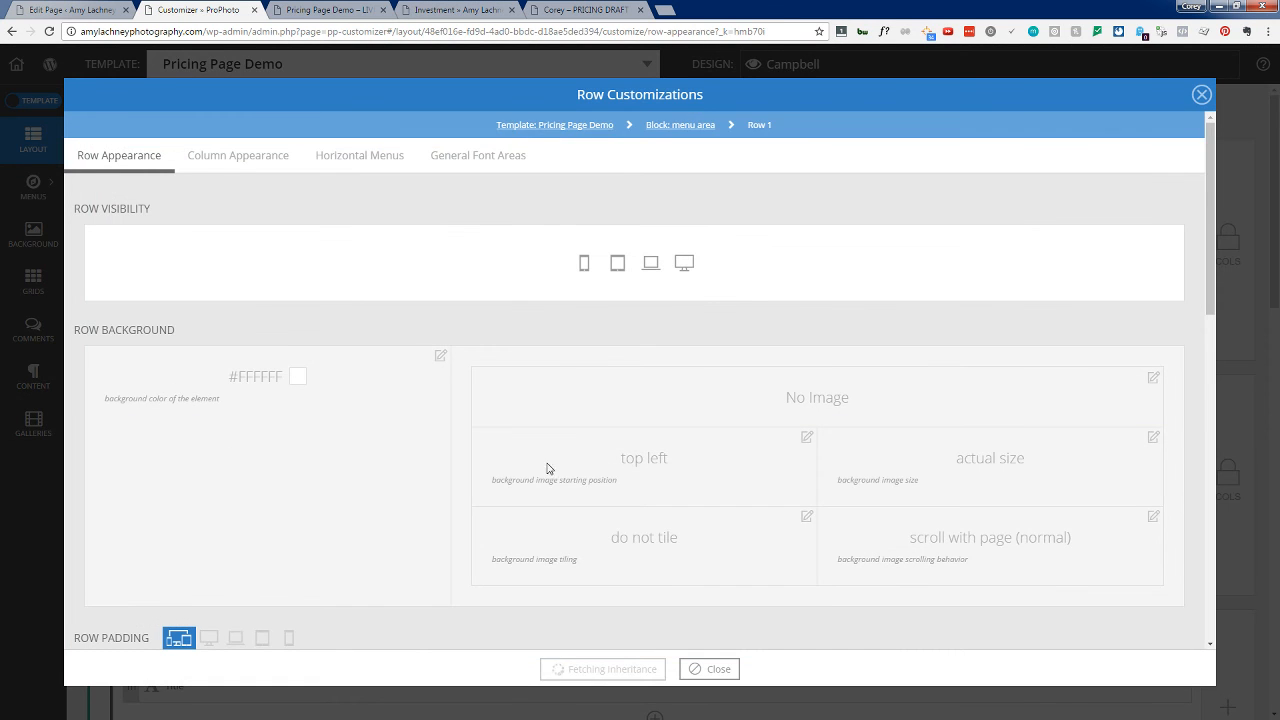
{"action": "scroll", "coordinate": [553, 472], "scroll_direction": "down", "scroll_amount": 2}
{"action": "scroll", "coordinate": [556, 478], "scroll_direction": "down", "scroll_amount": 1}
{"action": "left_click", "coordinate": [611, 672]}
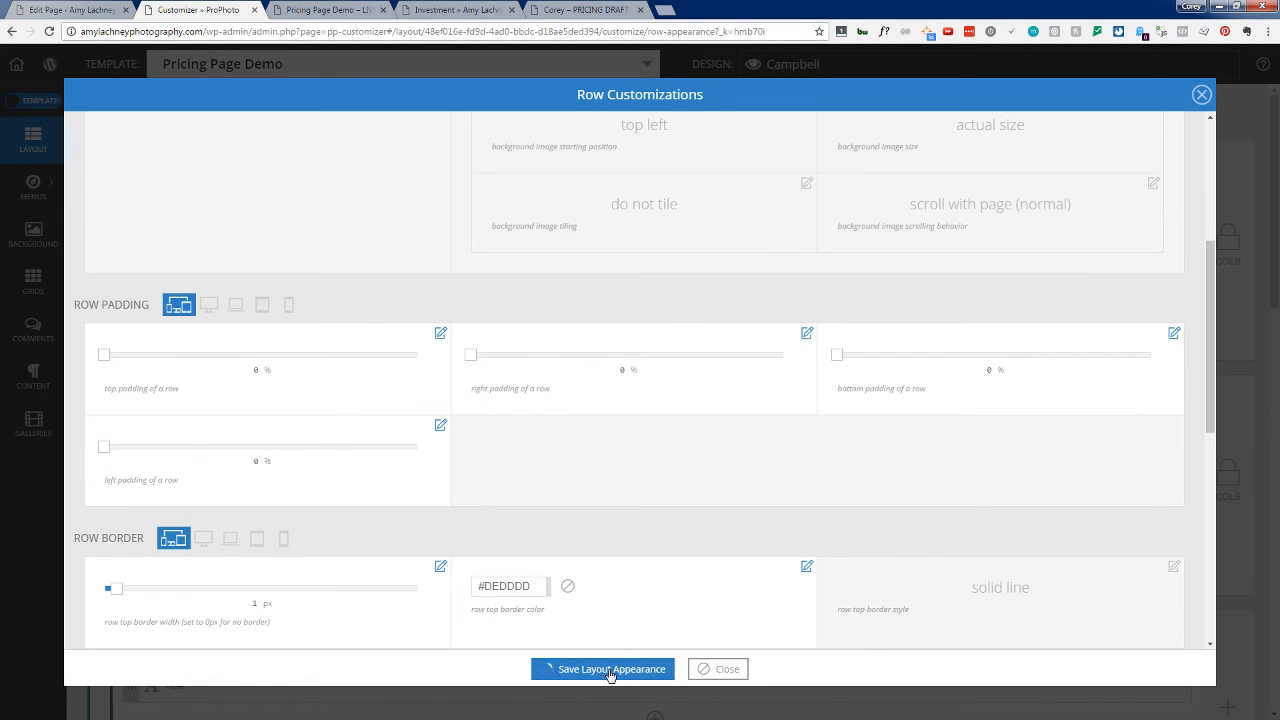
{"action": "left_click", "coordinate": [727, 670]}
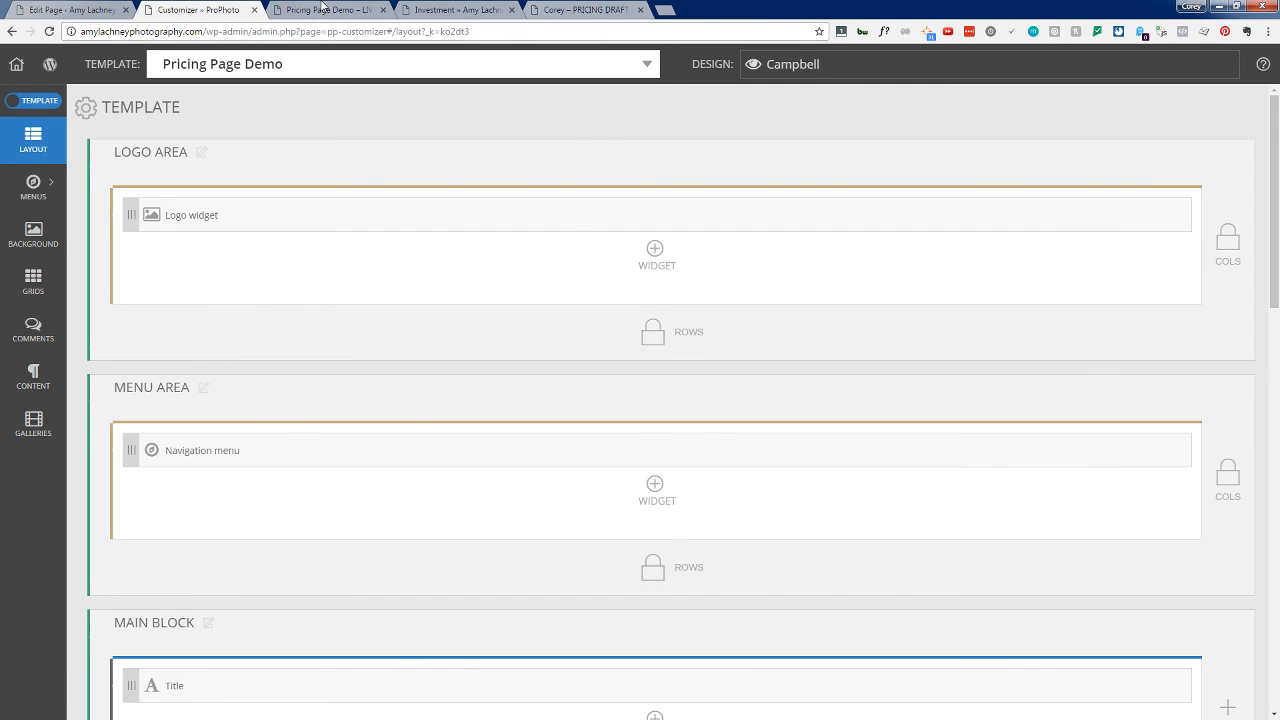
Step: Return to the live demo page, reload it and check the logo, menu and session sections at full width
{"action": "left_click", "coordinate": [322, 9]}
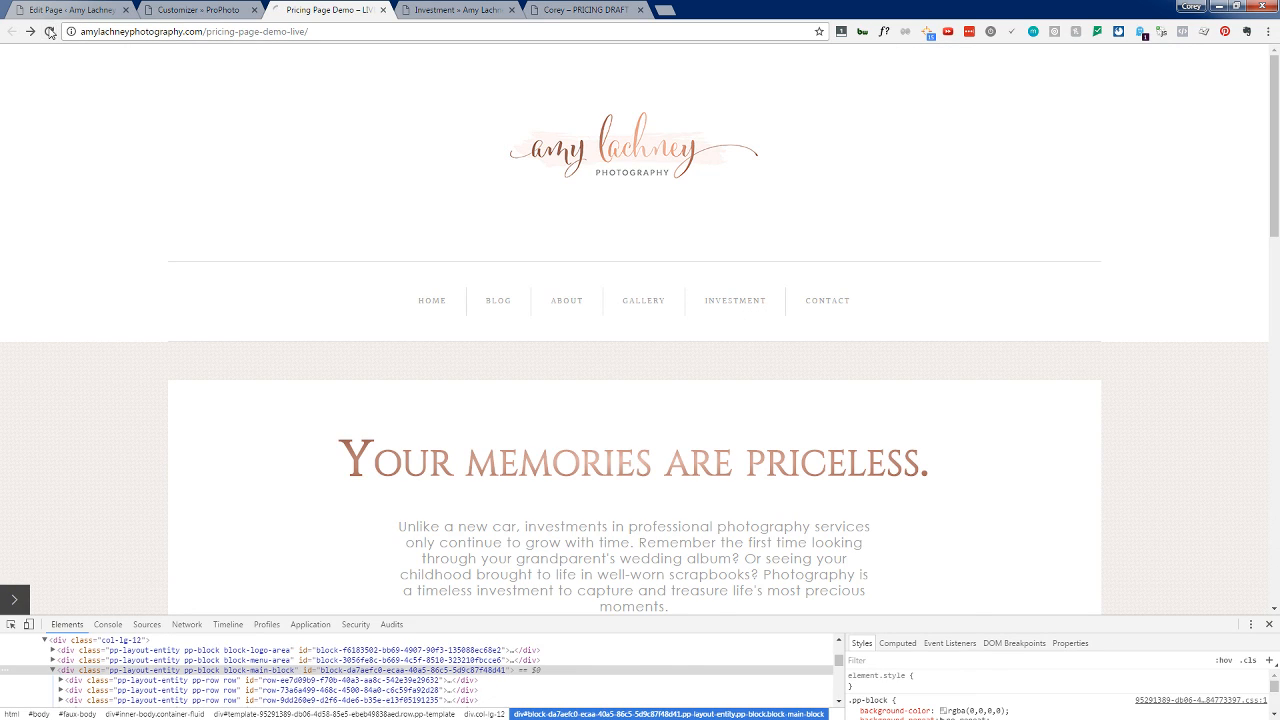
{"action": "left_click", "coordinate": [49, 32]}
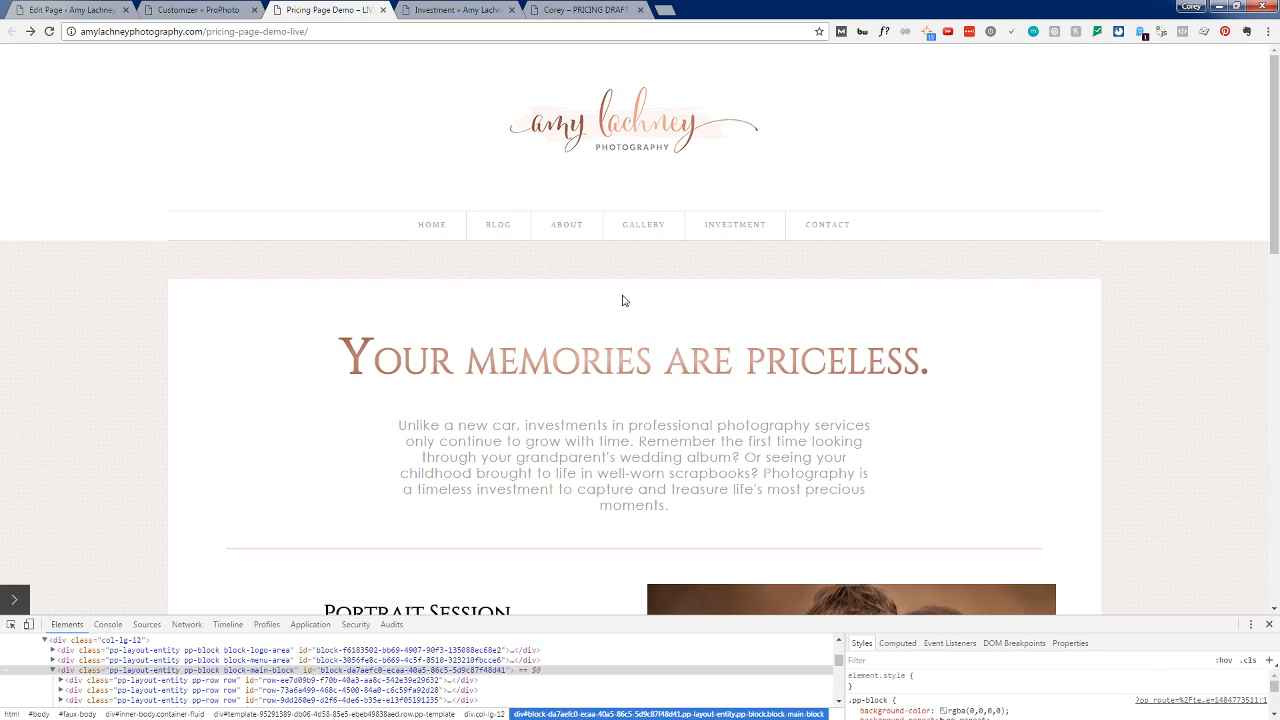
{"action": "scroll", "coordinate": [528, 343], "scroll_direction": "down", "scroll_amount": 10}
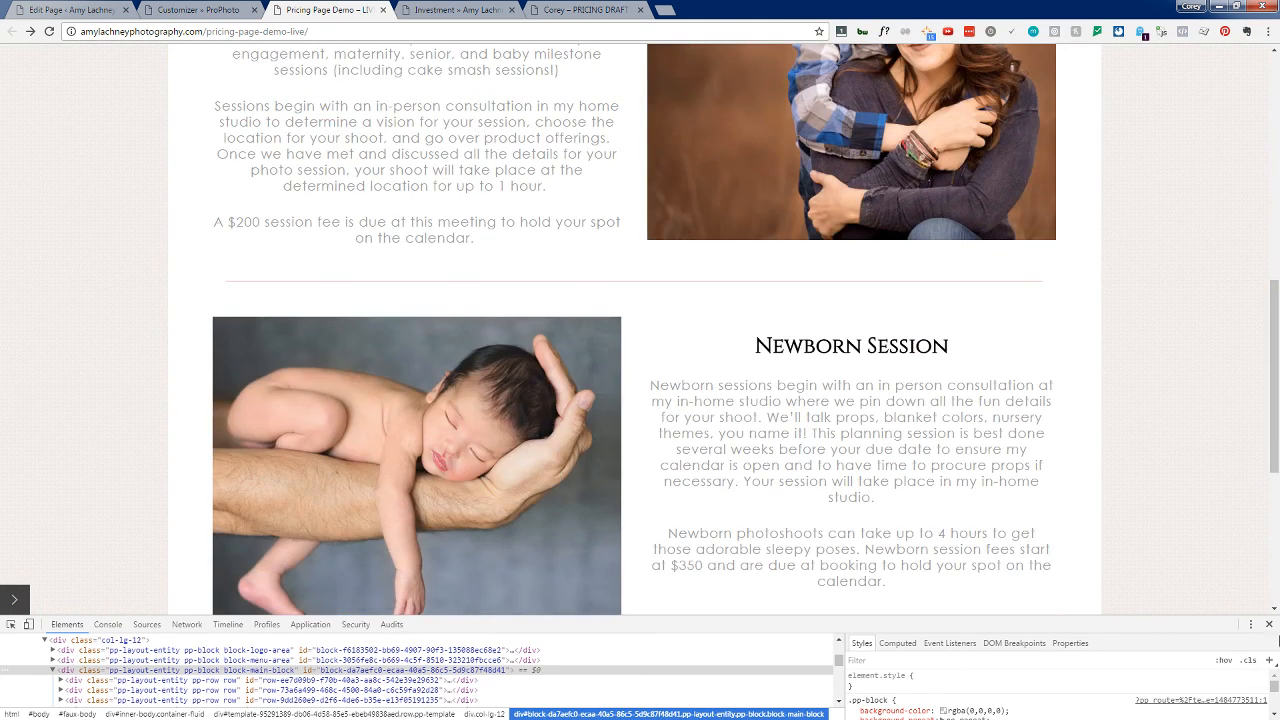
Step: View the live page at iPhone 6 size and test opening and closing the mobile menu
{"action": "left_click", "coordinate": [29, 625]}
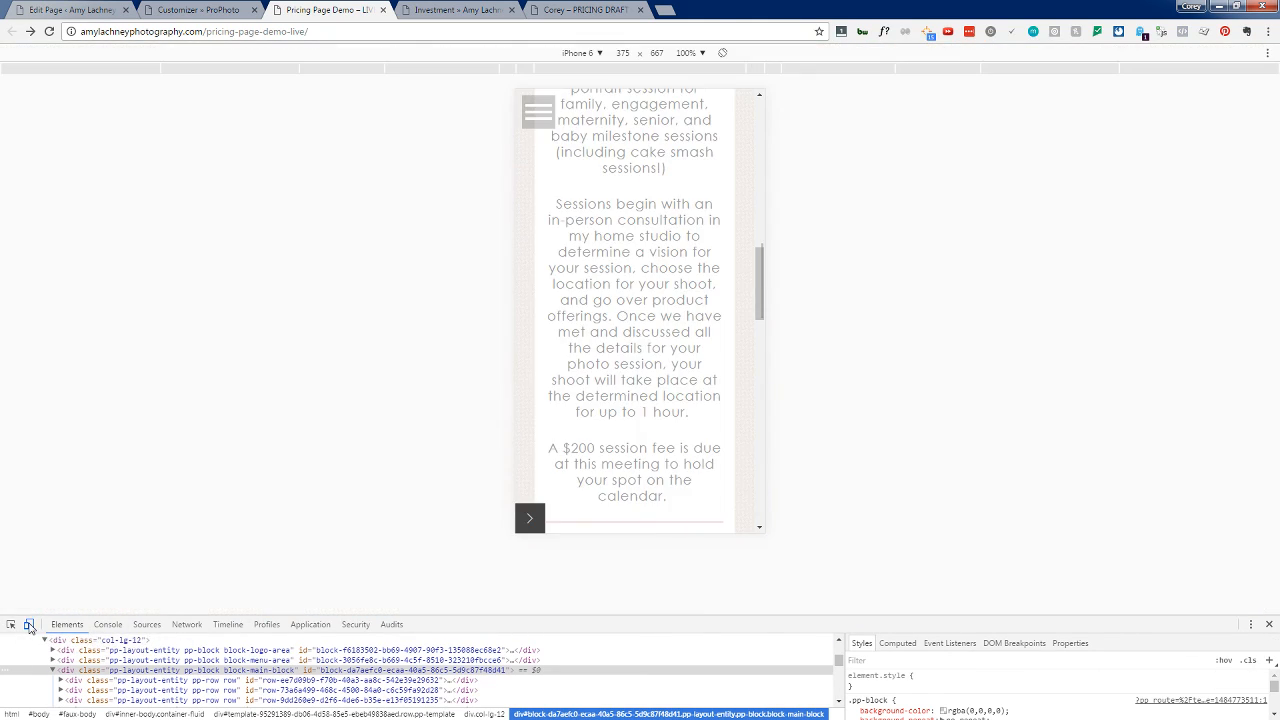
{"action": "scroll", "coordinate": [654, 423], "scroll_direction": "up", "scroll_amount": 10}
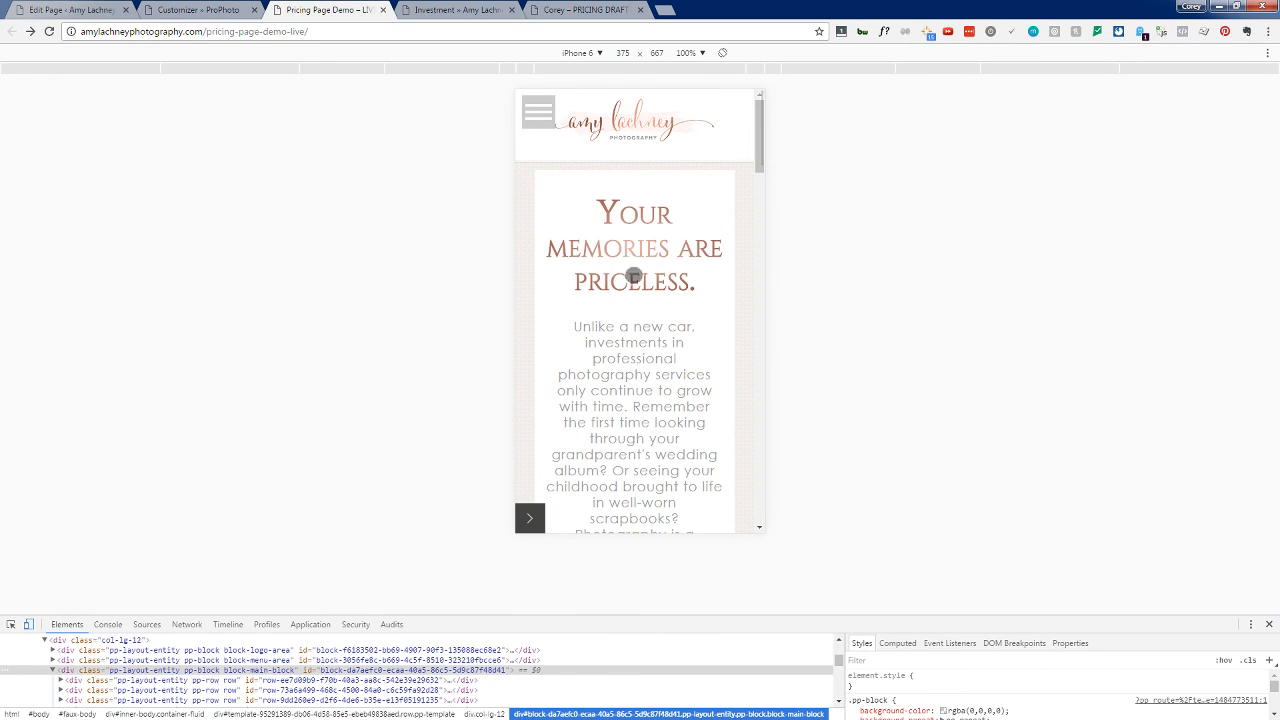
{"action": "left_click", "coordinate": [537, 114]}
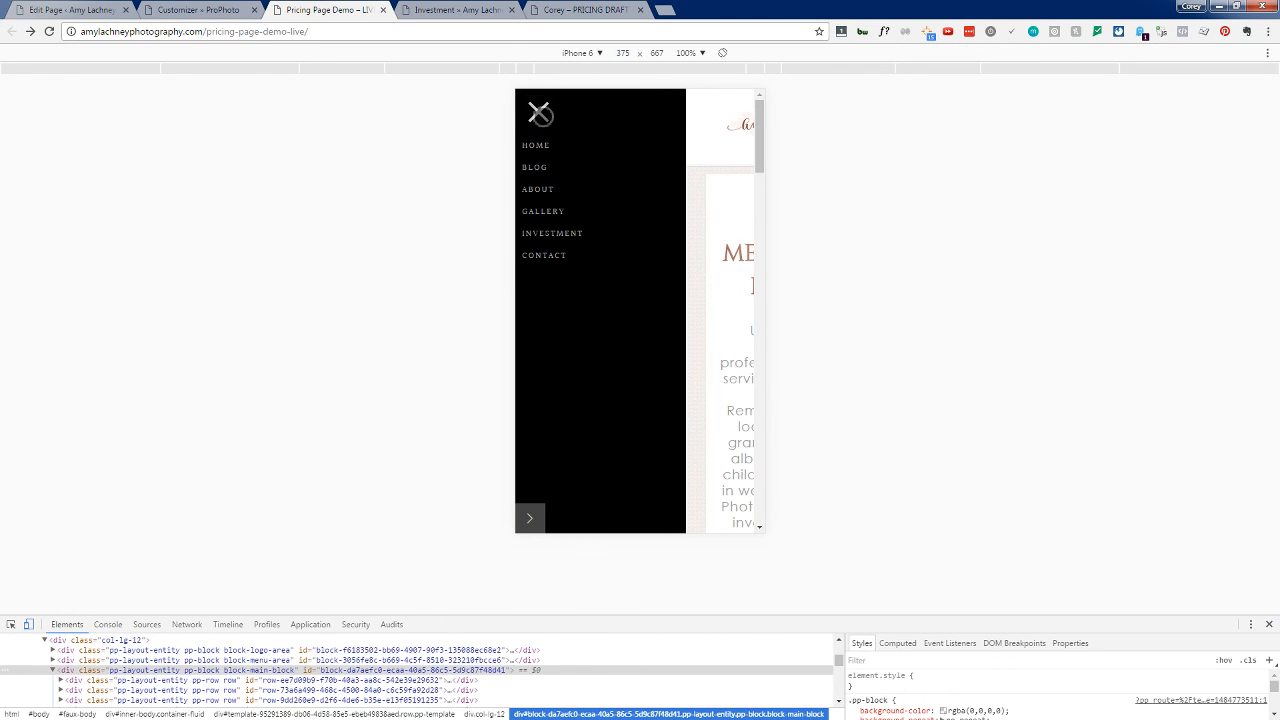
{"action": "left_click", "coordinate": [542, 117]}
Step: Preview the live page at iPad Pro size and check the opening paragraph and session sections
{"action": "left_click", "coordinate": [581, 52]}
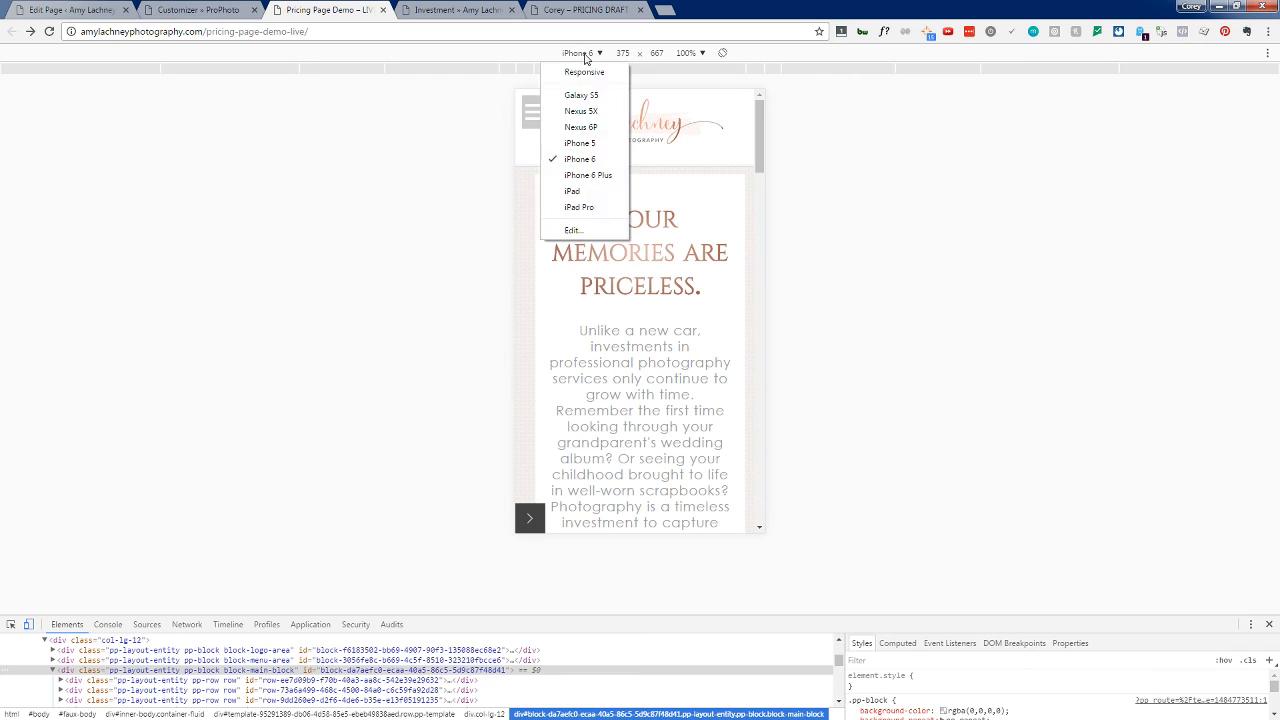
{"action": "left_click", "coordinate": [580, 207]}
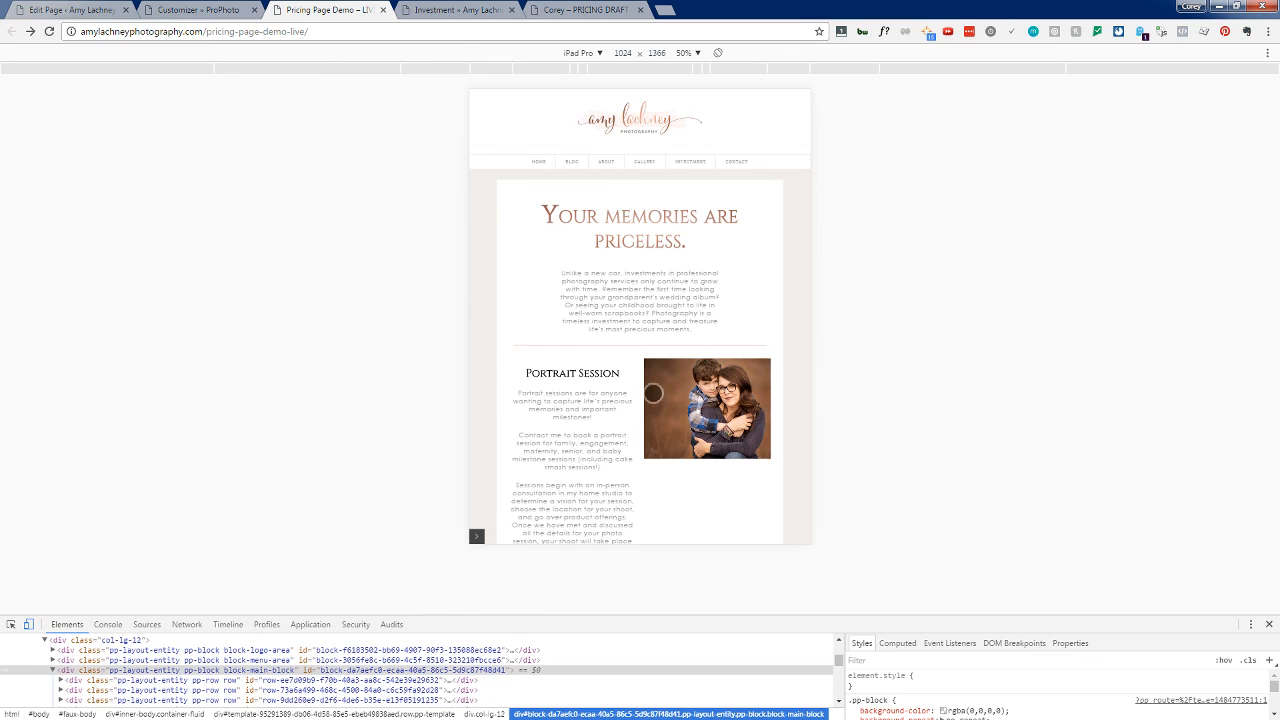
{"action": "scroll", "coordinate": [650, 392], "scroll_direction": "down", "scroll_amount": 1}
{"action": "scroll", "coordinate": [652, 392], "scroll_direction": "down", "scroll_amount": 3}
{"action": "scroll", "coordinate": [572, 218], "scroll_direction": "up", "scroll_amount": 2}
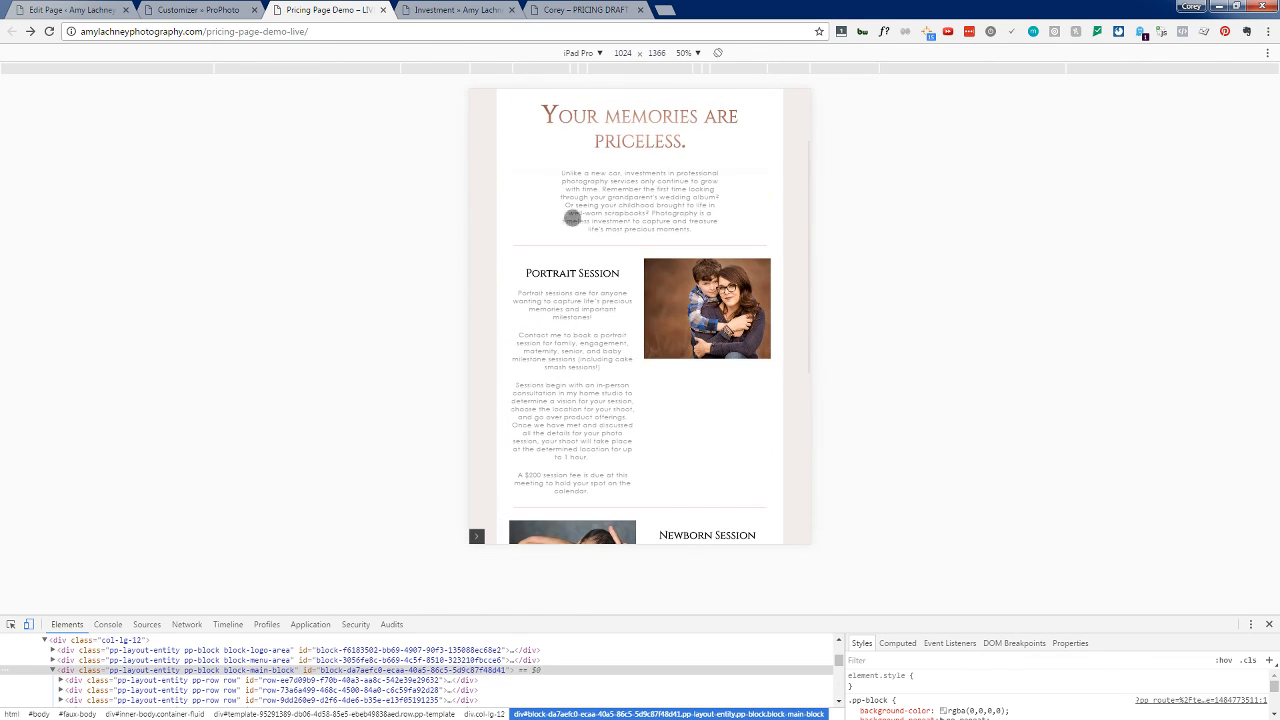
Step: Check the remaining rows down to Viewing & Ordering Session in the iPad Pro portrait preview
{"action": "scroll", "coordinate": [600, 443], "scroll_direction": "down", "scroll_amount": 2}
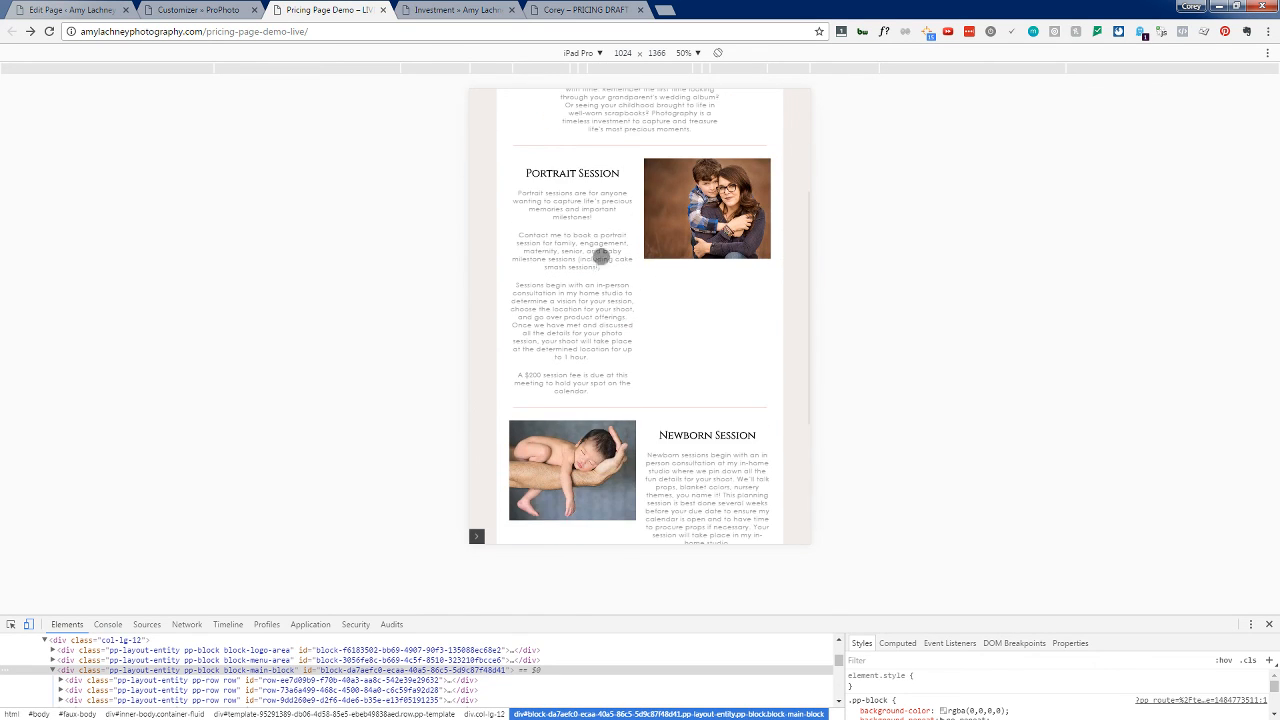
{"action": "scroll", "coordinate": [700, 400], "scroll_direction": "down", "scroll_amount": 3}
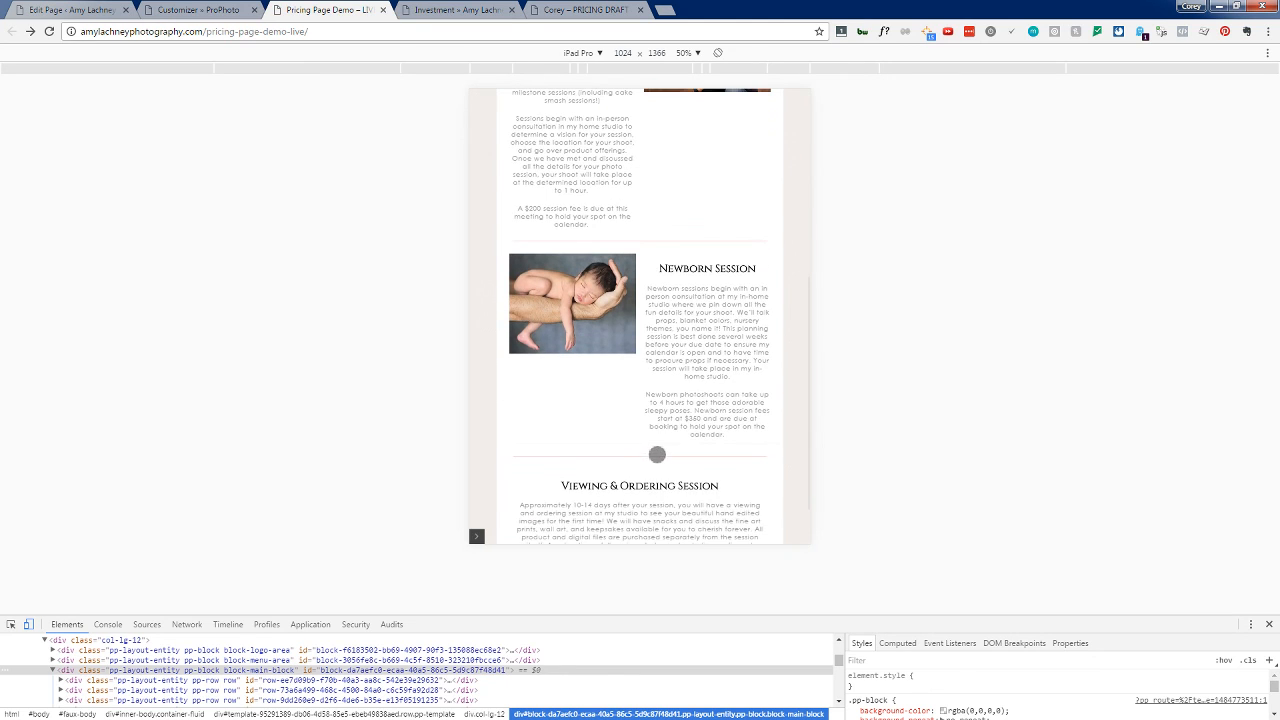
{"action": "scroll", "coordinate": [640, 300], "scroll_direction": "up", "scroll_amount": 2}
Step: Rotate the iPad Pro preview to landscape and check the page from the logo down to the Newborn Session
{"action": "left_click", "coordinate": [717, 52]}
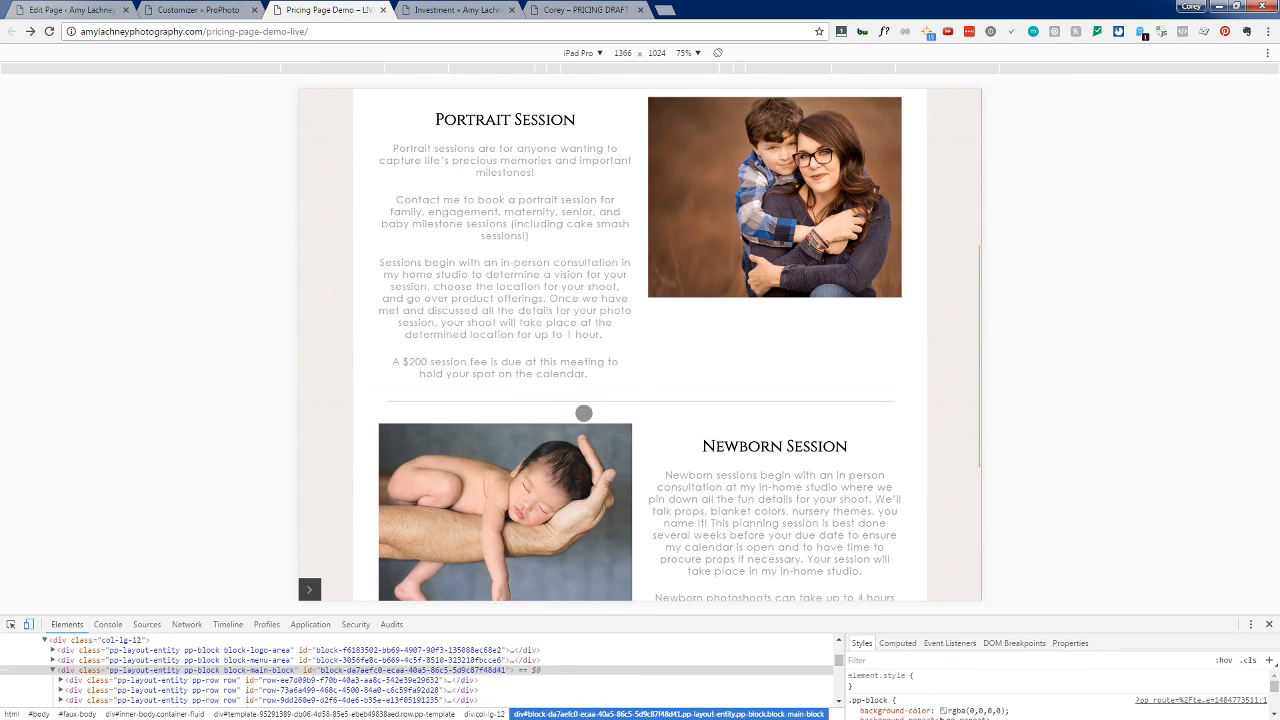
{"action": "scroll", "coordinate": [585, 414], "scroll_direction": "up", "scroll_amount": 4}
{"action": "scroll", "coordinate": [583, 413], "scroll_direction": "up", "scroll_amount": 2}
{"action": "scroll", "coordinate": [583, 413], "scroll_direction": "down", "scroll_amount": 10}
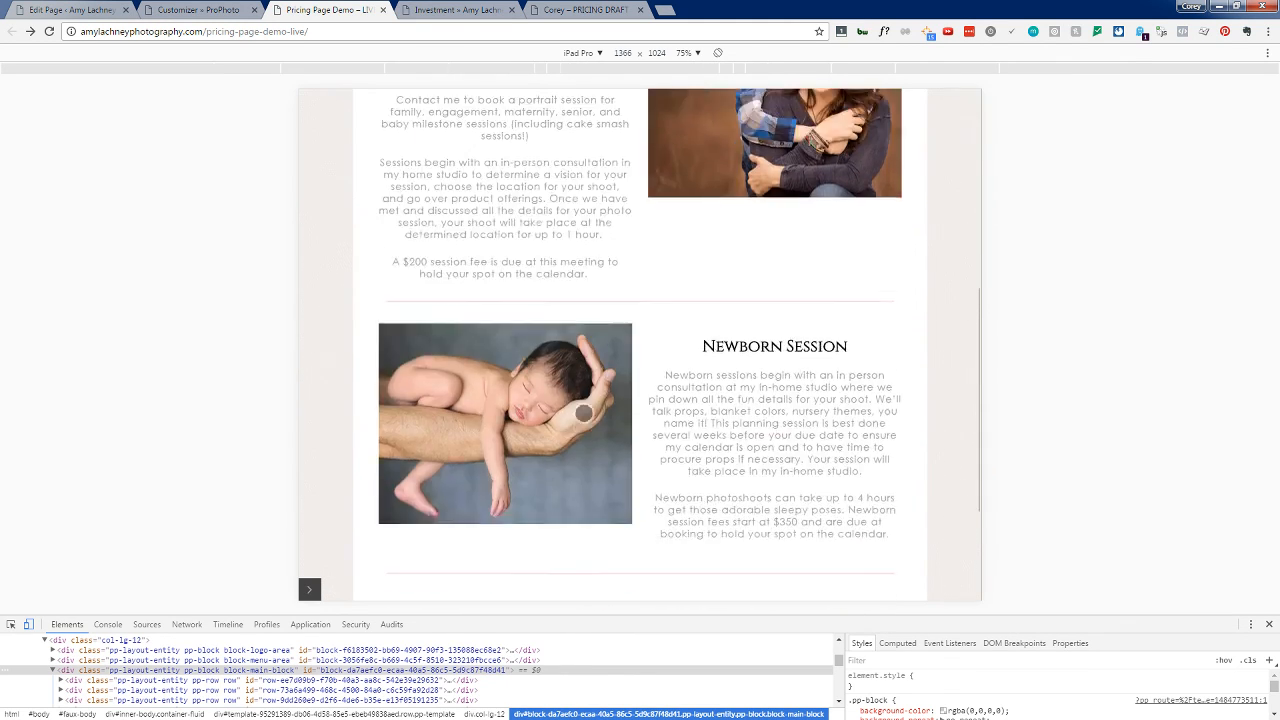
{"action": "scroll", "coordinate": [584, 413], "scroll_direction": "up", "scroll_amount": 10}
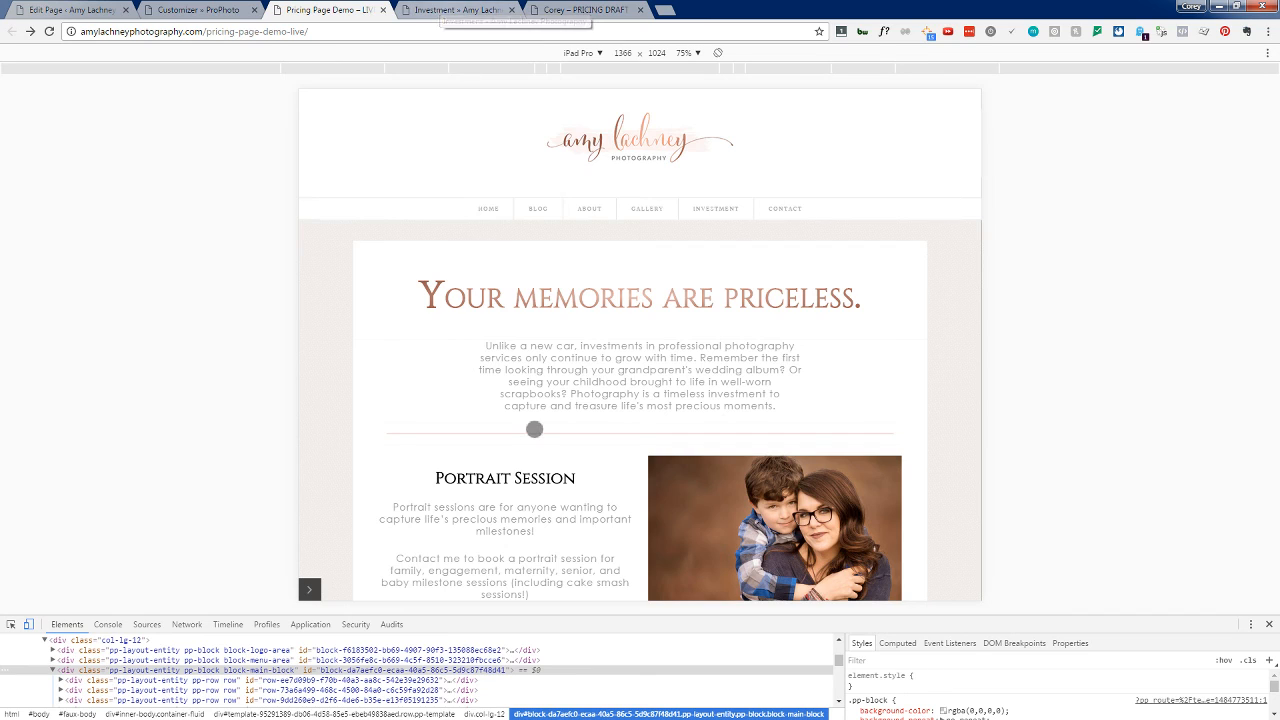
{"action": "scroll", "coordinate": [535, 432], "scroll_direction": "down", "scroll_amount": 5}
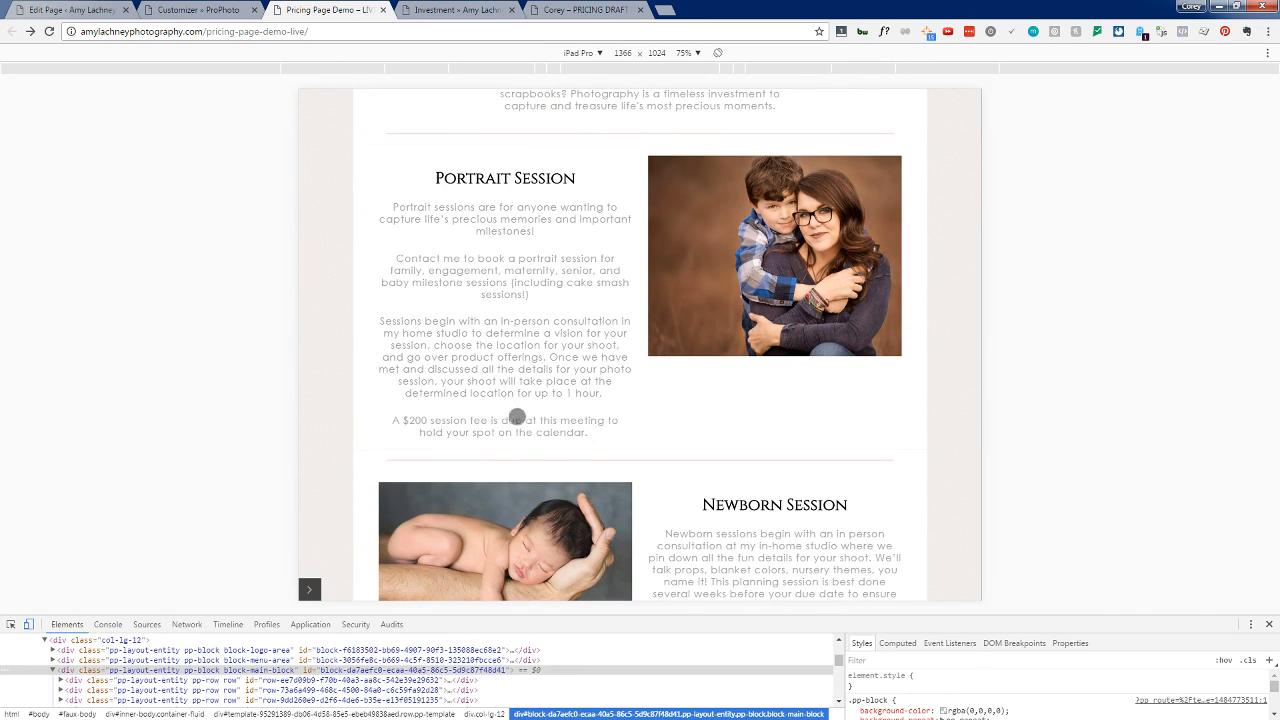
Step: Set the device preview back to Responsive, then turn off device emulation and close the developer tools
{"action": "left_click", "coordinate": [584, 53]}
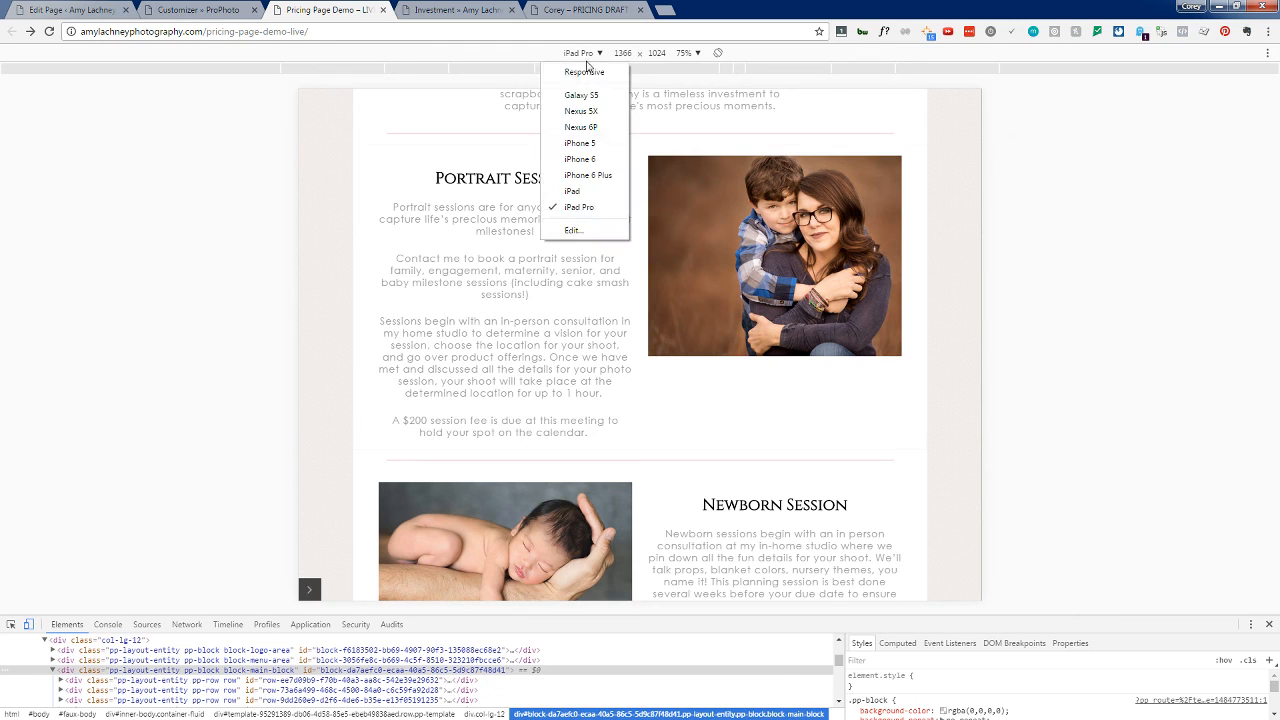
{"action": "left_click", "coordinate": [585, 72]}
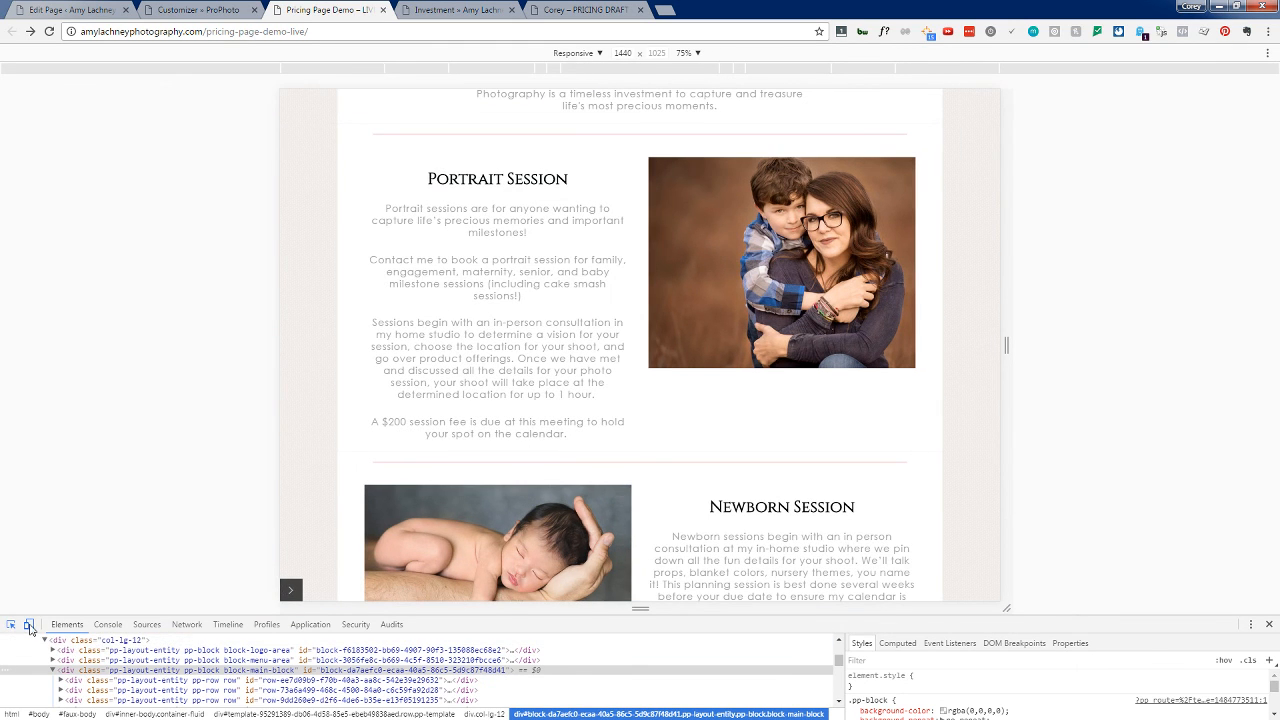
{"action": "left_click", "coordinate": [29, 625]}
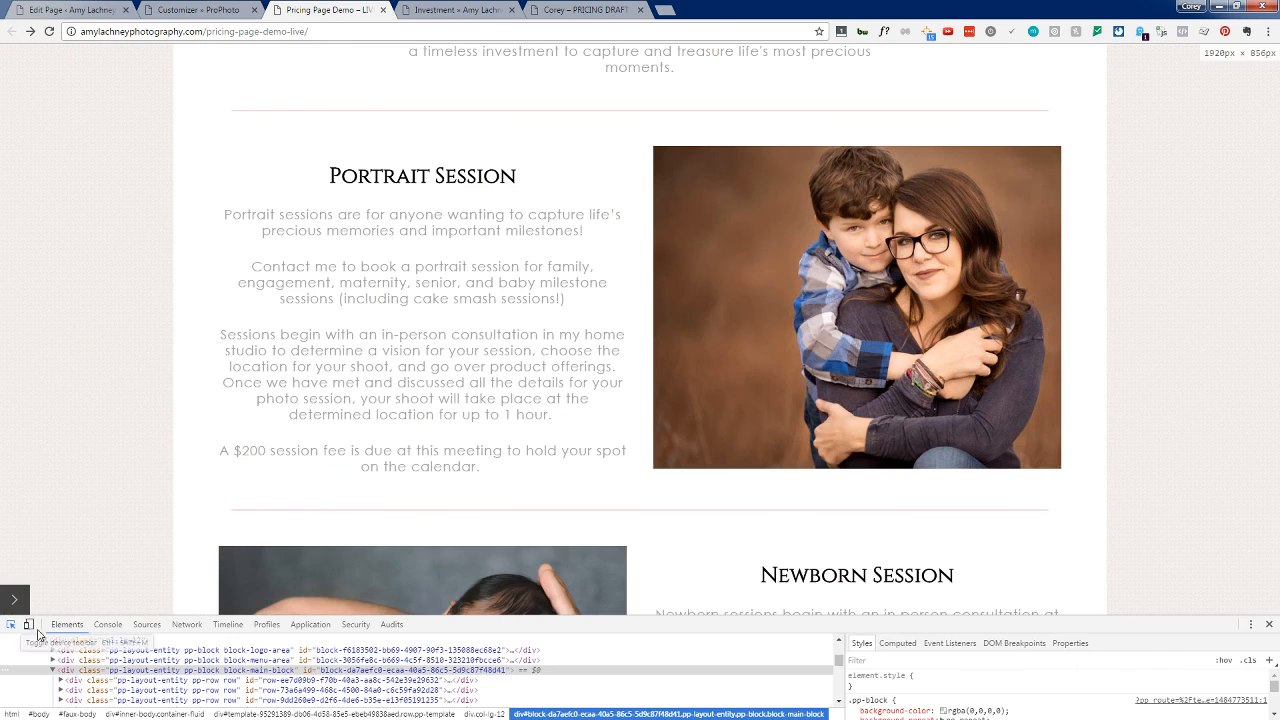
{"action": "left_click", "coordinate": [1269, 624]}
{"action": "scroll", "coordinate": [393, 443], "scroll_direction": "up", "scroll_amount": 4}
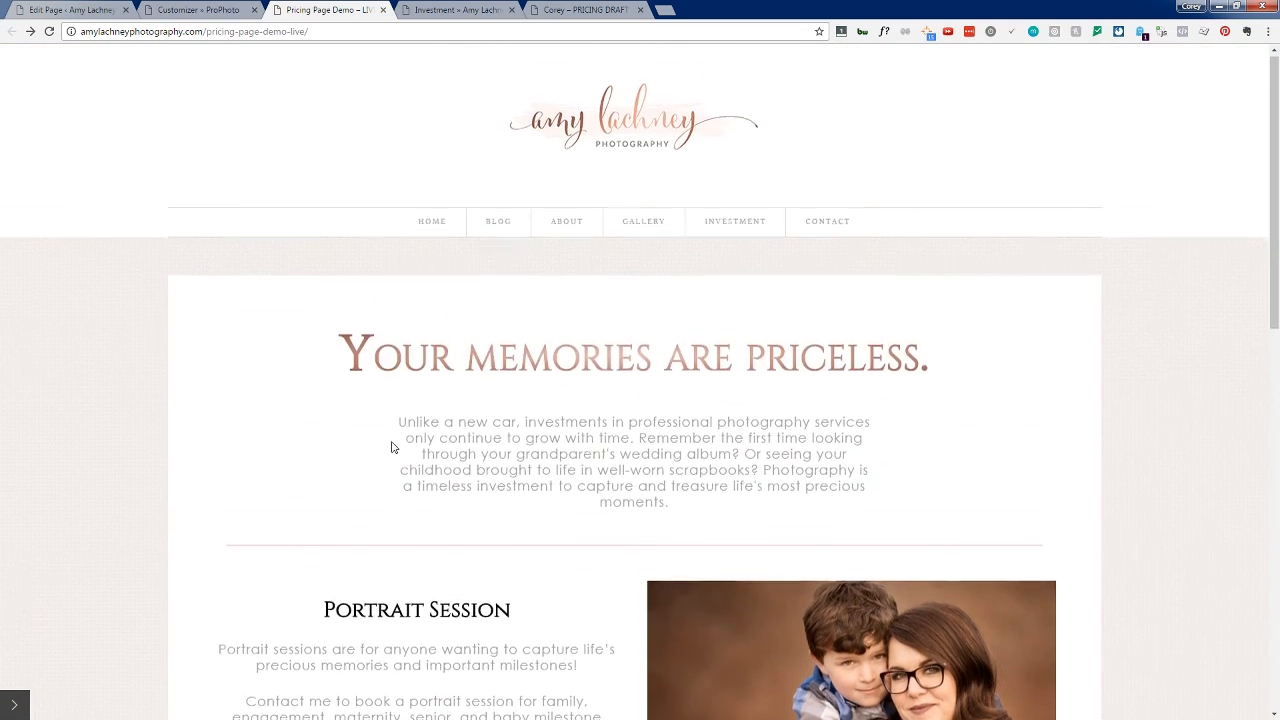
{"action": "scroll", "coordinate": [392, 447], "scroll_direction": "down", "scroll_amount": 6}
Step: Restore the browser to a narrow window, widen it on both sides and check how the session rows respond
{"action": "left_click", "coordinate": [1239, 7]}
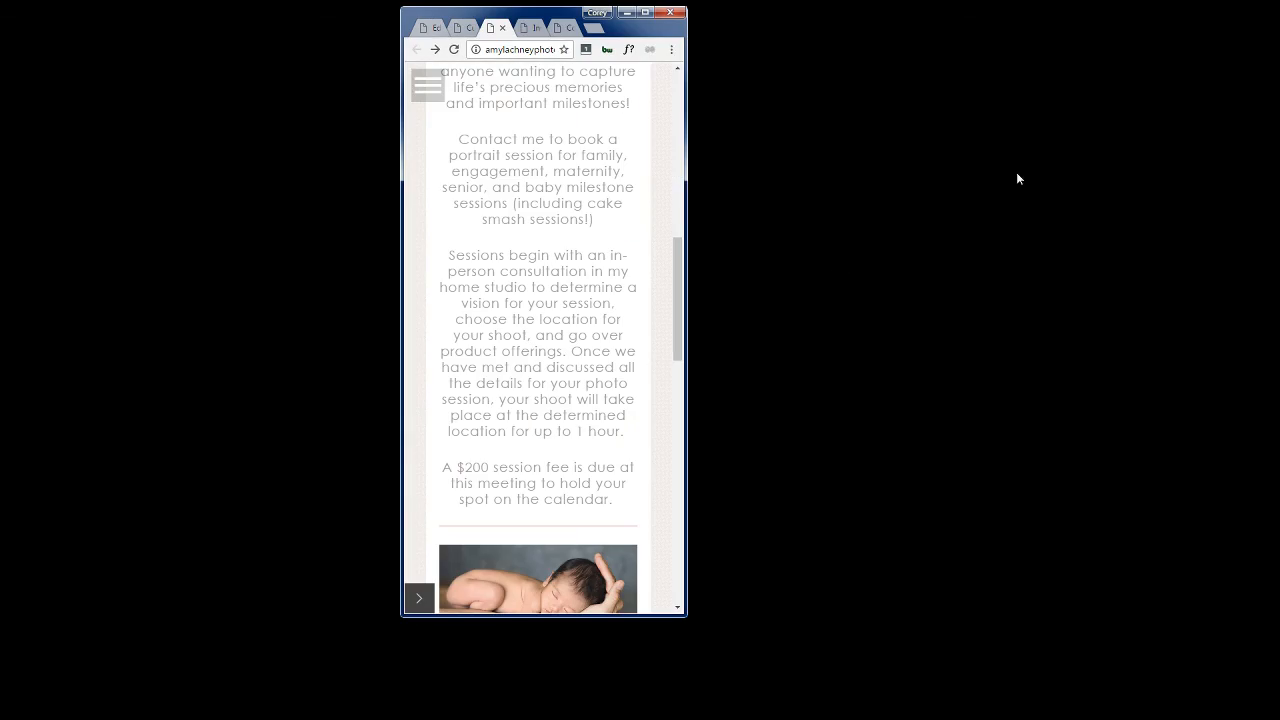
{"action": "left_click_drag", "start_coordinate": [689, 191], "coordinate": [1238, 196]}
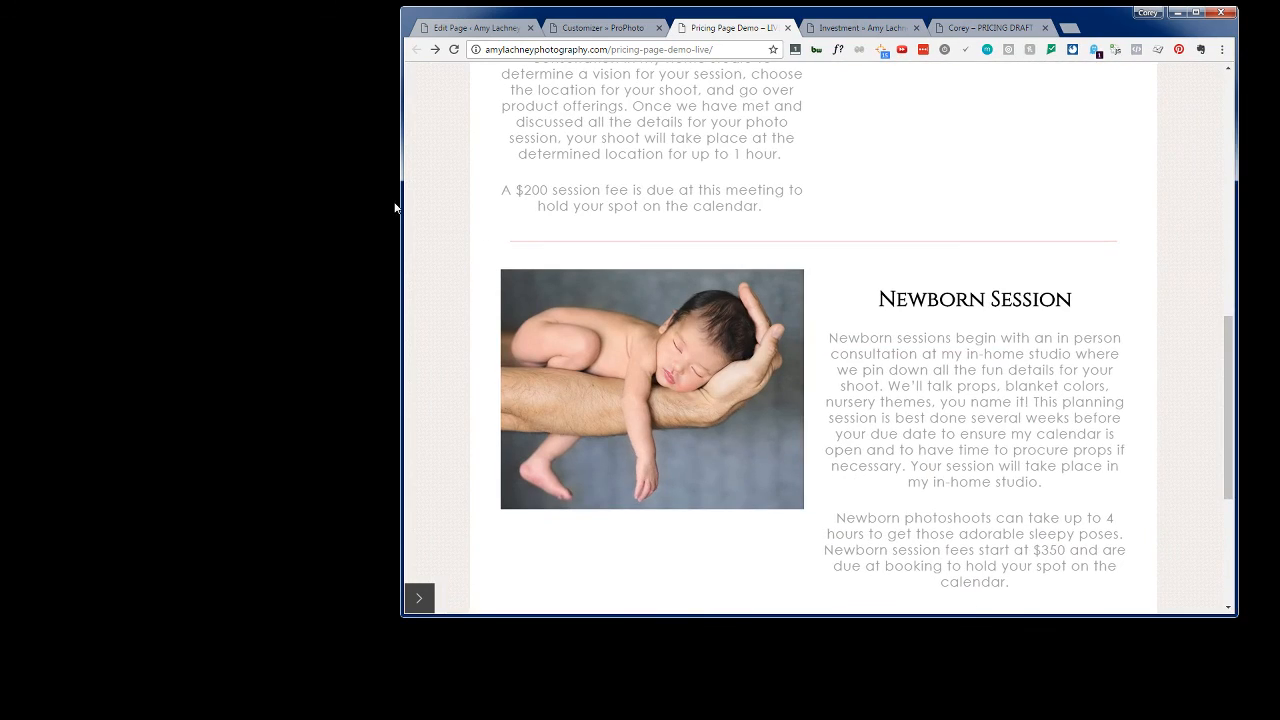
{"action": "left_click_drag", "start_coordinate": [400, 201], "coordinate": [88, 196]}
{"action": "scroll", "coordinate": [523, 400], "scroll_direction": "up", "scroll_amount": 3}
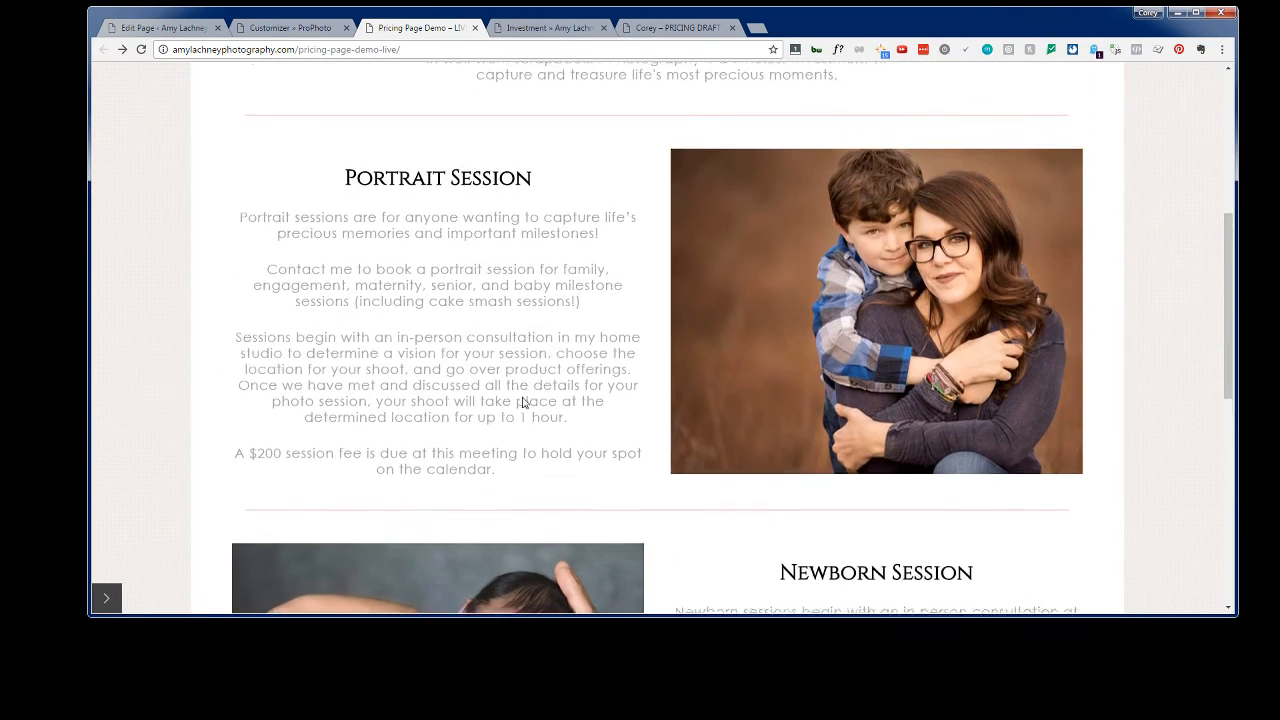
{"action": "scroll", "coordinate": [523, 398], "scroll_direction": "up", "scroll_amount": 4}
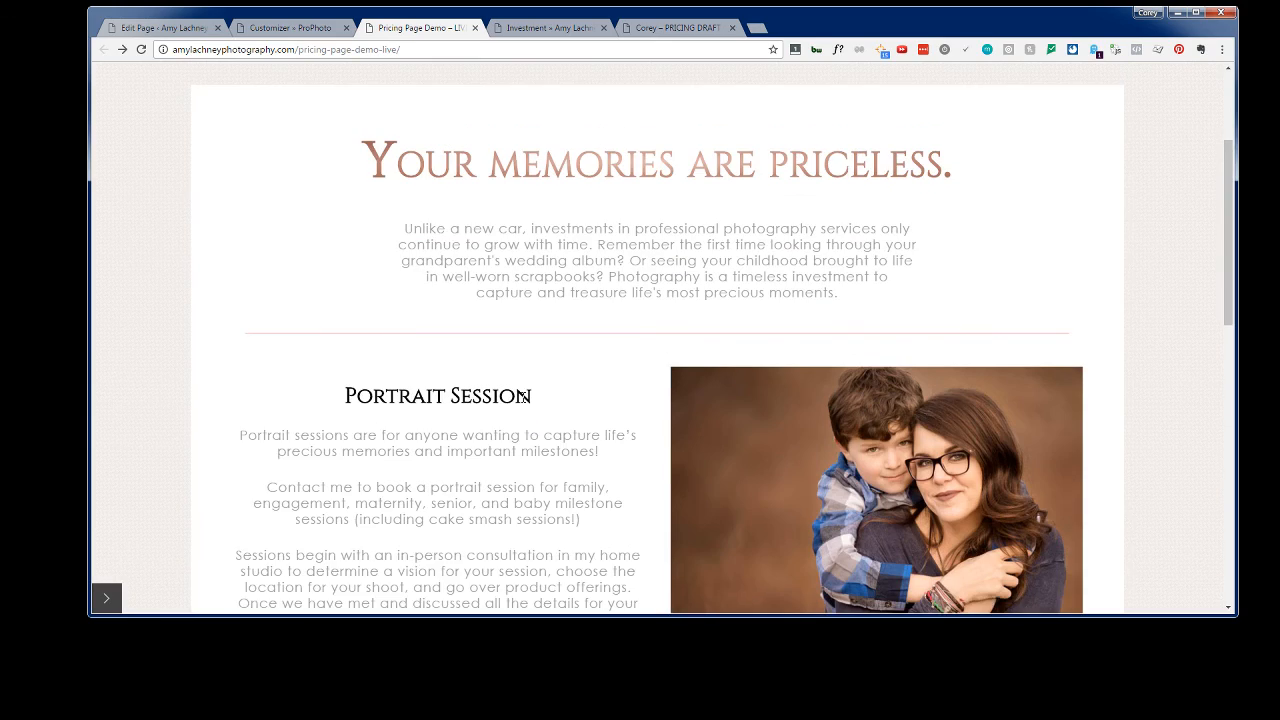
{"action": "scroll", "coordinate": [523, 400], "scroll_direction": "down", "scroll_amount": 3}
Step: Narrow the browser window moderately and check the session rows, menu and opening paragraph at that width
{"action": "left_click_drag", "start_coordinate": [89, 267], "coordinate": [251, 268]}
{"action": "scroll", "coordinate": [517, 345], "scroll_direction": "down", "scroll_amount": 3}
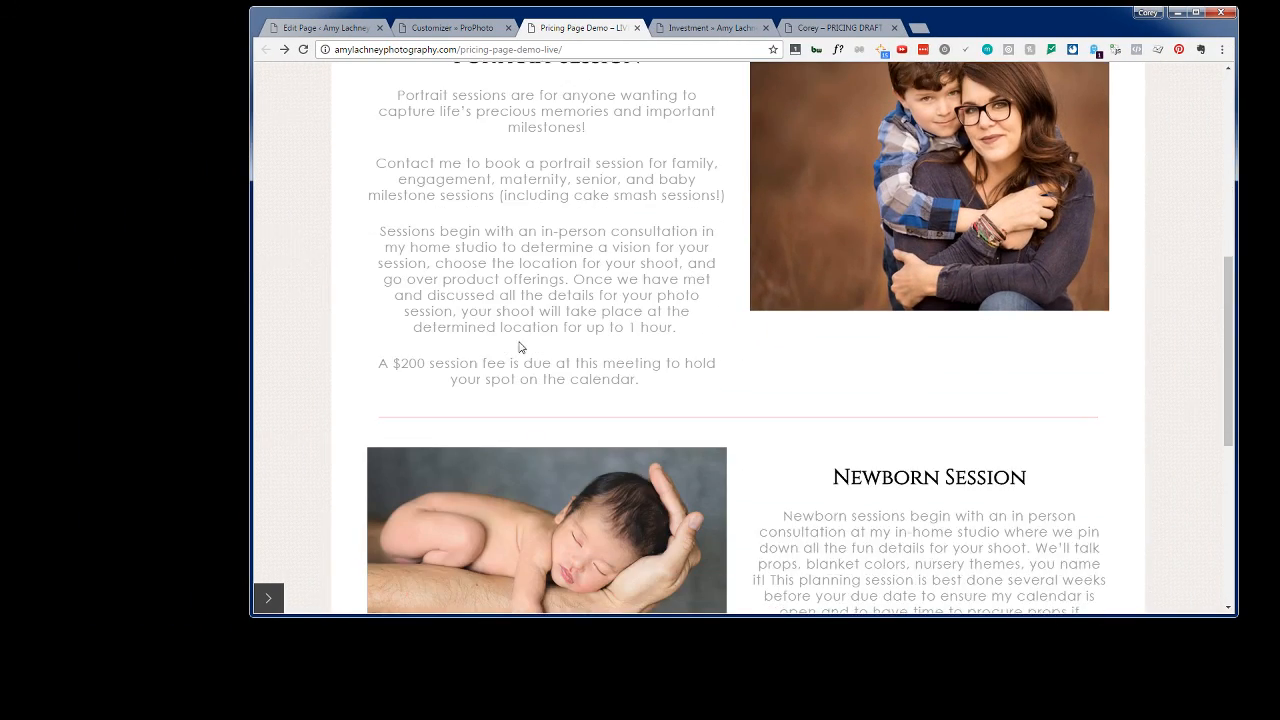
{"action": "scroll", "coordinate": [520, 347], "scroll_direction": "down", "scroll_amount": 2}
{"action": "scroll", "coordinate": [520, 347], "scroll_direction": "up", "scroll_amount": 4}
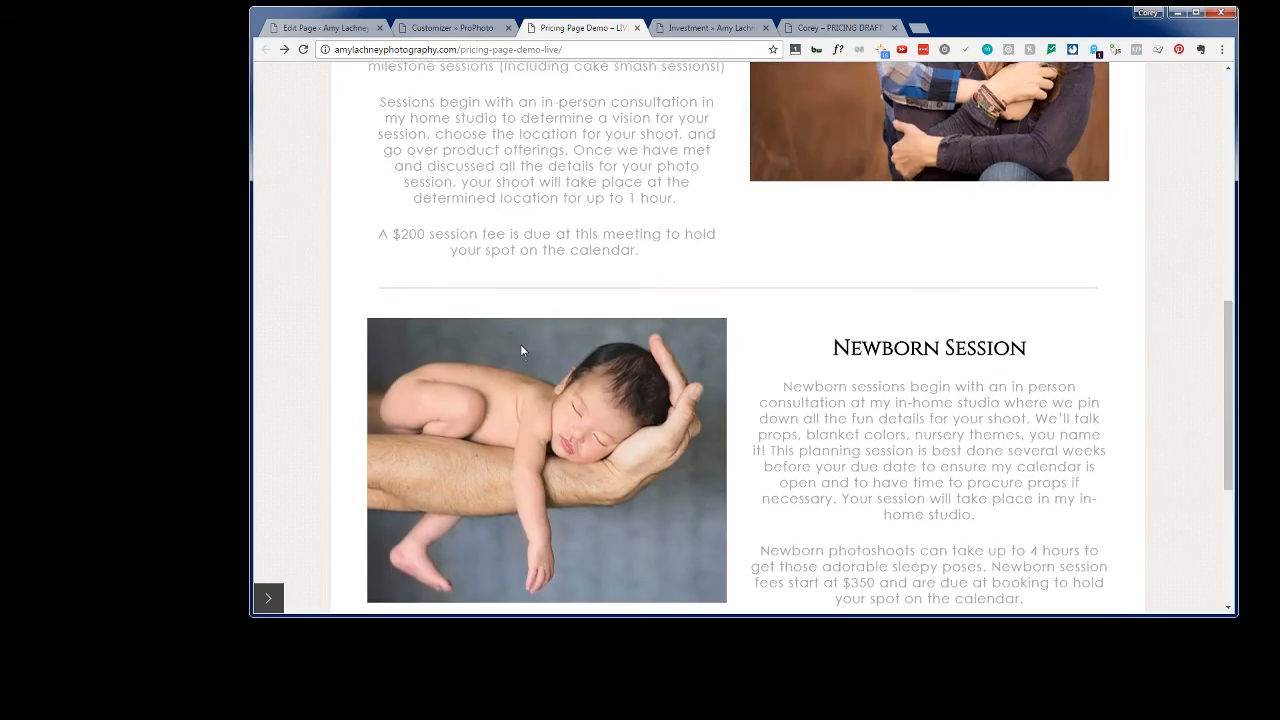
{"action": "scroll", "coordinate": [520, 349], "scroll_direction": "up", "scroll_amount": 1}
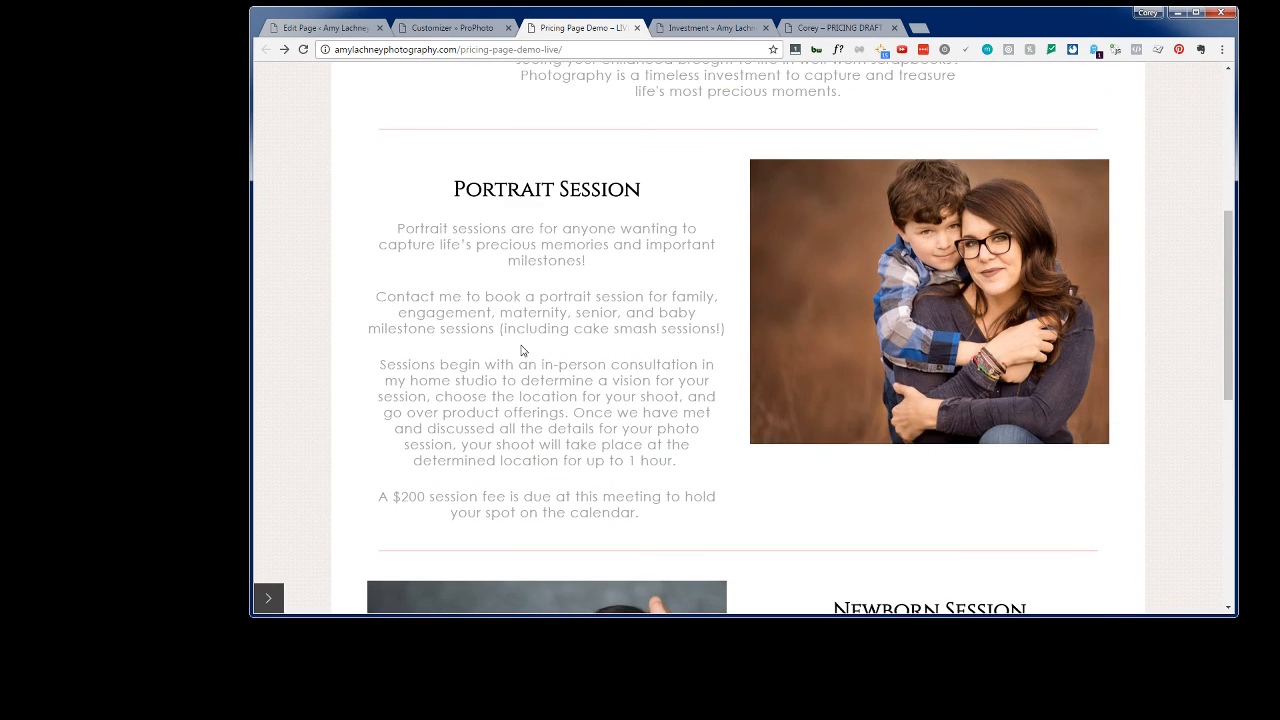
{"action": "scroll", "coordinate": [521, 349], "scroll_direction": "up", "scroll_amount": 1}
{"action": "scroll", "coordinate": [557, 379], "scroll_direction": "up", "scroll_amount": 4}
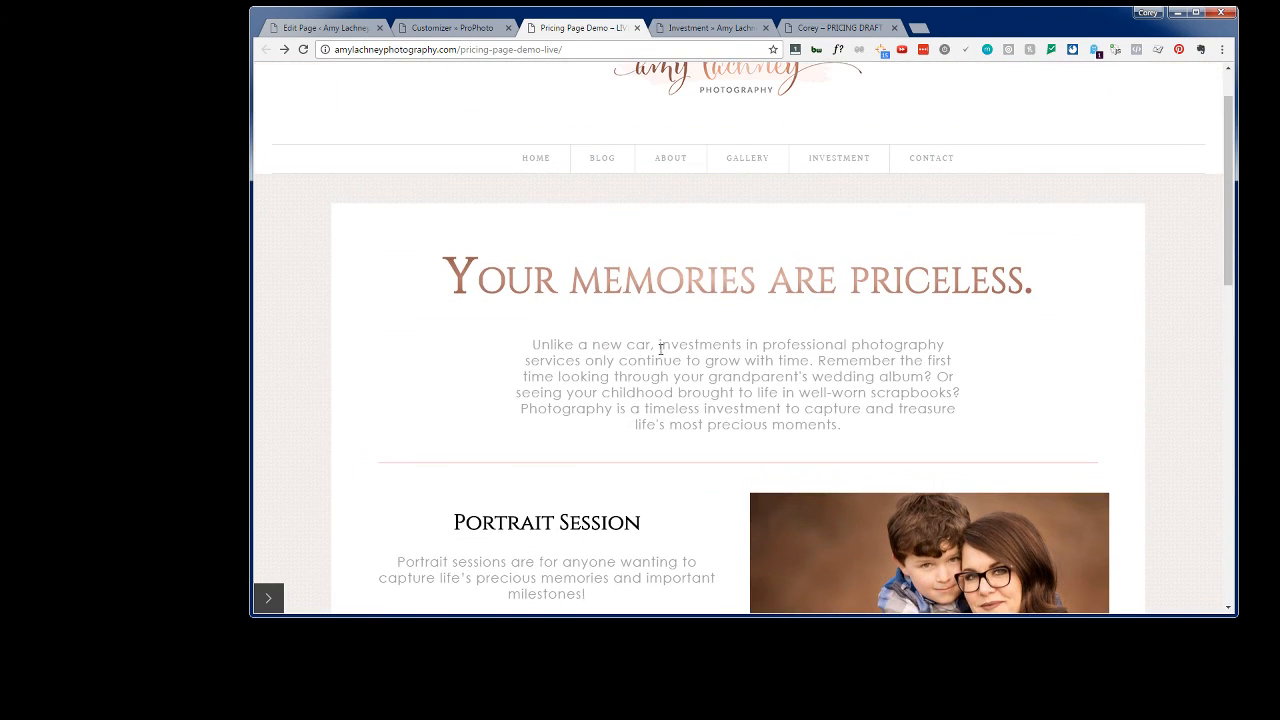
Step: Narrow the window slightly more and examine the text and image spacing down to the Viewing & Ordering Session
{"action": "left_click_drag", "start_coordinate": [251, 278], "coordinate": [261, 278]}
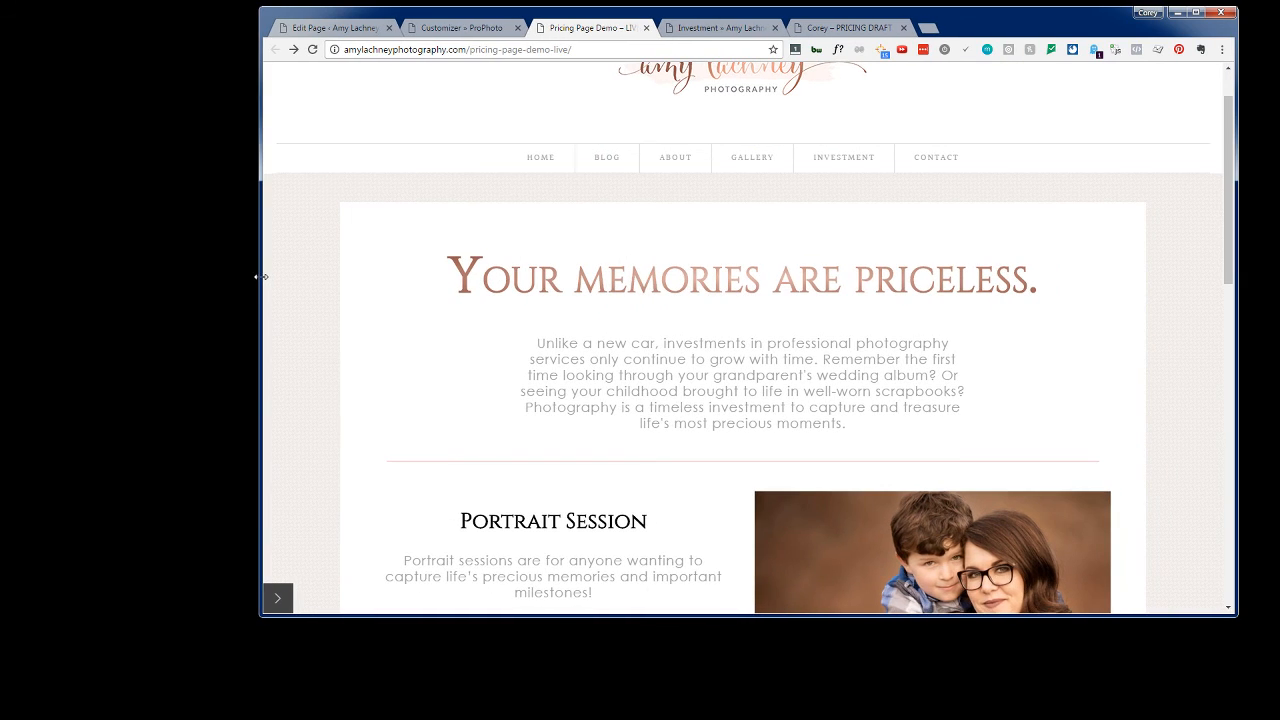
{"action": "scroll", "coordinate": [570, 390], "scroll_direction": "down", "scroll_amount": 5}
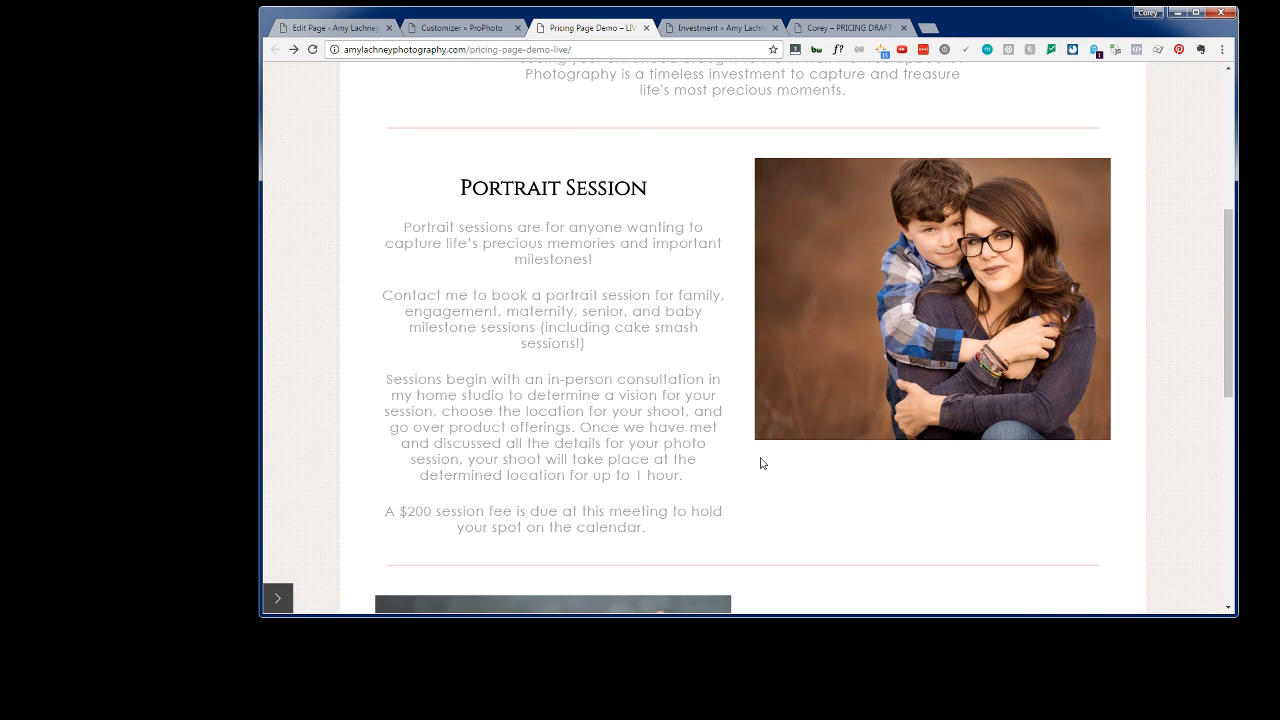
{"action": "scroll", "coordinate": [610, 172], "scroll_direction": "down", "scroll_amount": 4}
{"action": "scroll", "coordinate": [880, 456], "scroll_direction": "down", "scroll_amount": 4}
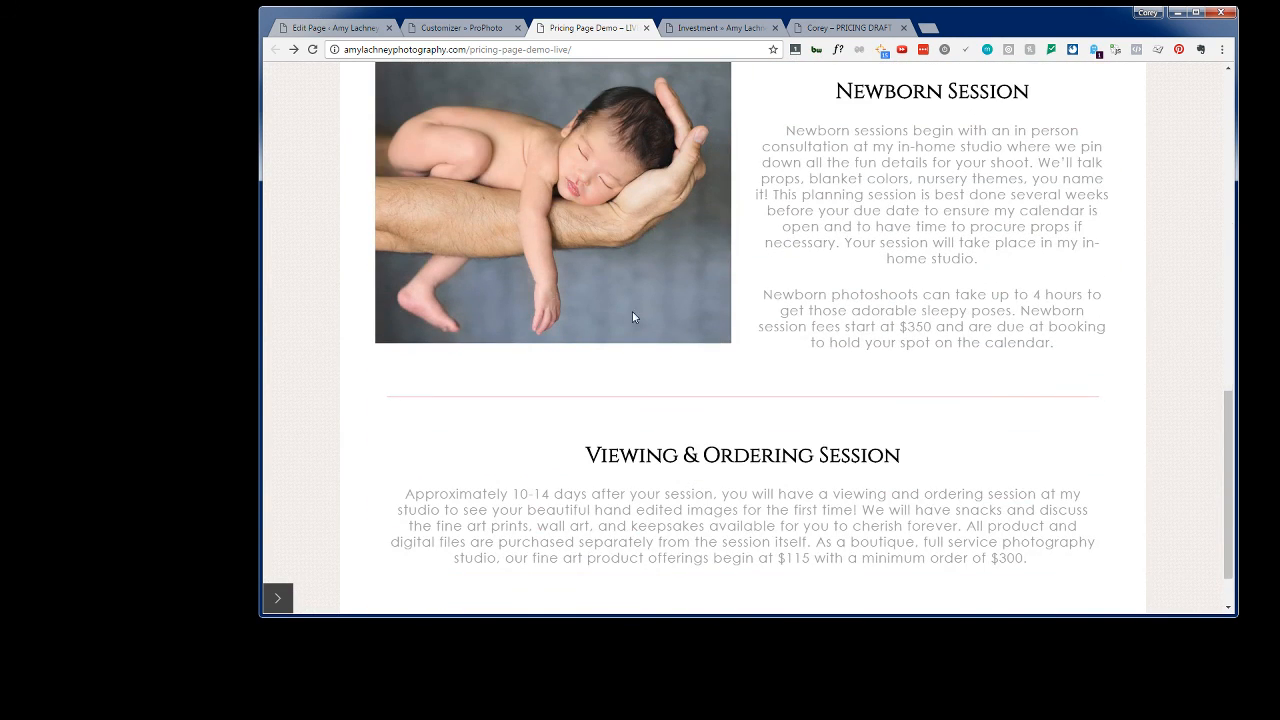
{"action": "scroll", "coordinate": [600, 340], "scroll_direction": "down", "scroll_amount": 1}
{"action": "scroll", "coordinate": [556, 367], "scroll_direction": "up", "scroll_amount": 5}
{"action": "scroll", "coordinate": [556, 367], "scroll_direction": "up", "scroll_amount": 4}
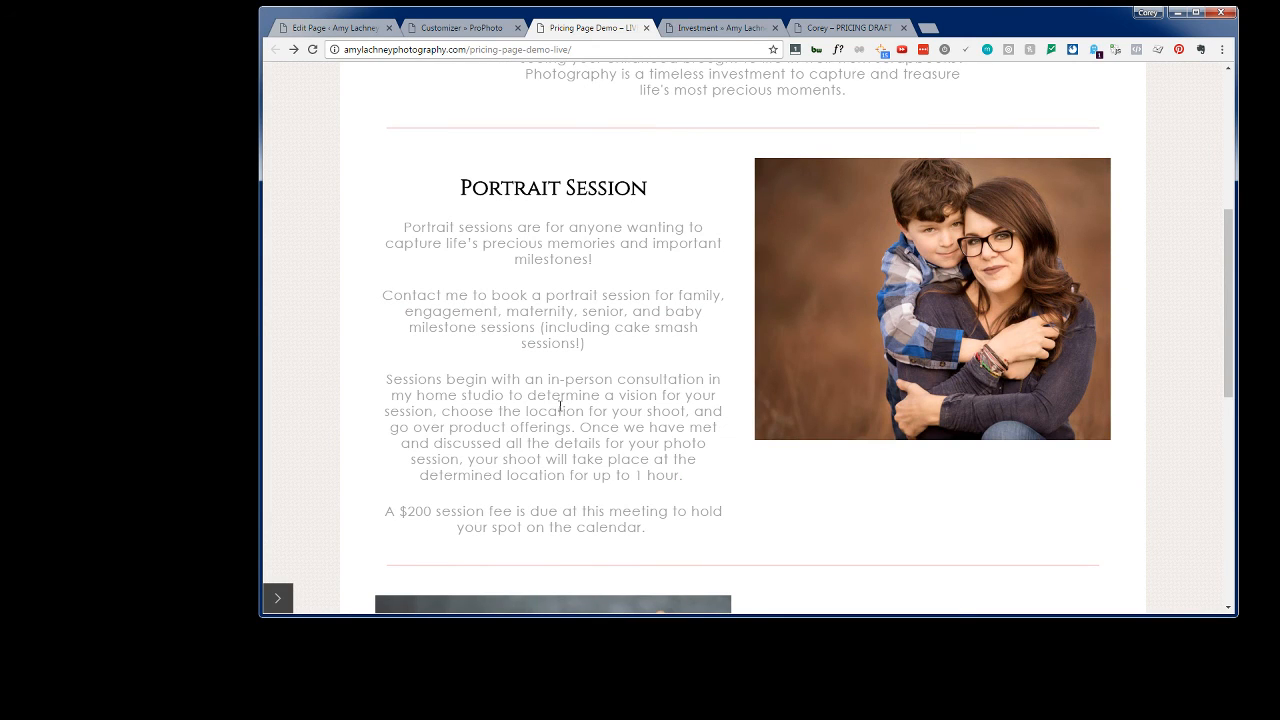
{"action": "scroll", "coordinate": [772, 412], "scroll_direction": "down", "scroll_amount": 2}
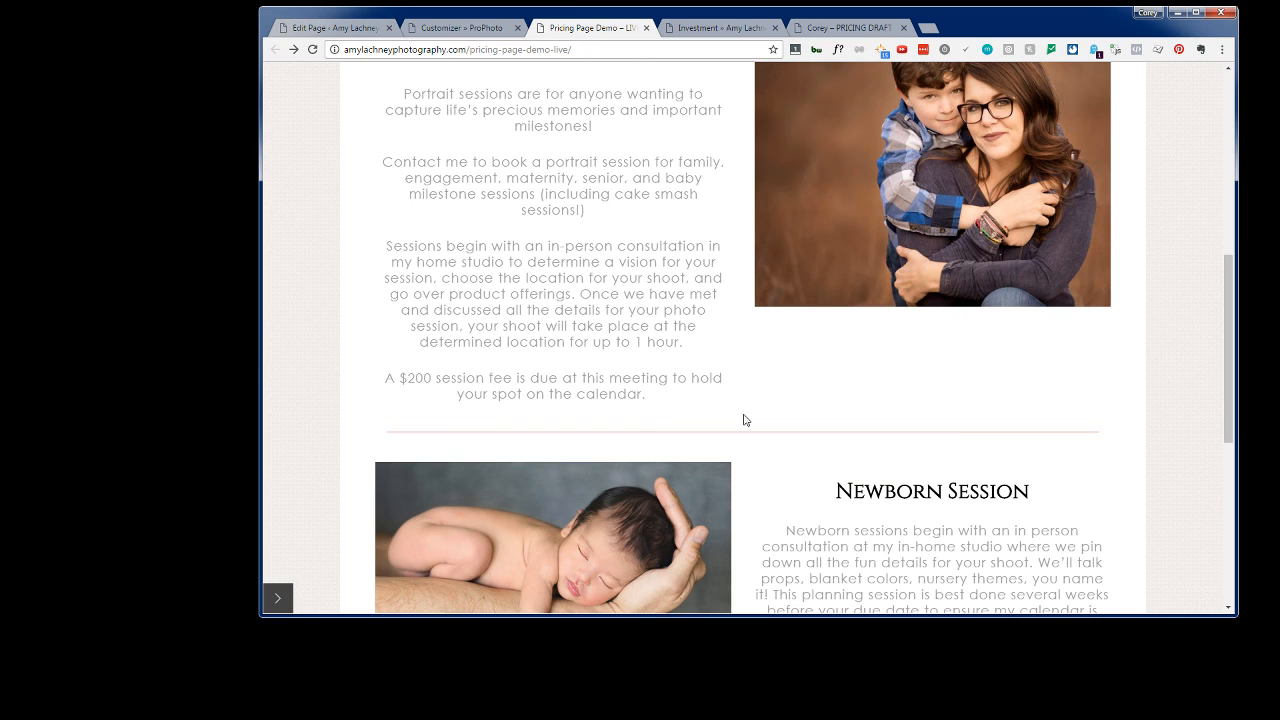
{"action": "scroll", "coordinate": [743, 420], "scroll_direction": "up", "scroll_amount": 2}
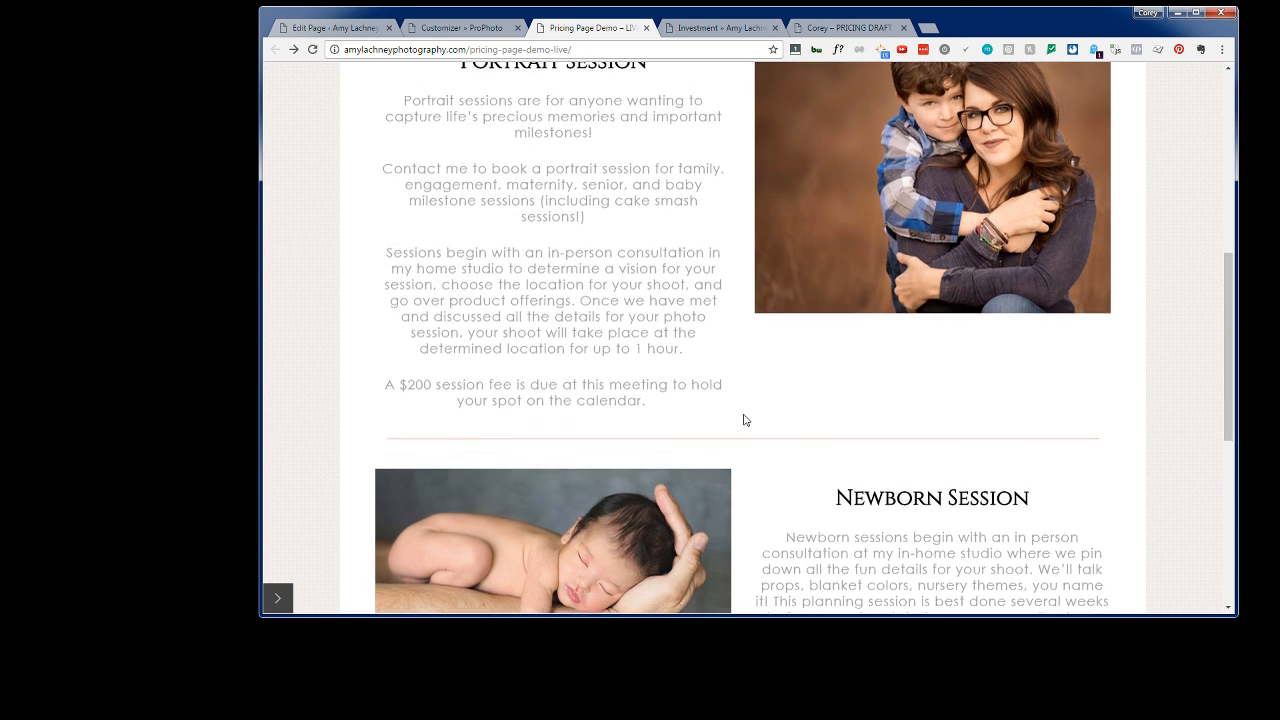
Step: Maximize the browser window and review the whole live page from the logo to the footer
{"action": "left_click", "coordinate": [1195, 14]}
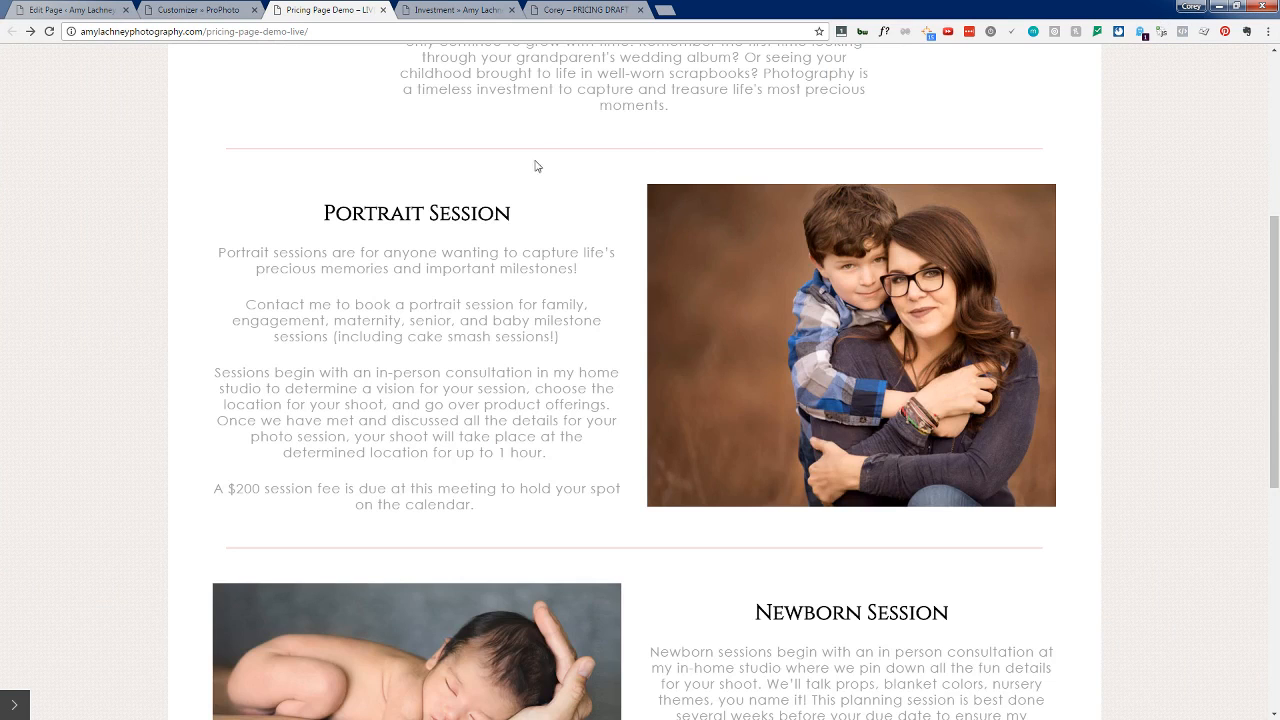
{"action": "scroll", "coordinate": [613, 307], "scroll_direction": "up", "scroll_amount": 6}
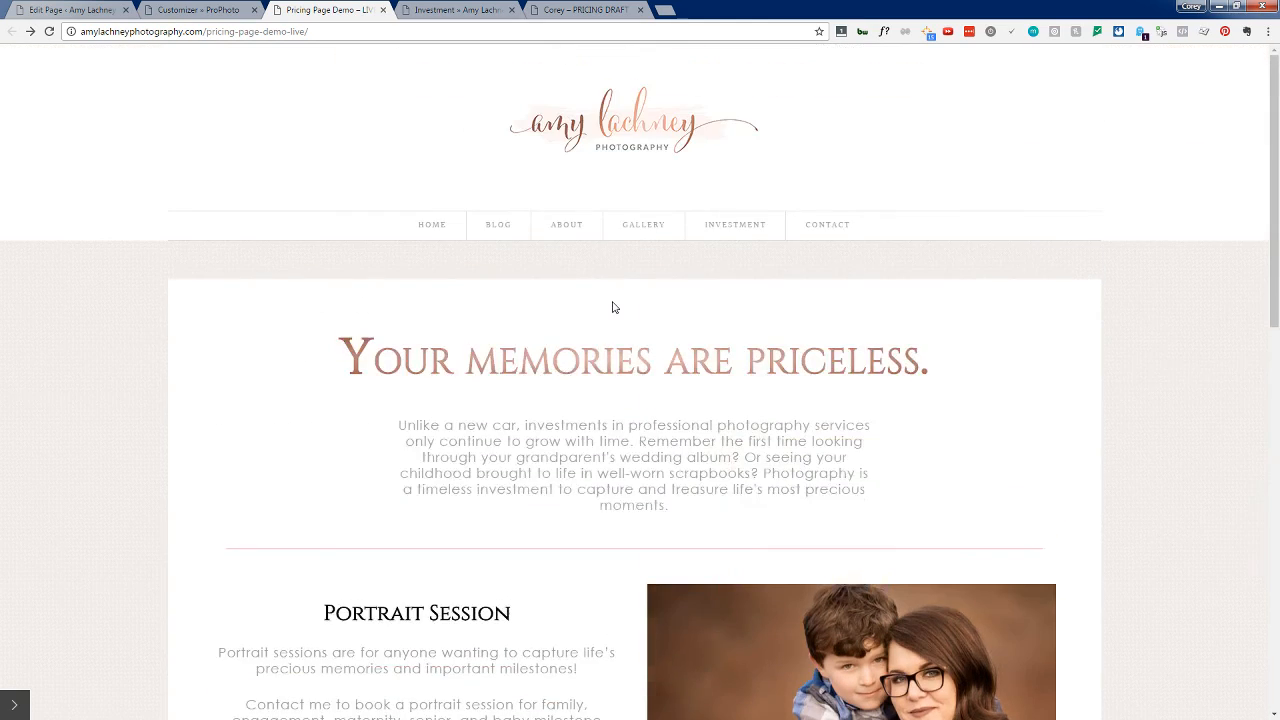
{"action": "scroll", "coordinate": [613, 307], "scroll_direction": "down", "scroll_amount": 10}
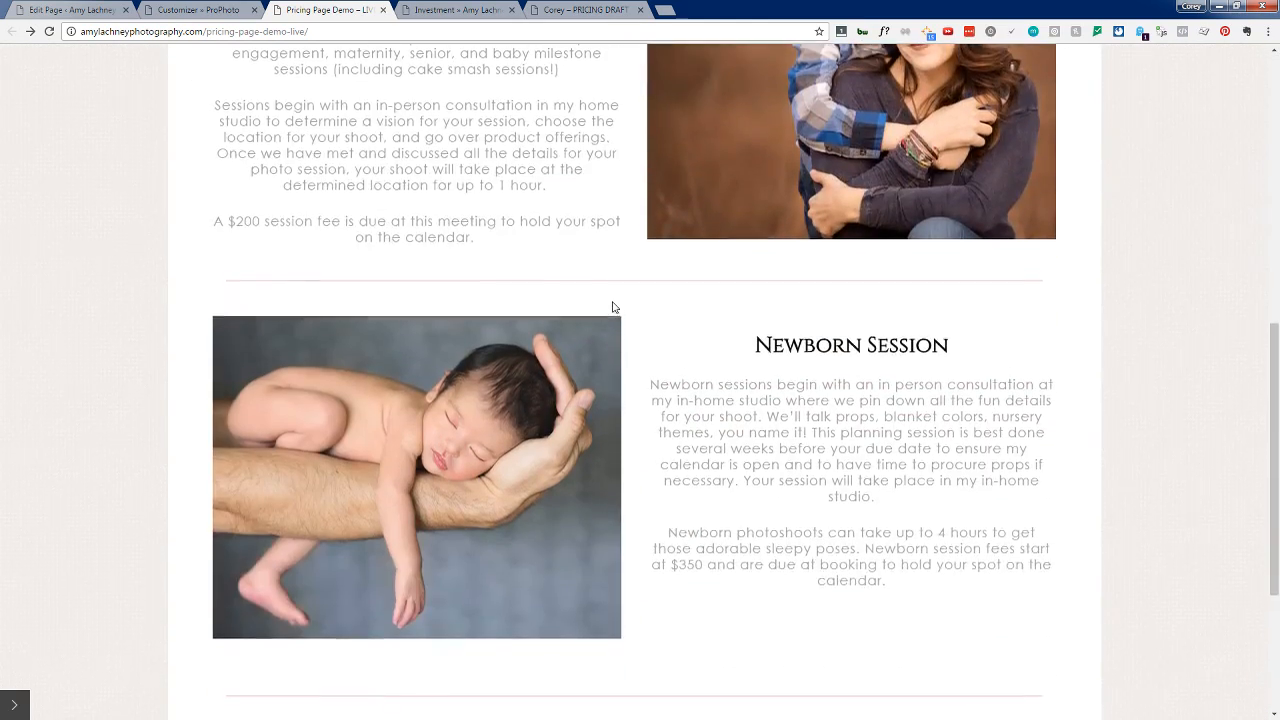
{"action": "scroll", "coordinate": [613, 307], "scroll_direction": "down", "scroll_amount": 1}
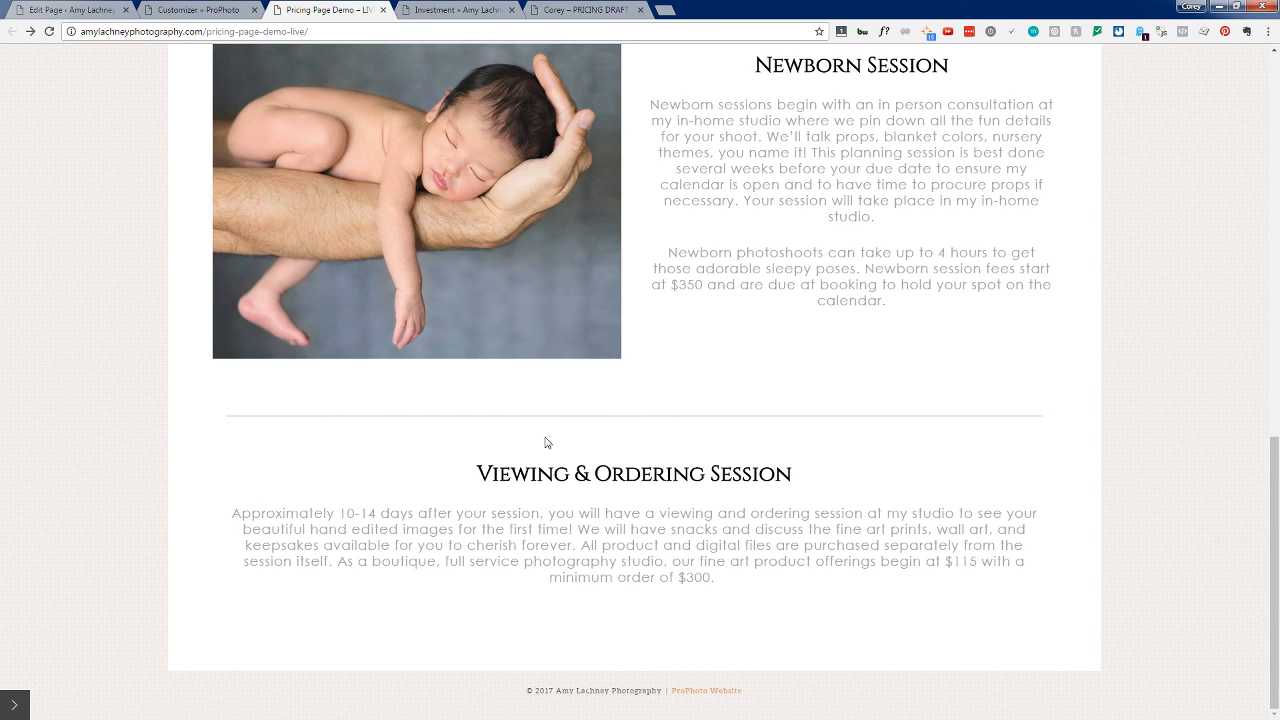
{"action": "scroll", "coordinate": [546, 442], "scroll_direction": "up", "scroll_amount": 6}
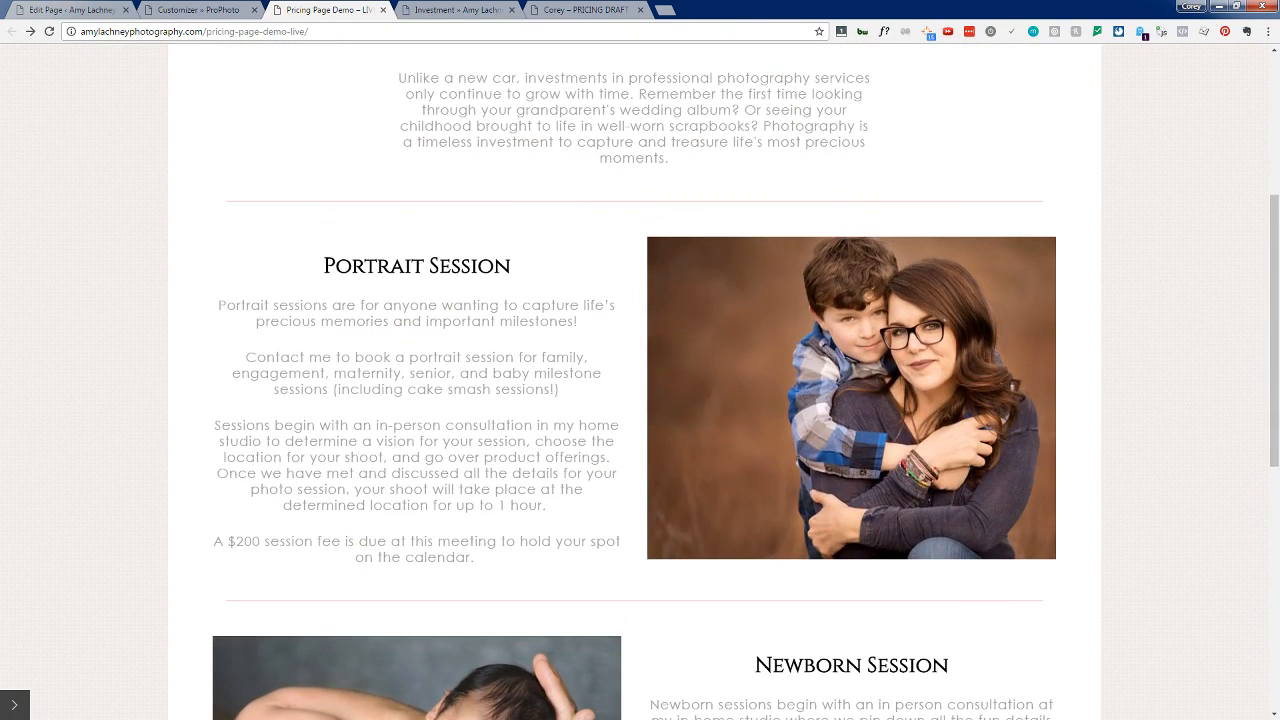